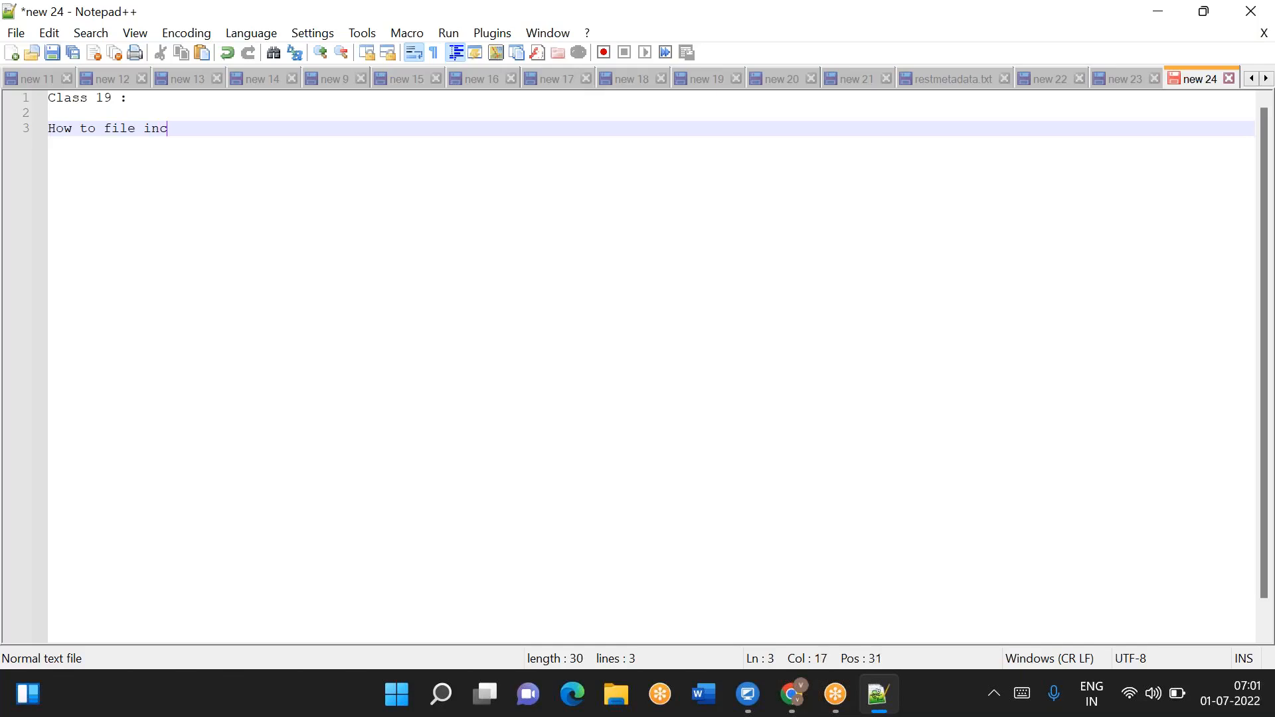
# - Rewrite the line 3 heading as 'How to copy files incrementally from ADLS Gen2 to'
pyautogui.write('load')
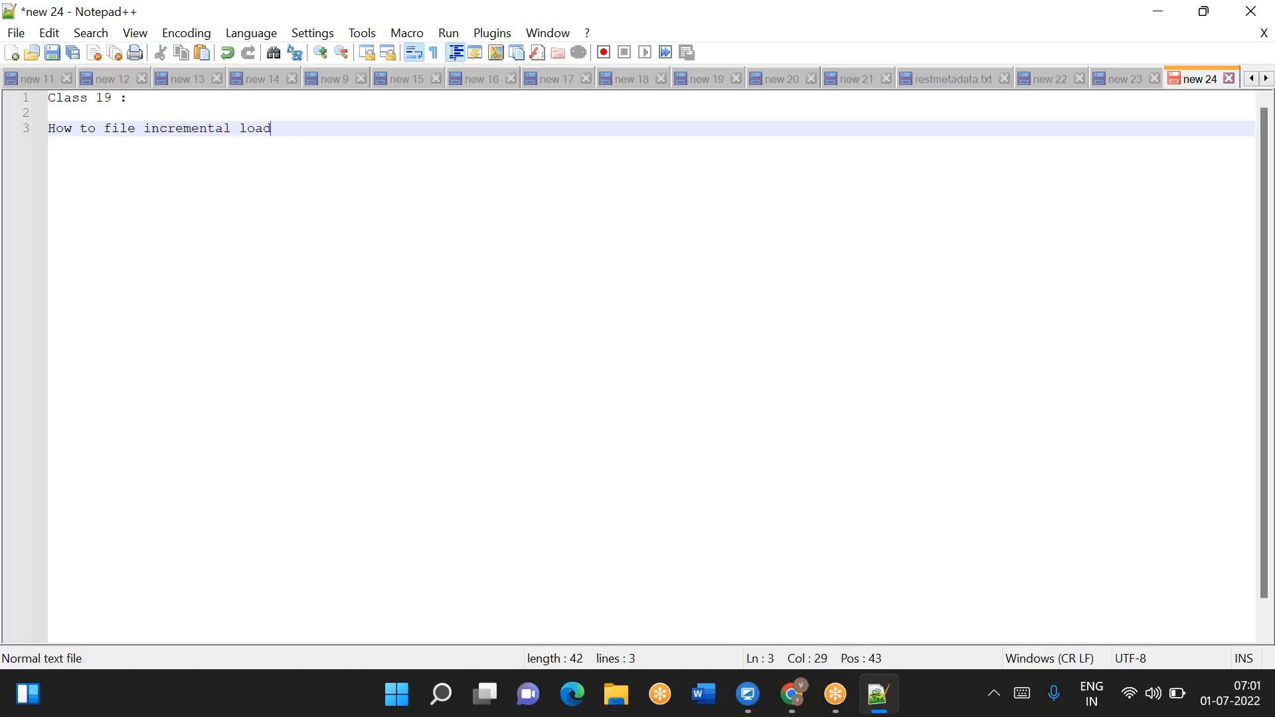
pyautogui.press('Return')
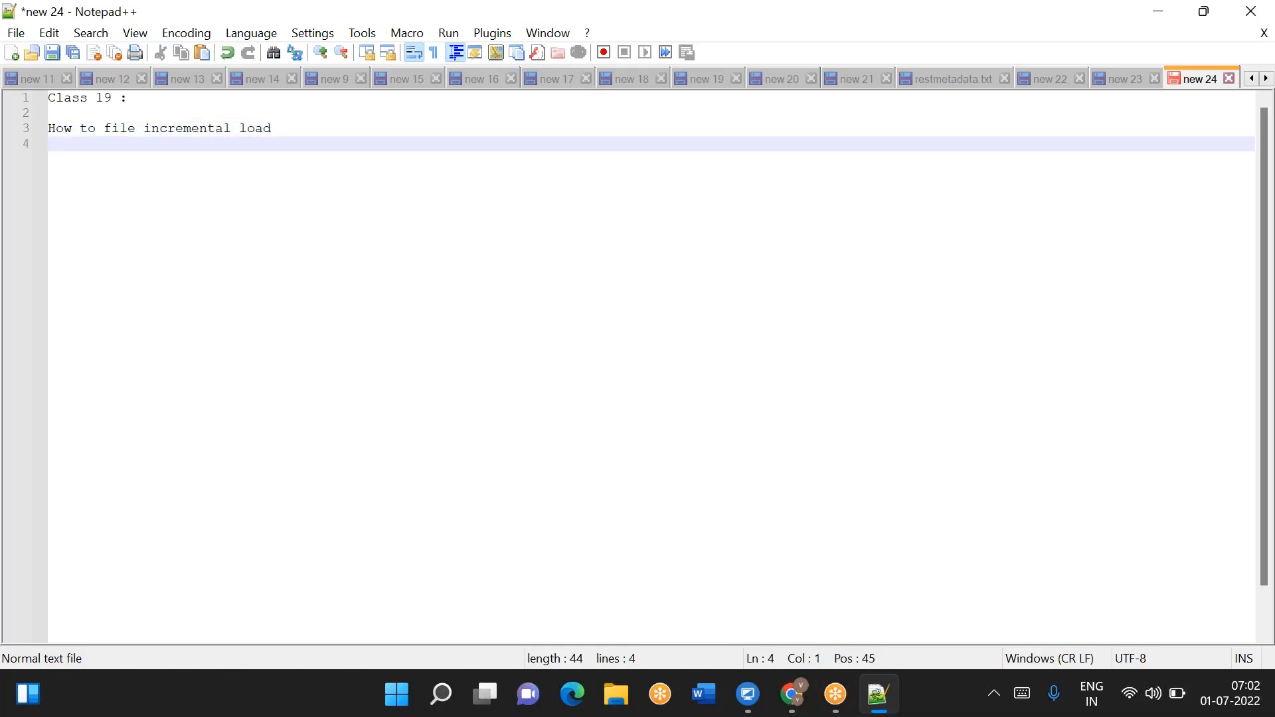
pyautogui.click(102, 129)
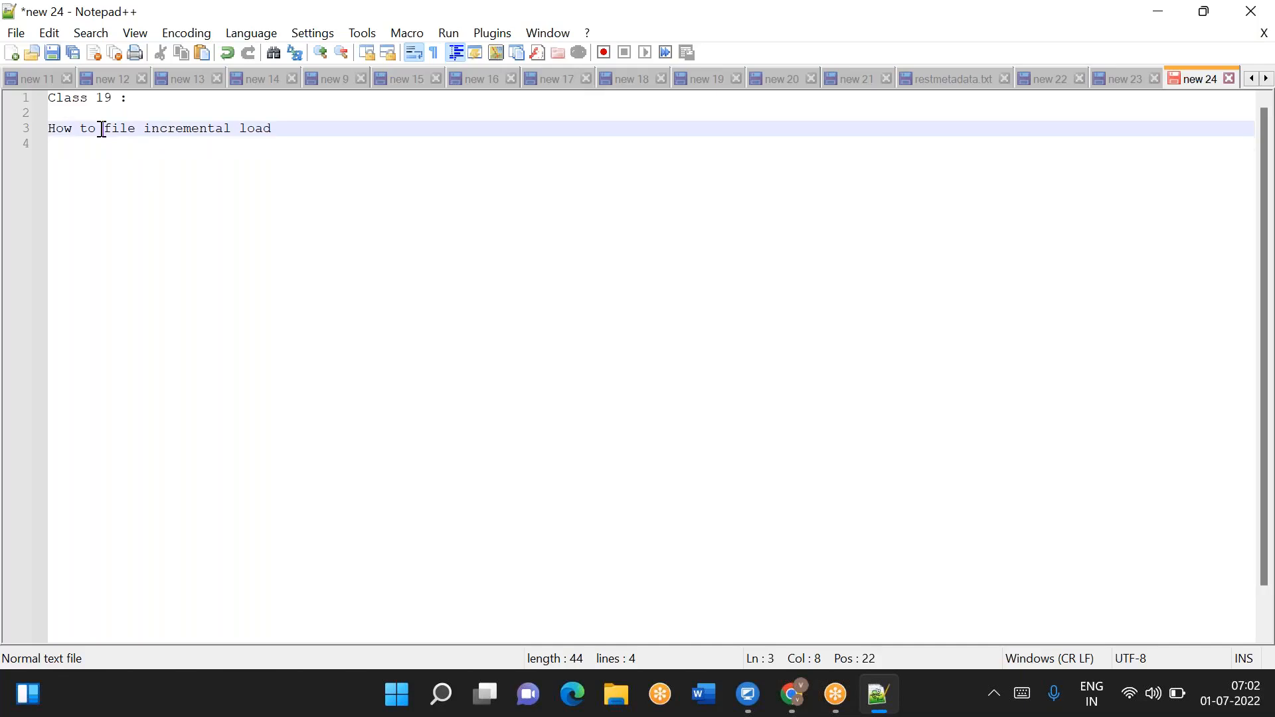
pyautogui.write('copy file')
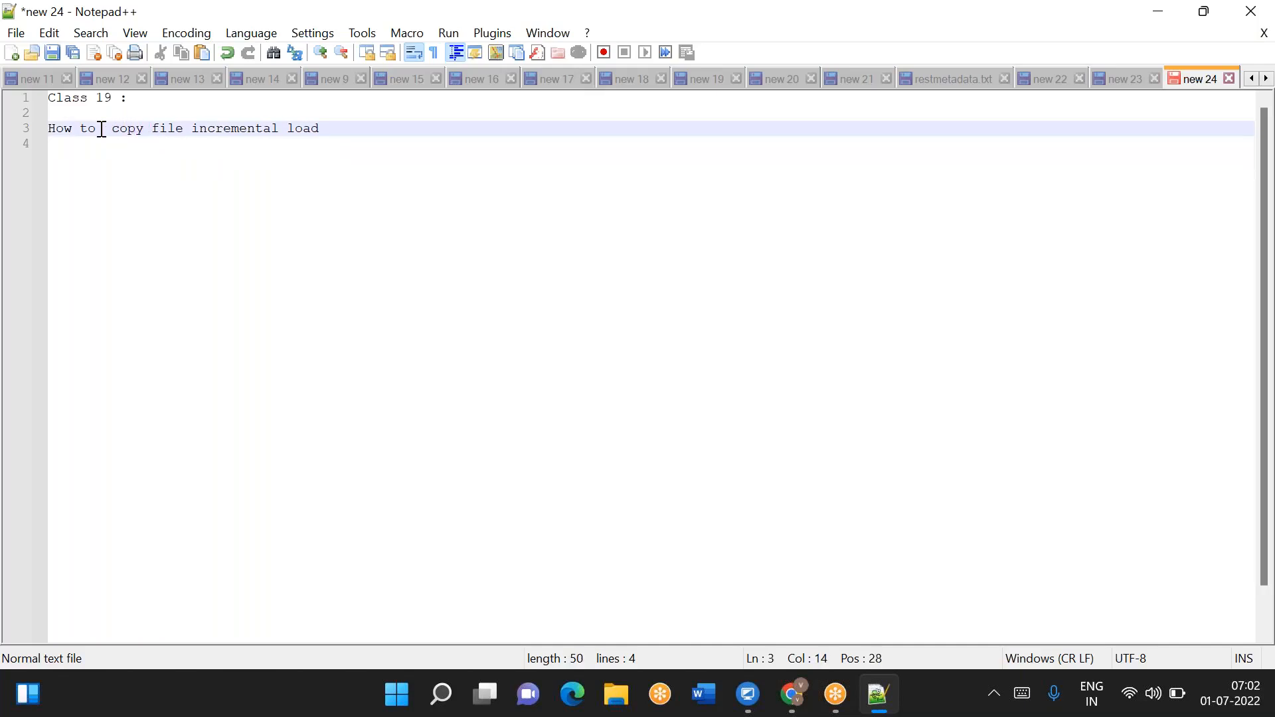
pyautogui.write('s')
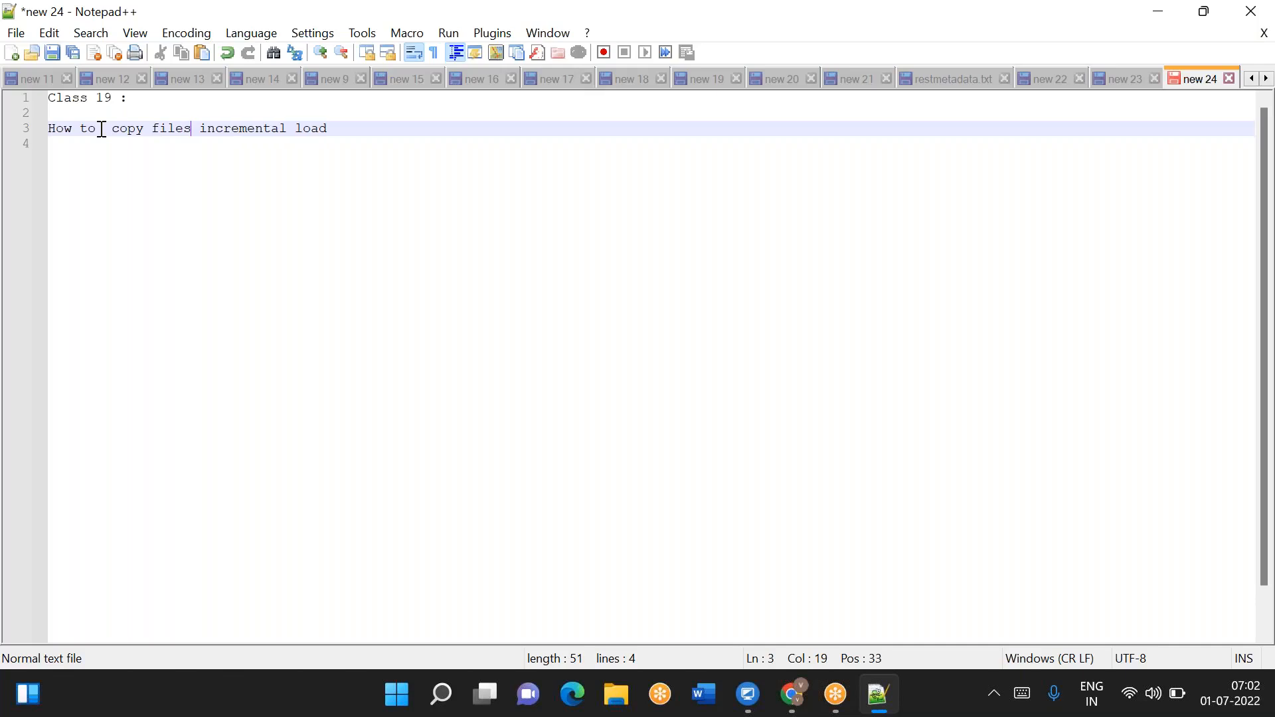
pyautogui.press('BackSpace')
pyautogui.press('BackSpace')
pyautogui.press('BackSpace')
pyautogui.press('BackSpace')
pyautogui.press('BackSpace')
pyautogui.write('ly from ADS')
pyautogui.press('BackSpace')
pyautogui.write('LS Gen2 to')
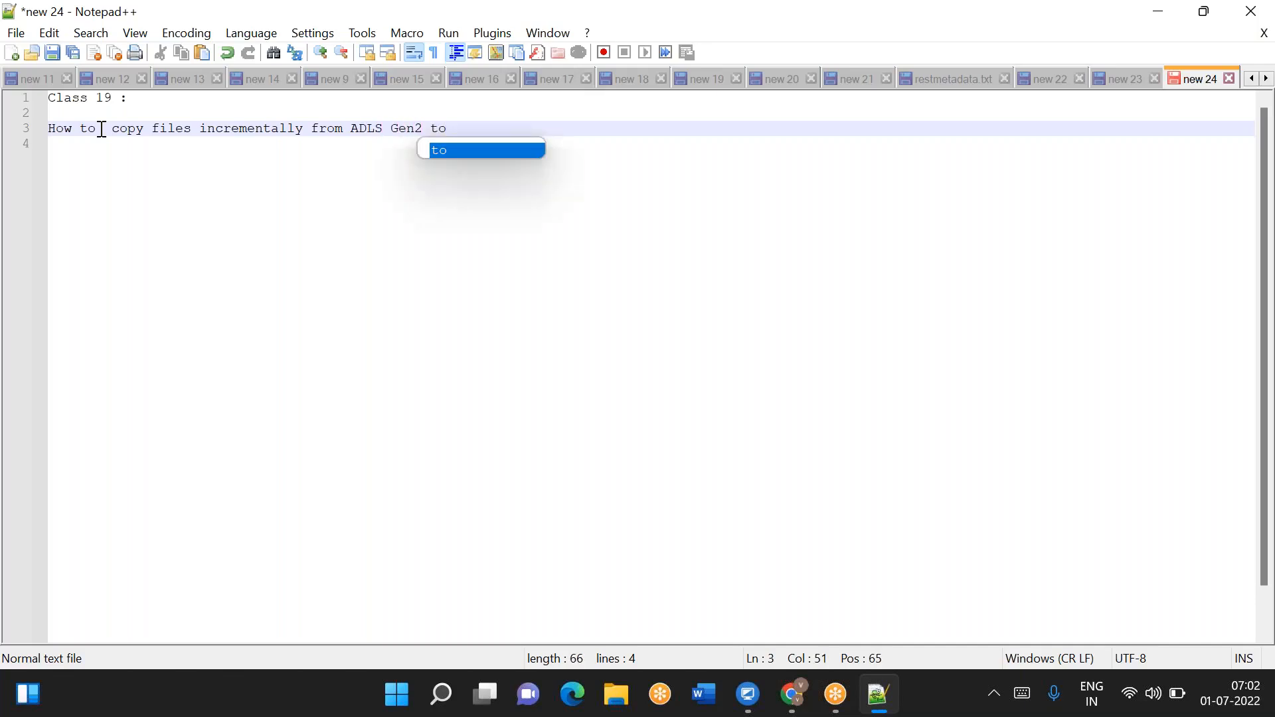
pyautogui.write(' ADLS Gen2')
# - Finish the heading with 'ADLS Gen2' and add blank lines below it
pyautogui.press('Return')
pyautogui.press('Return')
pyautogui.press('Return')
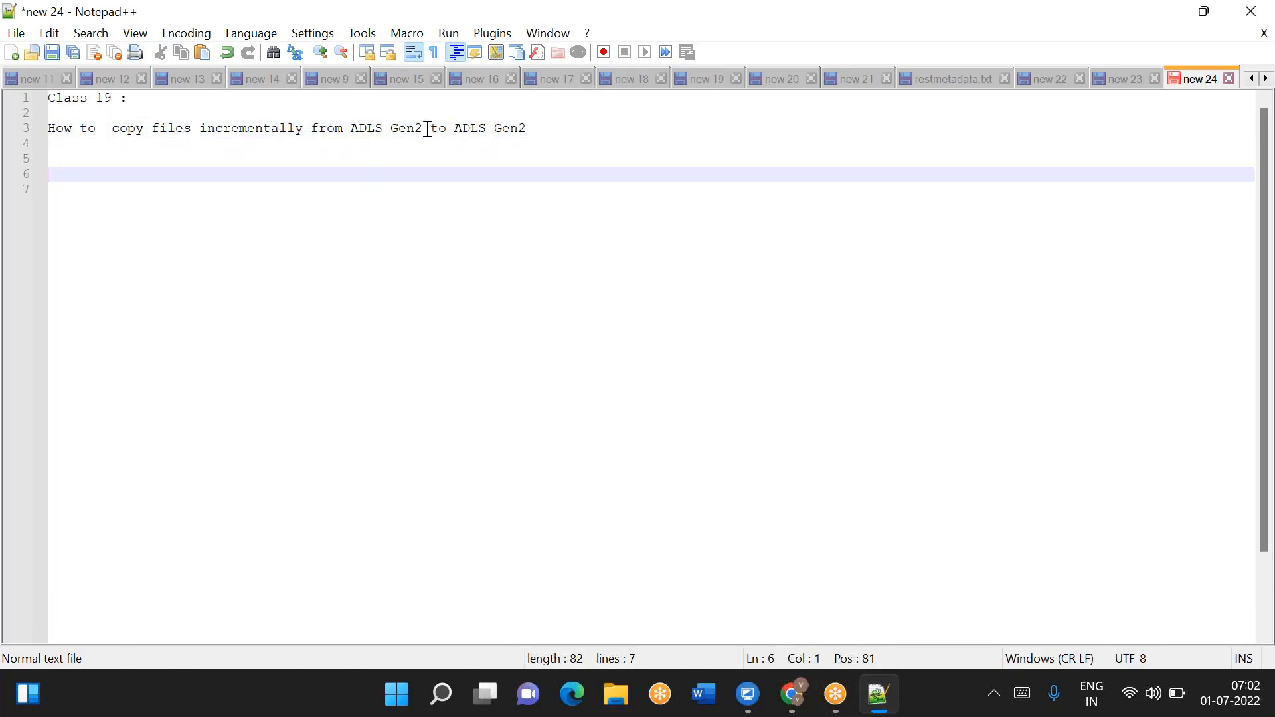
# - Remove the extra space before 'copy' in the heading
pyautogui.moveTo(422, 128); pyautogui.dragTo(343, 128)
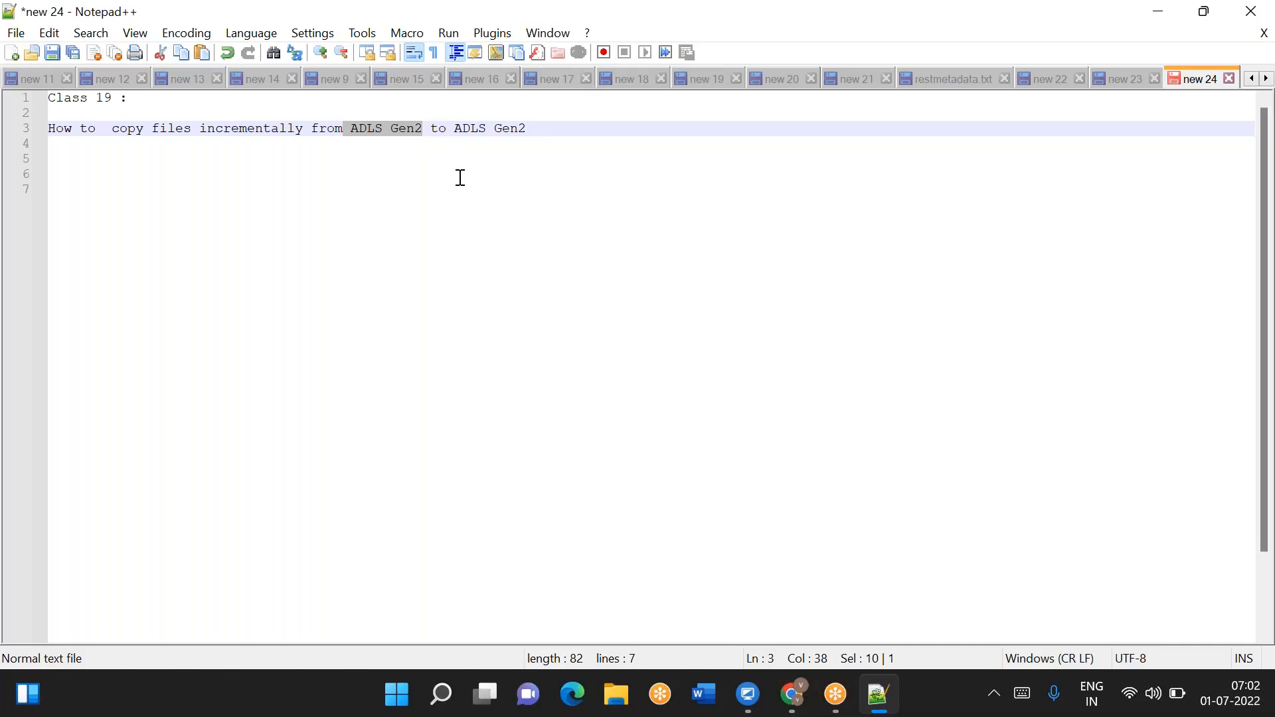
pyautogui.click(442, 155)
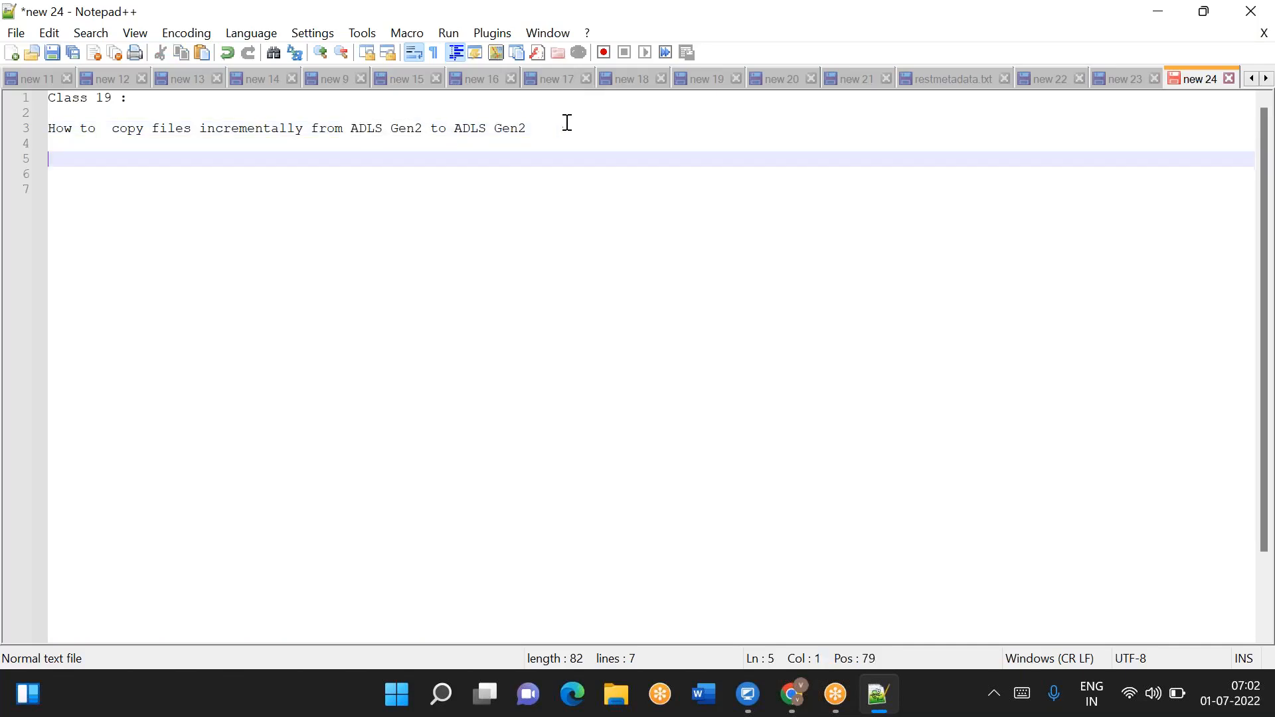
pyautogui.click(114, 133)
pyautogui.press('BackSpace')
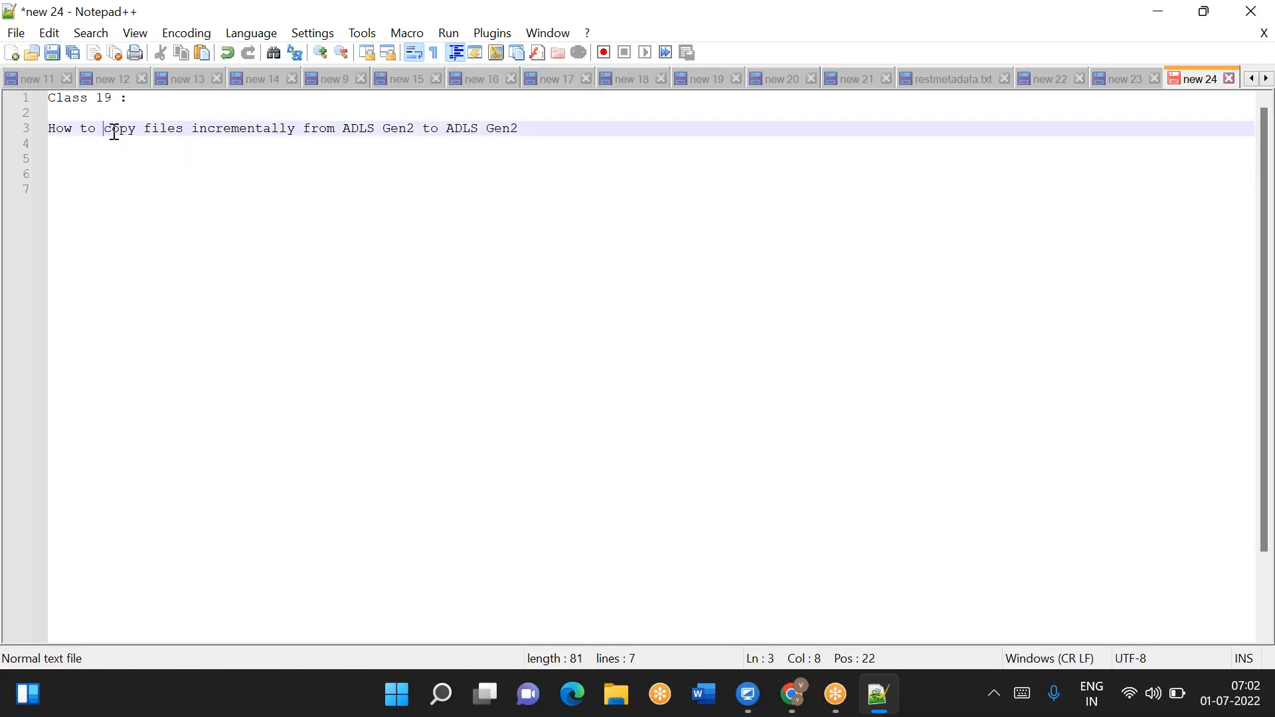
# - Add blank lines below the heading and start a folder list with cust on line 8
pyautogui.click(523, 128)
pyautogui.press('Return')
pyautogui.press('Return')
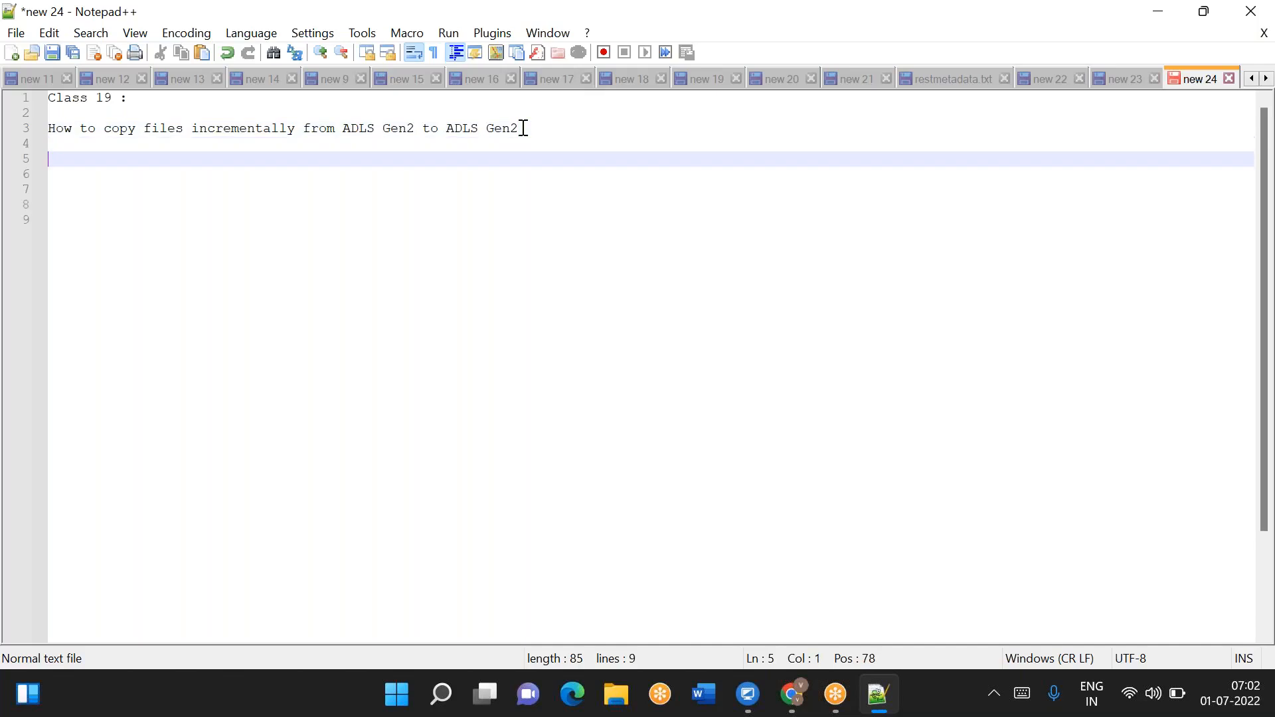
pyautogui.press('Return')
pyautogui.press('Return')
pyautogui.press('Return')
pyautogui.write('CSV')
pyautogui.press('Return')
pyautogui.press('BackSpace')
pyautogui.press('BackSpace')
pyautogui.press('BackSpace')
pyautogui.press('BackSpace')
pyautogui.write('cust')
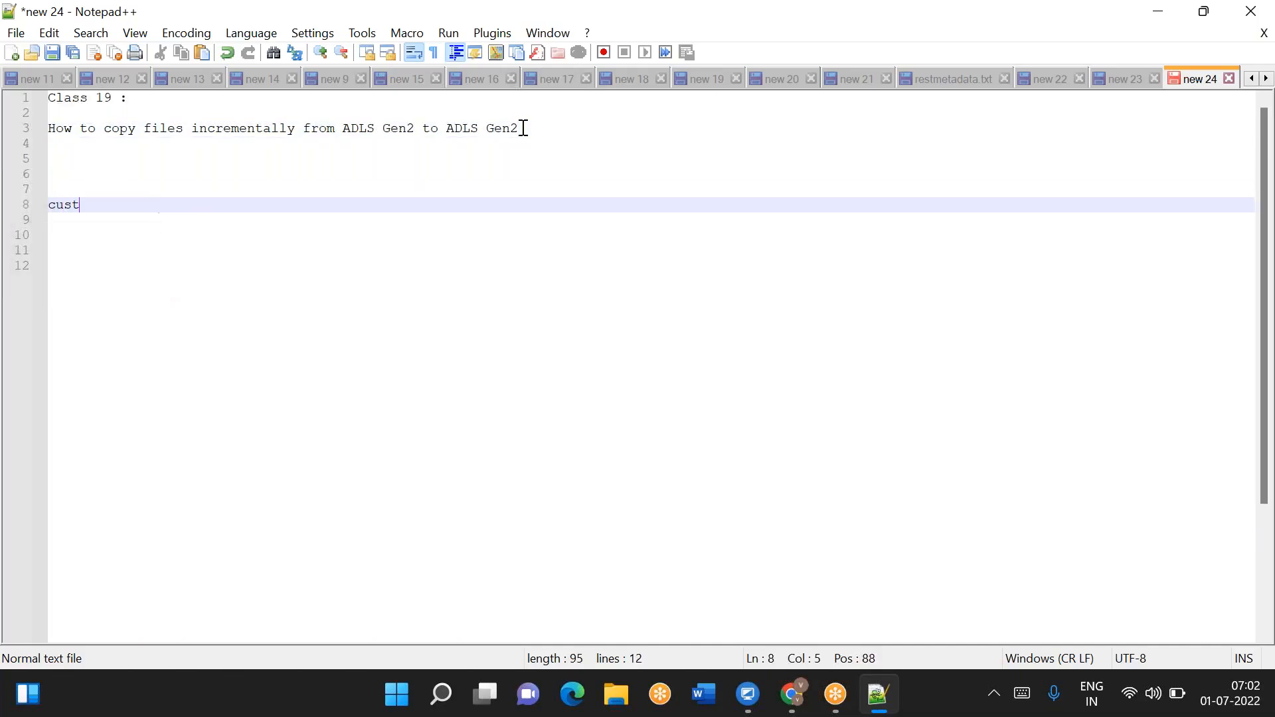
# - Add emp and orders as the next folder names on lines 9 and 10
pyautogui.press('Return')
pyautogui.write('emp')
pyautogui.press('Return')
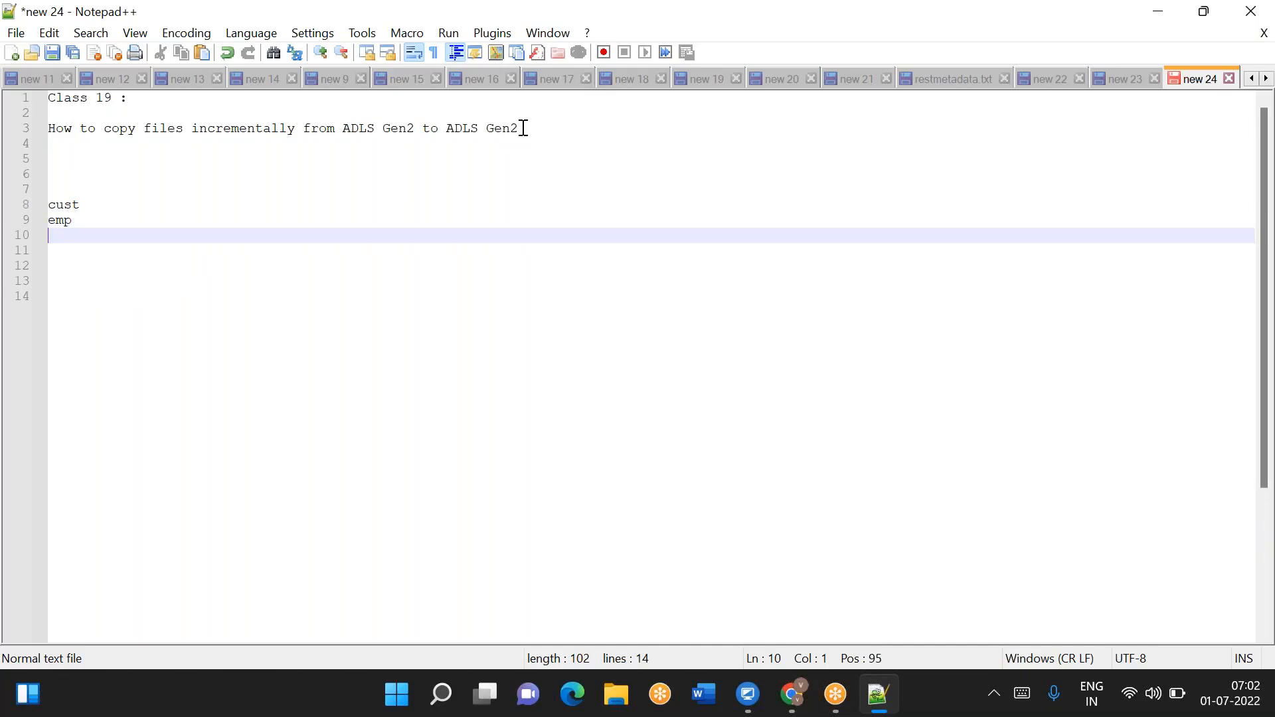
pyautogui.write('orders')
pyautogui.press('Return')
pyautogui.press('Return')
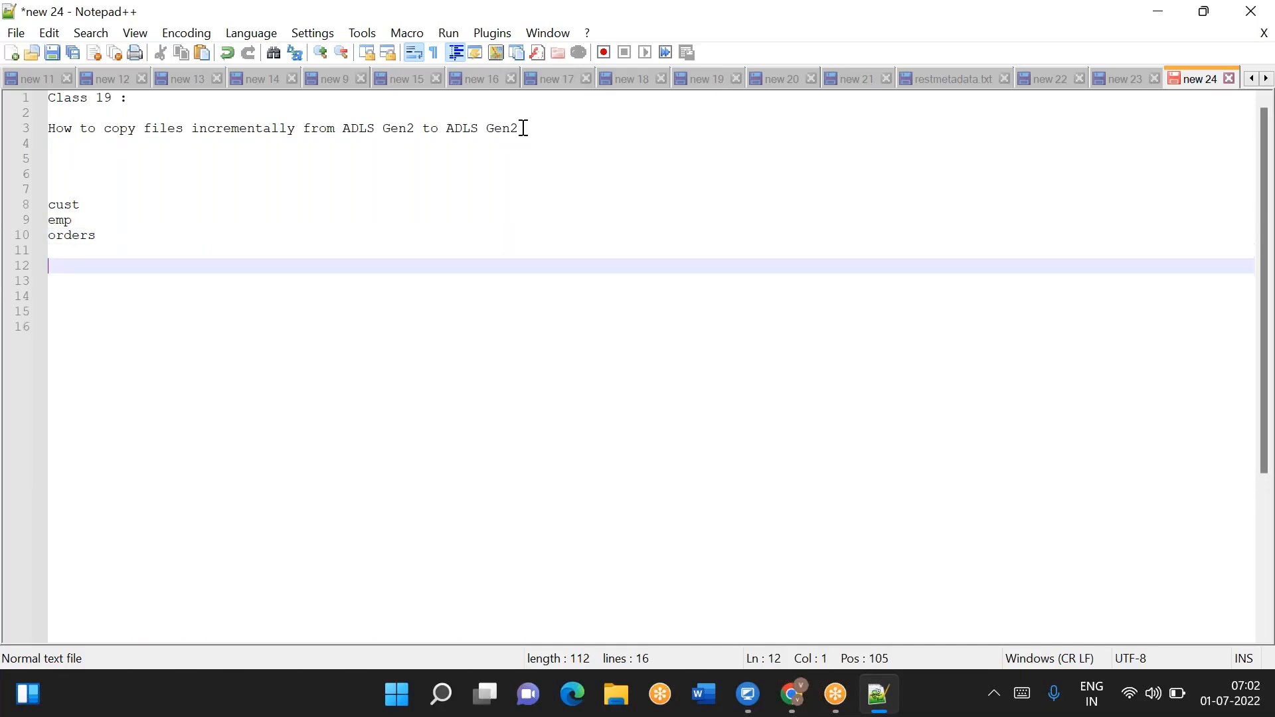
# - Extend the cust line to read 'cust/yesterday,today,last 30days'
pyautogui.click(86, 210)
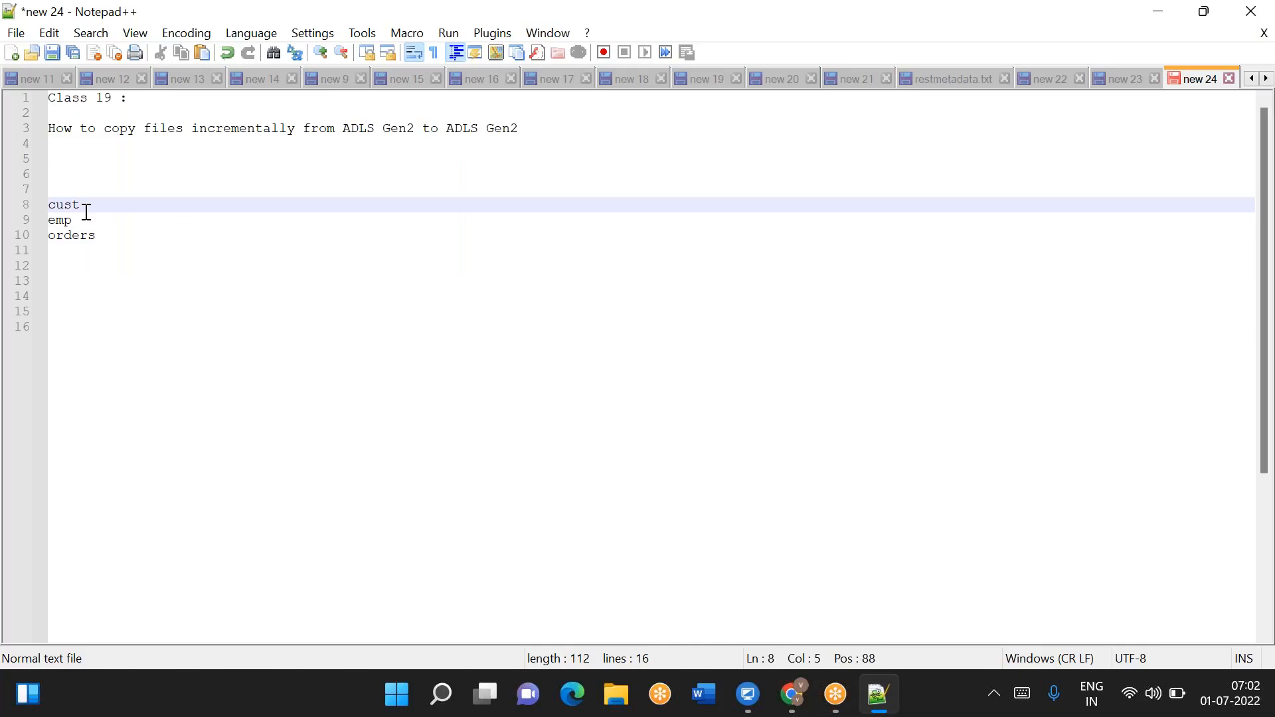
pyautogui.write('/yesterday')
pyautogui.press('BackSpace')
pyautogui.press('BackSpace')
pyautogui.write('ay,today,')
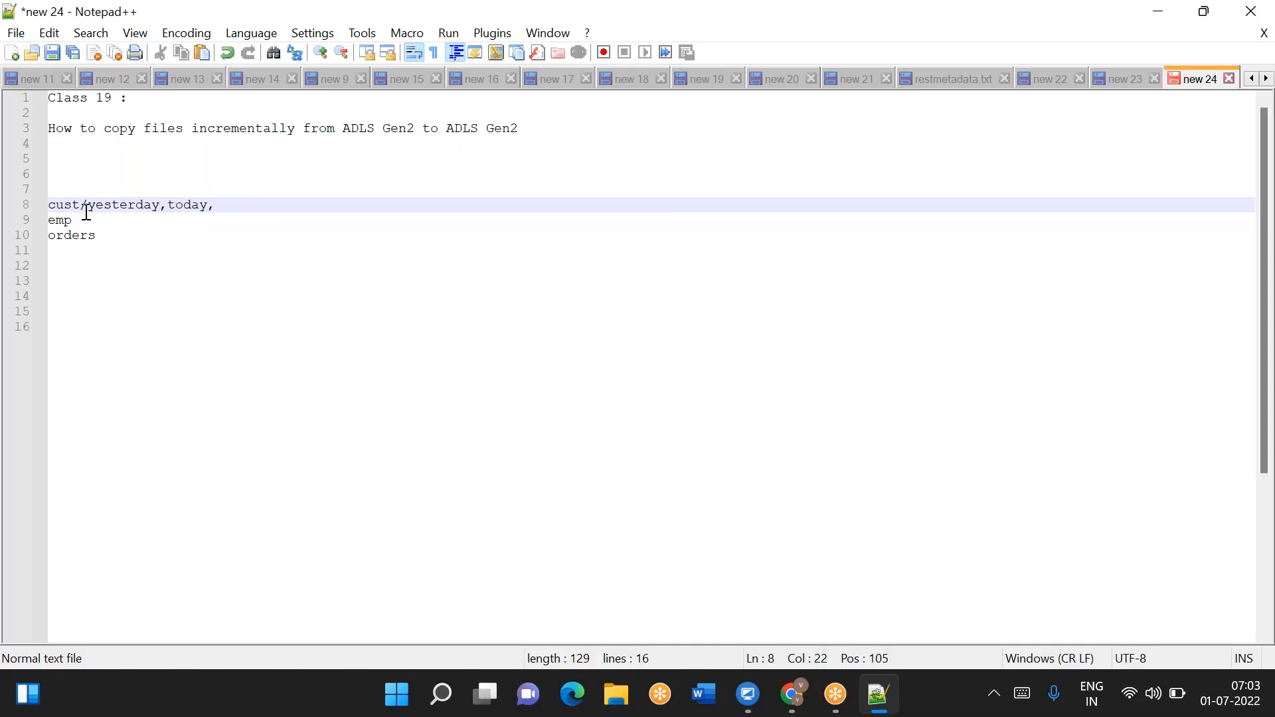
pyautogui.write('last 30days')
# - Append an arrow '----->' pointing to custout on the cust line
pyautogui.doubleClick(191, 206)
pyautogui.click(322, 207)
pyautogui.write('----->')
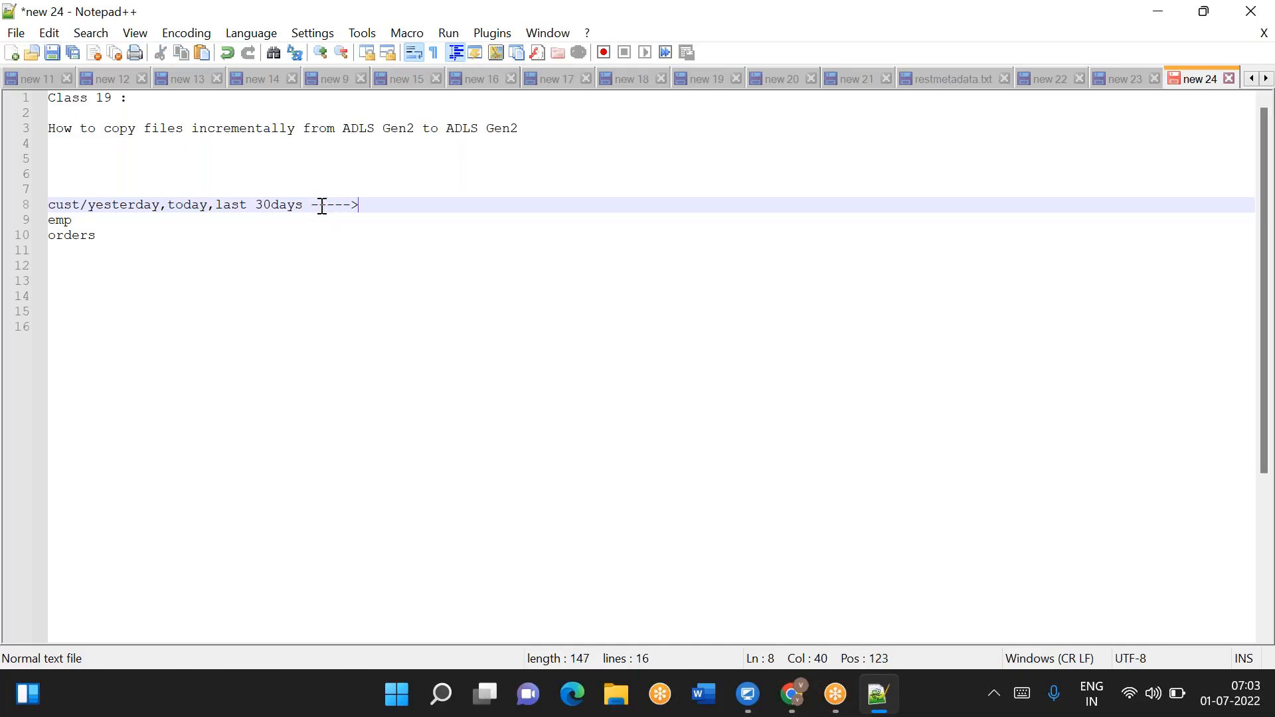
pyautogui.write('custout')
pyautogui.press('Return')
pyautogui.press('BackSpace')
# - Append an arrow '----->' pointing to empout on the emp line
pyautogui.click(131, 219)
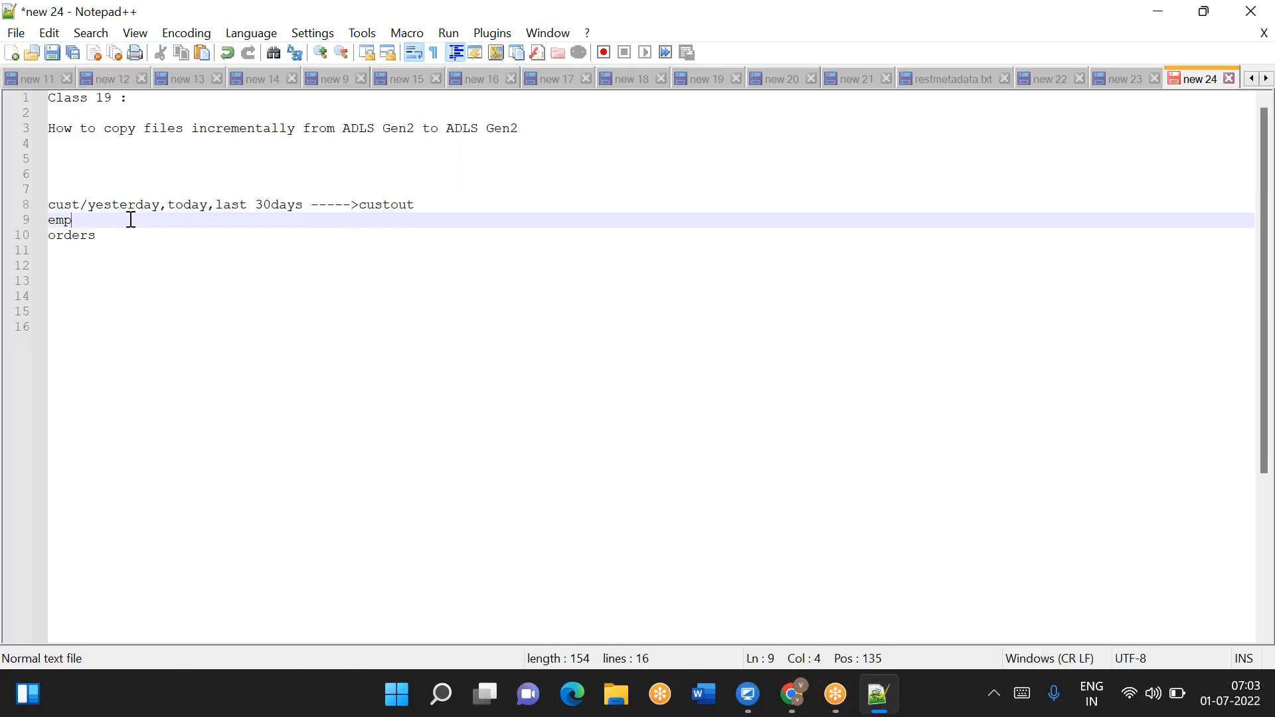
pyautogui.write('----->')
pyautogui.write('ep')
pyautogui.write('pout')
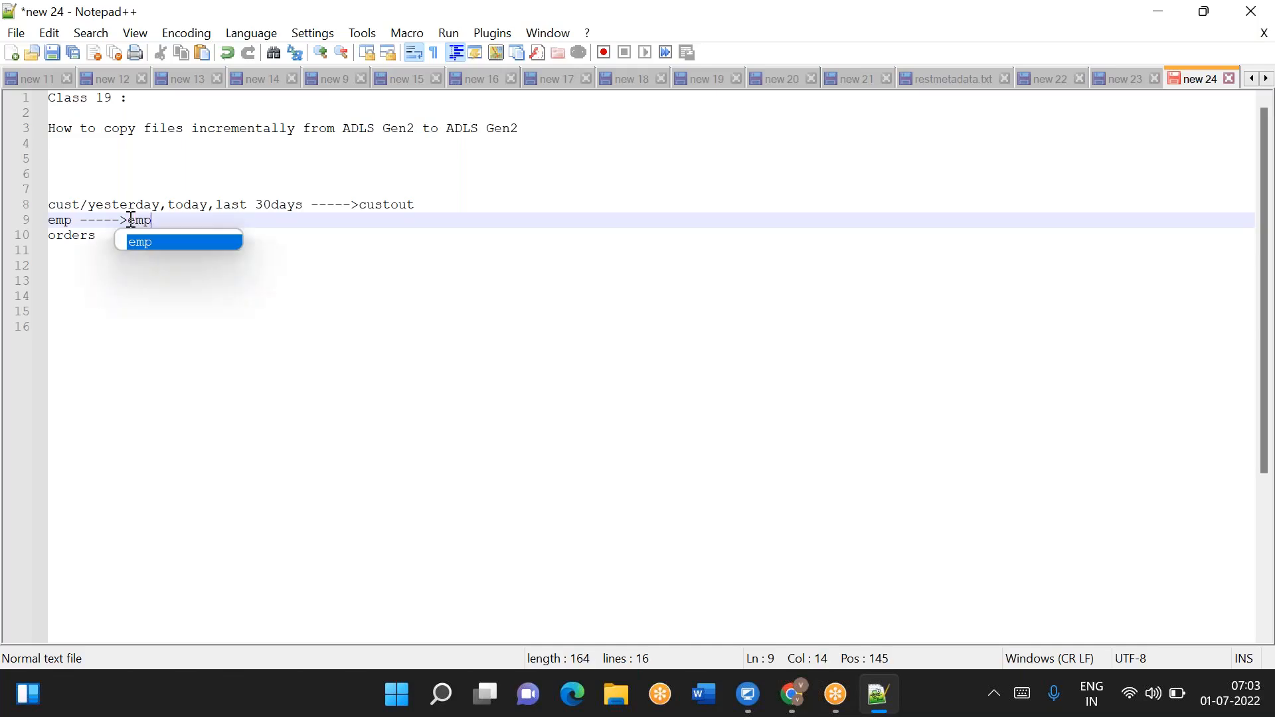
# - Append an arrow '----->' pointing to orderout on the orders line and add blank lines
pyautogui.click(125, 236)
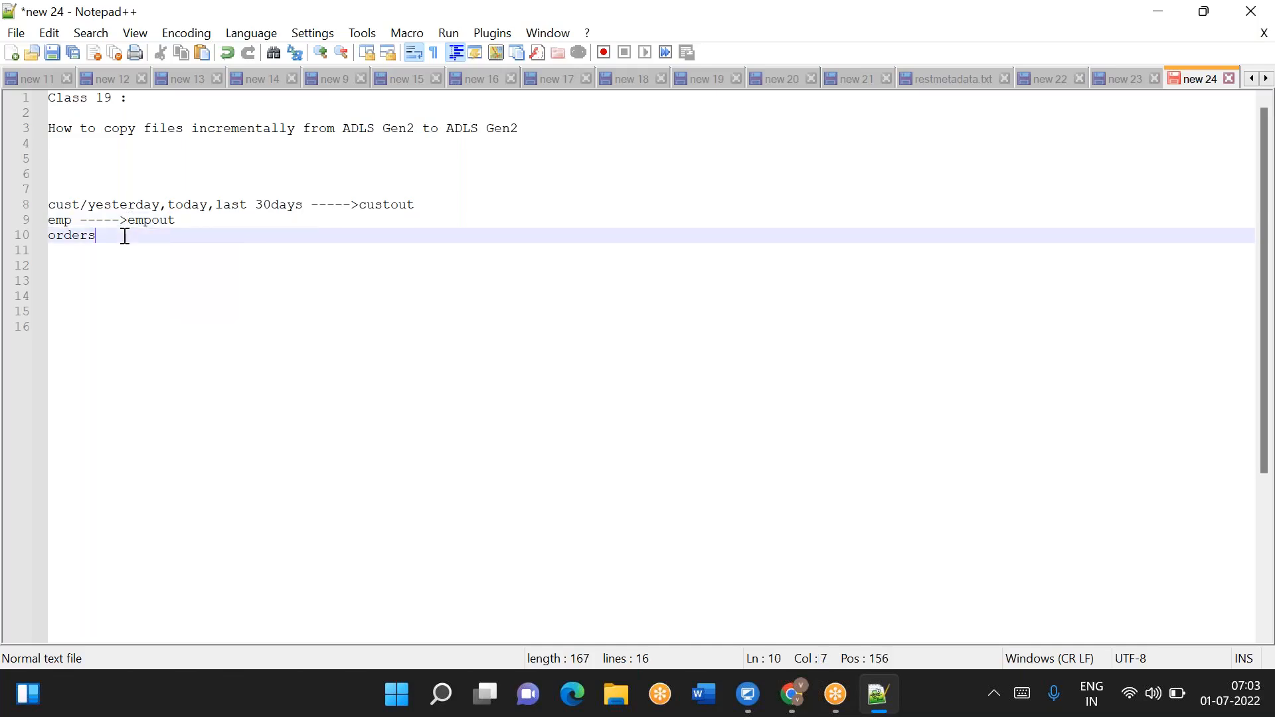
pyautogui.write('----->')
pyautogui.write('orderto')
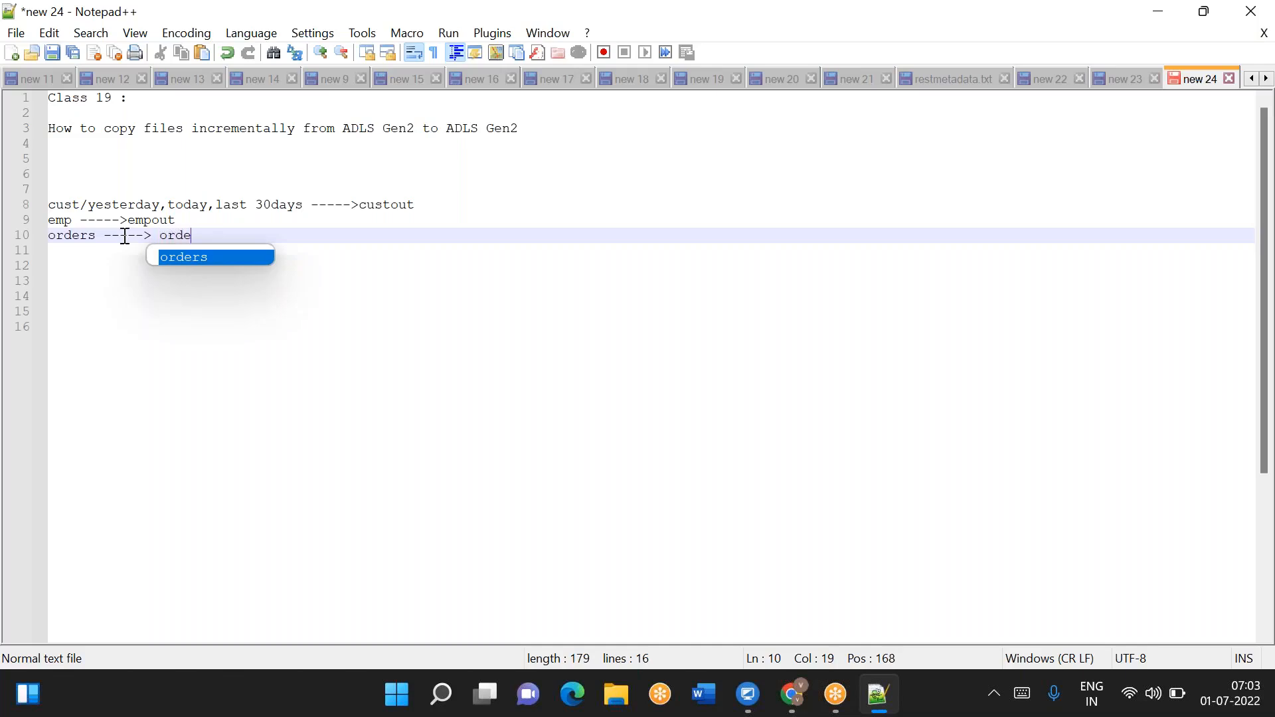
pyautogui.press('BackSpace')
pyautogui.press('BackSpace')
pyautogui.write('our')
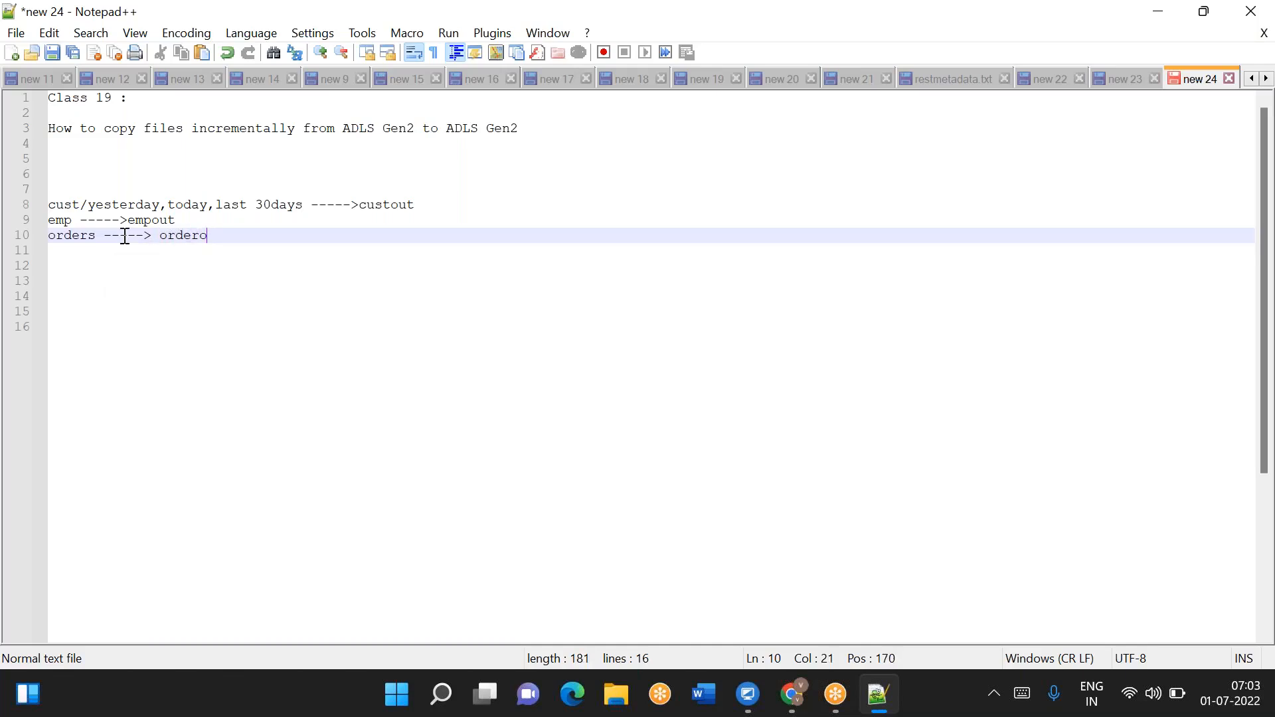
pyautogui.press('BackSpace')
pyautogui.write('t')
pyautogui.press('Return')
pyautogui.press('Return')
pyautogui.press('Return')
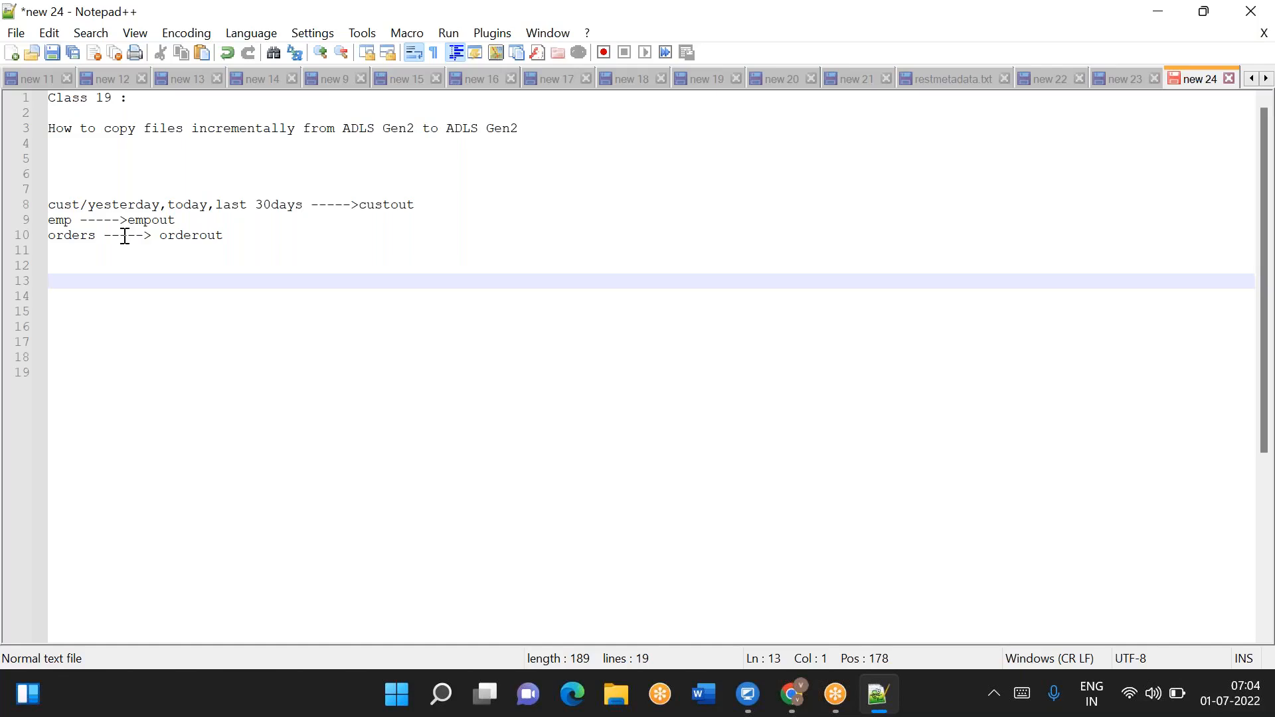
# - Add a 'Metadata Table' heading on line 15 followed by blank lines
pyautogui.press('Return')
pyautogui.press('Return')
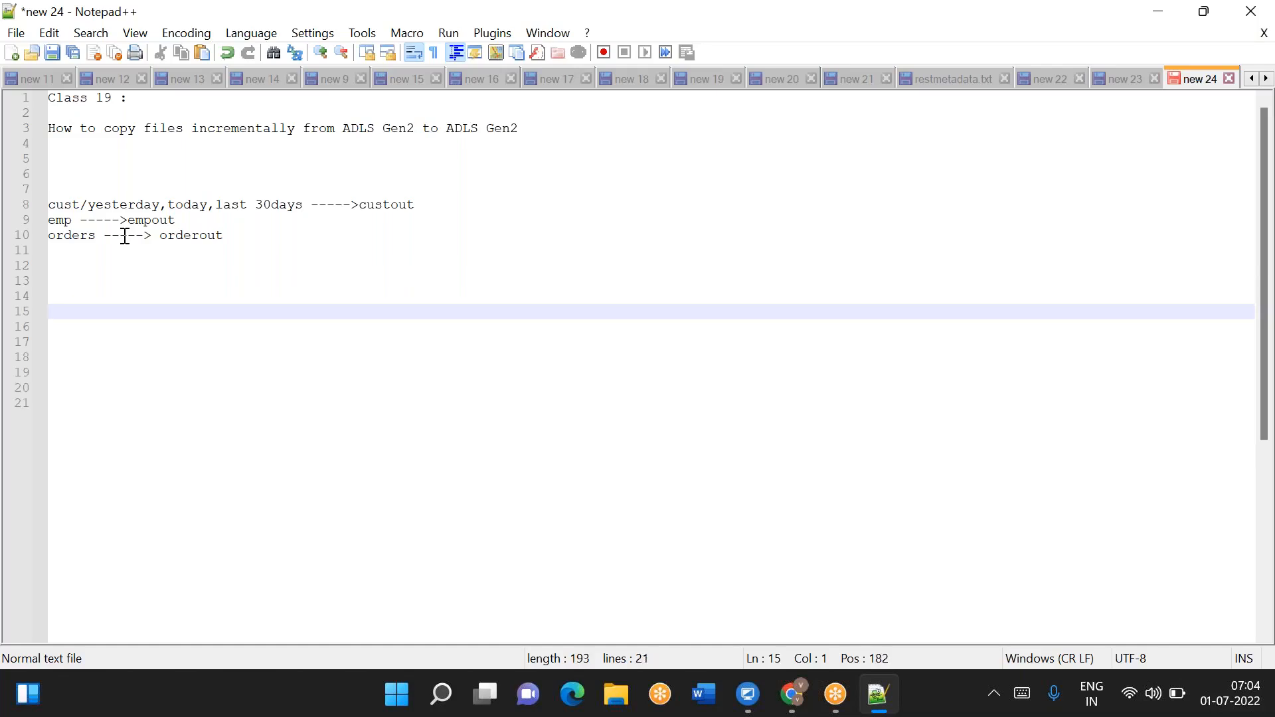
pyautogui.write('L')
pyautogui.press('BackSpace')
pyautogui.write('Metadaa')
pyautogui.press('BackSpace')
pyautogui.write('ta files')
pyautogui.press('Return')
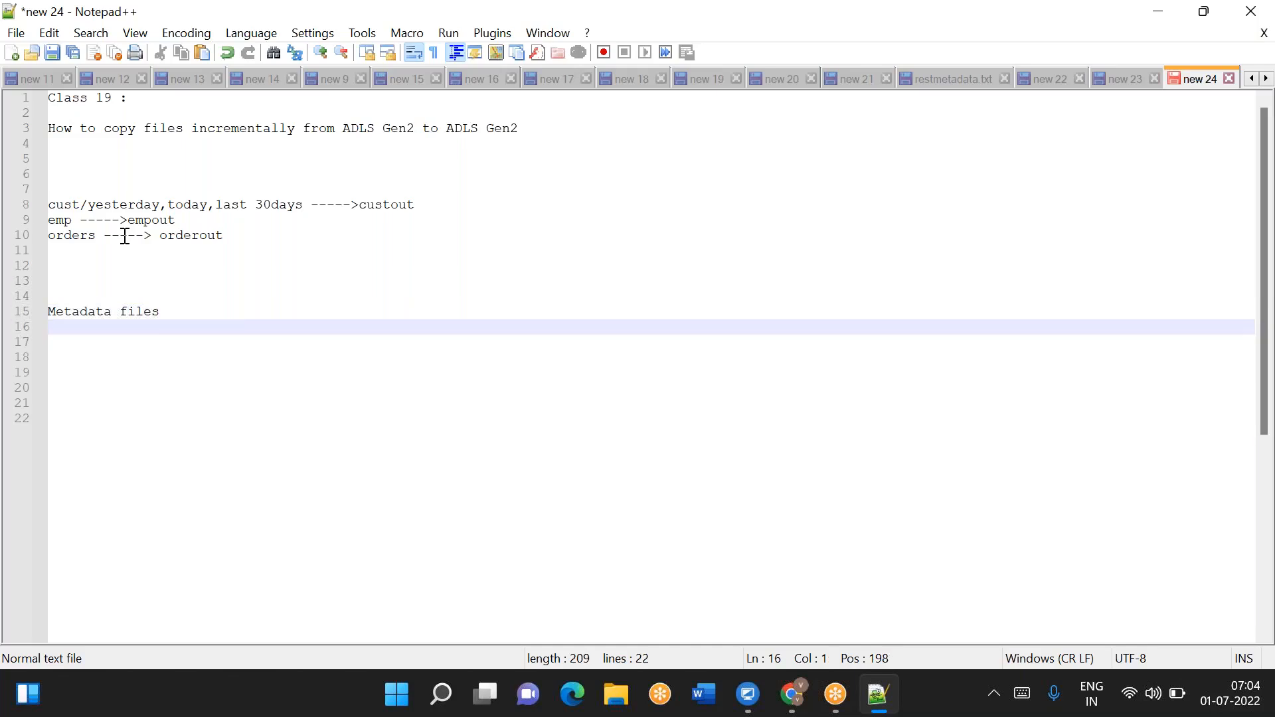
pyautogui.press('BackSpace')
pyautogui.press('BackSpace')
pyautogui.press('BackSpace')
pyautogui.press('BackSpace')
pyautogui.press('BackSpace')
pyautogui.press('BackSpace')
pyautogui.press('BackSpace')
pyautogui.write('Table')
pyautogui.press('Return')
pyautogui.press('Return')
pyautogui.press('Return')
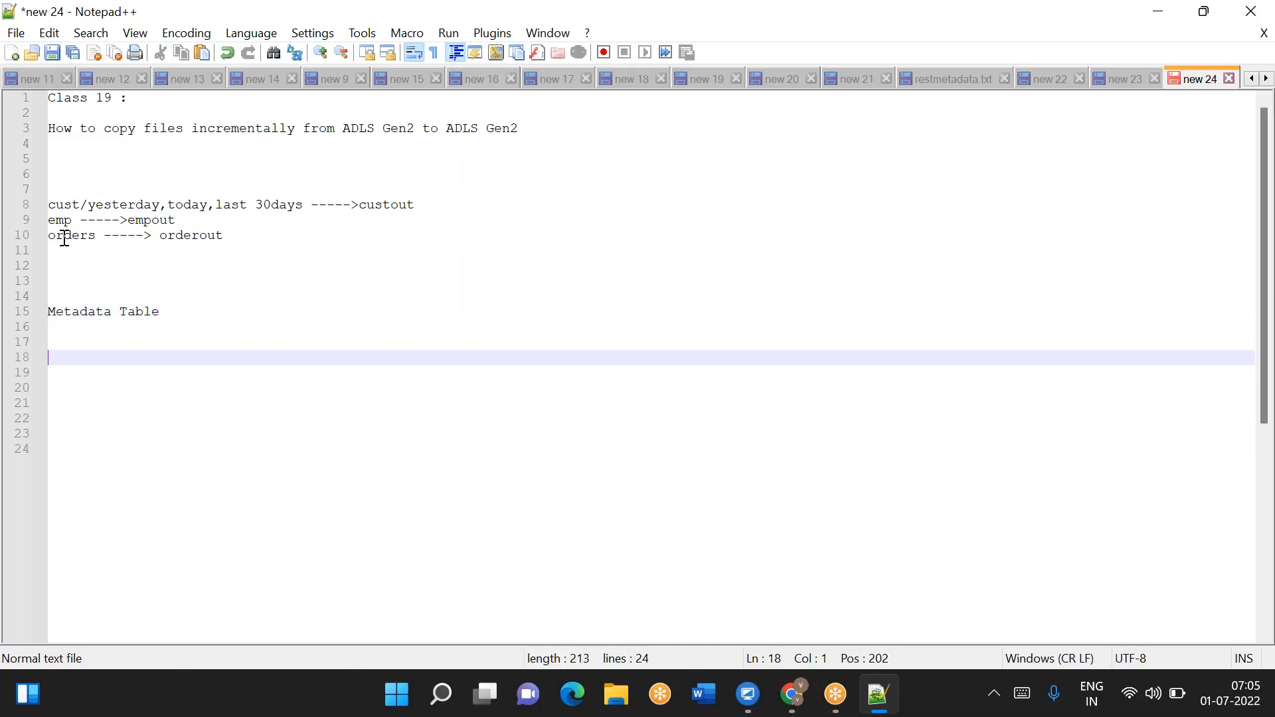
# - Write 'Lookup ------> foreach' on line 18 with an indented 'copy' line below it
pyautogui.write('Lookup ------> foreach')
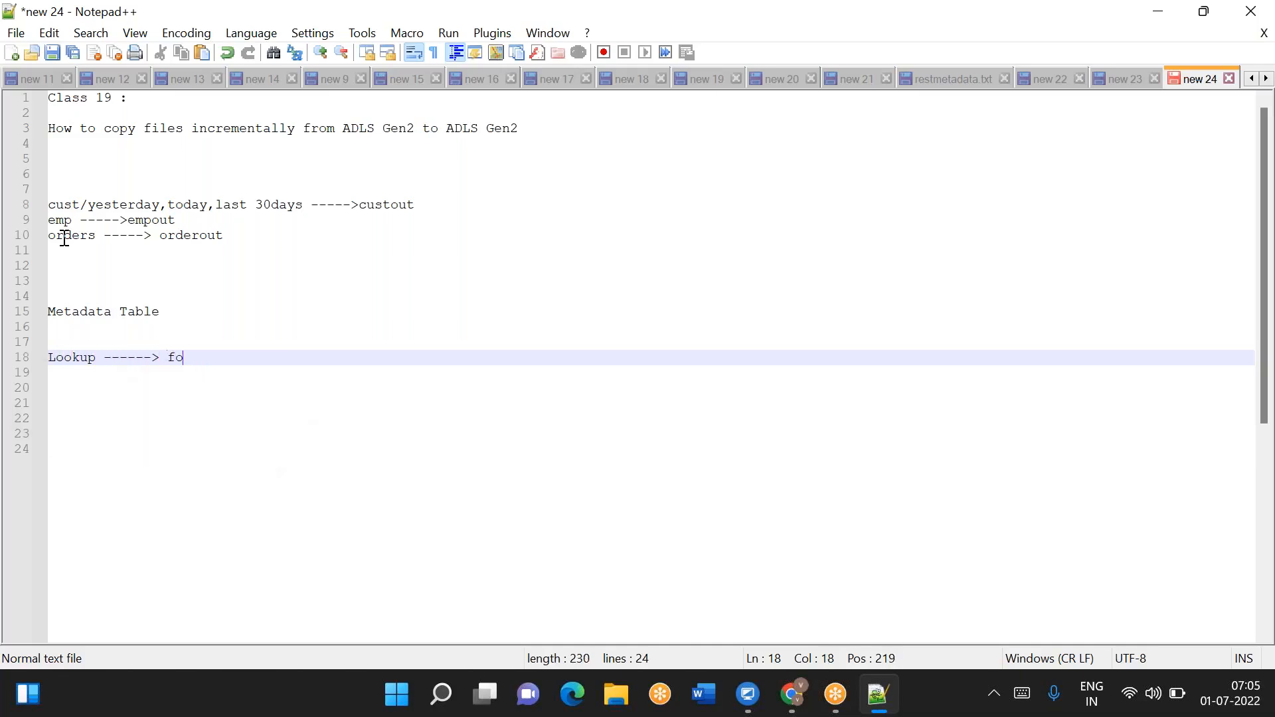
pyautogui.press('Return')
pyautogui.press('Tab')
pyautogui.press('Tab')
pyautogui.press('Tab')
pyautogui.press('Tab')
pyautogui.write('copy')
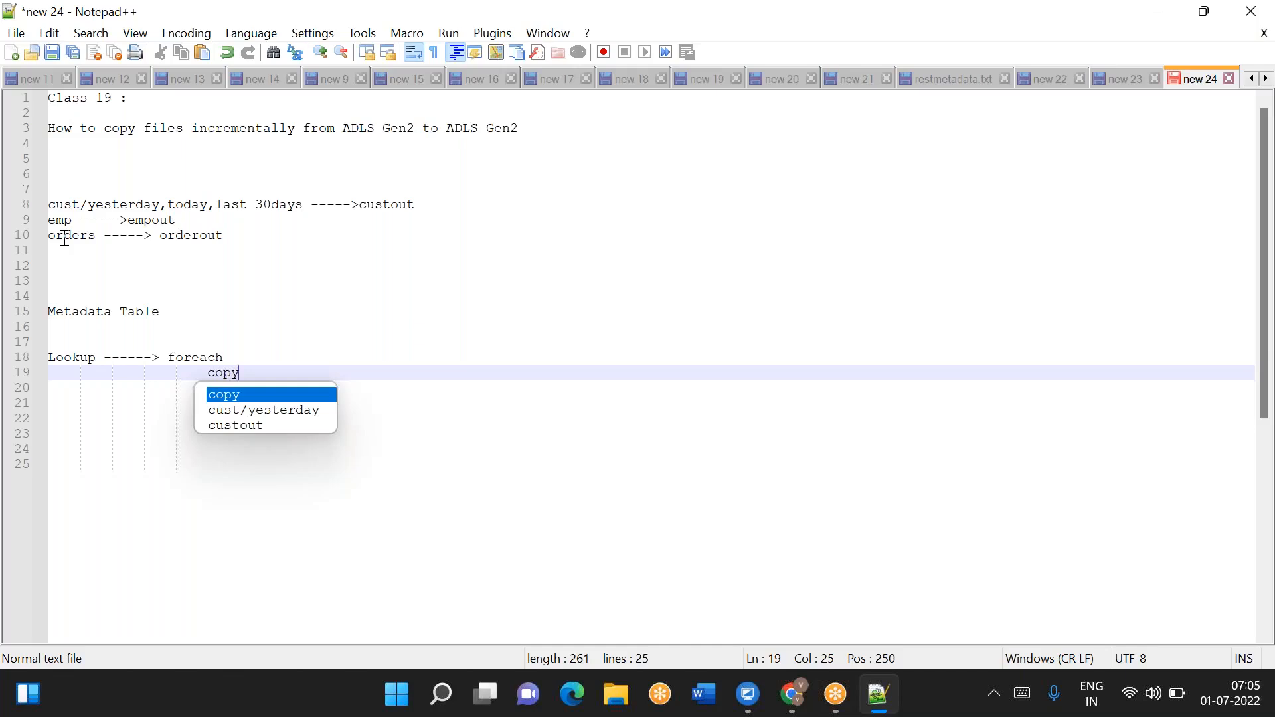
# - Under 'Metadata Table', add the column list srcfolder,sinkfolder,lpvdate
pyautogui.doubleClick(237, 370)
pyautogui.doubleClick(241, 373)
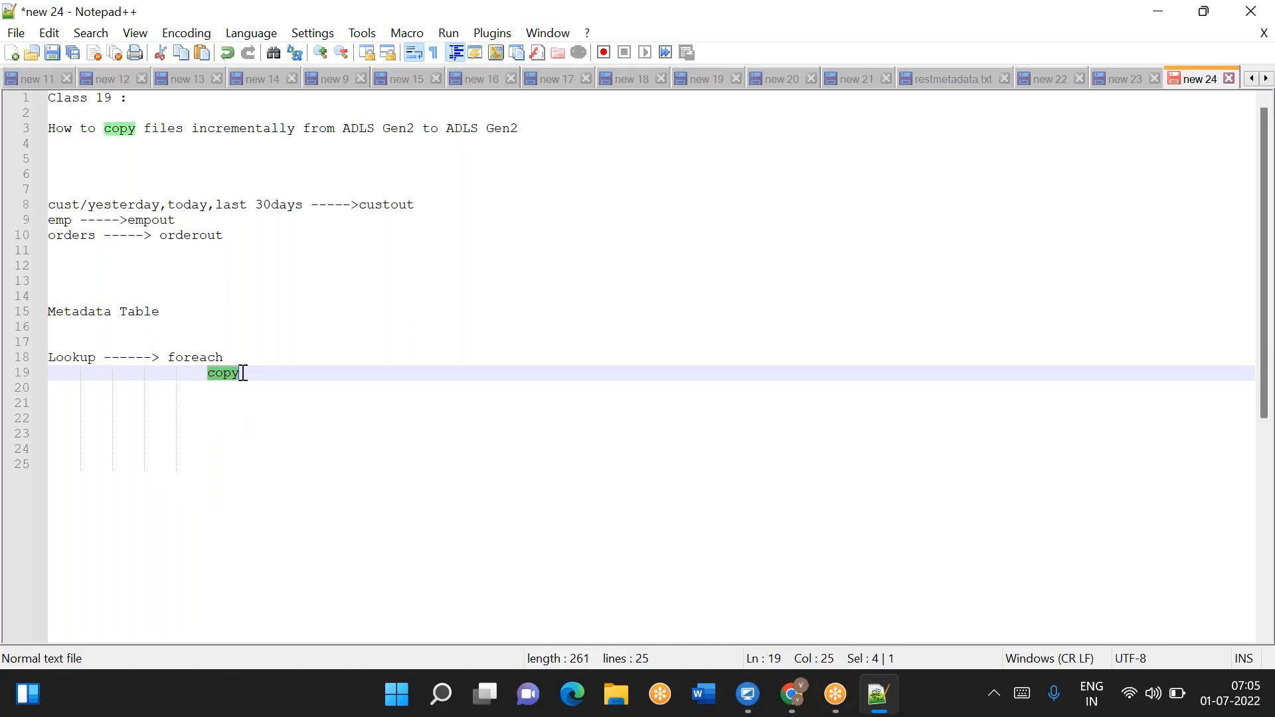
pyautogui.click(168, 313)
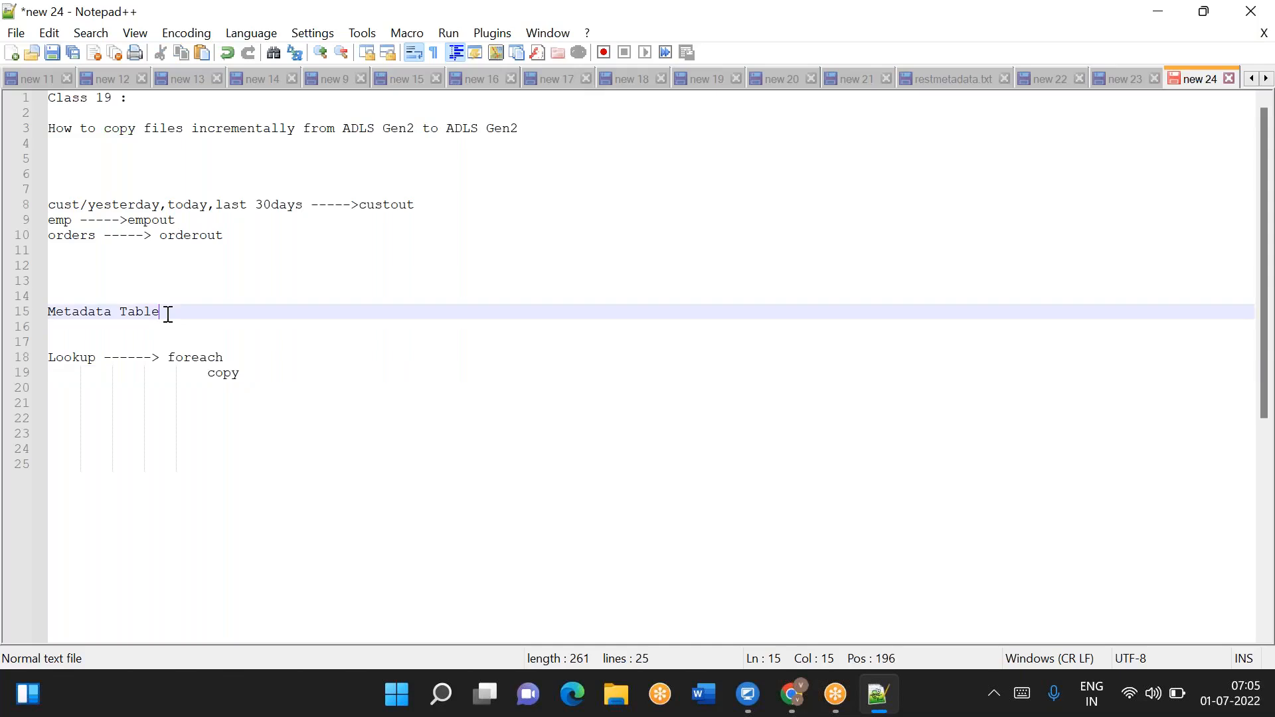
pyautogui.press('Return')
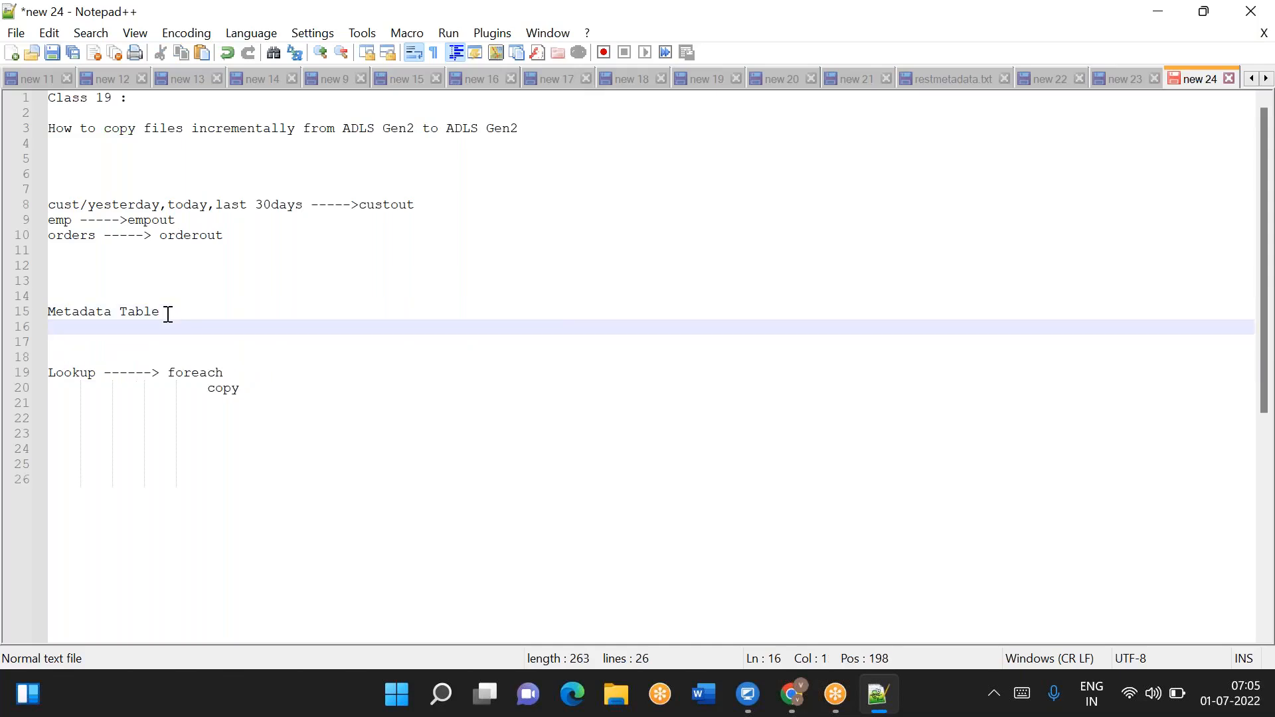
pyautogui.write('srcfolder,sinkfolder,')
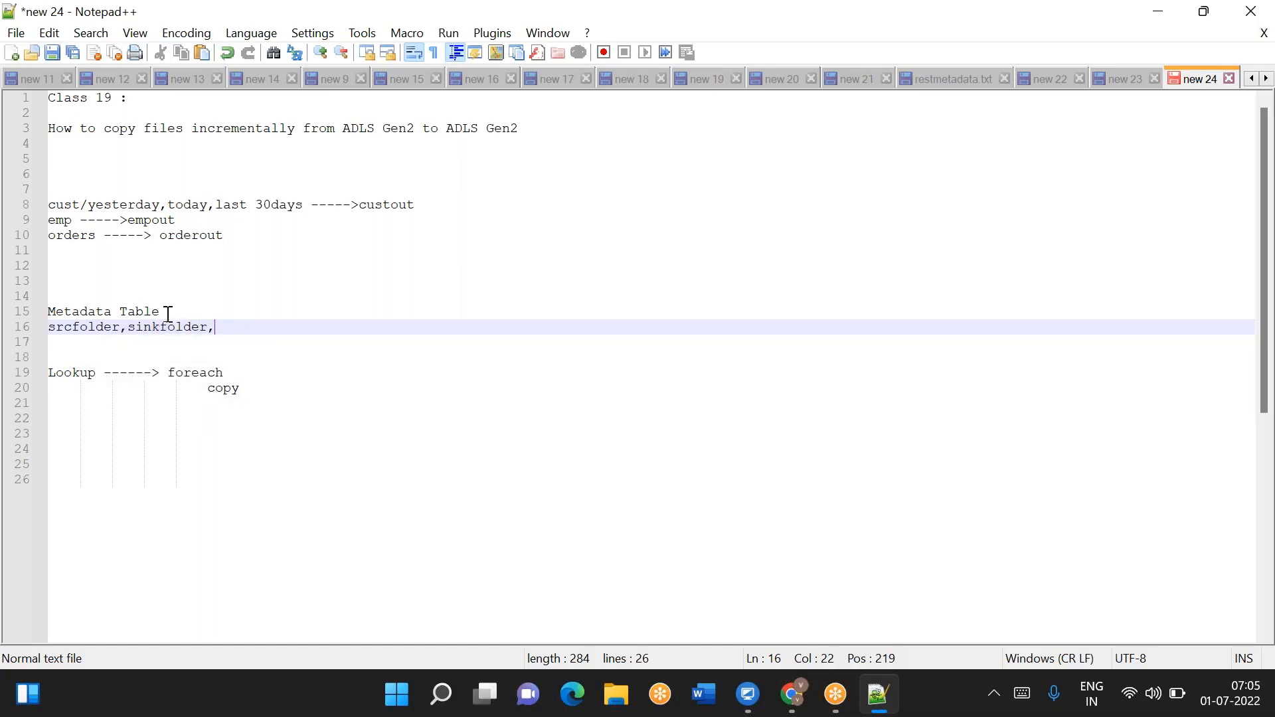
pyautogui.write('lpvdate')
pyautogui.press('Return')
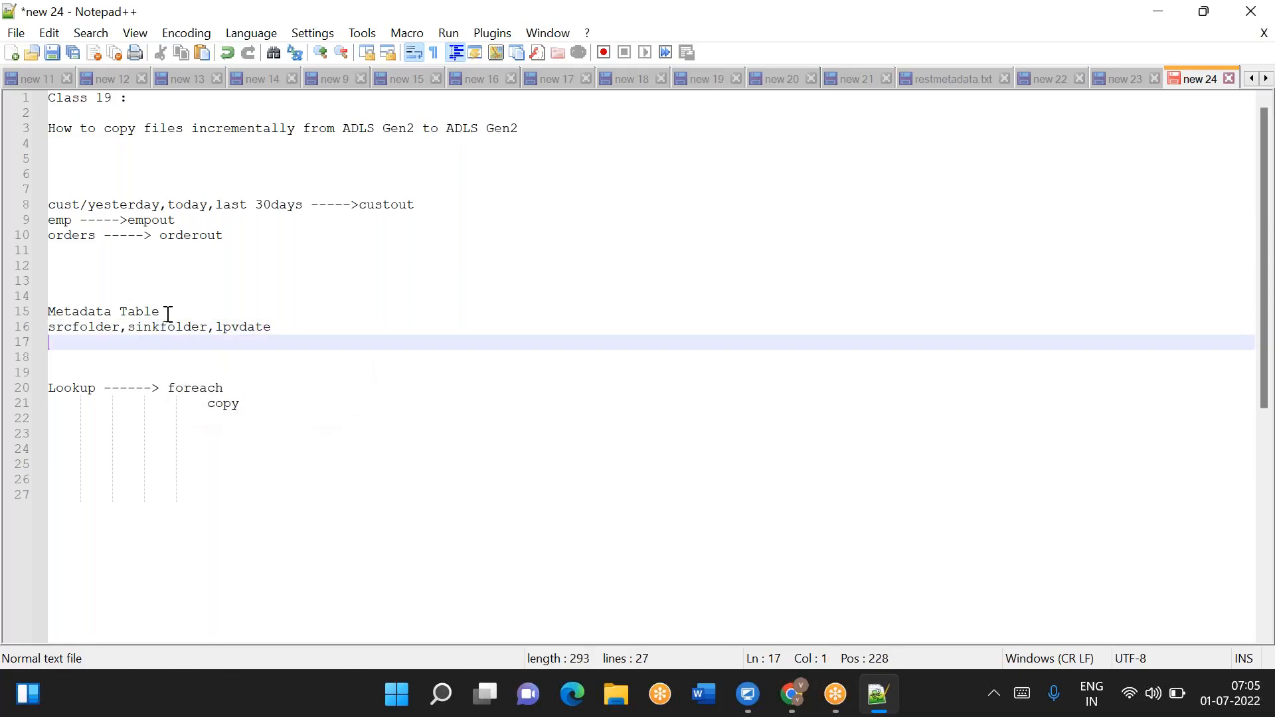
# - Shorten the last column name to lpv and add a new line after it
pyautogui.press('BackSpace')
pyautogui.press('BackSpace')
pyautogui.press('BackSpace')
pyautogui.press('BackSpace')
pyautogui.press('BackSpace')
pyautogui.press('Return')
# - Insert a blank line directly below the heading on line 3
pyautogui.moveTo(344, 128); pyautogui.dragTo(518, 129)
pyautogui.click(447, 128)
pyautogui.click(529, 129)
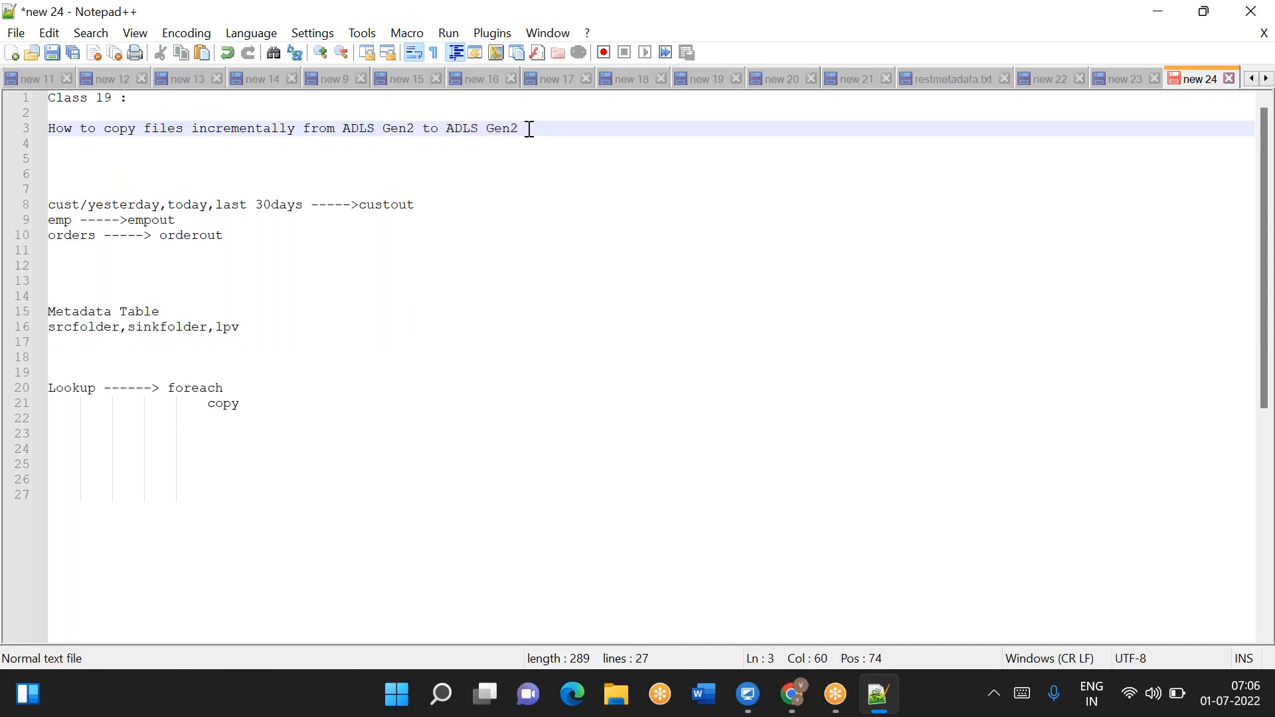
pyautogui.press('Return')
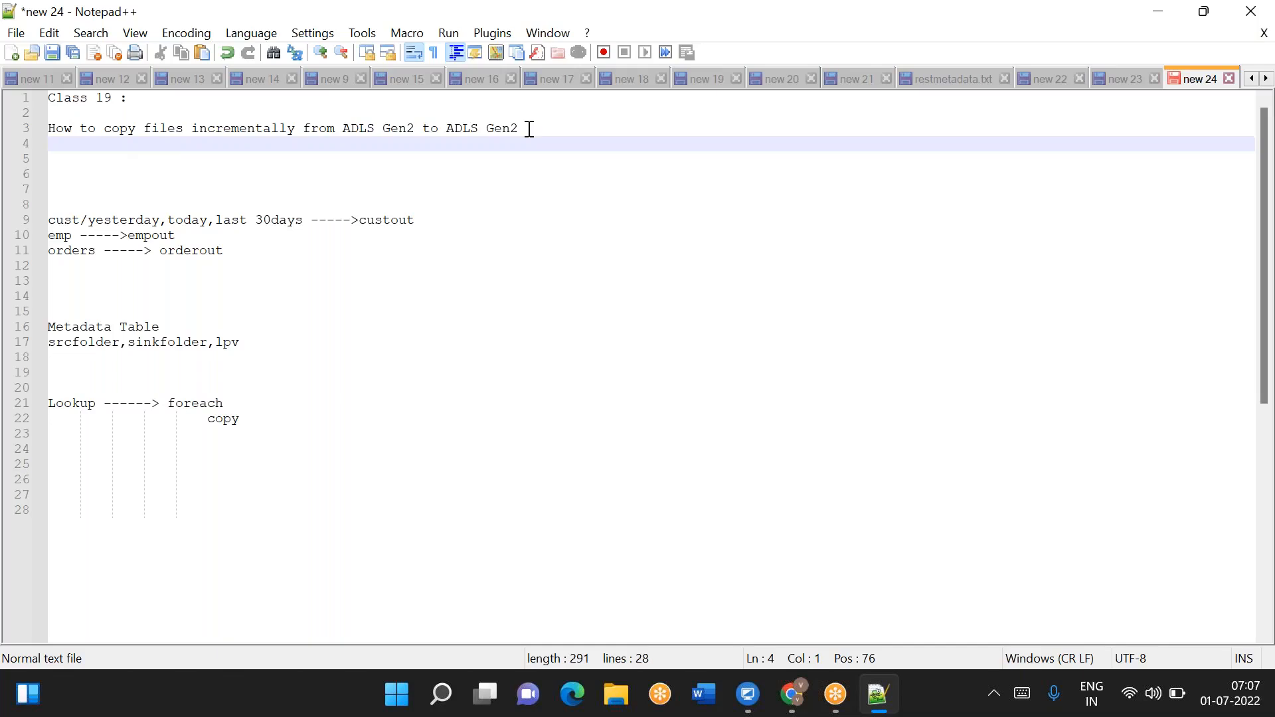
# - Write '1.Source ADLS Gen2' as the first numbered item under the heading
pyautogui.write('1. ADLS Gen2')
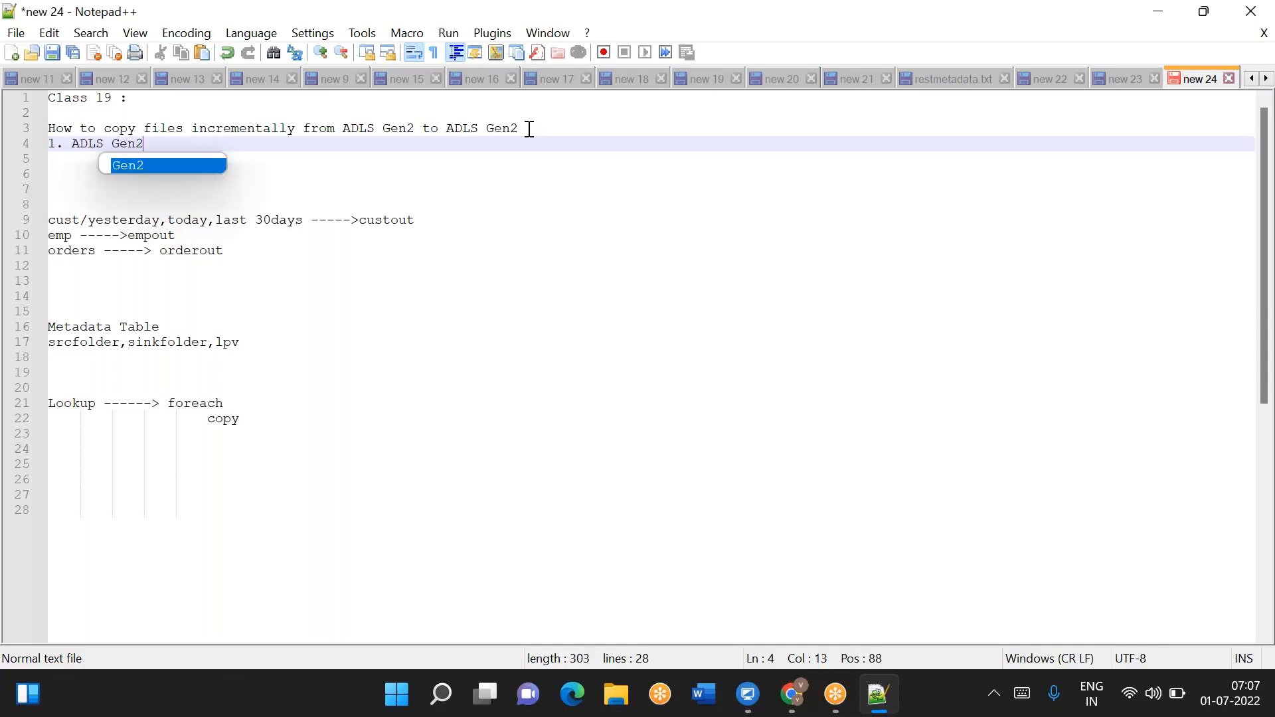
pyautogui.press('Home')
pyautogui.press('Right')
pyautogui.press('Right')
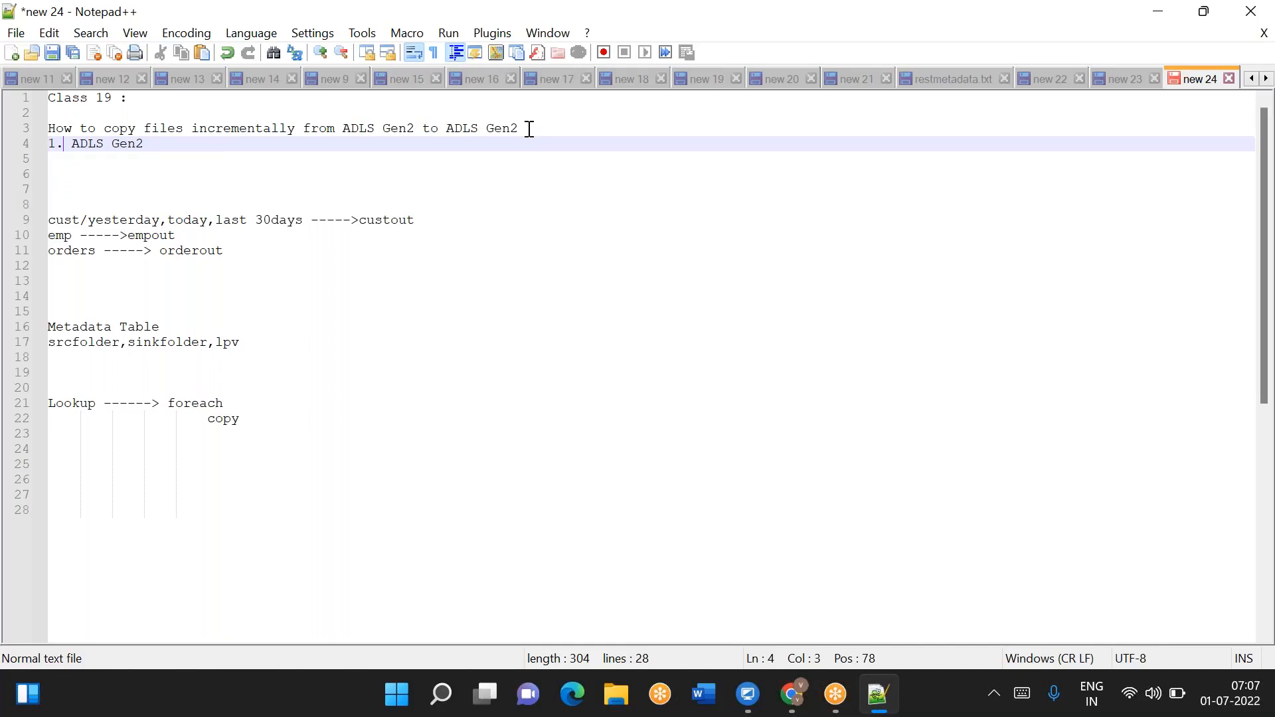
pyautogui.write('Source')
# - Duplicate that line below and change it to '2.Sink ADLS Gen2'
pyautogui.press('End')
pyautogui.hotkey('shift', 'Home')
pyautogui.hotkey('ctrl', 'c')
pyautogui.press('End')
pyautogui.press('Return')
pyautogui.hotkey('ctrl', 'v')
pyautogui.press('Home')
pyautogui.press('Right')
pyautogui.press('Right')
pyautogui.press('Right')
pyautogui.press('Right')
pyautogui.press('Right')
pyautogui.press('Right')
pyautogui.press('Right')
pyautogui.press('Right')
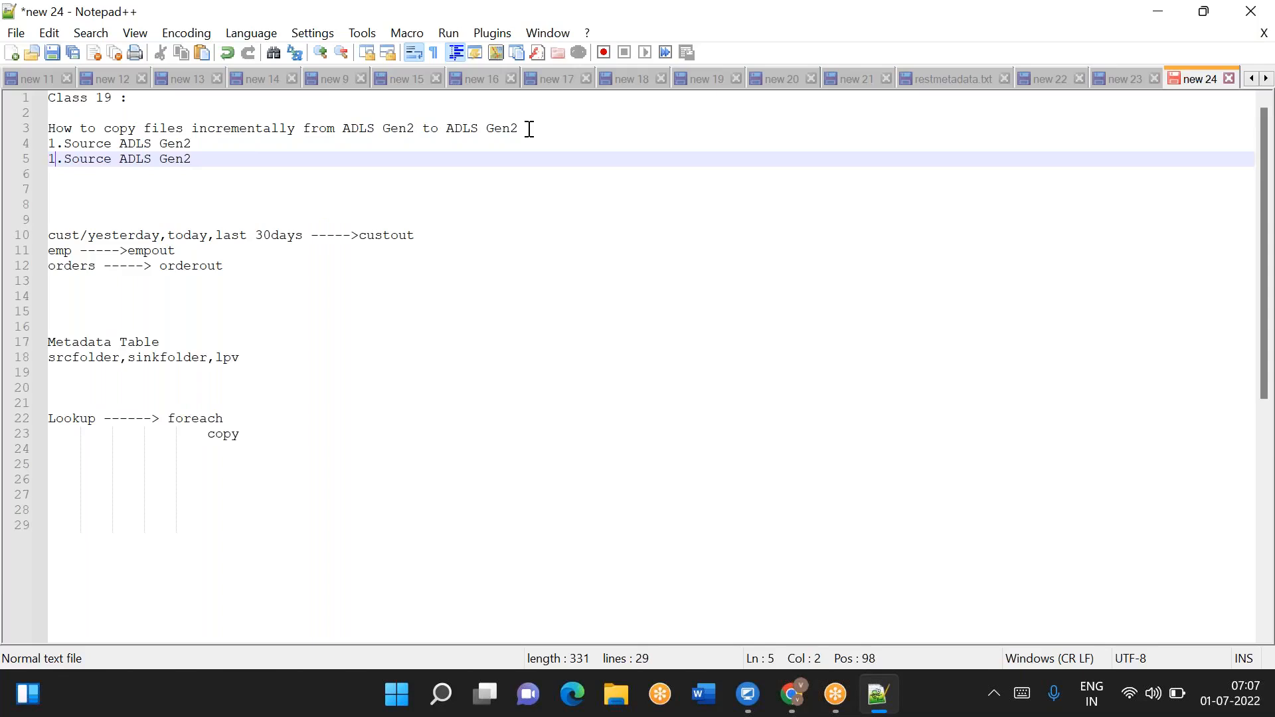
pyautogui.press('BackSpace')
pyautogui.press('BackSpace')
pyautogui.press('BackSpace')
pyautogui.press('BackSpace')
pyautogui.press('BackSpace')
pyautogui.write('ink')
pyautogui.press('End')
pyautogui.press('Home')
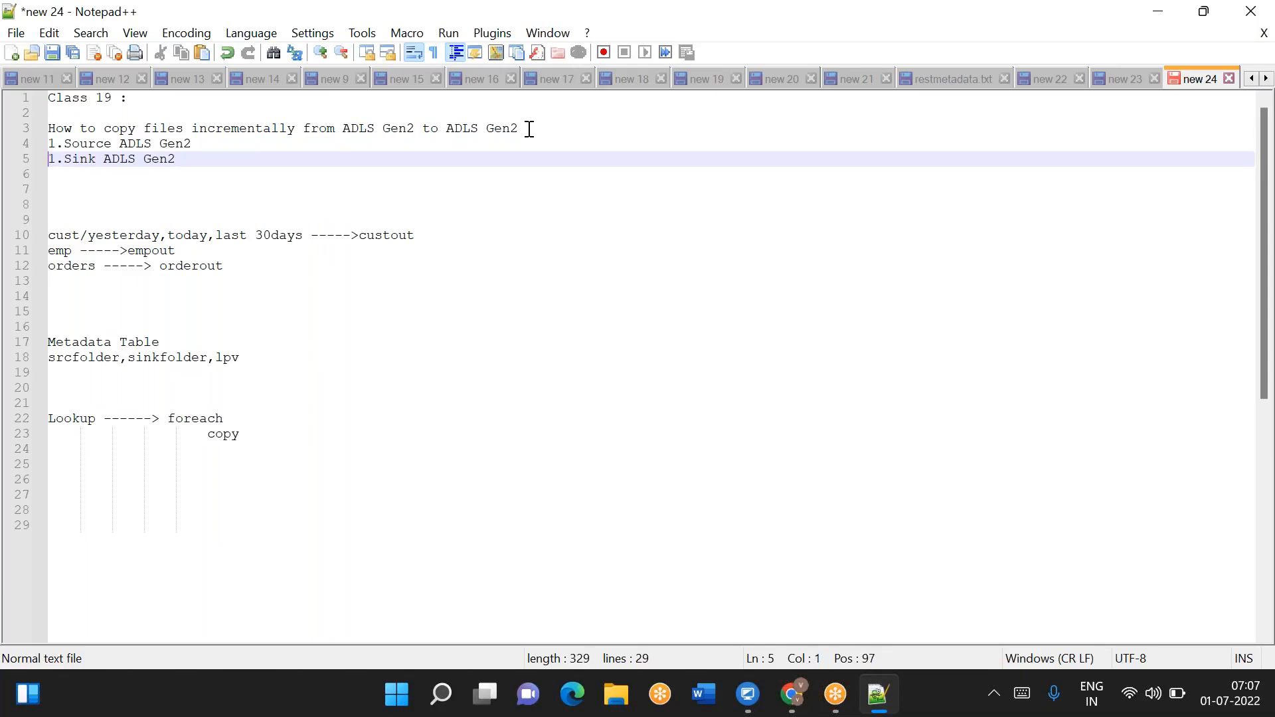
pyautogui.press('Delete')
pyautogui.write('2')
pyautogui.hotkey('shift', 'End')
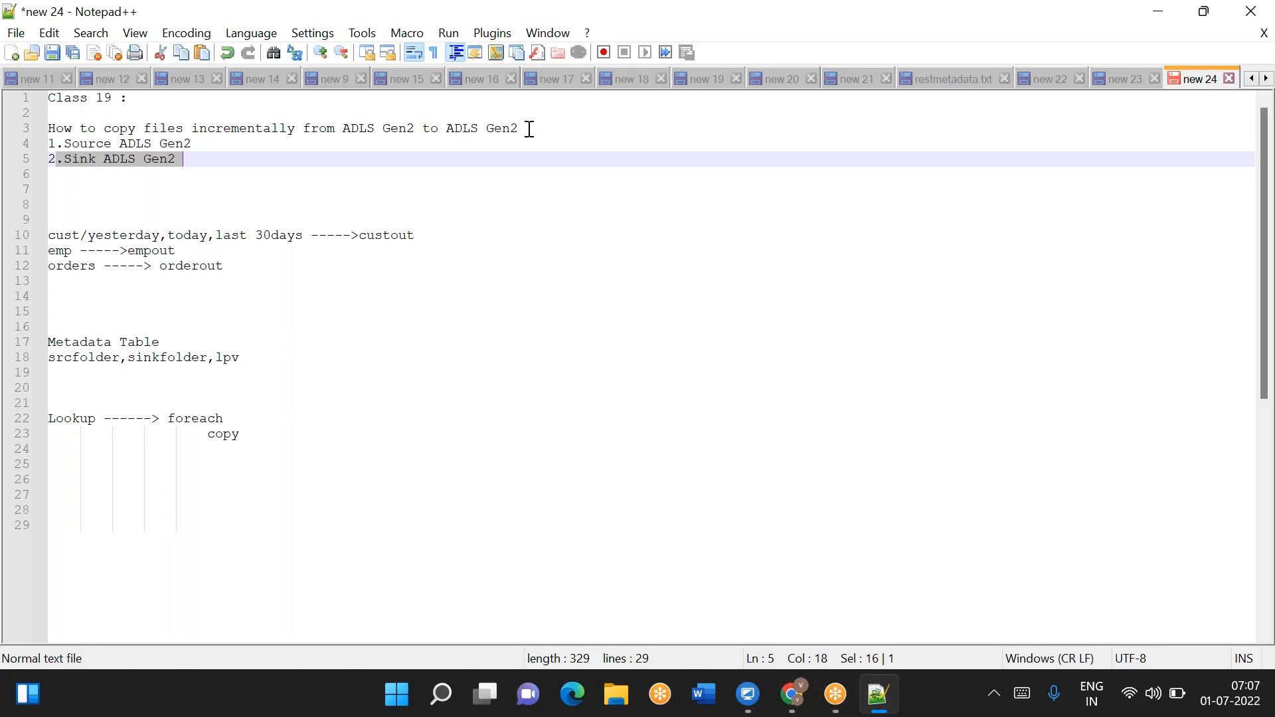
pyautogui.press('End')
pyautogui.press('Return')
pyautogui.write('3')
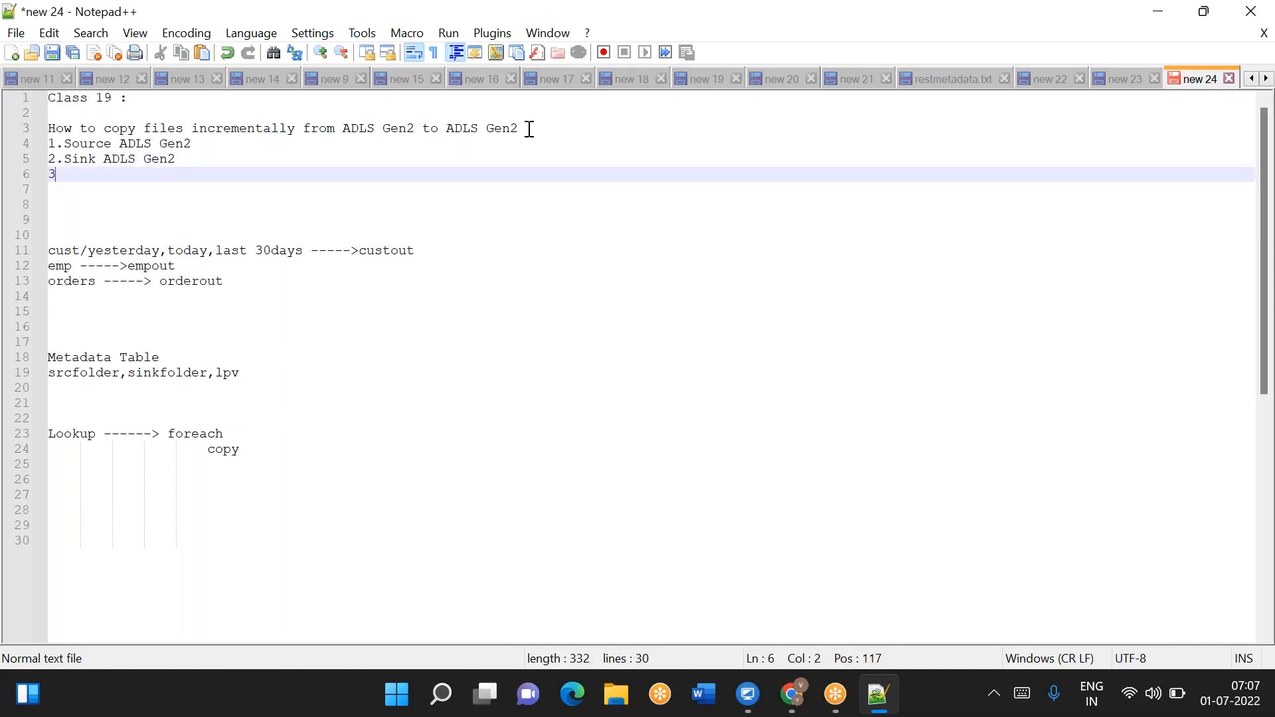
pyautogui.write('.')
pyautogui.hotkey('ctrl', 'v')
pyautogui.hotkey('ctrl', 'z')
pyautogui.hotkey('ctrl', 'z')
pyautogui.hotkey('ctrl', 'z')
pyautogui.hotkey('ctrl', 'z')
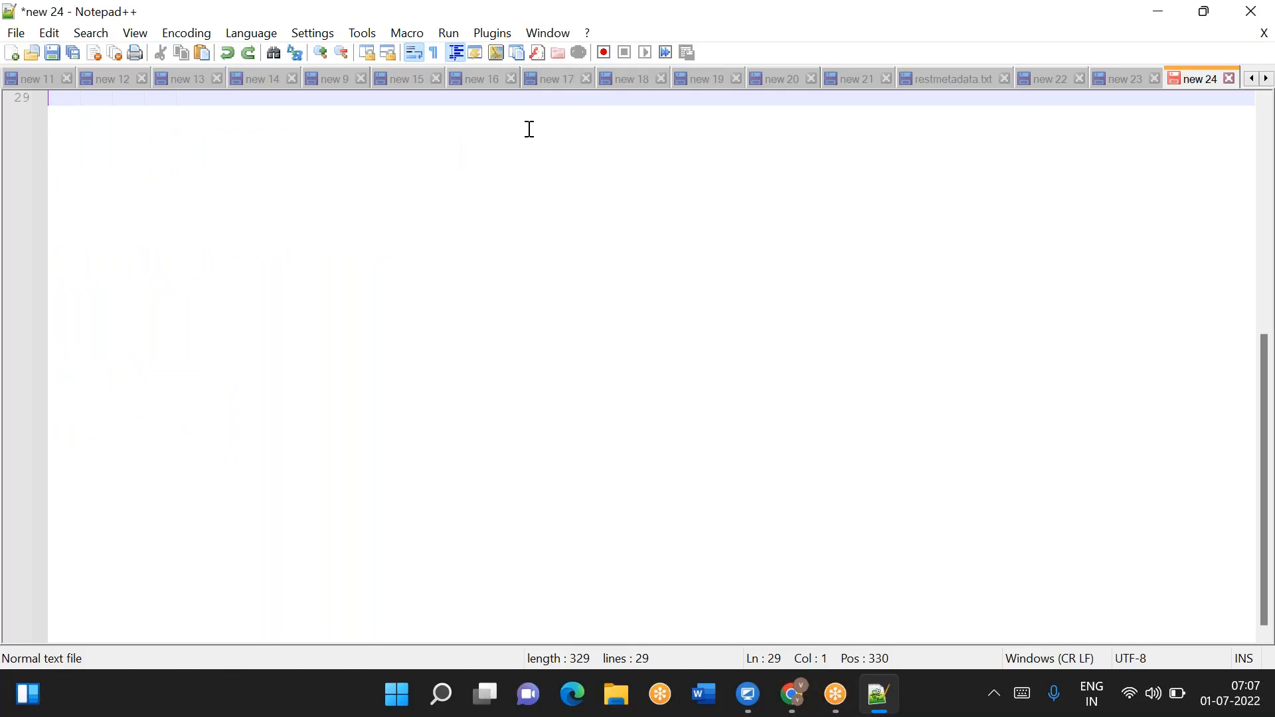
pyautogui.scroll(2, 530, 129)
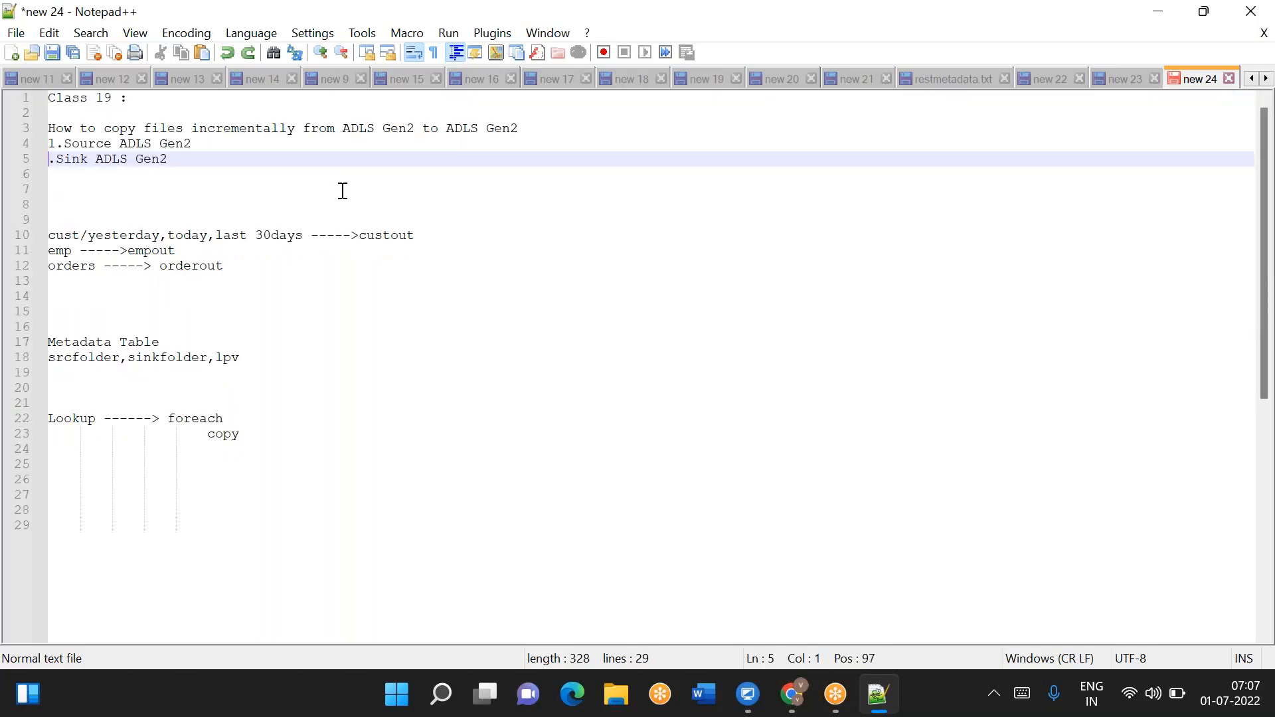
pyautogui.write('2')
# - Add the items '3. Database' and '4. ADF' to the numbered list, followed by blank lines
pyautogui.press('End')
pyautogui.press('Return')
pyautogui.write('3')
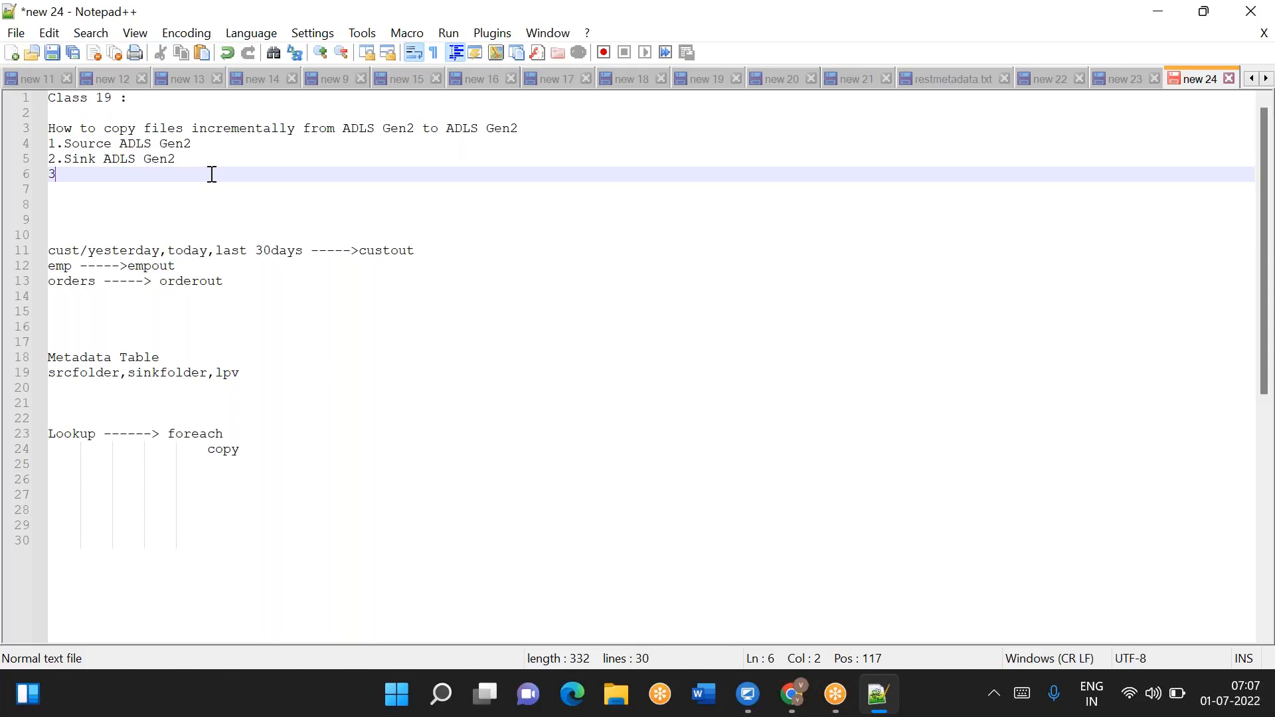
pyautogui.hotkey('ctrl', 'v')
pyautogui.press('BackSpace')
pyautogui.press('BackSpace')
pyautogui.press('BackSpace')
pyautogui.press('BackSpace')
pyautogui.press('BackSpace')
pyautogui.press('BackSpace')
pyautogui.press('BackSpace')
pyautogui.press('BackSpace')
pyautogui.press('BackSpace')
pyautogui.press('BackSpace')
pyautogui.press('BackSpace')
pyautogui.press('BackSpace')
pyautogui.press('BackSpace')
pyautogui.press('BackSpace')
pyautogui.press('BackSpace')
pyautogui.write('Database')
pyautogui.press('Return')
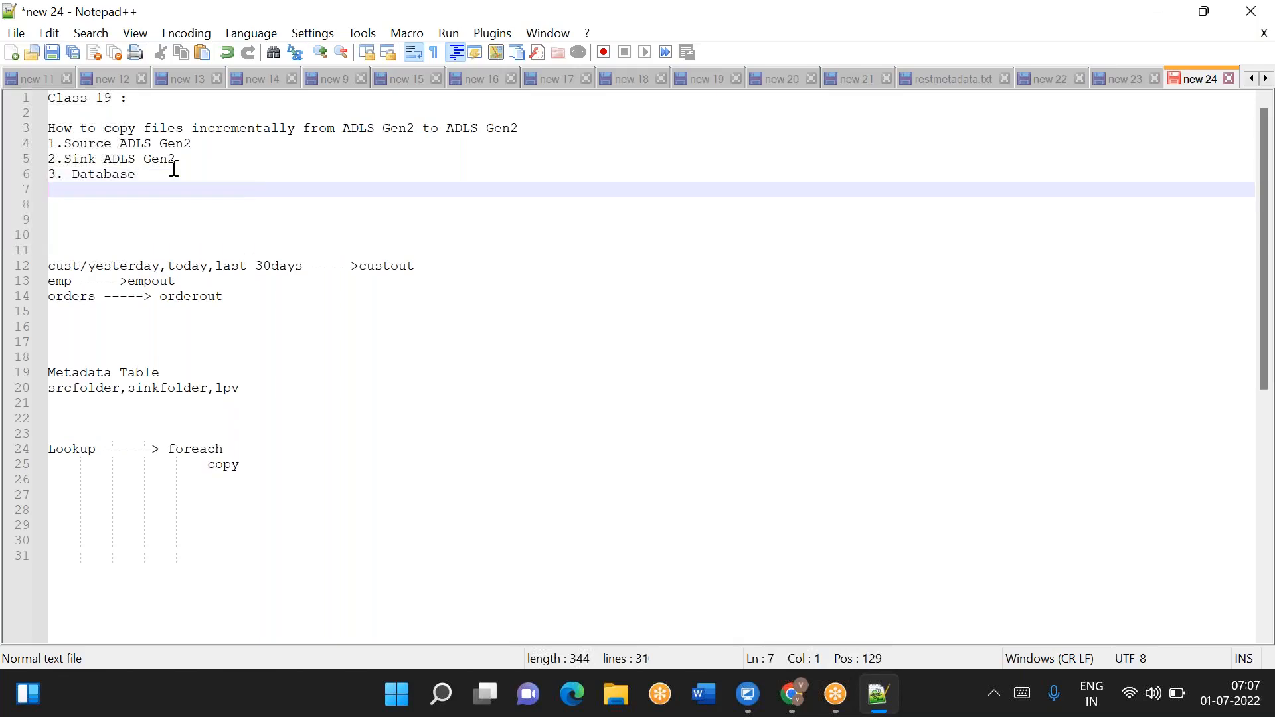
pyautogui.write('4. ADF')
pyautogui.press('Return')
pyautogui.press('Return')
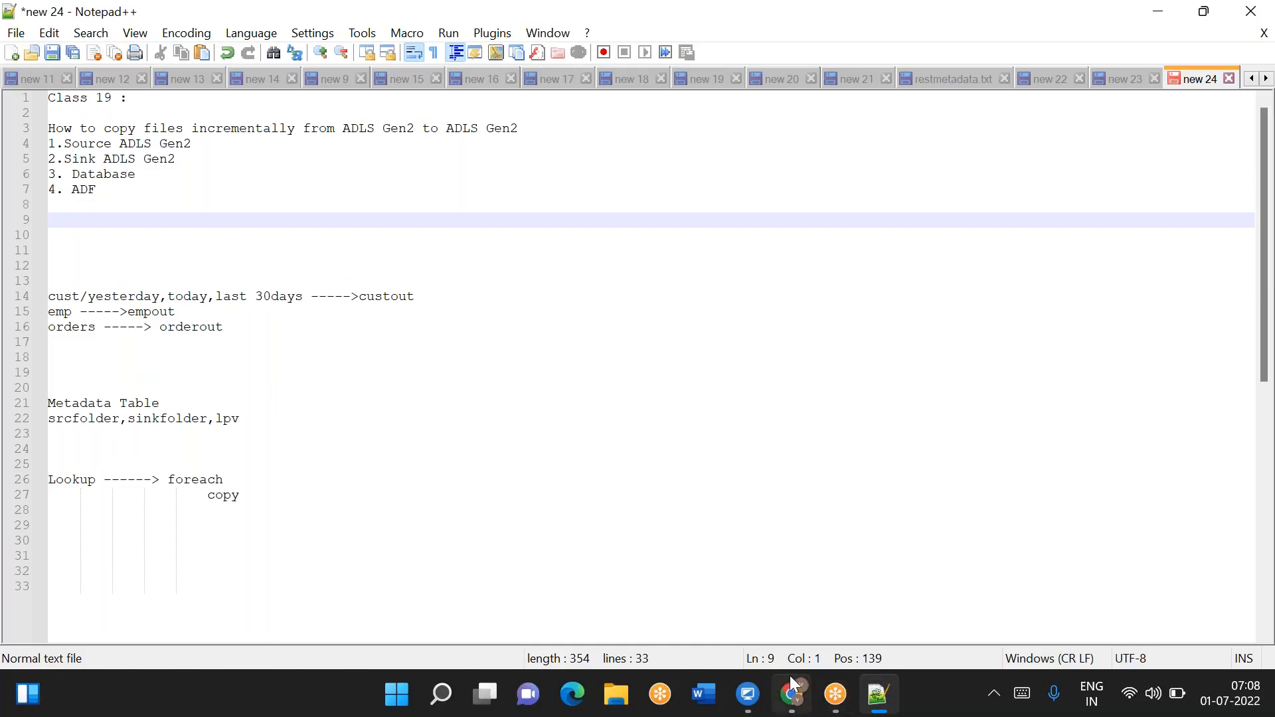
# - Switch to Chrome and open portal.azure.com
pyautogui.click(806, 715)
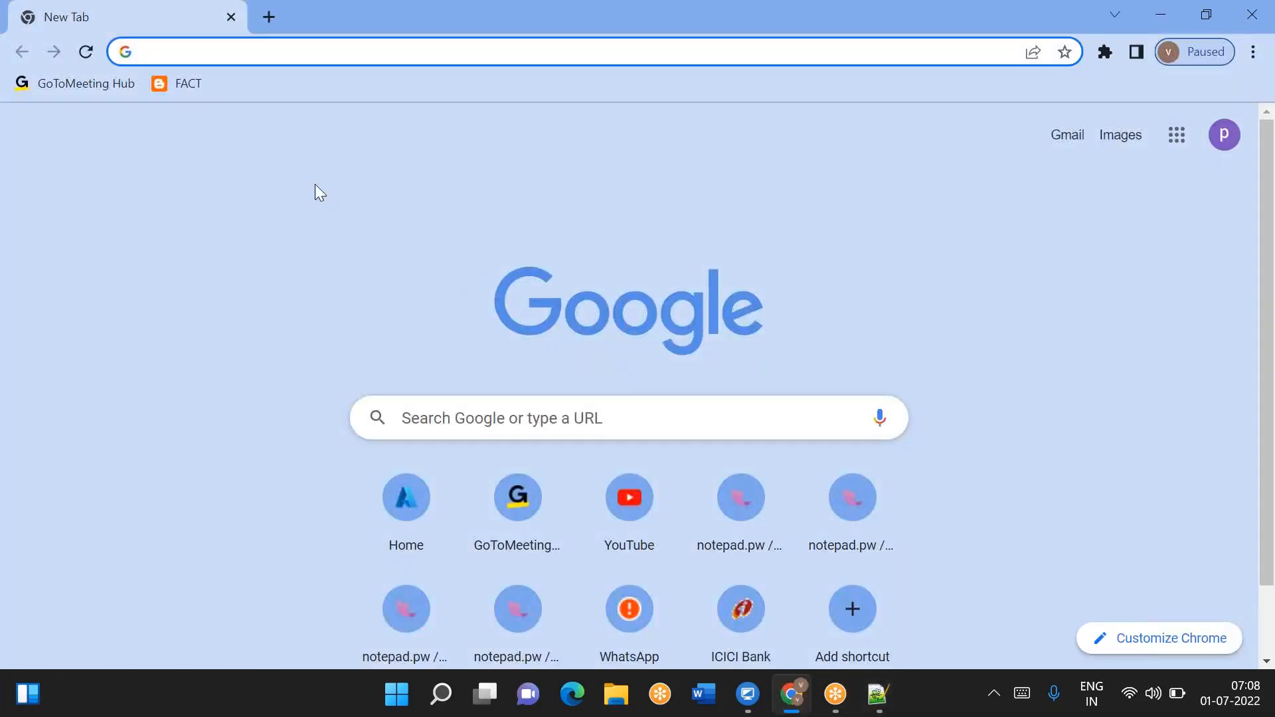
pyautogui.write('portal.azure.com')
pyautogui.press('Return')
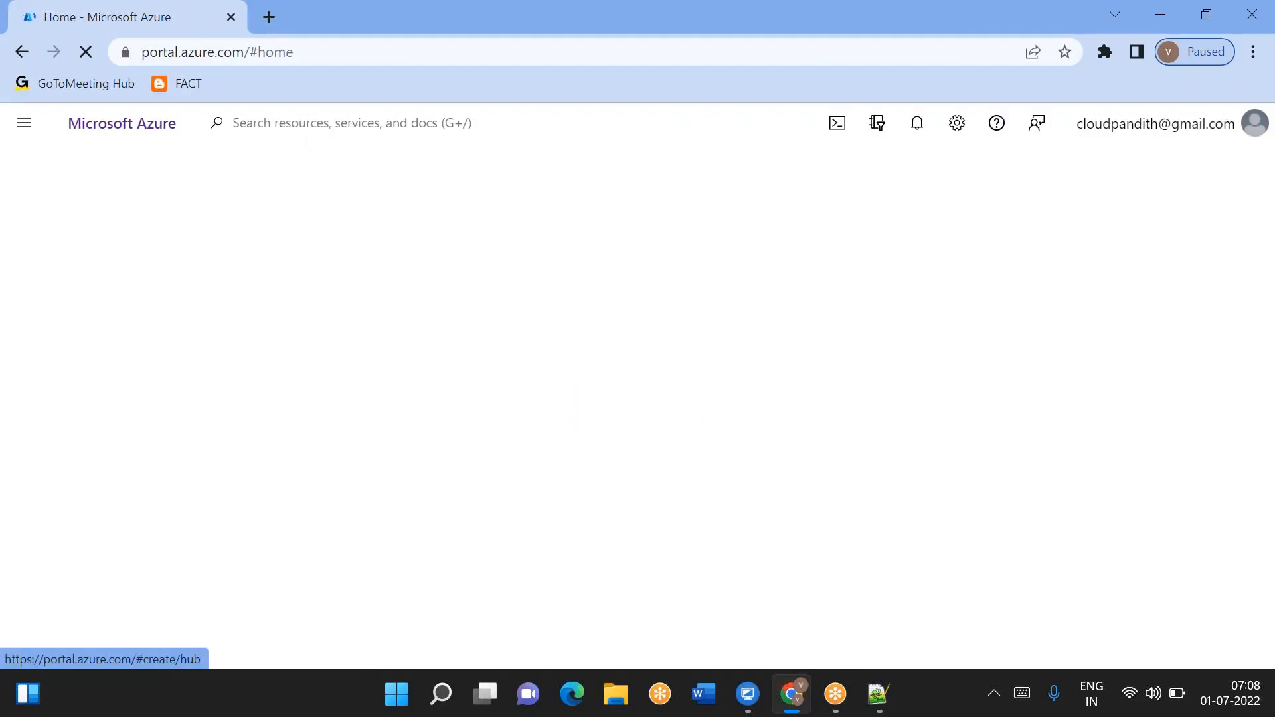
pyautogui.scroll(-1, 380, 431)
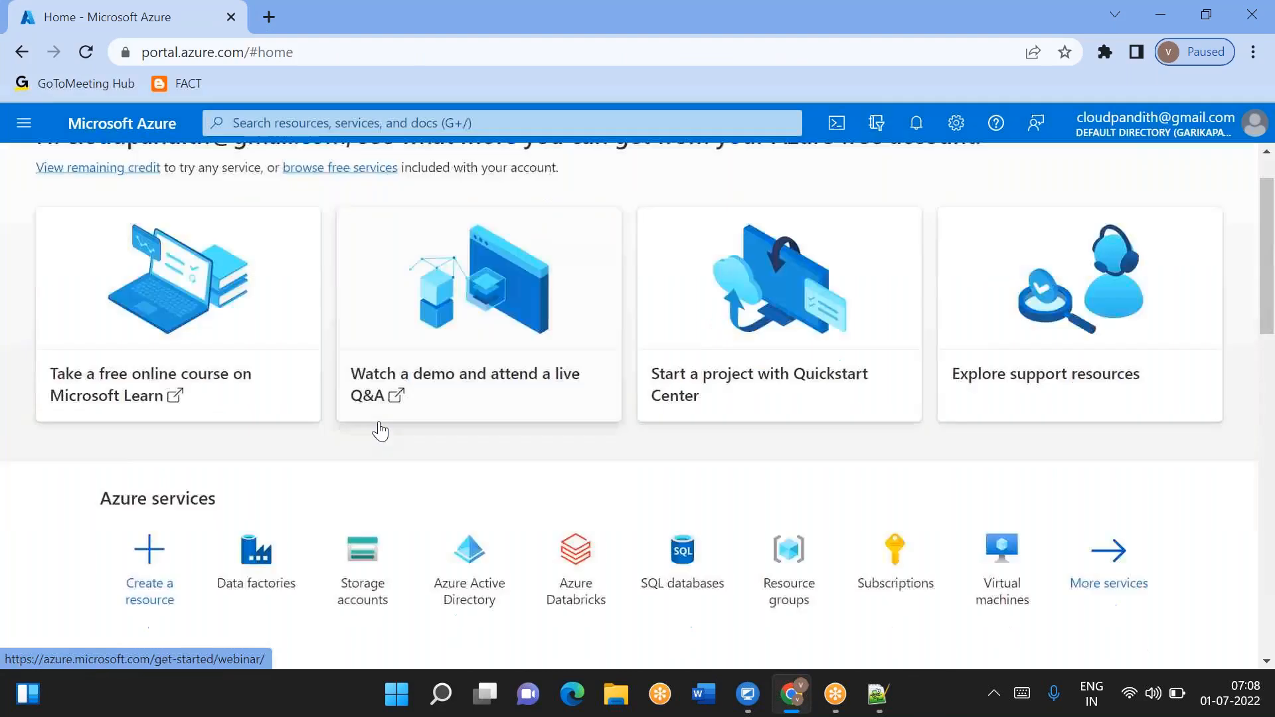
pyautogui.scroll(-3, 380, 431)
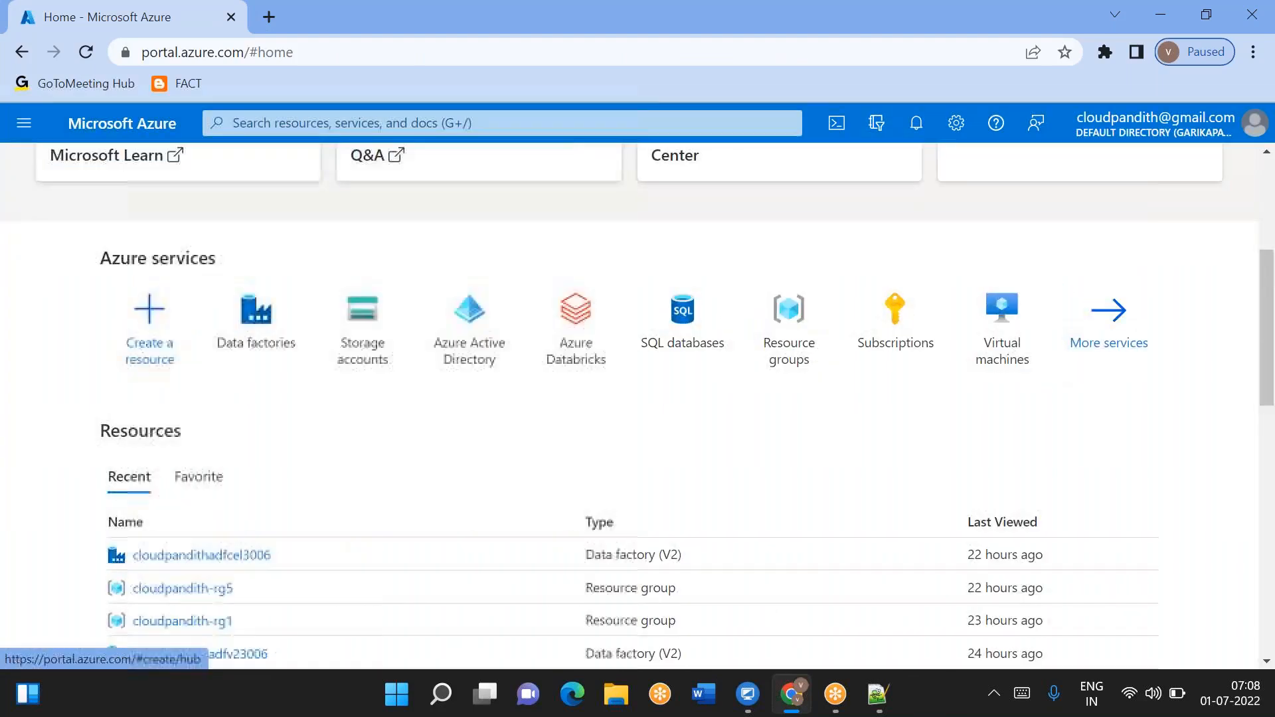
pyautogui.click(256, 344)
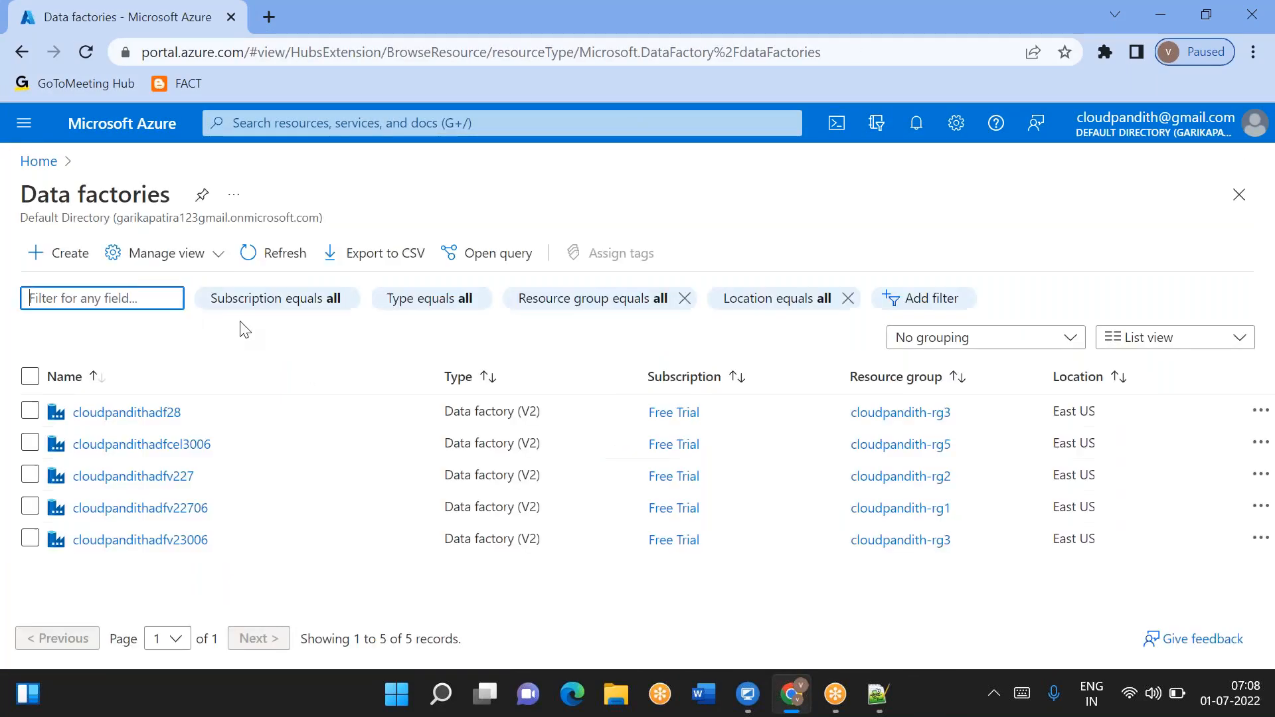
pyautogui.click(67, 259)
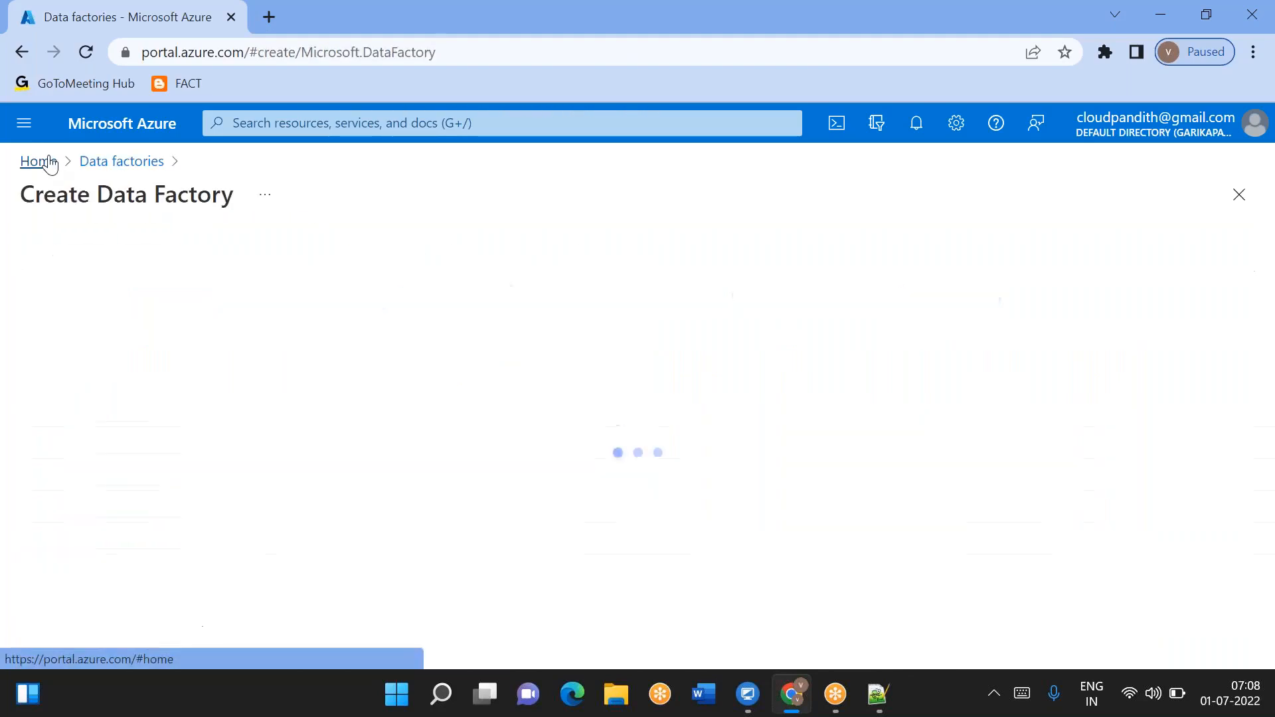
pyautogui.click(99, 166)
# - Open the SQL databases service and start creating a new SQL database
pyautogui.click(275, 123)
pyautogui.write('sq')
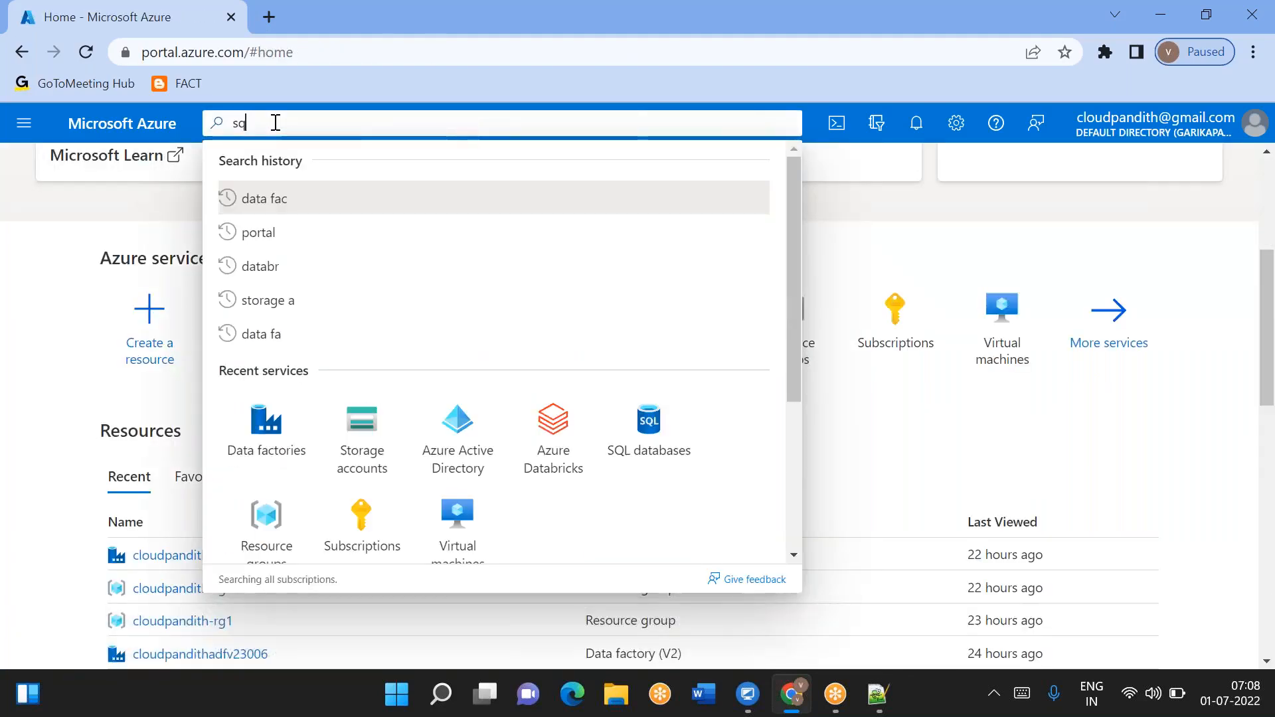
pyautogui.write('l databa')
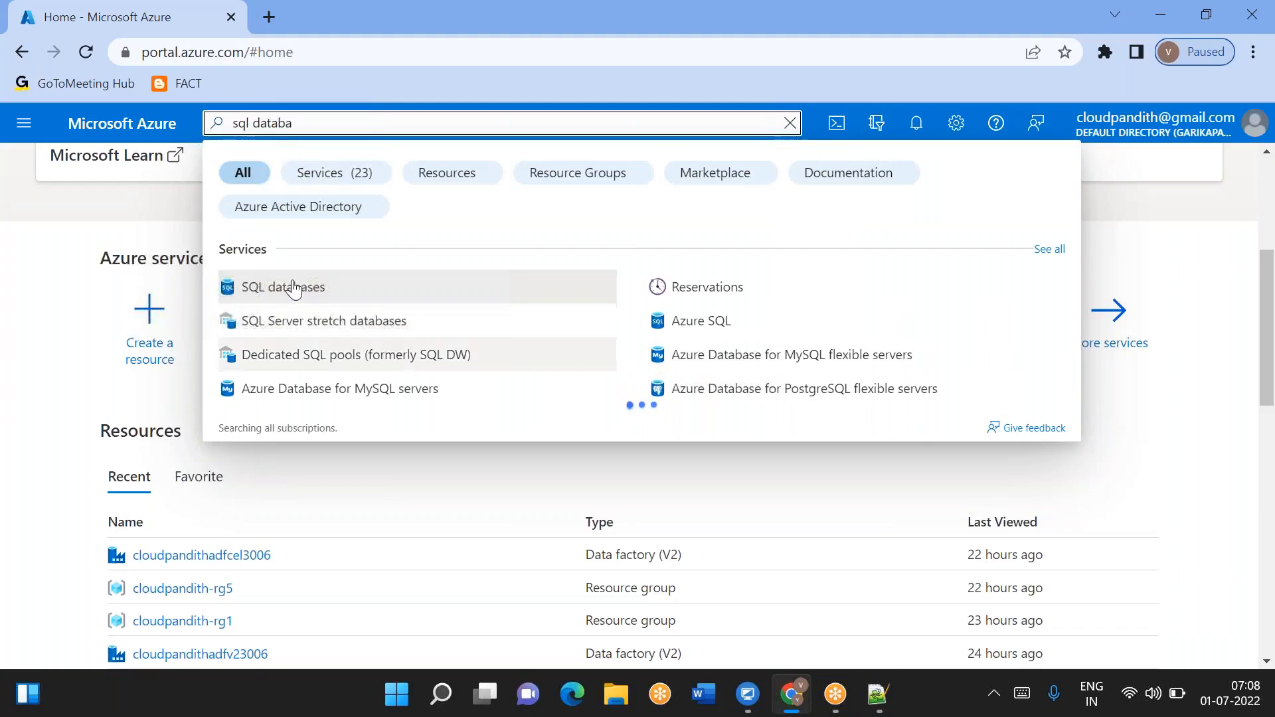
pyautogui.press('Escape')
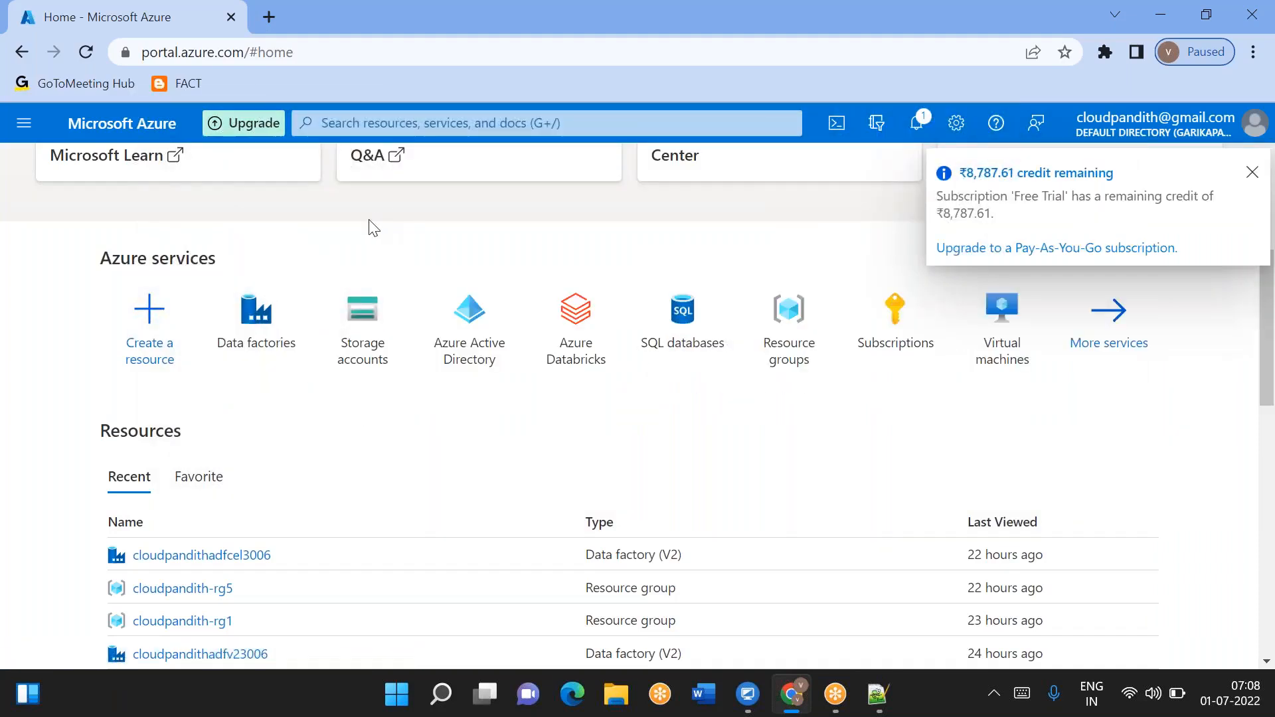
pyautogui.click(692, 349)
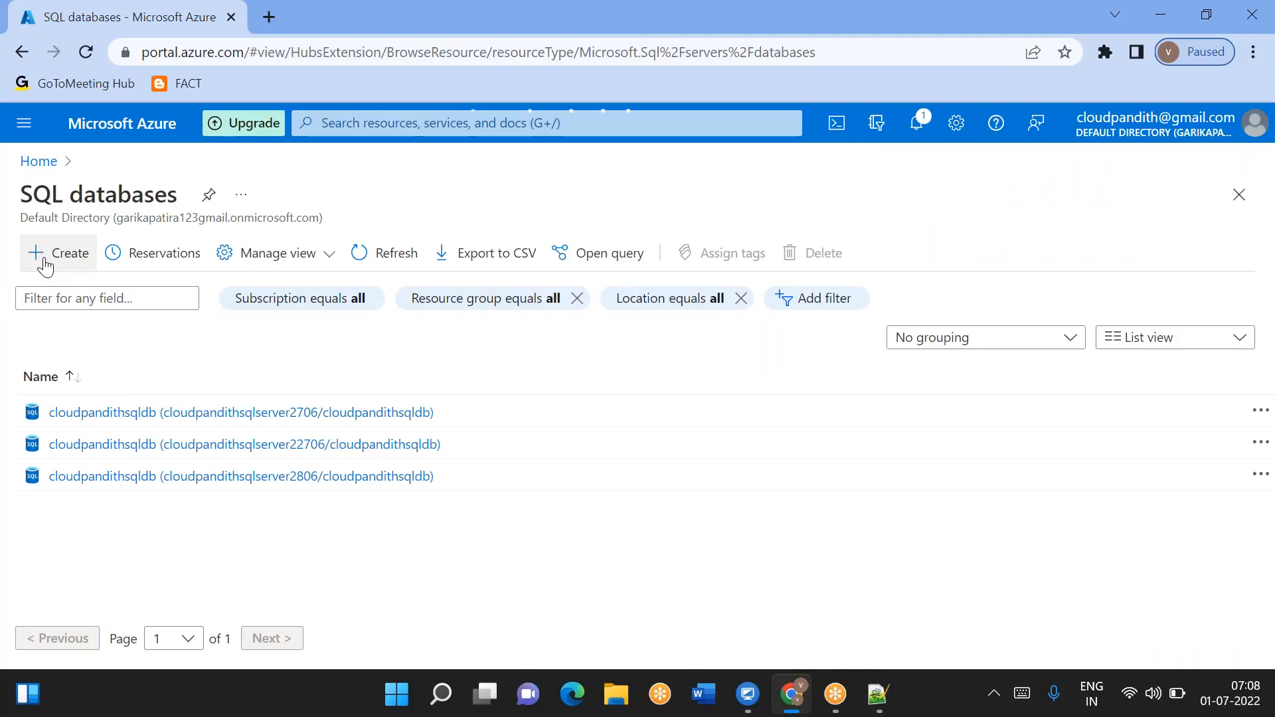
pyautogui.click(45, 263)
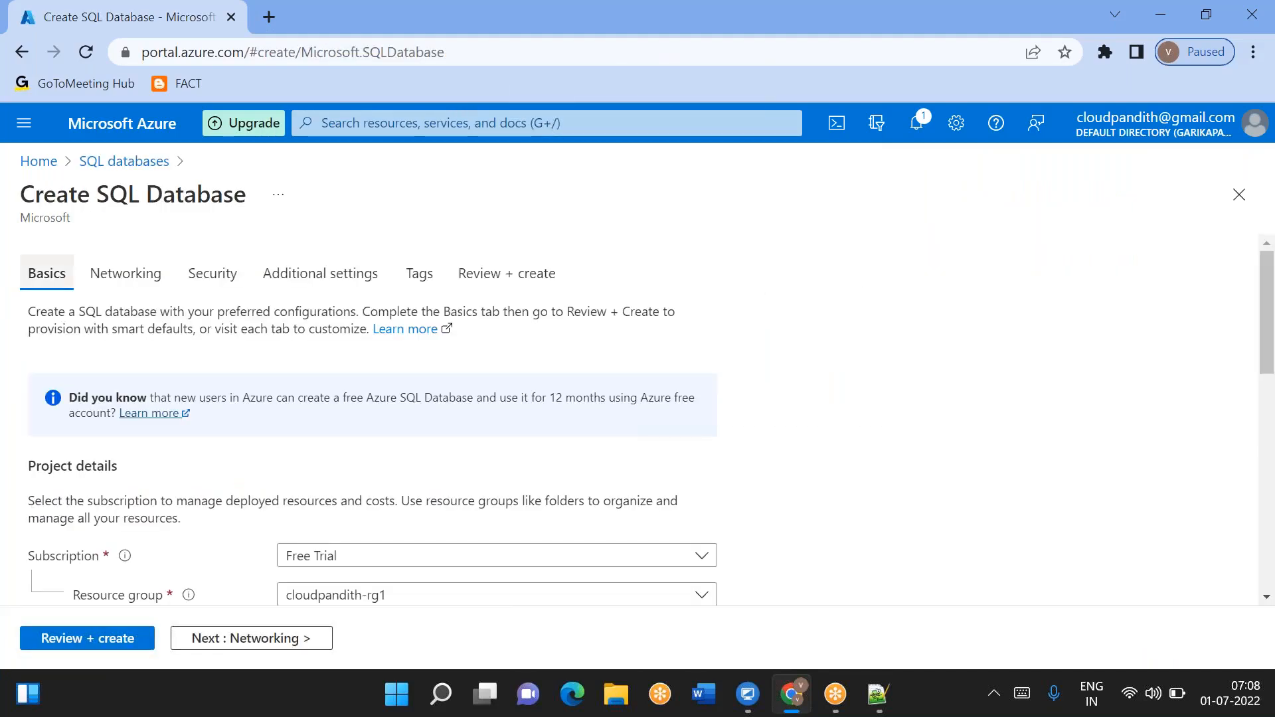
# - Create a new resource group named cloudpandith-rg6 for the database
pyautogui.scroll(-3, 371, 419)
pyautogui.click(362, 433)
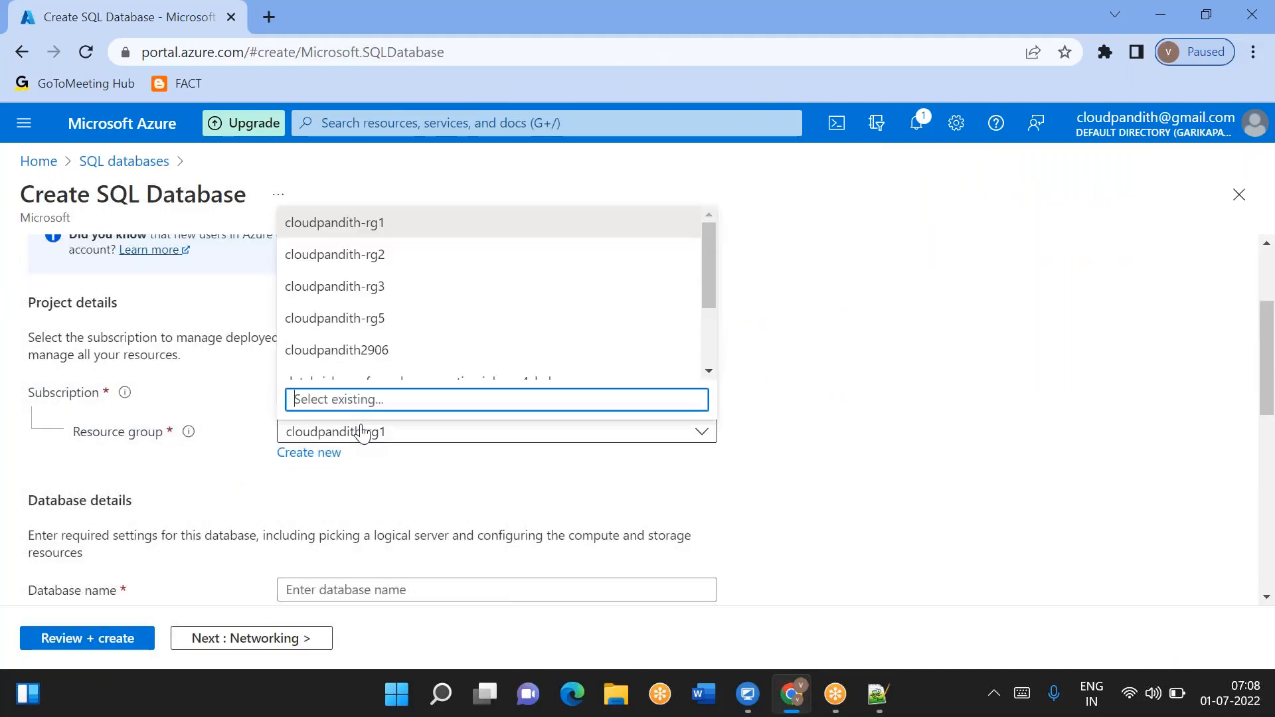
pyautogui.scroll(-3, 410, 365)
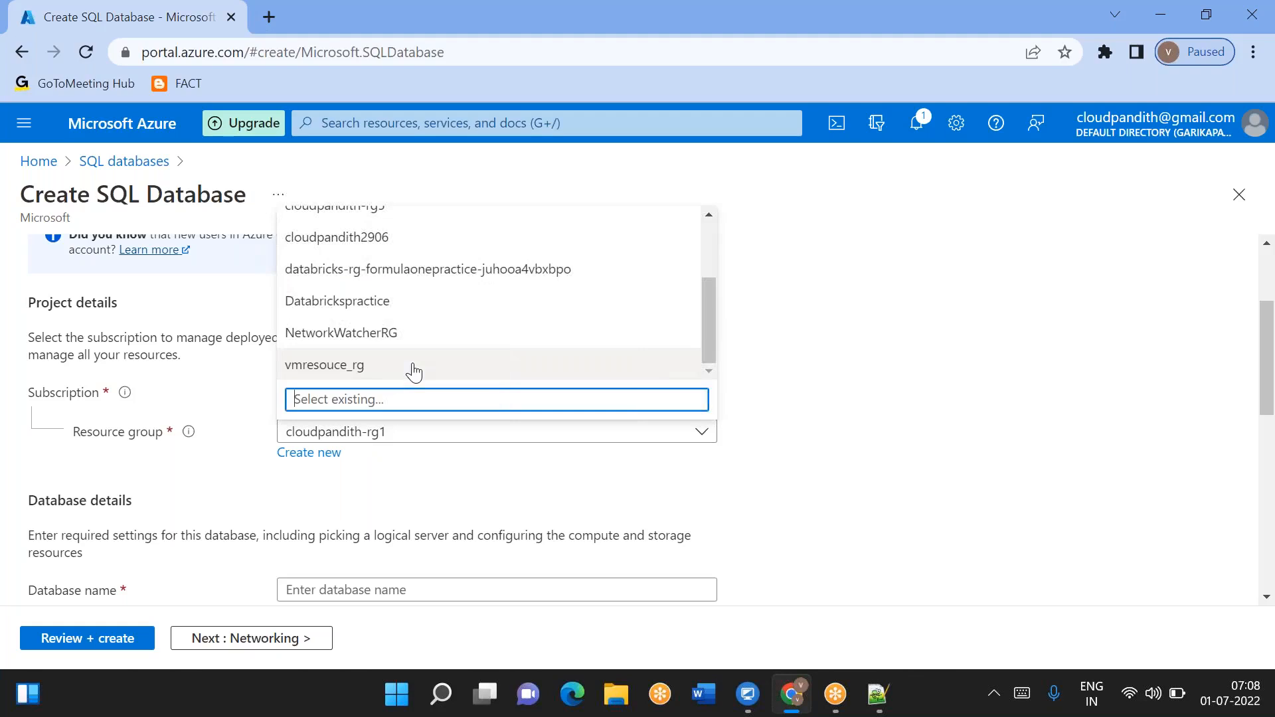
pyautogui.click(319, 457)
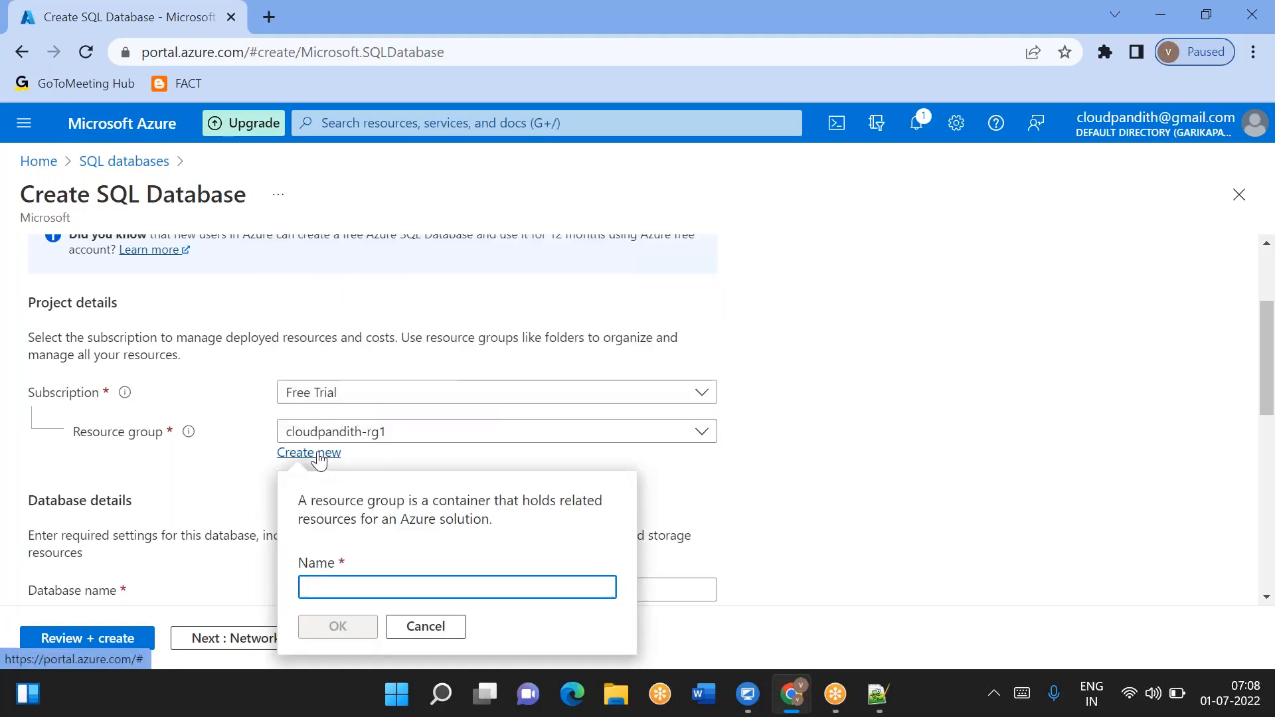
pyautogui.write('cloudpand')
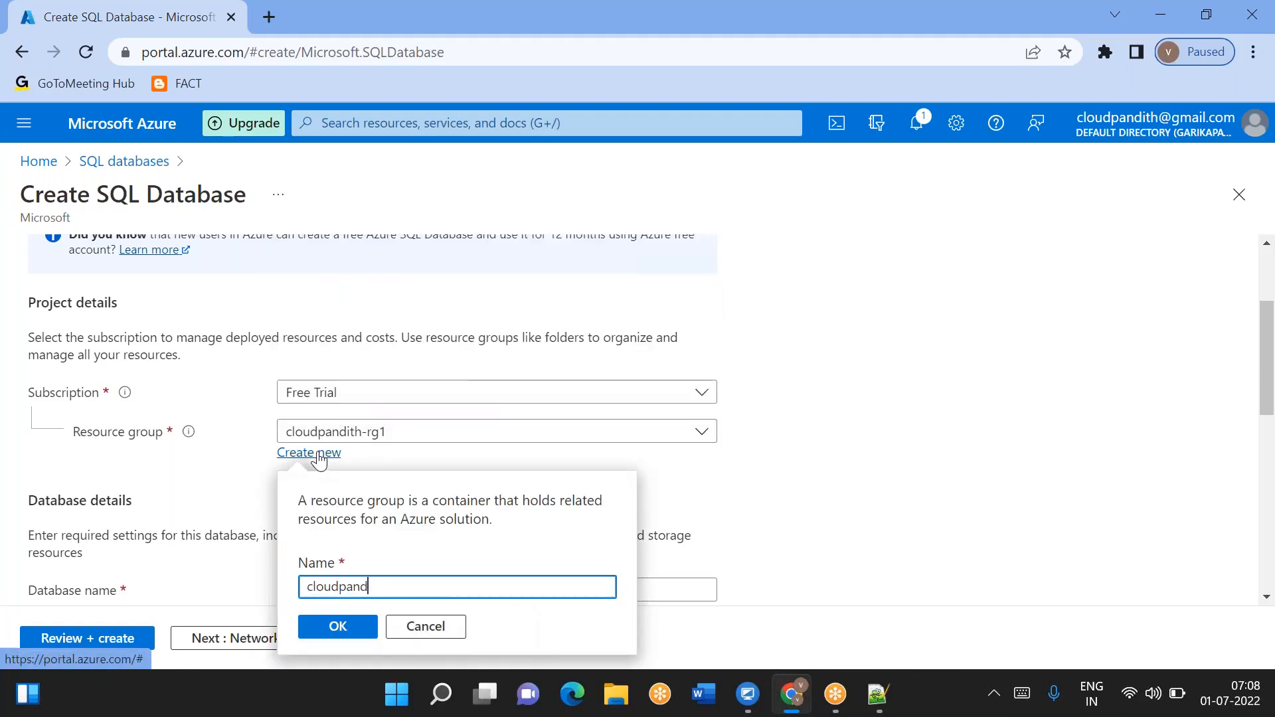
pyautogui.write('ith-rg6')
pyautogui.click(319, 628)
# - Name the database cloudpandithasdb
pyautogui.scroll(-2, 315, 446)
pyautogui.click(314, 446)
pyautogui.write('clo')
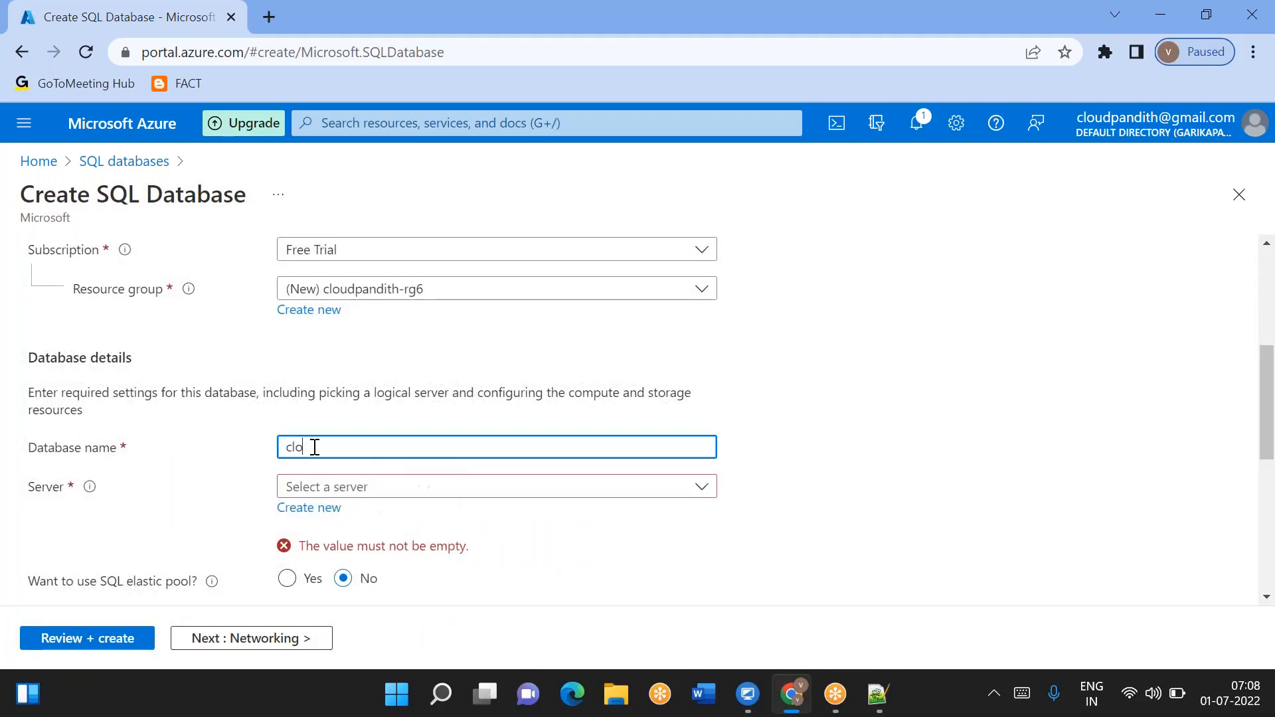
pyautogui.write('udpandithasdb')
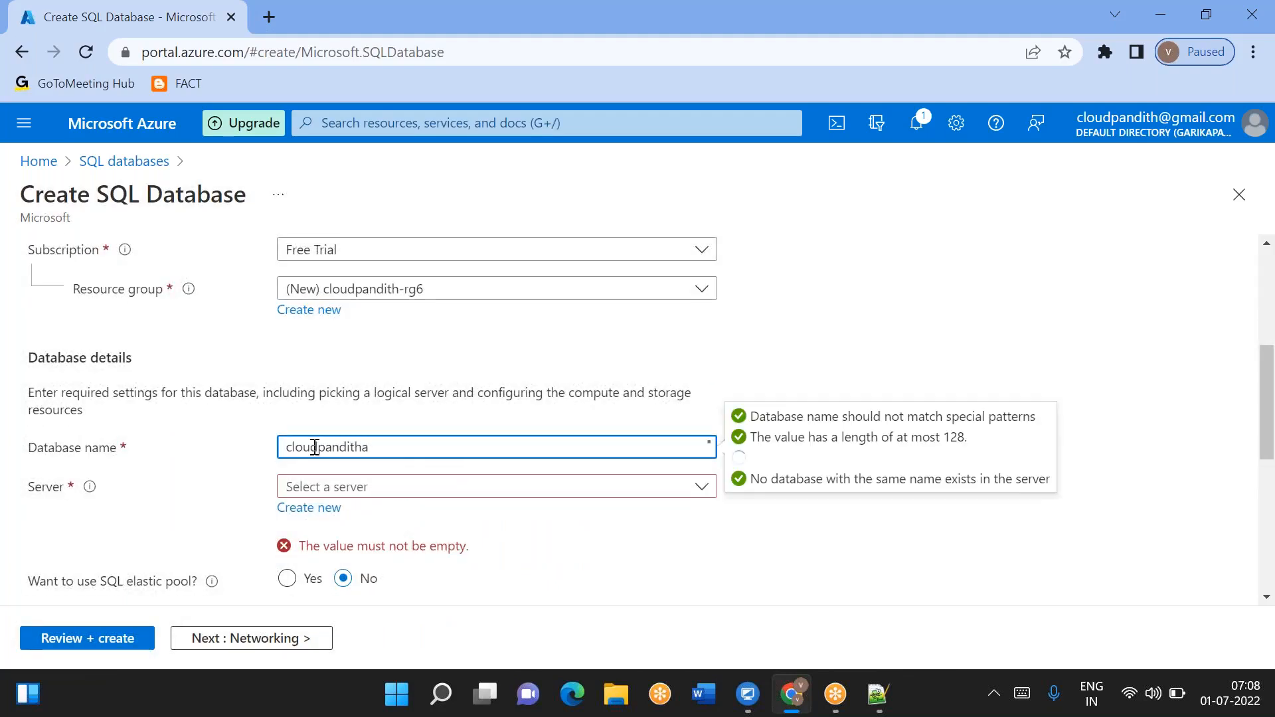
# - Start creating a new server and name it cloudpandithasserver
pyautogui.click(322, 508)
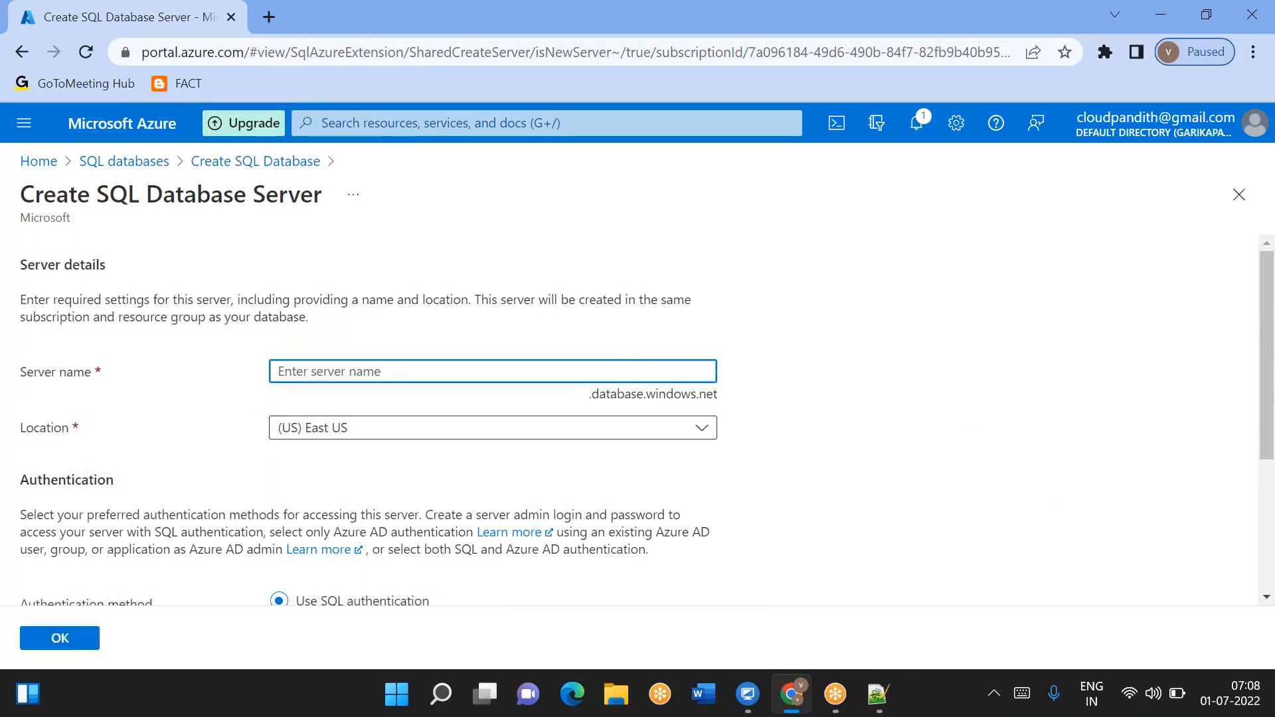
pyautogui.write('cloudpandit')
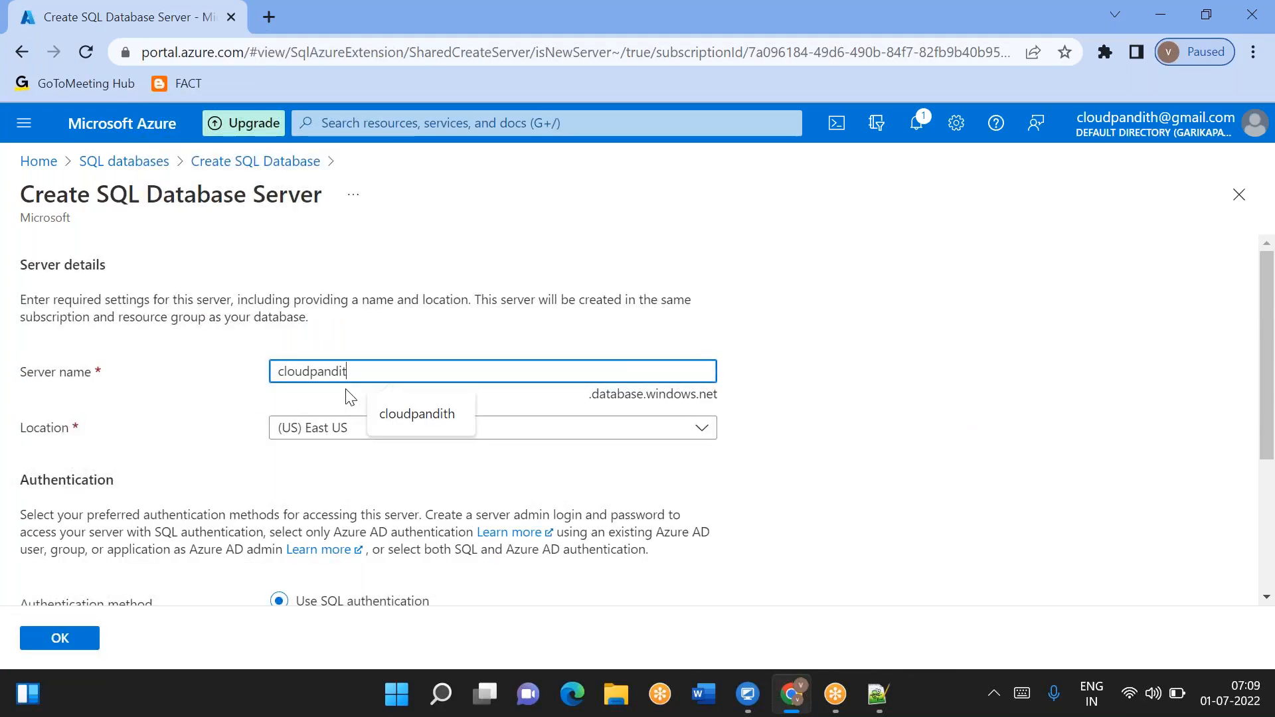
pyautogui.write('has')
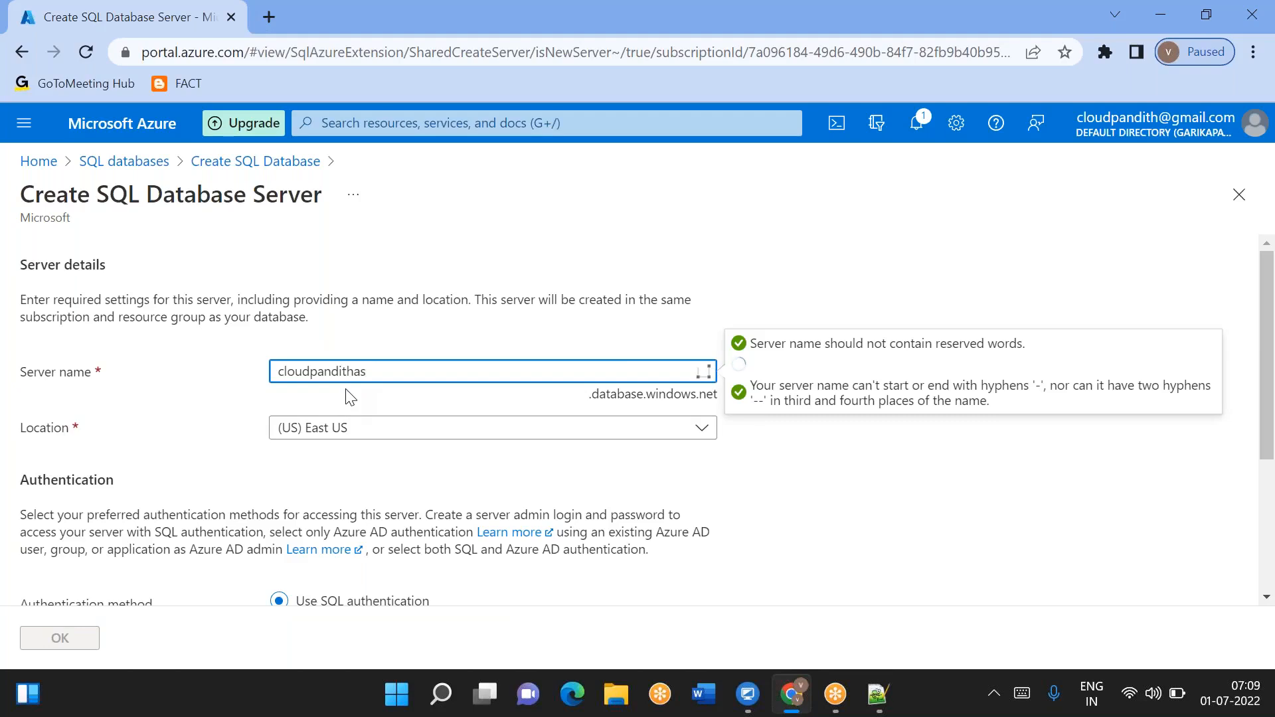
pyautogui.write('server')
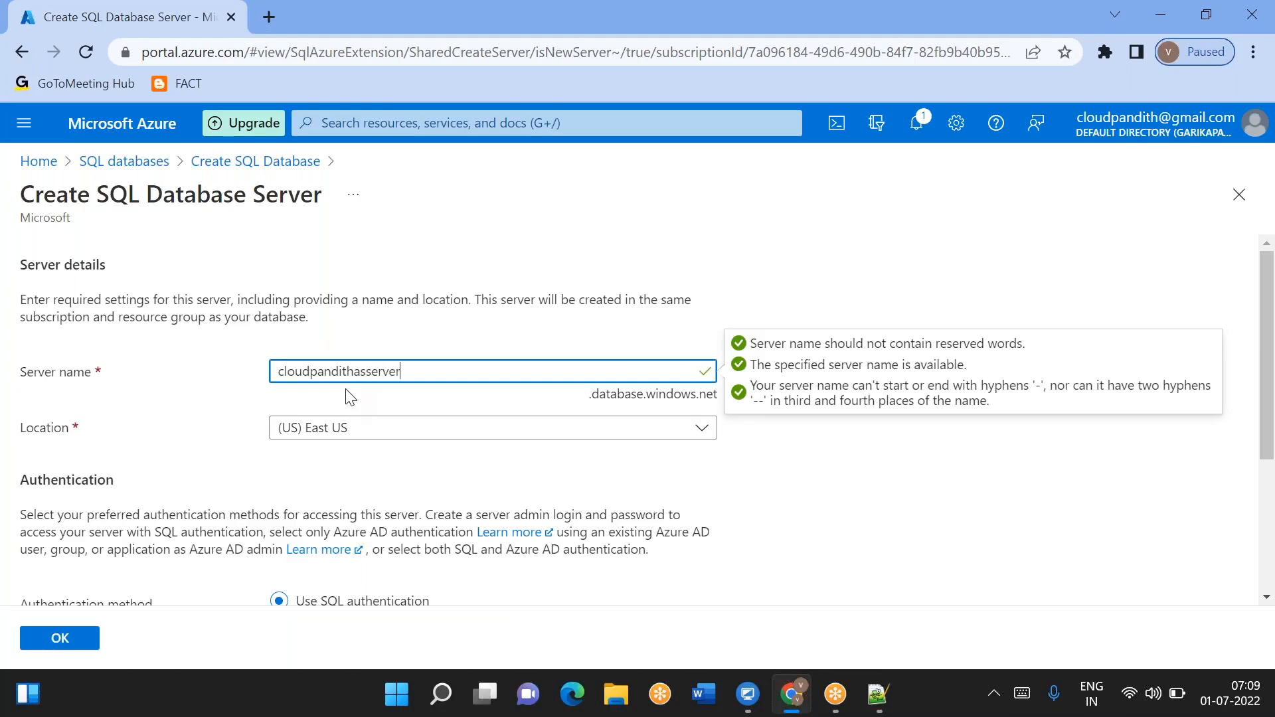
# - Choose SQL authentication for the new server and enter the server admin login name
pyautogui.scroll(-3, 350, 396)
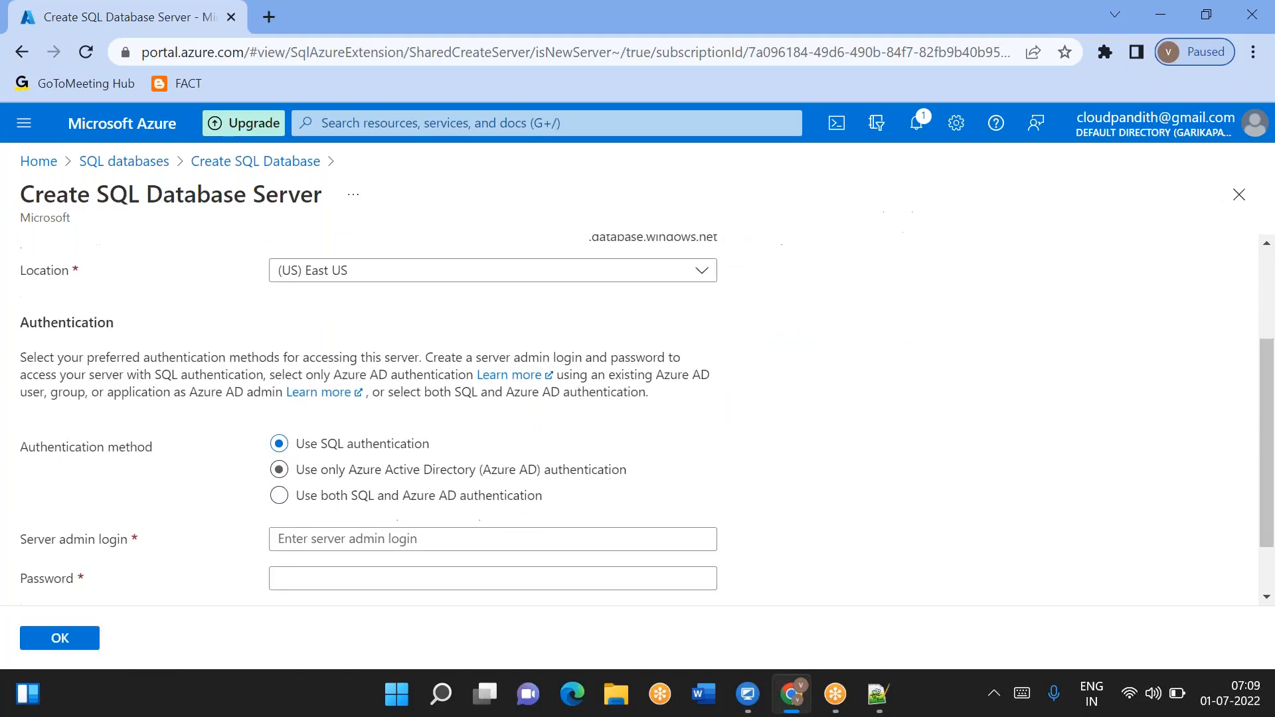
pyautogui.click(331, 467)
pyautogui.write('mallai')
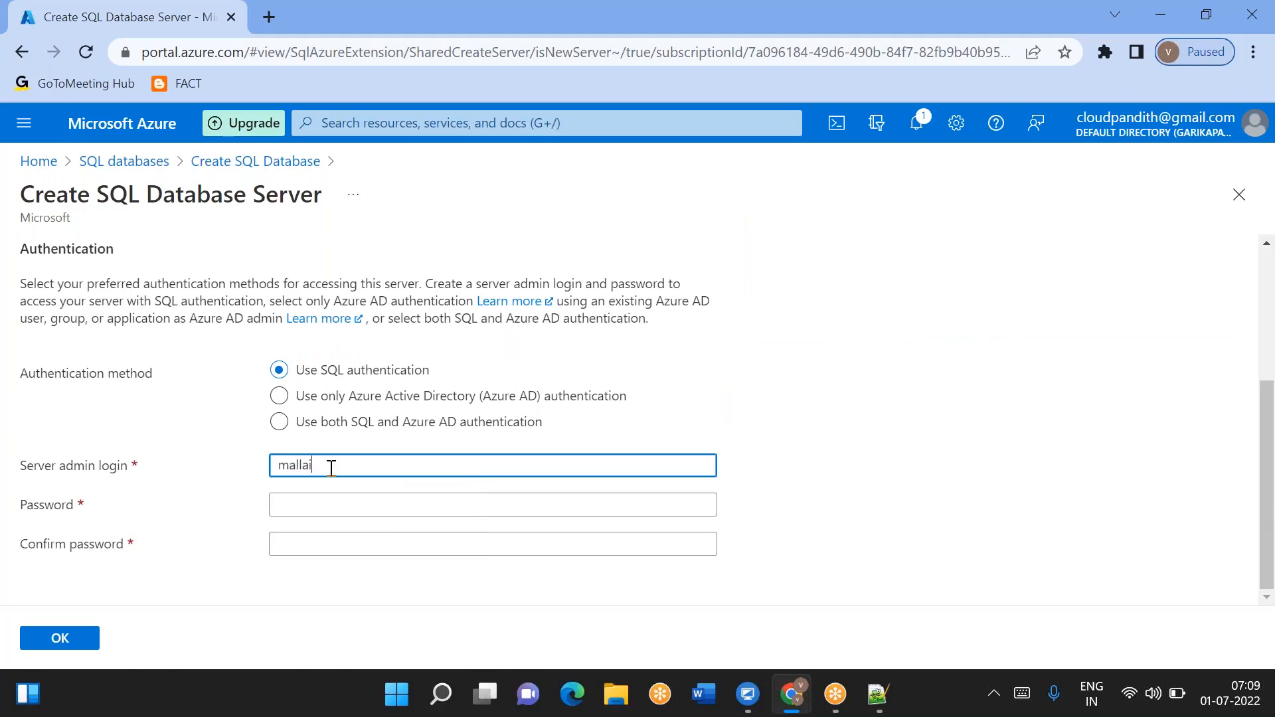
# - Enter the server admin password and repeat it in the confirmation field
pyautogui.press('Tab')
pyautogui.write('********')
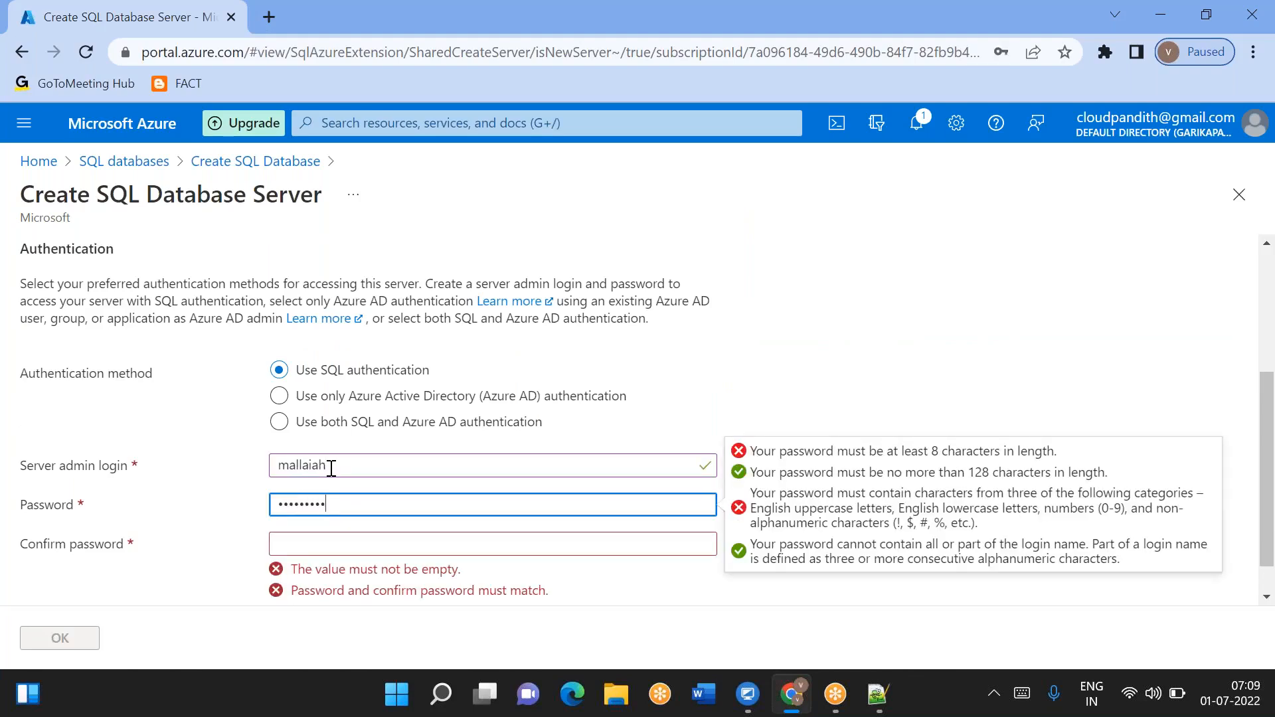
pyautogui.press('Tab')
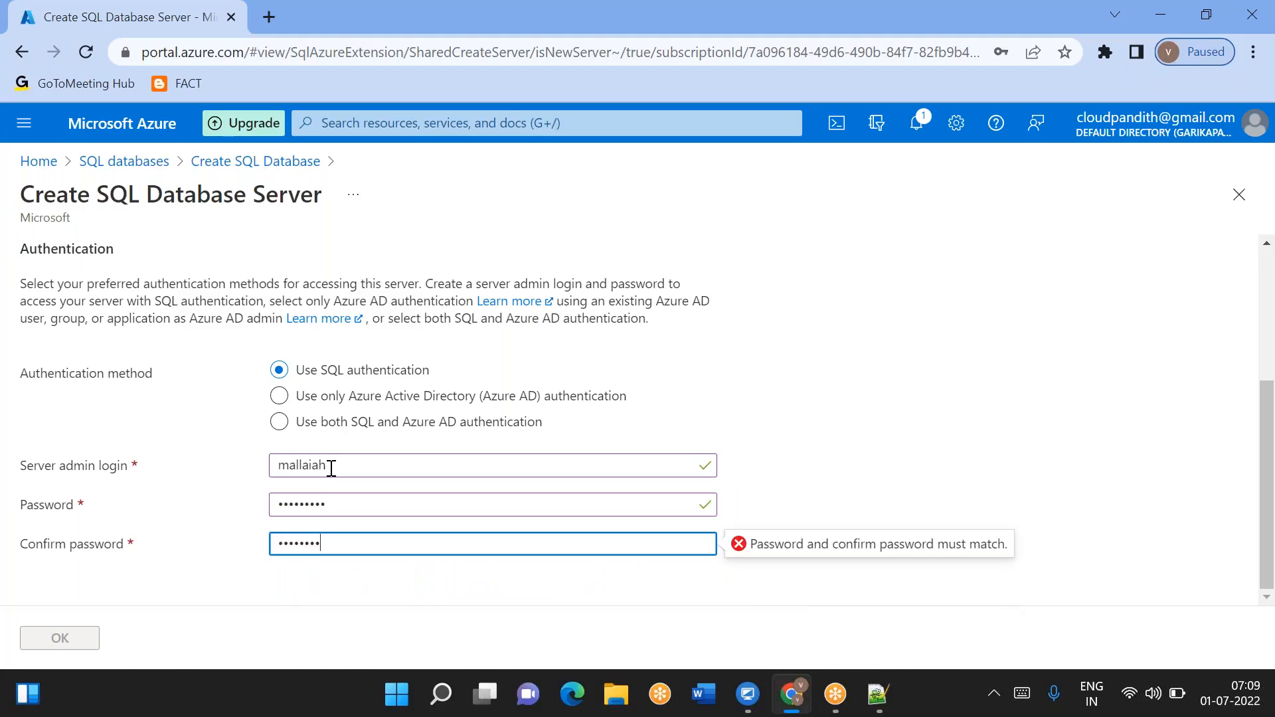
pyautogui.click(787, 515)
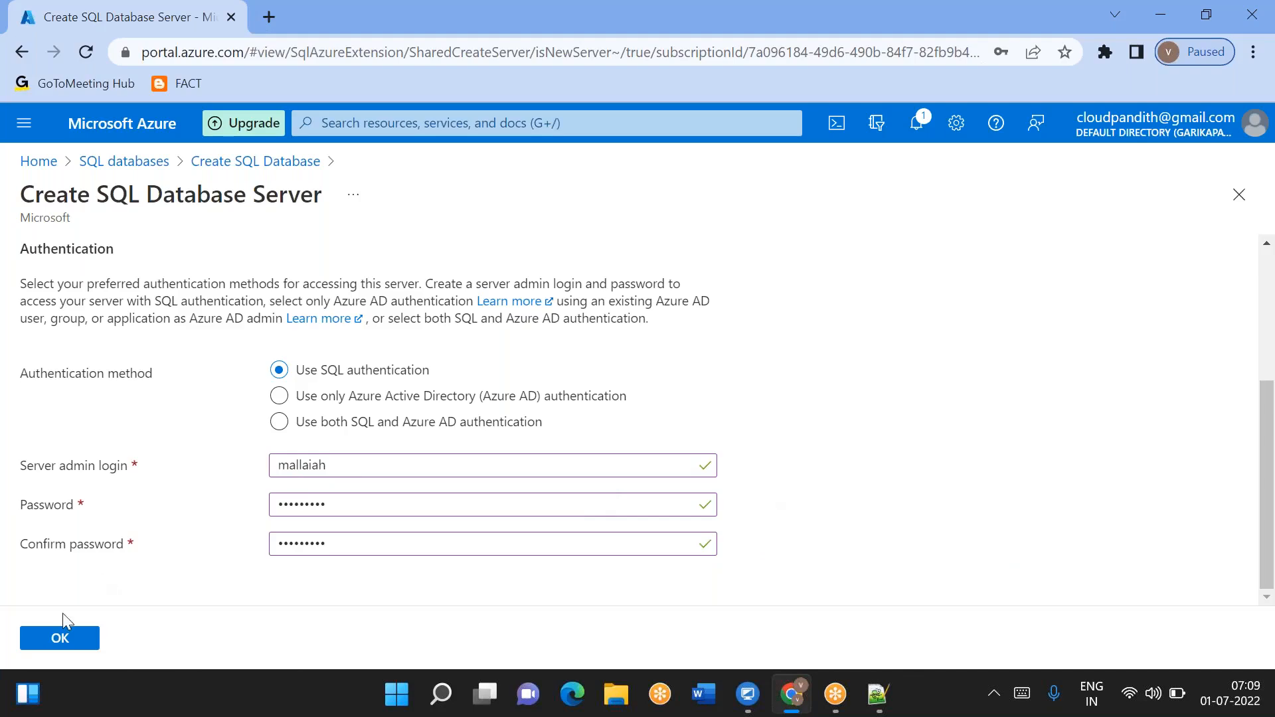
# - Confirm the new server, then review and create the cloudpandithasdb SQL database
pyautogui.click(43, 639)
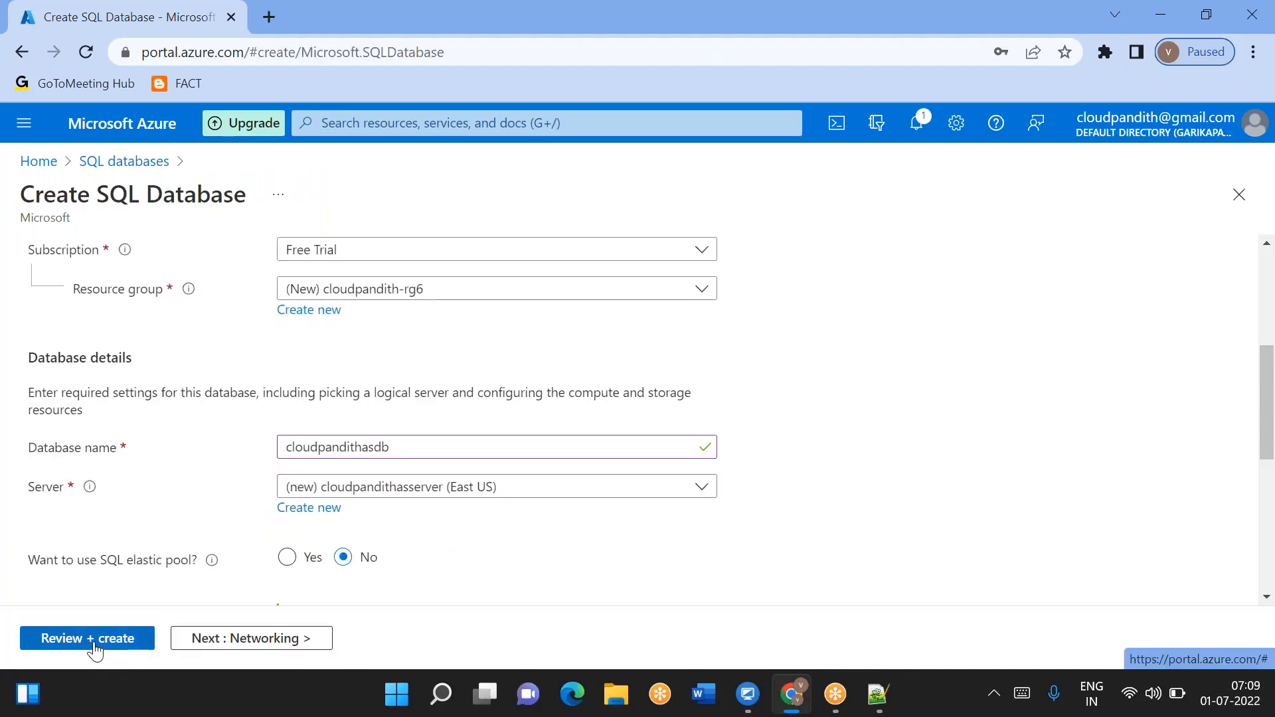
pyautogui.click(95, 640)
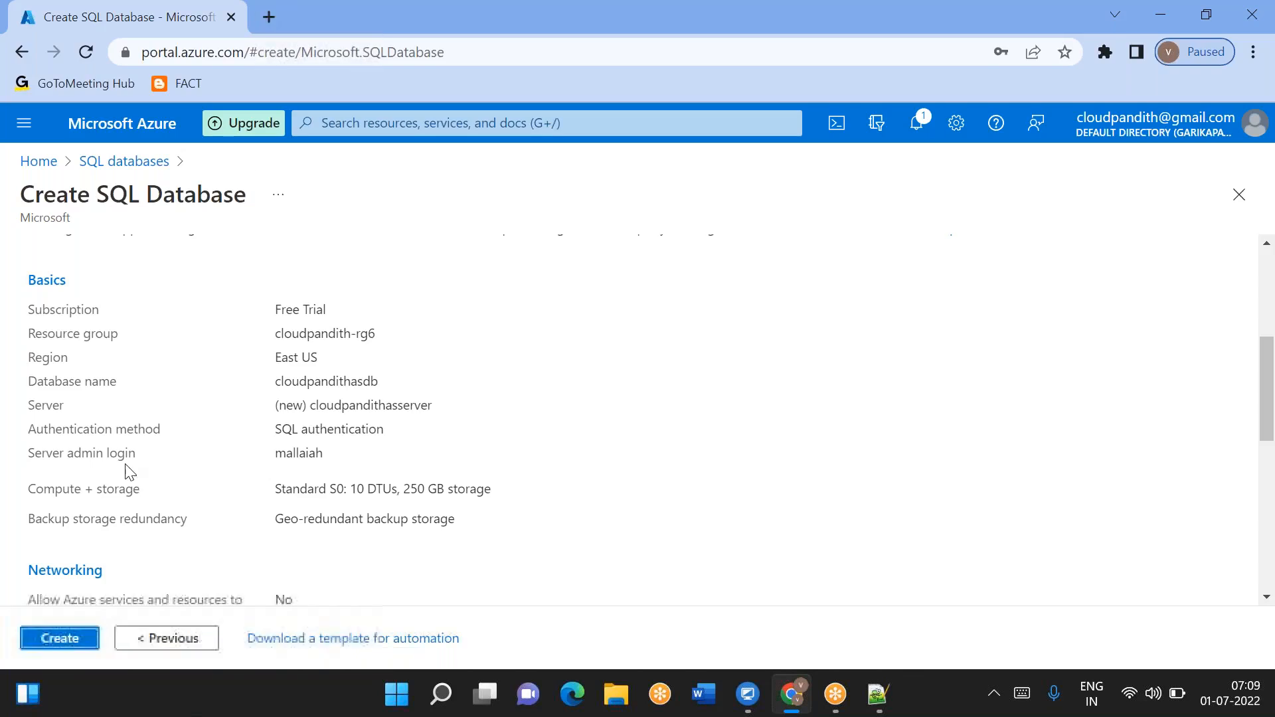
pyautogui.click(59, 638)
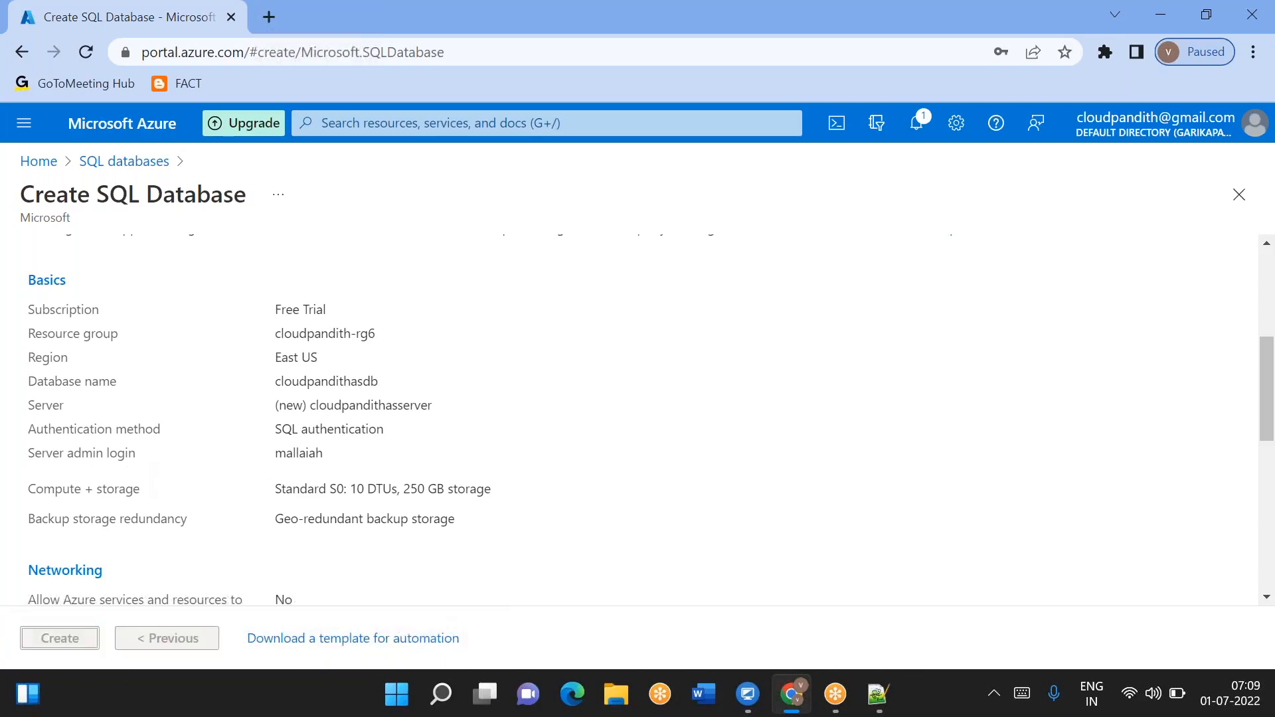
# - Open the Azure portal in a new tab and start creating a storage account
pyautogui.click(268, 17)
pyautogui.write('portal.azure.com')
pyautogui.press('Return')
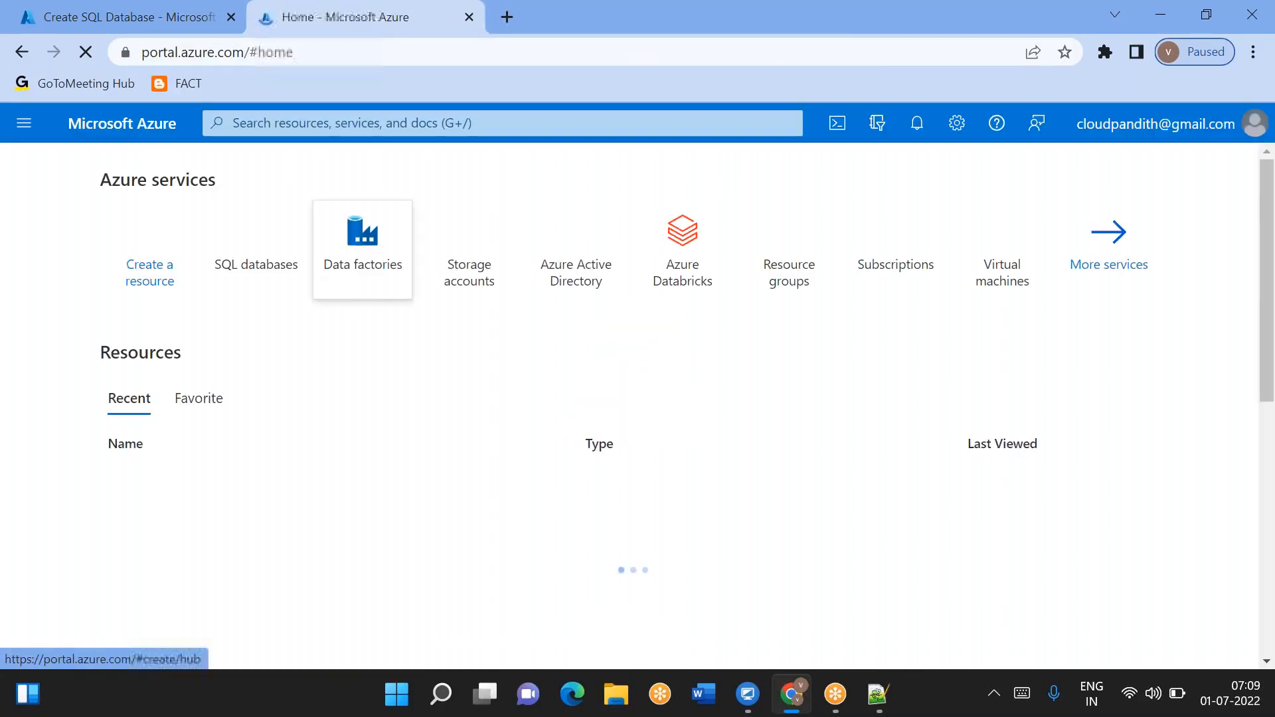
pyautogui.click(484, 612)
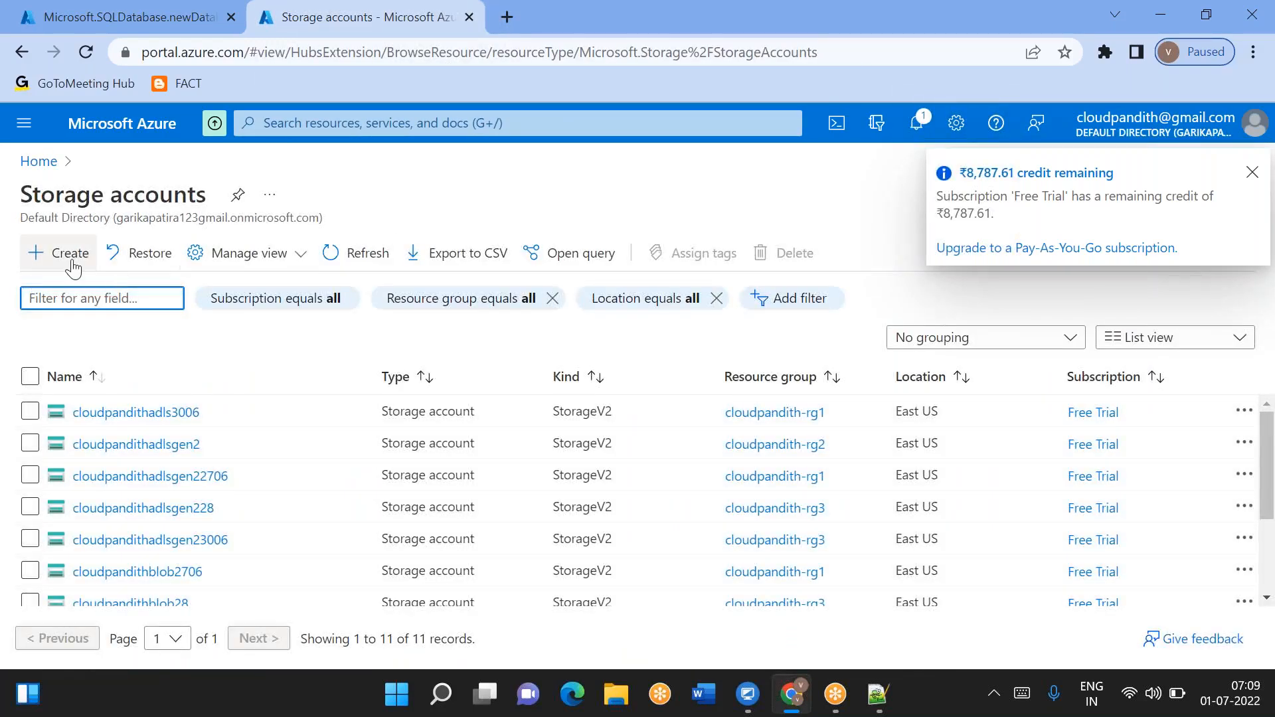
pyautogui.click(71, 253)
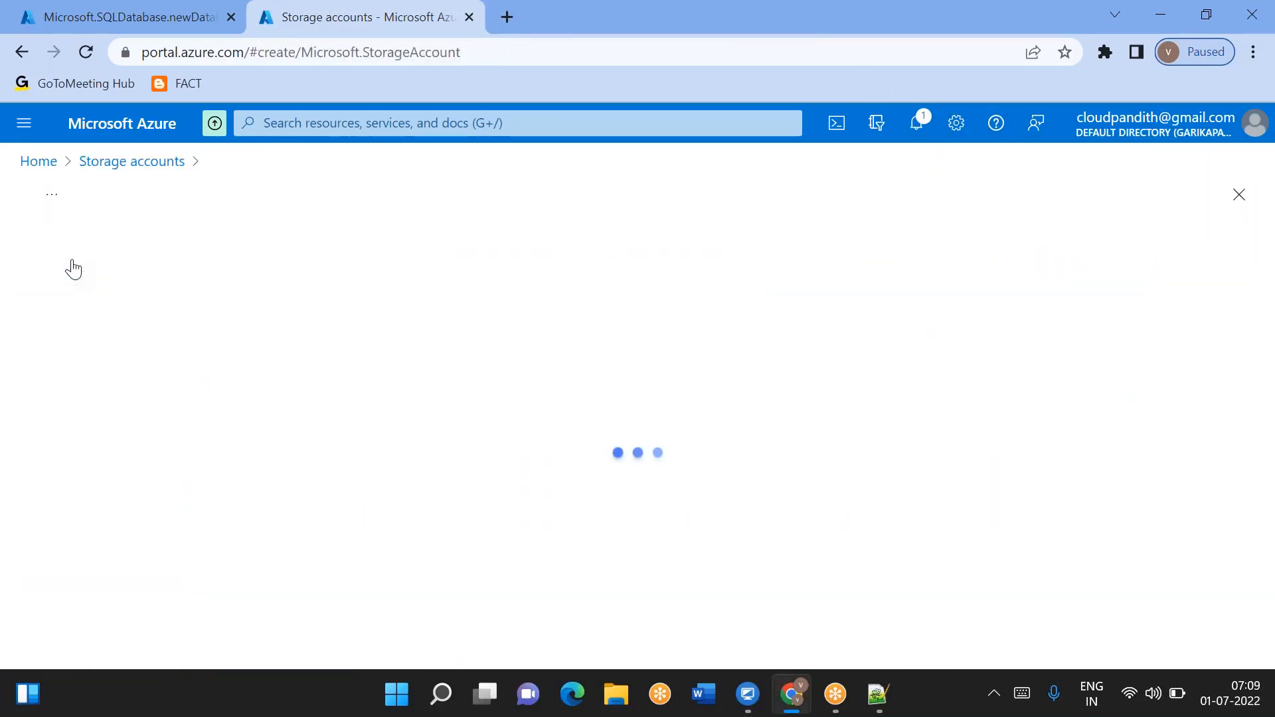
# - Select the resource group cloudpandith-rg6 for the storage account
pyautogui.scroll(-3, 411, 356)
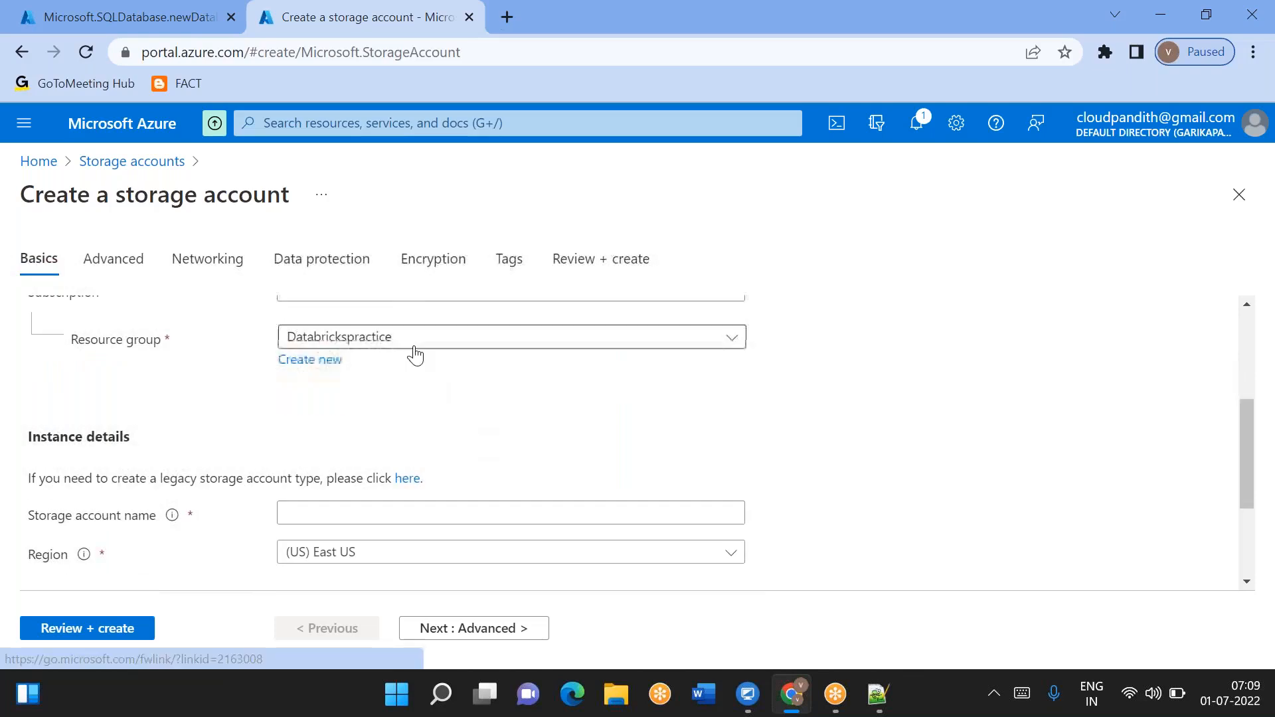
pyautogui.click(338, 343)
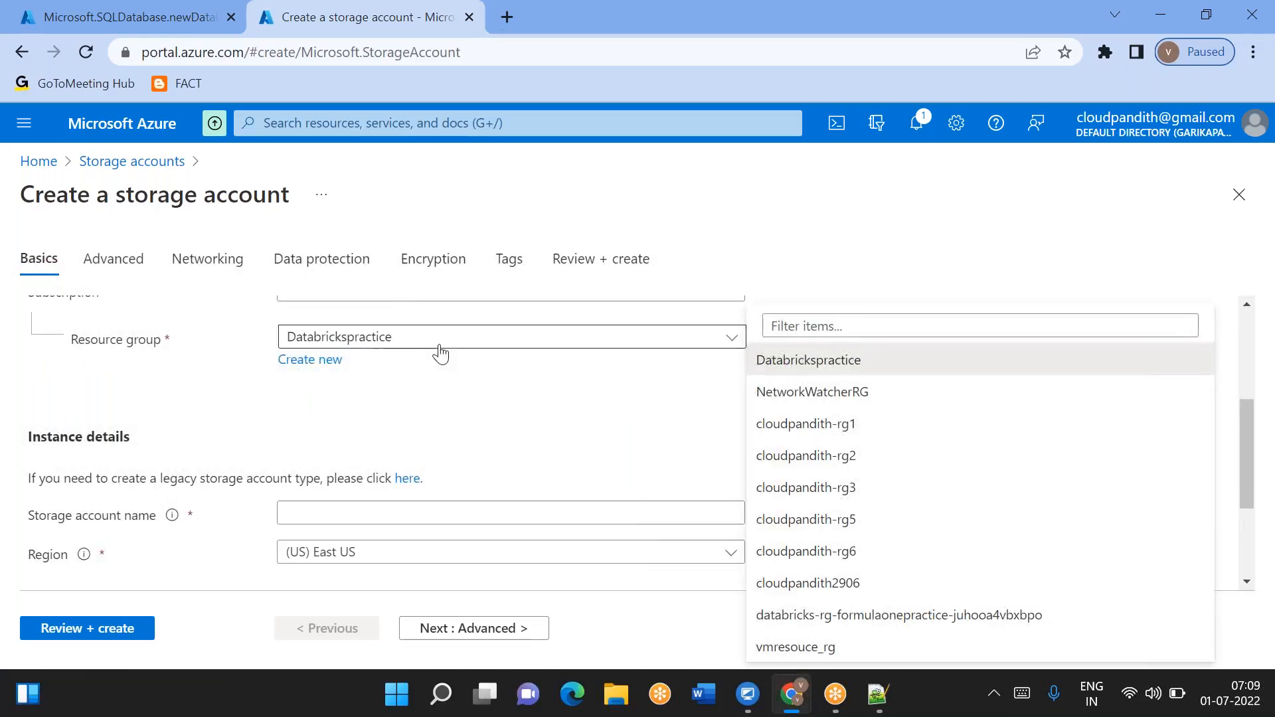
pyautogui.click(818, 565)
pyautogui.scroll(-3, 507, 416)
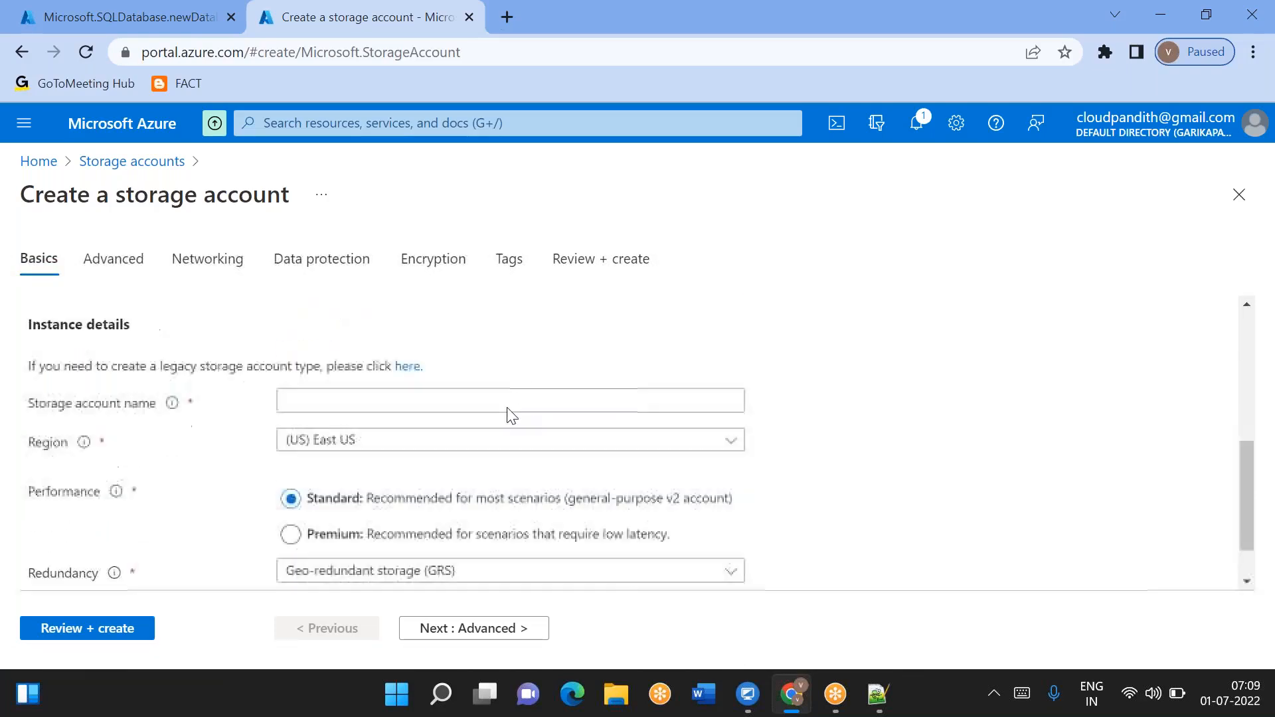
# - Name the storage account cloudpandithsrcadlsgen2
pyautogui.click(339, 372)
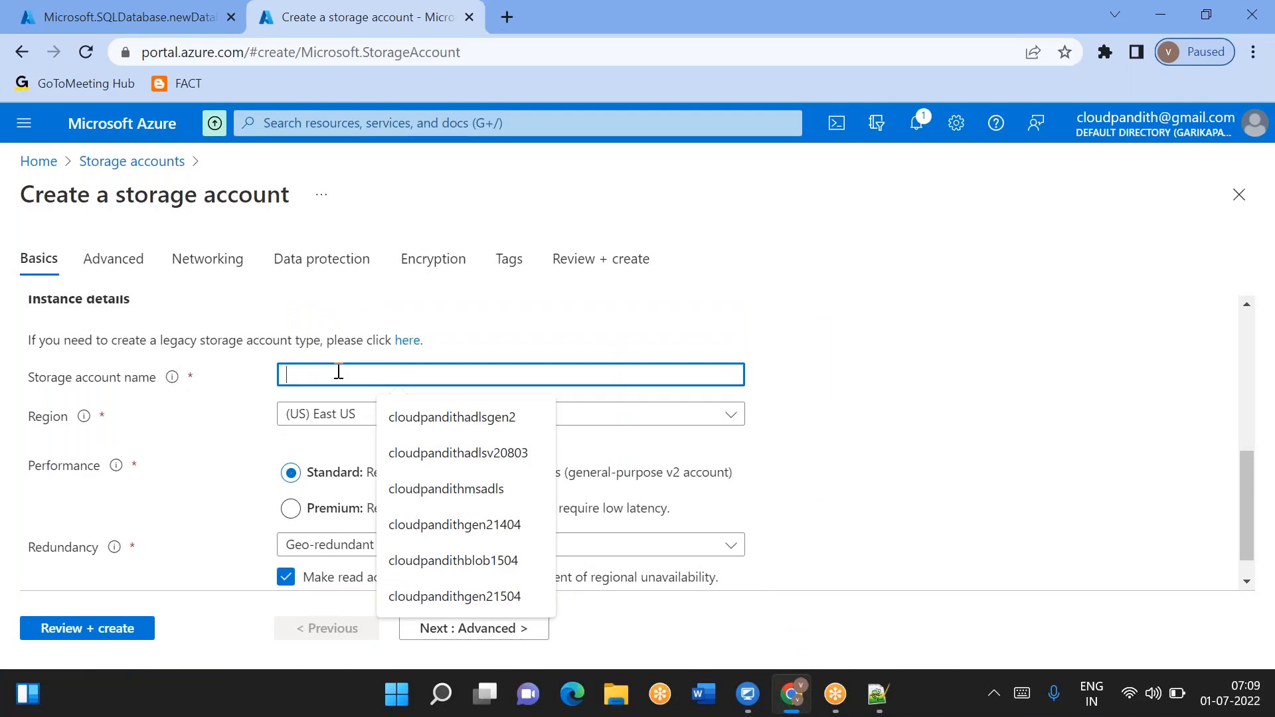
pyautogui.write('cloudpandithsrcadlsgen2')
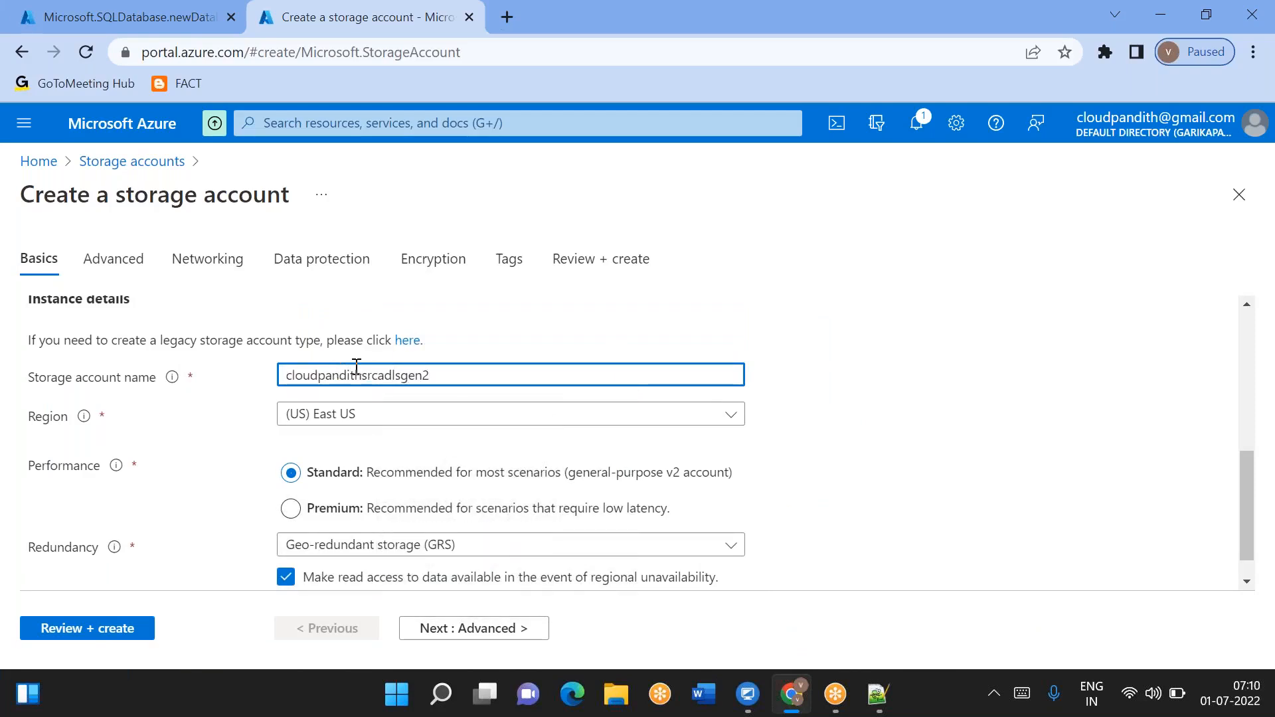
pyautogui.click(570, 323)
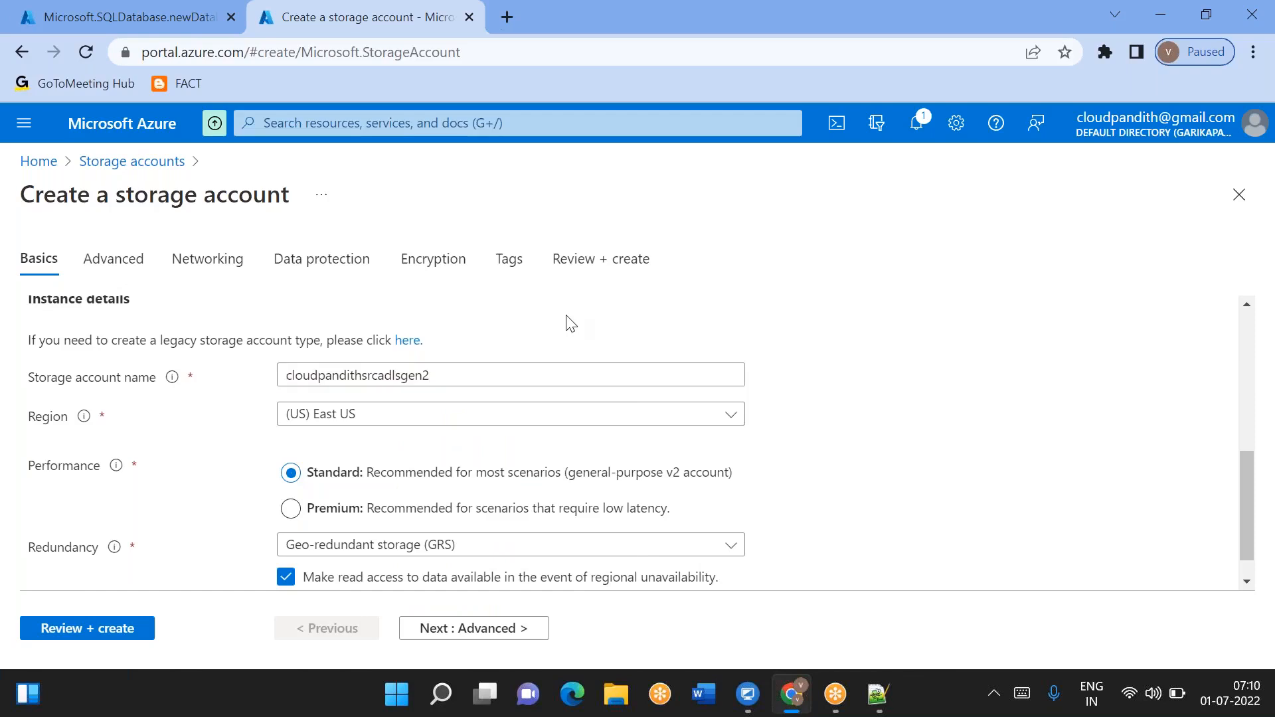
# - Enable the hierarchical namespace in the advanced settings, then review and create the source storage account
pyautogui.click(474, 628)
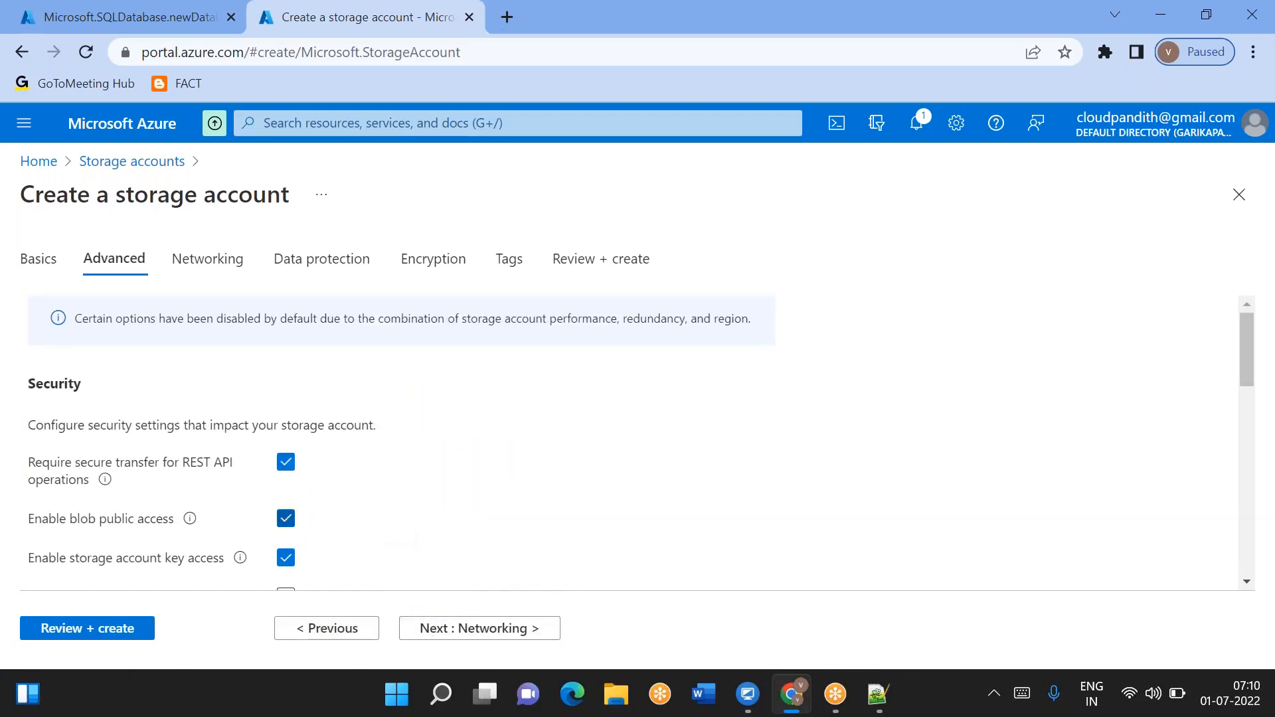
pyautogui.scroll(-5, 320, 526)
pyautogui.click(280, 537)
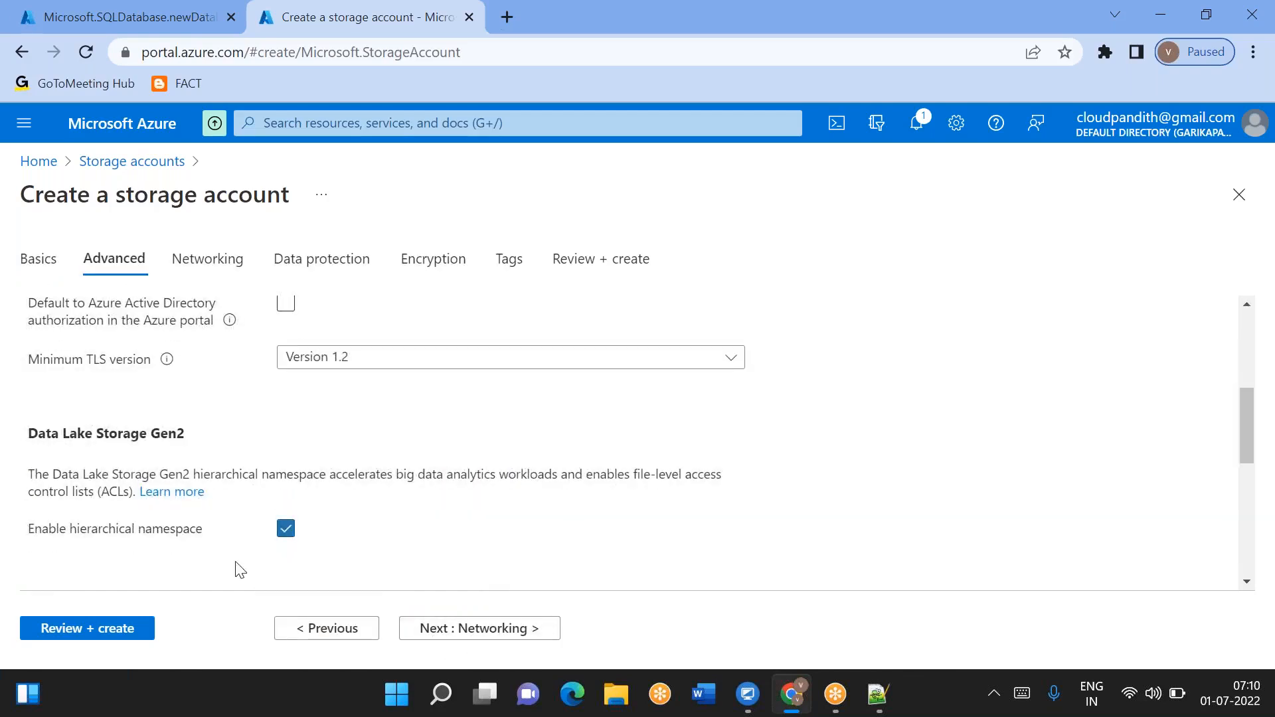
pyautogui.click(112, 634)
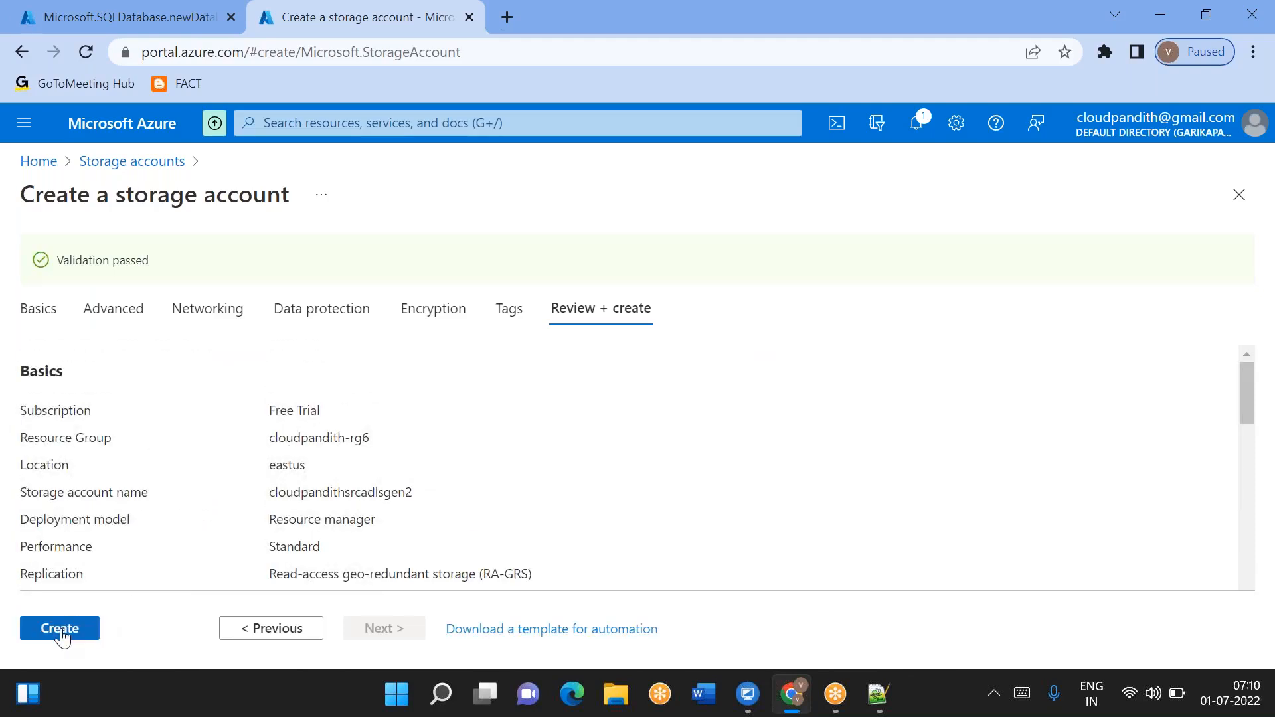
pyautogui.click(60, 628)
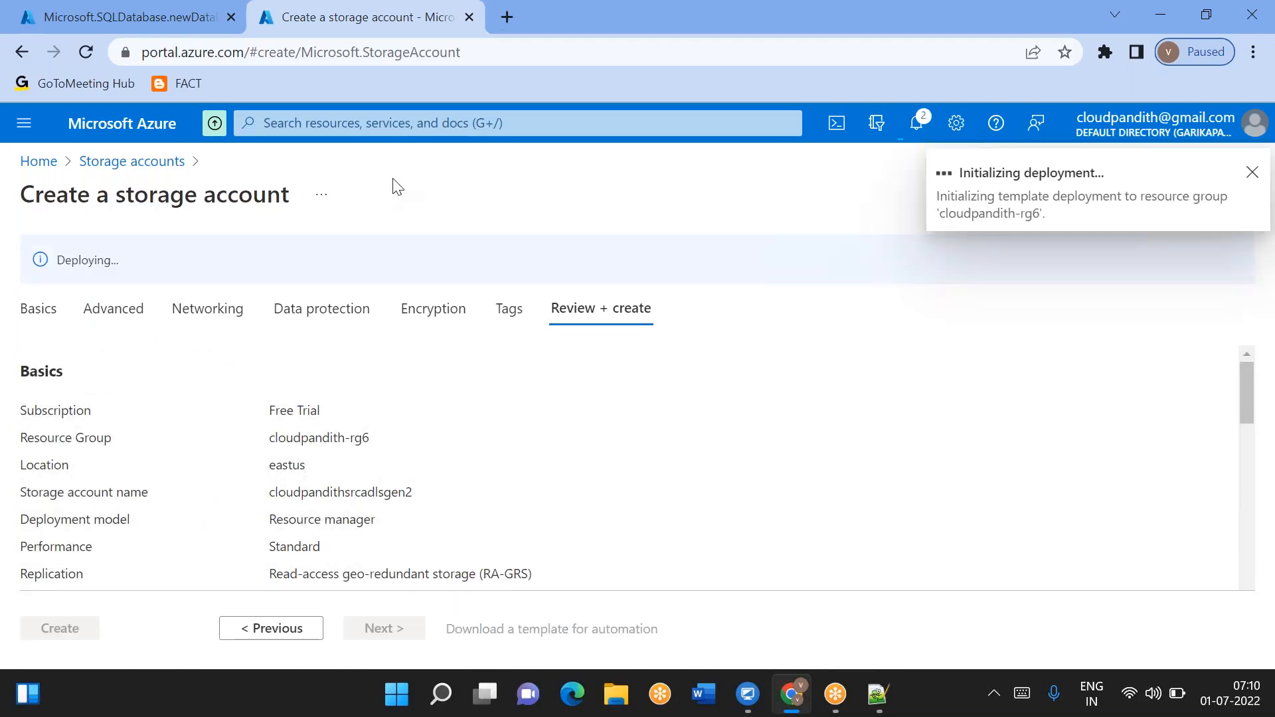
# - Open the portal in another new tab and start creating a second storage account
pyautogui.click(501, 25)
pyautogui.write('p')
pyautogui.press('Return')
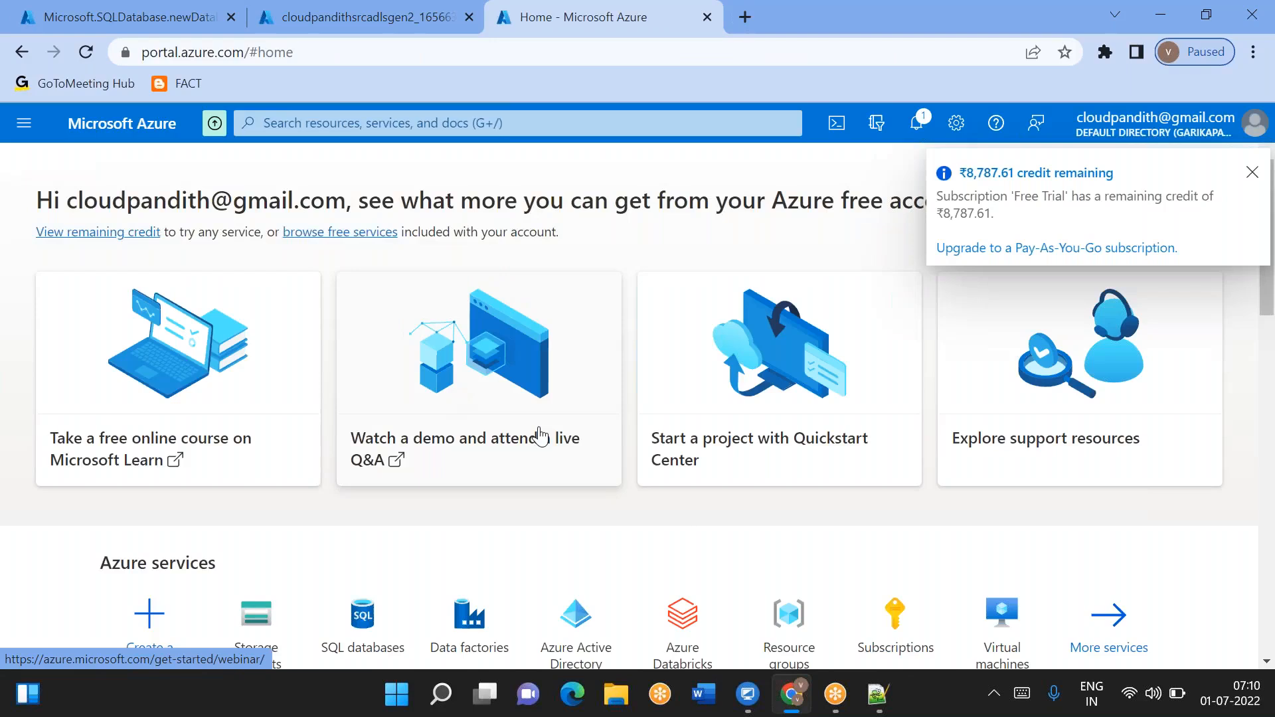
pyautogui.scroll(-3, 531, 431)
pyautogui.moveTo(295, 455)
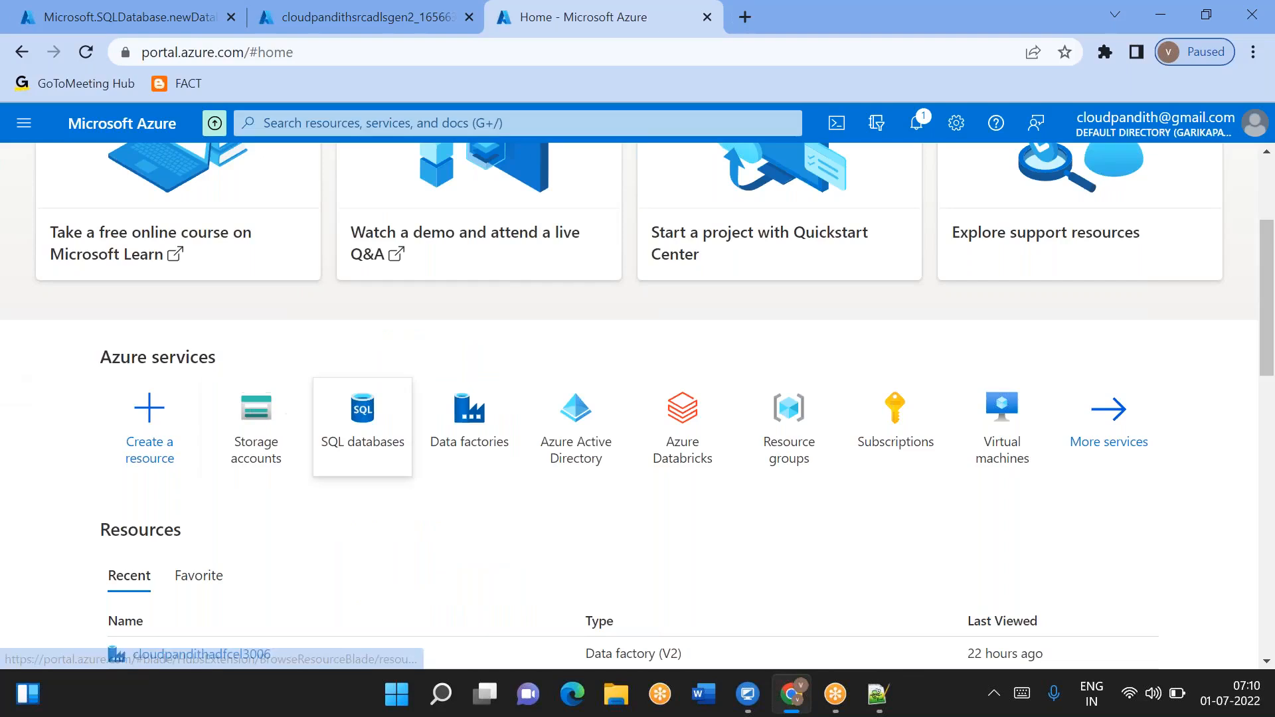
pyautogui.click(271, 420)
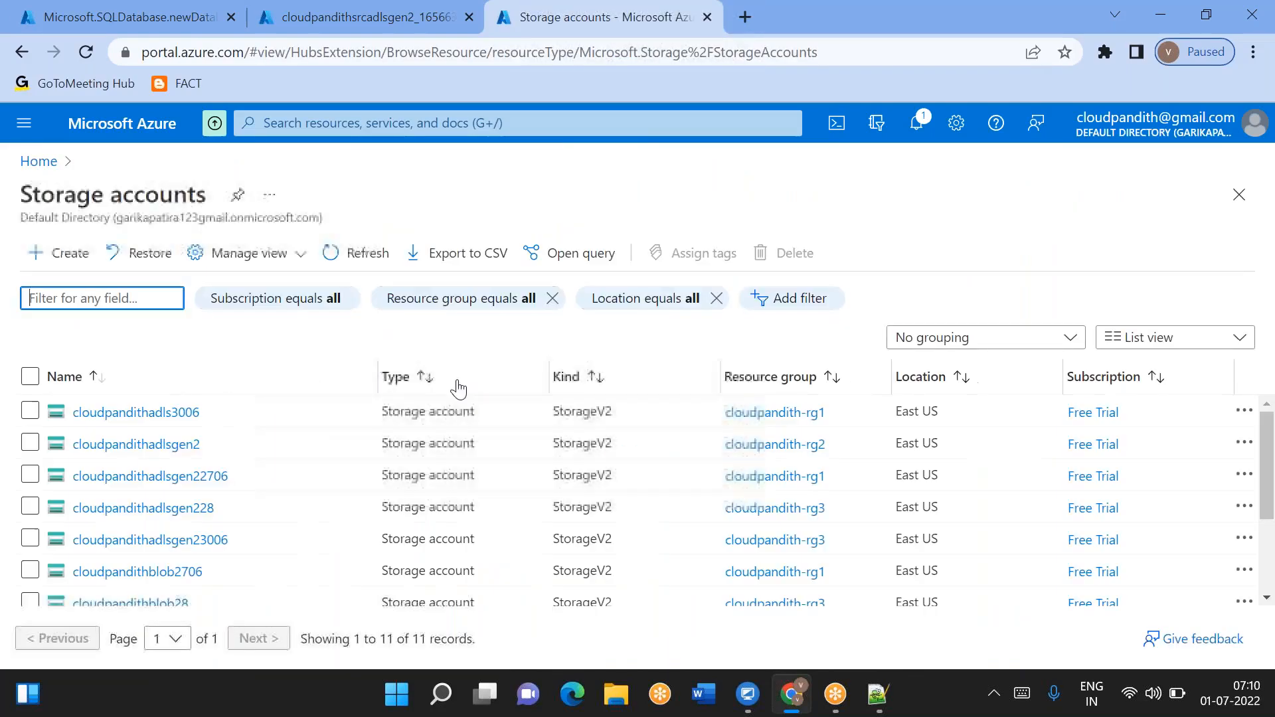
pyautogui.click(60, 254)
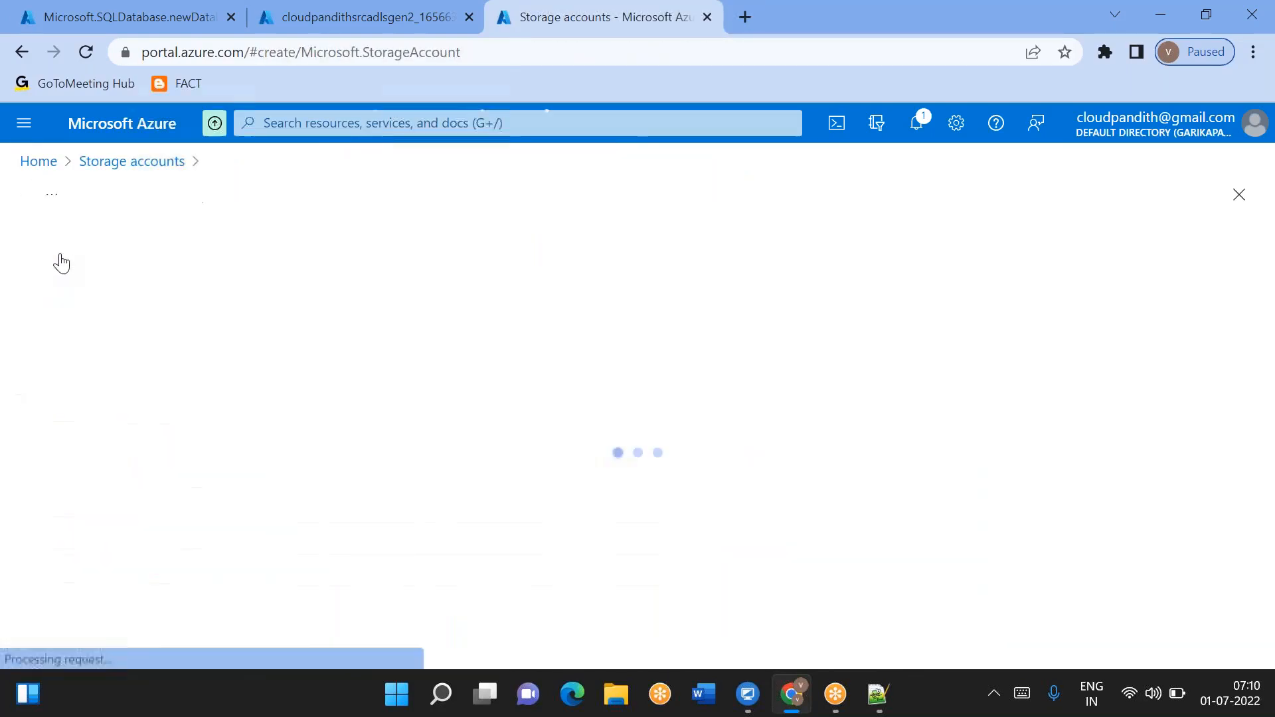
# - Select the resource group cloudpandith-rg6 for the second storage account
pyautogui.scroll(-5, 507, 438)
pyautogui.scroll(3, 513, 481)
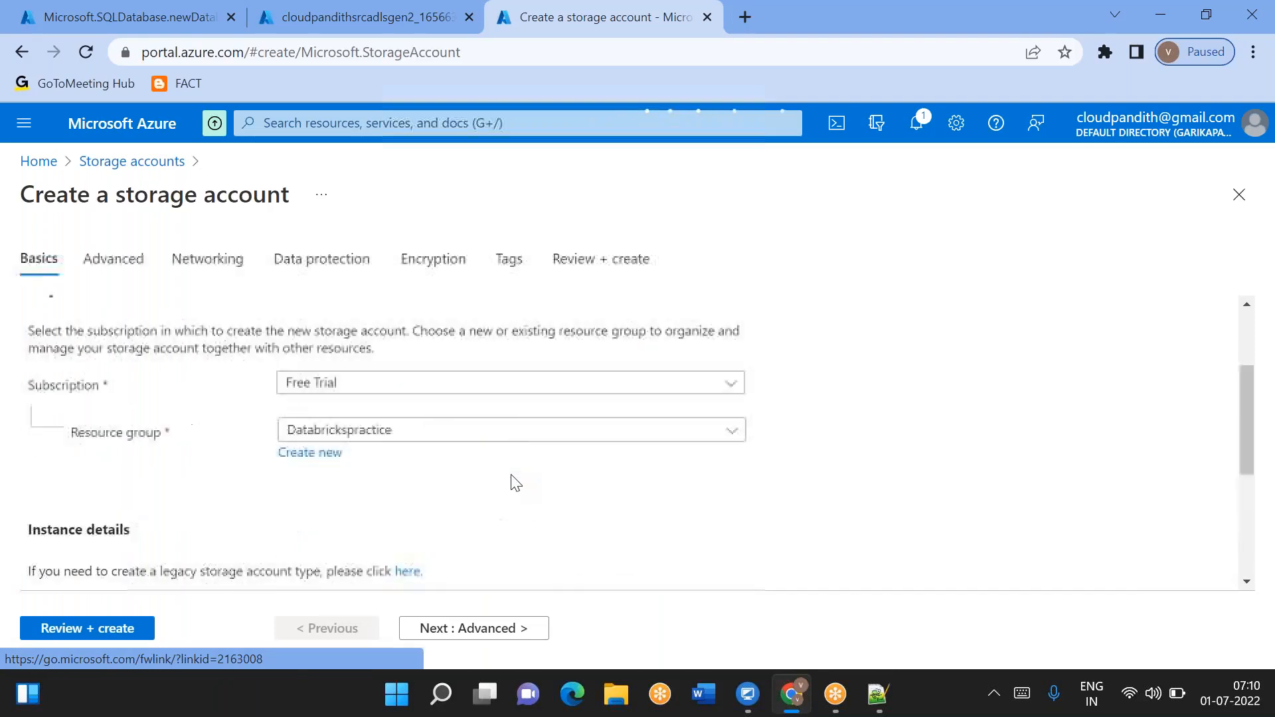
pyautogui.click(398, 438)
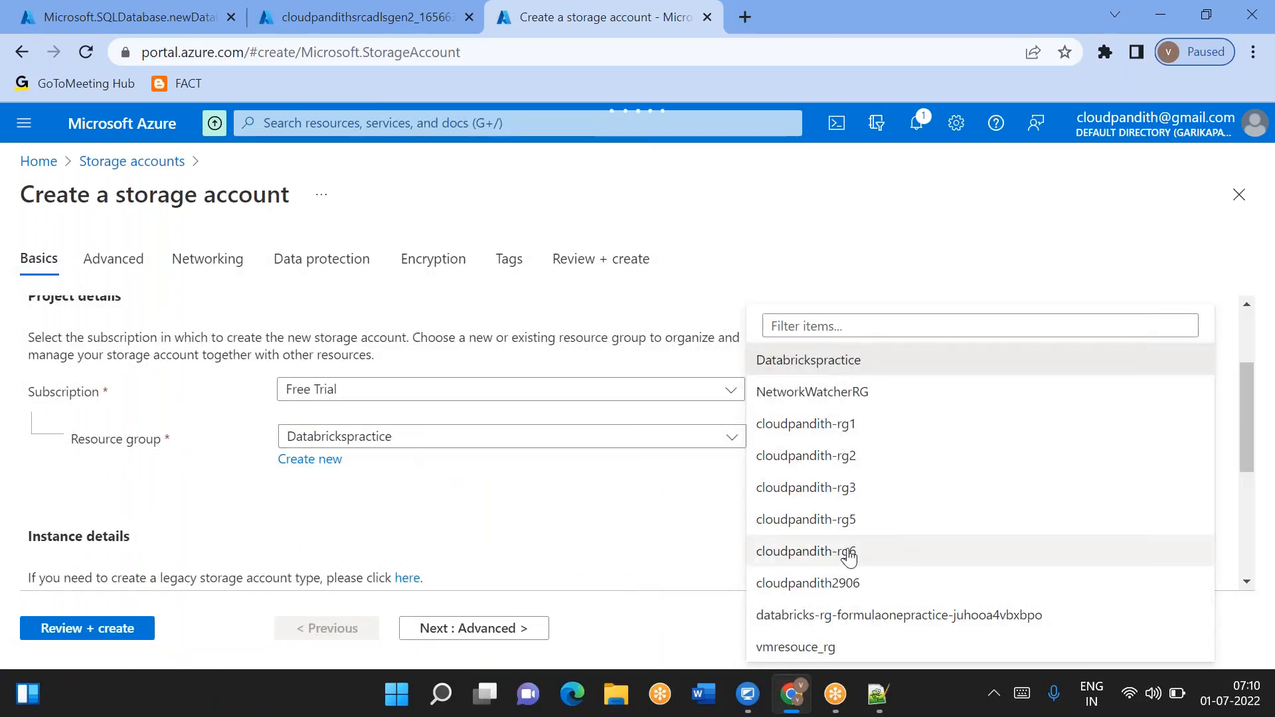
pyautogui.click(848, 557)
pyautogui.scroll(-4, 385, 355)
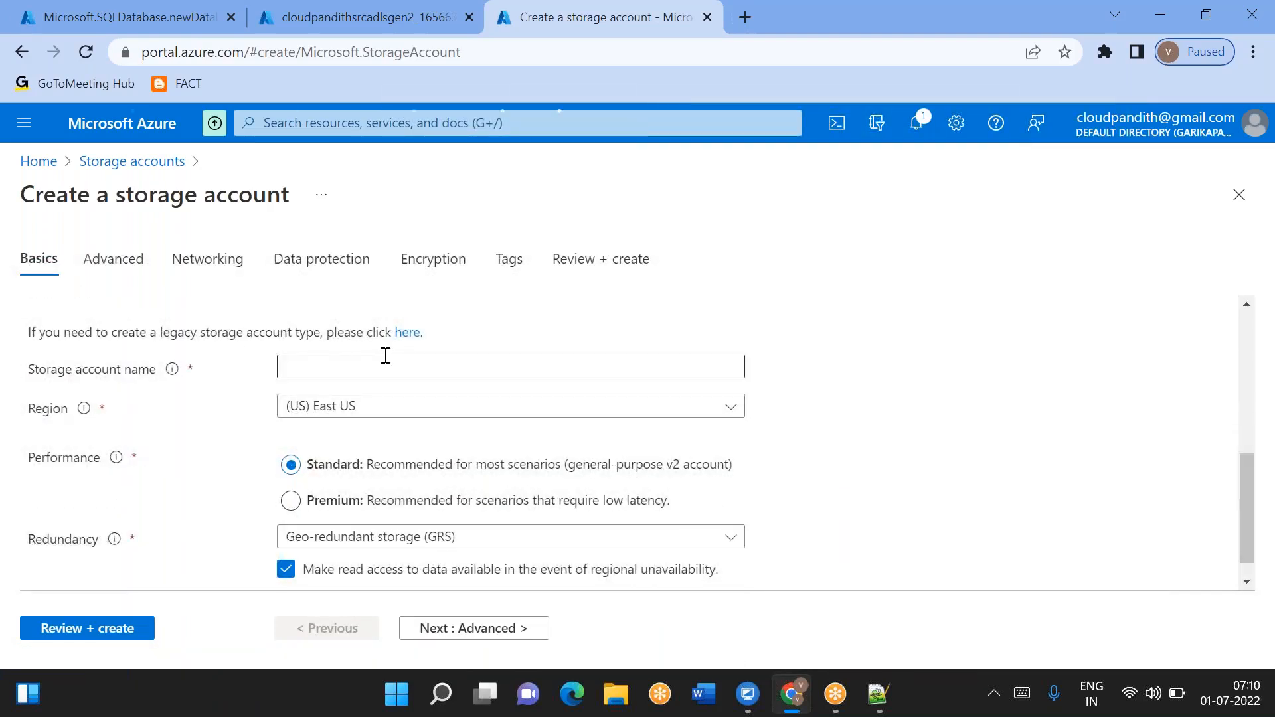
# - Name the second storage account cloudpandithsinkadlsgen2
pyautogui.click(367, 367)
pyautogui.write('cloudpandith')
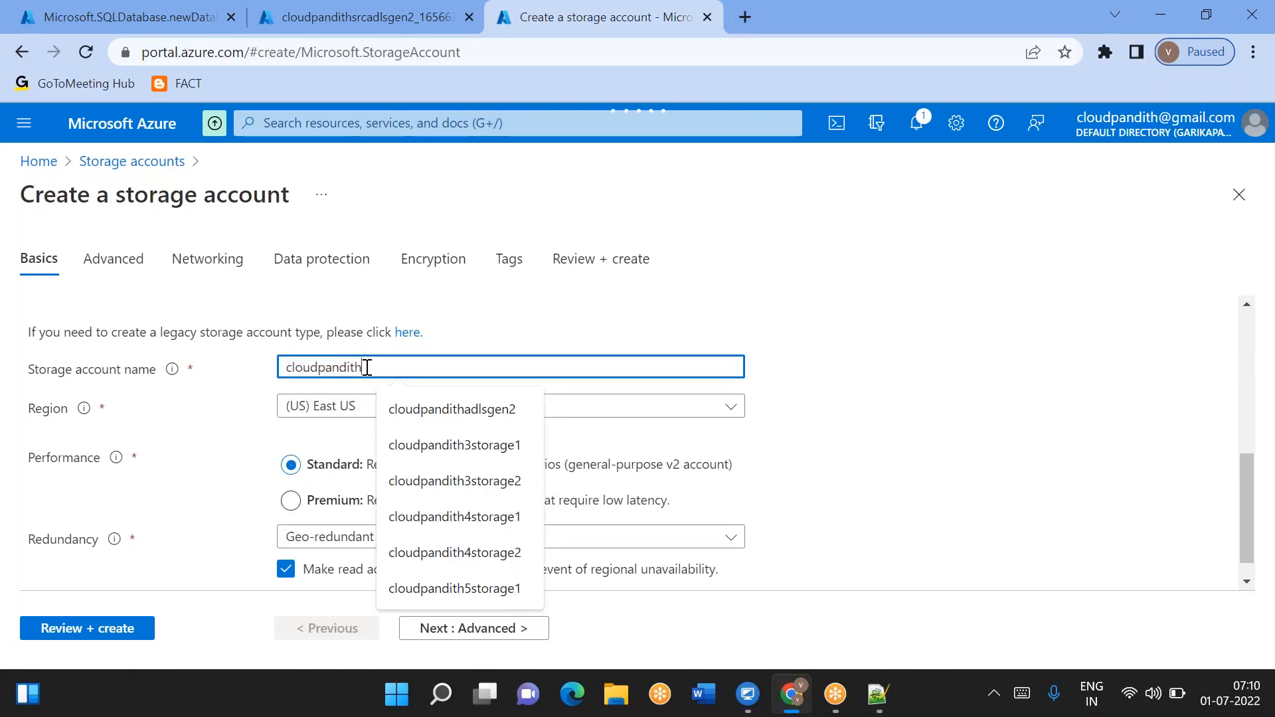
pyautogui.write('sinkadlsgen2')
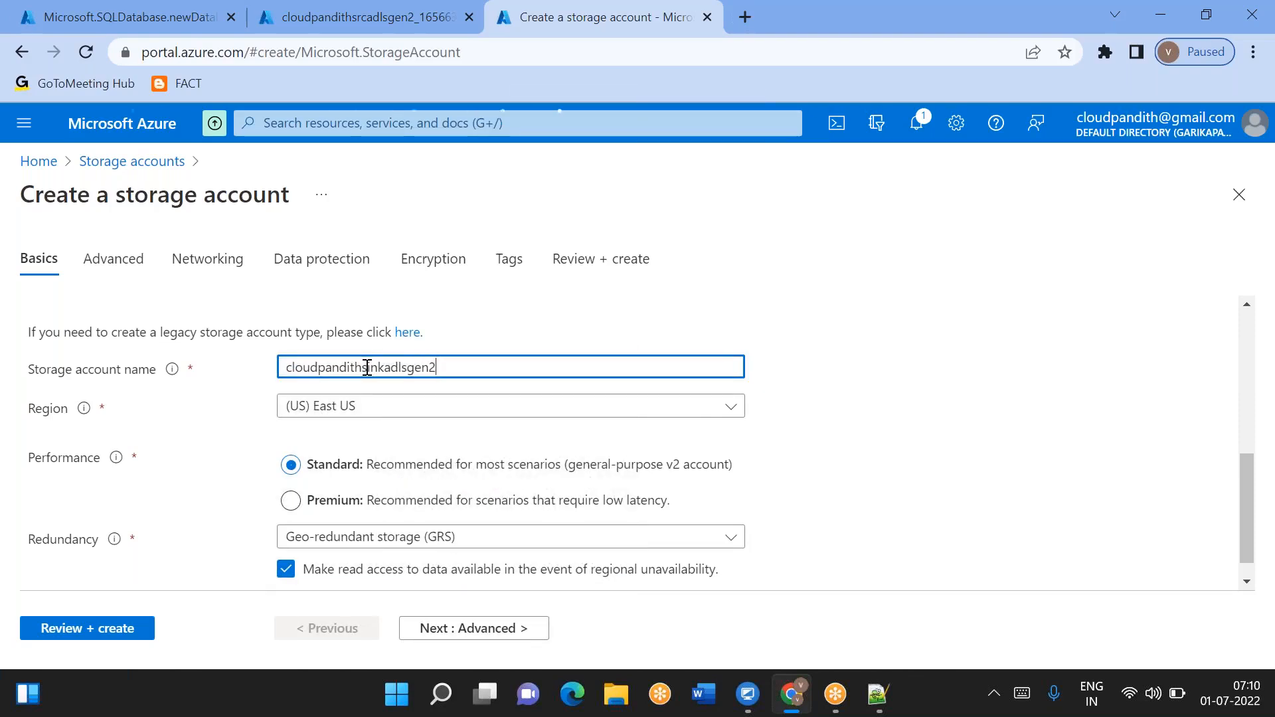
# - Enable the hierarchical namespace, then review and create the sink storage account
pyautogui.click(473, 628)
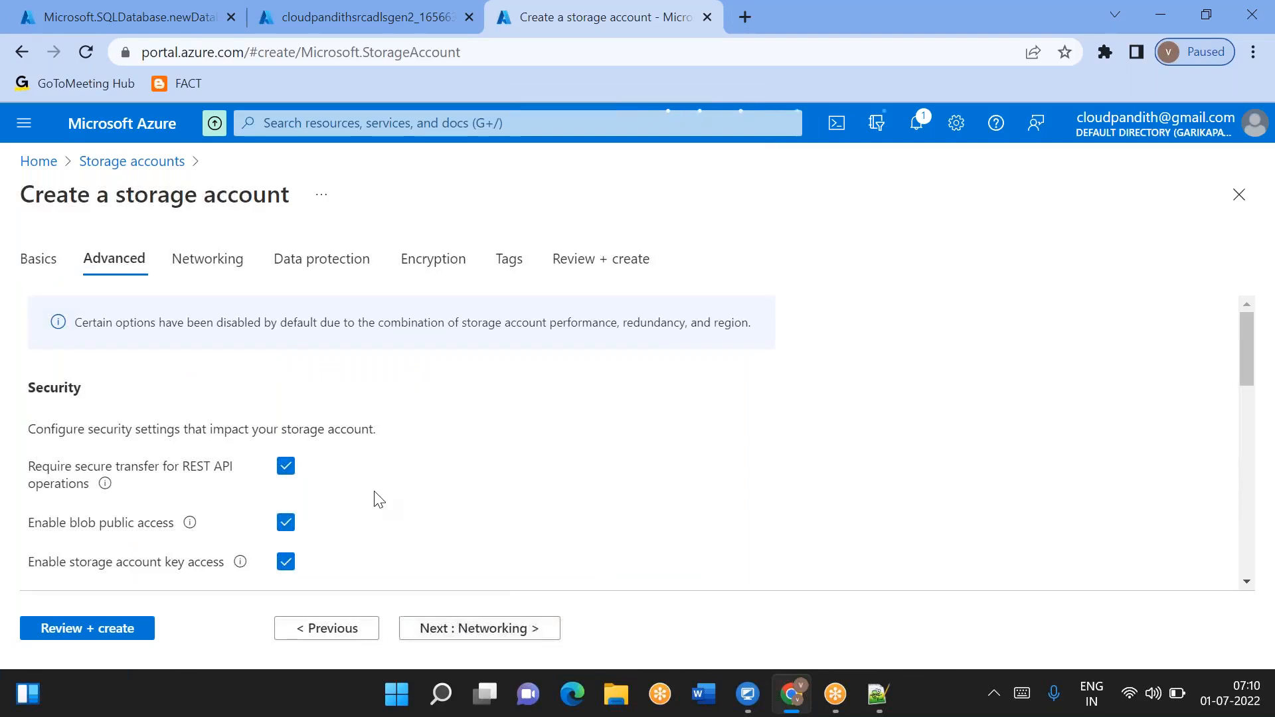
pyautogui.scroll(-5, 372, 498)
pyautogui.scroll(1, 346, 425)
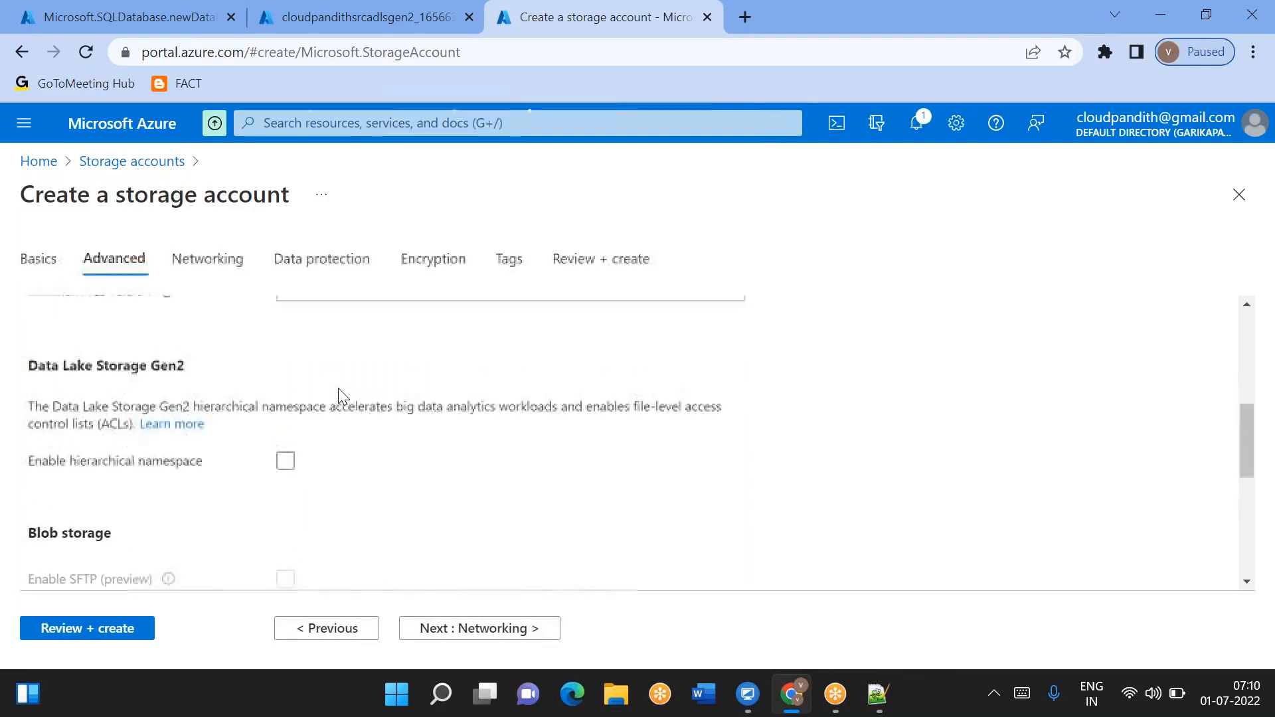
pyautogui.click(286, 465)
pyautogui.click(87, 629)
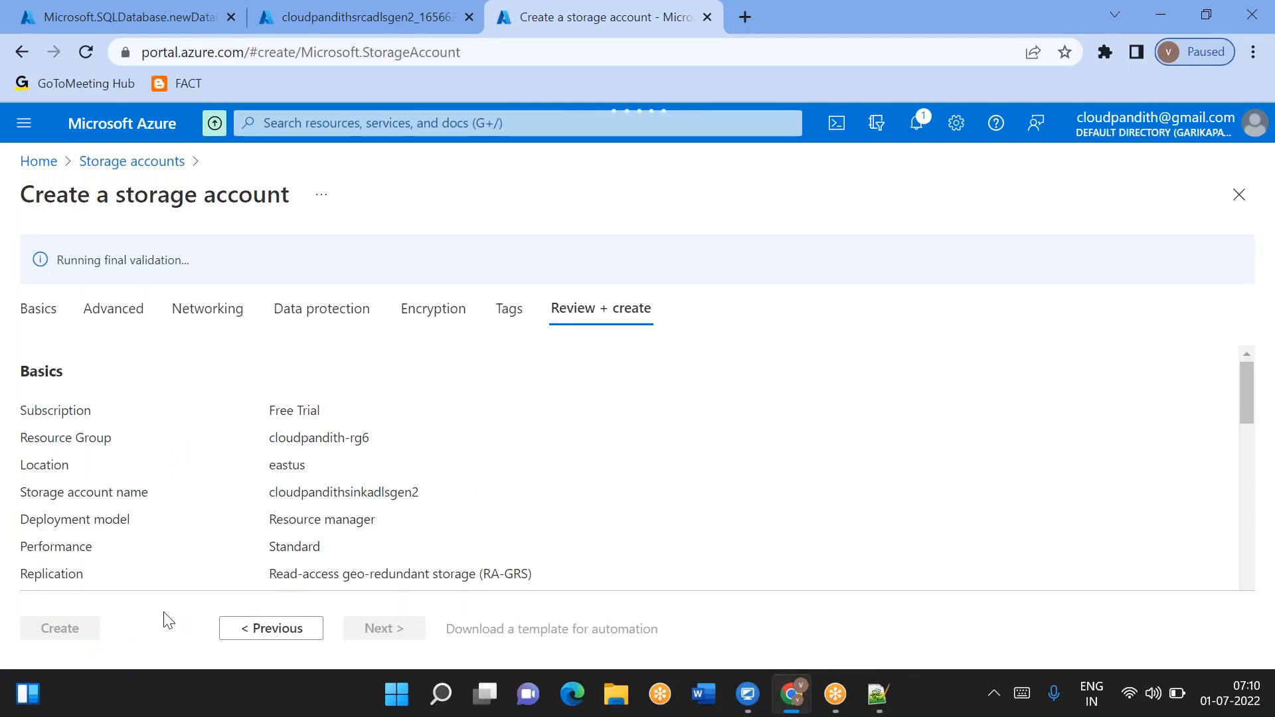
pyautogui.click(59, 631)
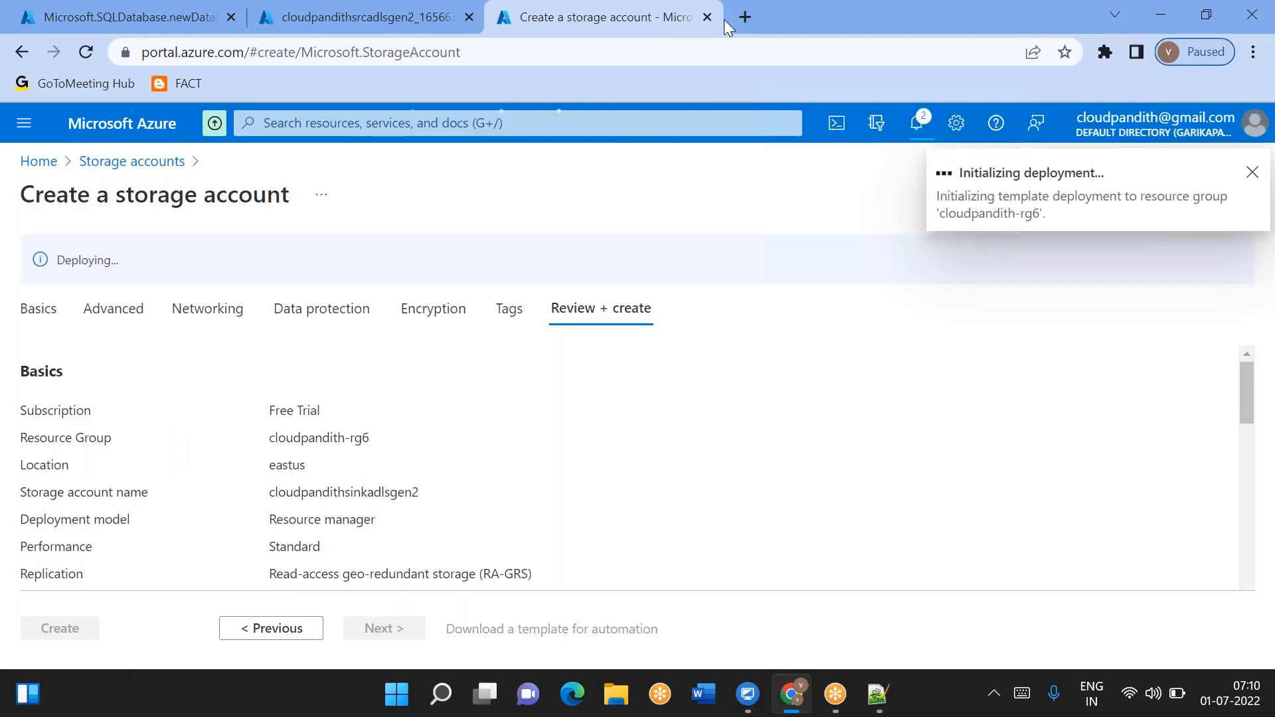
# - Open the Azure portal in a new tab and start creating a data factory
pyautogui.click(748, 28)
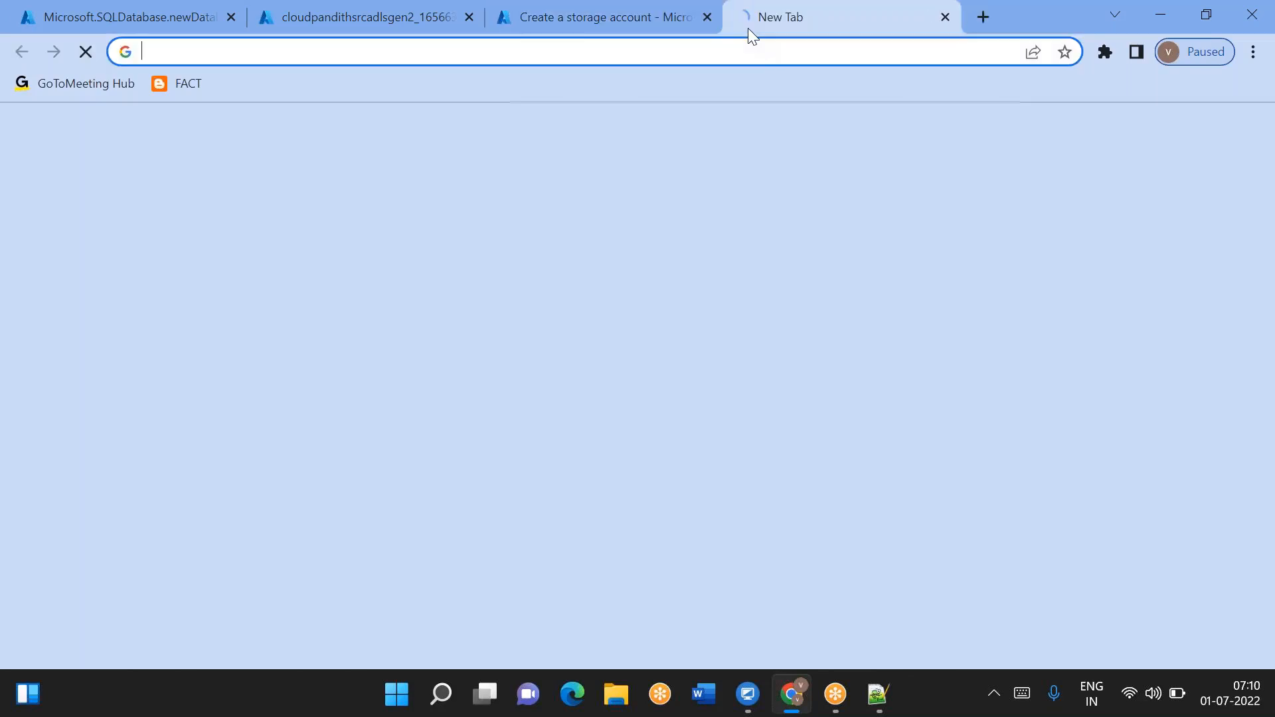
pyautogui.write('p')
pyautogui.press('Return')
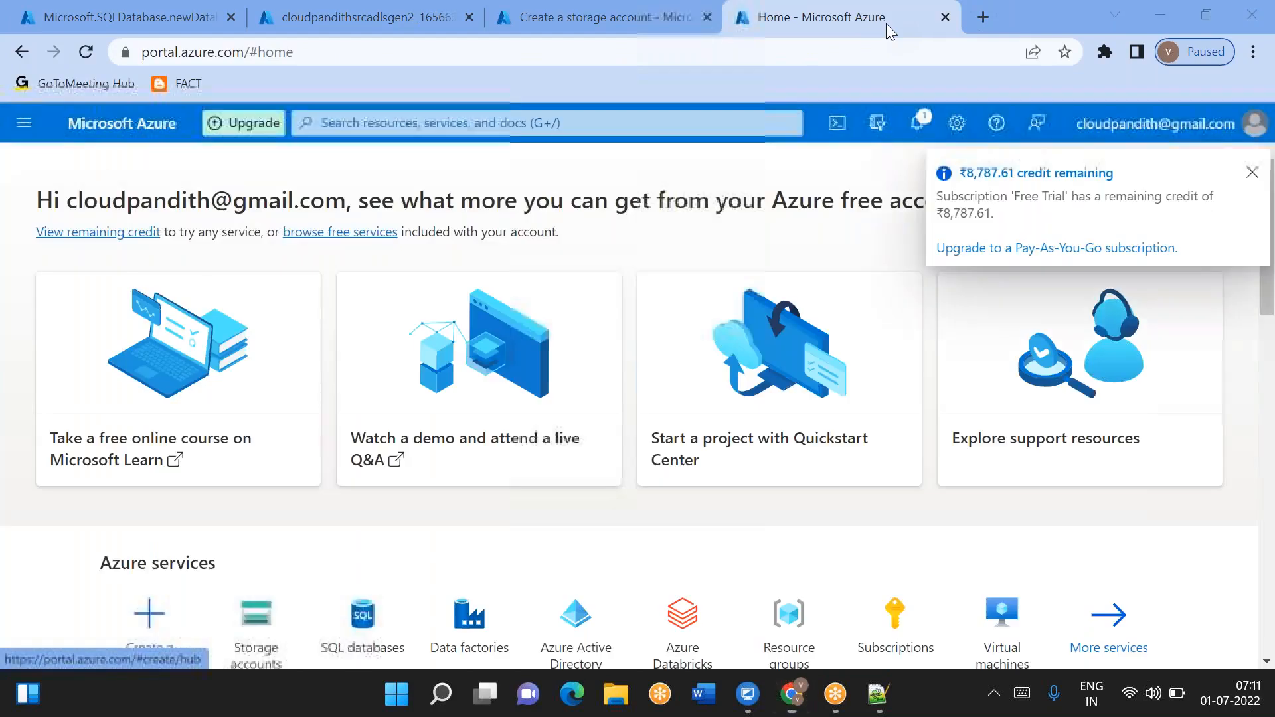
pyautogui.scroll(-2, 385, 512)
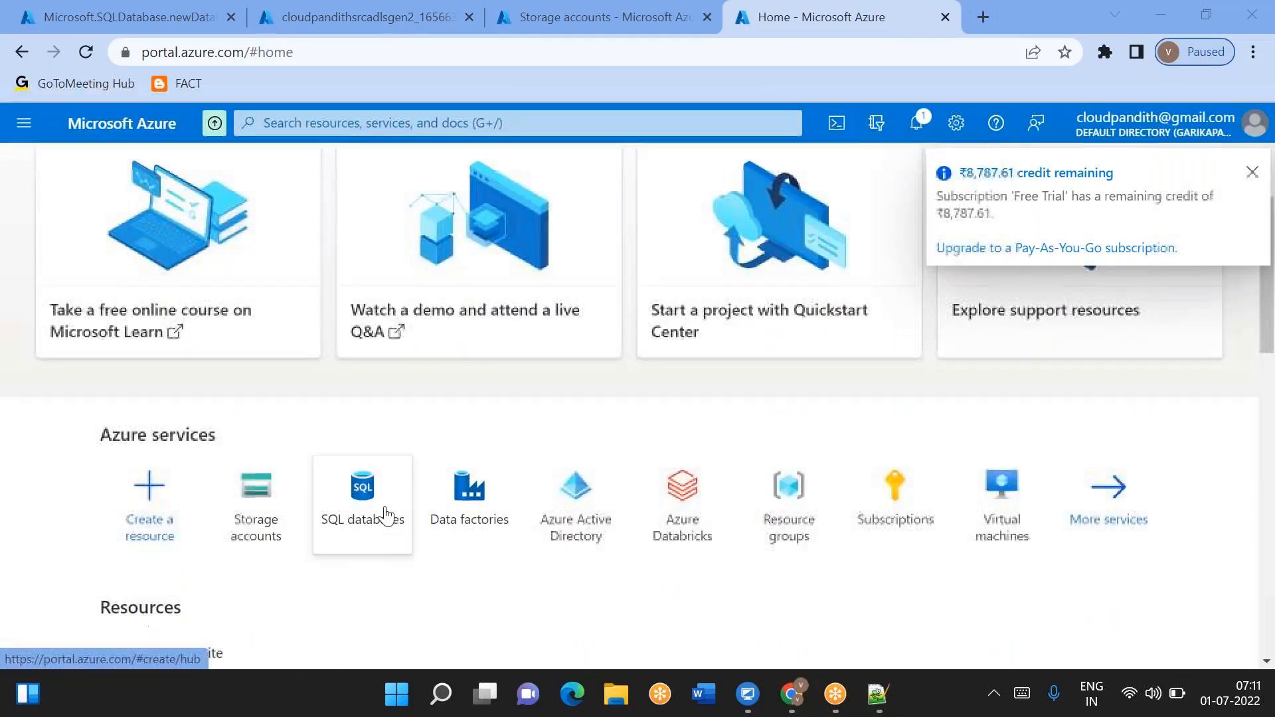
pyautogui.click(438, 508)
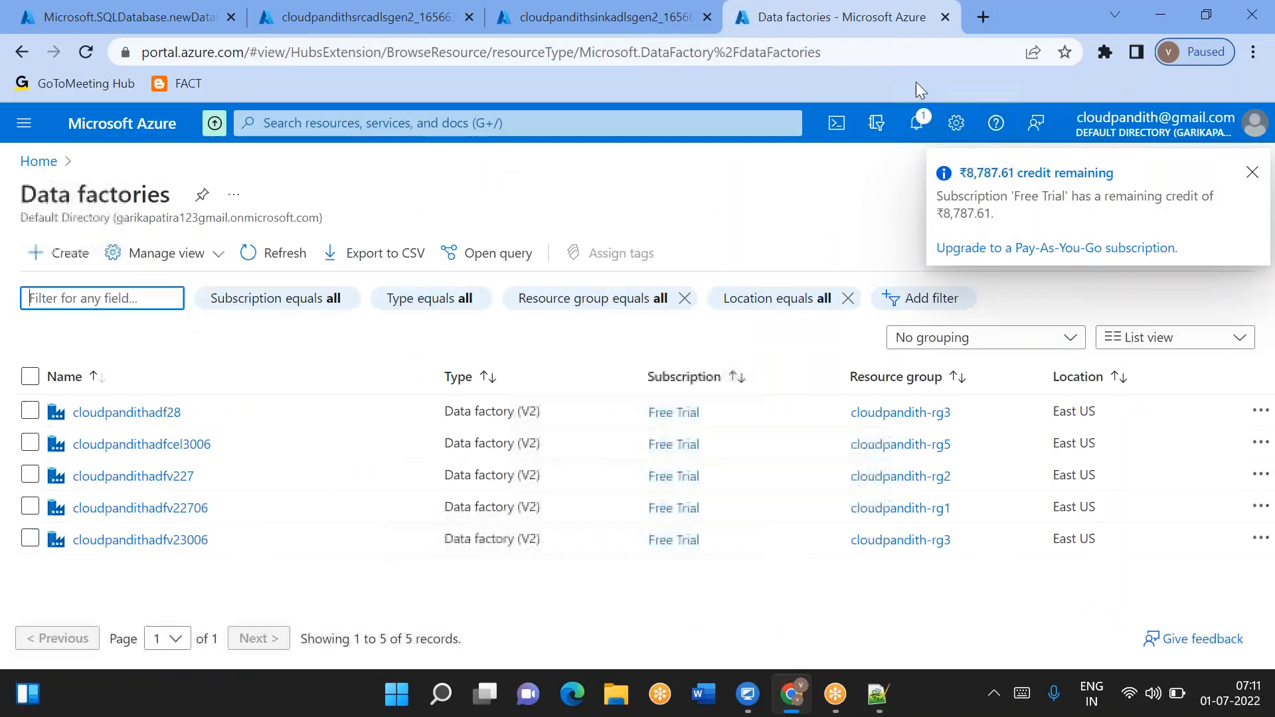
pyautogui.click(66, 254)
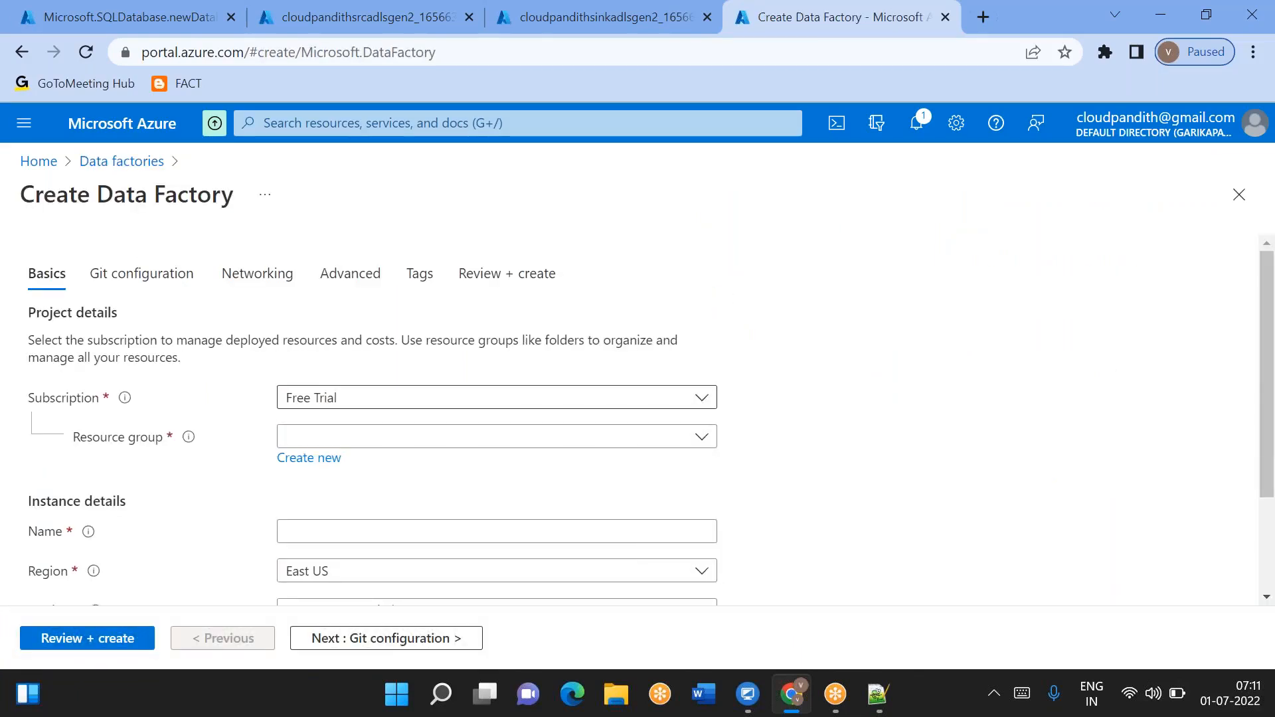
# - Select resource group cloudpandith-rg6 and name the data factory cloudpandithgenadfv2
pyautogui.scroll(-2, 415, 359)
pyautogui.click(401, 340)
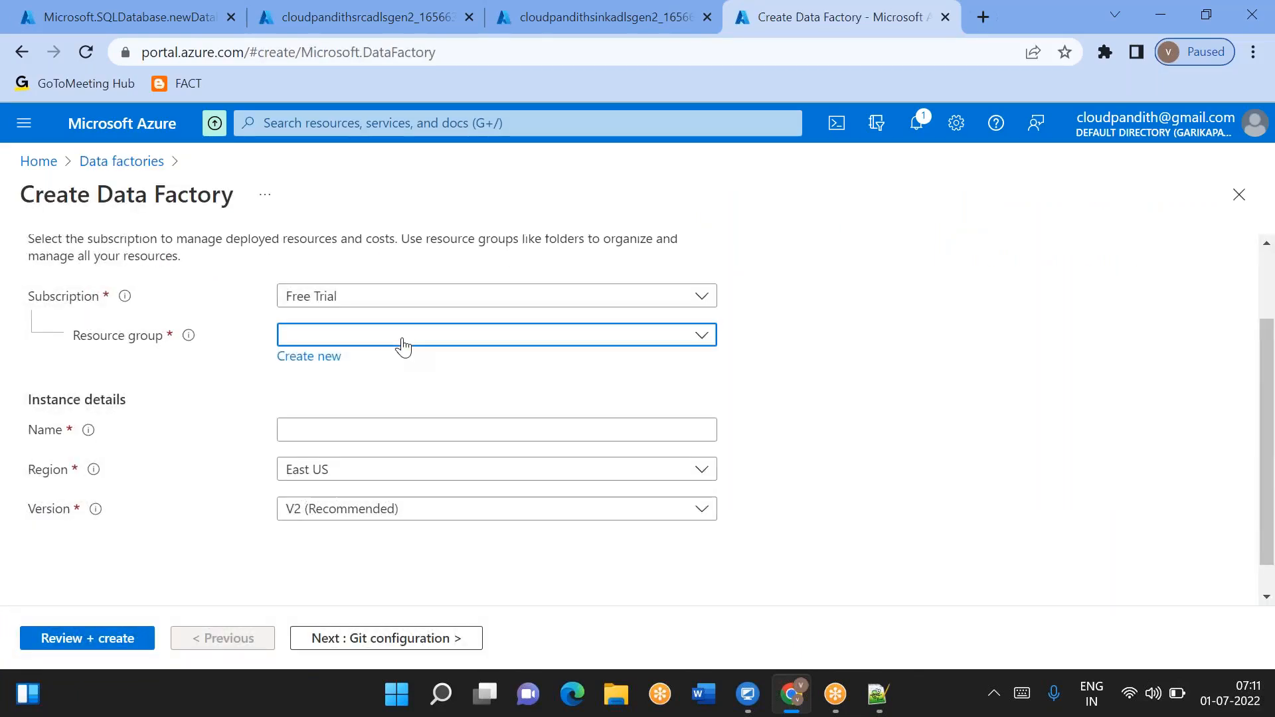
pyautogui.click(398, 543)
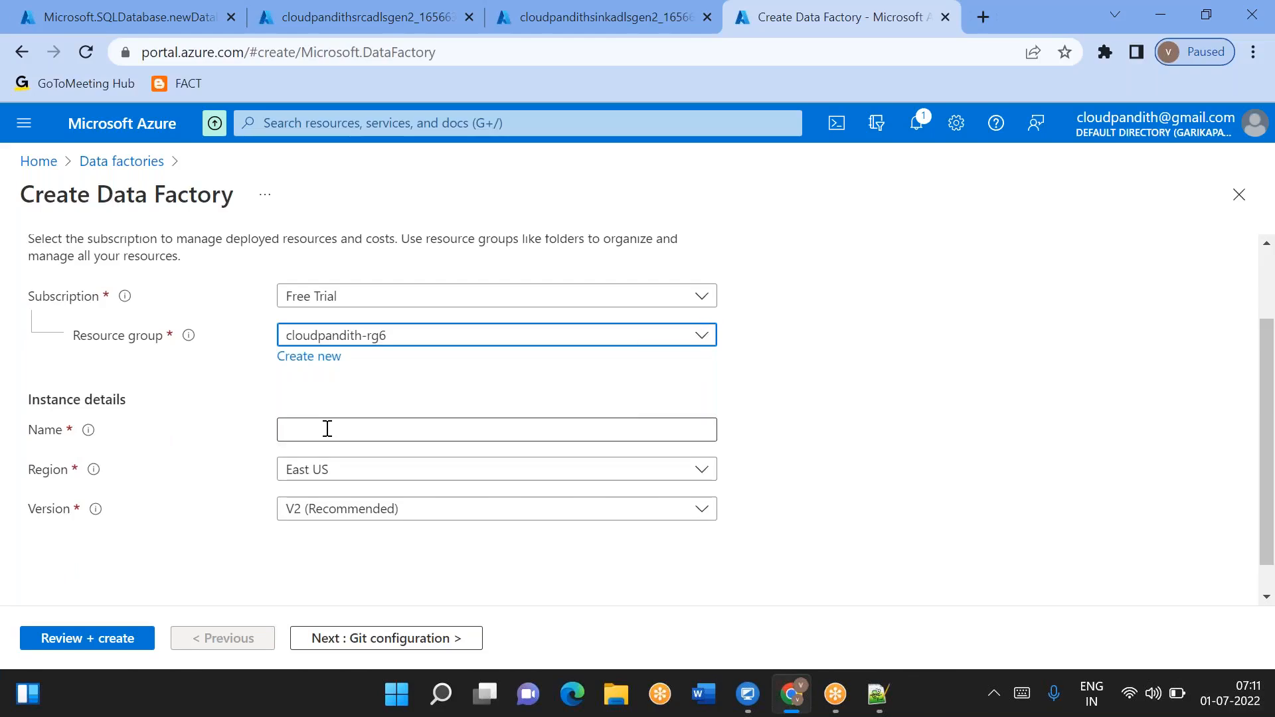
pyautogui.click(327, 430)
pyautogui.write('cloudpandithadfv2')
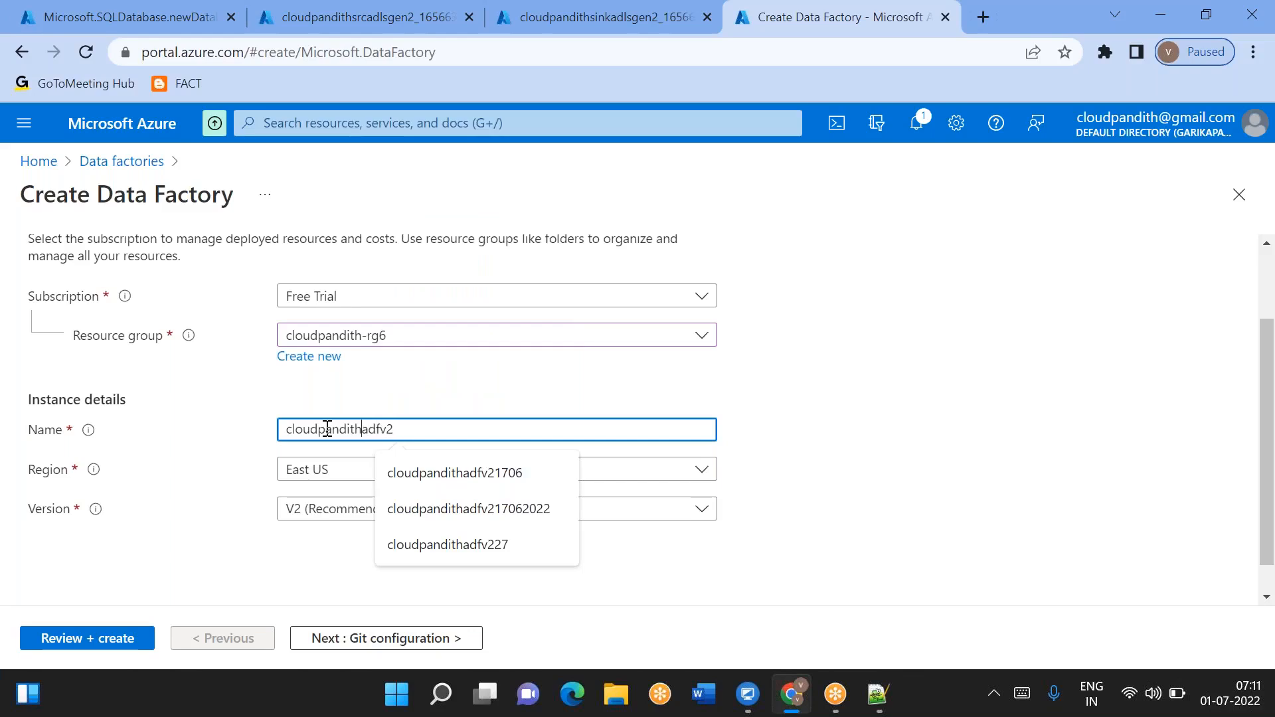
pyautogui.write('gen')
pyautogui.click(822, 472)
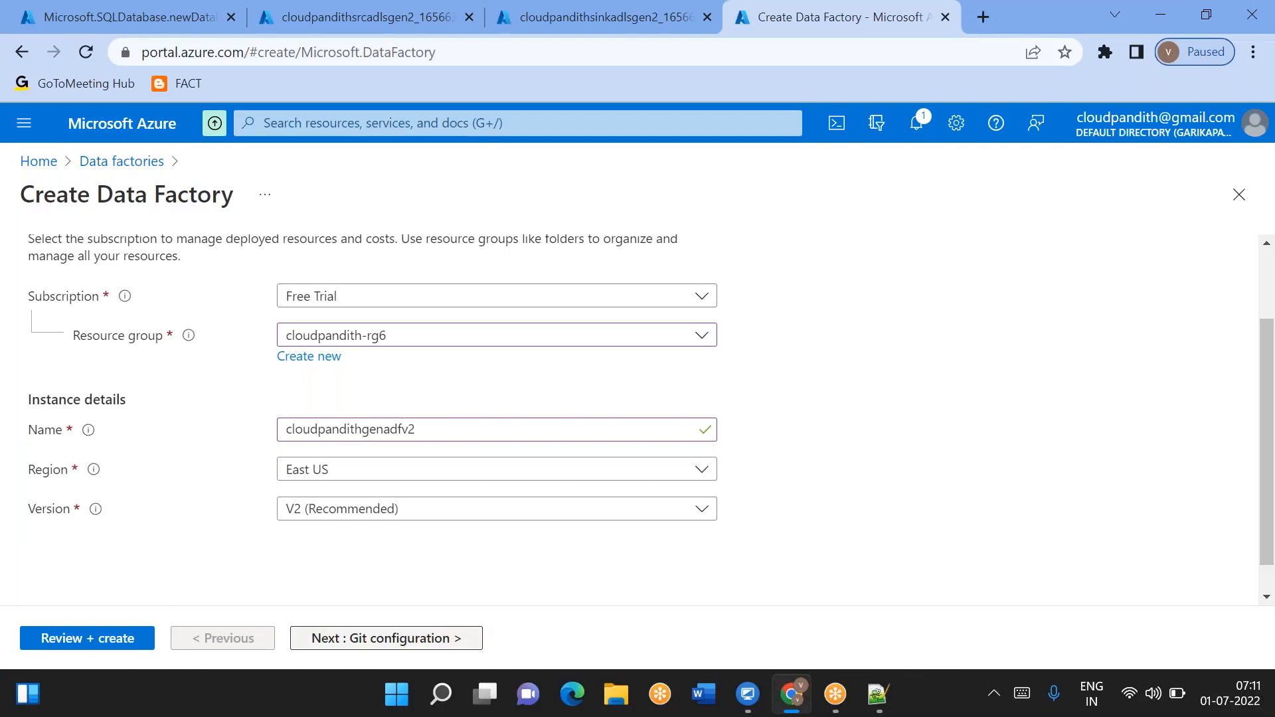
# - Choose to configure Git later, then review and create the data factory
pyautogui.click(465, 636)
pyautogui.click(288, 385)
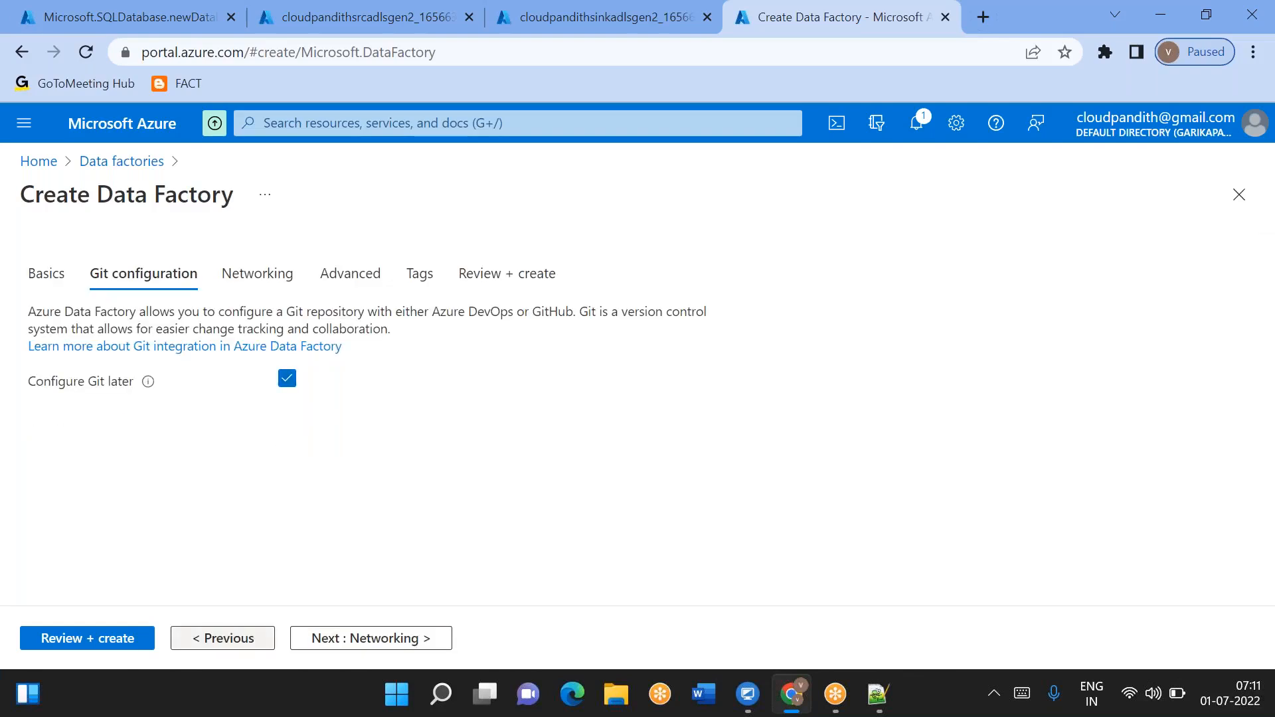
pyautogui.click(80, 638)
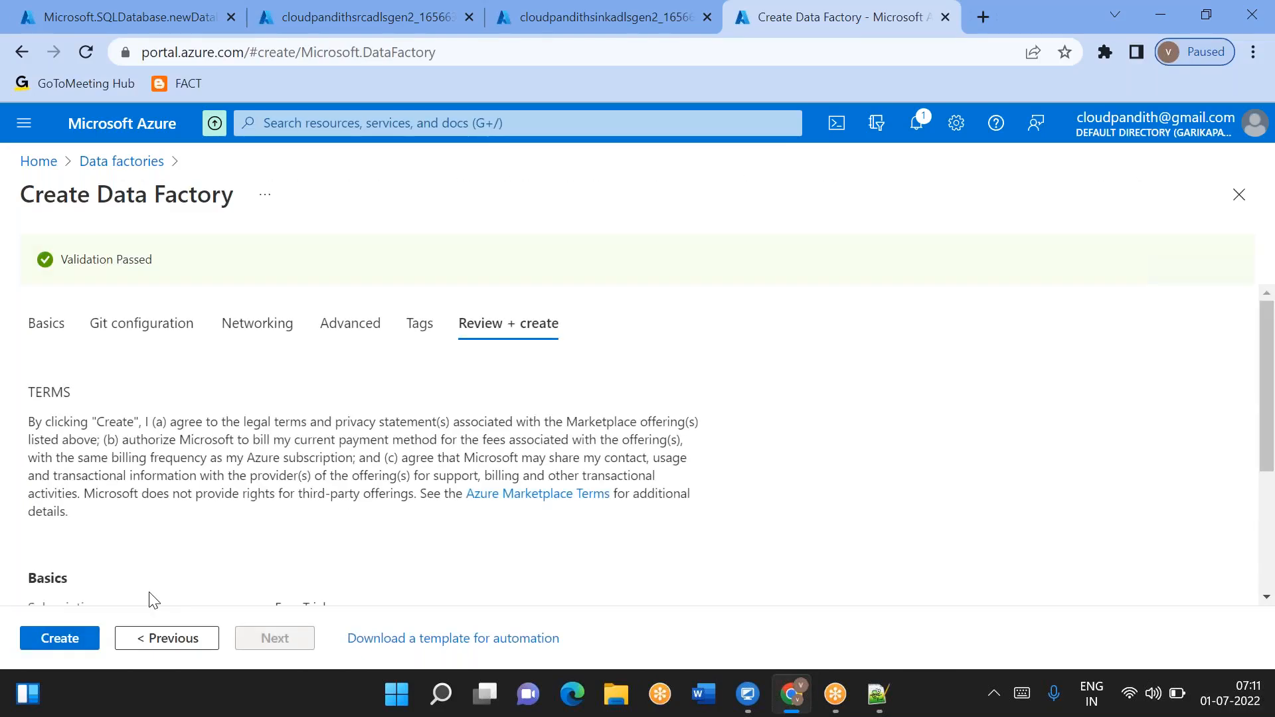
pyautogui.click(50, 641)
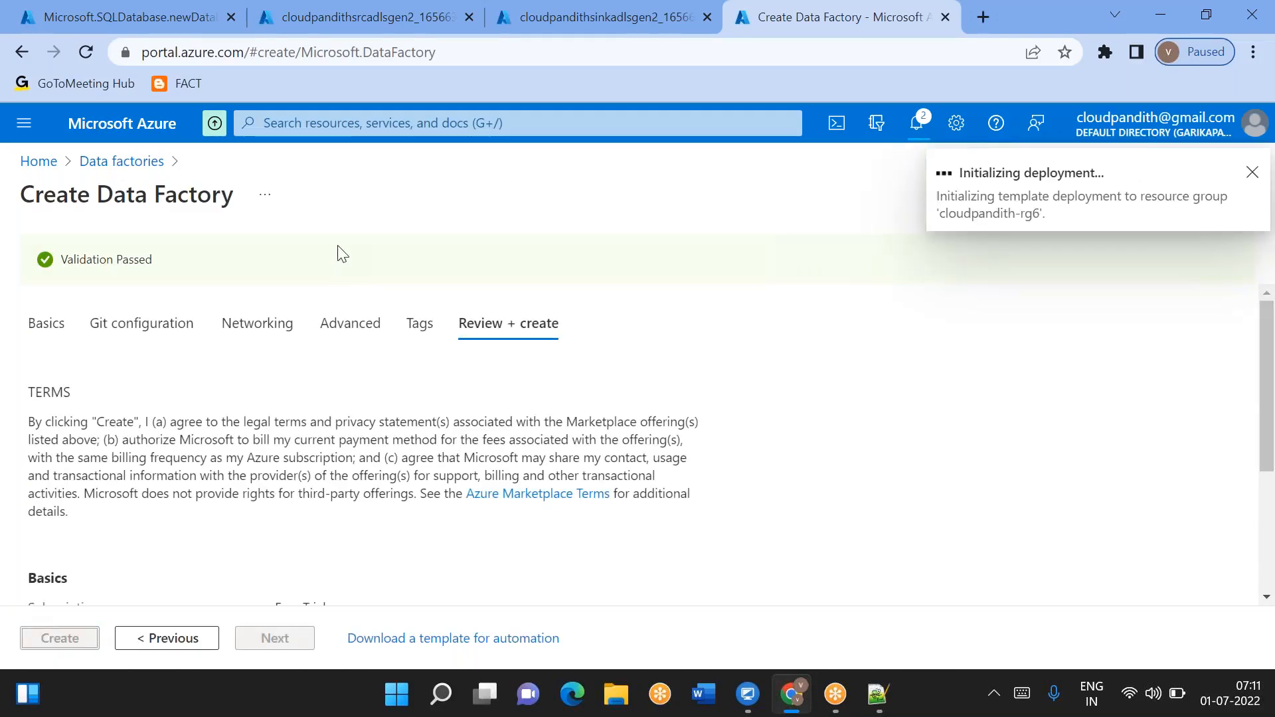
# - Check the deployment progress of the SQL database, sink storage account and data factory tabs
pyautogui.click(141, 10)
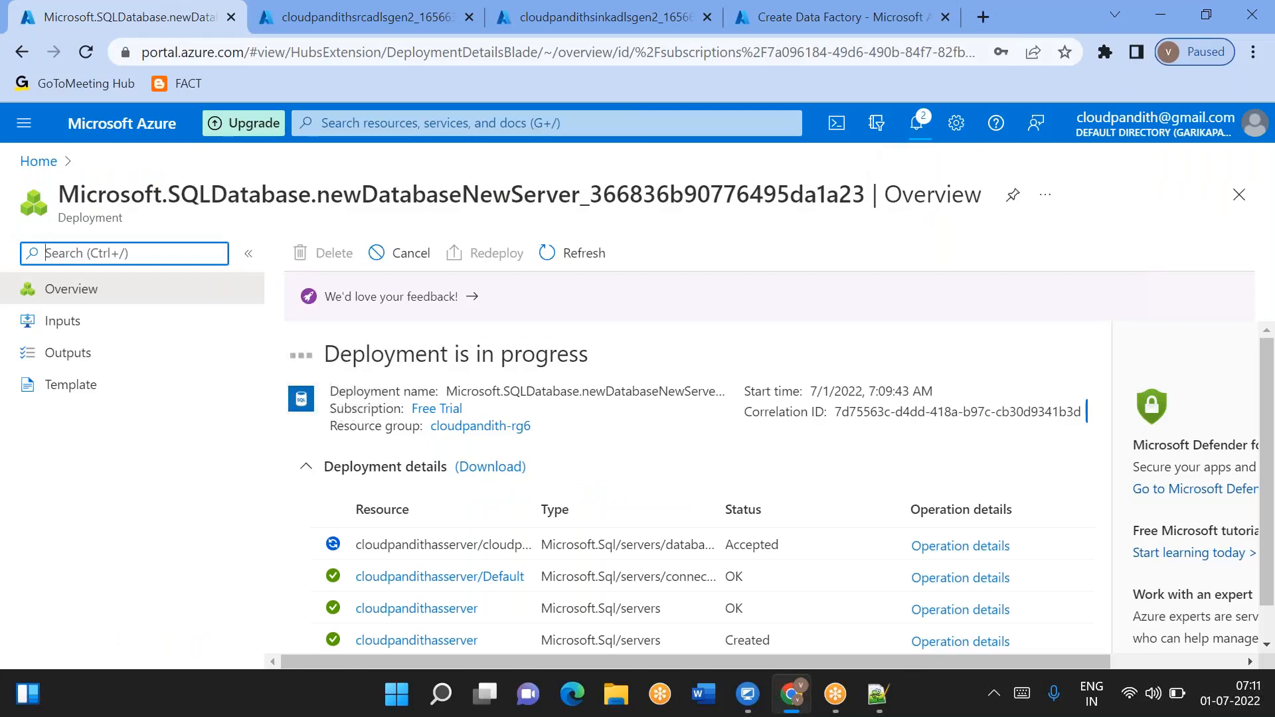
pyautogui.click(332, 14)
pyautogui.click(540, 30)
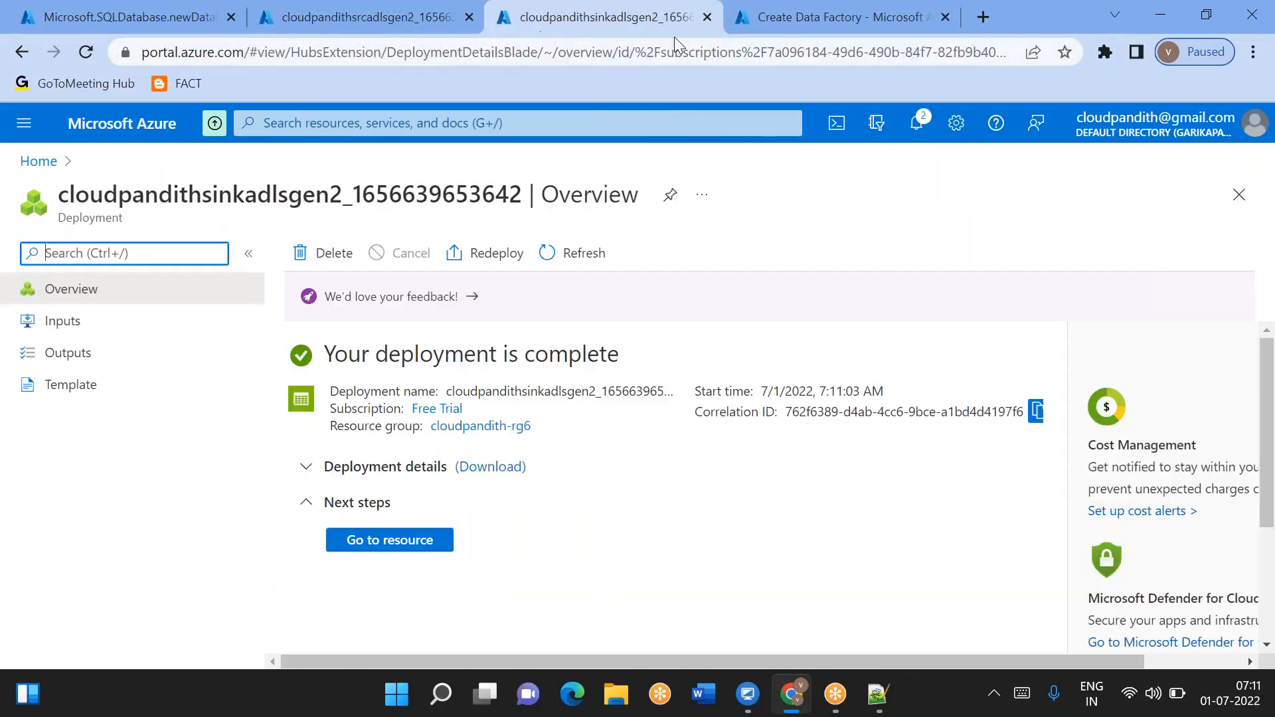
pyautogui.click(788, 30)
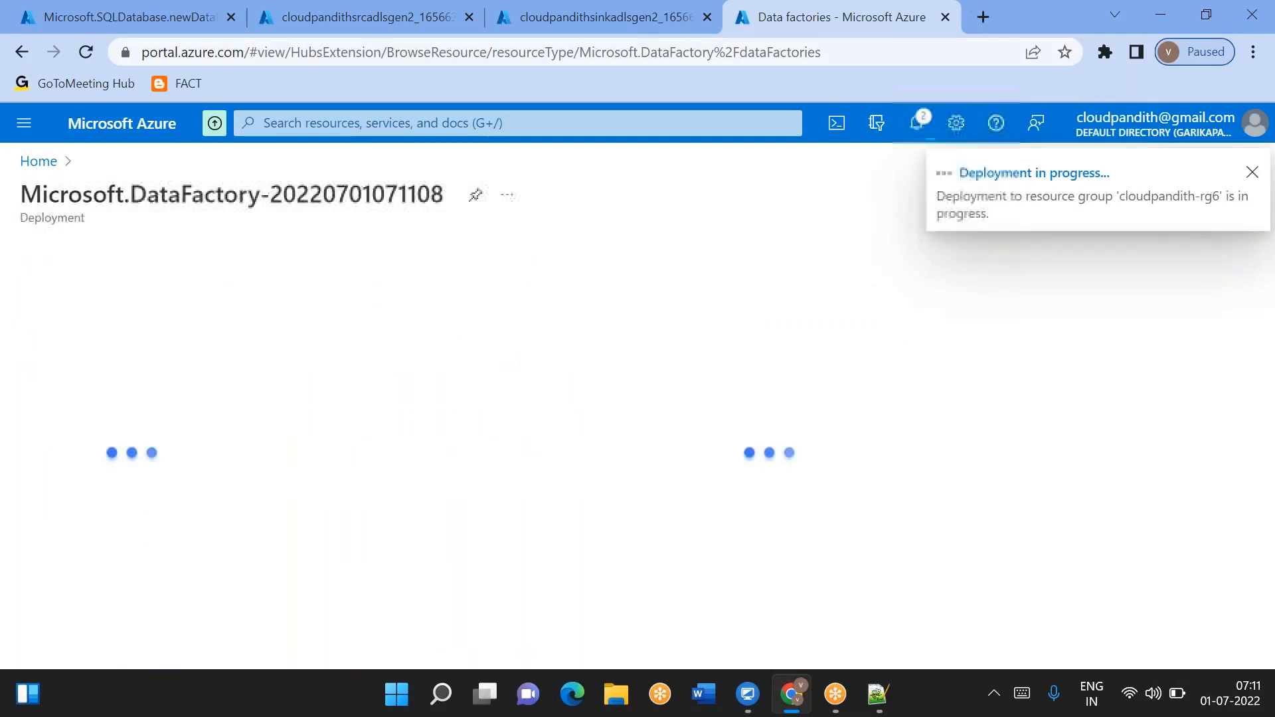
pyautogui.click(333, 21)
# - Open the source storage account and create a container named global
pyautogui.click(375, 542)
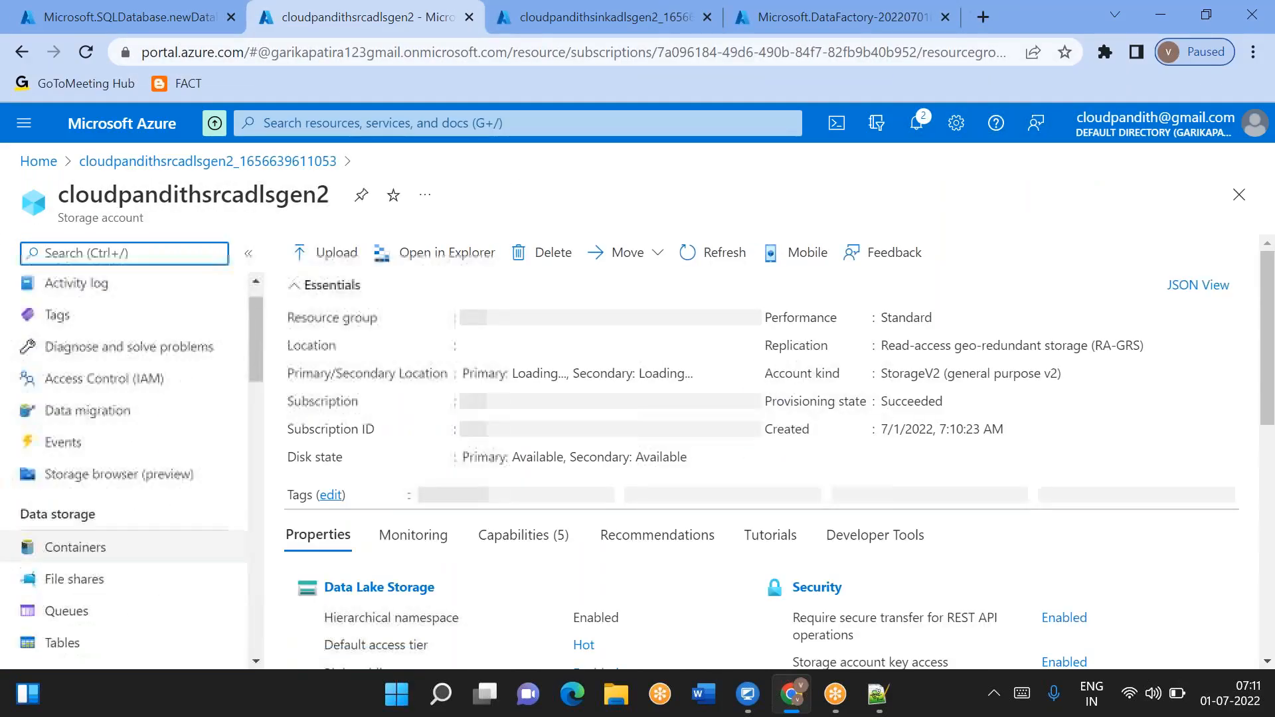
pyautogui.click(92, 557)
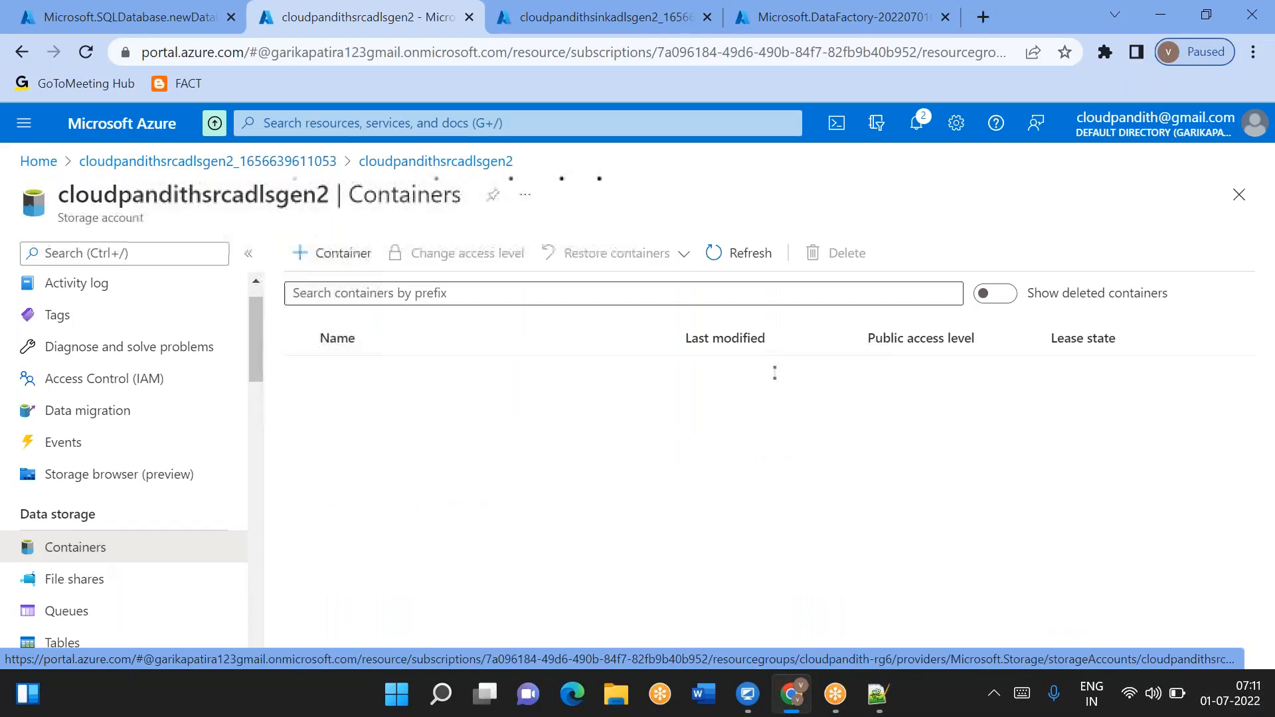
pyautogui.click(341, 264)
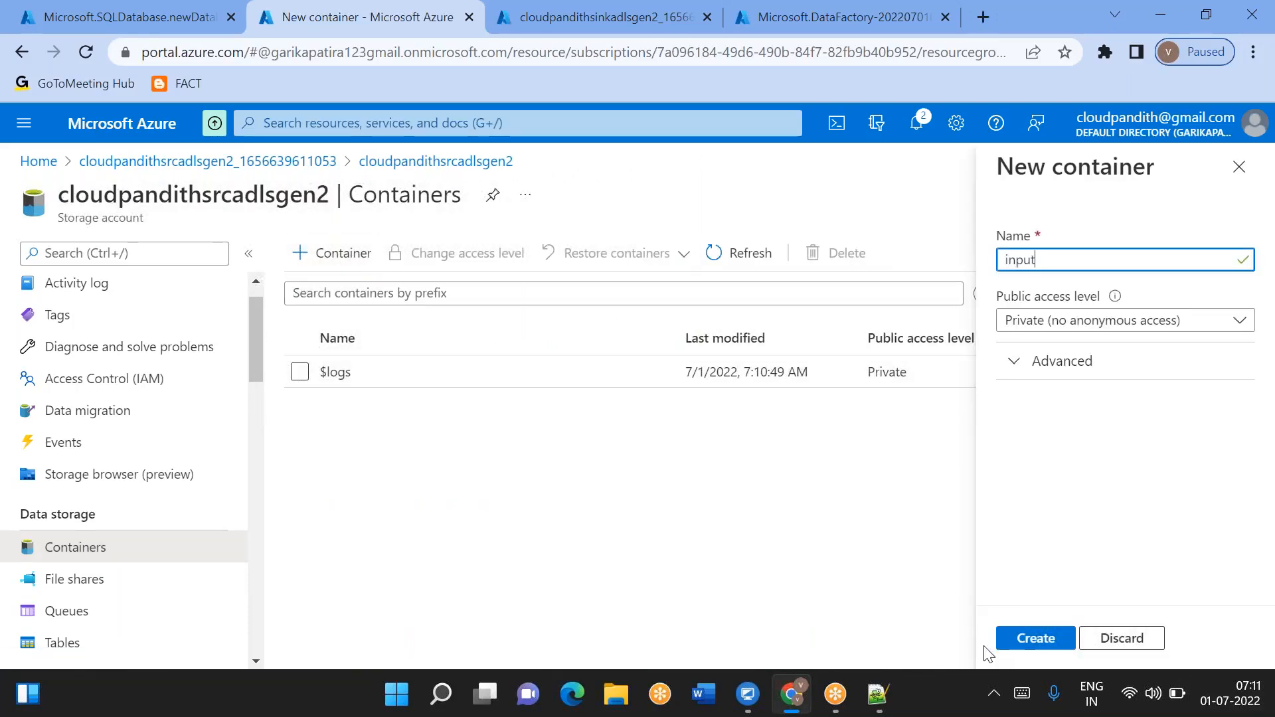
pyautogui.hotkey('ctrl', 'a')
pyautogui.press('BackSpace')
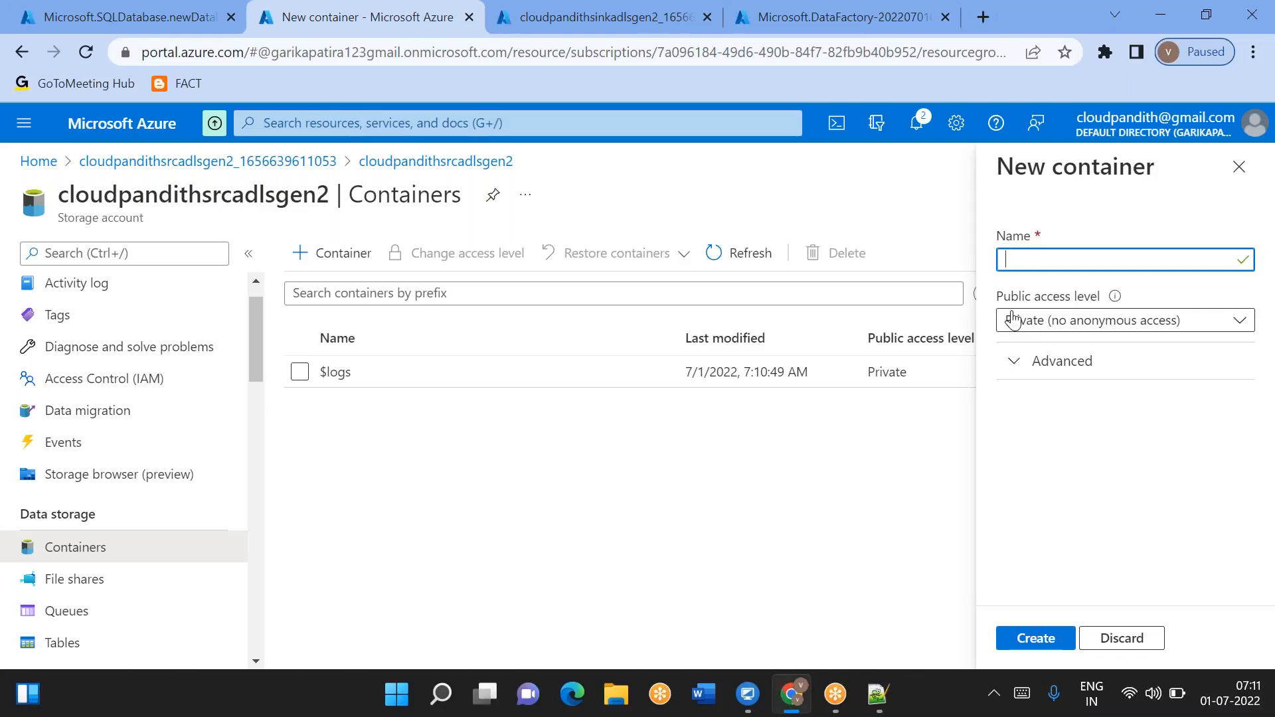
pyautogui.click(1014, 638)
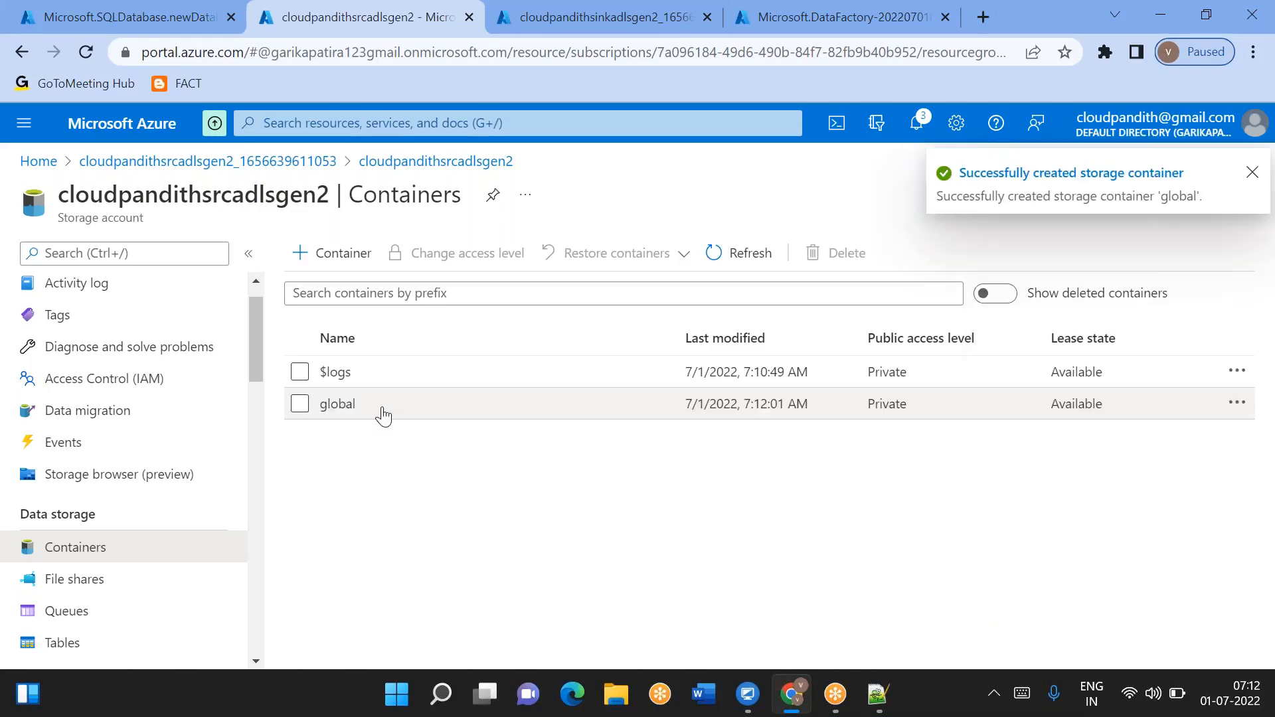
# - Open the global container, then start a directory named landing and discard it
pyautogui.click(373, 415)
pyautogui.click(326, 253)
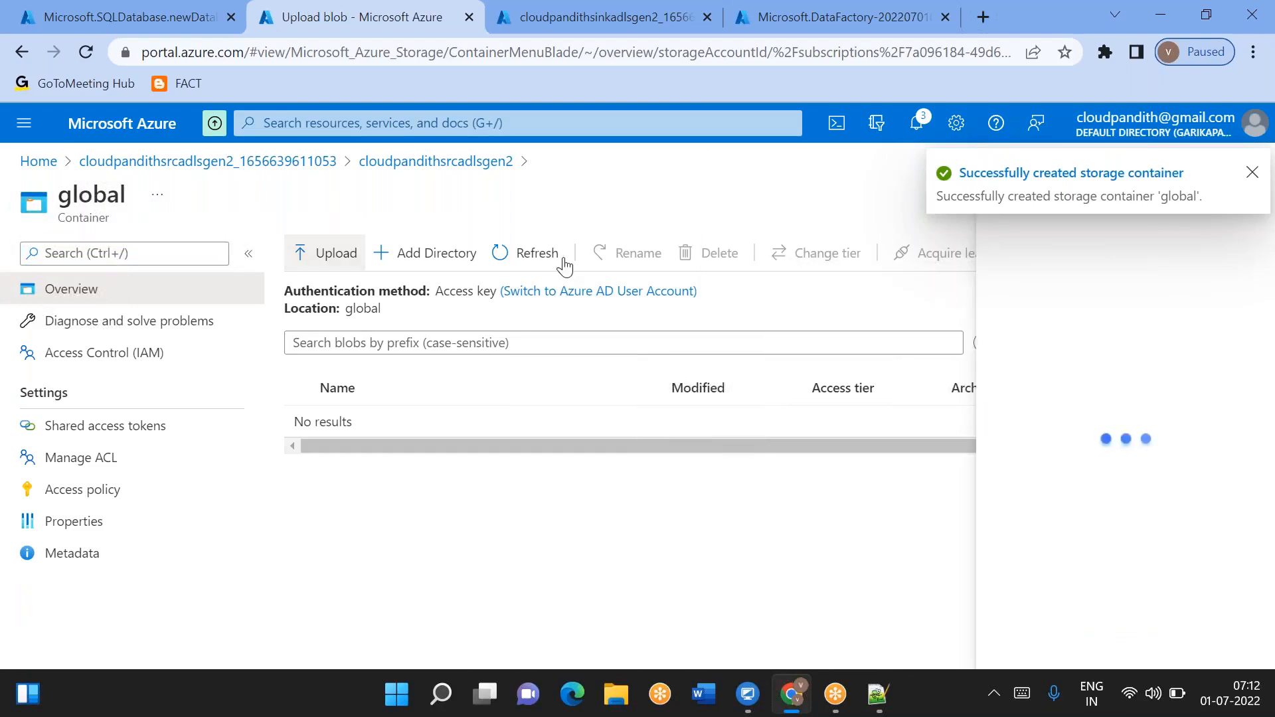
pyautogui.click(1253, 172)
pyautogui.click(1252, 176)
pyautogui.click(432, 253)
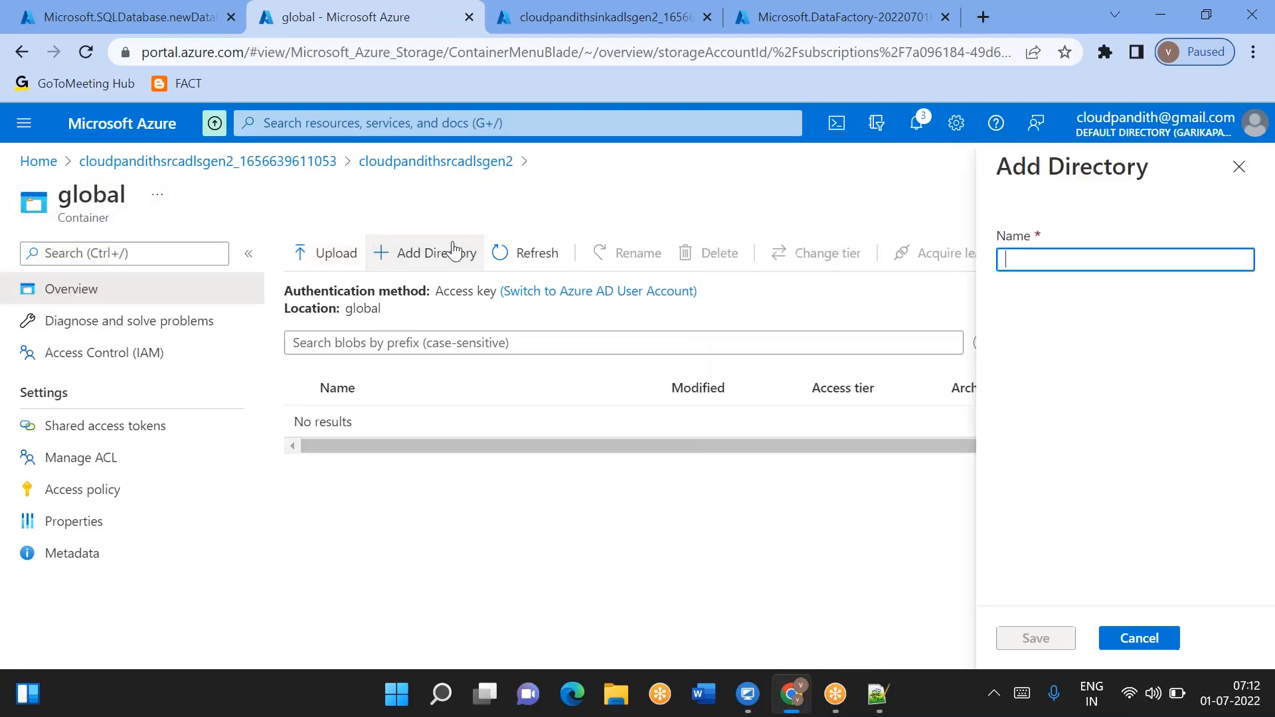
pyautogui.write('landing')
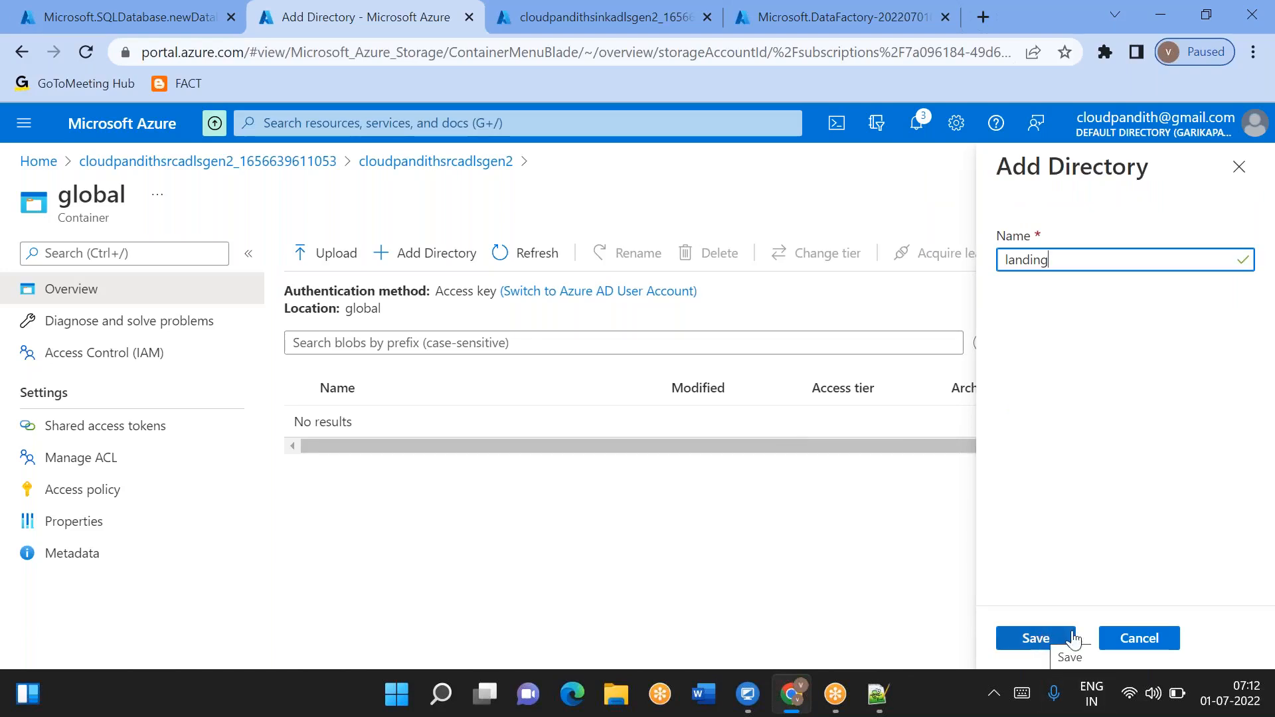
pyautogui.click(1138, 639)
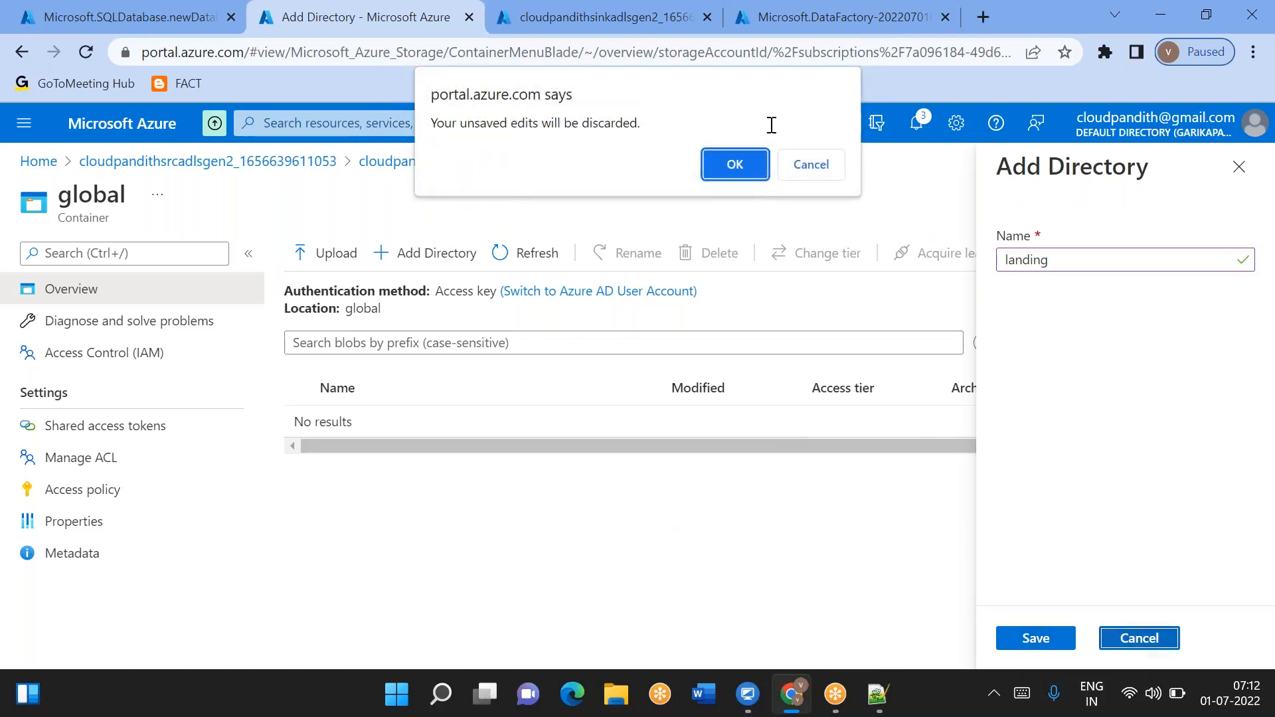
pyautogui.click(735, 164)
# - Add directories named cust, emp and orders in the global container
pyautogui.write('cuas')
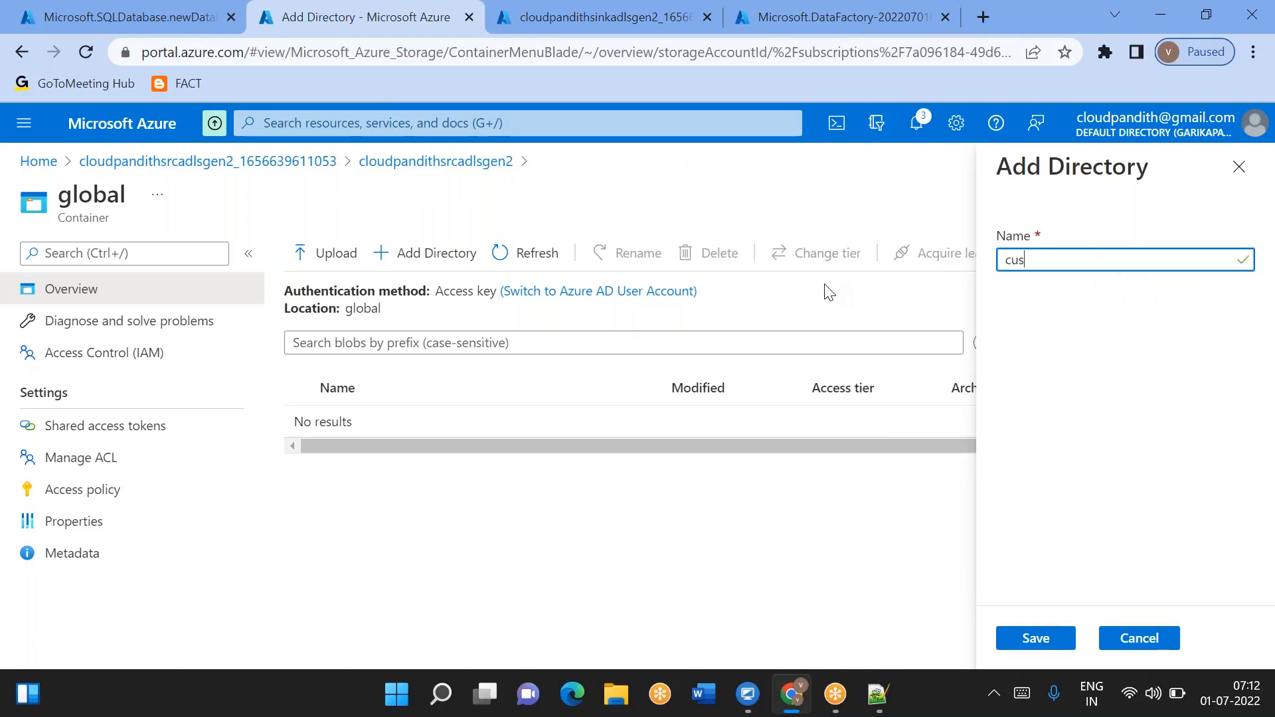
pyautogui.click(1036, 638)
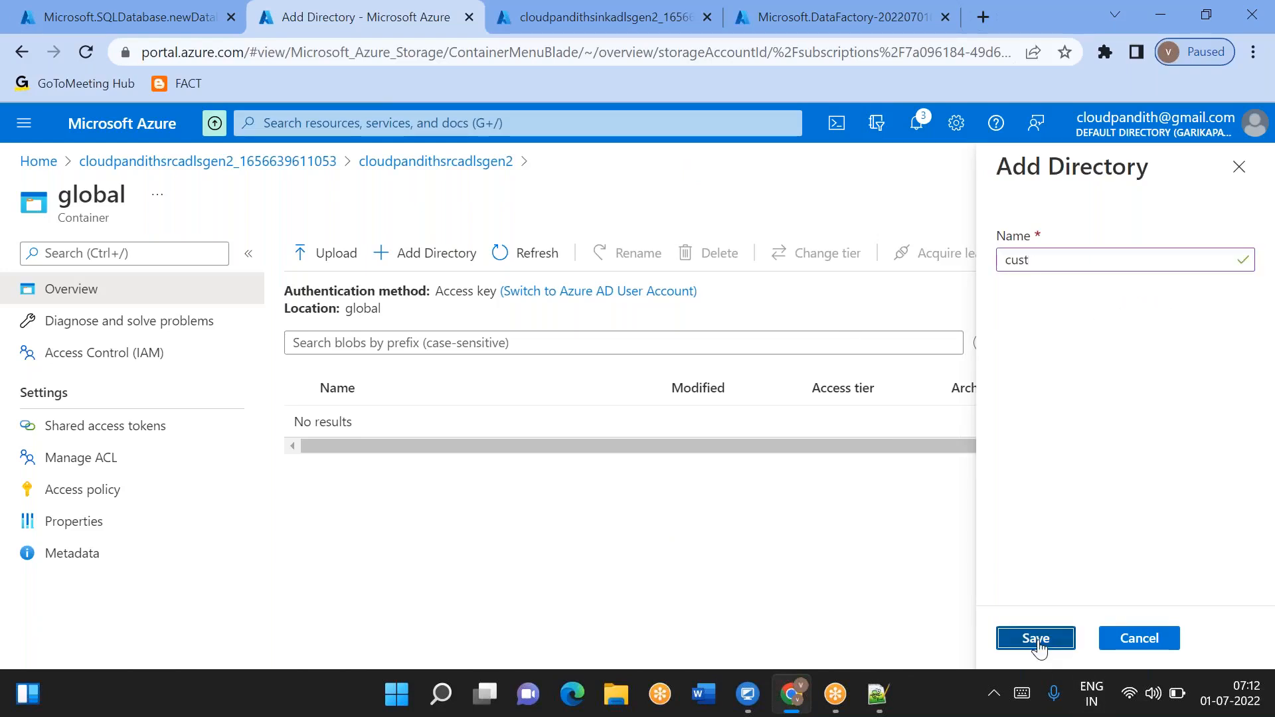
pyautogui.click(425, 255)
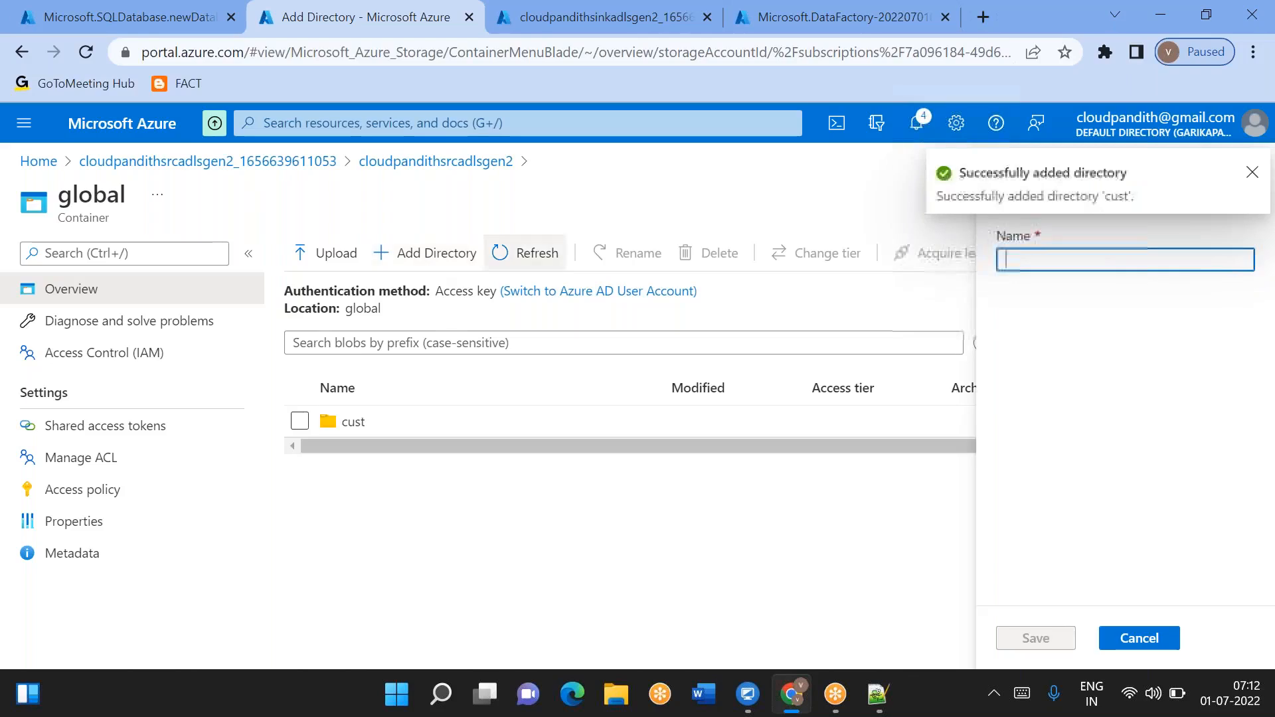
pyautogui.write('emp')
pyautogui.click(1036, 639)
pyautogui.click(427, 258)
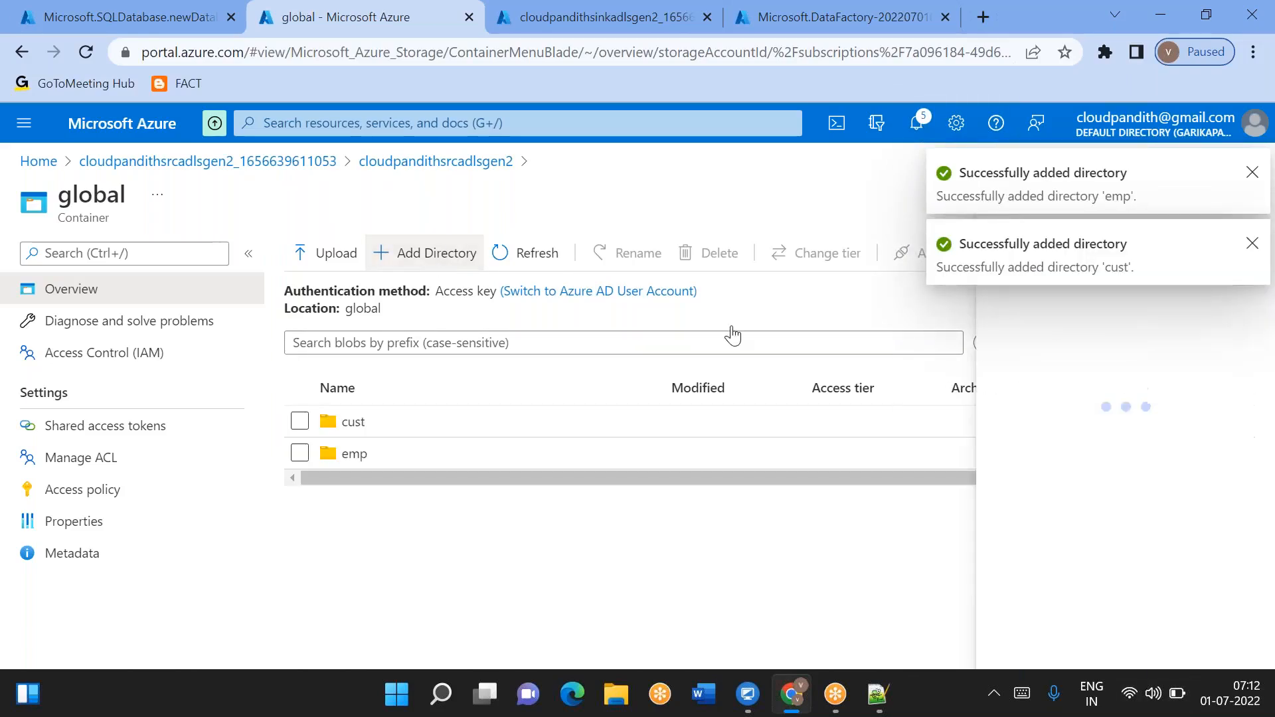
pyautogui.write('orders')
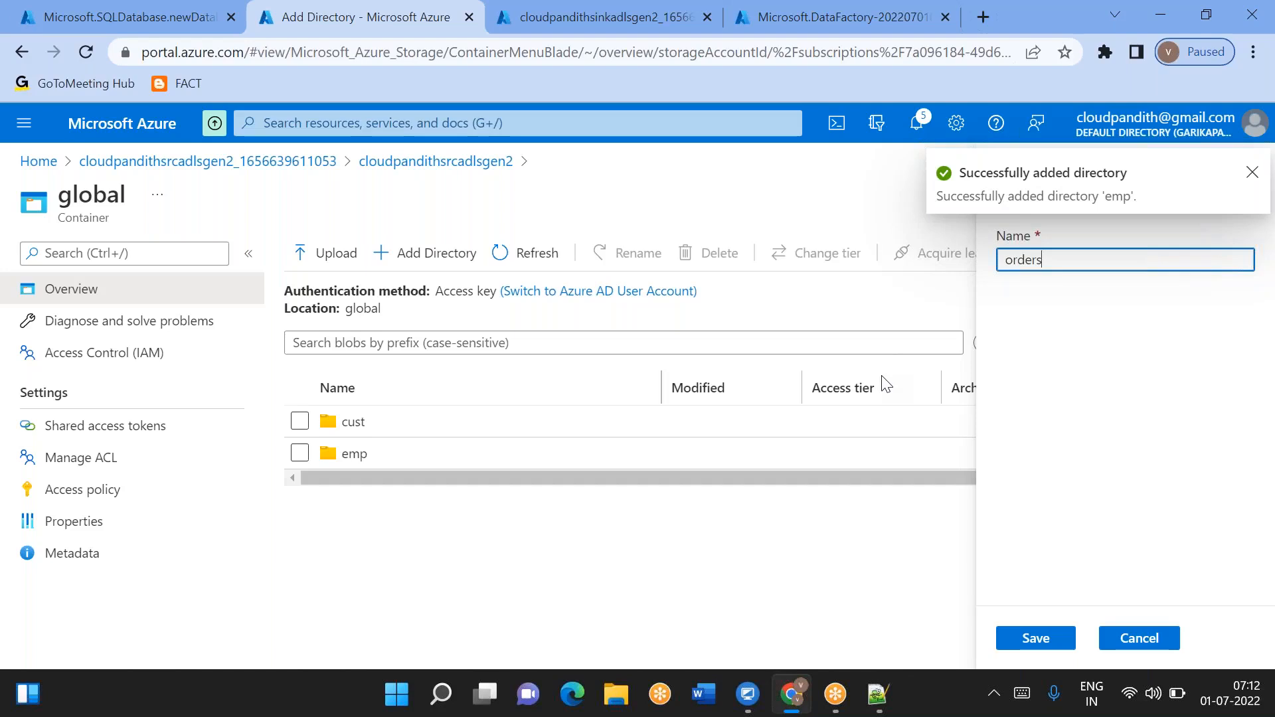
pyautogui.click(1041, 642)
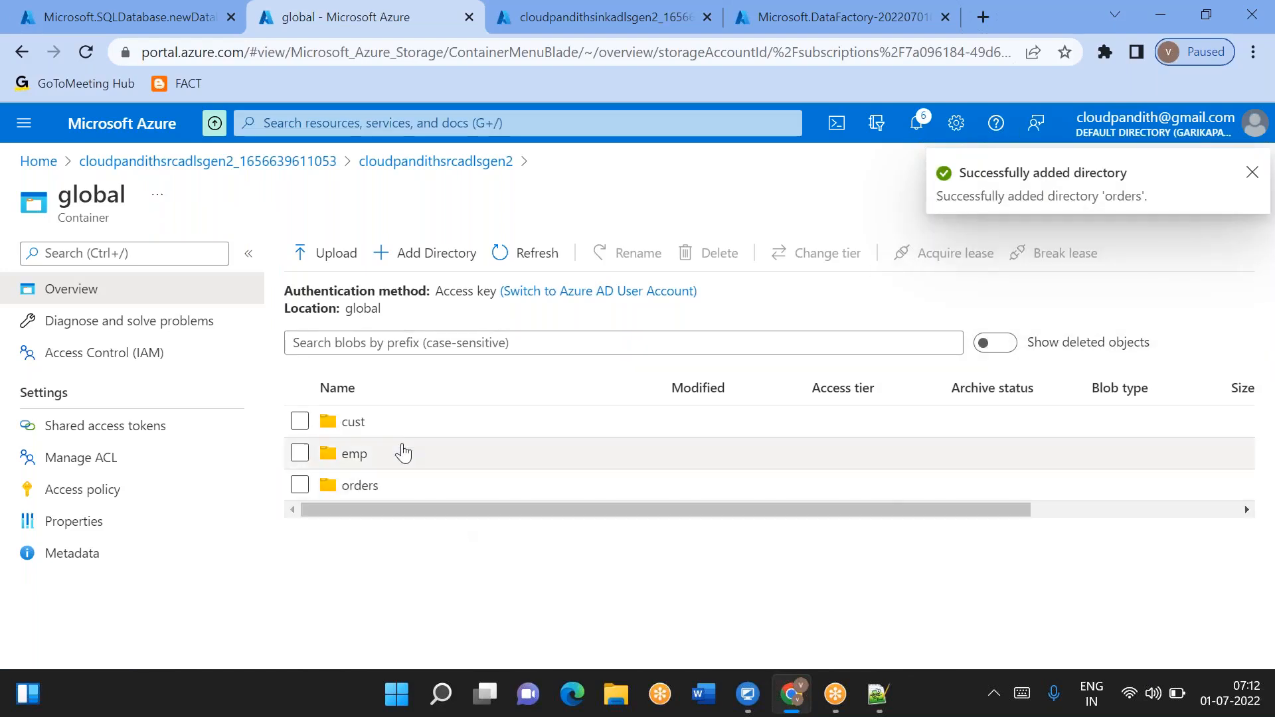
# - Upload the file cust1 from the local set-comma folder into the cust directory
pyautogui.click(369, 429)
pyautogui.click(332, 253)
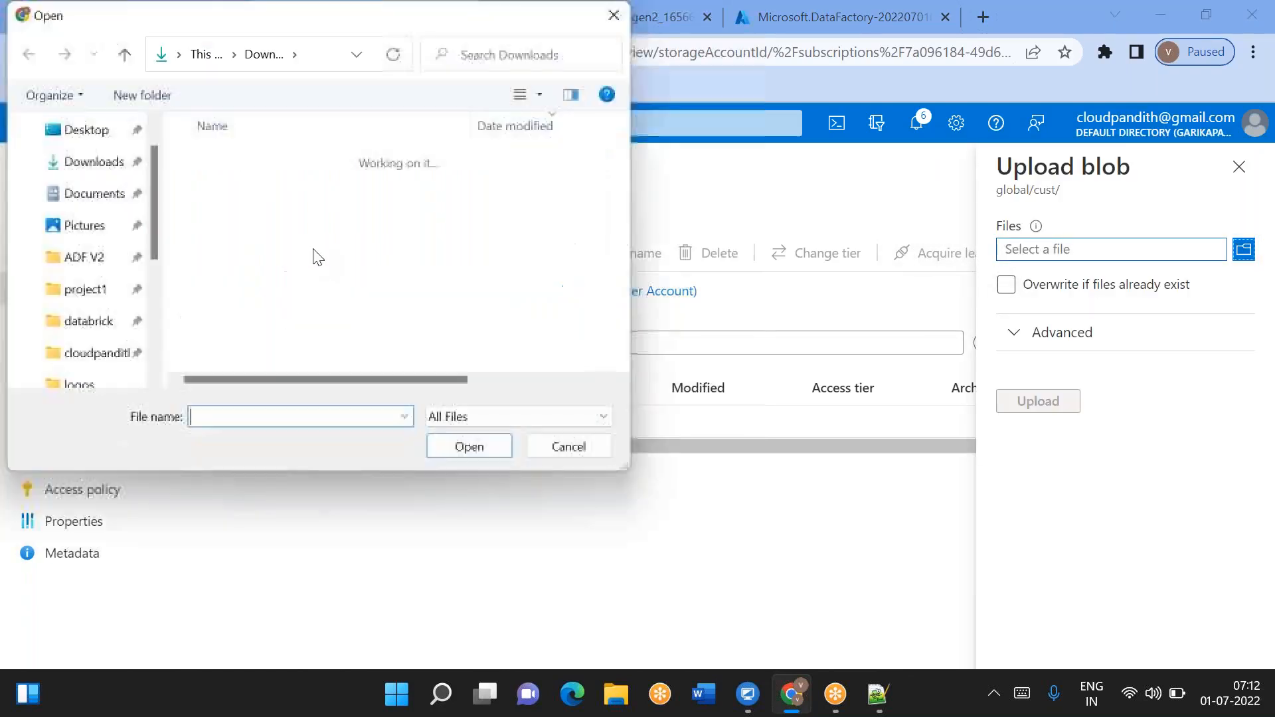
pyautogui.click(80, 354)
pyautogui.doubleClick(251, 266)
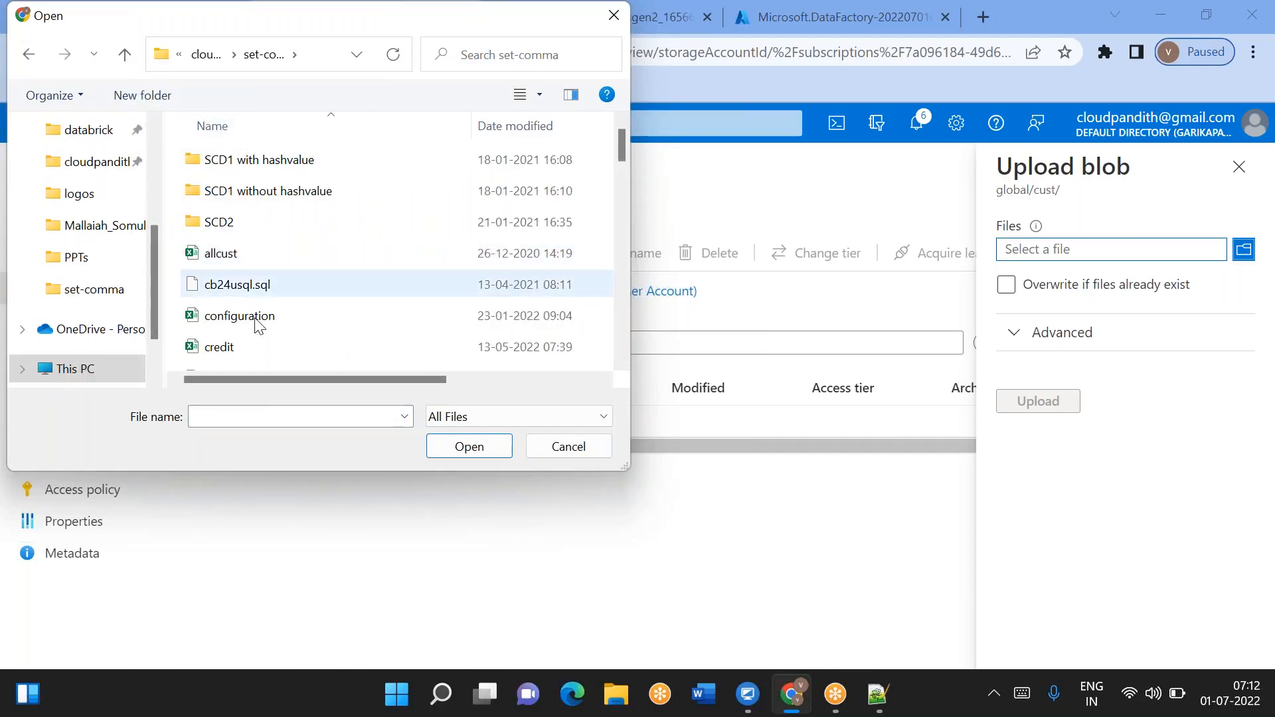
pyautogui.scroll(-2, 256, 350)
pyautogui.scroll(-2, 255, 348)
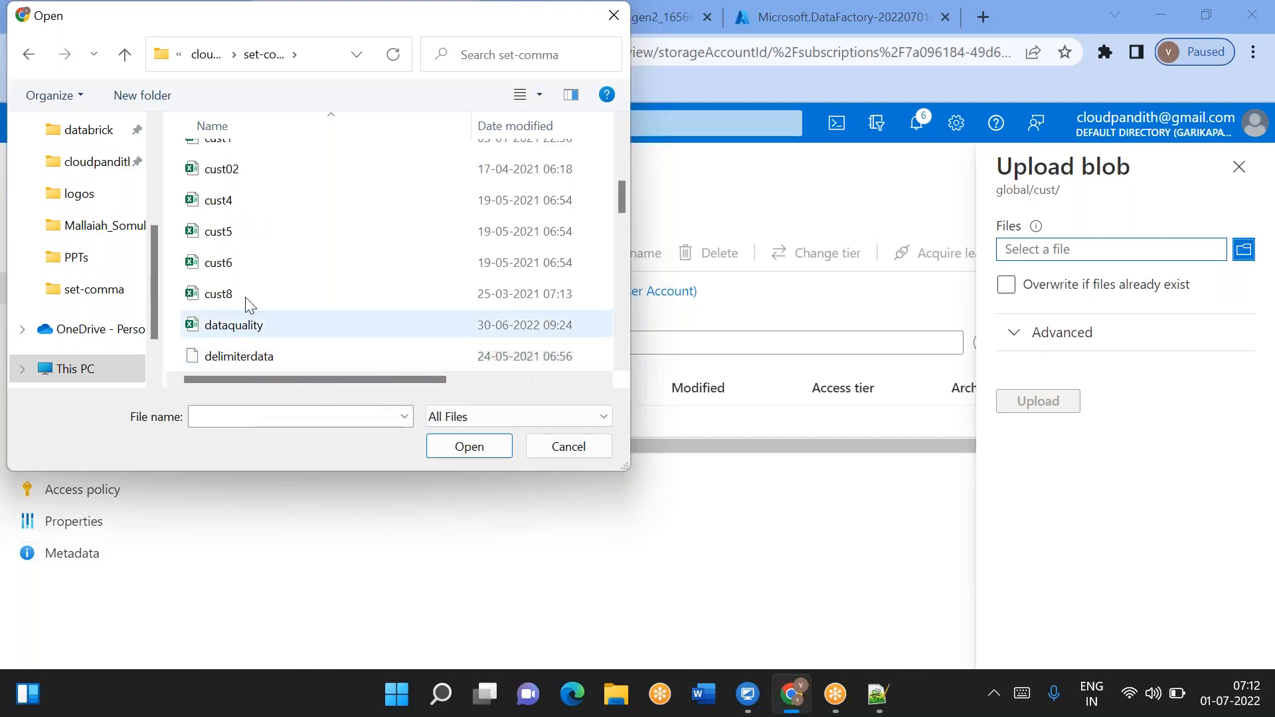
pyautogui.click(228, 144)
pyautogui.click(470, 447)
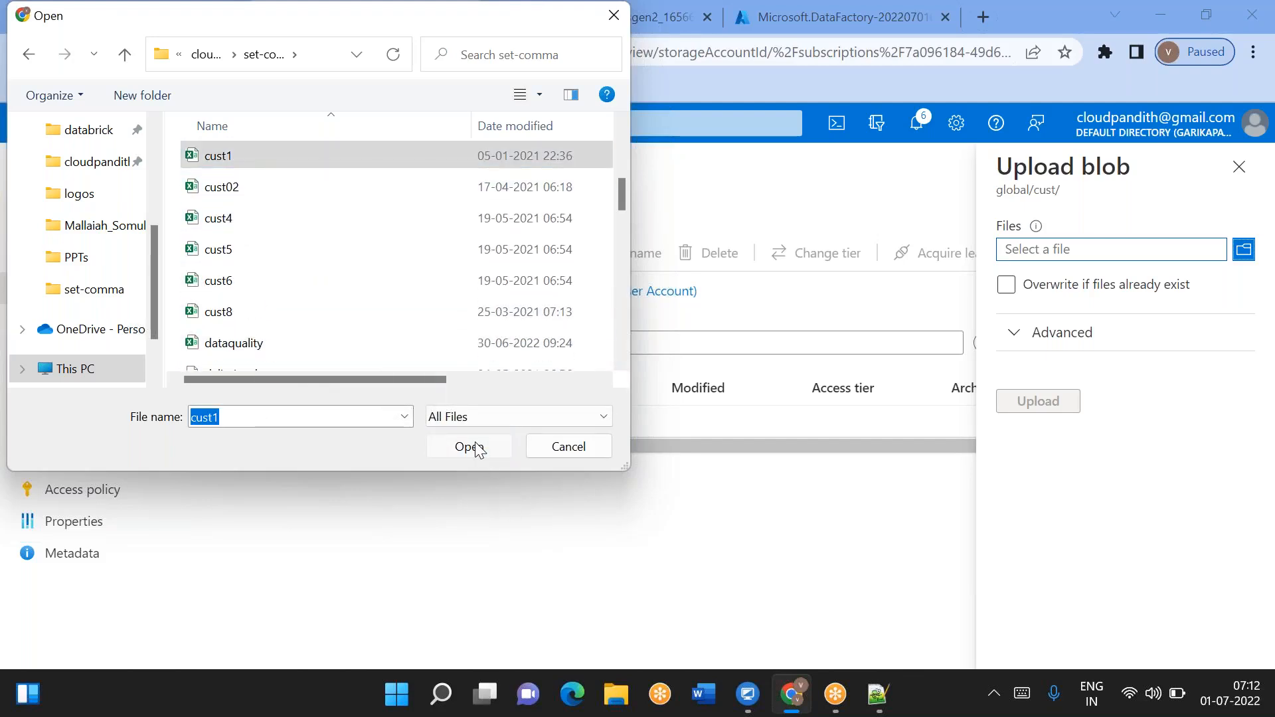
pyautogui.click(1039, 401)
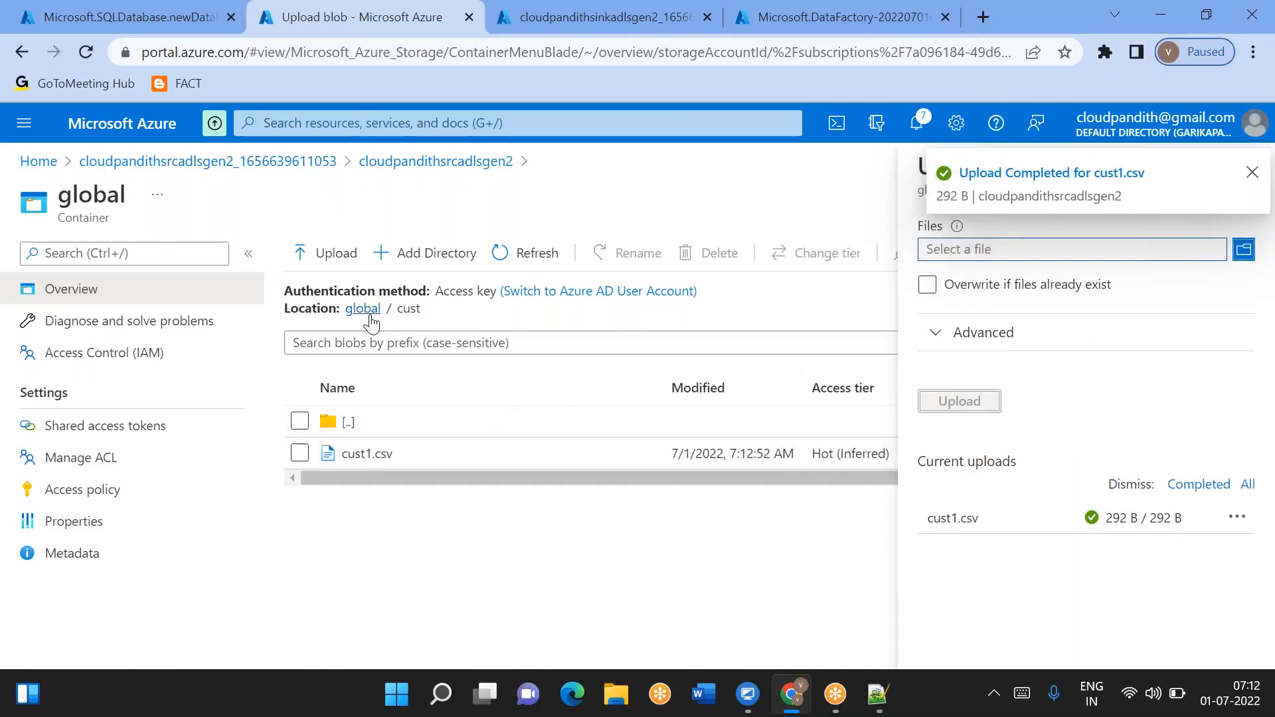
# - Upload the file employee1 from the local set-comma folder into the emp directory of the global container
pyautogui.click(350, 309)
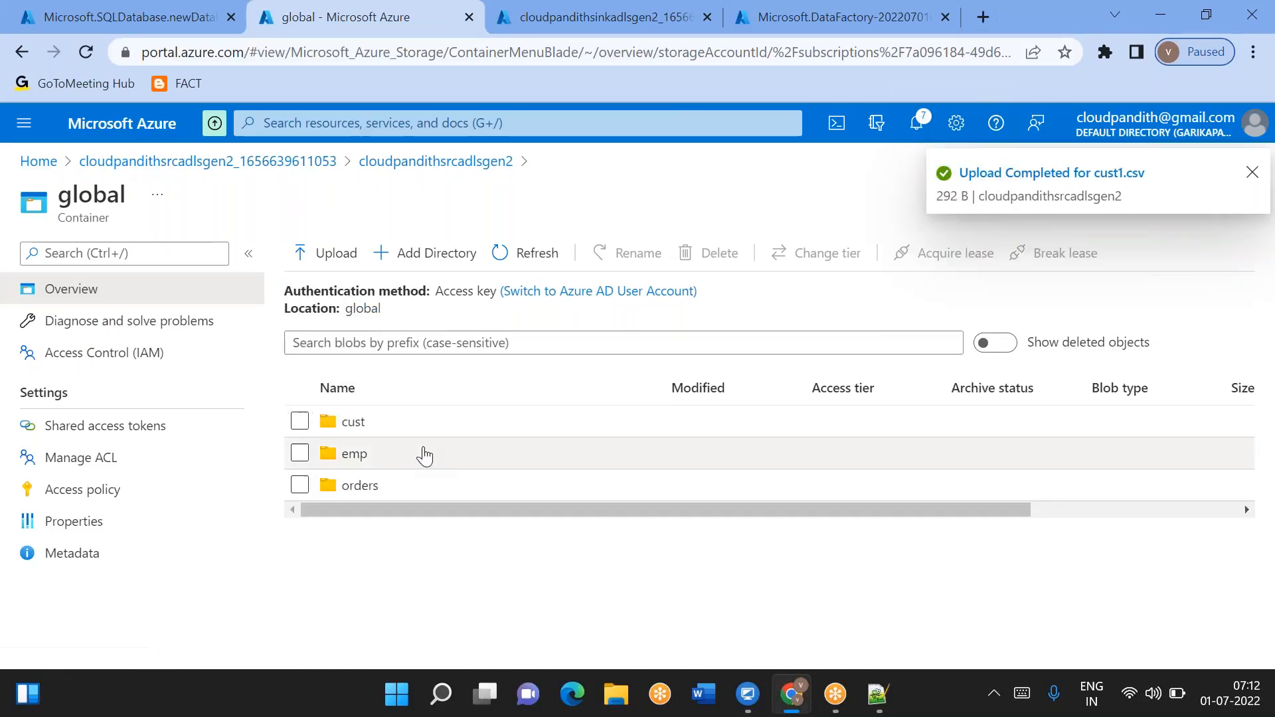
pyautogui.click(398, 454)
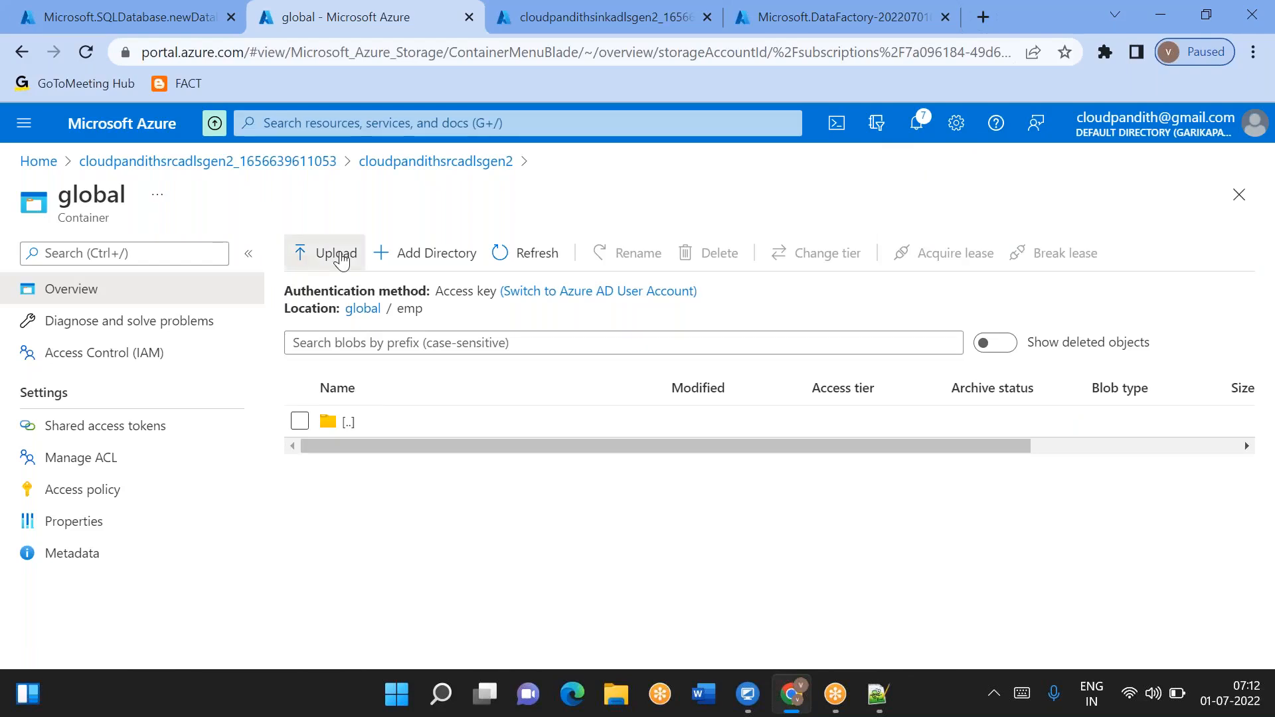
pyautogui.click(311, 252)
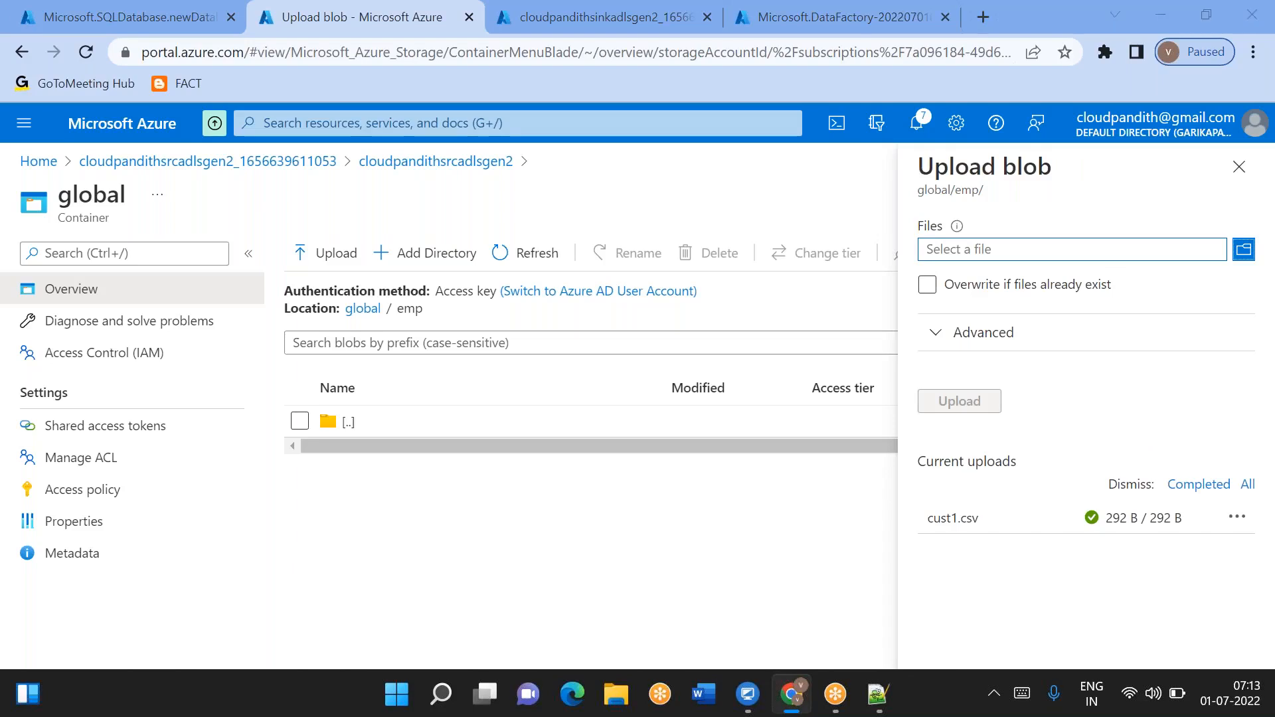
pyautogui.click(1116, 249)
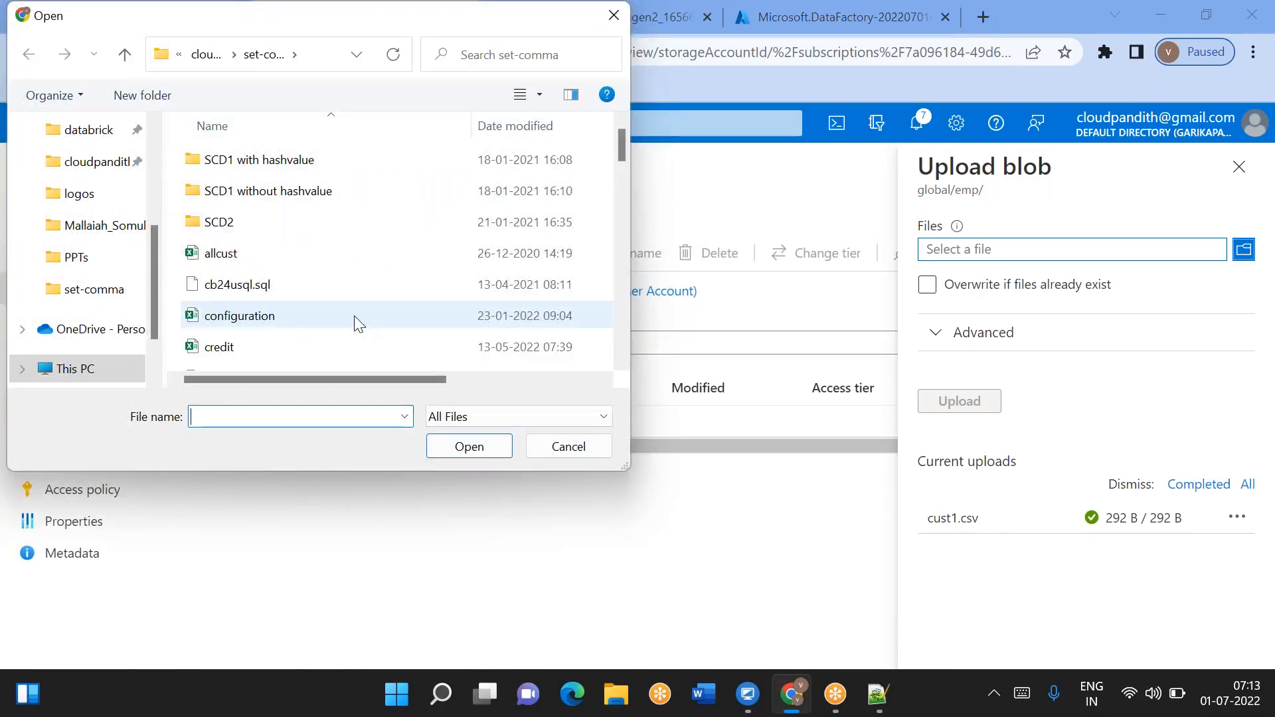
pyautogui.scroll(-5, 332, 325)
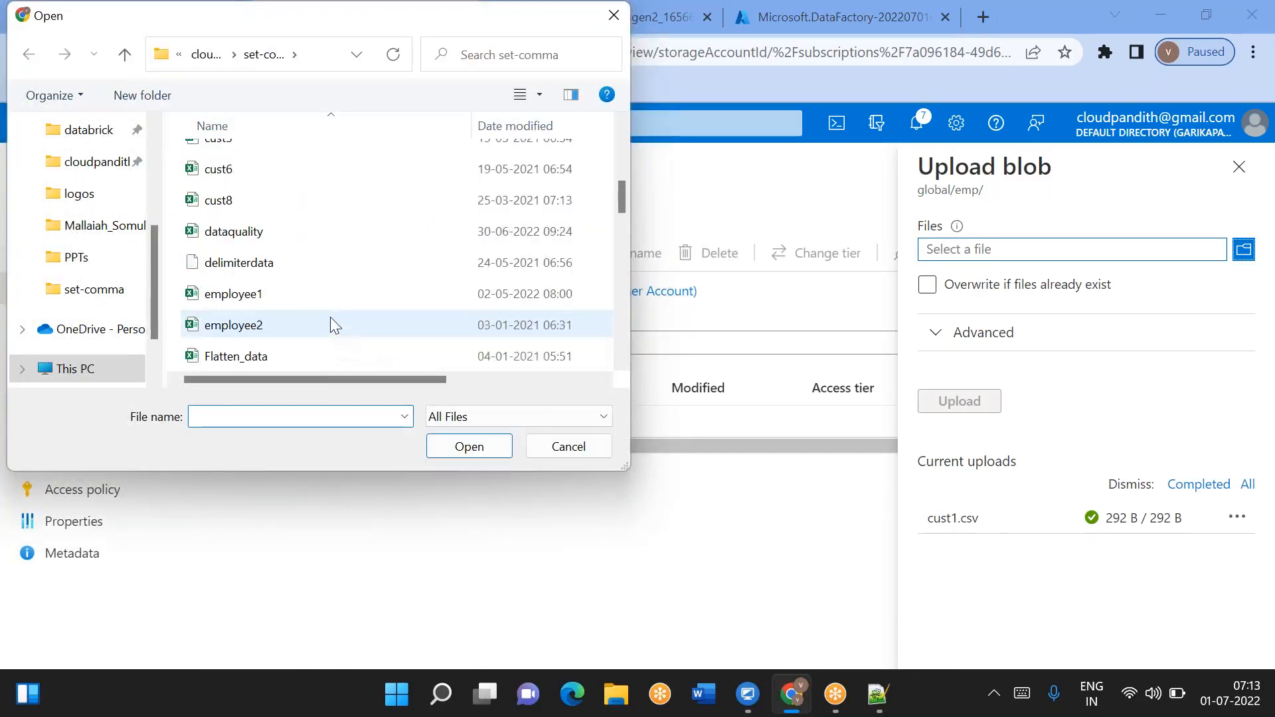
pyautogui.click(284, 300)
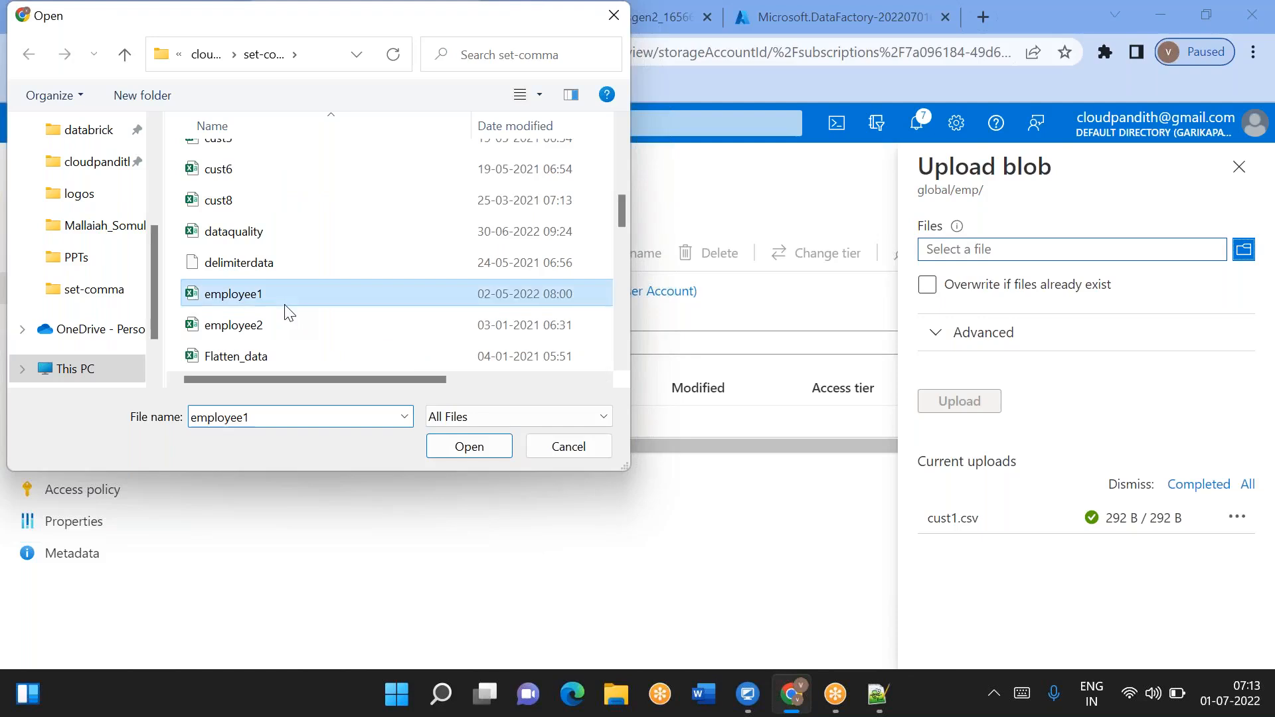
pyautogui.click(476, 446)
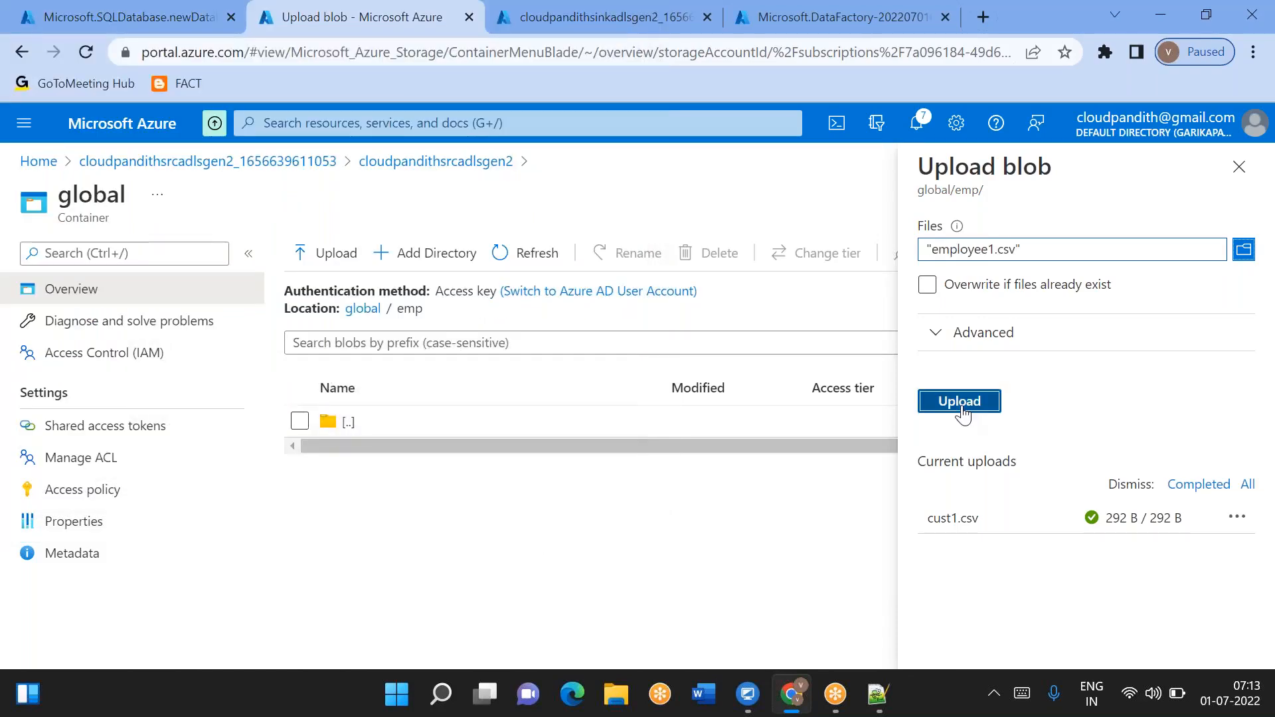
pyautogui.click(960, 401)
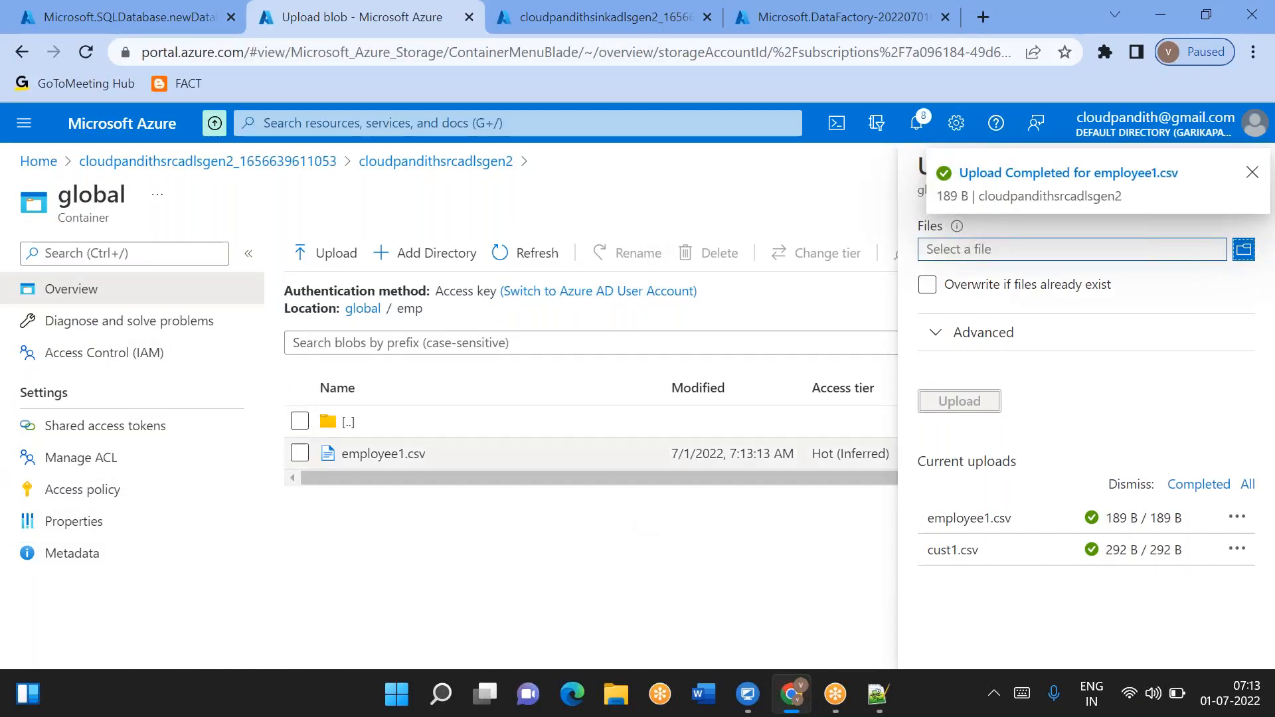
# - Upload the file orders1.csv from the set-comma folder into the orders directory
pyautogui.click(366, 313)
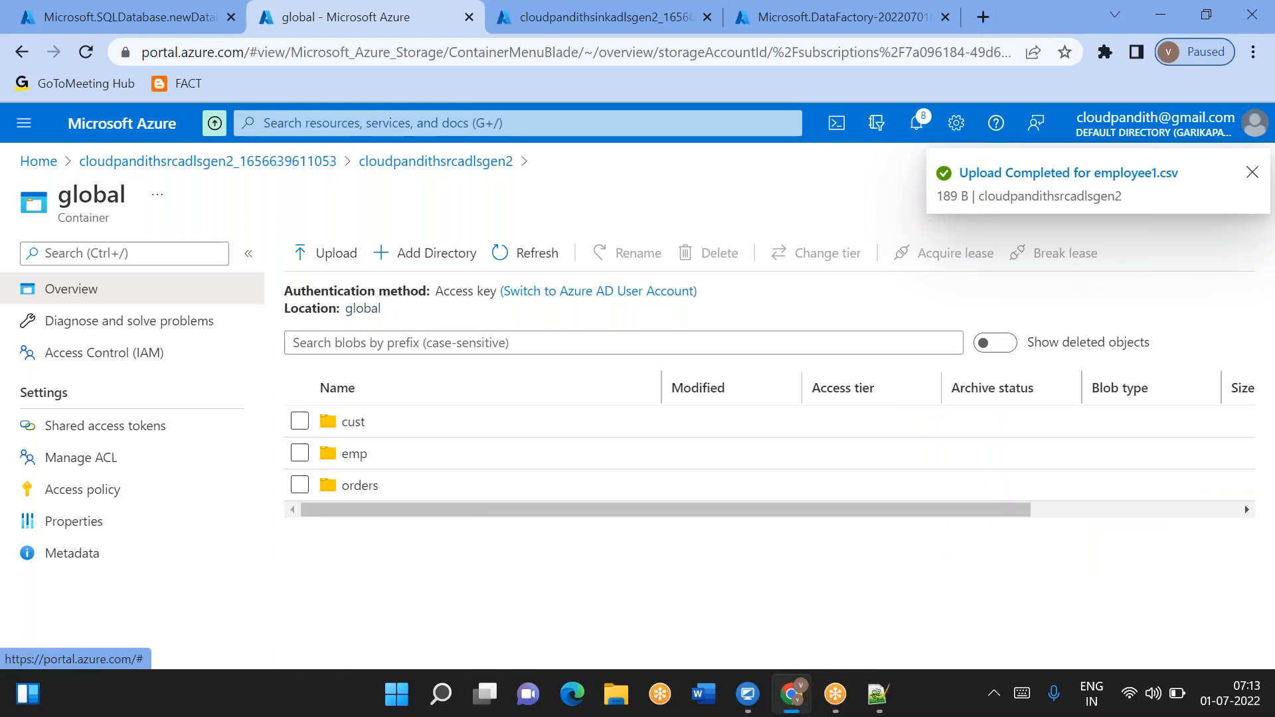
pyautogui.click(399, 488)
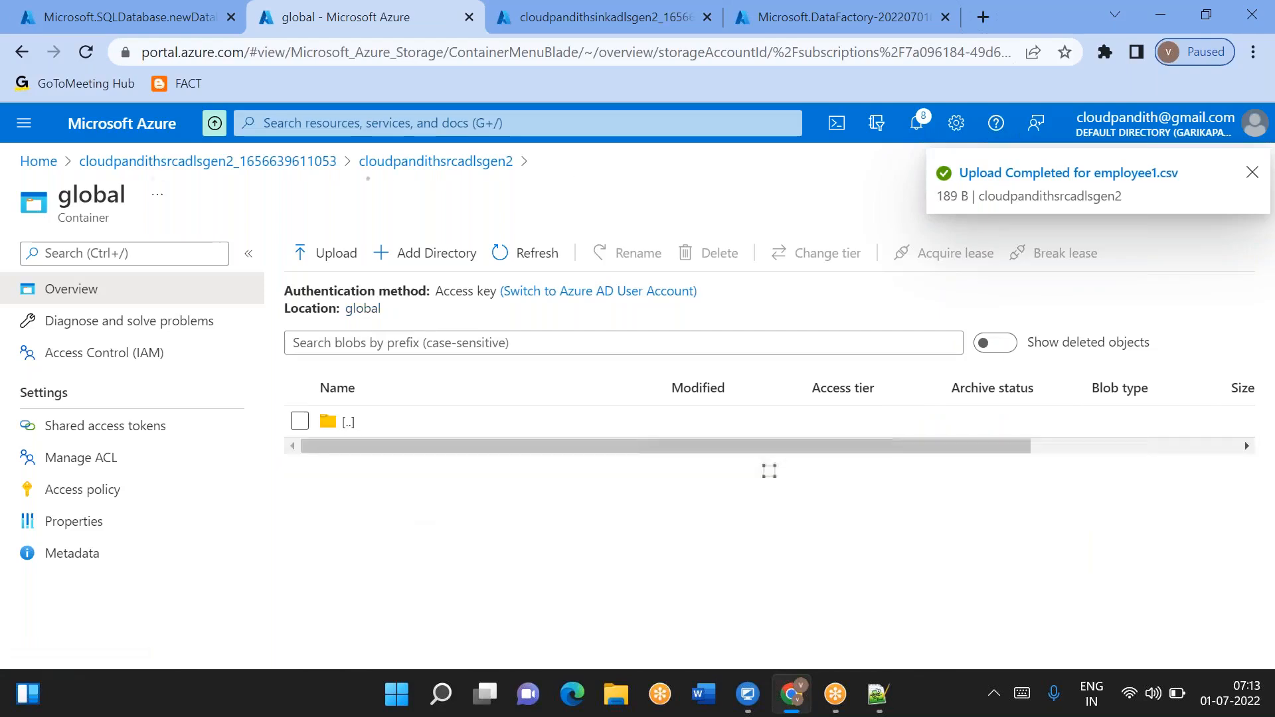
pyautogui.click(359, 264)
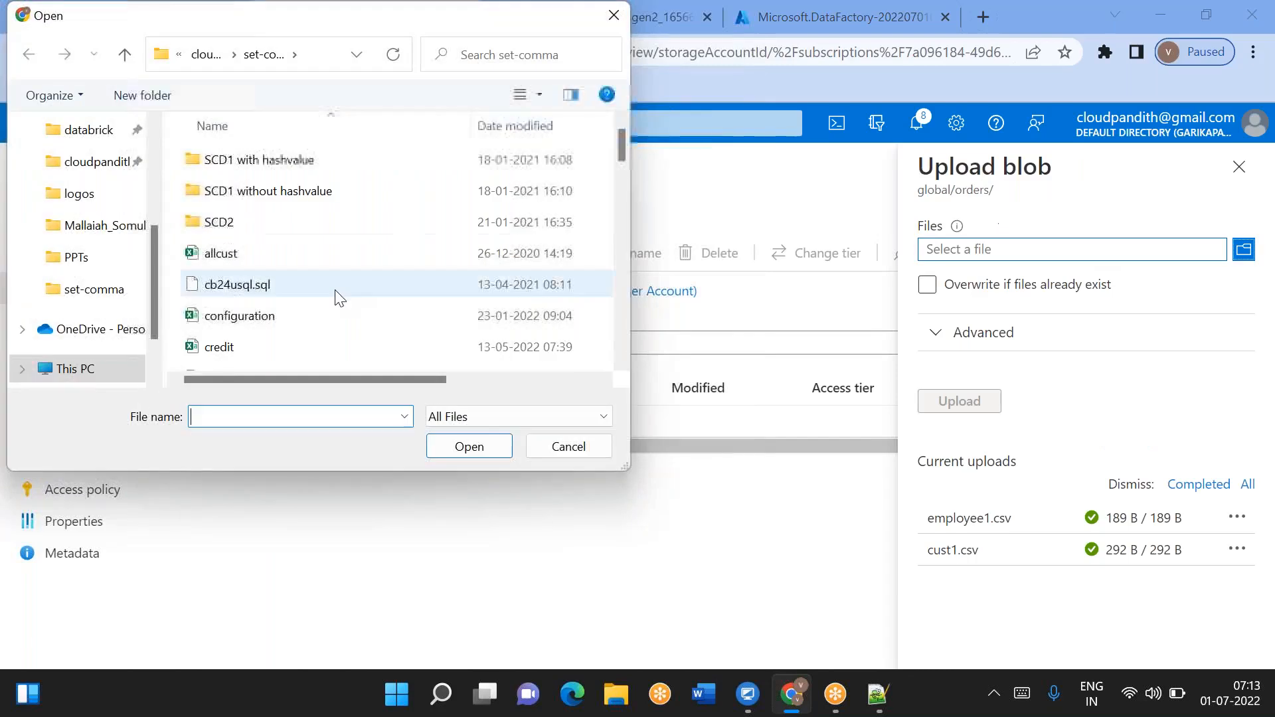
pyautogui.scroll(-5, 325, 264)
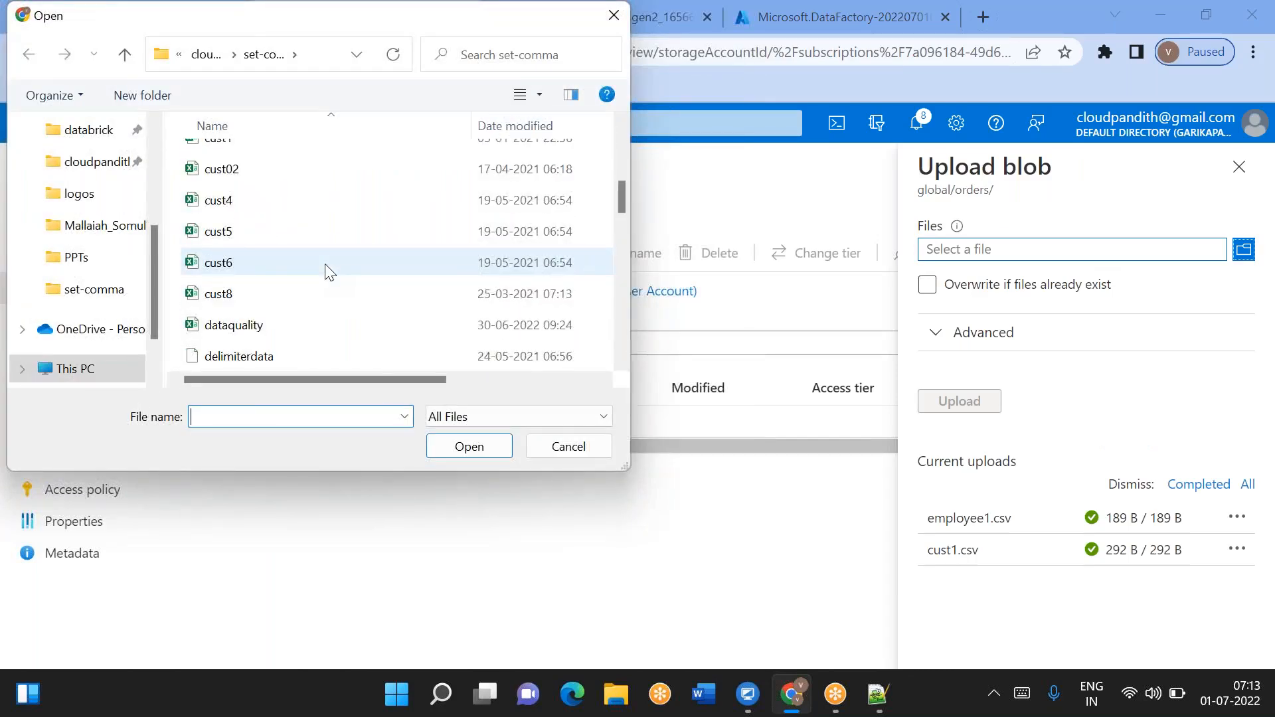
pyautogui.scroll(-2, 324, 264)
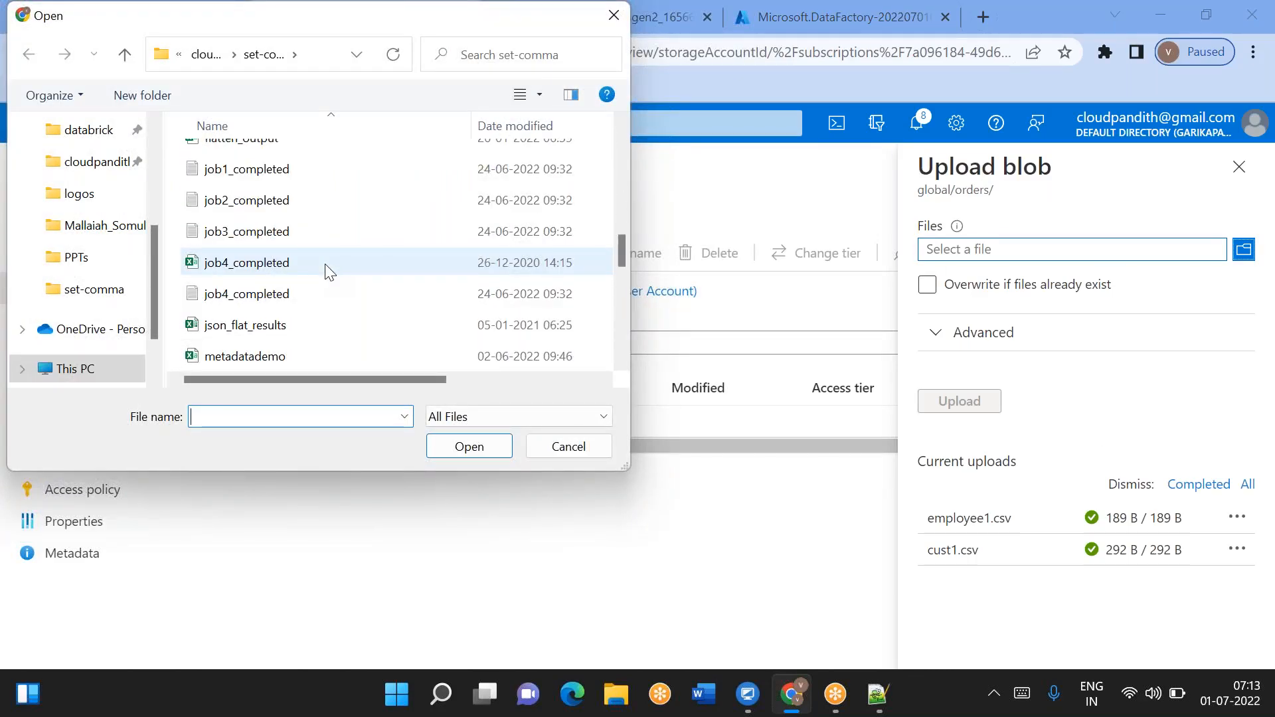
pyautogui.scroll(-2, 328, 270)
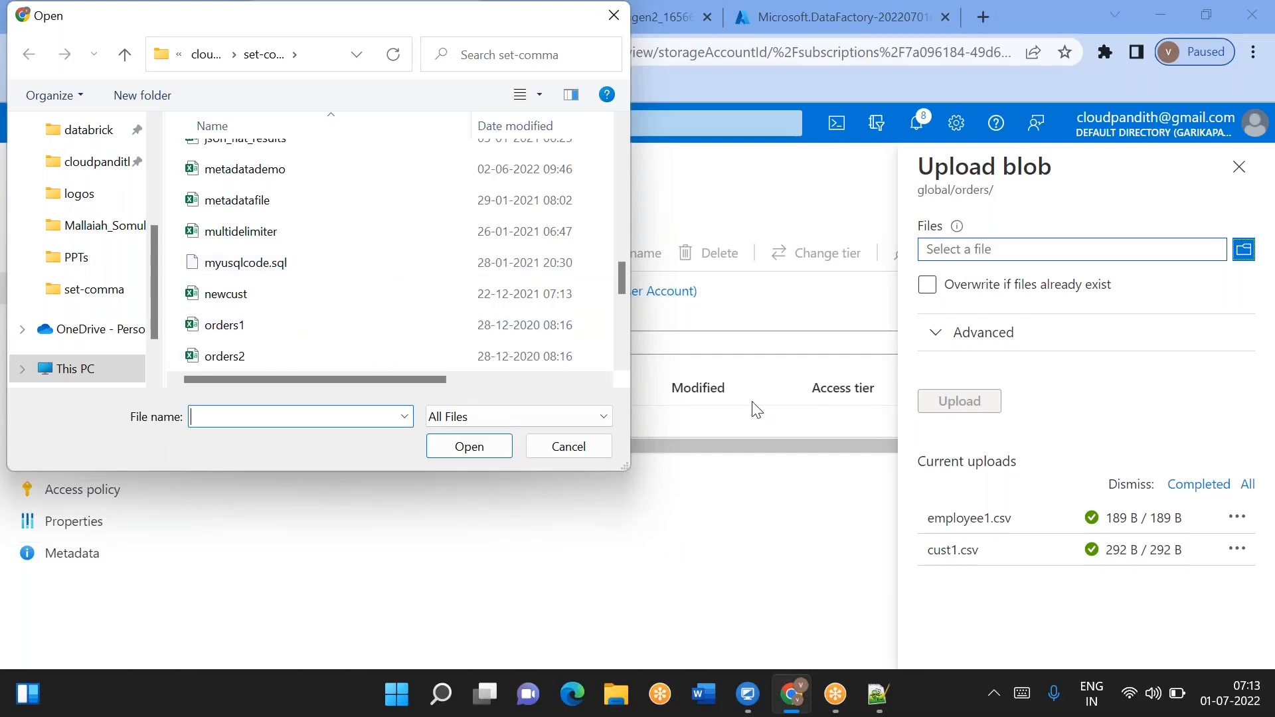
pyautogui.click(569, 445)
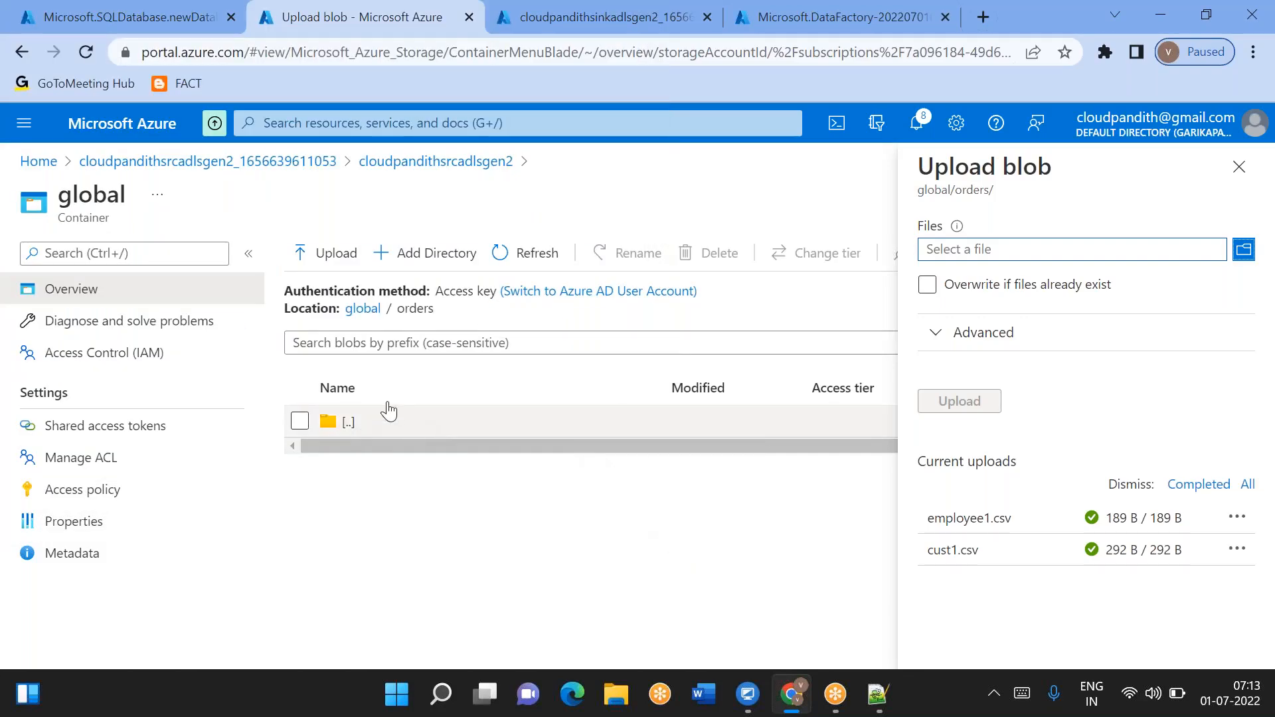
pyautogui.click(1029, 284)
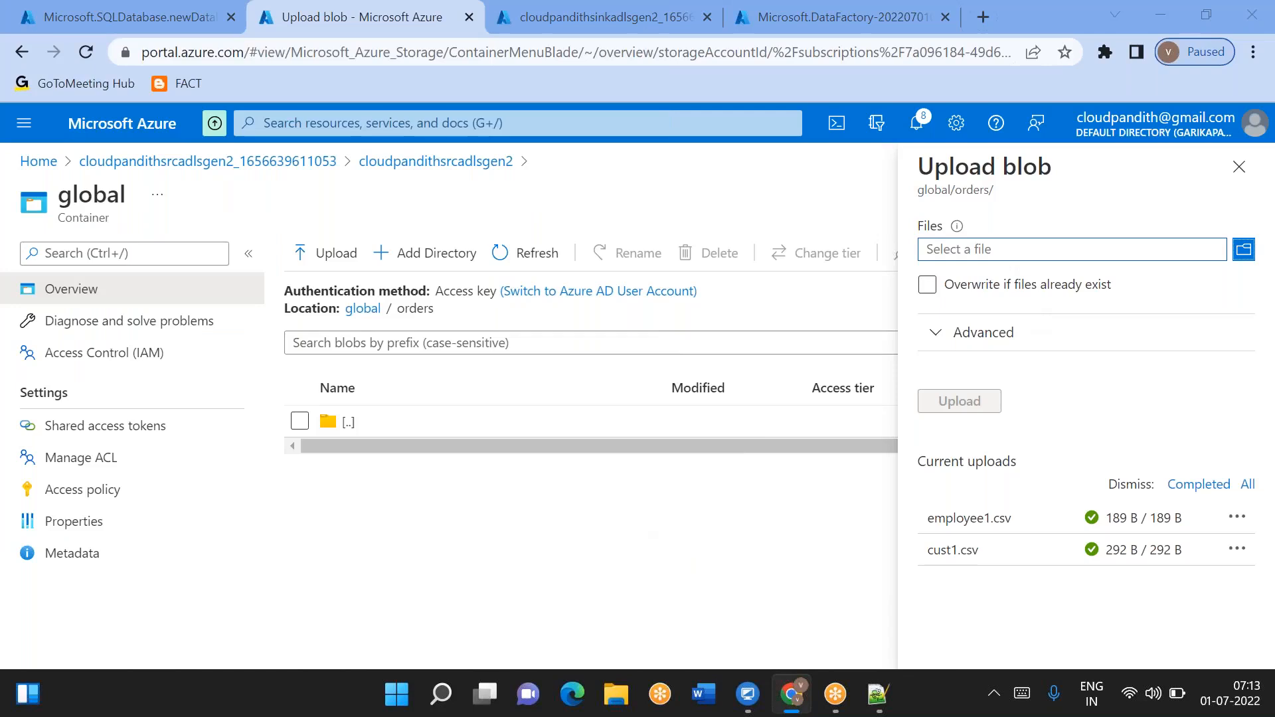
pyautogui.click(1243, 249)
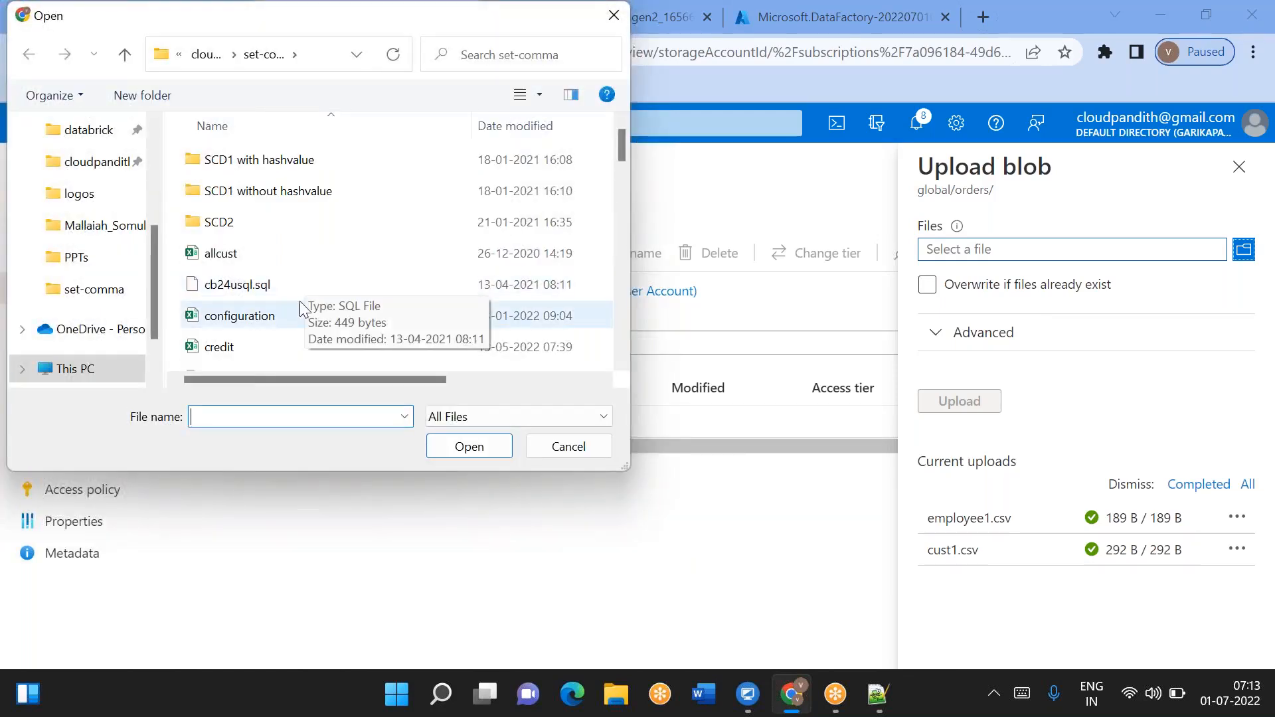
pyautogui.write('or')
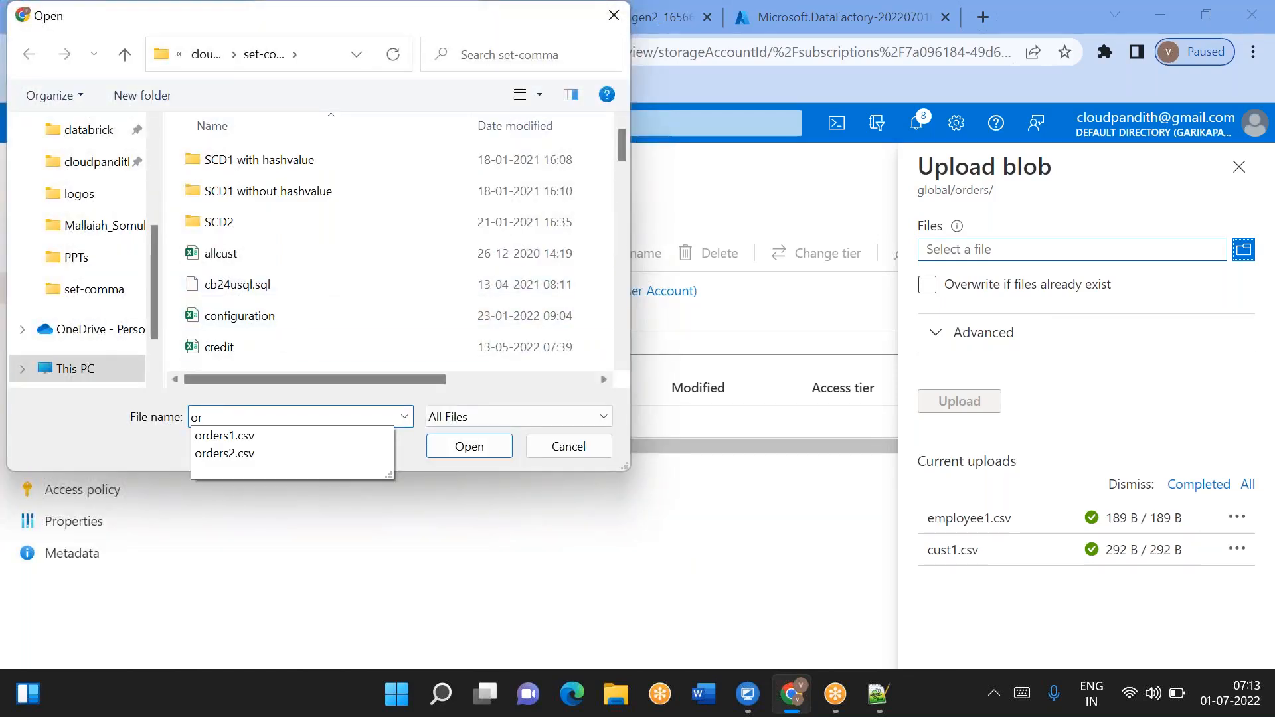
pyautogui.click(245, 436)
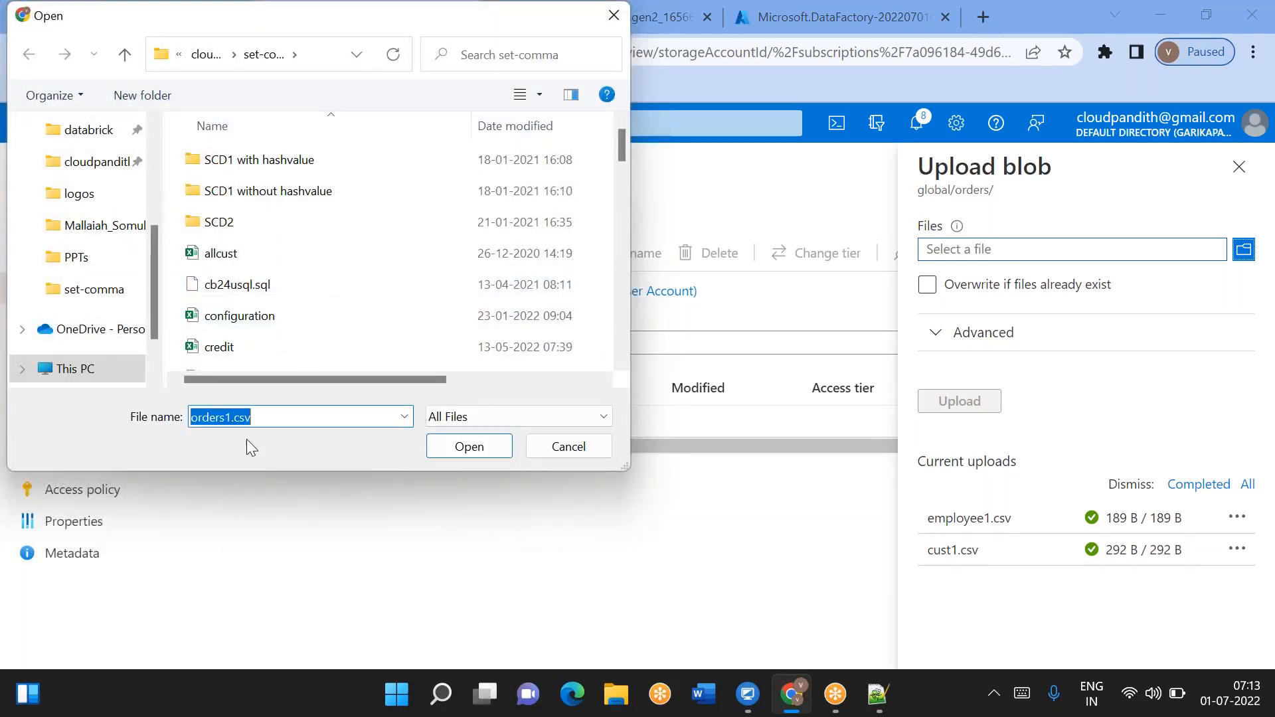
pyautogui.click(472, 455)
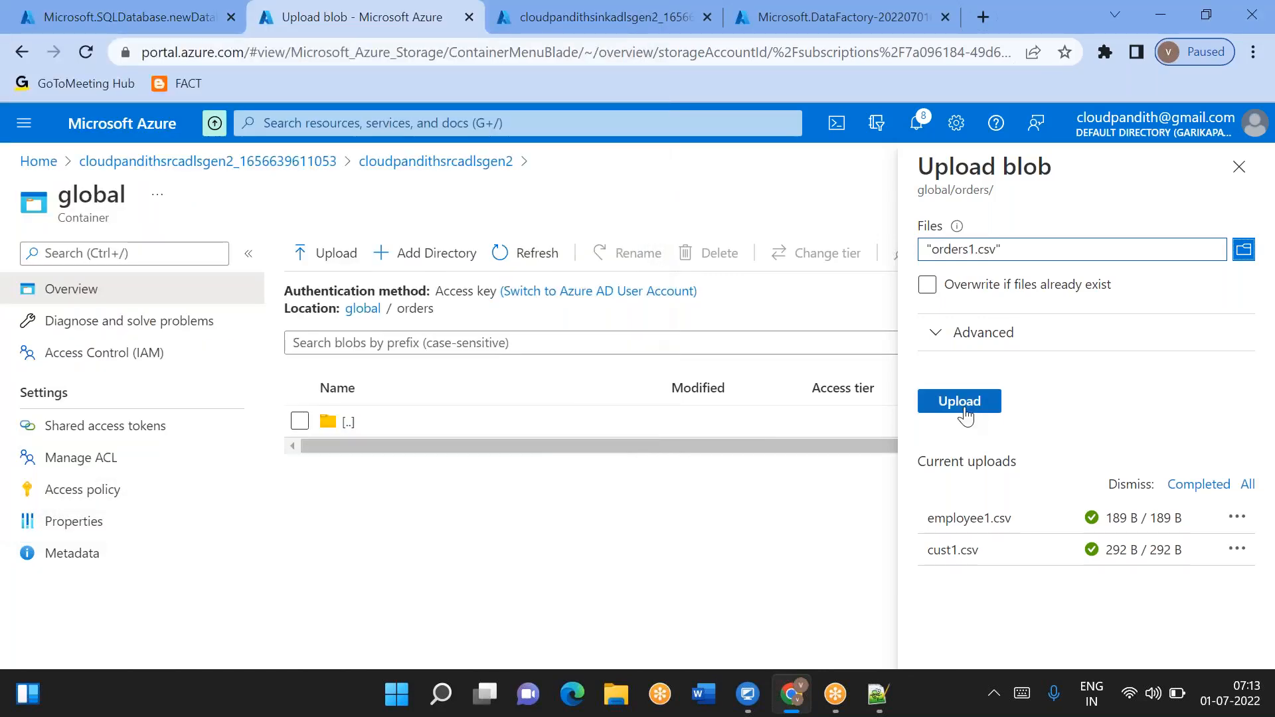
pyautogui.click(964, 410)
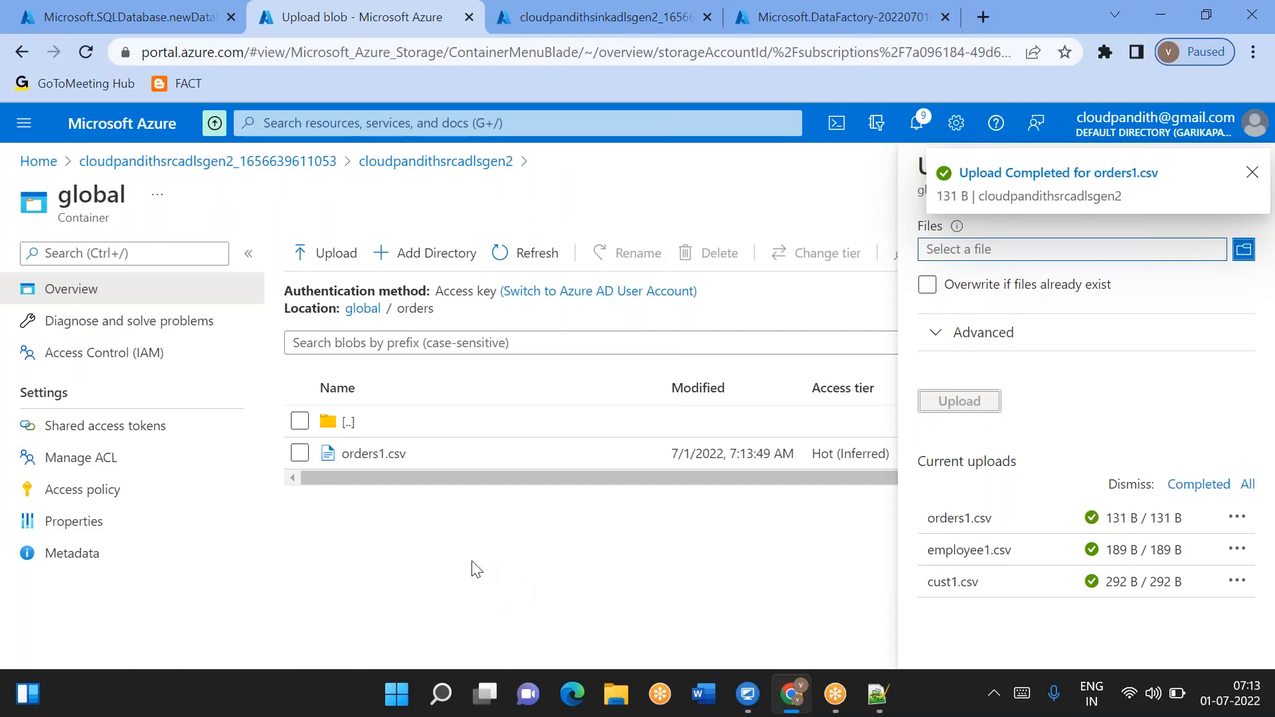
# - In the sink storage account, create a container named global
pyautogui.click(516, 29)
pyautogui.click(378, 545)
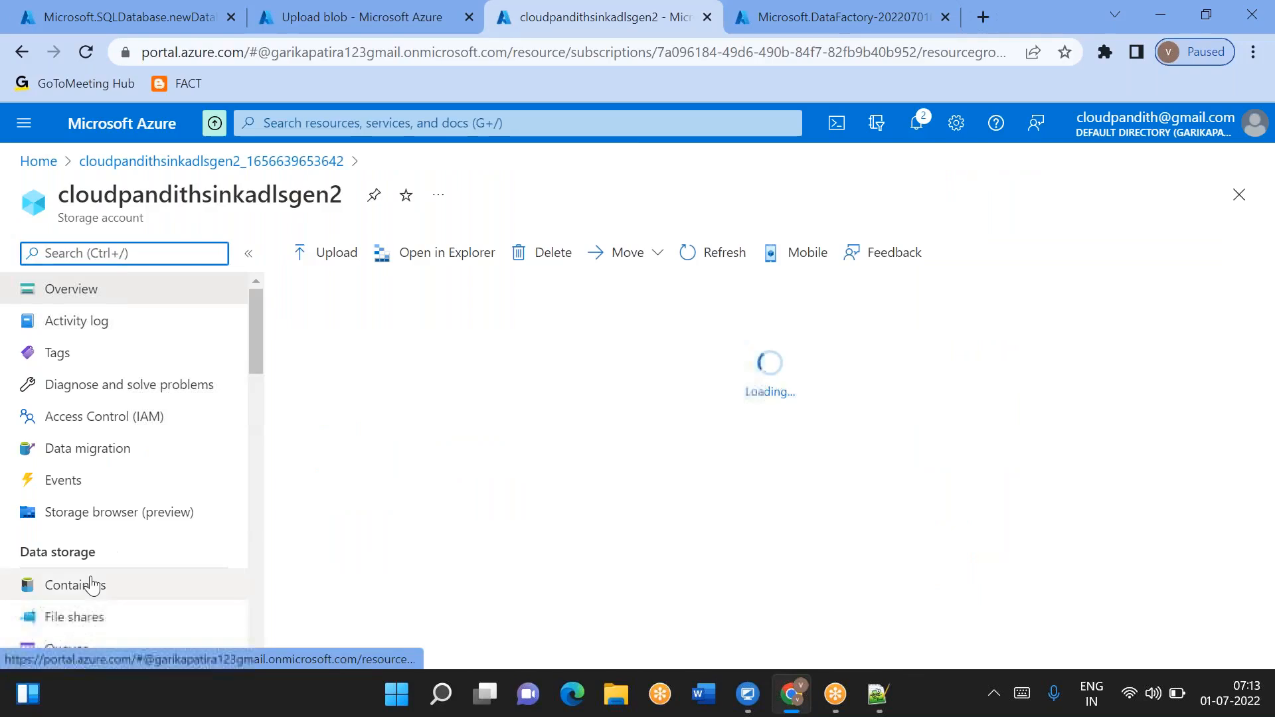
pyautogui.click(92, 585)
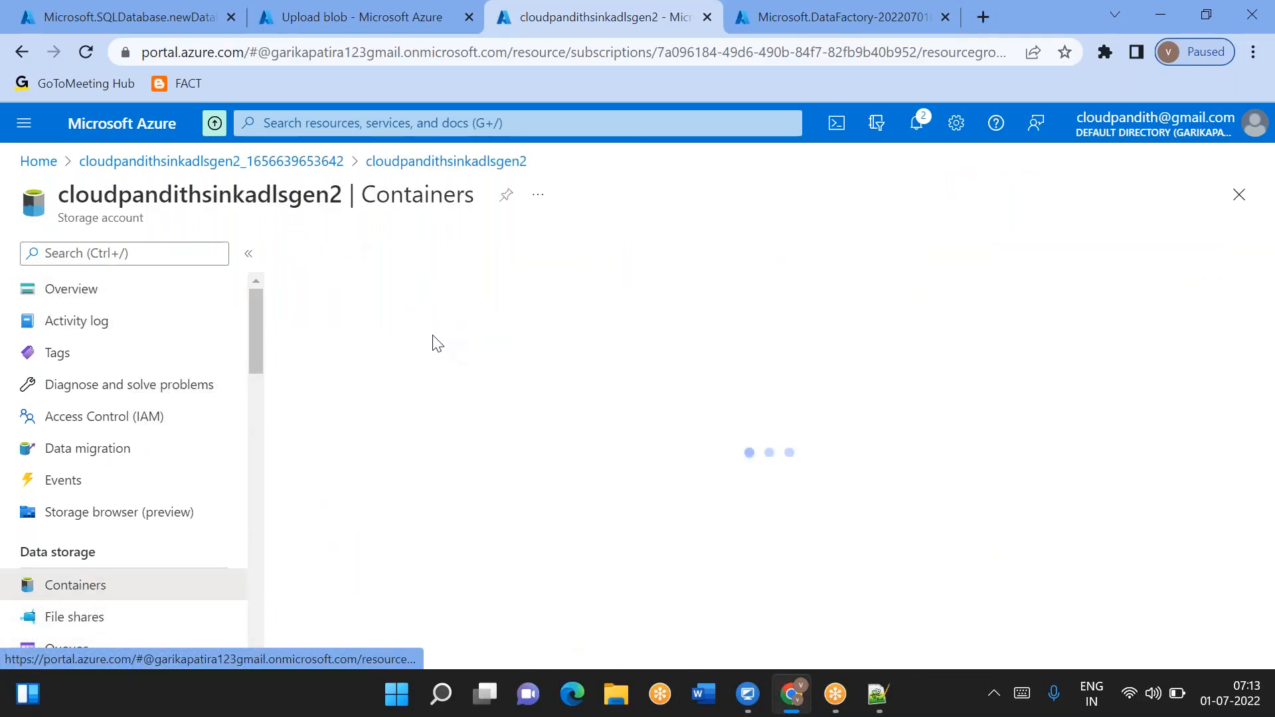
pyautogui.click(318, 253)
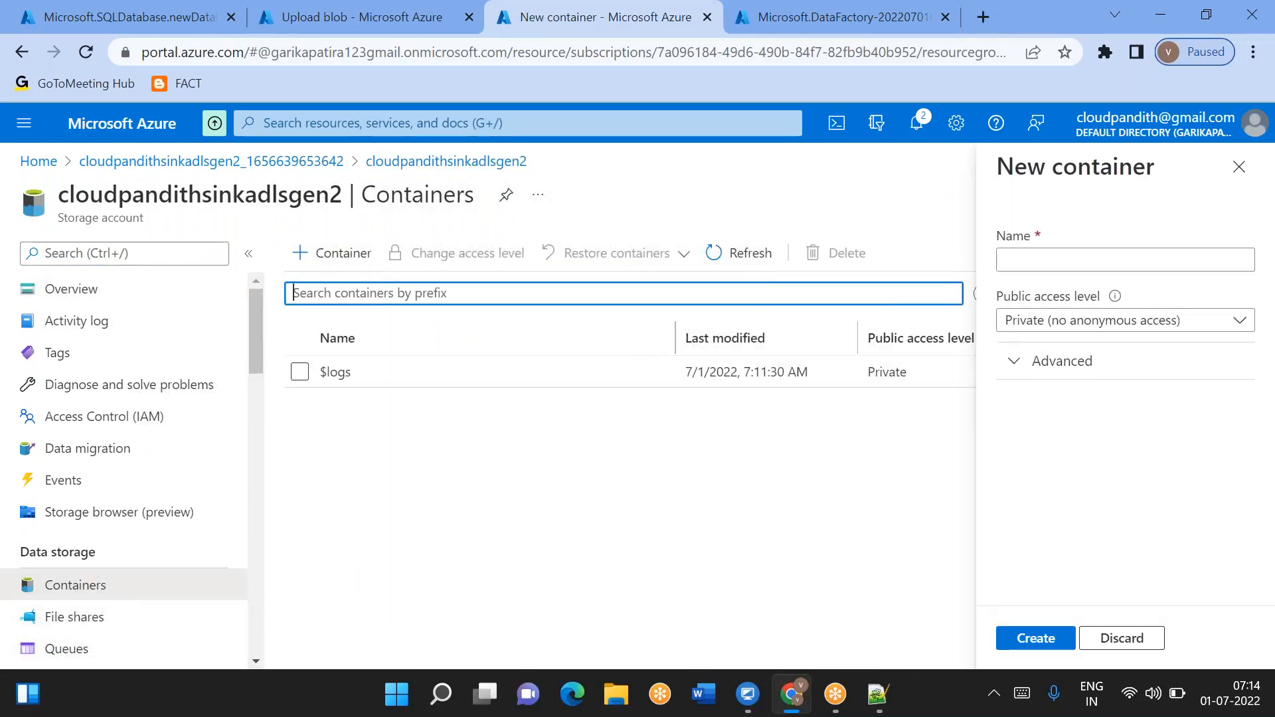
pyautogui.click(1063, 258)
pyautogui.write('global')
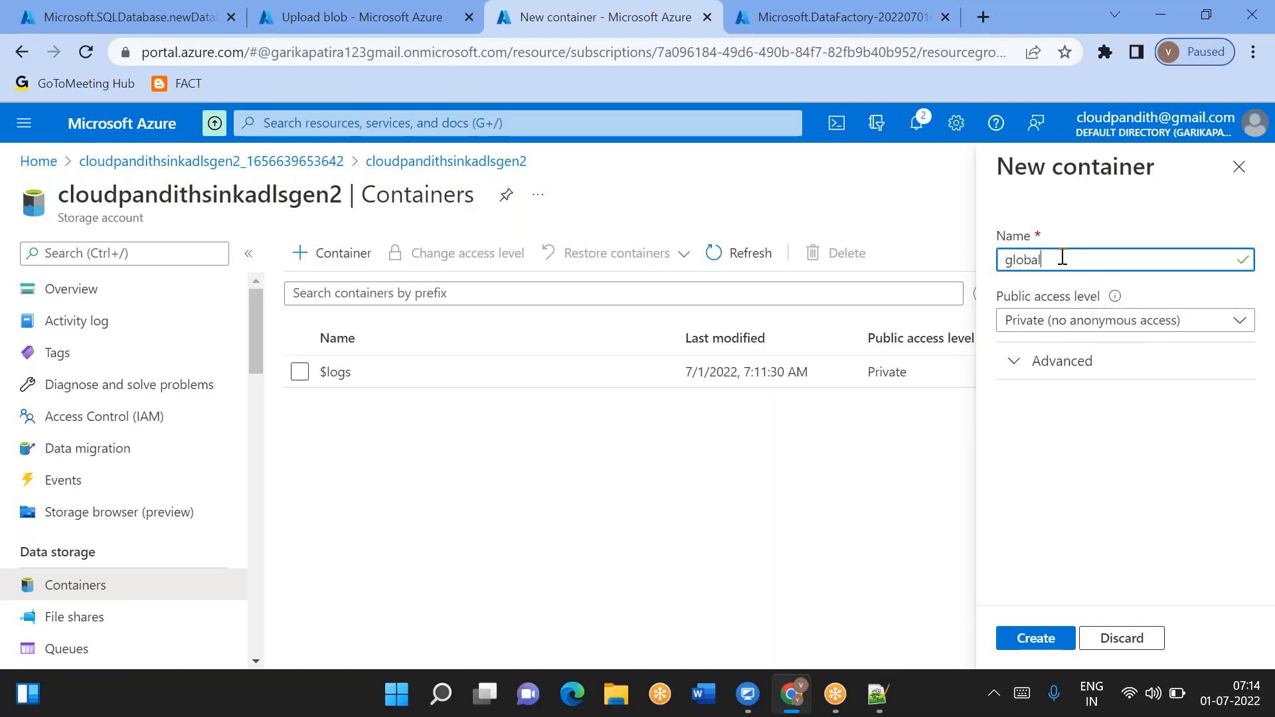
pyautogui.click(1043, 637)
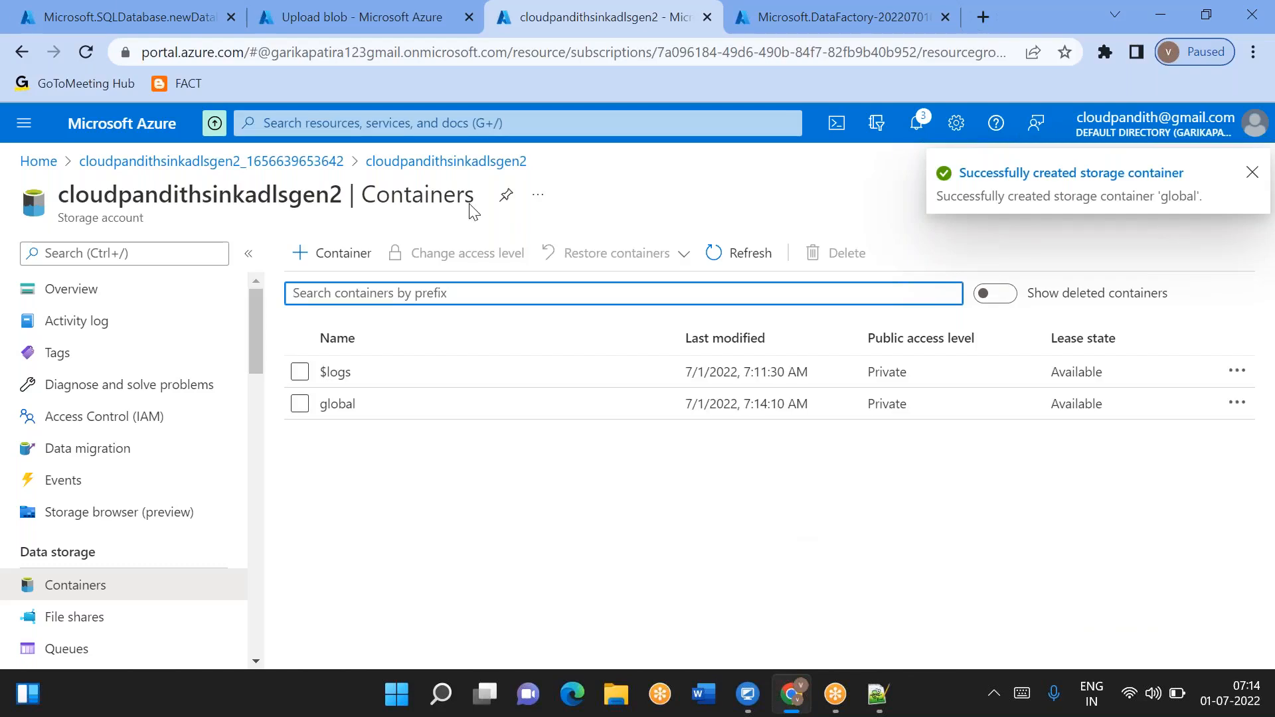
# - Open the SQL database's server firewall, add the client IPv4 address rule, allow Azure services access, and save
pyautogui.click(126, 17)
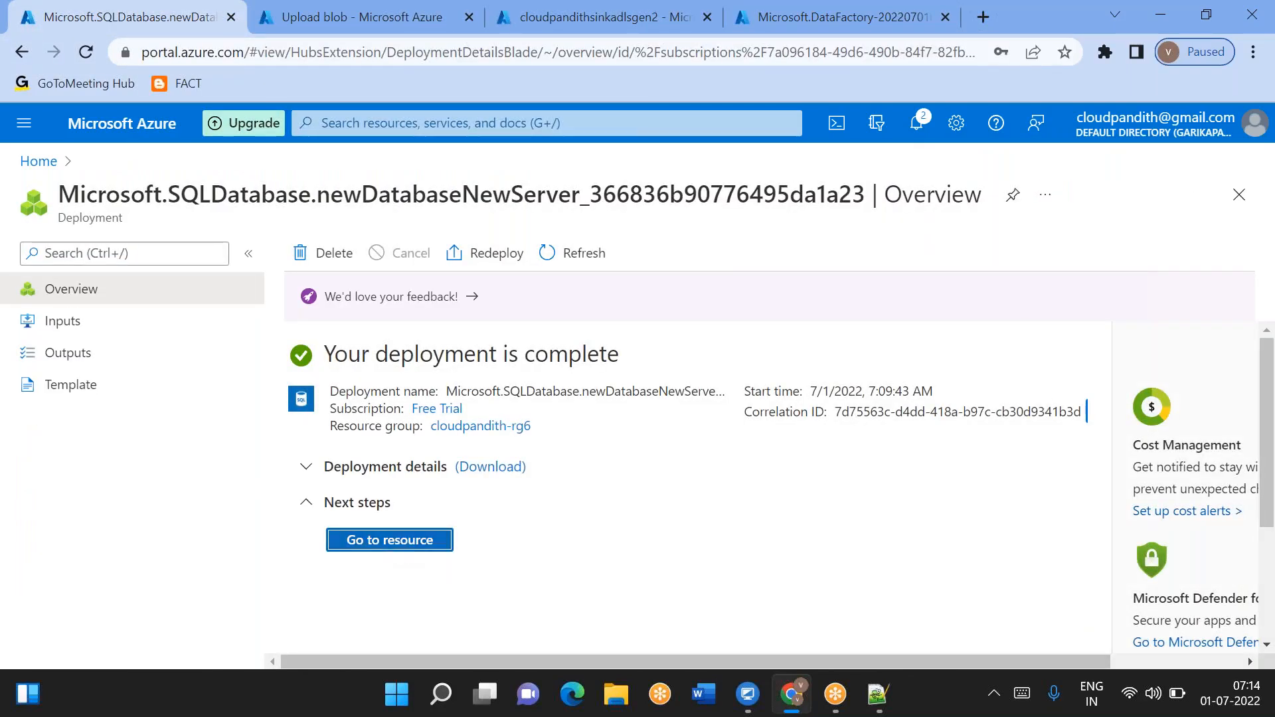
pyautogui.click(397, 548)
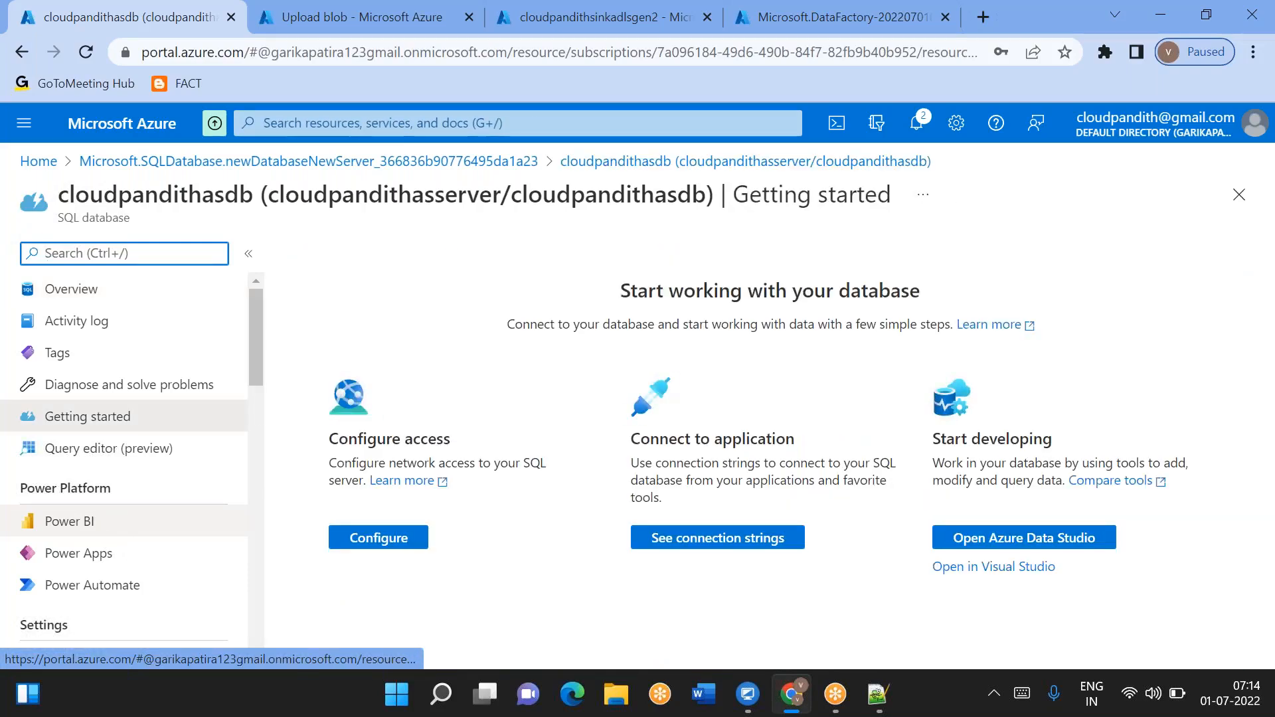
pyautogui.click(91, 294)
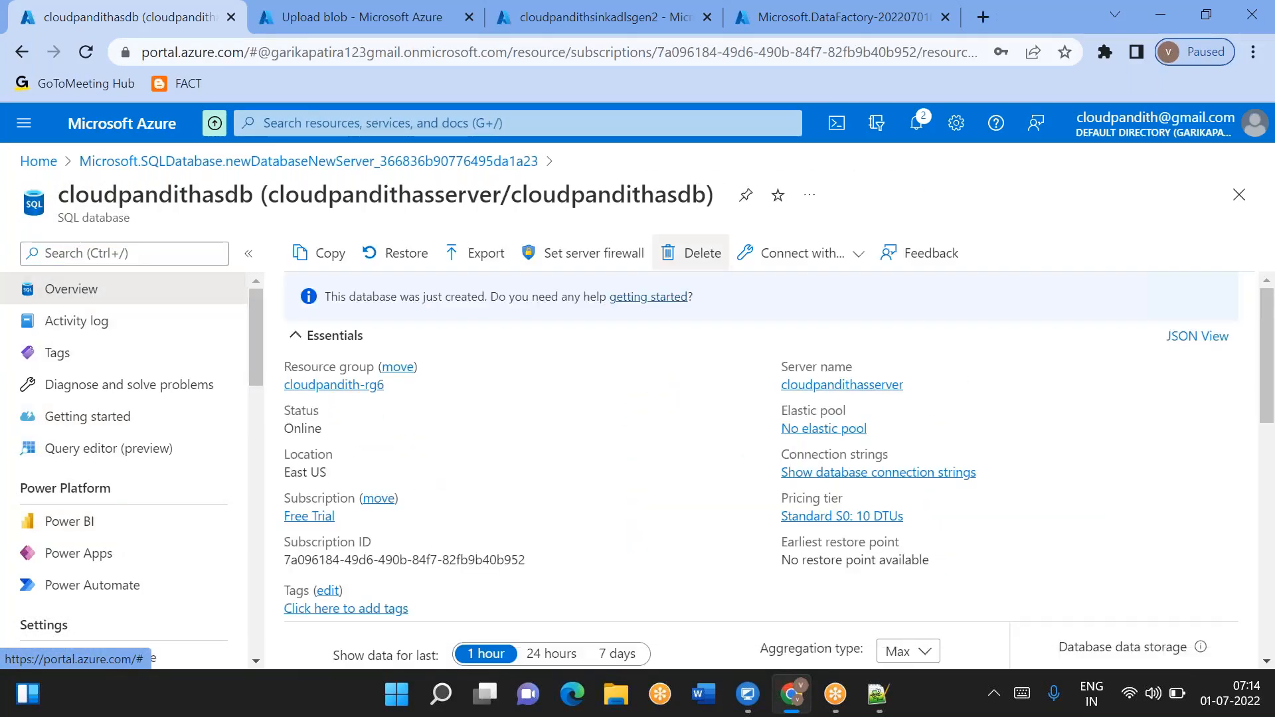
pyautogui.click(588, 253)
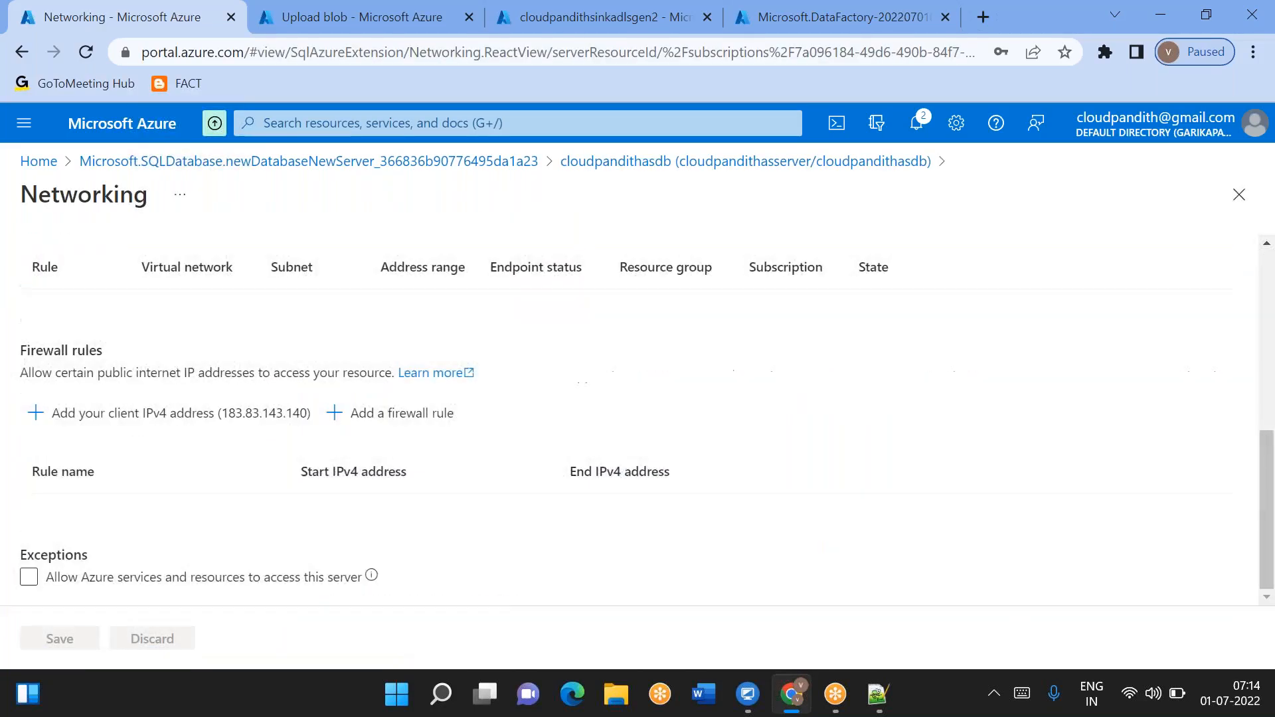
pyautogui.click(176, 413)
pyautogui.scroll(-1, 79, 545)
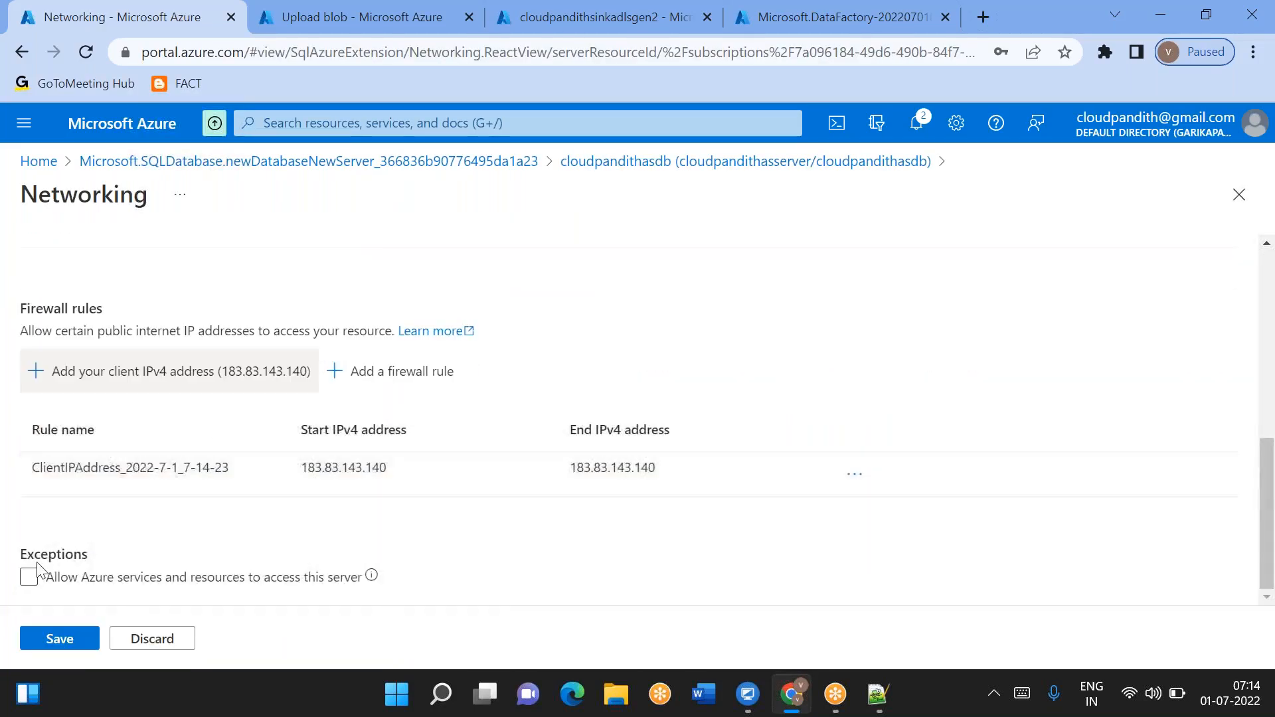
pyautogui.click(28, 578)
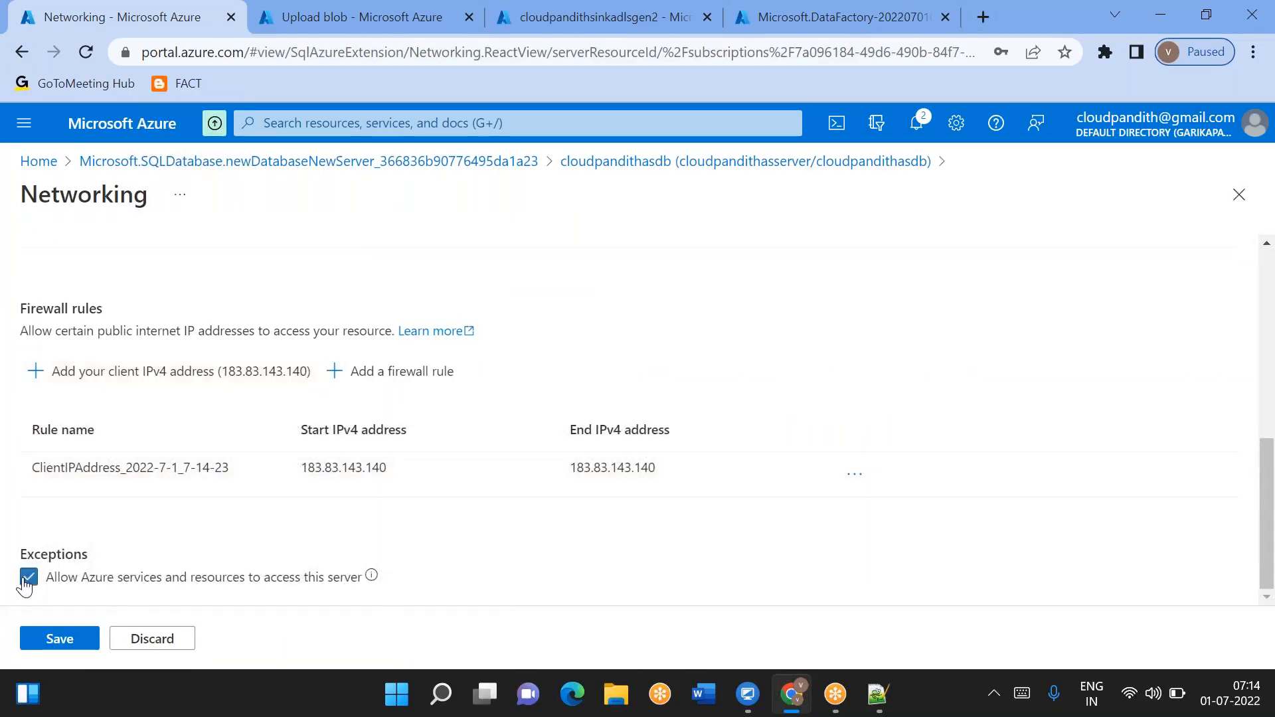
pyautogui.click(59, 639)
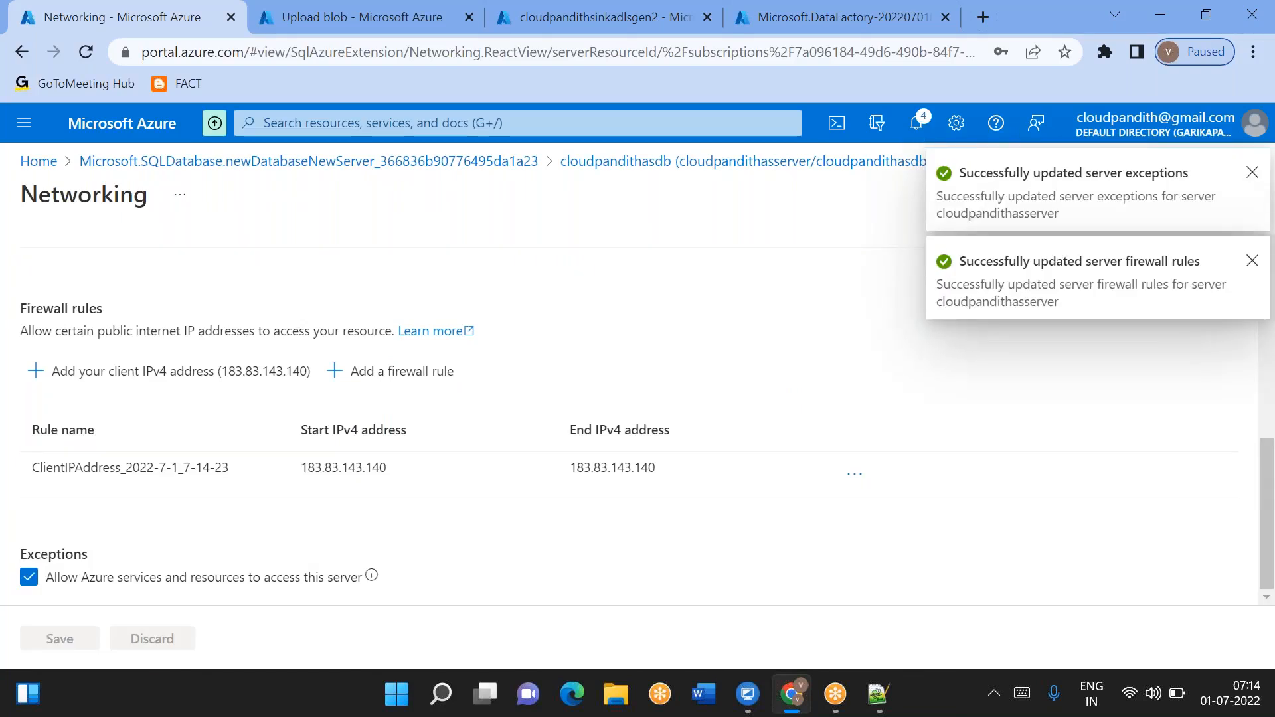
# - Open the SQL database's Query editor (preview) page in the portal
pyautogui.click(724, 163)
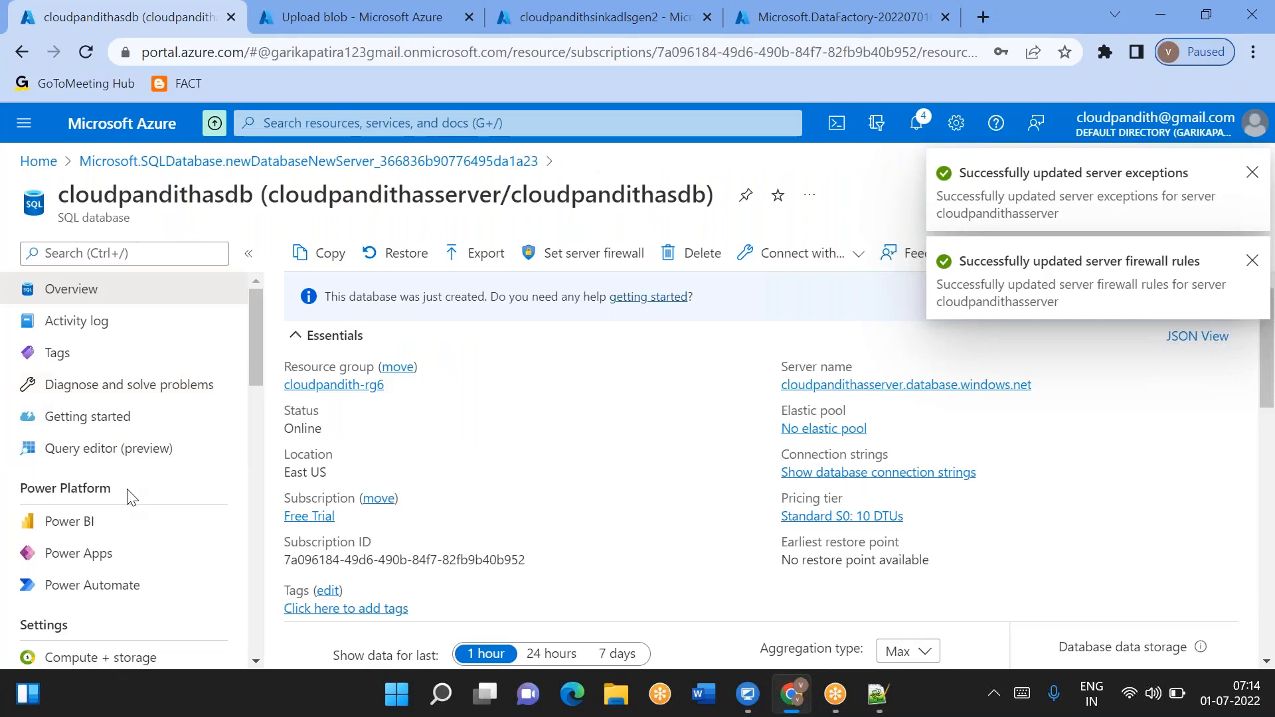
pyautogui.click(91, 456)
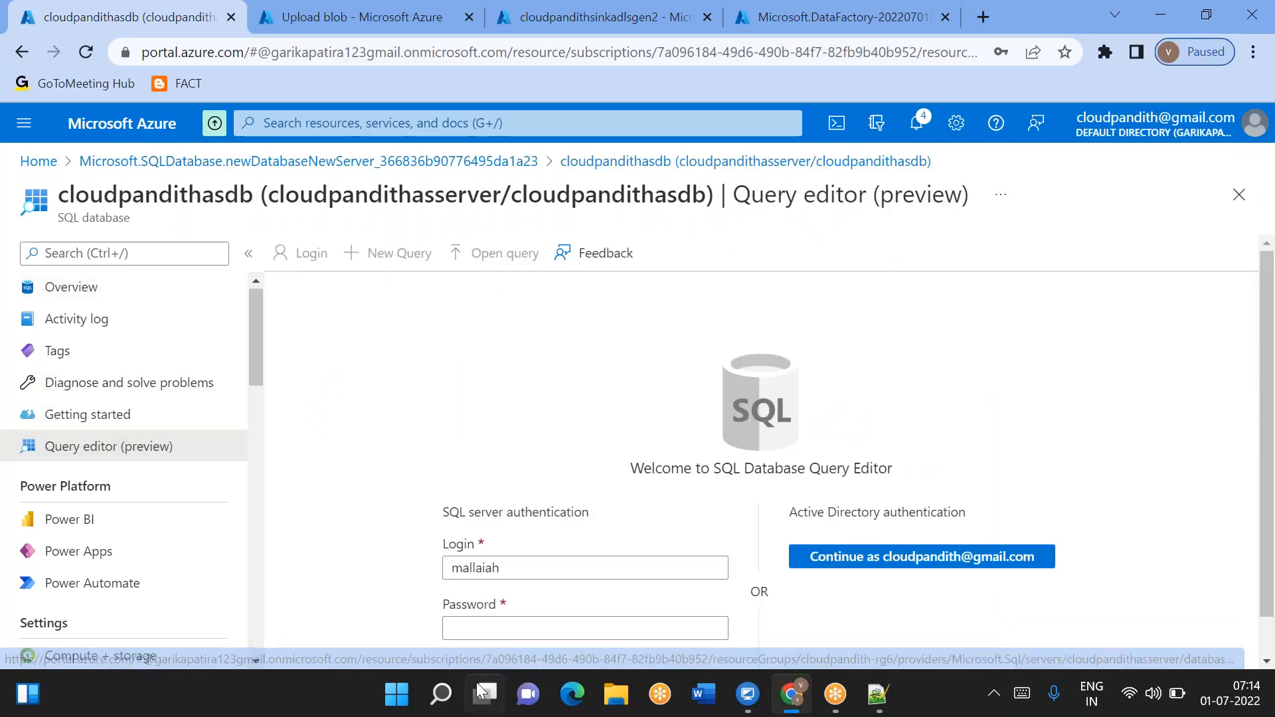
# - Search for and launch Azure Data Studio
pyautogui.click(441, 694)
pyautogui.write('data stu')
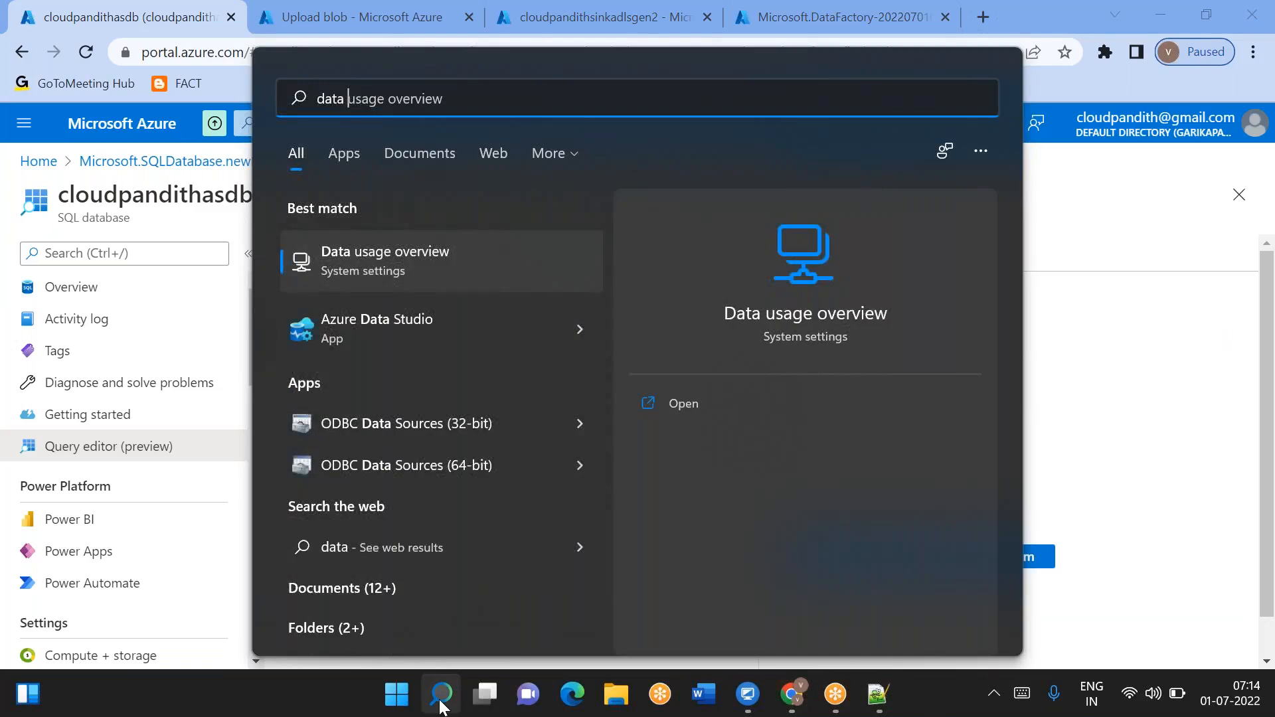
pyautogui.click(428, 266)
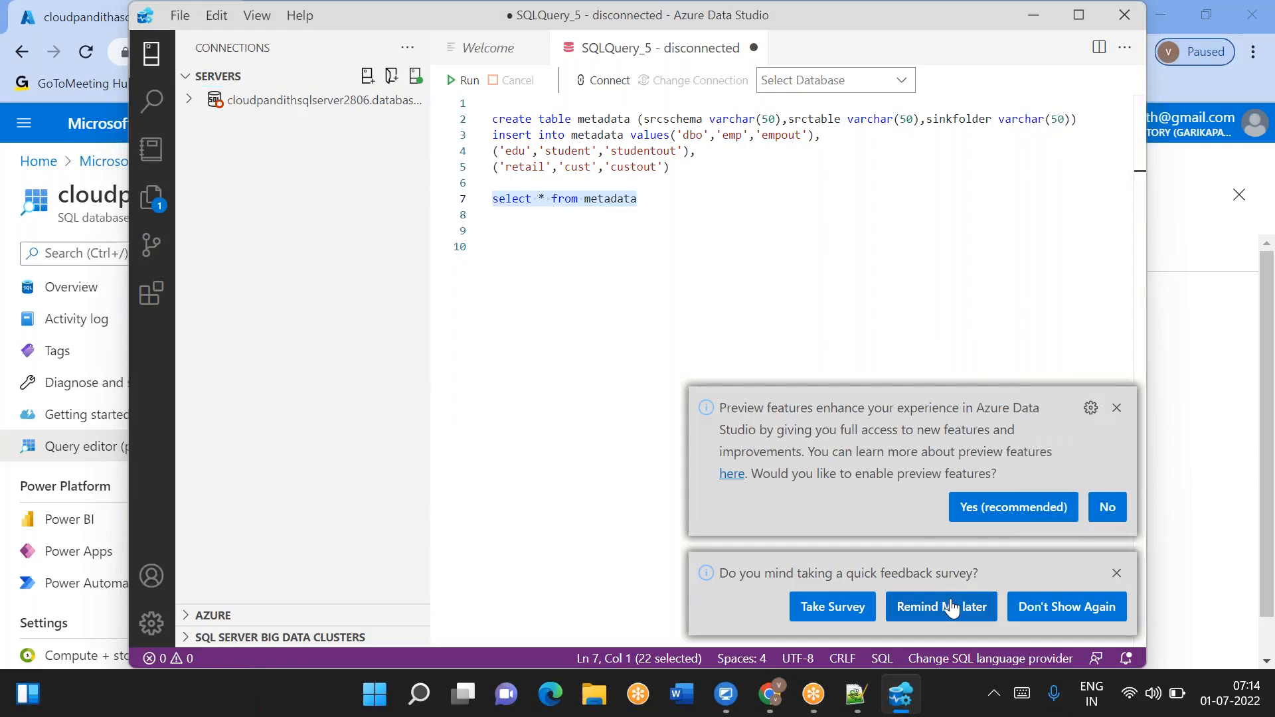
# - Dismiss the feedback and preview notifications and open a new connection dialog
pyautogui.click(952, 606)
pyautogui.click(1107, 606)
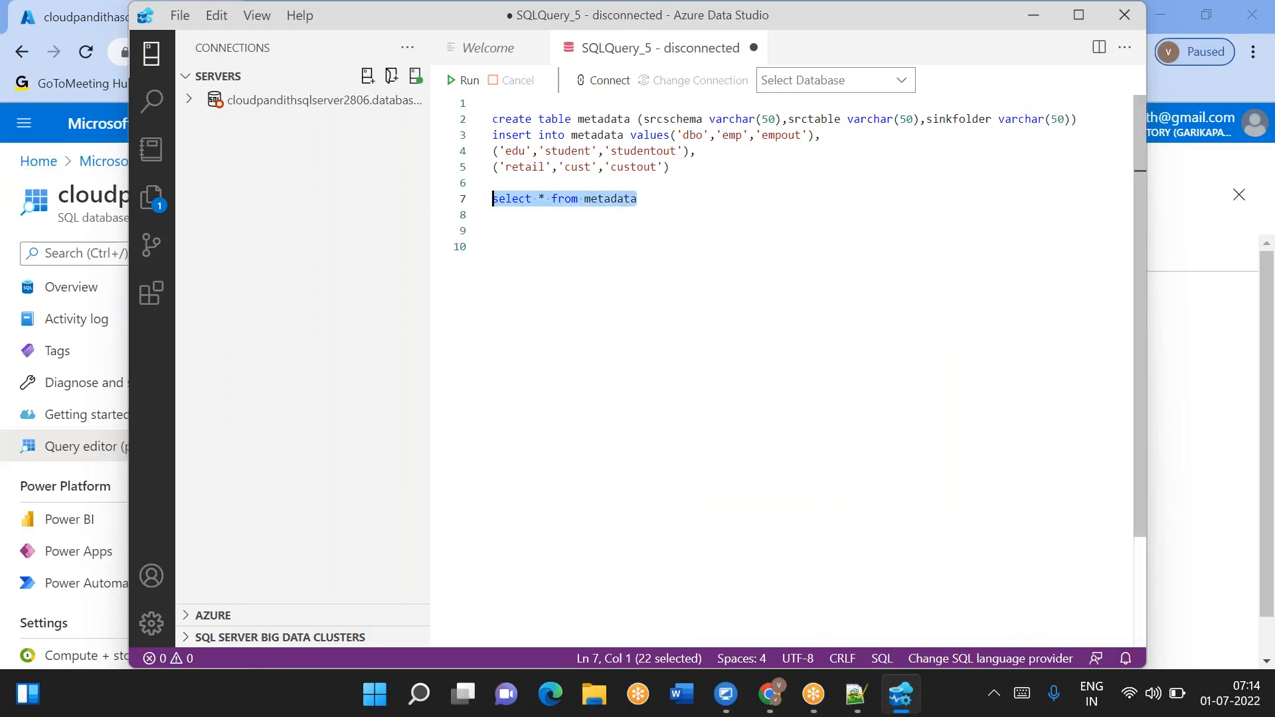
pyautogui.click(365, 74)
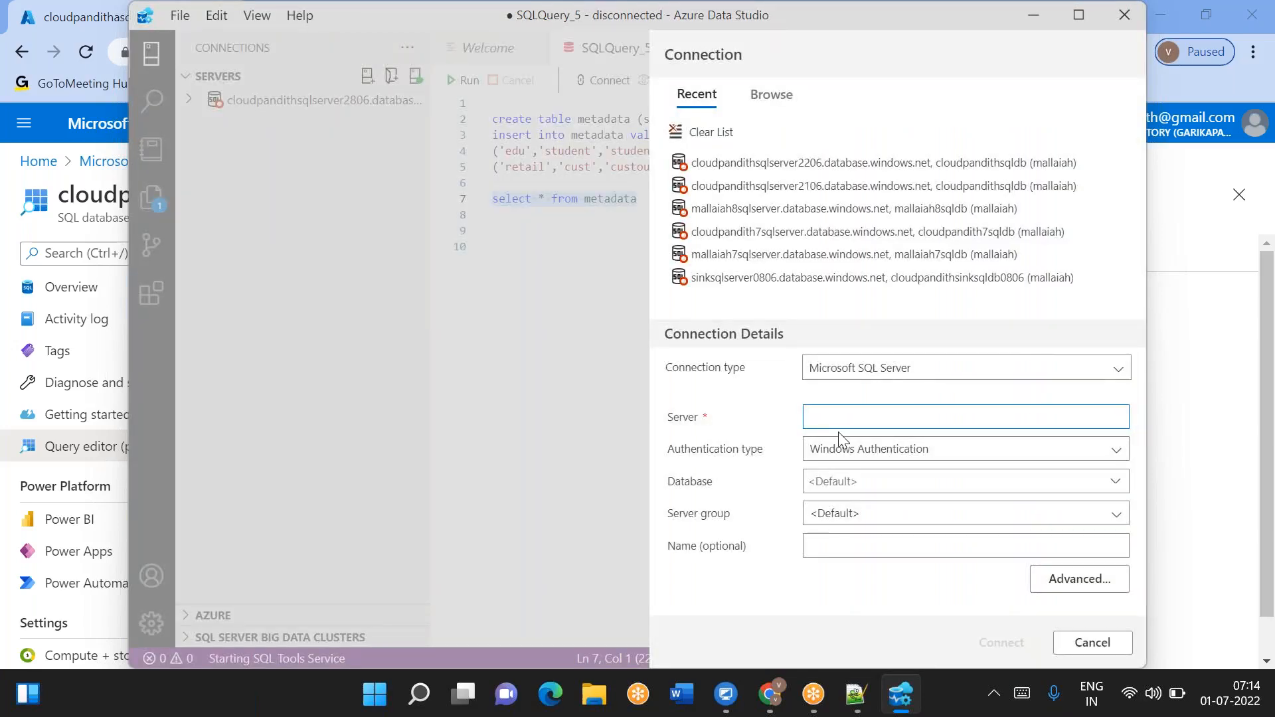
# - Examine the SQL database's Overview page and its server details in the portal
pyautogui.hotkey('alt', 'Tab')
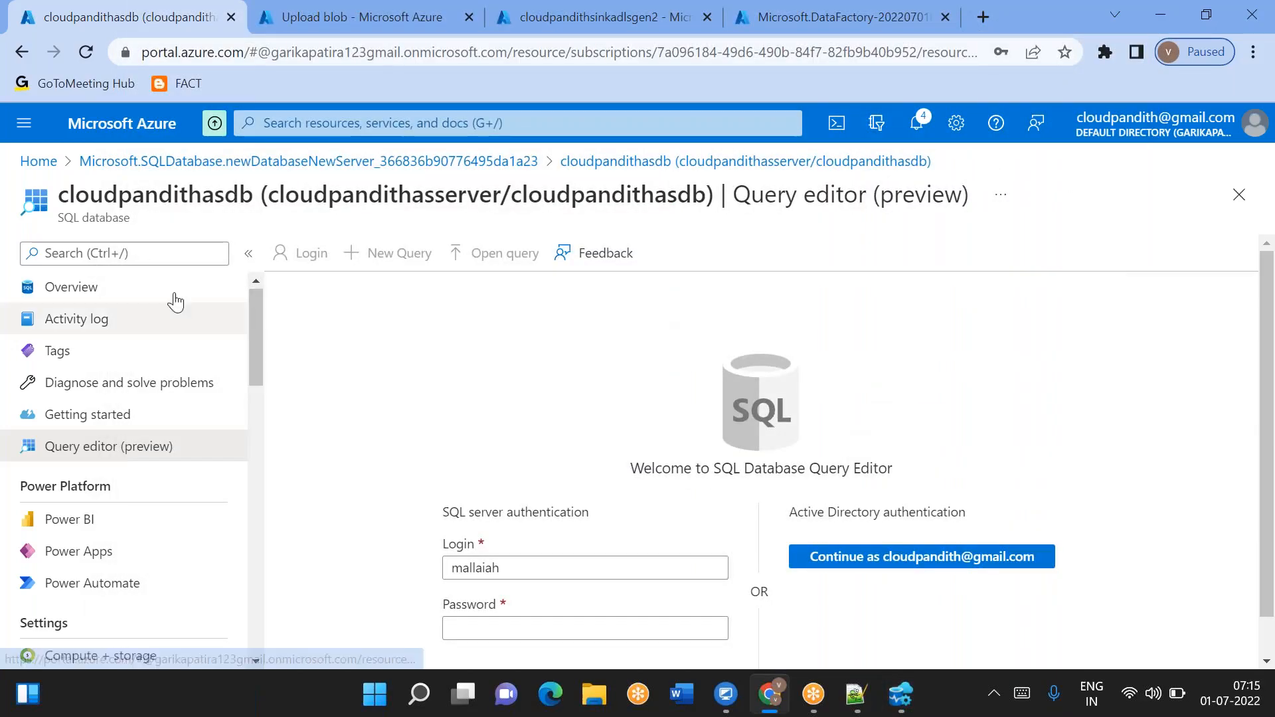
pyautogui.click(191, 287)
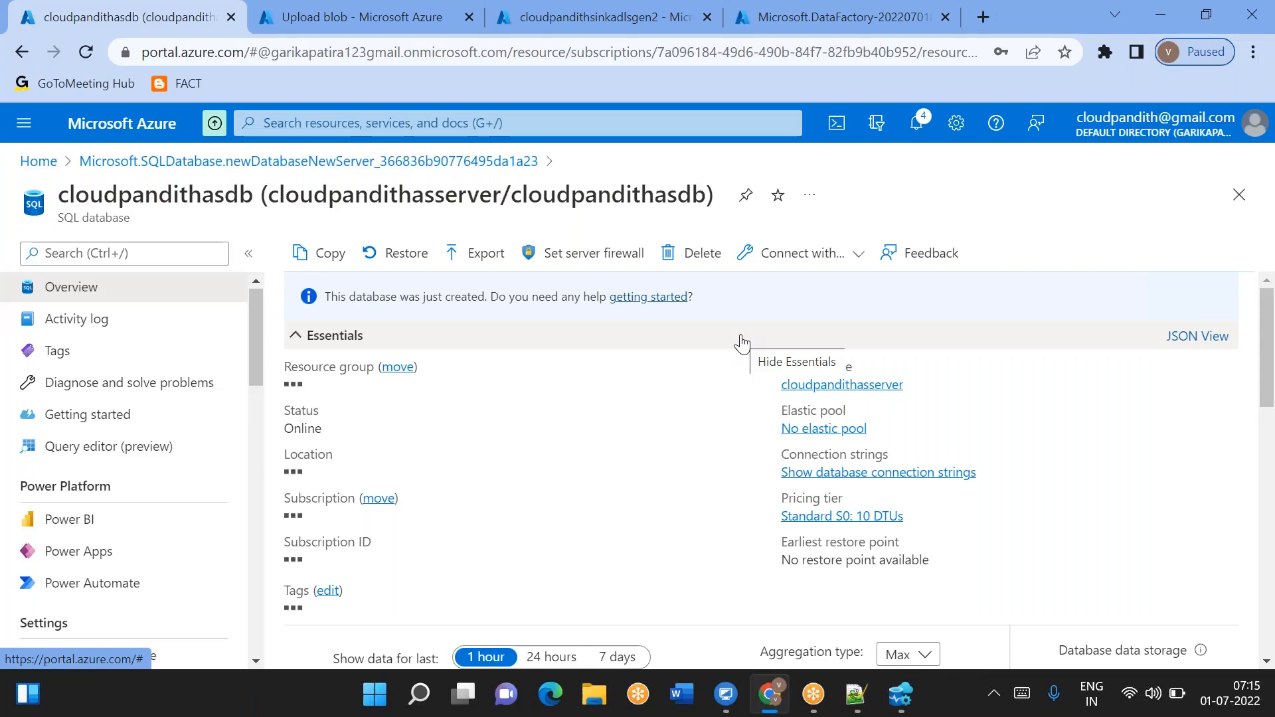
pyautogui.scroll(-2, 742, 343)
pyautogui.scroll(2, 741, 343)
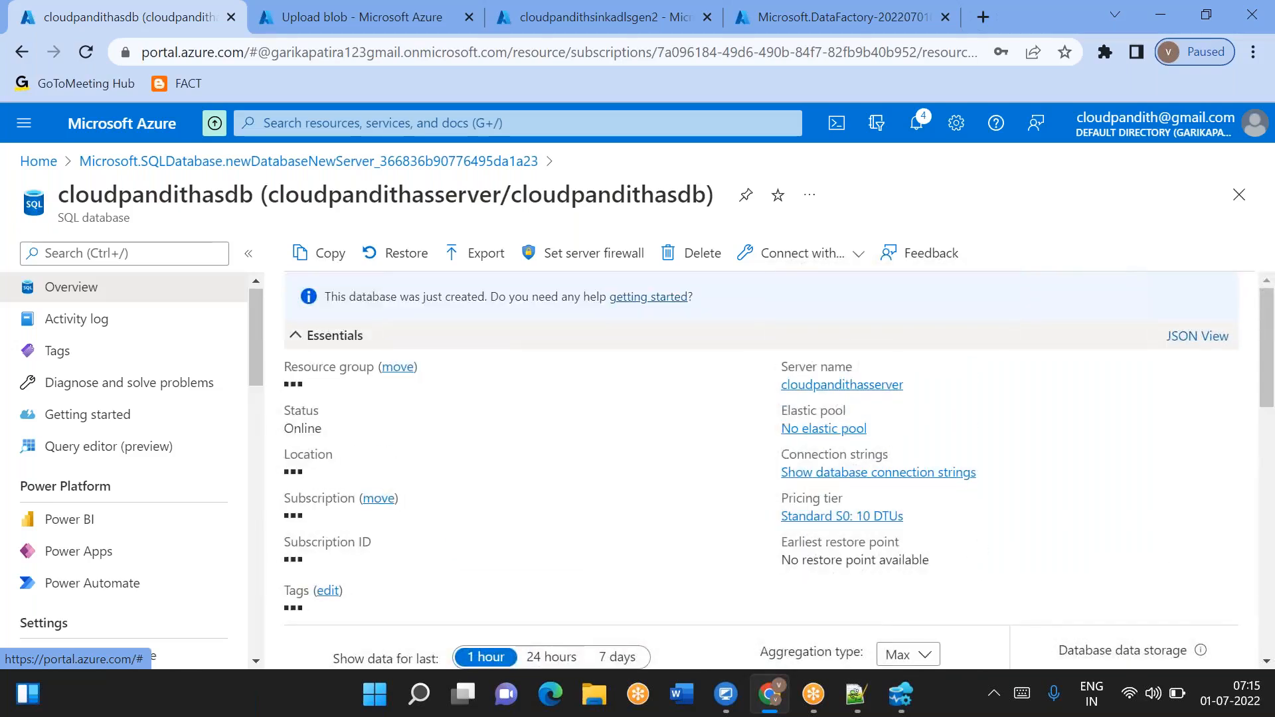
pyautogui.doubleClick(678, 397)
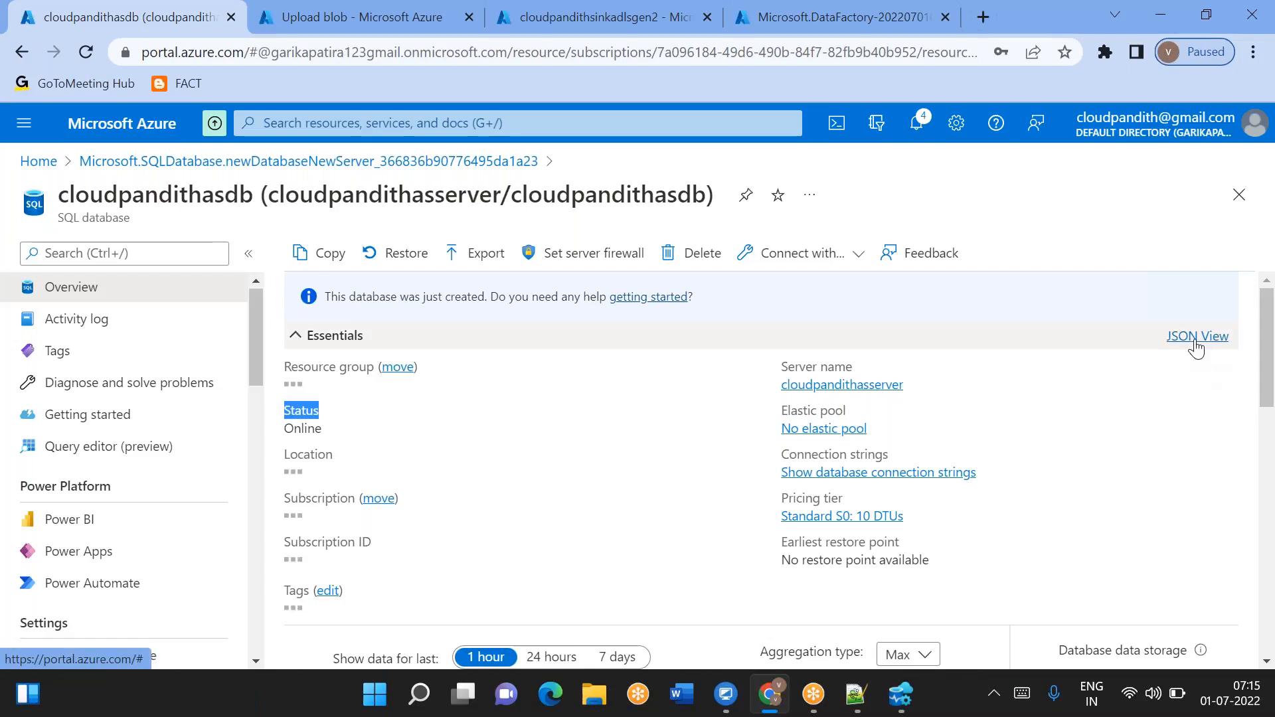
pyautogui.click(1195, 340)
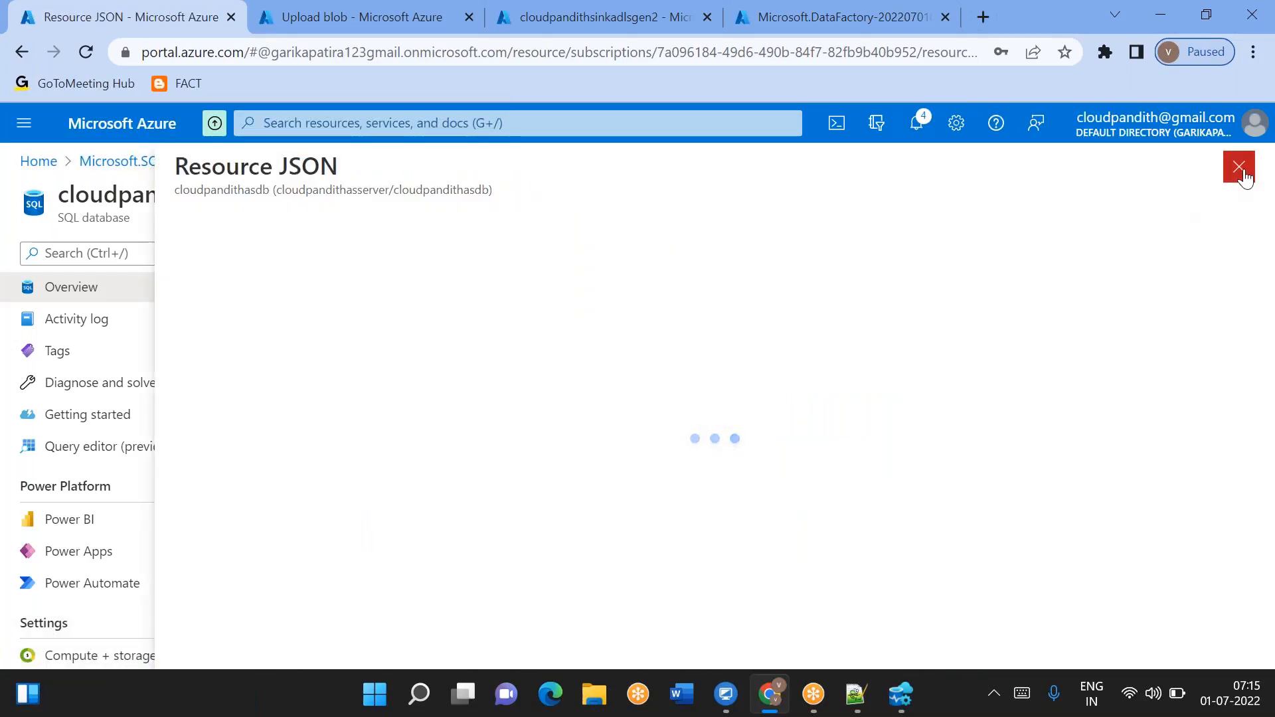
pyautogui.click(1239, 167)
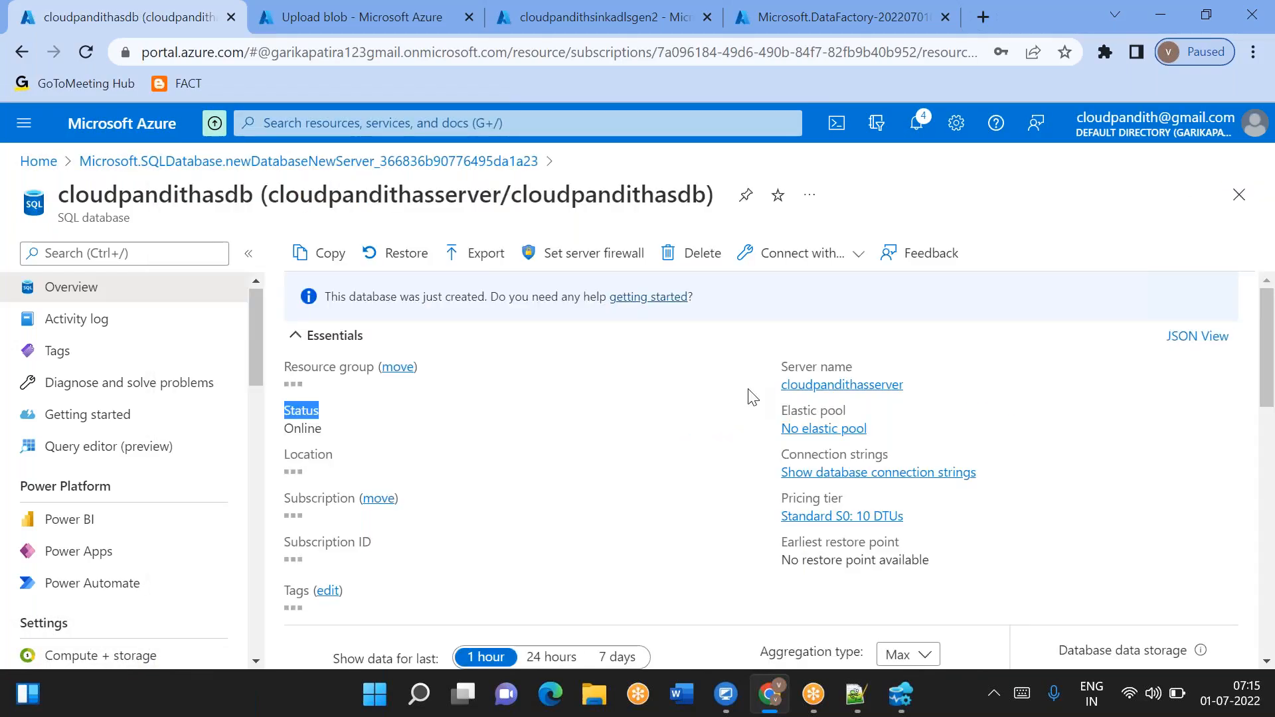
pyautogui.click(90, 354)
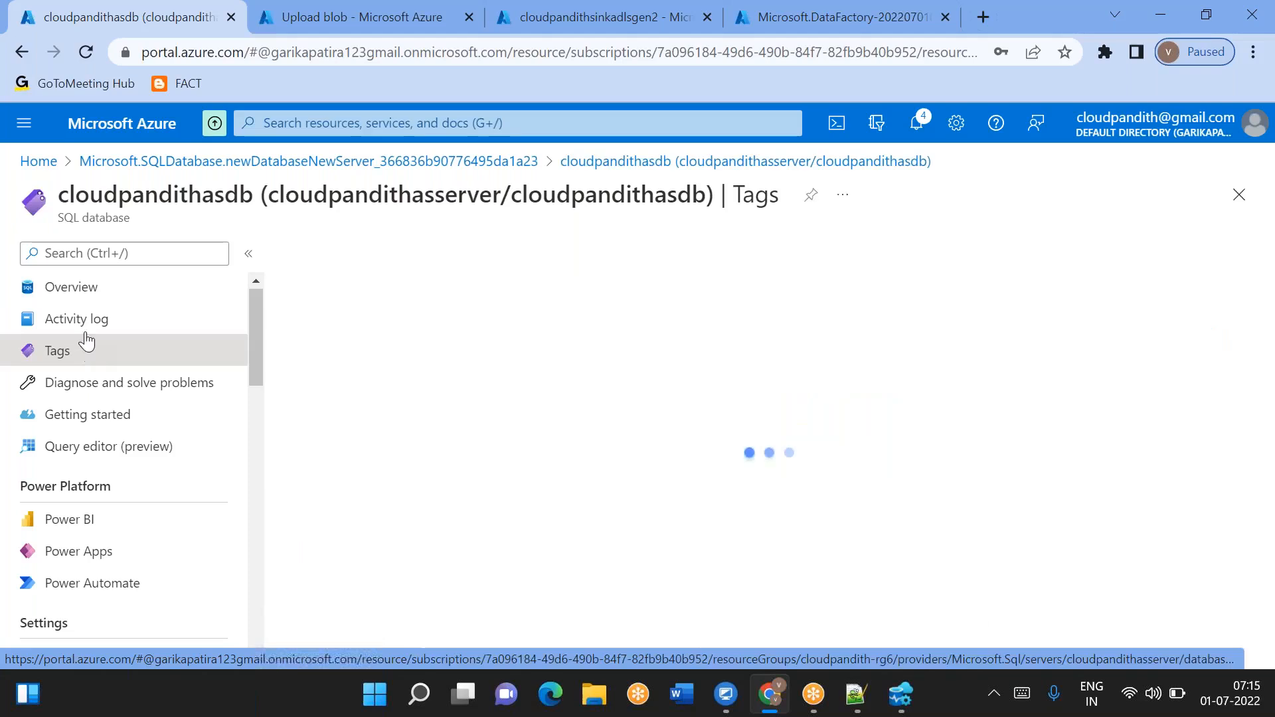
pyautogui.click(85, 289)
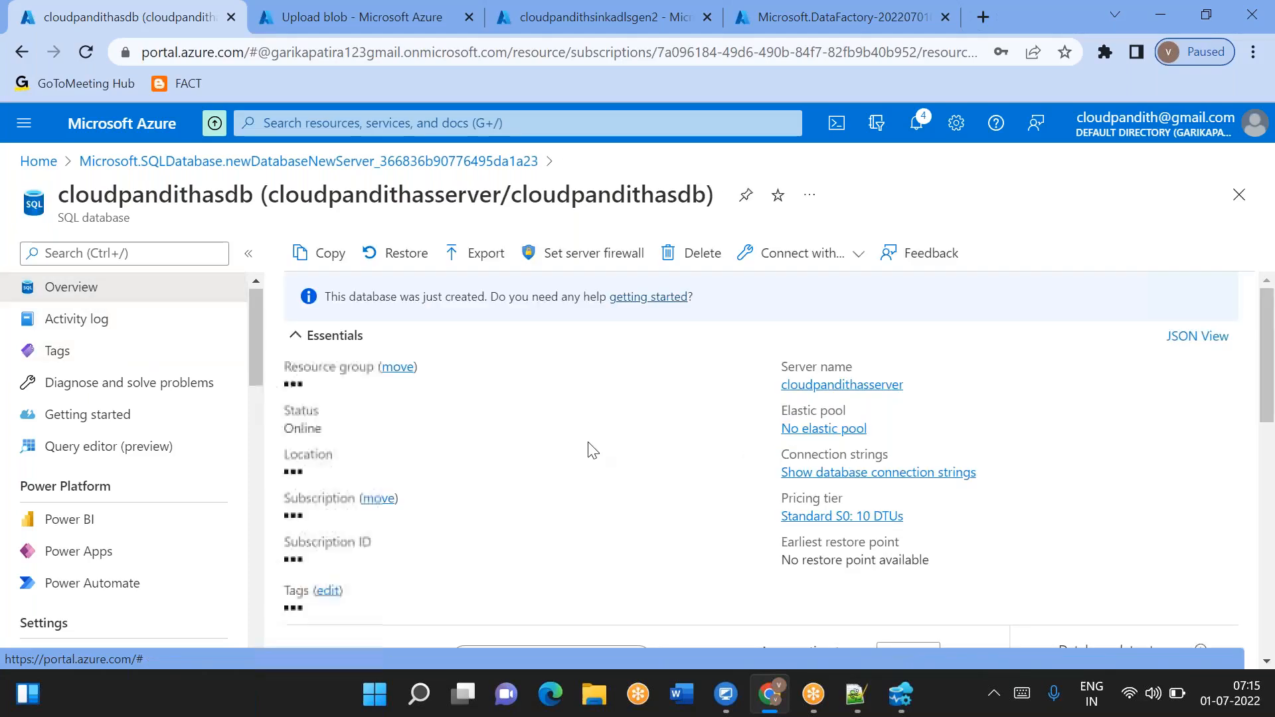
# - Enter the server name cloudpandithasserver.database.windows.net in the connection dialog
pyautogui.click(915, 385)
pyautogui.click(901, 694)
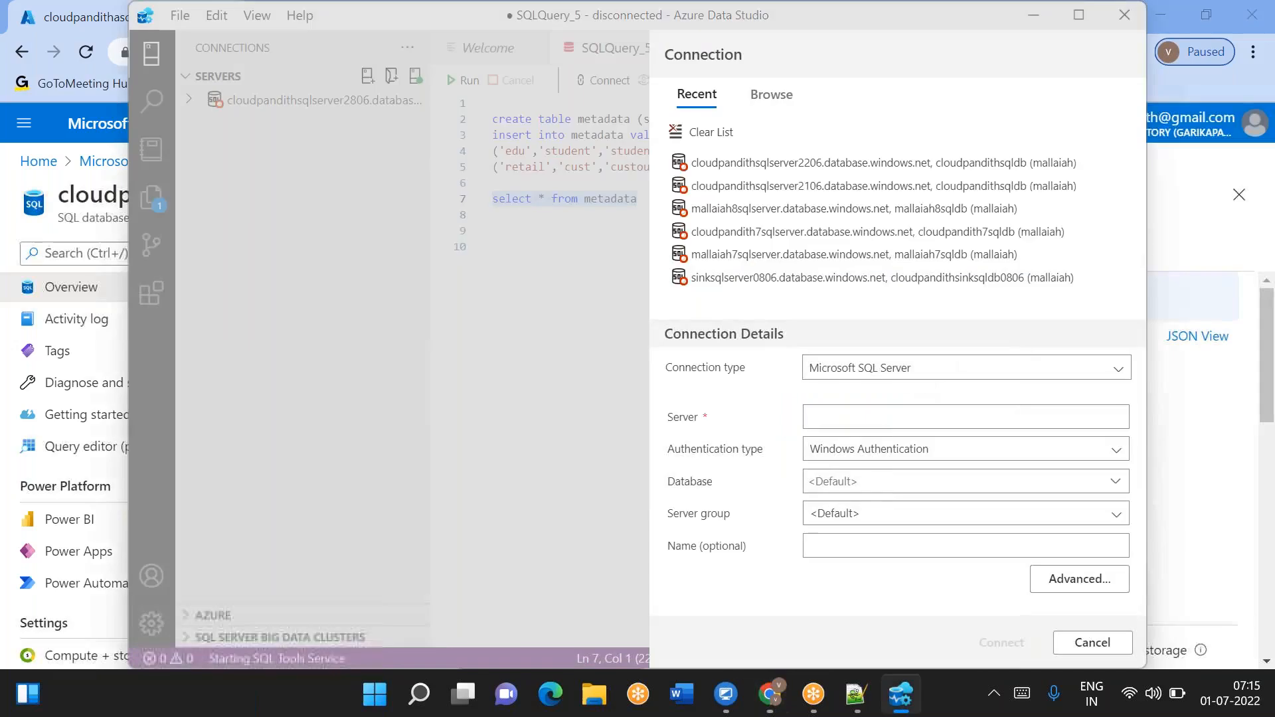
pyautogui.hotkey('ctrl', 'v')
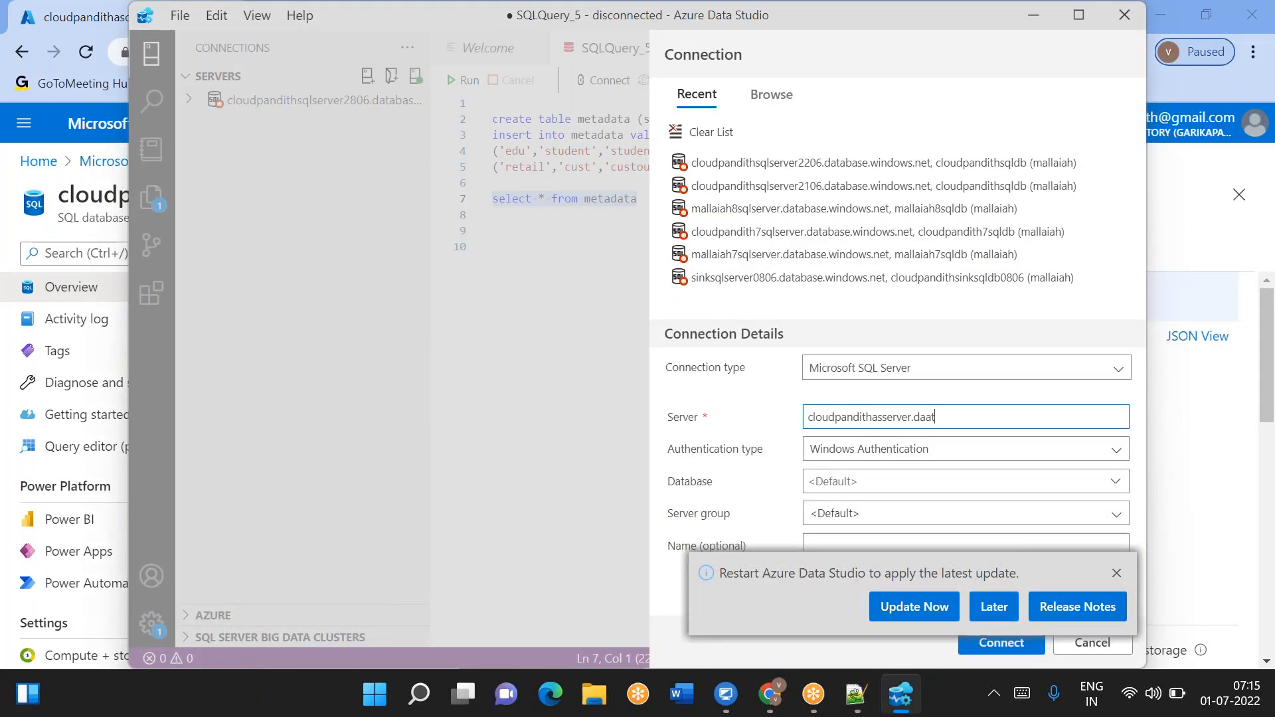
pyautogui.write('.database.windows.newt')
# - Switch authentication to SQL Login and enter the server admin user name and password
pyautogui.click(842, 483)
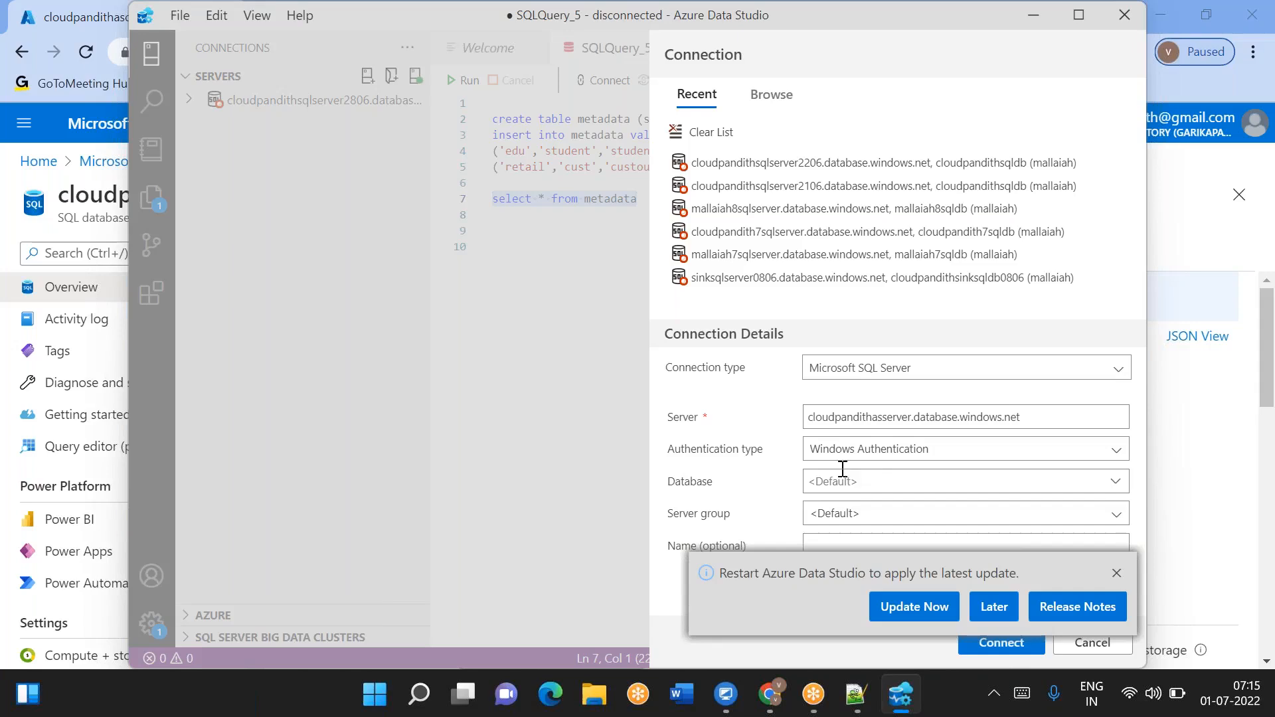
pyautogui.click(865, 458)
pyautogui.click(840, 470)
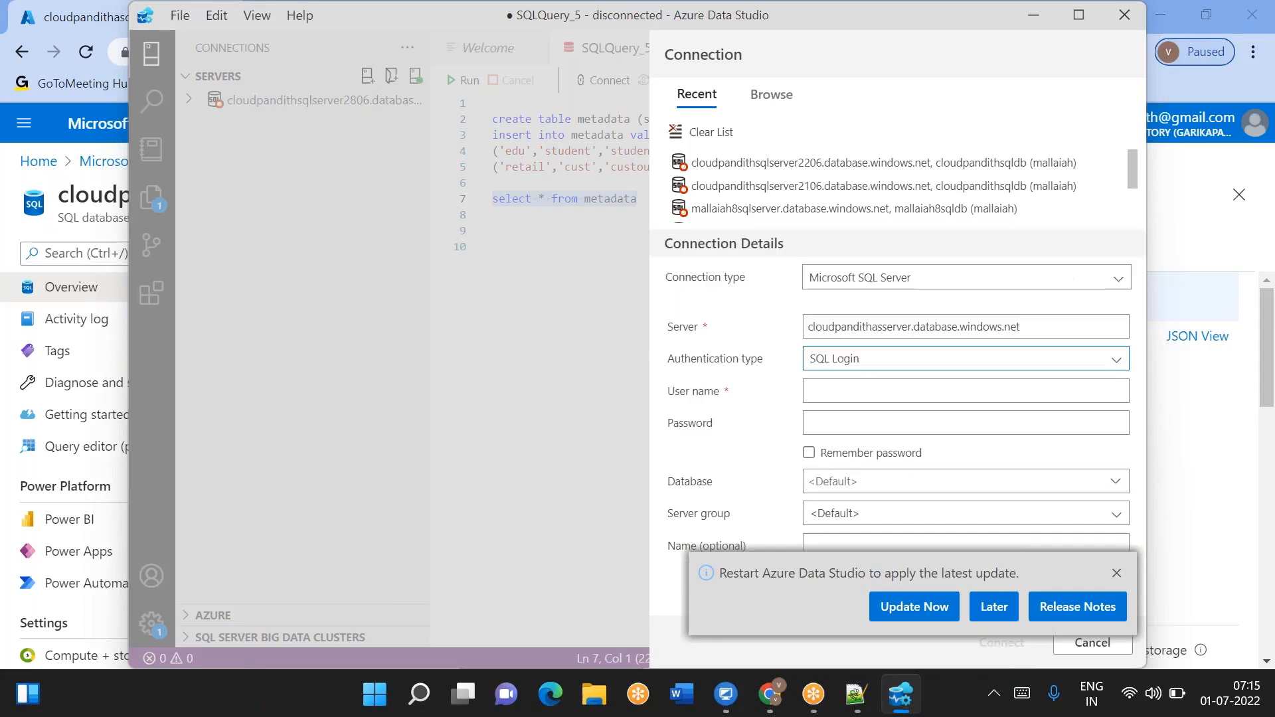
pyautogui.click(847, 385)
pyautogui.write('mallaiah')
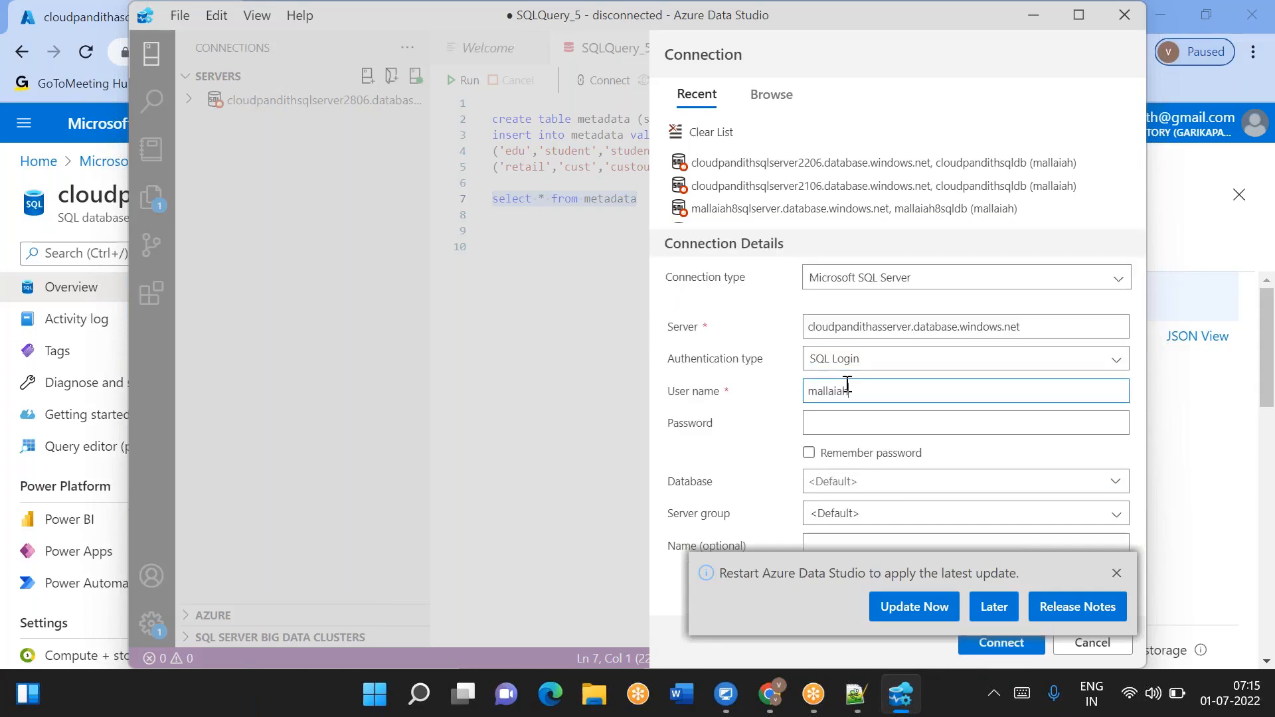
pyautogui.press('Tab')
pyautogui.write('••••••••')
# - Set the connection's database to cloudpandithasdb, copied from the portal, and connect
pyautogui.hotkey('alt', 'Tab')
pyautogui.doubleClick(177, 195)
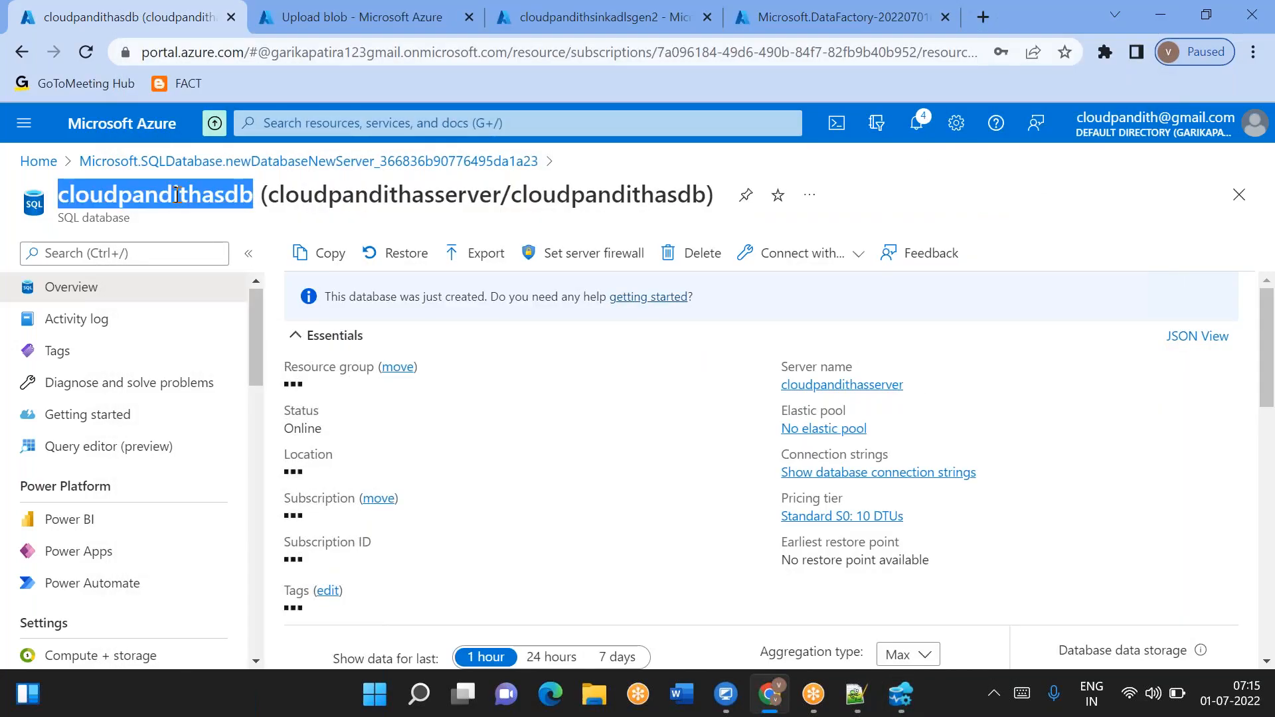
pyautogui.hotkey('alt', 'Tab')
pyautogui.click(863, 486)
pyautogui.hotkey('ctrl', 'v')
pyautogui.click(1116, 573)
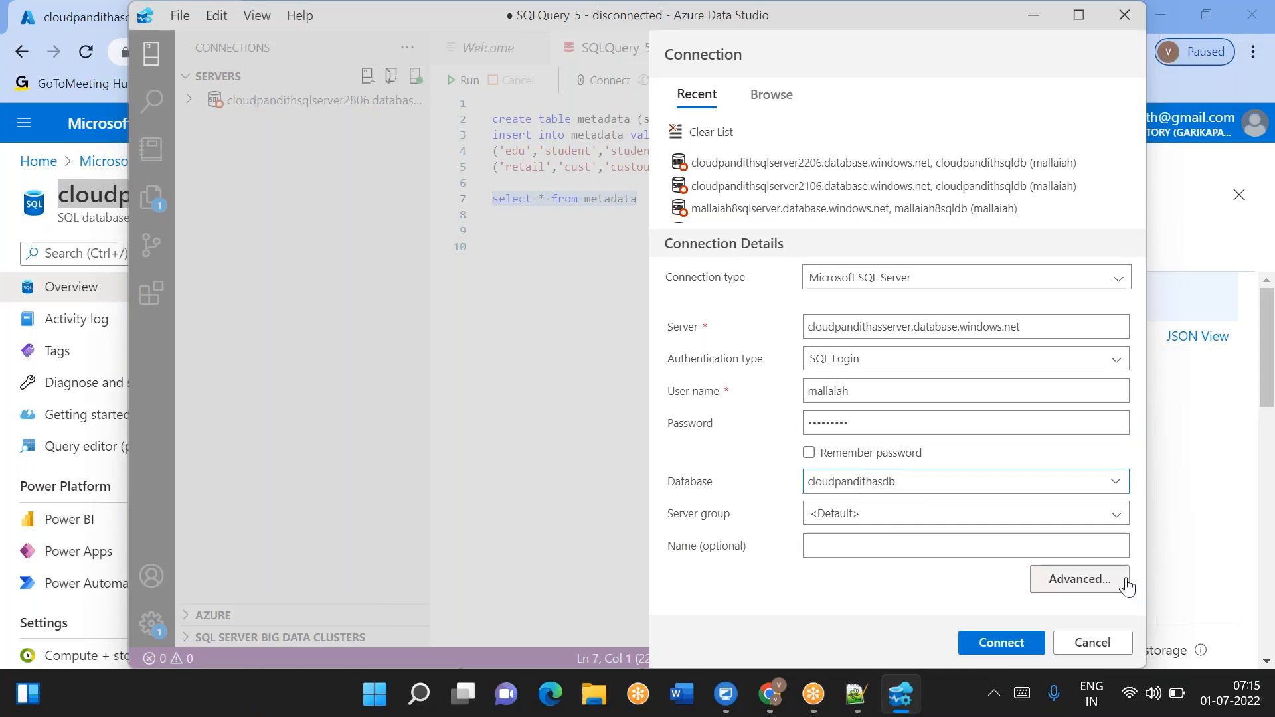
pyautogui.click(1023, 648)
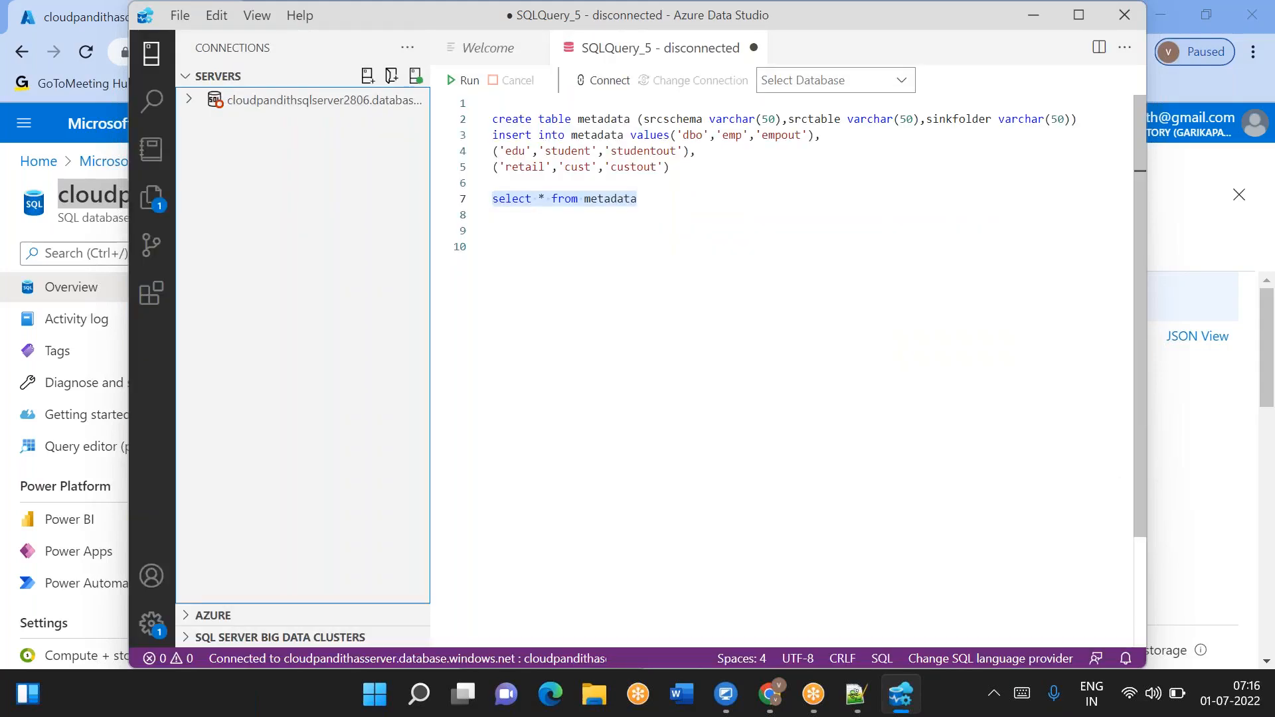
# - Clear the recent connections list and reconnect to cloudpandithasdb on cloudpandithasserver
pyautogui.click(416, 76)
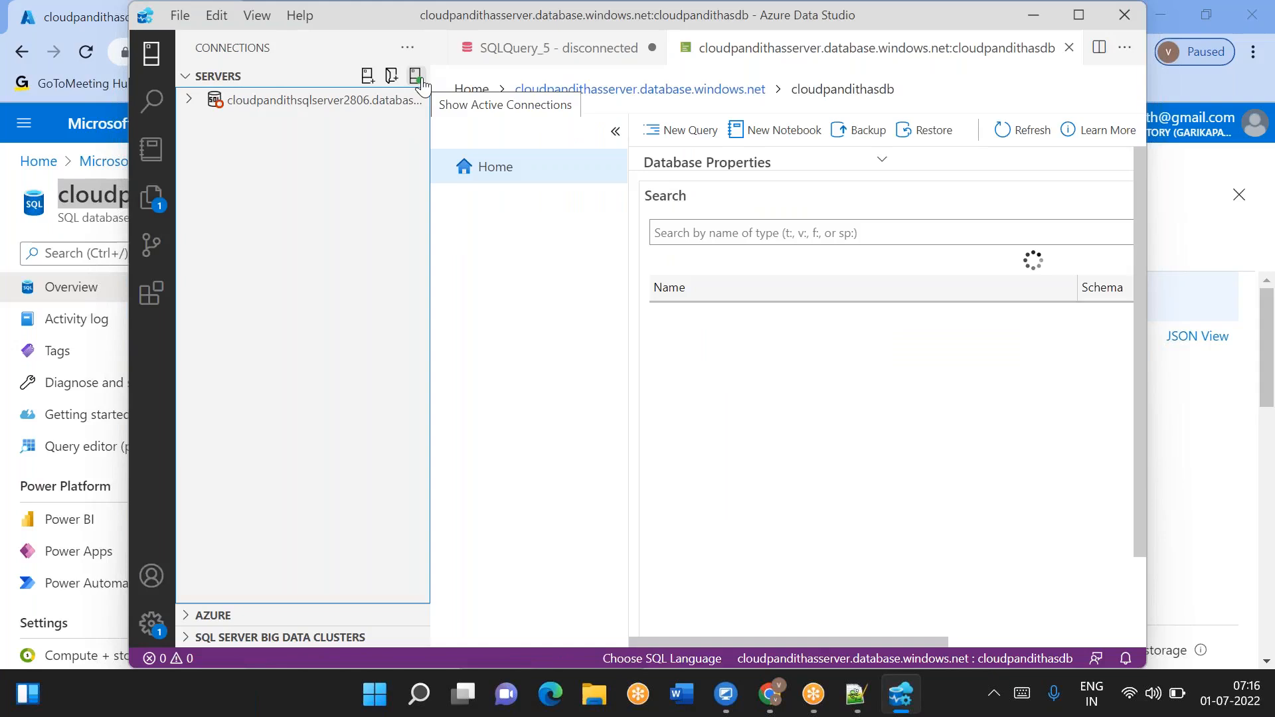
pyautogui.click(372, 78)
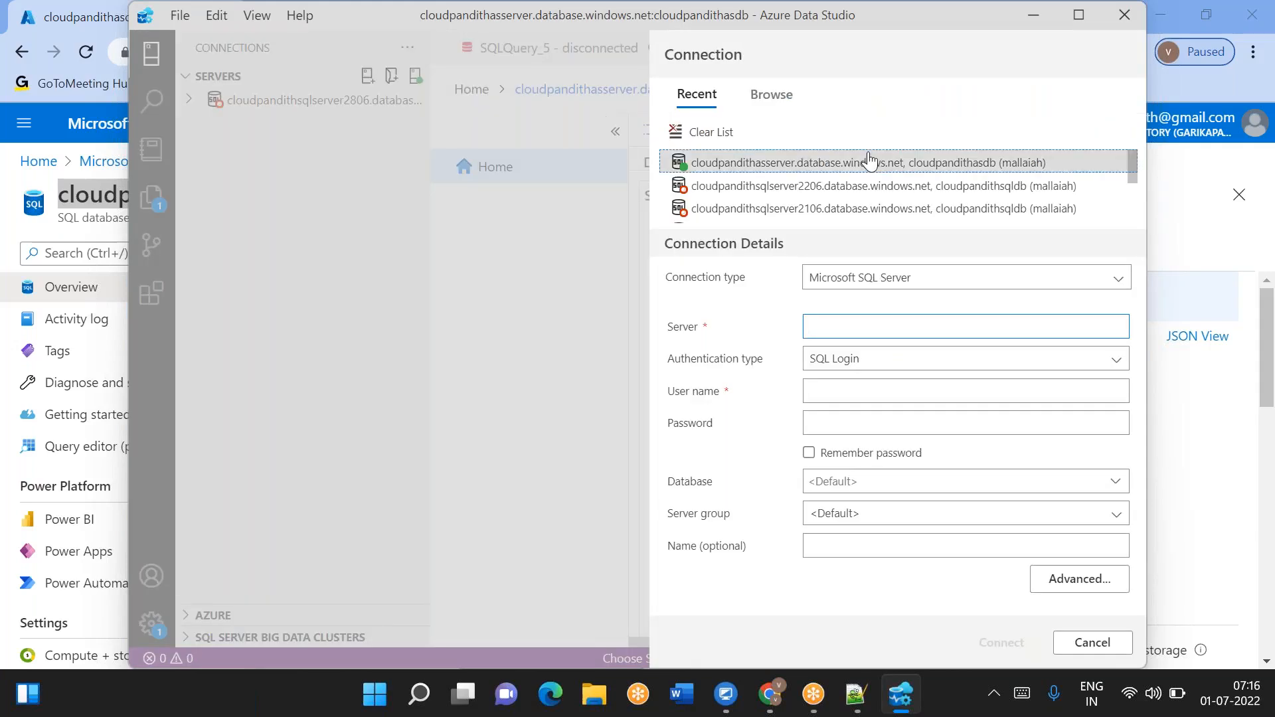
pyautogui.click(802, 168)
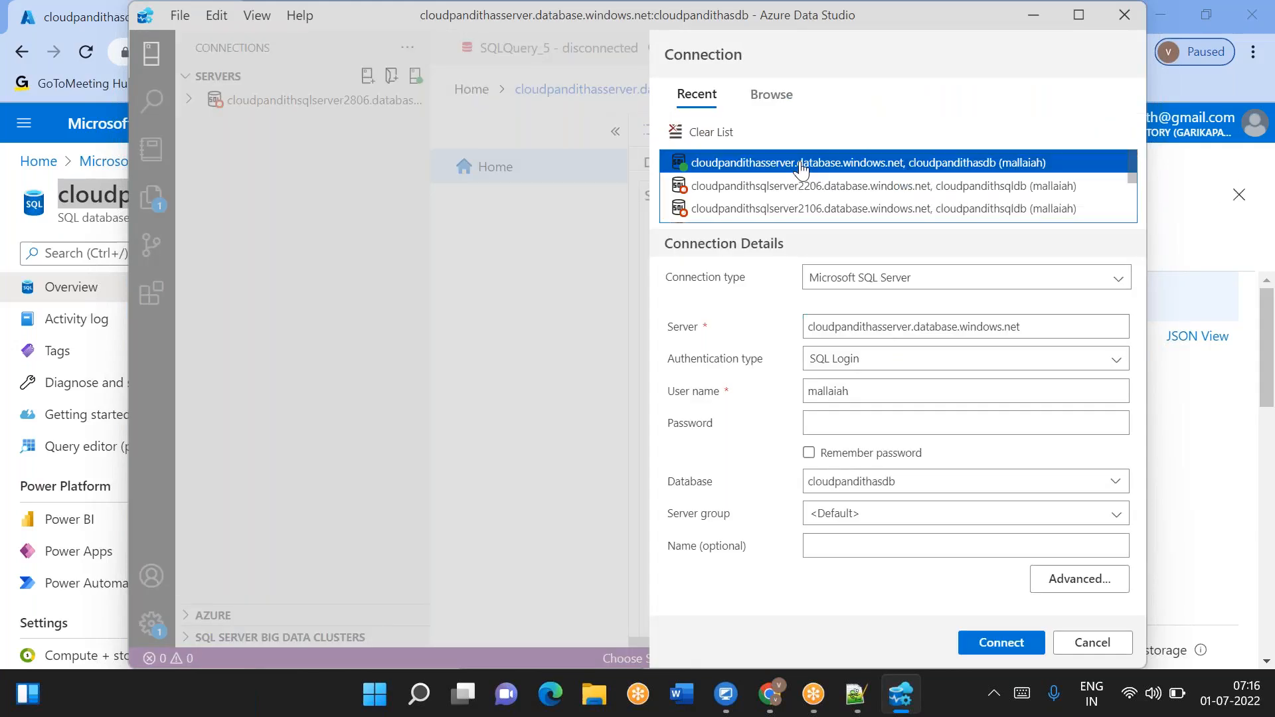
pyautogui.click(713, 133)
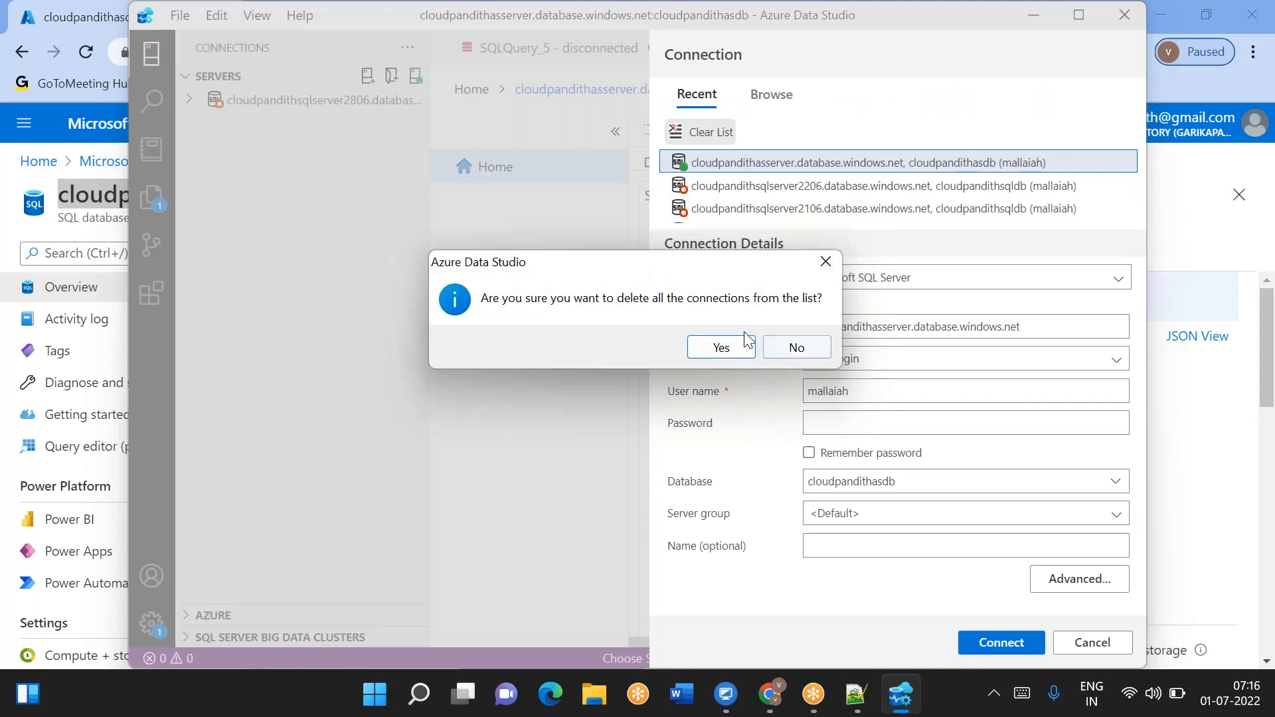
pyautogui.click(723, 346)
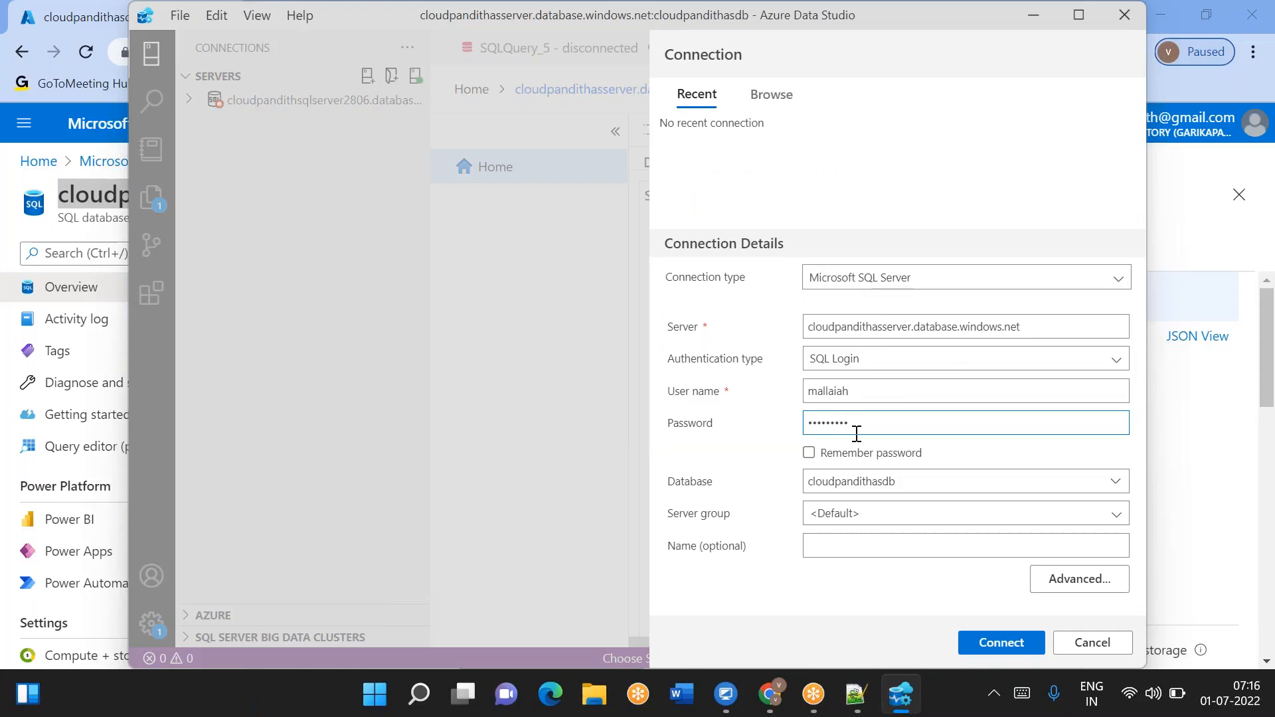
pyautogui.click(1001, 643)
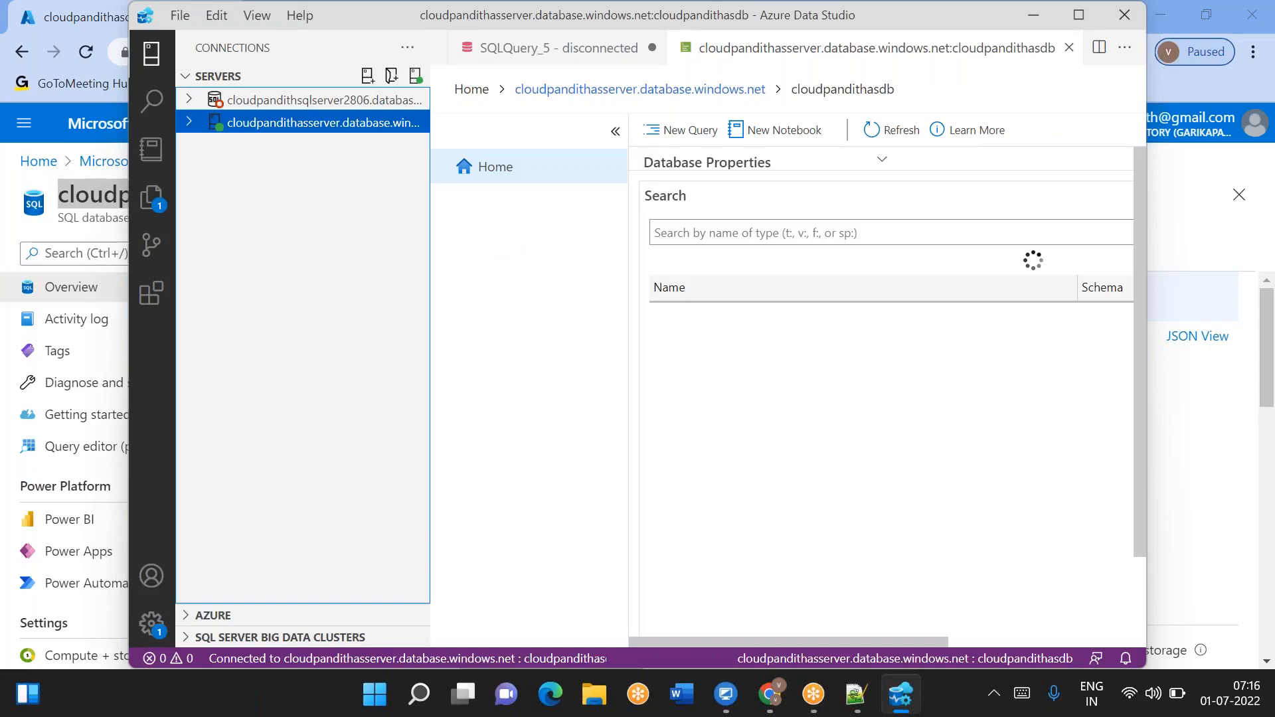
# - Open a new query and begin a create table statement for metadata with a srcfolder column
pyautogui.click(690, 130)
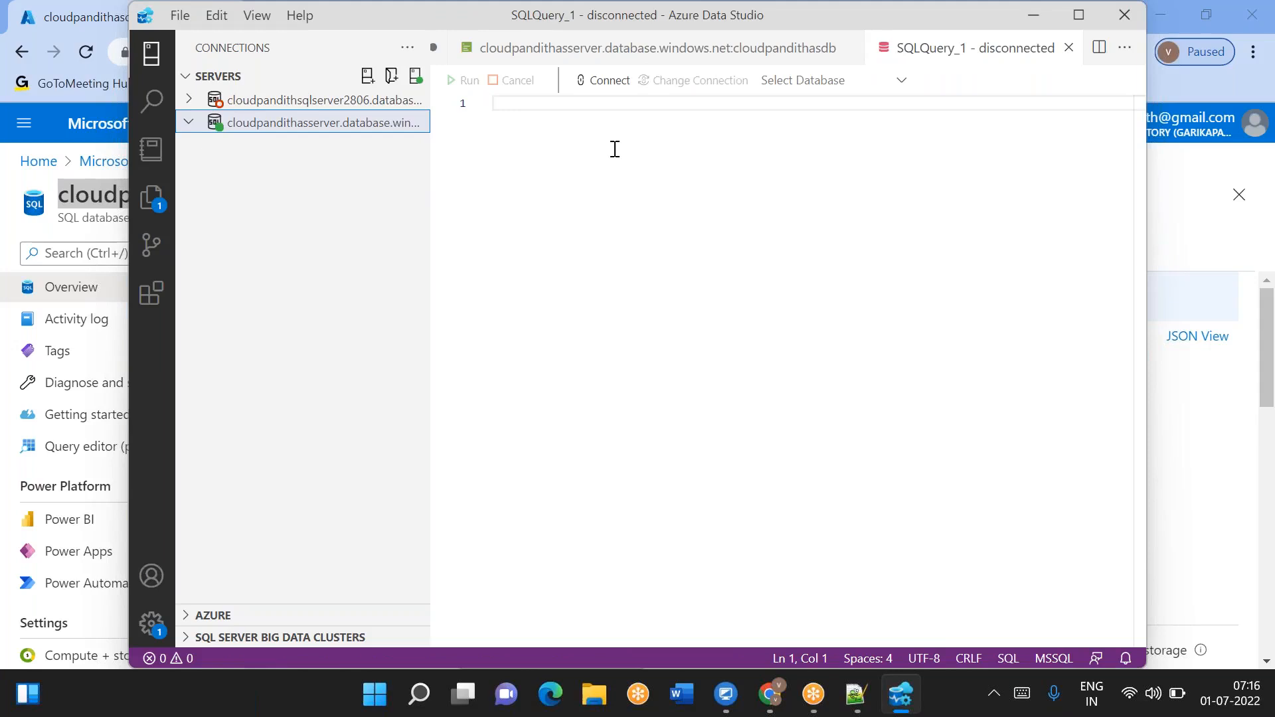
pyautogui.write('create ta')
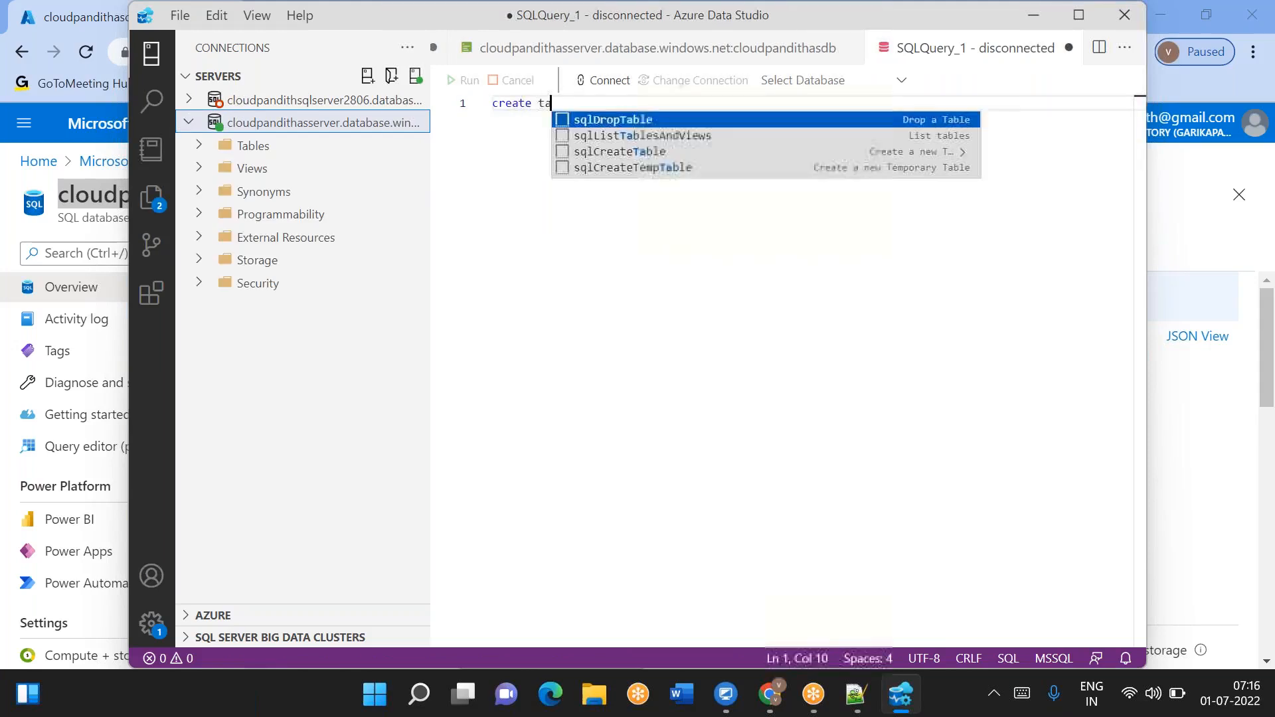
pyautogui.write('ble metadata')
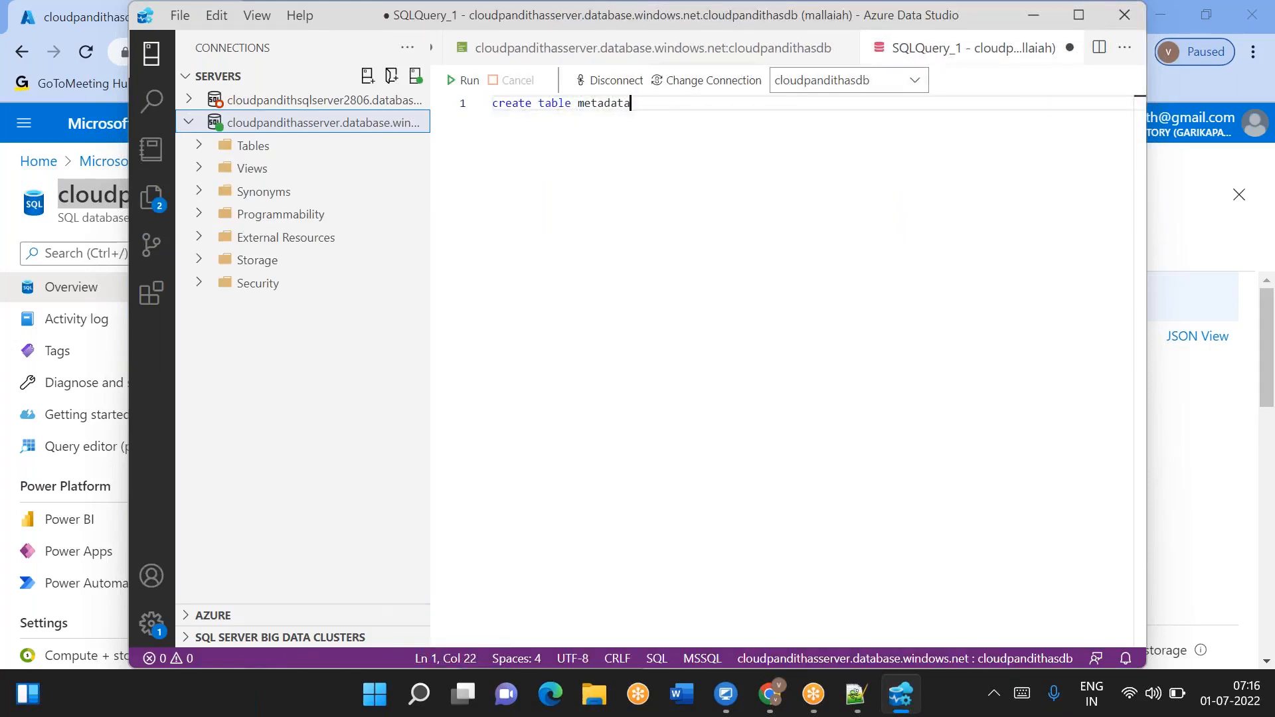
pyautogui.press('Return')
pyautogui.write('(')
pyautogui.press('BackSpace')
pyautogui.press('BackSpace')
pyautogui.write('(srcfolder')
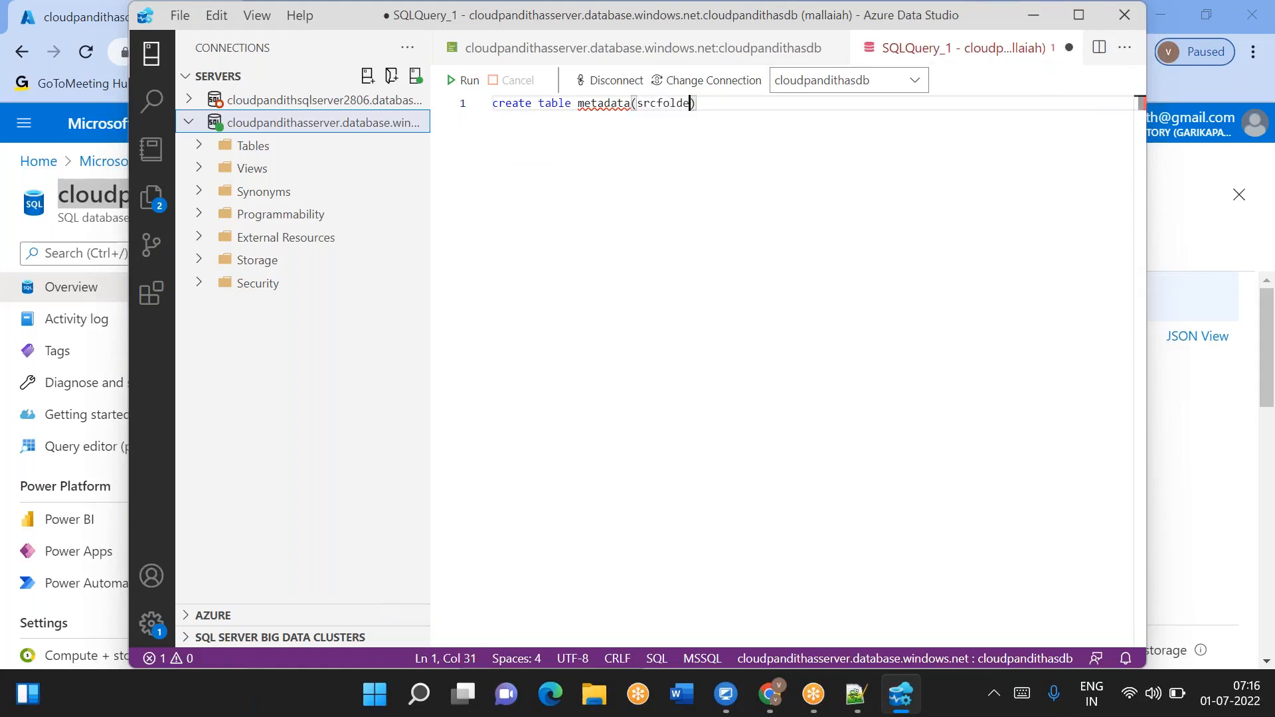
pyautogui.write(' varchar')
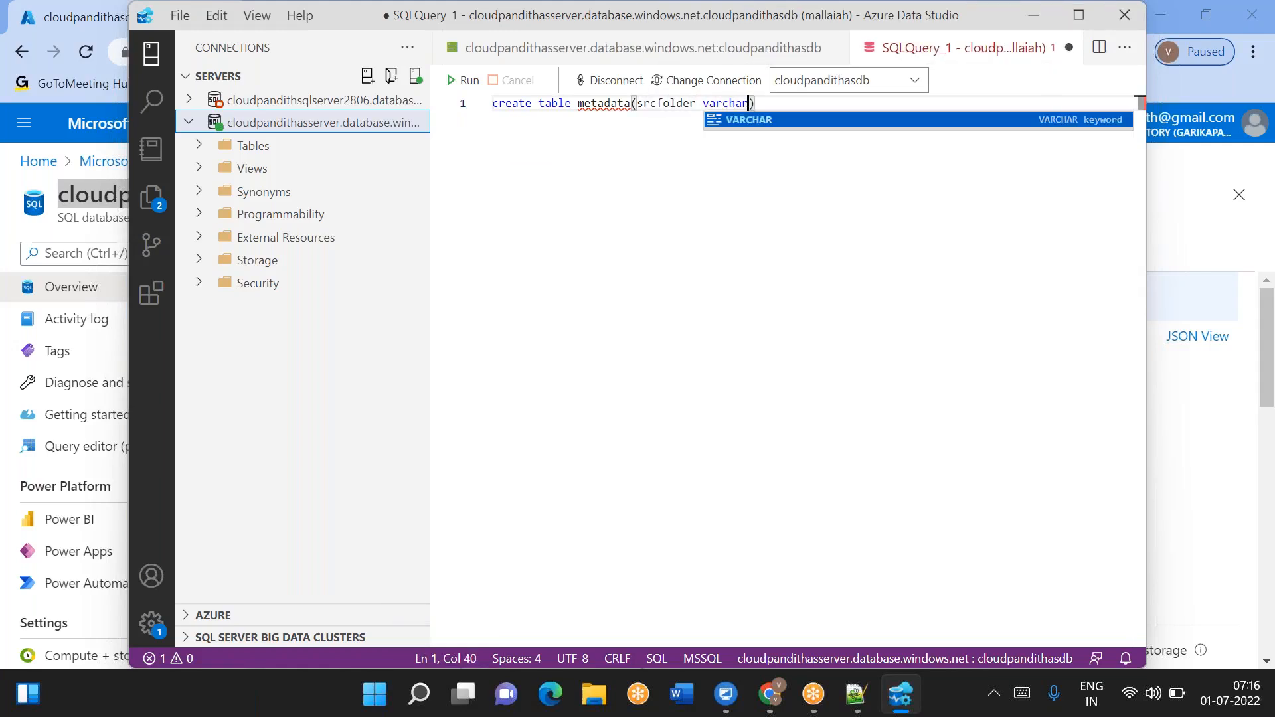
pyautogui.write('(')
# - Complete the create table statement with srcfolder varchar(100), sinkfolder varchar(100) and lpv datetime columns
pyautogui.press('BackSpace')
pyautogui.write('(100')
pyautogui.write('),sinkfo')
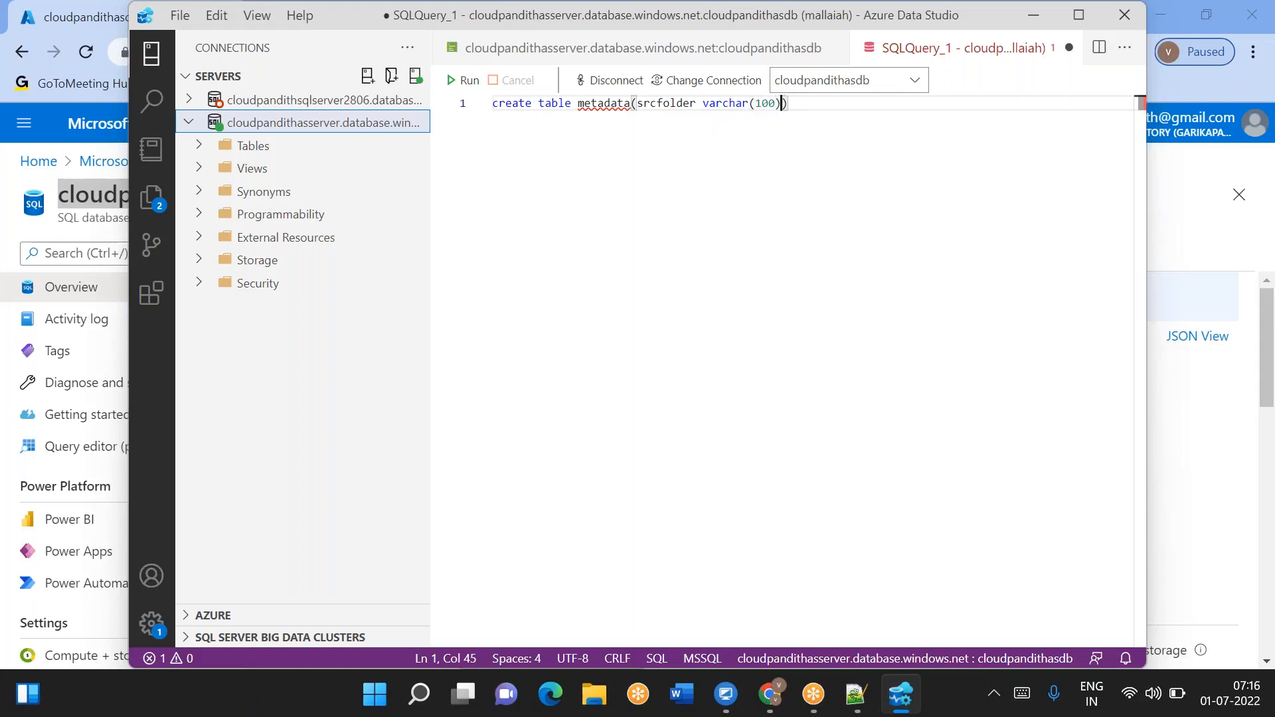
pyautogui.write('lder varchar')
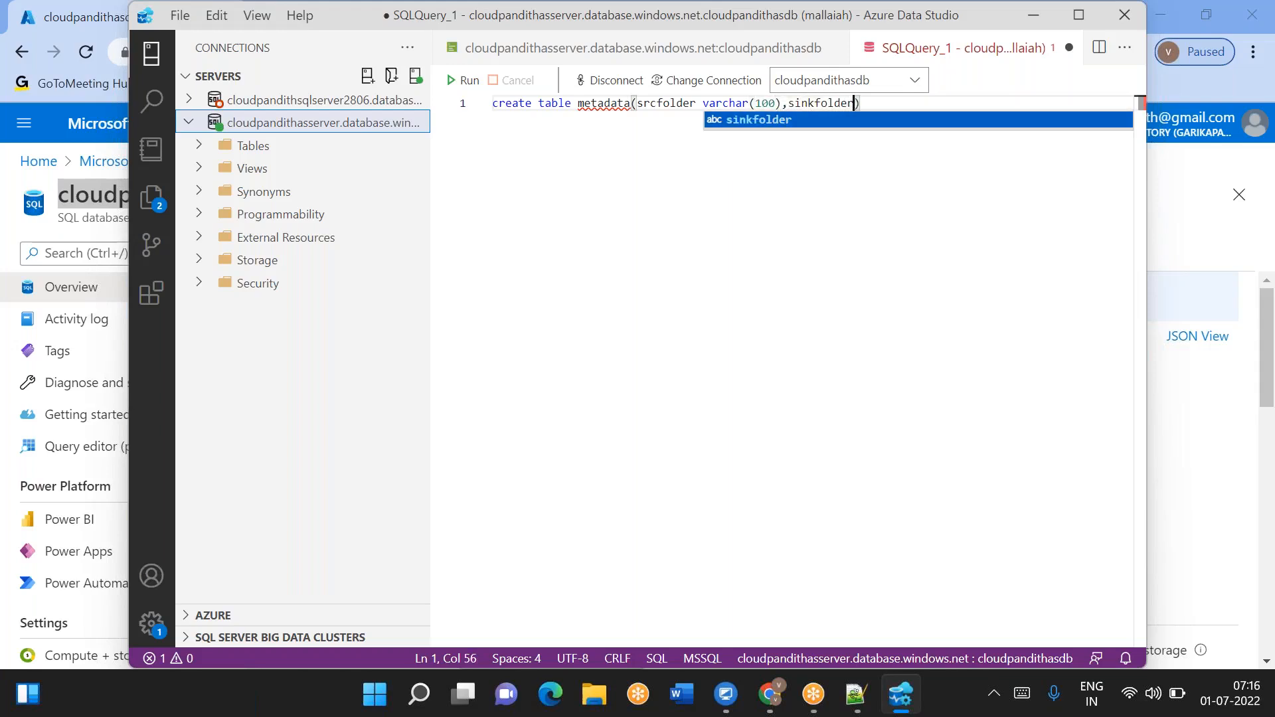
pyautogui.write('(100')
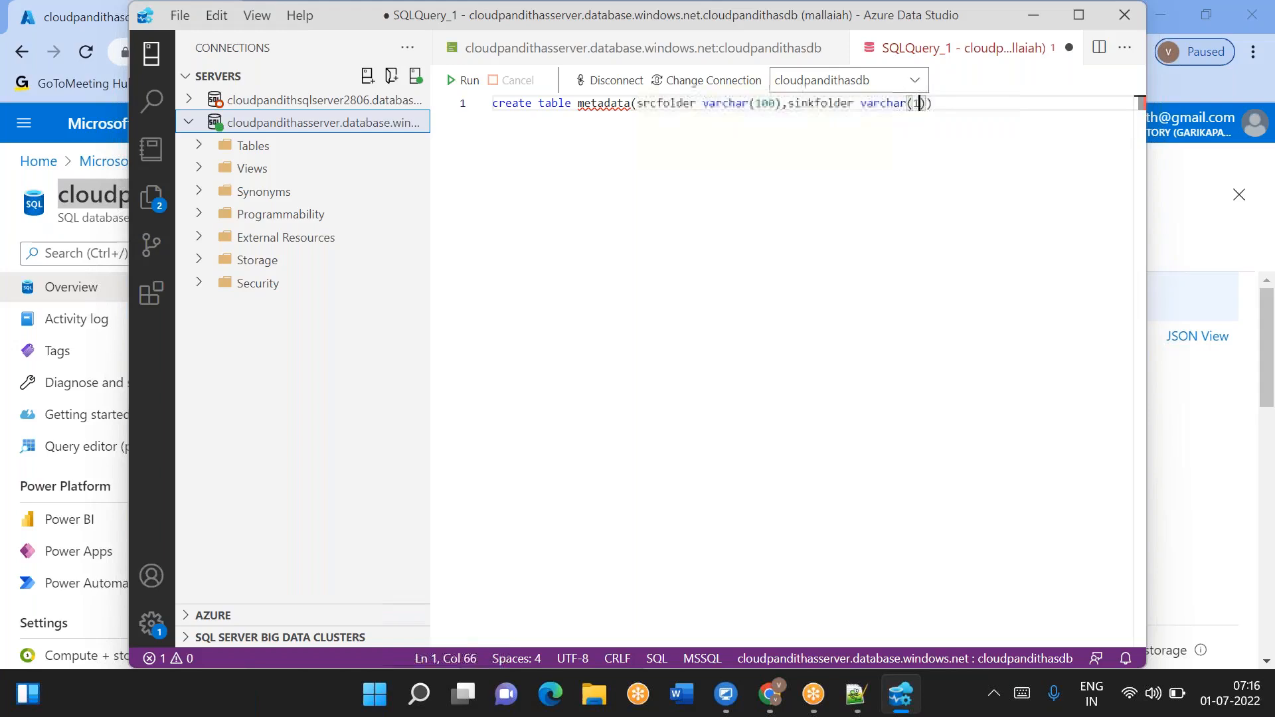
pyautogui.write('),lpv ')
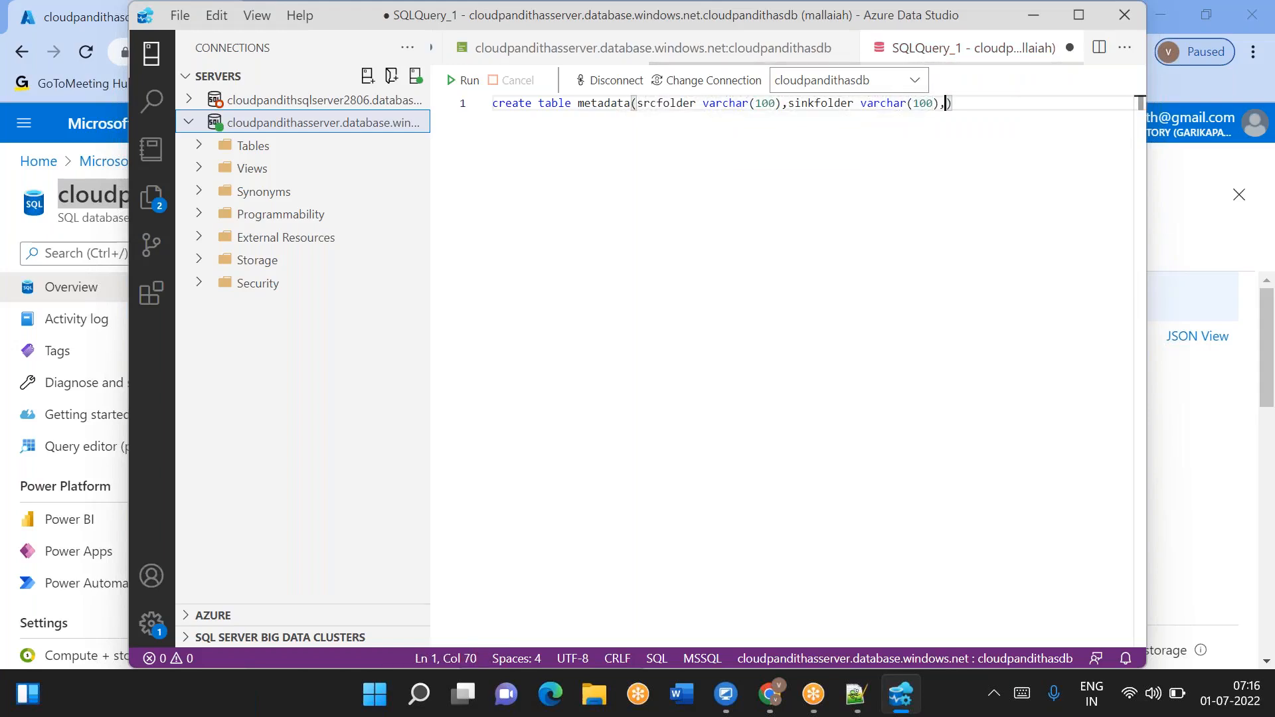
pyautogui.write('datetime')
pyautogui.hotkey('shift', 'End')
pyautogui.hotkey('shift', 'Home')
pyautogui.press('End')
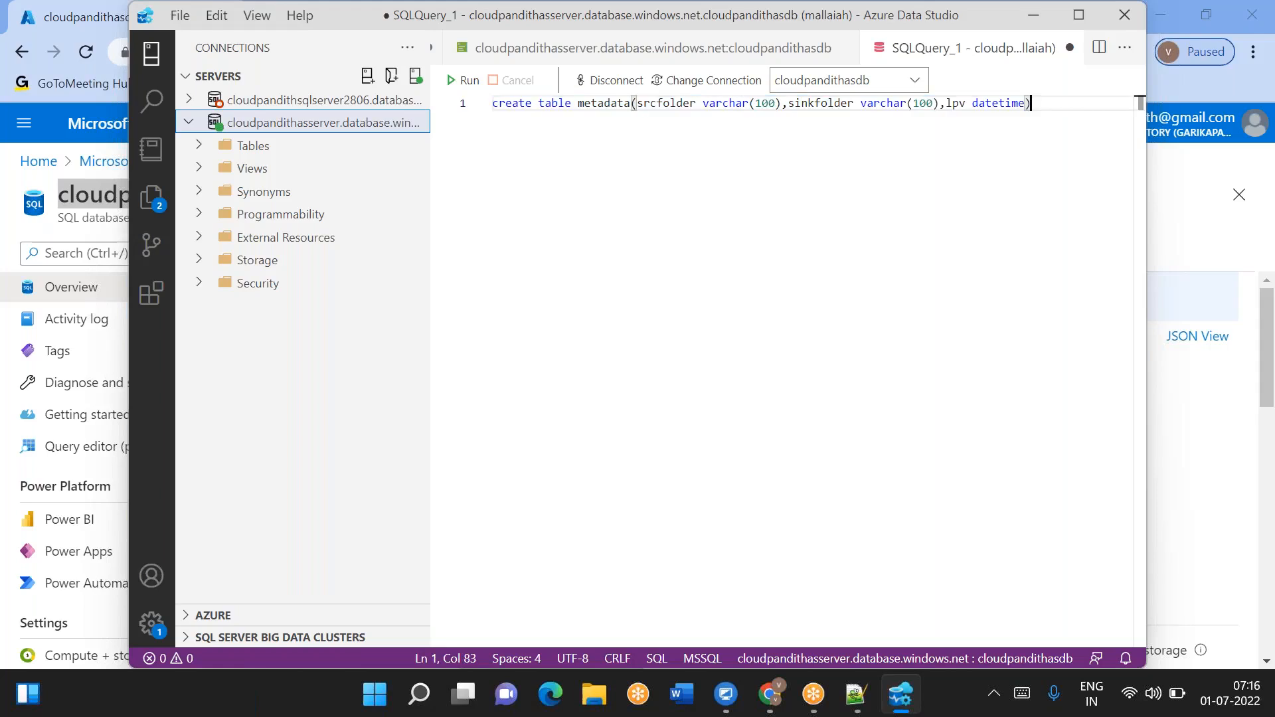
pyautogui.press('Return')
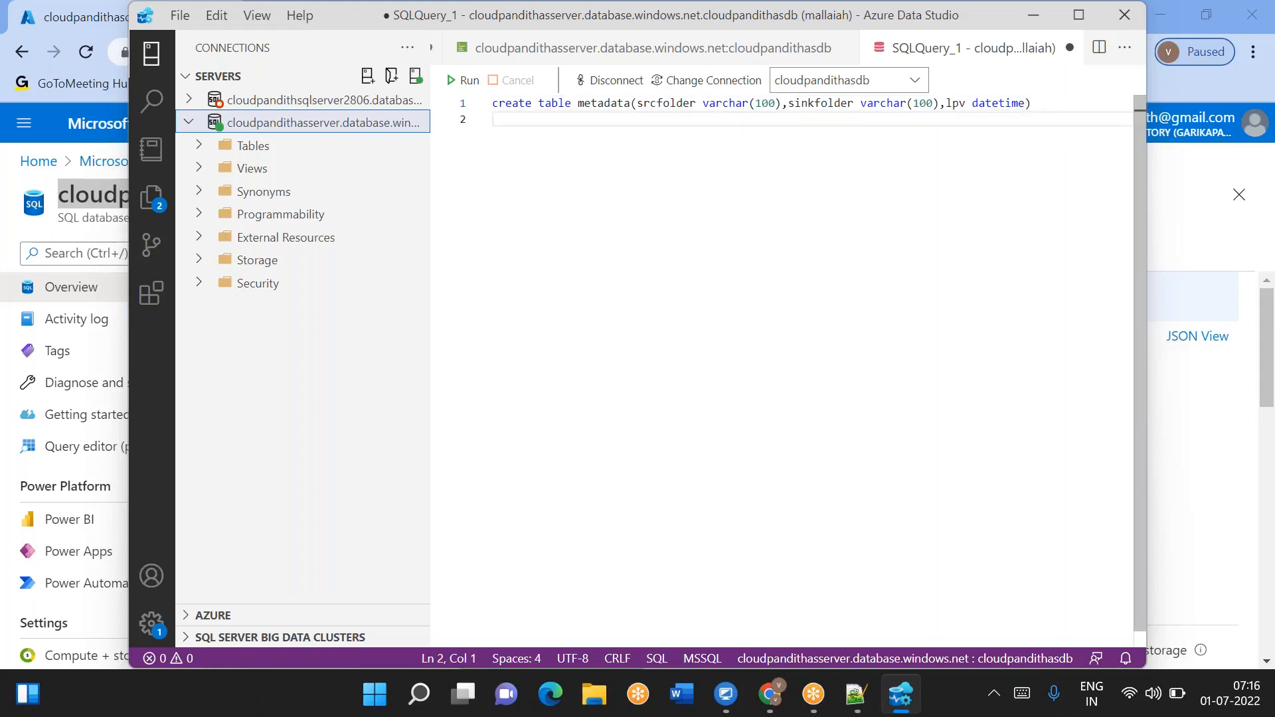
# - Write an insert into metadata with values 'cust', 'custout' and an empty lpv
pyautogui.write('insert into e')
pyautogui.press('BackSpace')
pyautogui.write('metadata')
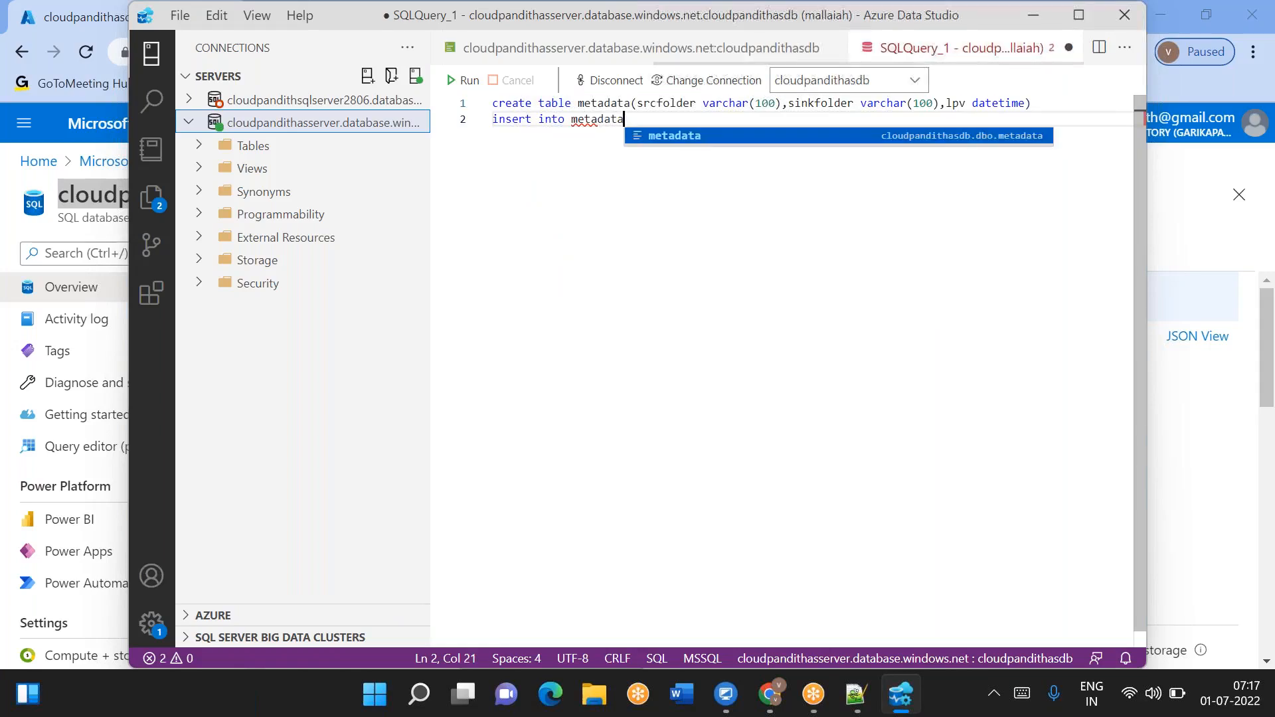
pyautogui.write(' values(')
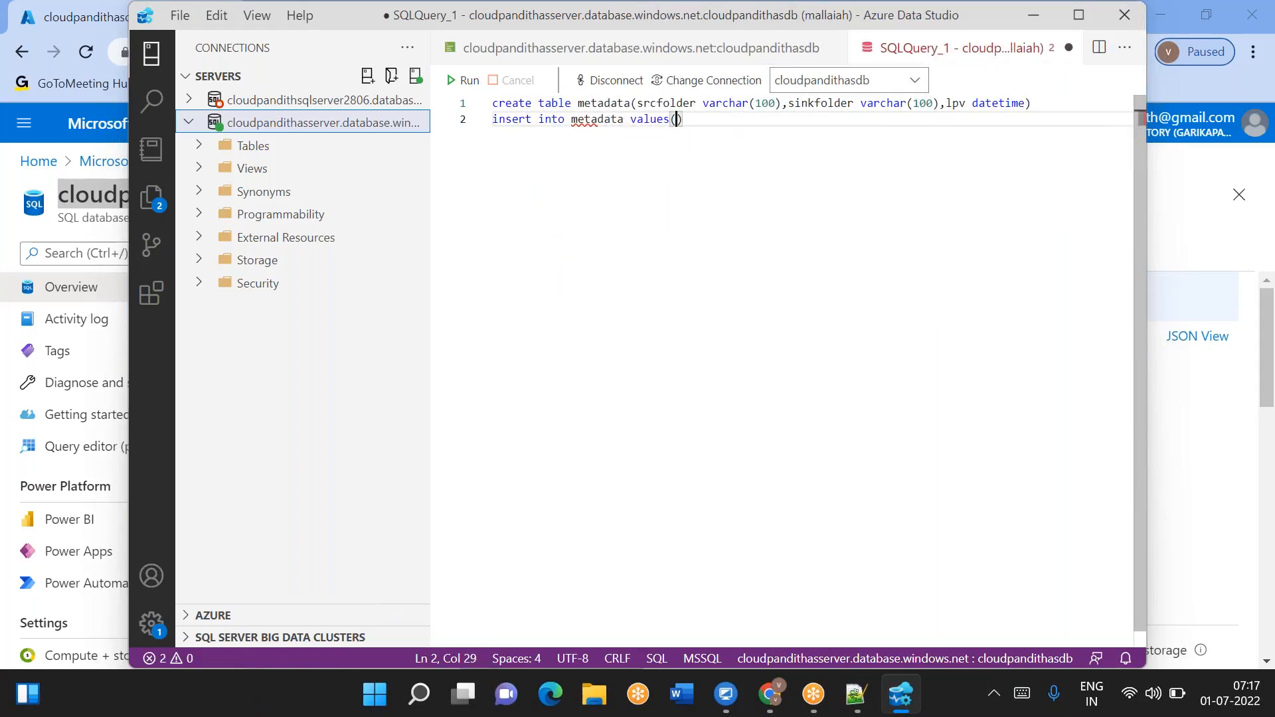
pyautogui.write("'")
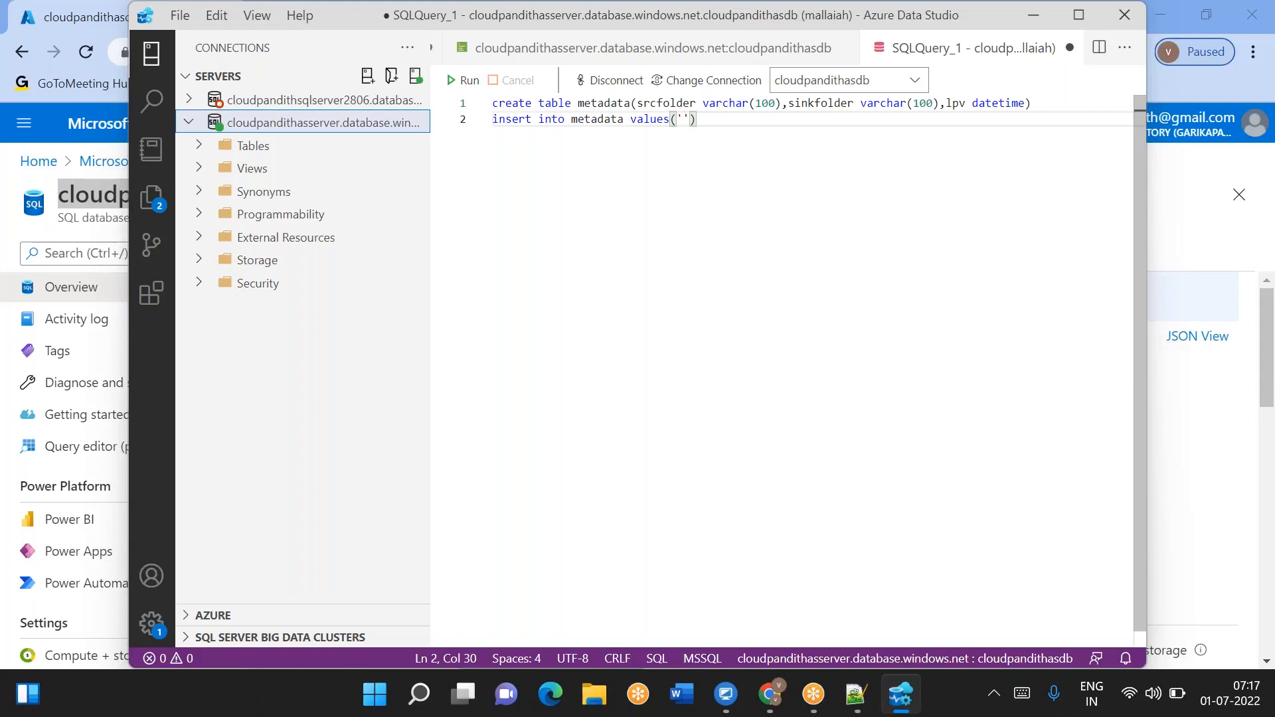
pyautogui.write('cust')
pyautogui.write(",'")
pyautogui.write('custout')
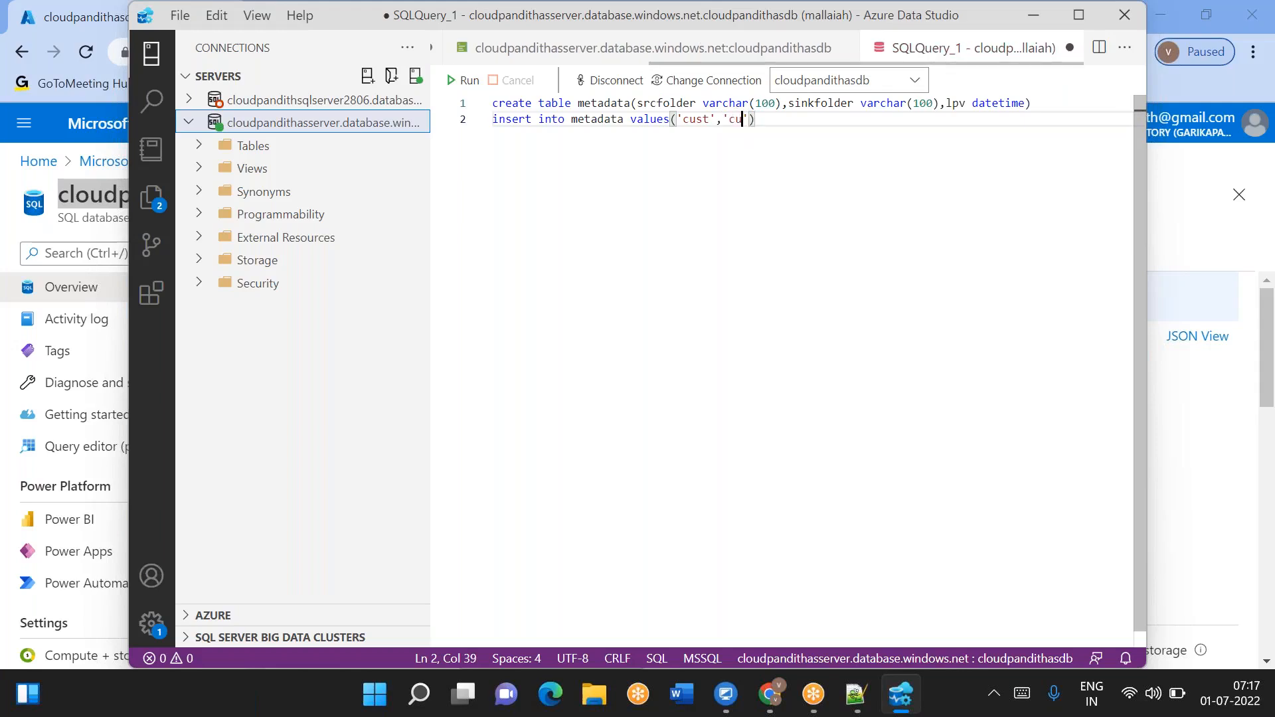
pyautogui.write("'")
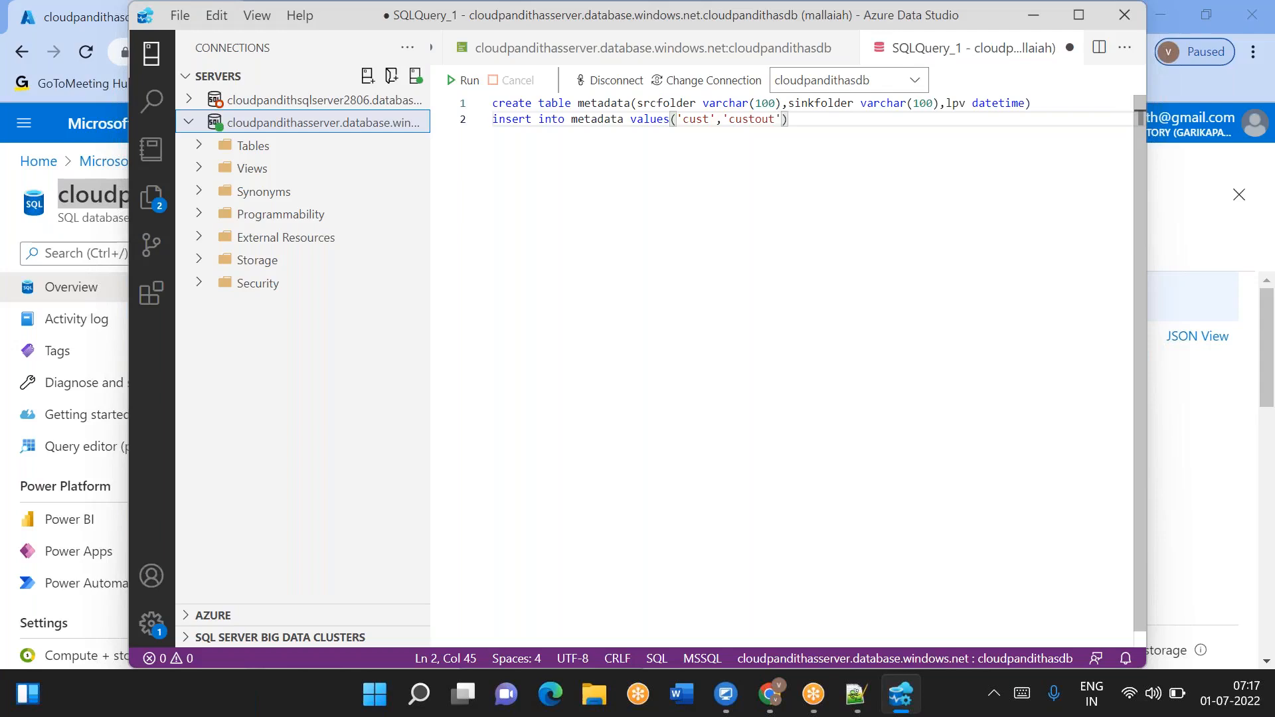
pyautogui.write(",''")
# - Duplicate the insert line and change its folders to 'emp' and 'empout'
pyautogui.hotkey('shift', 'Home')
pyautogui.hotkey('ctrl', 'c')
pyautogui.press('End')
pyautogui.press('Return')
pyautogui.hotkey('ctrl', 'v')
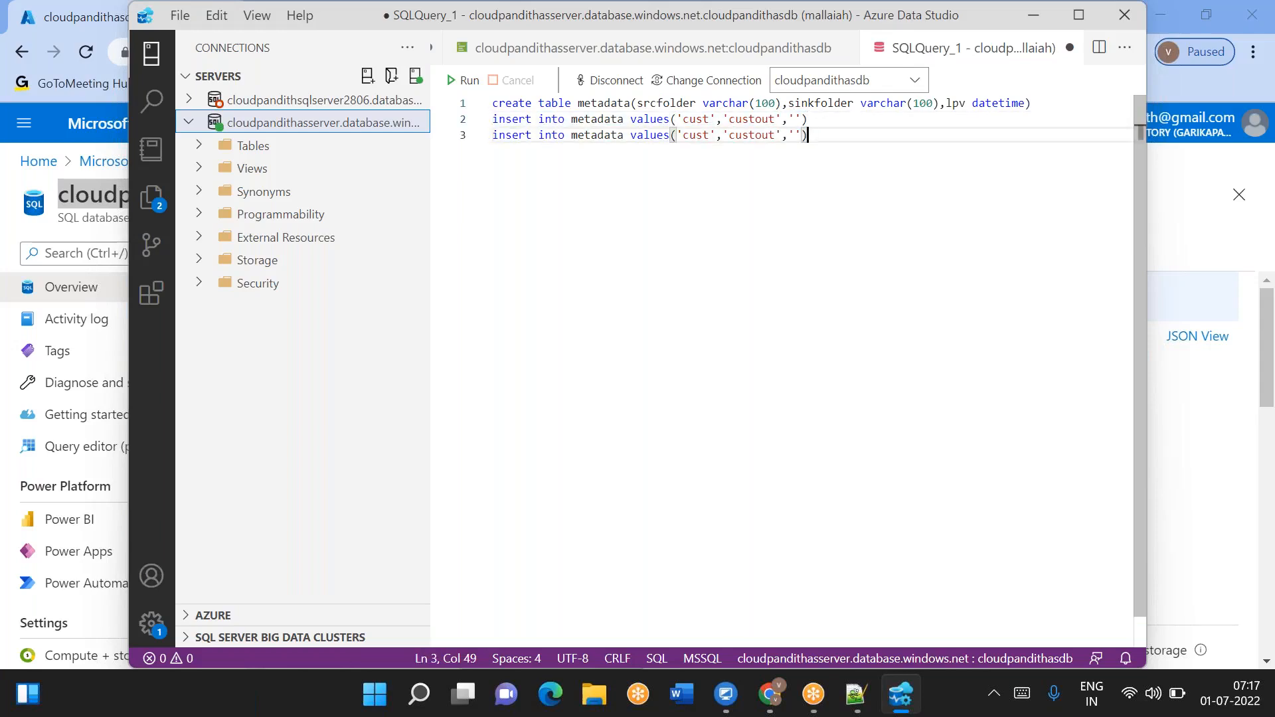
pyautogui.doubleClick(700, 136)
pyautogui.press('BackSpace')
pyautogui.write('emp')
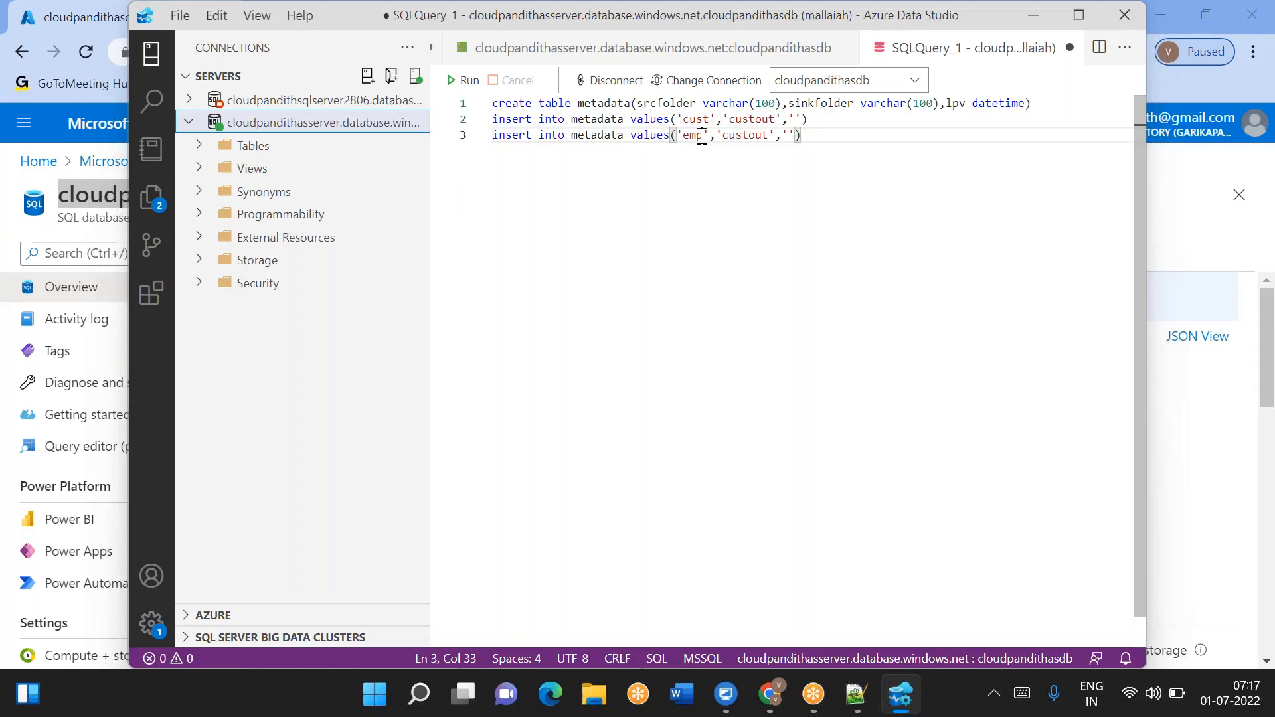
pyautogui.click(754, 136)
pyautogui.press('BackSpace')
pyautogui.press('BackSpace')
pyautogui.press('BackSpace')
pyautogui.press('BackSpace')
pyautogui.write('emp')
# - Duplicate the emp insert line and change its folders to 'orders' and 'orderout'
pyautogui.press('End')
pyautogui.hotkey('shift', 'Home')
pyautogui.hotkey('ctrl', 'c')
pyautogui.press('End')
pyautogui.press('Return')
pyautogui.hotkey('ctrl', 'v')
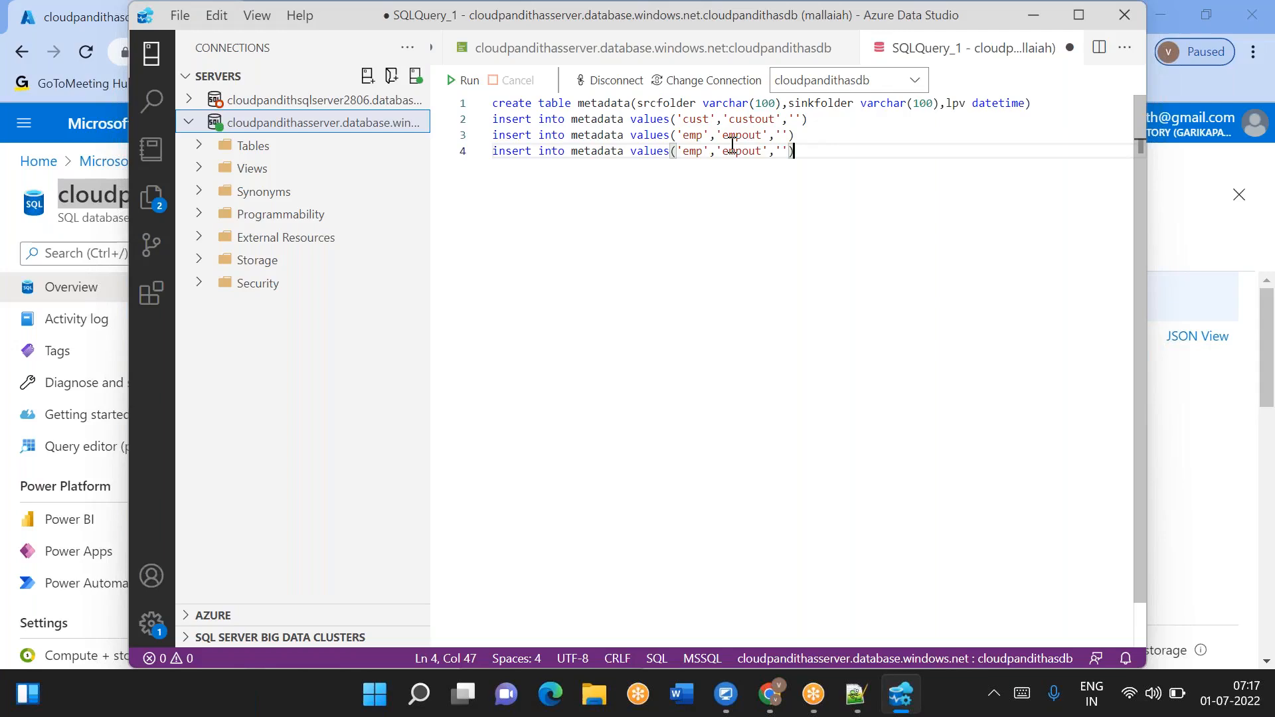
pyautogui.click(706, 151)
pyautogui.press('BackSpace')
pyautogui.press('BackSpace')
pyautogui.press('BackSpace')
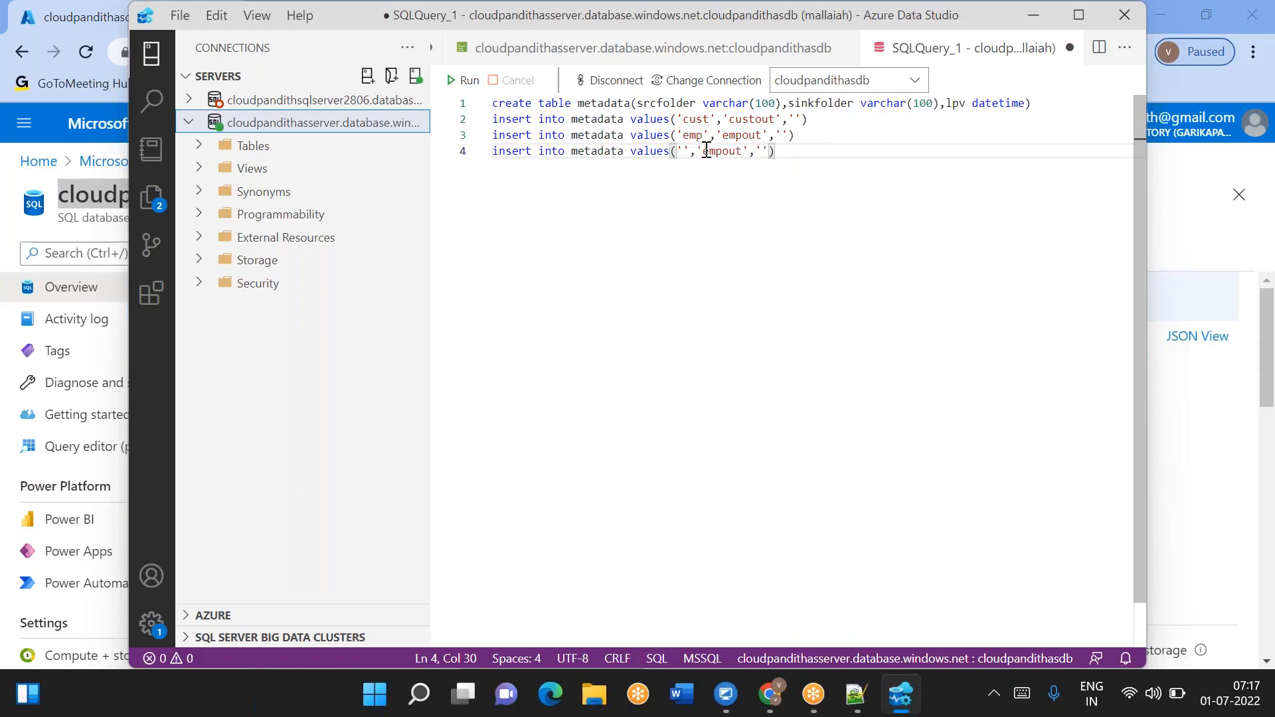
pyautogui.write('orders')
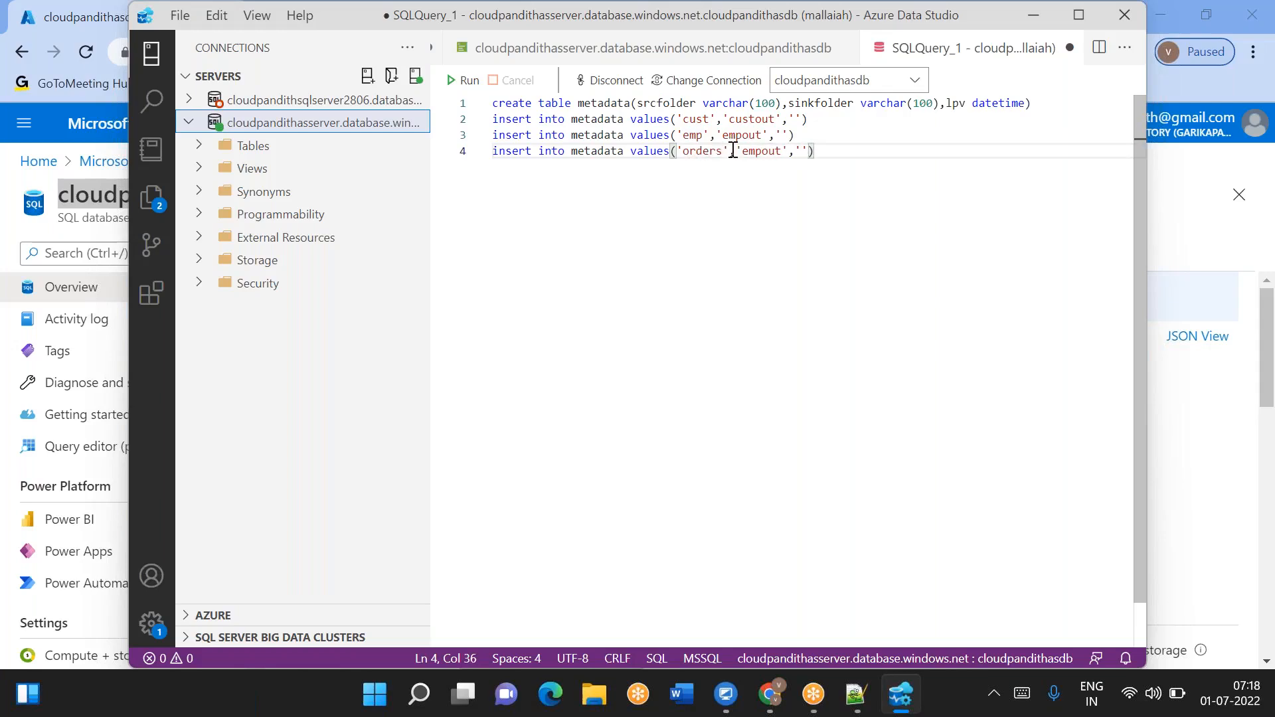
pyautogui.doubleClick(758, 152)
pyautogui.click(759, 152)
pyautogui.press('BackSpace')
pyautogui.press('BackSpace')
pyautogui.press('BackSpace')
pyautogui.write('order')
pyautogui.click(830, 151)
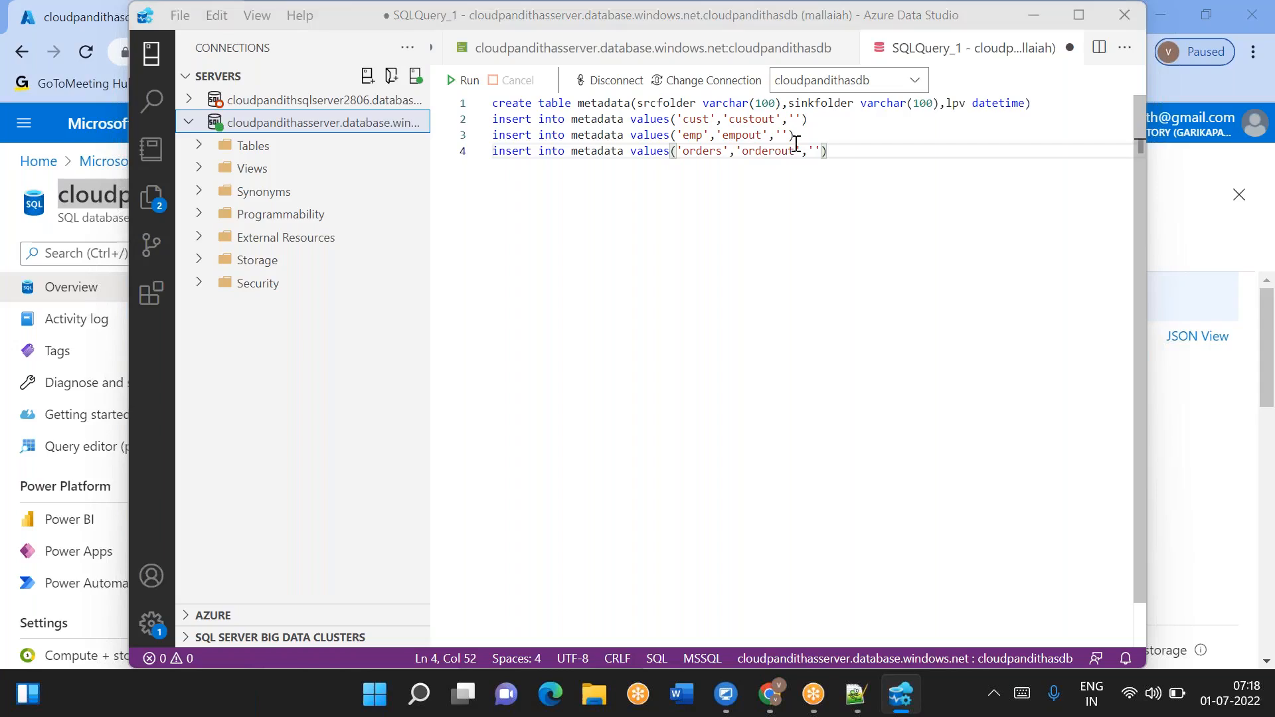
# - Check the modified time of orders1.csv in the source container's orders folder
pyautogui.hotkey('alt', 'Tab')
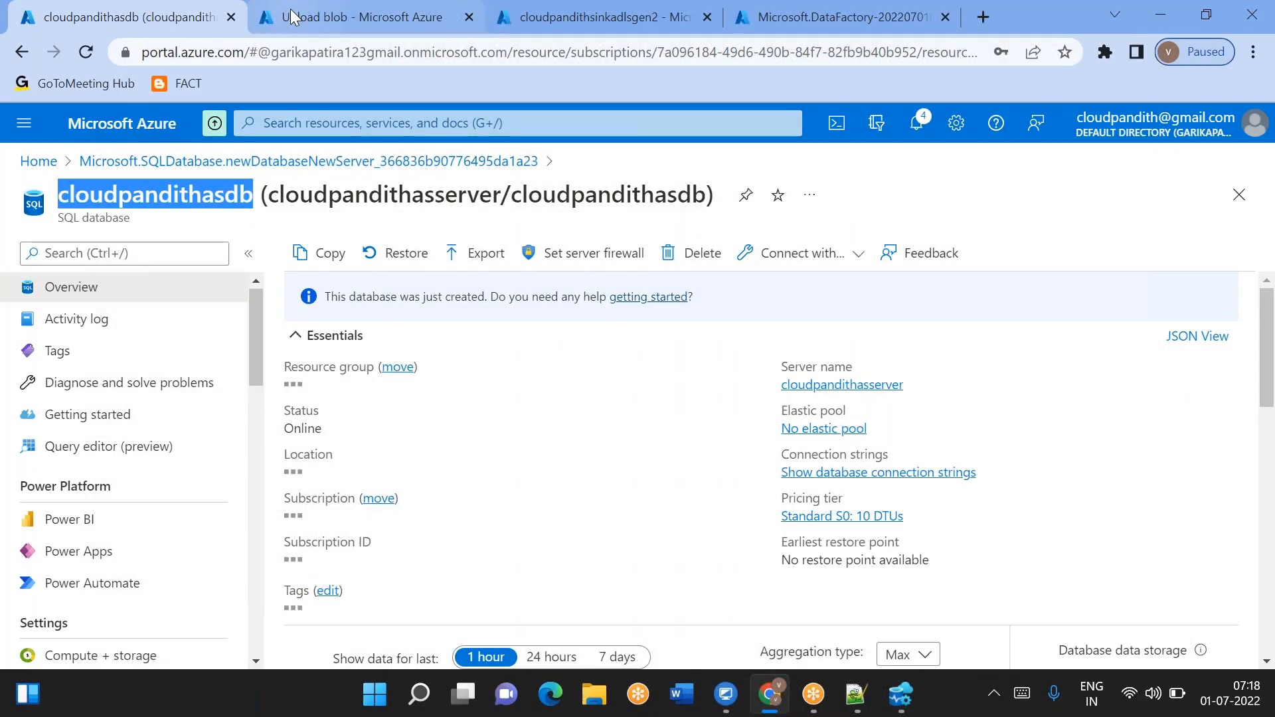
pyautogui.click(292, 15)
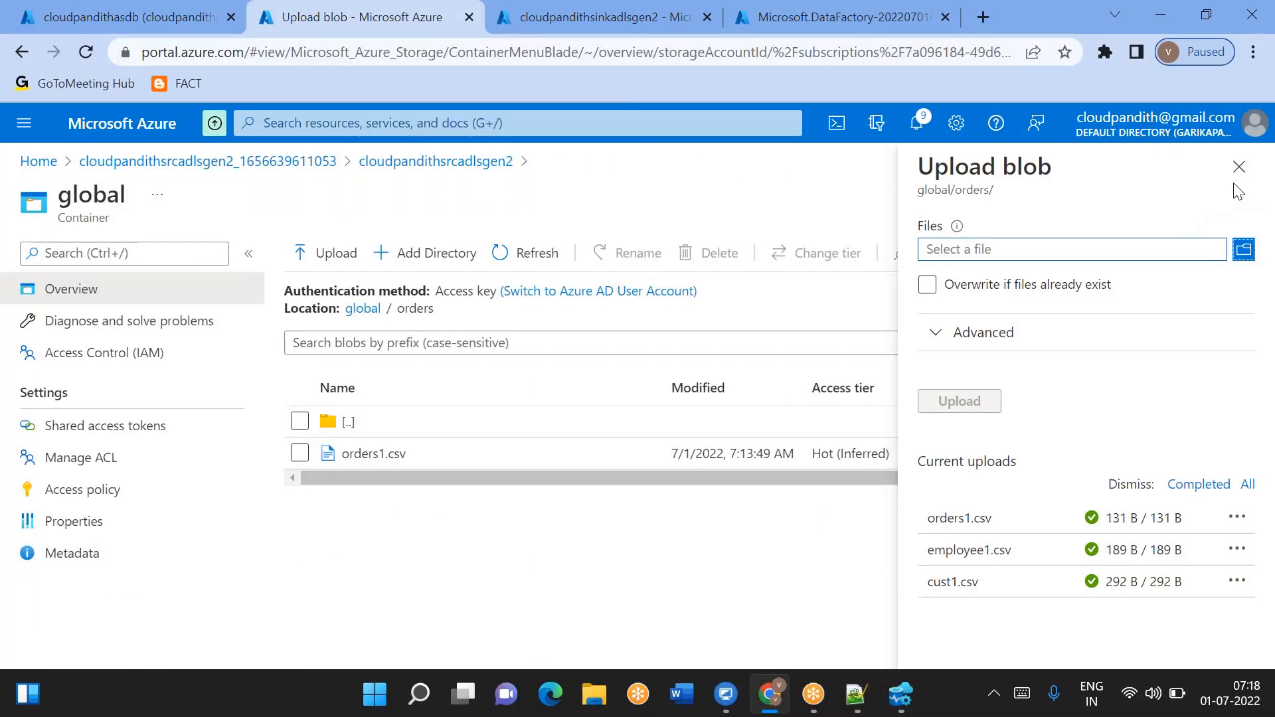
pyautogui.click(1239, 166)
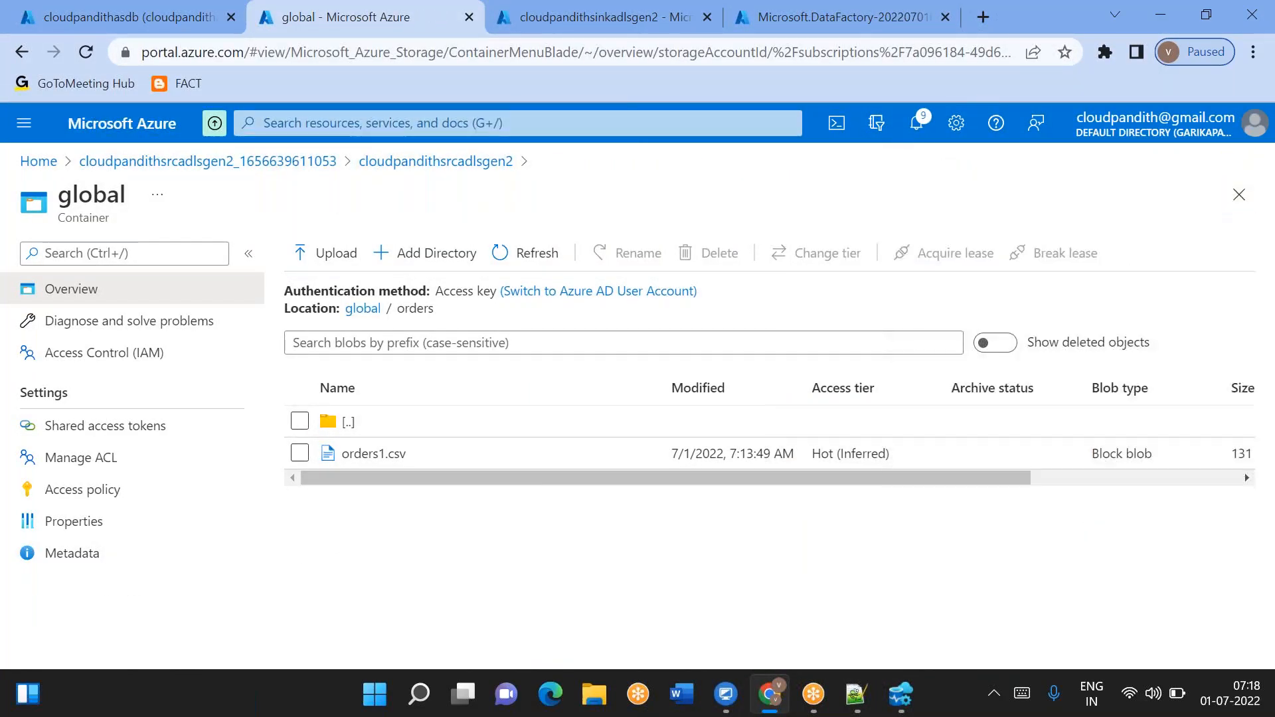
pyautogui.doubleClick(747, 458)
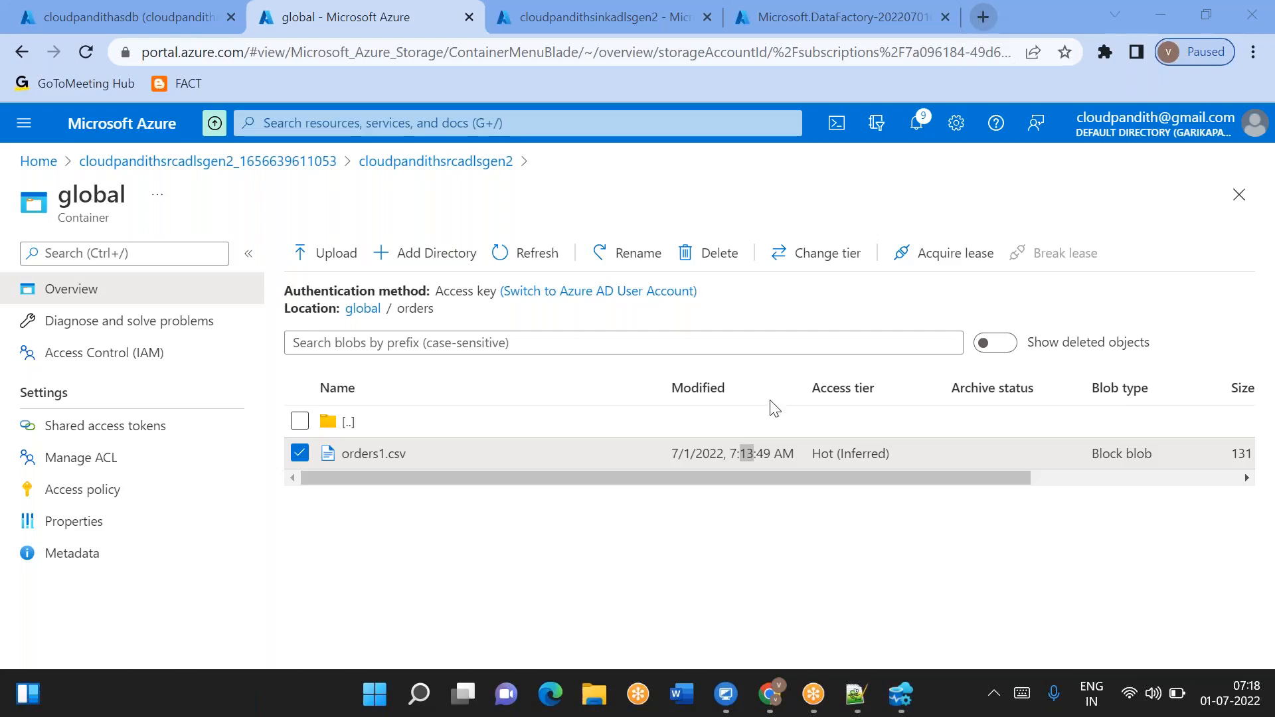
# - Search the web for 7:13AM IST to UTC and select the converted time
pyautogui.click(977, 19)
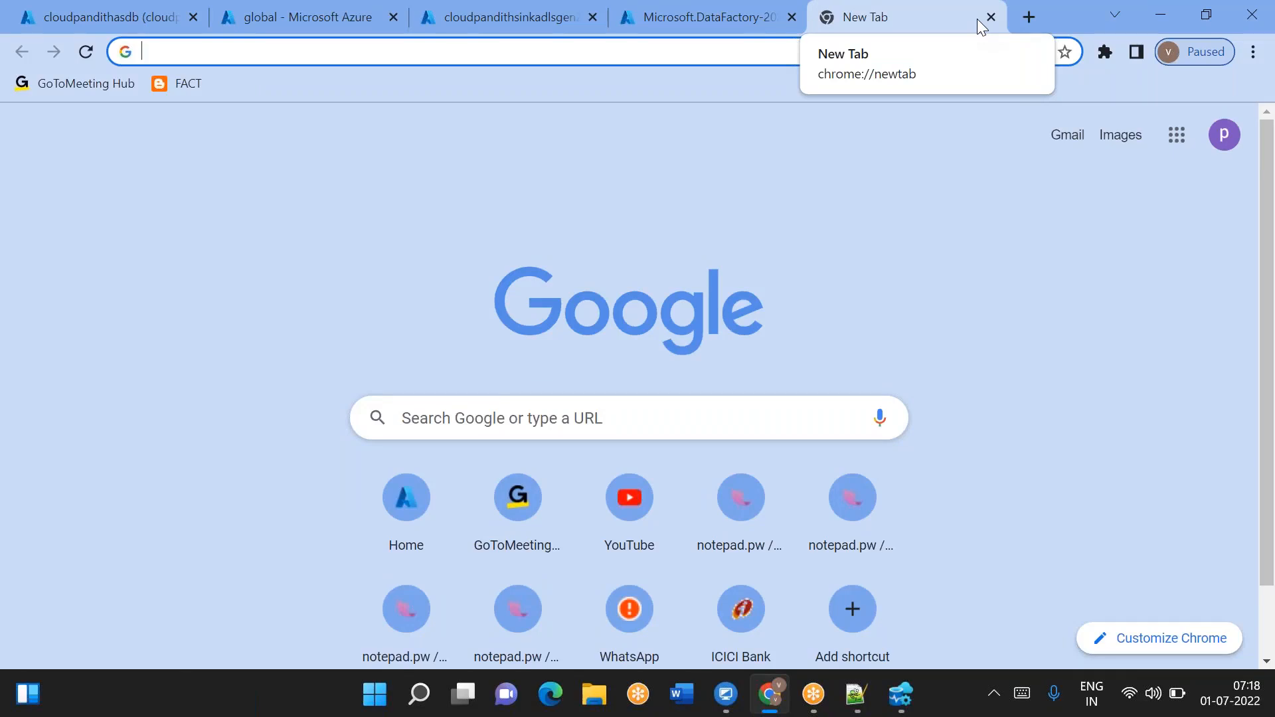
pyautogui.write('7')
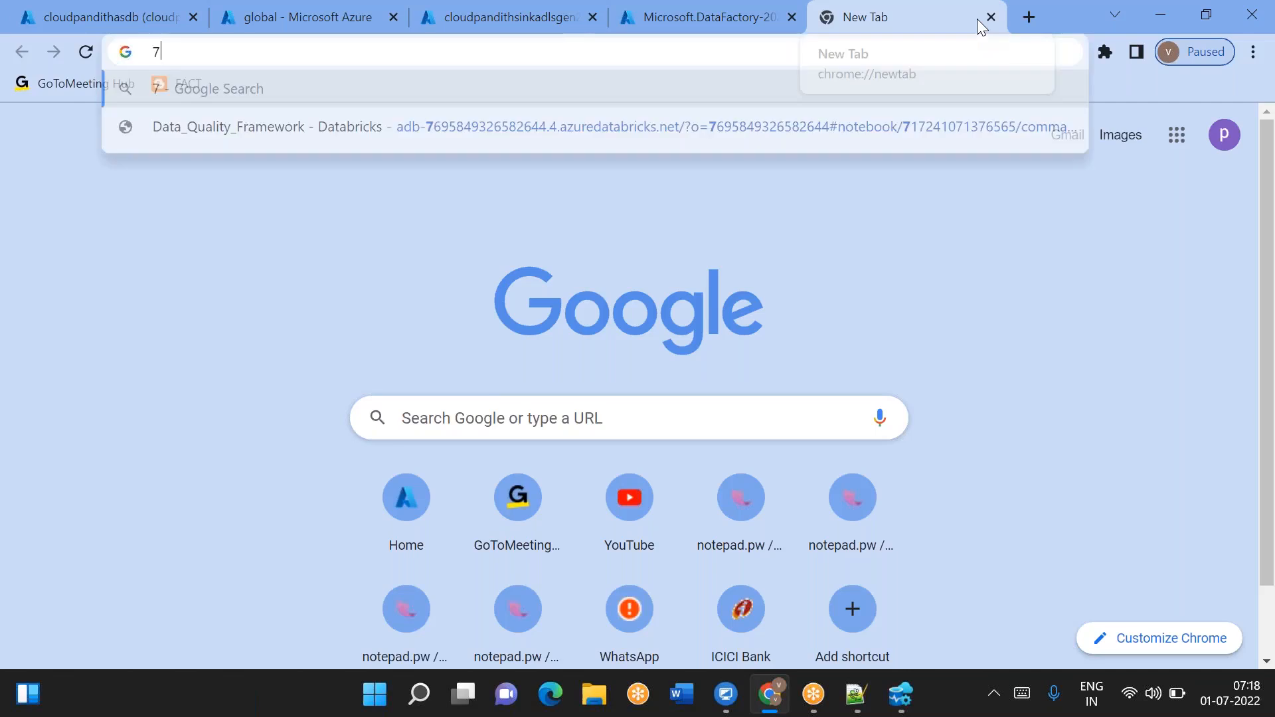
pyautogui.write(':13AM ')
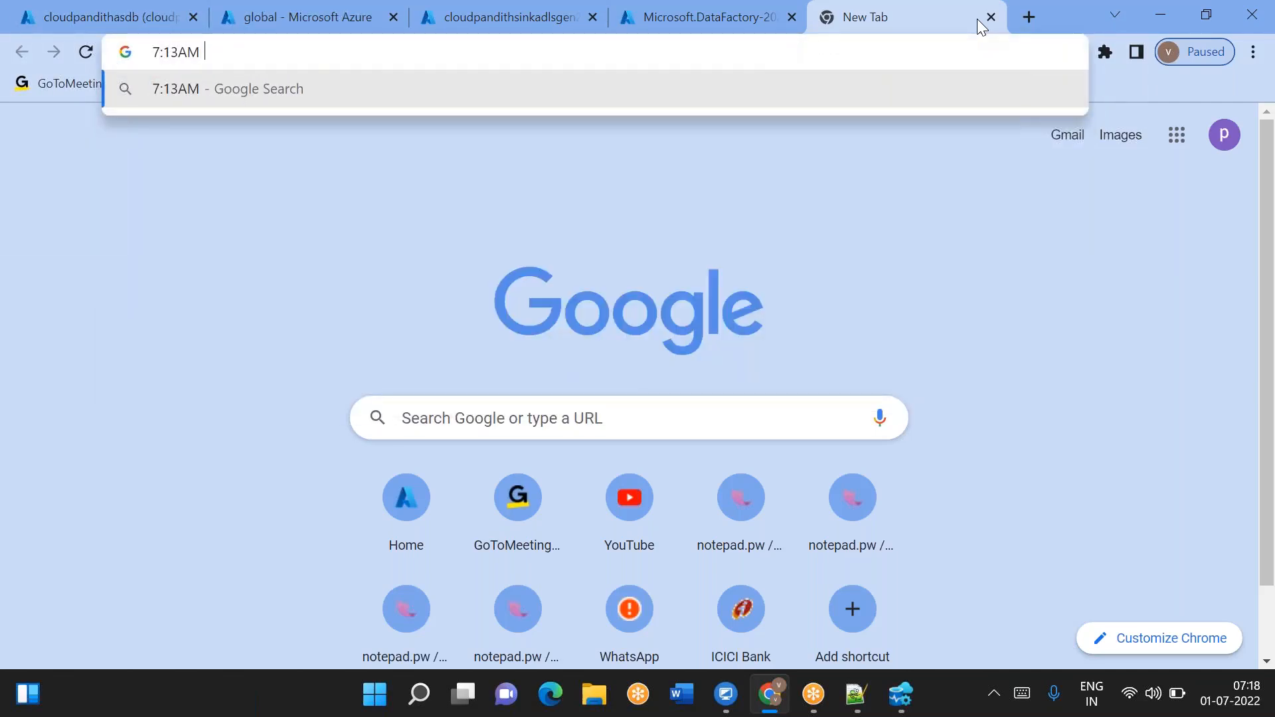
pyautogui.write('IST to UTC')
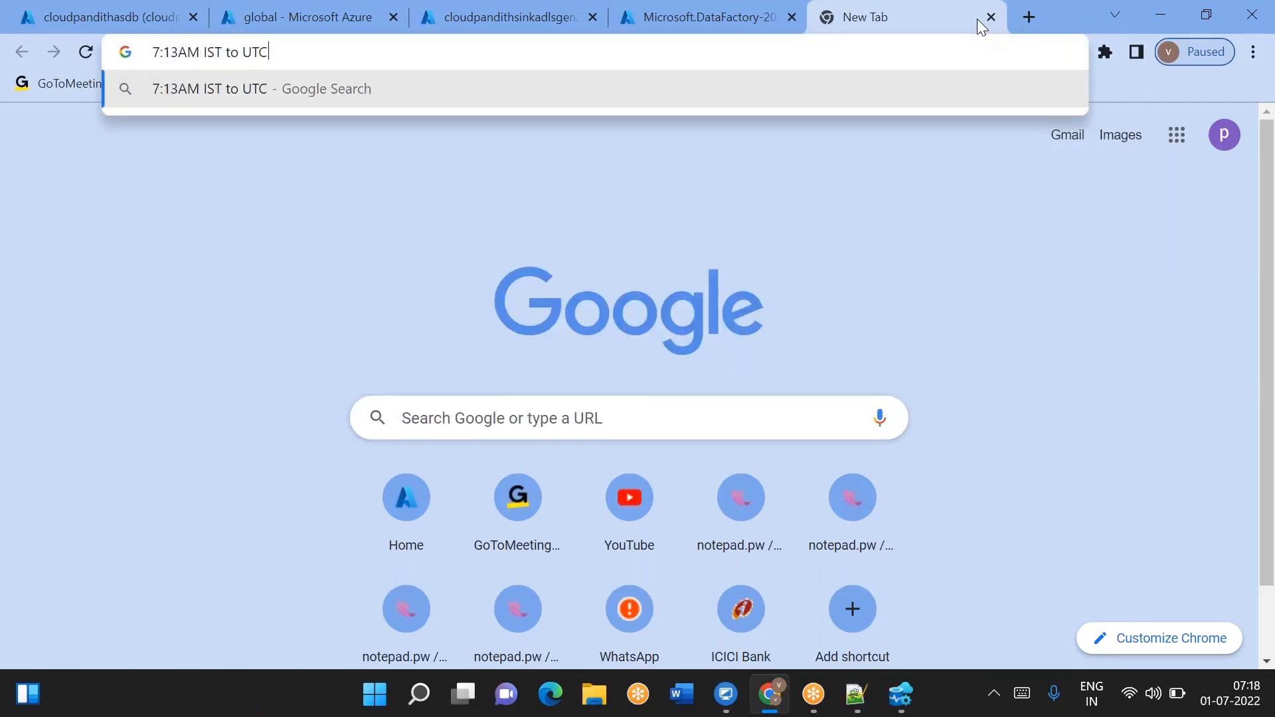
pyautogui.press('Return')
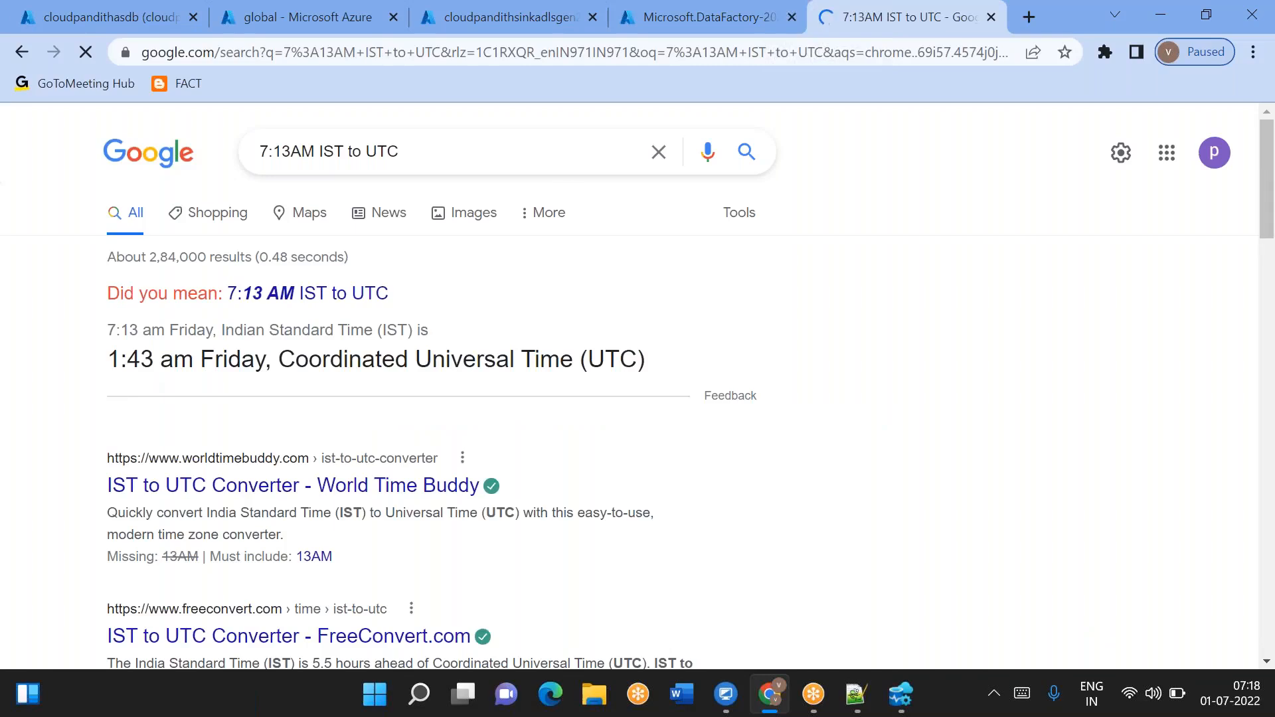
pyautogui.tripleClick(131, 358)
pyautogui.tripleClick(131, 361)
pyautogui.hotkey('alt', 'Tab')
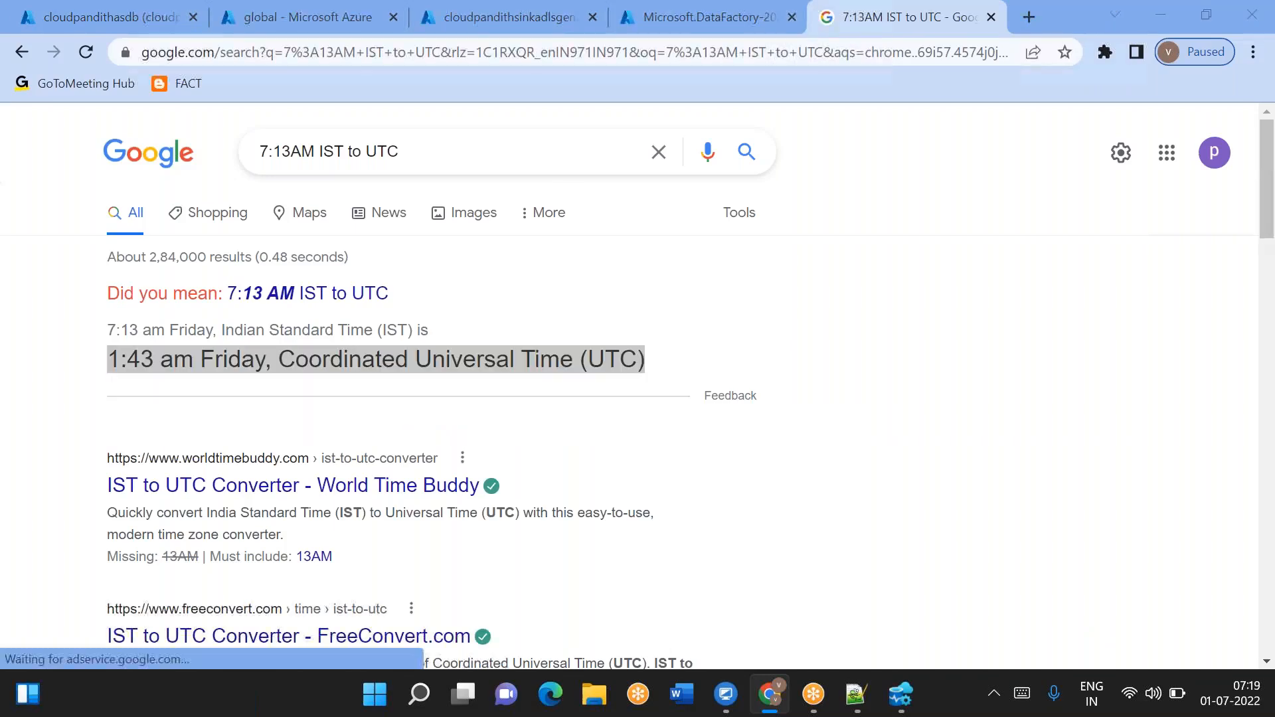
pyautogui.click(797, 119)
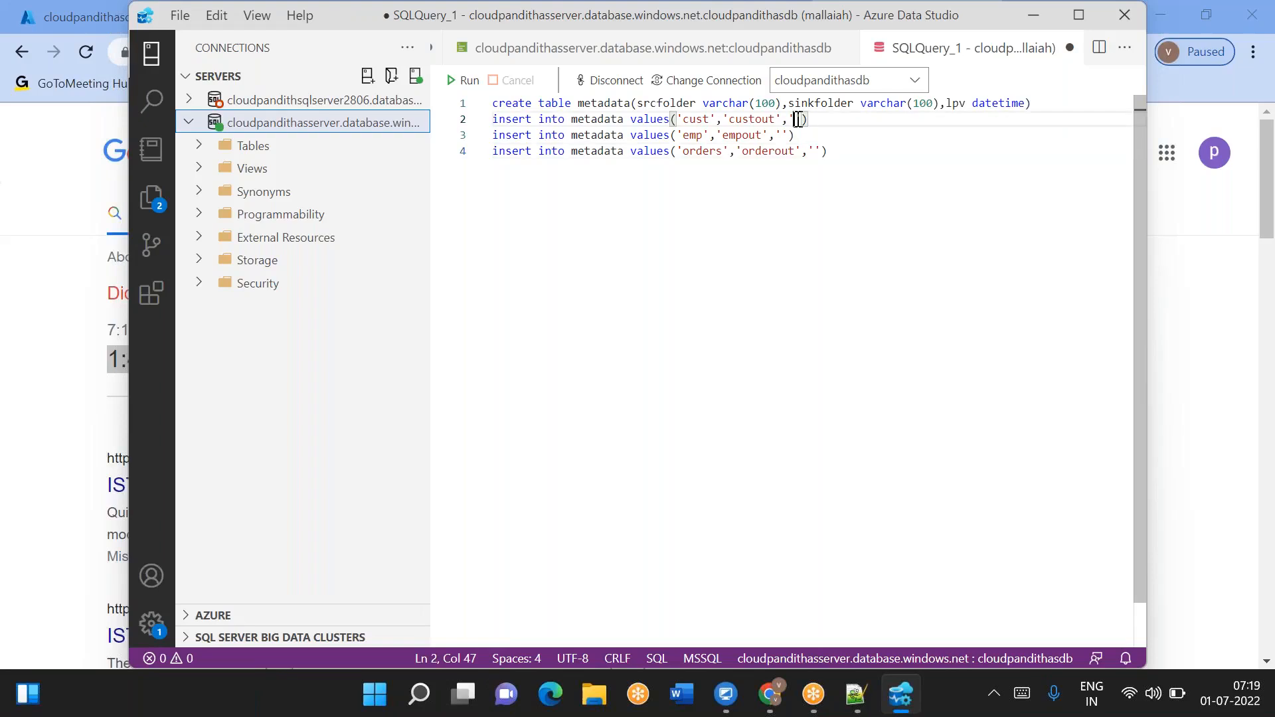
pyautogui.hotkey('alt', 'Tab')
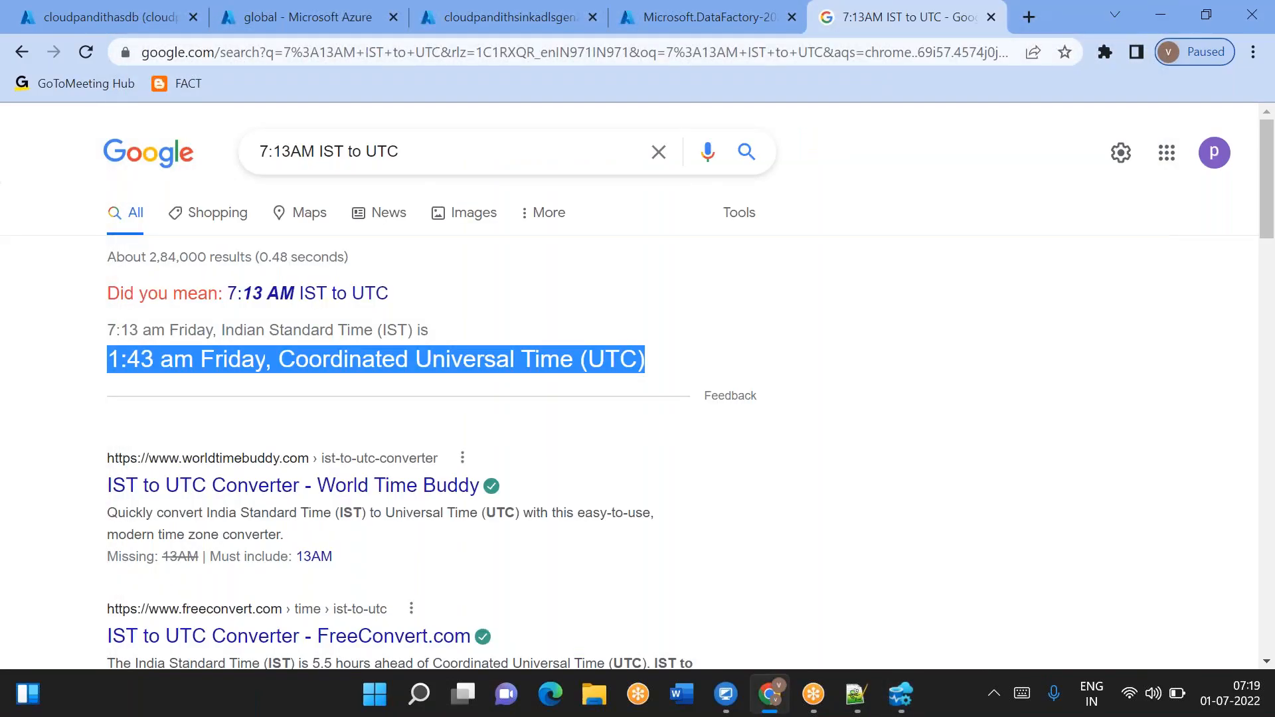
pyautogui.hotkey('alt', 'Tab')
pyautogui.write('2022')
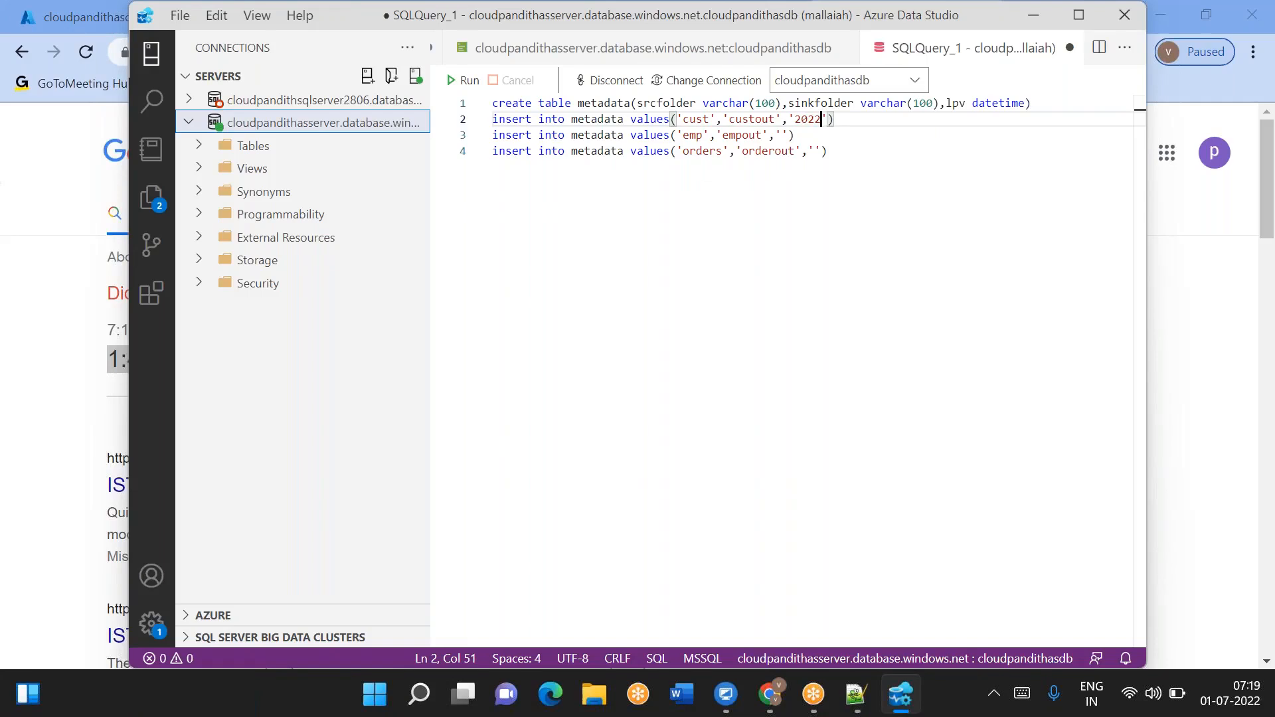
pyautogui.write('-0')
pyautogui.hotkey('alt', 'Tab')
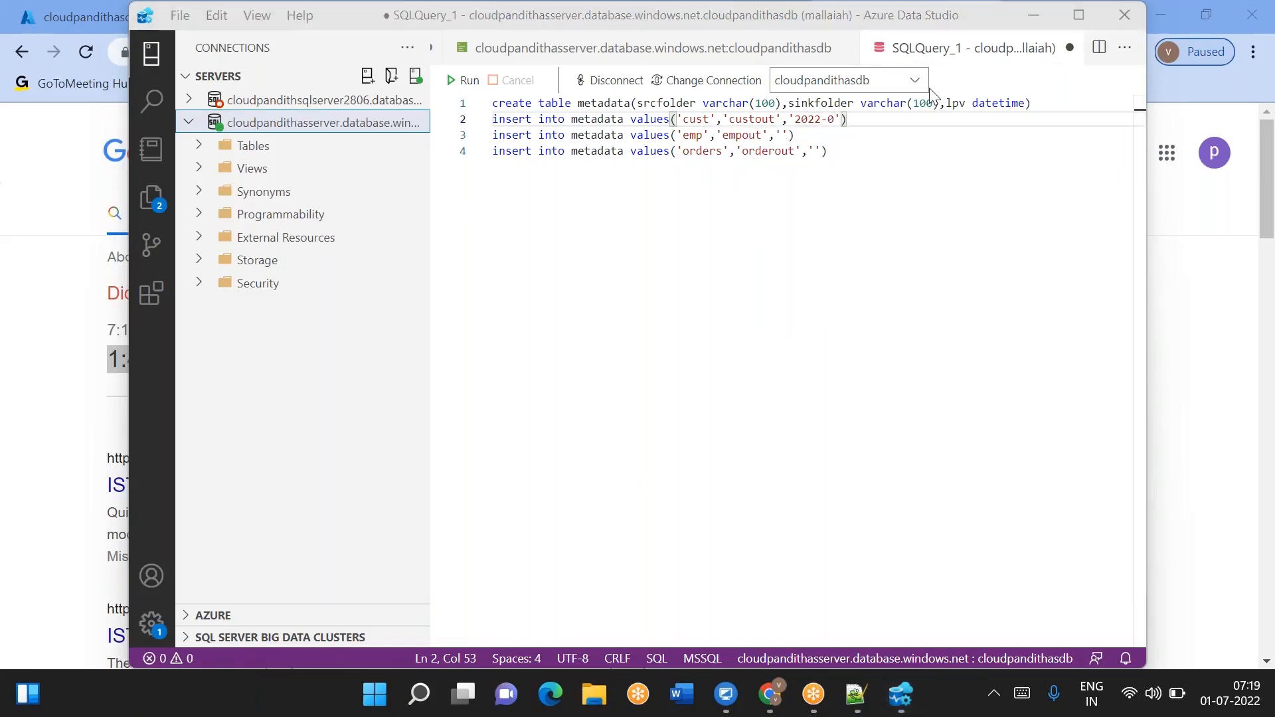
pyautogui.click(833, 120)
pyautogui.write('7-01 ')
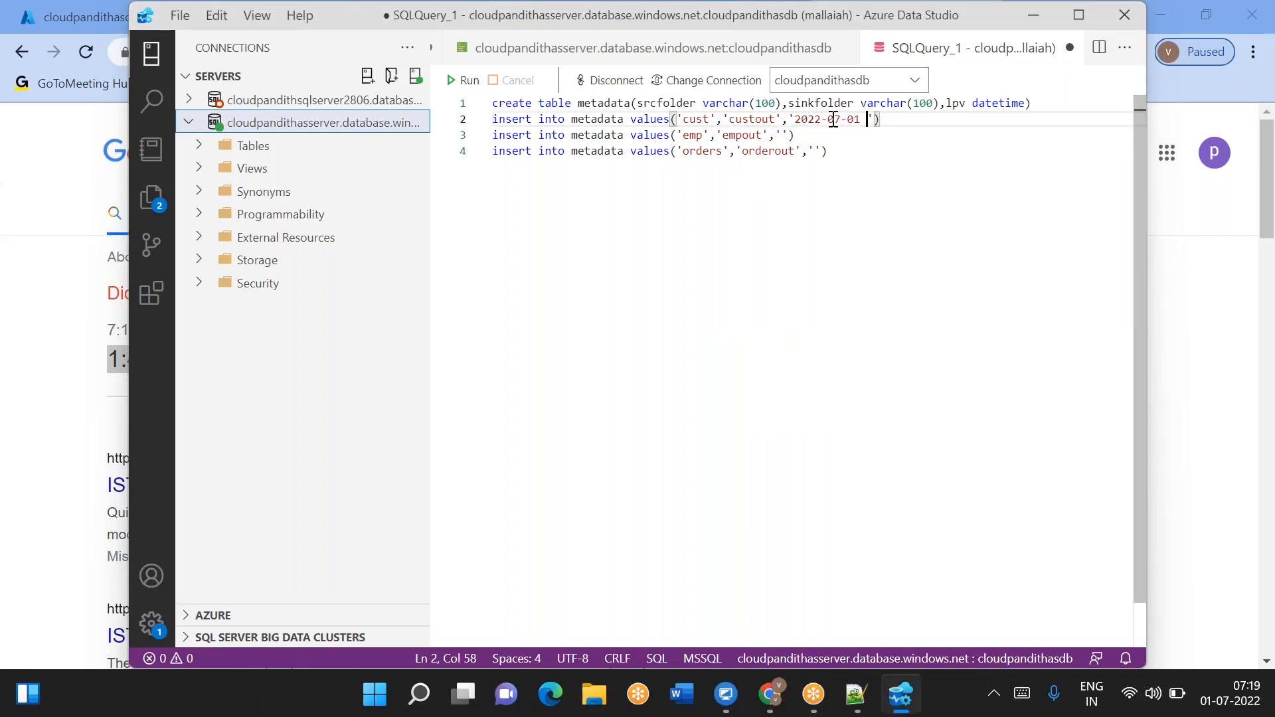
pyautogui.write('01:30:-')
pyautogui.press('BackSpace')
pyautogui.write('00')
# - Copy the timestamp value into the emp row's lpv
pyautogui.moveTo(792, 120); pyautogui.dragTo(927, 120)
pyautogui.hotkey('ctrl', 'c')
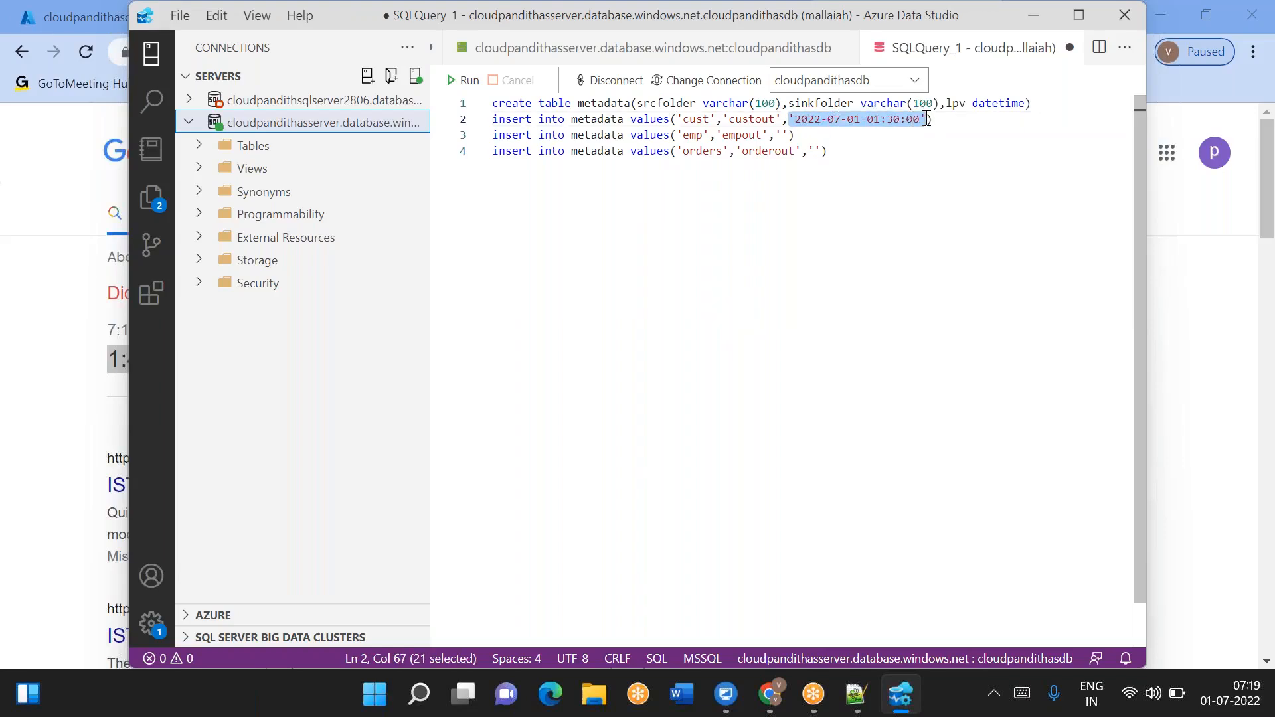
pyautogui.click(789, 131)
pyautogui.press('BackSpace')
pyautogui.press('BackSpace')
pyautogui.hotkey('ctrl', 'v')
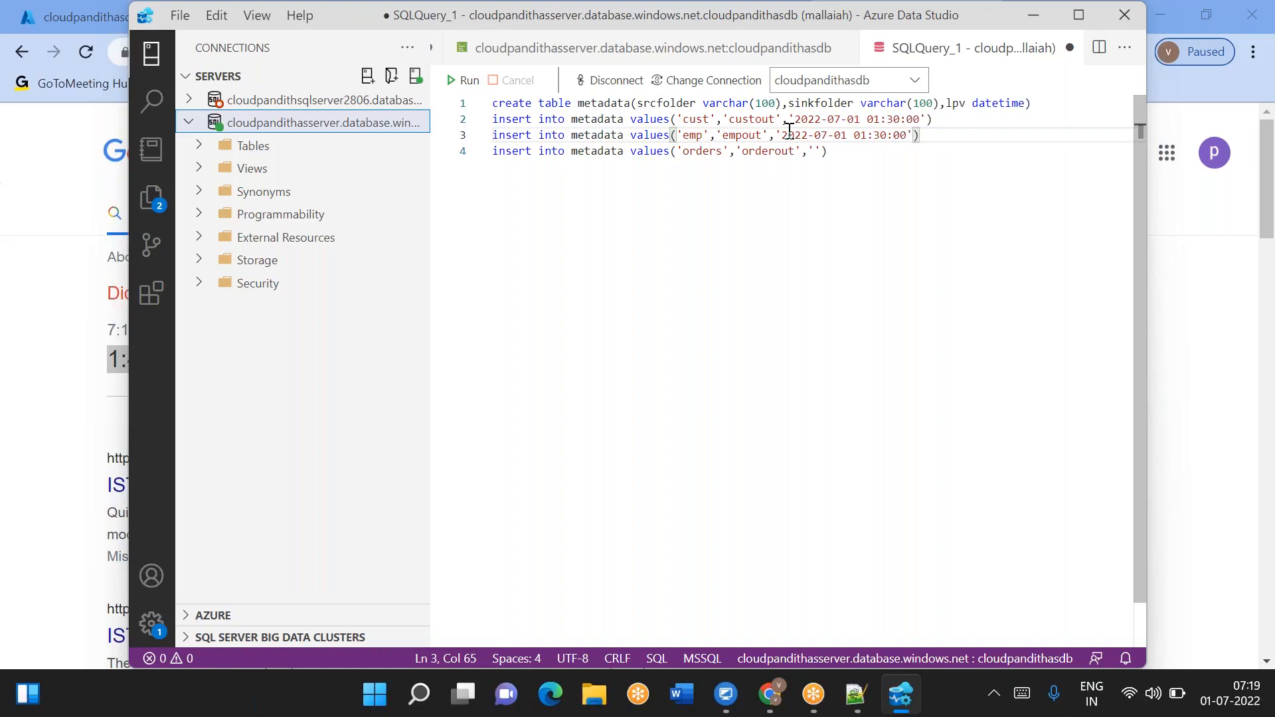
# - Paste the copied timestamp into the orders row's lpv value
pyautogui.click(822, 152)
pyautogui.press('BackSpace')
pyautogui.press('BackSpace')
pyautogui.hotkey('ctrl', 'v')
pyautogui.moveTo(971, 151); pyautogui.dragTo(487, 108)
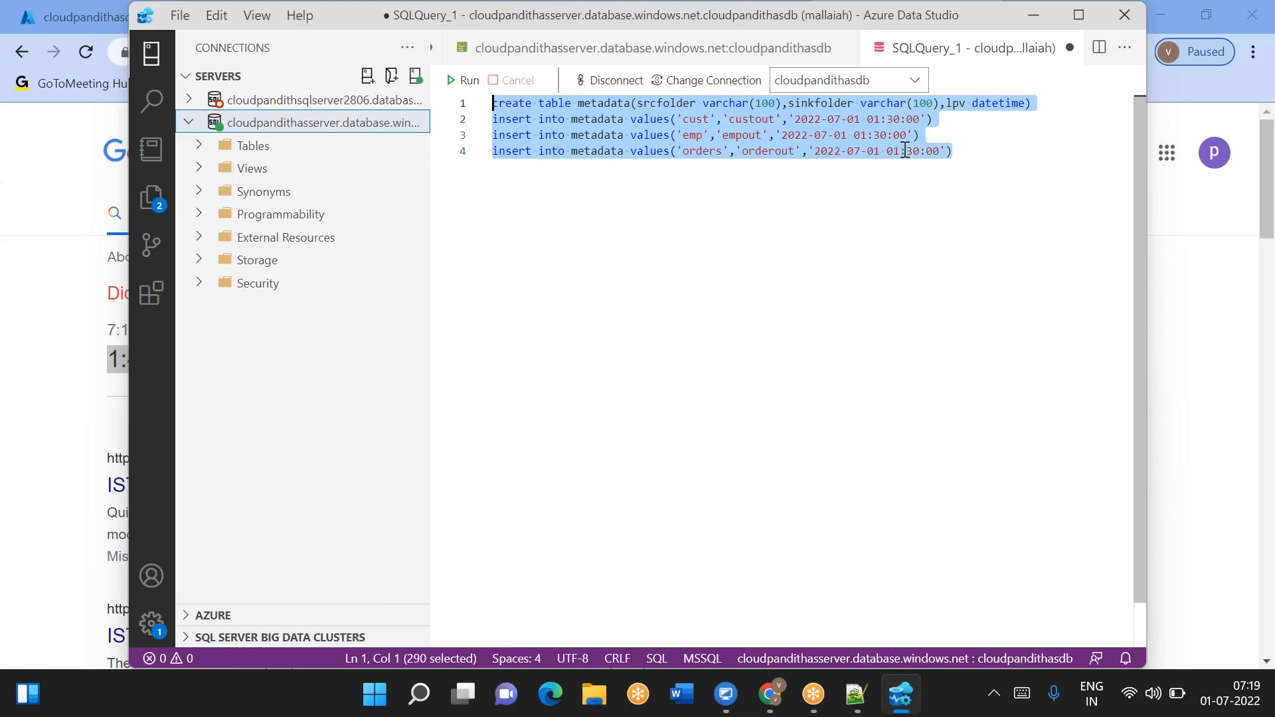
# - Search the web for 1:30AM UTC to IST and select the converted time
pyautogui.click(1033, 15)
pyautogui.moveTo(421, 145); pyautogui.dragTo(181, 137)
pyautogui.press('BackSpace')
pyautogui.write('1:30')
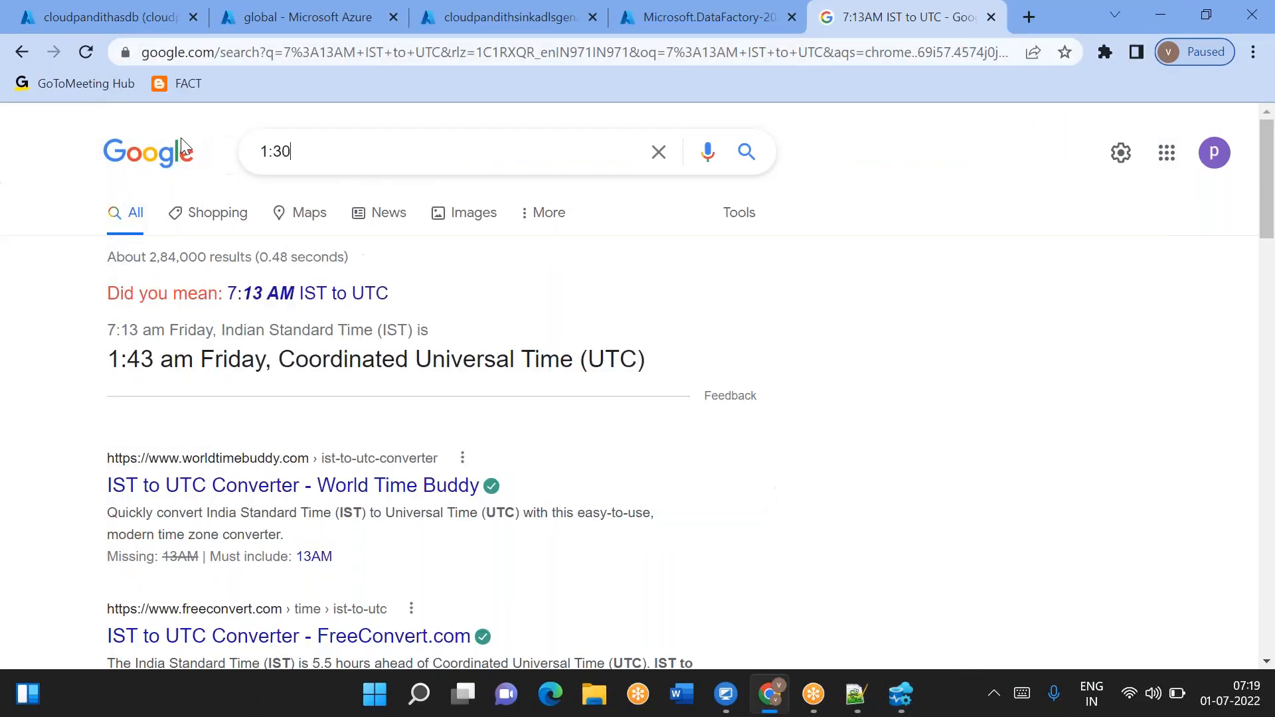
pyautogui.write(' U')
pyautogui.press('BackSpace')
pyautogui.press('BackSpace')
pyautogui.write('AM UTC to IST')
pyautogui.press('Return')
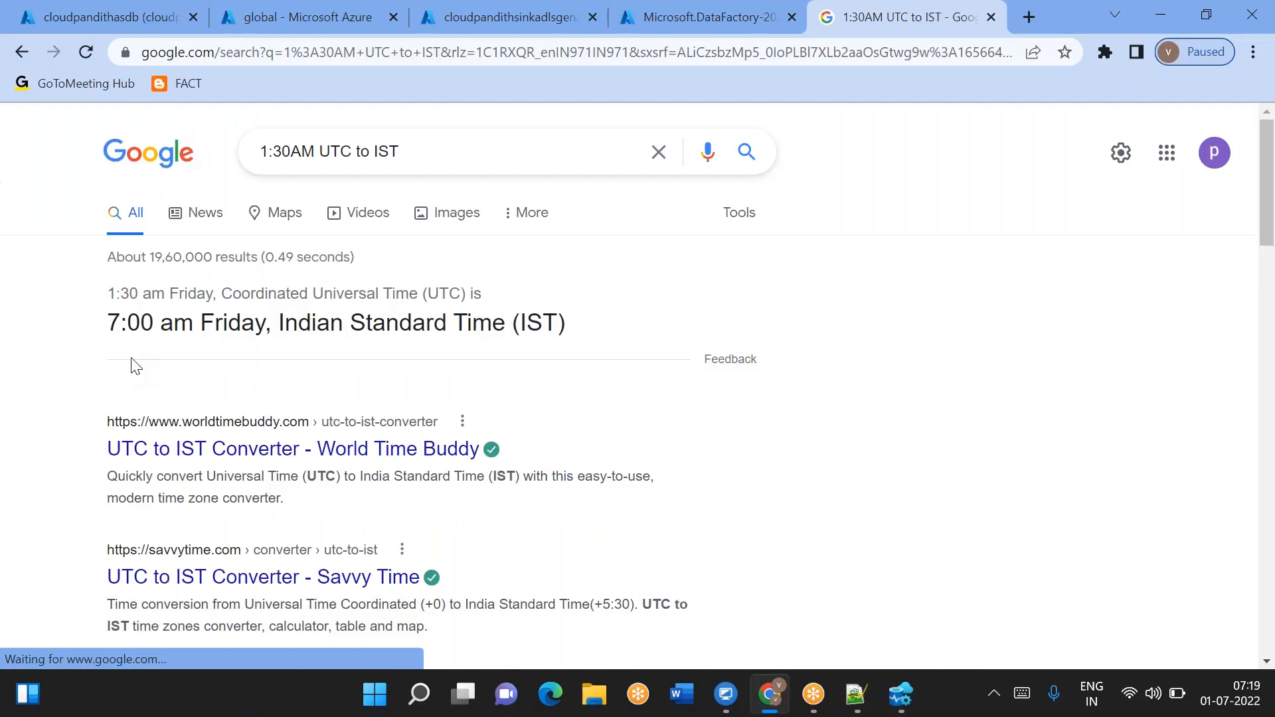
pyautogui.tripleClick(134, 323)
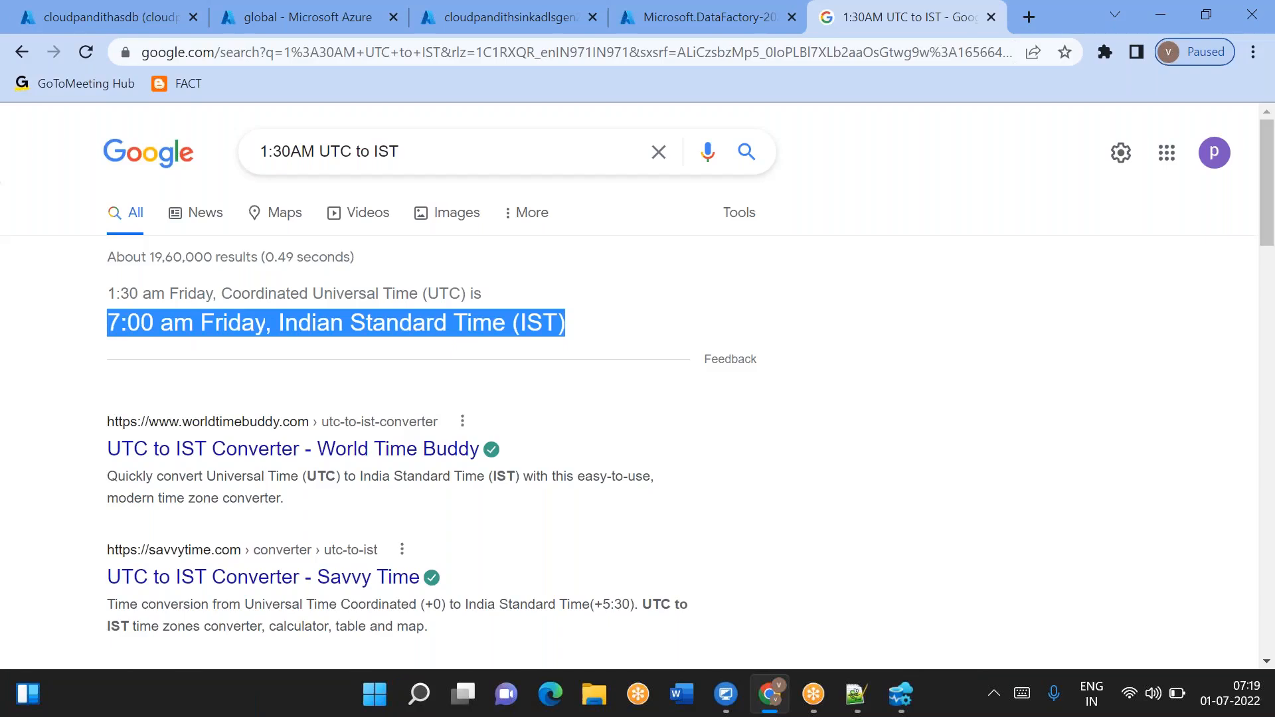
pyautogui.hotkey('alt', 'Tab')
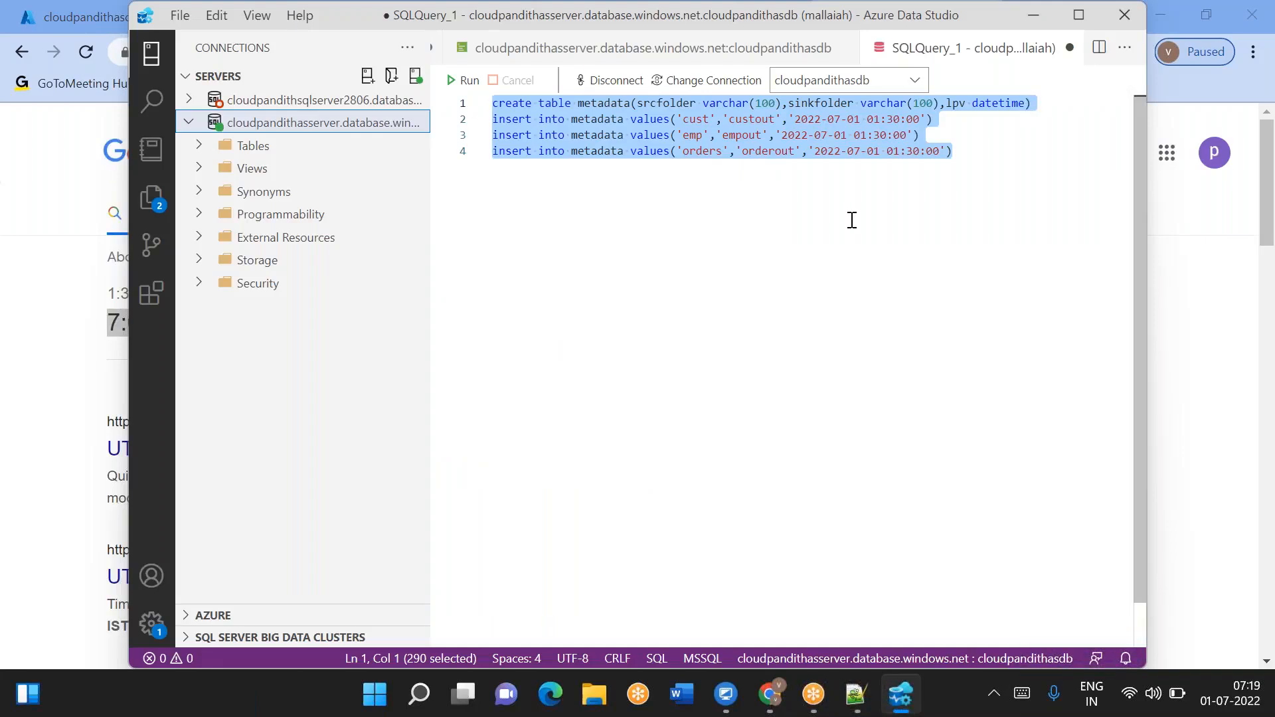
# - Review the insert statements' folder names and lpv timestamps in the script
pyautogui.click(844, 215)
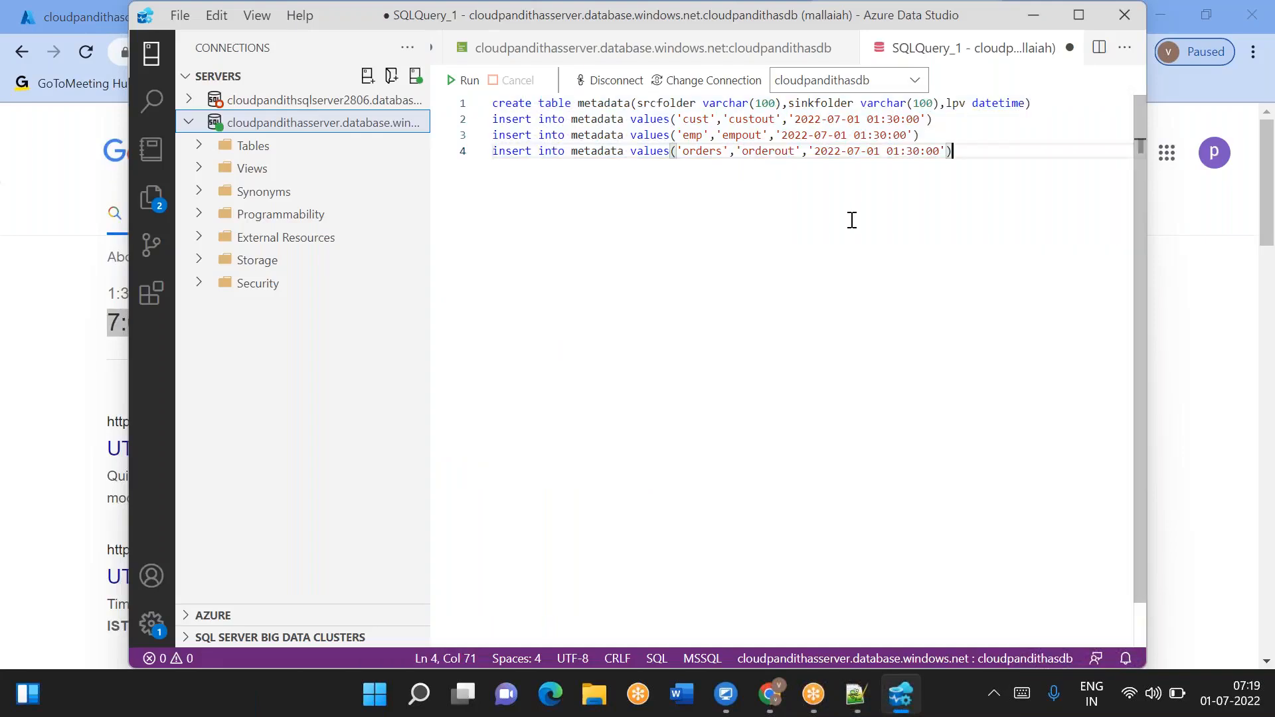
pyautogui.click(794, 120)
pyautogui.keyDown('shift'); pyautogui.click(894, 120); pyautogui.keyUp('shift')
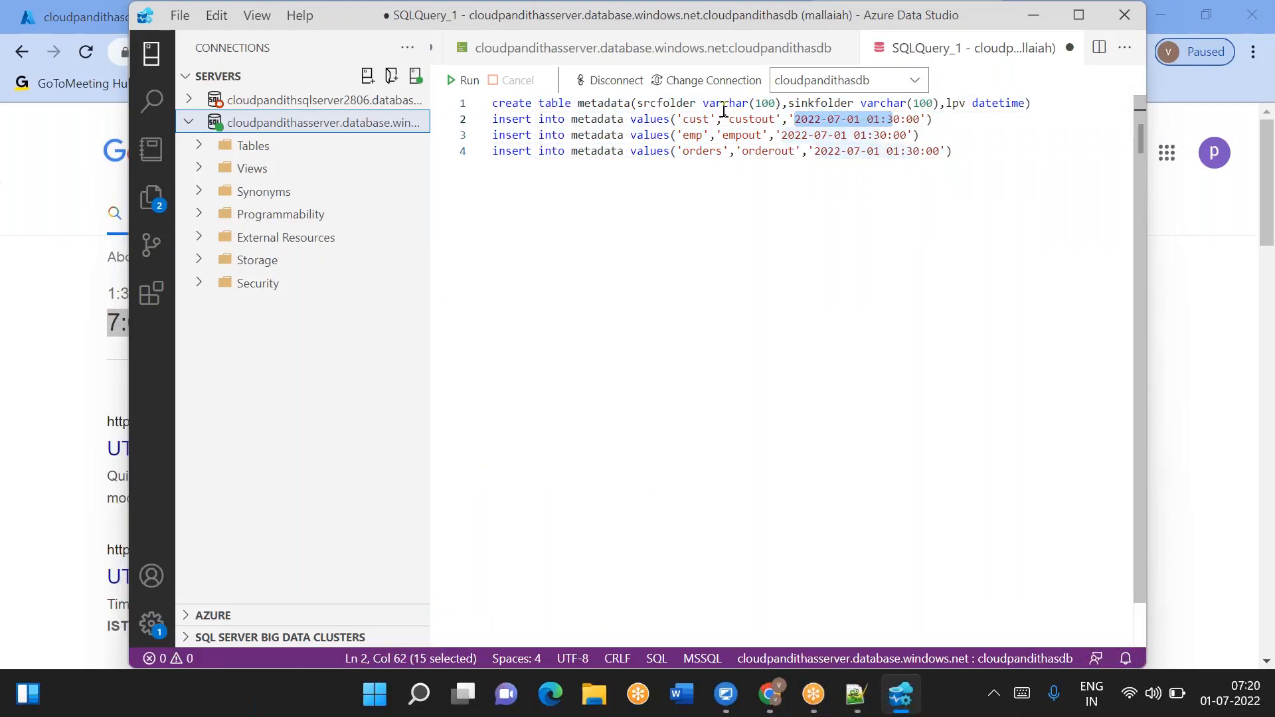
pyautogui.doubleClick(696, 120)
pyautogui.doubleClick(692, 135)
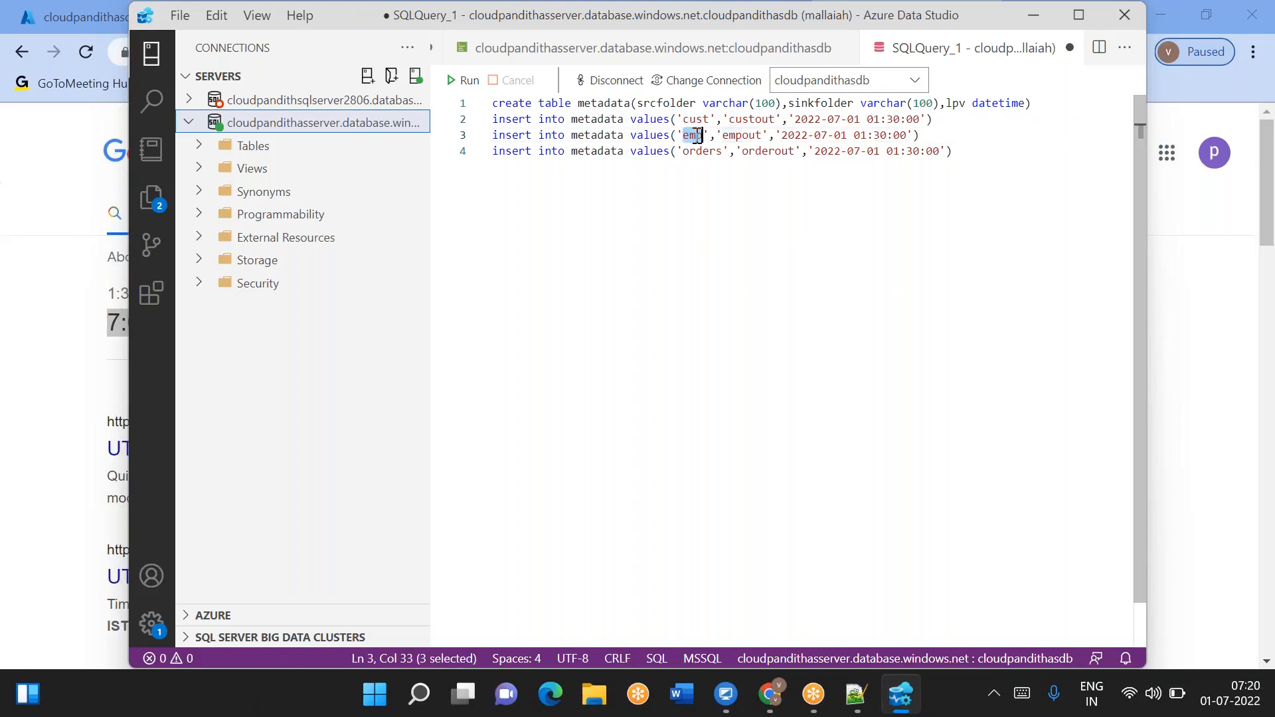
pyautogui.doubleClick(702, 151)
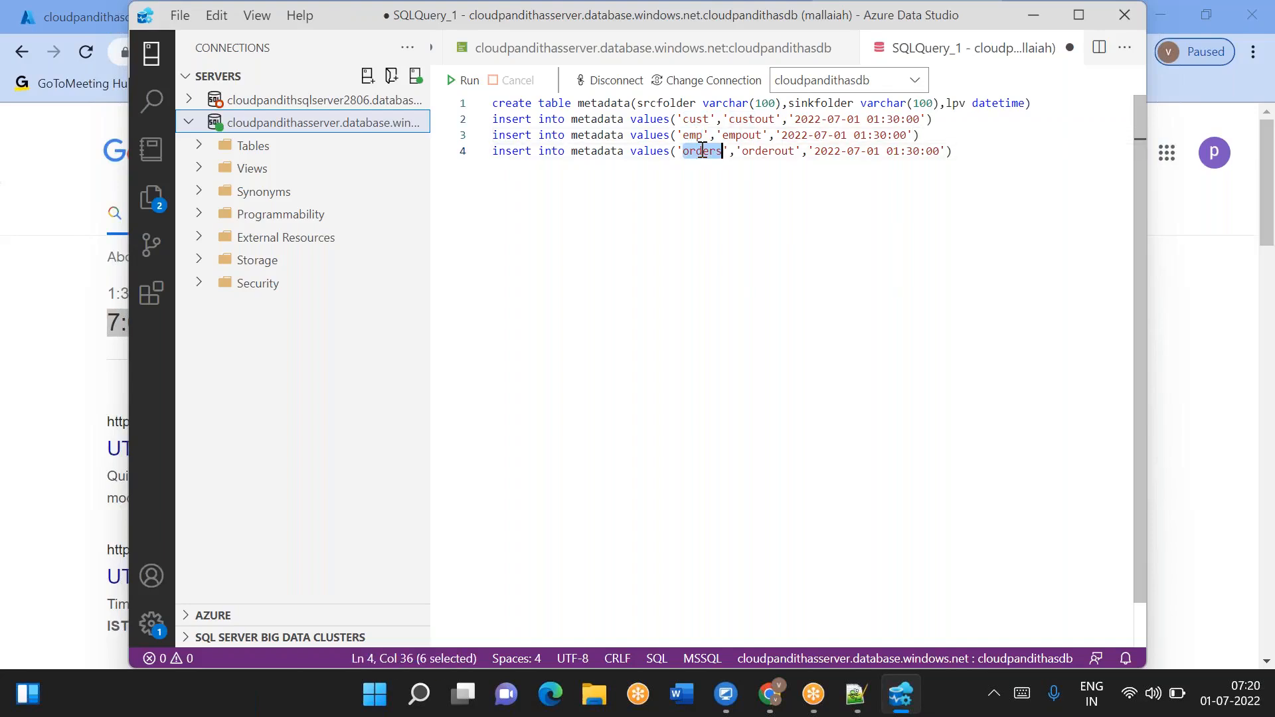
pyautogui.click(947, 151)
pyautogui.moveTo(947, 152); pyautogui.dragTo(812, 153)
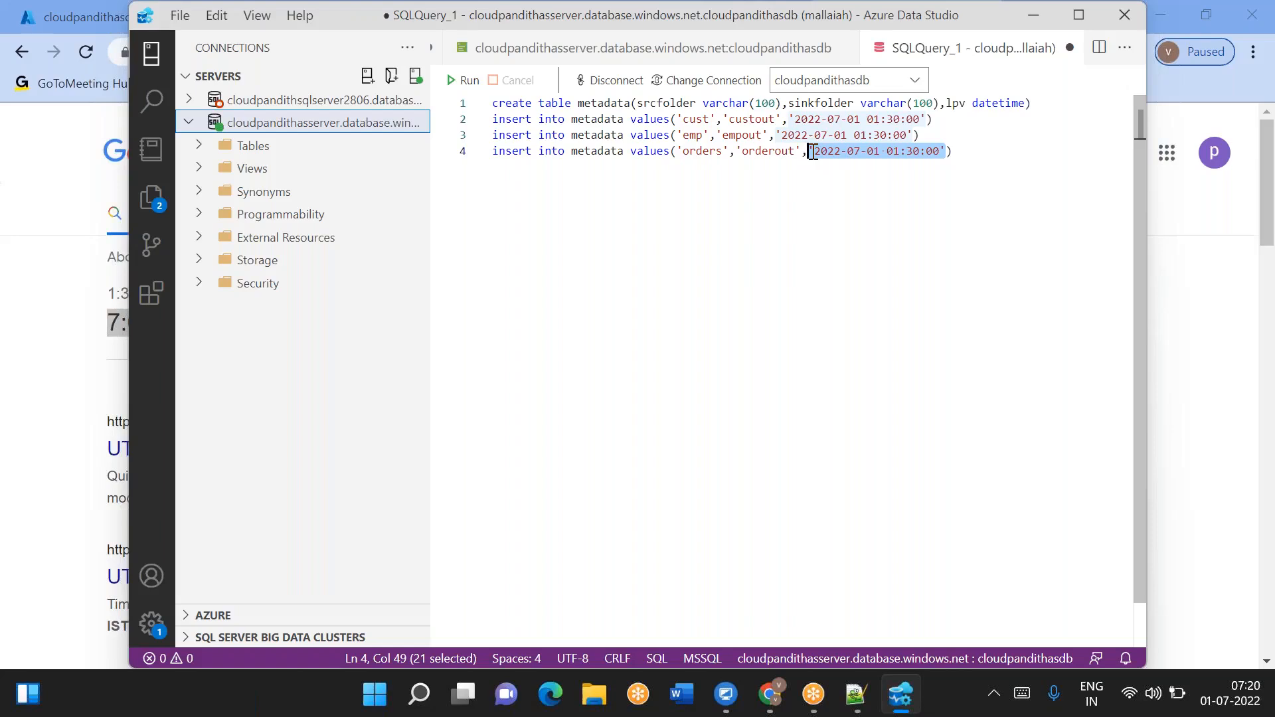
pyautogui.click(820, 234)
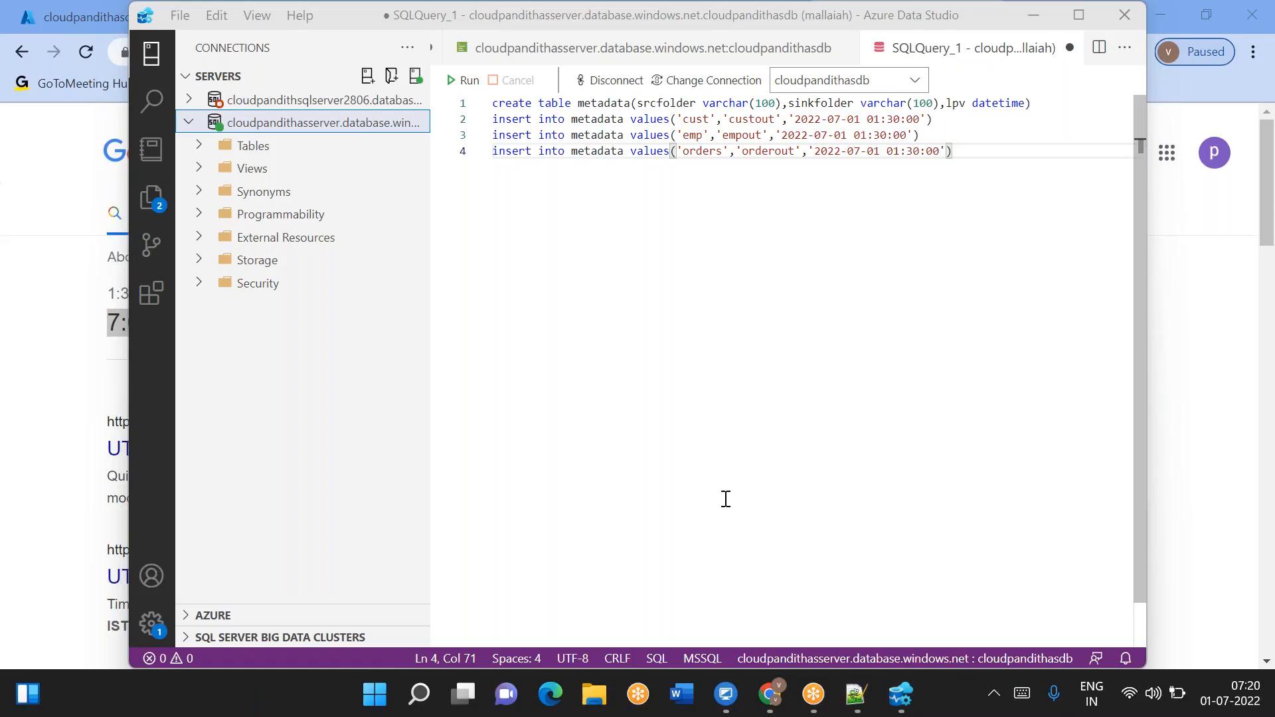
# - Run the whole script to create the metadata table and insert the three rows
pyautogui.moveTo(779, 694)
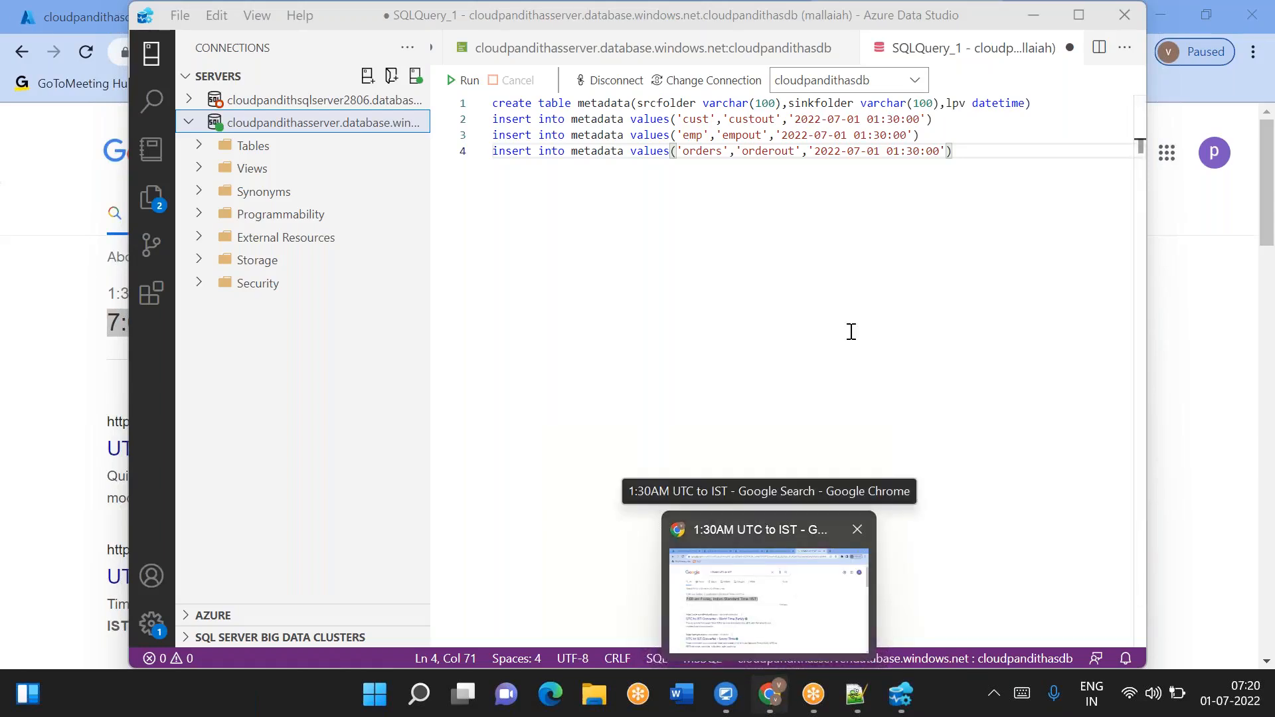
pyautogui.moveTo(970, 151); pyautogui.dragTo(491, 102)
pyautogui.click(465, 81)
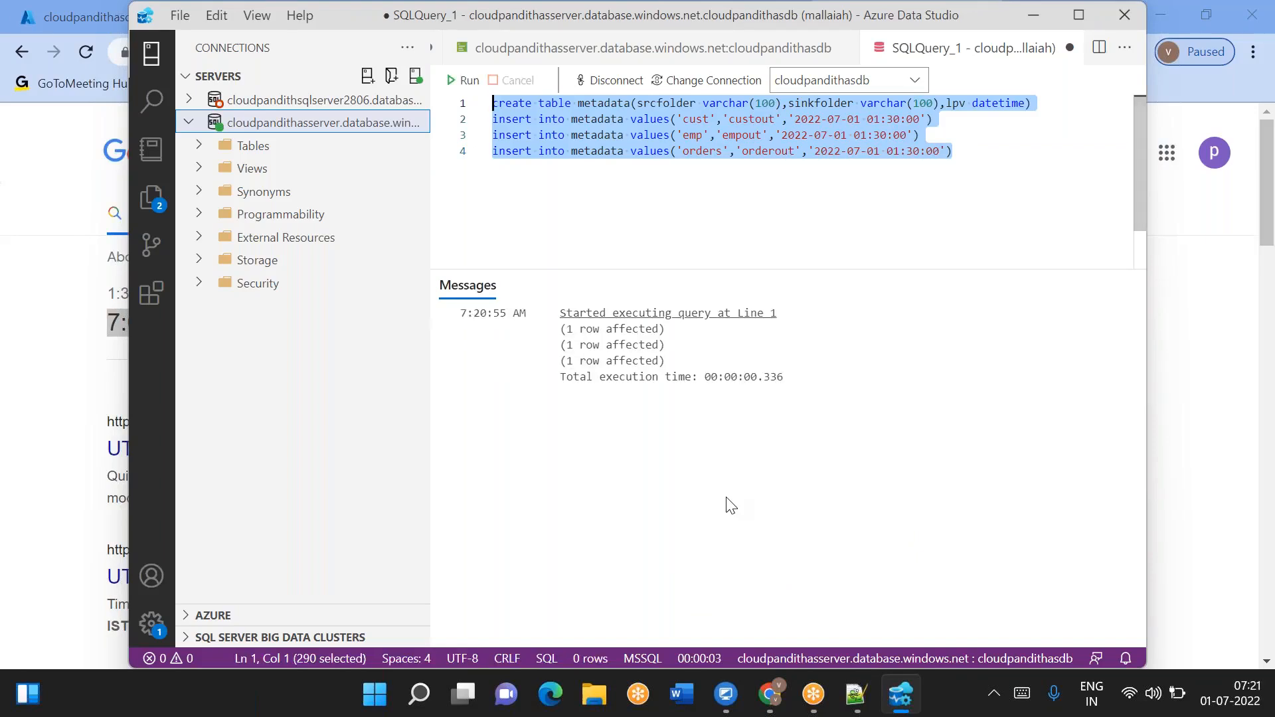
# - Go to the deployed cloudpandithgenadfv2 data factory resource and open Azure Data Factory Studio
pyautogui.click(772, 704)
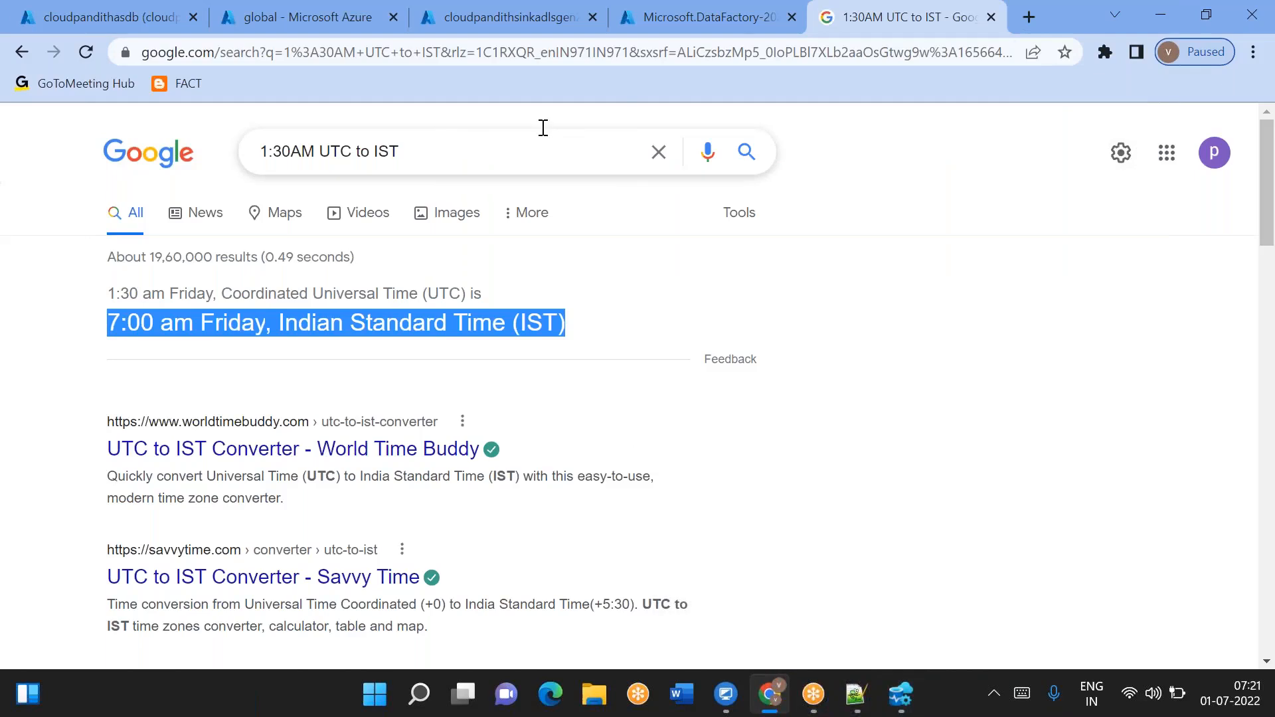
pyautogui.click(527, 29)
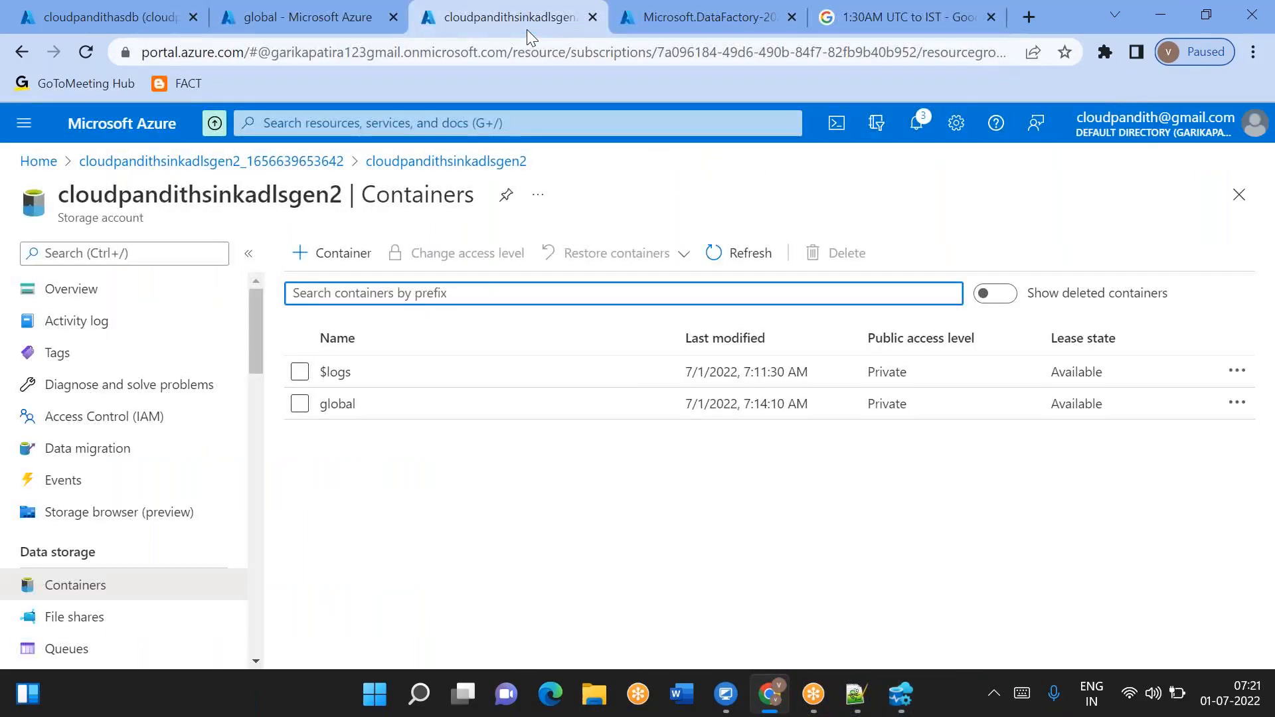
pyautogui.click(666, 29)
pyautogui.click(417, 549)
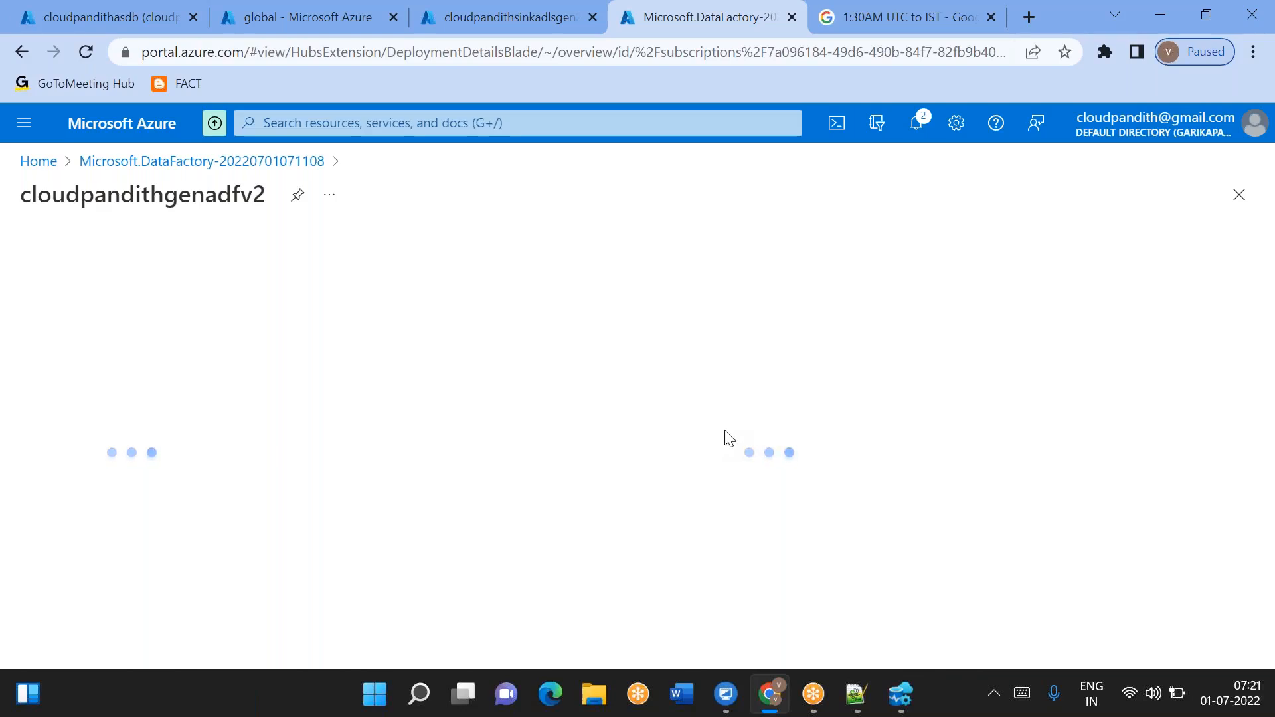
pyautogui.moveTo(1133, 694)
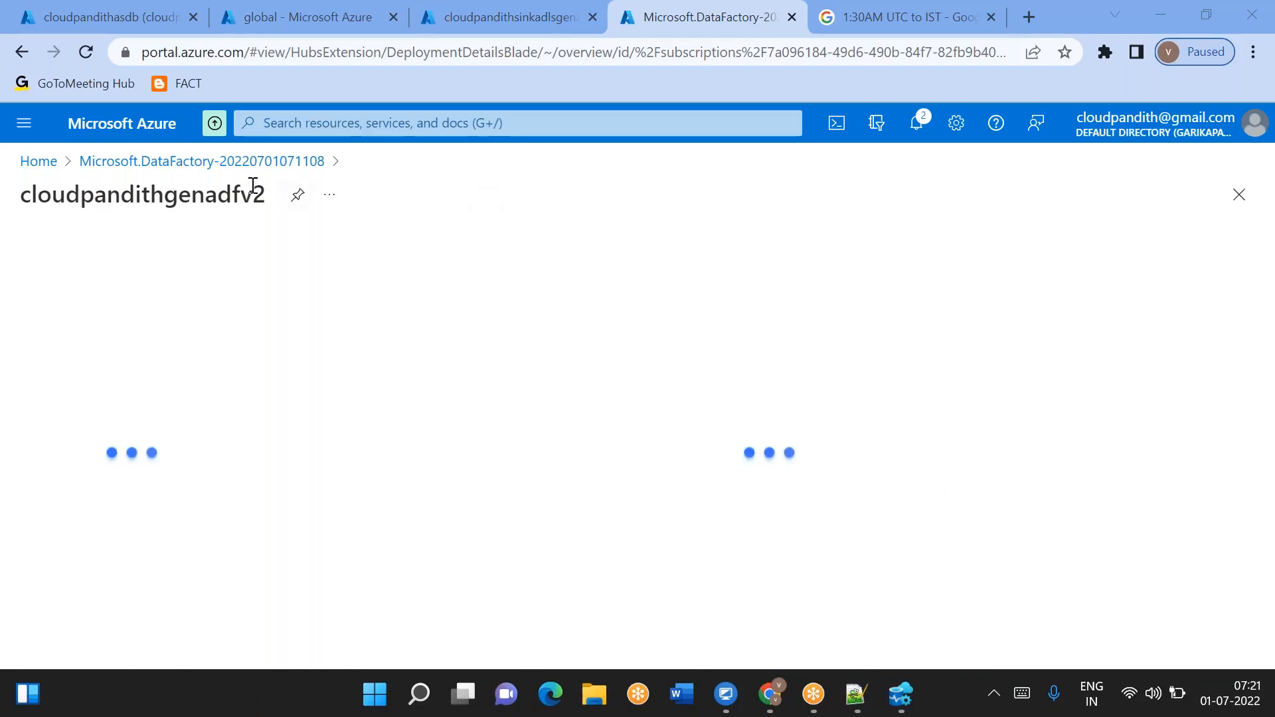
pyautogui.click(246, 162)
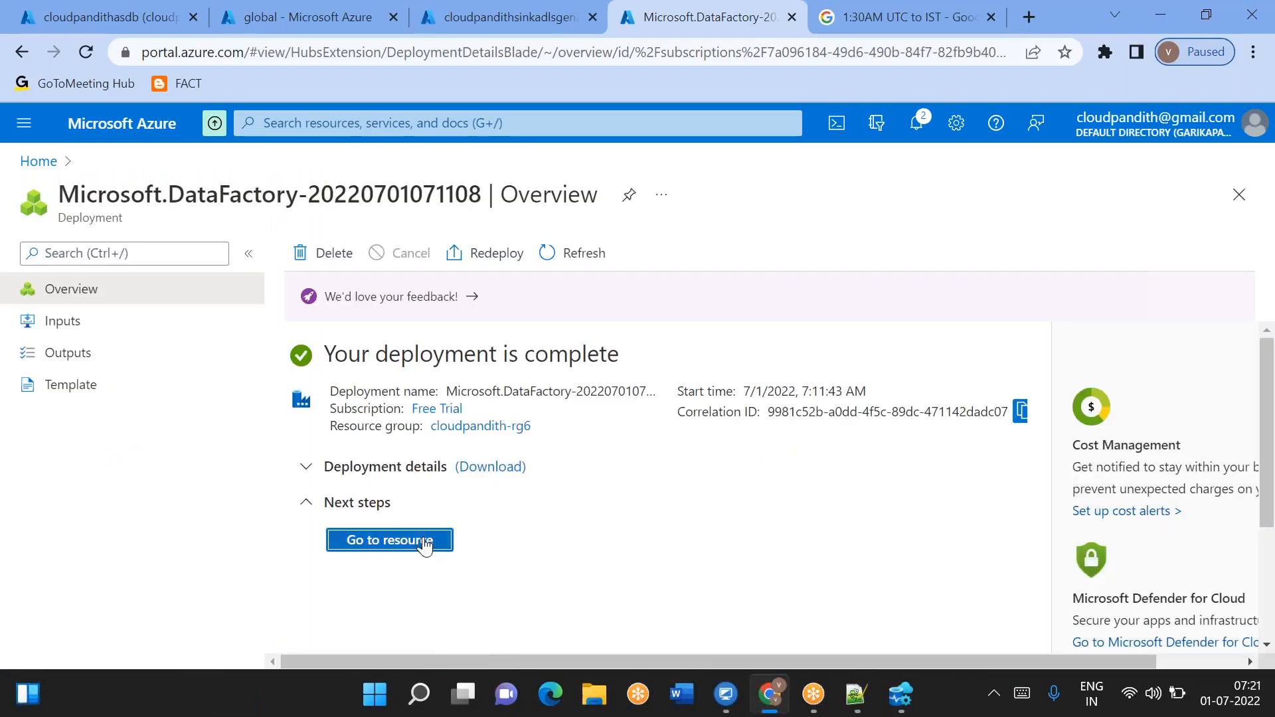
pyautogui.click(401, 549)
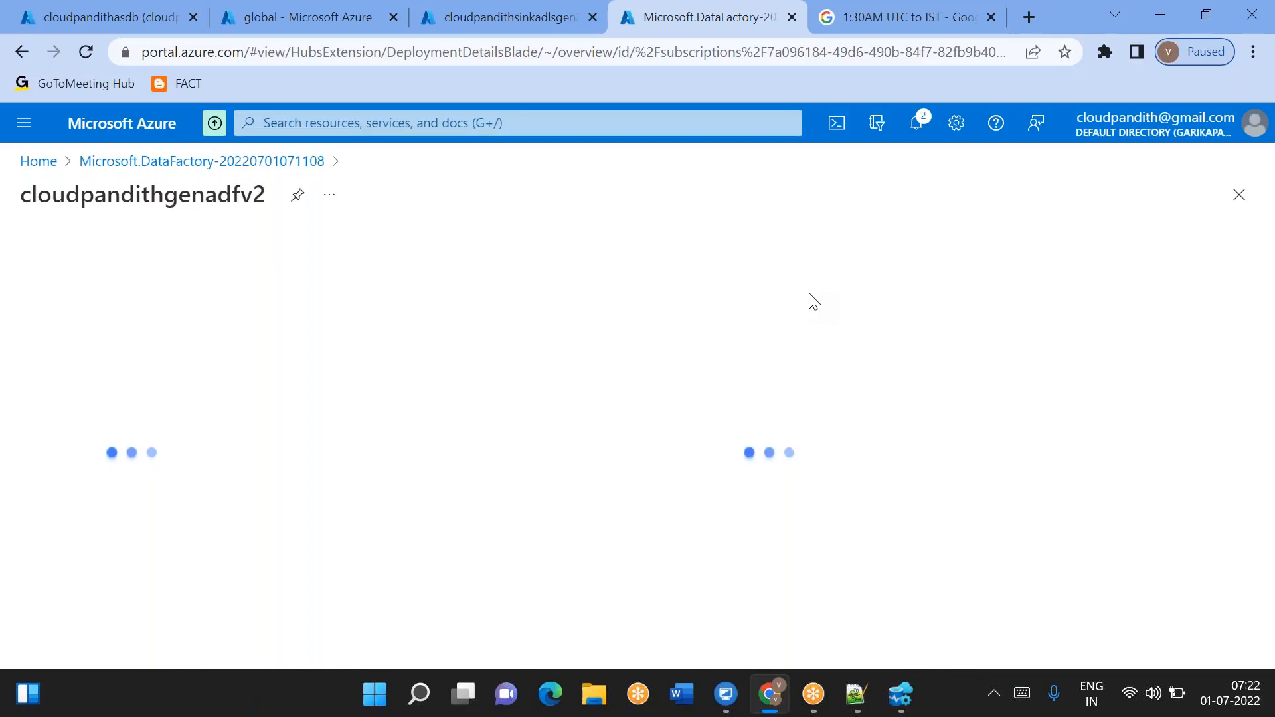
pyautogui.click(1246, 380)
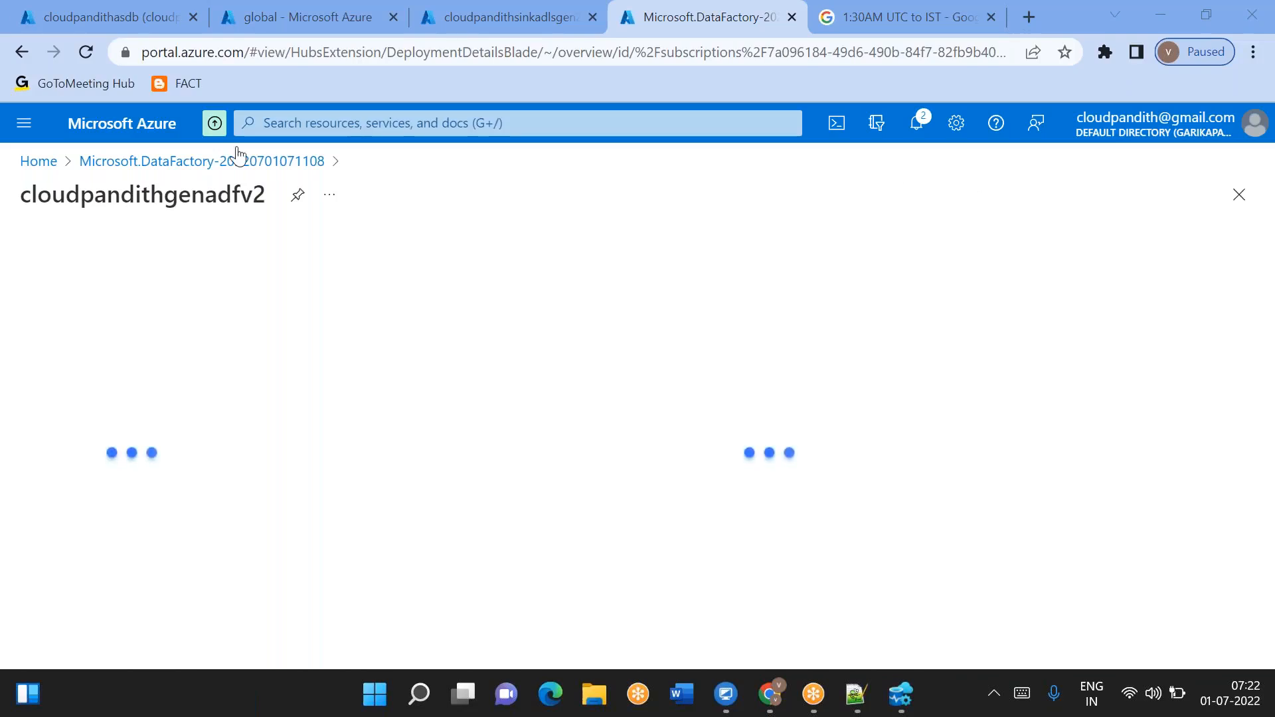
pyautogui.click(86, 53)
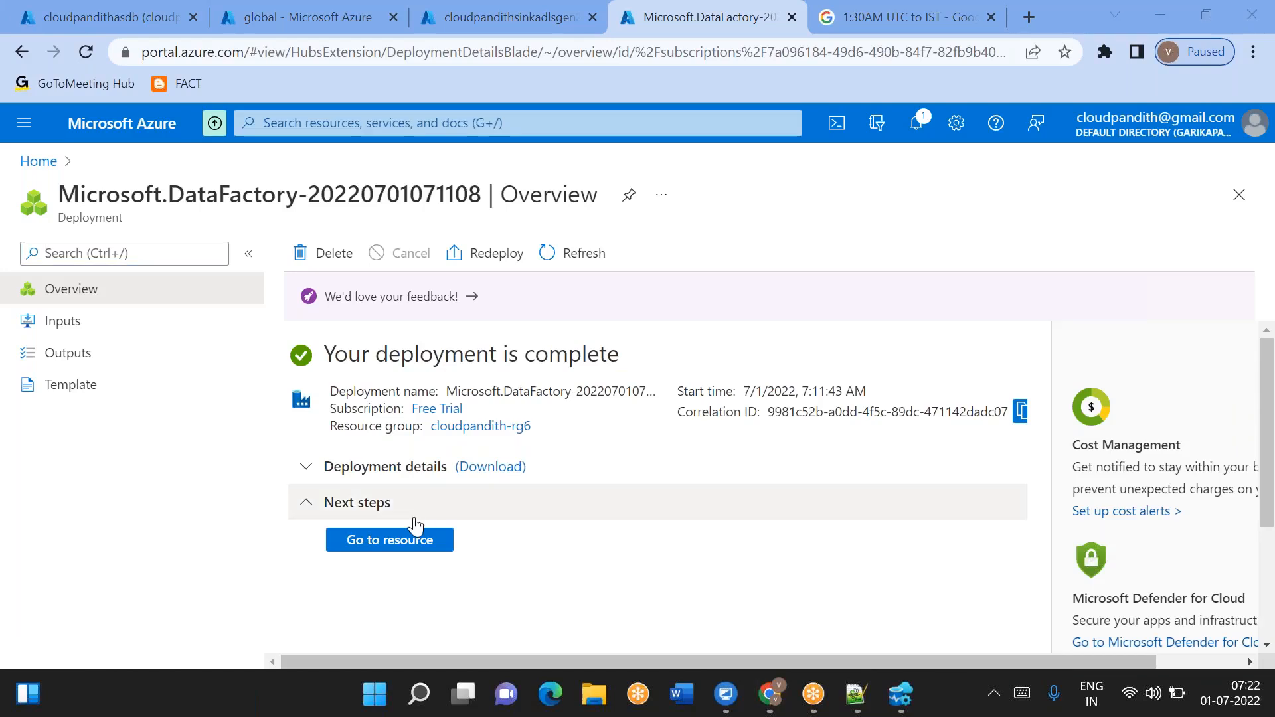
pyautogui.click(395, 542)
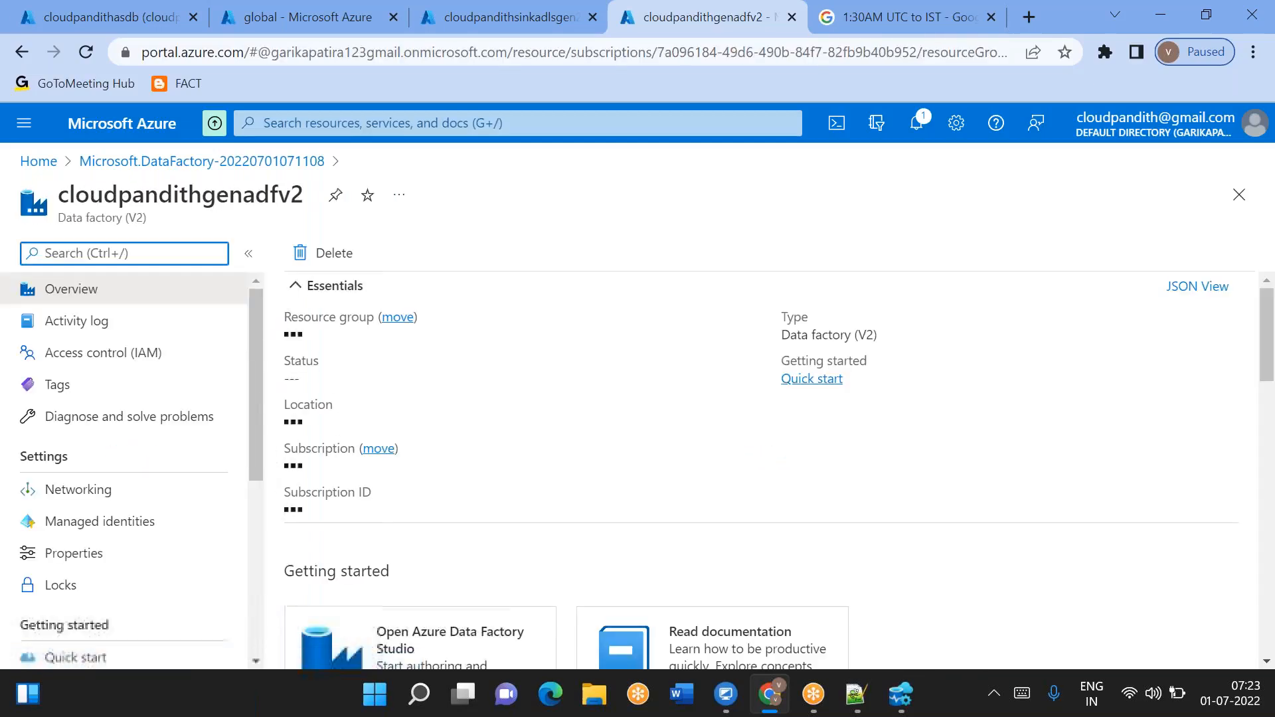
pyautogui.scroll(-4, 425, 465)
pyautogui.click(385, 522)
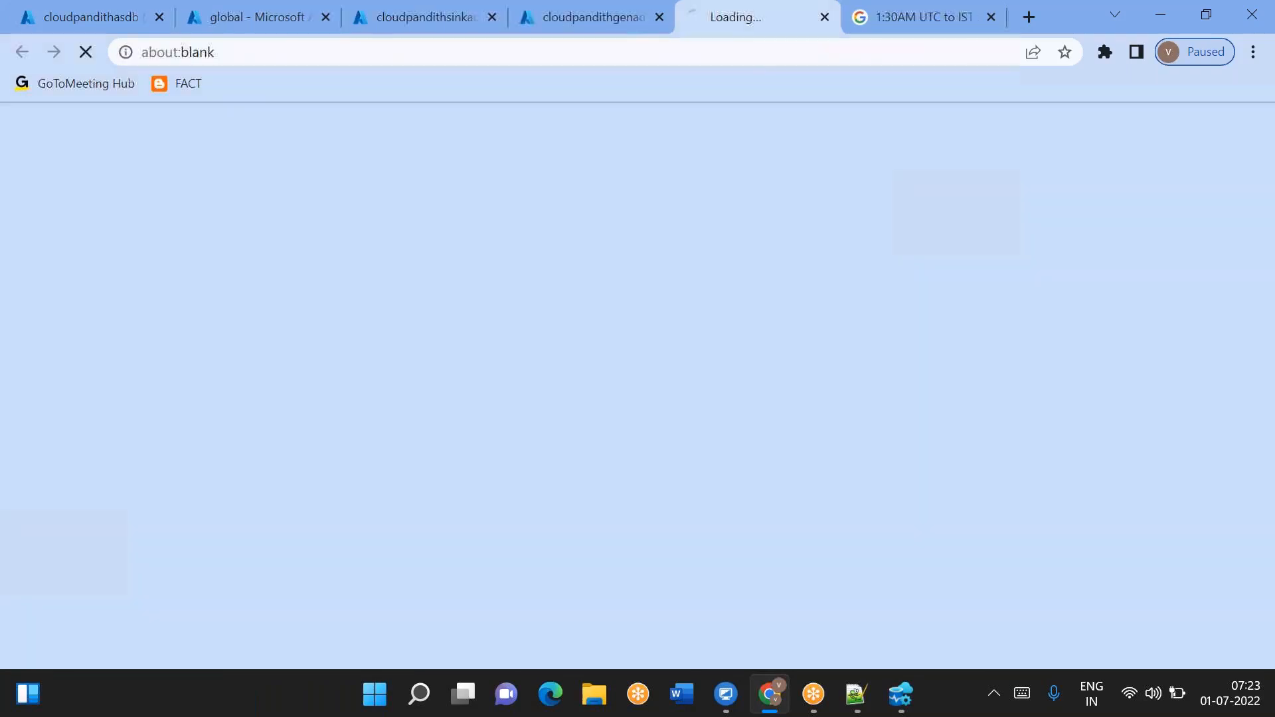
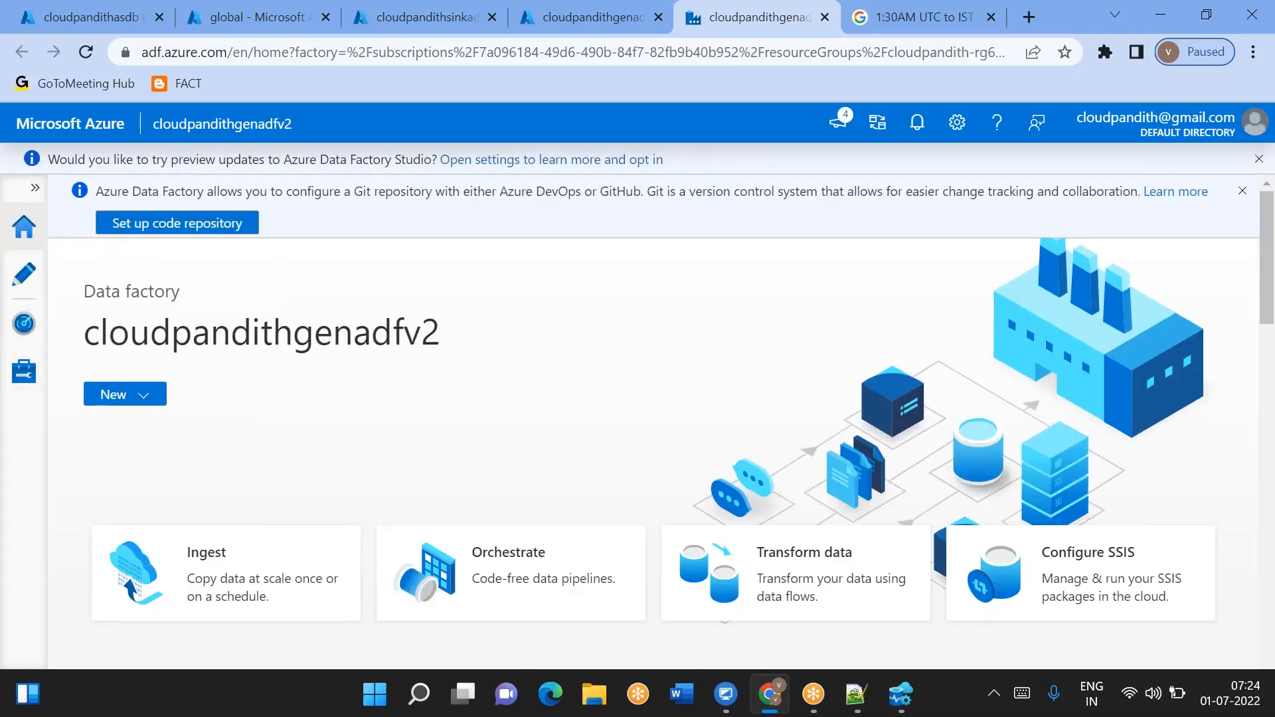
# - Start a new Azure SQL Database linked service from the Manage hub's linked services
pyautogui.click(22, 375)
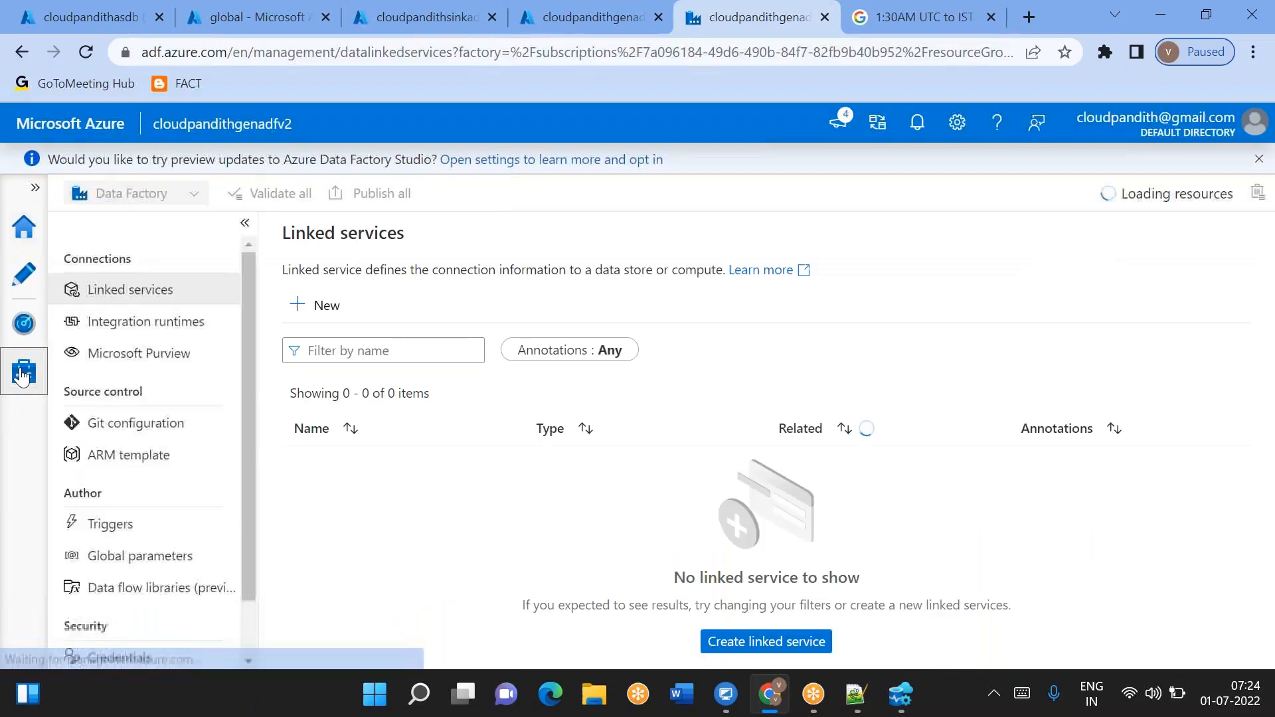
pyautogui.click(304, 312)
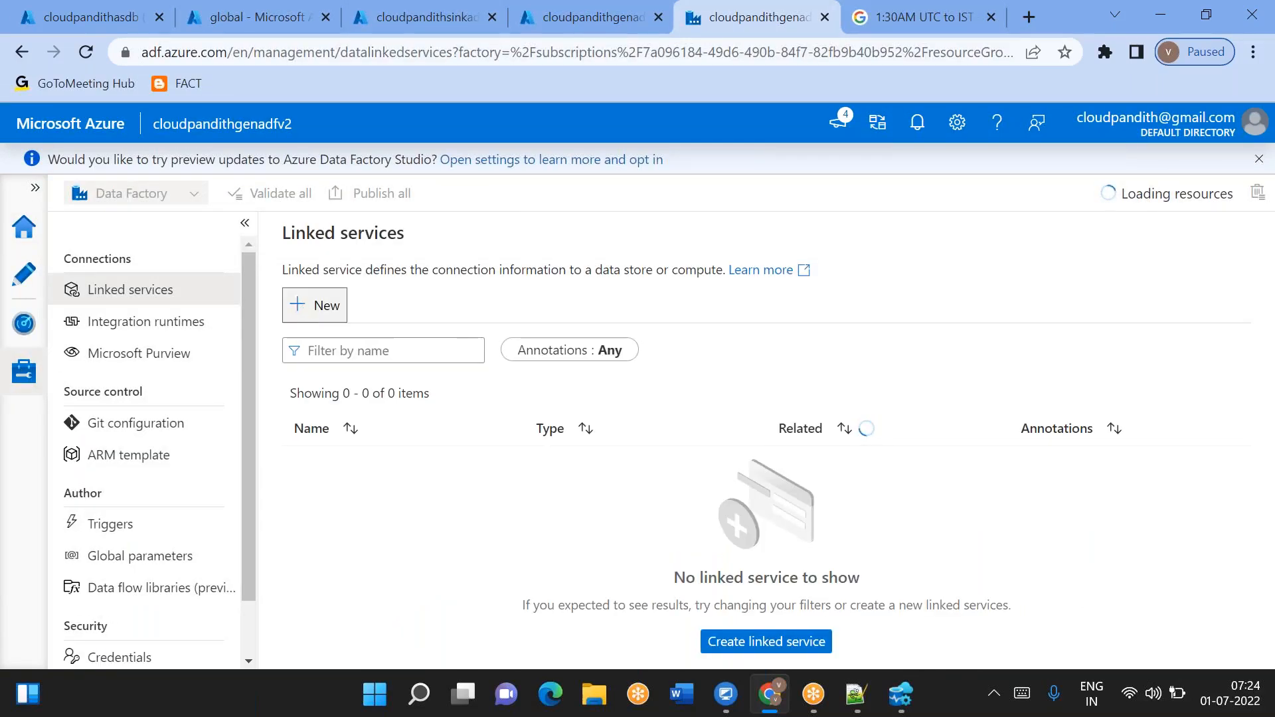
pyautogui.click(733, 256)
pyautogui.write('sql da')
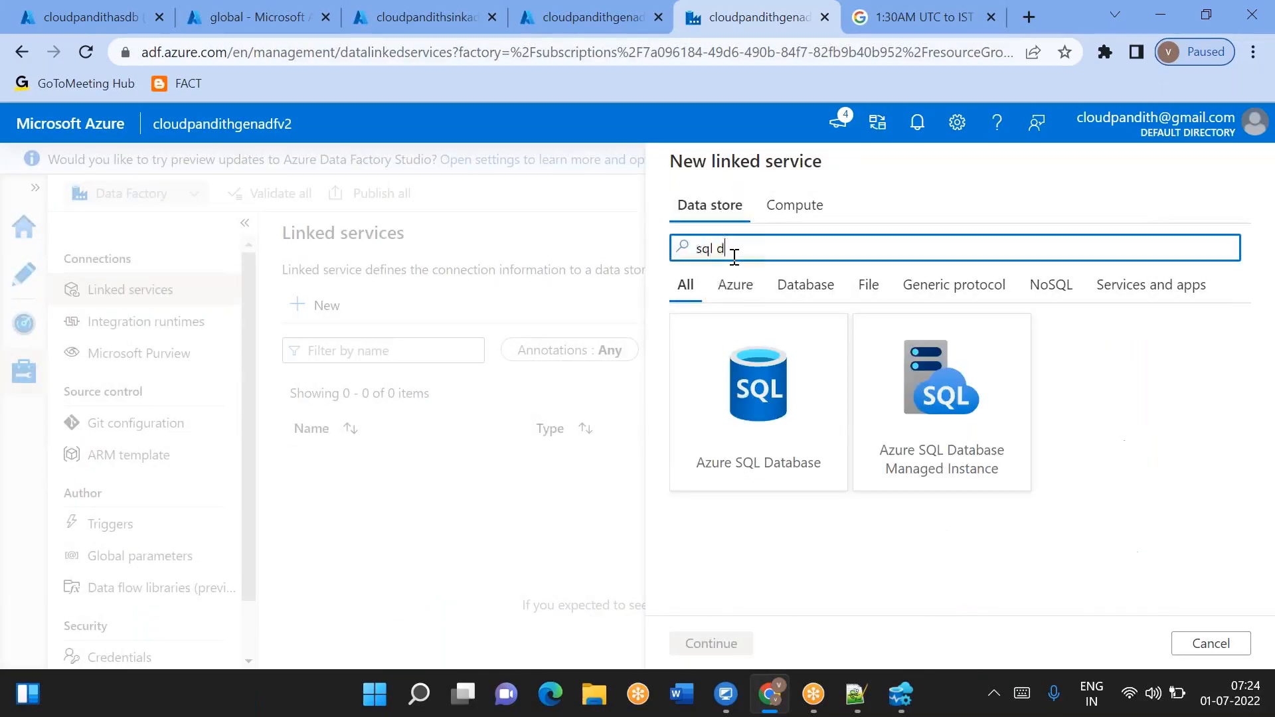
pyautogui.click(774, 447)
pyautogui.doubleClick(774, 447)
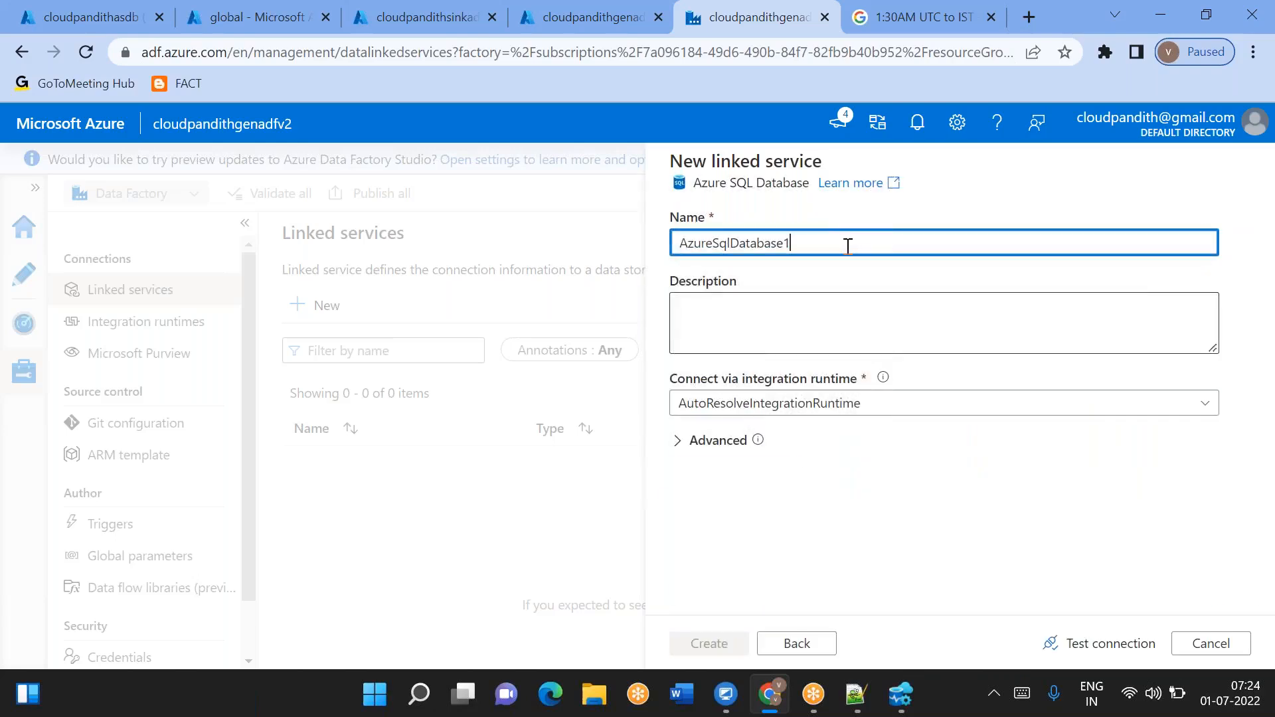
# - Name the new linked service LS_ASDB
pyautogui.hotkey('ctrl', 'a')
pyautogui.press('BackSpace')
pyautogui.write('LS_AS')
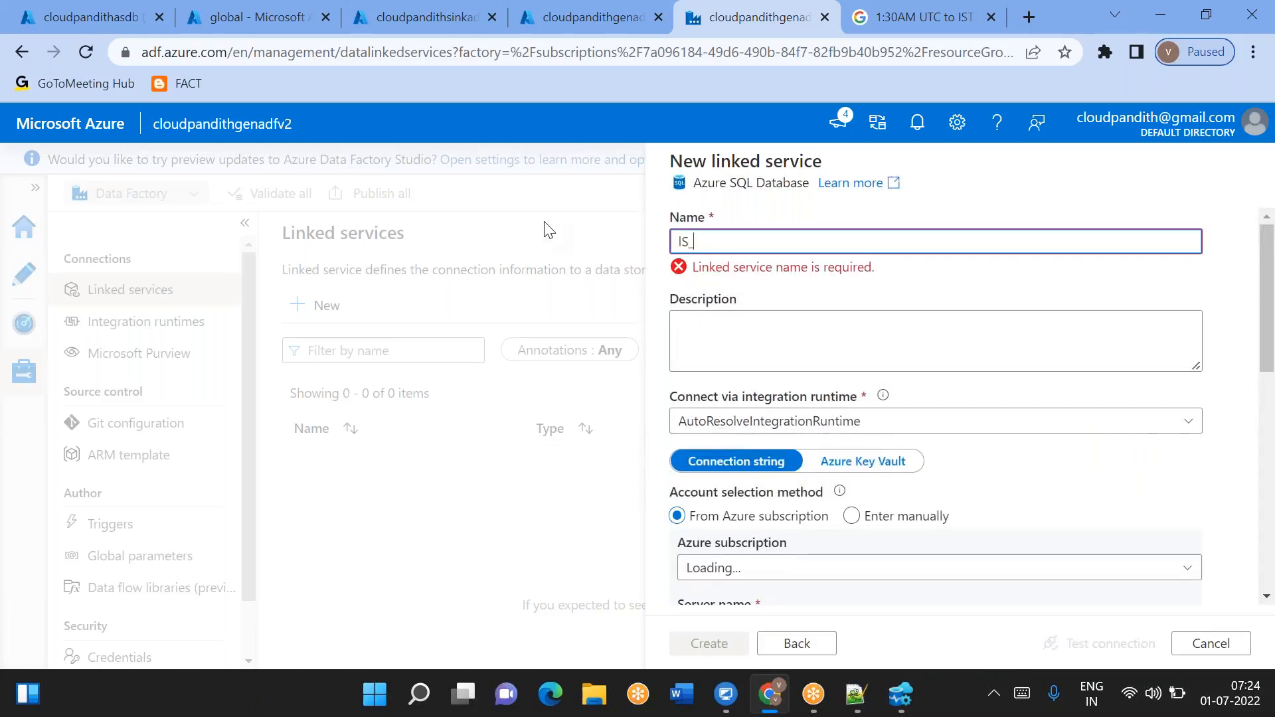
pyautogui.hotkey('ctrl', 'a')
pyautogui.press('BackSpace')
pyautogui.write('LS_ASDB')
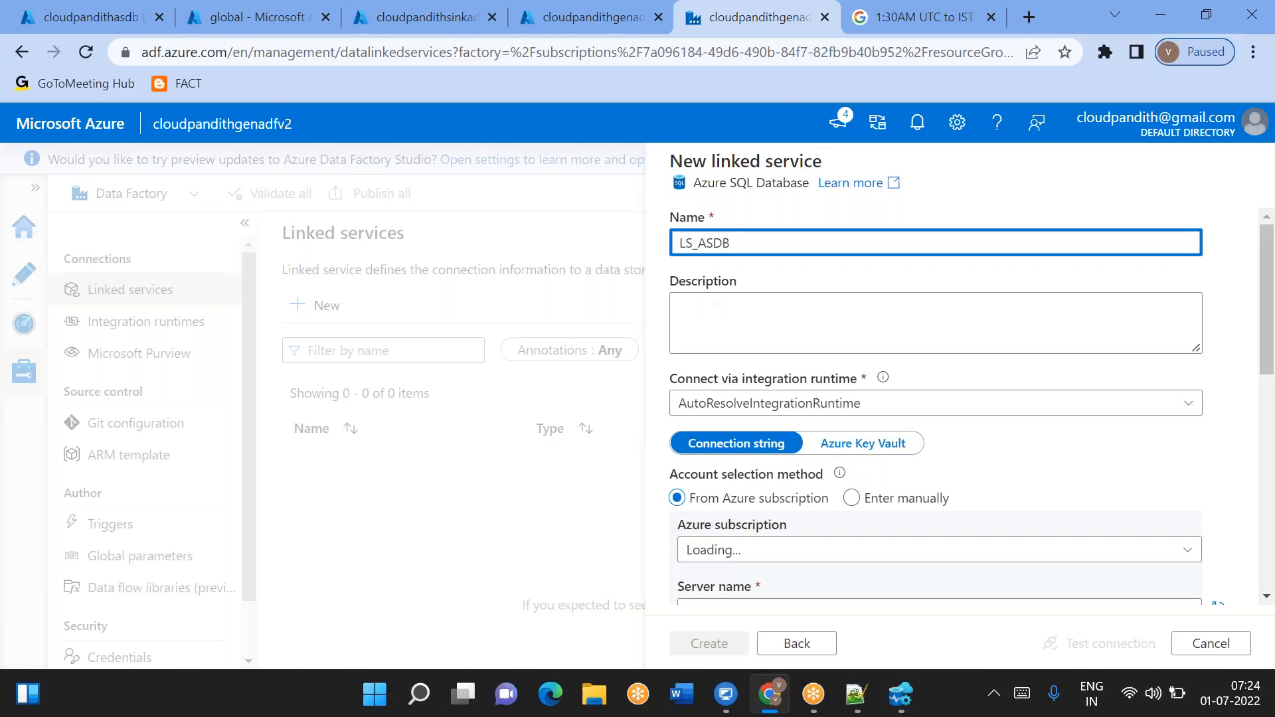
# - Choose the Free Trial subscription and the cloudpandithasserver server for the linked service
pyautogui.scroll(-3, 763, 332)
pyautogui.click(767, 339)
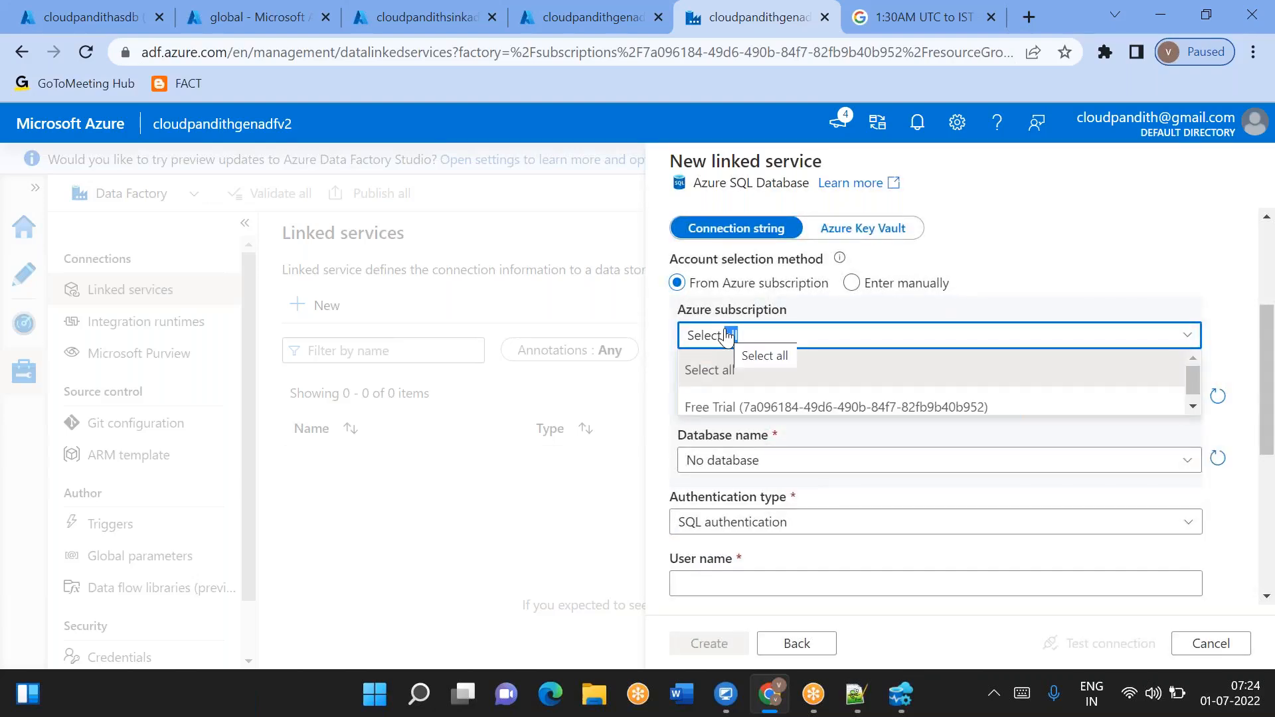
pyautogui.click(704, 406)
pyautogui.click(713, 398)
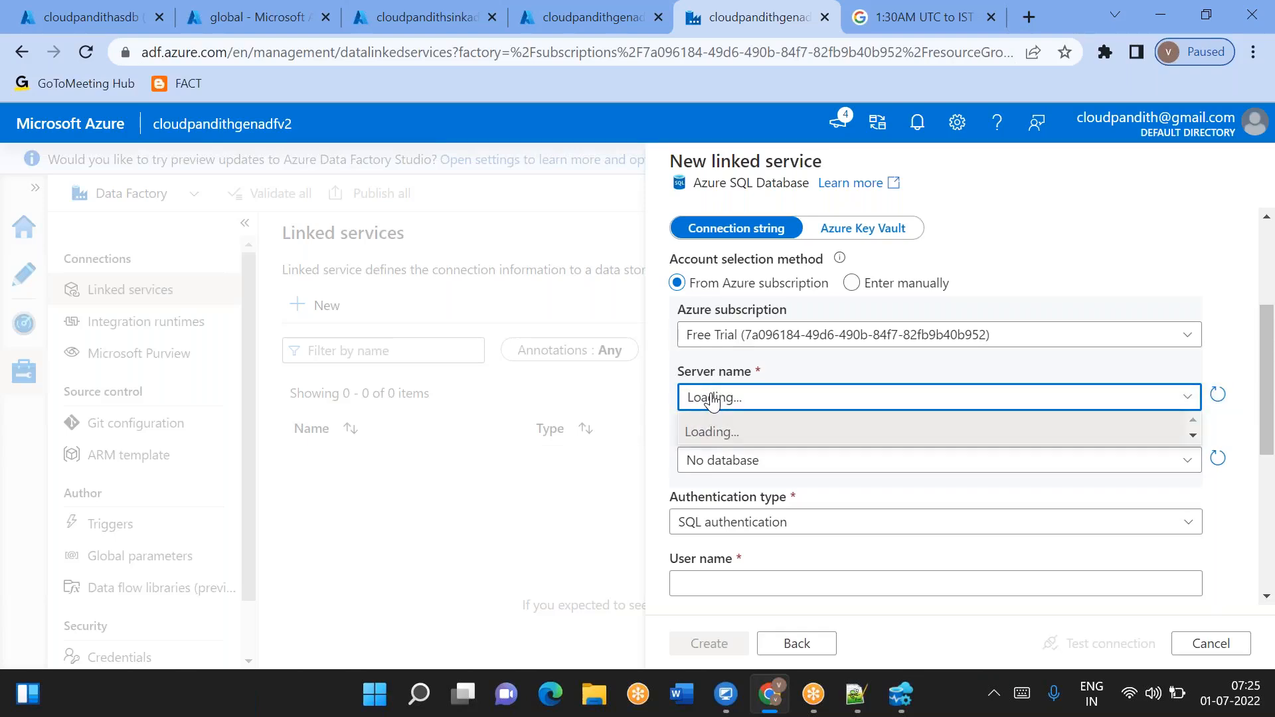
pyautogui.doubleClick(713, 398)
pyautogui.click(792, 374)
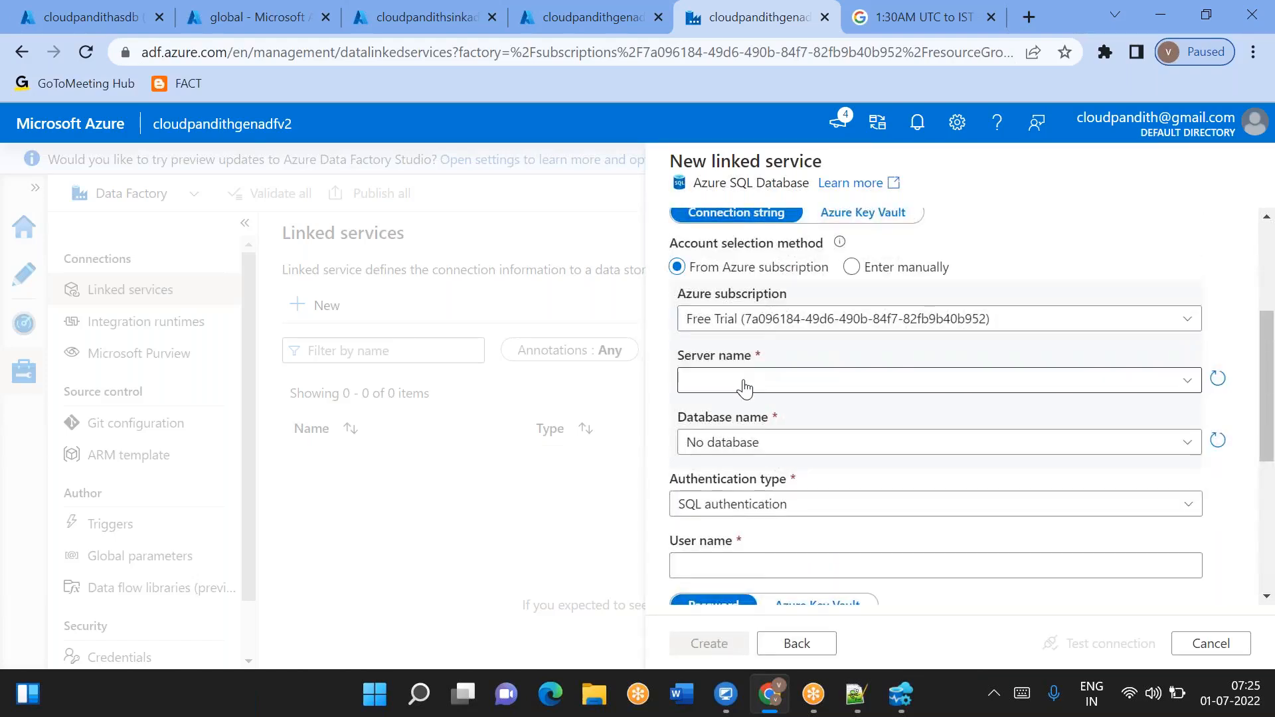
pyautogui.click(744, 385)
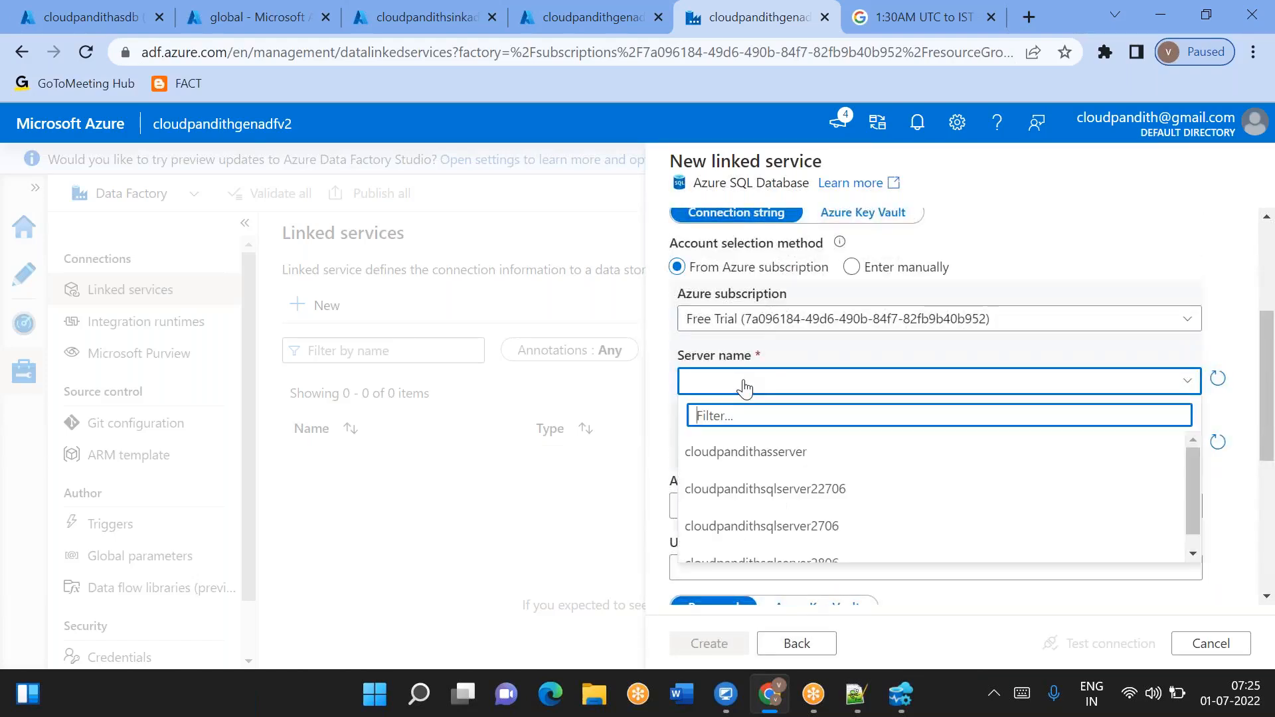
pyautogui.click(731, 454)
pyautogui.click(733, 451)
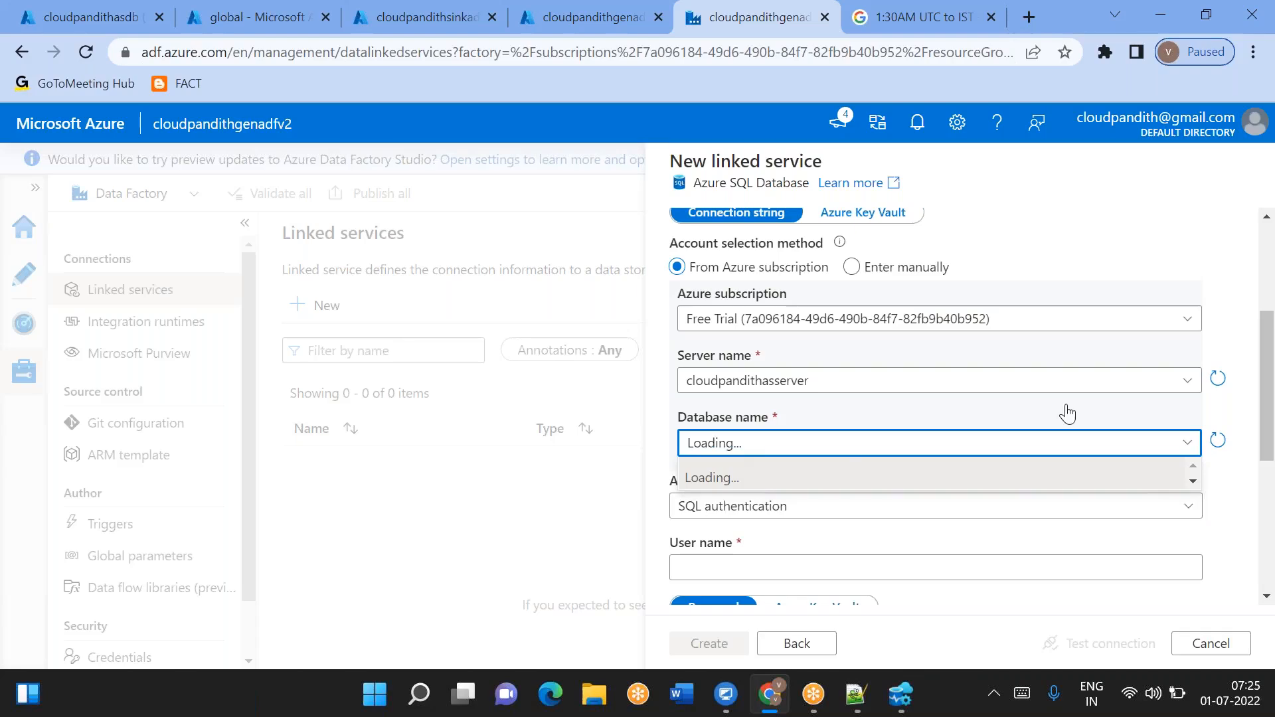
pyautogui.click(1249, 323)
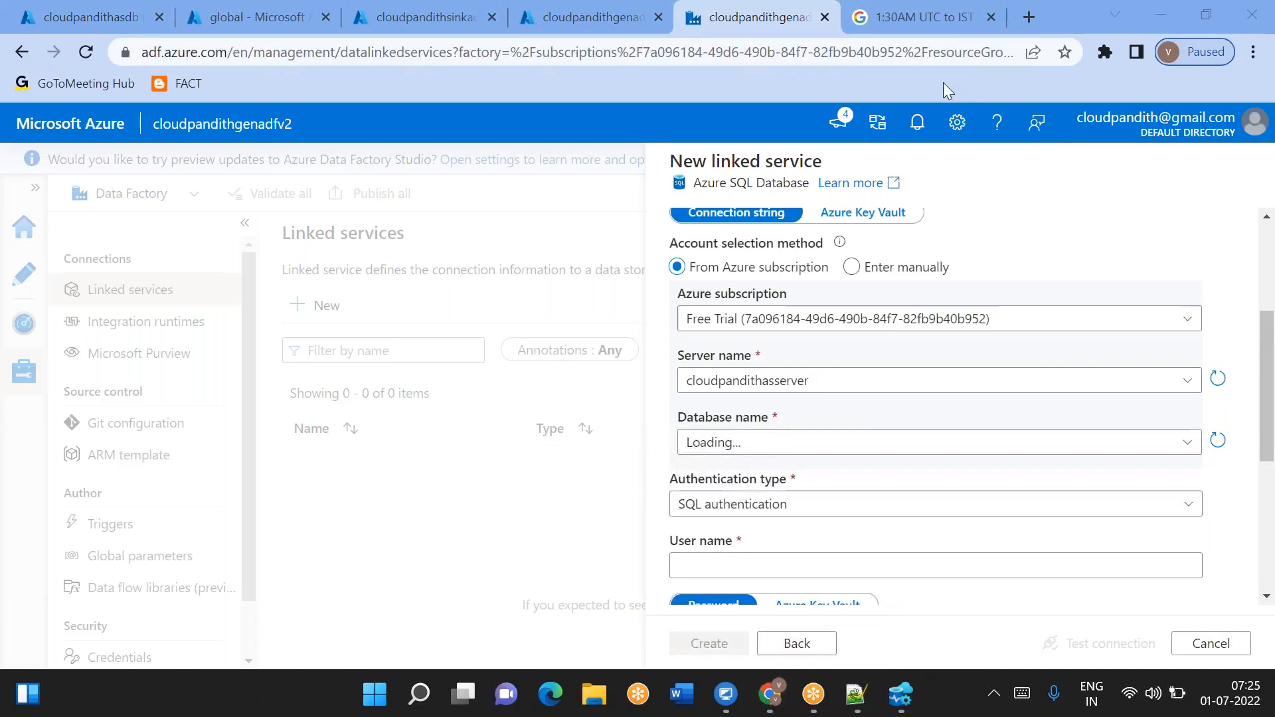
pyautogui.click(726, 445)
pyautogui.click(728, 445)
pyautogui.click(728, 445)
pyautogui.click(728, 445)
pyautogui.click(728, 445)
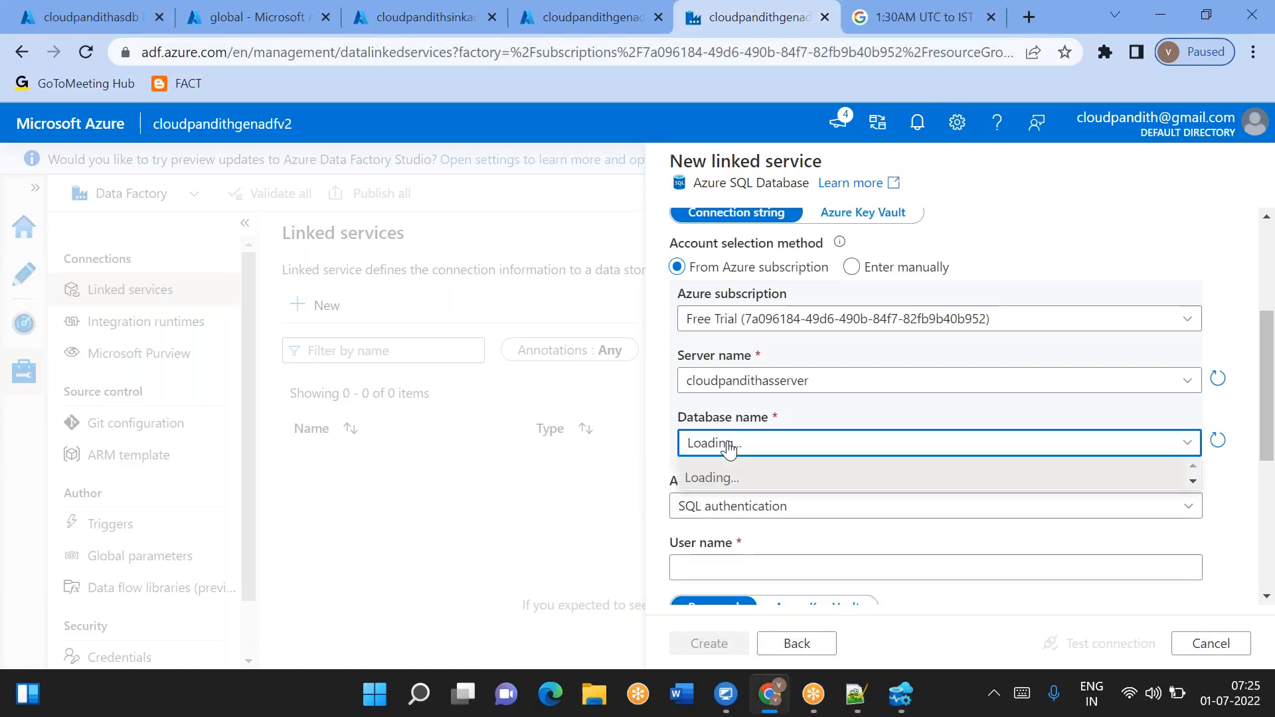
pyautogui.click(729, 445)
pyautogui.click(728, 445)
pyautogui.click(728, 444)
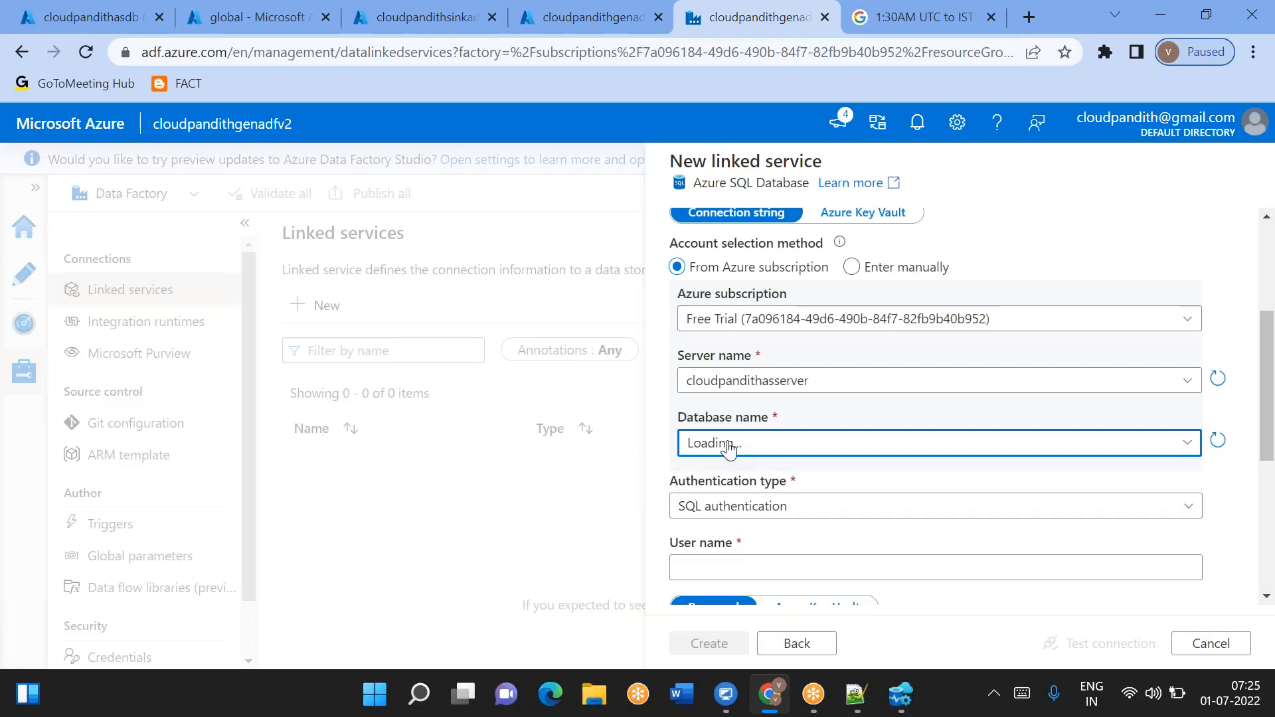
pyautogui.click(729, 445)
pyautogui.doubleClick(728, 445)
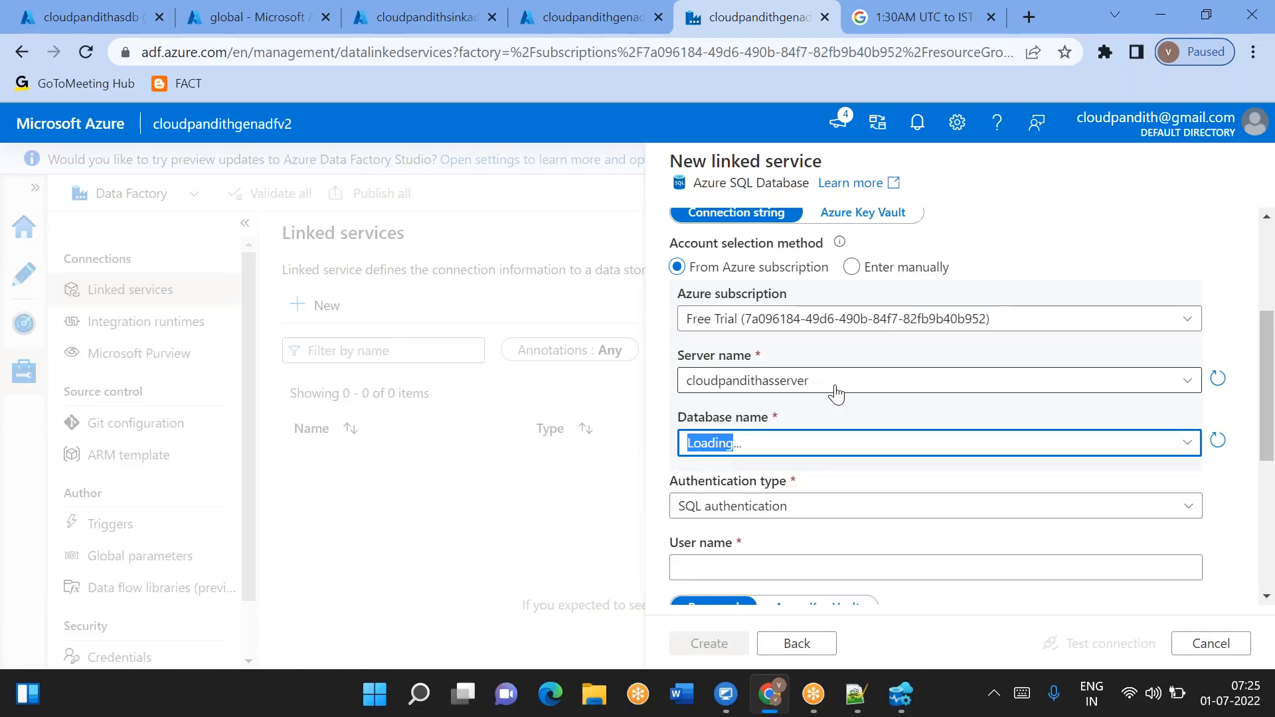
pyautogui.click(825, 410)
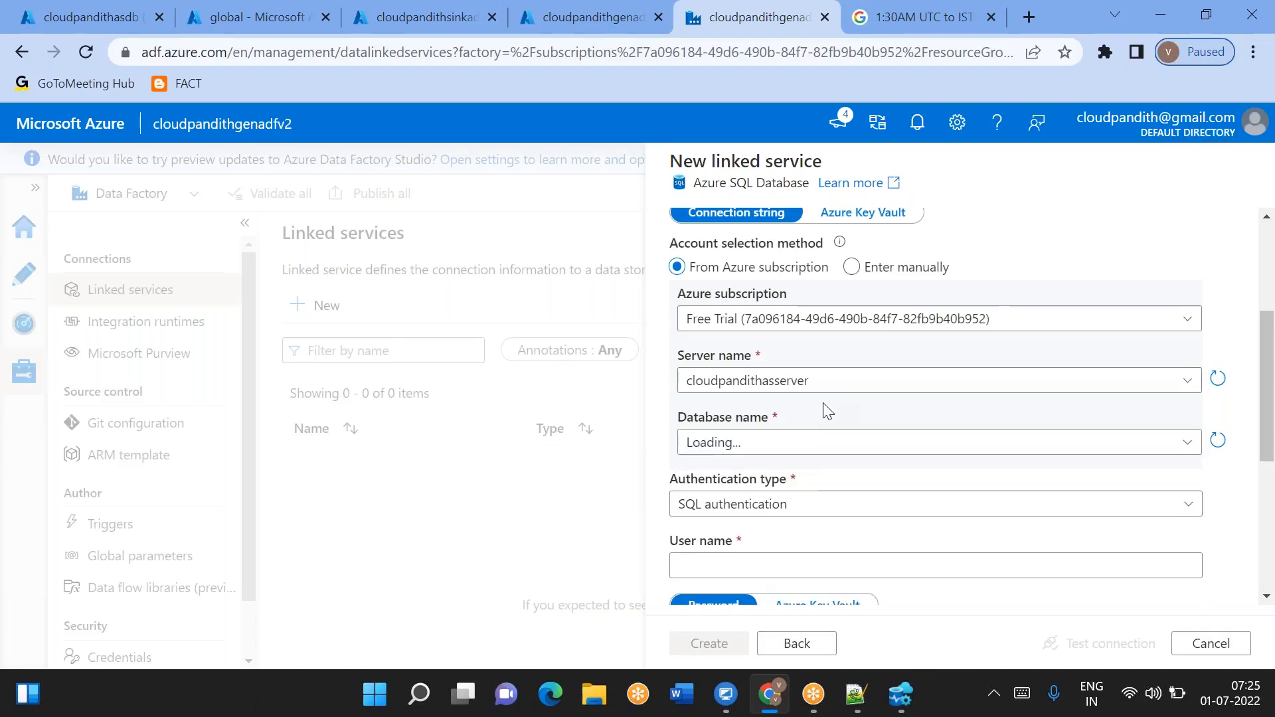
pyautogui.click(811, 447)
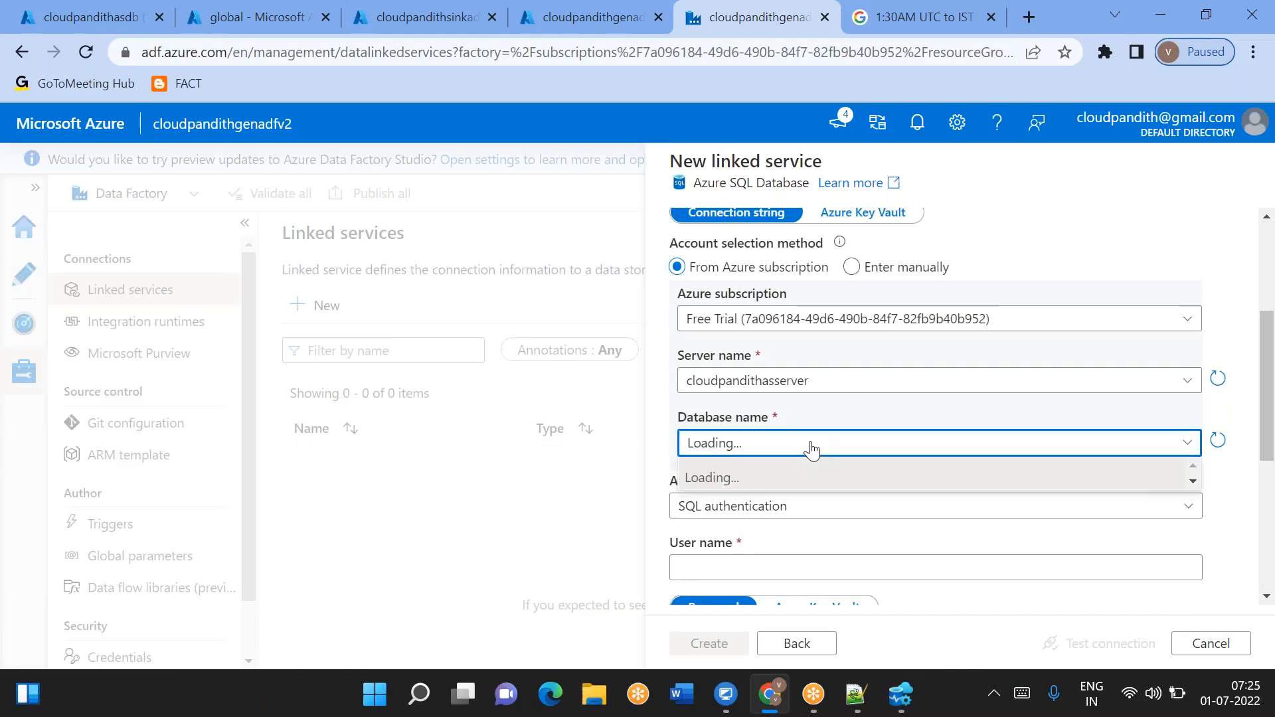
# - Enter the SQL authentication user name and the account password
pyautogui.scroll(-2, 811, 450)
pyautogui.click(750, 445)
pyautogui.write('mallaiah')
pyautogui.scroll(-1, 750, 443)
pyautogui.click(693, 490)
pyautogui.write('•••••••••')
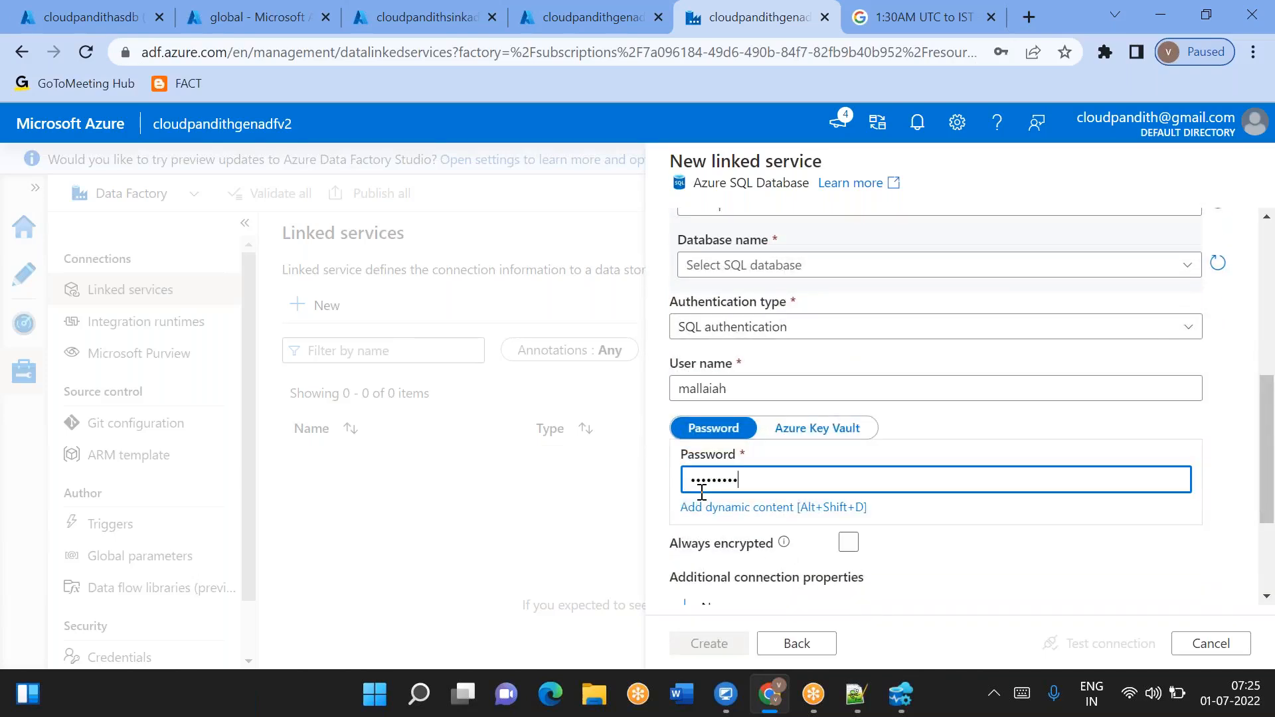
# - Select the cloudpandithasdb database and test the linked service connection
pyautogui.scroll(1, 701, 491)
pyautogui.click(795, 335)
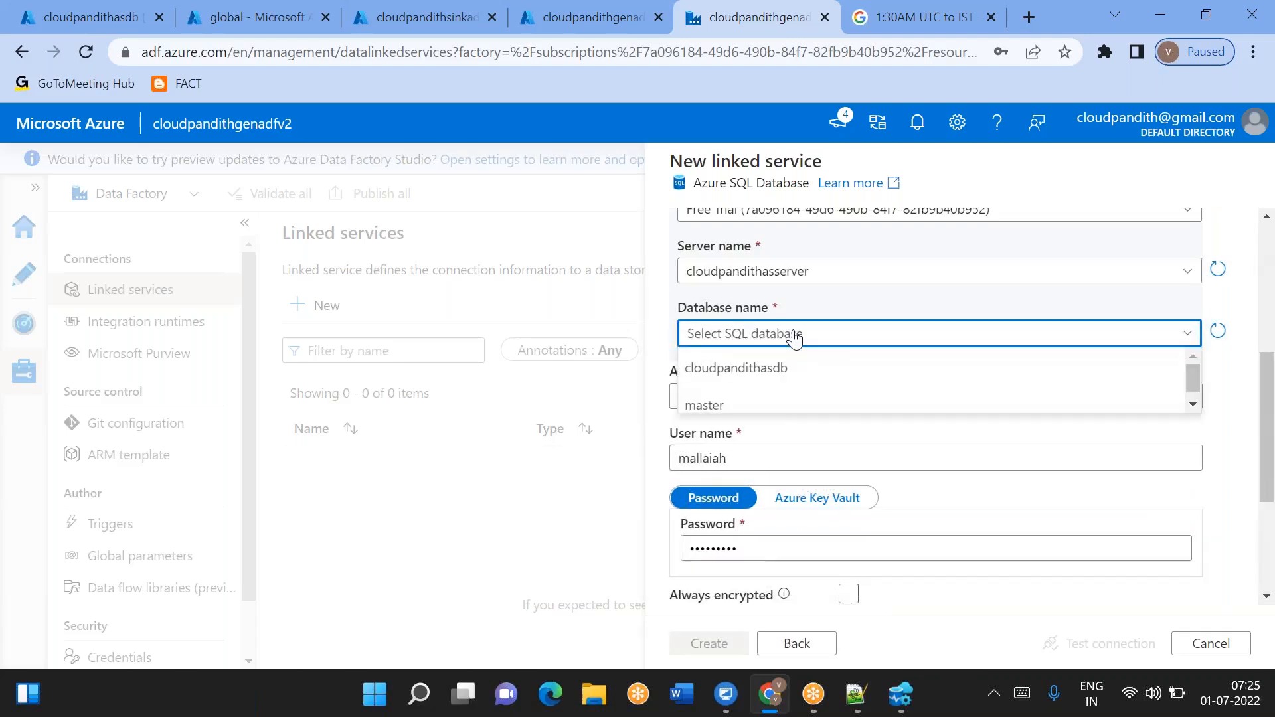
pyautogui.click(733, 369)
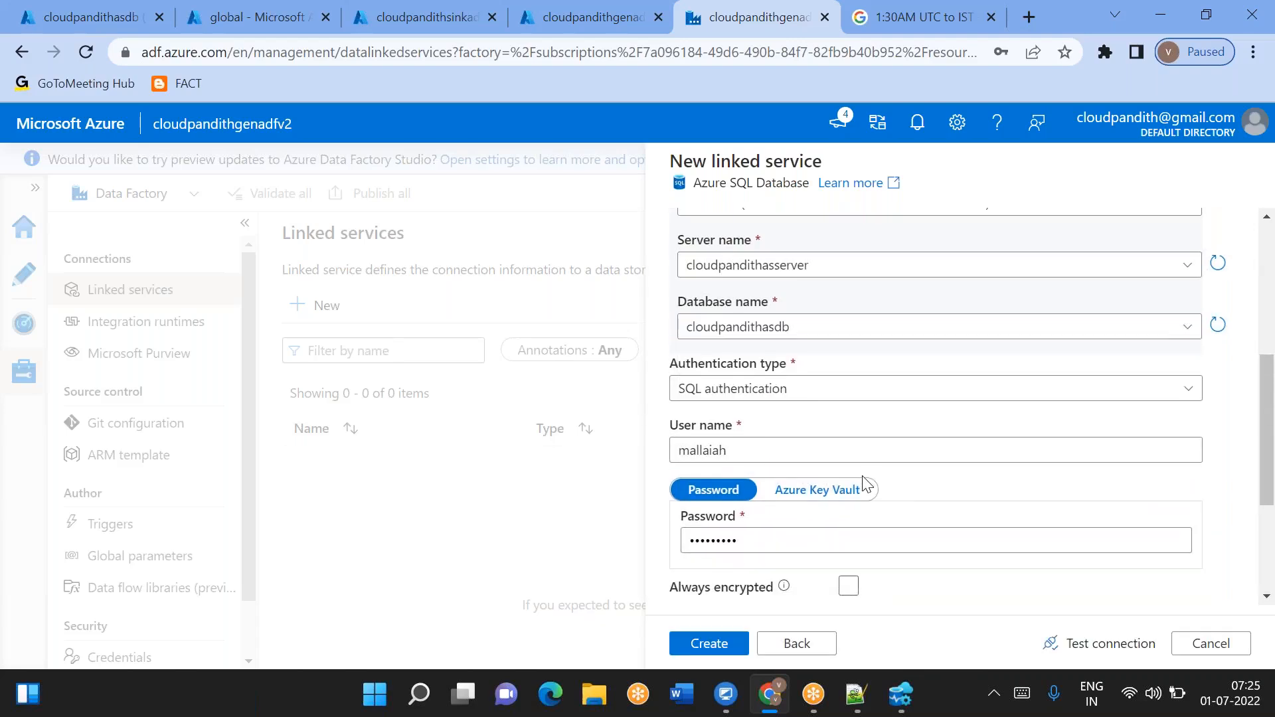
pyautogui.scroll(-2, 867, 485)
pyautogui.click(1061, 643)
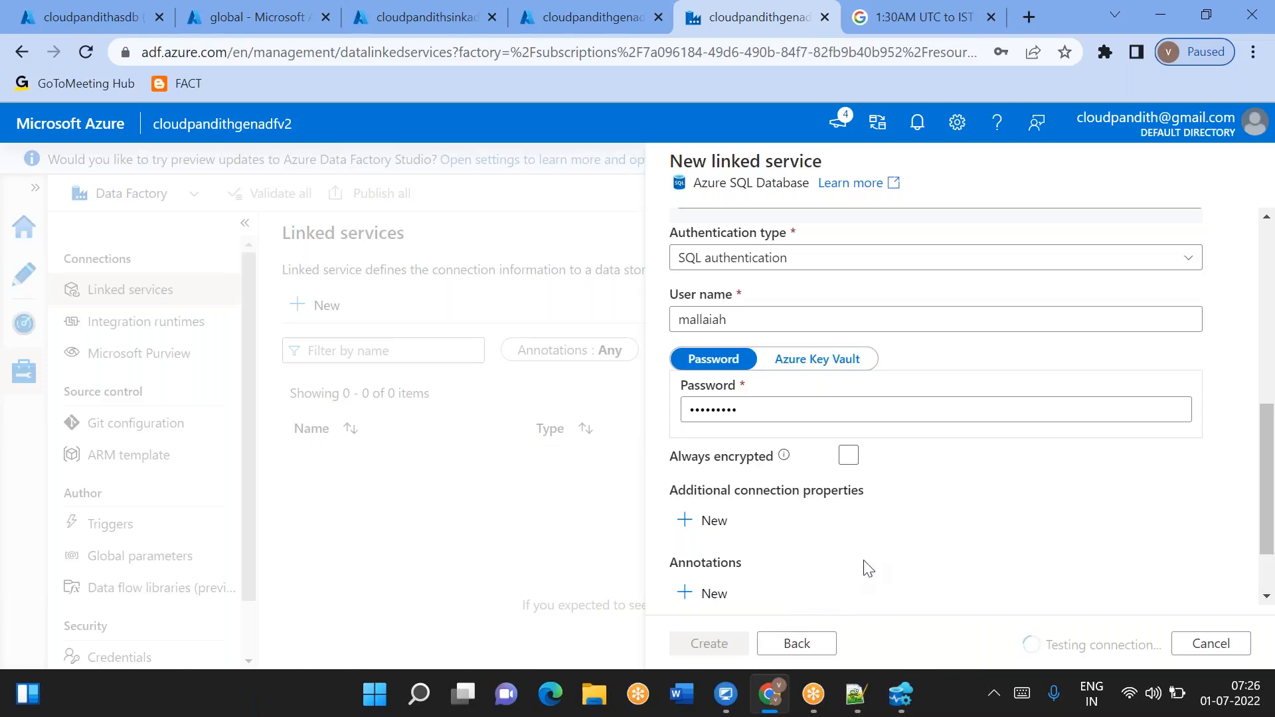
# - Review the linked service's settings throughout the form
pyautogui.scroll(5, 861, 566)
pyautogui.scroll(-5, 864, 565)
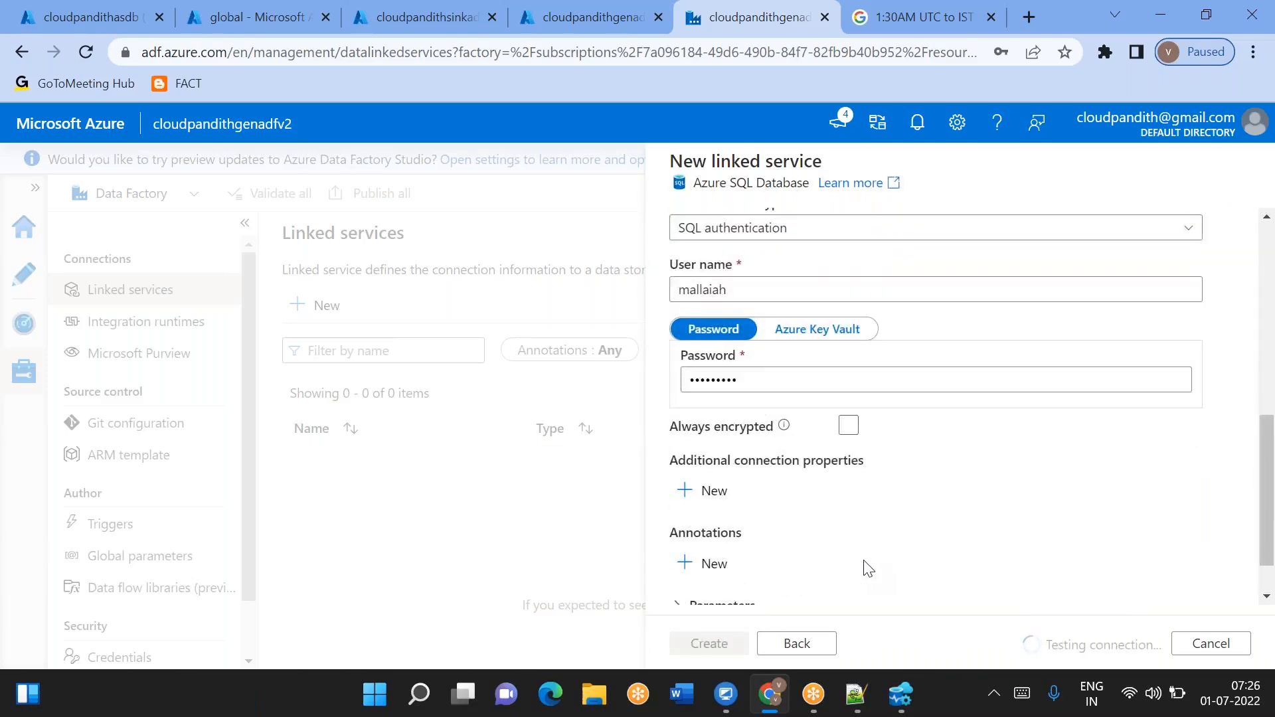
pyautogui.scroll(5, 863, 565)
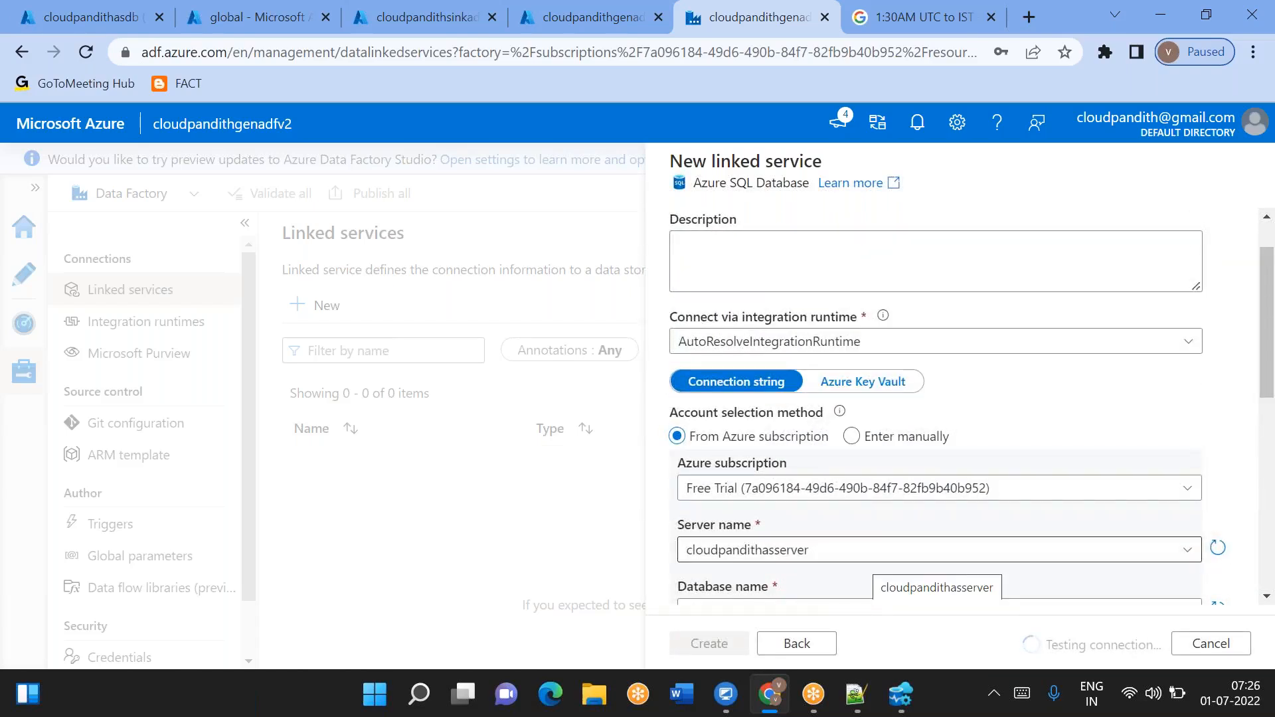
pyautogui.scroll(-2, 868, 561)
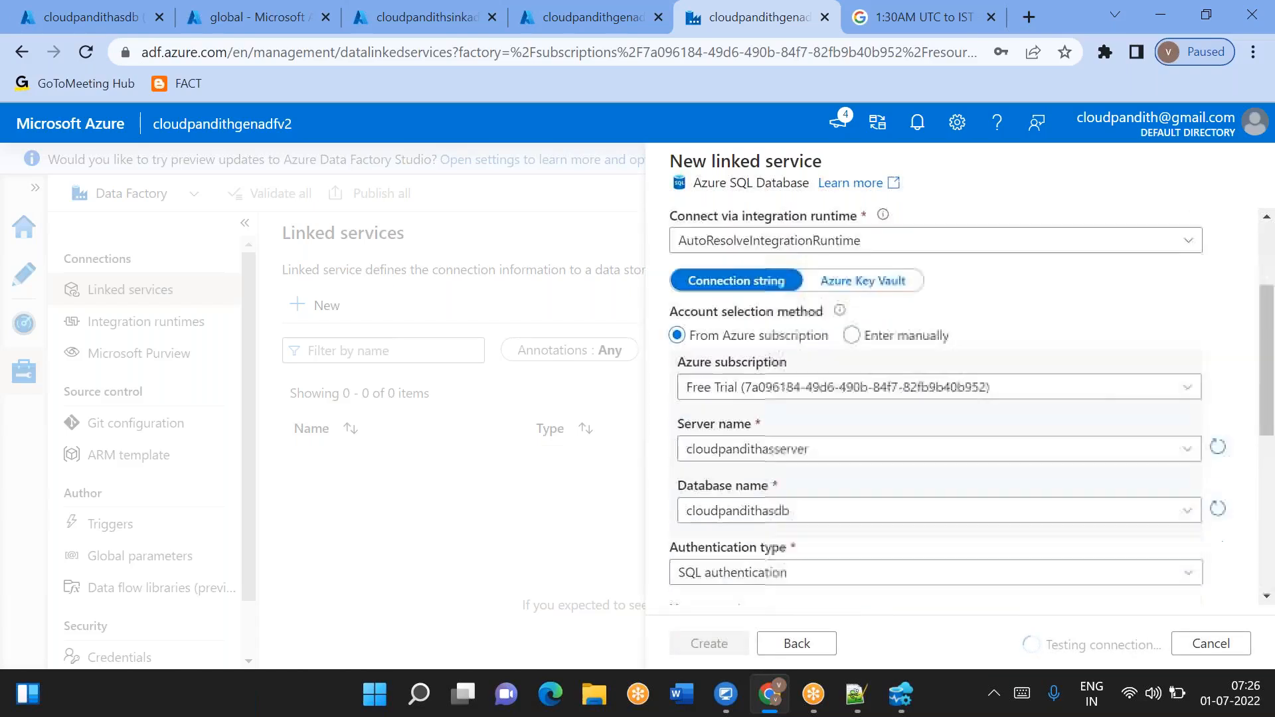
pyautogui.scroll(-5, 936, 405)
pyautogui.scroll(7, 937, 405)
pyautogui.scroll(-4, 936, 405)
pyautogui.scroll(5, 936, 405)
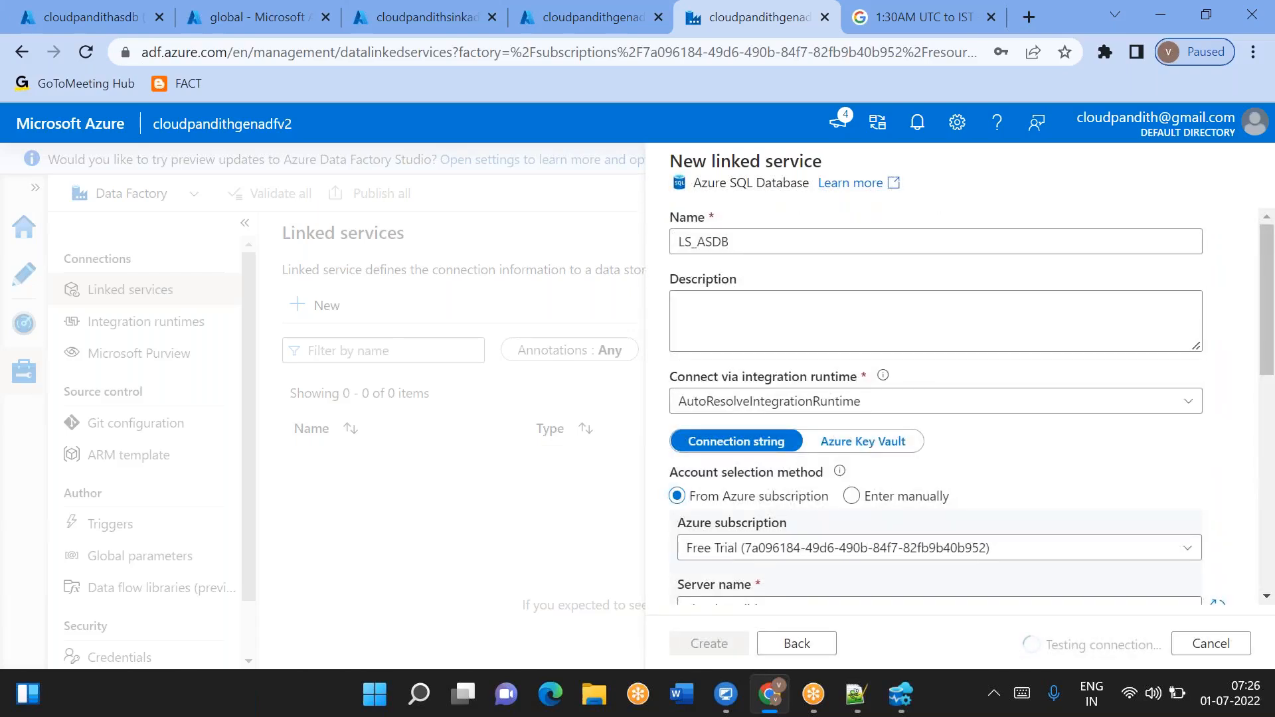
pyautogui.scroll(-6, 936, 405)
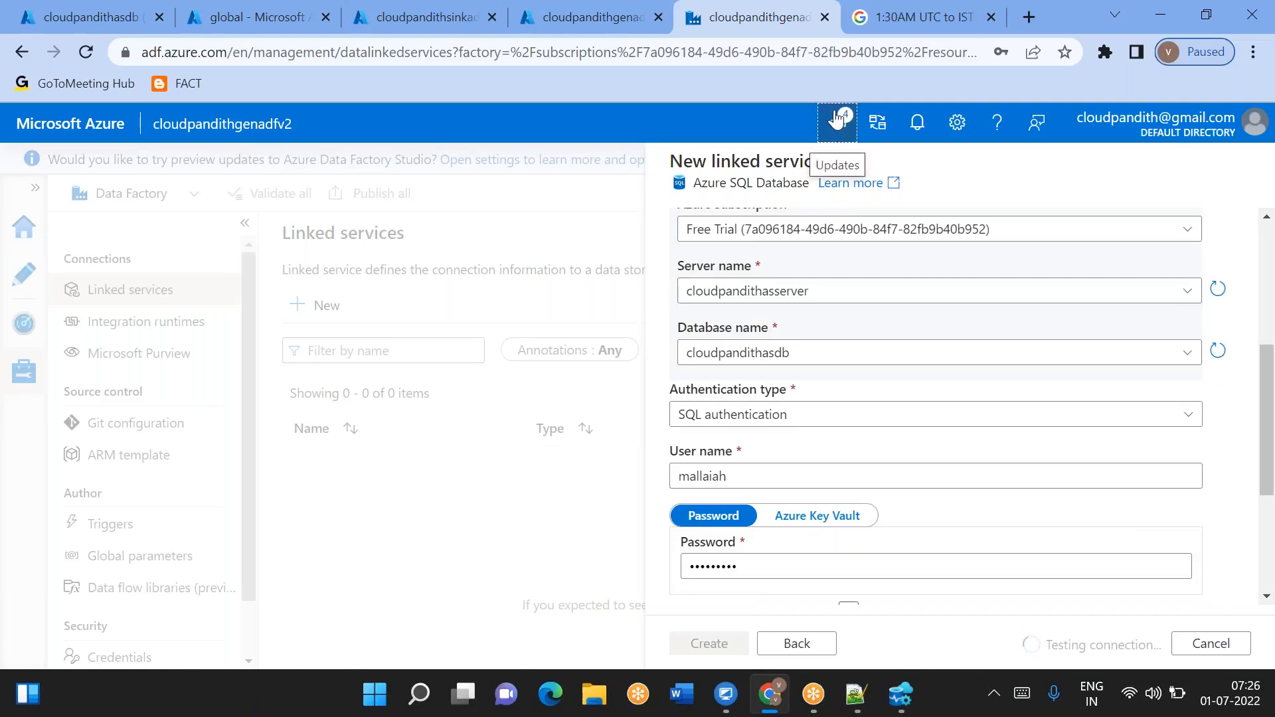
# - Check the portal notifications in the storage container's browser tab
pyautogui.click(838, 121)
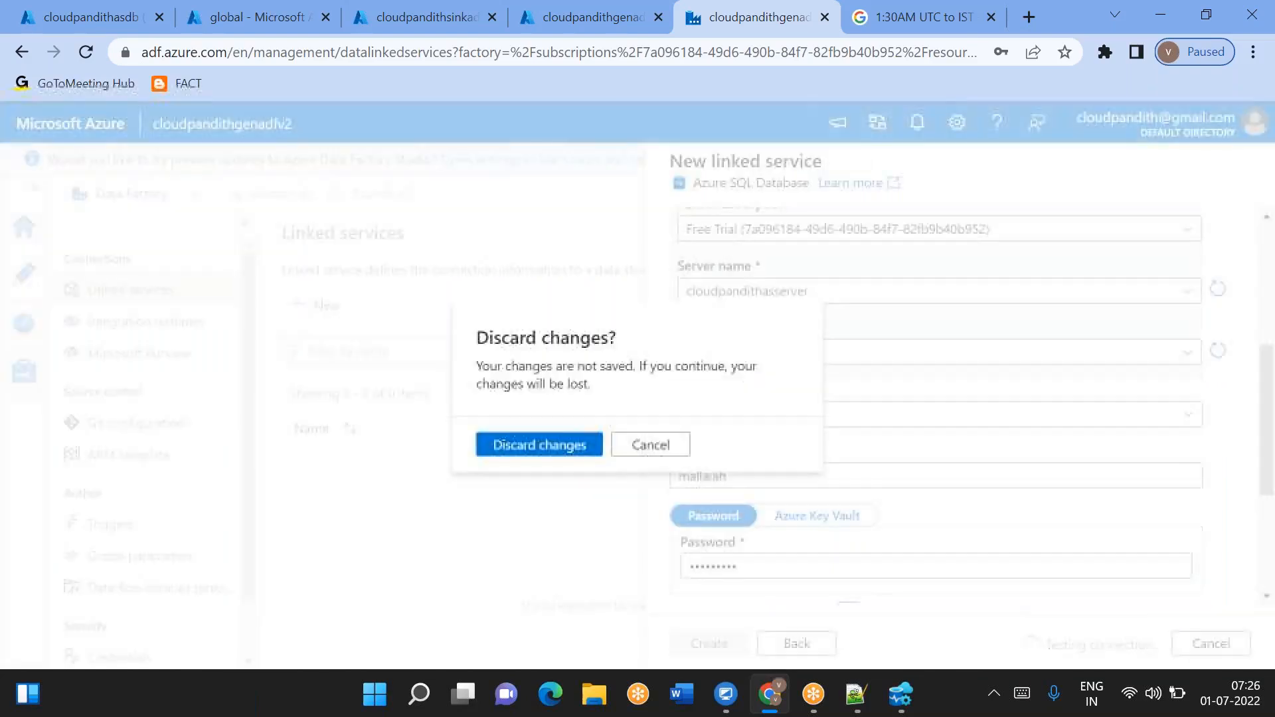
pyautogui.click(671, 453)
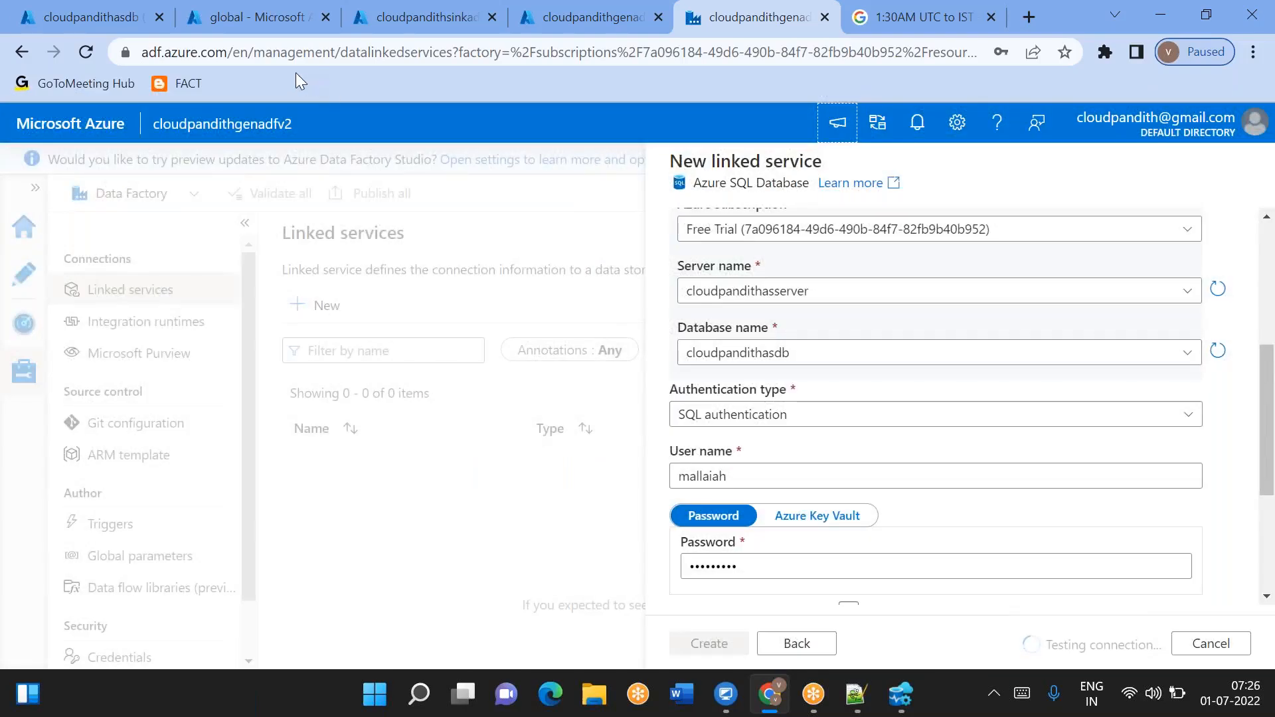
pyautogui.click(260, 18)
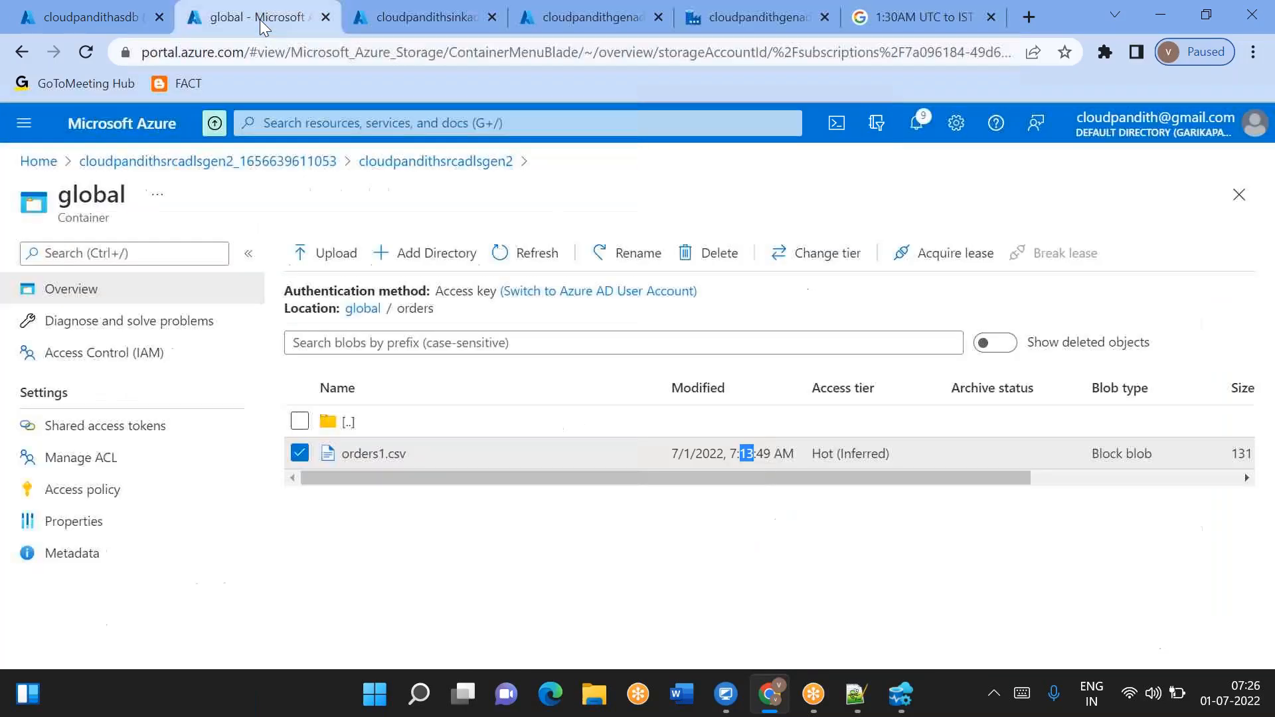
pyautogui.click(915, 124)
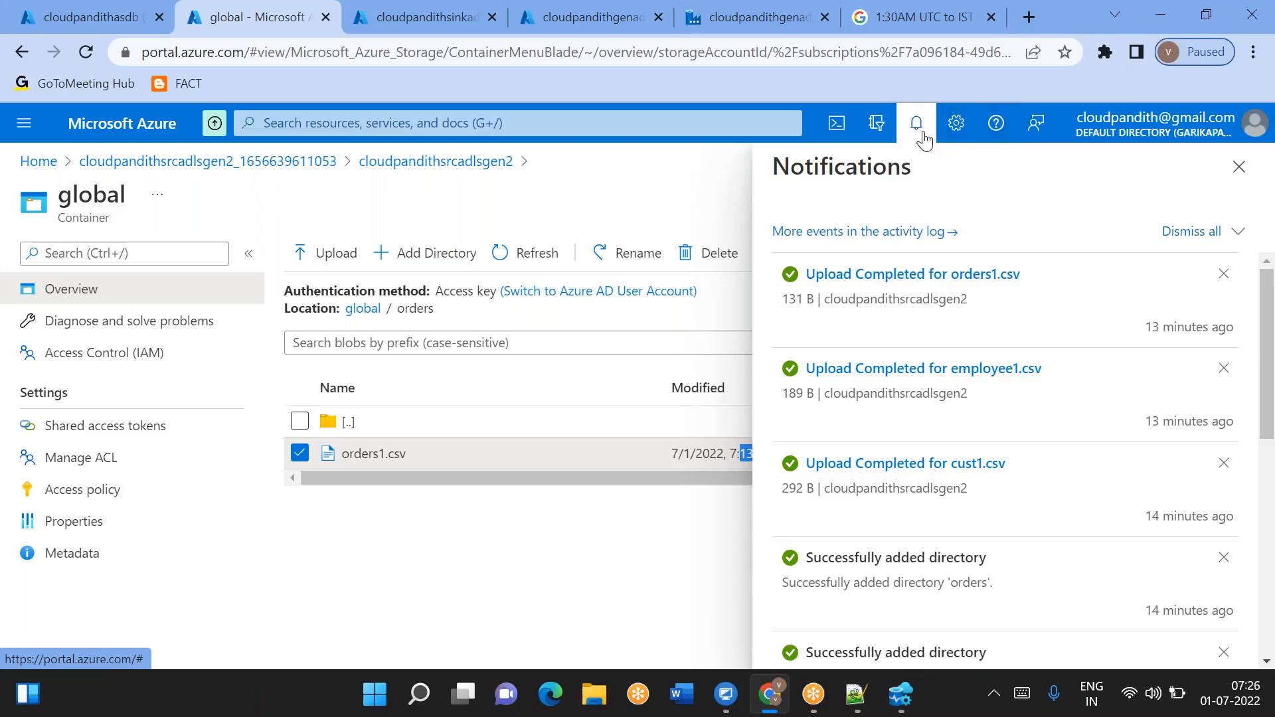
pyautogui.scroll(-5, 1006, 458)
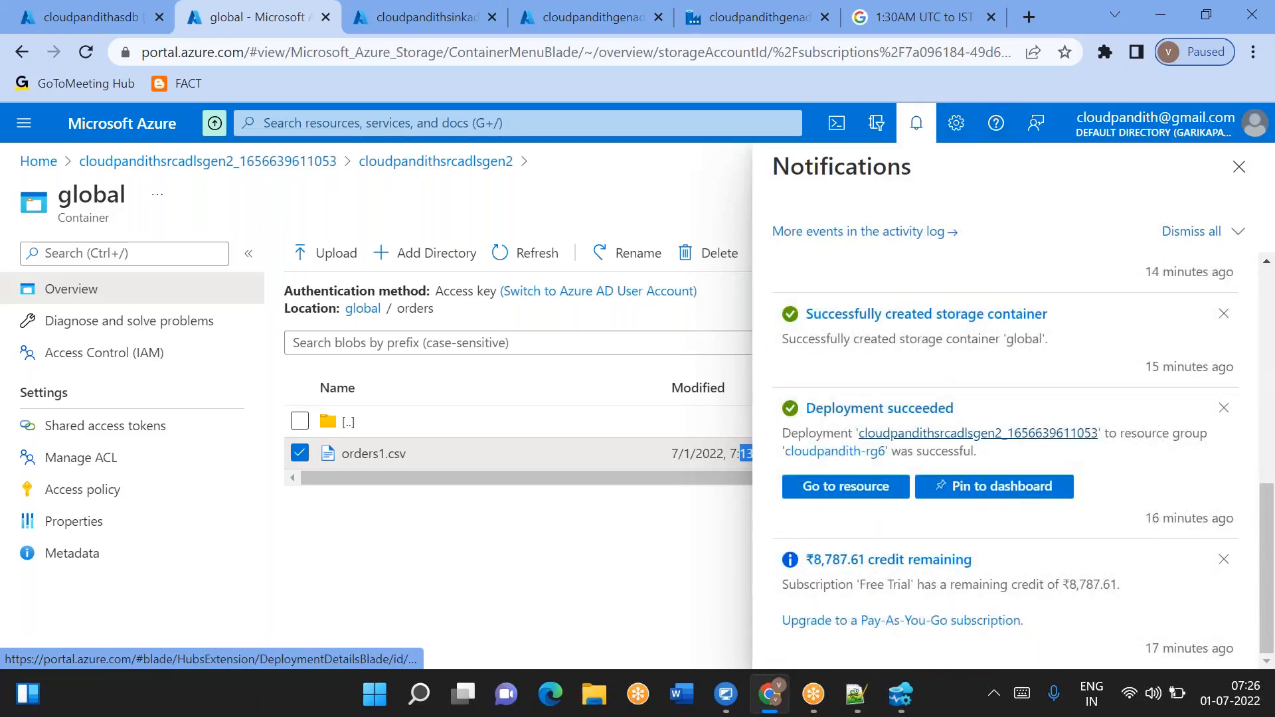
pyautogui.scroll(5, 983, 433)
pyautogui.click(1239, 167)
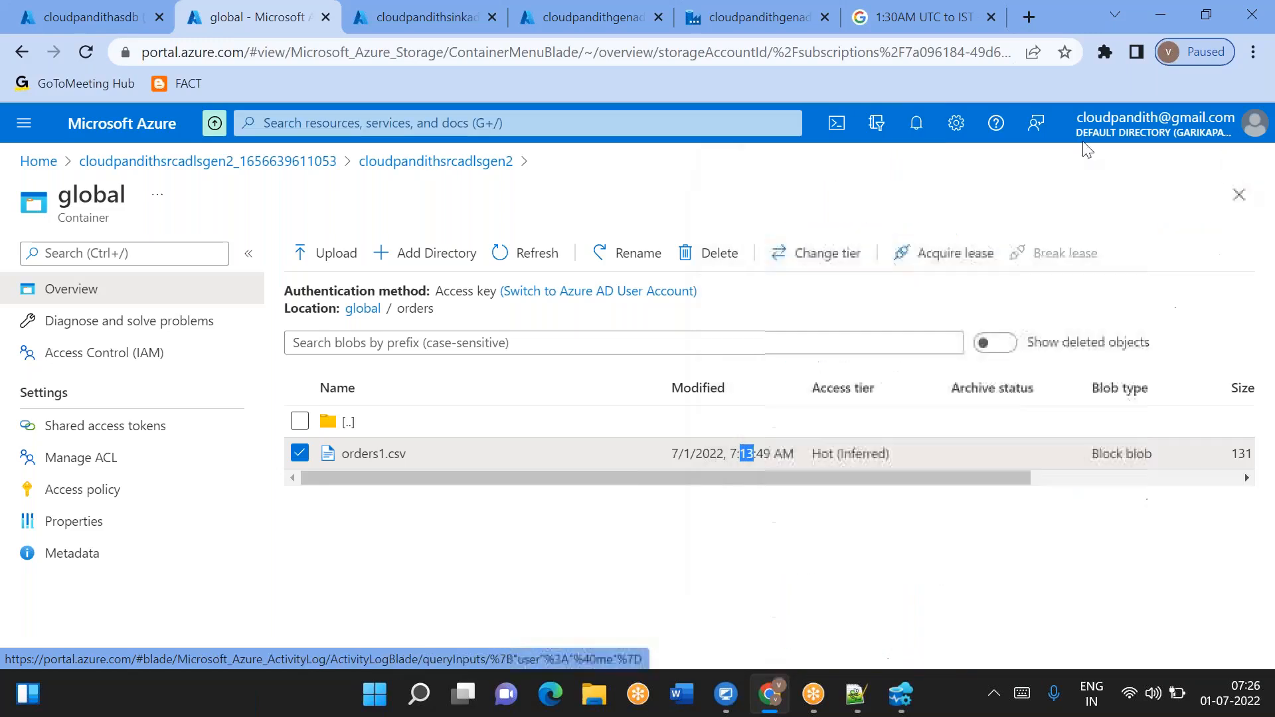
# - Create the LS_ASDB linked service and switch to the data factory's portal tab
pyautogui.click(726, 26)
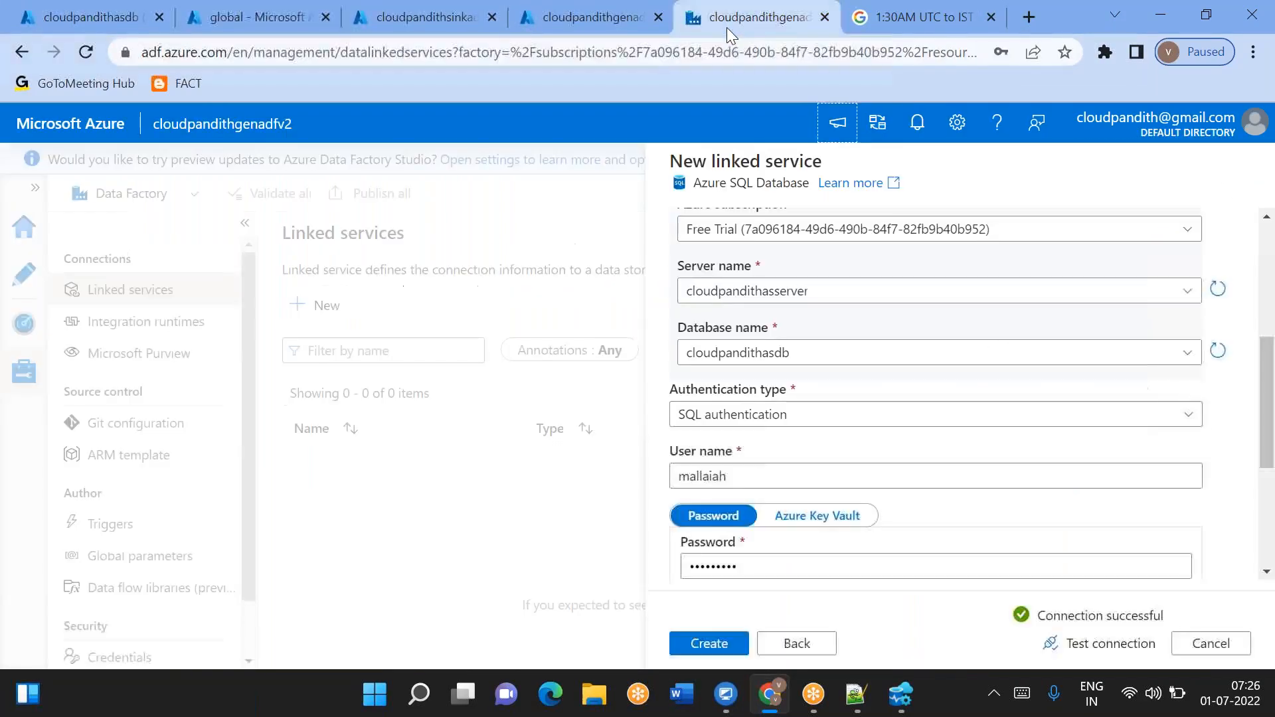
pyautogui.click(718, 644)
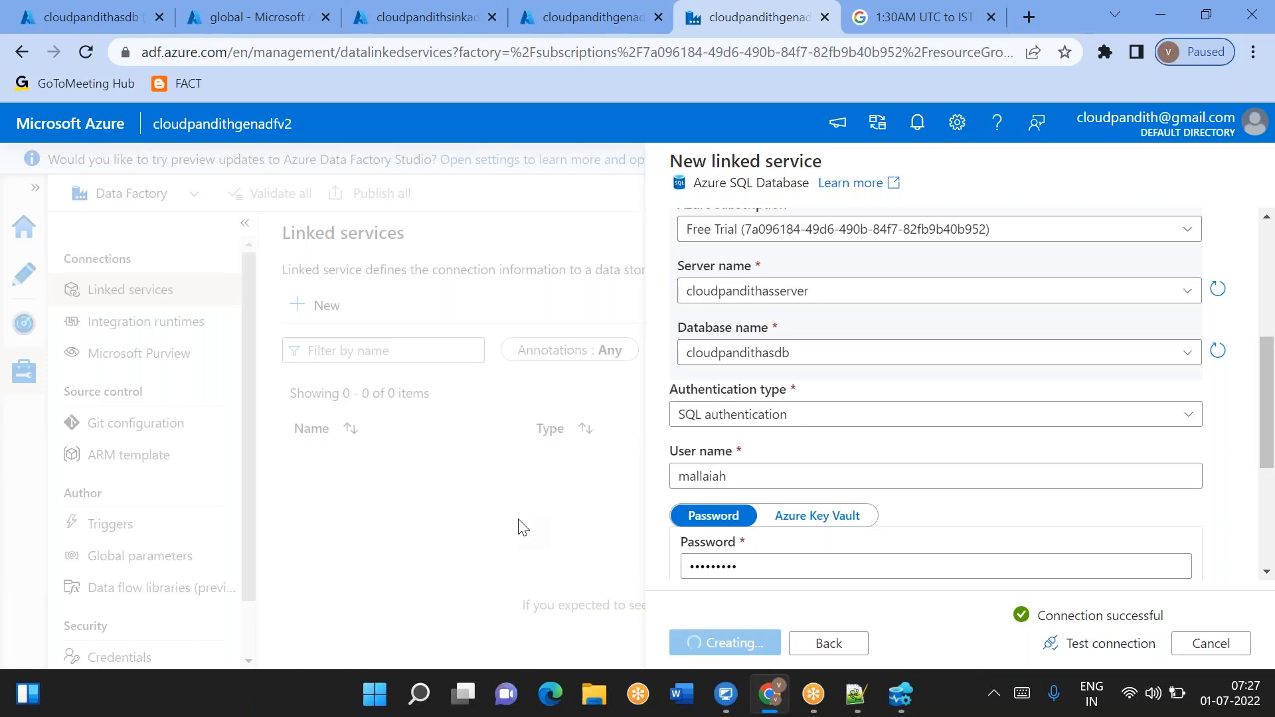
pyautogui.click(545, 27)
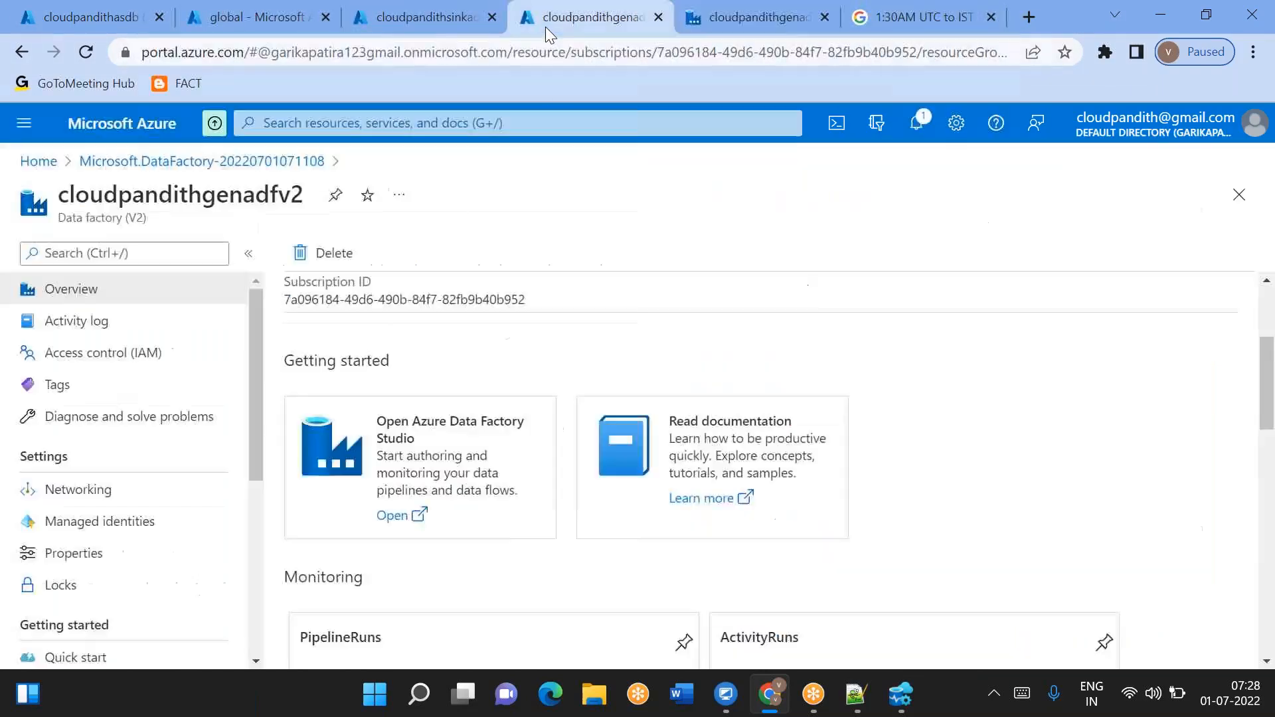
pyautogui.click(700, 26)
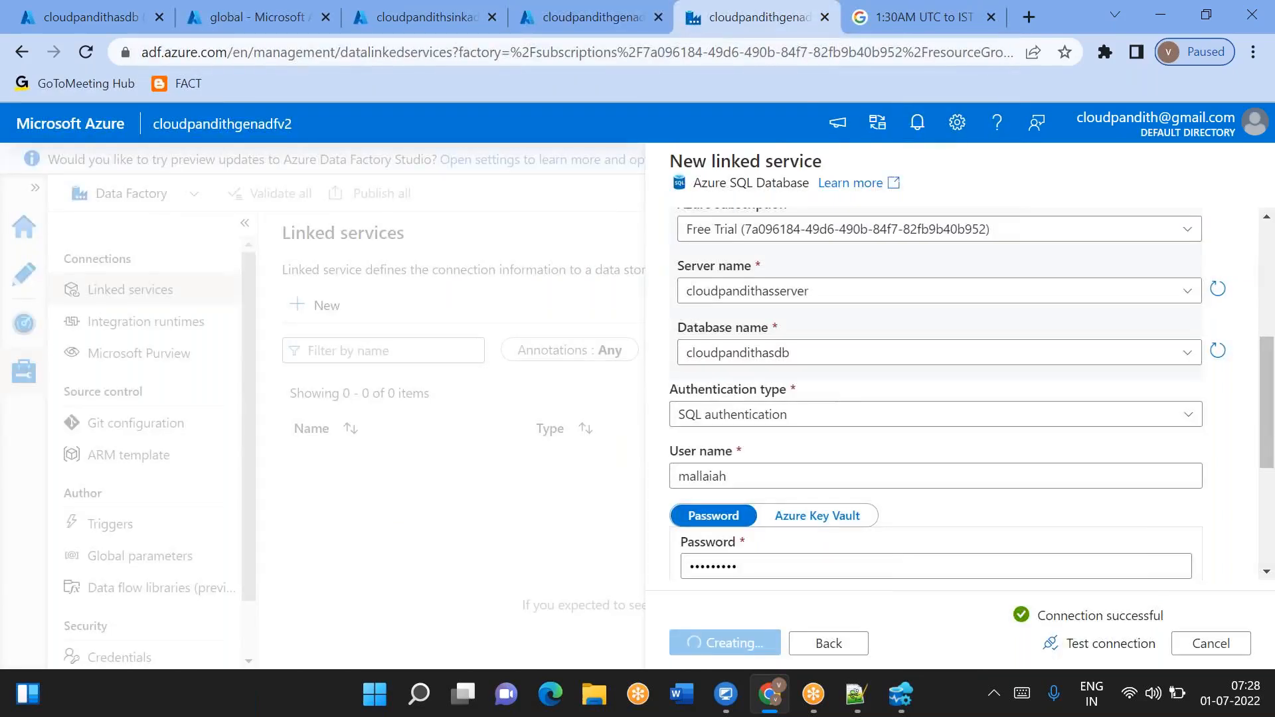
pyautogui.click(262, 16)
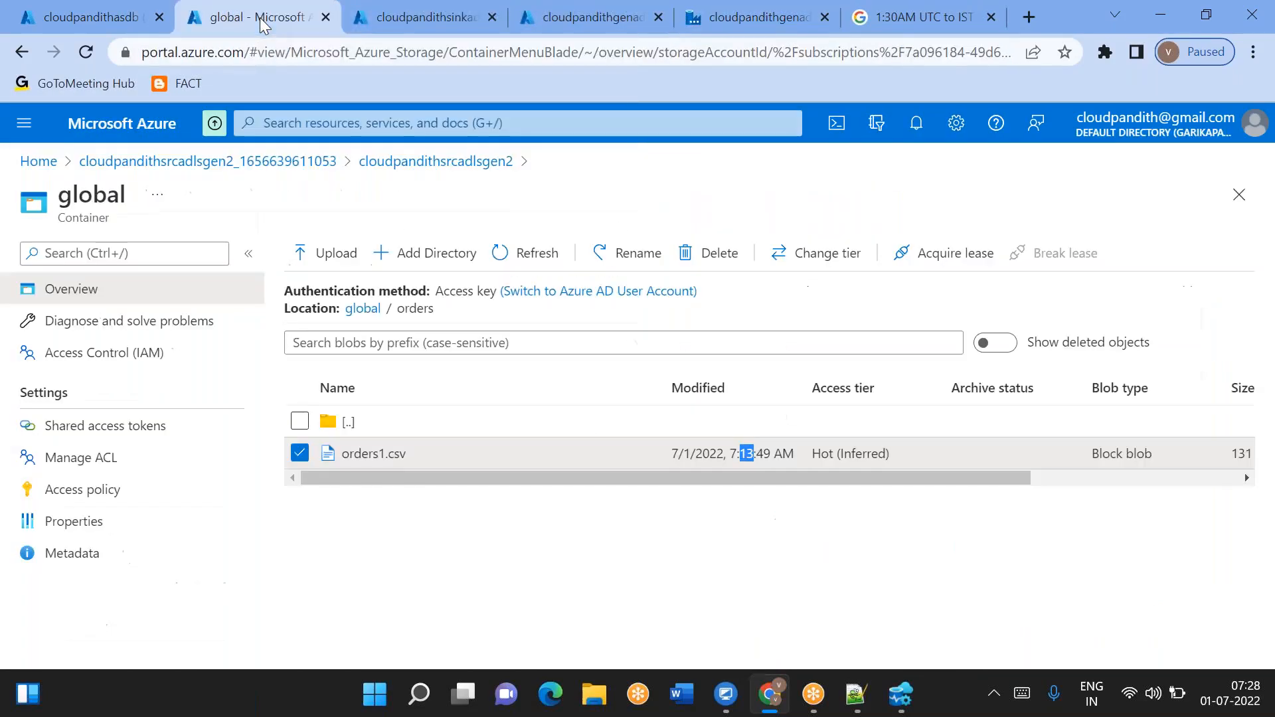
pyautogui.click(633, 29)
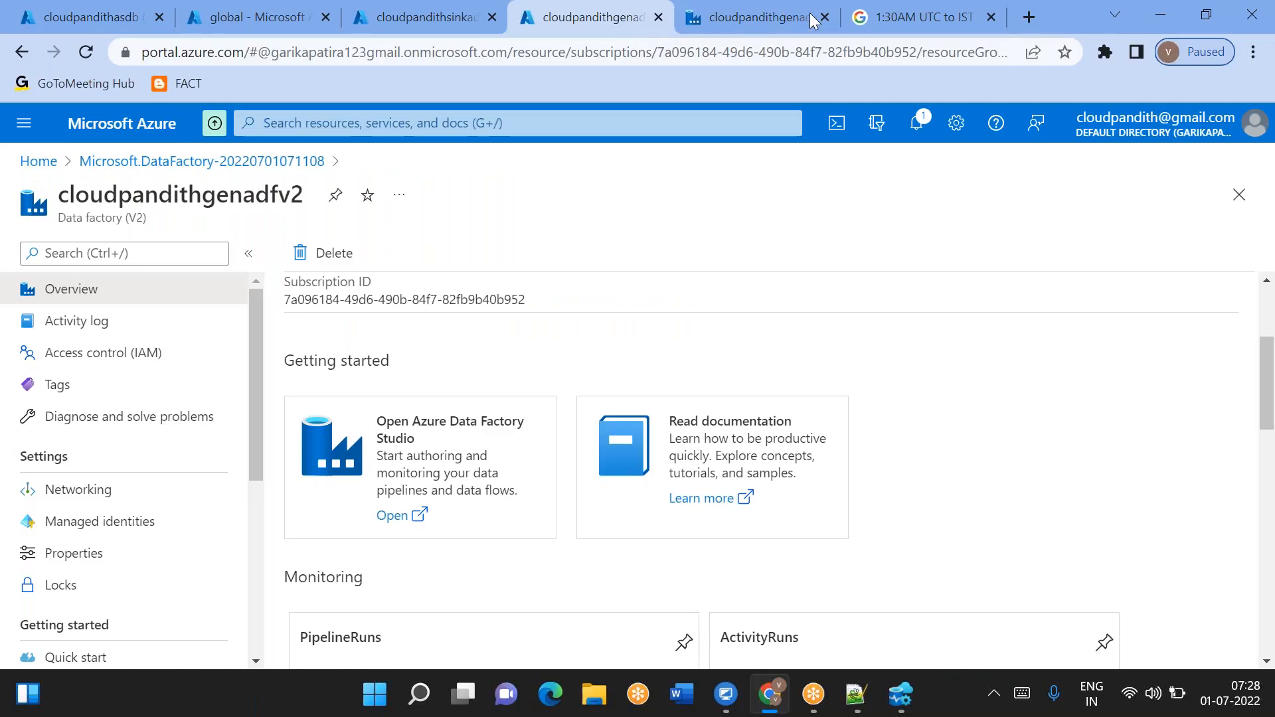
pyautogui.click(776, 27)
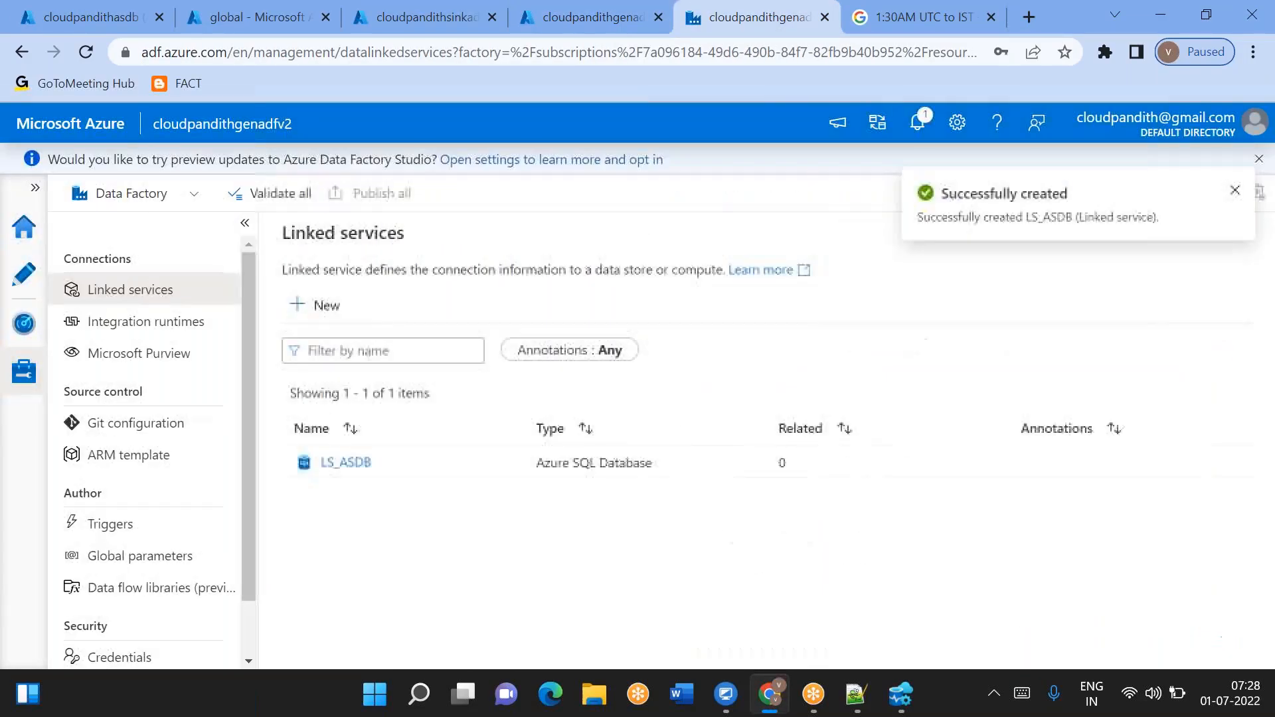
# - Start a new Azure Data Lake Storage Gen2 linked service and name it LS_ADLSGen2_Source
pyautogui.click(327, 312)
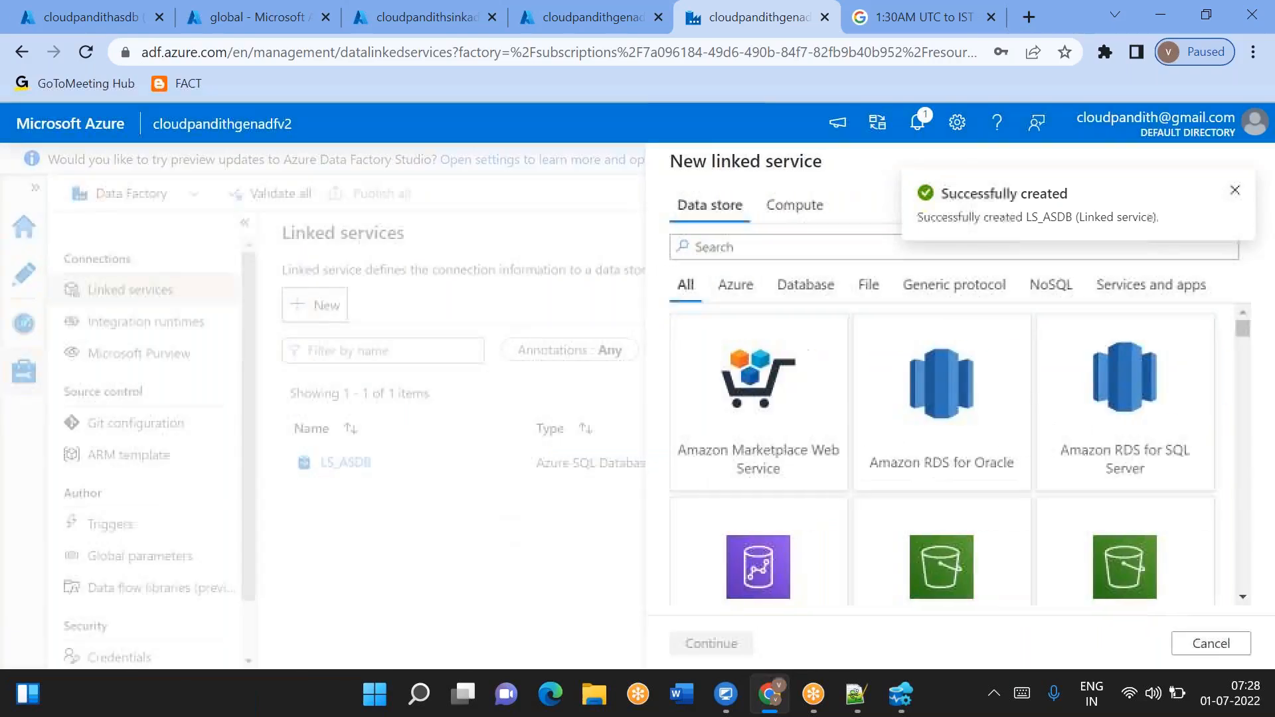
pyautogui.write('2')
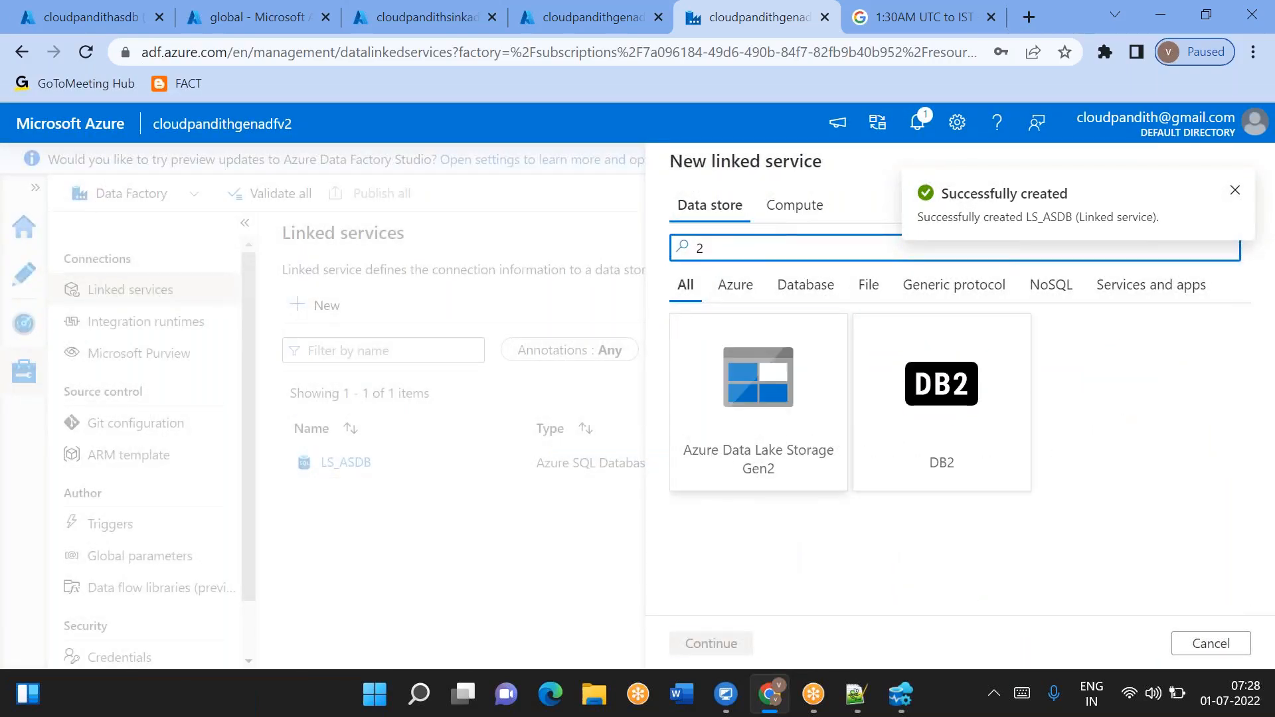
pyautogui.click(758, 398)
pyautogui.click(711, 643)
pyautogui.hotkey('ctrl', 'a')
pyautogui.press('BackSpace')
pyautogui.write('LS_ADLSGen2')
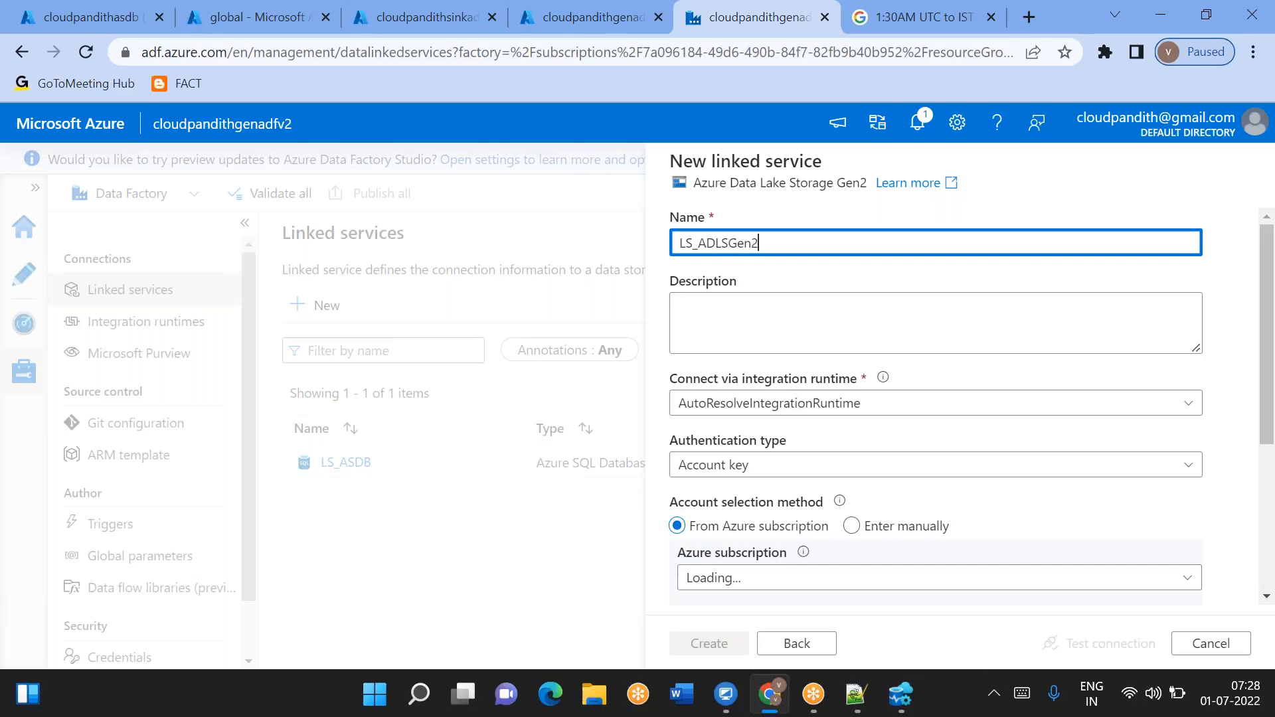
pyautogui.write('_Source')
# - Select the Free Trial subscription and the cloudpandithsrcadlsgen2 storage account for the source linked service
pyautogui.scroll(-3, 929, 399)
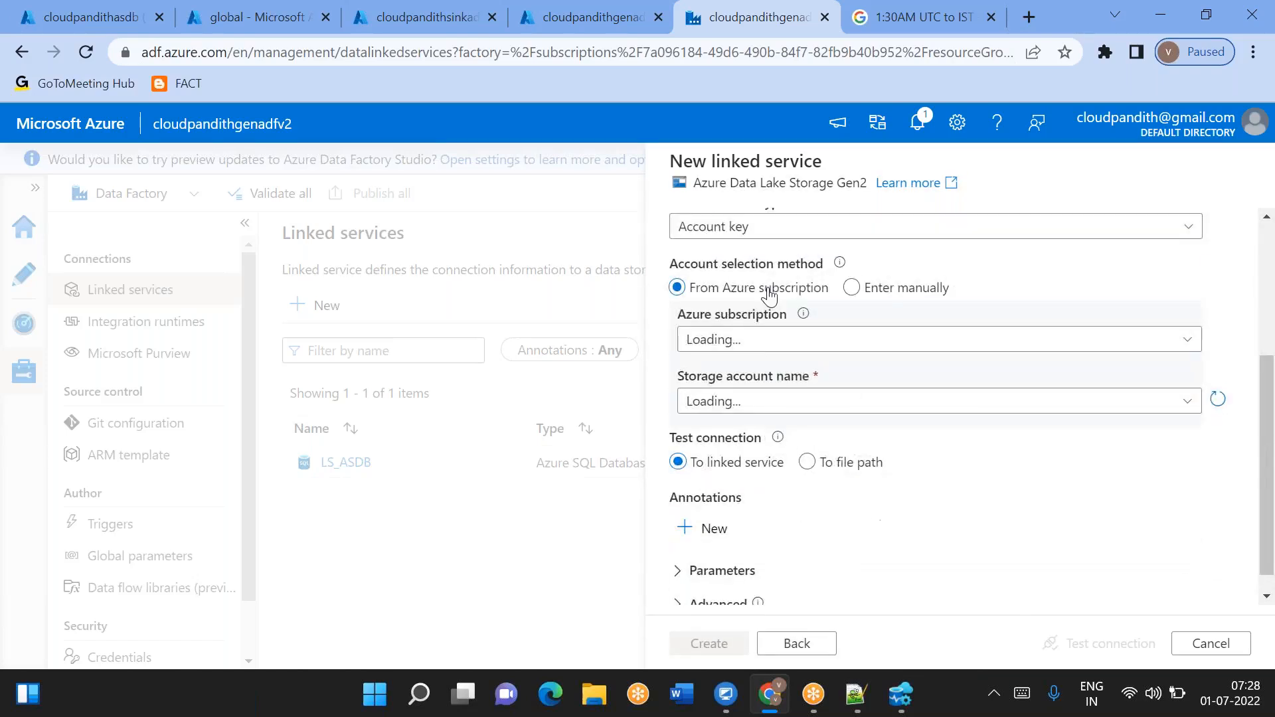
pyautogui.click(734, 339)
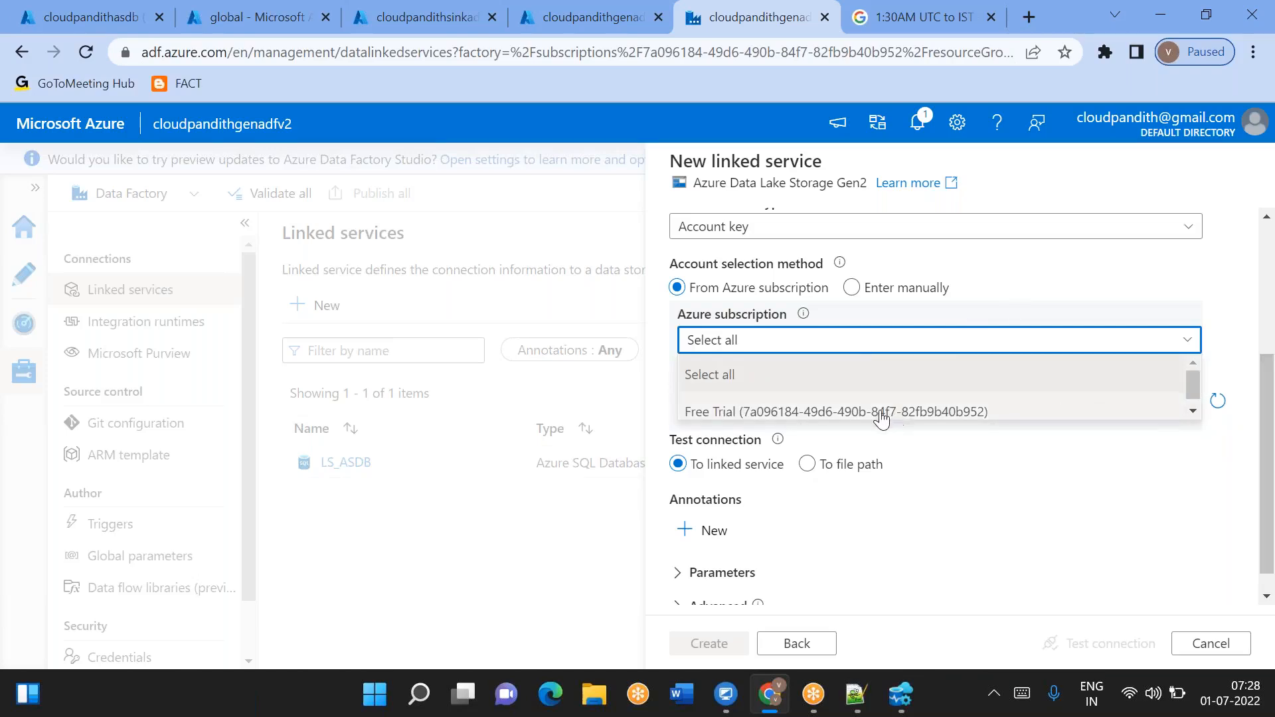
pyautogui.click(879, 411)
pyautogui.click(751, 412)
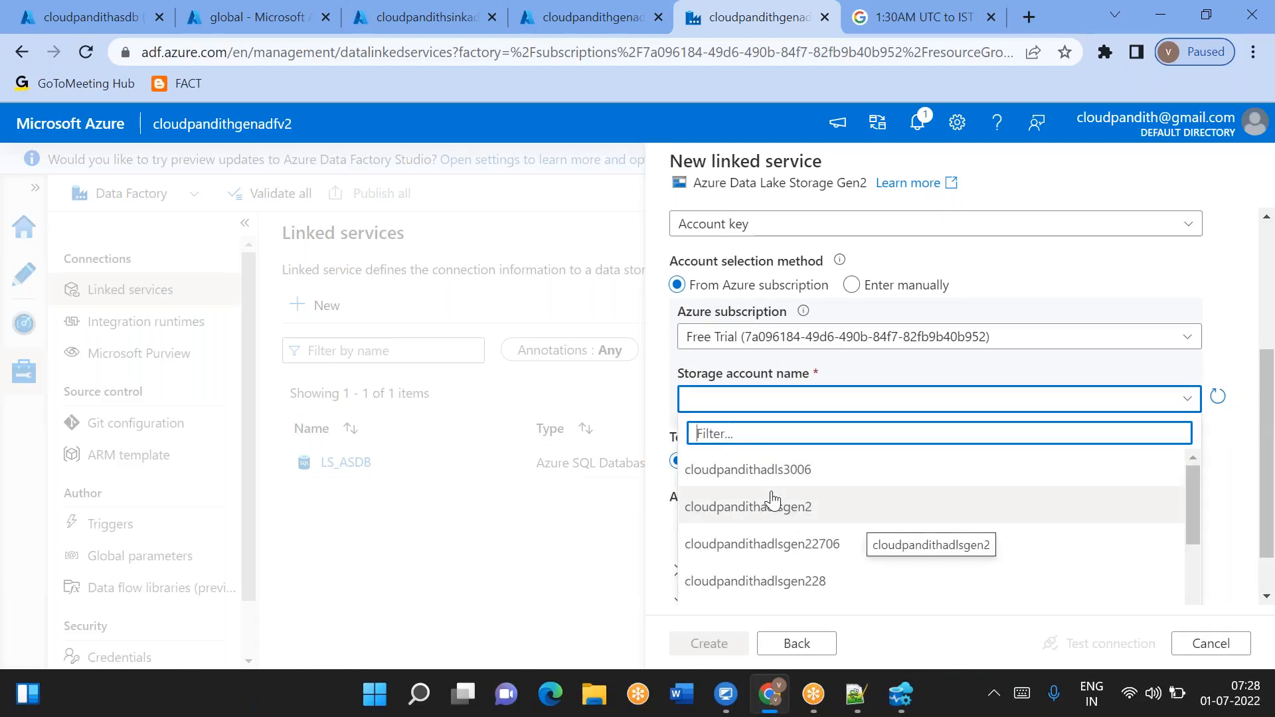
pyautogui.click(230, 9)
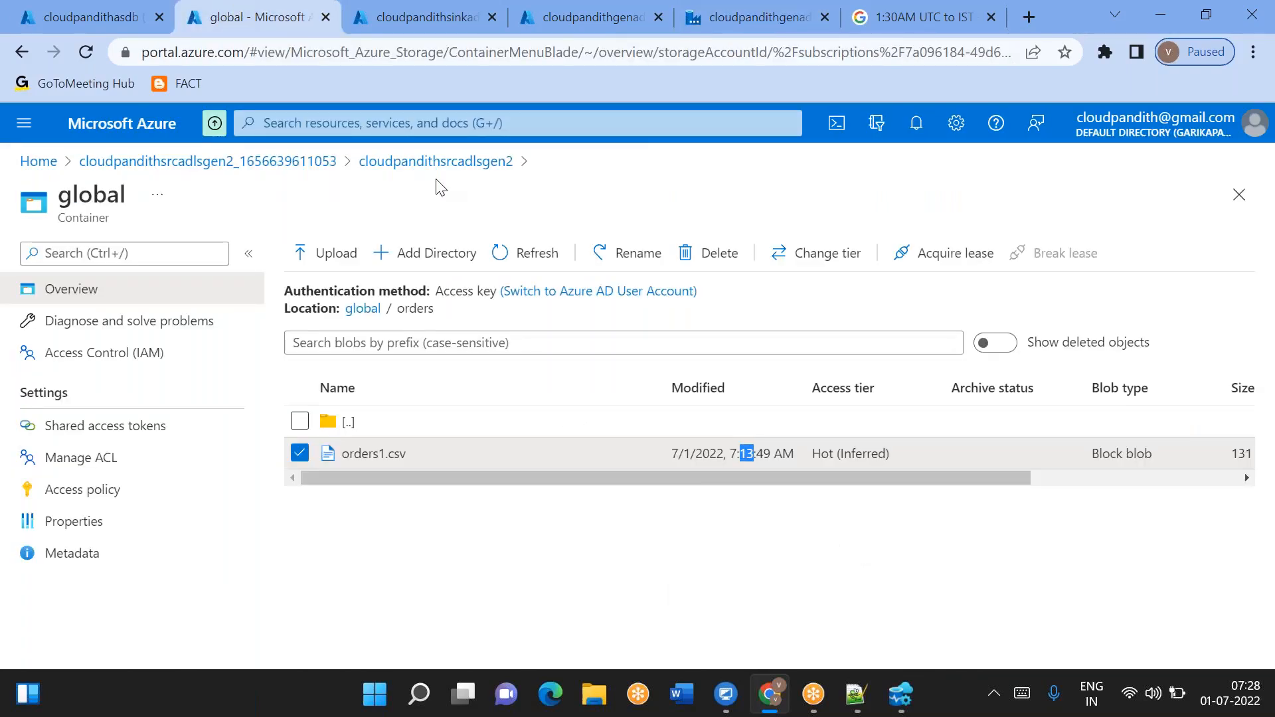
pyautogui.click(710, 29)
pyautogui.click(814, 404)
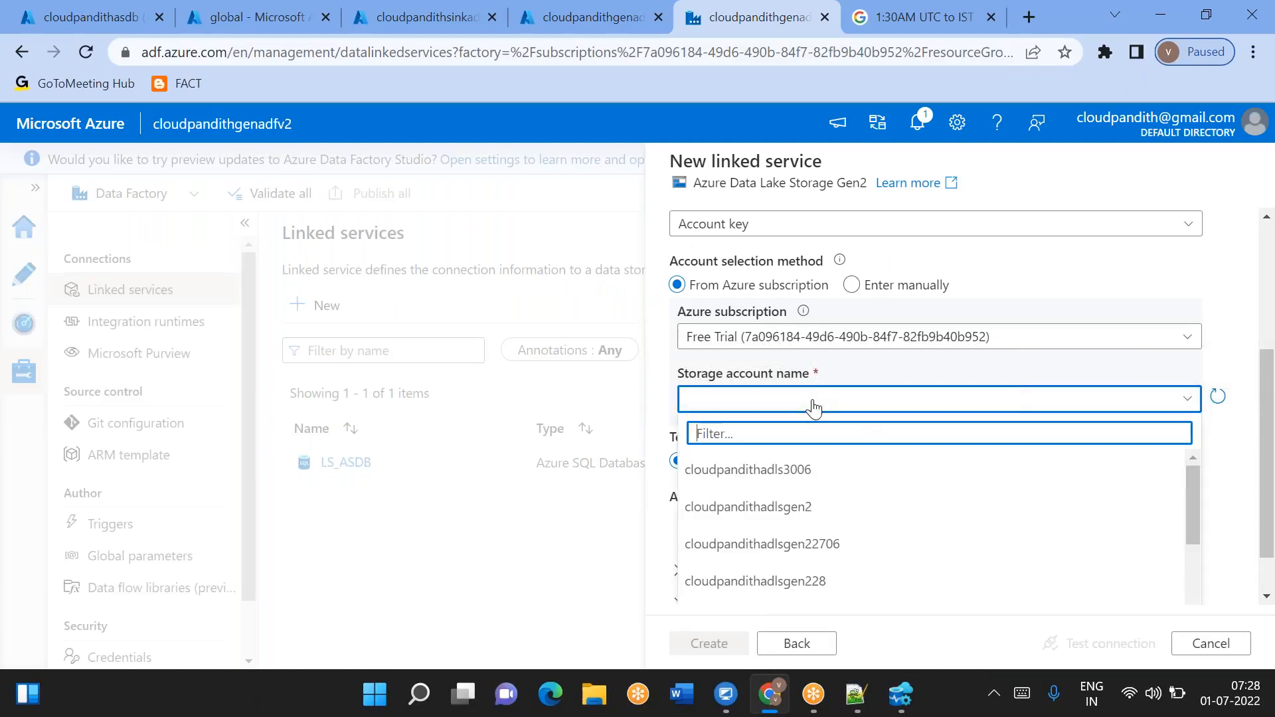
pyautogui.scroll(-1, 793, 515)
pyautogui.scroll(-3, 793, 519)
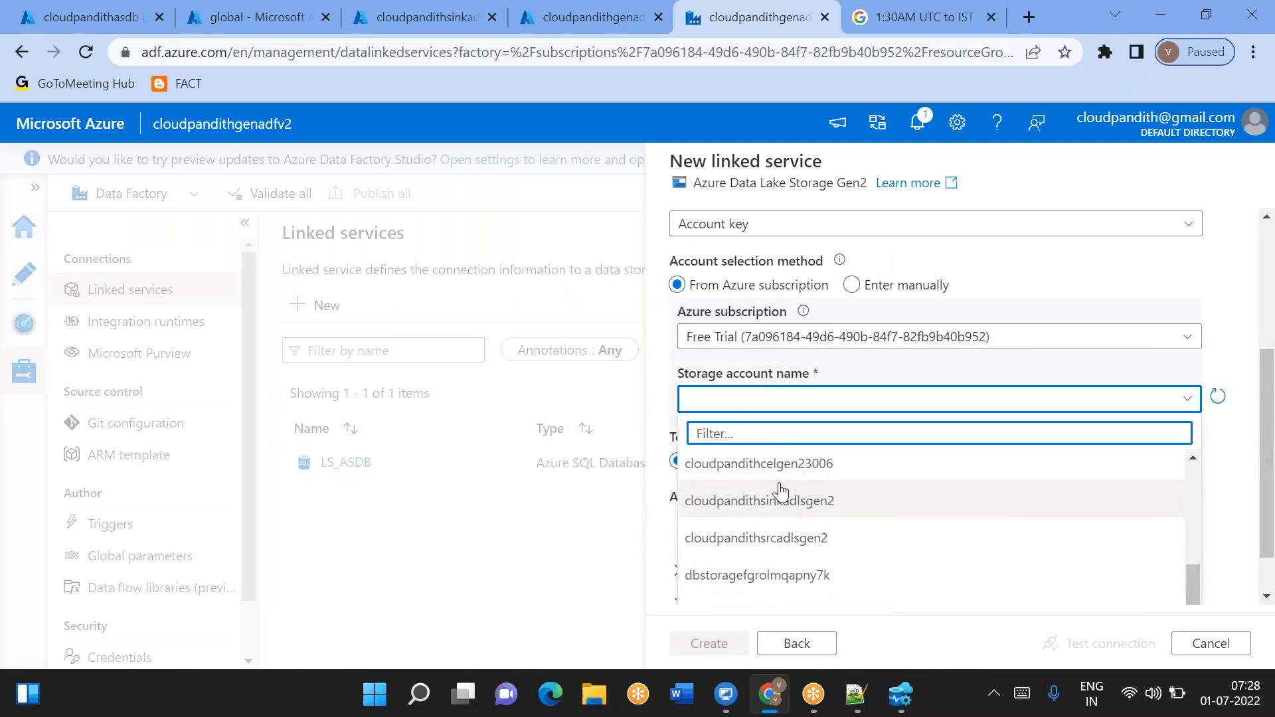
pyautogui.click(736, 539)
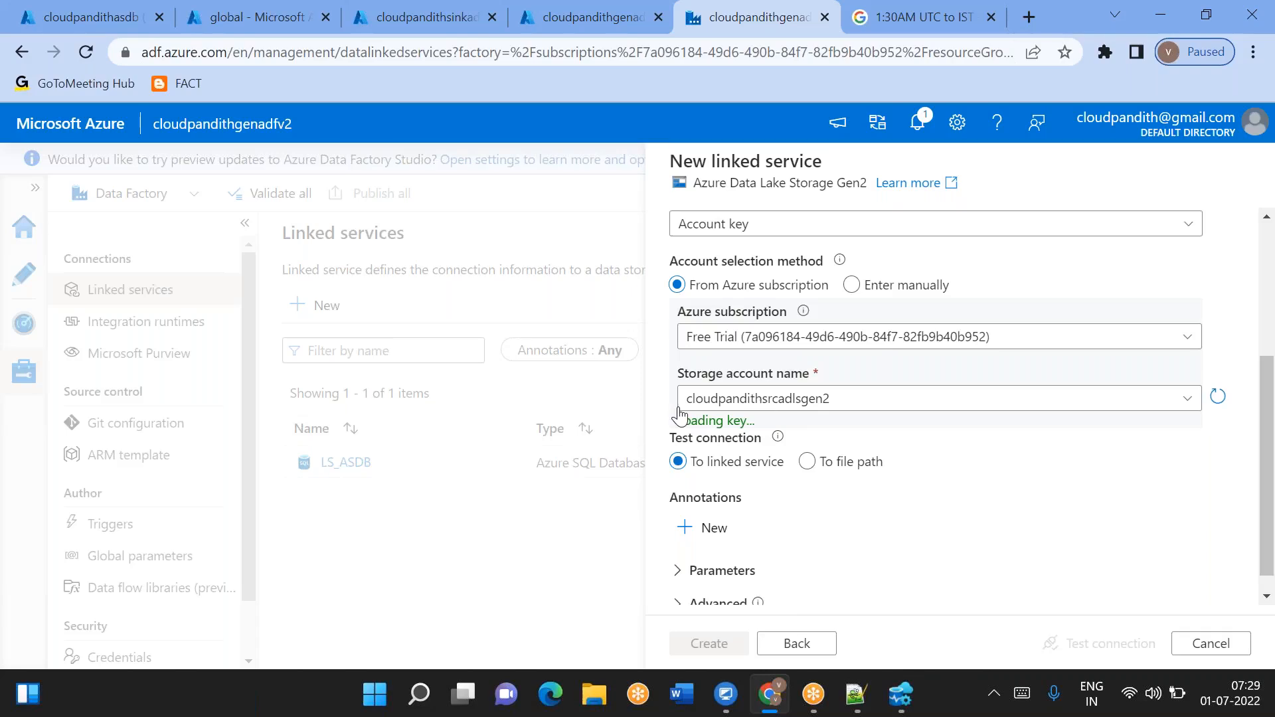
# - Create the LS_ADLSGen2_Source linked service
pyautogui.tripleClick(717, 422)
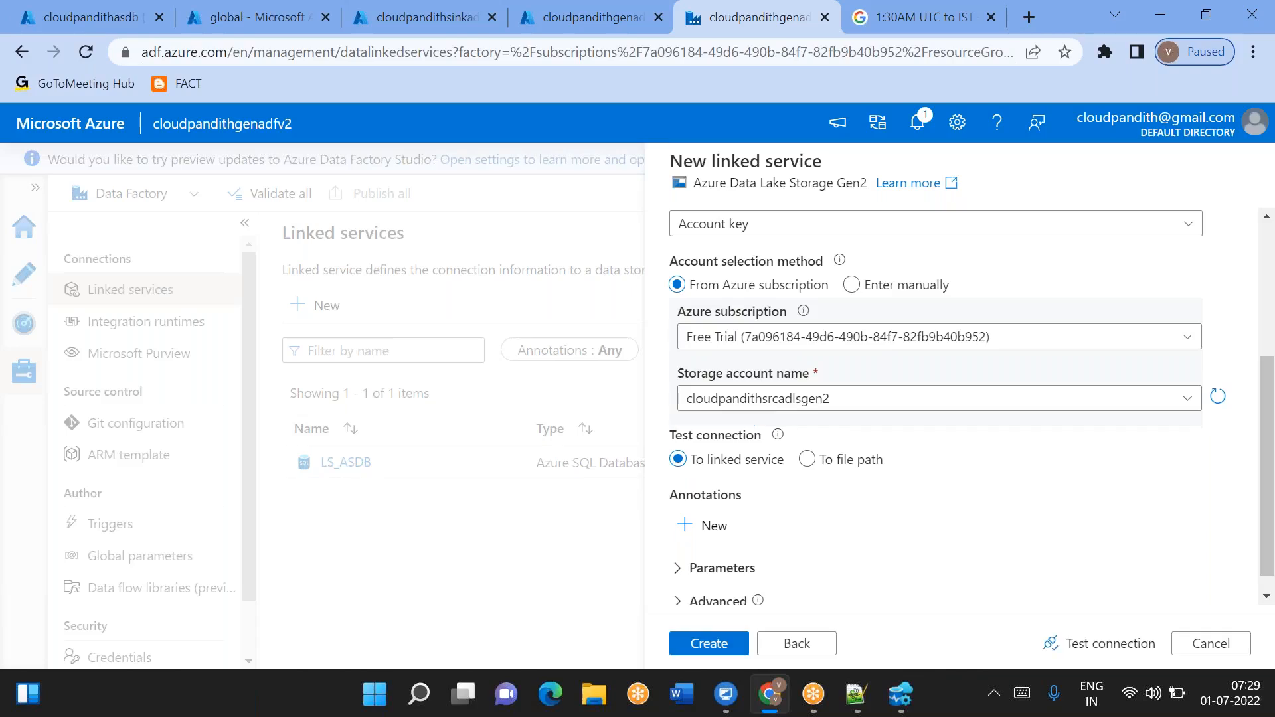
pyautogui.click(925, 570)
pyautogui.click(722, 645)
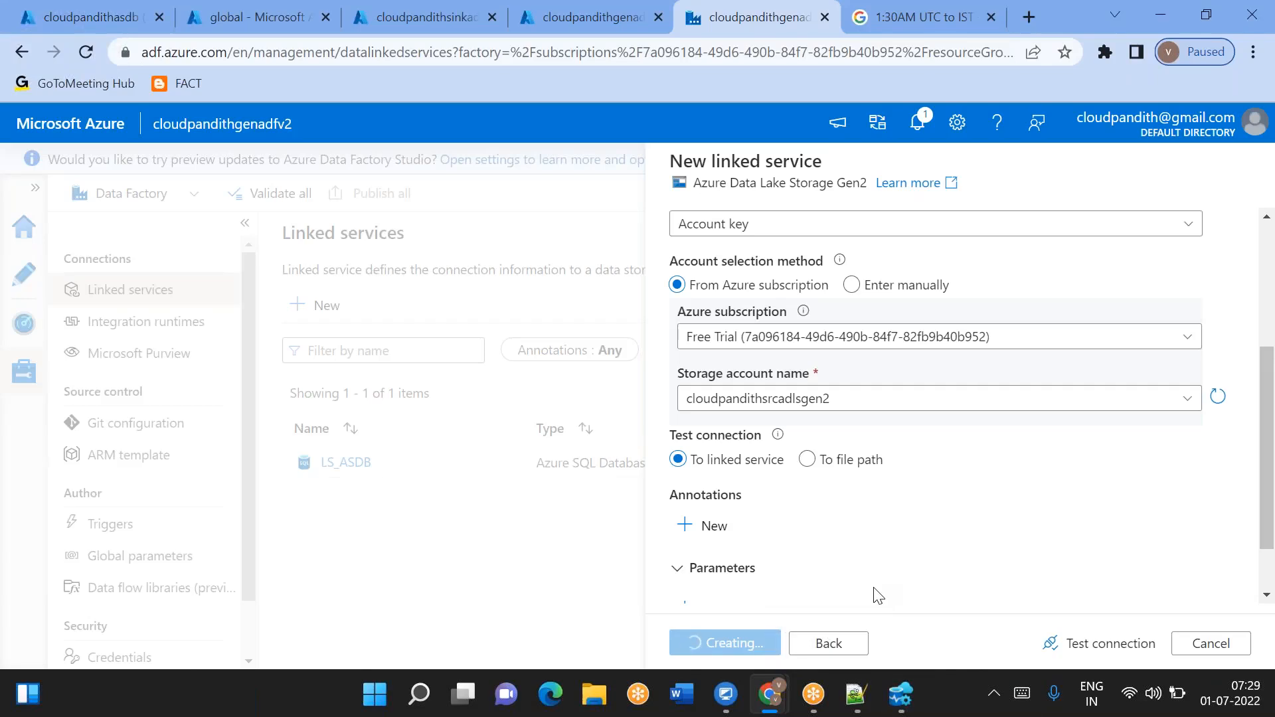
# - Switch to the incognito browser window and enter the account e-mail on the Microsoft Azure sign-in page
pyautogui.hotkey('alt', 'Tab')
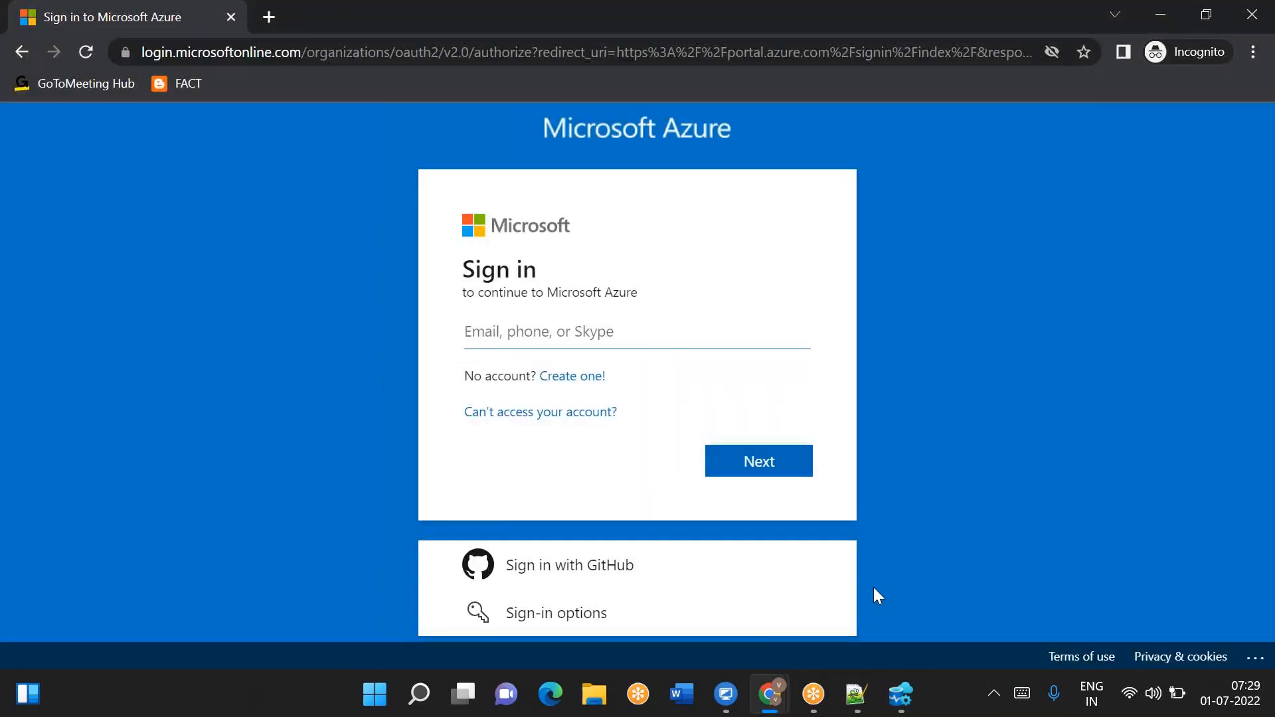
pyautogui.press('Return')
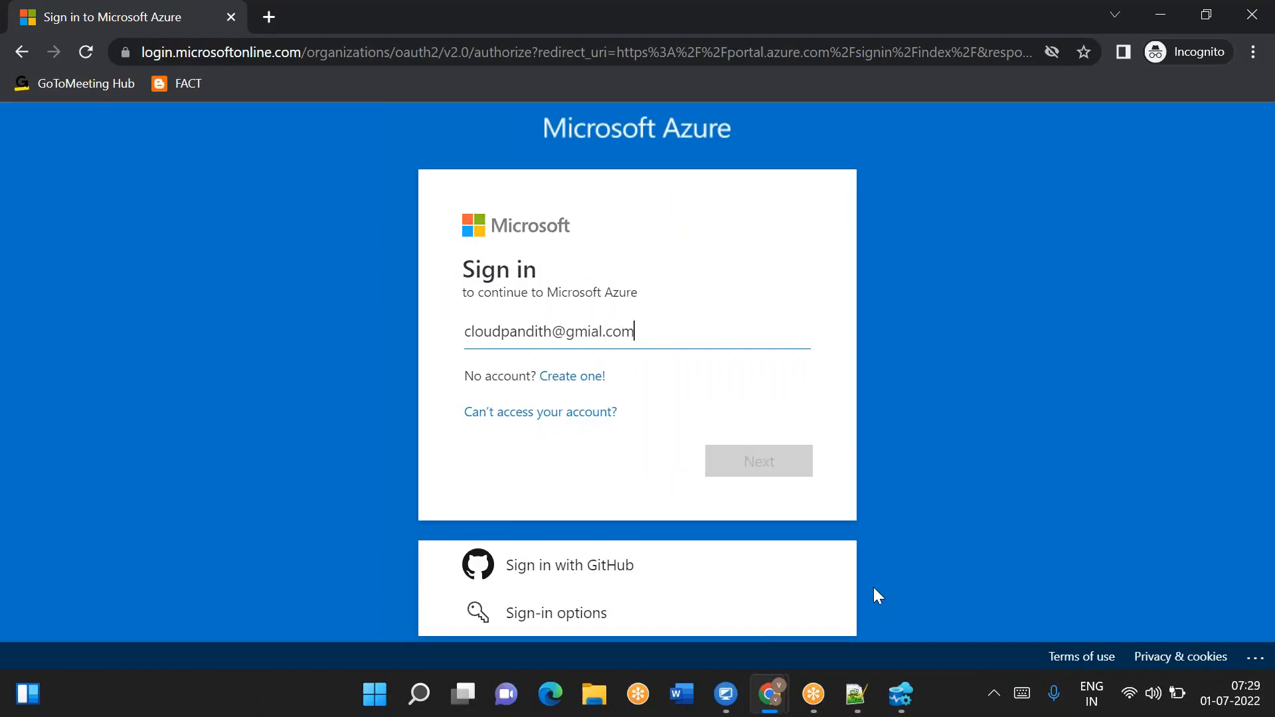
pyautogui.press('BackSpace')
pyautogui.press('BackSpace')
pyautogui.press('BackSpace')
pyautogui.press('BackSpace')
pyautogui.press('BackSpace')
pyautogui.press('Return')
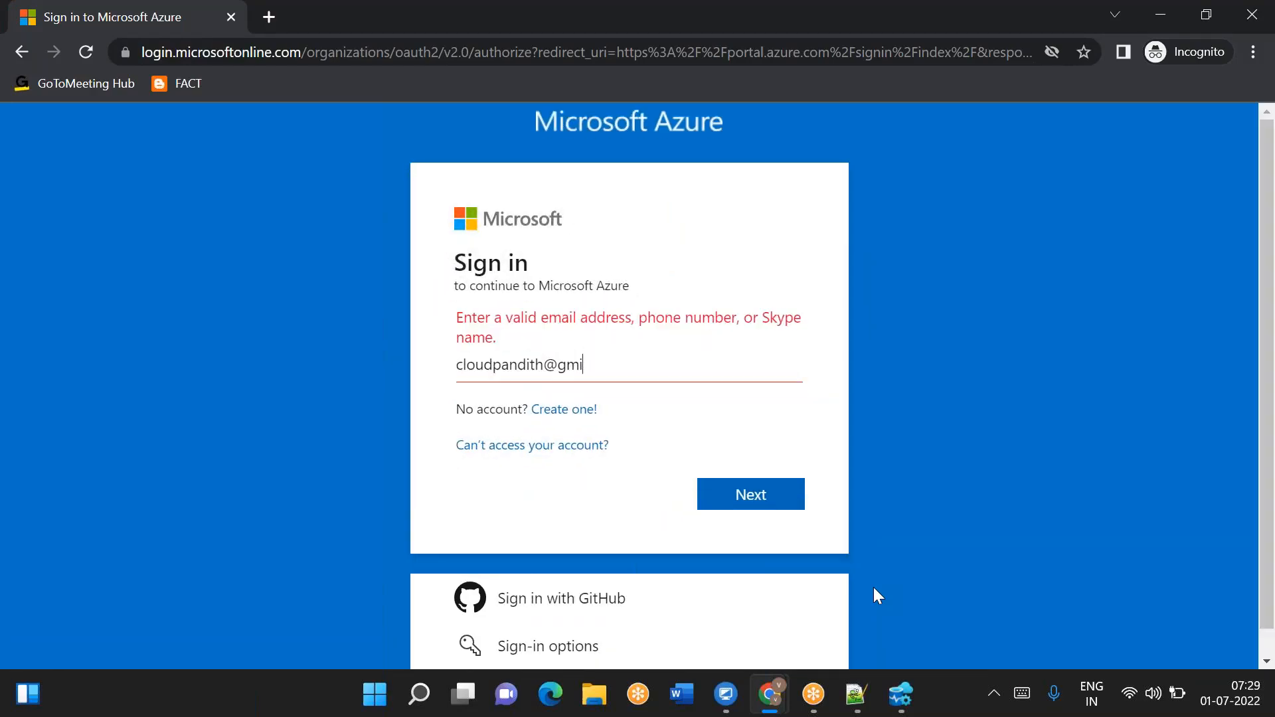
pyautogui.write('il.com')
pyautogui.press('Return')
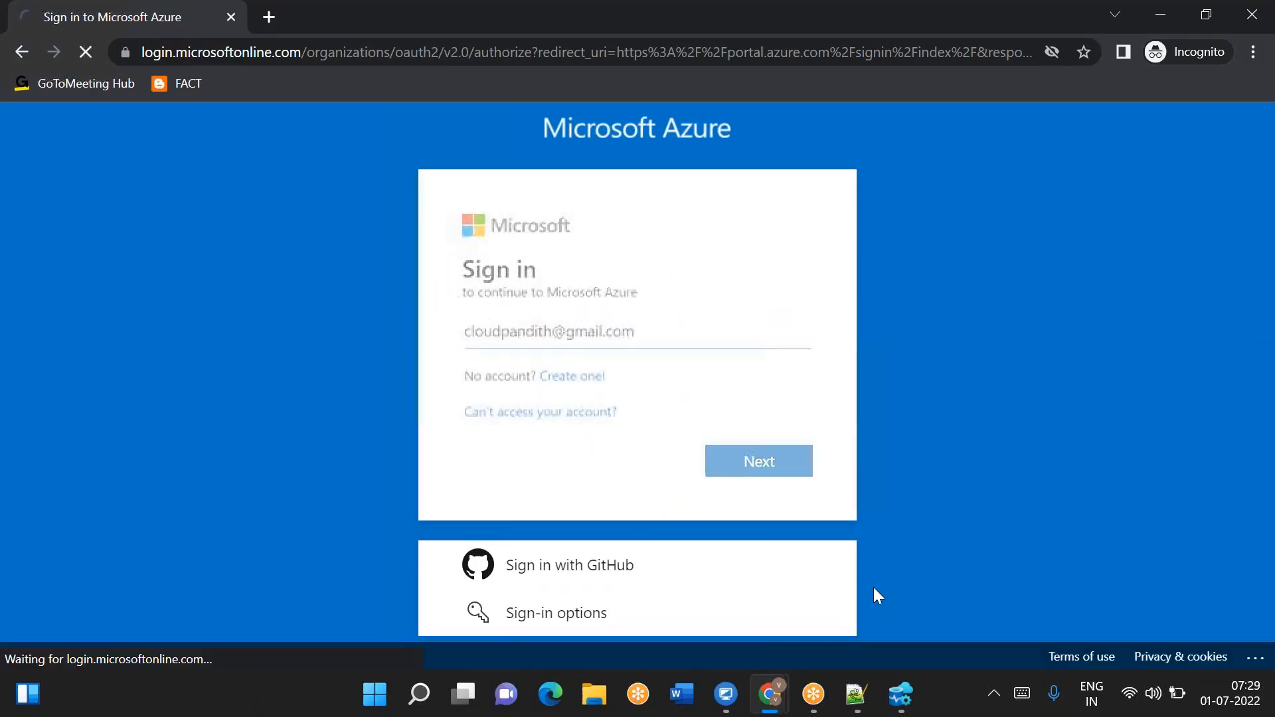
# - Enter the account password and choose to stay signed in without showing the prompt again
pyautogui.write('•')
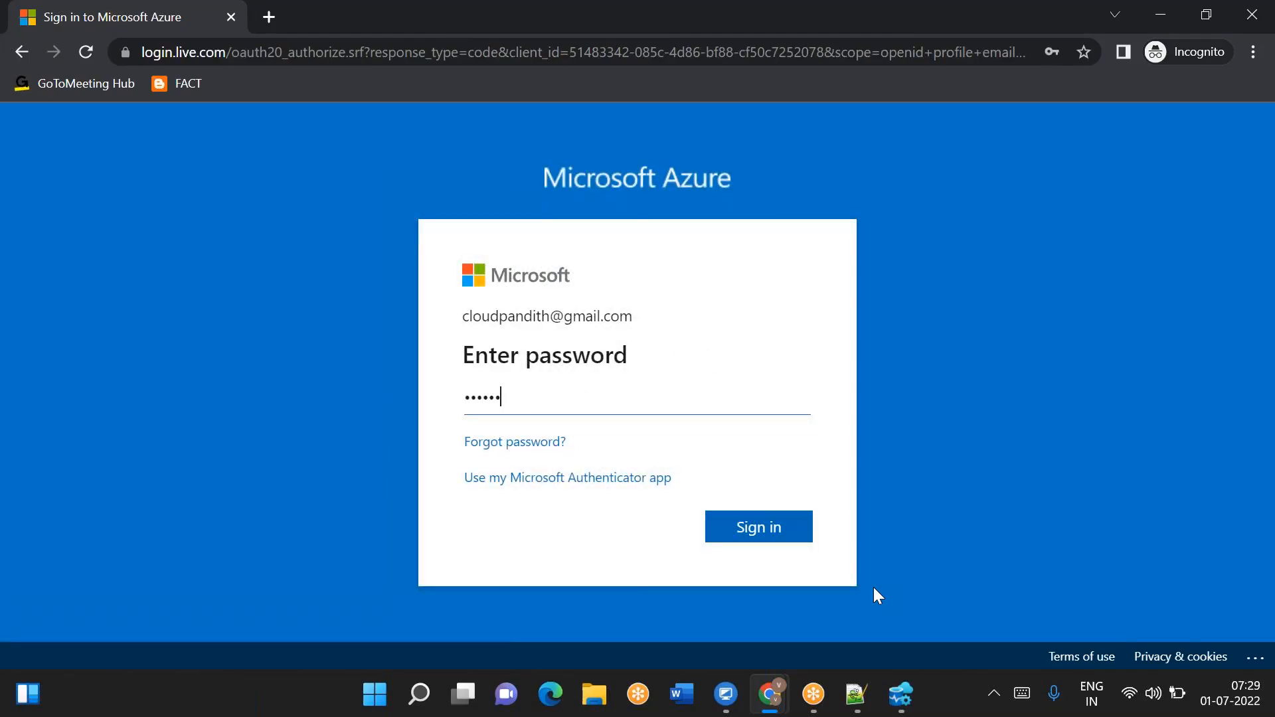
pyautogui.press('Return')
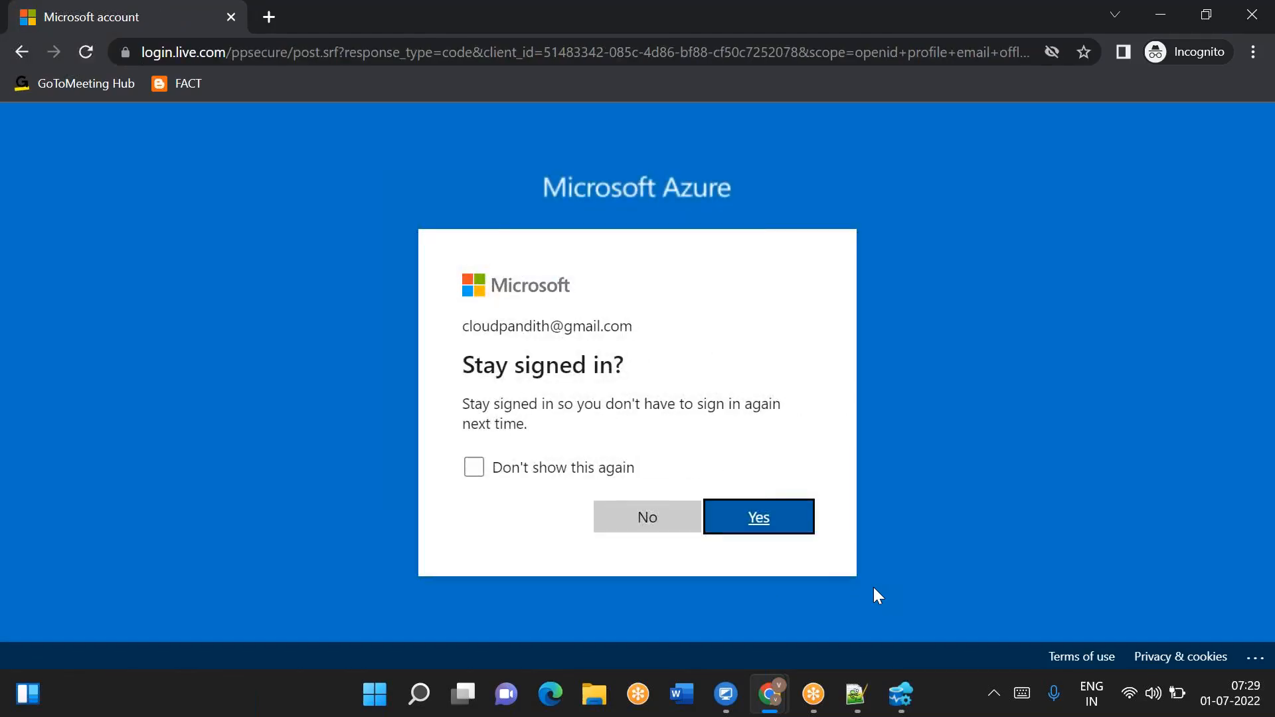
pyautogui.click(579, 473)
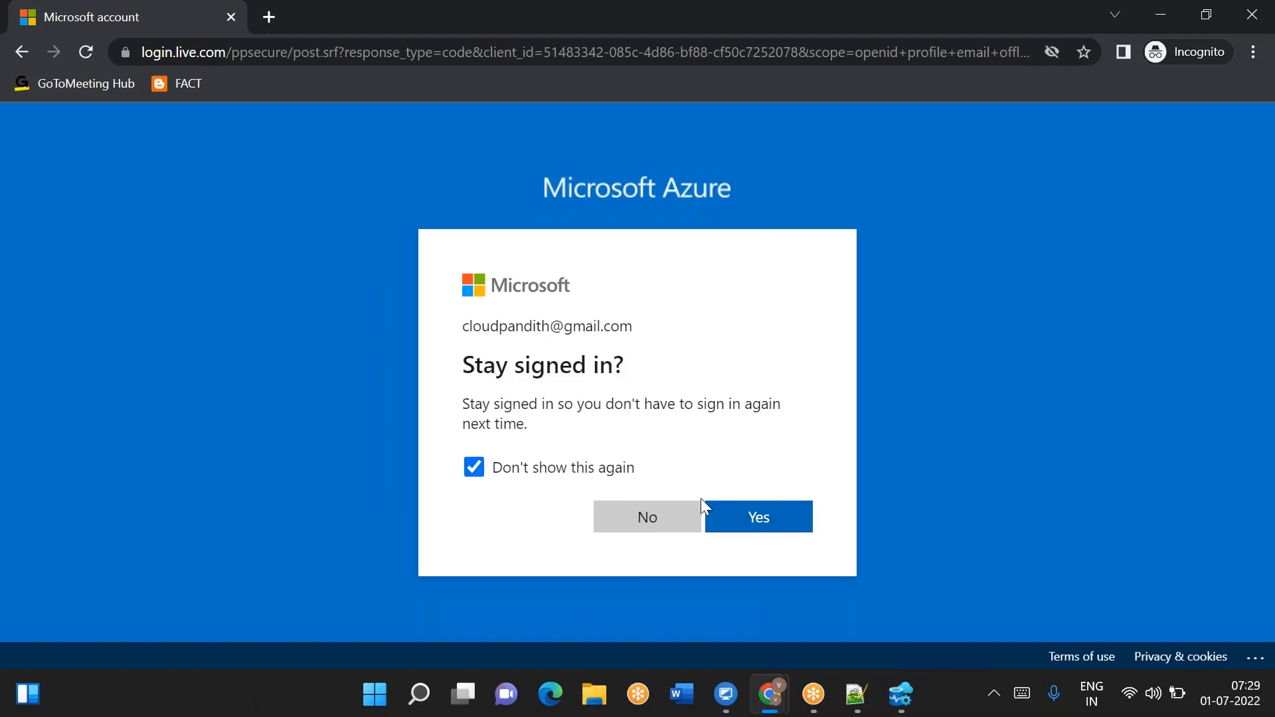
pyautogui.click(750, 525)
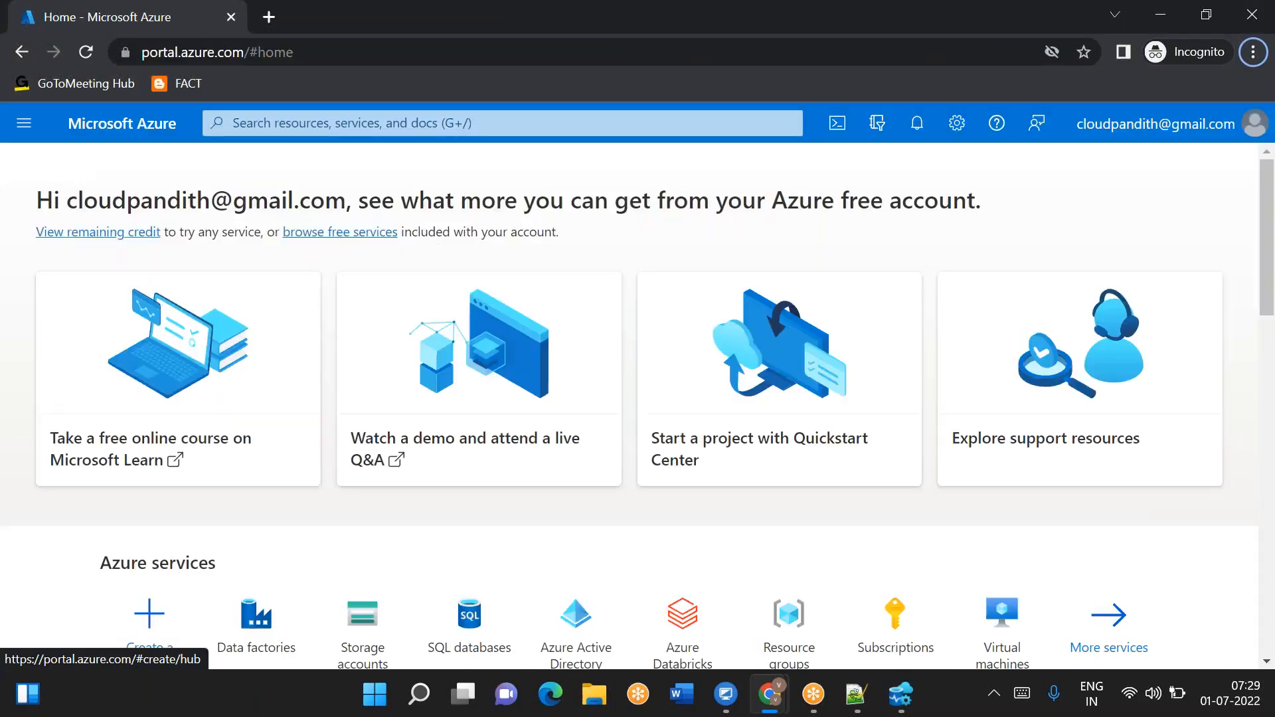
# - Open the cloudpandithgenadfv2 data factory from Data factories and launch Azure Data Factory Studio
pyautogui.click(231, 624)
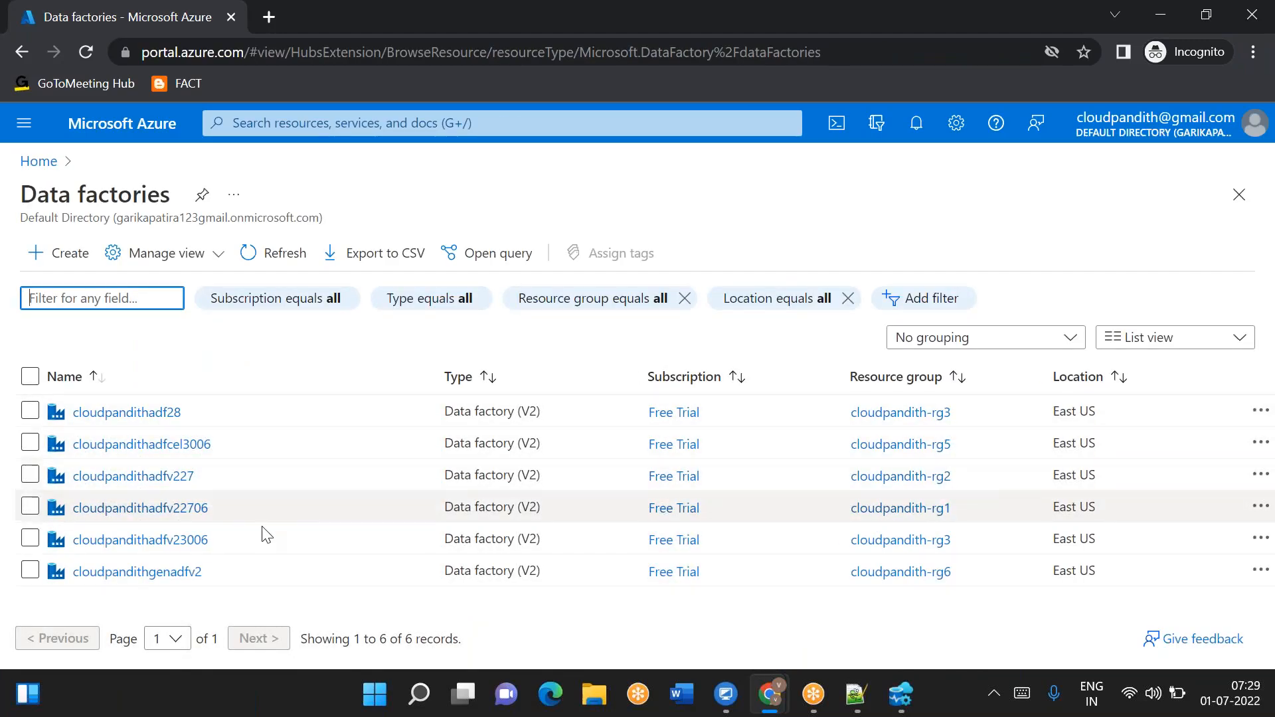
pyautogui.click(186, 576)
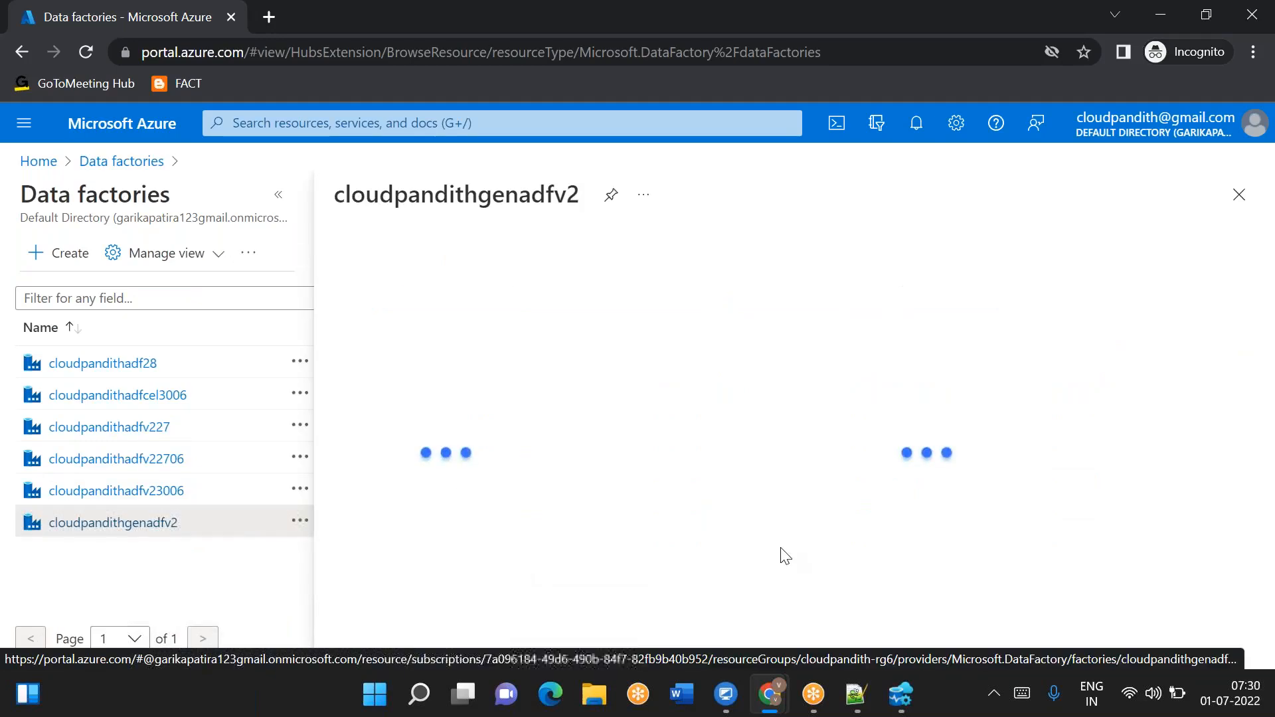
pyautogui.scroll(-3, 781, 549)
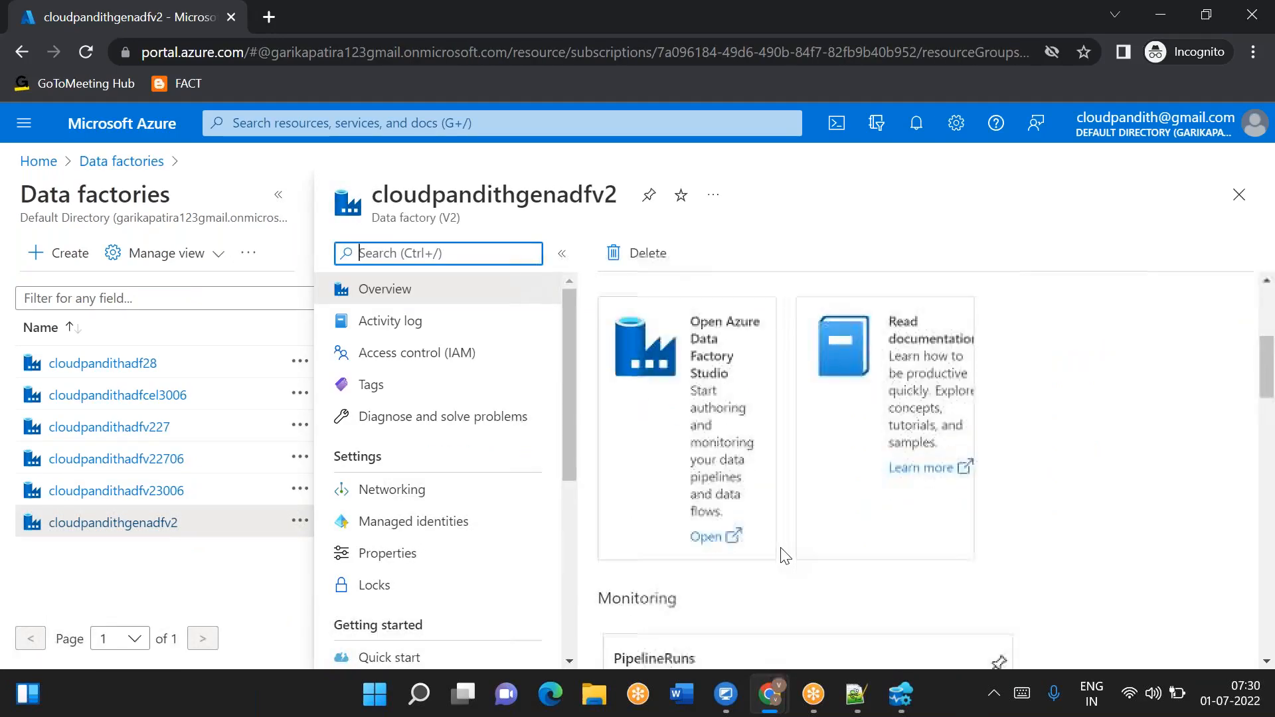
pyautogui.click(711, 539)
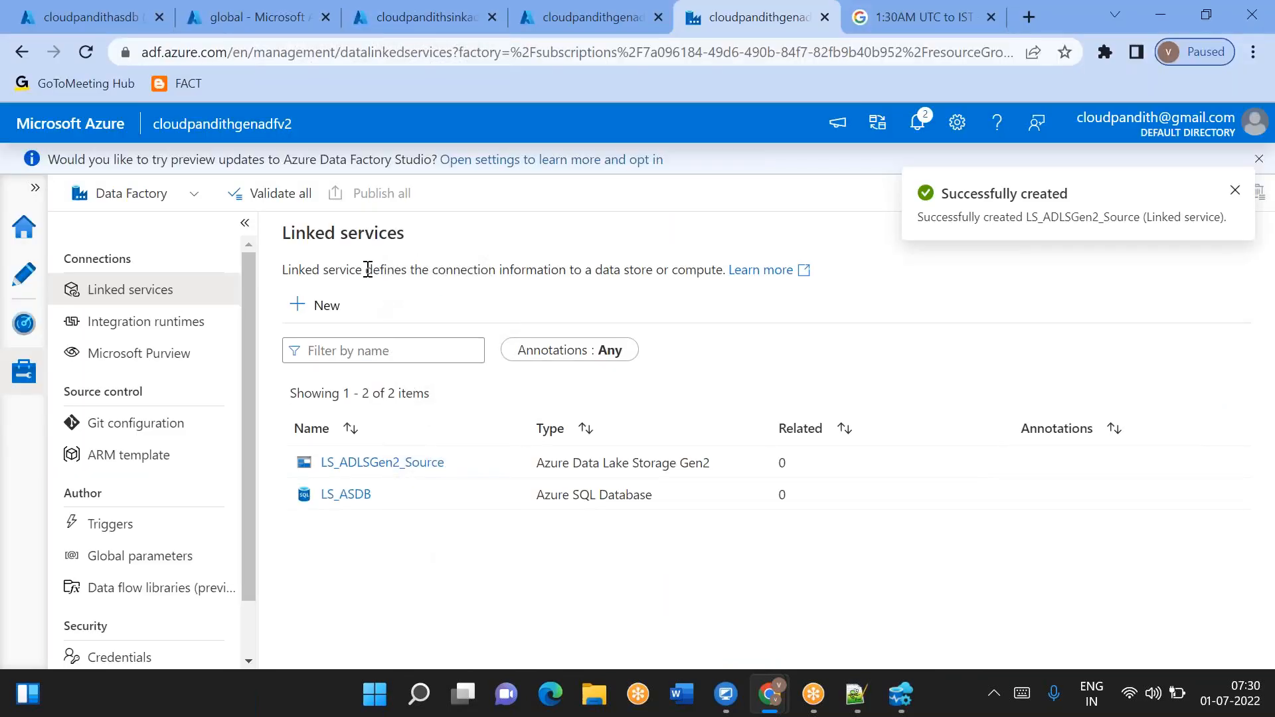
# - Start another Azure Data Lake Storage Gen2 linked service and name it LS_ADLSGen2_Sink
pyautogui.click(322, 307)
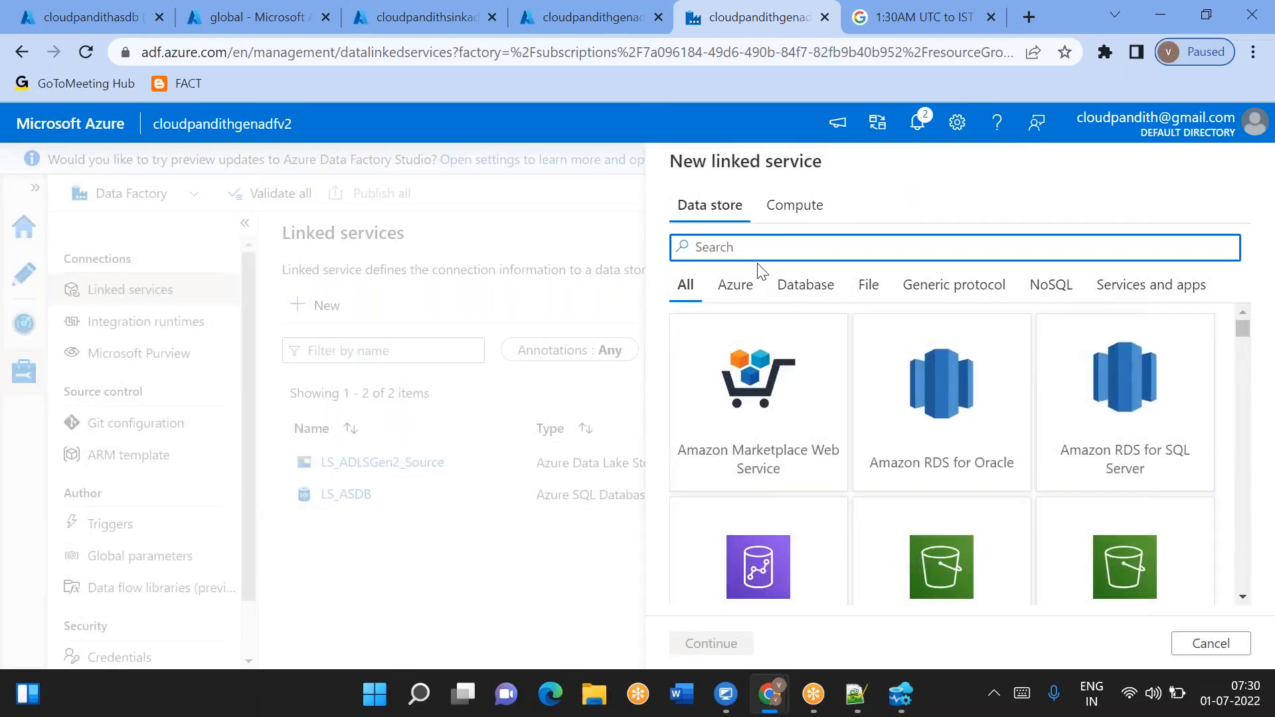
pyautogui.write('2')
pyautogui.doubleClick(770, 447)
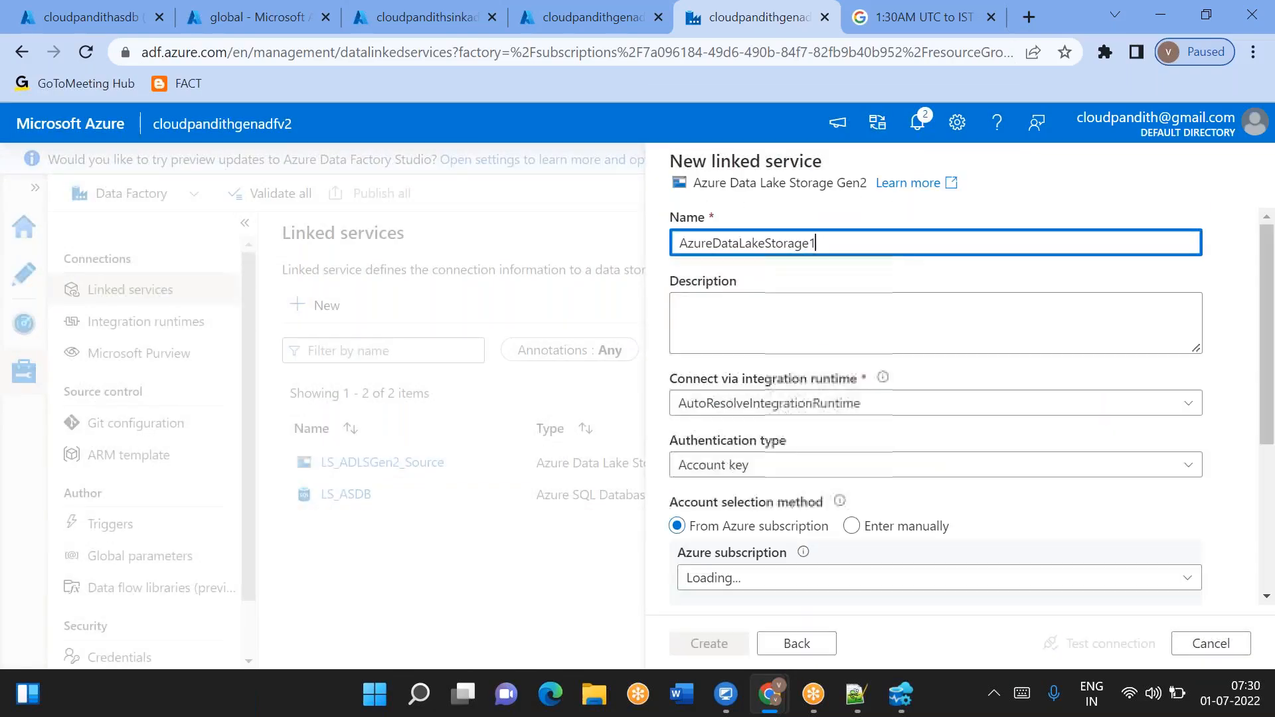
pyautogui.hotkey('ctrl', 'a')
pyautogui.write('L')
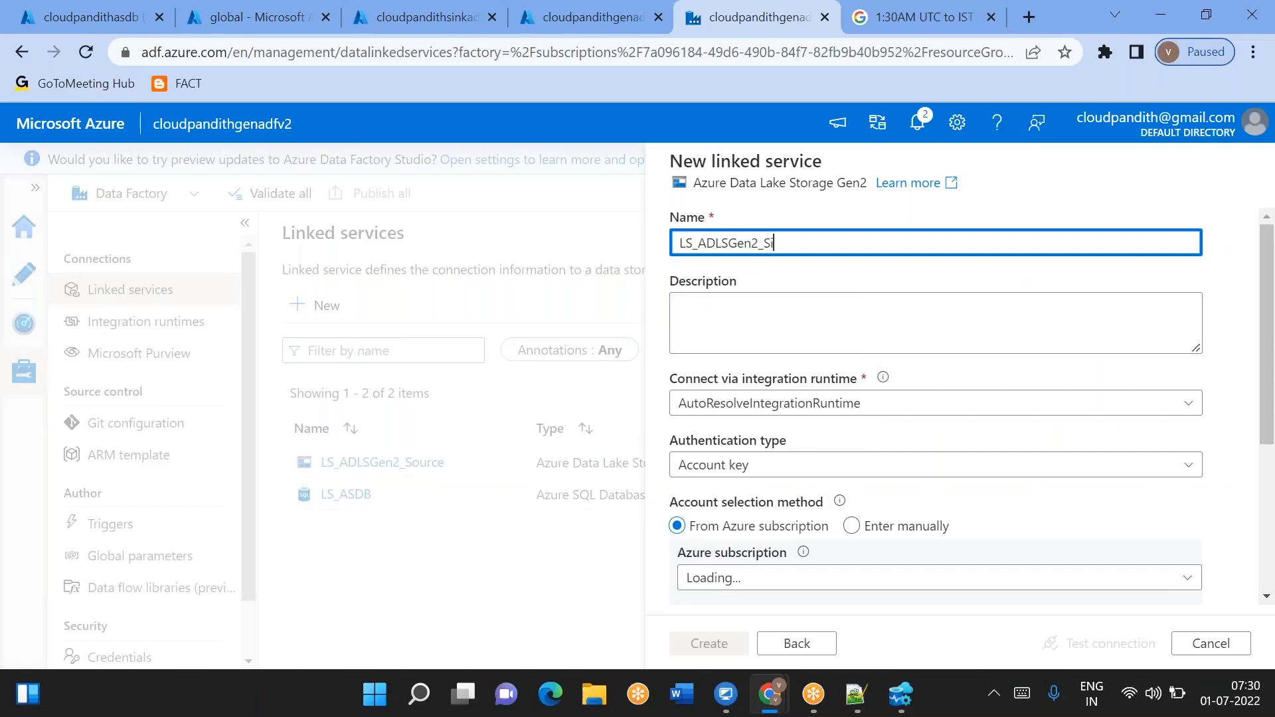
pyautogui.write('S_ADLSGen2_Sink')
pyautogui.scroll(-4, 755, 316)
pyautogui.click(754, 317)
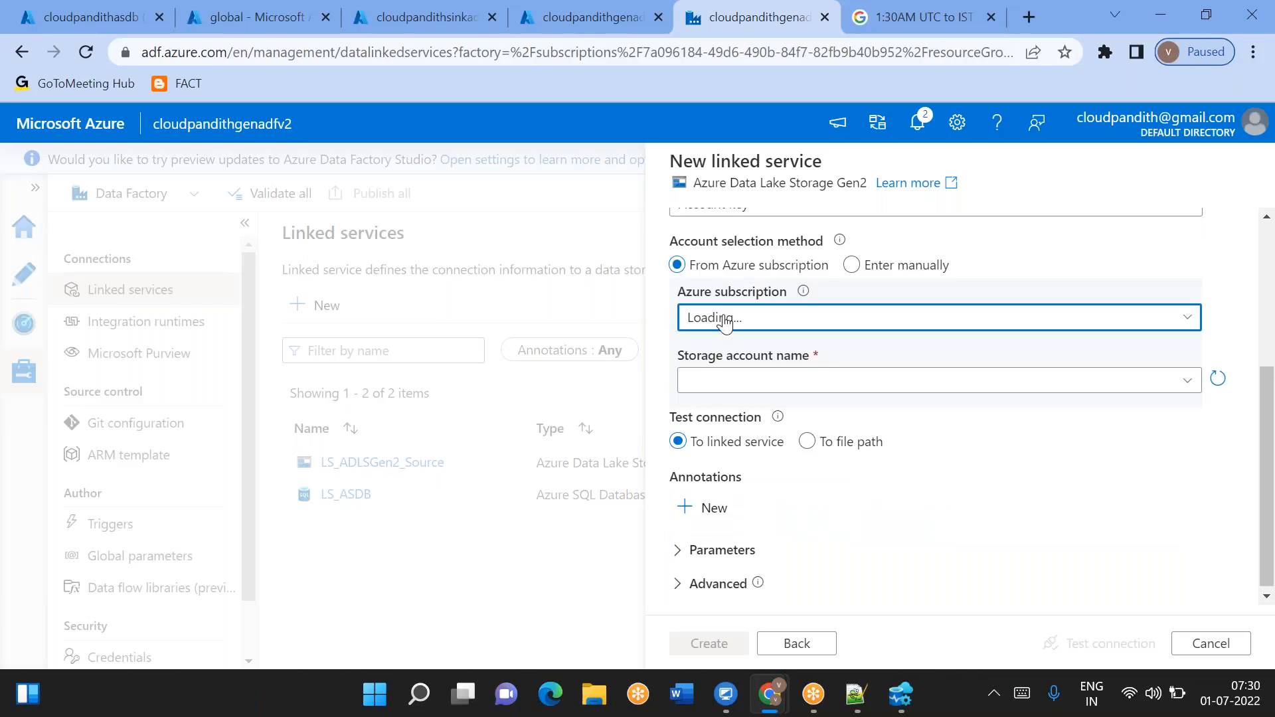
pyautogui.click(725, 320)
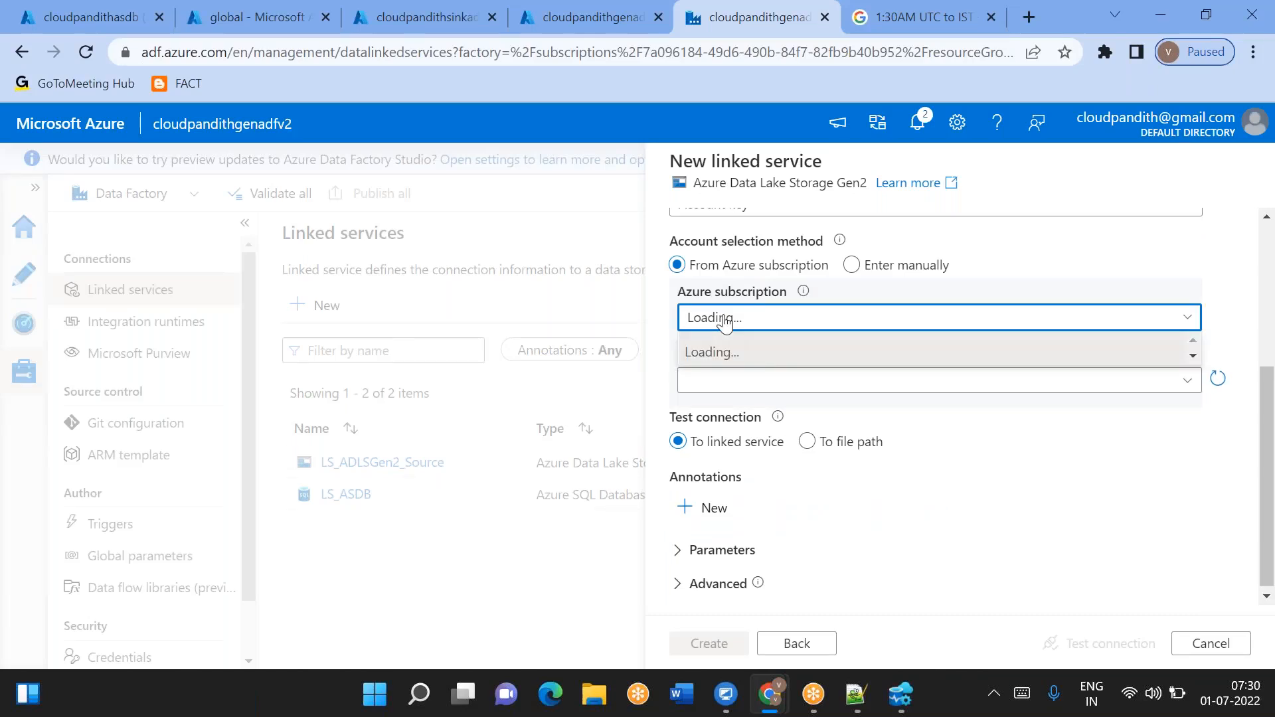
pyautogui.click(1193, 357)
pyautogui.click(1215, 332)
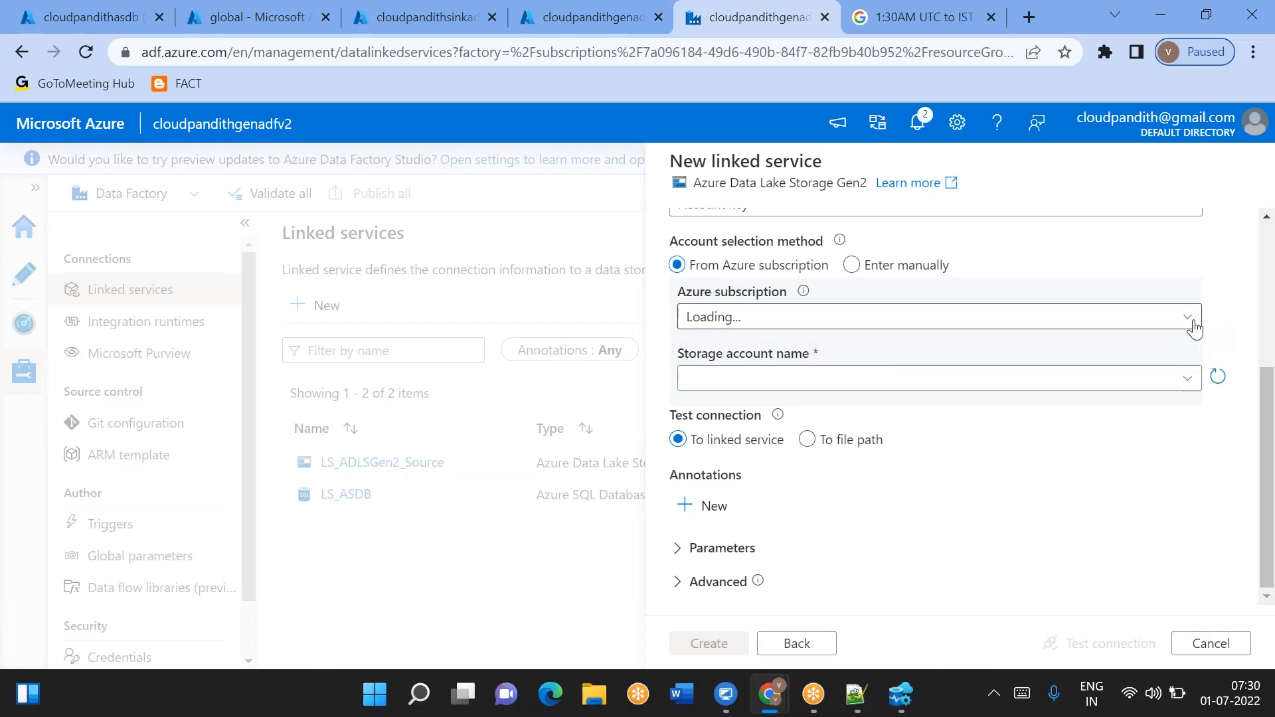
pyautogui.click(1195, 329)
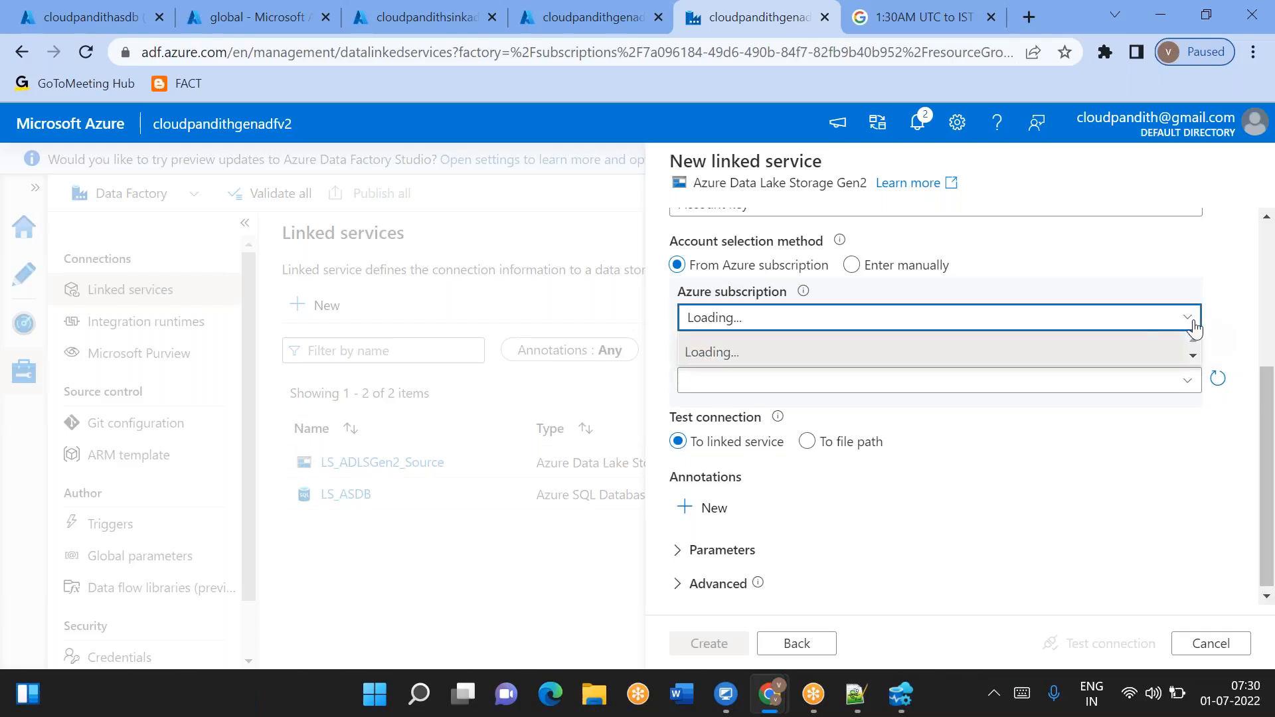
pyautogui.click(1236, 320)
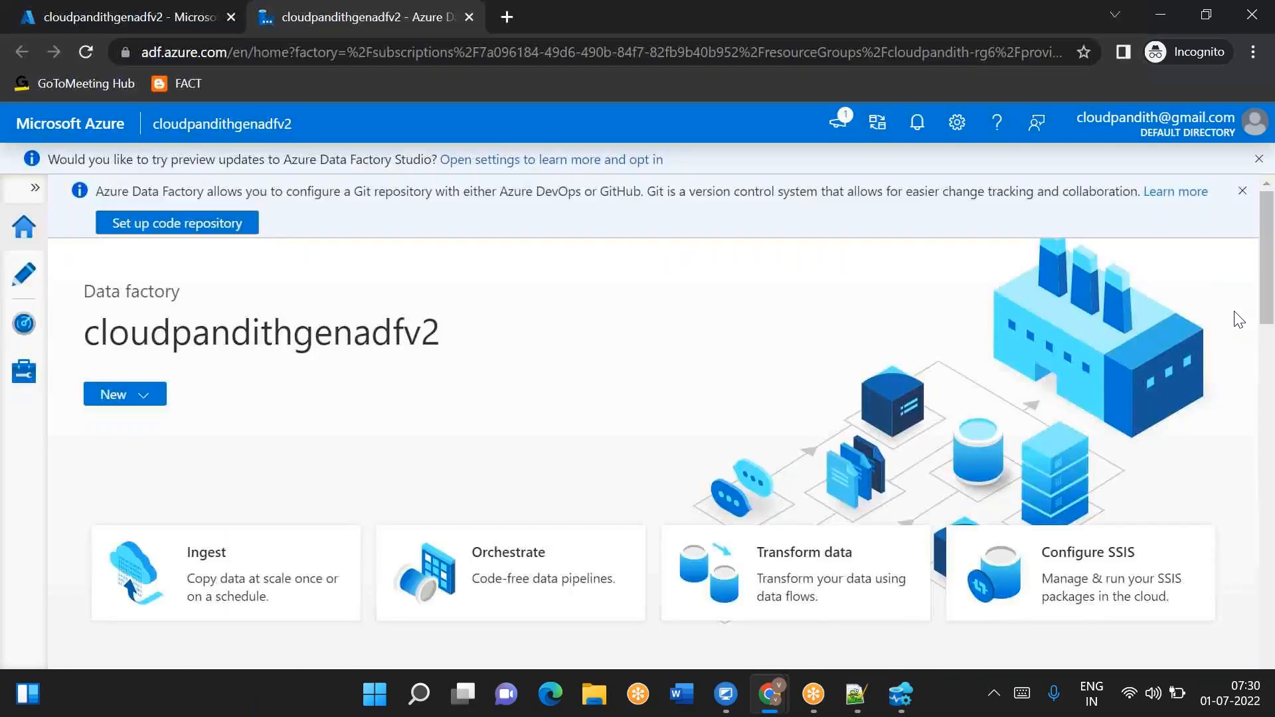
# - In the incognito window, start a new Azure Data Lake Storage Gen2 linked service and name it LS_ADLSGen2_Sink
pyautogui.click(24, 371)
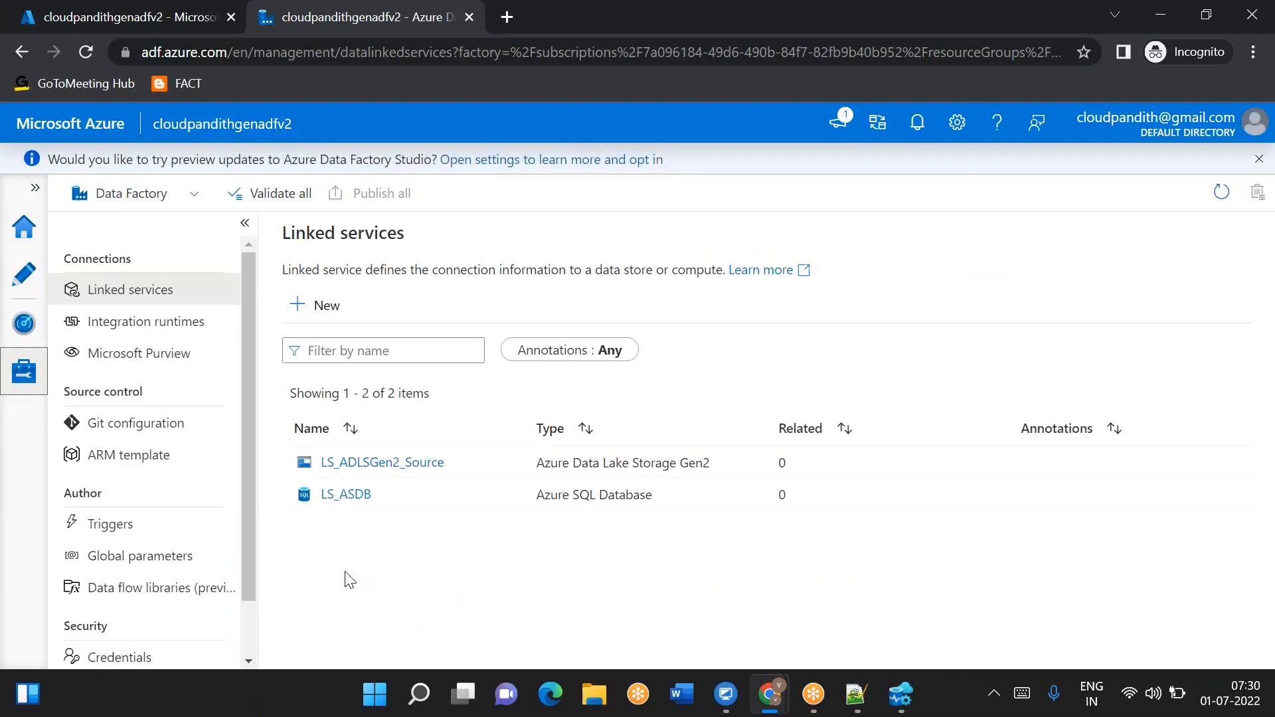
pyautogui.click(325, 304)
pyautogui.write('2')
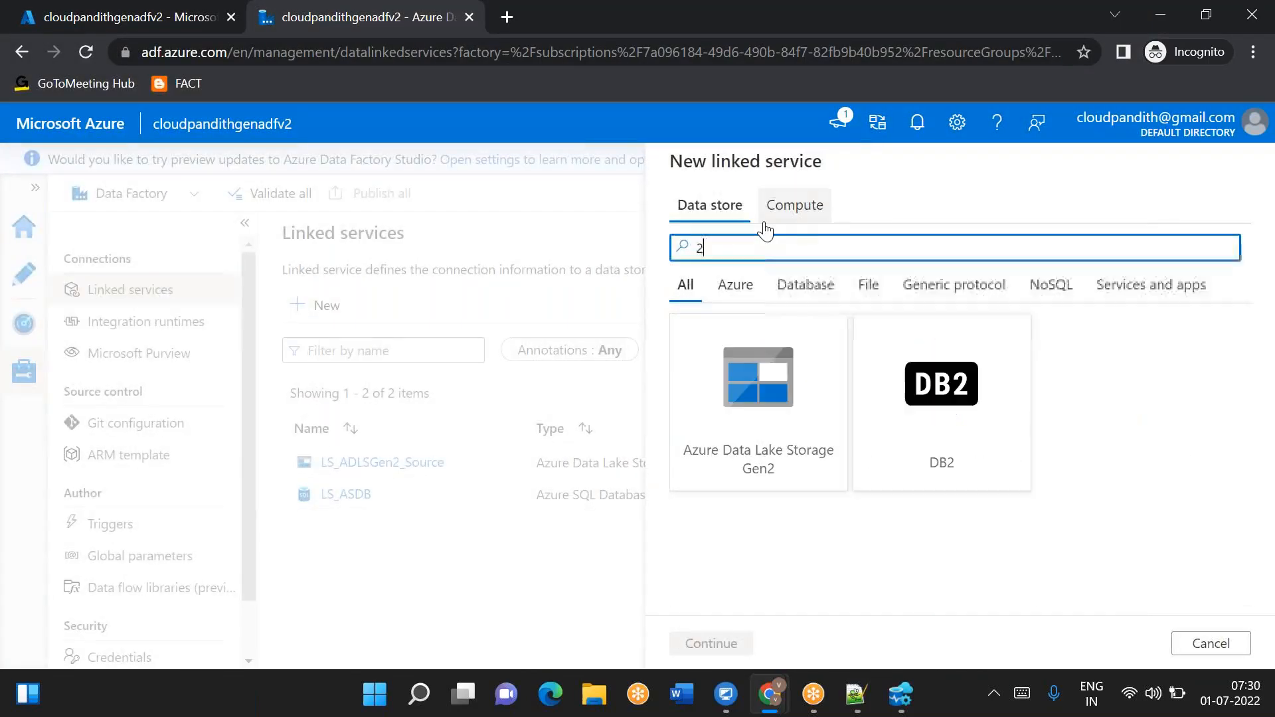
pyautogui.doubleClick(757, 468)
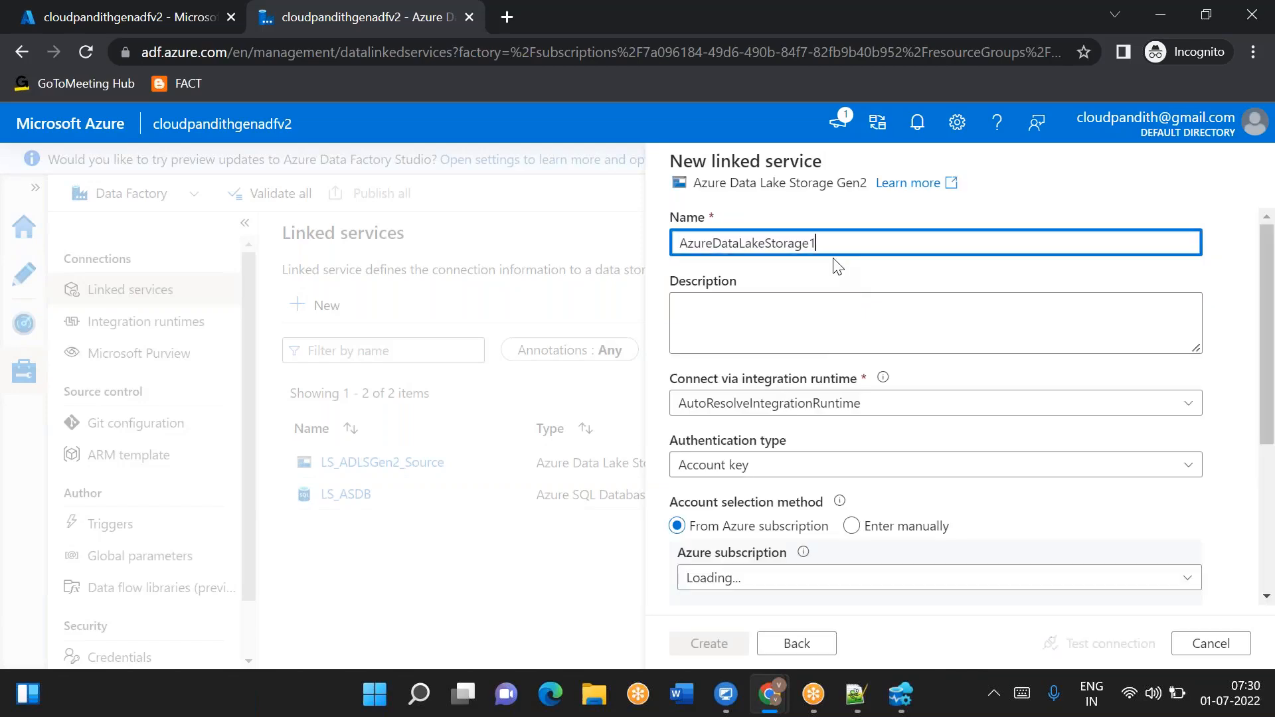
pyautogui.hotkey('ctrl', 'a')
pyautogui.write('L')
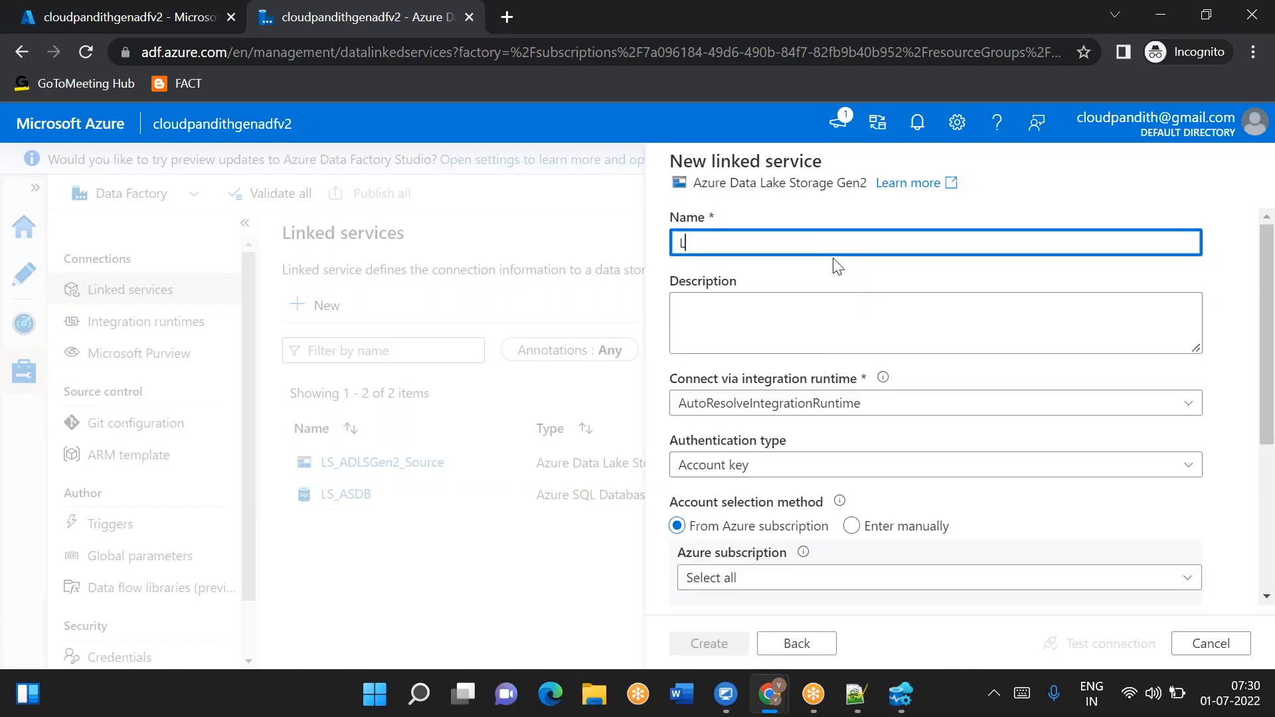
pyautogui.write('S_ADLSGen2_Sink')
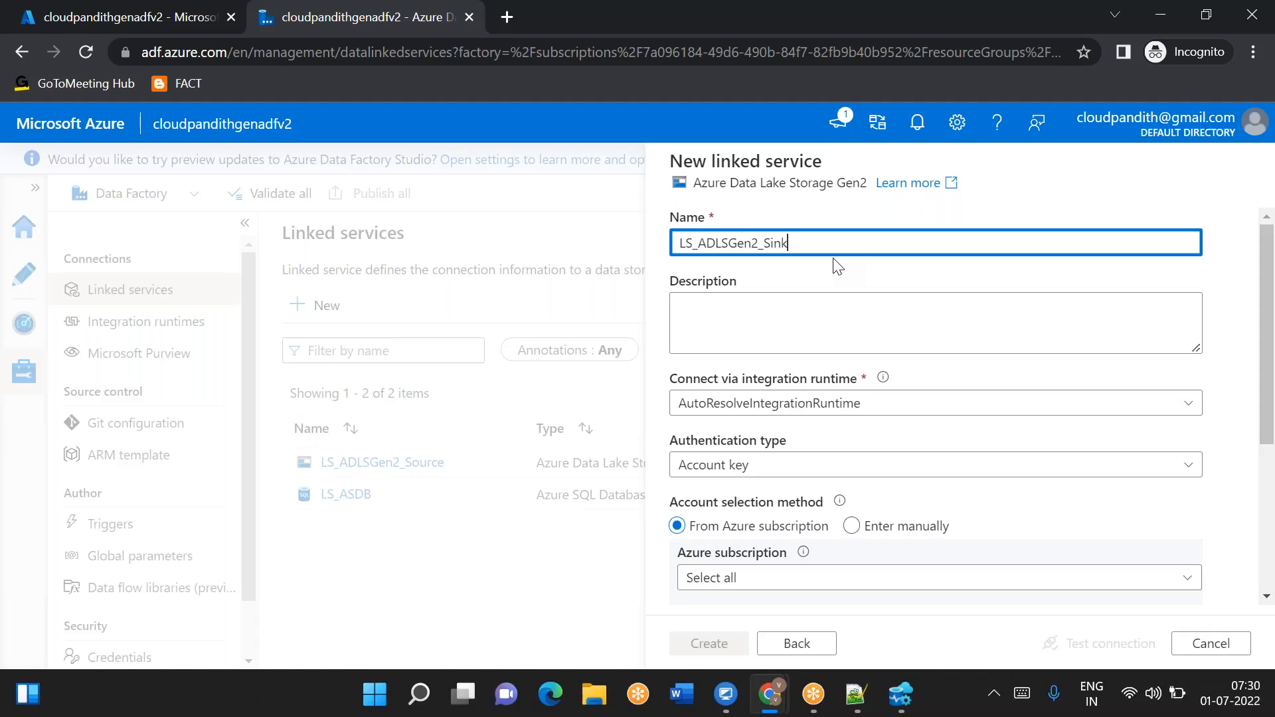
# - Select the Free Trial subscription and the cloudpandithsinkadlsgen2 storage account, then create the sink linked service
pyautogui.scroll(-3, 838, 266)
pyautogui.click(728, 425)
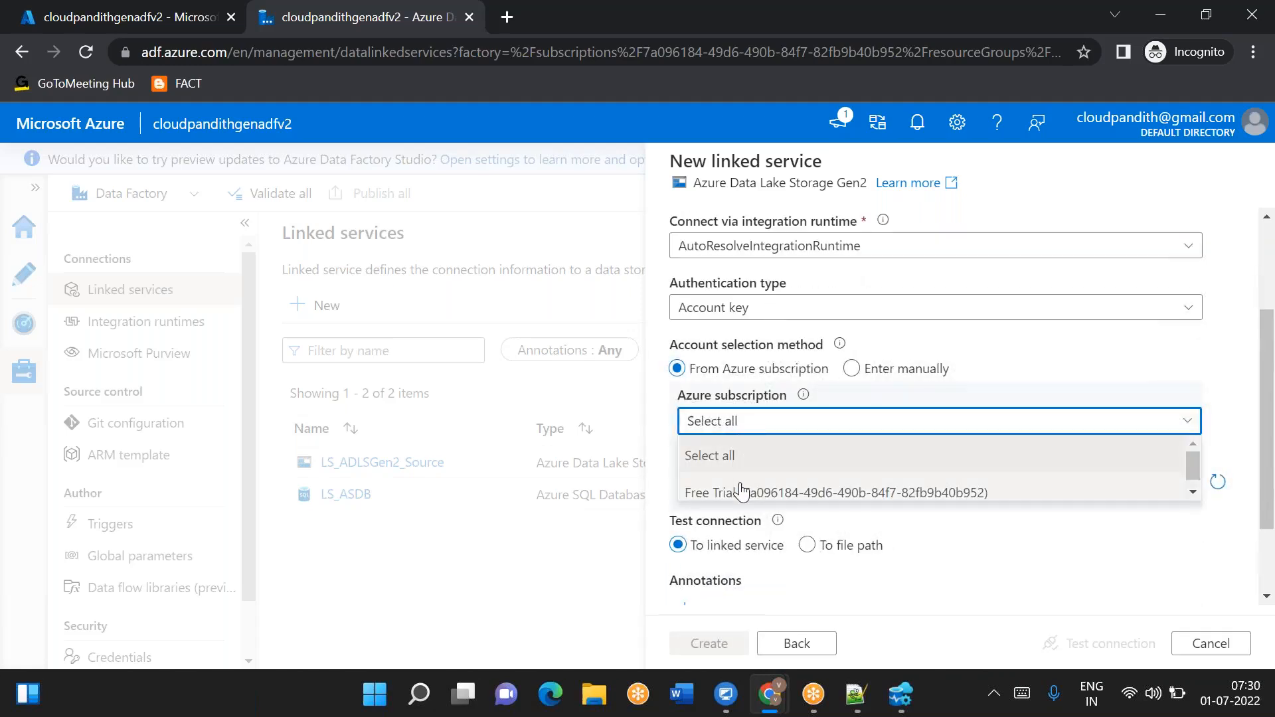
pyautogui.click(703, 492)
pyautogui.click(727, 444)
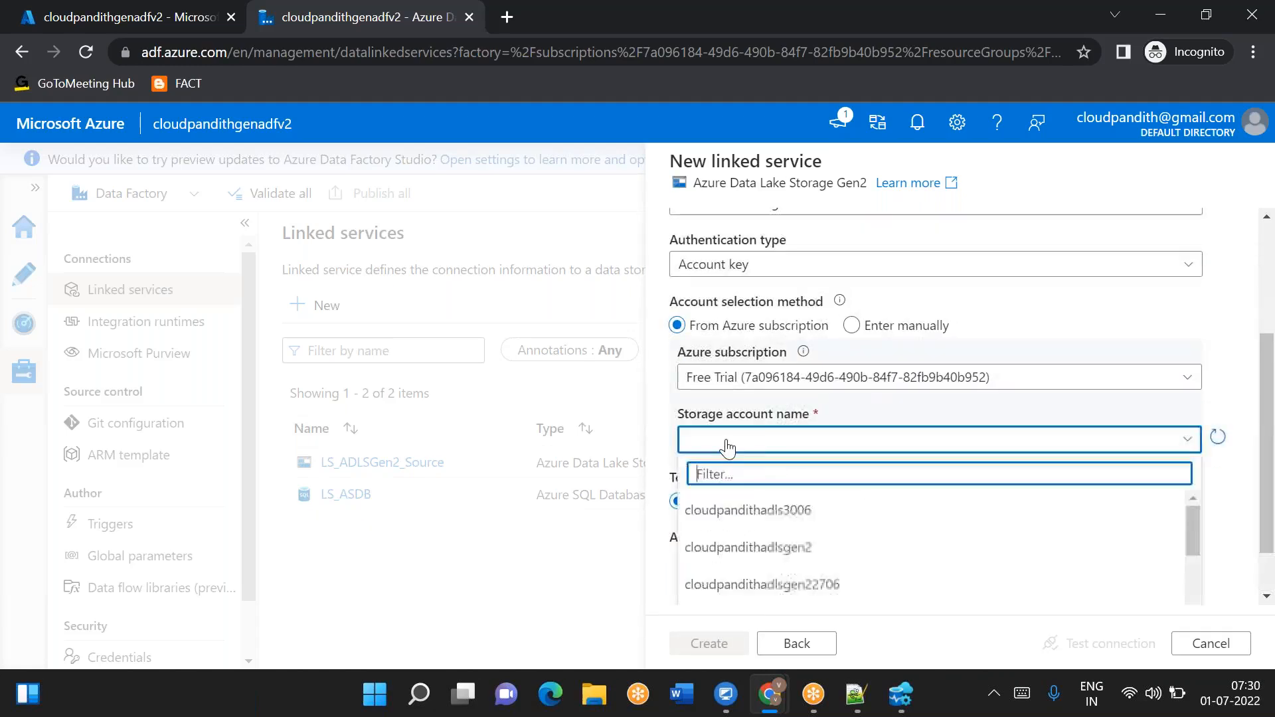
pyautogui.write('sink')
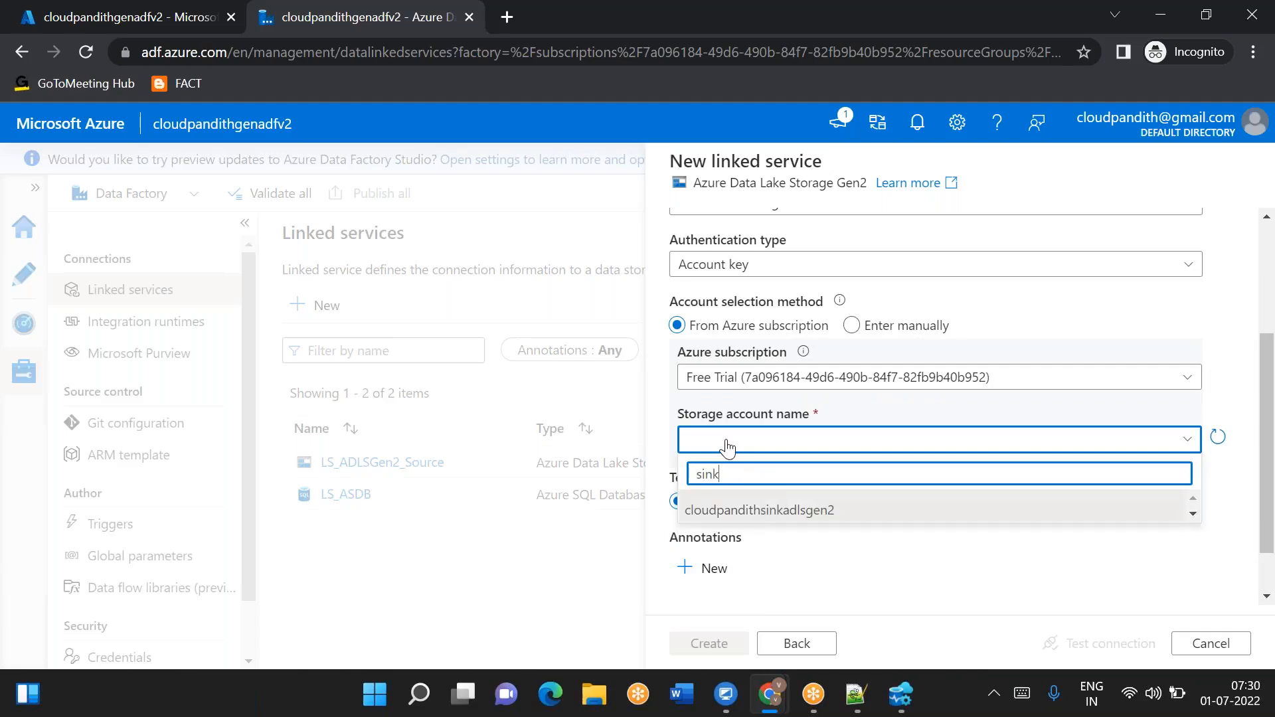
pyautogui.click(762, 510)
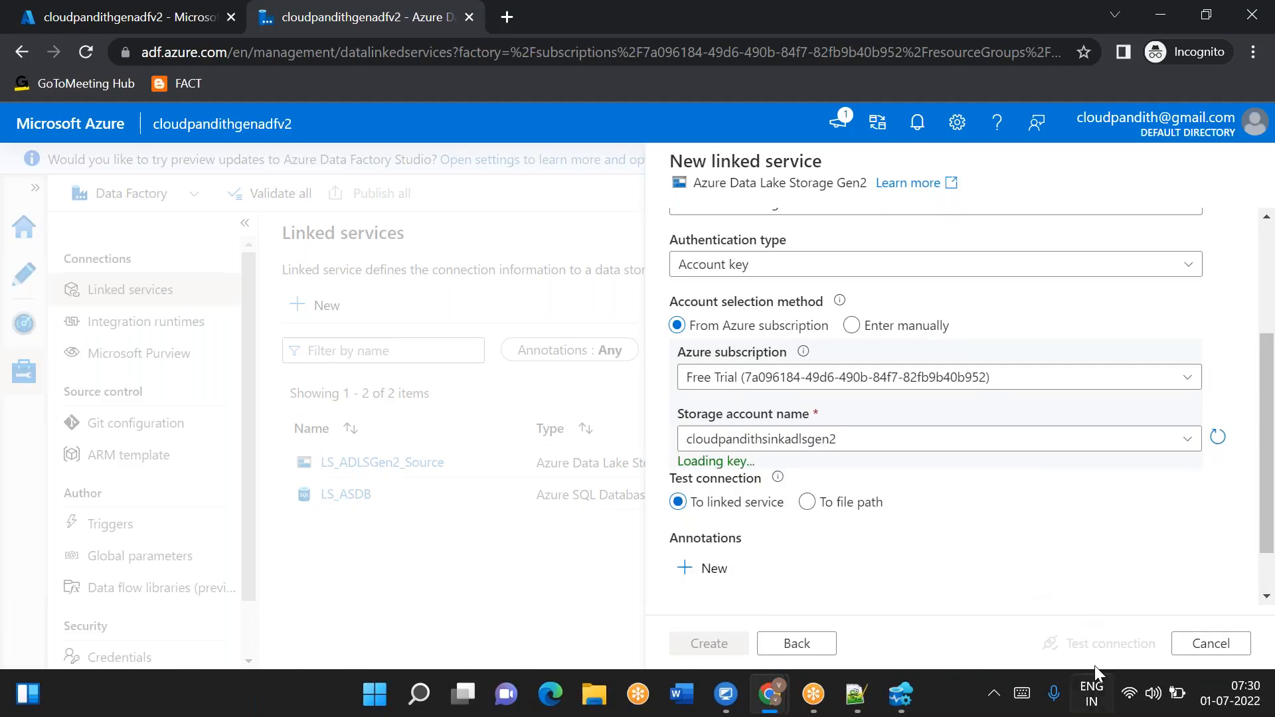
pyautogui.click(710, 643)
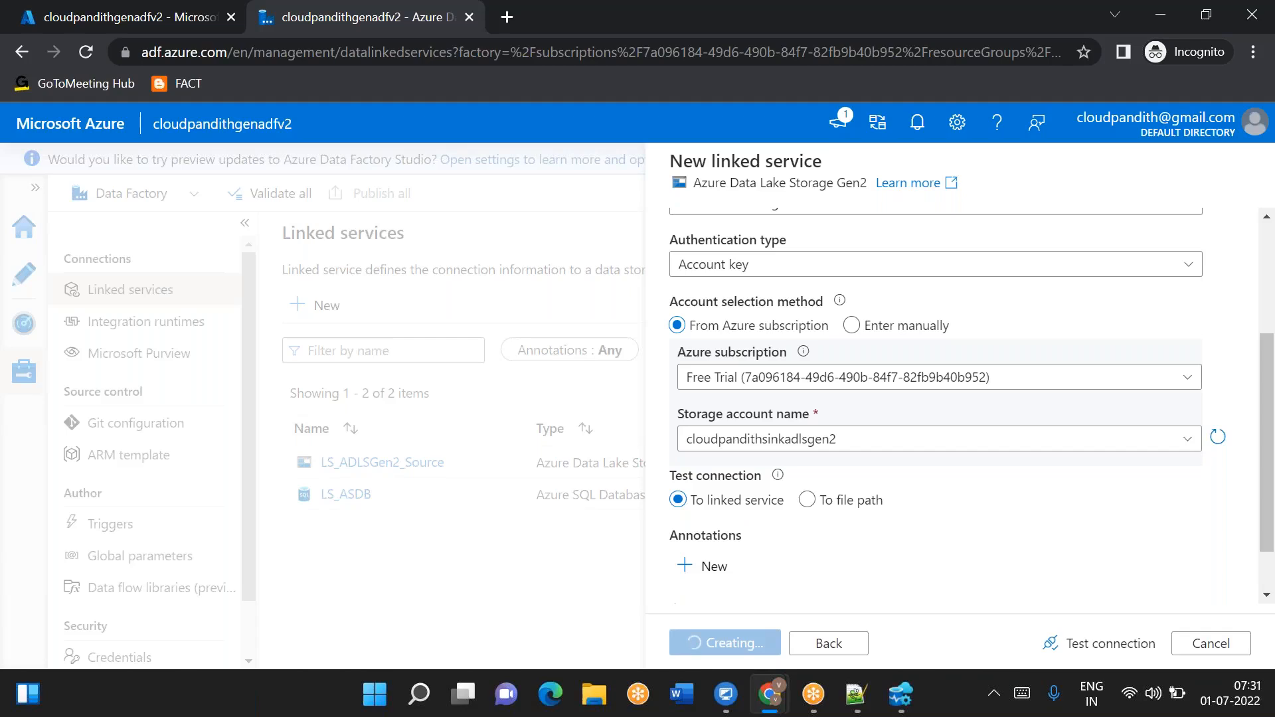
# - Create a new pipeline in the authoring area and add a Lookup activity to its canvas
pyautogui.click(23, 292)
pyautogui.click(290, 316)
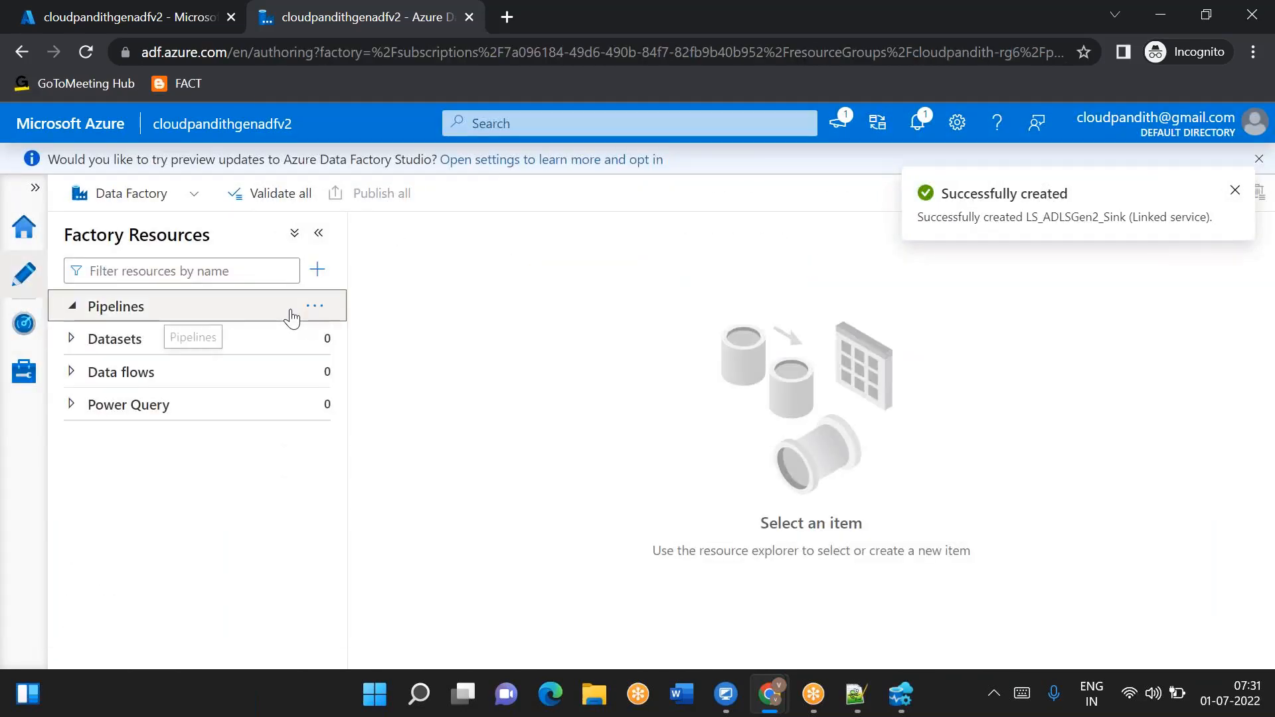
pyautogui.click(316, 307)
pyautogui.click(387, 339)
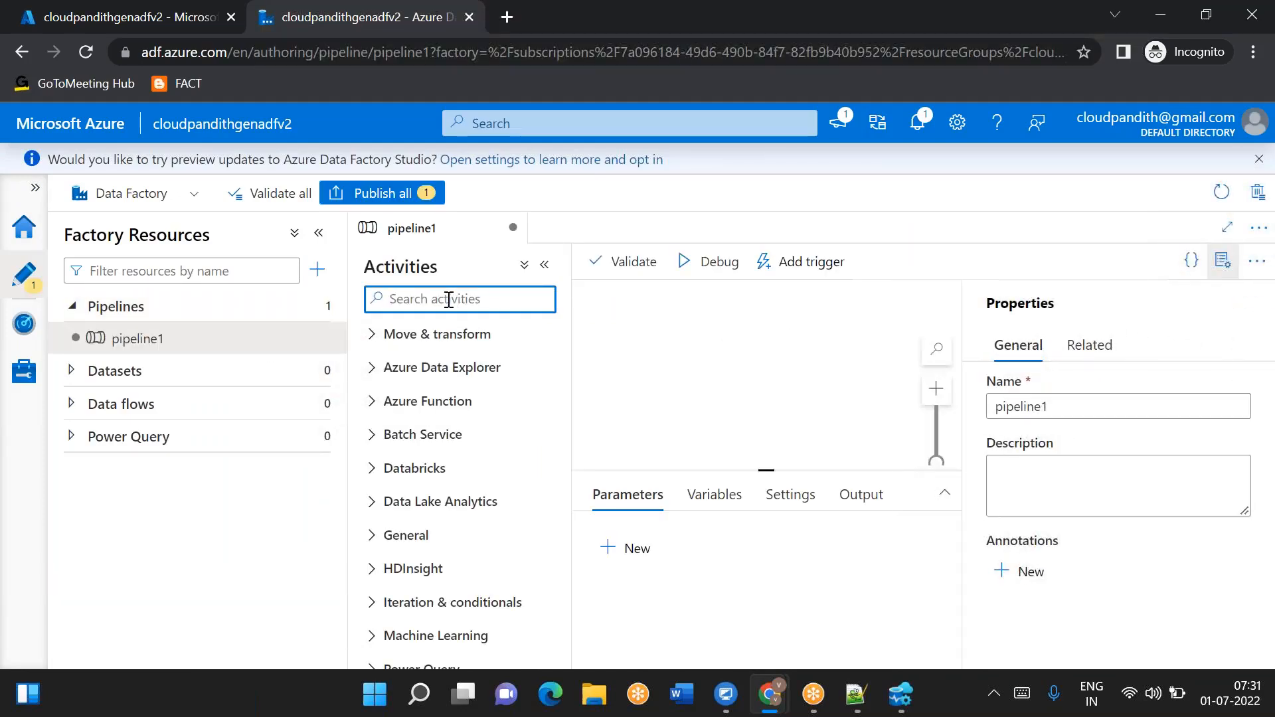
pyautogui.write('loo')
pyautogui.moveTo(438, 363); pyautogui.dragTo(743, 369)
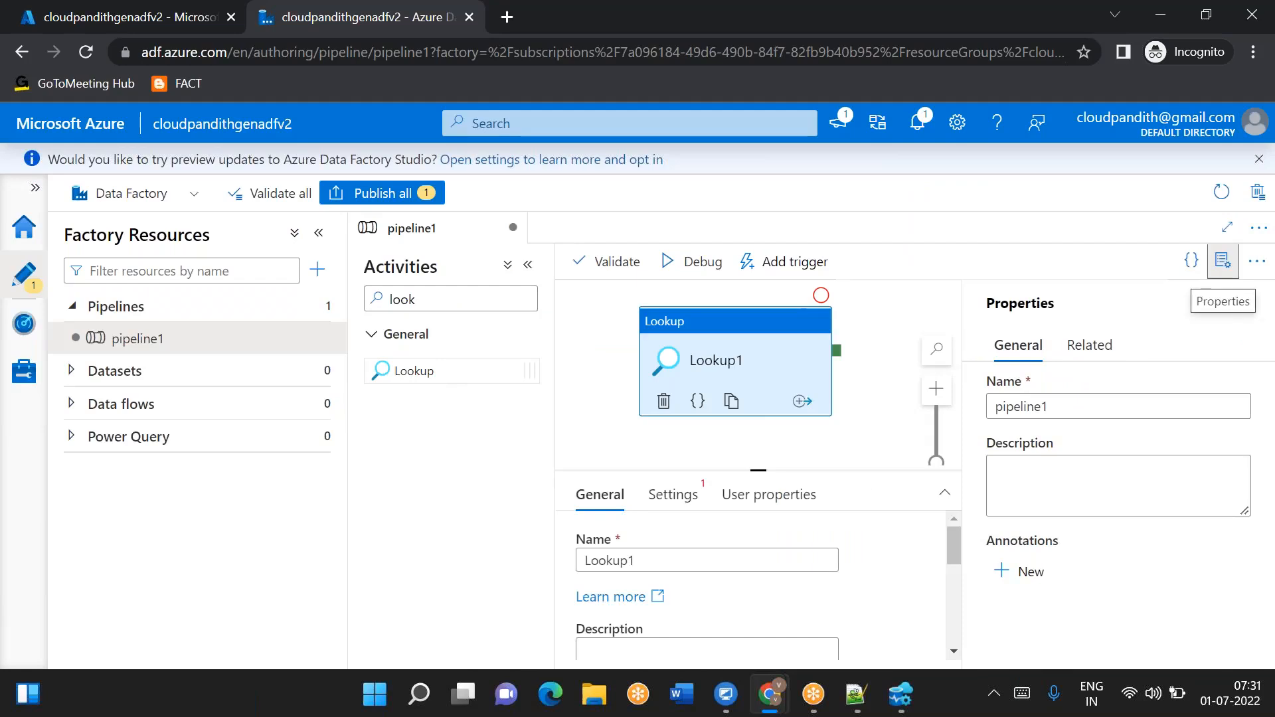
# - Clear the First row only option in the Lookup activity's settings
pyautogui.click(1222, 260)
pyautogui.click(319, 233)
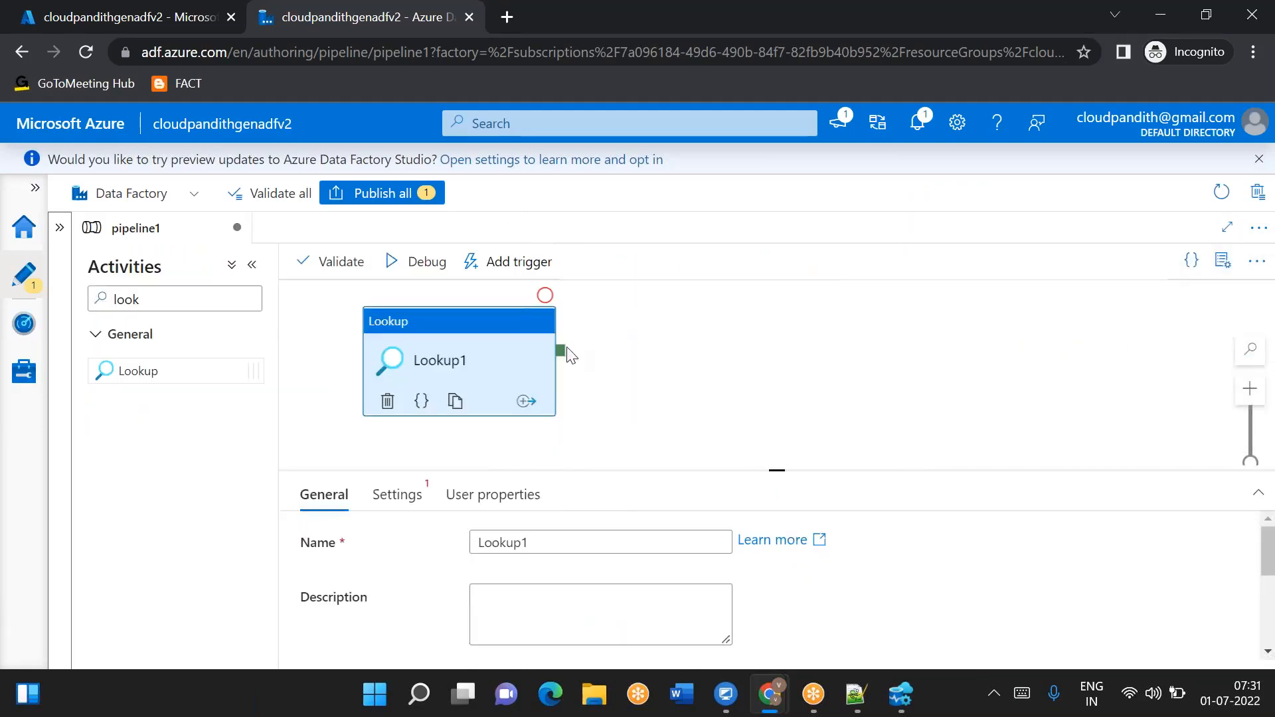
pyautogui.moveTo(775, 456); pyautogui.dragTo(772, 441)
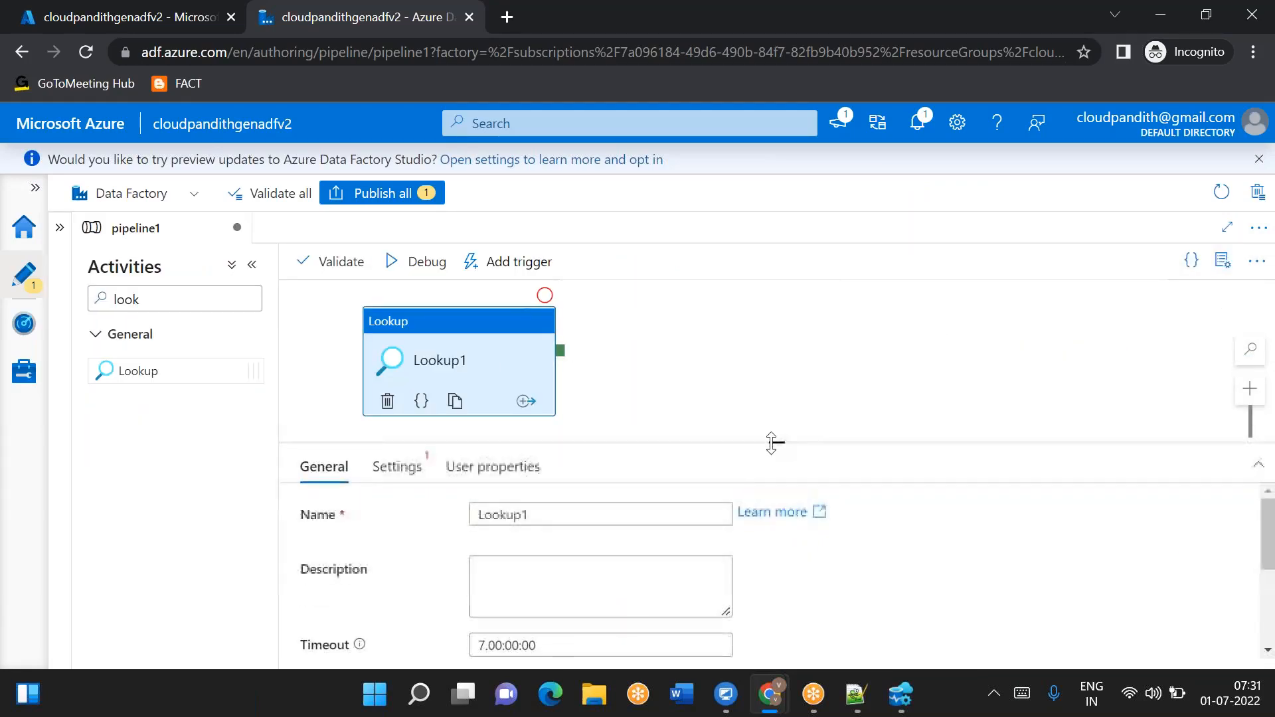
pyautogui.click(396, 467)
pyautogui.click(773, 523)
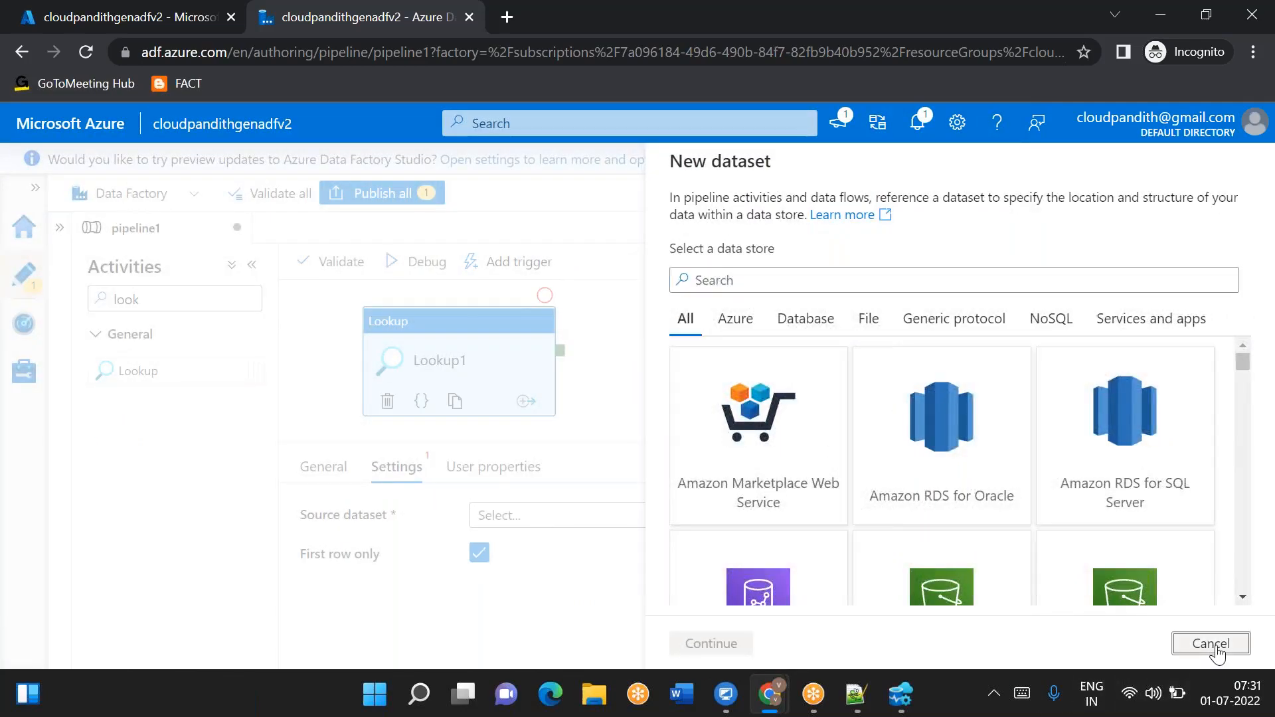
pyautogui.click(1210, 643)
pyautogui.click(478, 555)
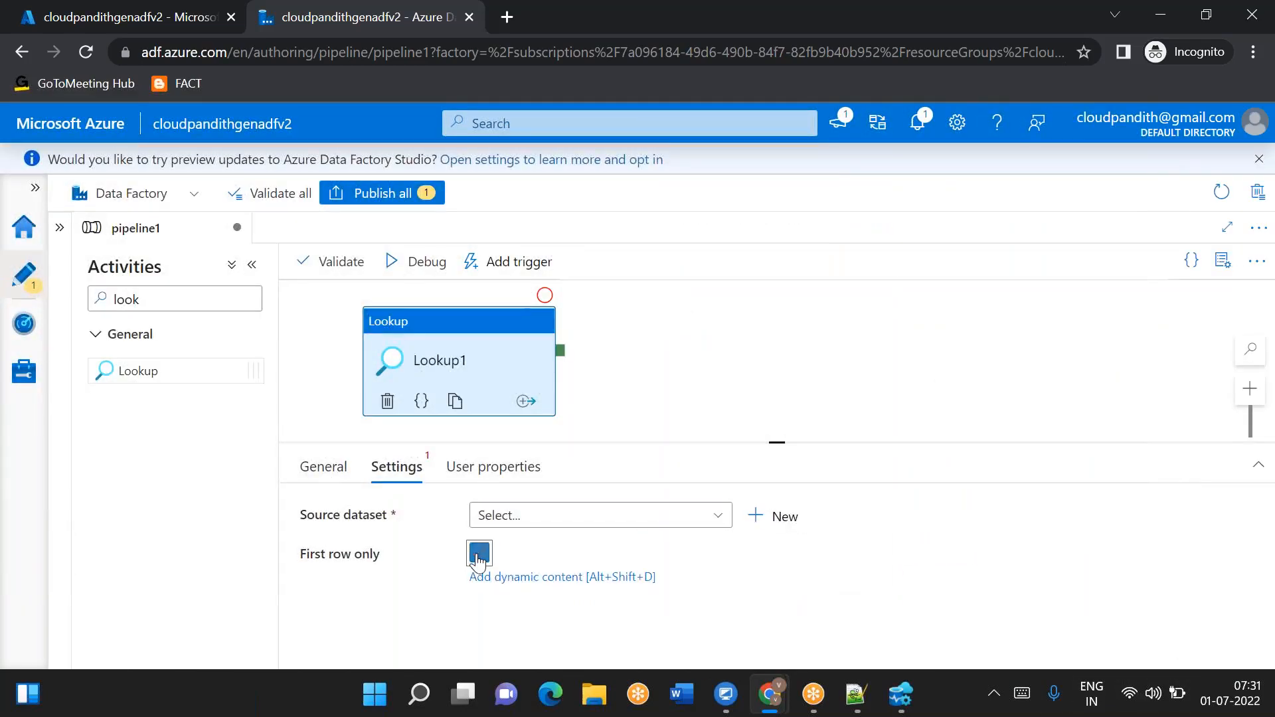
# - Start a new Azure SQL Database source dataset for the Lookup and name it DS_ASDB_LKP
pyautogui.click(783, 524)
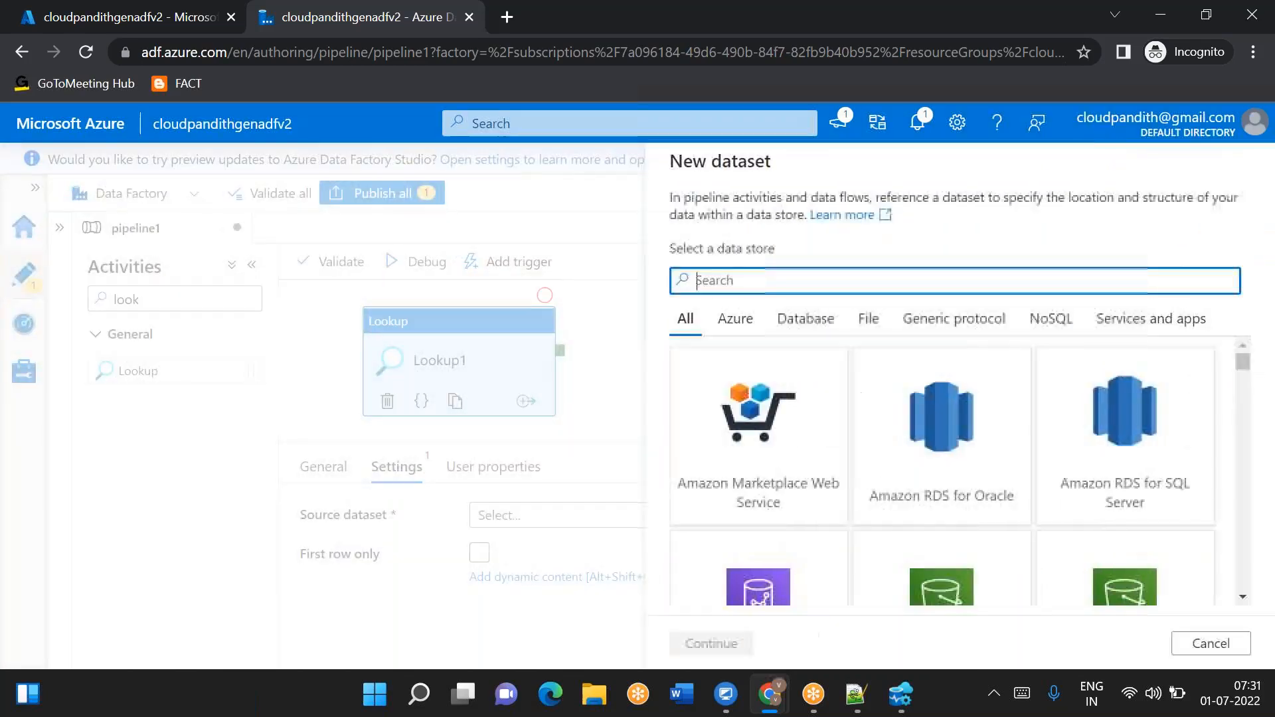
pyautogui.write('sql da')
pyautogui.doubleClick(763, 451)
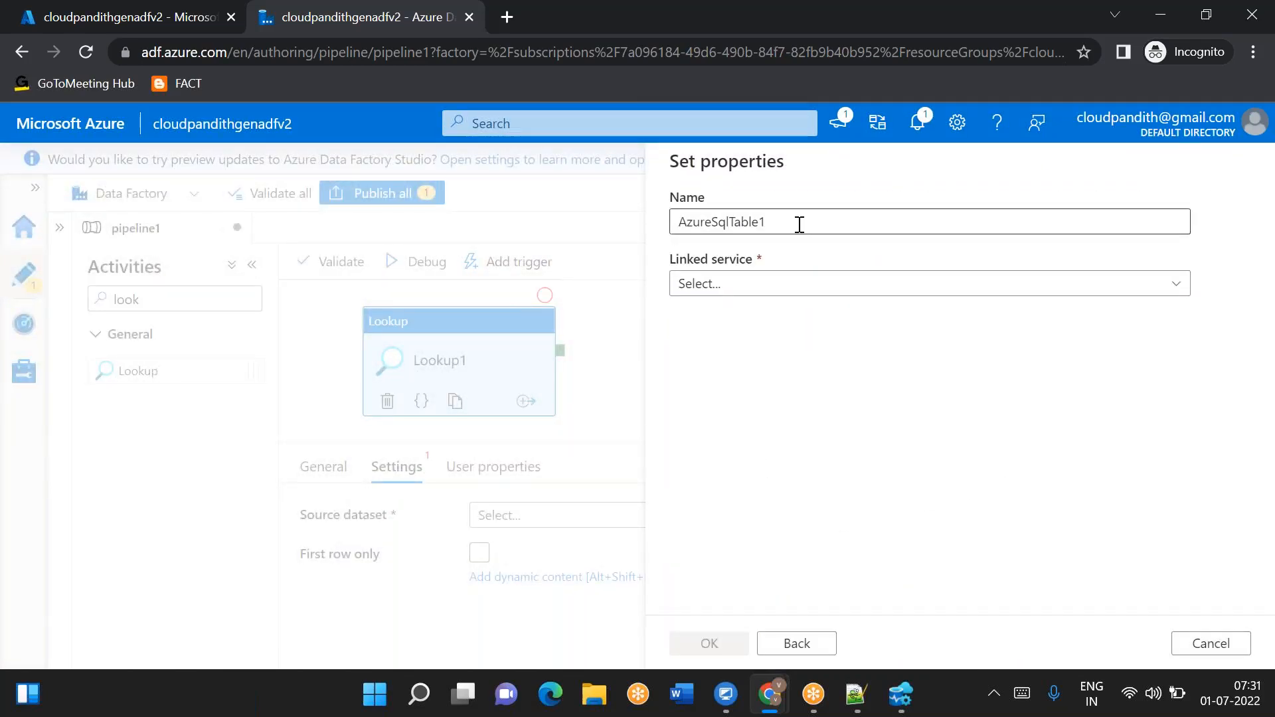
pyautogui.press('BackSpace')
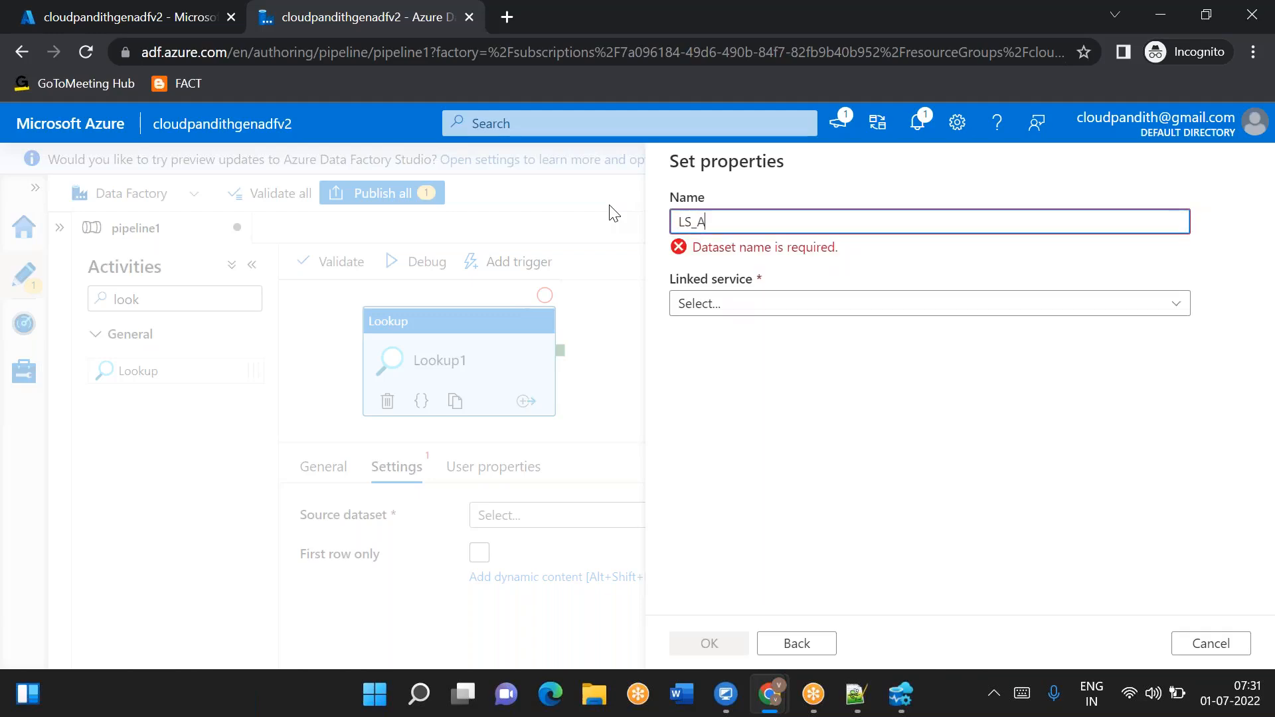
pyautogui.write('LS_ADLSGen2_')
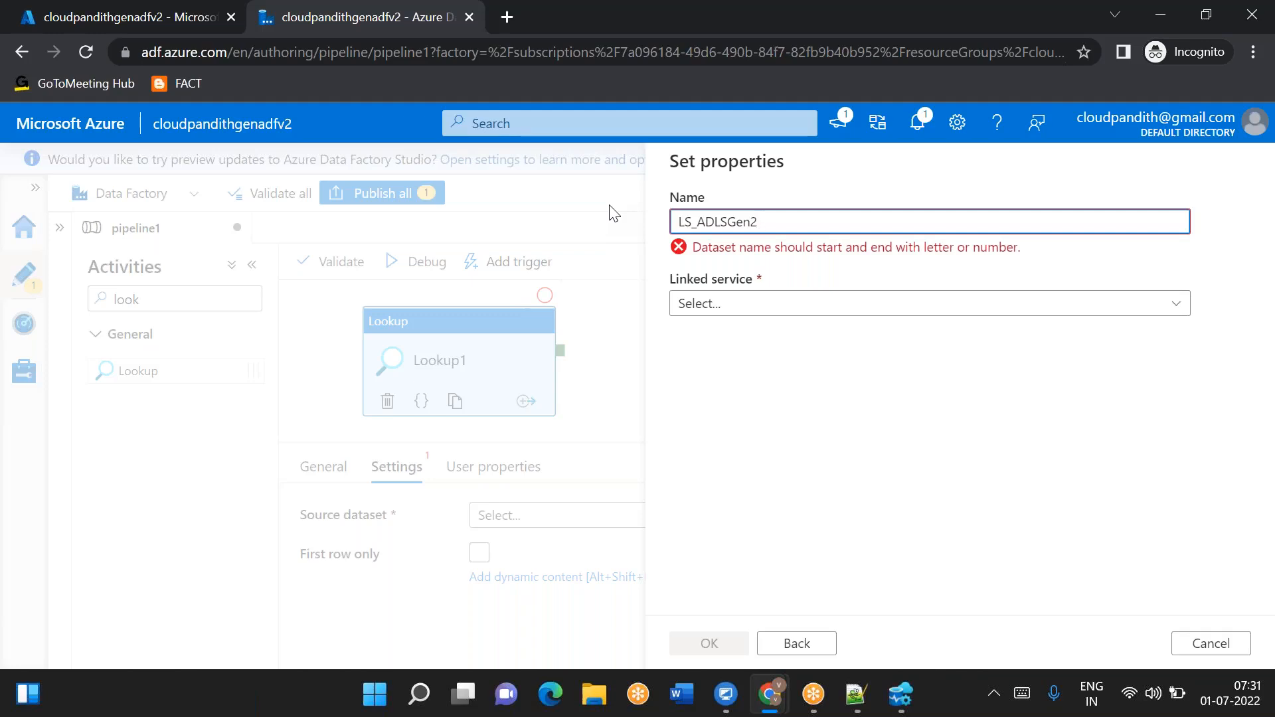
pyautogui.hotkey('ctrl', 'a')
pyautogui.press('BackSpace')
pyautogui.write('DS')
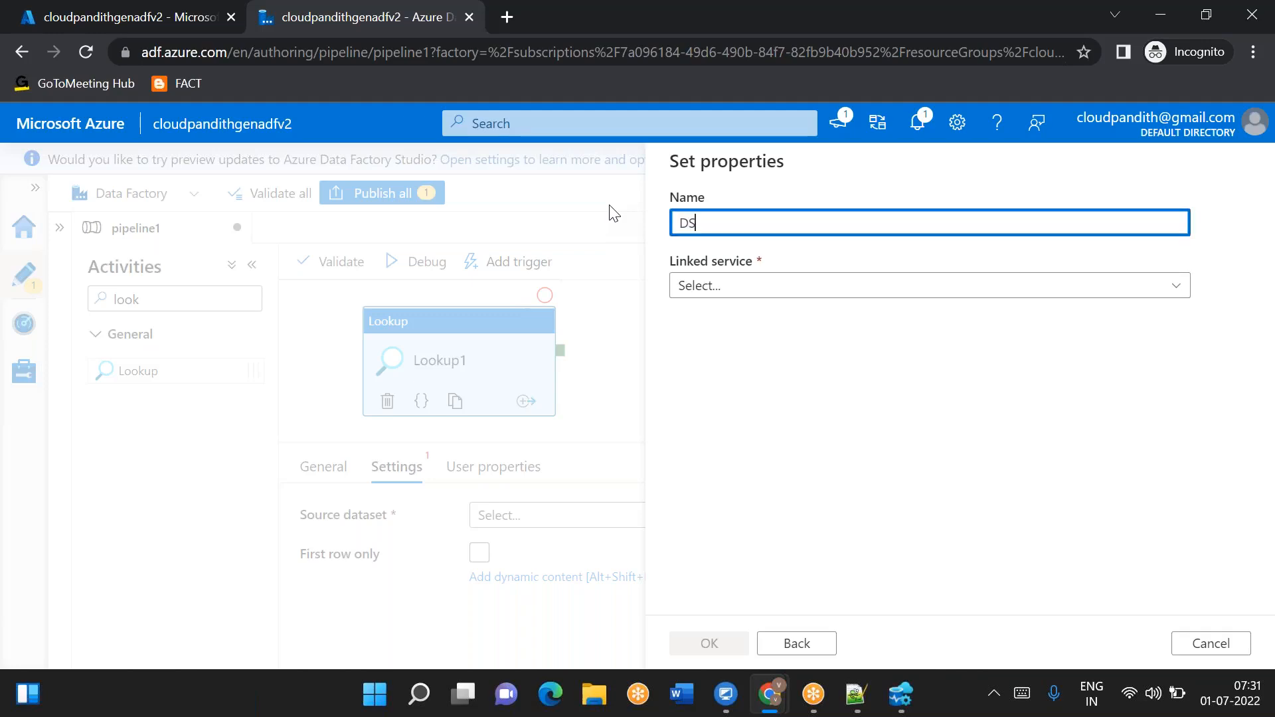
pyautogui.write('_ADLSGen2')
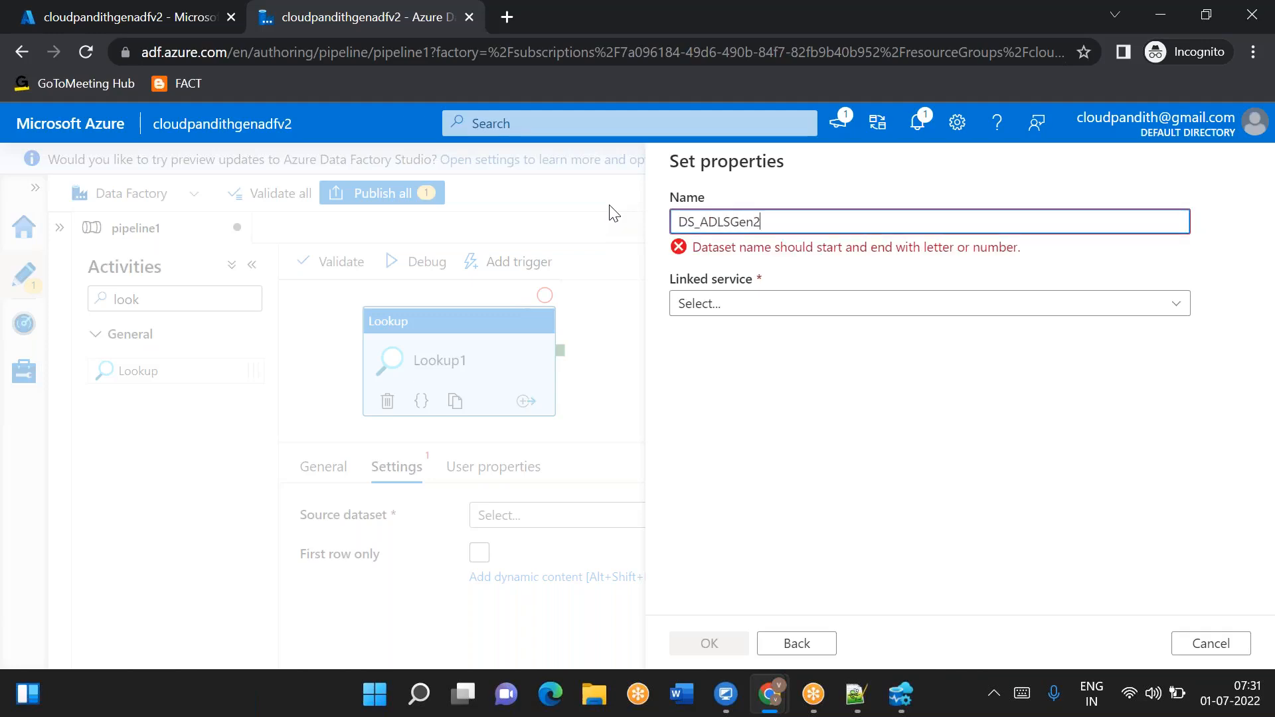
pyautogui.press('BackSpace')
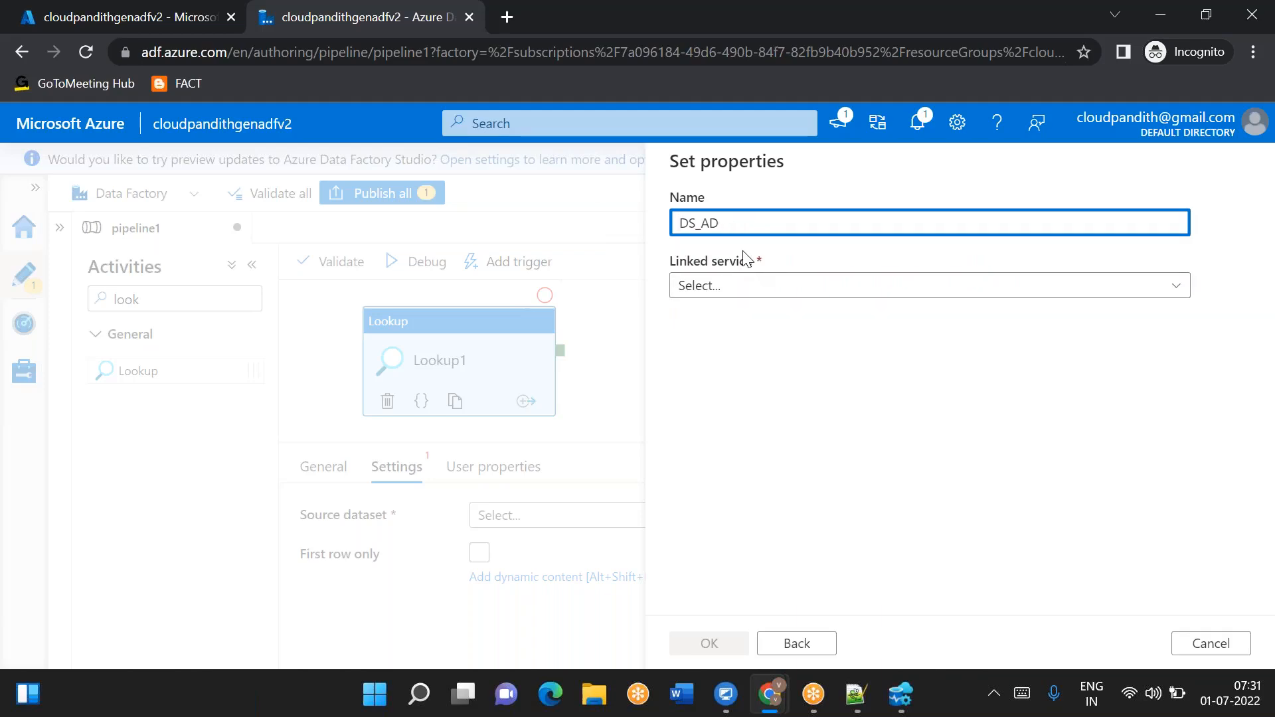
pyautogui.write('ASD')
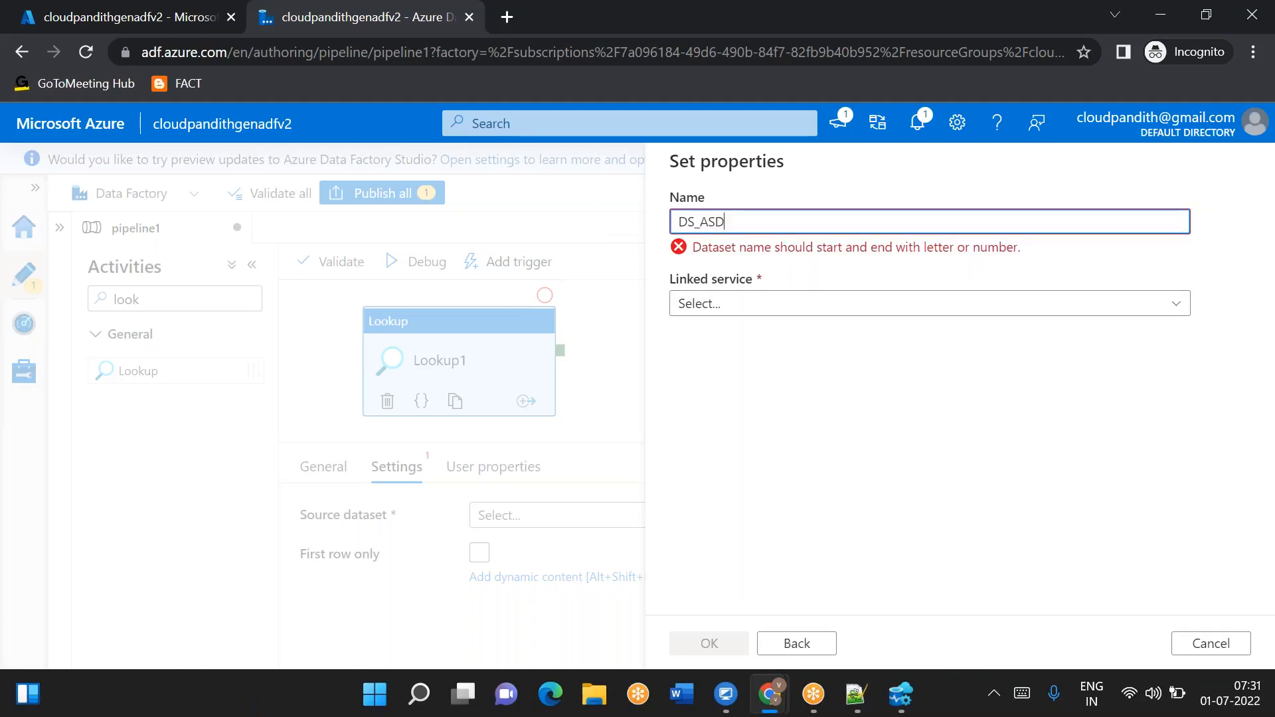
pyautogui.write('B+GM')
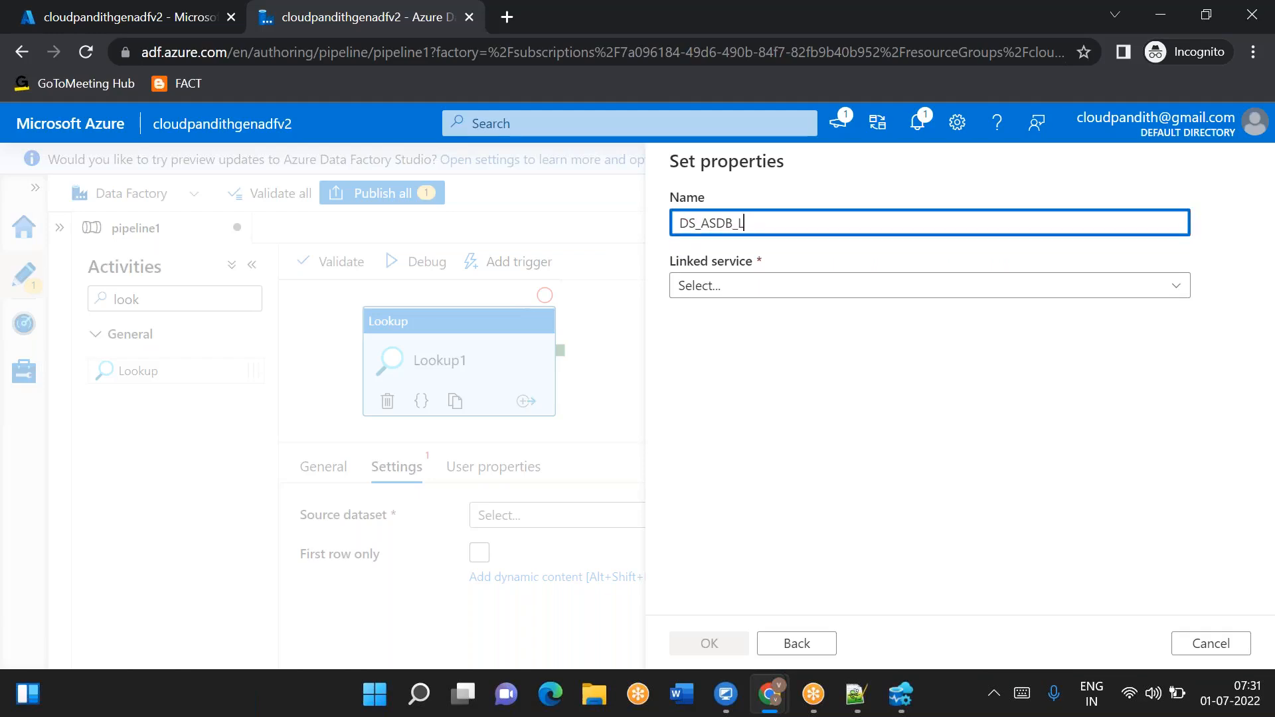
# - Link the dataset to LS_ASDB, choose the dbo.metadata table, and confirm the dataset
pyautogui.click(727, 290)
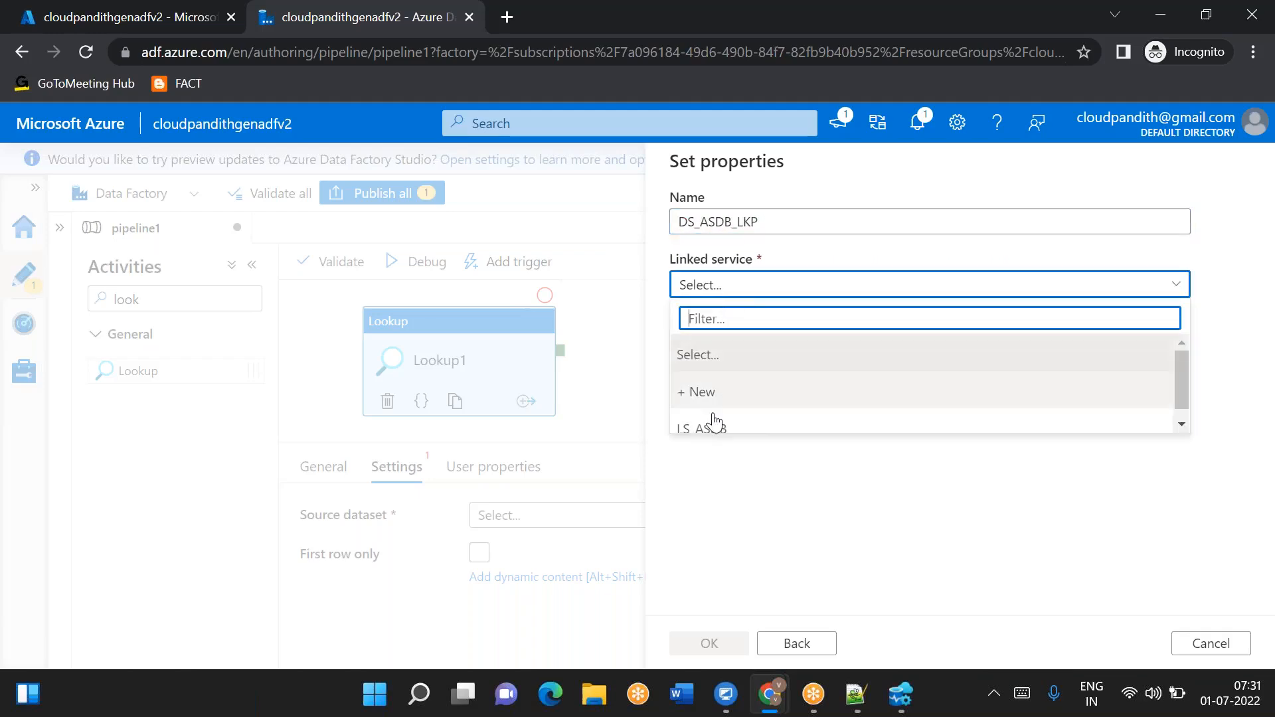
pyautogui.click(714, 429)
pyautogui.click(757, 352)
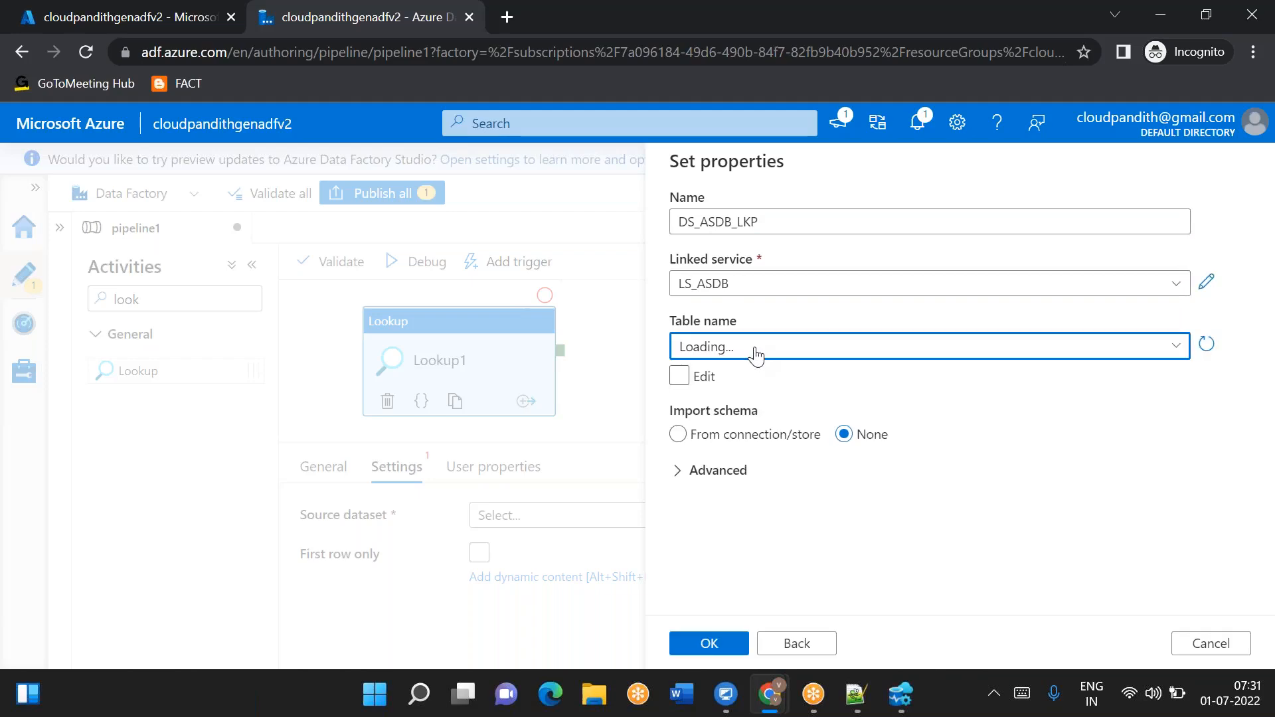
pyautogui.click(755, 356)
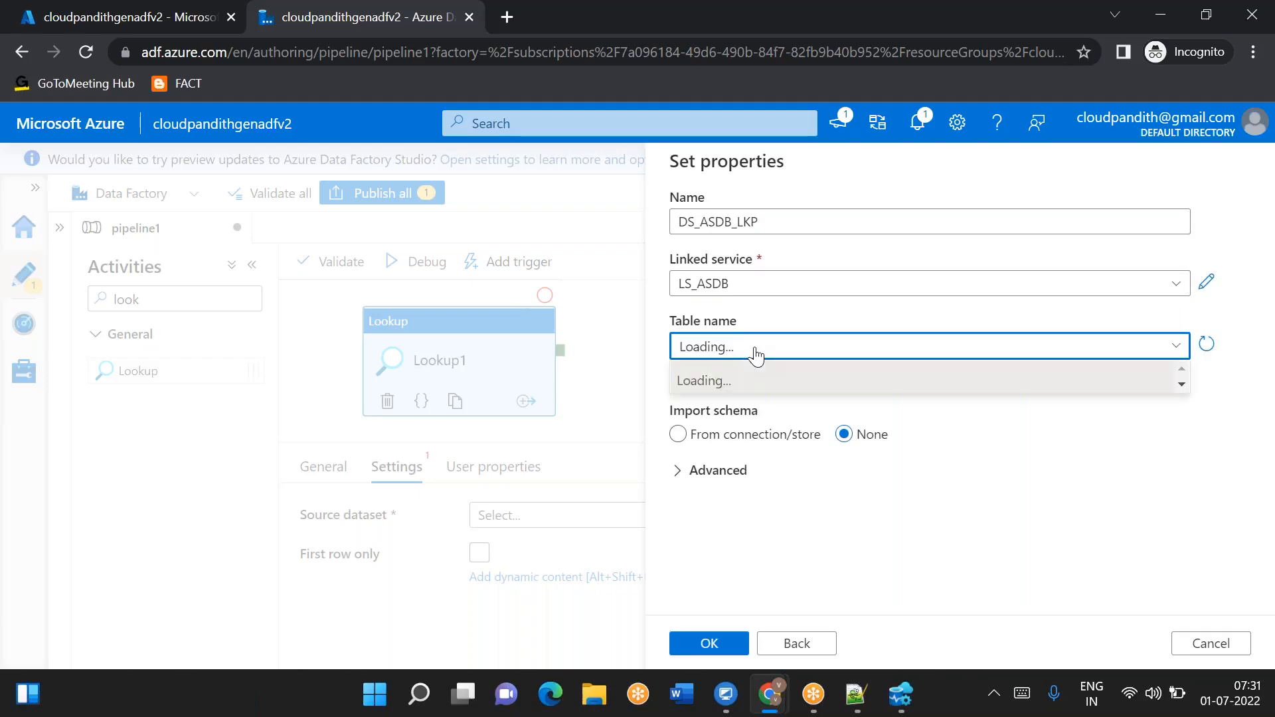
pyautogui.click(716, 415)
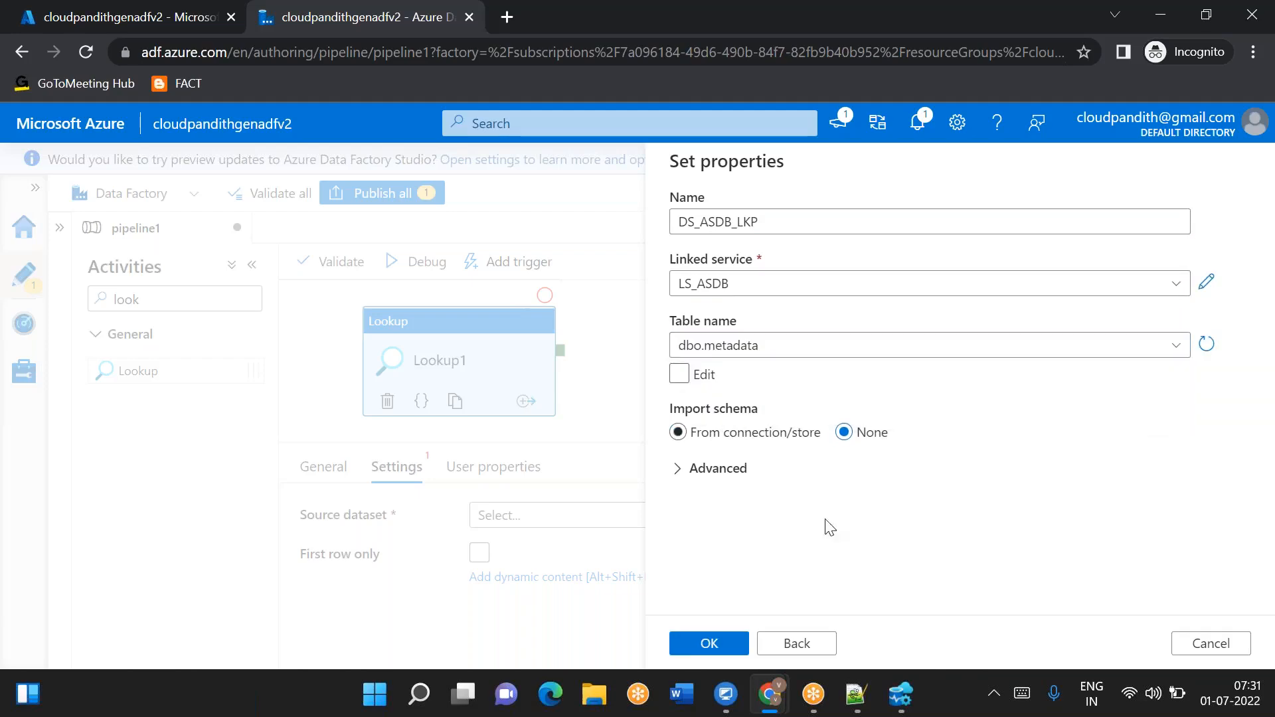
pyautogui.click(716, 648)
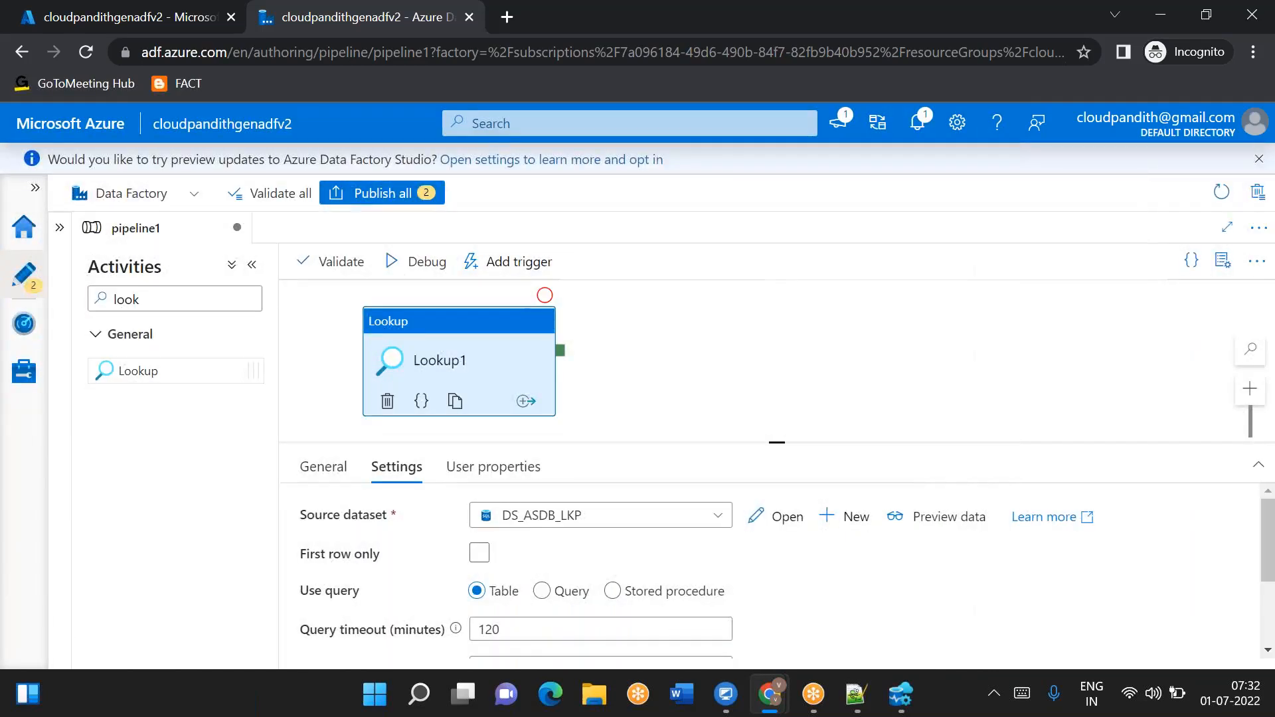
# - Debug the pipeline and copy the Lookup1 activity's output JSON to the clipboard
pyautogui.click(417, 262)
pyautogui.moveTo(776, 440); pyautogui.dragTo(777, 397)
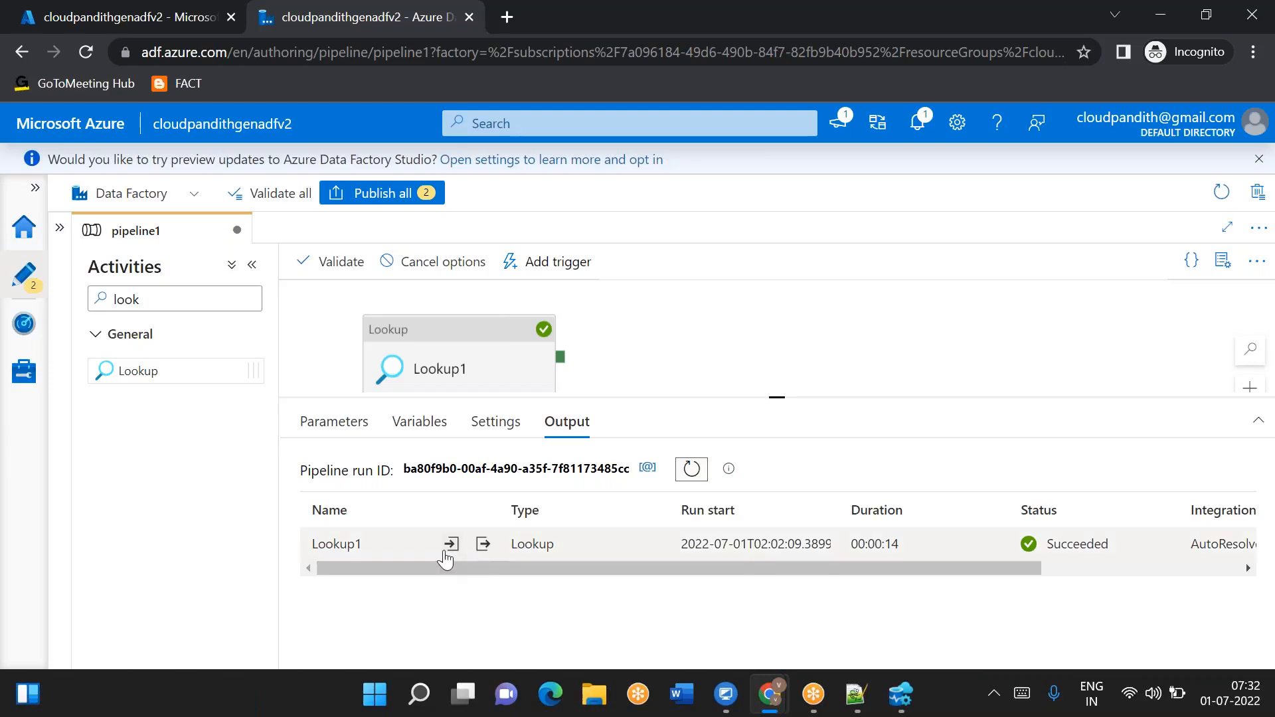
pyautogui.click(481, 543)
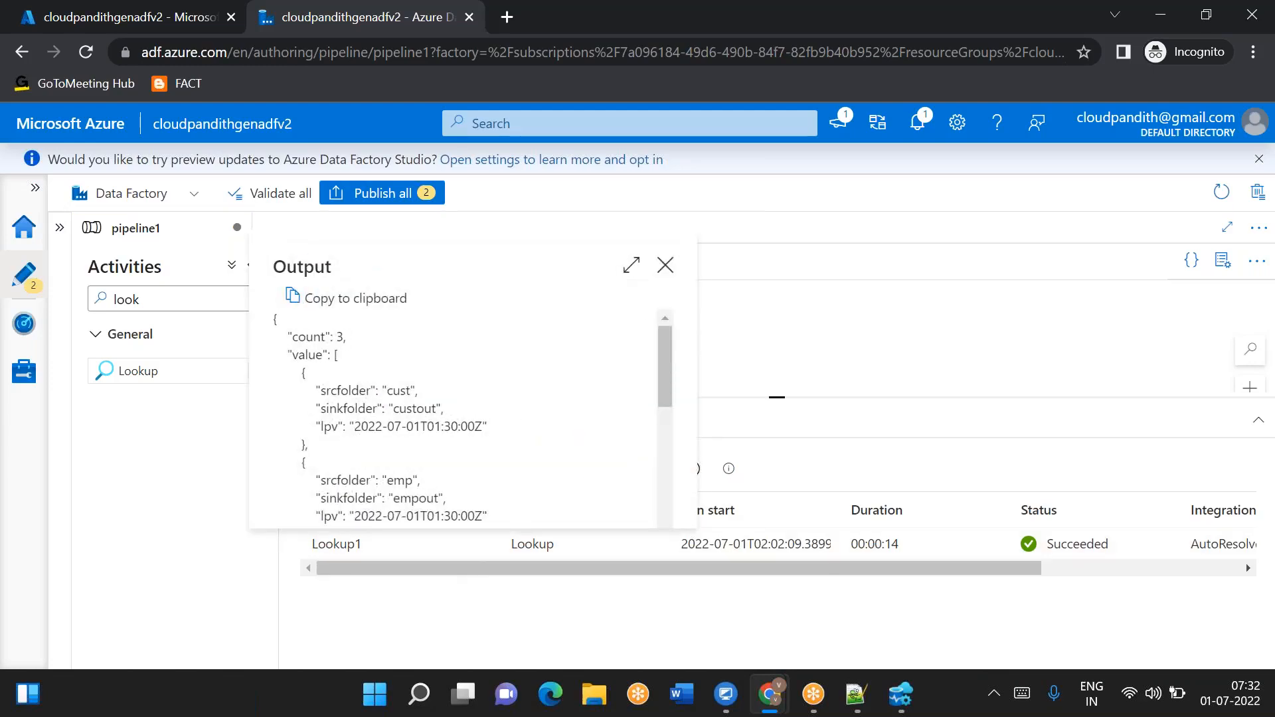
pyautogui.scroll(-1, 468, 459)
pyautogui.scroll(1, 468, 463)
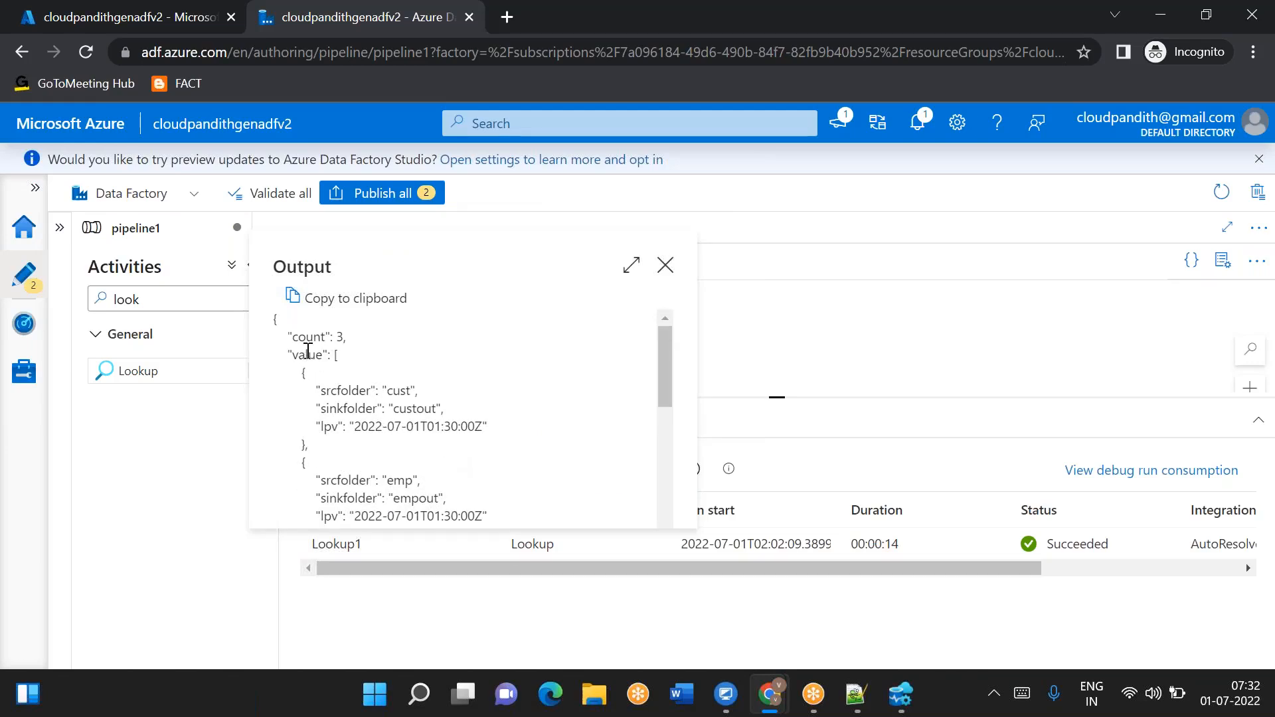
pyautogui.click(345, 298)
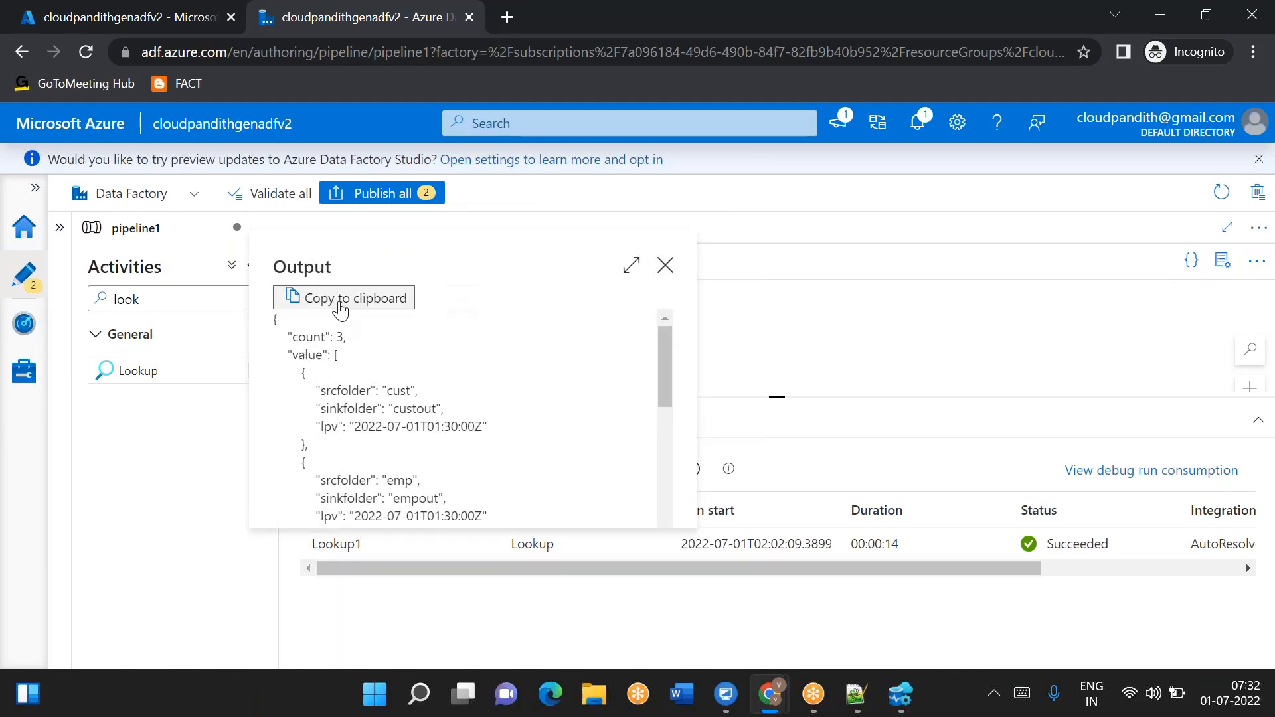
# - Switch to Notepad++ and paste the copied Lookup output on a new line below the notes
pyautogui.click(856, 694)
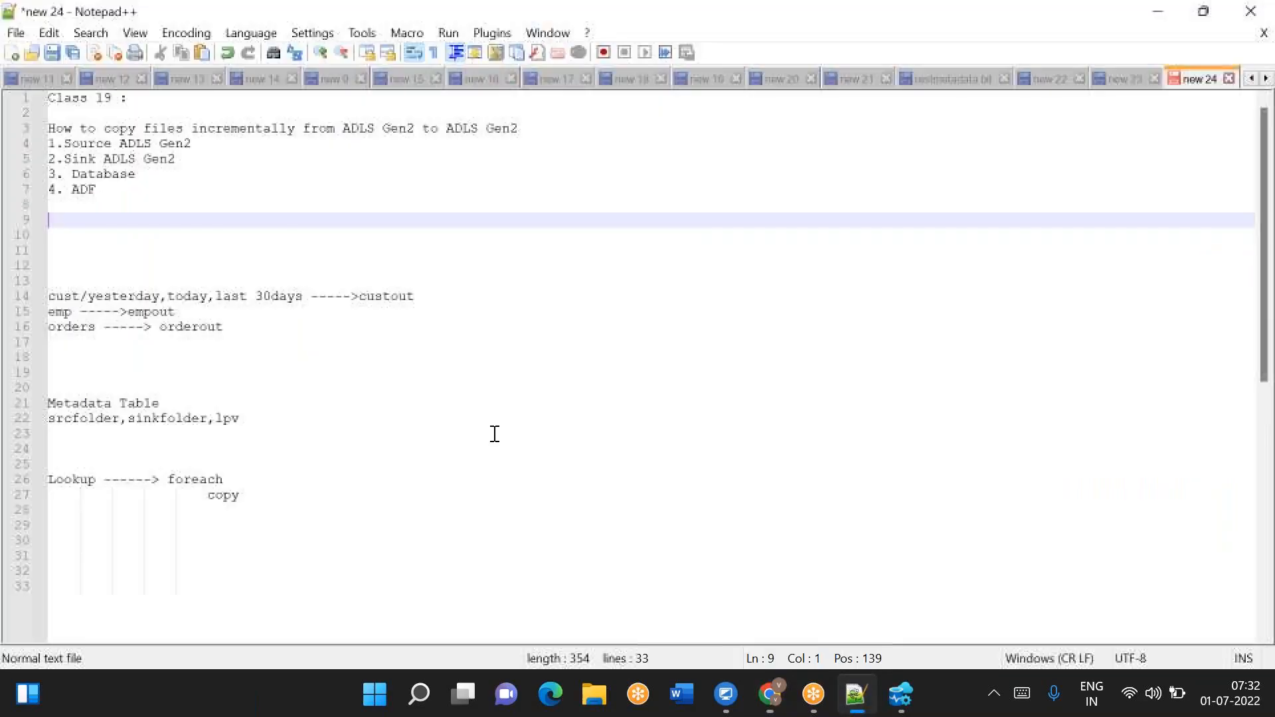
pyautogui.click(243, 527)
pyautogui.press('Return')
pyautogui.hotkey('ctrl', 'v')
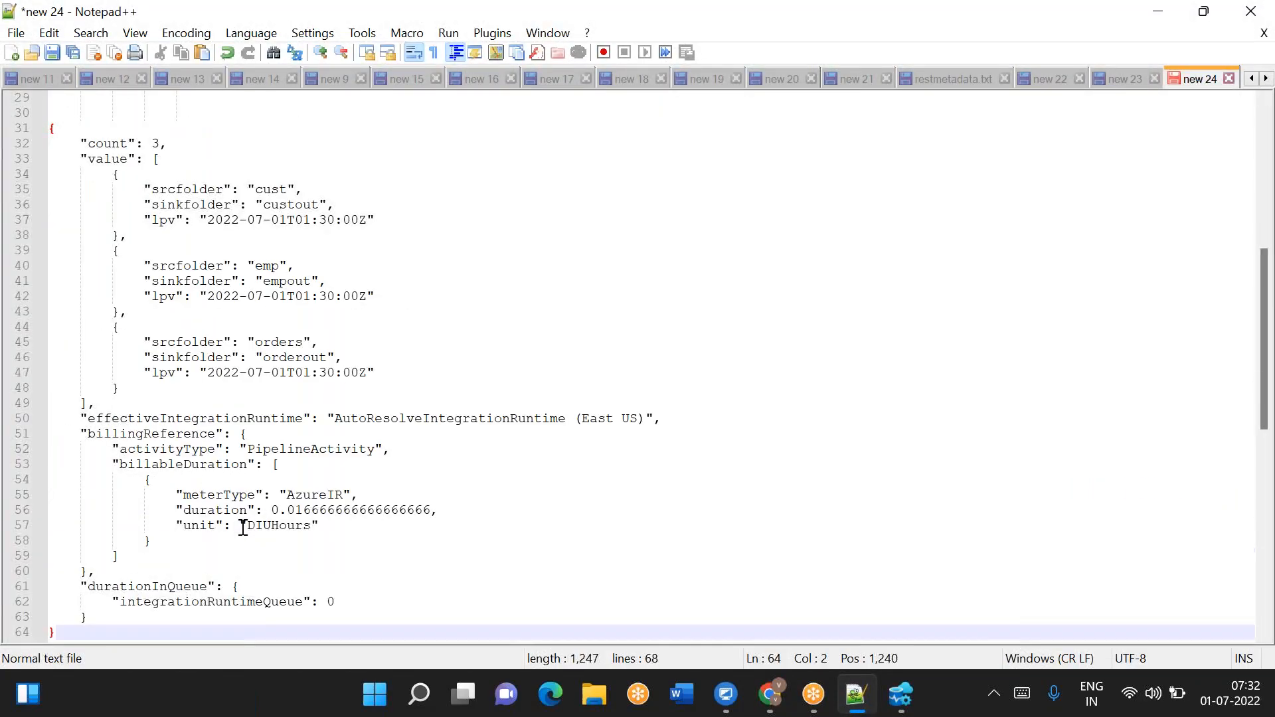
# - Review the first metadata record in the pasted output, then return and close the Lookup output window
pyautogui.scroll(1, 161, 334)
pyautogui.moveTo(107, 225); pyautogui.dragTo(84, 299)
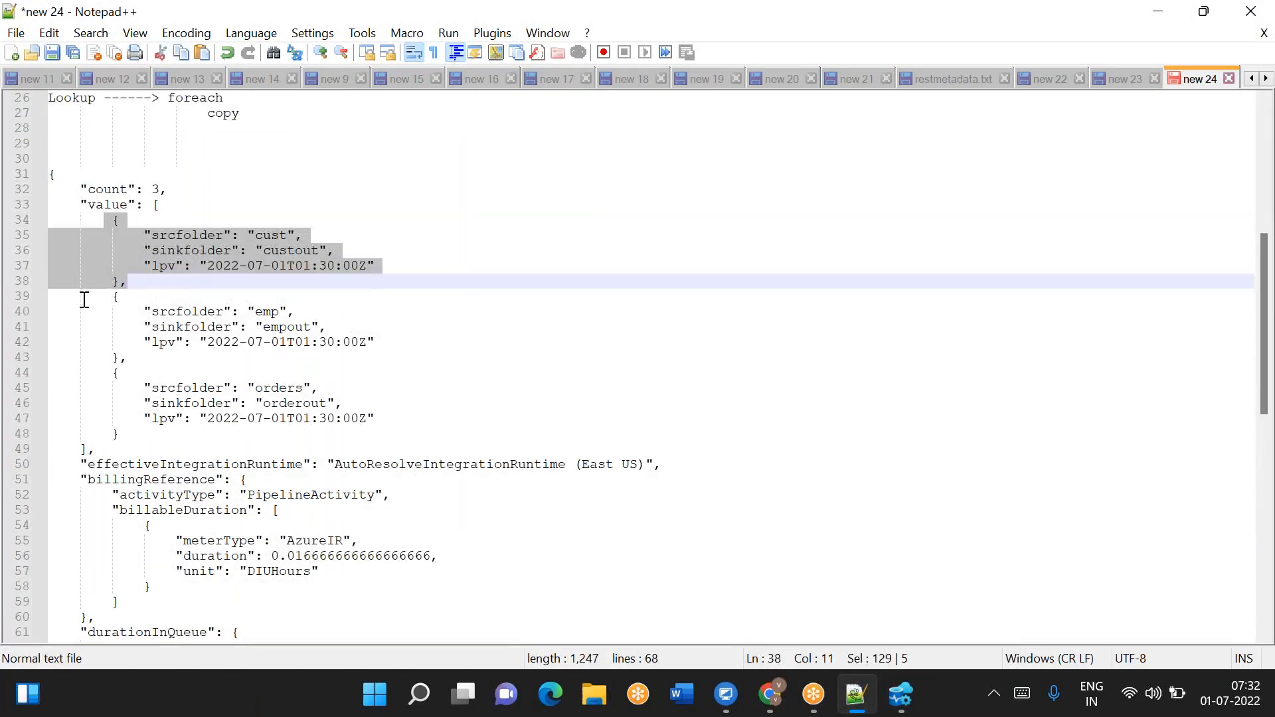
pyautogui.hotkey('alt', 'Tab')
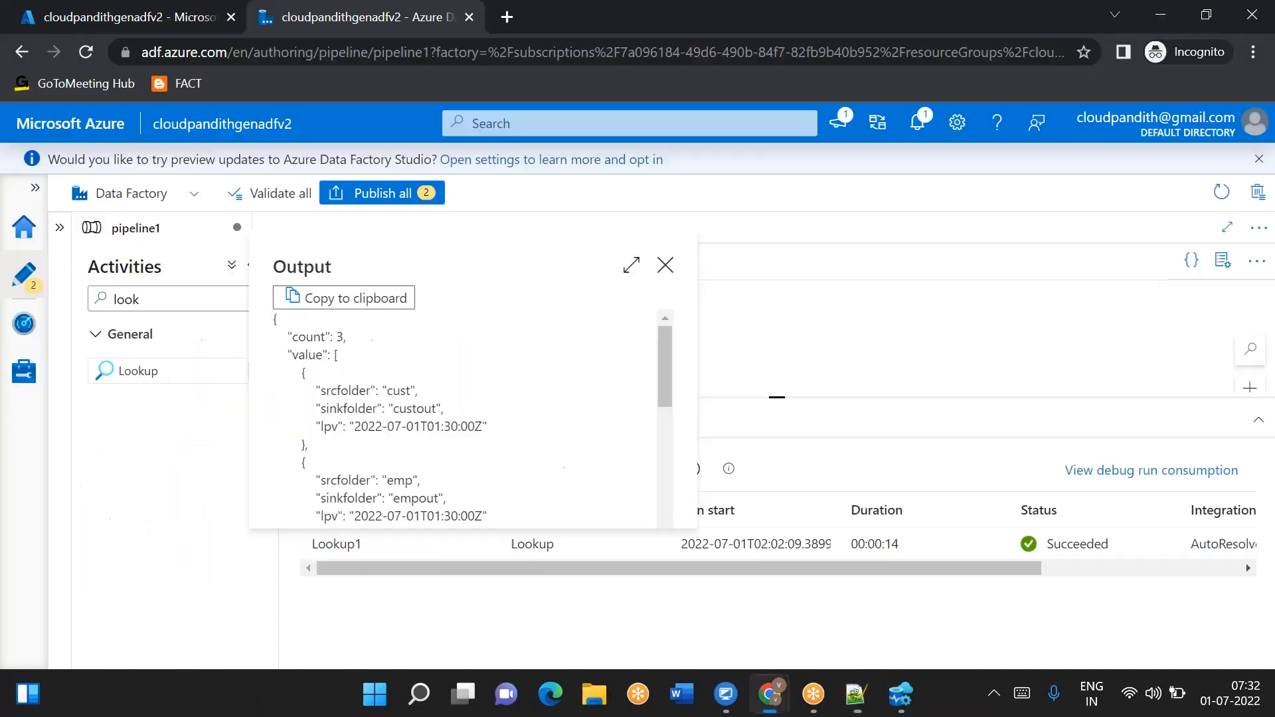
pyautogui.click(666, 270)
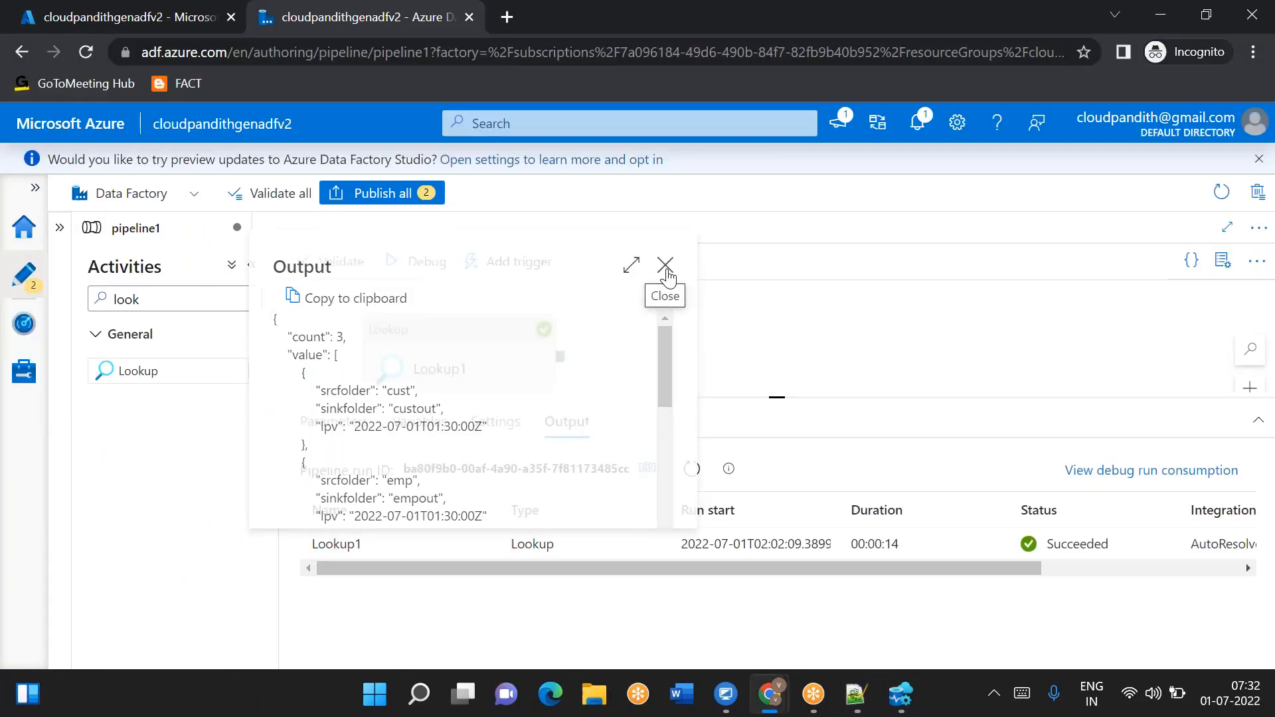
# - Search the activities for ForEach and add a ForEach activity to the pipeline canvas
pyautogui.moveTo(180, 305); pyautogui.dragTo(26, 289)
pyautogui.write('for')
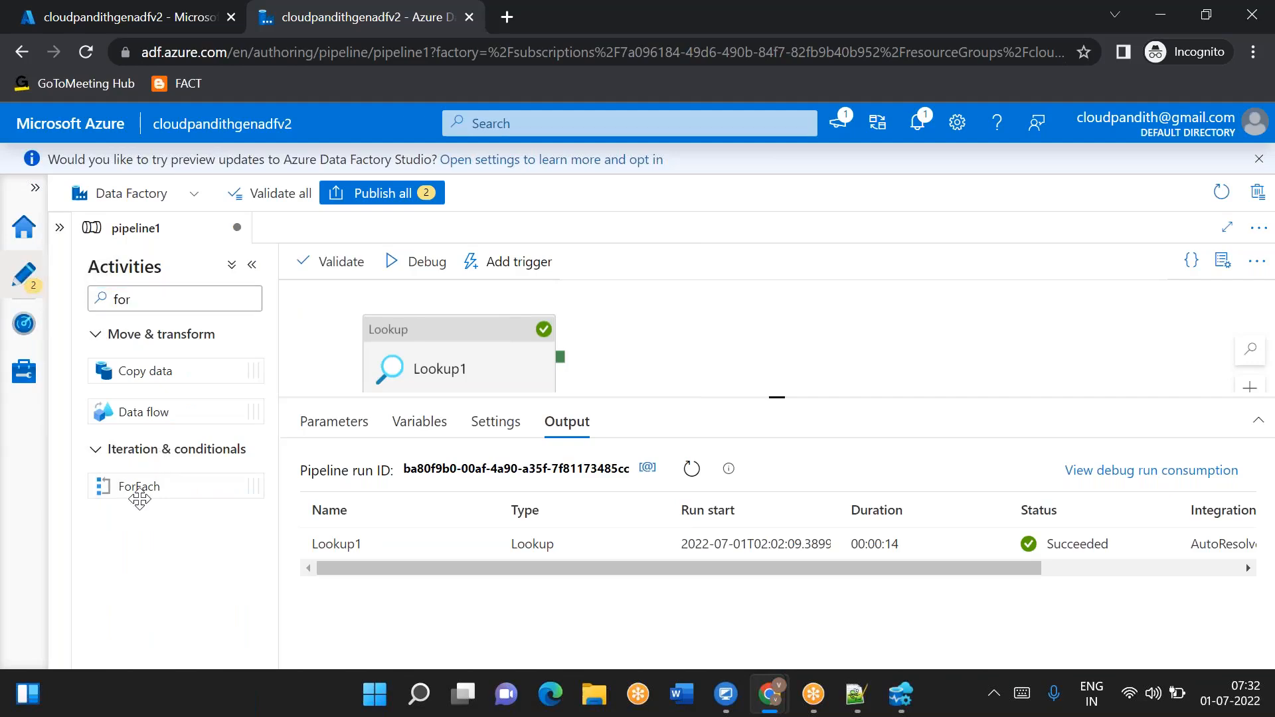
pyautogui.moveTo(139, 498); pyautogui.dragTo(743, 359)
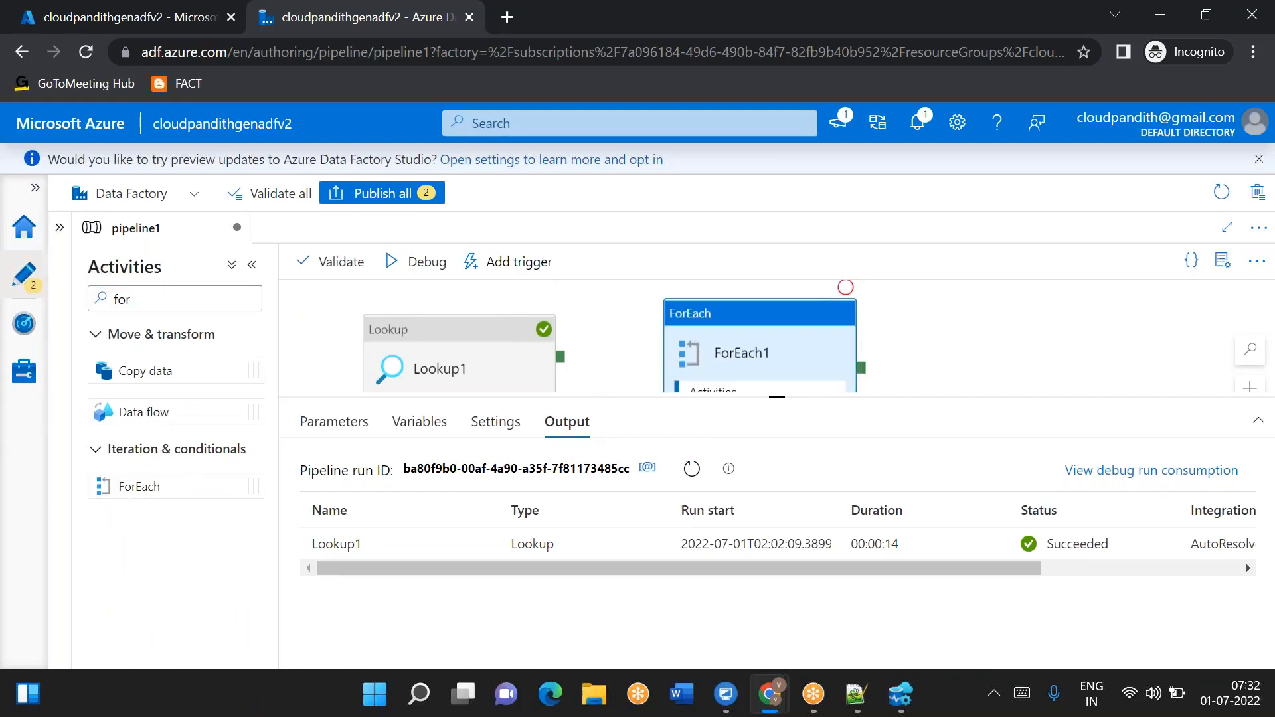
# - Connect Lookup1's success output to ForEach1 and enable Sequential in the ForEach settings
pyautogui.moveTo(560, 357); pyautogui.dragTo(765, 351)
pyautogui.click(764, 352)
pyautogui.click(382, 425)
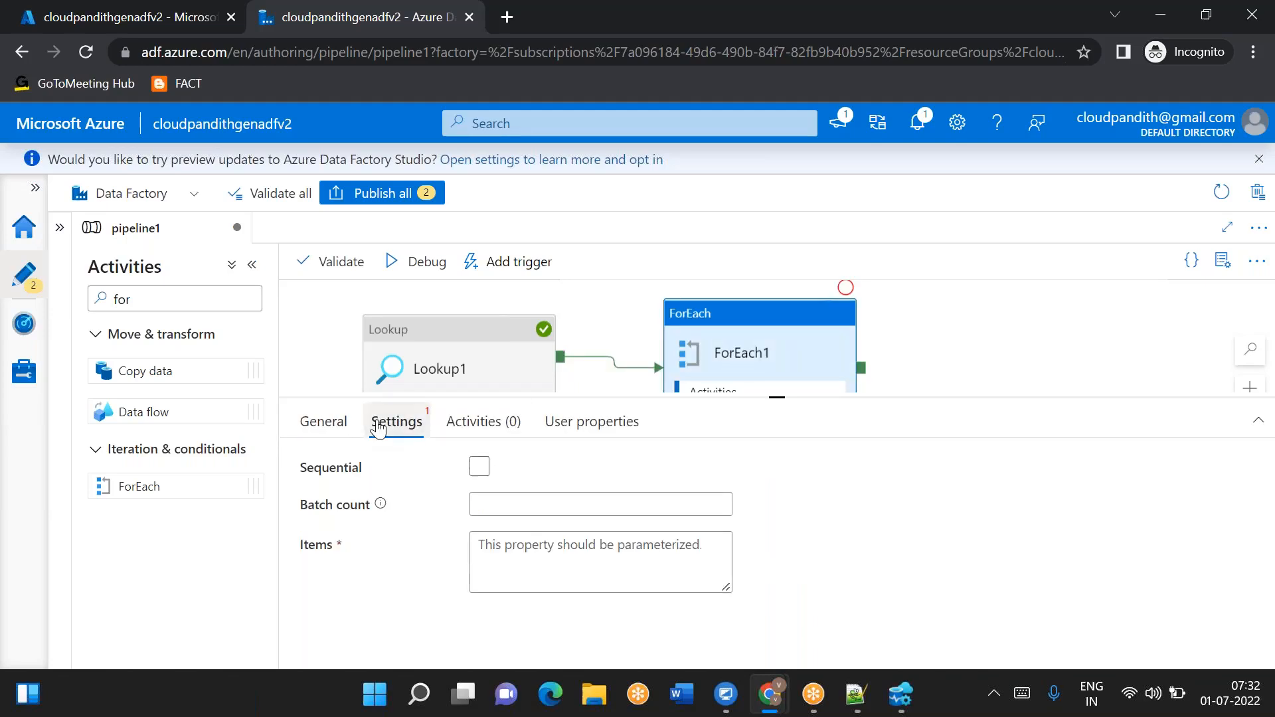
pyautogui.click(479, 466)
pyautogui.click(533, 517)
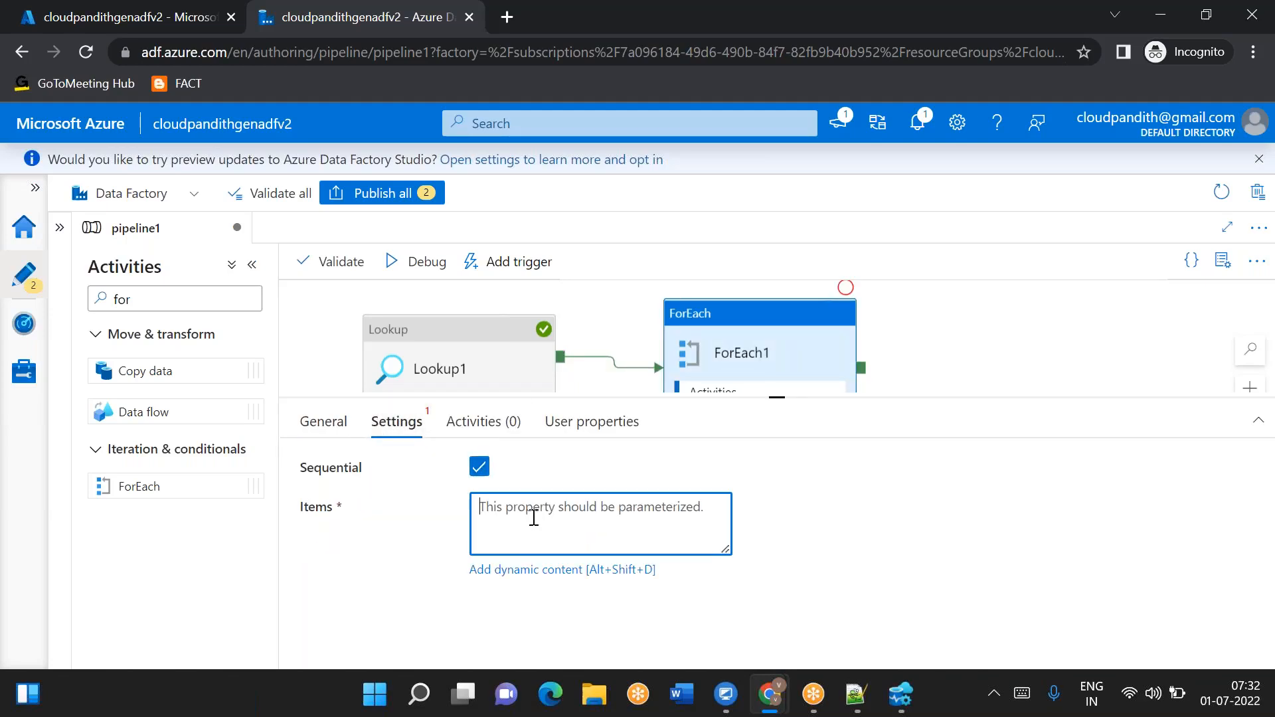
pyautogui.click(526, 571)
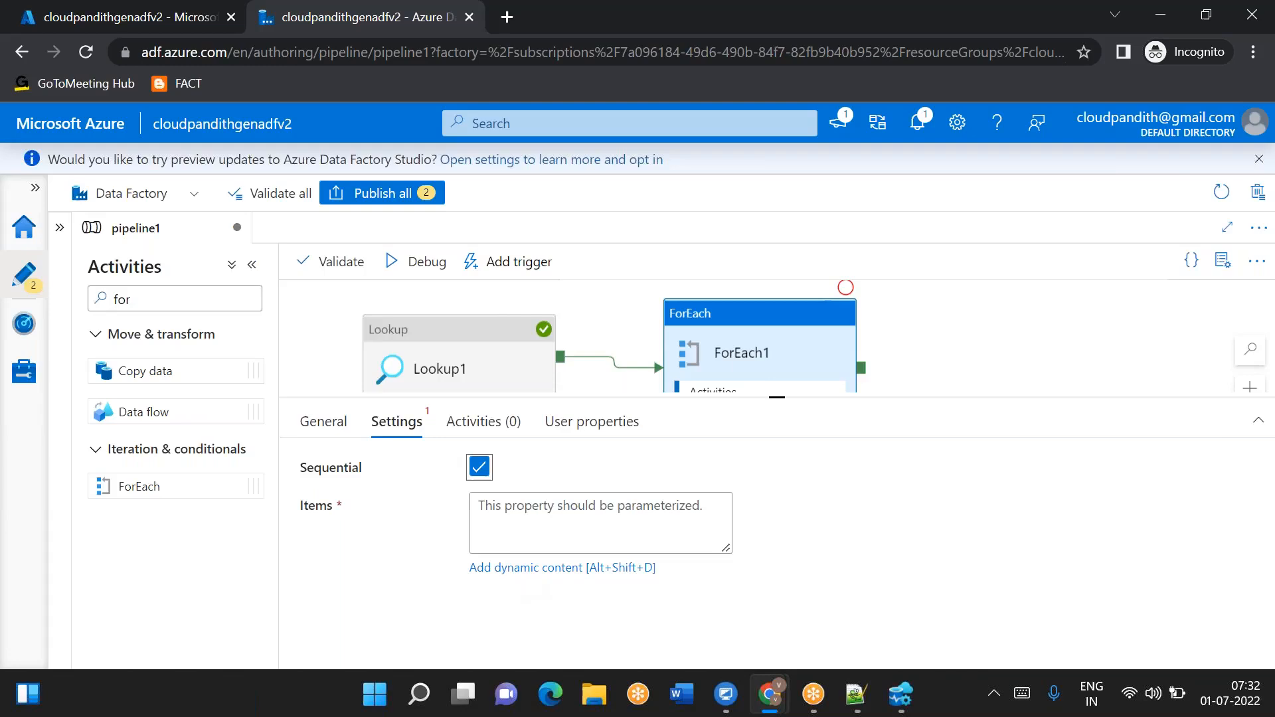
pyautogui.scroll(-3, 818, 543)
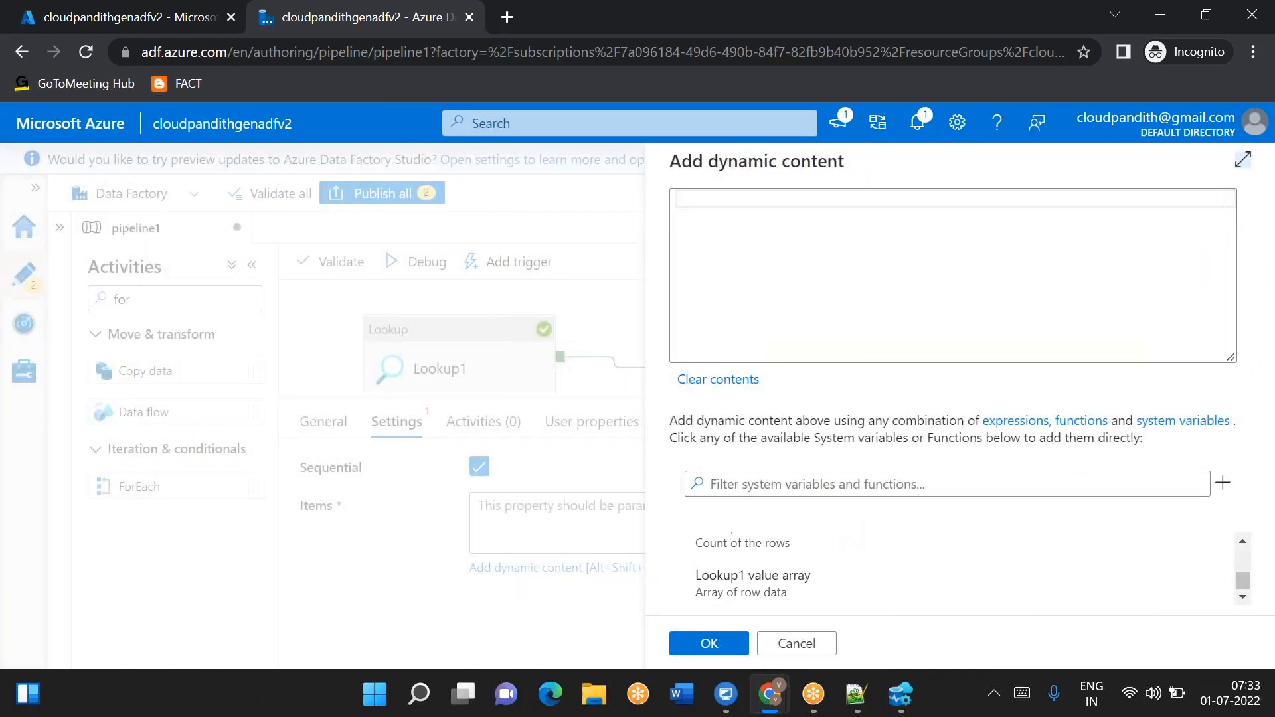
pyautogui.click(730, 581)
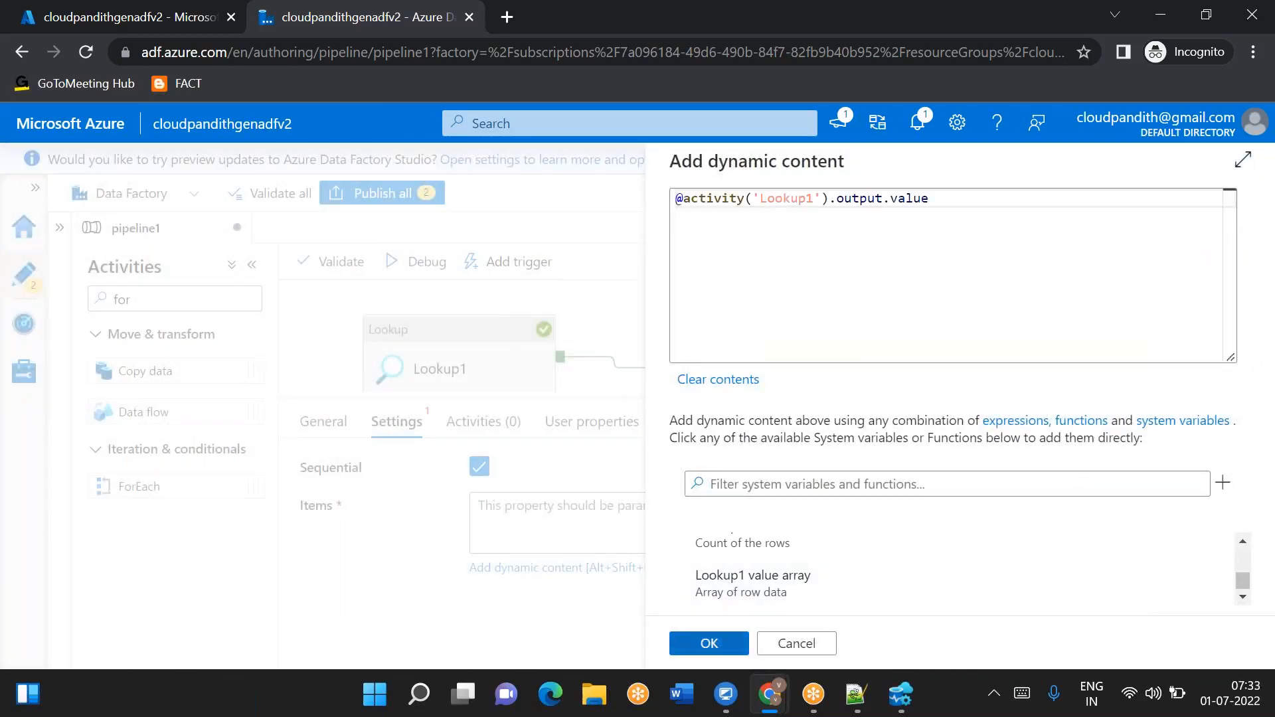
pyautogui.click(714, 647)
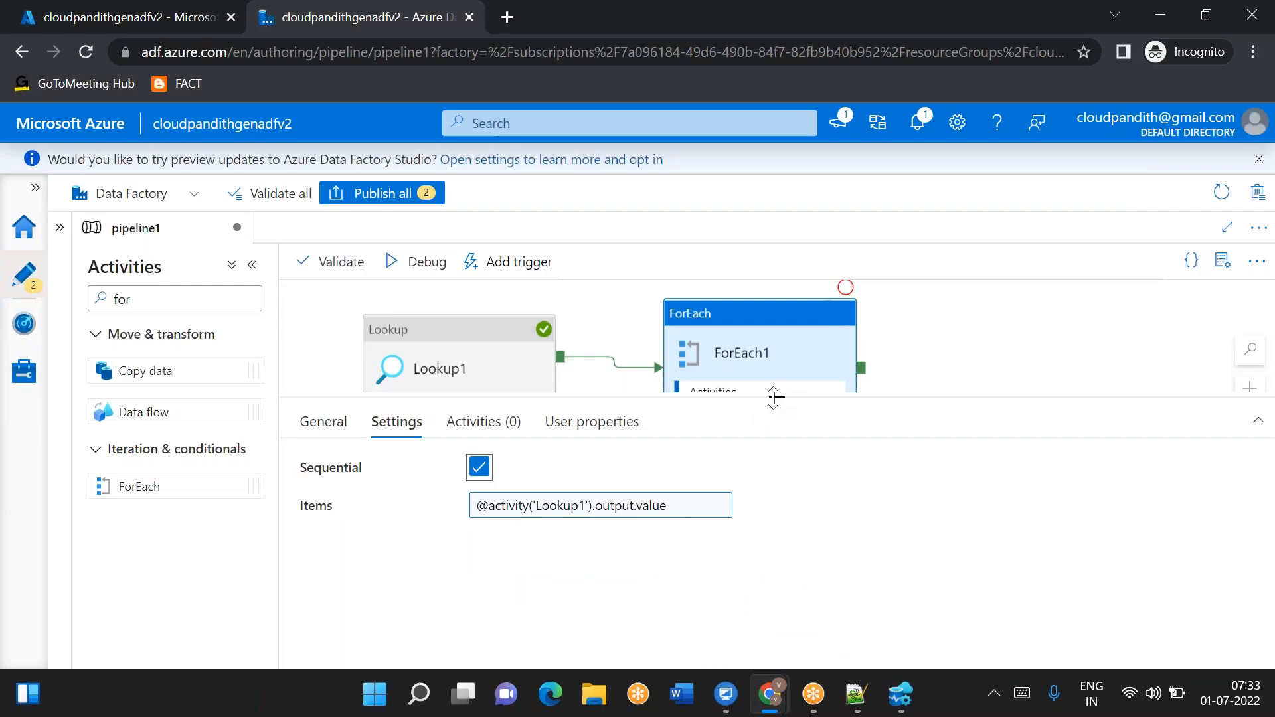
# - Open ForEach1's inner activities and add a Copy data activity inside it
pyautogui.moveTo(765, 398); pyautogui.dragTo(770, 434)
pyautogui.click(820, 401)
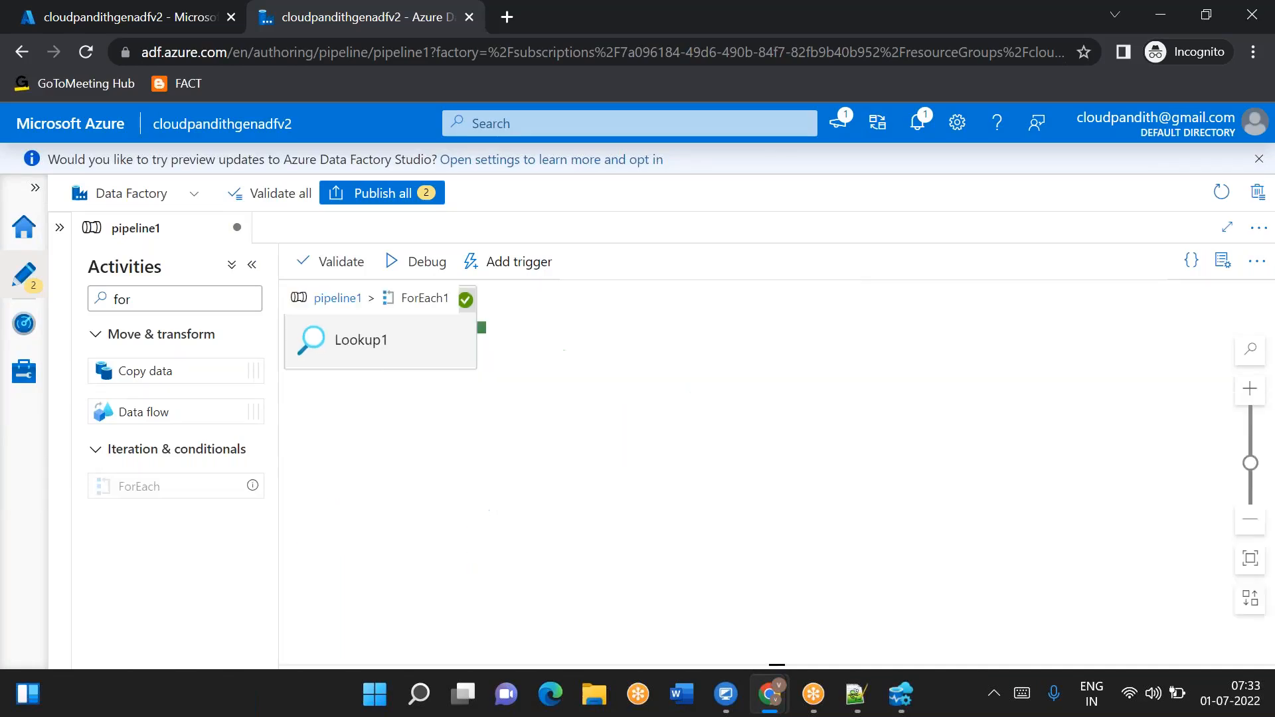
pyautogui.doubleClick(162, 297)
pyautogui.press('BackSpace')
pyautogui.write('cop')
pyautogui.moveTo(171, 372); pyautogui.dragTo(643, 368)
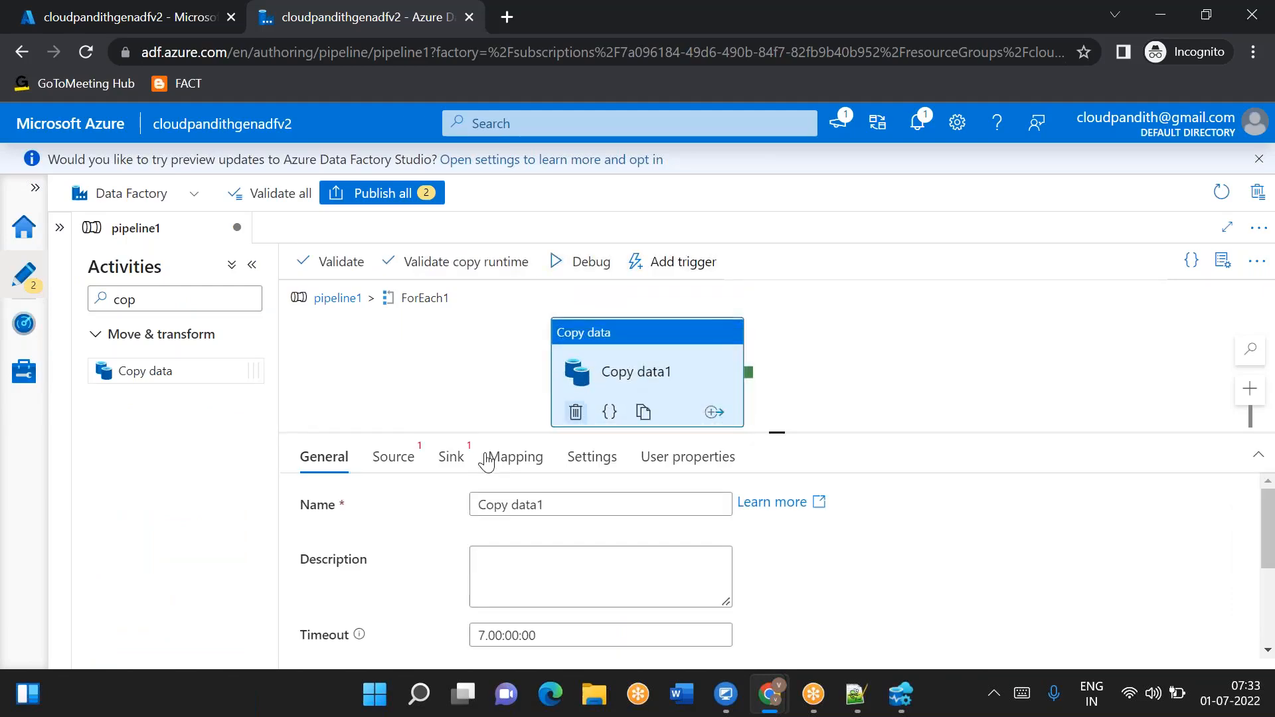
# - Start a new Azure Data Lake Storage Gen2 DelimitedText source dataset for the copy and name it DS_ADLSGen2_Source
pyautogui.click(397, 460)
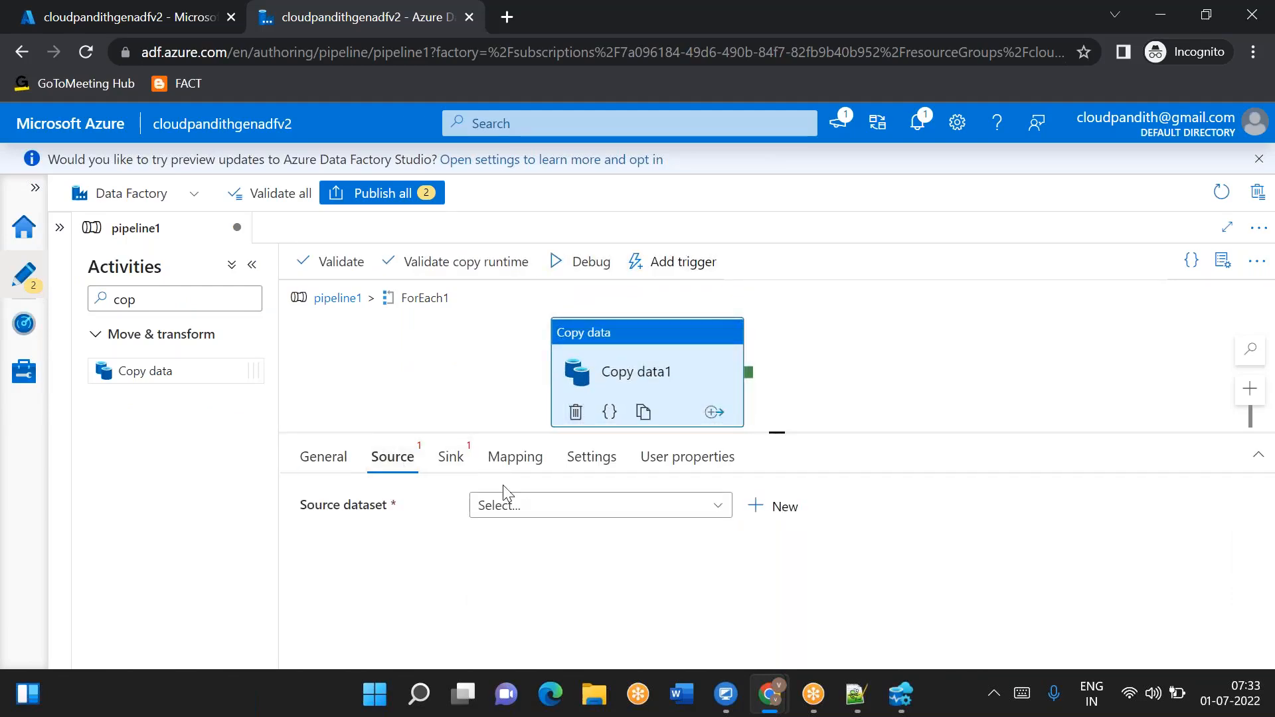
pyautogui.click(782, 509)
pyautogui.click(725, 280)
pyautogui.write('adl')
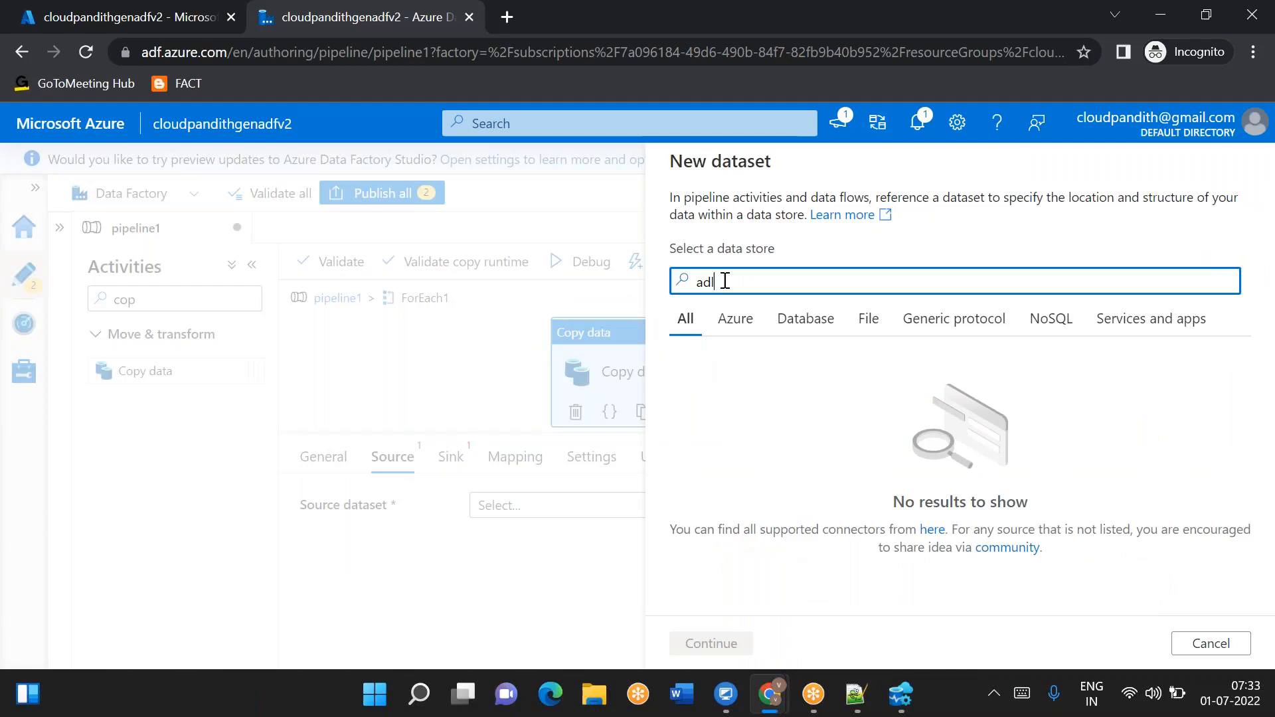
pyautogui.write('s g')
pyautogui.doubleClick(725, 280)
pyautogui.write('2')
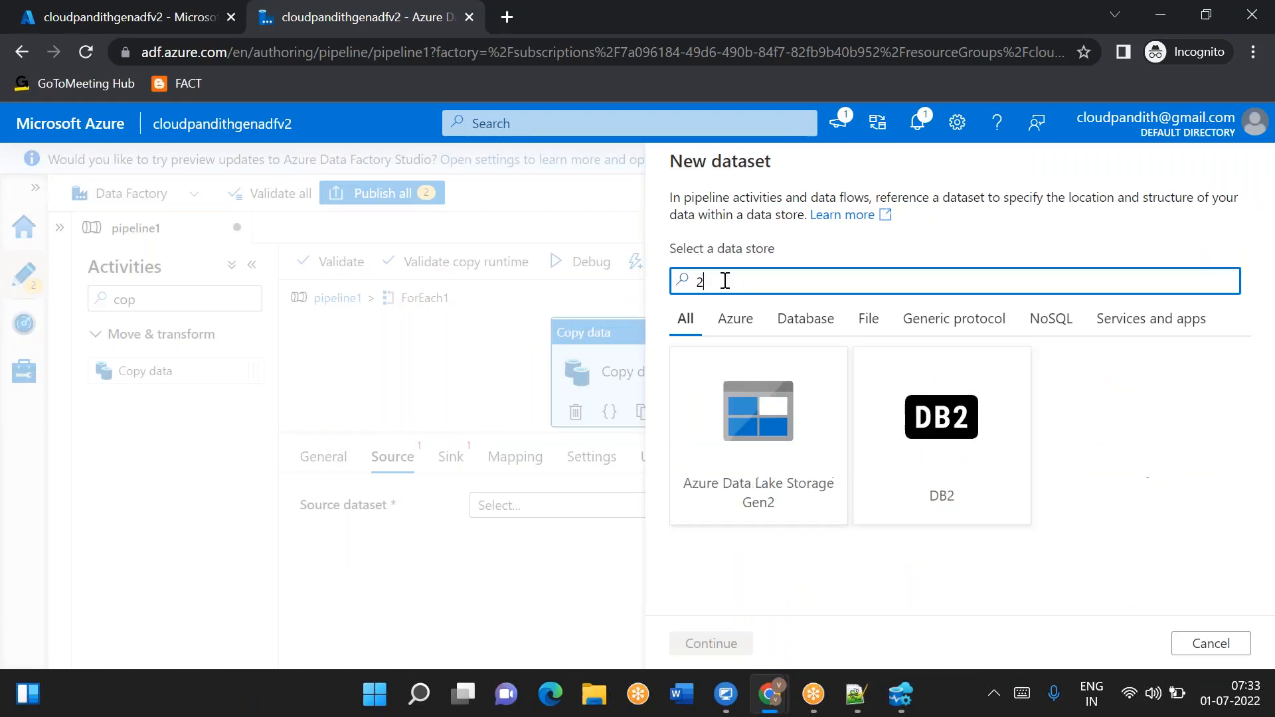
pyautogui.doubleClick(795, 495)
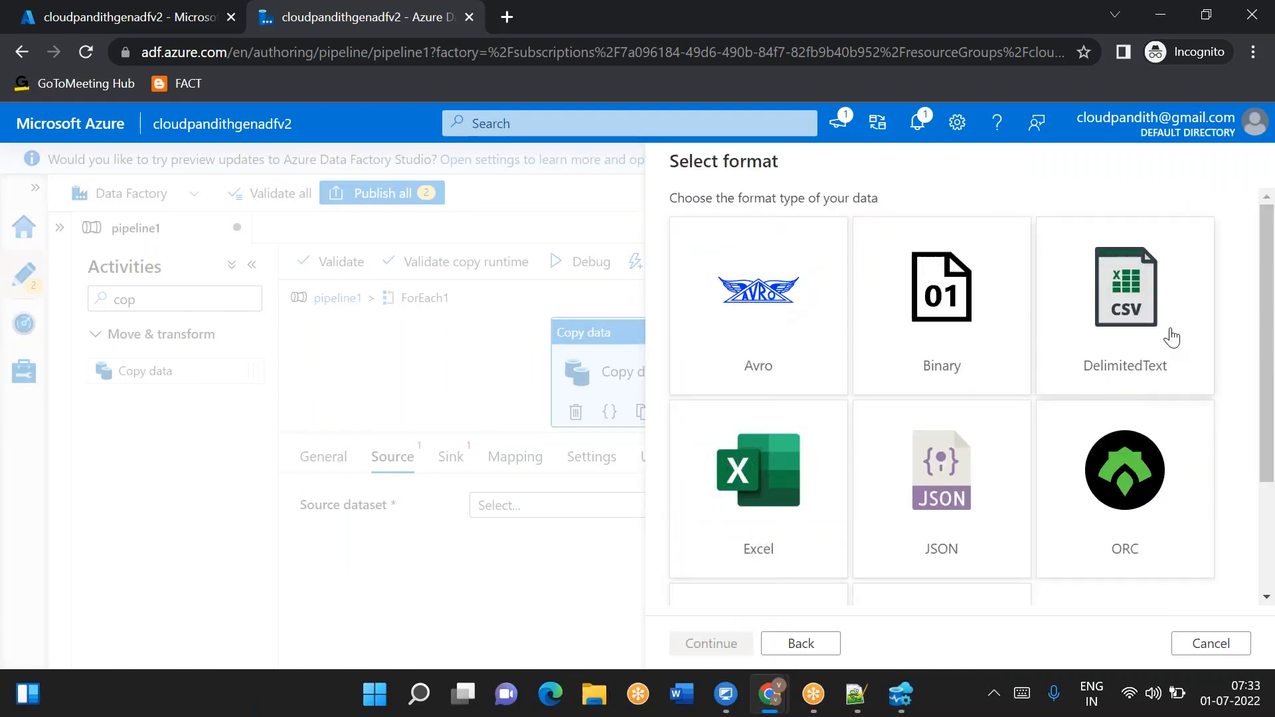
pyautogui.doubleClick(1091, 338)
pyautogui.doubleClick(780, 226)
pyautogui.press('BackSpace')
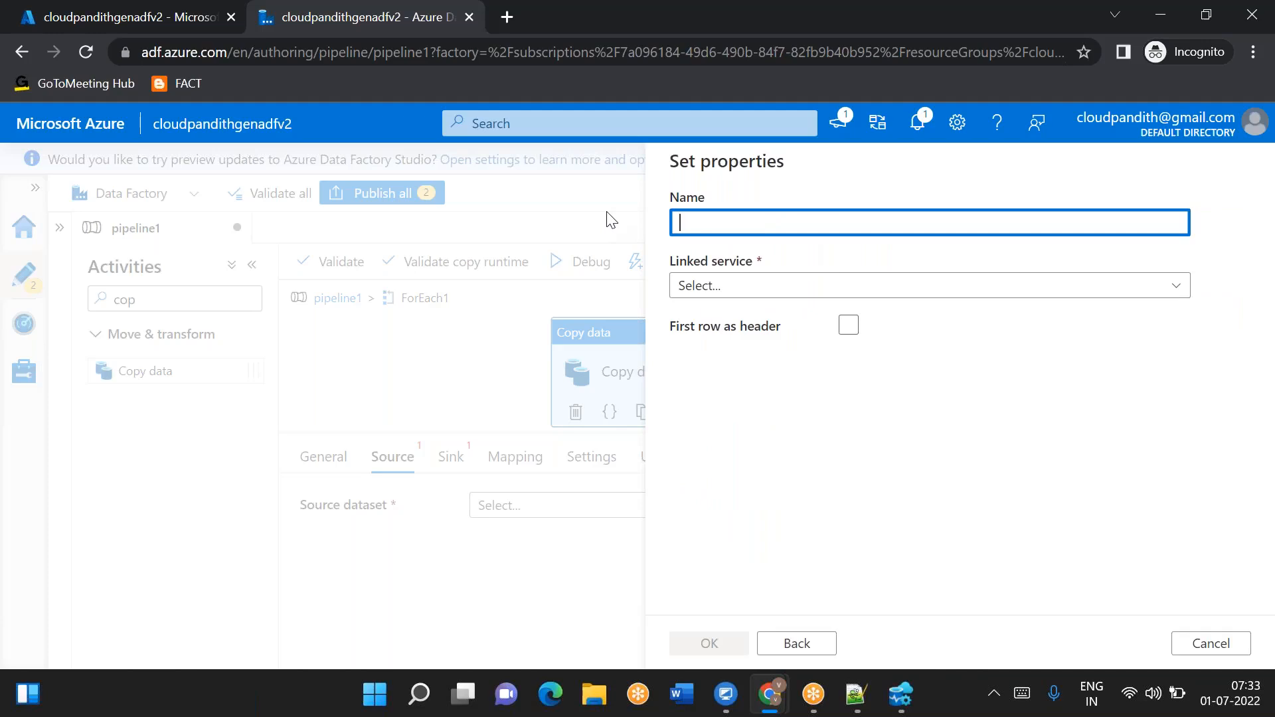
pyautogui.write('DS_ADLSGen2_Source')
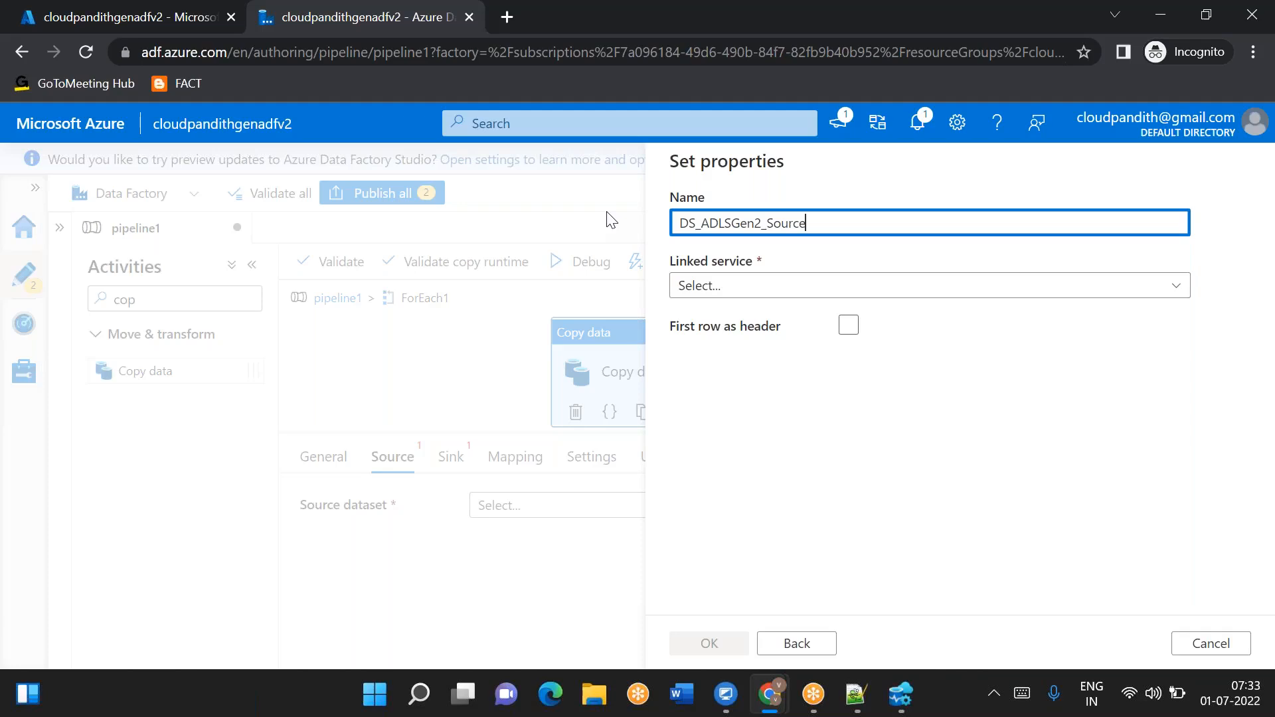
# - Link the dataset to LS_ADLSGen2_Source and browse to select the global file system
pyautogui.click(751, 291)
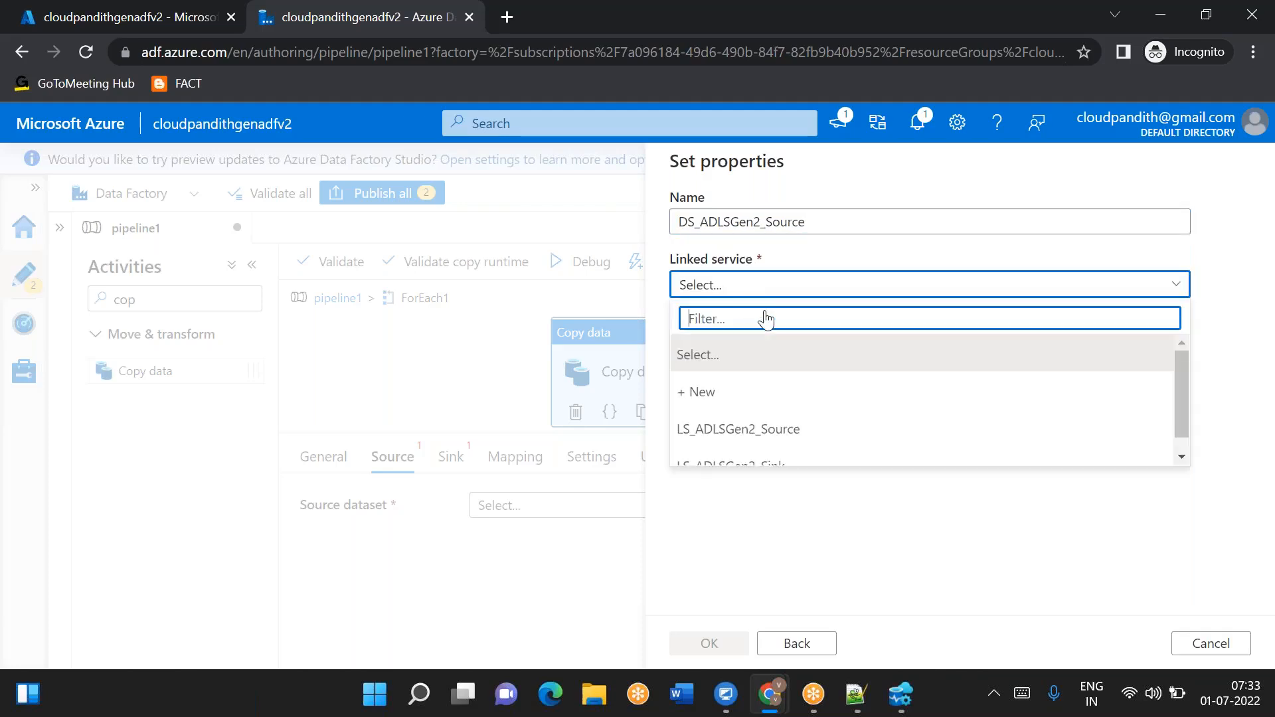
pyautogui.click(746, 430)
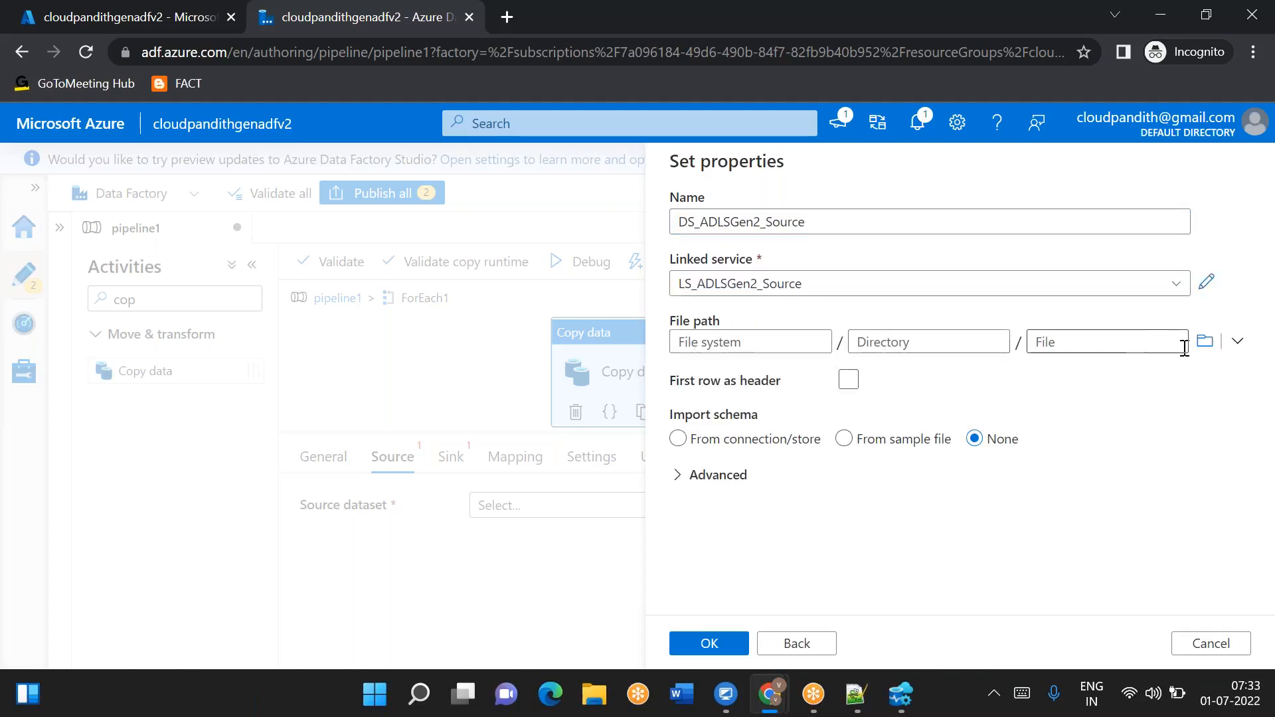
pyautogui.click(1204, 341)
pyautogui.click(751, 274)
pyautogui.click(693, 643)
# - Enable First row as header and confirm the source dataset
pyautogui.click(893, 342)
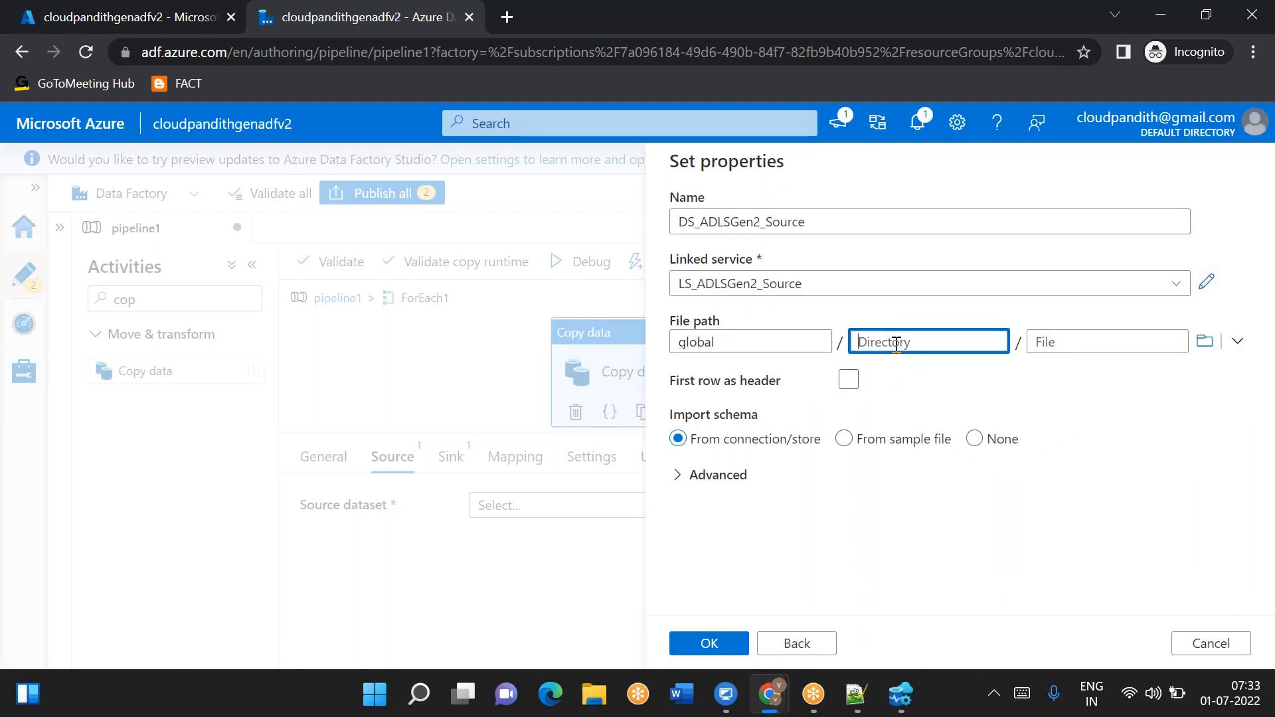
pyautogui.click(854, 381)
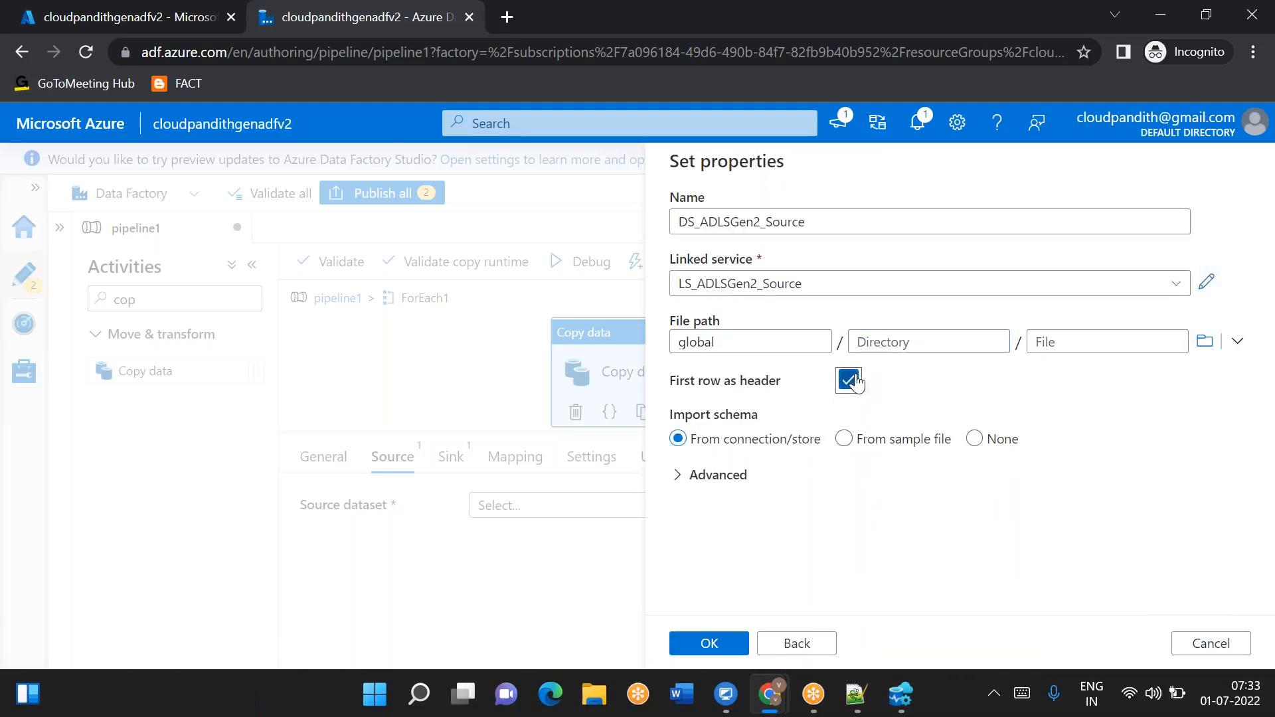
pyautogui.click(893, 342)
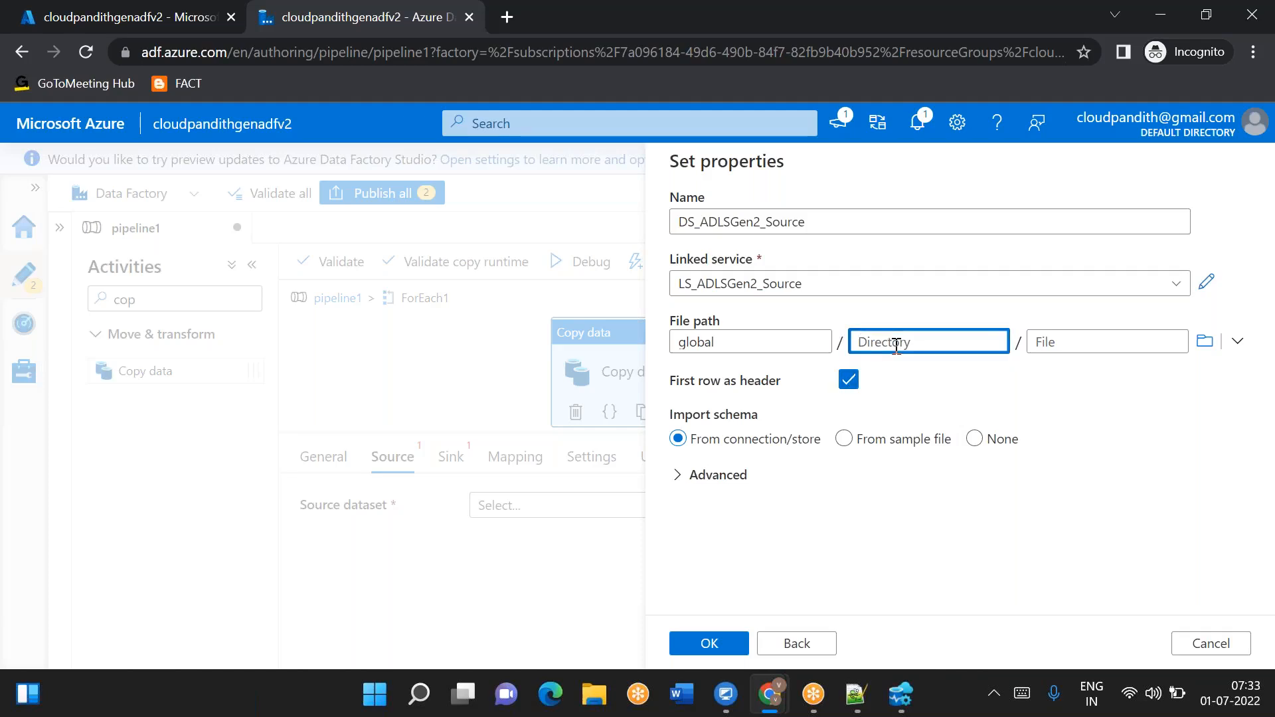
pyautogui.click(706, 644)
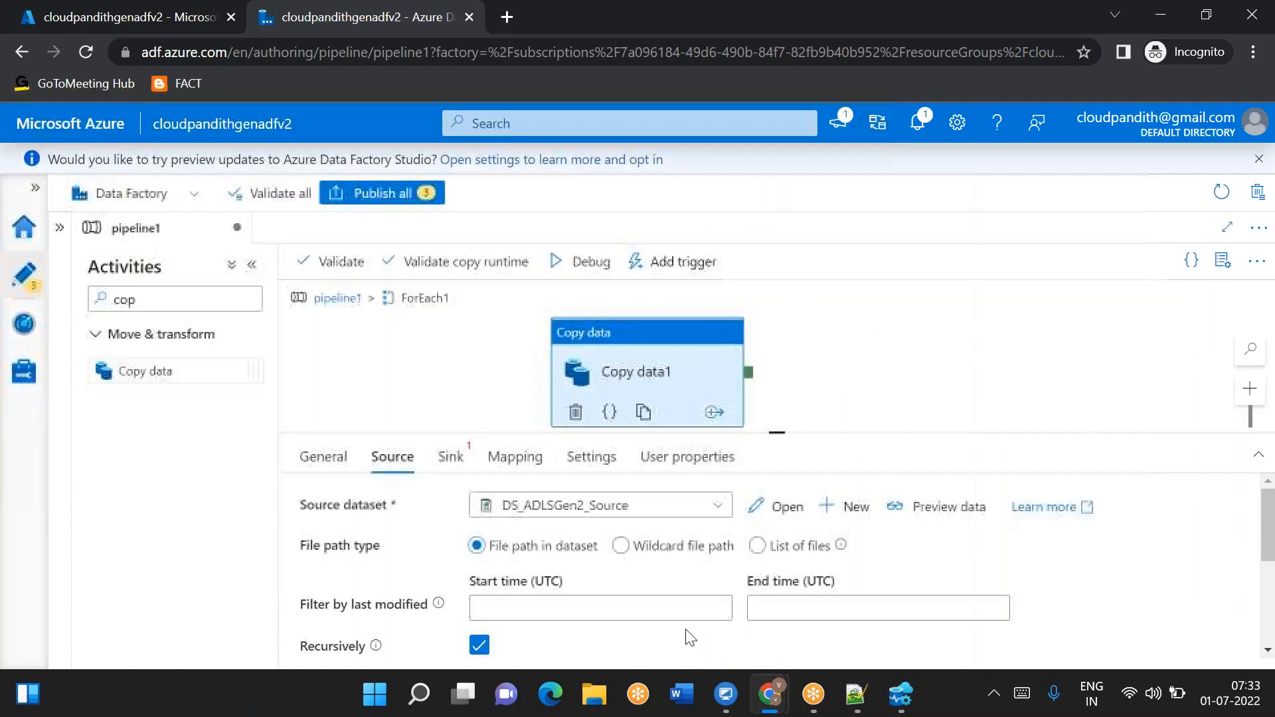
# - Open the DS_ADLSGen2_Source dataset from Factory Resources and go to its Parameters tab
pyautogui.click(60, 228)
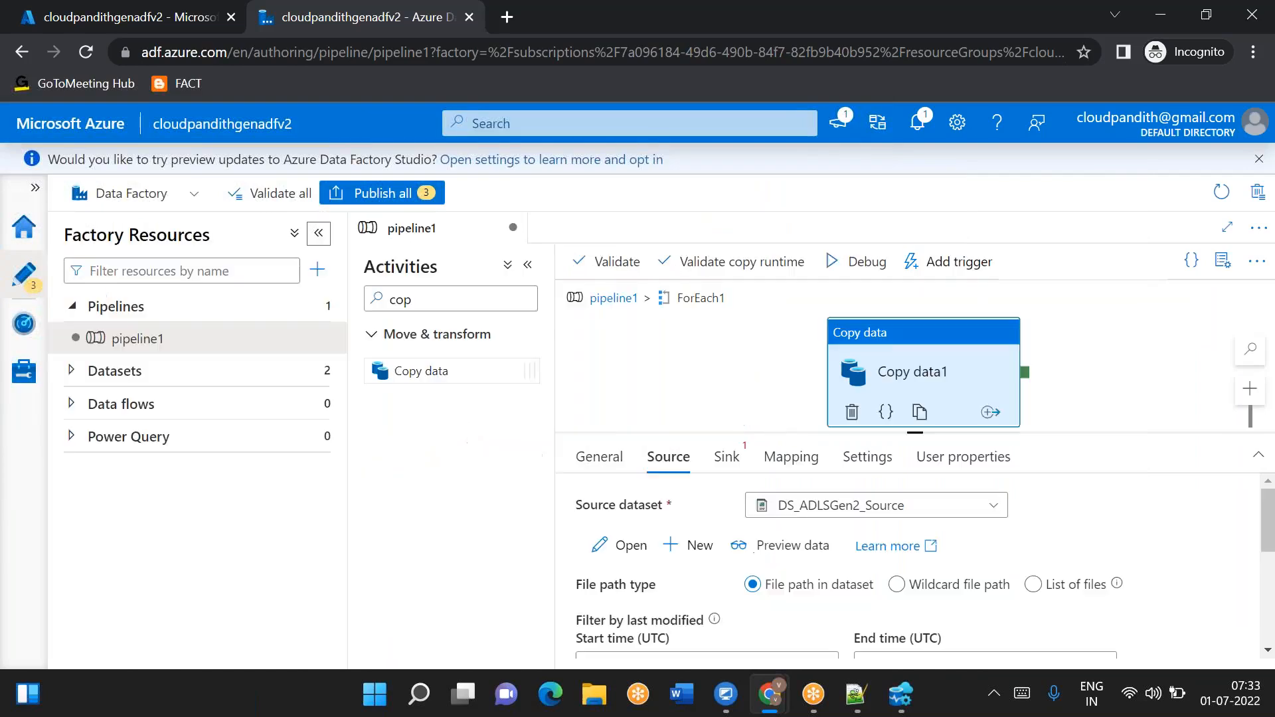
pyautogui.click(71, 374)
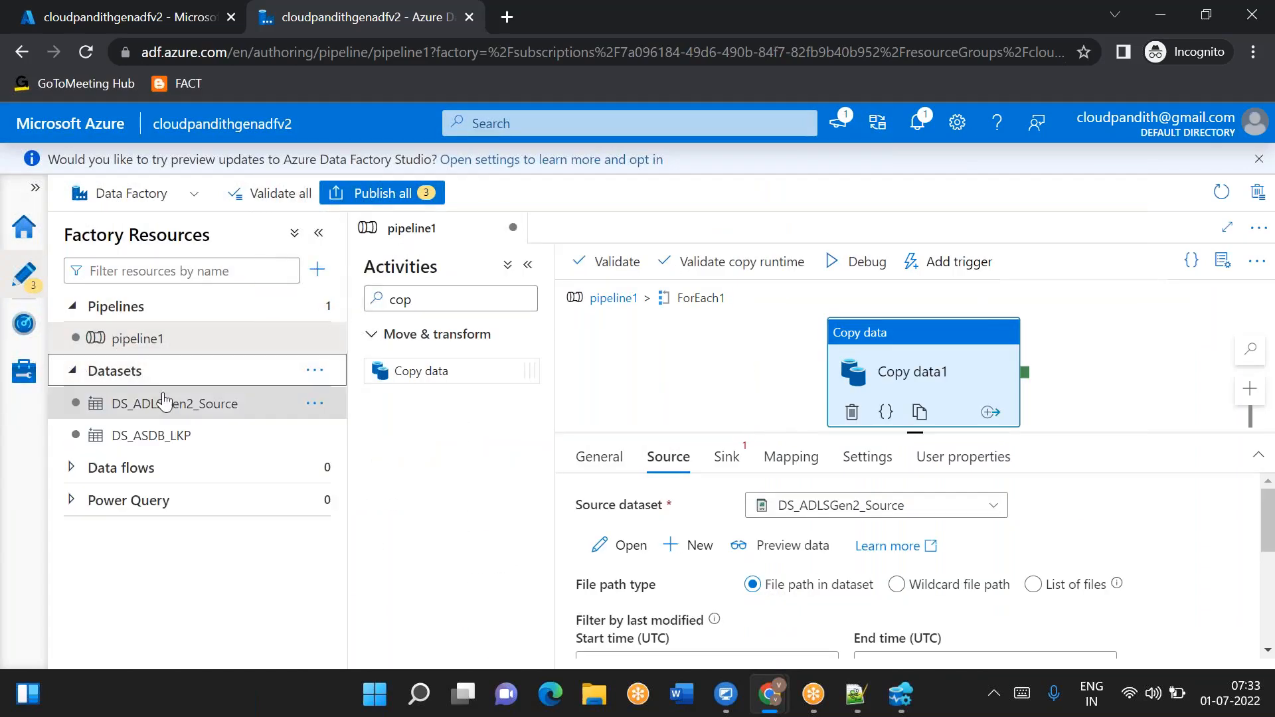
pyautogui.click(230, 410)
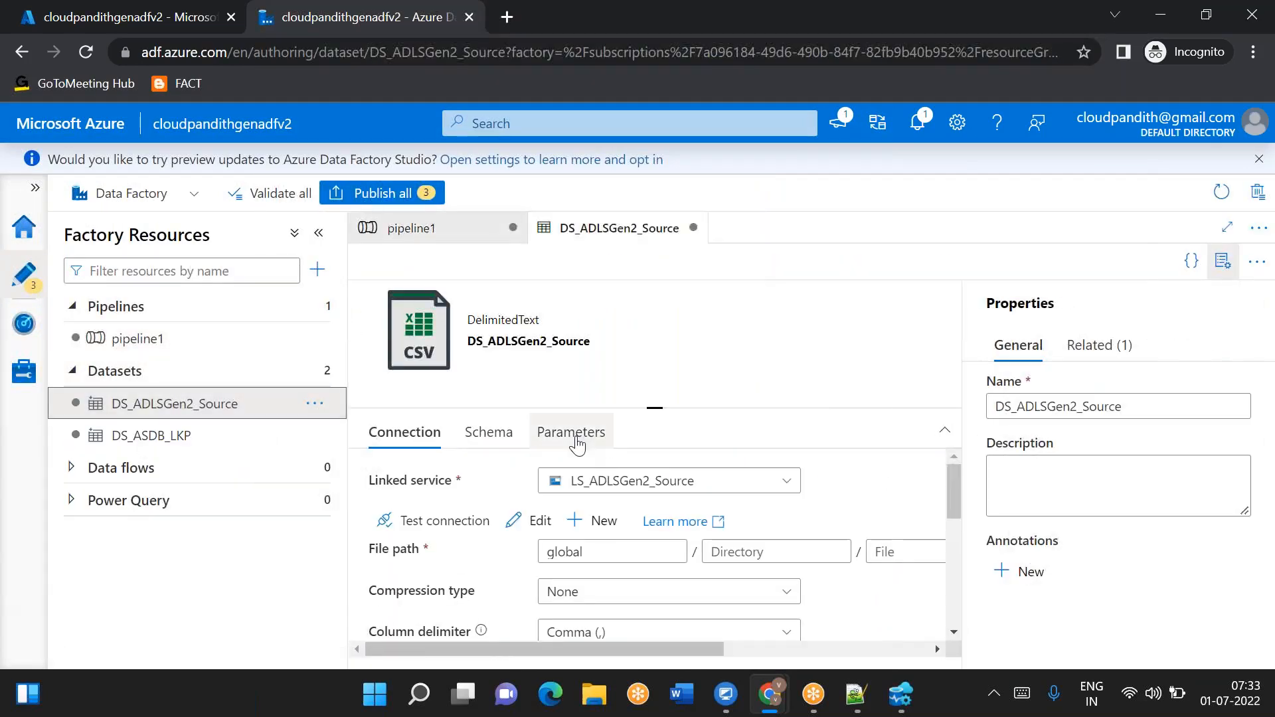
pyautogui.click(571, 435)
pyautogui.click(1235, 258)
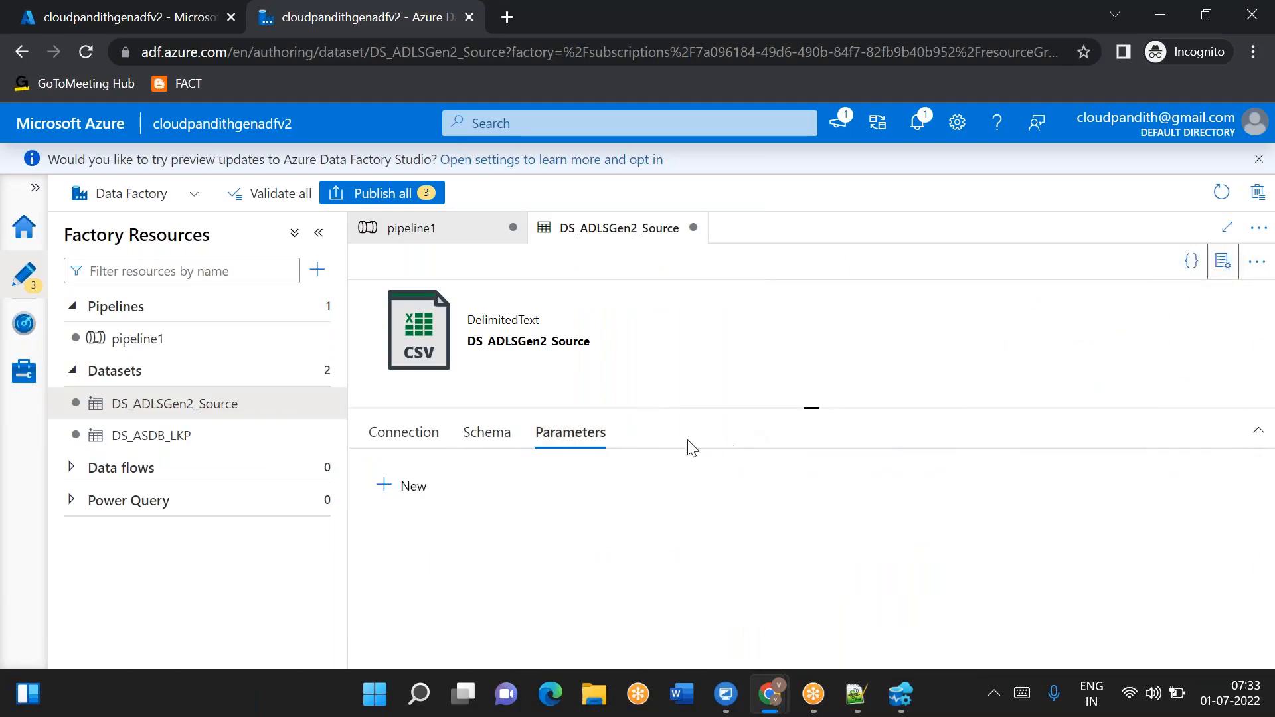
# - Add a string parameter ds_param_srcfolder to the source dataset and use it as the directory in the file path
pyautogui.click(392, 508)
pyautogui.click(467, 552)
pyautogui.write('ds_param_srcfolder')
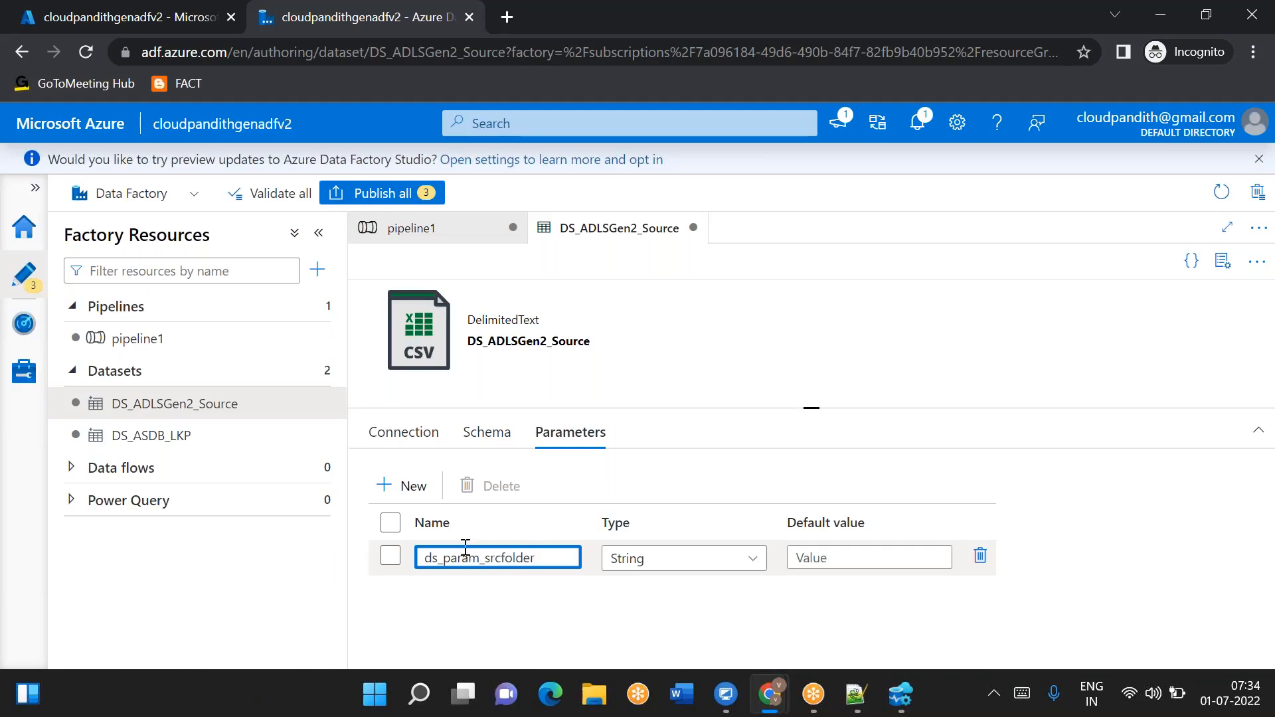
pyautogui.click(402, 433)
pyautogui.click(747, 527)
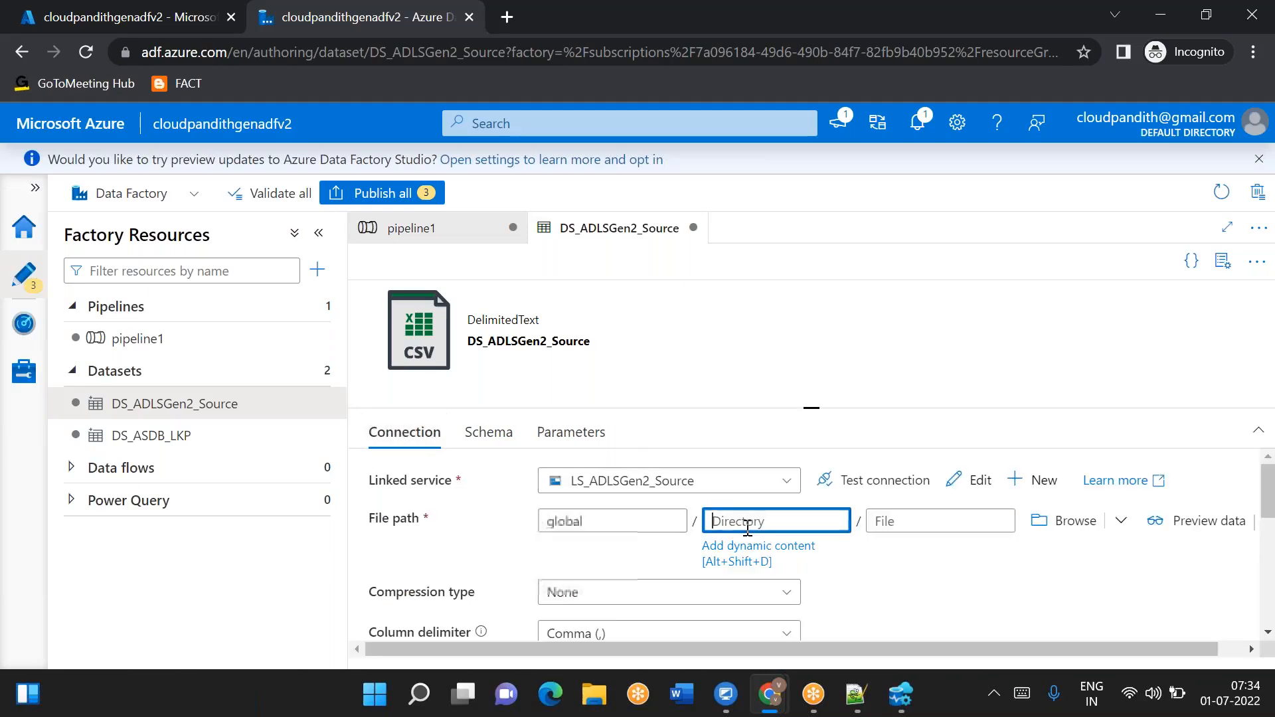
pyautogui.click(757, 553)
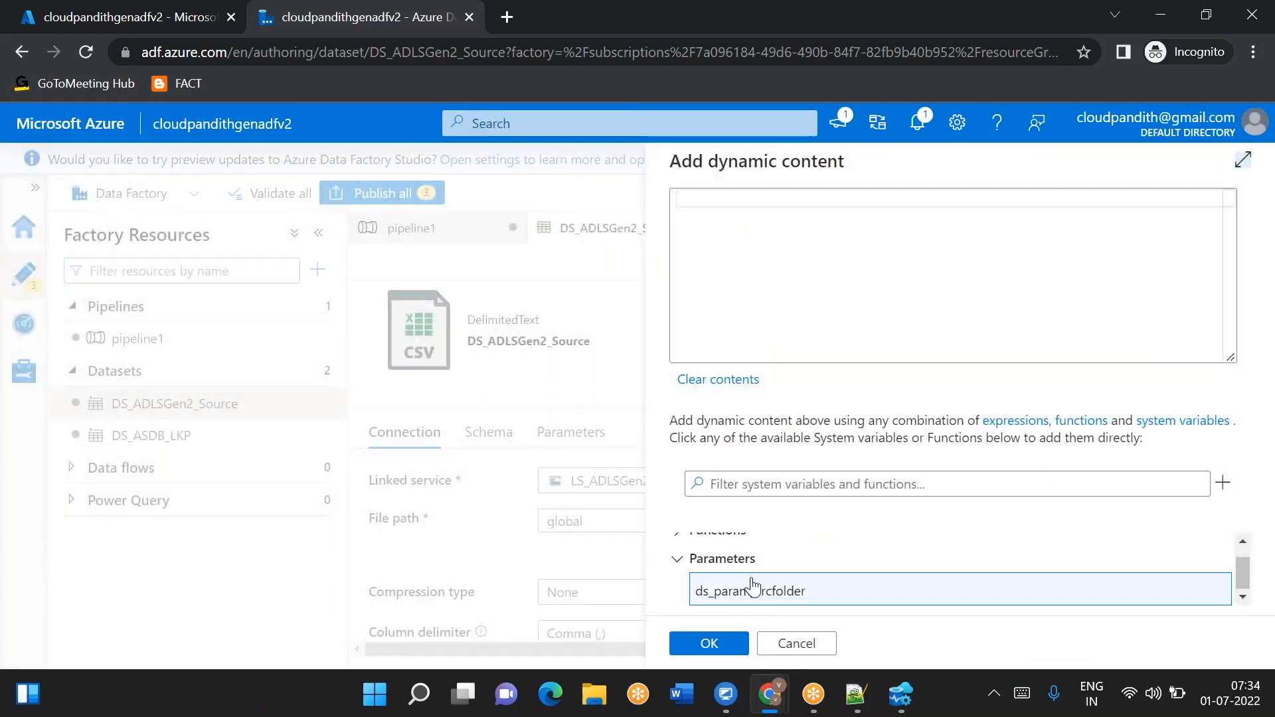
pyautogui.click(748, 590)
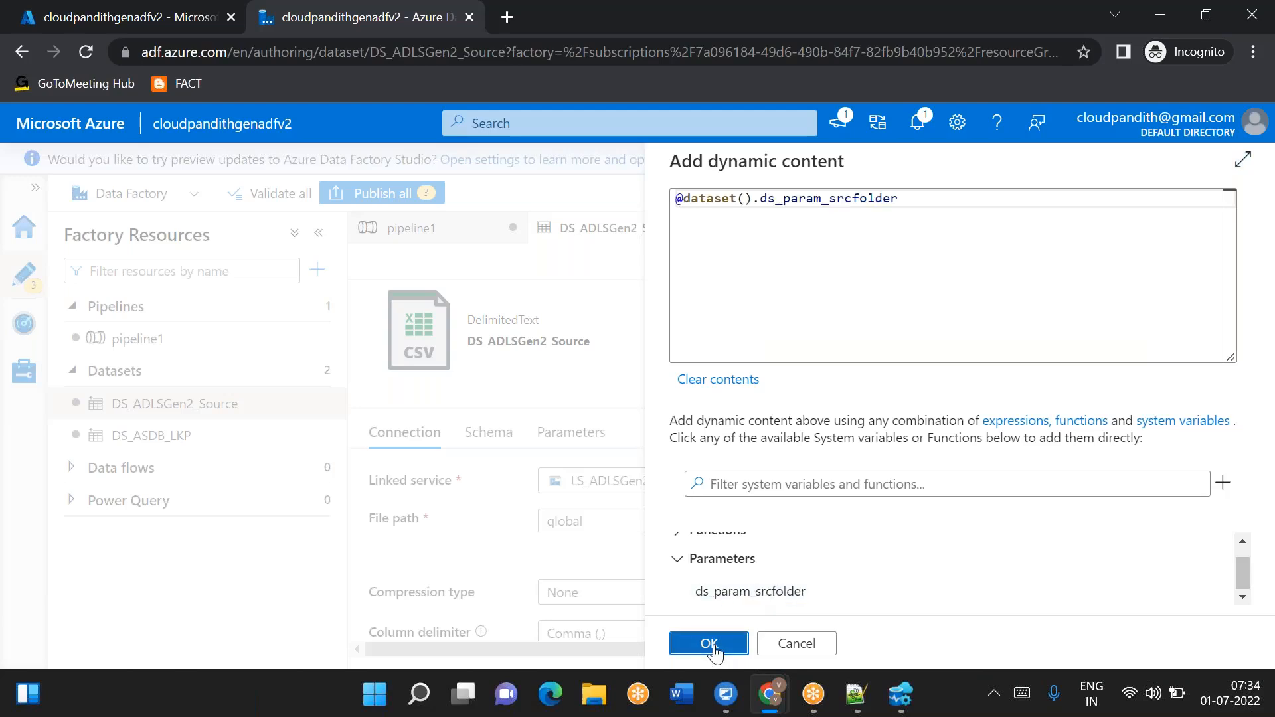
pyautogui.click(709, 643)
pyautogui.click(175, 351)
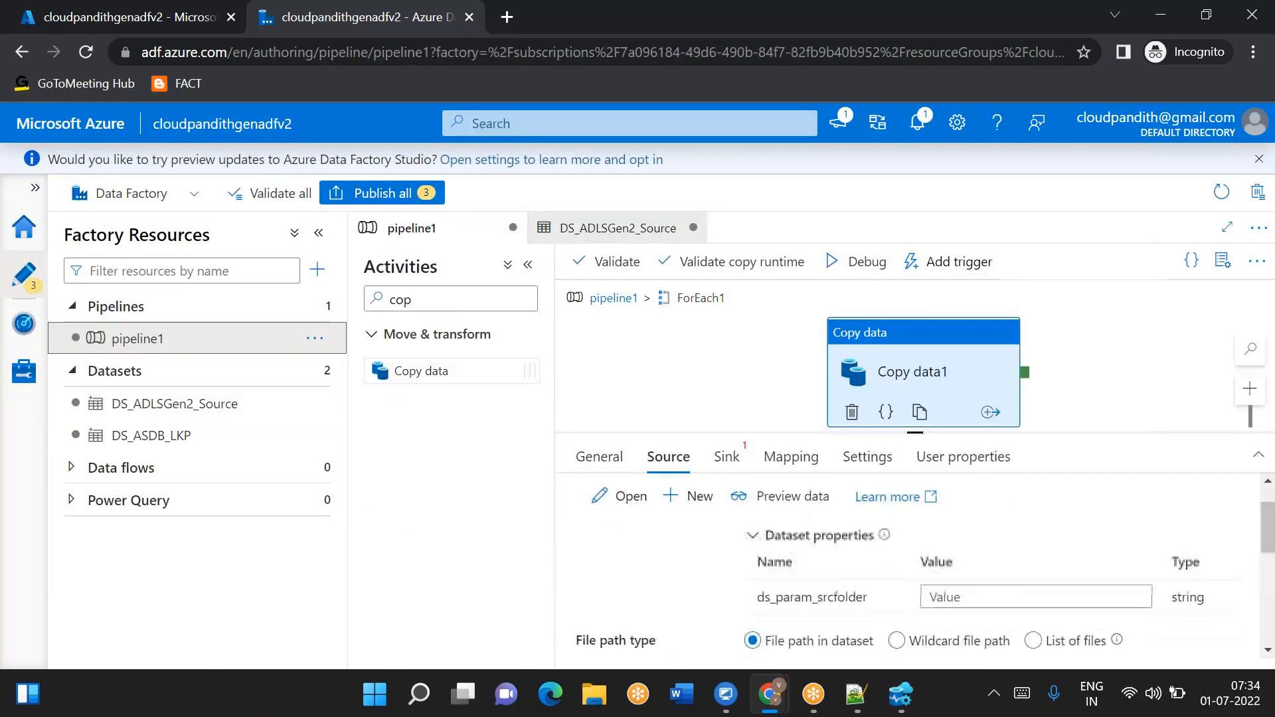
pyautogui.click(950, 596)
pyautogui.click(859, 696)
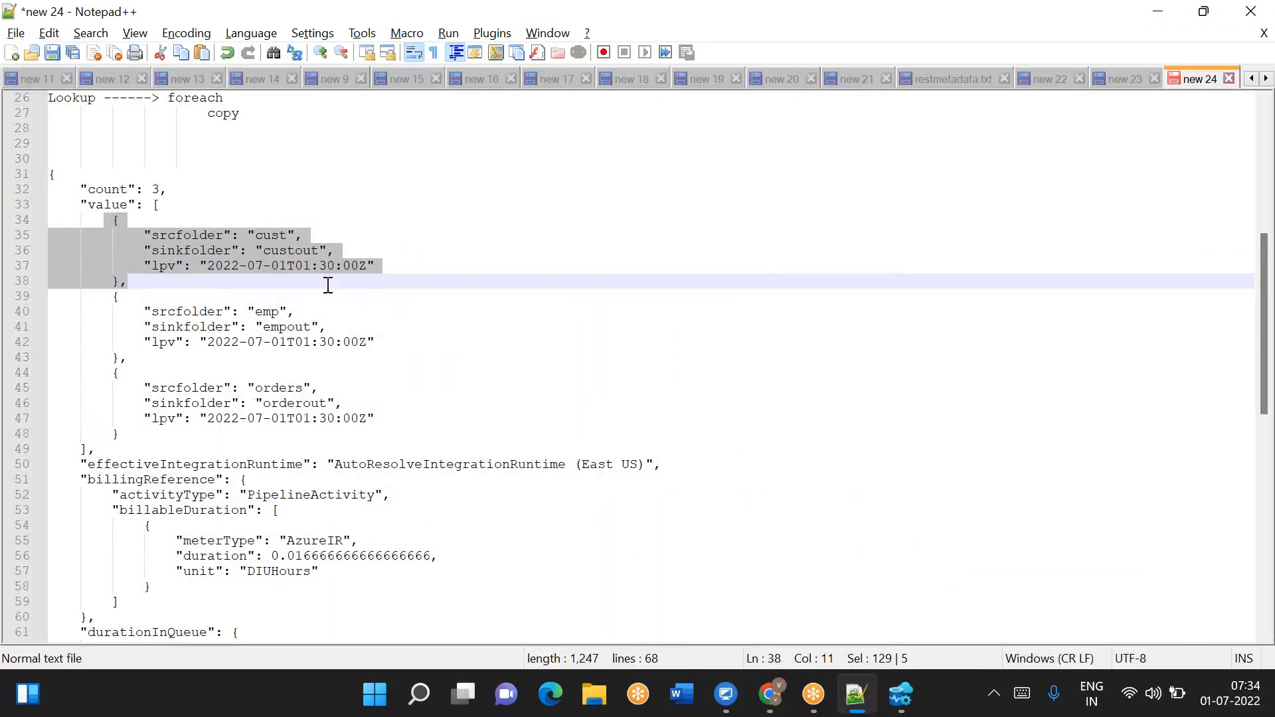
pyautogui.click(227, 250)
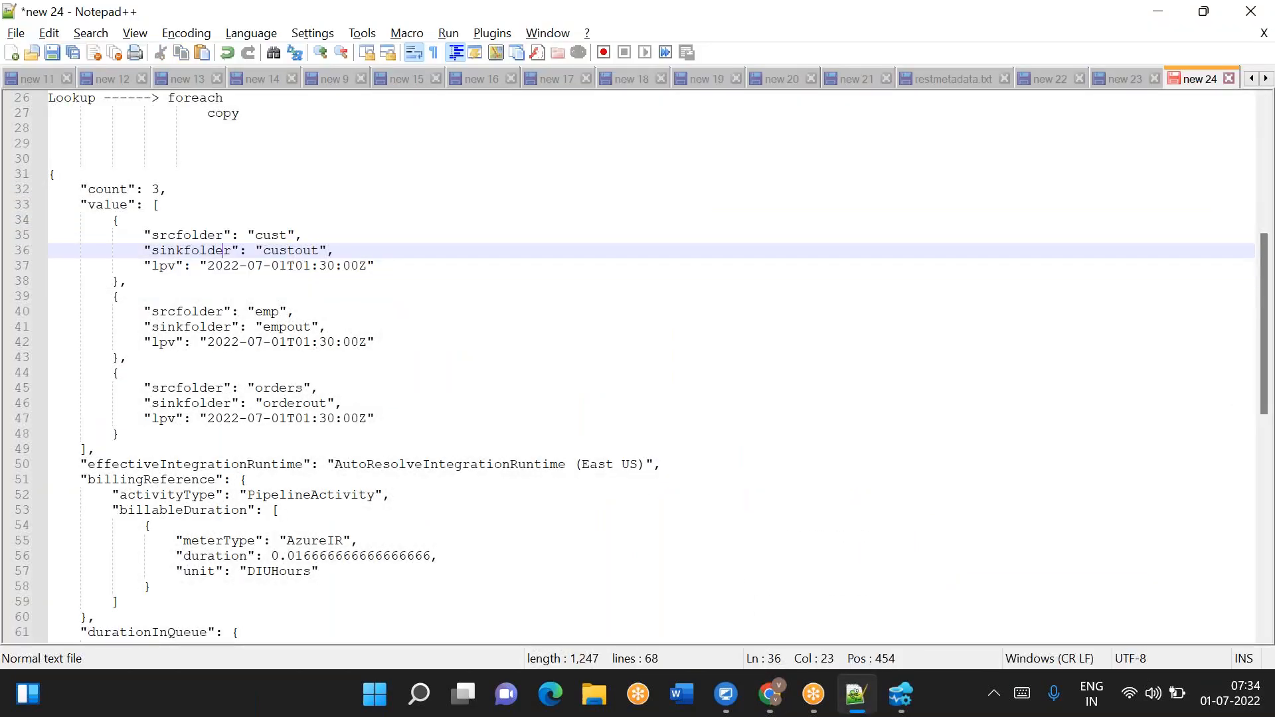
pyautogui.doubleClick(200, 236)
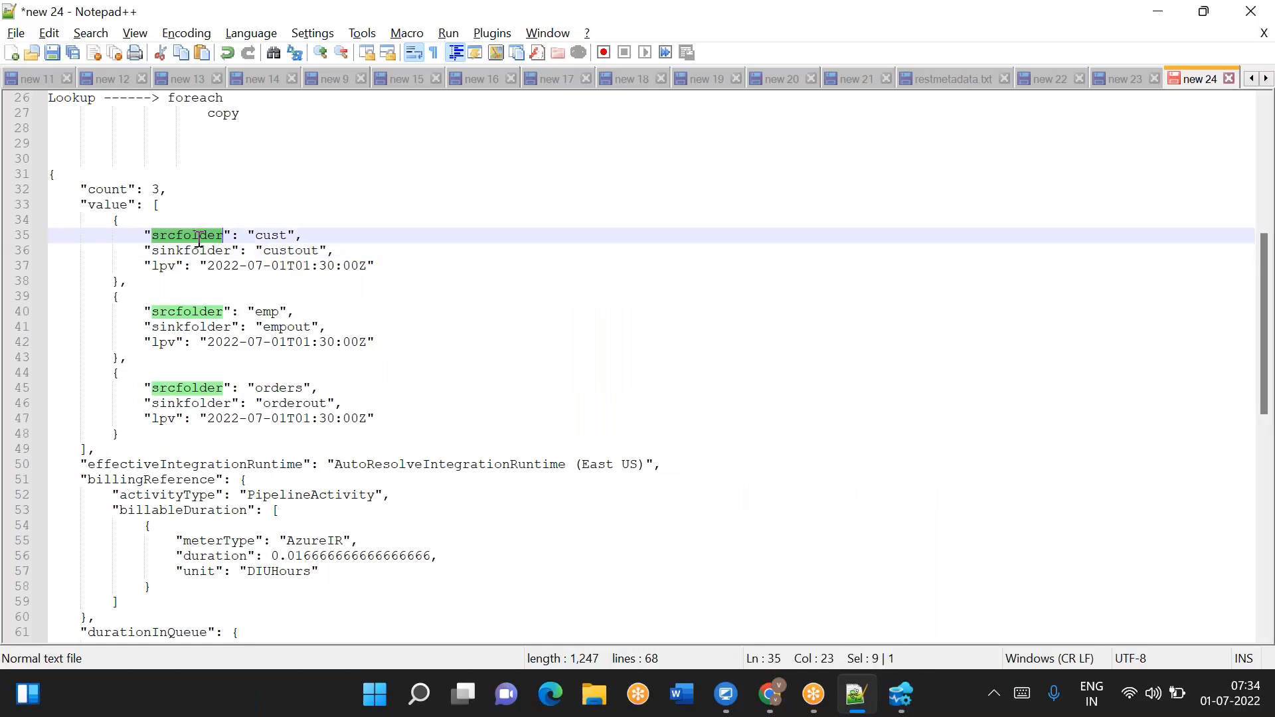
pyautogui.hotkey('alt', 'Tab')
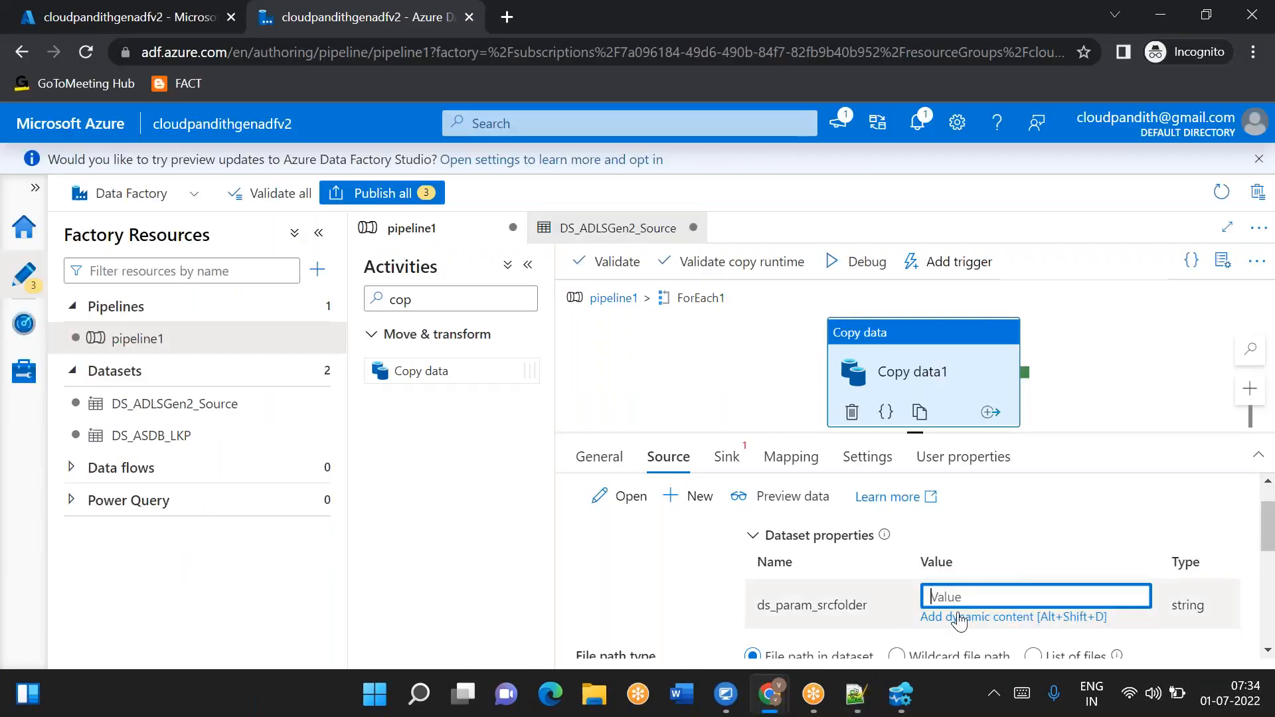
pyautogui.click(1013, 617)
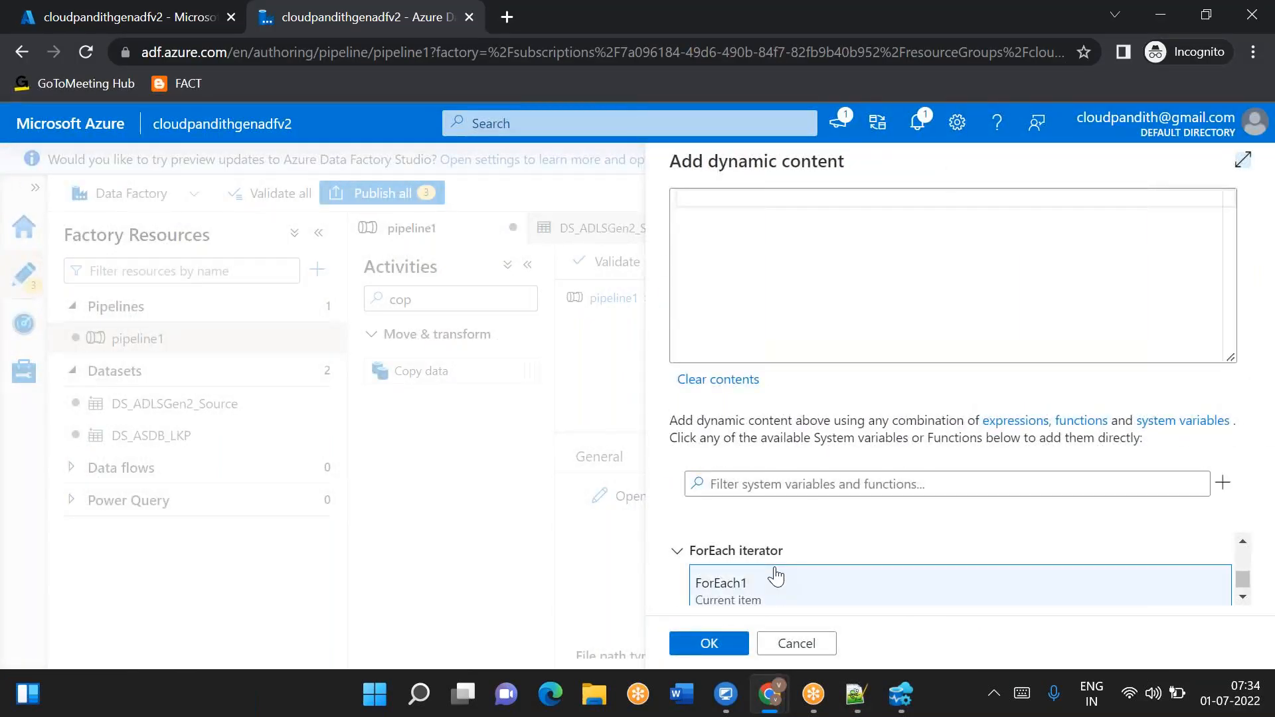
pyautogui.click(774, 576)
pyautogui.click(745, 207)
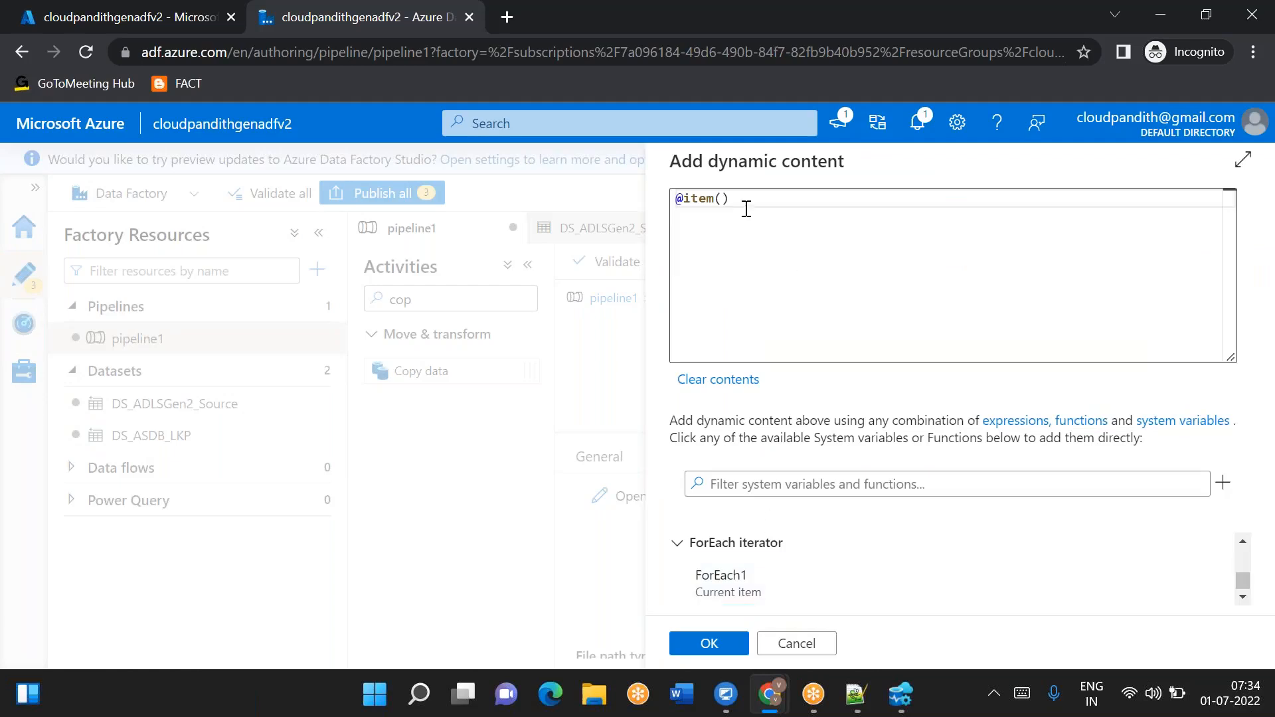
pyautogui.write('.srcfolder')
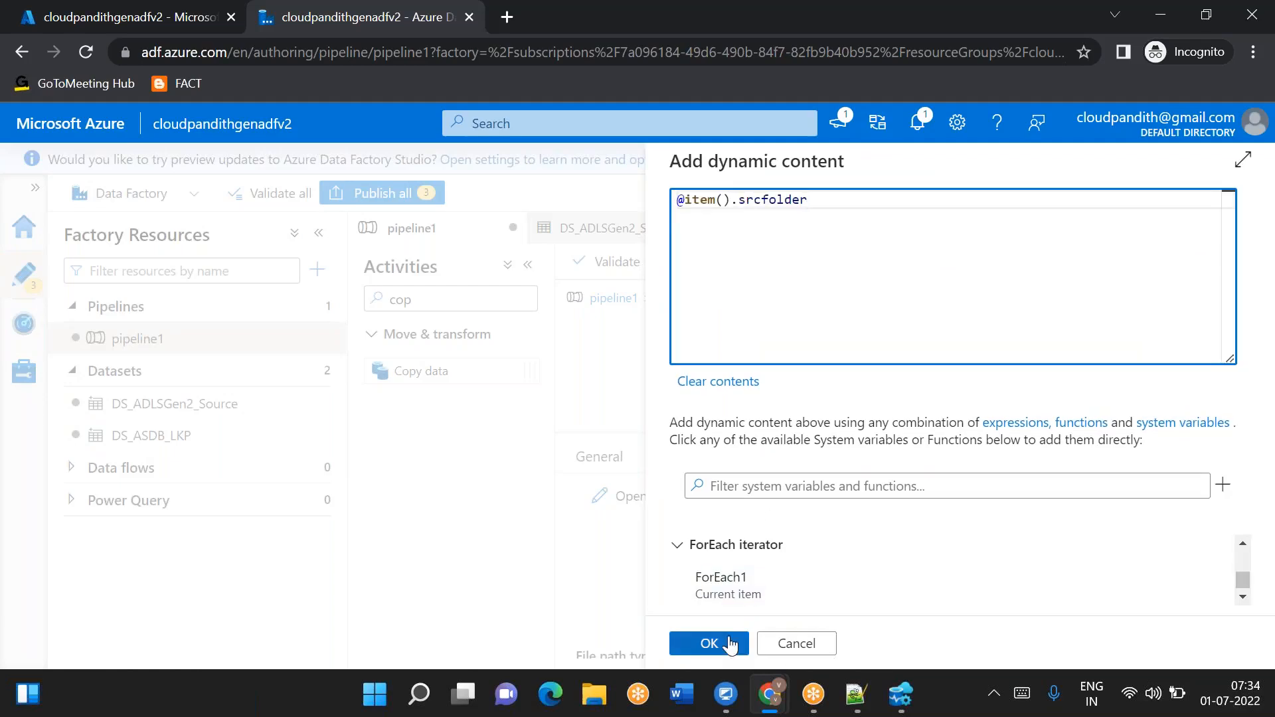
pyautogui.click(710, 643)
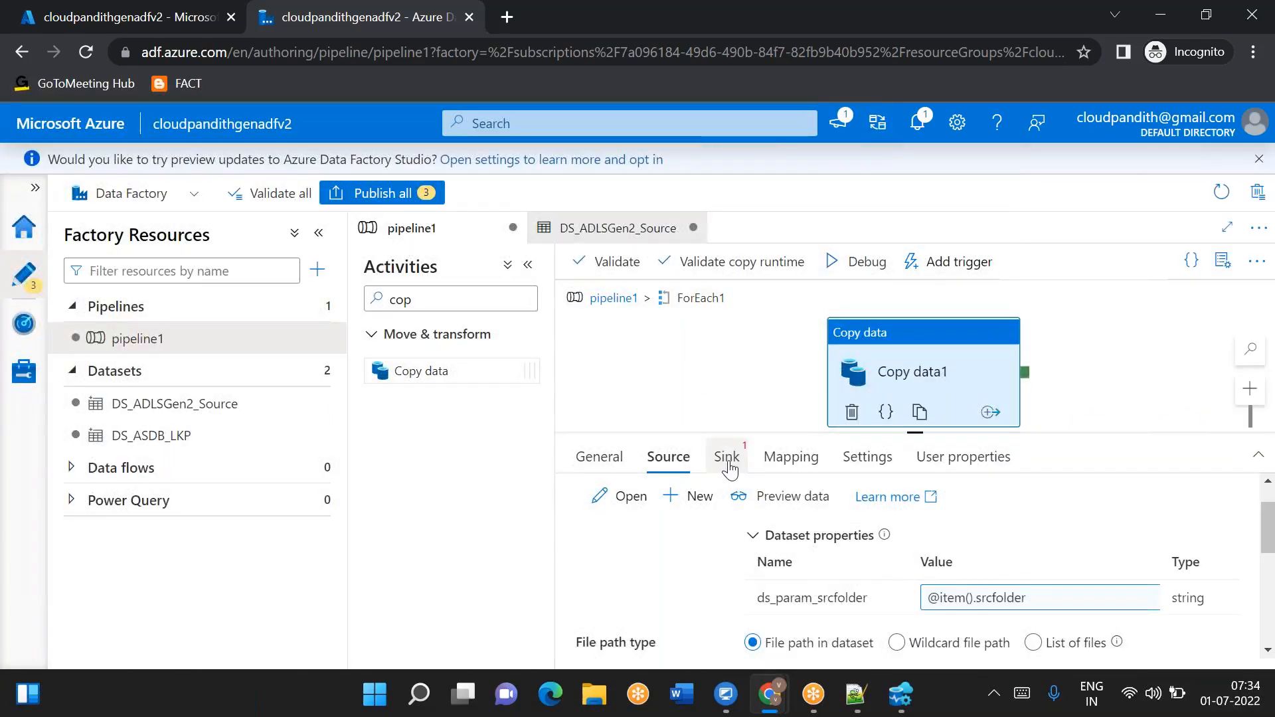
# - Create a new Azure Data Lake Storage Gen2 DelimitedText sink dataset named DS_ADLSGen2_Sink
pyautogui.click(728, 457)
pyautogui.click(1041, 509)
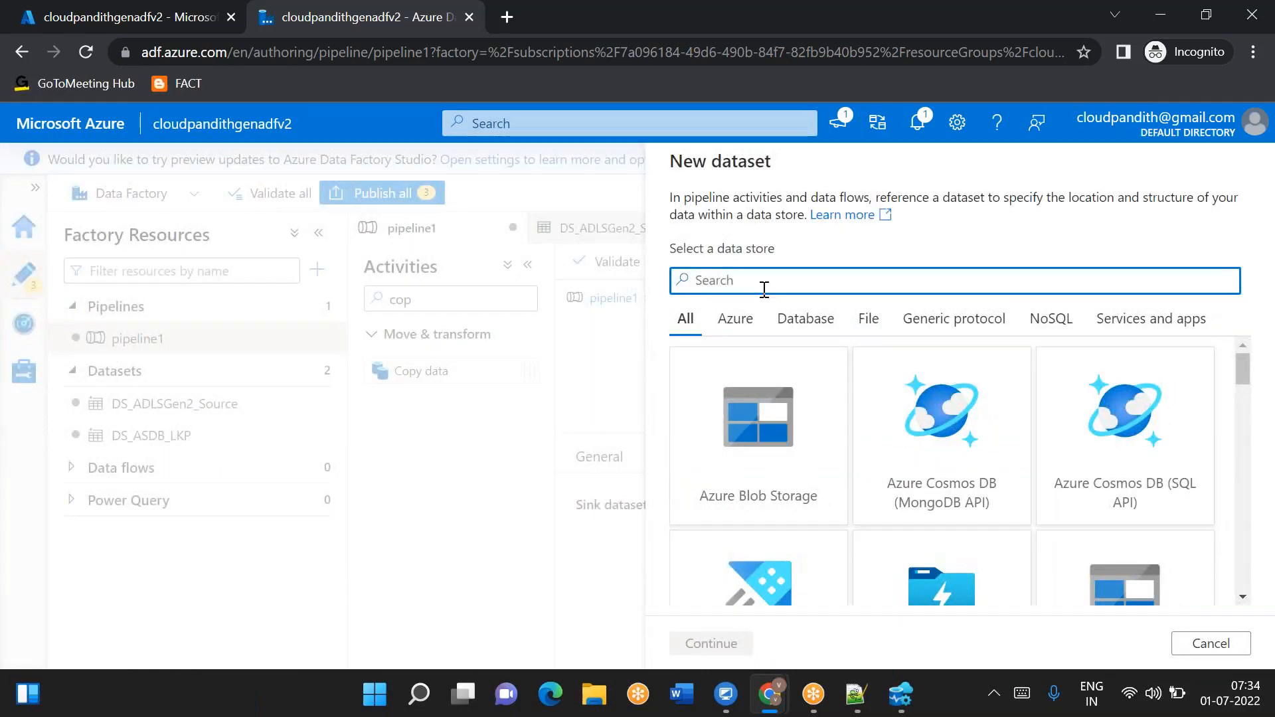
pyautogui.write('2')
pyautogui.doubleClick(762, 450)
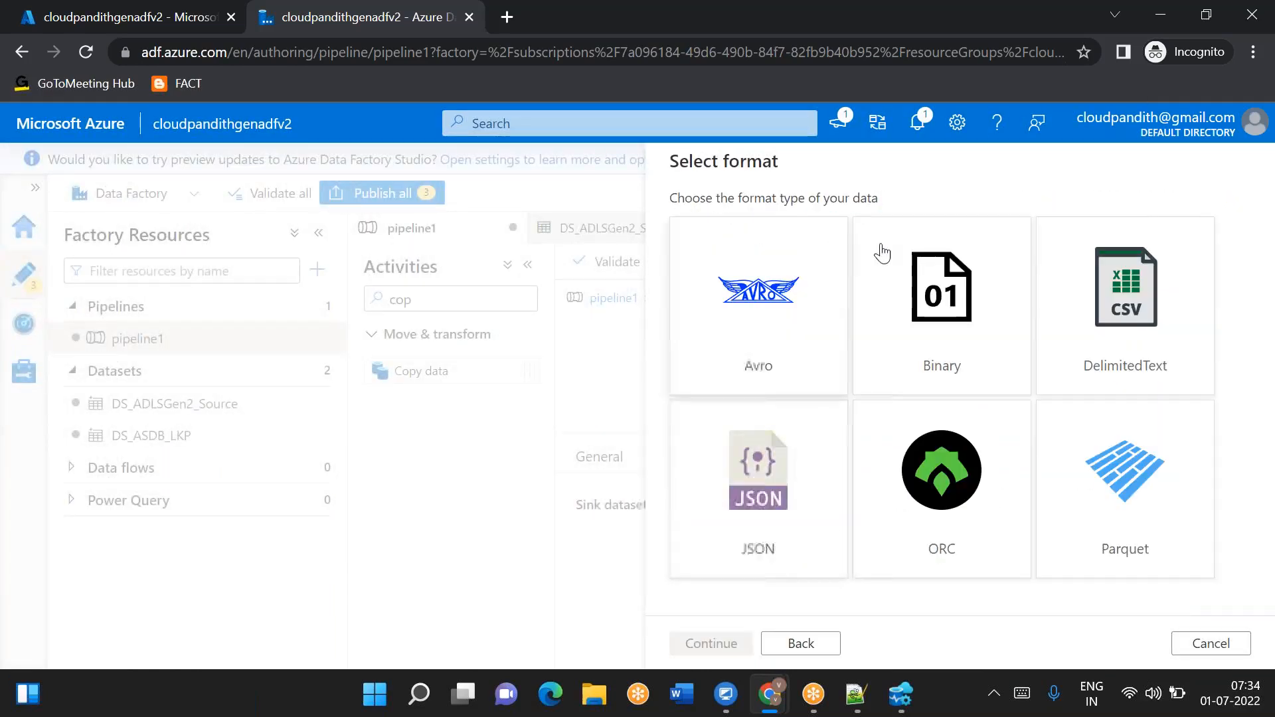
pyautogui.click(1167, 307)
pyautogui.click(1167, 307)
pyautogui.write('DS_ADLSGen2_Sink')
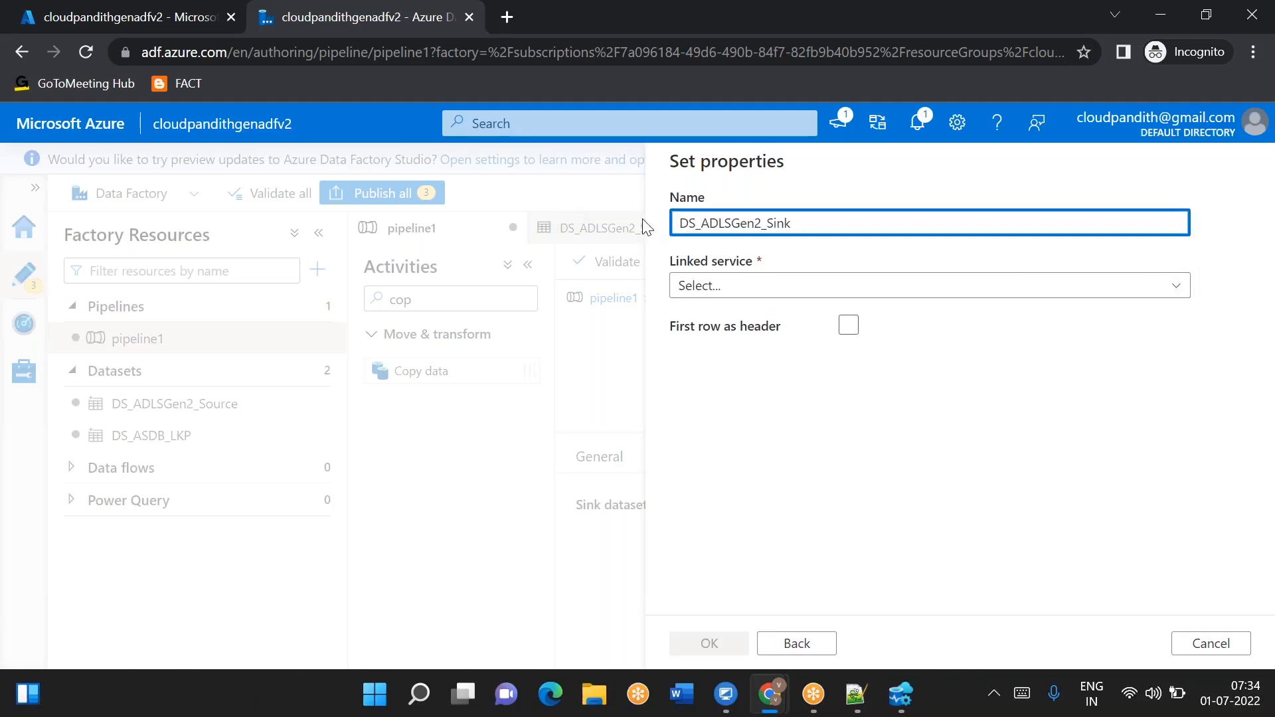
# - Link the sink dataset to LS_ADLSGen2_Sink and enable First row as header
pyautogui.click(734, 287)
pyautogui.click(775, 465)
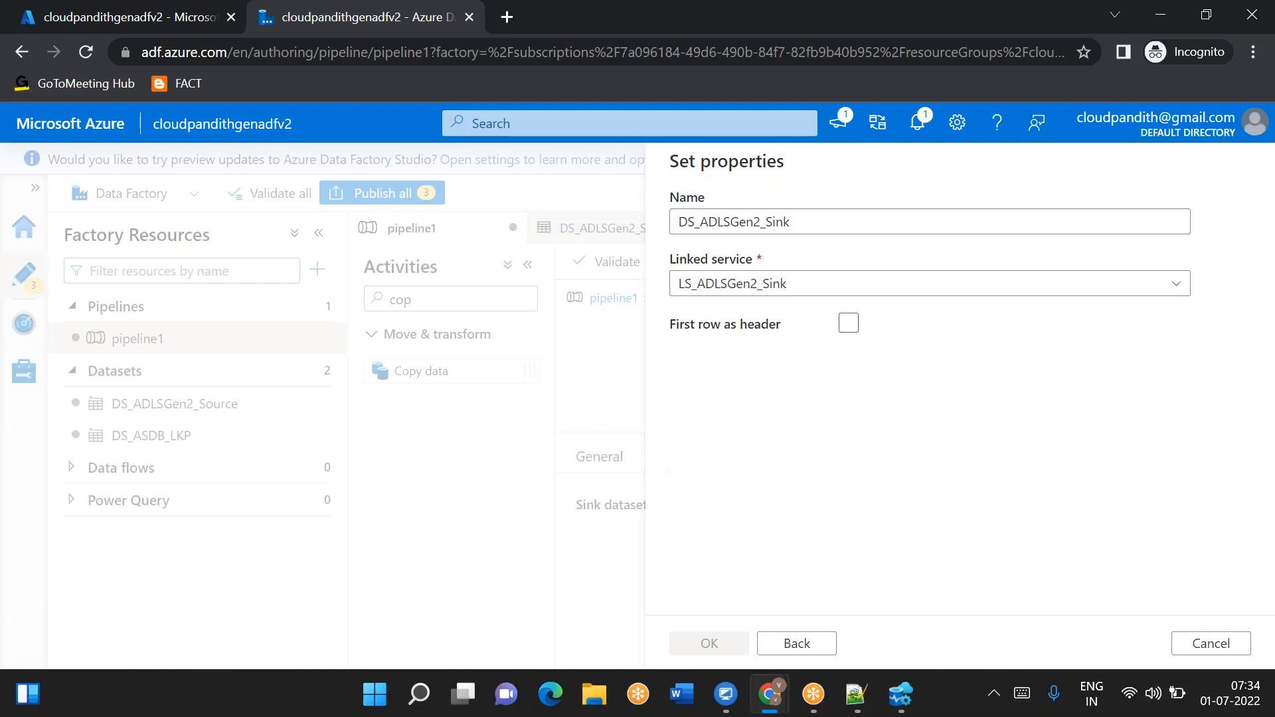
pyautogui.click(848, 388)
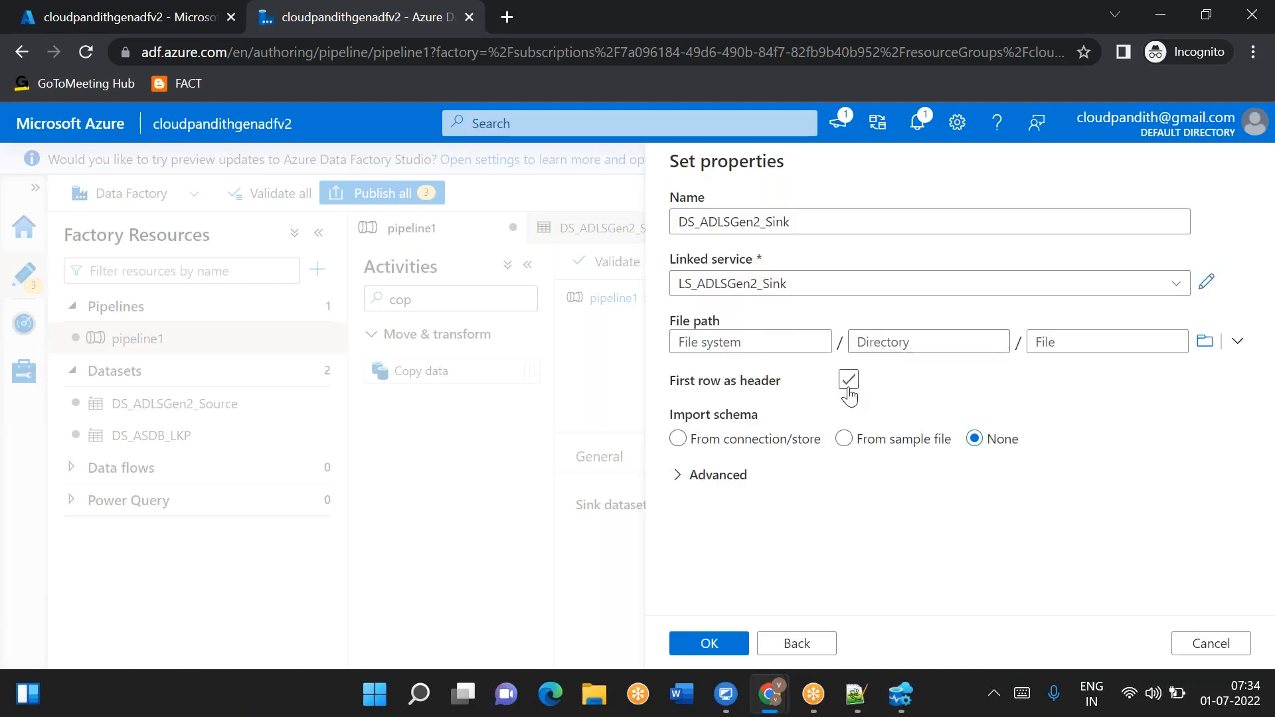
# - Browse to the global file system and confirm the sink dataset
pyautogui.click(1205, 341)
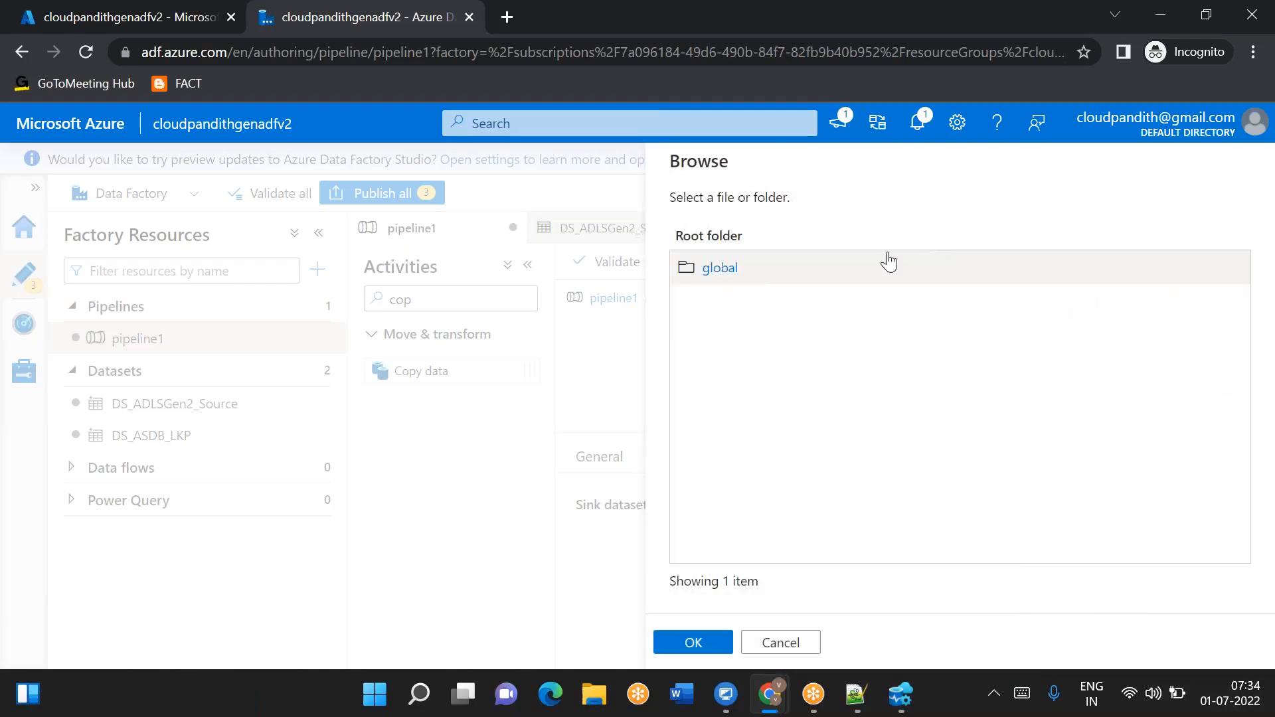
pyautogui.click(730, 269)
pyautogui.click(694, 642)
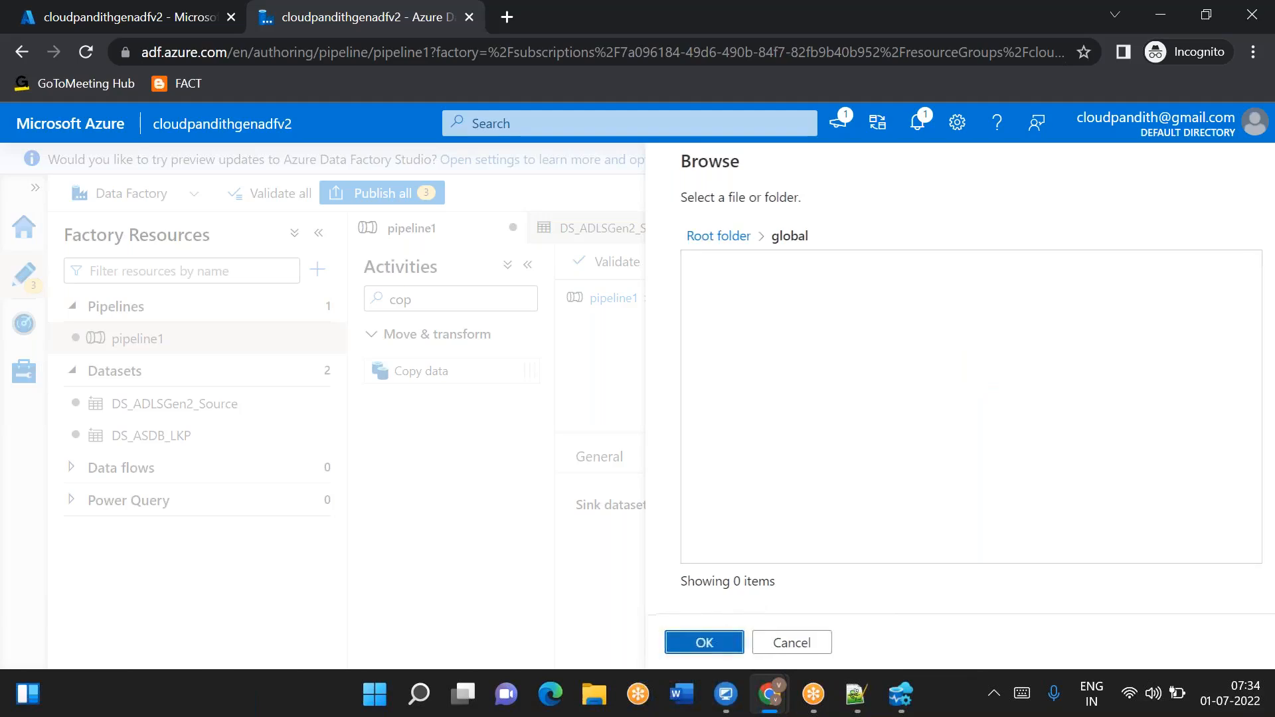
pyautogui.click(706, 646)
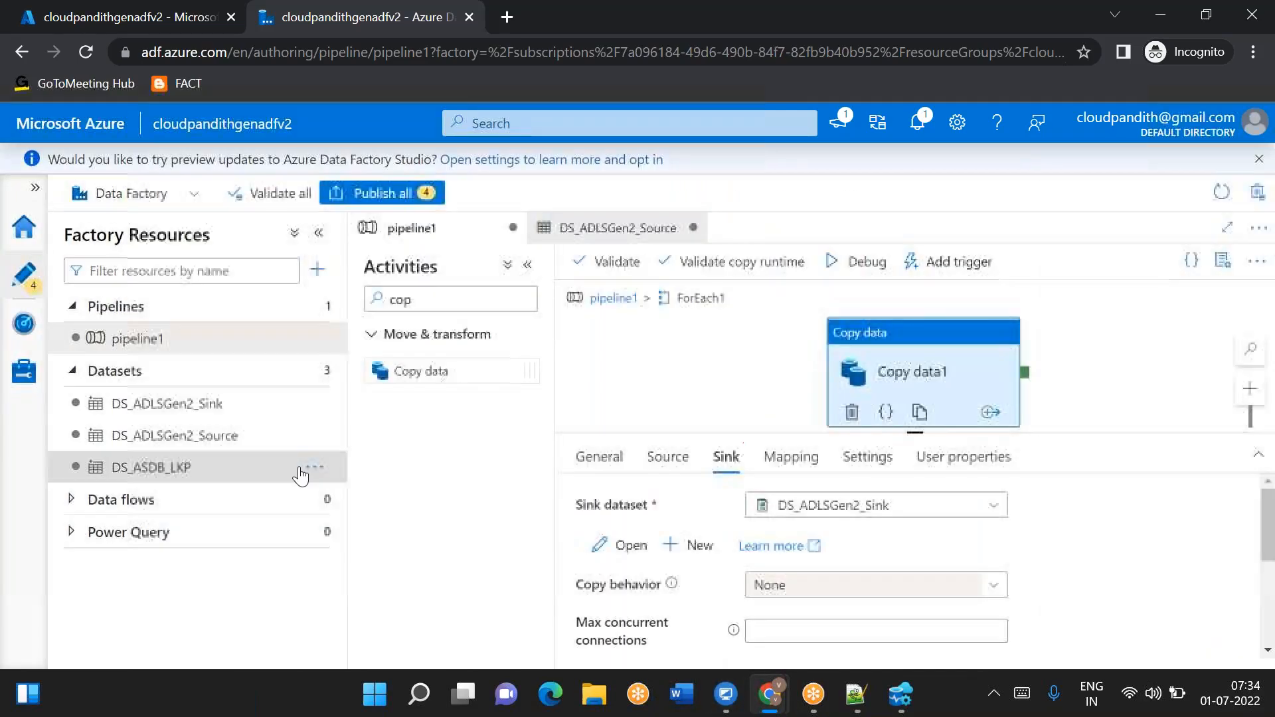
# - Add a parameter ds_param_sinkfolder to DS_ADLSGen2_Sink and use it as the directory in its file path
pyautogui.click(200, 404)
pyautogui.click(569, 432)
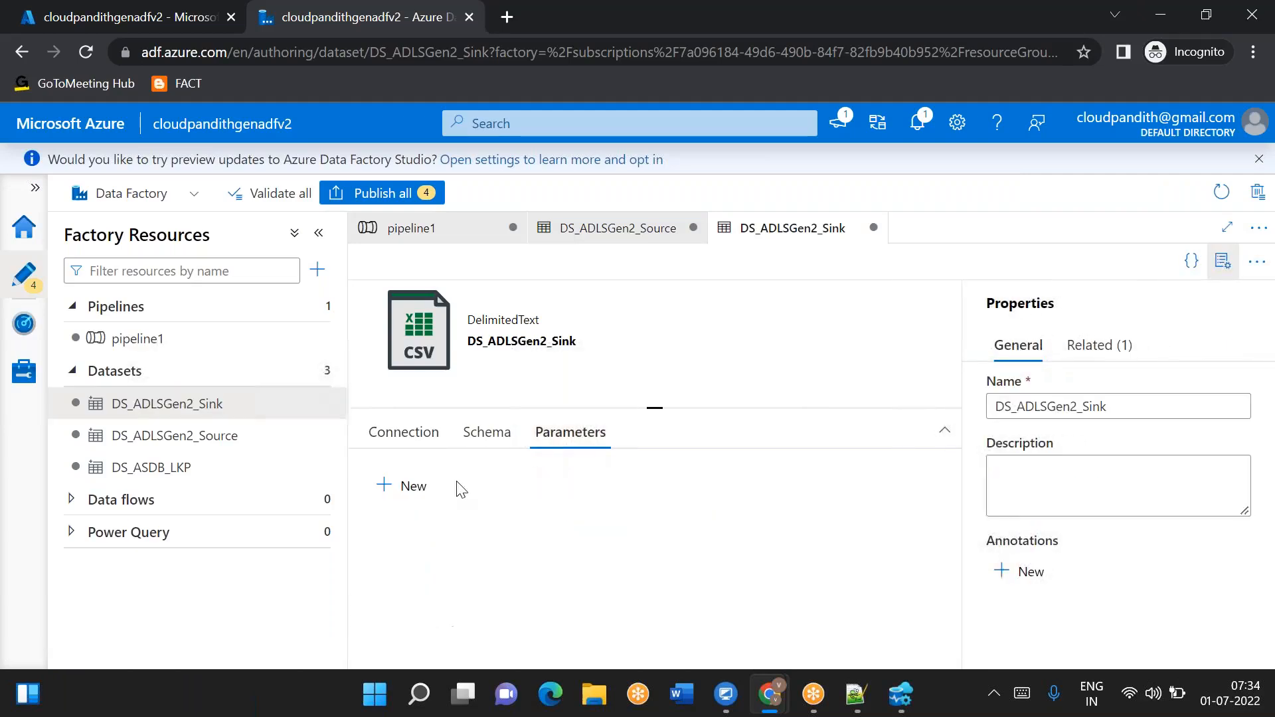
pyautogui.click(410, 486)
pyautogui.click(465, 557)
pyautogui.write('ds_param_')
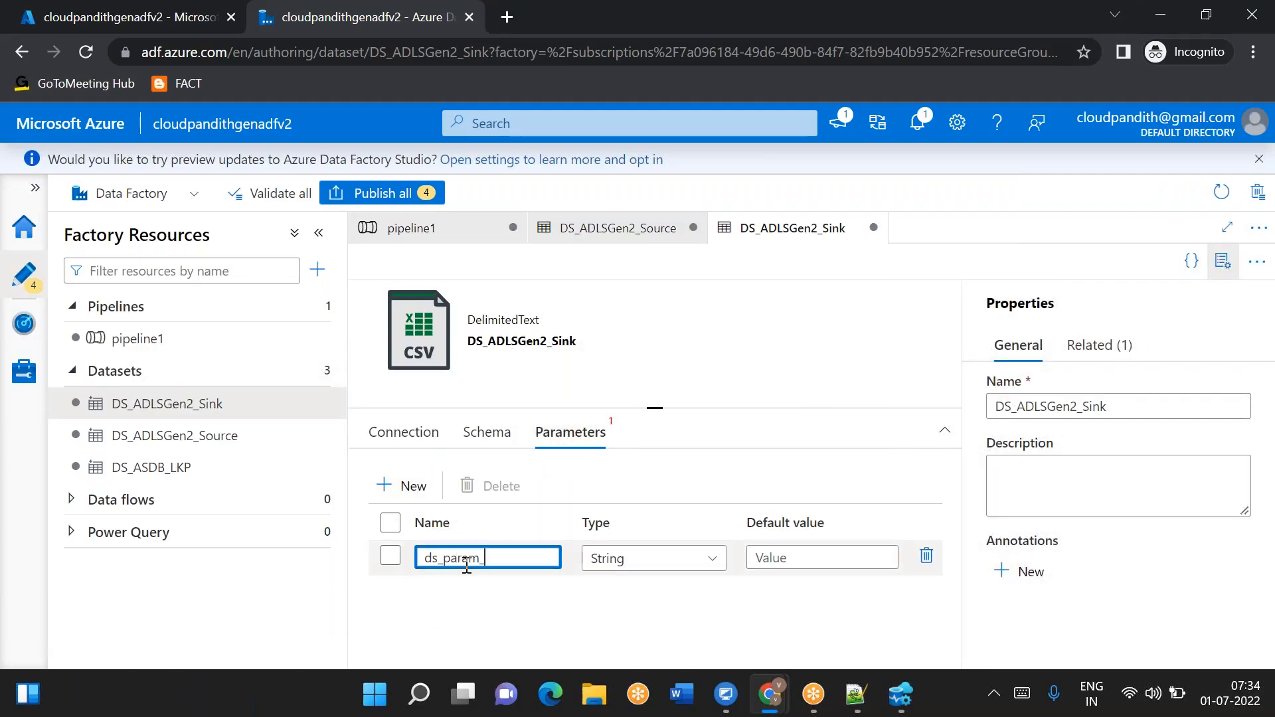
pyautogui.write('sinkfolder')
pyautogui.click(404, 433)
pyautogui.click(774, 556)
pyautogui.click(753, 576)
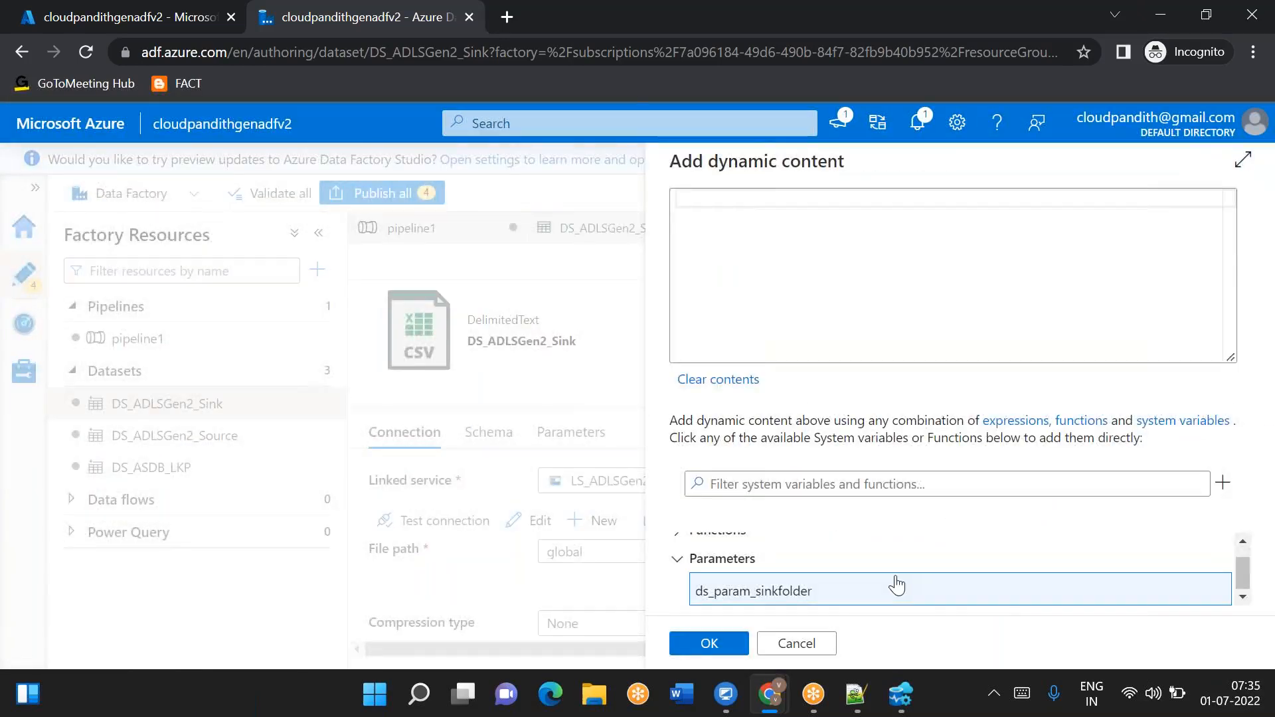
pyautogui.click(897, 585)
pyautogui.click(708, 643)
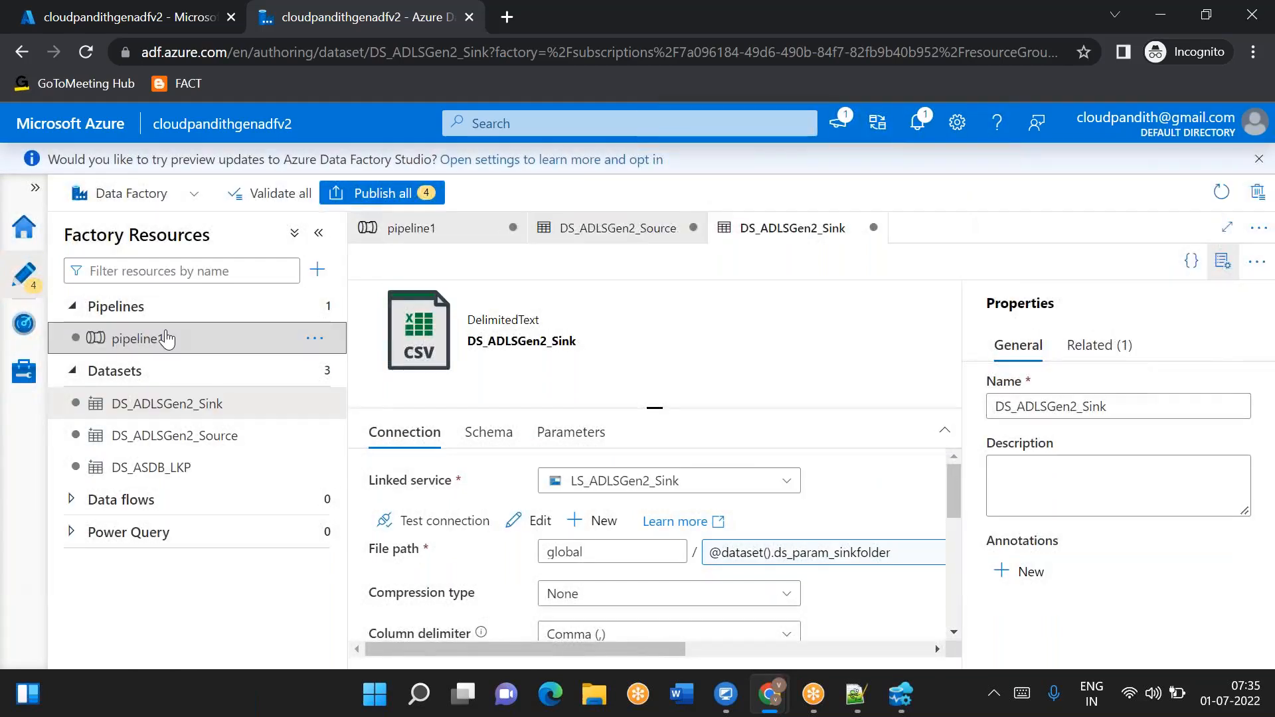
pyautogui.click(166, 338)
pyautogui.scroll(-1, 1036, 601)
pyautogui.click(985, 603)
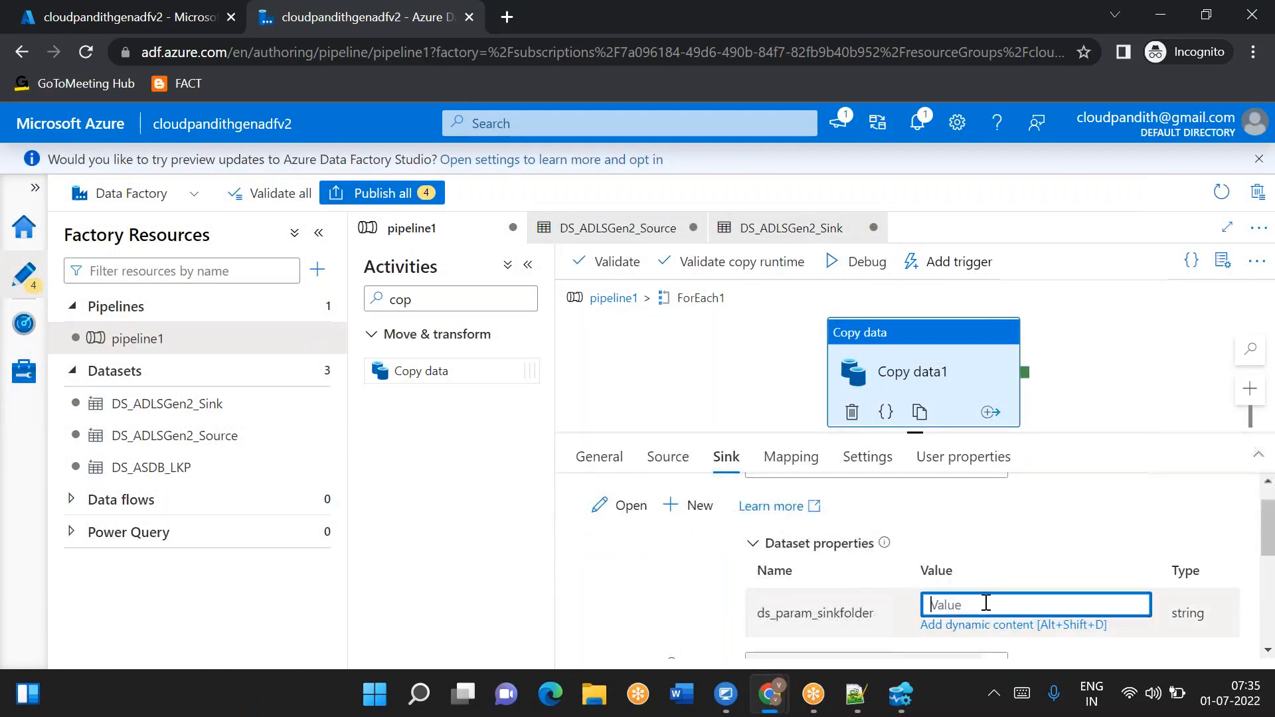
pyautogui.click(968, 624)
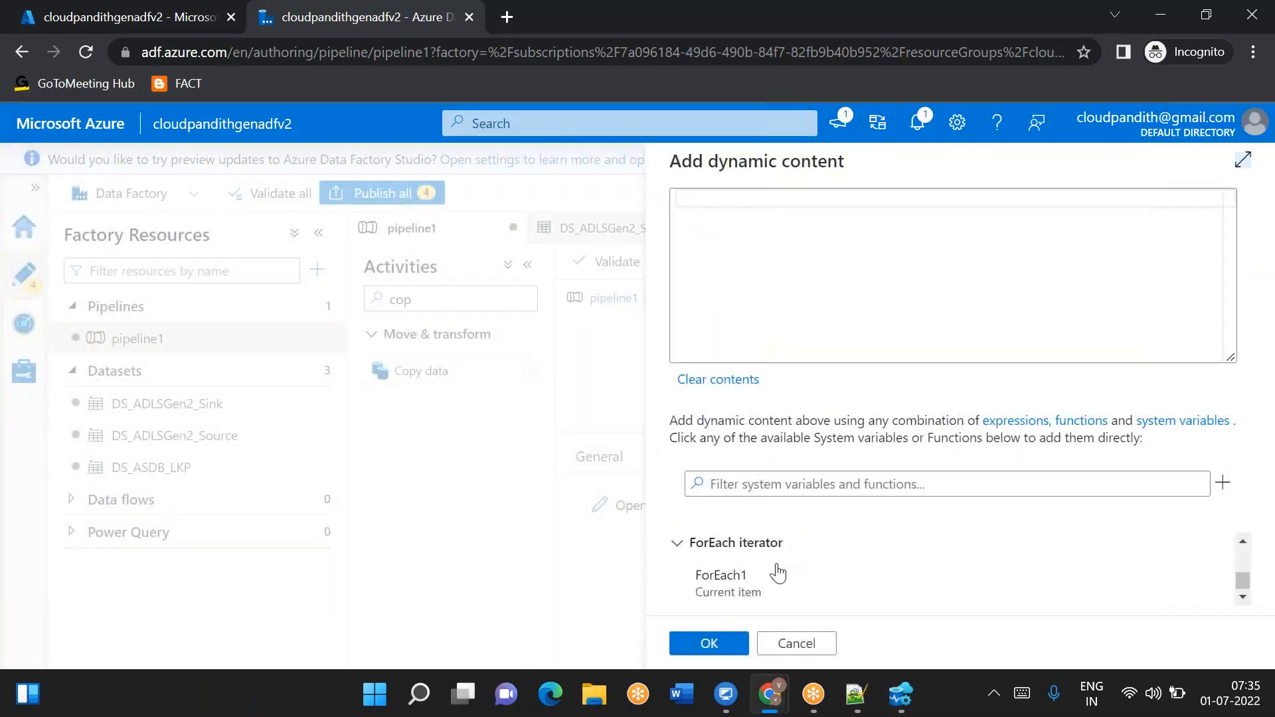
pyautogui.click(746, 589)
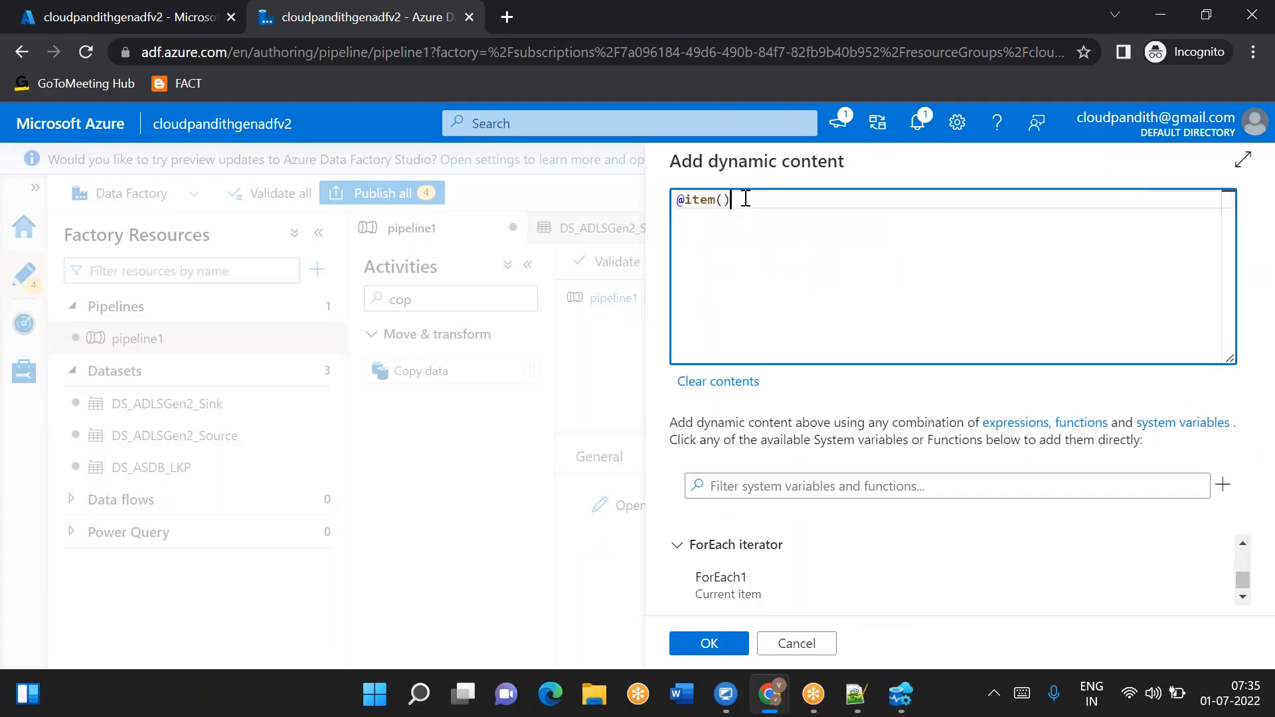
pyautogui.write('.')
pyautogui.hotkey('alt', 'Tab')
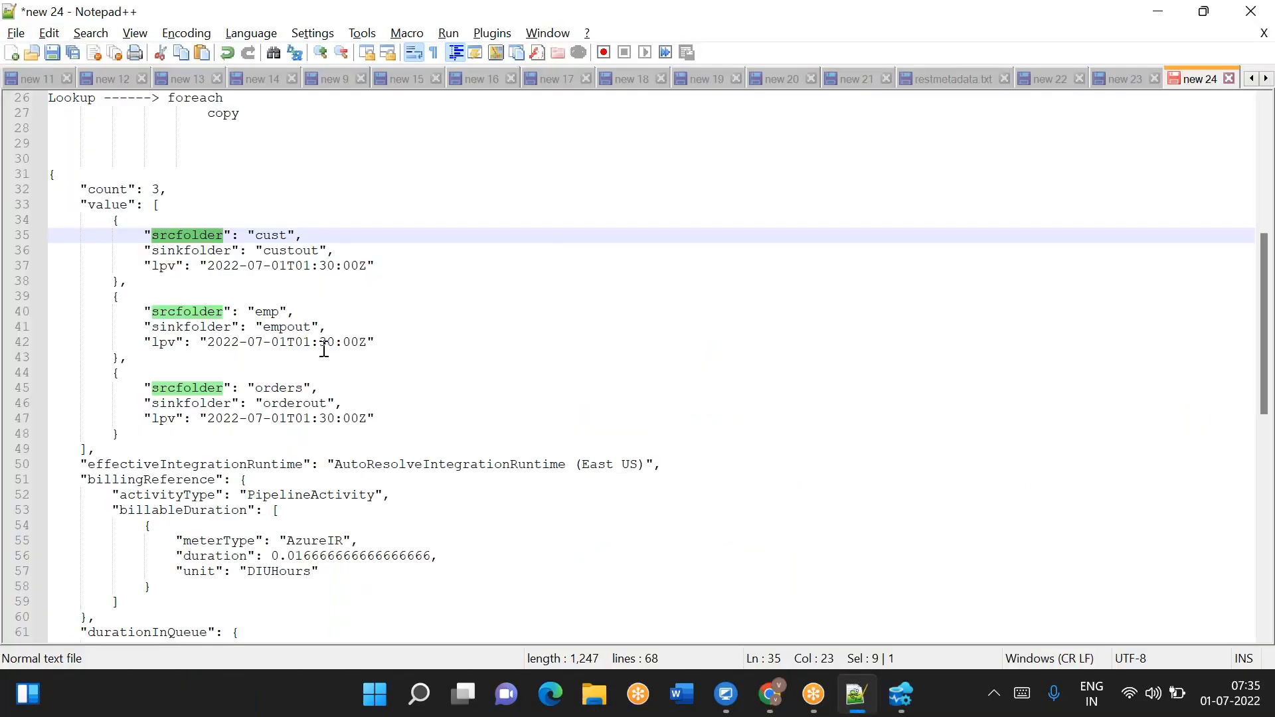
pyautogui.doubleClick(200, 251)
pyautogui.hotkey('ctrl', 'c')
pyautogui.hotkey('alt', 'Tab')
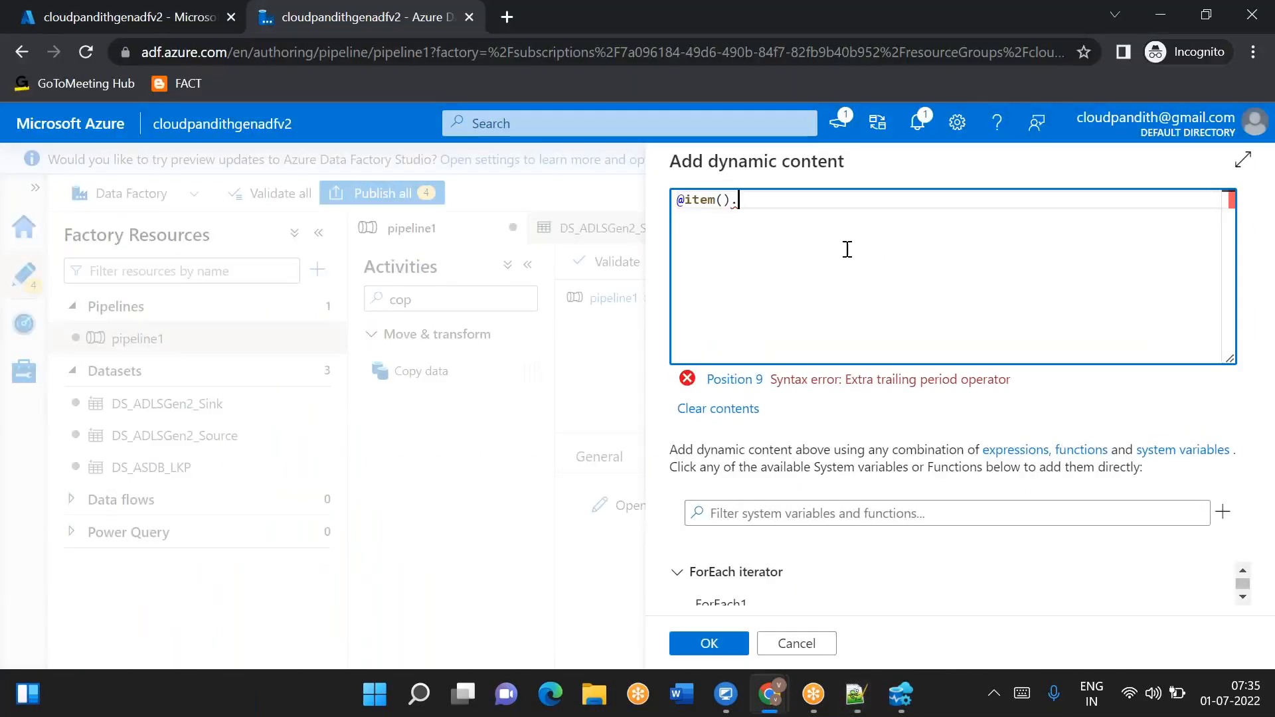
pyautogui.hotkey('ctrl', 'v')
pyautogui.click(711, 645)
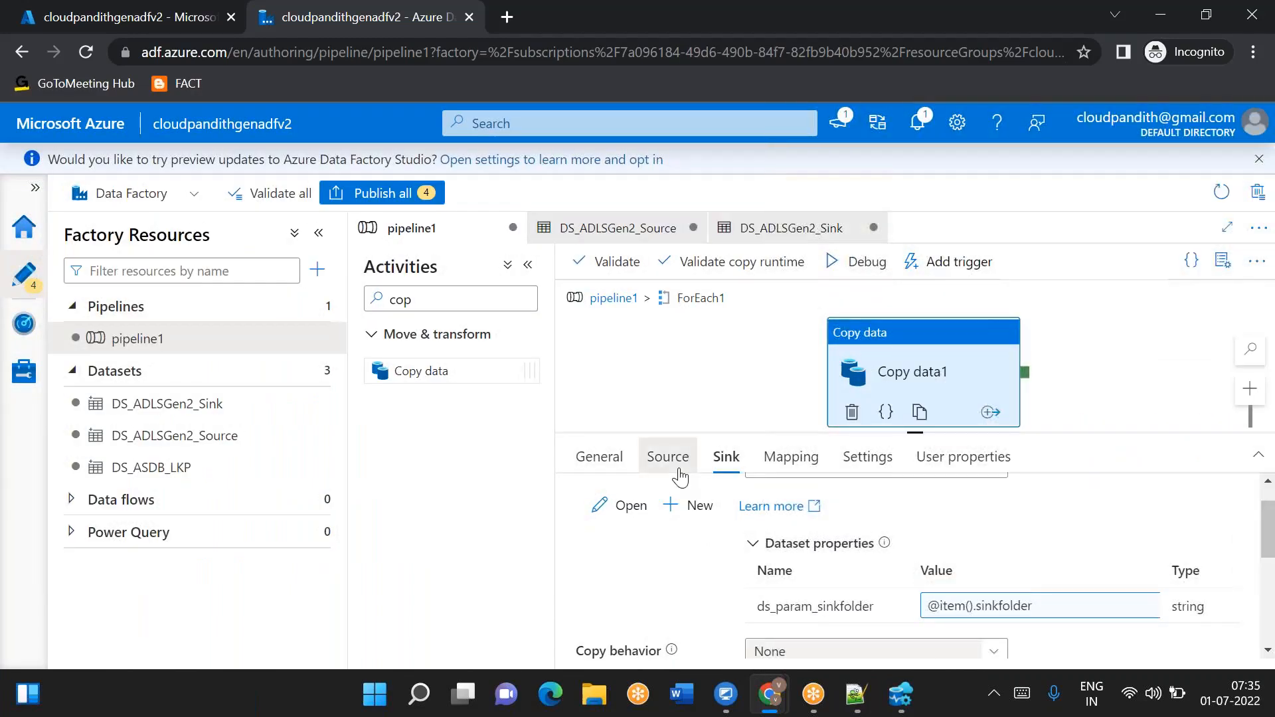
# - Switch the Copy data source's file path type to Wildcard file path
pyautogui.click(678, 465)
pyautogui.scroll(-1, 710, 560)
pyautogui.scroll(-1, 711, 560)
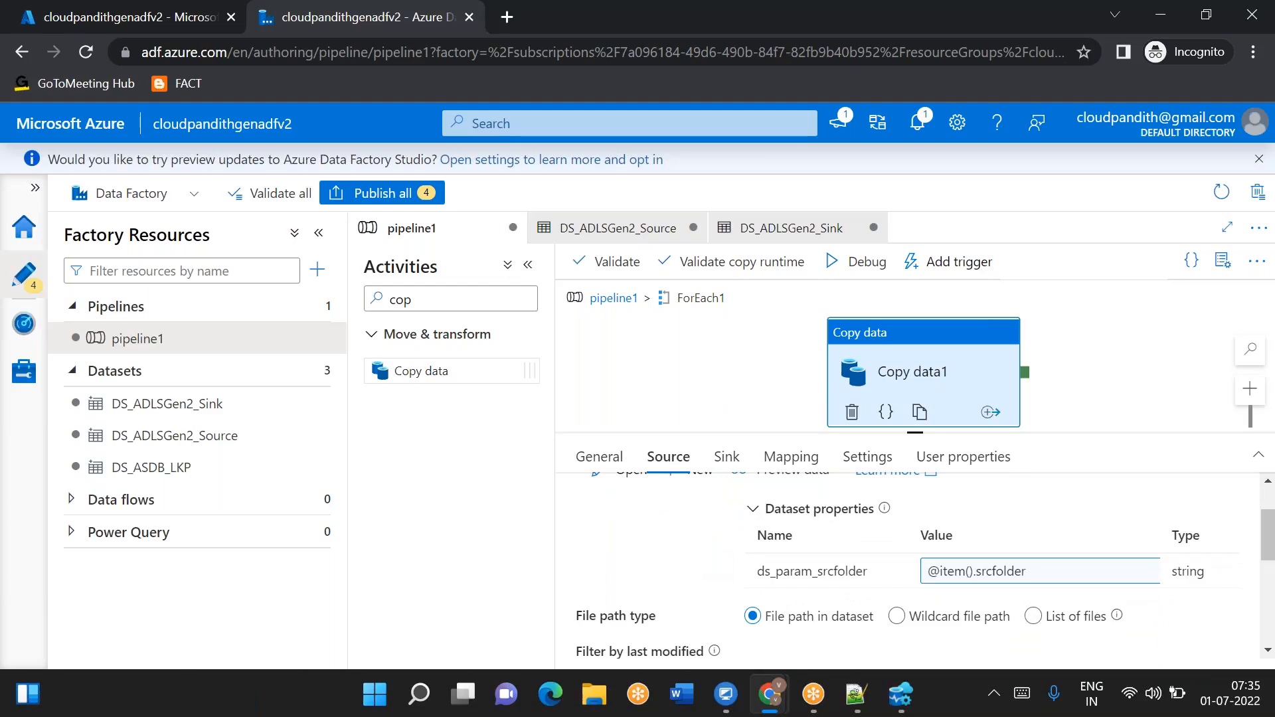
pyautogui.scroll(1, 923, 564)
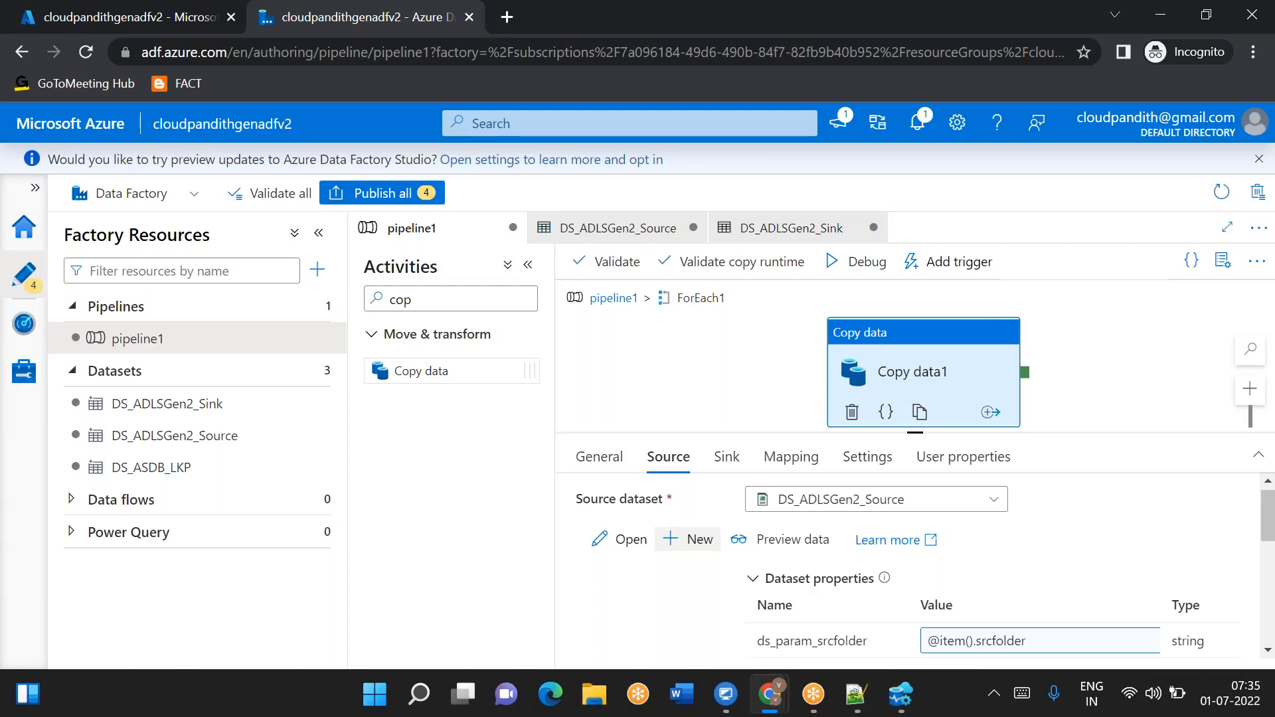
pyautogui.scroll(-2, 731, 545)
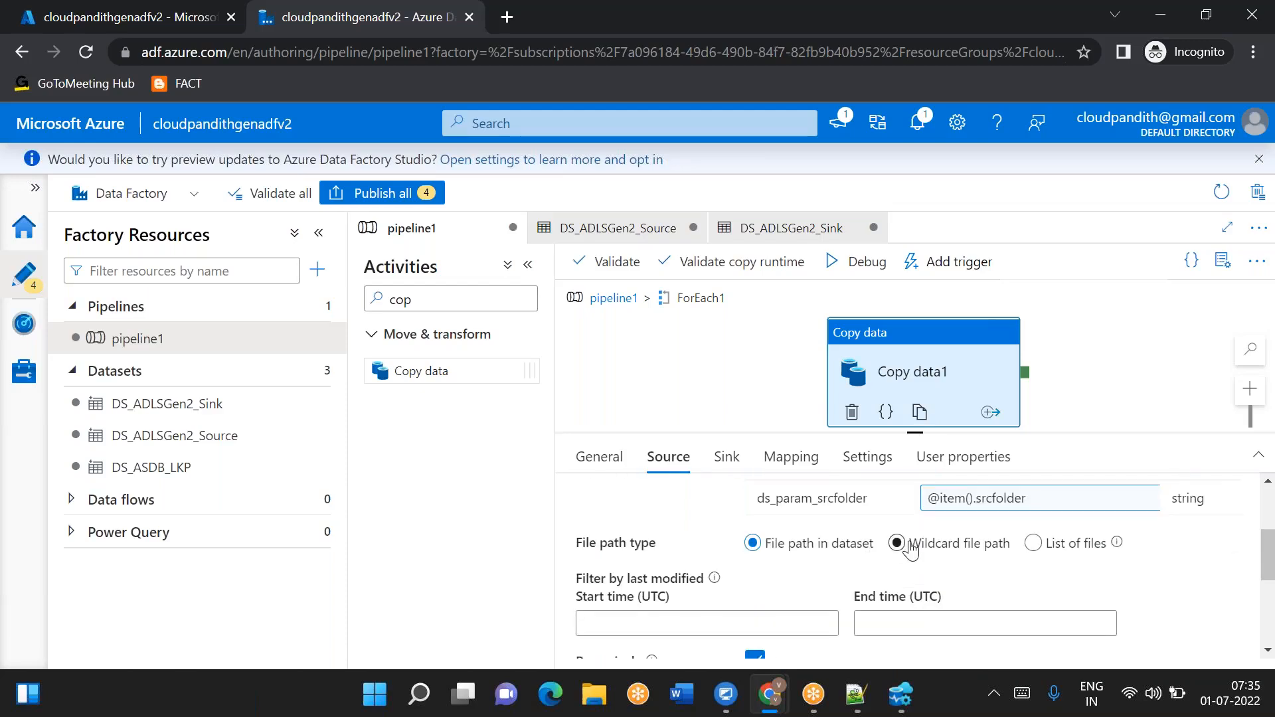
pyautogui.click(897, 543)
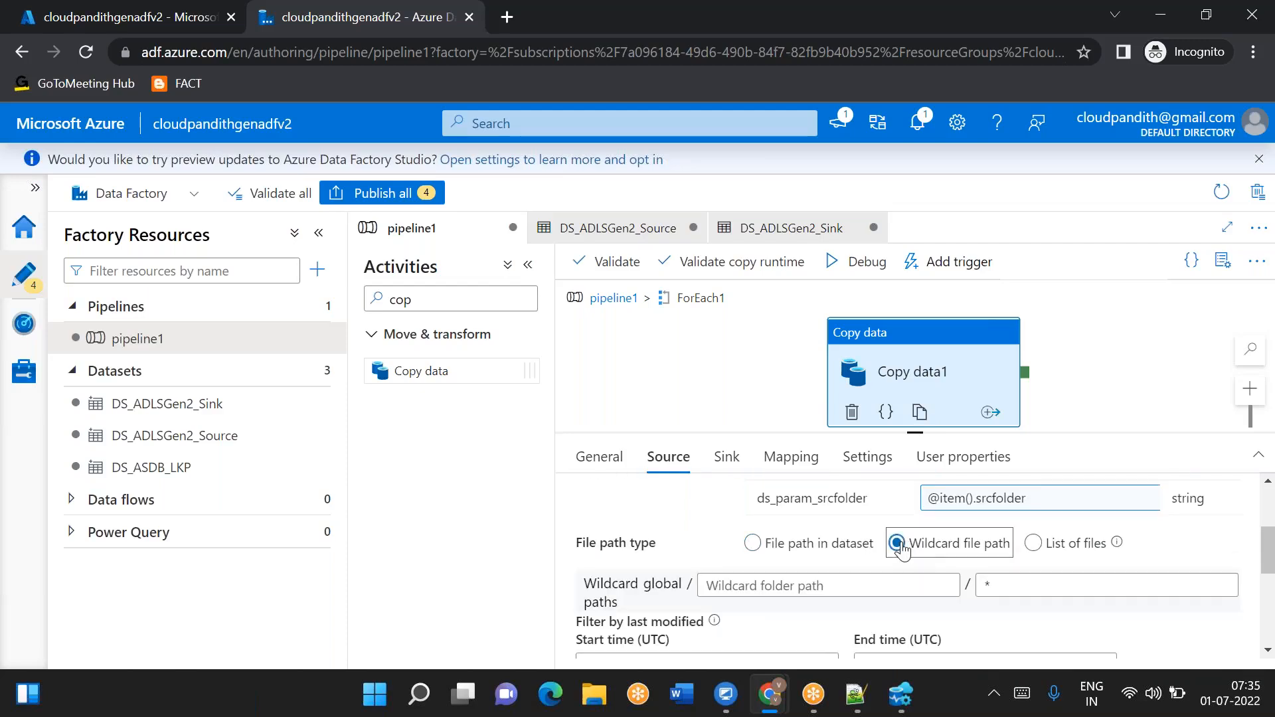
# - Set the Copy data source's last-modified filter start time to 7/1/22 00:00:00
pyautogui.scroll(1, 763, 526)
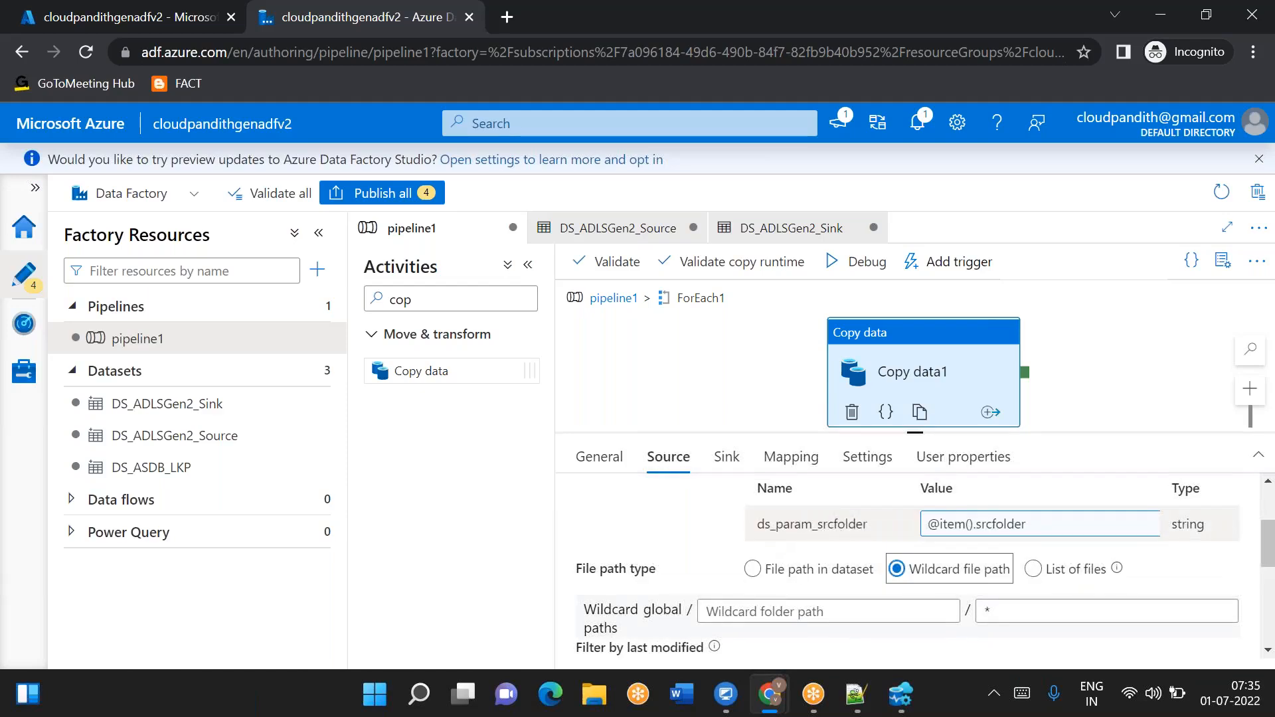
pyautogui.scroll(-3, 734, 535)
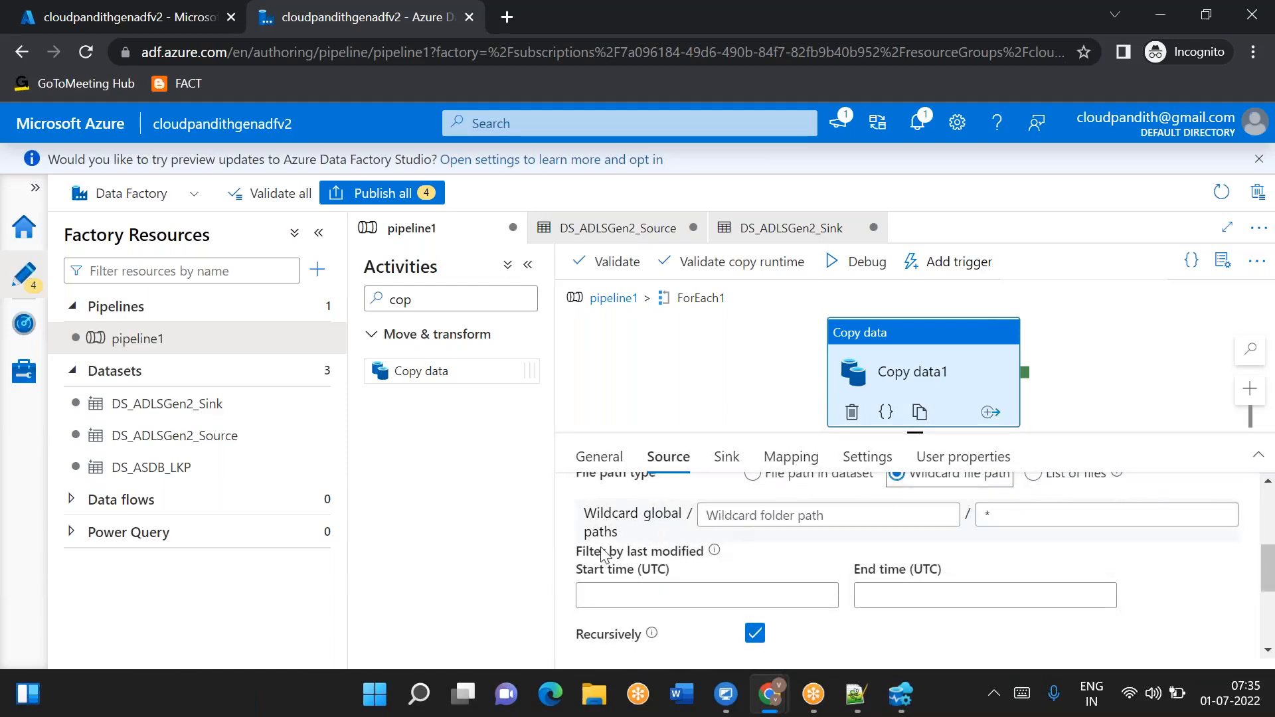
pyautogui.moveTo(572, 553); pyautogui.dragTo(677, 579)
pyautogui.scroll(3, 664, 598)
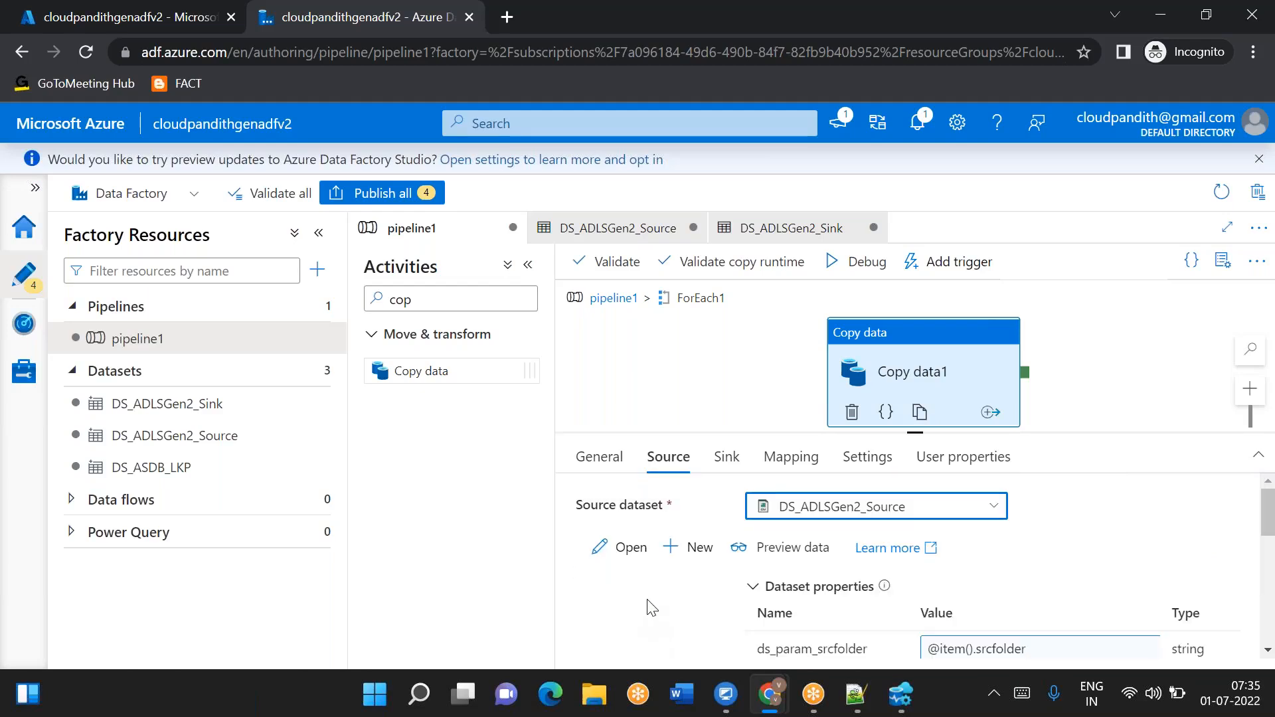
pyautogui.scroll(-5, 651, 605)
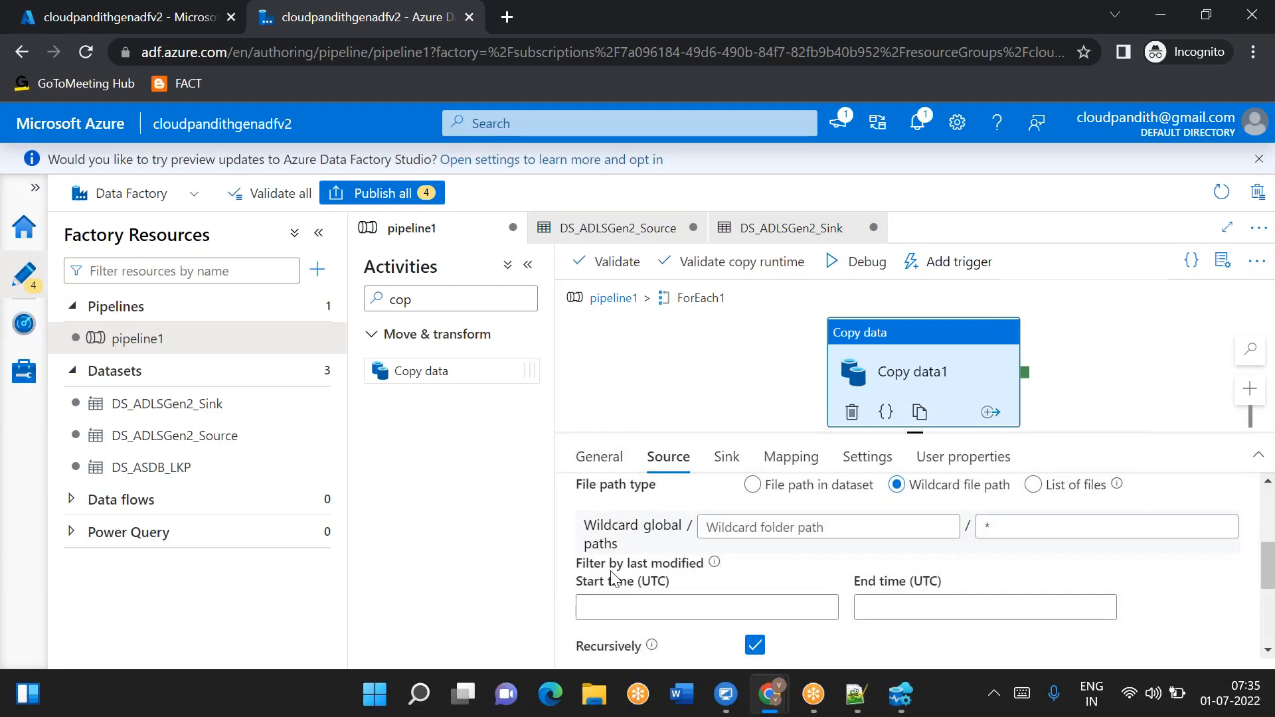
pyautogui.click(609, 601)
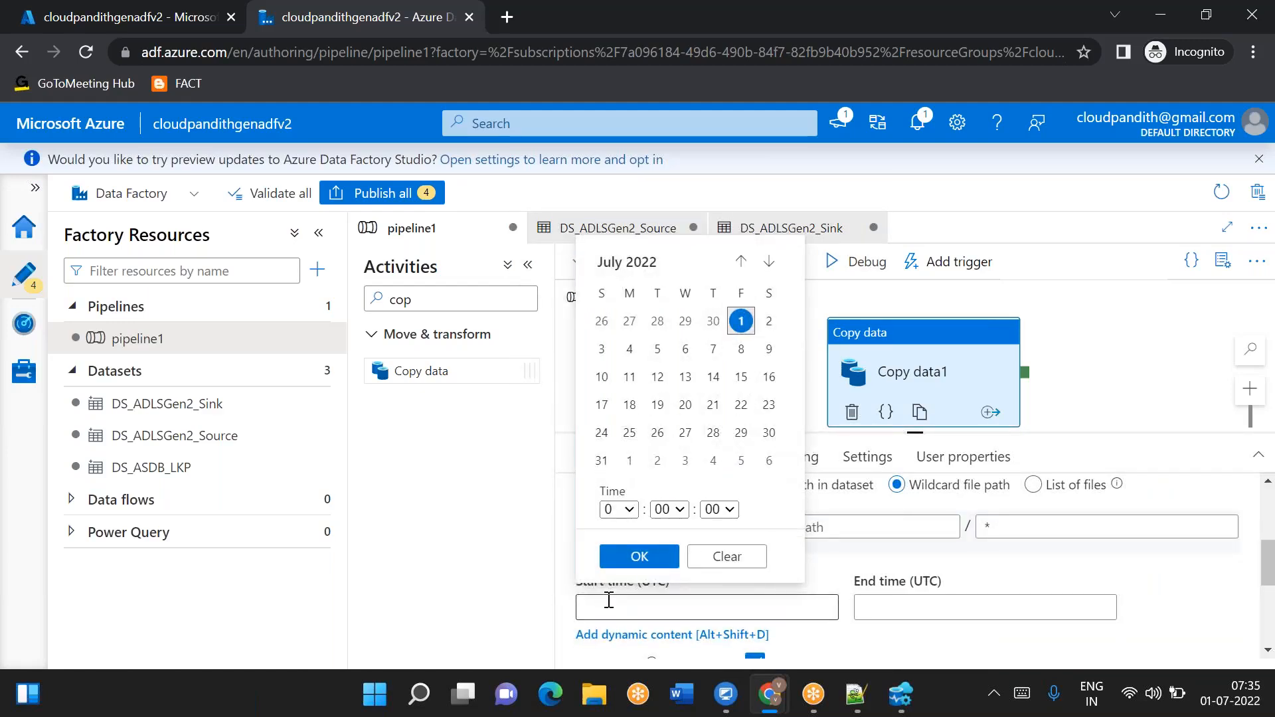
pyautogui.click(886, 634)
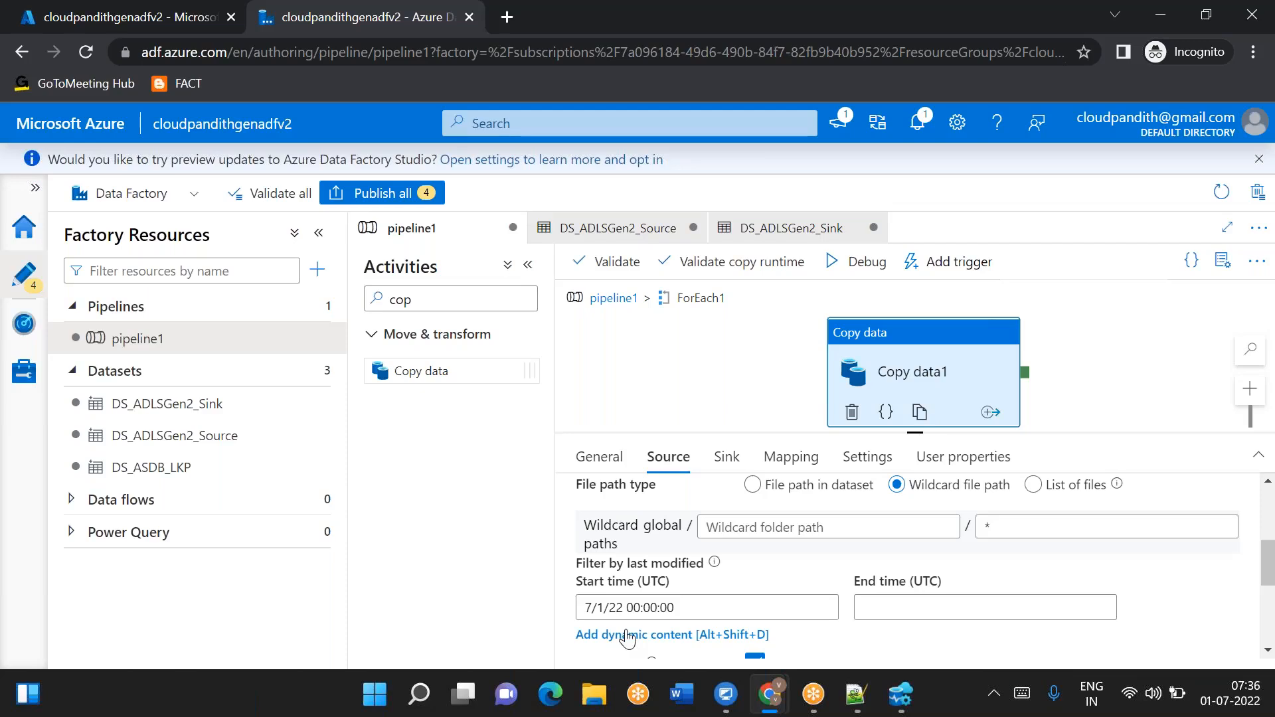
# - Compare the start time picker with the lpv datetime in the metadata table's SQL insert script
pyautogui.scroll(2, 848, 609)
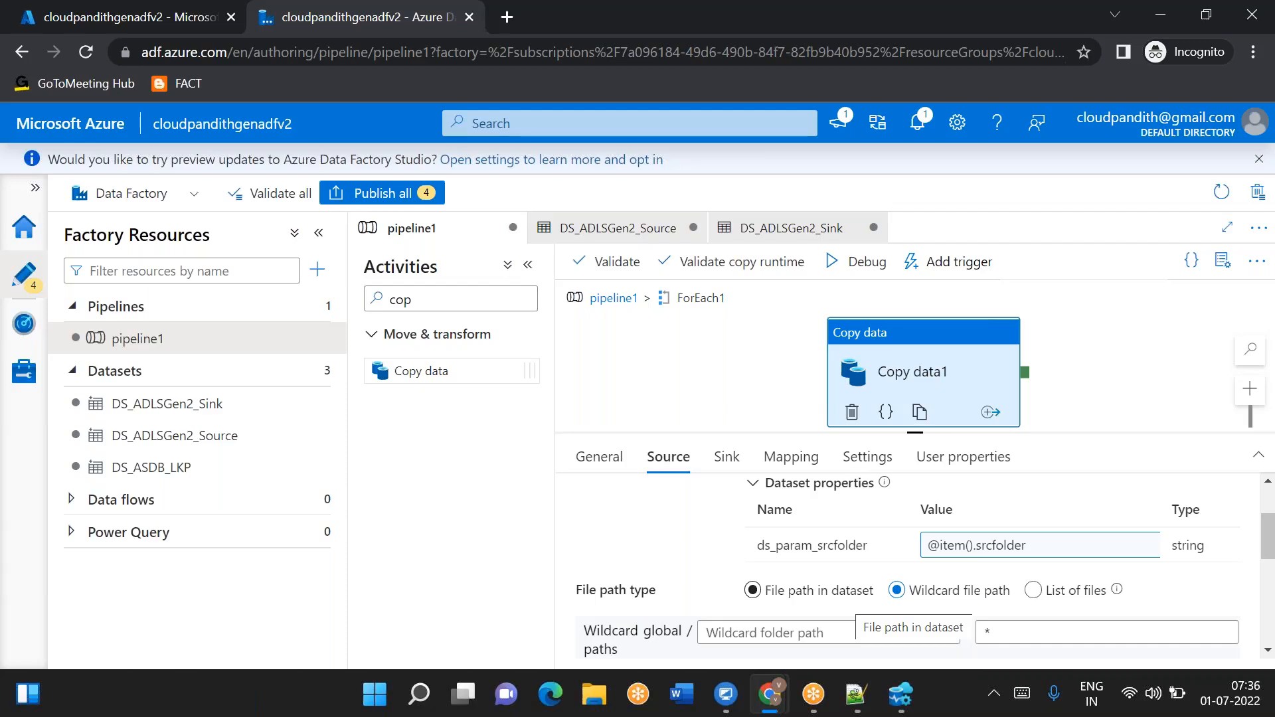
pyautogui.scroll(-3, 850, 611)
pyautogui.click(722, 538)
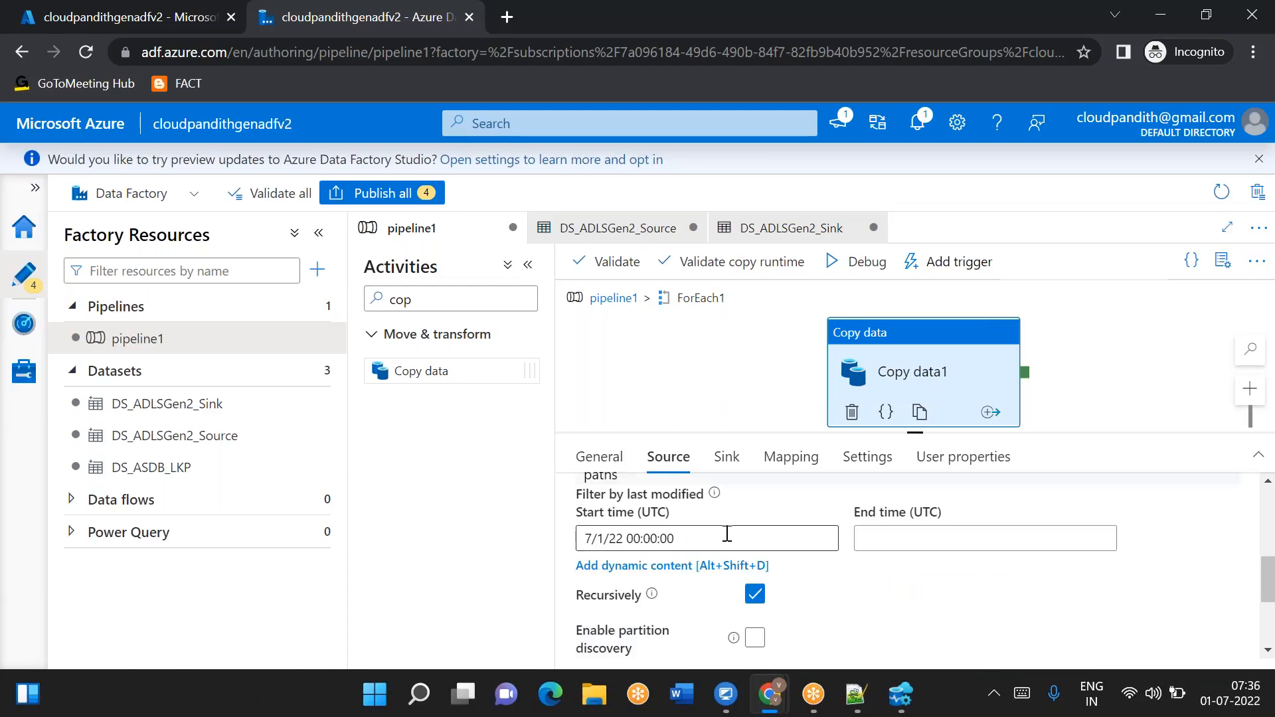
pyautogui.click(680, 535)
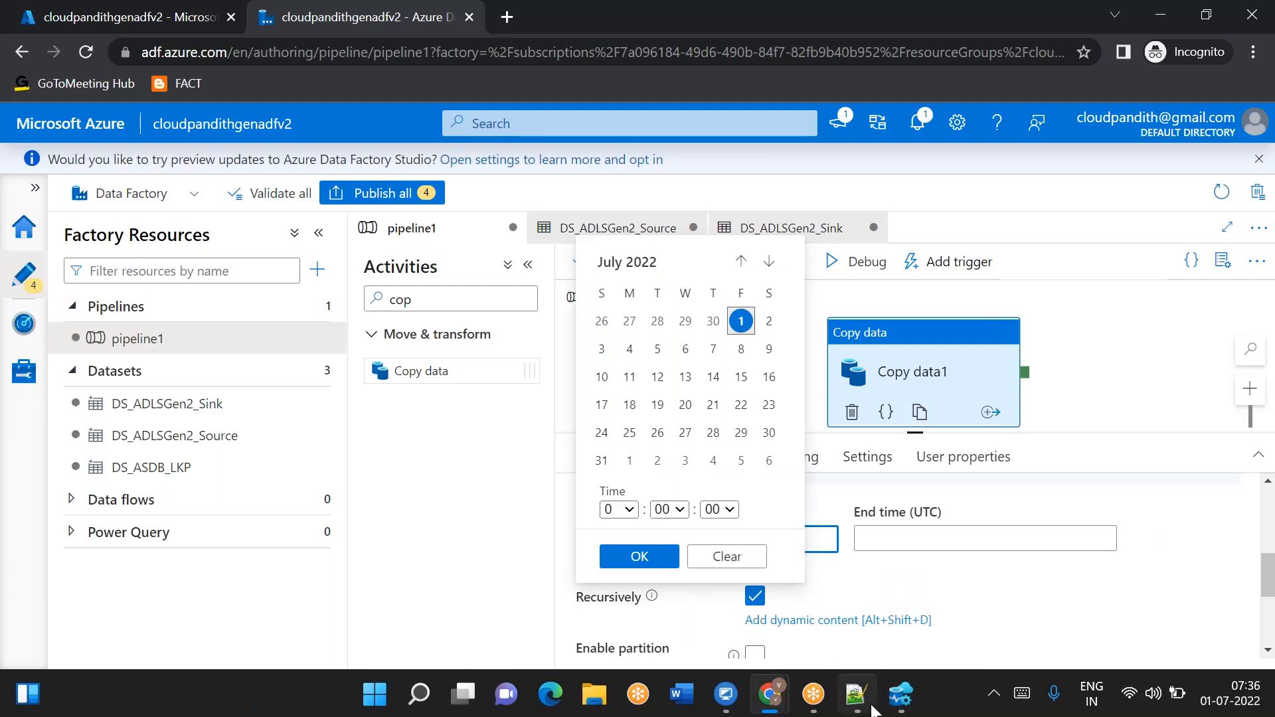
pyautogui.click(905, 705)
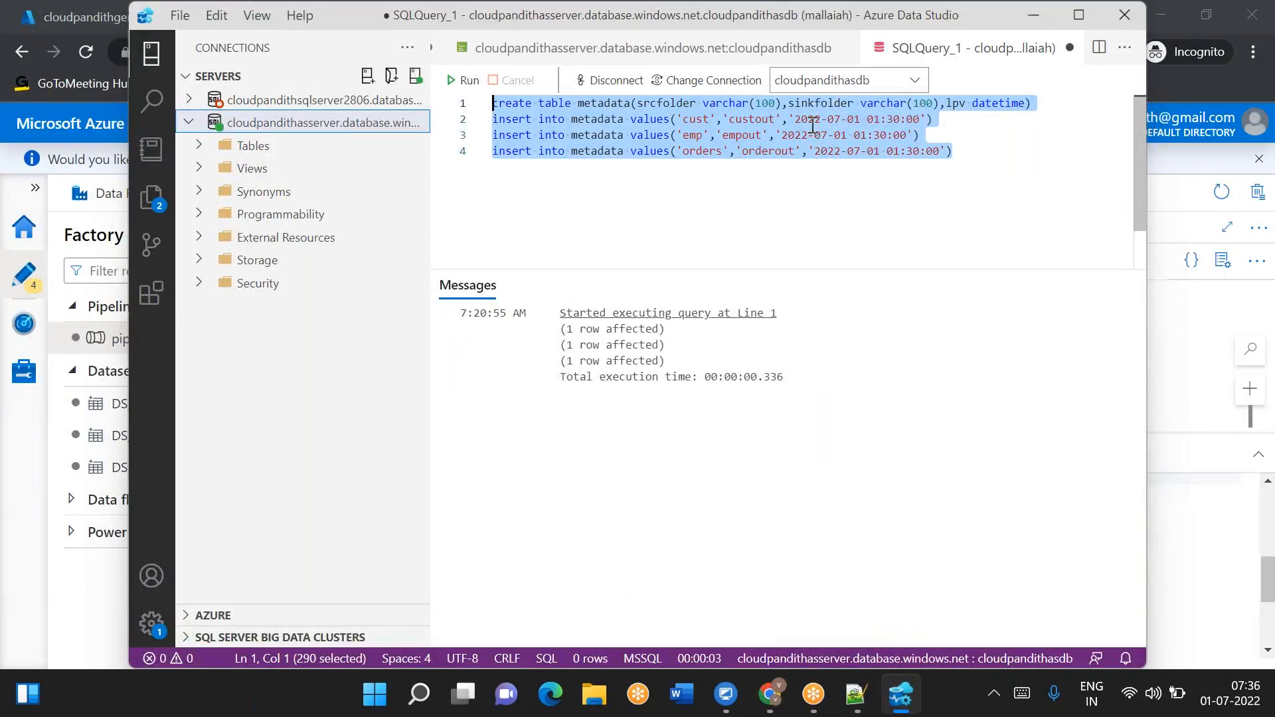
pyautogui.moveTo(795, 120); pyautogui.dragTo(921, 118)
pyautogui.click(901, 696)
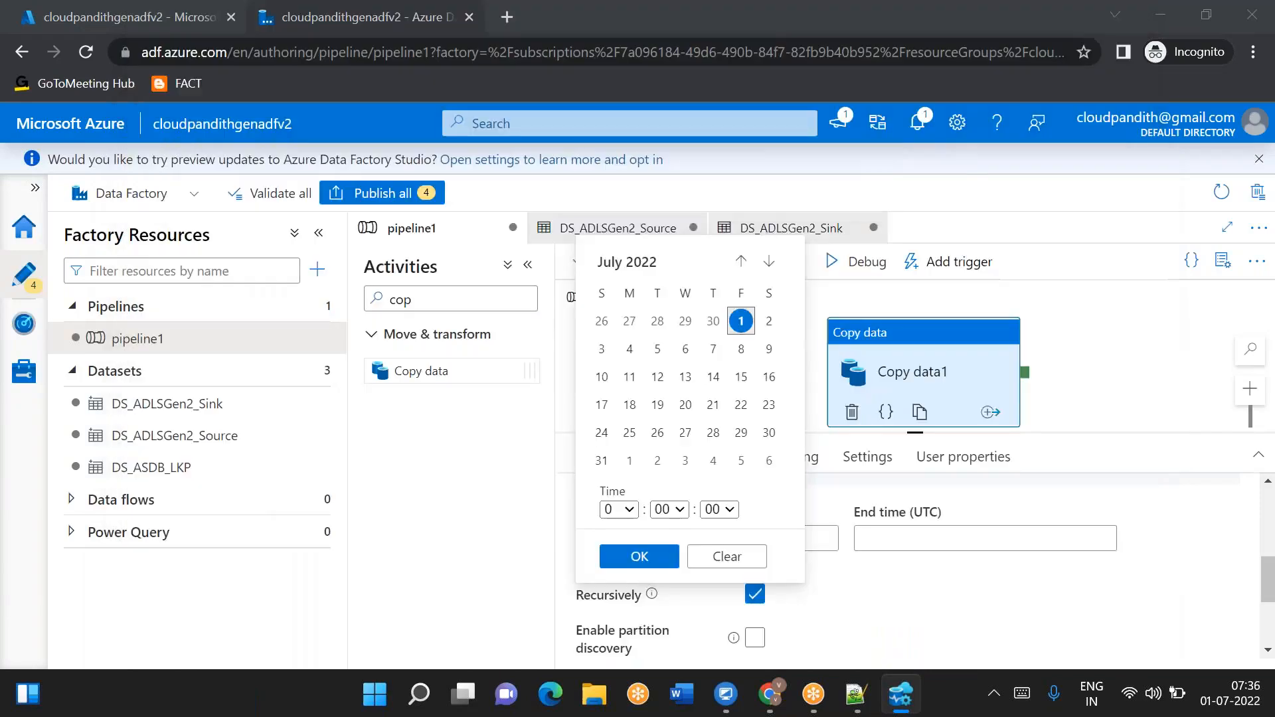
pyautogui.click(951, 624)
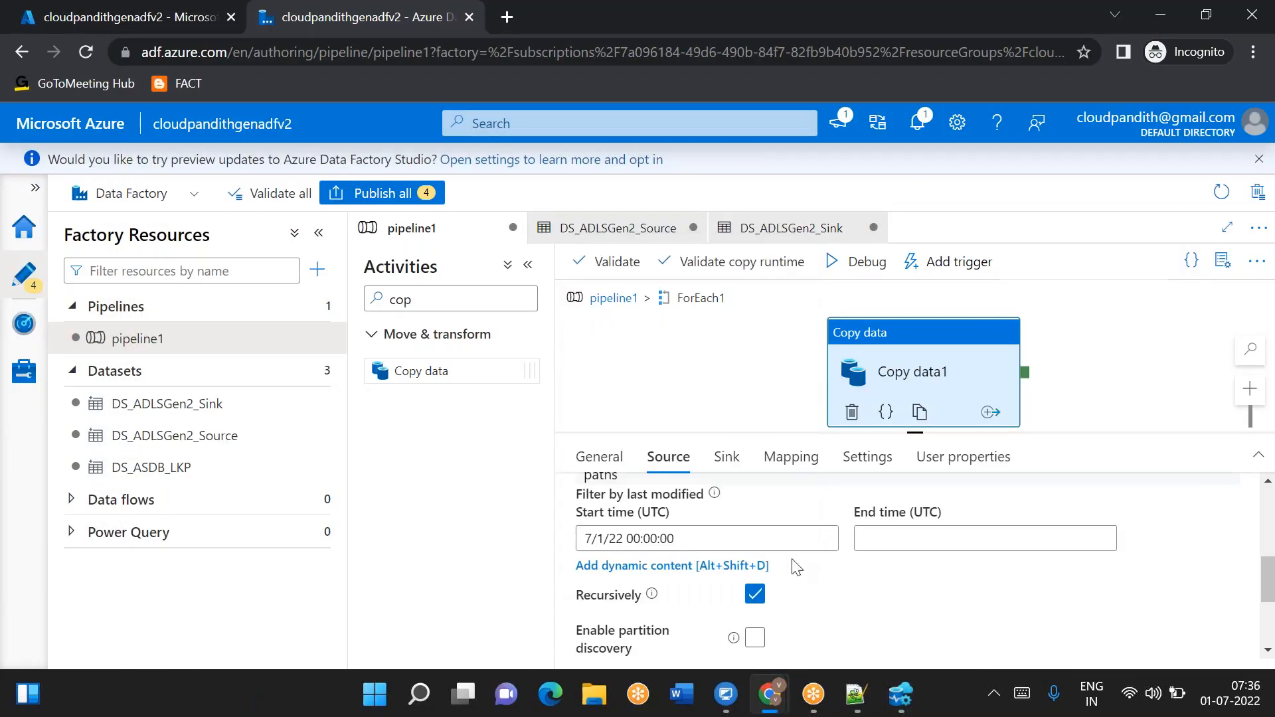
pyautogui.doubleClick(666, 540)
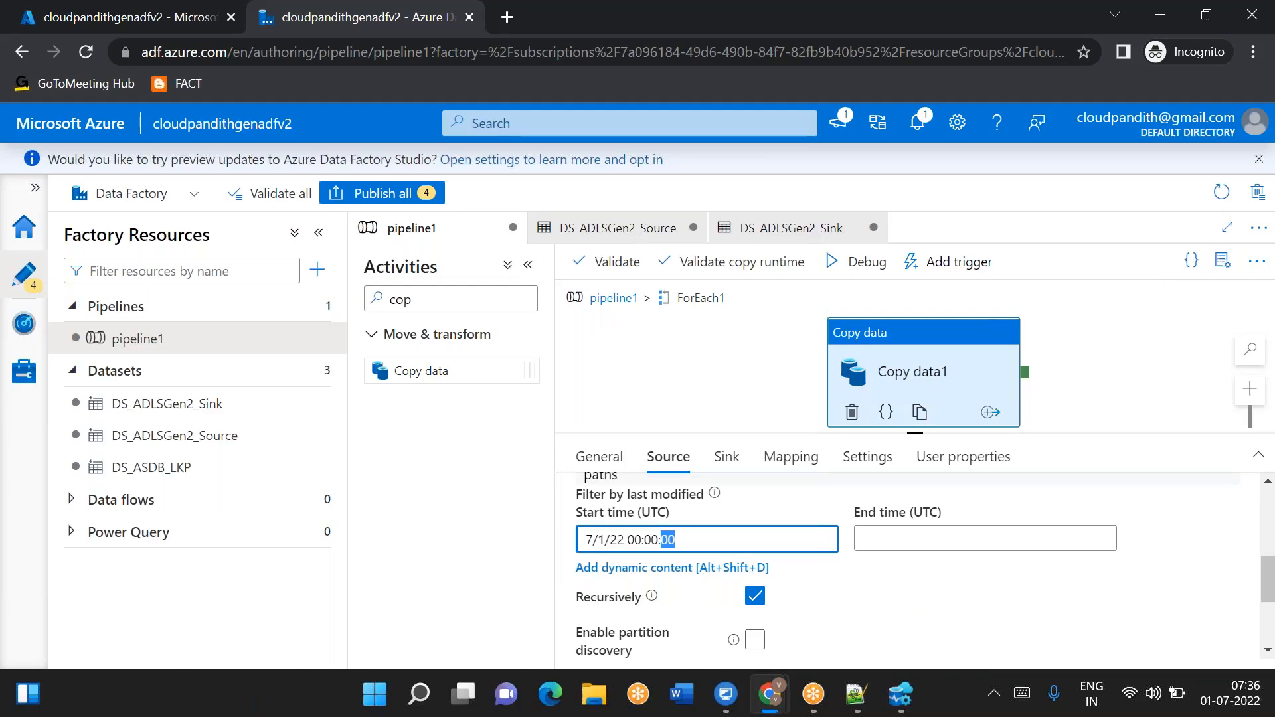
pyautogui.hotkey('alt', 'Tab')
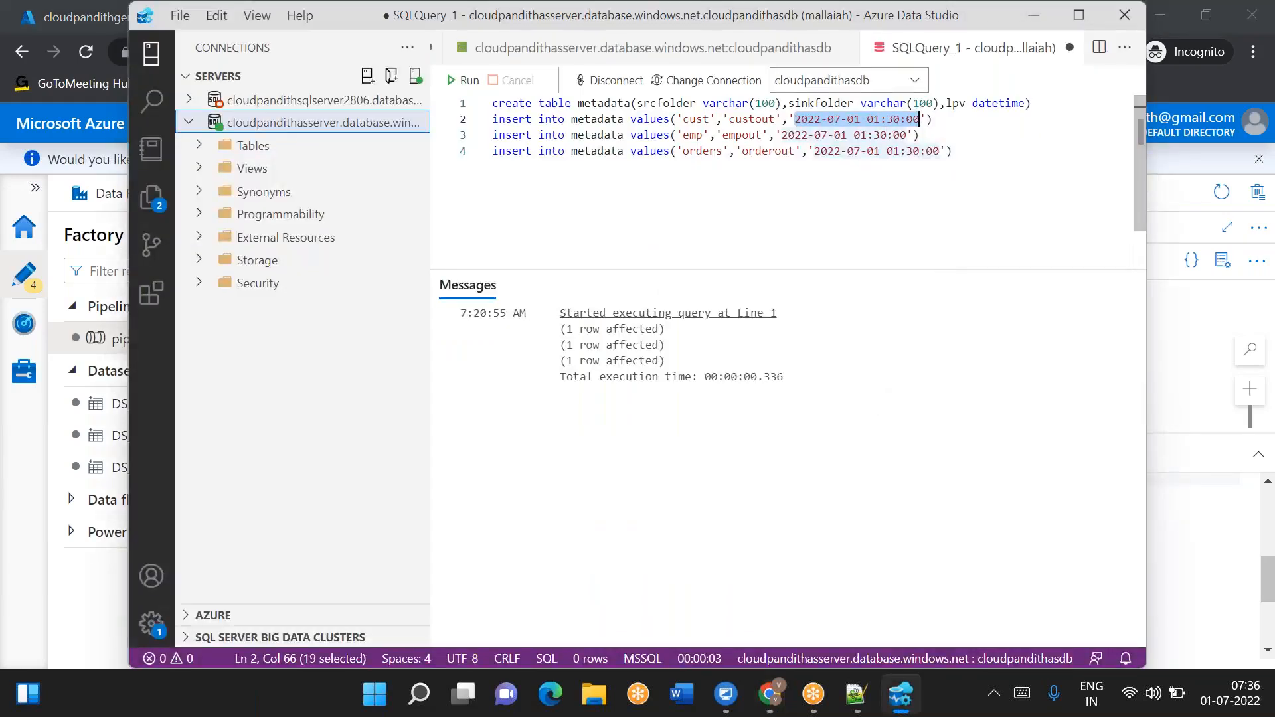
pyautogui.click(943, 120)
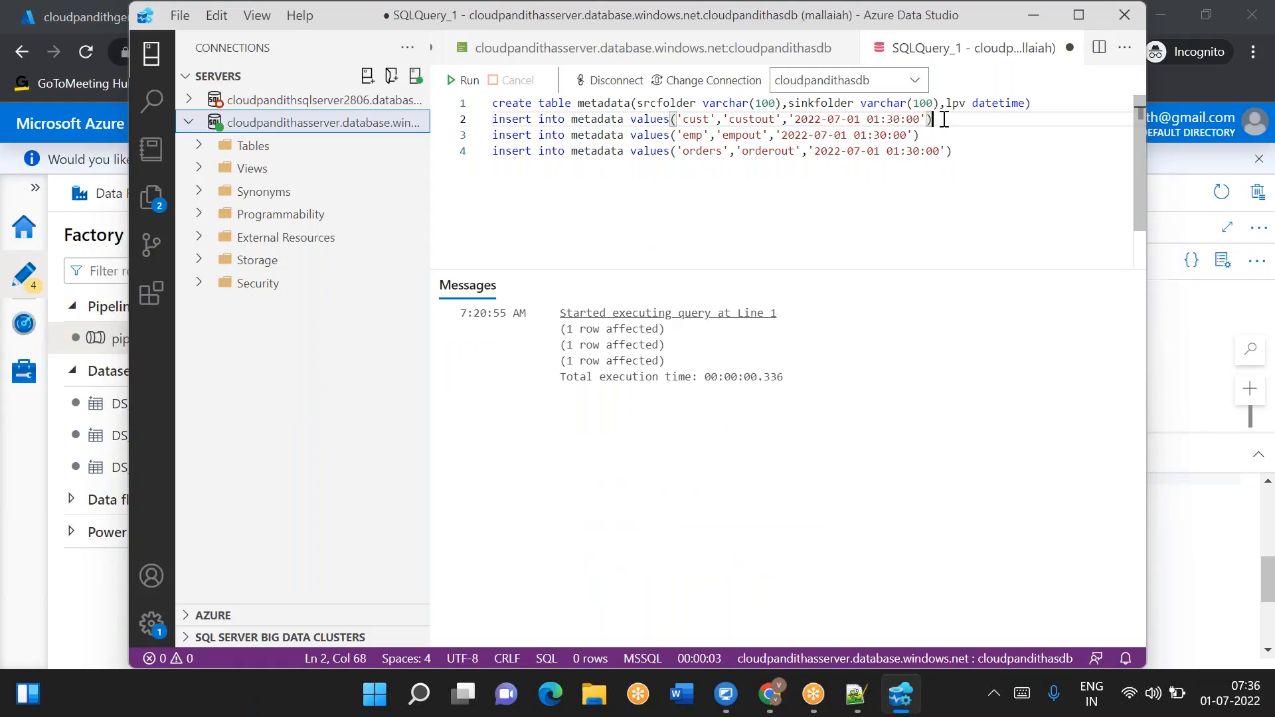
pyautogui.hotkey('alt', 'Tab')
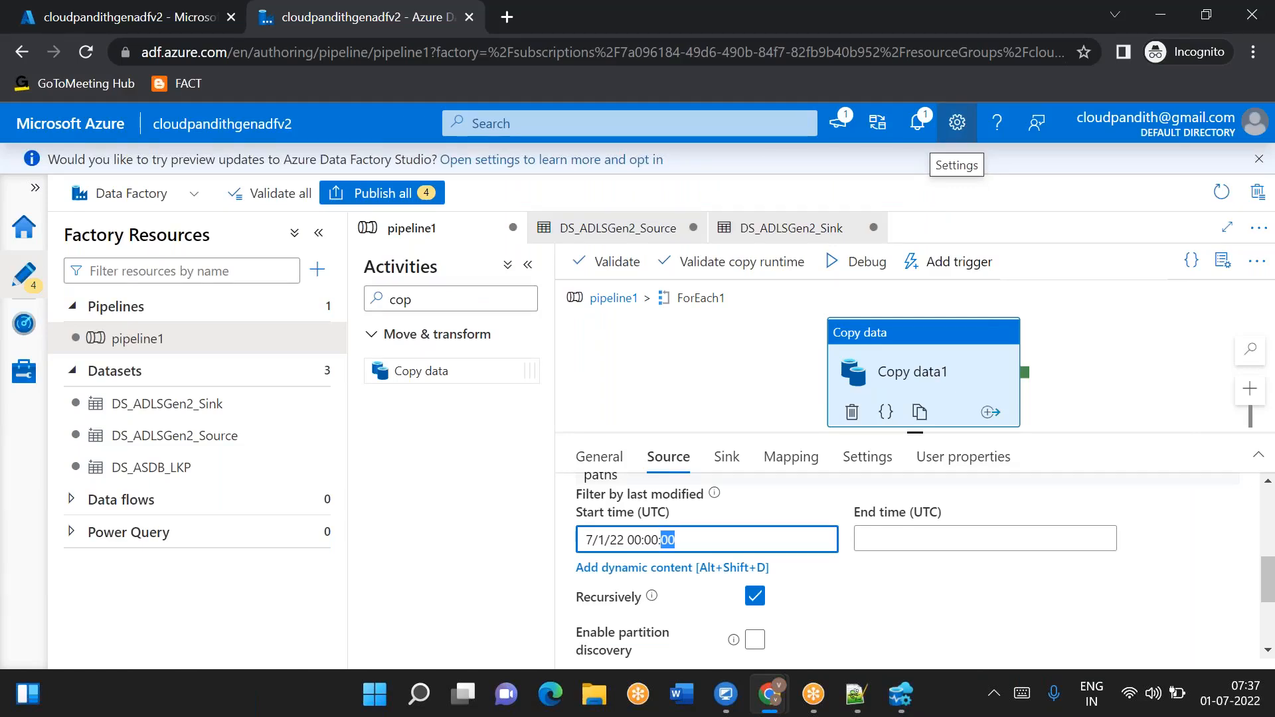
pyautogui.hotkey('alt', 'Tab')
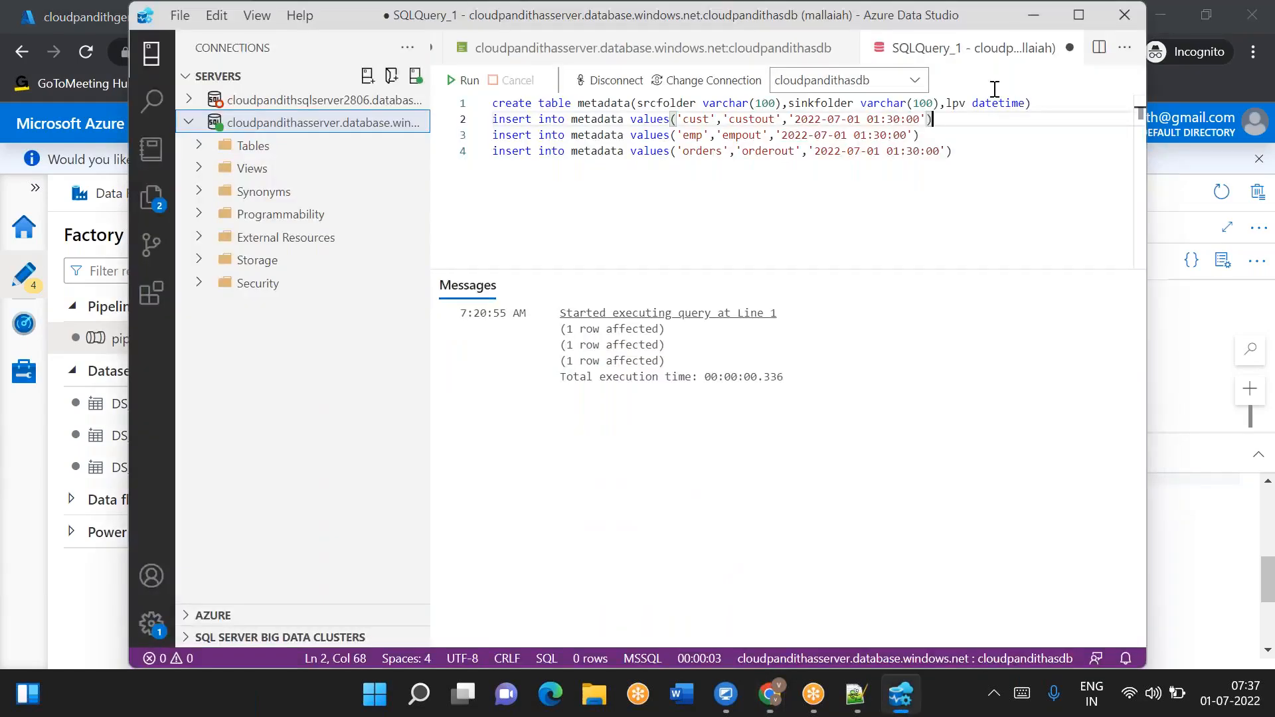
pyautogui.click(794, 119)
pyautogui.moveTo(794, 119); pyautogui.dragTo(922, 121)
pyautogui.hotkey('alt', 'Tab')
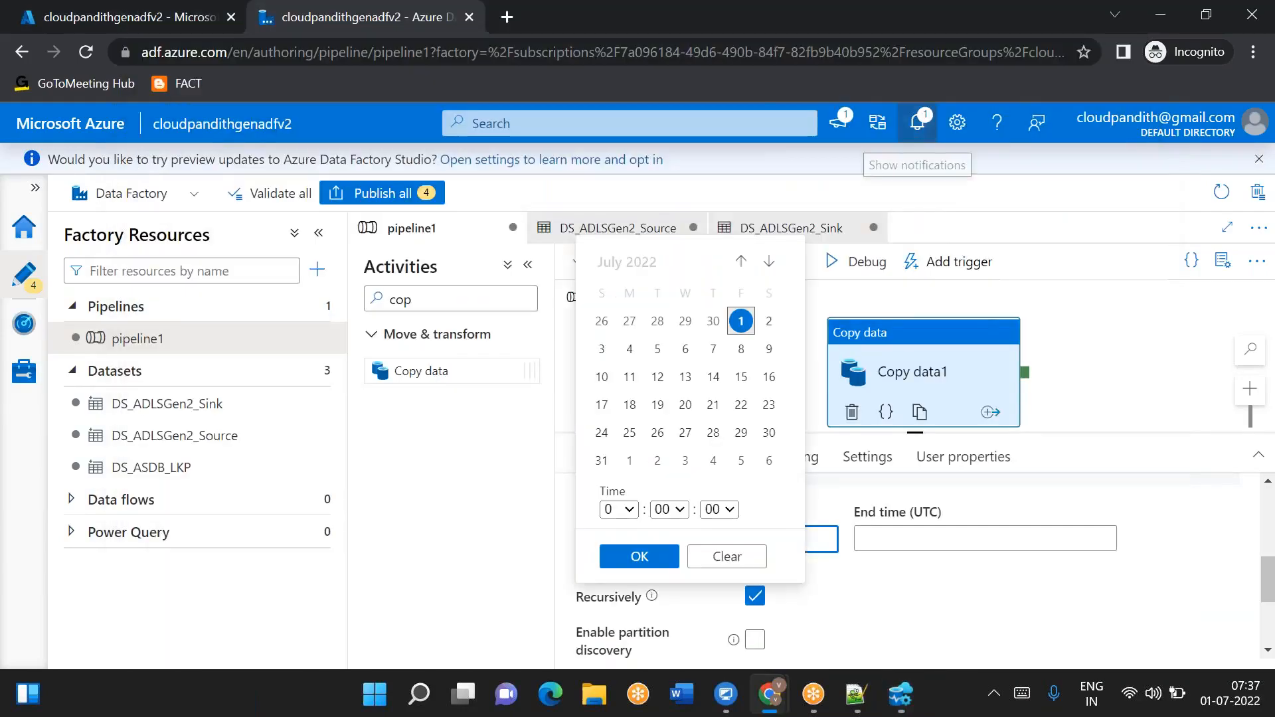
# - Review the Lookup output JSON with srcfolder, sinkfolder and lpv values in the notes file
pyautogui.click(1105, 396)
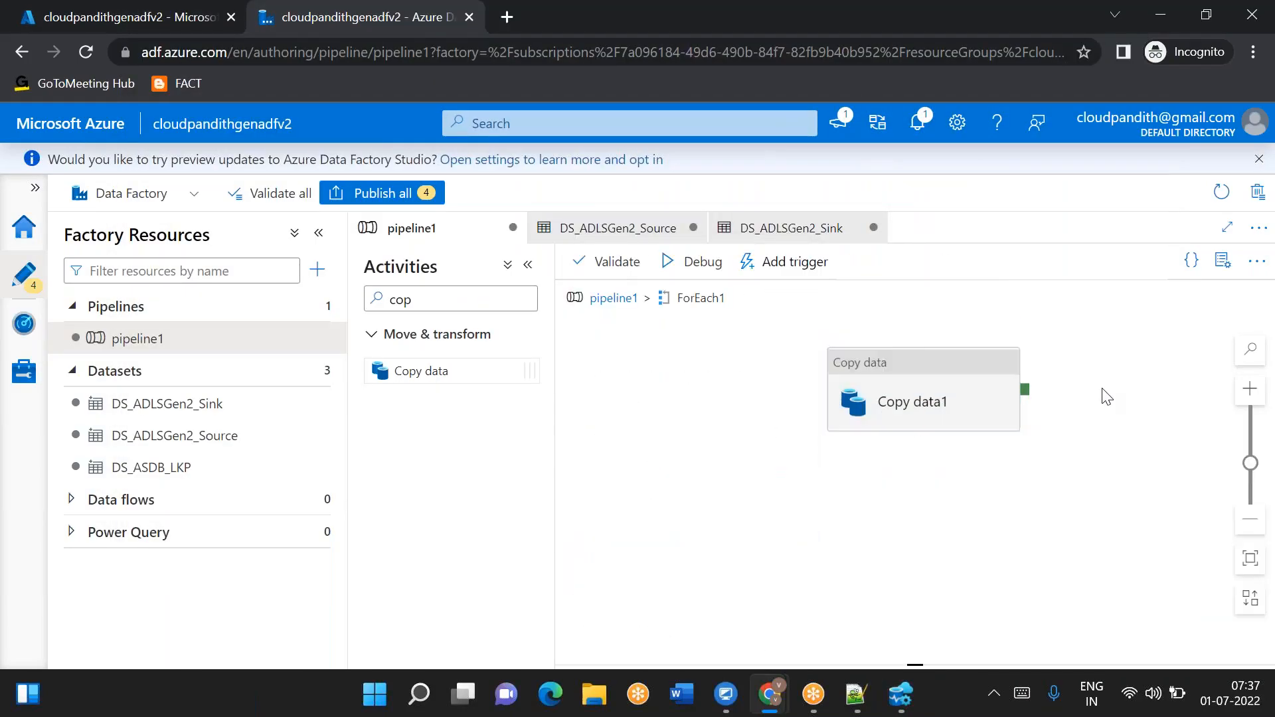
pyautogui.click(1005, 392)
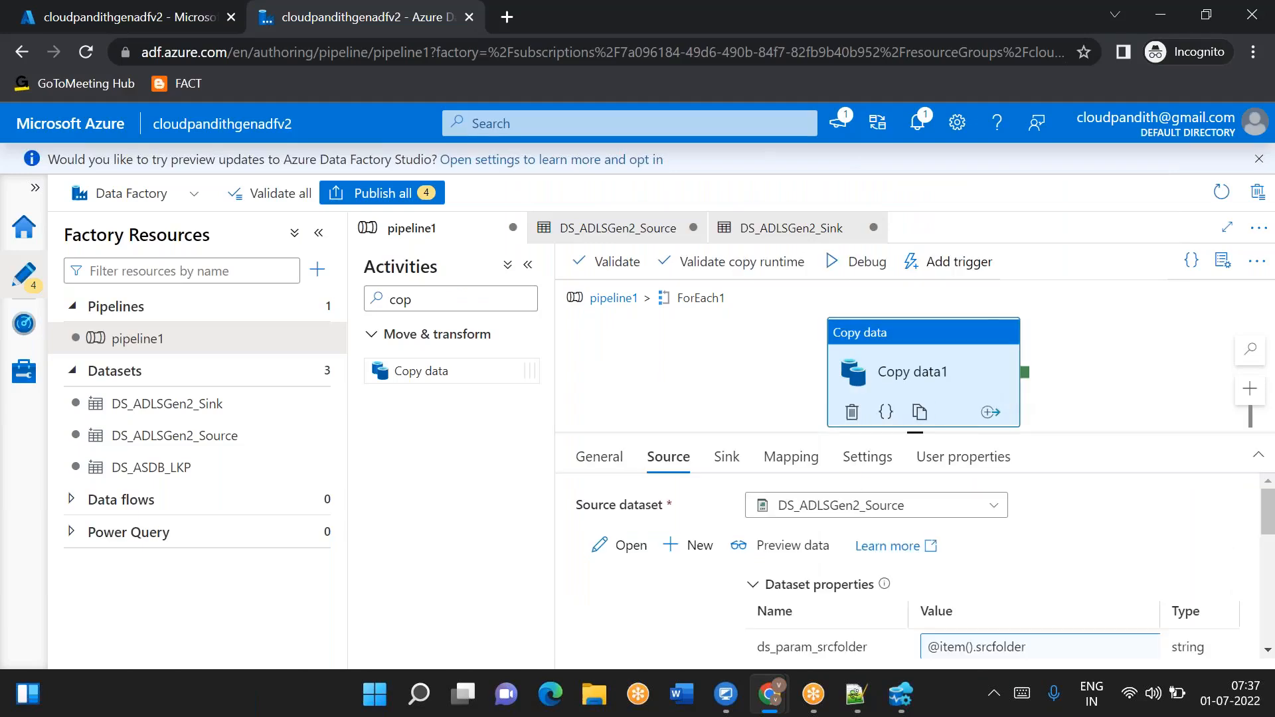
pyautogui.click(646, 636)
pyautogui.scroll(-1, 646, 571)
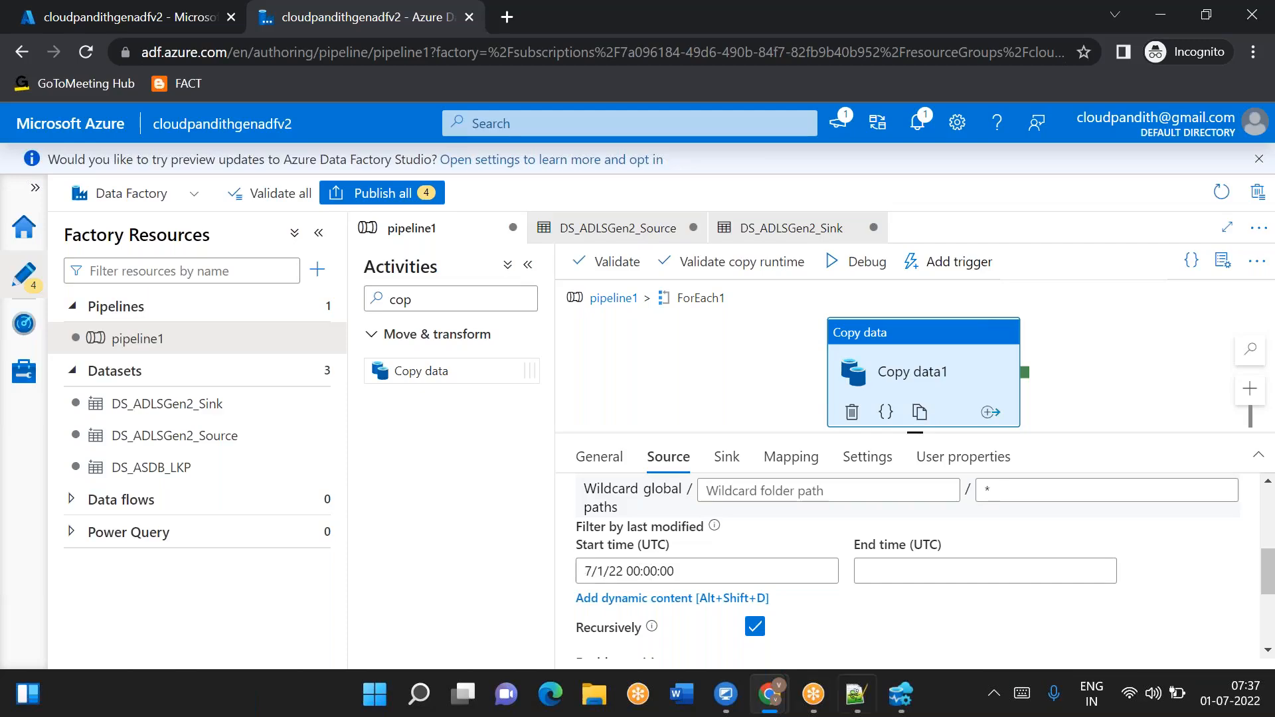
pyautogui.click(859, 711)
pyautogui.scroll(8, 617, 373)
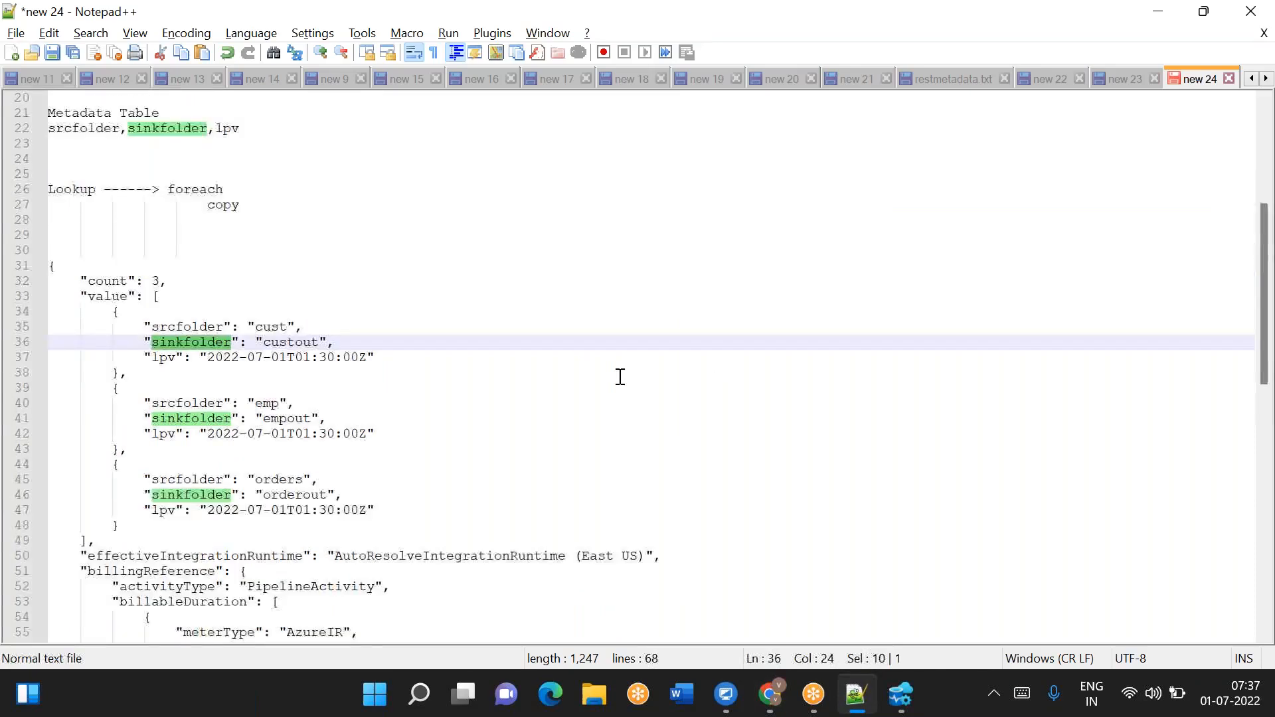
pyautogui.scroll(-11, 546, 482)
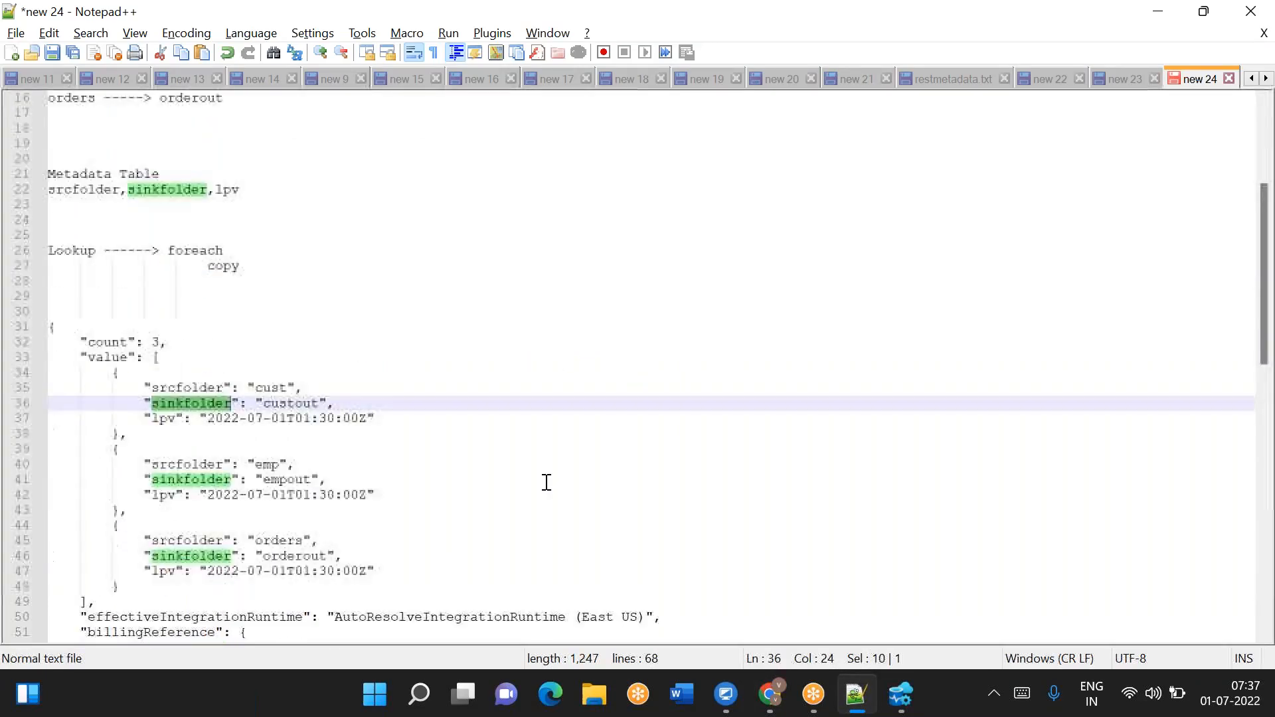
pyautogui.click(770, 701)
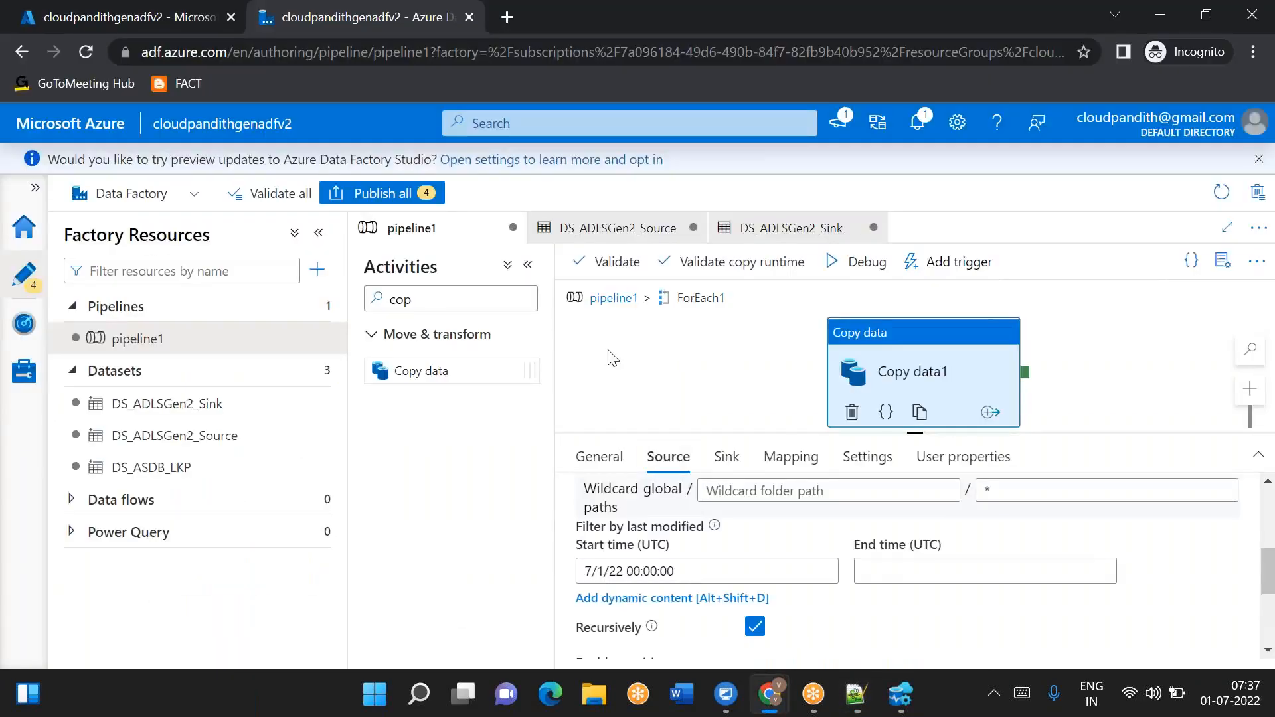
# - Filter activities for 'set' and add a String pipeline variable named pl_var_upperbound
pyautogui.moveTo(419, 299); pyautogui.dragTo(388, 300)
pyautogui.write('set')
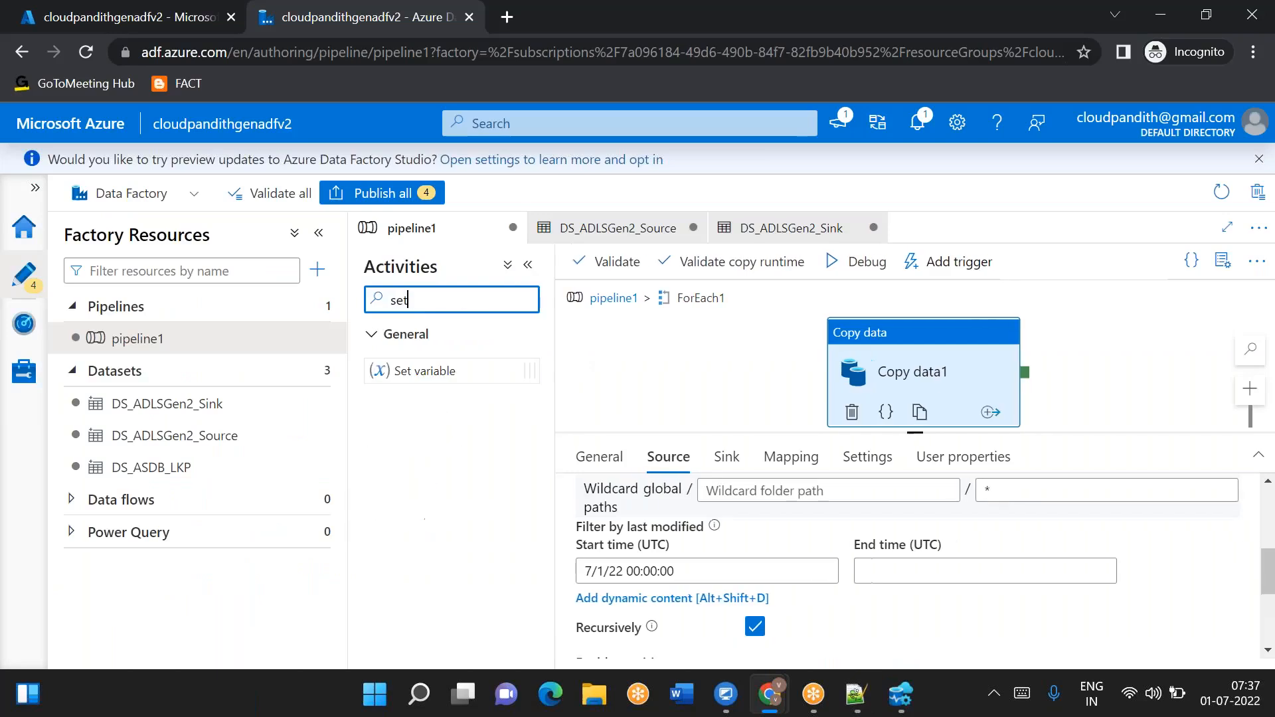
pyautogui.click(595, 300)
pyautogui.click(872, 315)
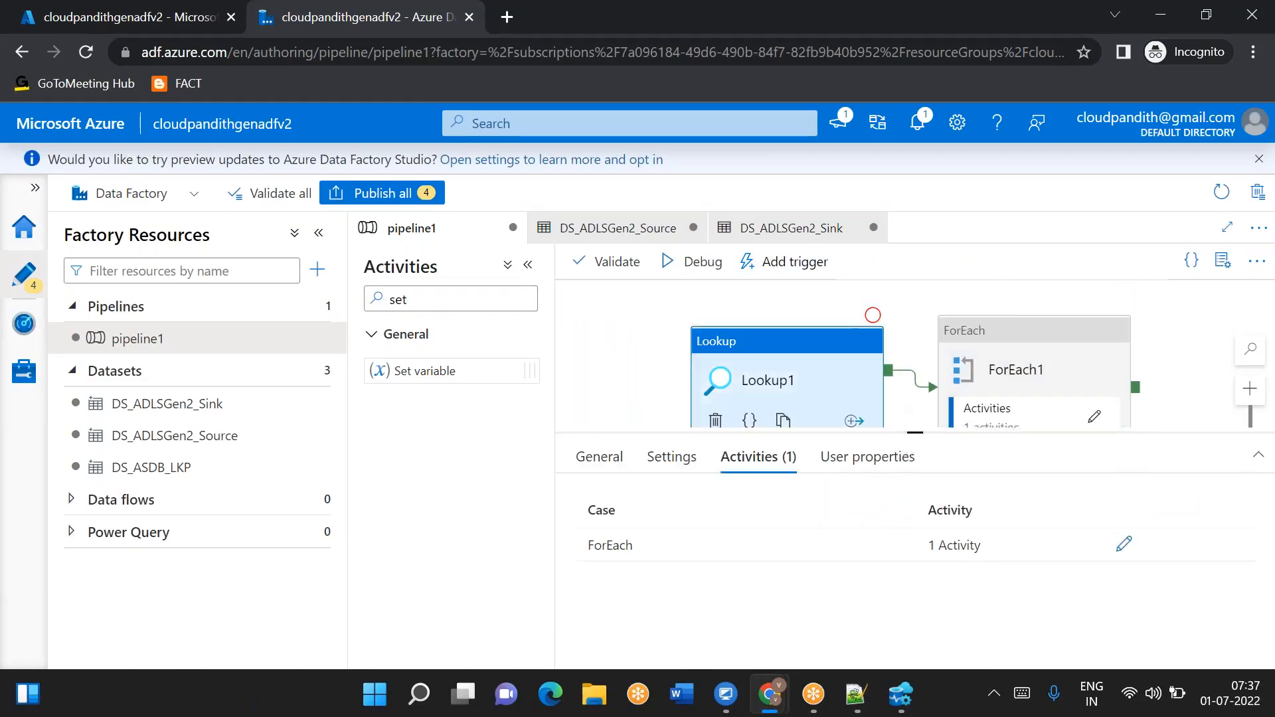
pyautogui.click(905, 415)
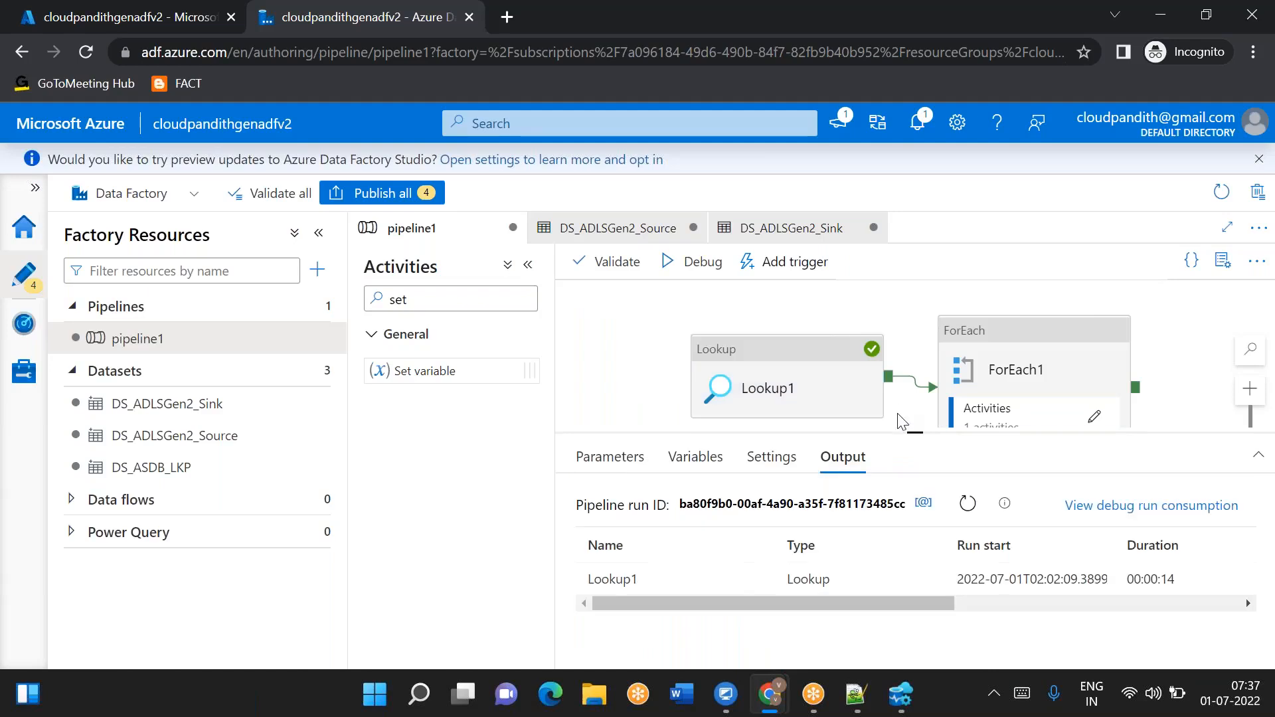
pyautogui.click(629, 458)
pyautogui.click(691, 467)
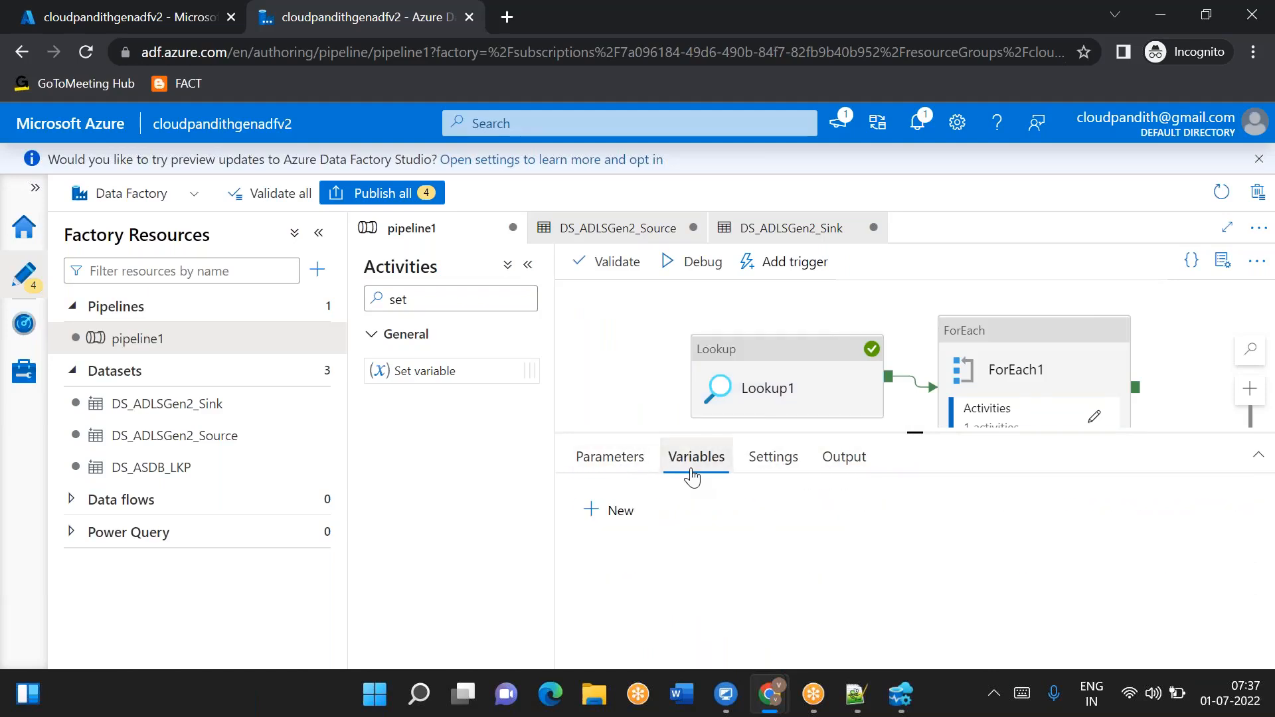
pyautogui.click(619, 519)
pyautogui.click(657, 578)
pyautogui.write('pl_var+')
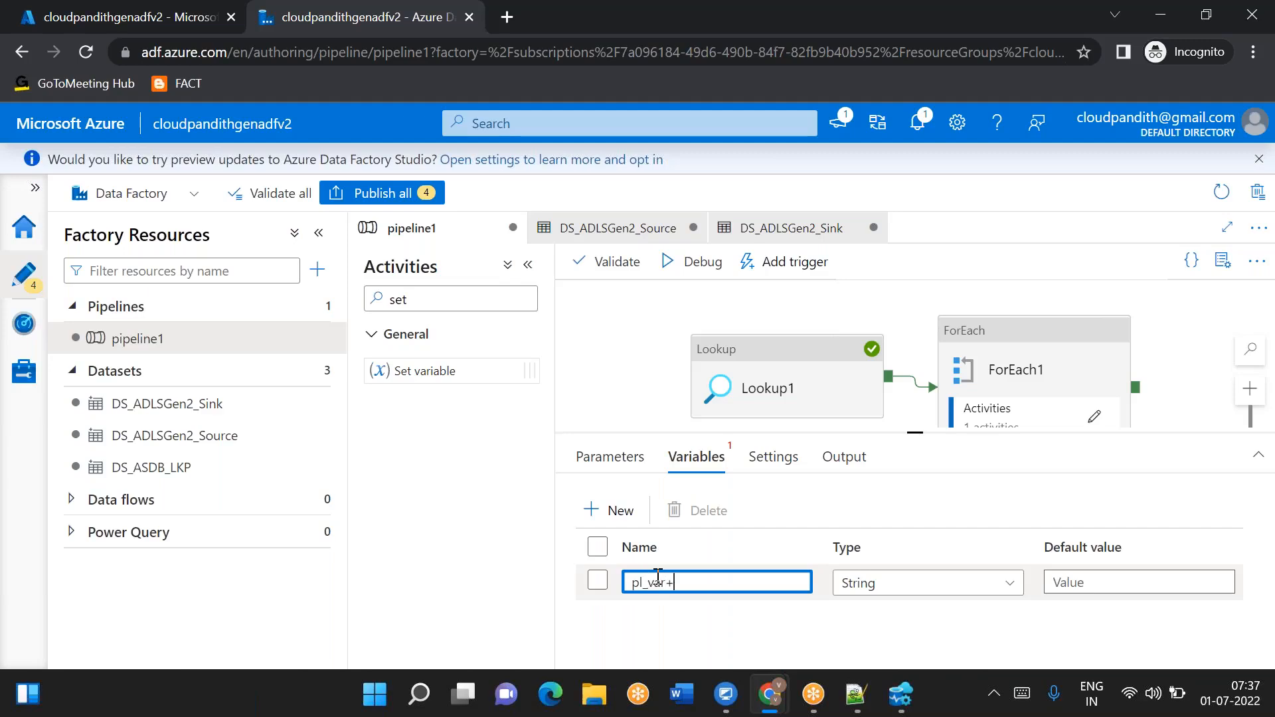
pyautogui.press('BackSpace')
pyautogui.write('_upperbound')
pyautogui.doubleClick(702, 588)
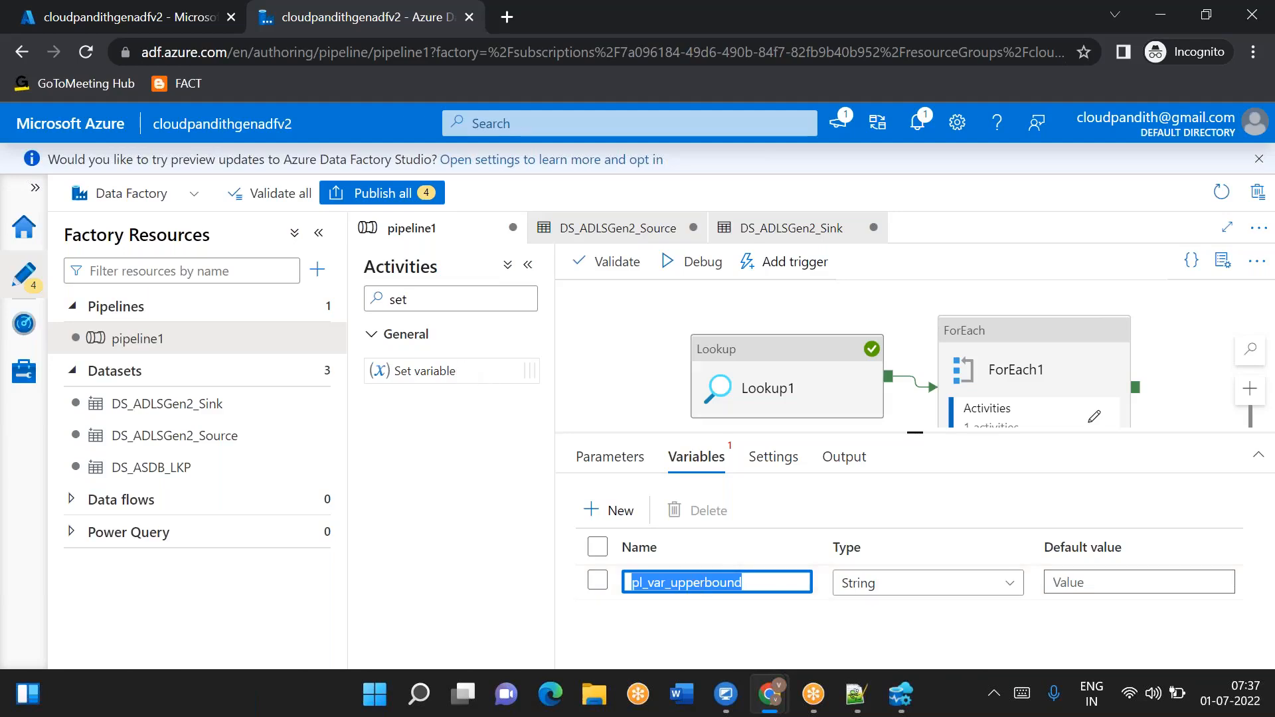
pyautogui.click(1097, 420)
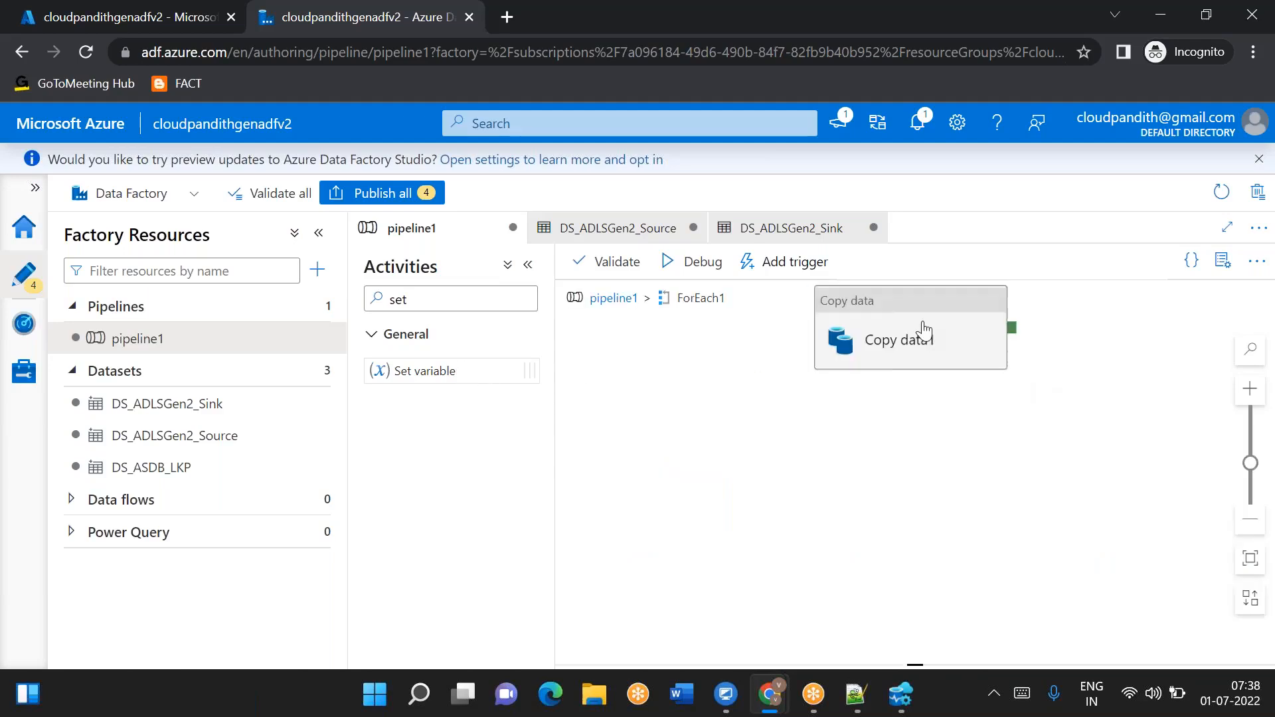
pyautogui.click(918, 333)
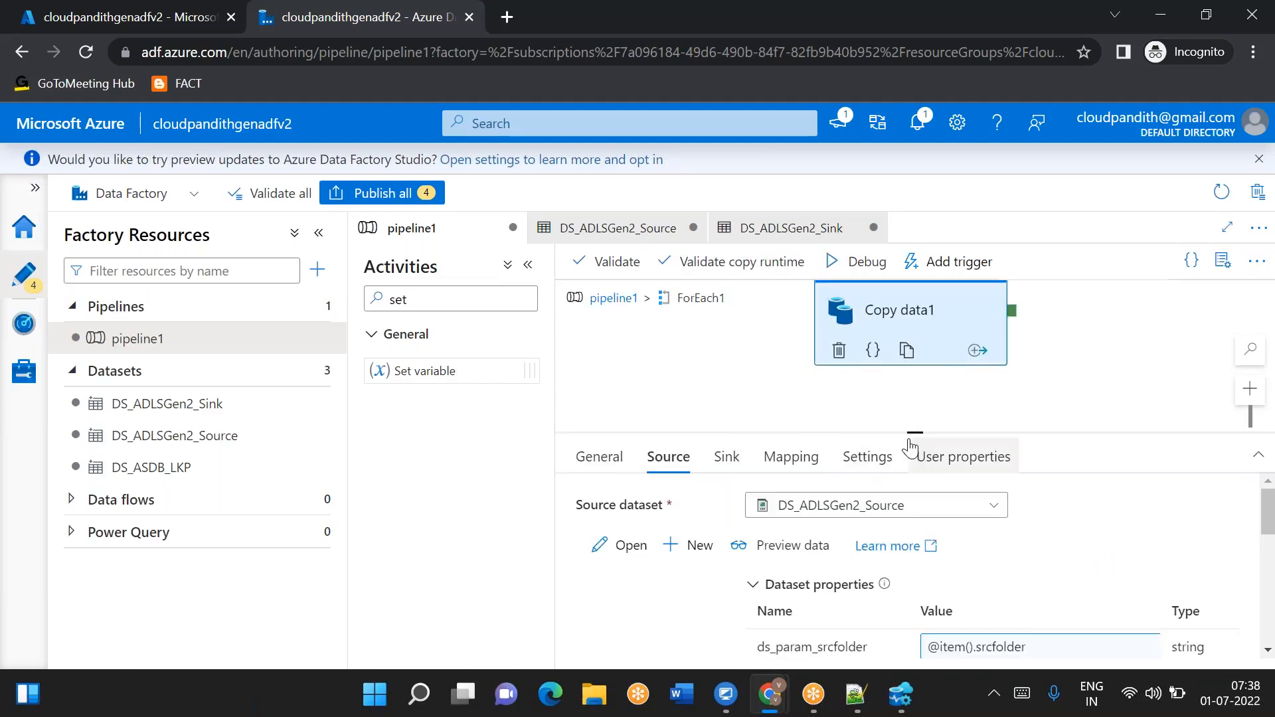
pyautogui.moveTo(911, 428); pyautogui.dragTo(913, 369)
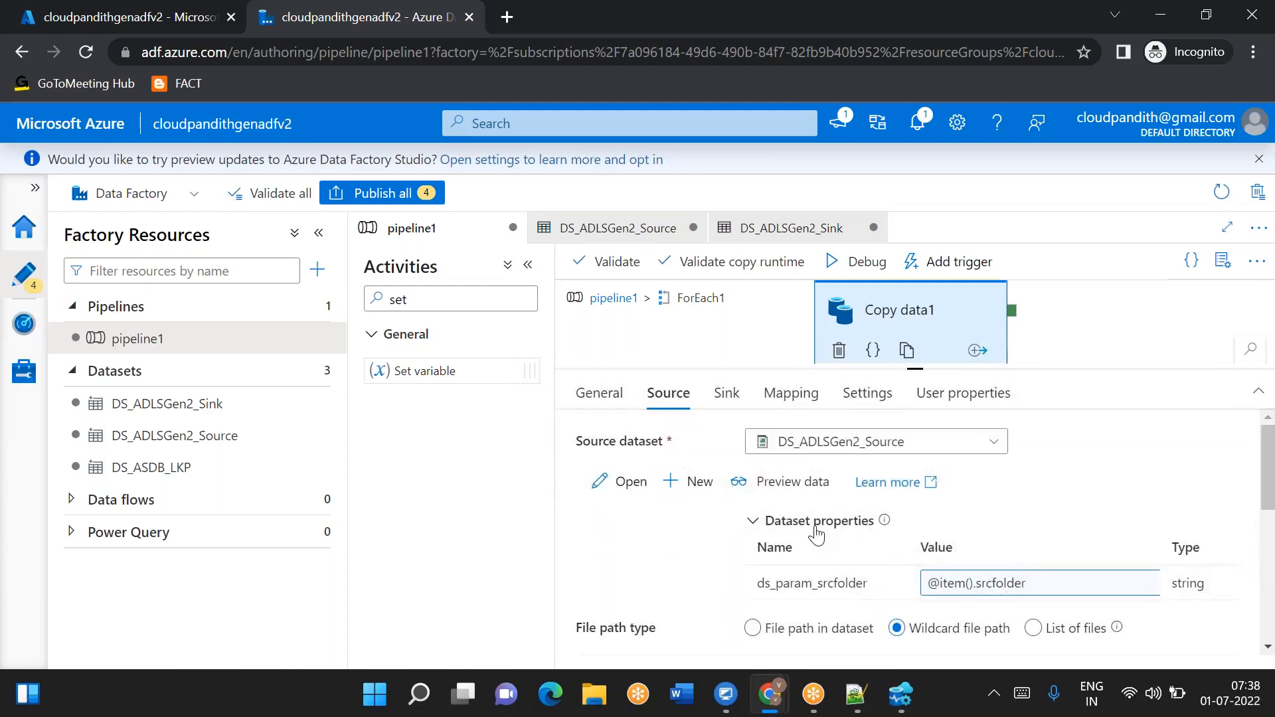
pyautogui.scroll(-5, 817, 531)
pyautogui.tripleClick(648, 460)
pyautogui.press('BackSpace')
pyautogui.click(620, 500)
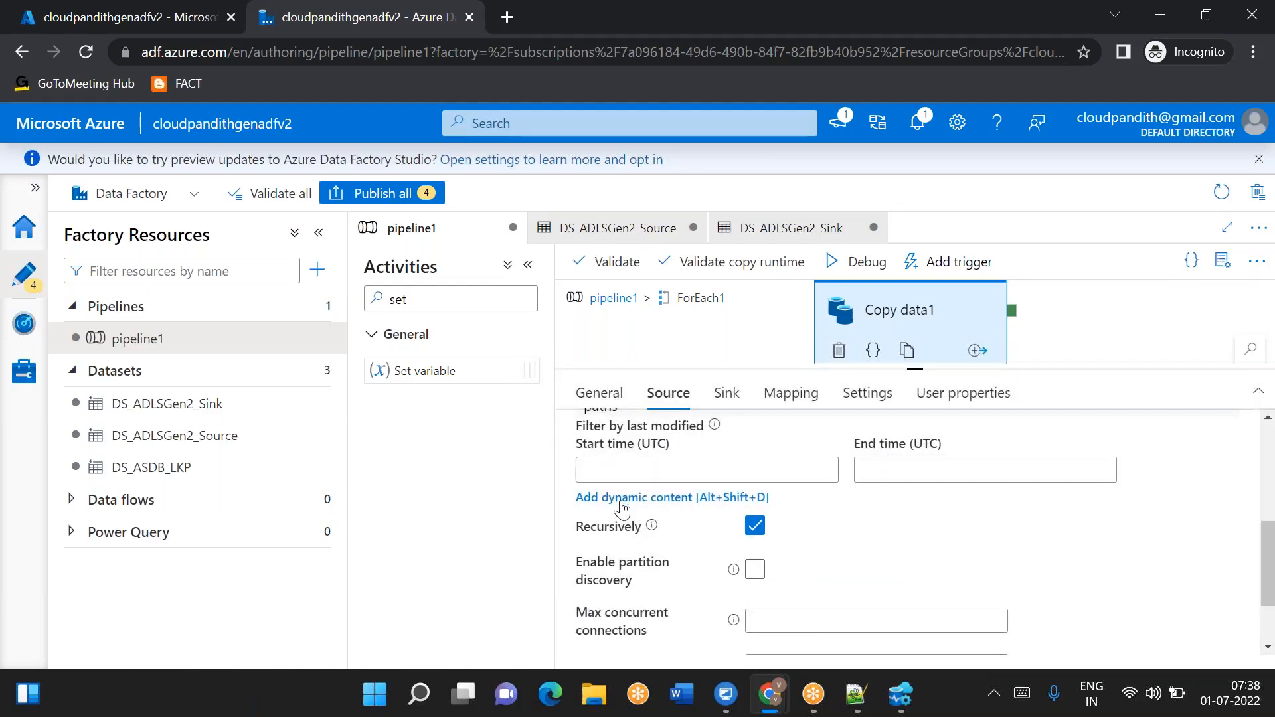
pyautogui.scroll(-3, 956, 571)
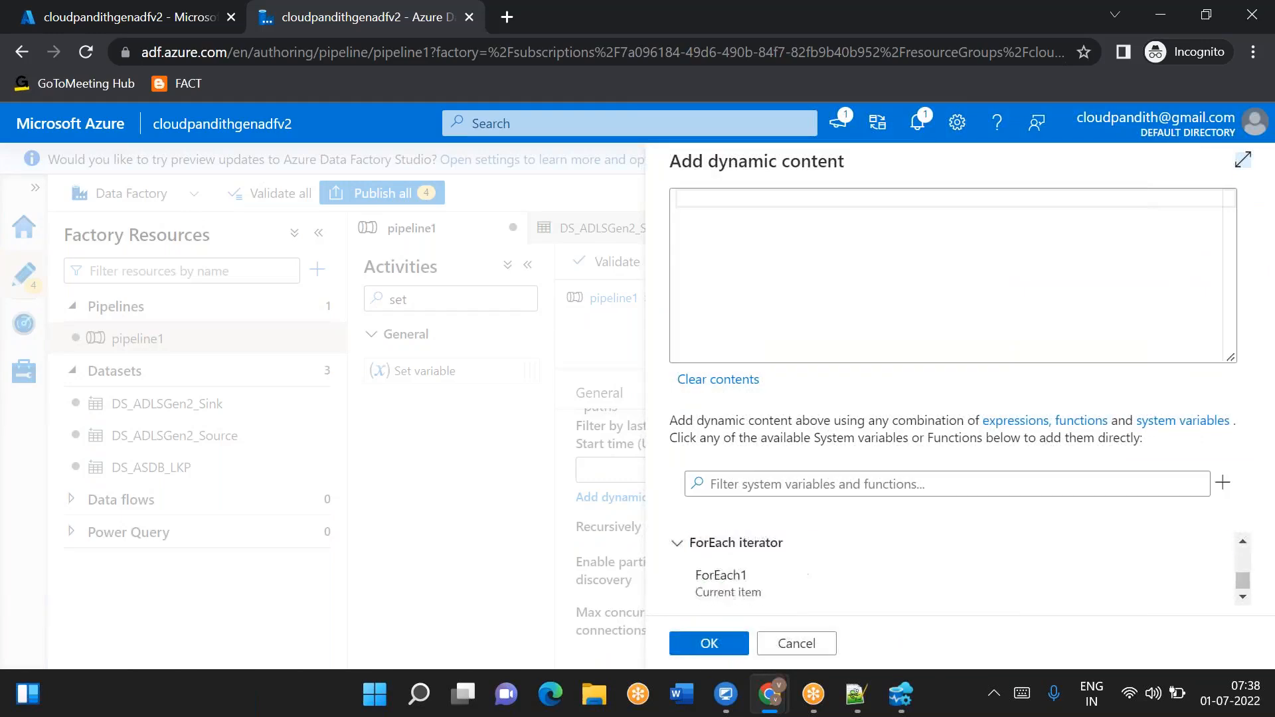
pyautogui.click(754, 590)
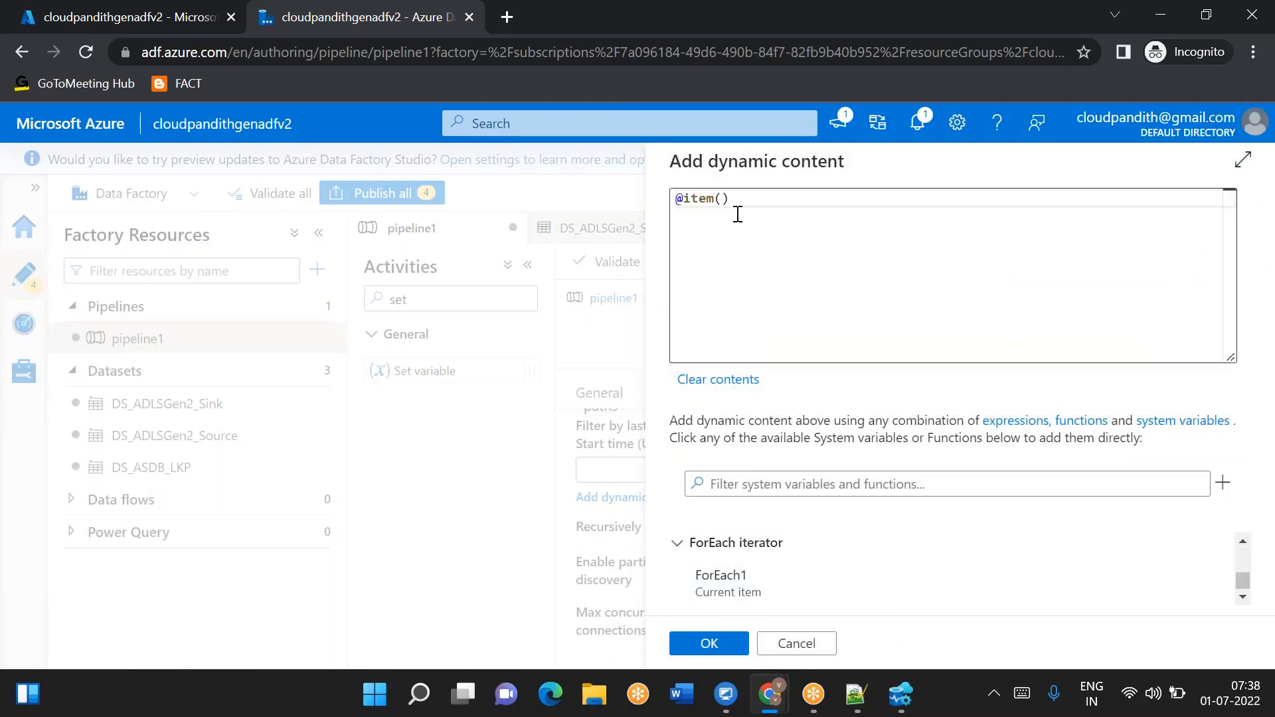
pyautogui.click(736, 200)
pyautogui.hotkey('alt', 'Tab')
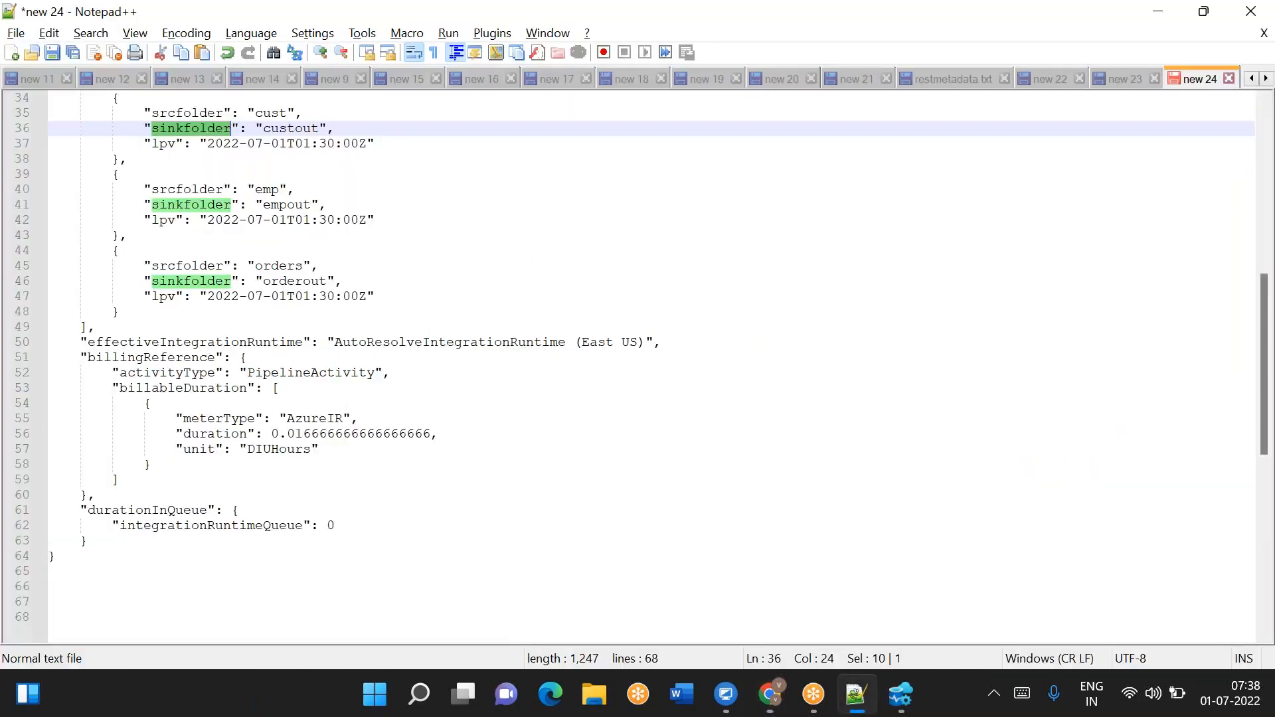
pyautogui.doubleClick(164, 219)
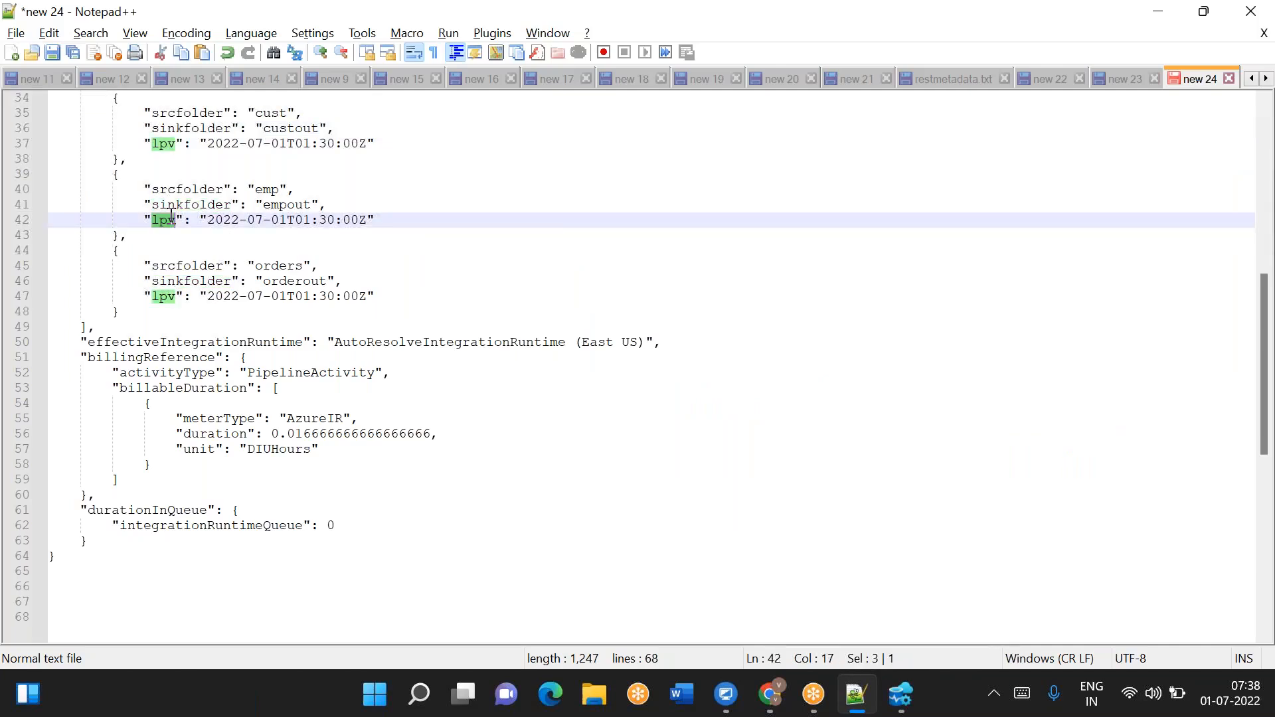
pyautogui.hotkey('ctrl', 'c')
pyautogui.hotkey('alt', 'Tab')
pyautogui.write('.')
pyautogui.hotkey('ctrl', 'v')
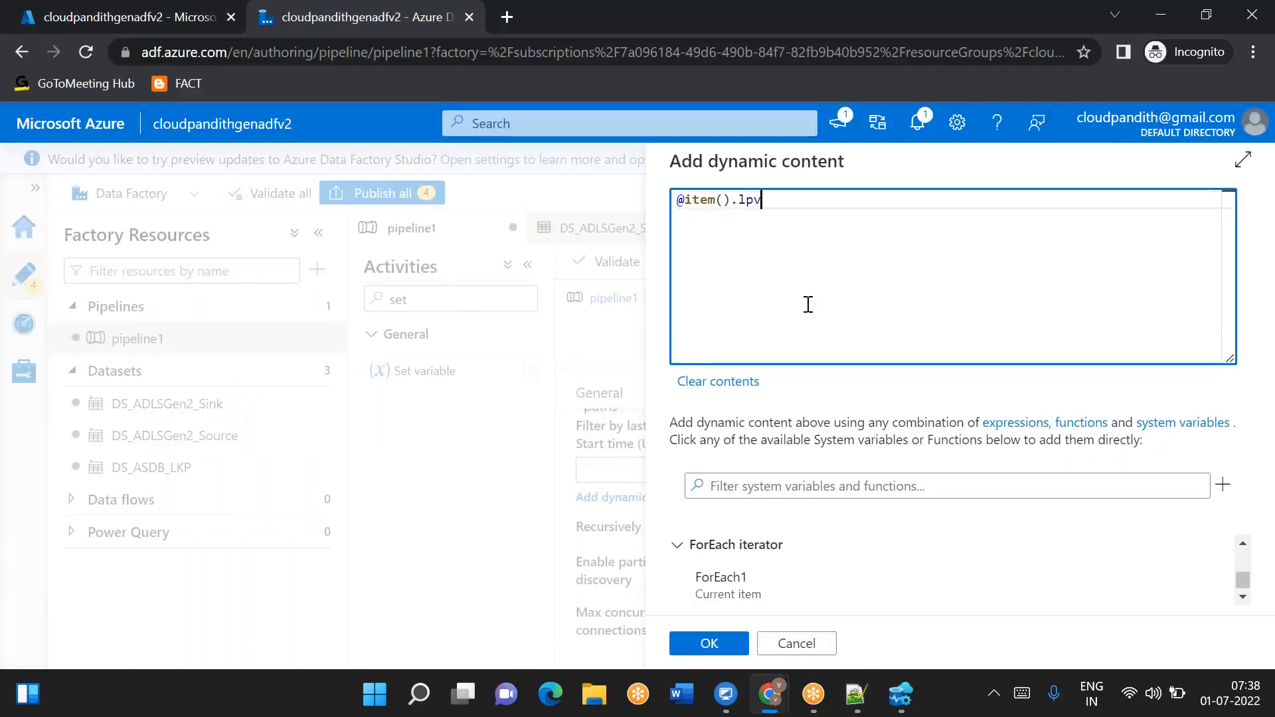
pyautogui.click(733, 647)
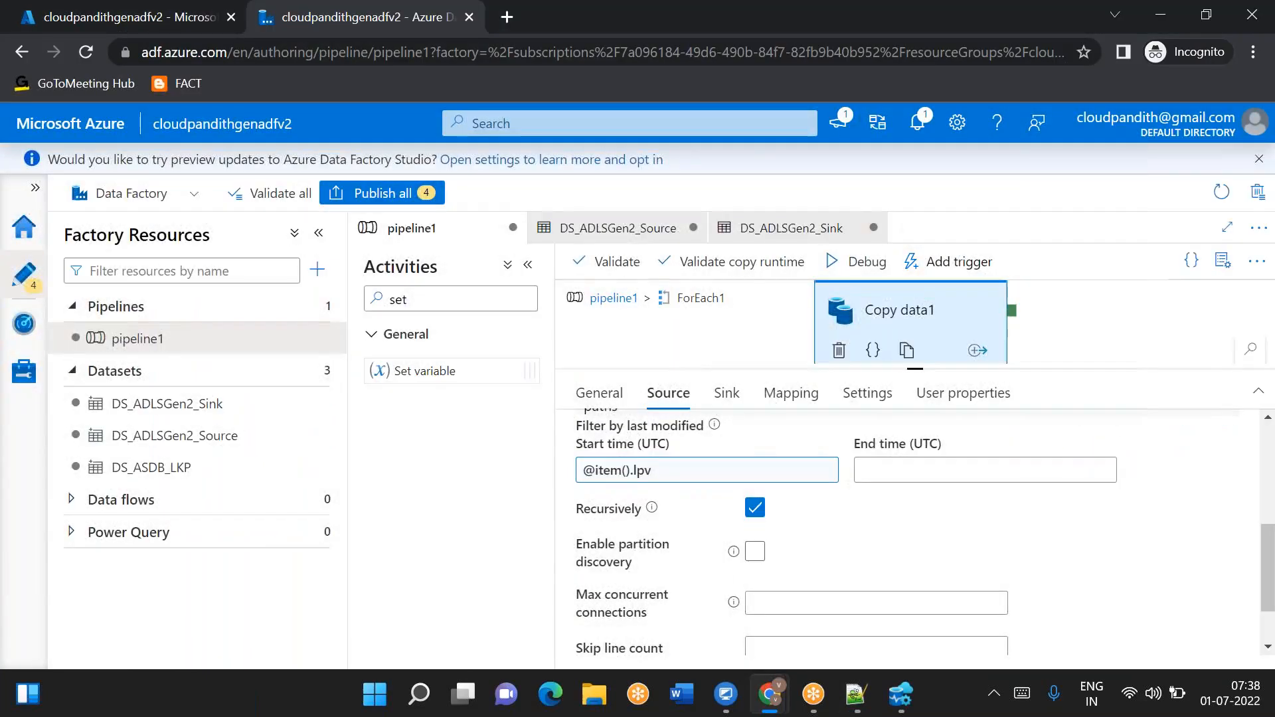
# - Set the source last-modified end time to 7/1/22 00:00:00
pyautogui.scroll(1, 903, 532)
pyautogui.scroll(2, 916, 531)
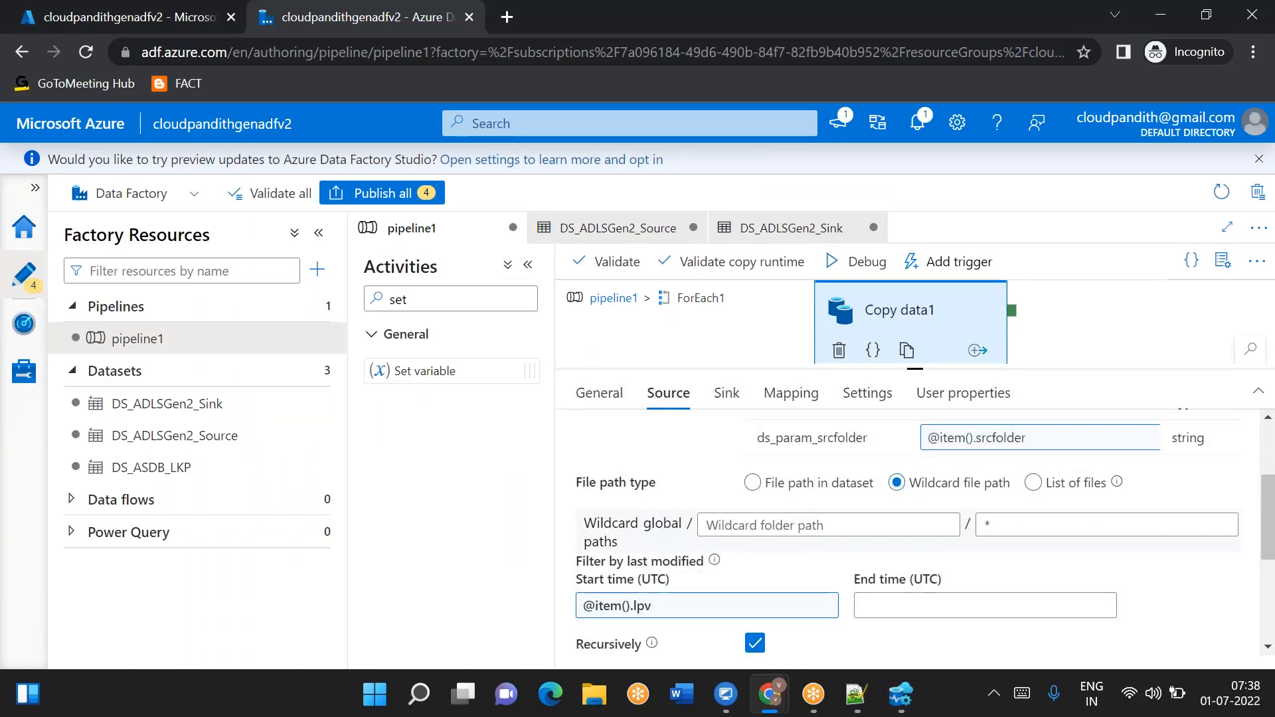
pyautogui.scroll(2, 916, 538)
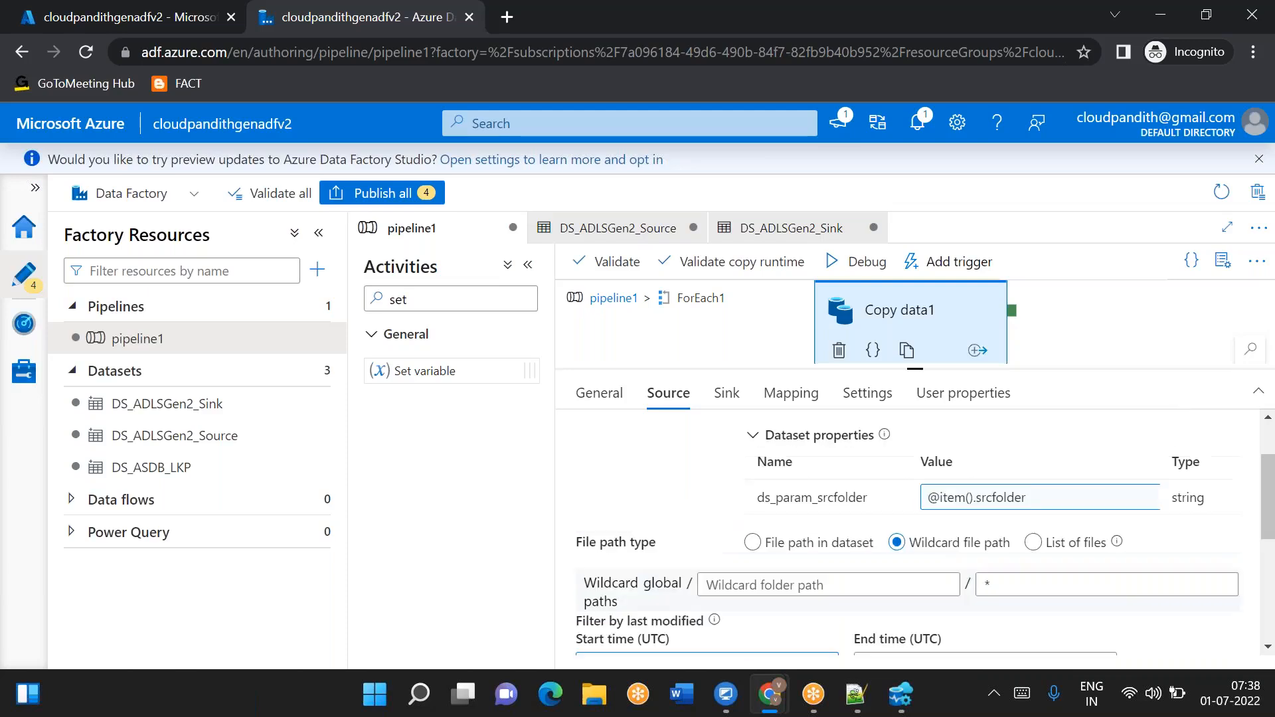
pyautogui.scroll(1, 917, 531)
pyautogui.scroll(-3, 917, 532)
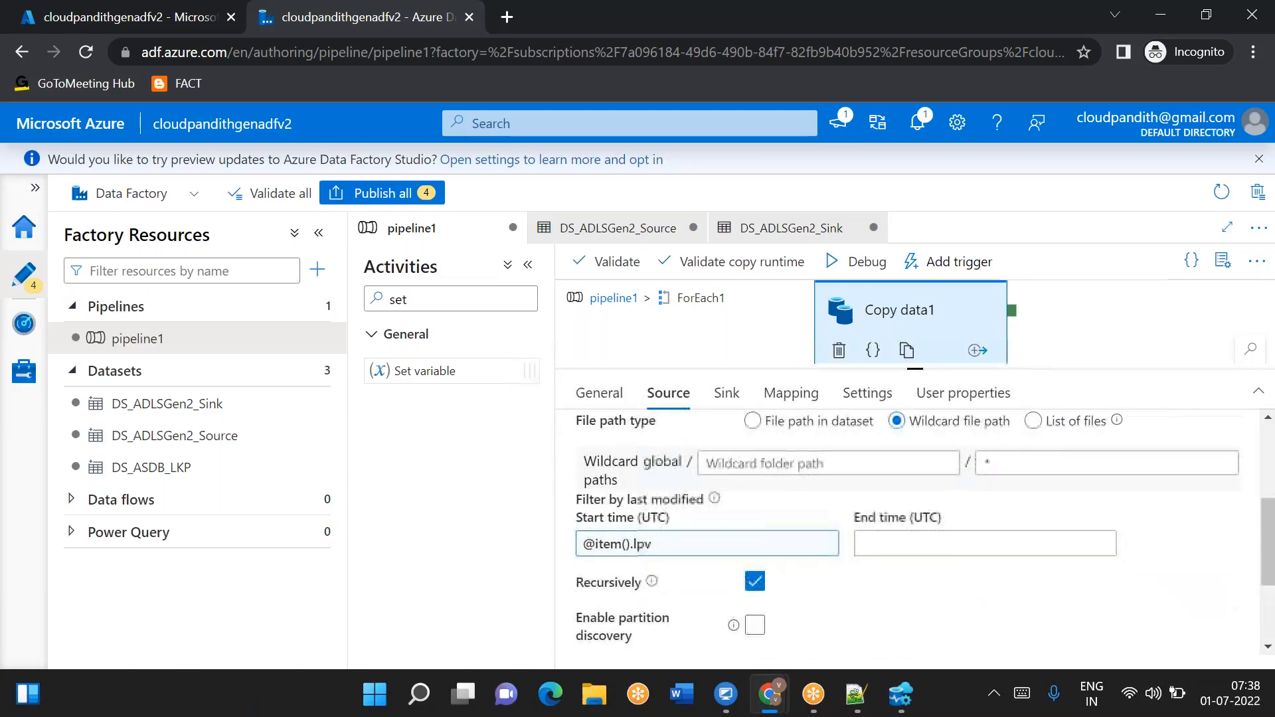
pyautogui.click(897, 543)
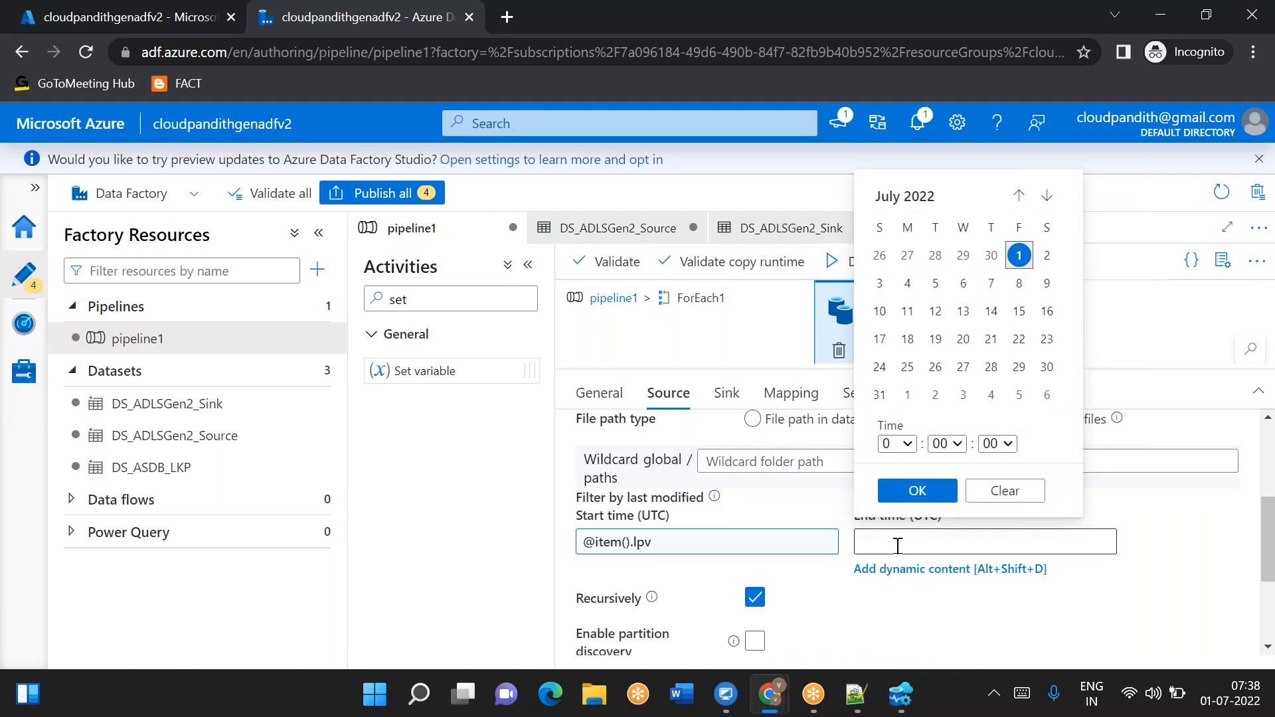
pyautogui.click(1001, 637)
# - Add a Set variable activity inside ForEach1 and connect its success output to Copy data1
pyautogui.moveTo(915, 369); pyautogui.dragTo(915, 506)
pyautogui.moveTo(433, 371); pyautogui.dragTo(667, 365)
pyautogui.click(863, 365)
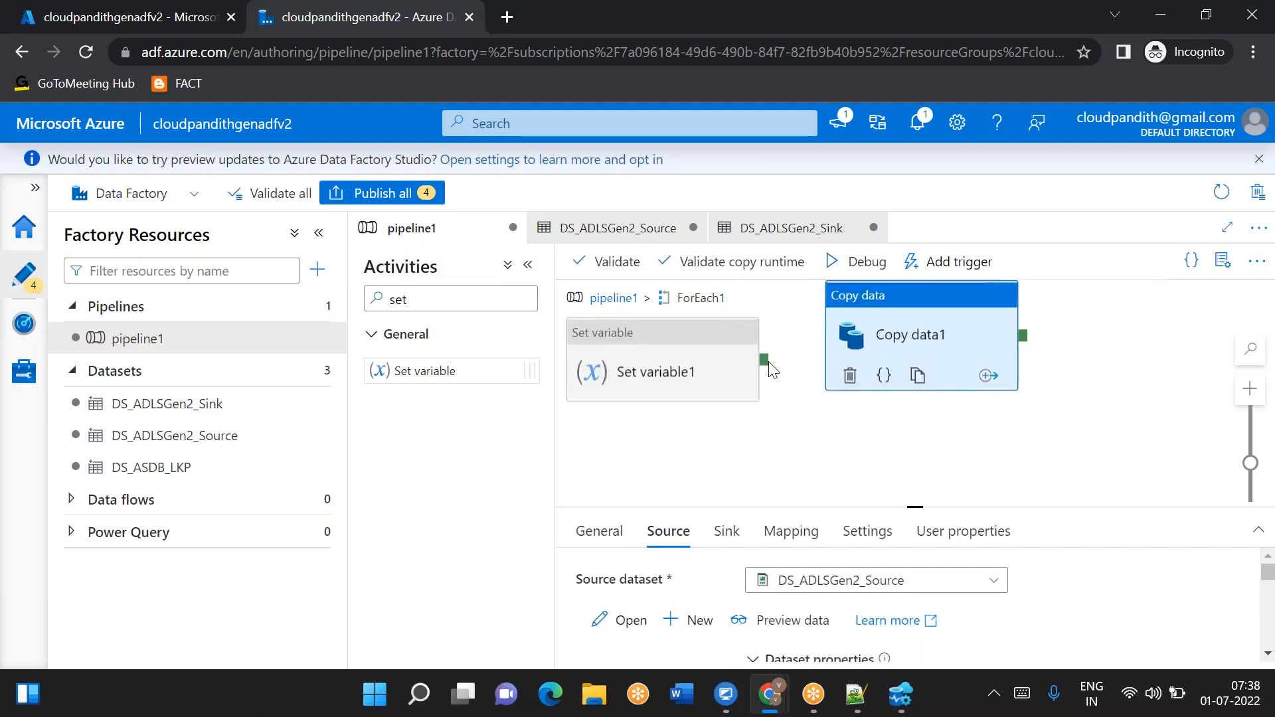
pyautogui.click(750, 371)
pyautogui.moveTo(779, 351); pyautogui.dragTo(893, 365)
pyautogui.click(699, 365)
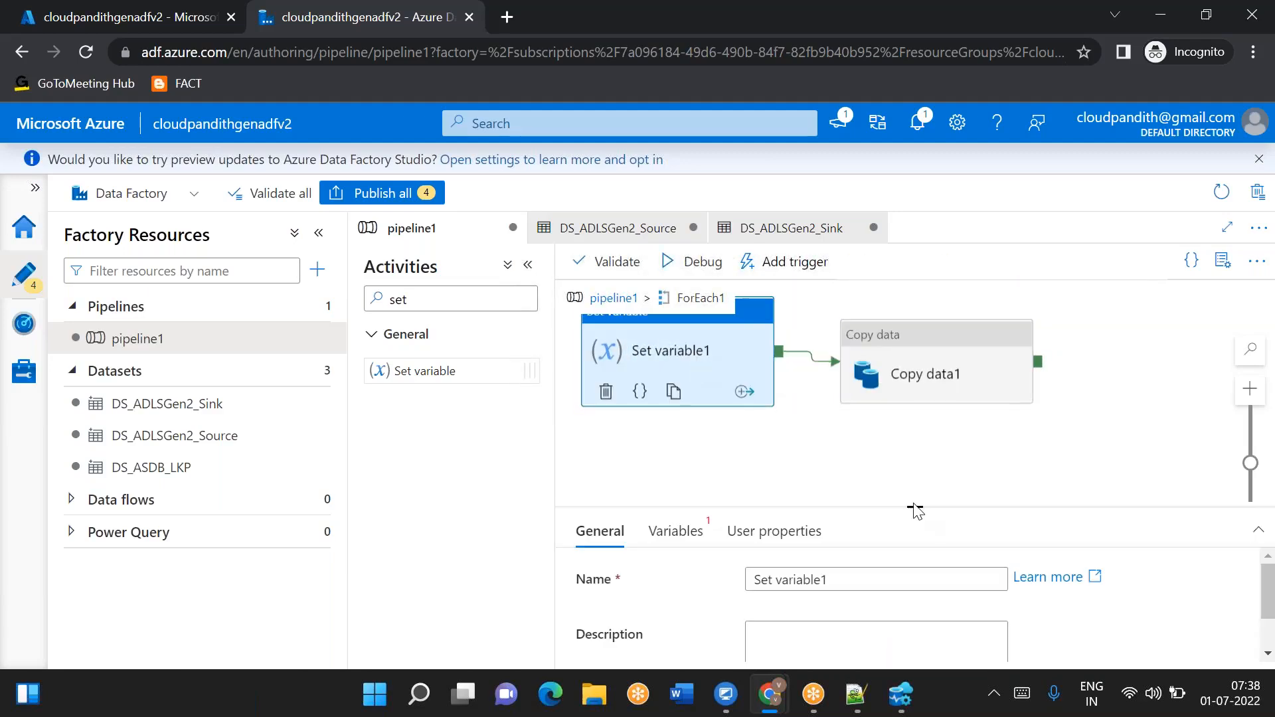
pyautogui.moveTo(914, 508); pyautogui.dragTo(877, 427)
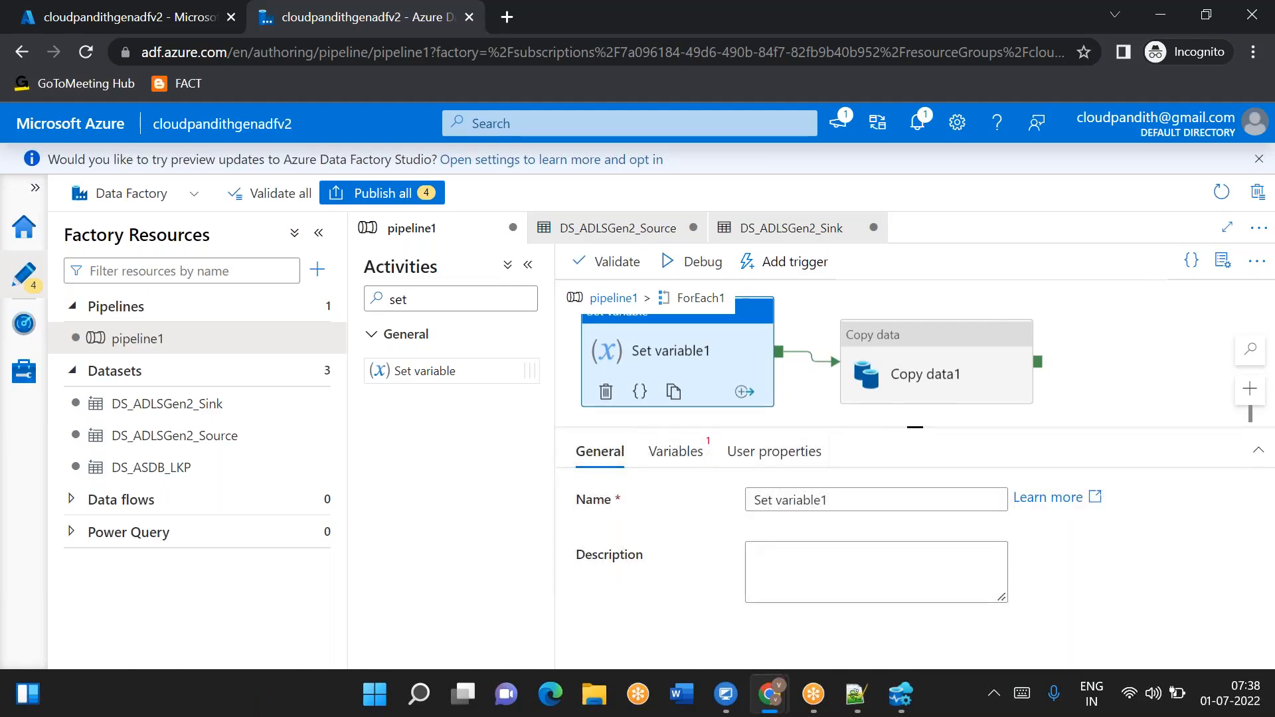
pyautogui.click(680, 455)
pyautogui.click(813, 516)
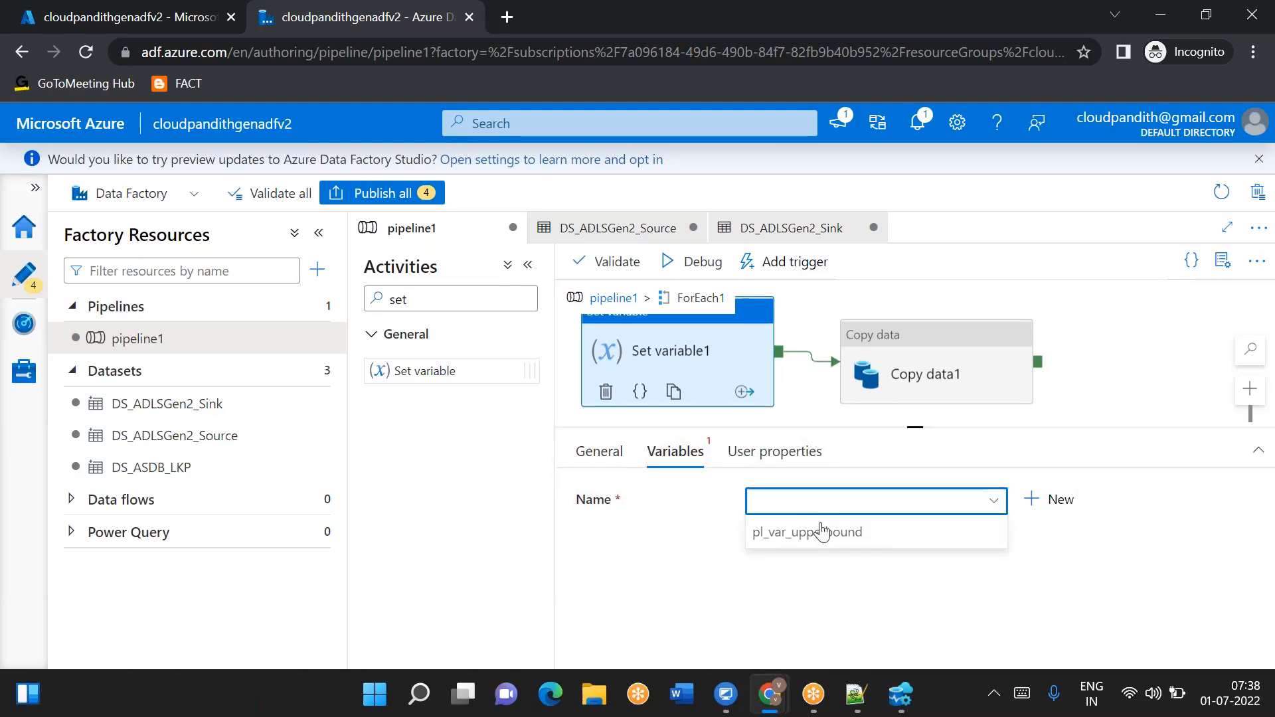
pyautogui.click(822, 531)
pyautogui.click(795, 539)
pyautogui.click(791, 606)
pyautogui.click(754, 484)
pyautogui.write('utcnow')
pyautogui.scroll(-2, 781, 584)
pyautogui.click(780, 591)
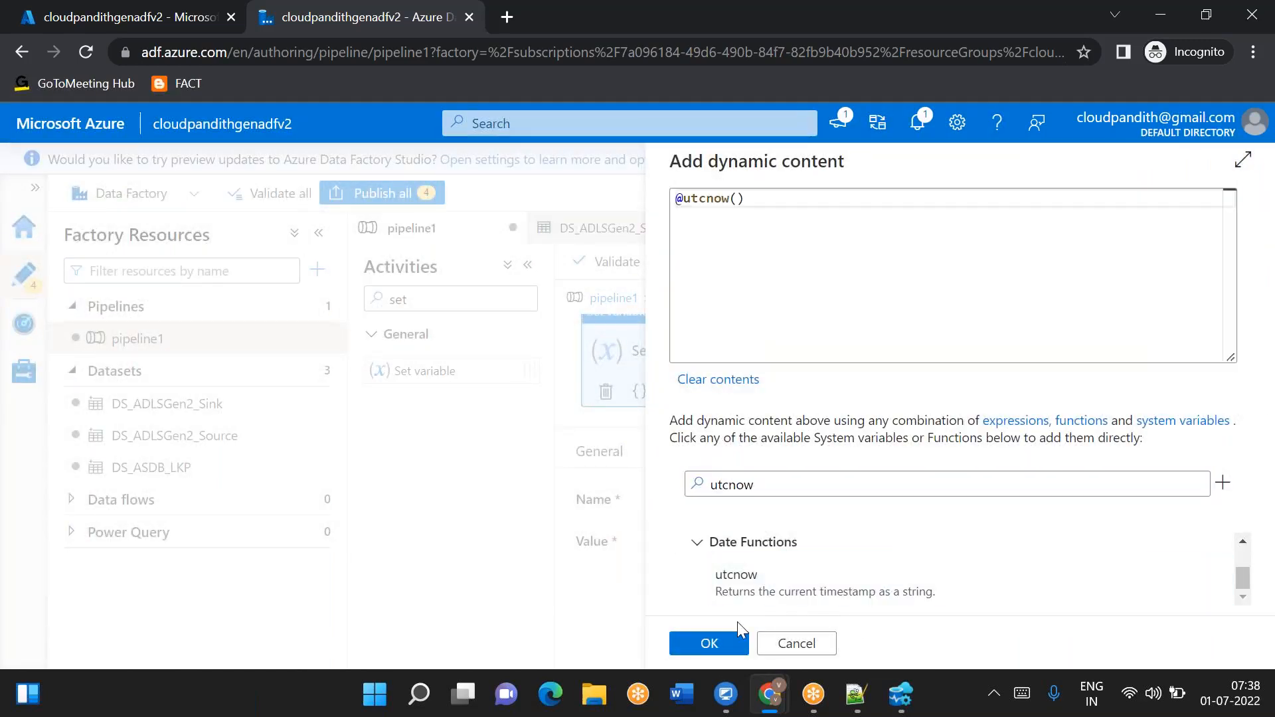
pyautogui.click(710, 643)
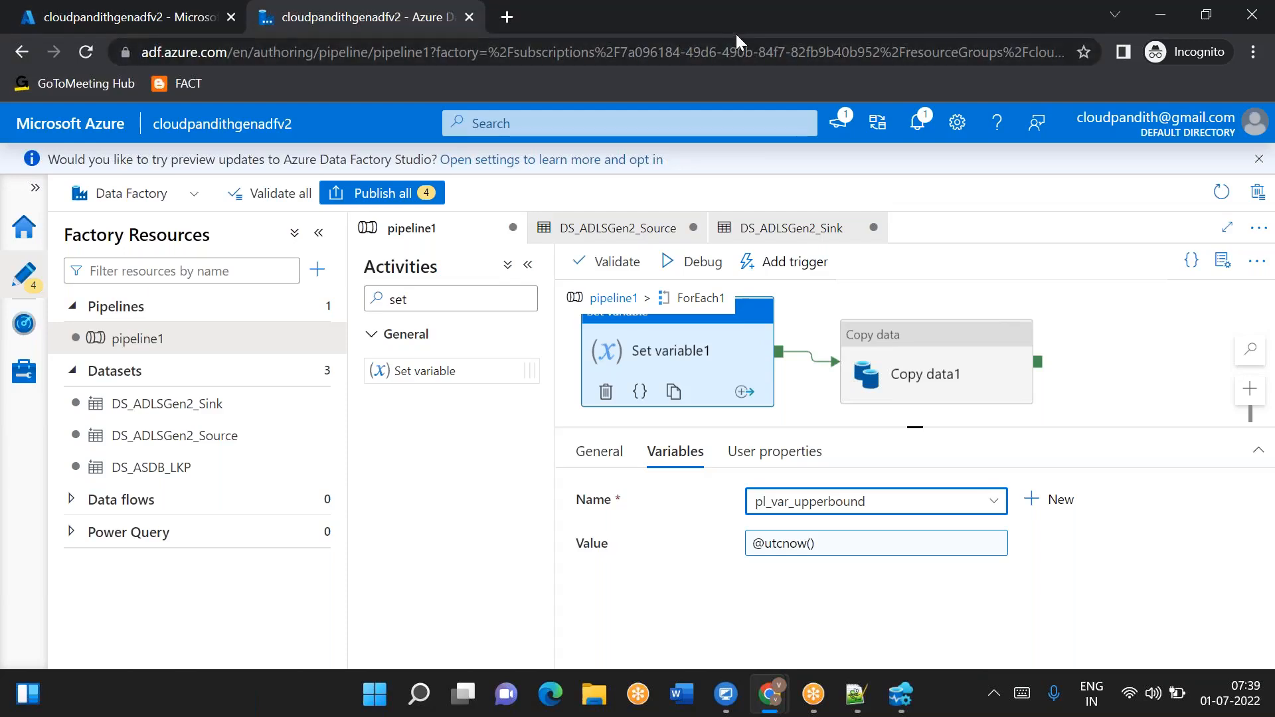
# - Search the web for utcnow and the current UTC time, then return to the Data Factory tab
pyautogui.click(506, 29)
pyautogui.write('utcnow')
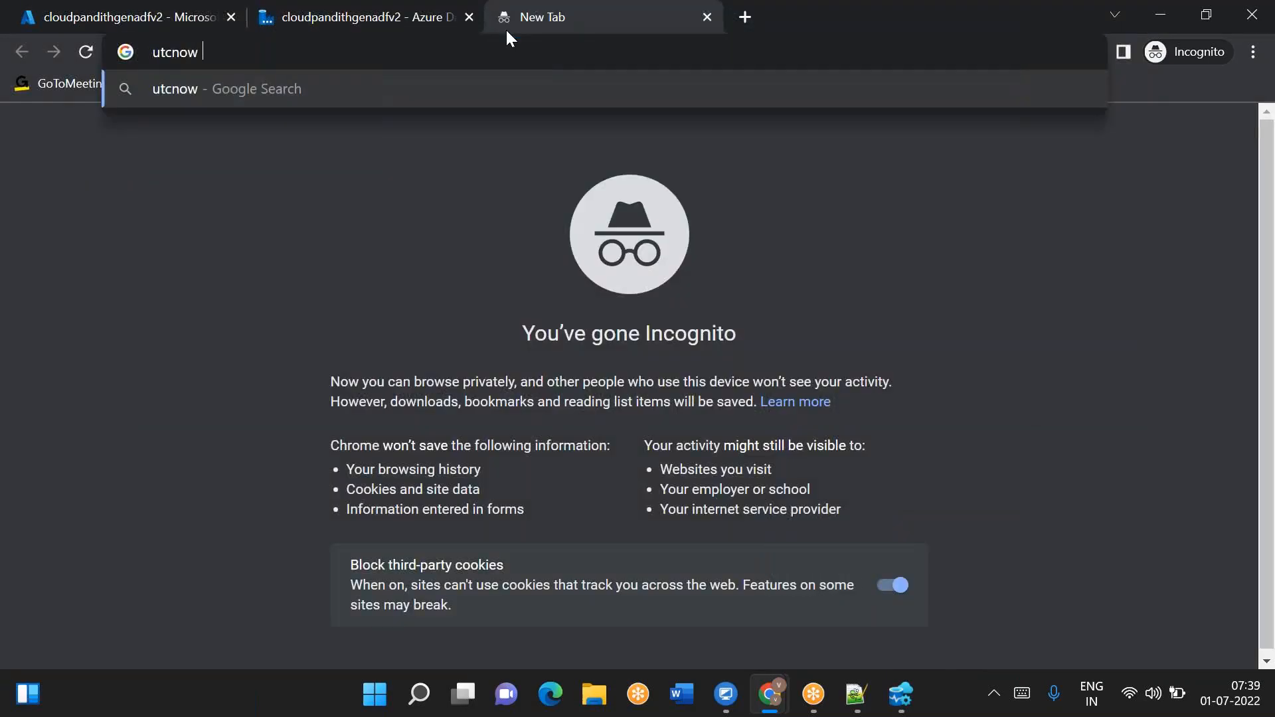
pyautogui.press('Return')
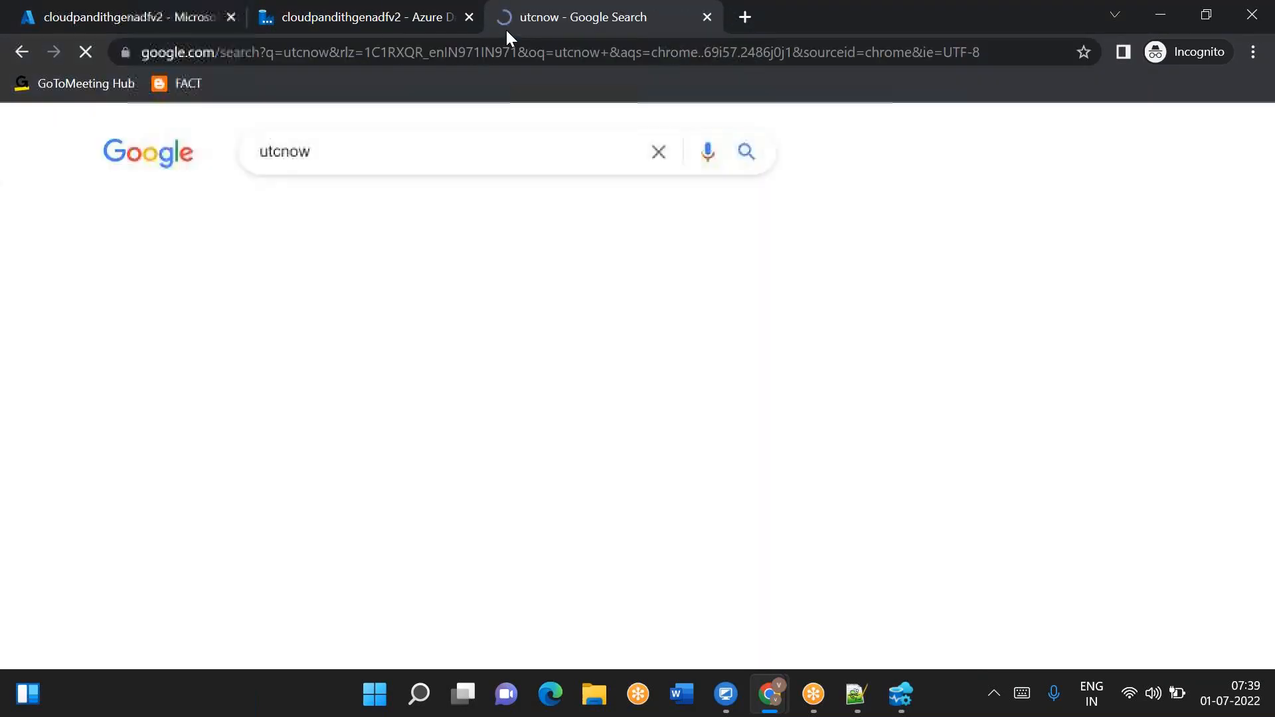
pyautogui.click(325, 159)
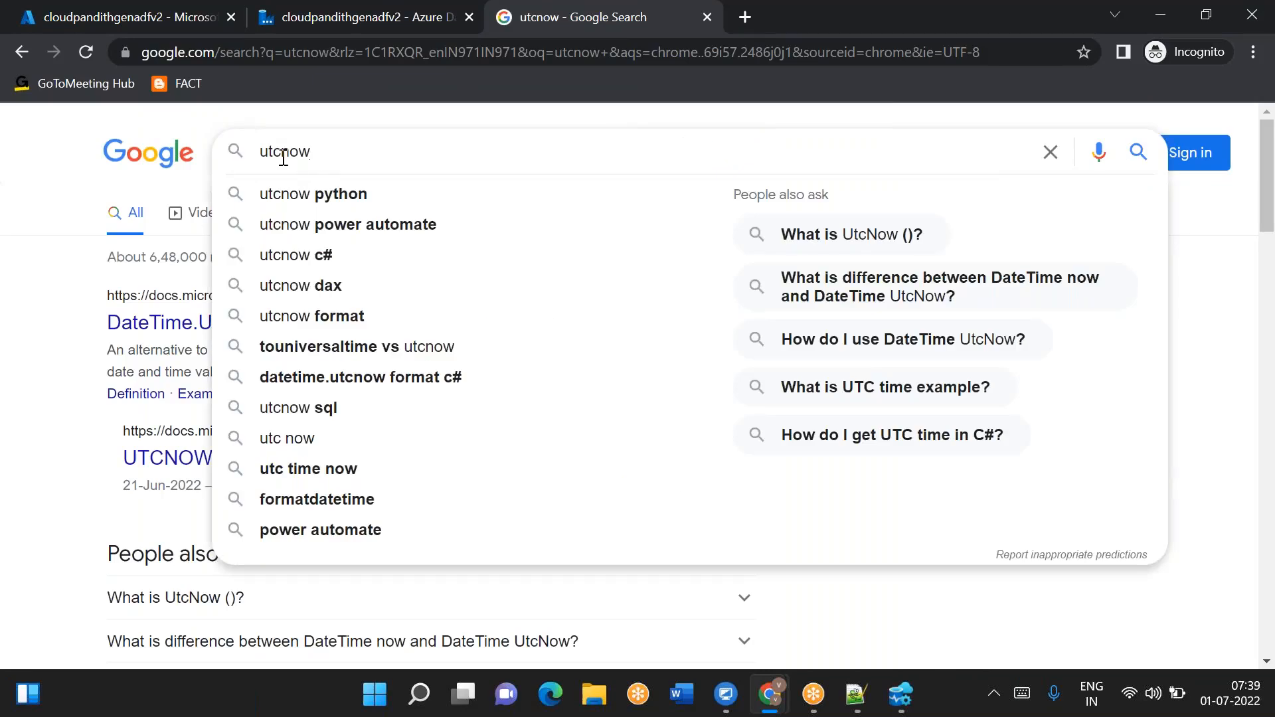
pyautogui.click(40, 285)
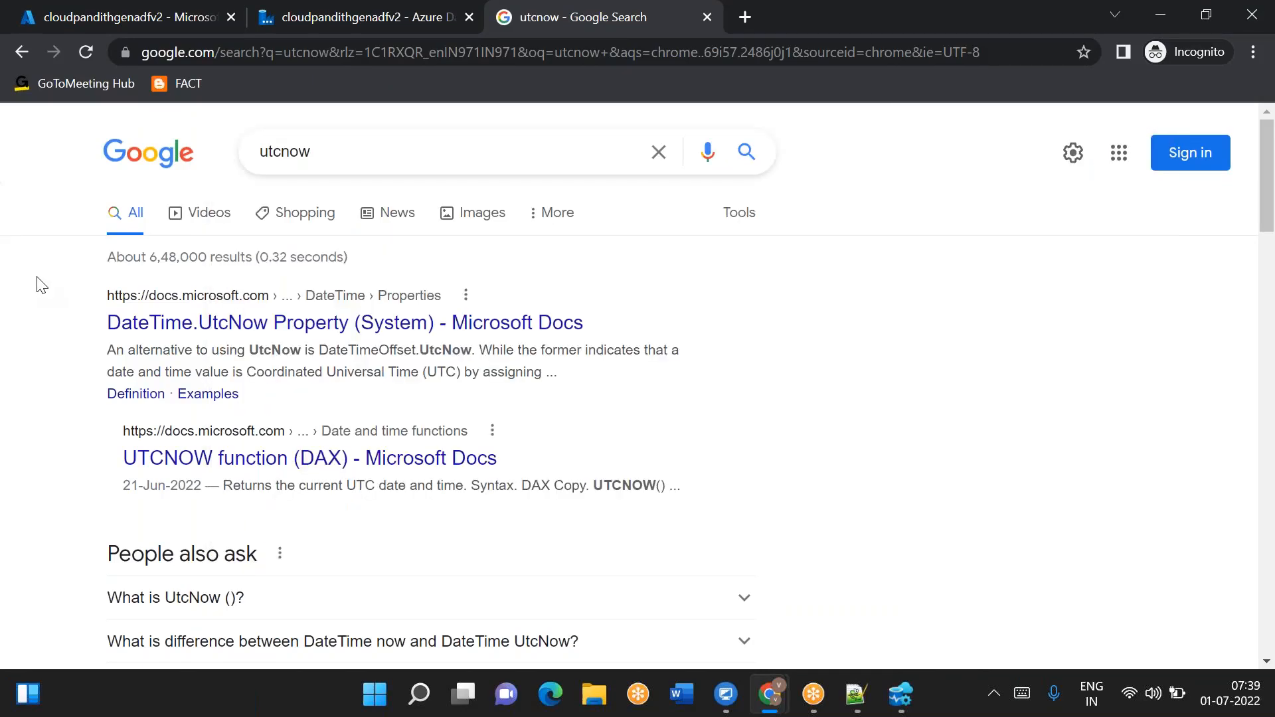
pyautogui.click(337, 160)
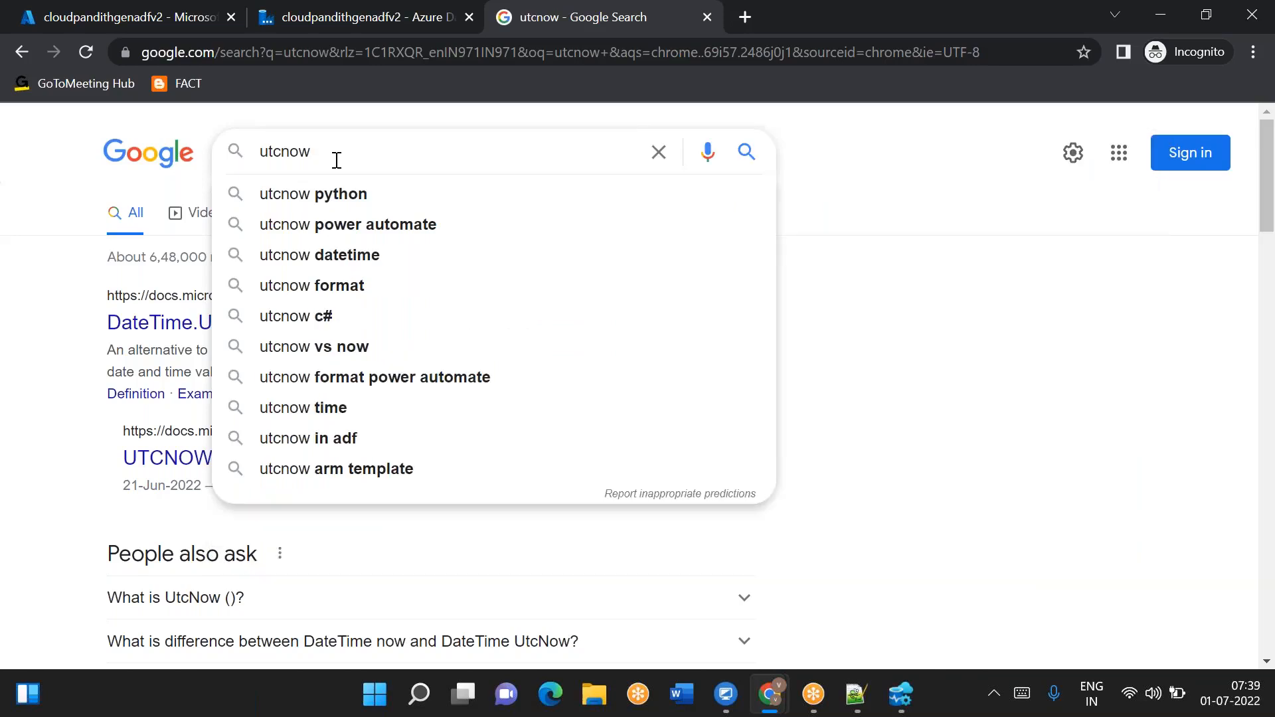
pyautogui.press('Return')
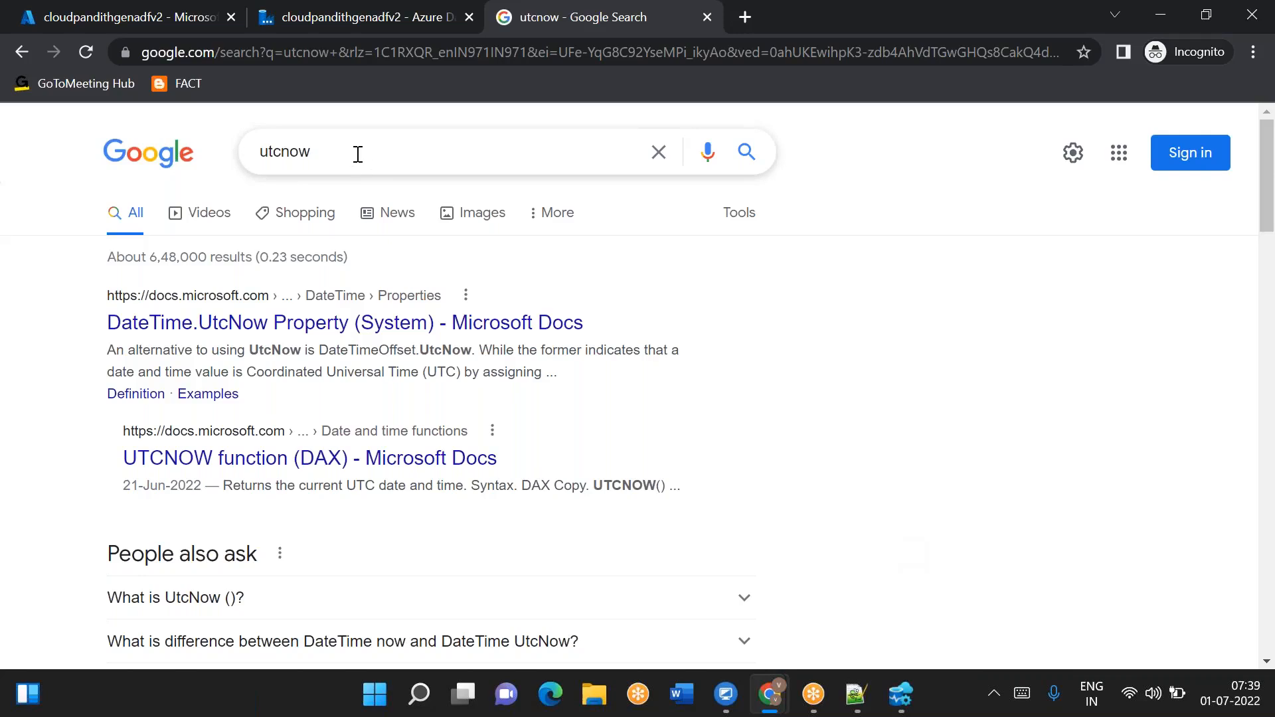
pyautogui.moveTo(358, 156); pyautogui.dragTo(219, 143)
pyautogui.write('current utc time')
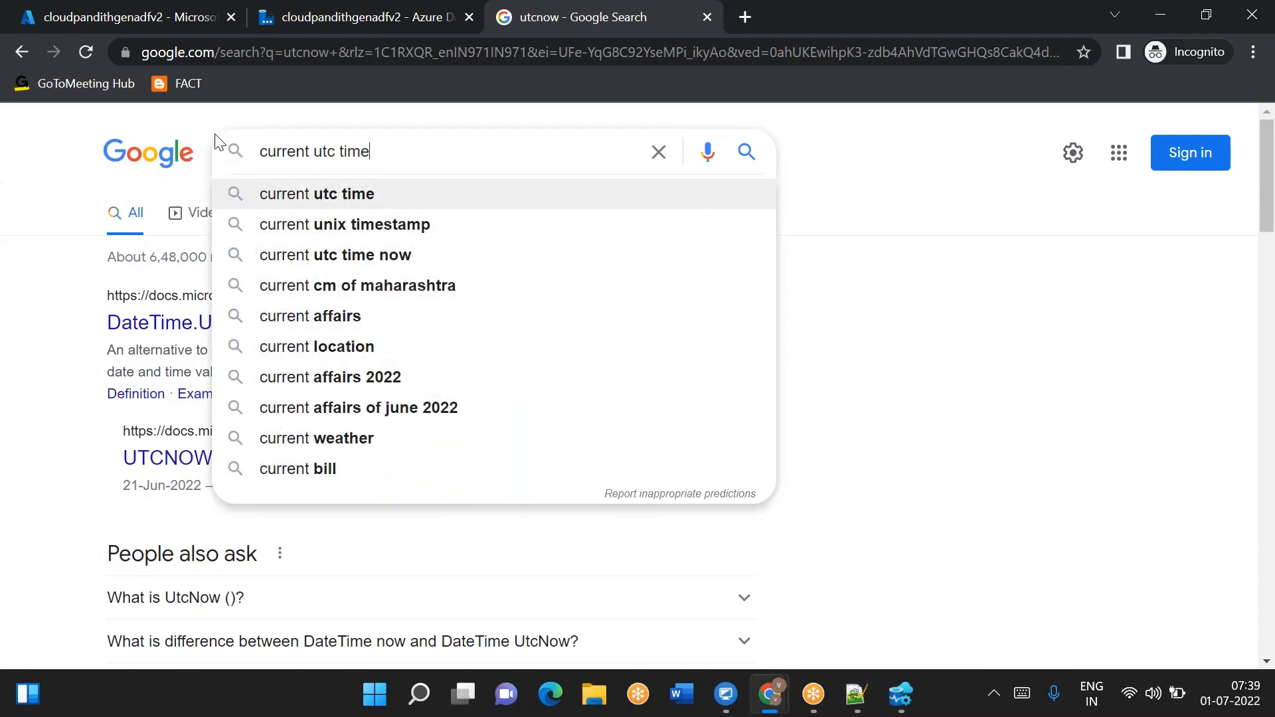
pyautogui.press('Return')
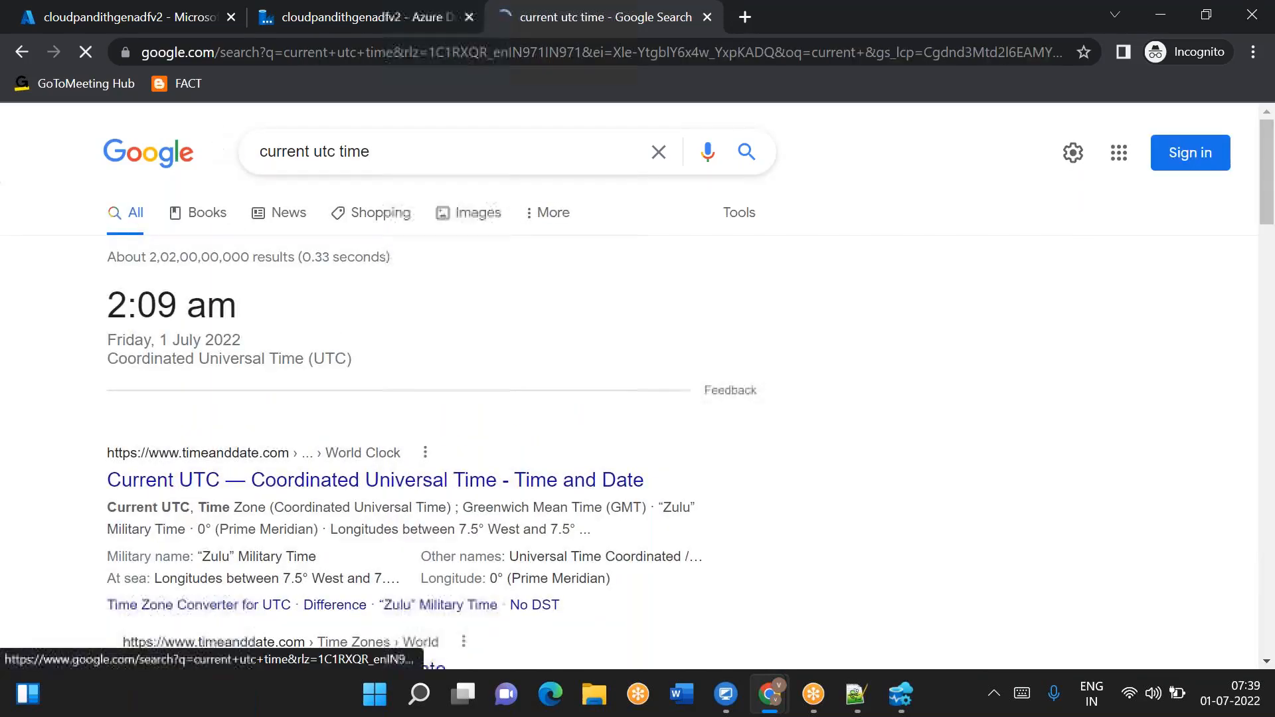
pyautogui.moveTo(113, 297); pyautogui.dragTo(173, 301)
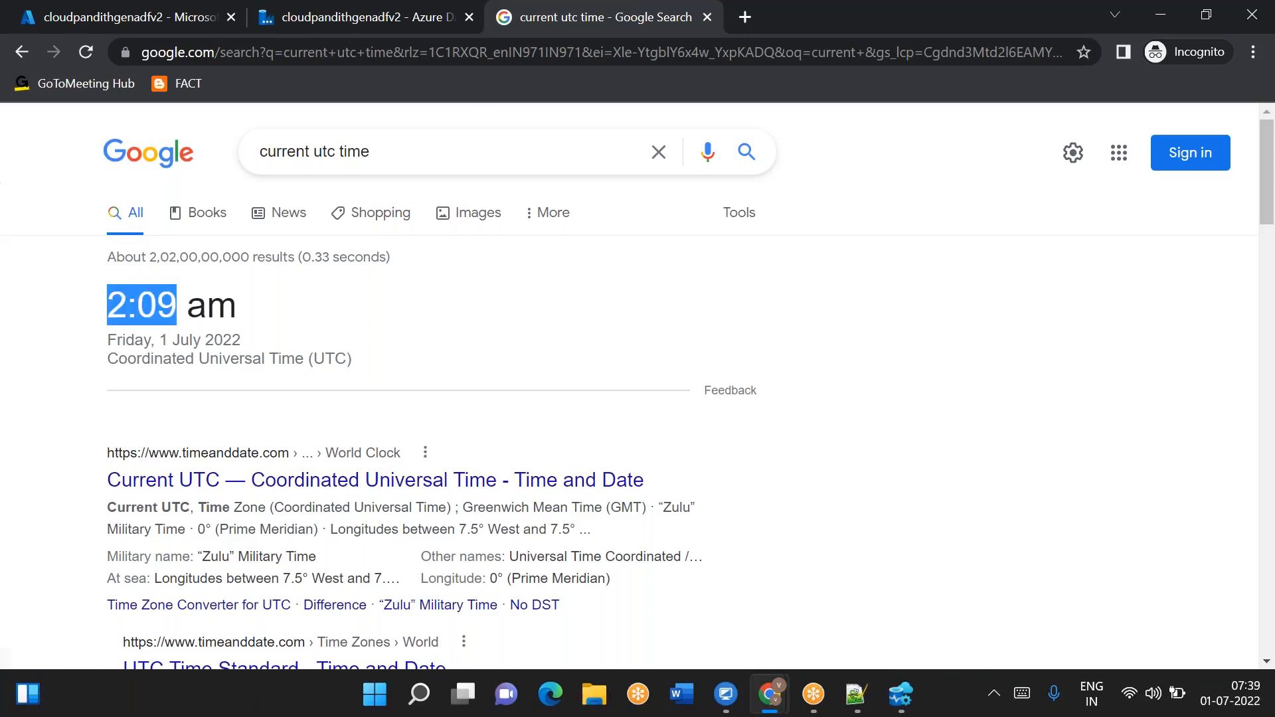
pyautogui.click(326, 20)
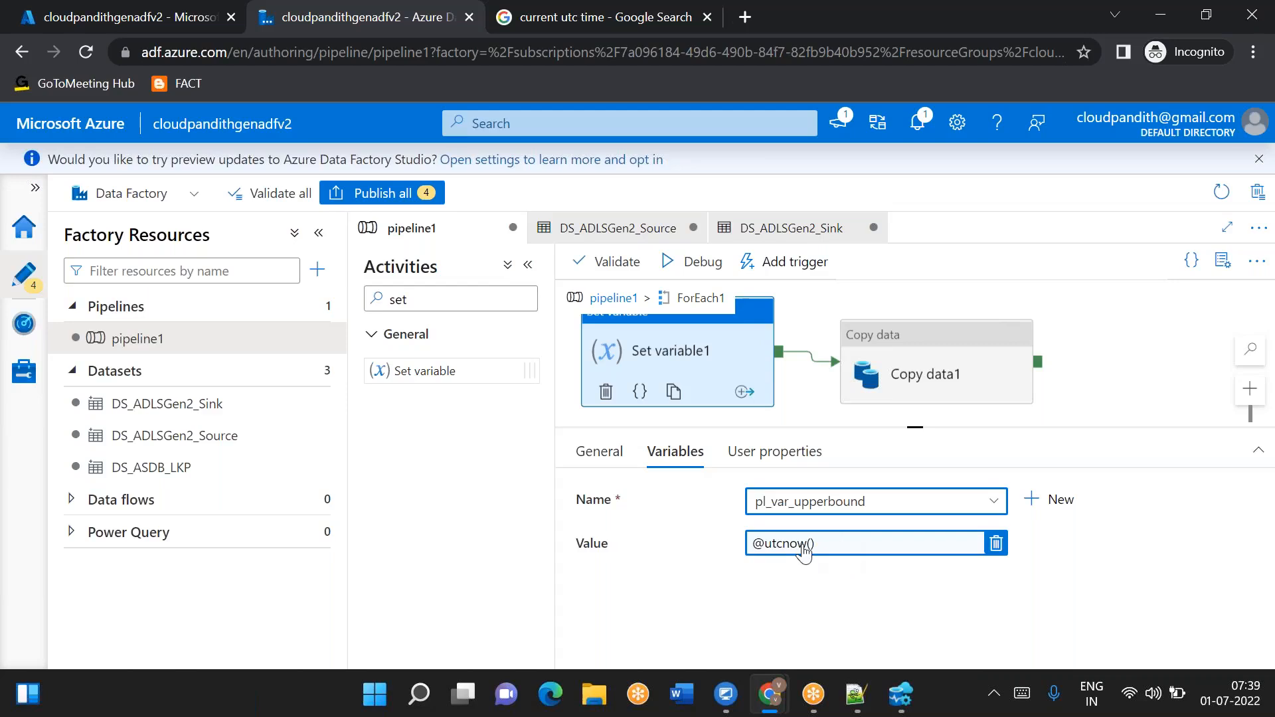
pyautogui.click(896, 373)
pyautogui.scroll(-5, 907, 605)
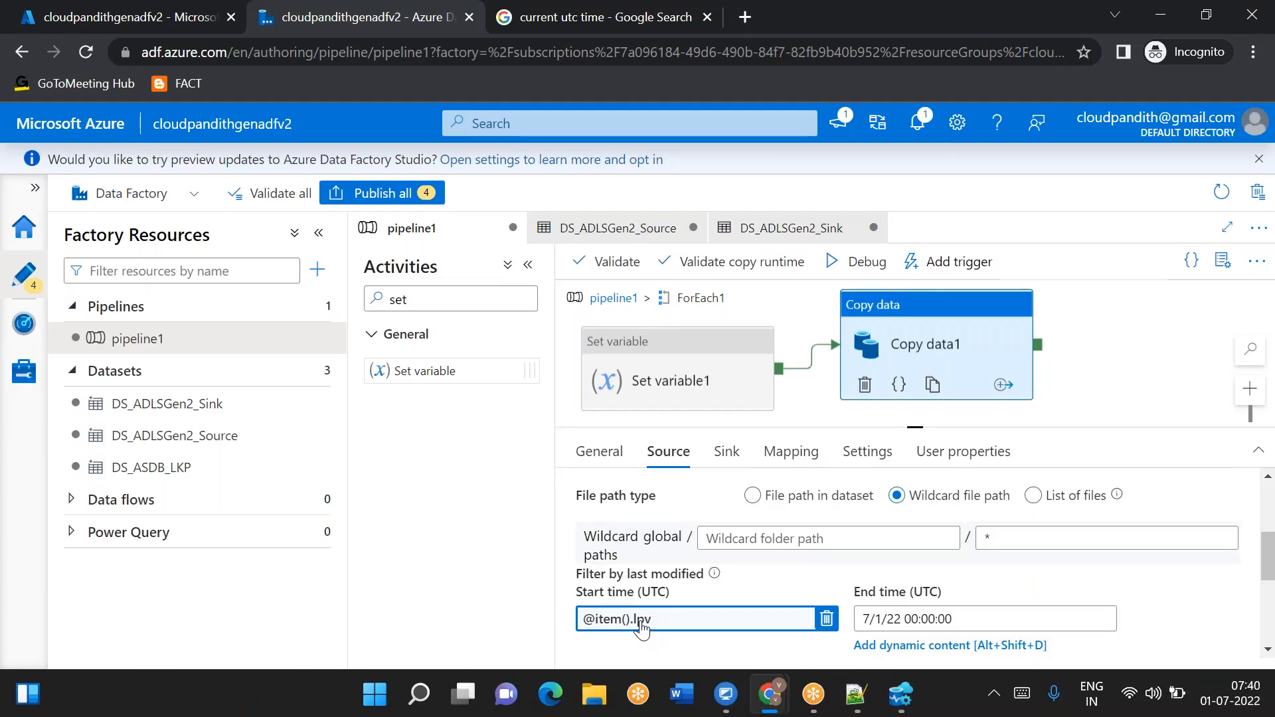
pyautogui.click(934, 651)
pyautogui.scroll(-3, 793, 564)
pyautogui.scroll(3, 787, 566)
pyautogui.click(777, 561)
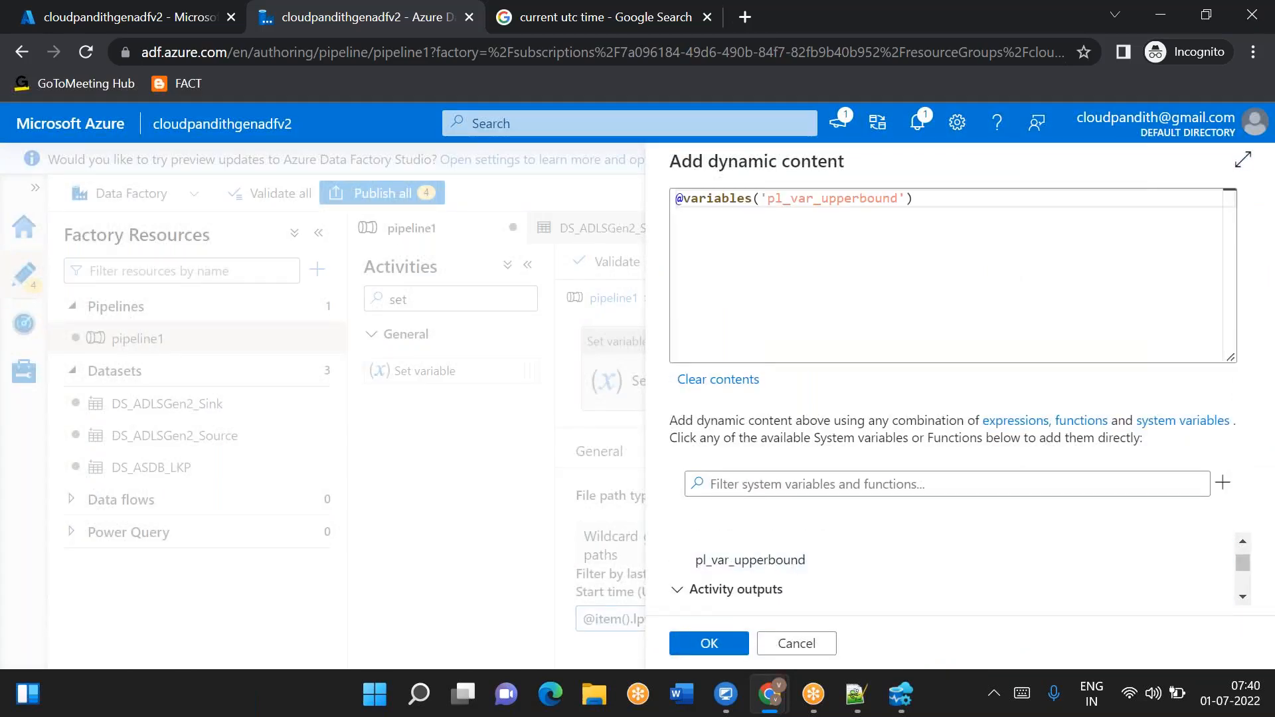
pyautogui.click(709, 644)
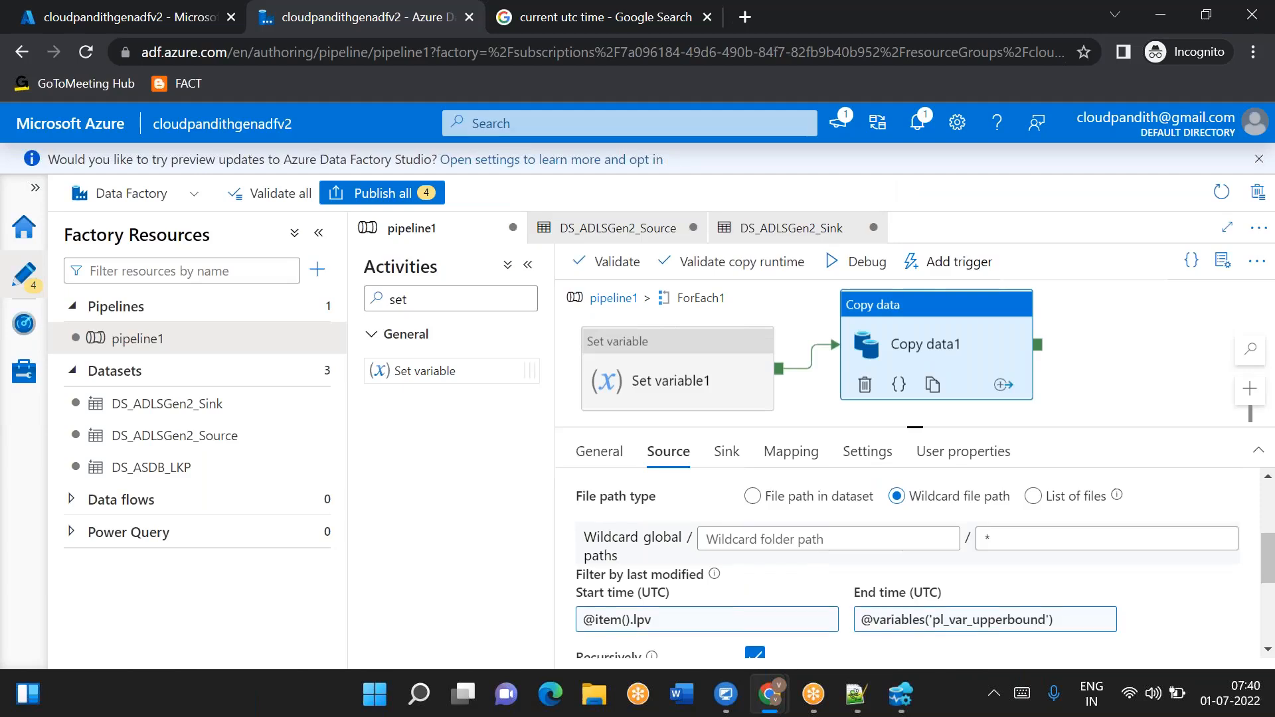
pyautogui.scroll(1, 784, 568)
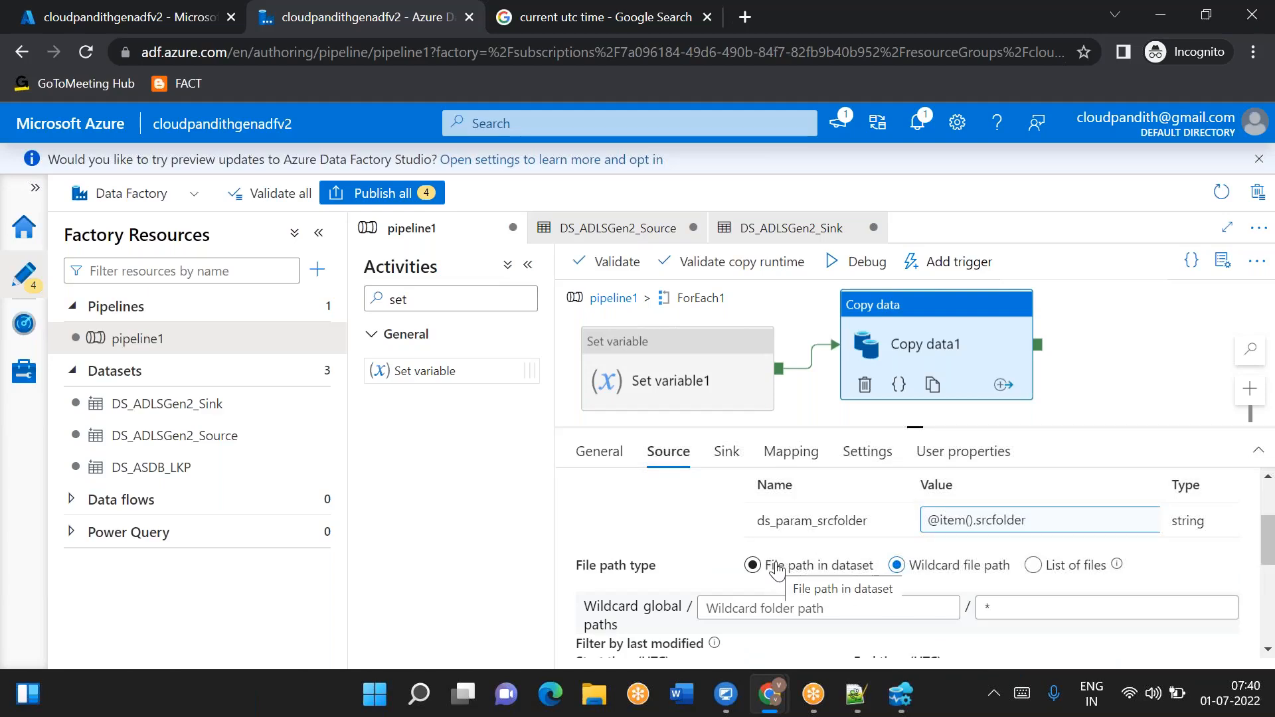
pyautogui.scroll(-2, 777, 568)
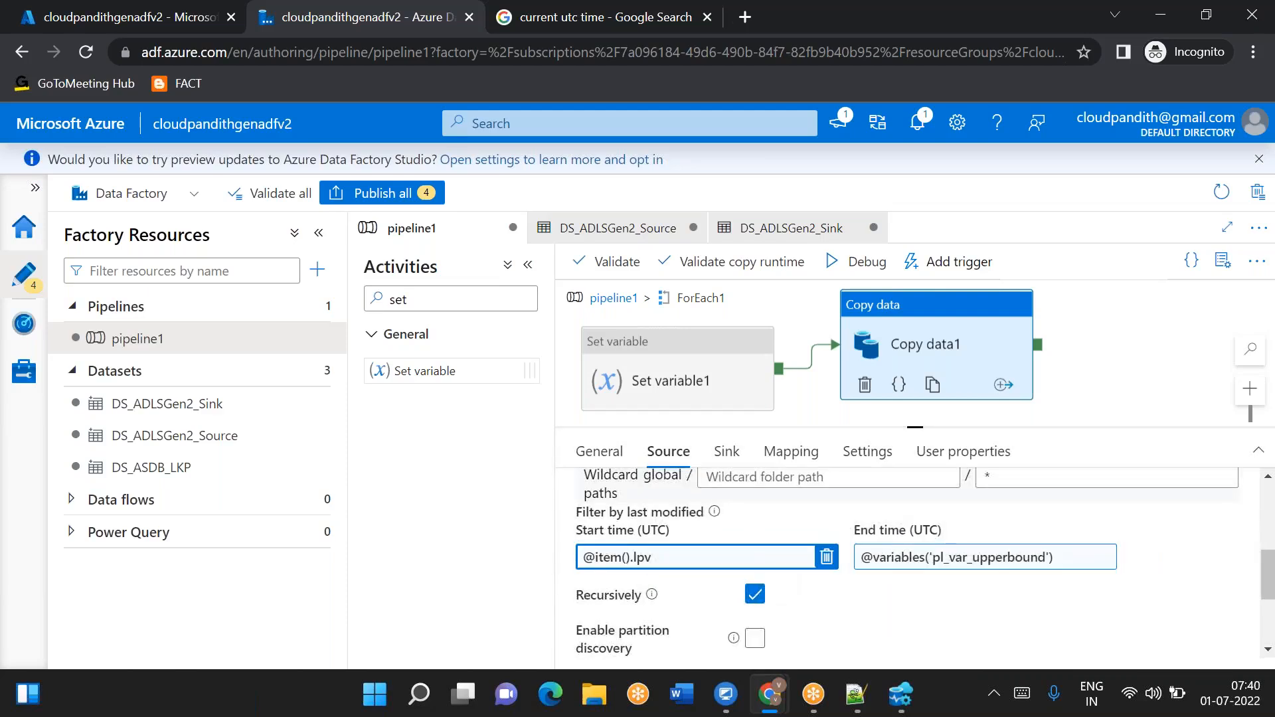
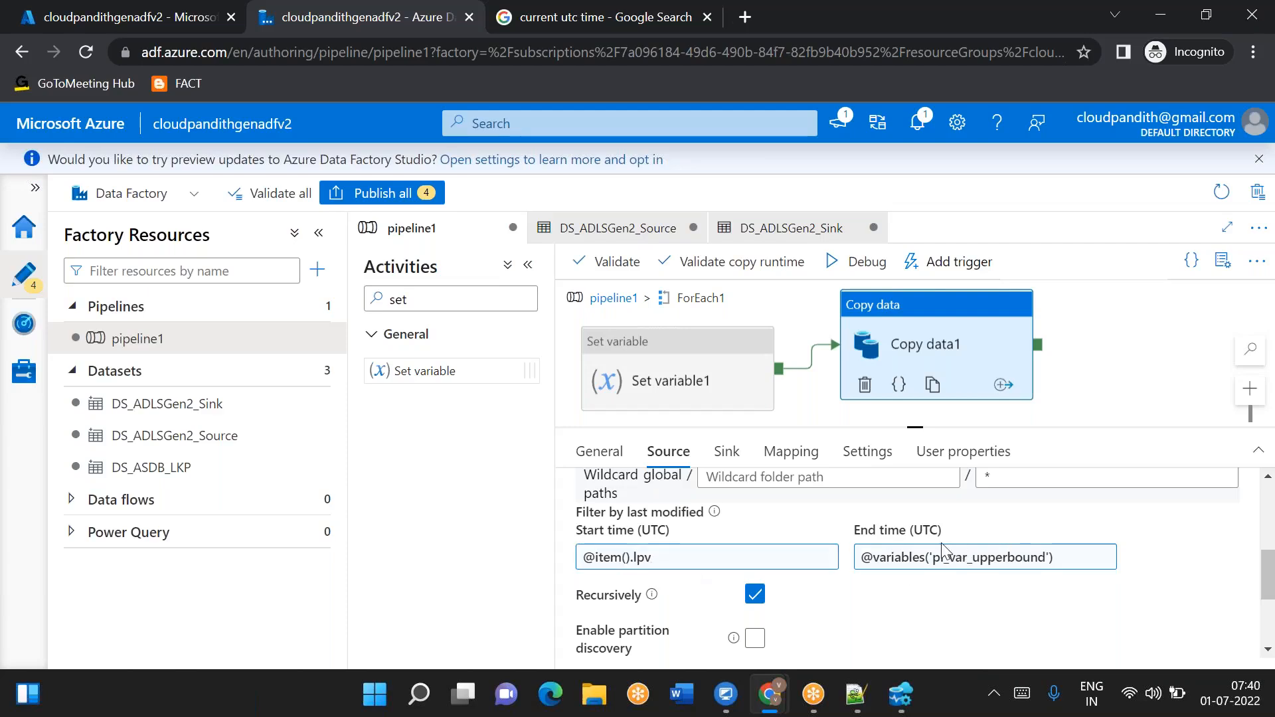
# - Switch to Azure Data Studio and start a stored procedure named metadata_usp below the metadata table script
pyautogui.click(934, 564)
pyautogui.moveTo(795, 400); pyautogui.dragTo(726, 403)
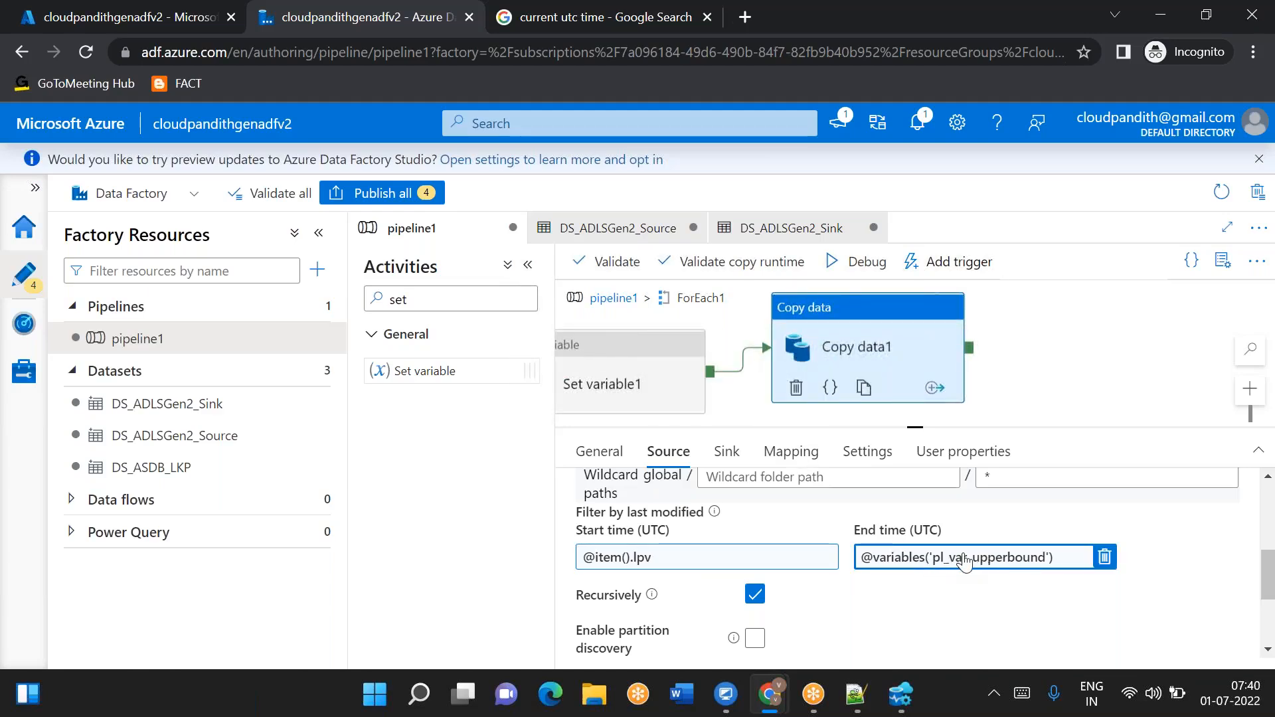
pyautogui.click(900, 694)
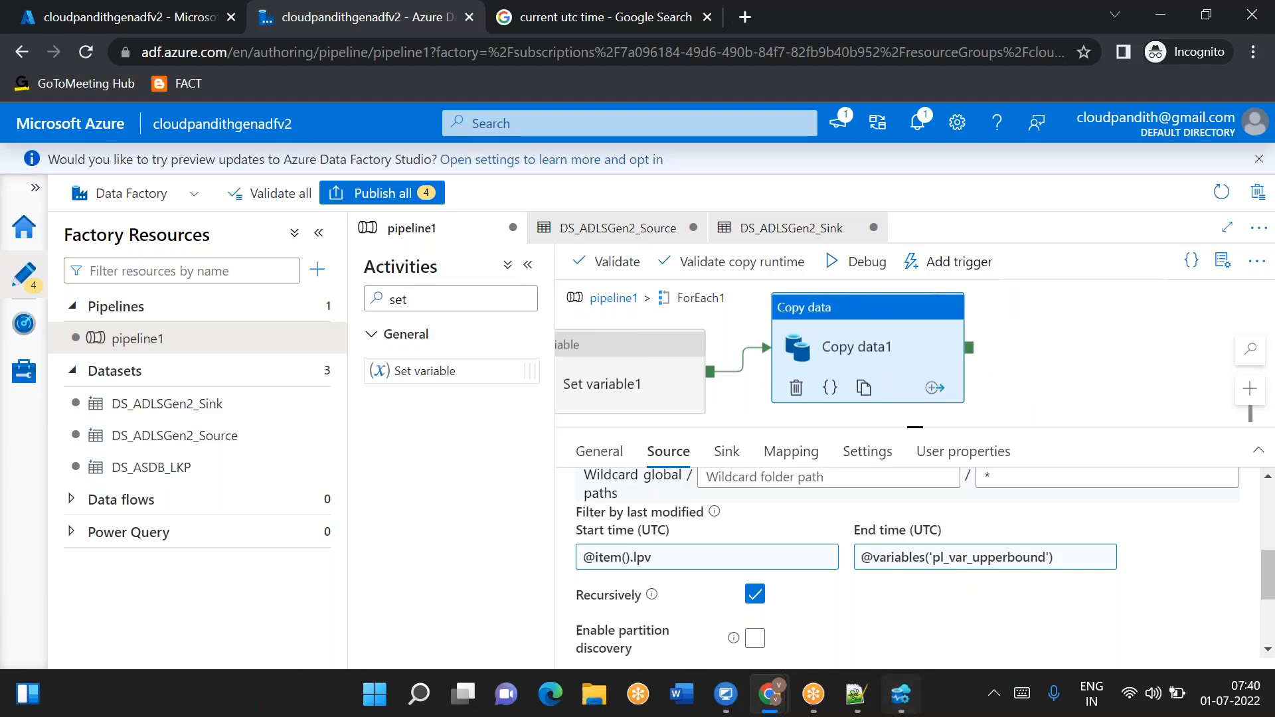
pyautogui.click(974, 153)
pyautogui.press('Return')
pyautogui.press('Return')
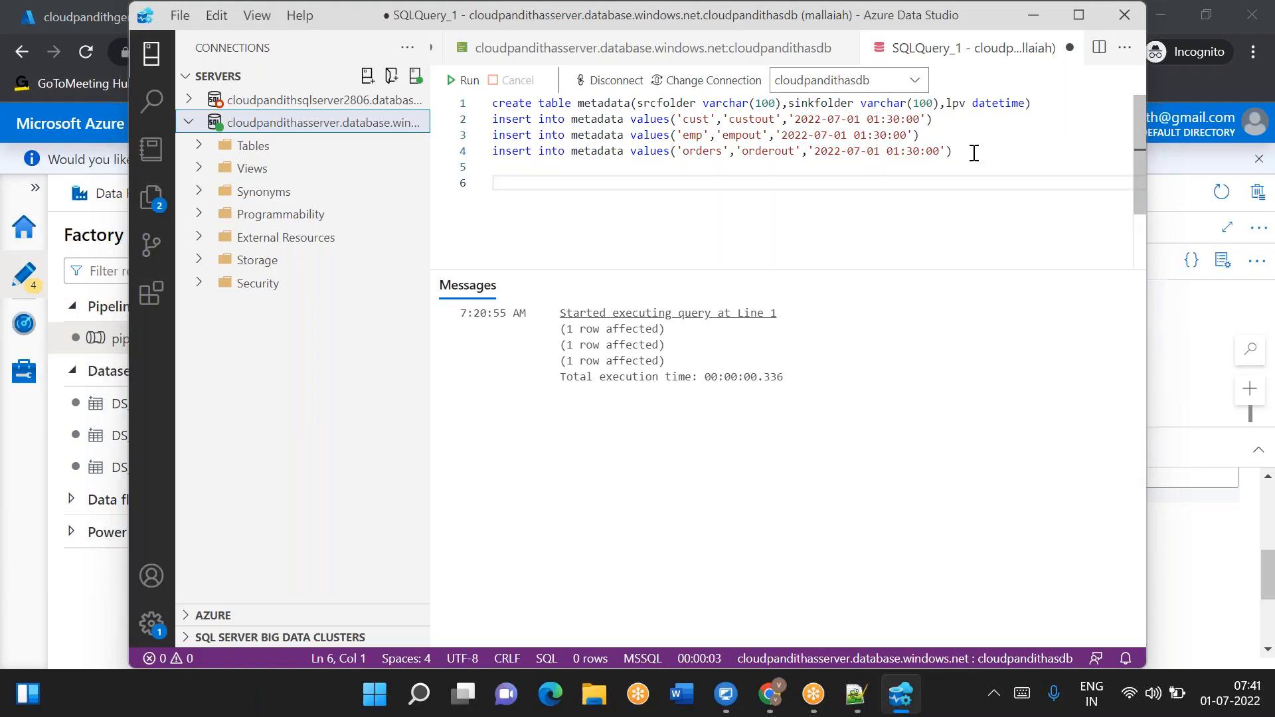
pyautogui.press('Return')
pyautogui.write('create ')
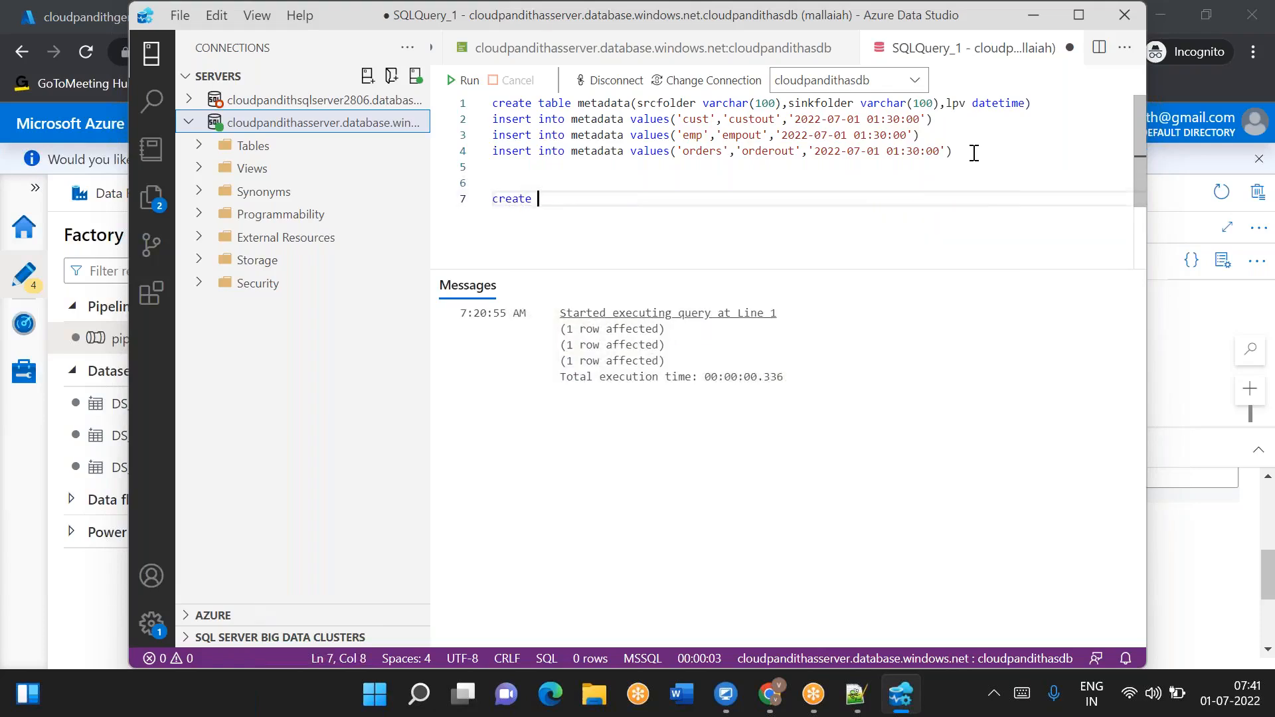
pyautogui.write('proc metadata_usp')
pyautogui.press('Return')
pyautogui.write('sql')
pyautogui.press('Tab')
pyautogui.hotkey('ctrl', 'z')
pyautogui.hotkey('ctrl', 'z')
pyautogui.write('as')
pyautogui.press('Return')
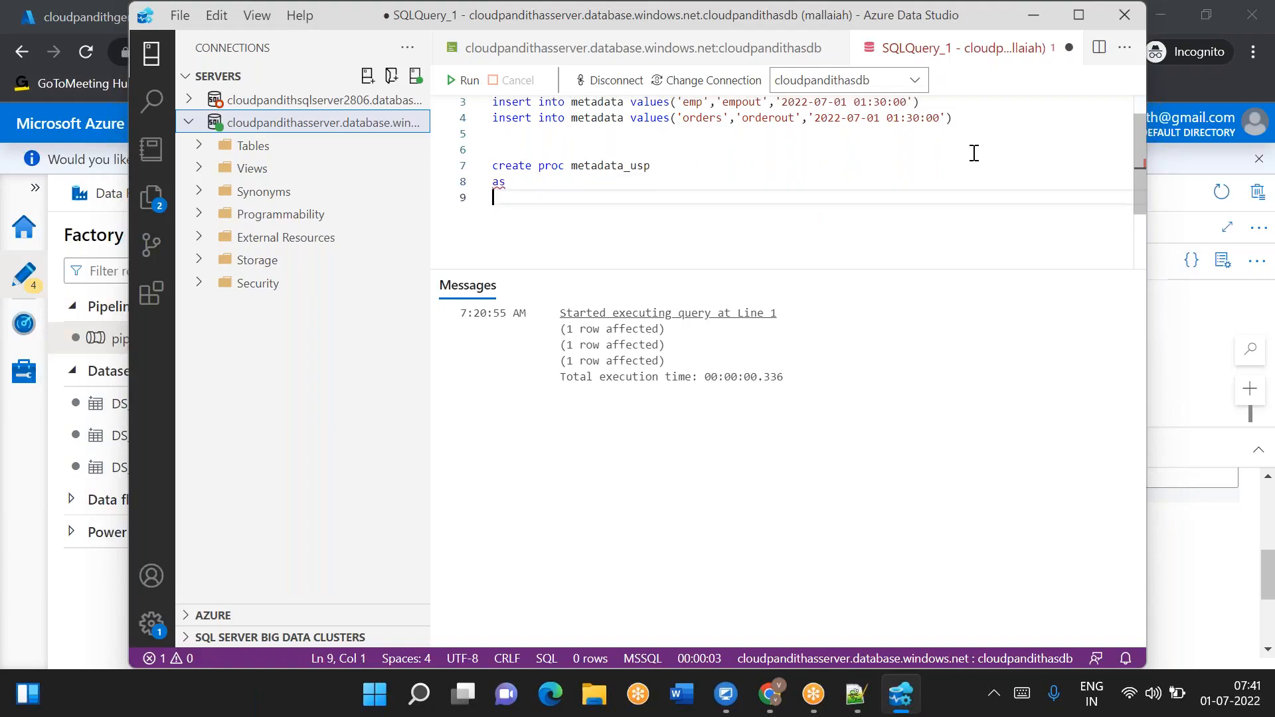
# - Add a BEGIN and end block to the metadata_usp procedure body
pyautogui.write('begin')
pyautogui.press('Return')
pyautogui.press('Return')
pyautogui.press('Return')
pyautogui.press('Return')
pyautogui.write('e')
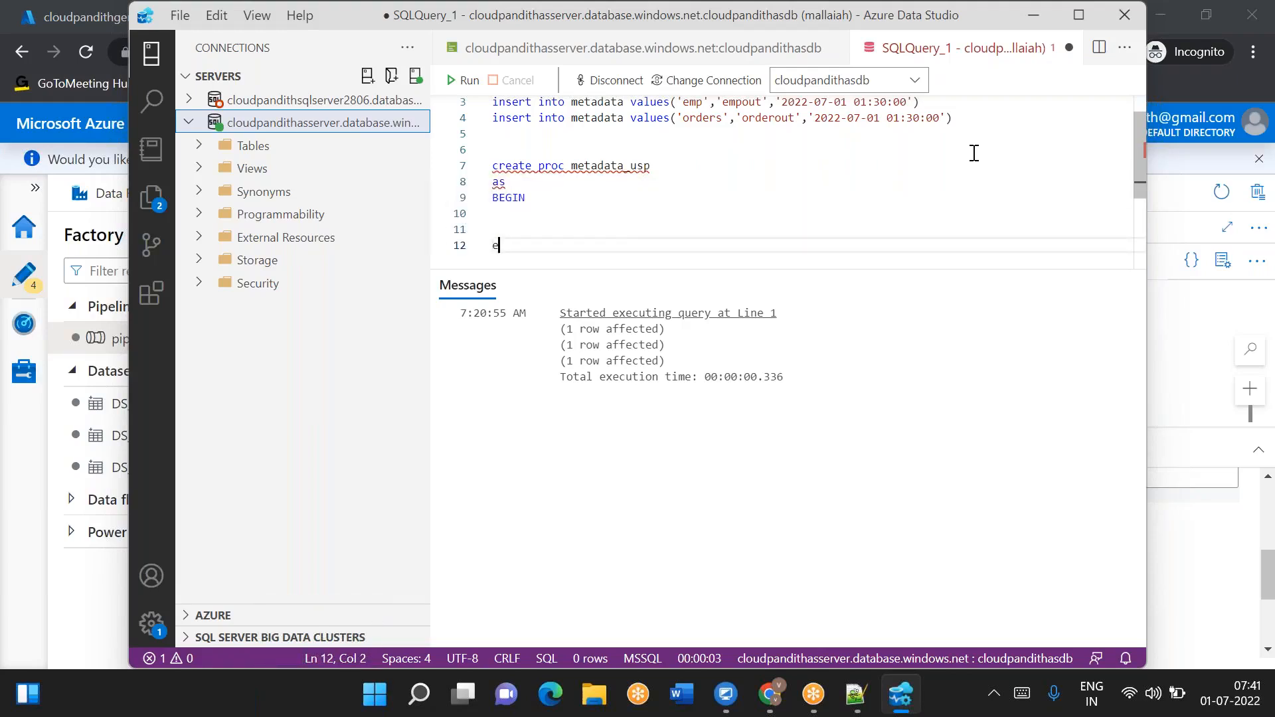
pyautogui.write('nd')
pyautogui.click(624, 218)
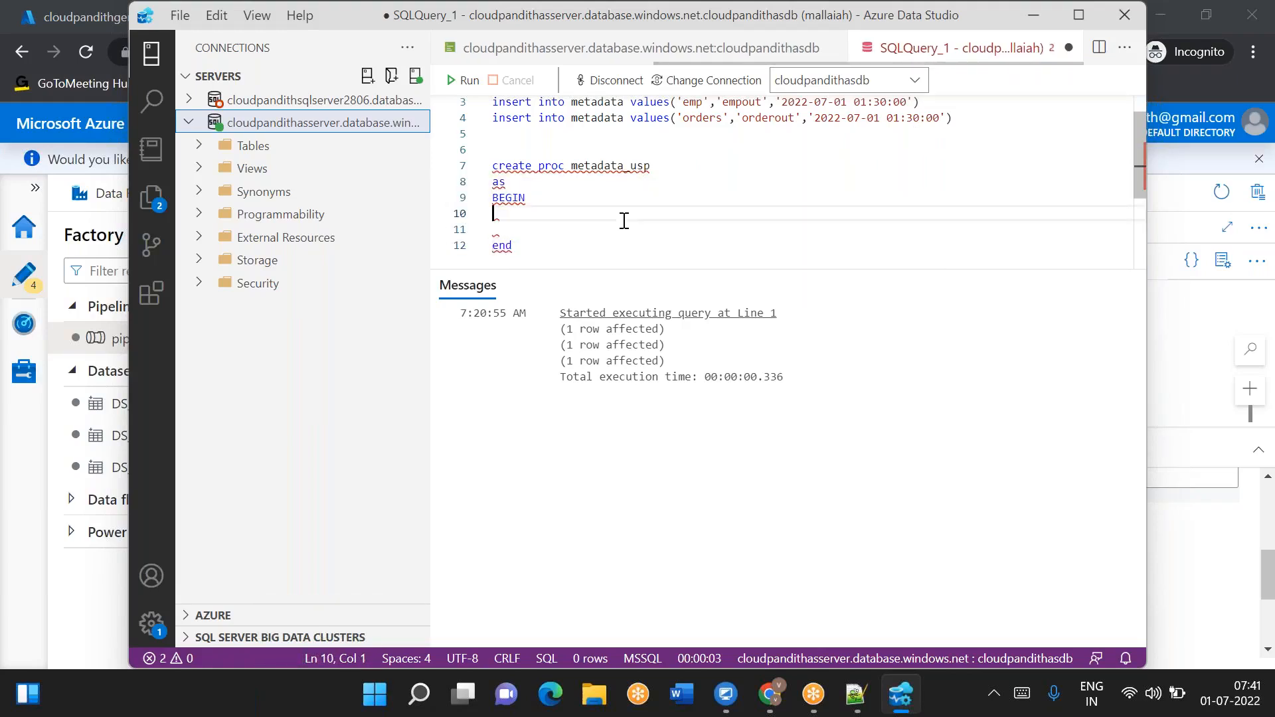
pyautogui.write('update metdat')
pyautogui.press('BackSpace')
pyautogui.press('BackSpace')
pyautogui.press('BackSpace')
pyautogui.write('adata set')
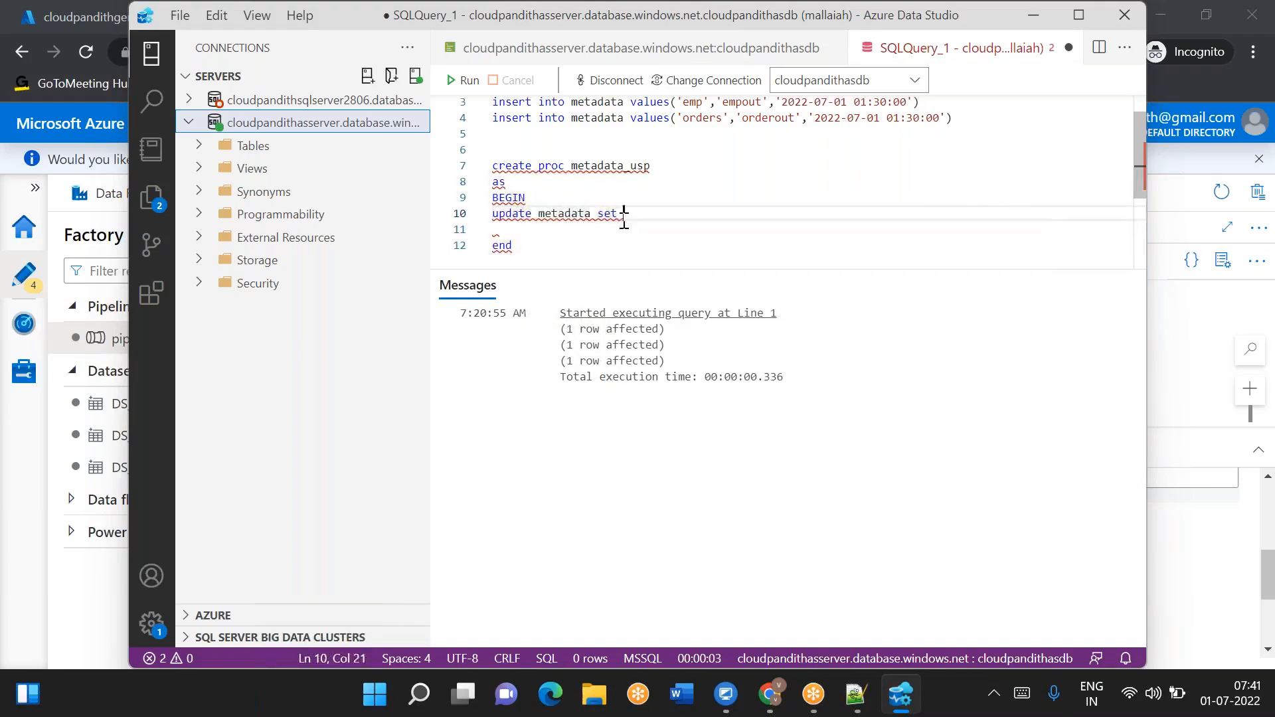
pyautogui.scroll(1, 625, 221)
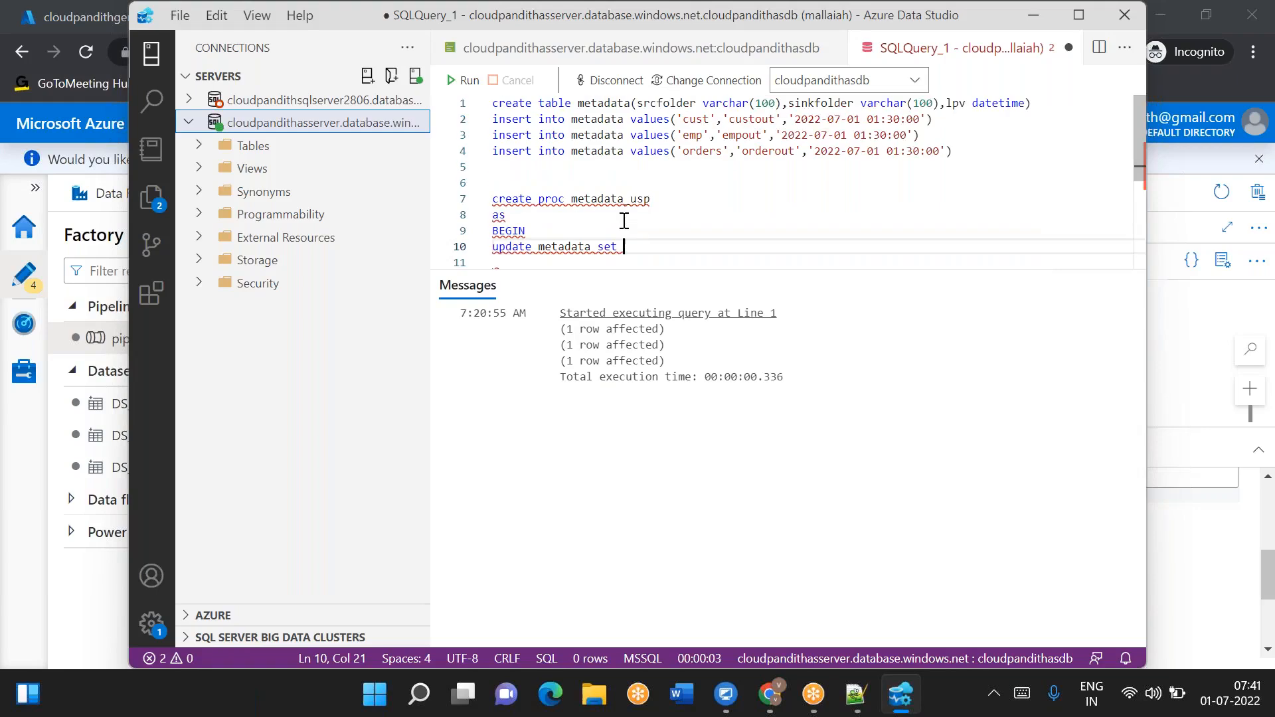
pyautogui.write('l')
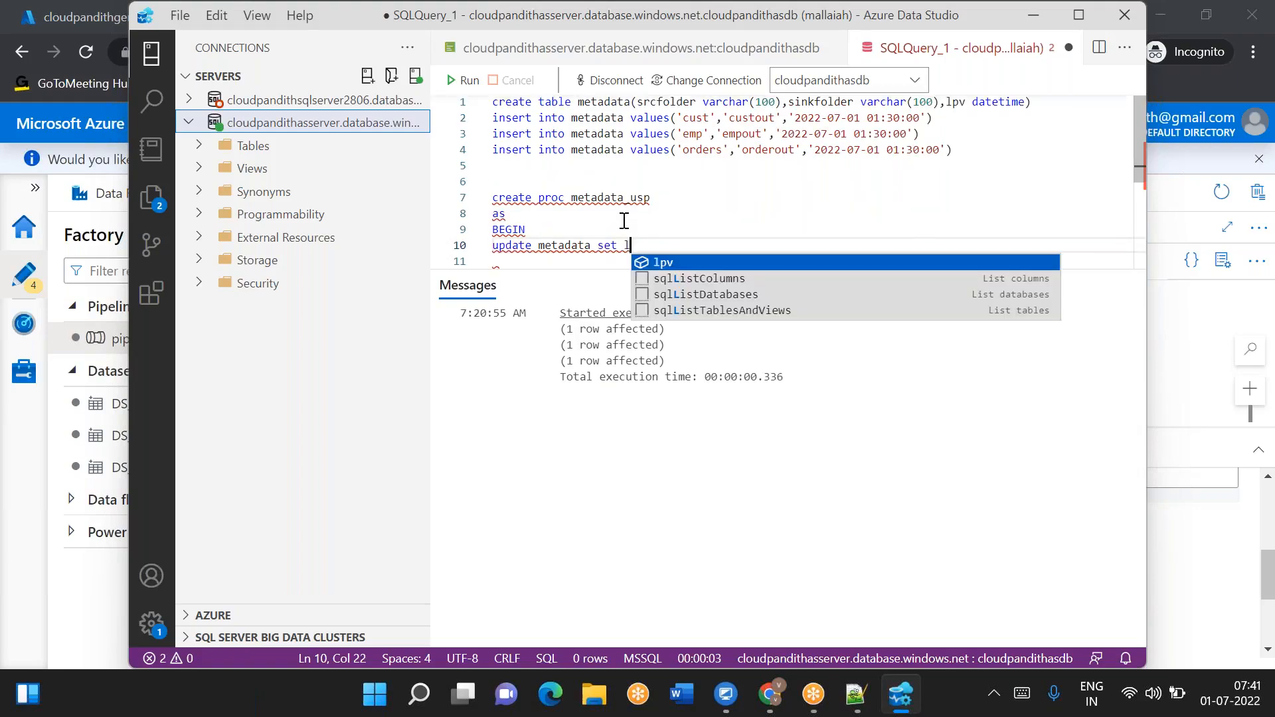
pyautogui.write('pv=@l')
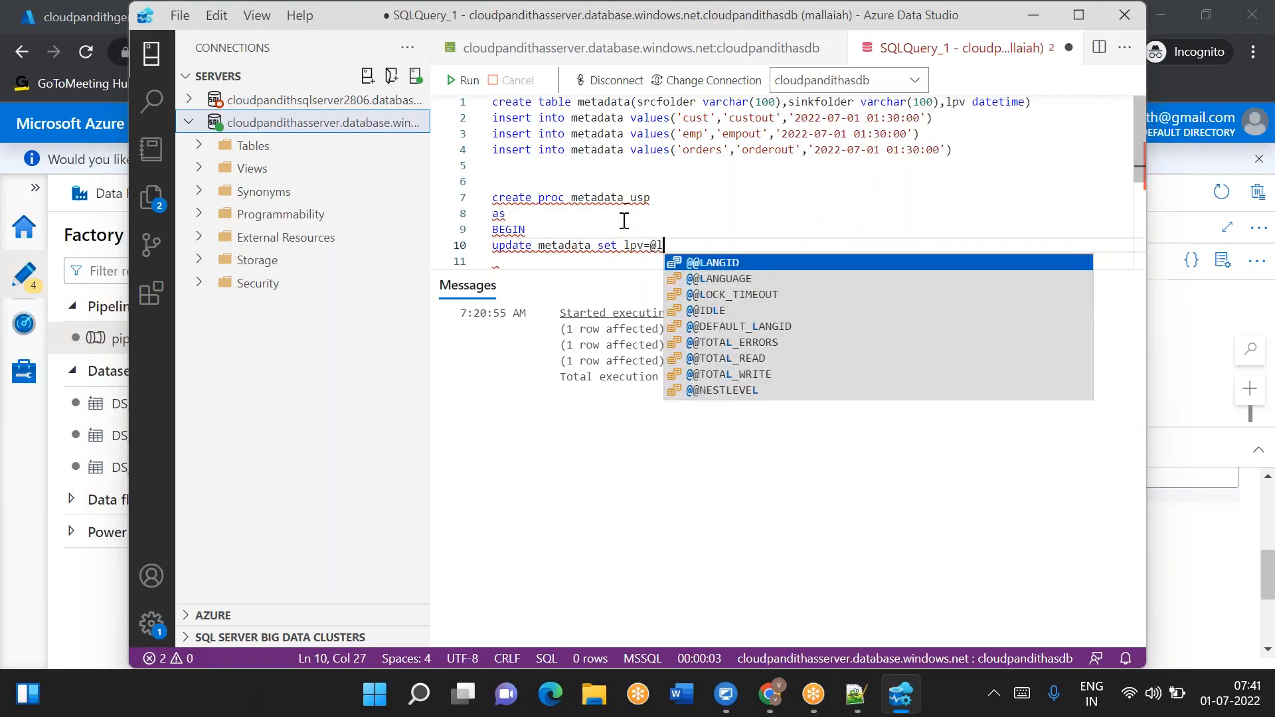
pyautogui.write('pv where')
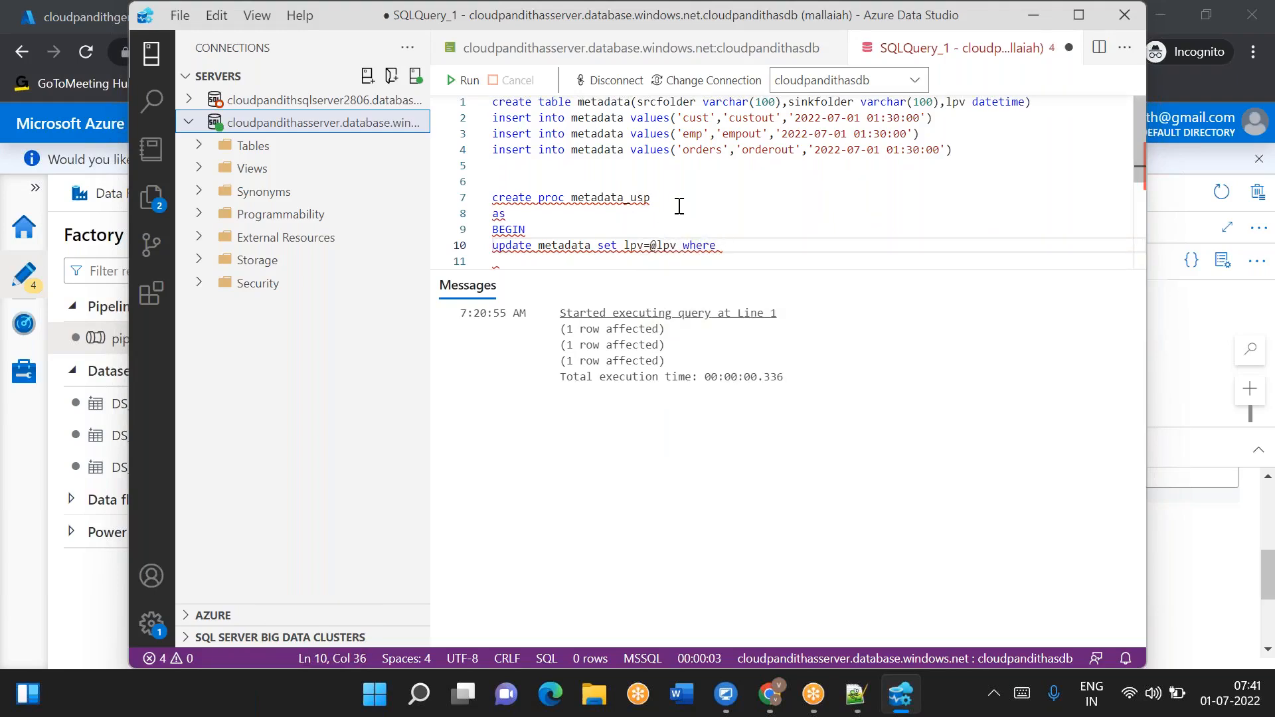
pyautogui.write('sr')
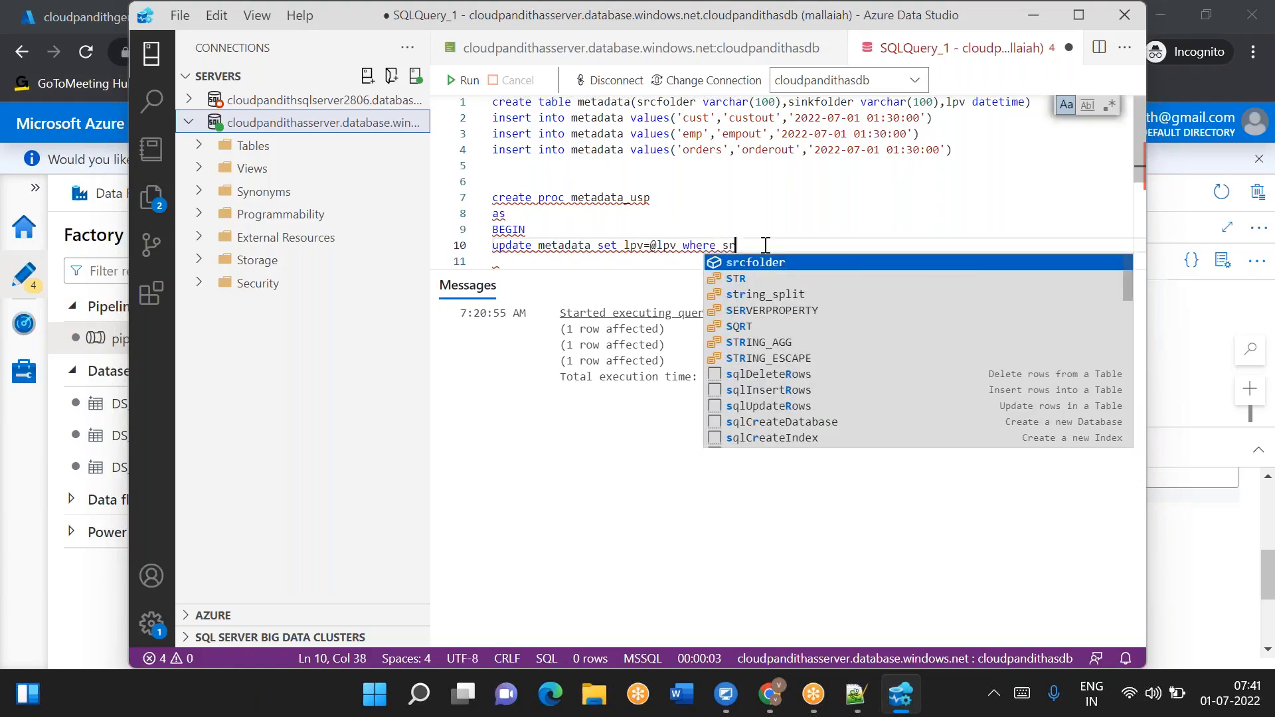
pyautogui.write('cfolder=')
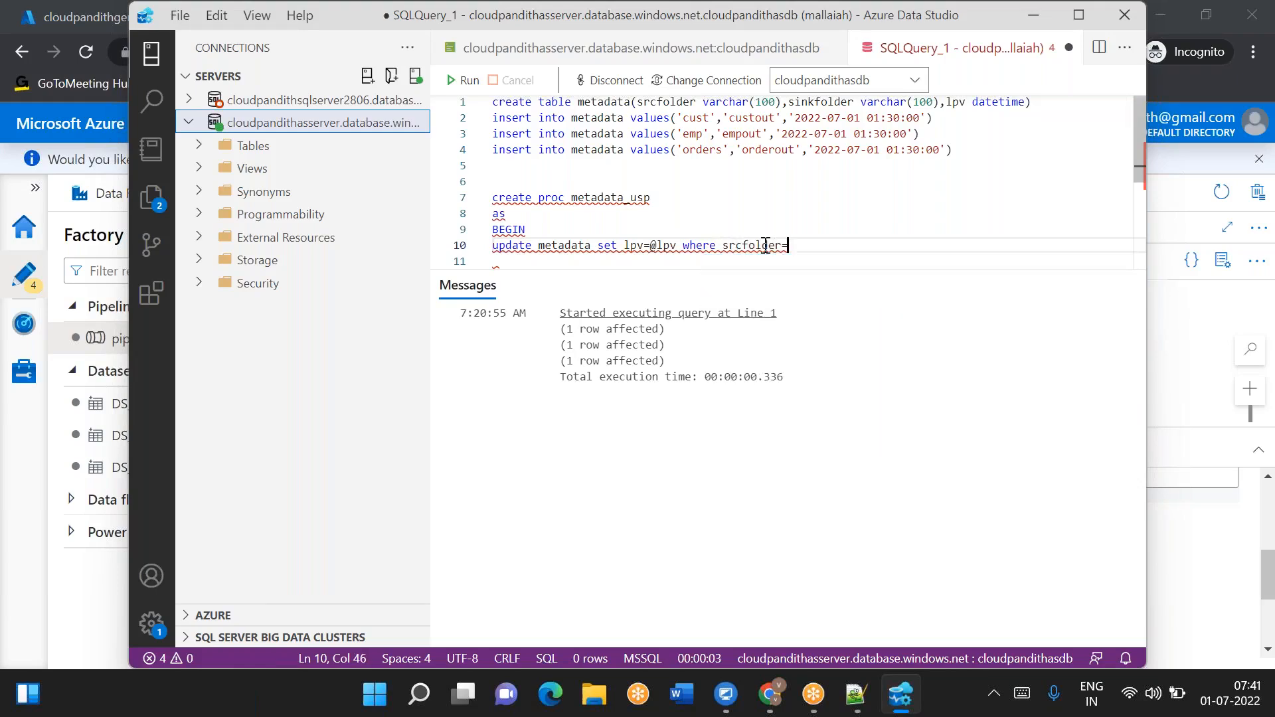
pyautogui.write('@src')
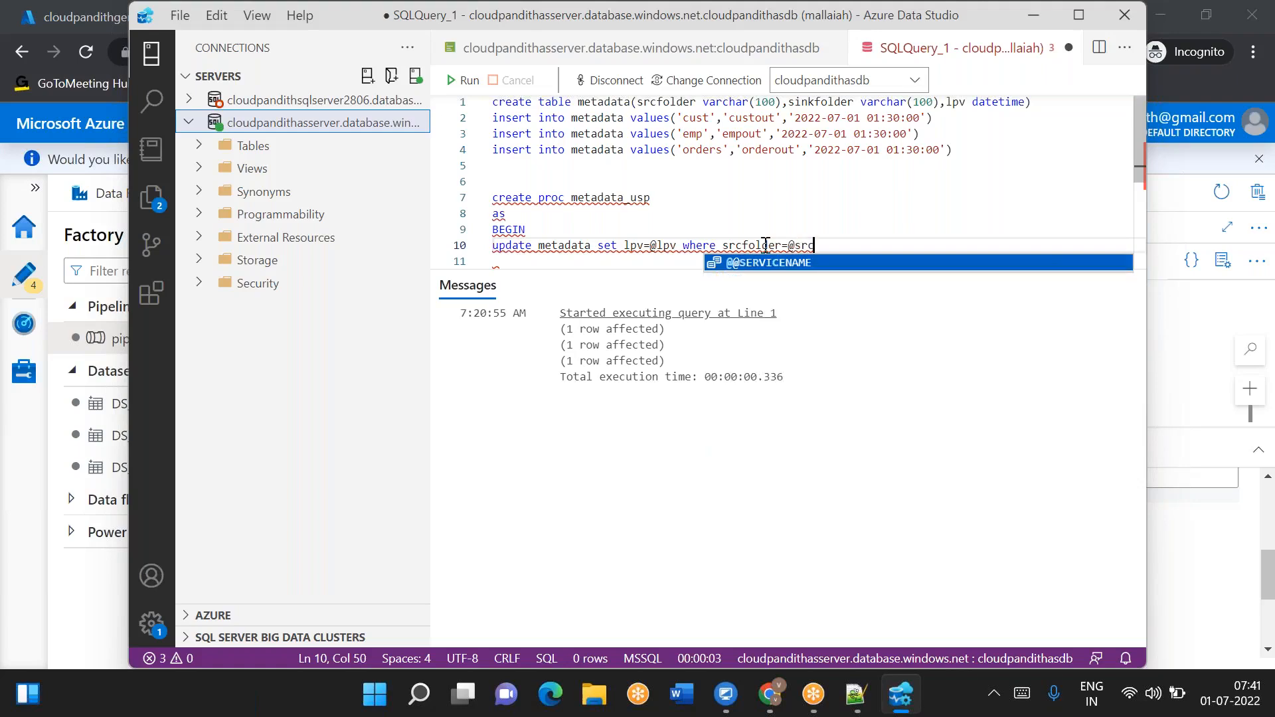
pyautogui.write('folder')
# - Review the metadata table's inserted folder and lpv values against the update statement's parameters
pyautogui.moveTo(651, 245); pyautogui.dragTo(676, 245)
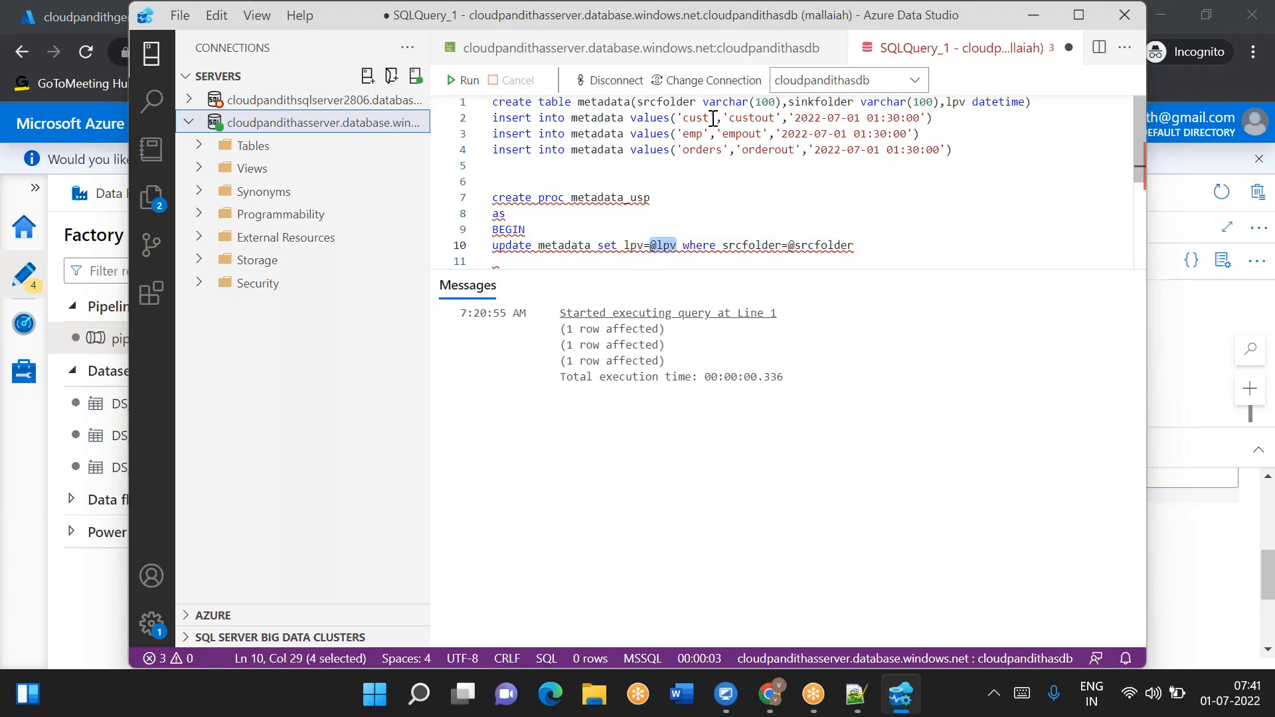
pyautogui.doubleClick(697, 134)
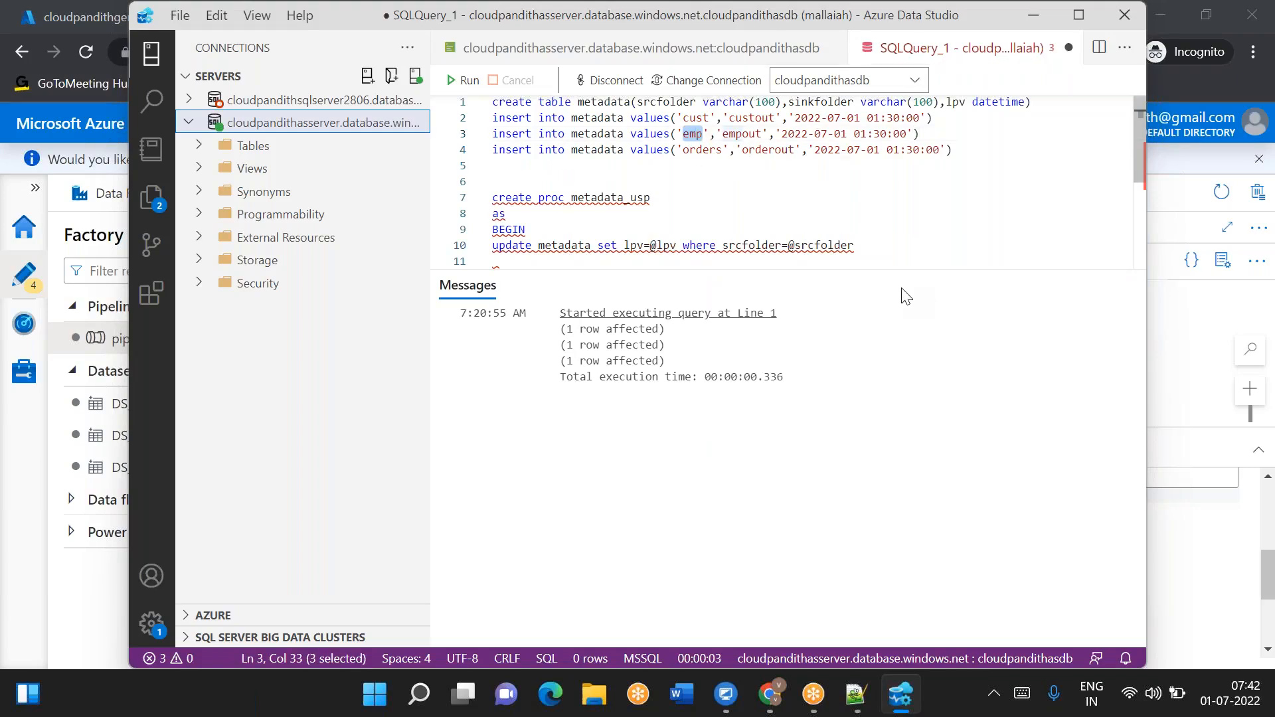
pyautogui.doubleClick(800, 244)
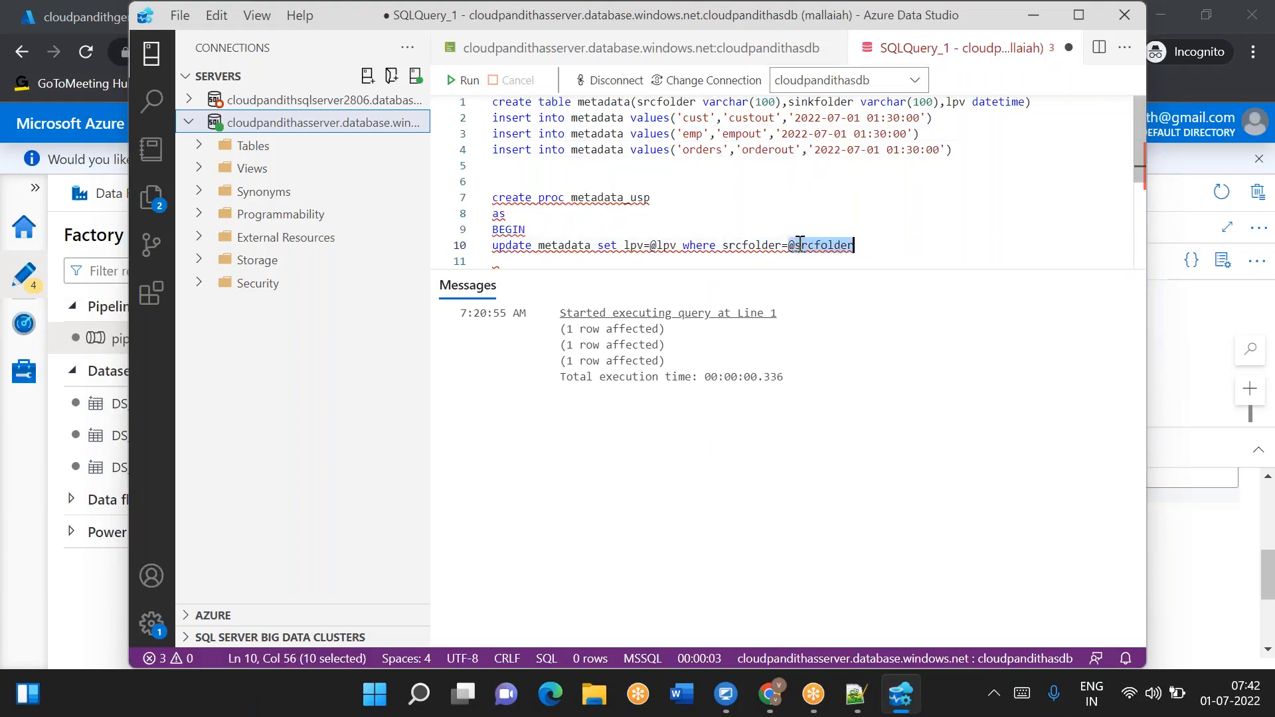
pyautogui.doubleClick(667, 245)
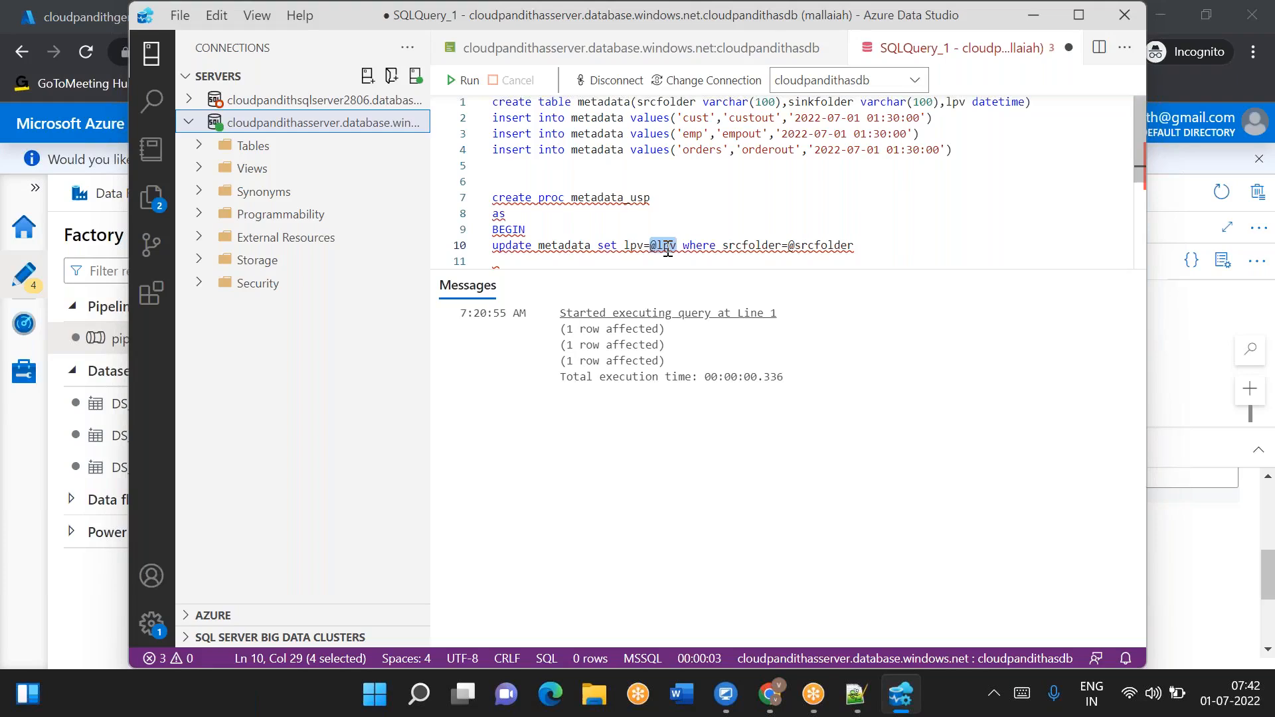
pyautogui.moveTo(790, 118); pyautogui.dragTo(868, 125)
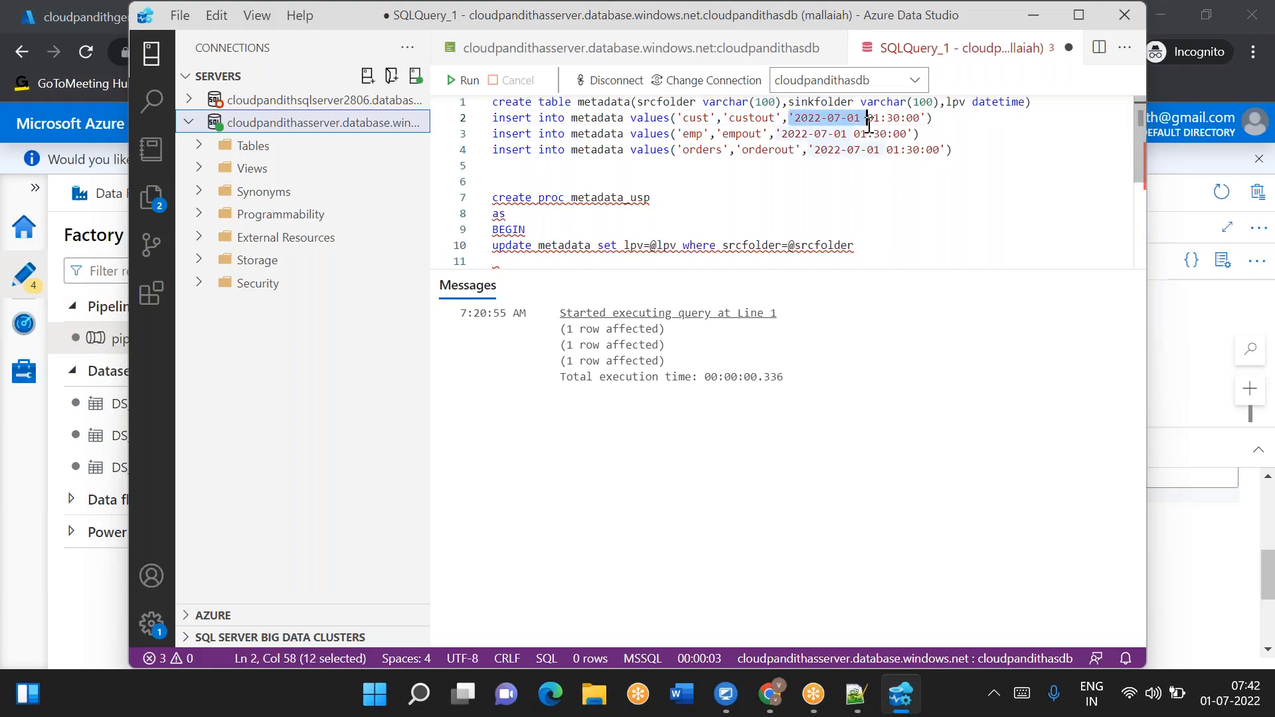
pyautogui.doubleClick(690, 134)
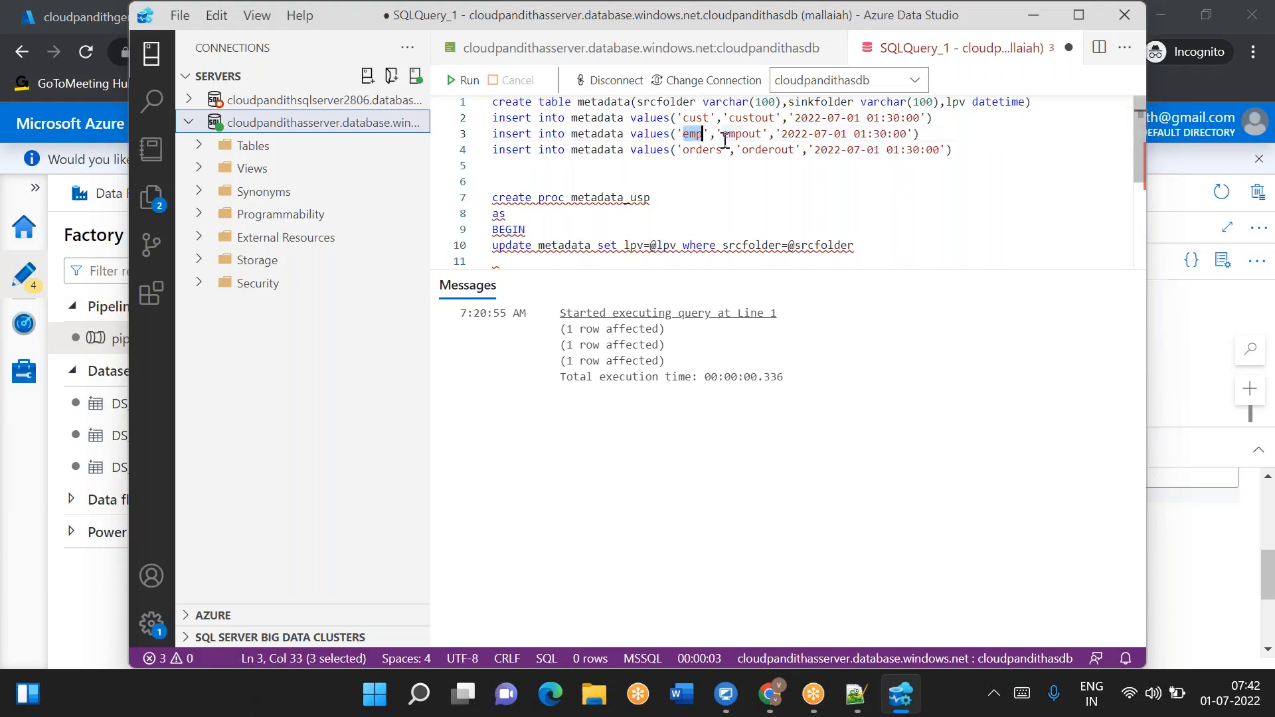
pyautogui.moveTo(782, 133); pyautogui.dragTo(905, 134)
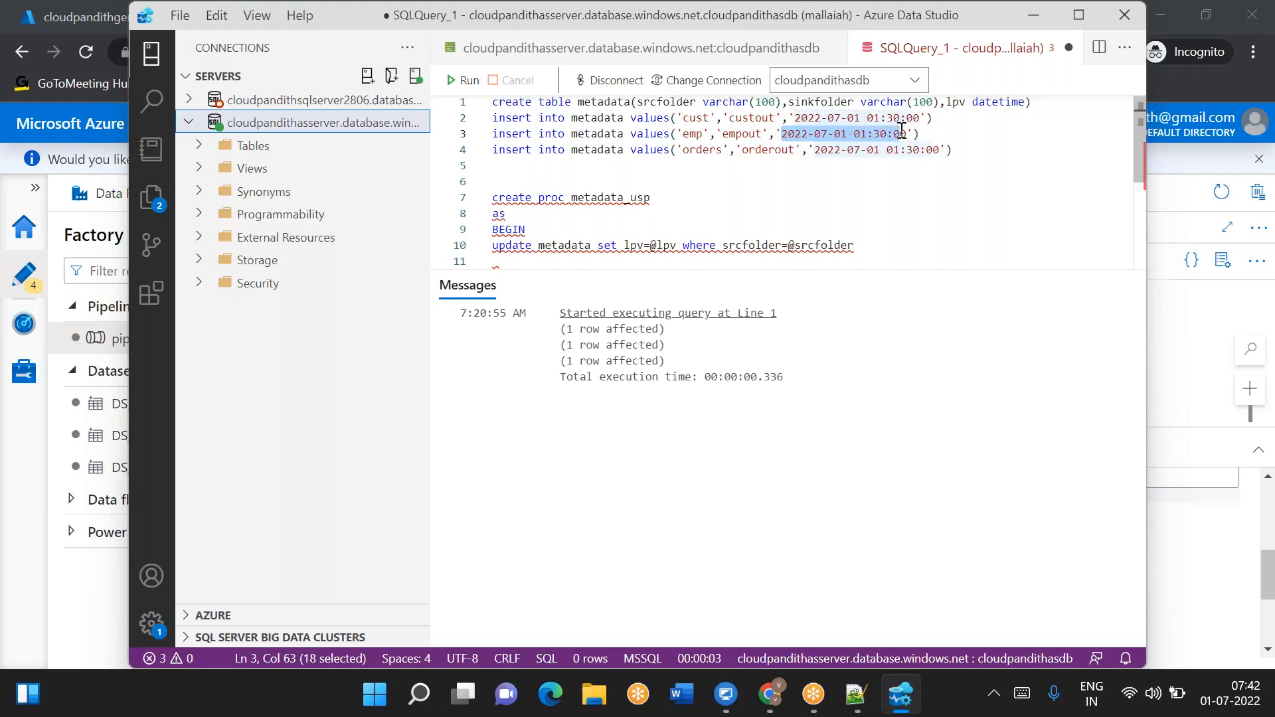
pyautogui.doubleClick(818, 246)
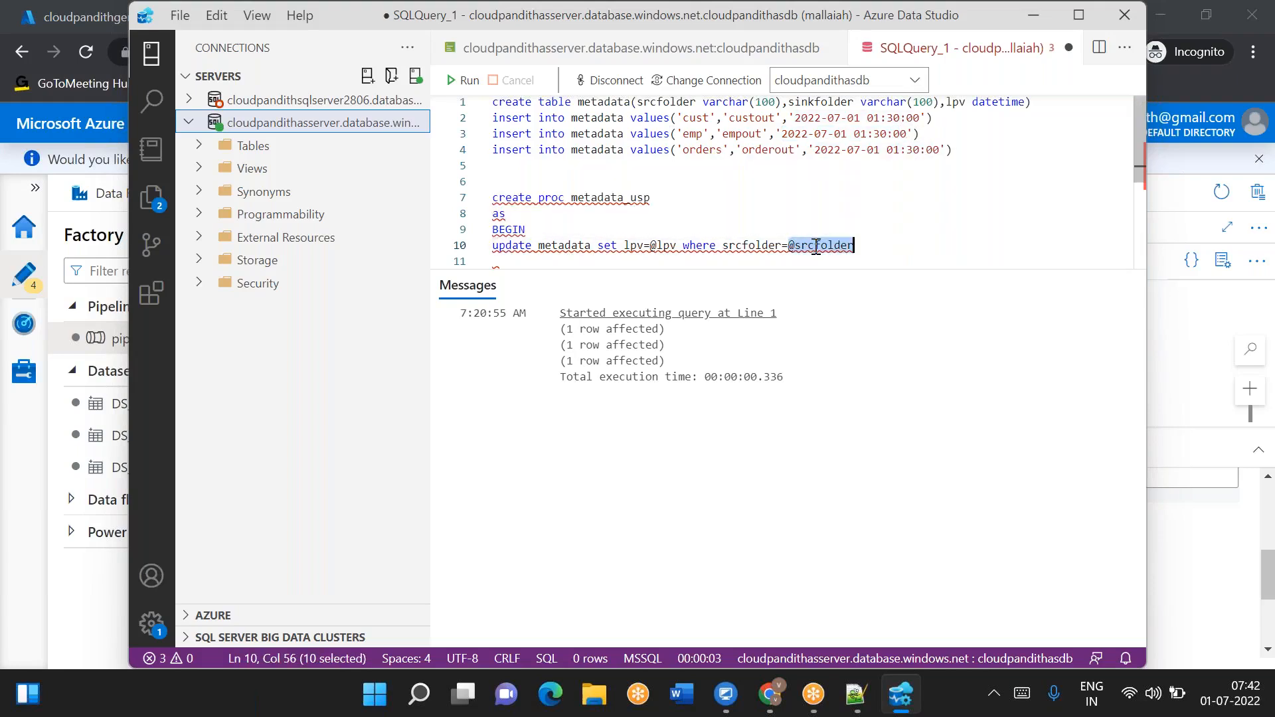
pyautogui.doubleClick(665, 245)
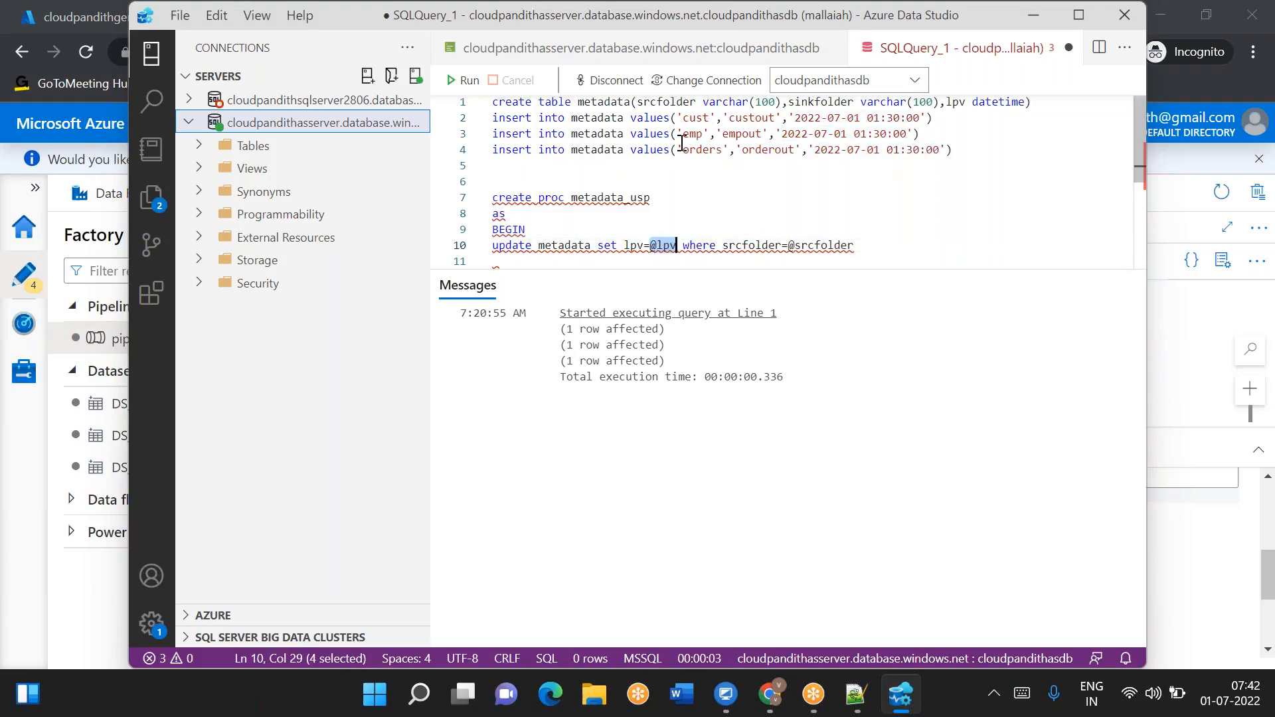
pyautogui.click(879, 245)
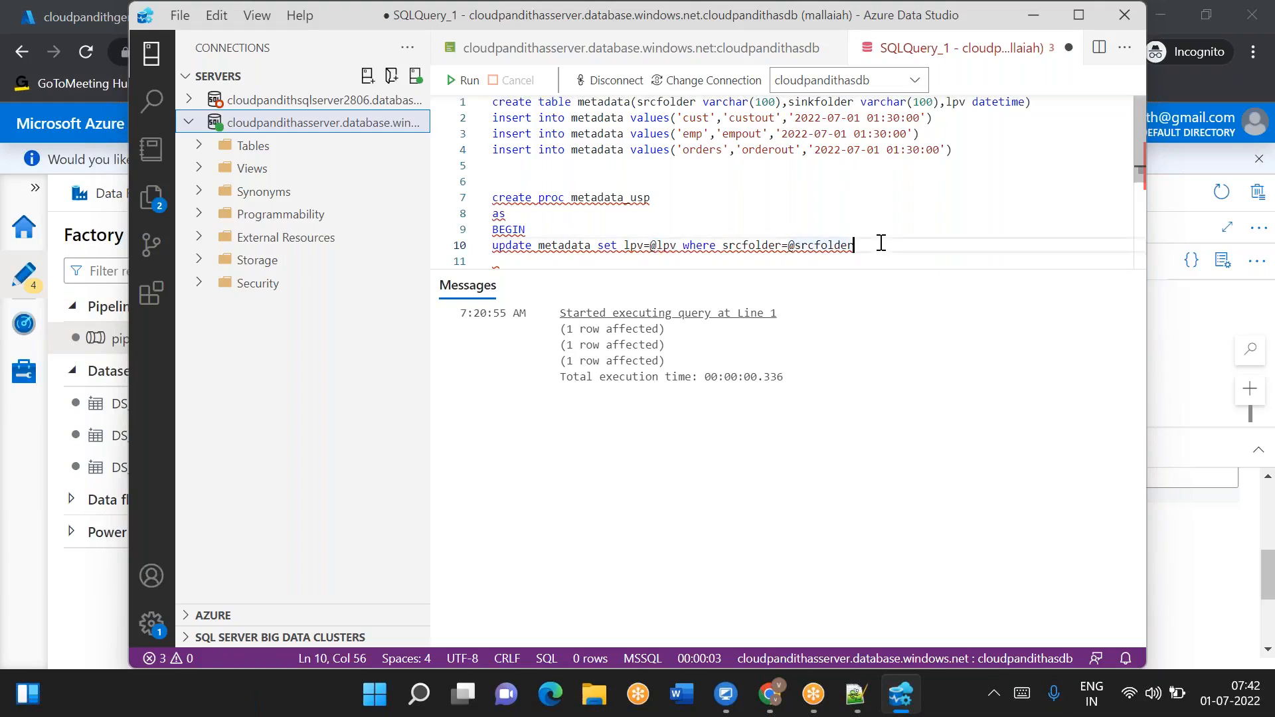
pyautogui.press('Return')
pyautogui.write('end')
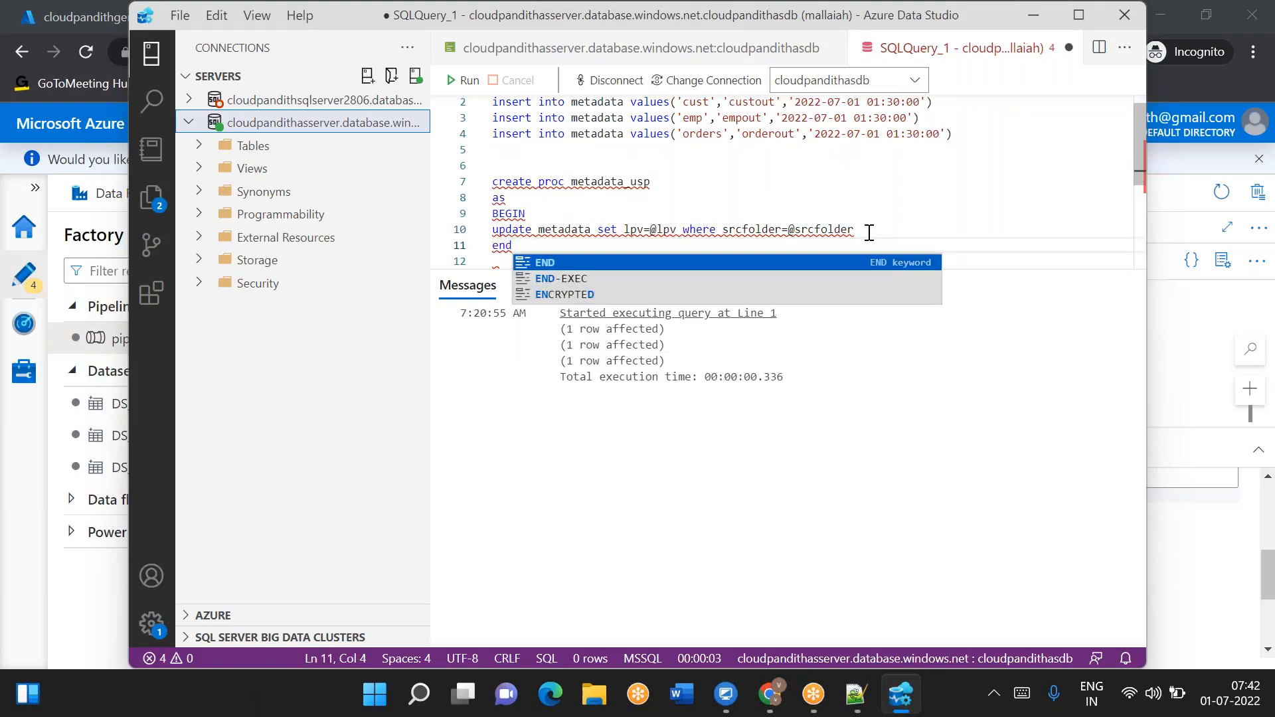
pyautogui.click(868, 232)
pyautogui.click(690, 182)
pyautogui.write('@')
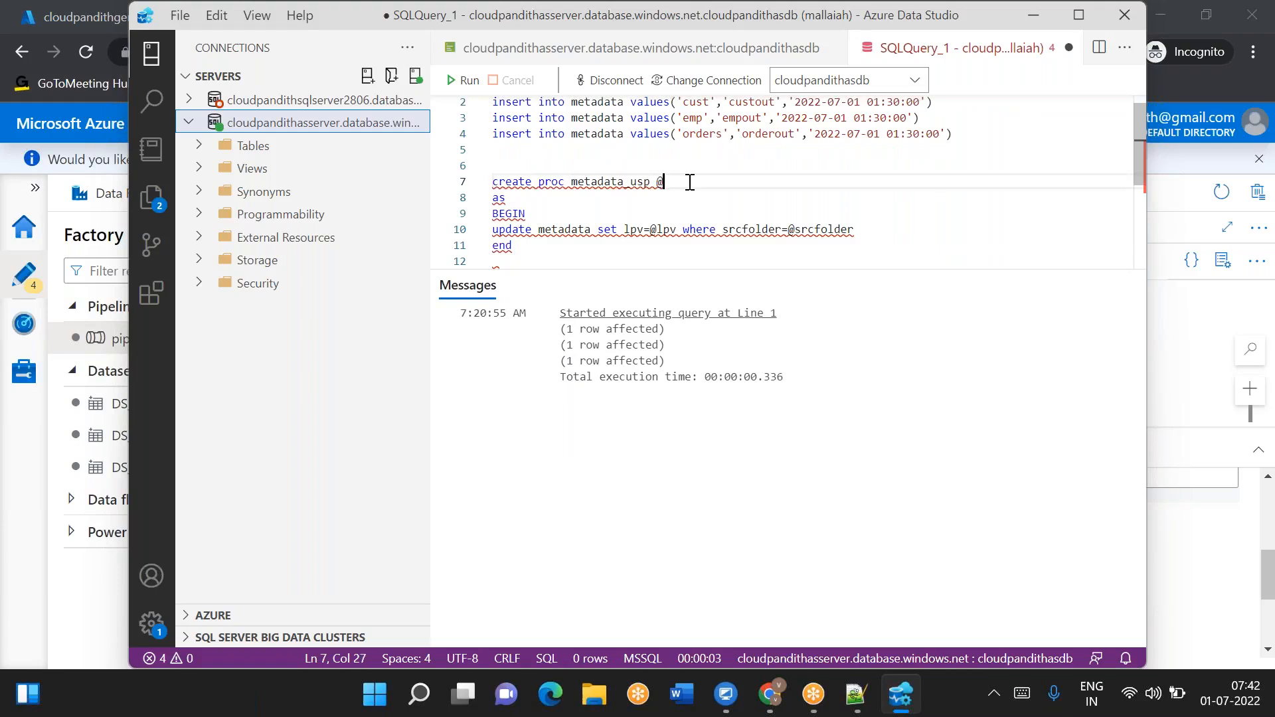
pyautogui.write('lpv ')
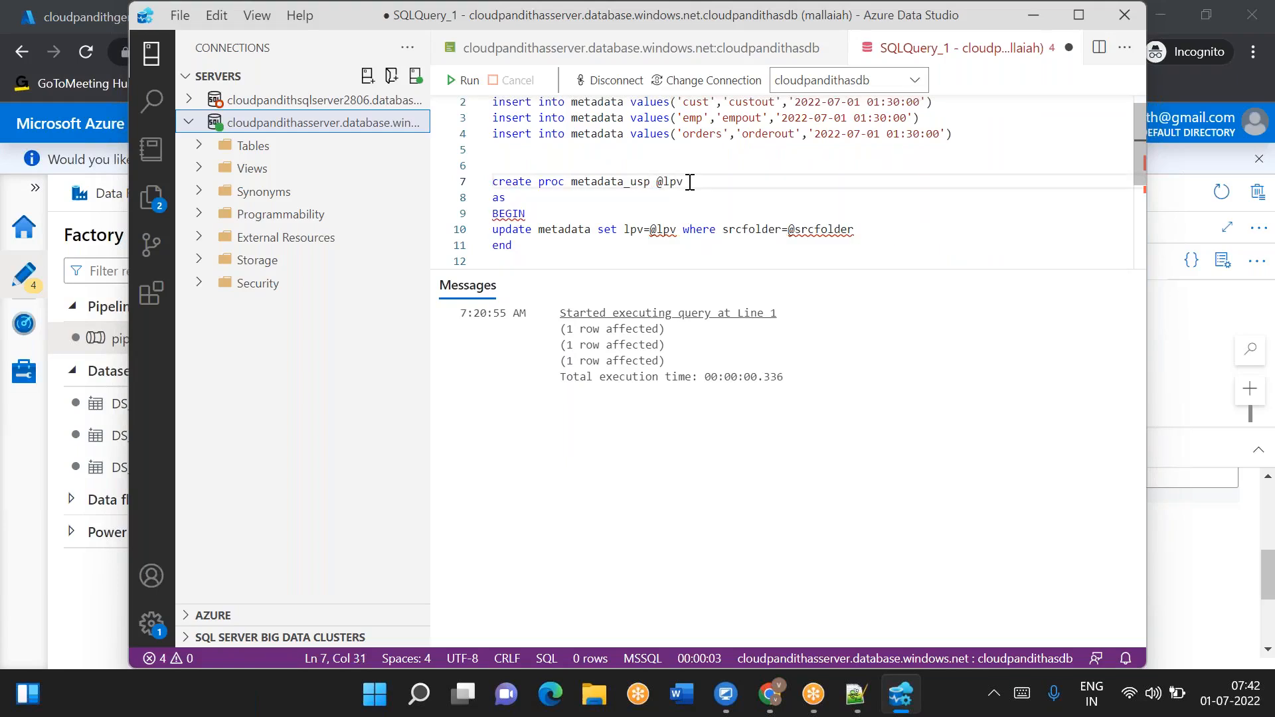
pyautogui.write('v')
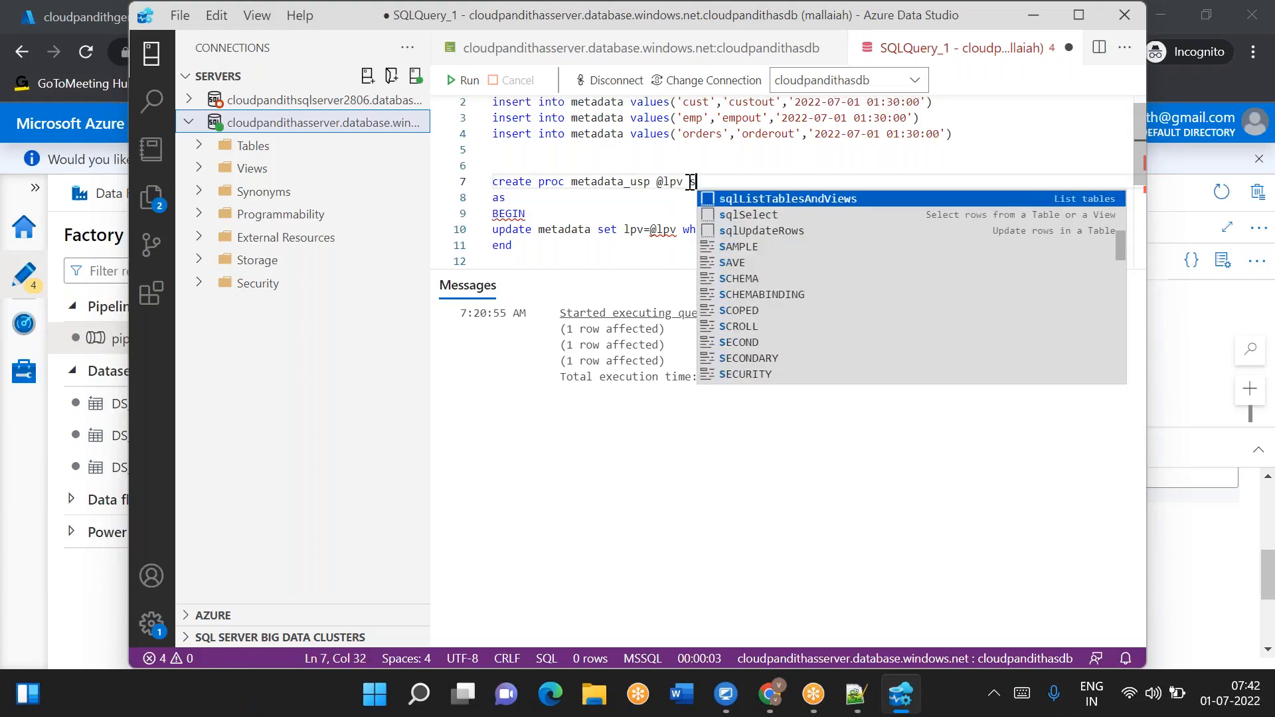
pyautogui.write('archar(50)')
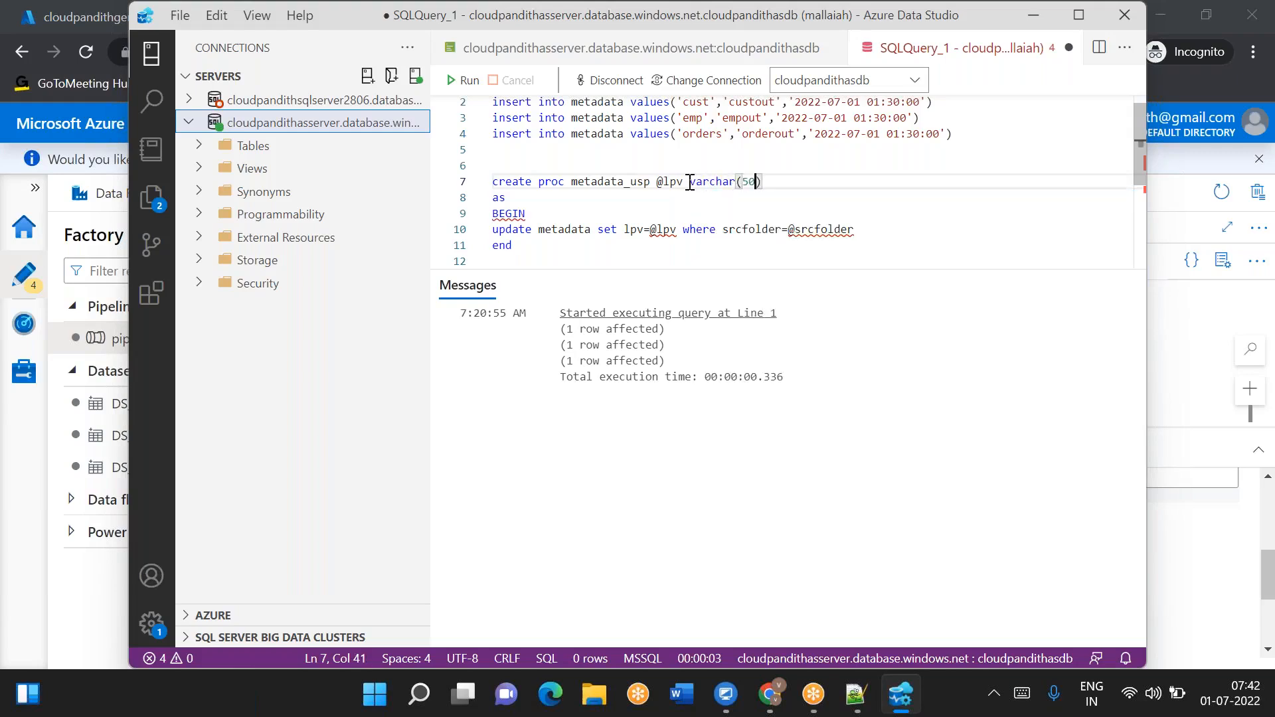
pyautogui.write(',@')
pyautogui.doubleClick(820, 229)
pyautogui.hotkey('ctrl', 'c')
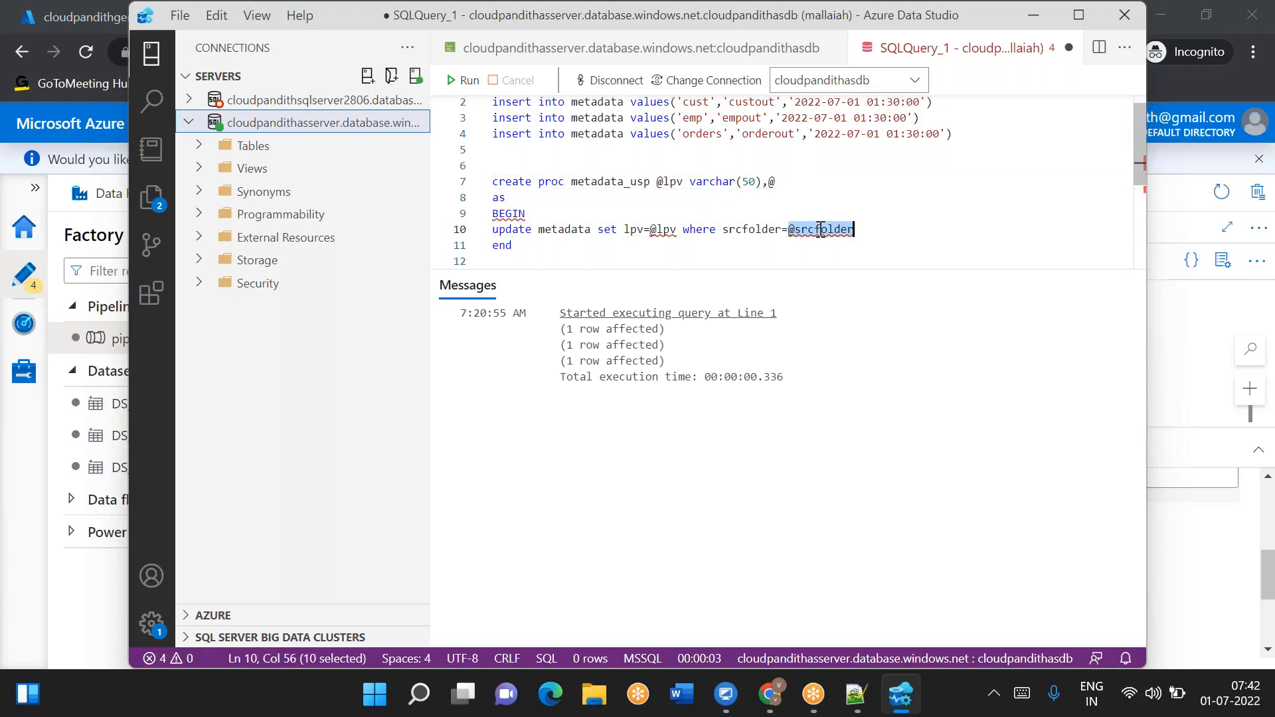
pyautogui.click(791, 190)
pyautogui.click(791, 181)
pyautogui.press('BackSpace')
pyautogui.hotkey('ctrl', 'v')
pyautogui.write('varcha')
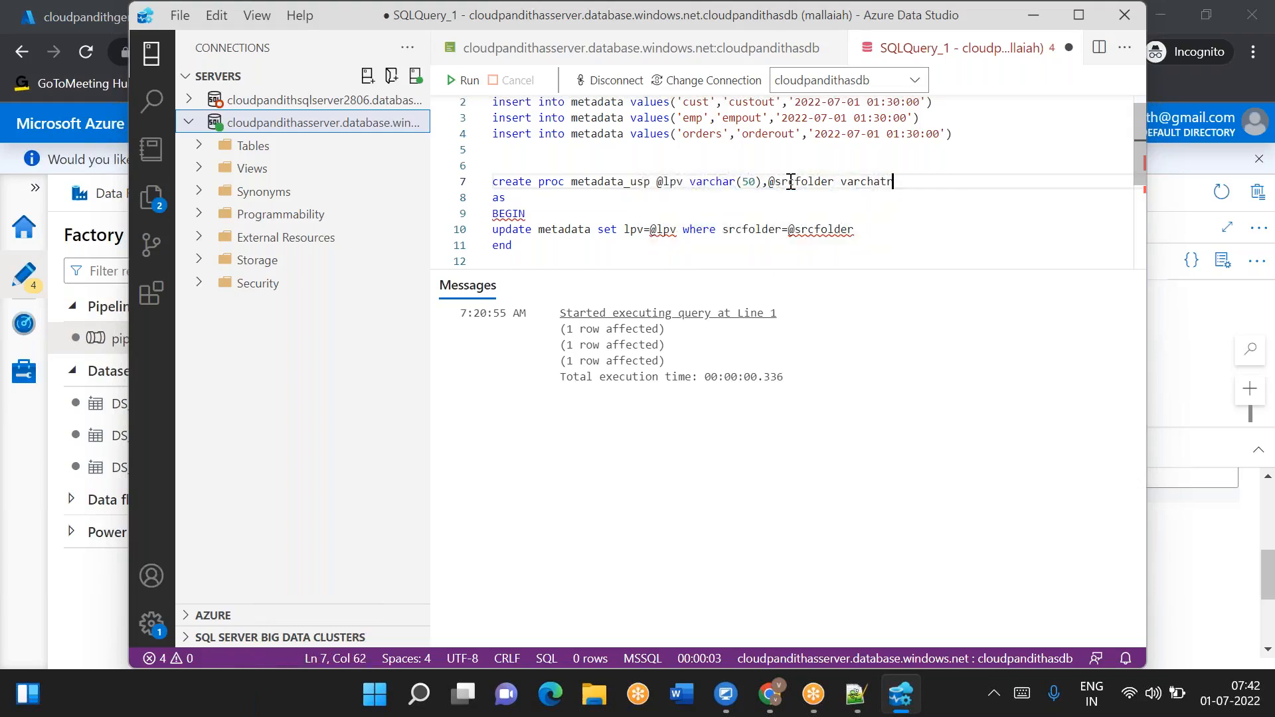
pyautogui.write('r(50')
# - Select the metadata_usp procedure definition and run it to create the stored procedure
pyautogui.moveTo(532, 245); pyautogui.dragTo(492, 173)
pyautogui.click(463, 79)
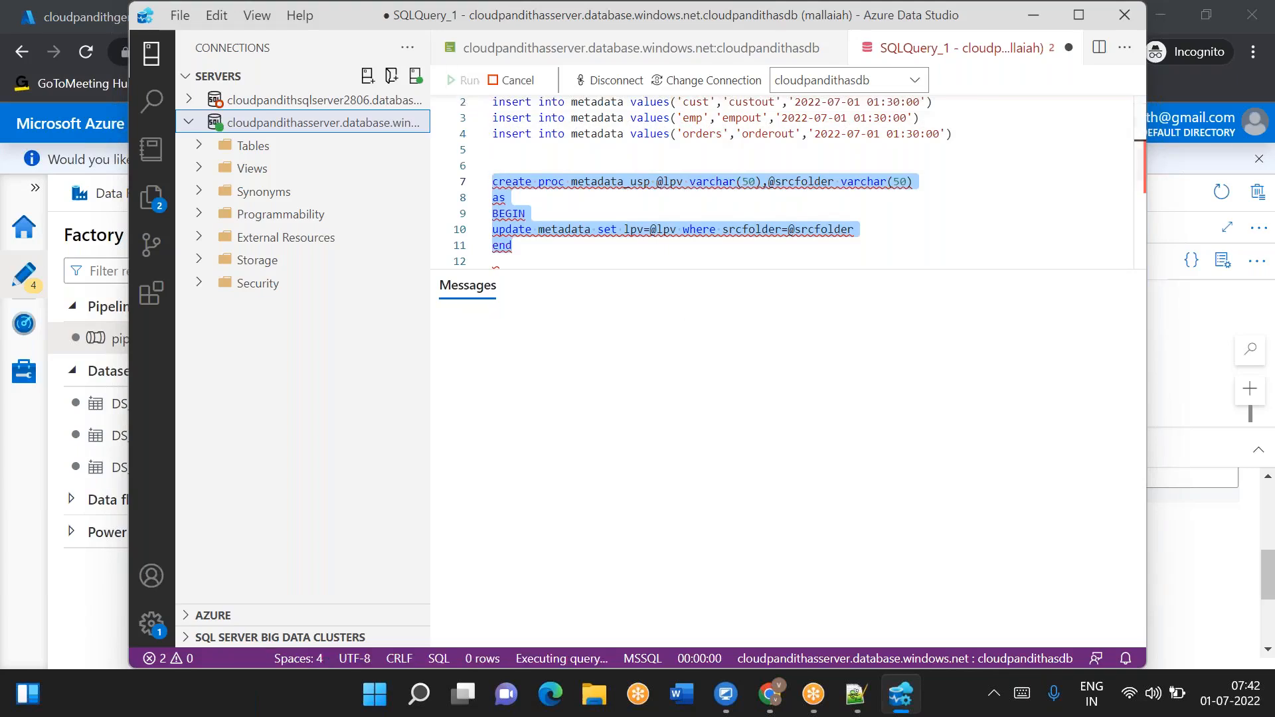
pyautogui.click(558, 248)
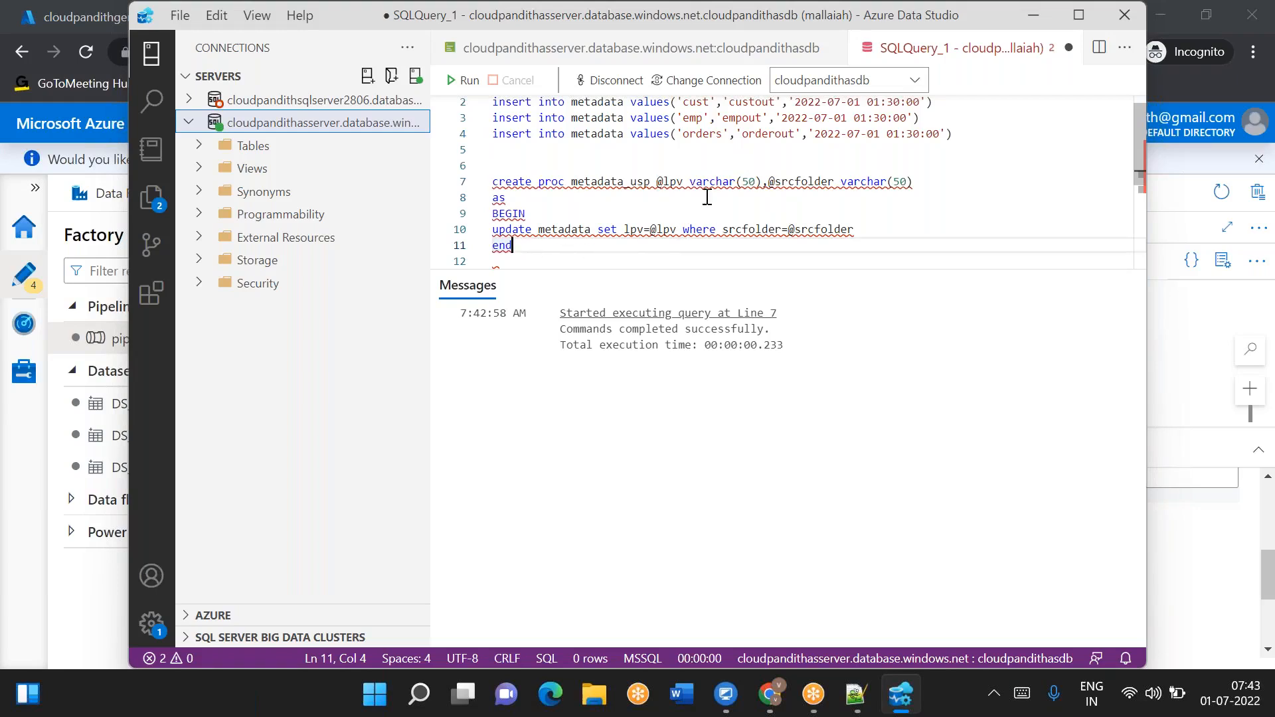
pyautogui.moveTo(690, 182); pyautogui.dragTo(761, 182)
pyautogui.moveTo(521, 247); pyautogui.dragTo(489, 190)
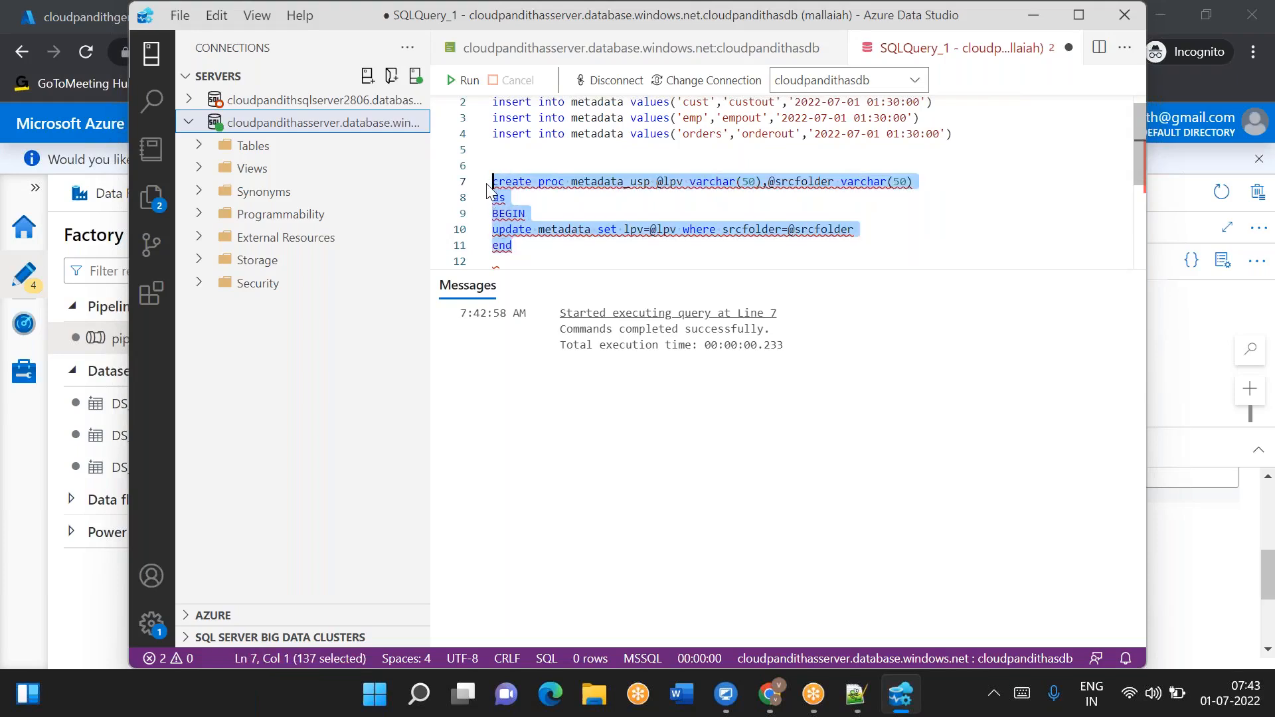
pyautogui.scroll(1, 731, 153)
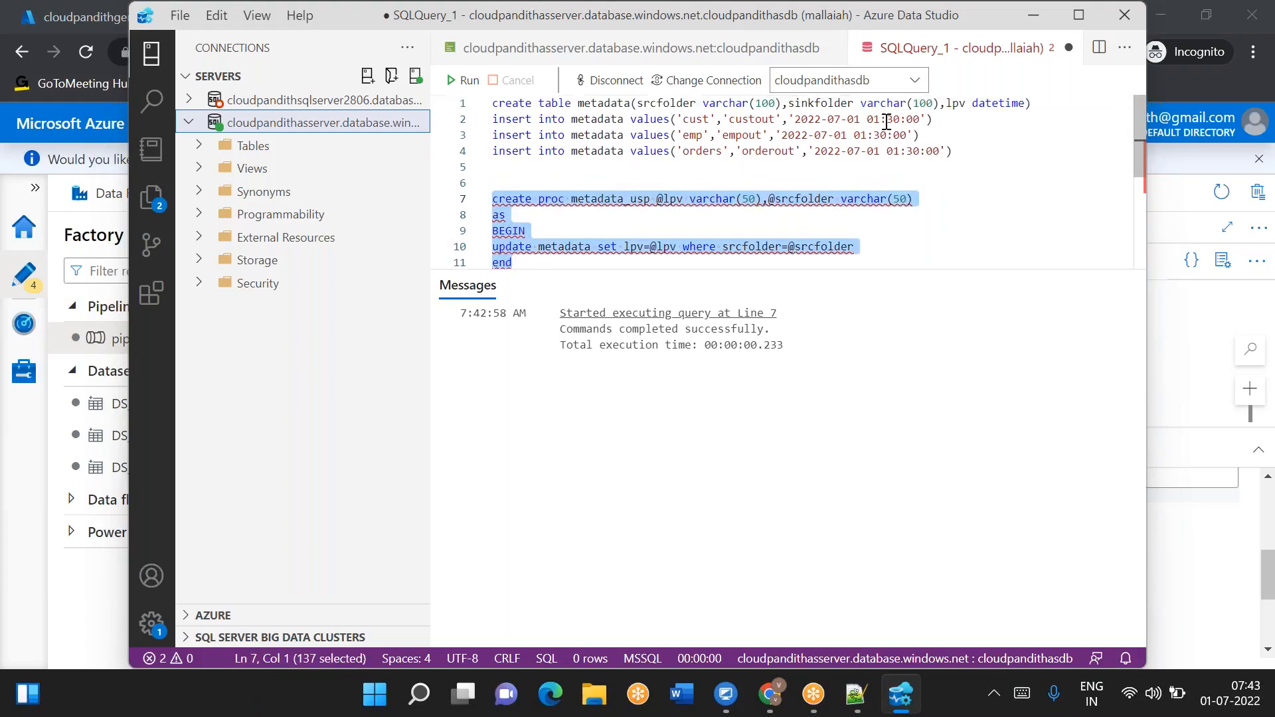
pyautogui.doubleClick(992, 104)
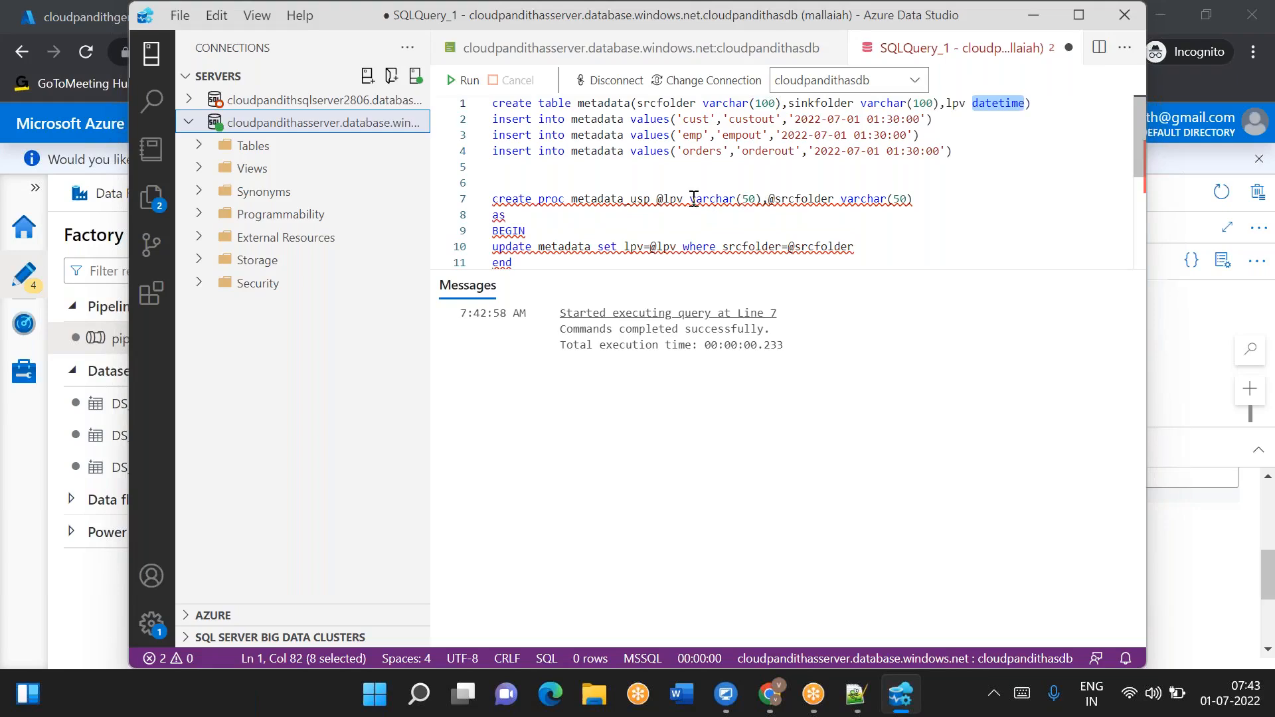
pyautogui.click(763, 199)
pyautogui.press('BackSpace')
pyautogui.press('BackSpace')
pyautogui.press('BackSpace')
pyautogui.press('BackSpace')
pyautogui.press('BackSpace')
pyautogui.press('BackSpace')
pyautogui.press('BackSpace')
pyautogui.press('BackSpace')
pyautogui.press('BackSpace')
pyautogui.press('BackSpace')
pyautogui.press('BackSpace')
pyautogui.write('dat')
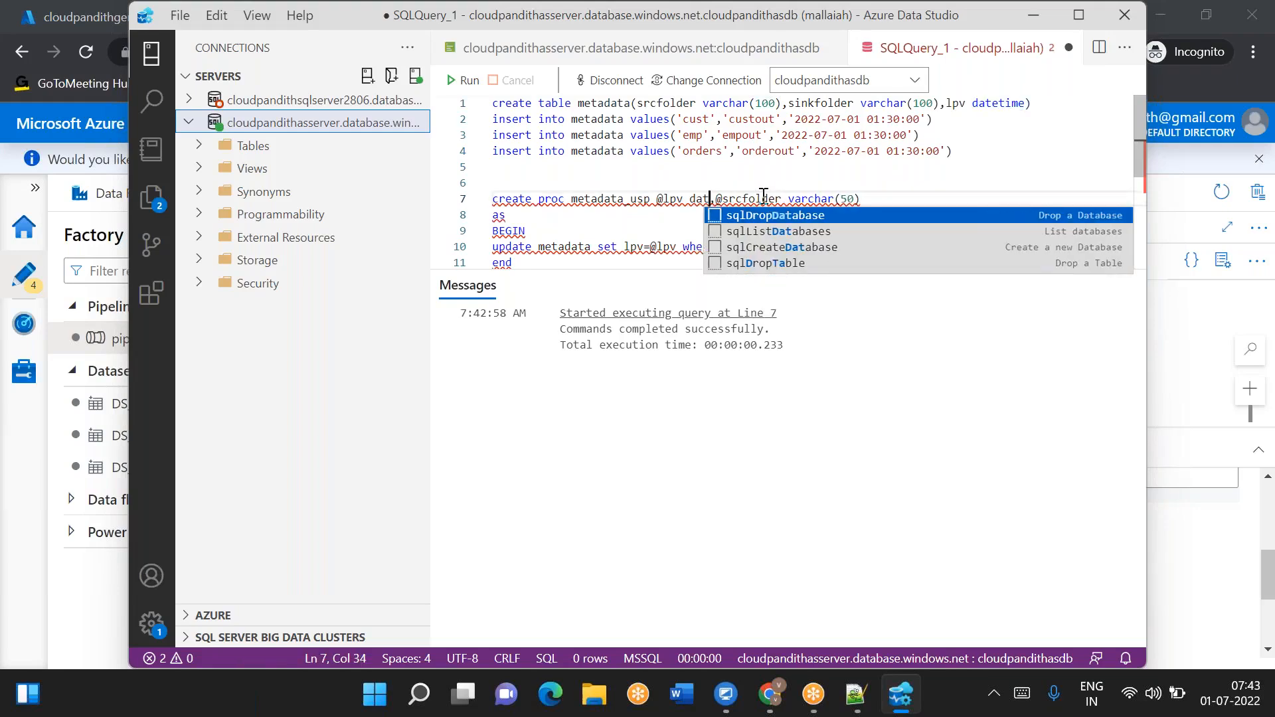
pyautogui.write('etime')
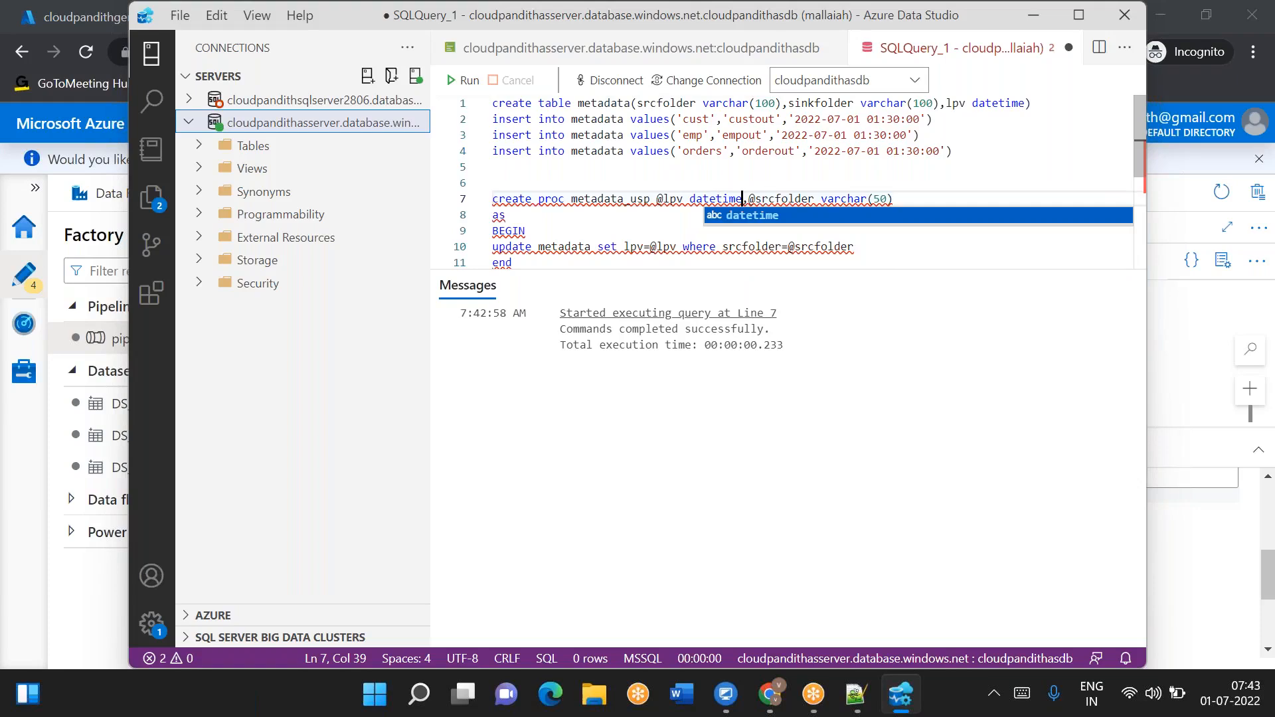
# - Try to run the modified metadata_usp definition again to recreate the stored procedure
pyautogui.doubleClick(722, 198)
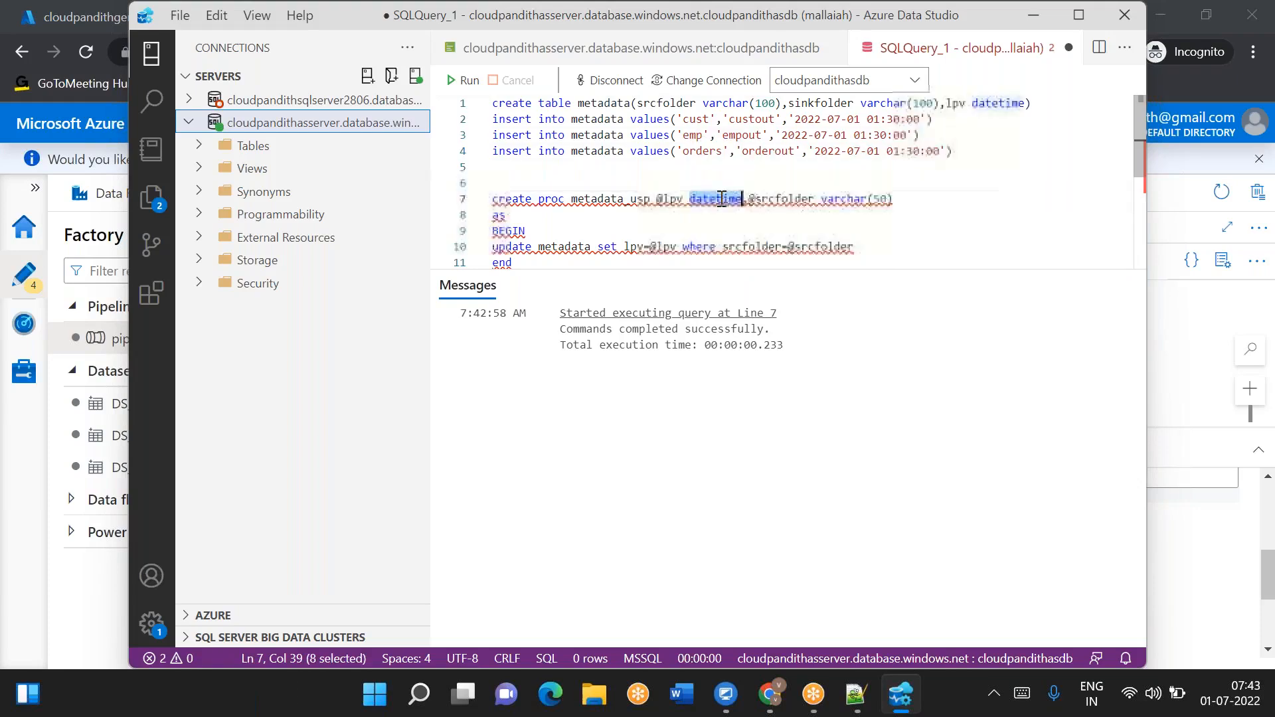
pyautogui.doubleClick(671, 247)
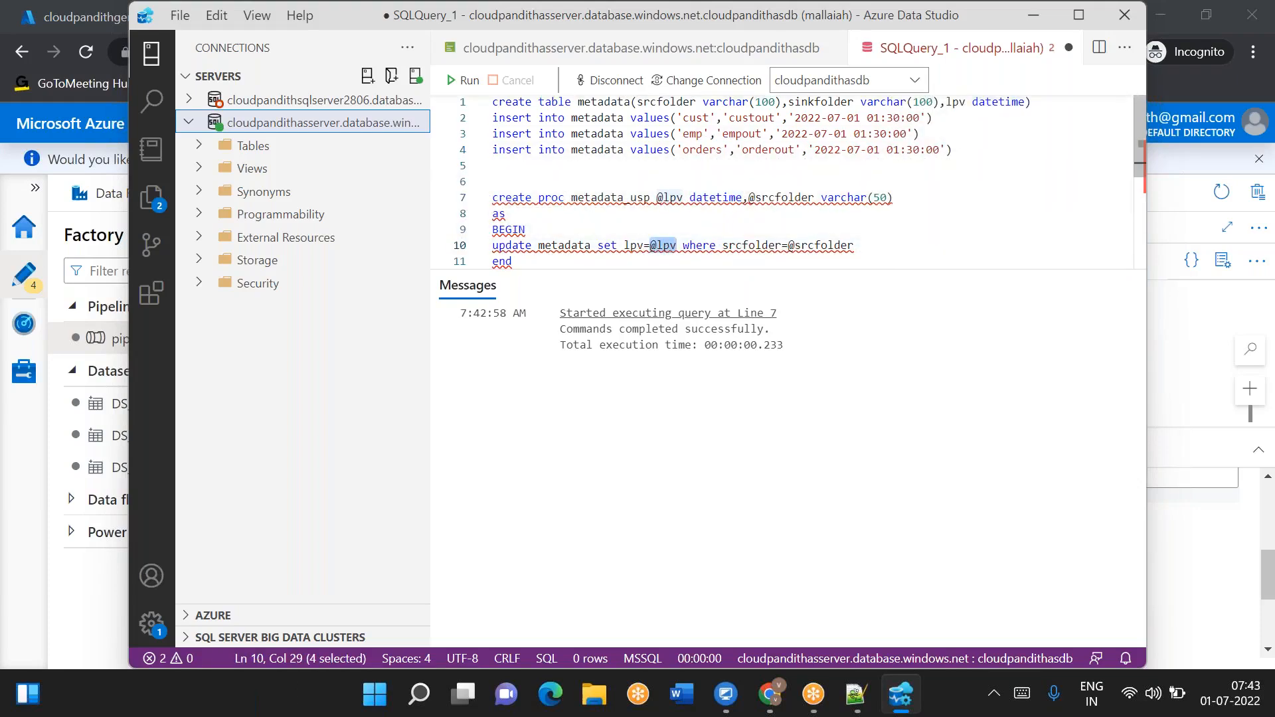
pyautogui.click(868, 245)
pyautogui.scroll(-1, 529, 259)
pyautogui.click(512, 229)
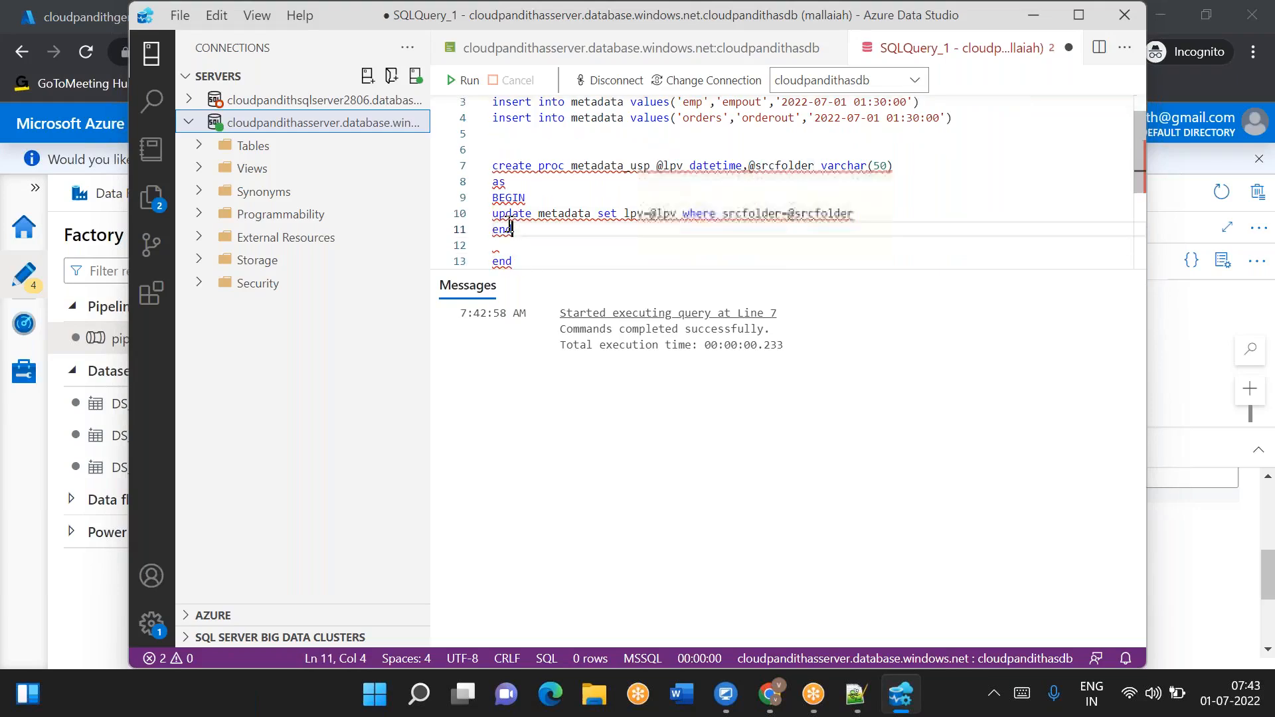
pyautogui.moveTo(511, 229); pyautogui.dragTo(492, 165)
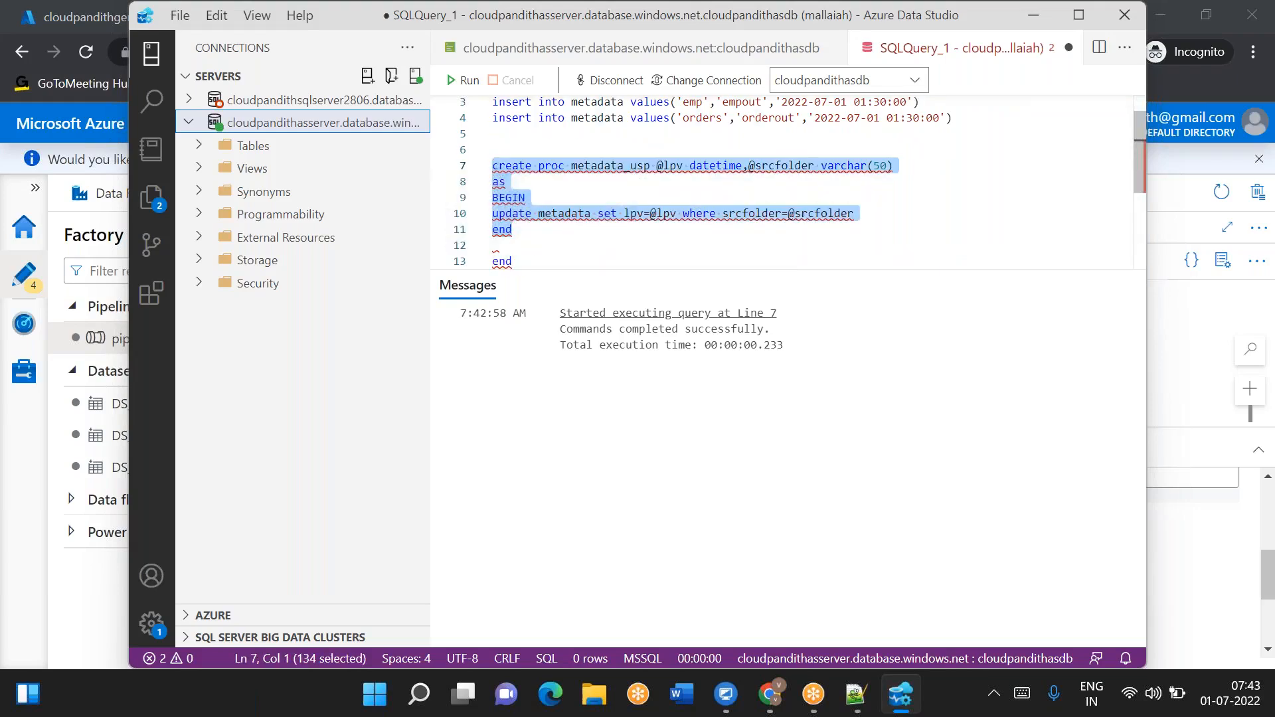
pyautogui.click(455, 79)
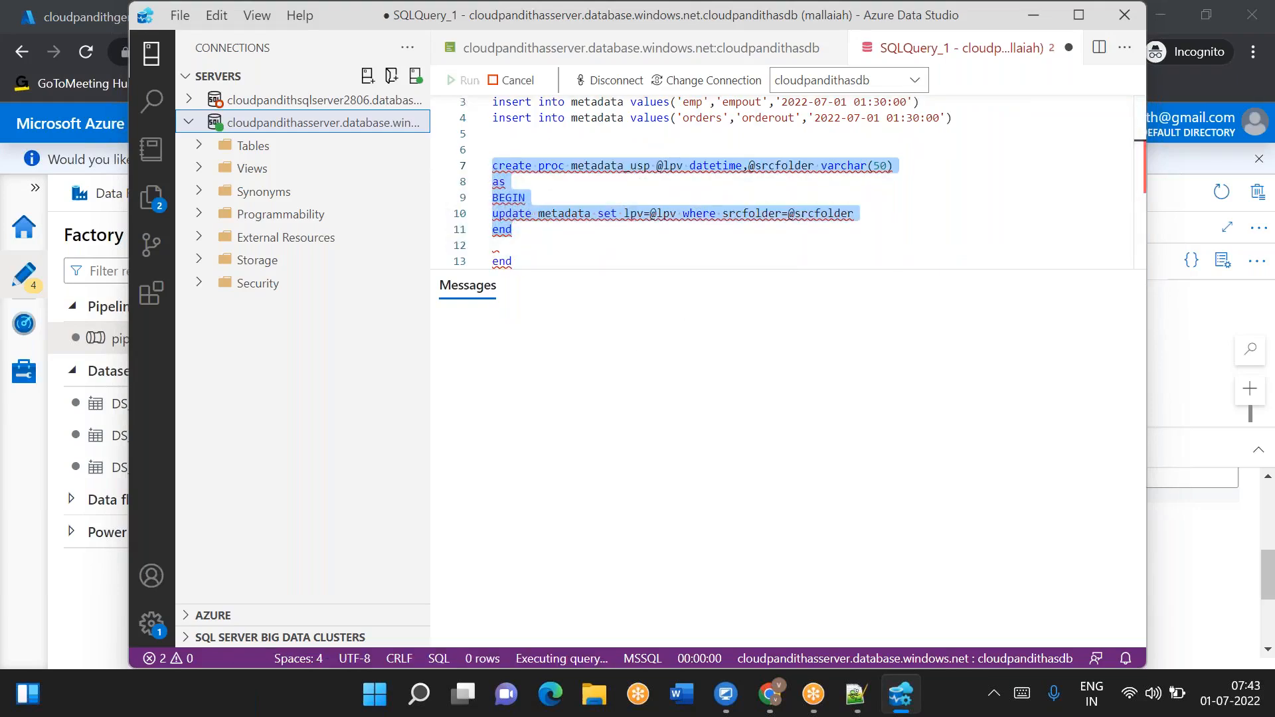
# - Insert a drop proc metadata_usp statement above the definition and run it
pyautogui.click(629, 170)
pyautogui.doubleClick(629, 171)
pyautogui.hotkey('ctrl', 'c')
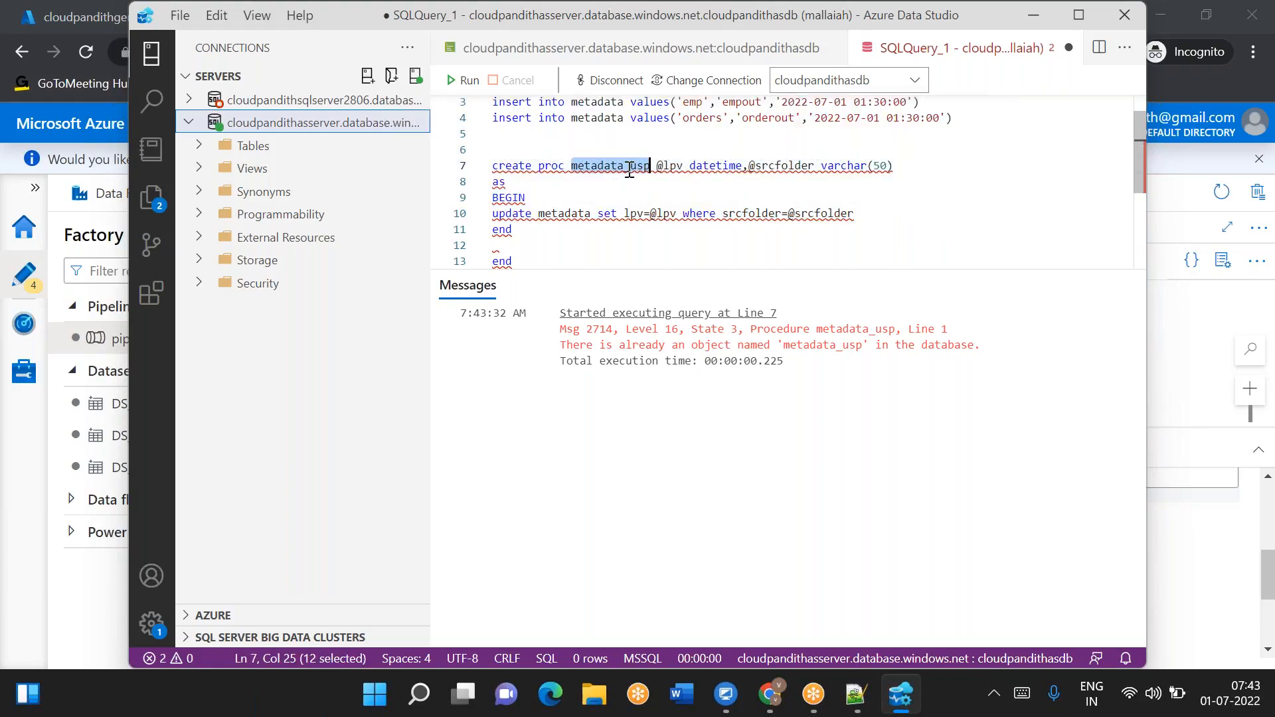
pyautogui.click(521, 148)
pyautogui.press('Return')
pyautogui.press('Up')
pyautogui.write('drop proc')
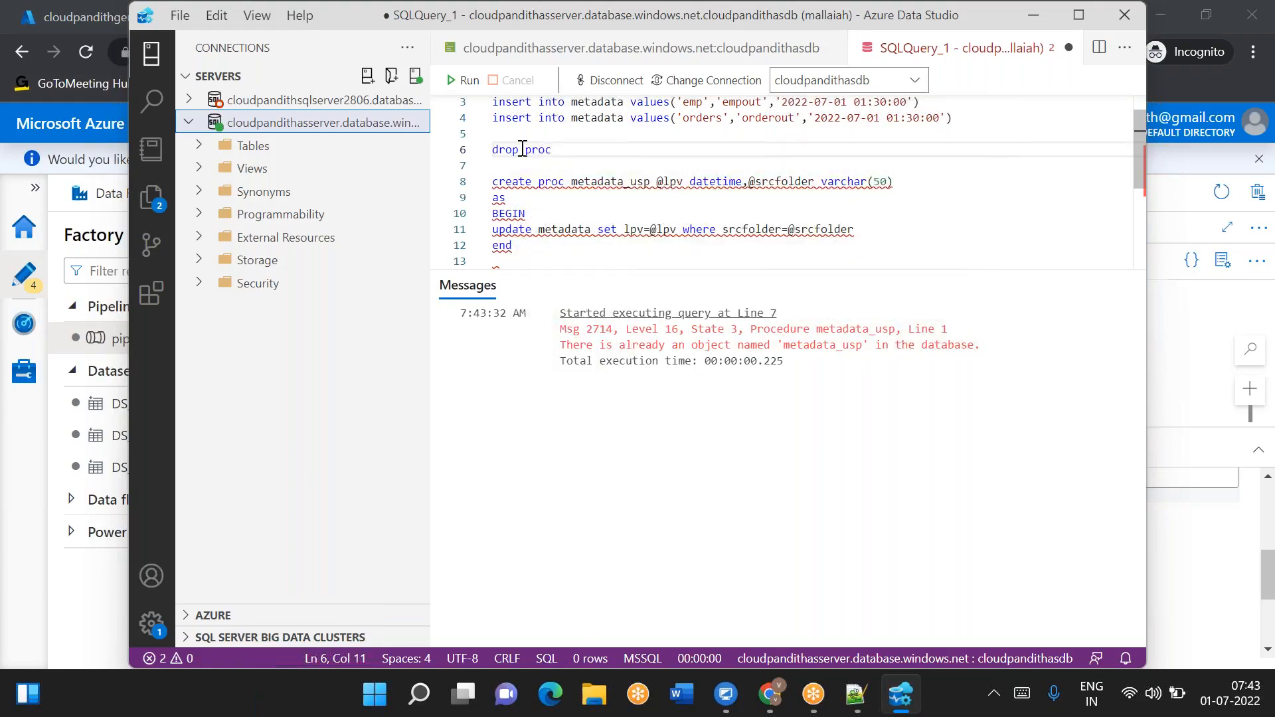
pyautogui.hotkey('ctrl', 'v')
pyautogui.hotkey('shift', 'Home')
pyautogui.click(463, 79)
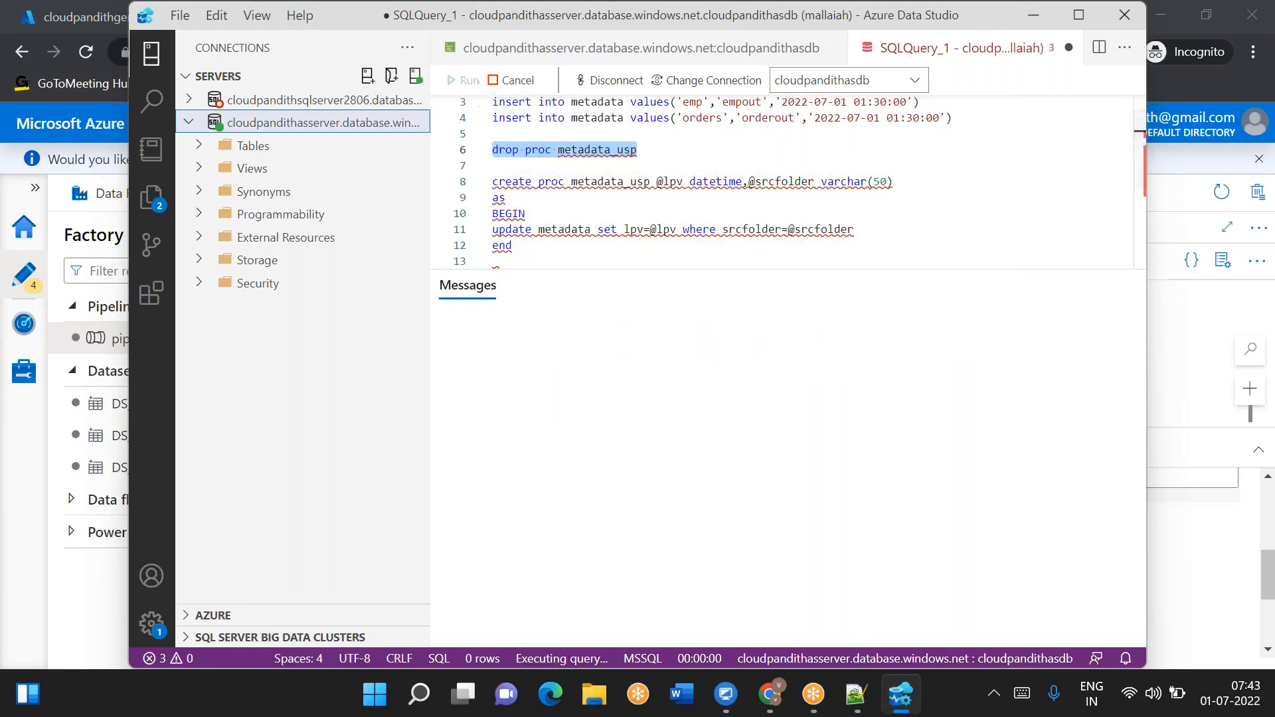
# - Select the metadata_usp procedure definition and run it to recreate the stored procedure
pyautogui.moveTo(520, 245); pyautogui.dragTo(492, 182)
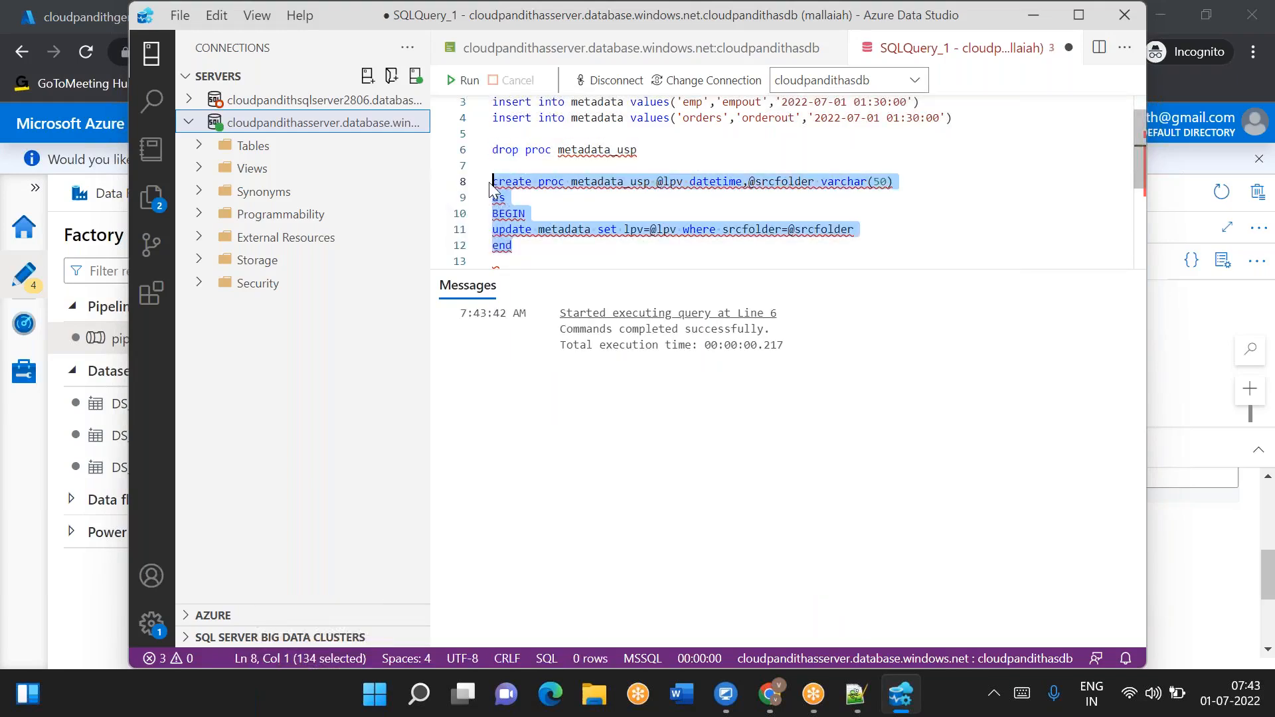
pyautogui.click(463, 80)
pyautogui.click(560, 258)
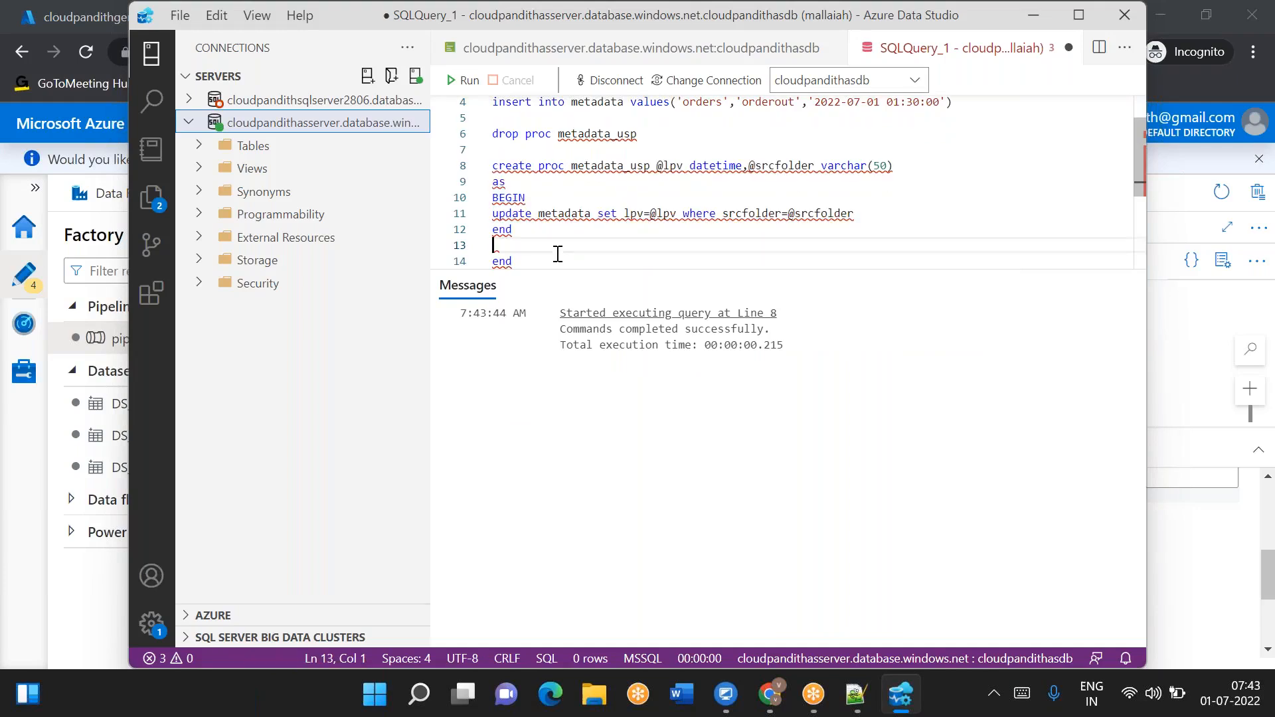
# - Switch to the Data Factory browser tab and add a Stored procedure activity inside the ForEach
pyautogui.moveTo(769, 694)
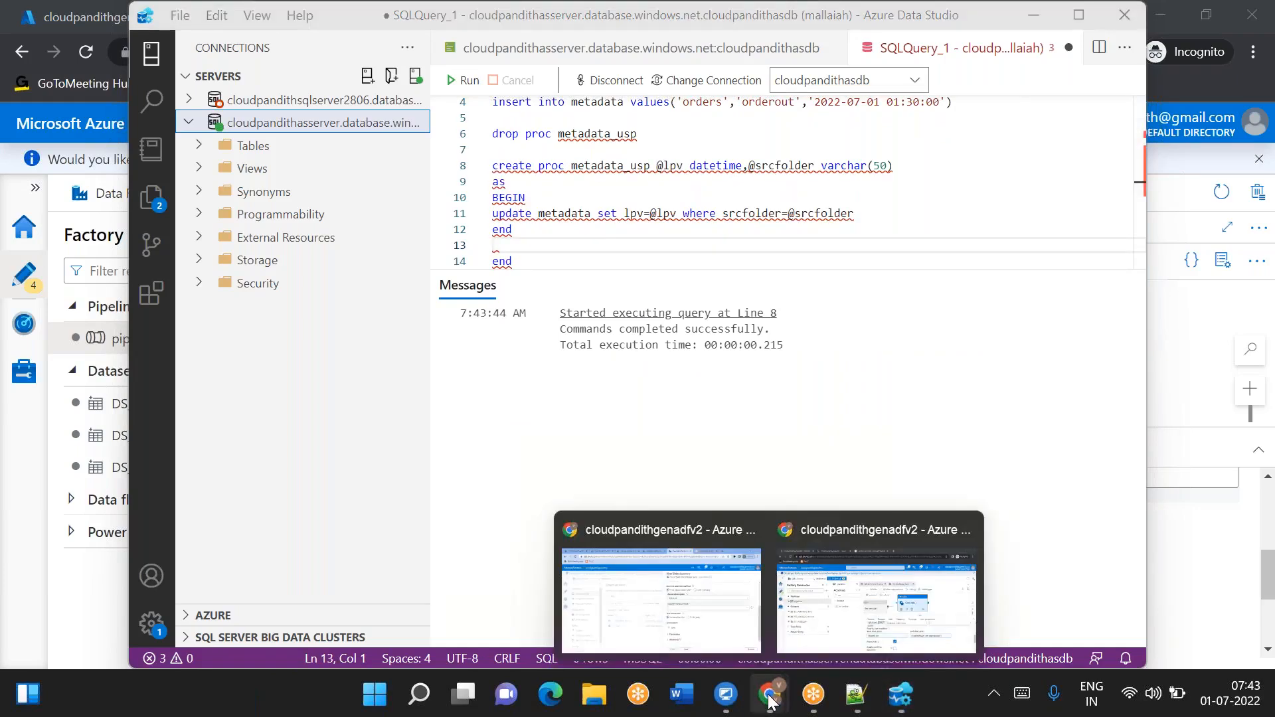
pyautogui.click(874, 611)
pyautogui.click(411, 299)
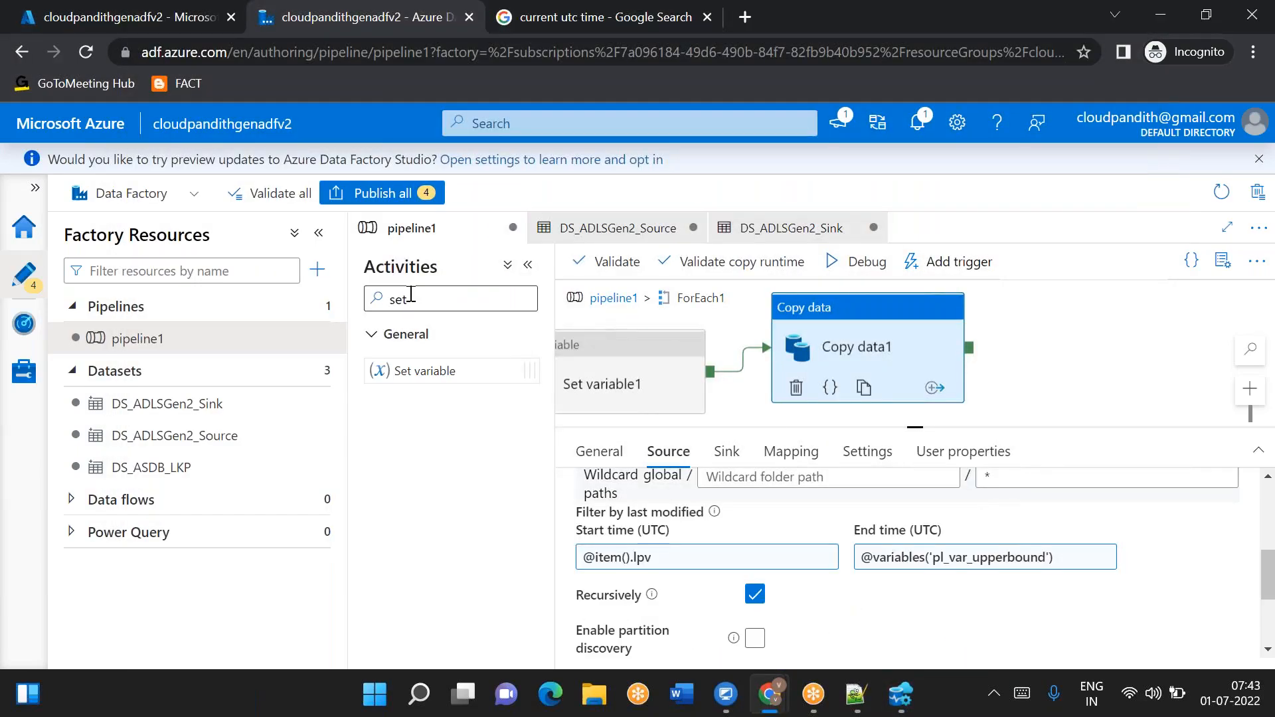
pyautogui.doubleClick(411, 299)
pyautogui.write('sto')
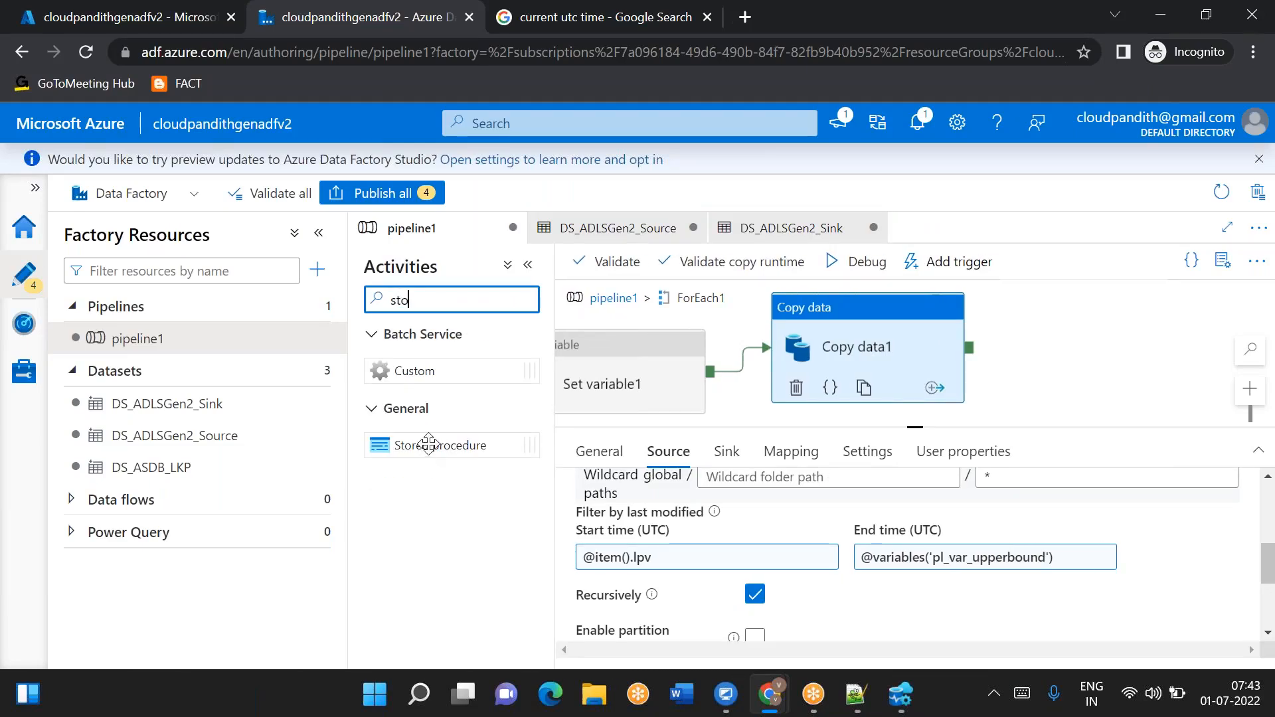
pyautogui.moveTo(412, 445); pyautogui.dragTo(1081, 362)
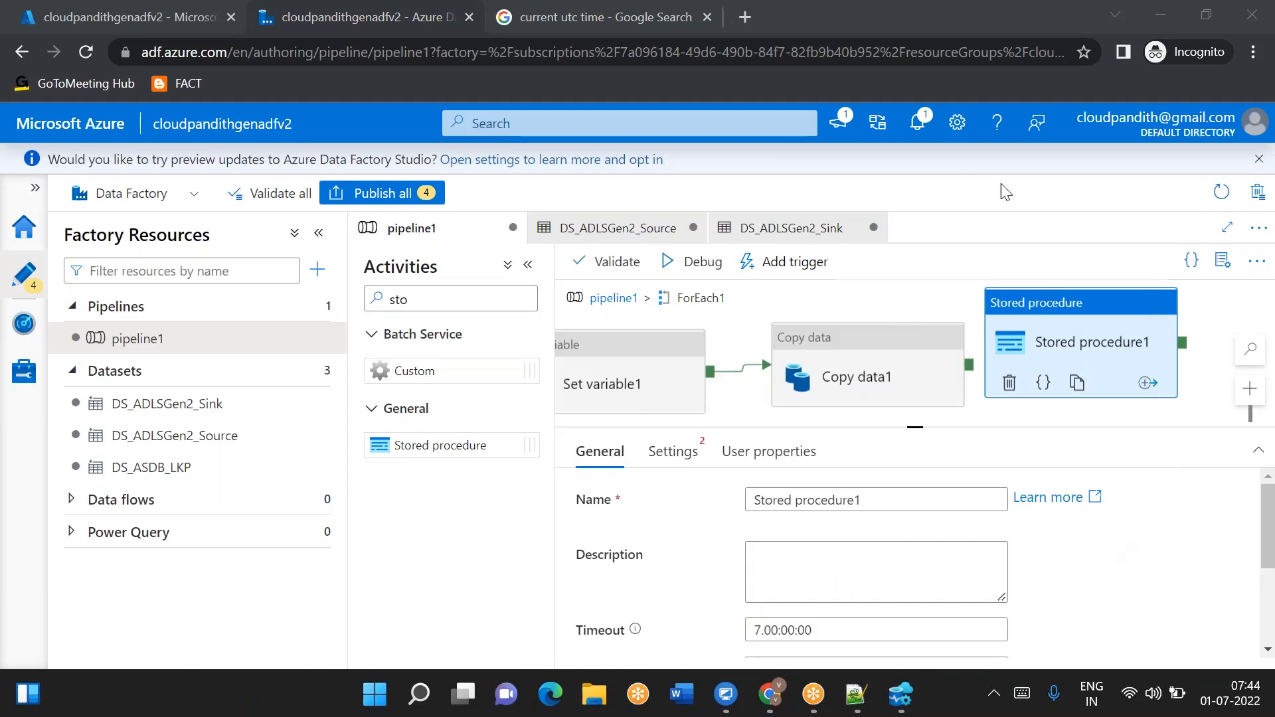
# - Connect Copy data1's success output to the Stored procedure1 activity
pyautogui.moveTo(1045, 341); pyautogui.dragTo(1063, 345)
pyautogui.moveTo(969, 365); pyautogui.dragTo(1031, 367)
pyautogui.click(1076, 356)
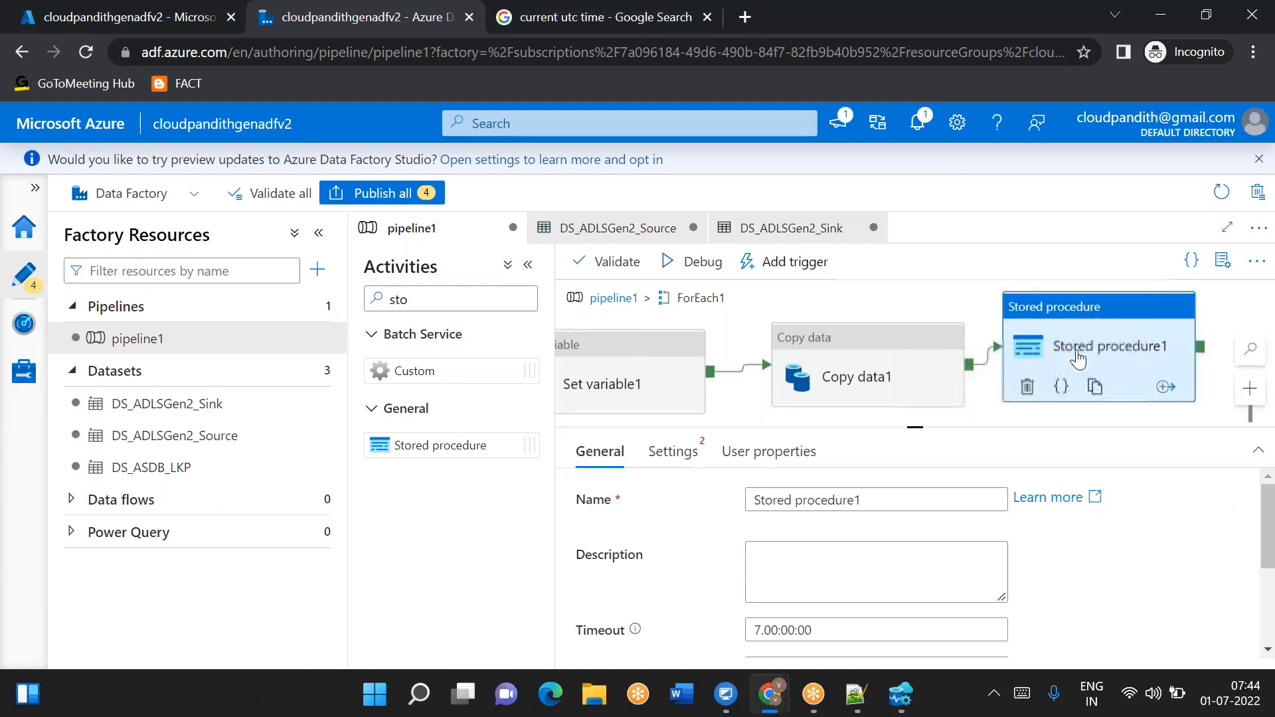
# - Set the stored procedure activity's linked service to LS_ASDB
pyautogui.click(676, 455)
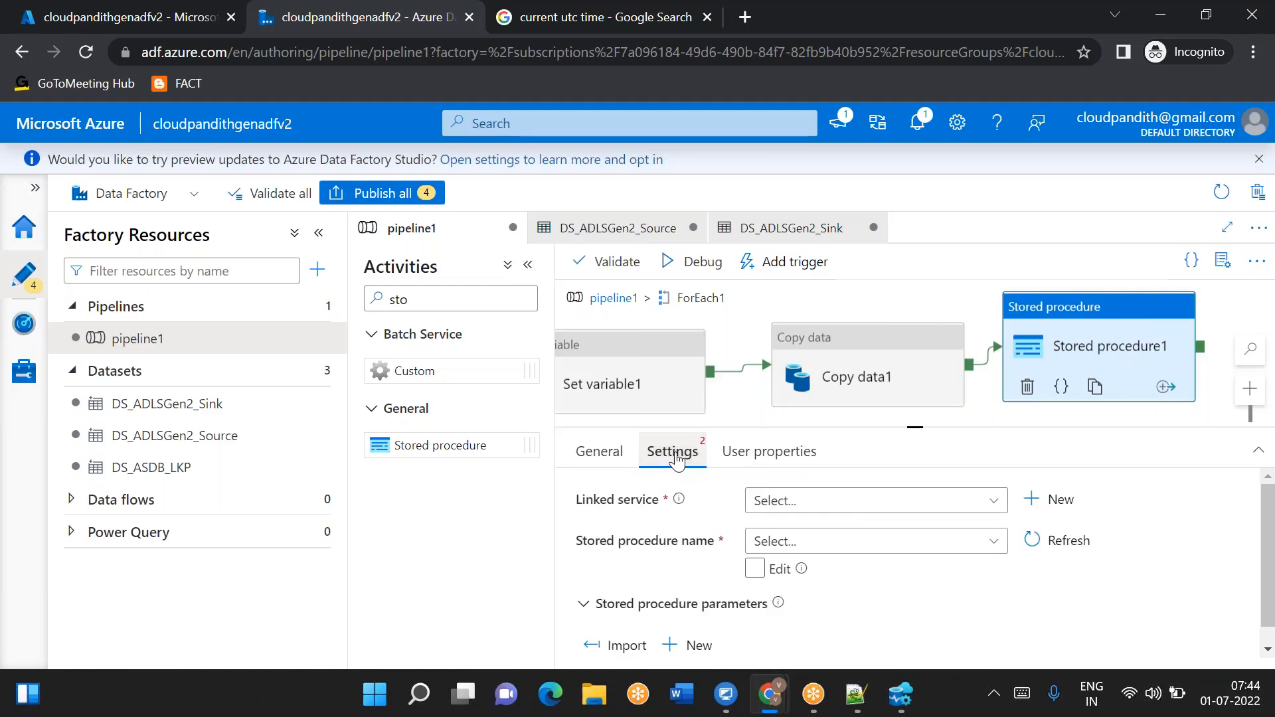
pyautogui.click(807, 499)
pyautogui.click(817, 598)
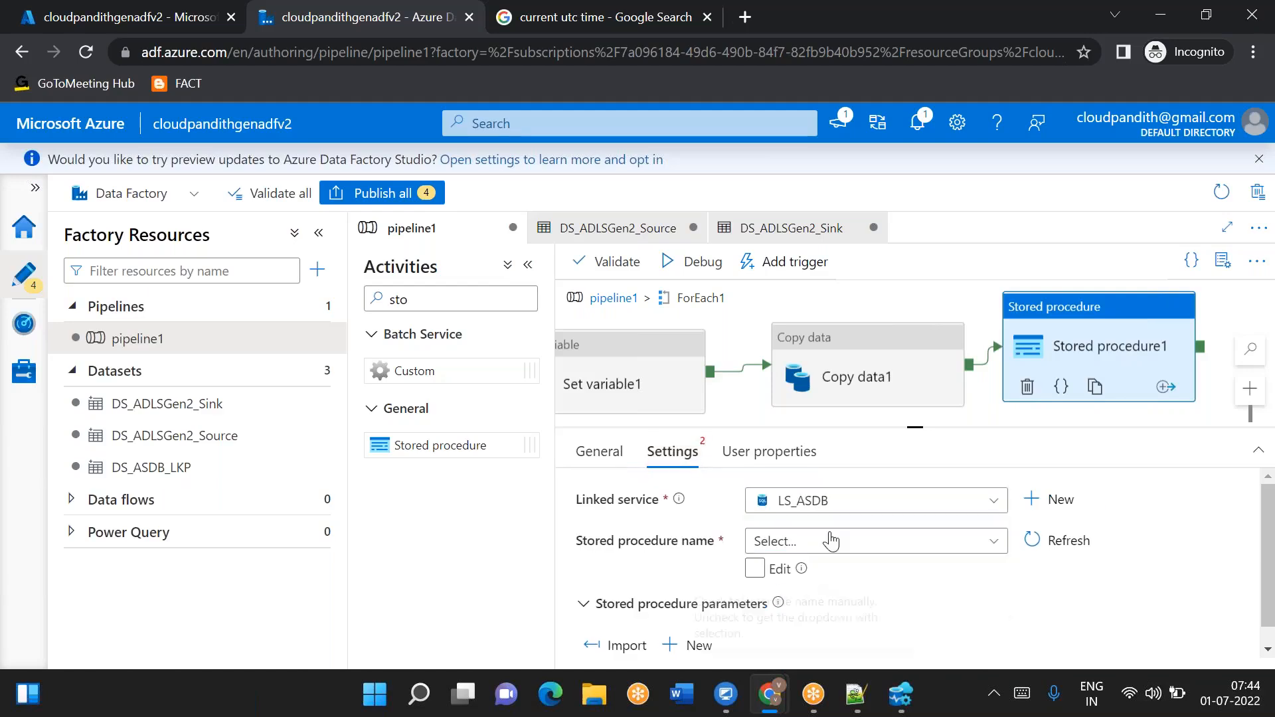
# - Choose the stored procedure [dbo].[metadata_usp] and import its parameters
pyautogui.click(869, 575)
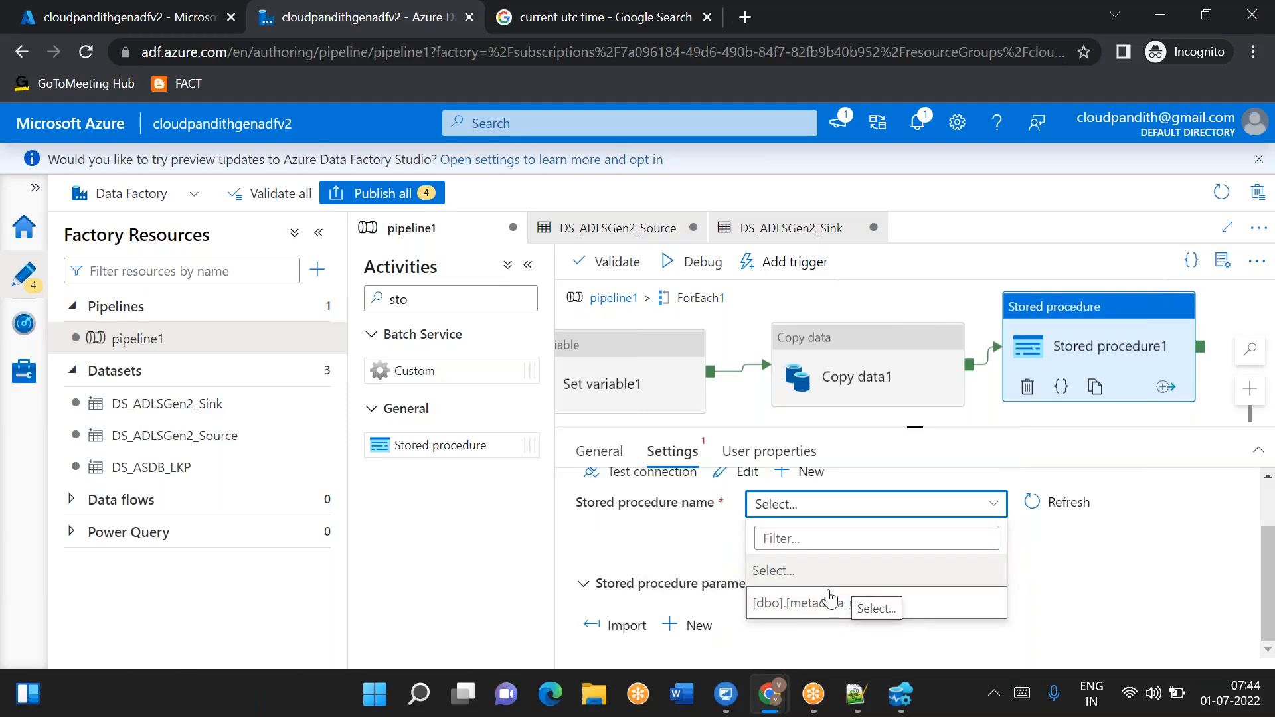
pyautogui.click(829, 599)
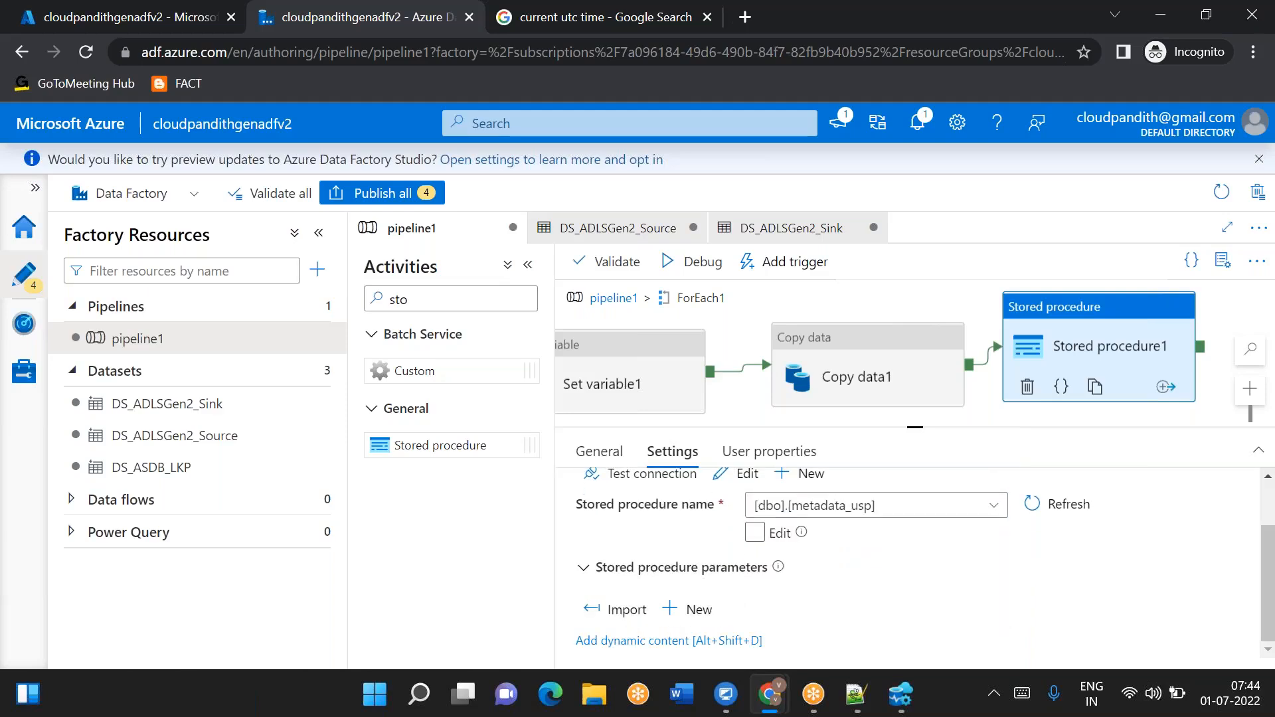
pyautogui.click(611, 609)
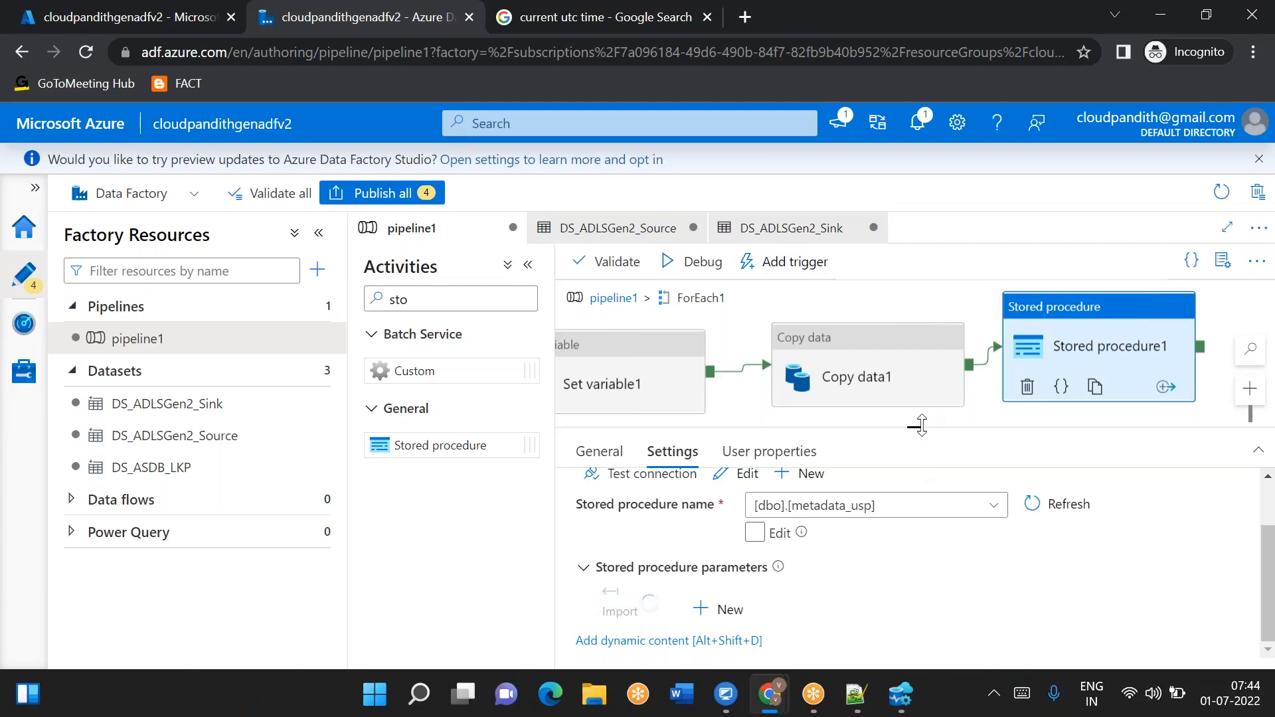
pyautogui.moveTo(922, 425); pyautogui.dragTo(915, 340)
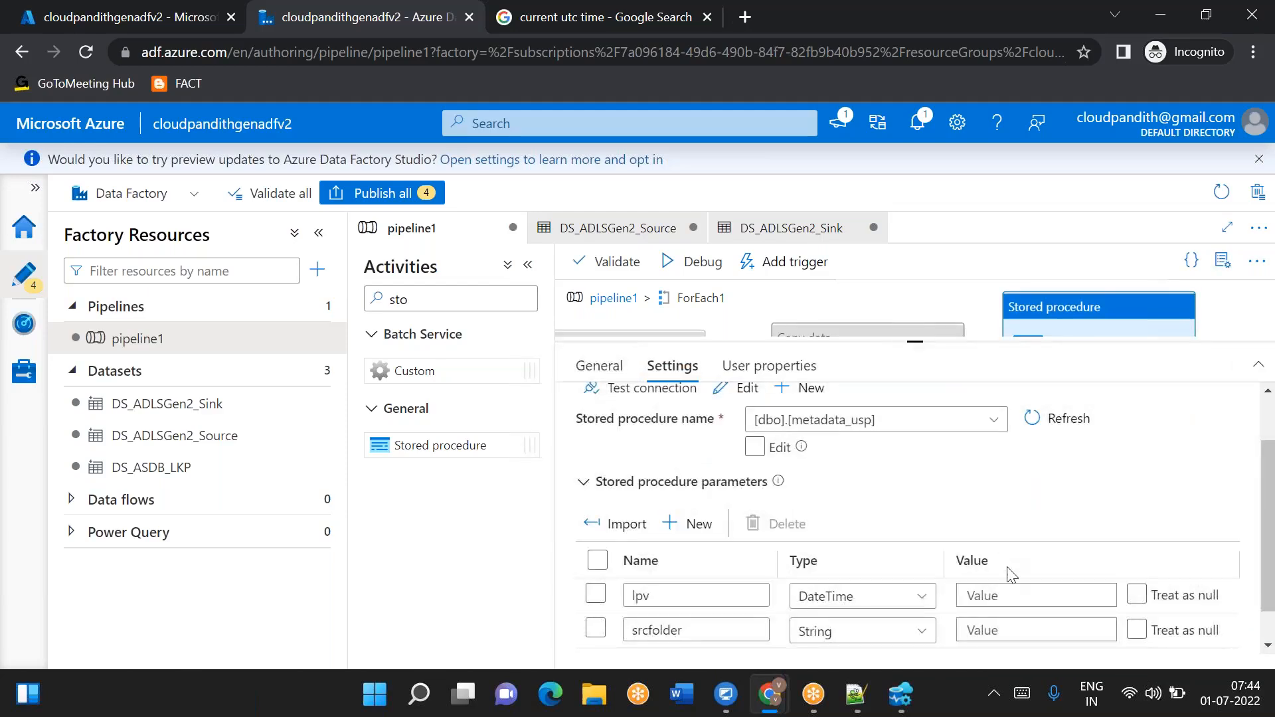
pyautogui.click(998, 595)
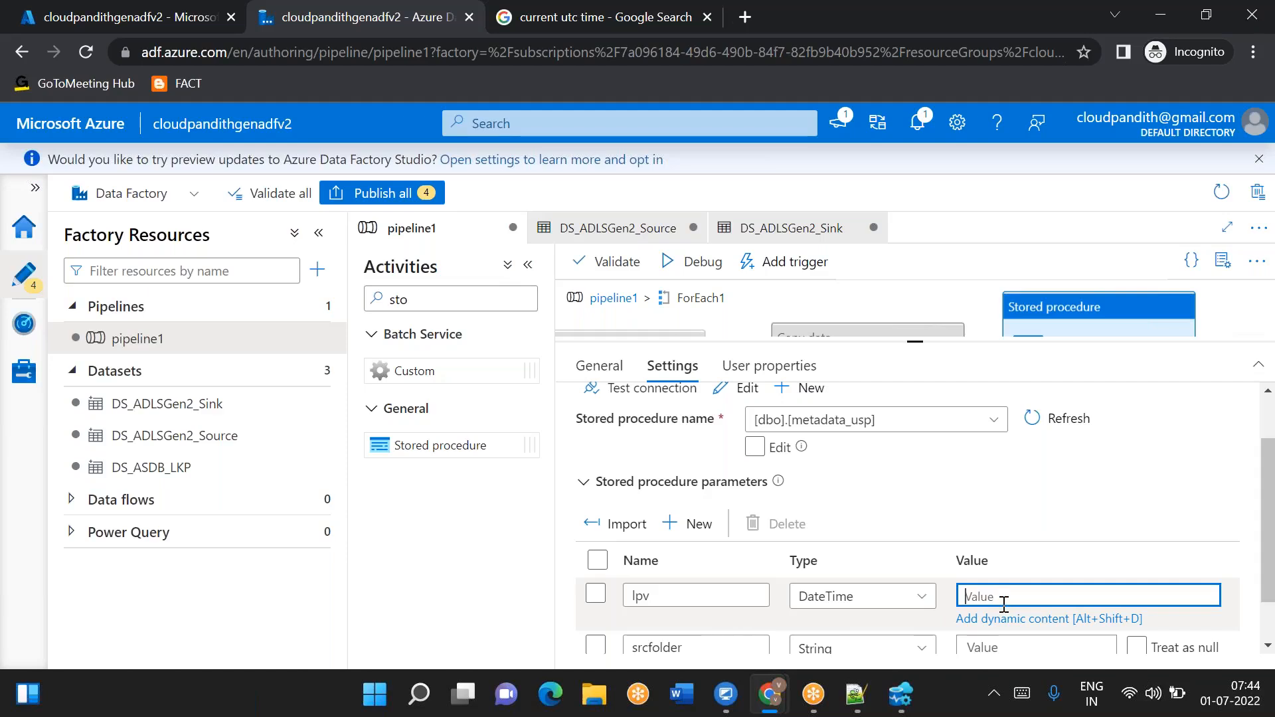
pyautogui.click(1000, 619)
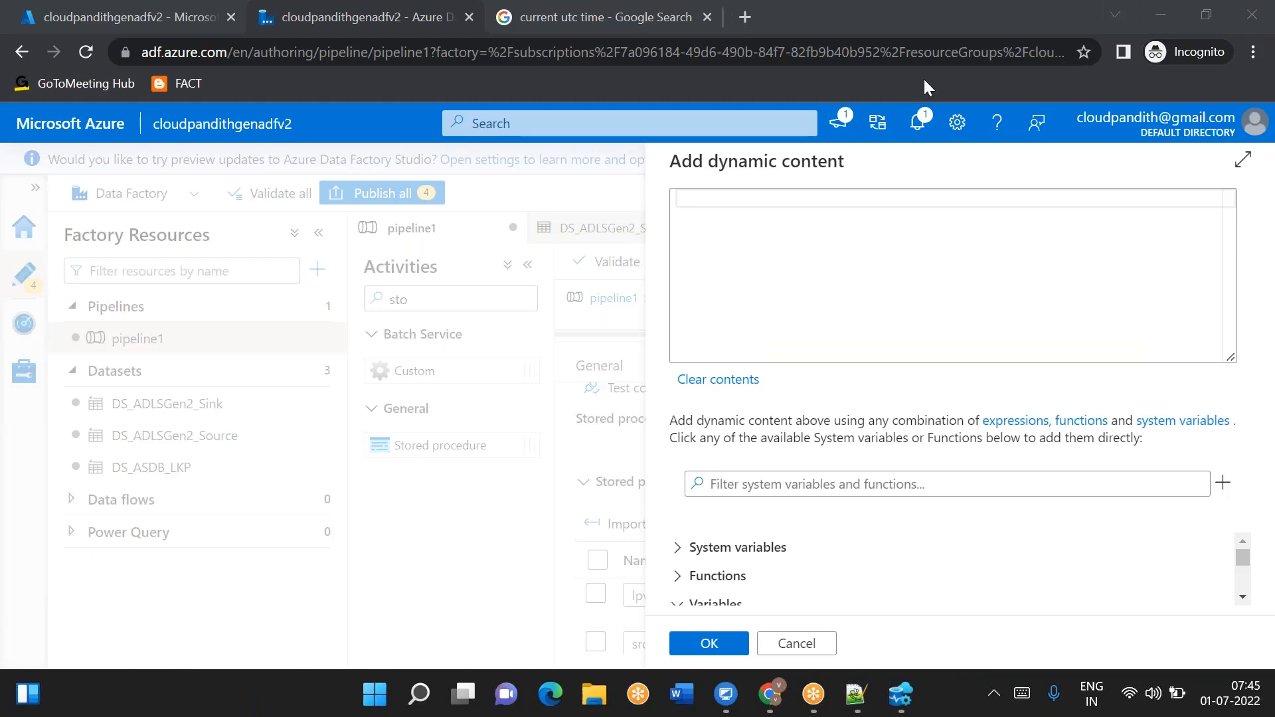
pyautogui.click(800, 643)
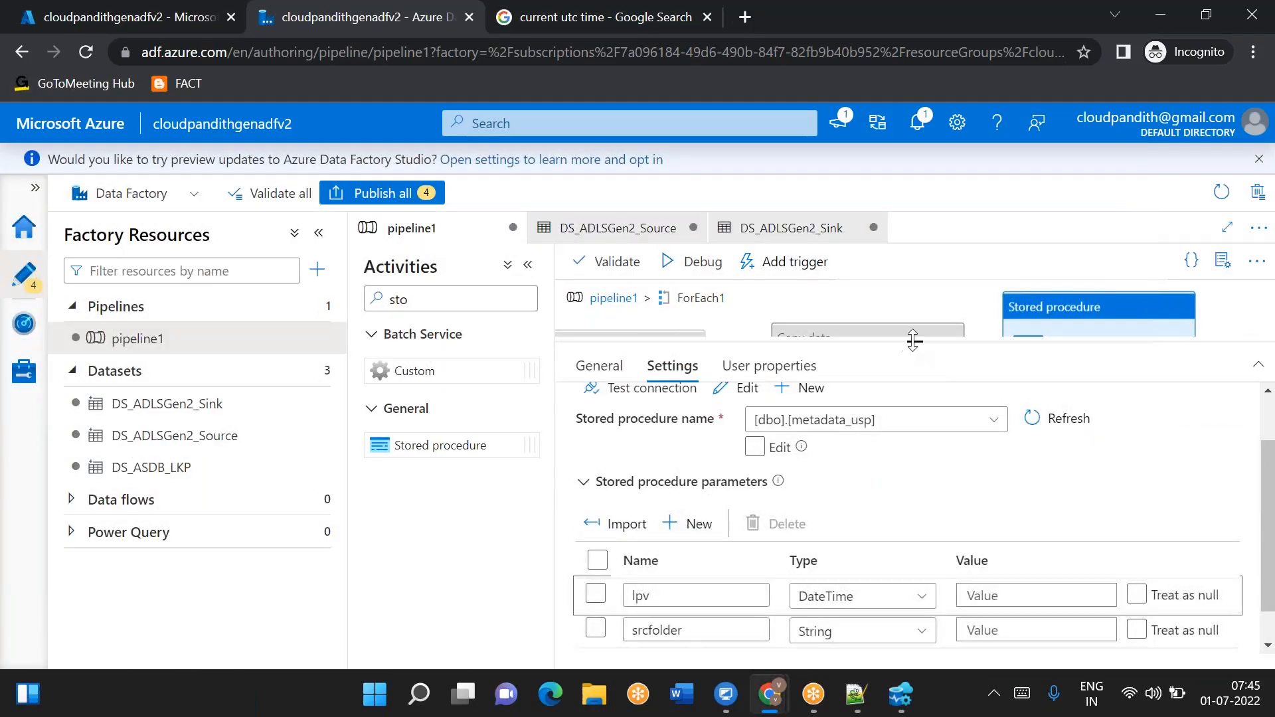
pyautogui.moveTo(913, 341); pyautogui.dragTo(915, 469)
pyautogui.click(655, 375)
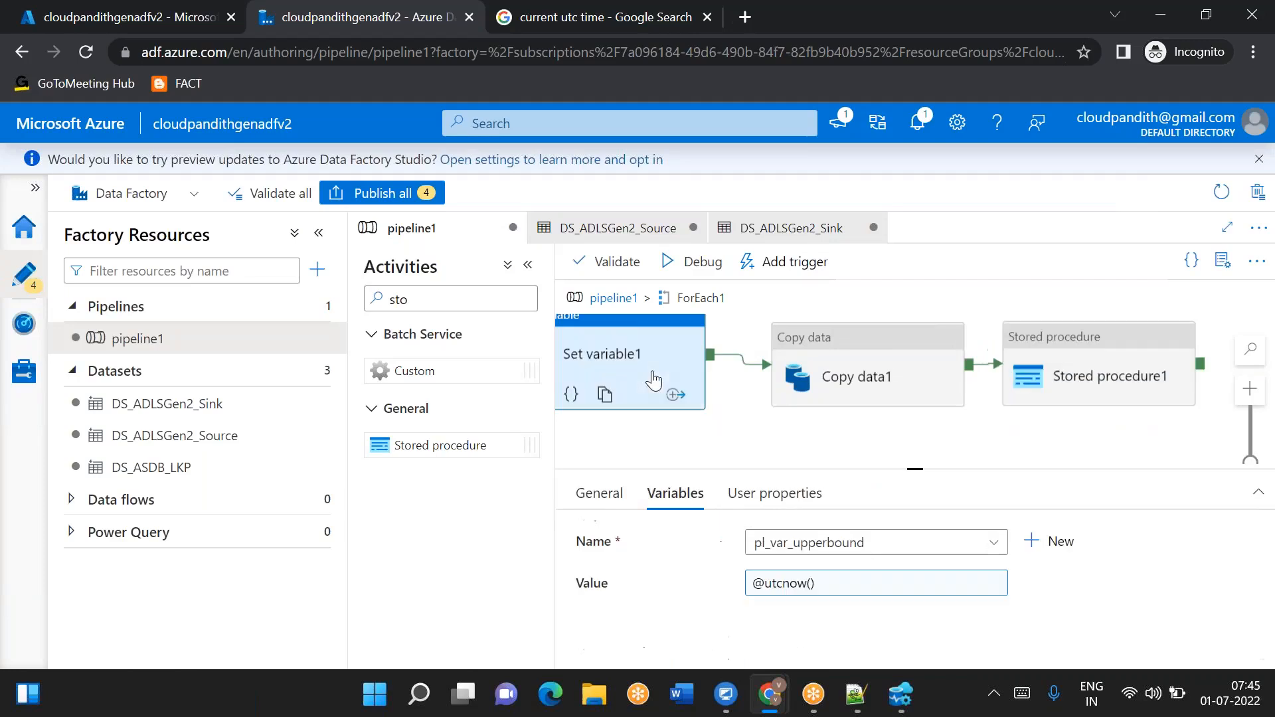
pyautogui.moveTo(913, 467); pyautogui.dragTo(915, 429)
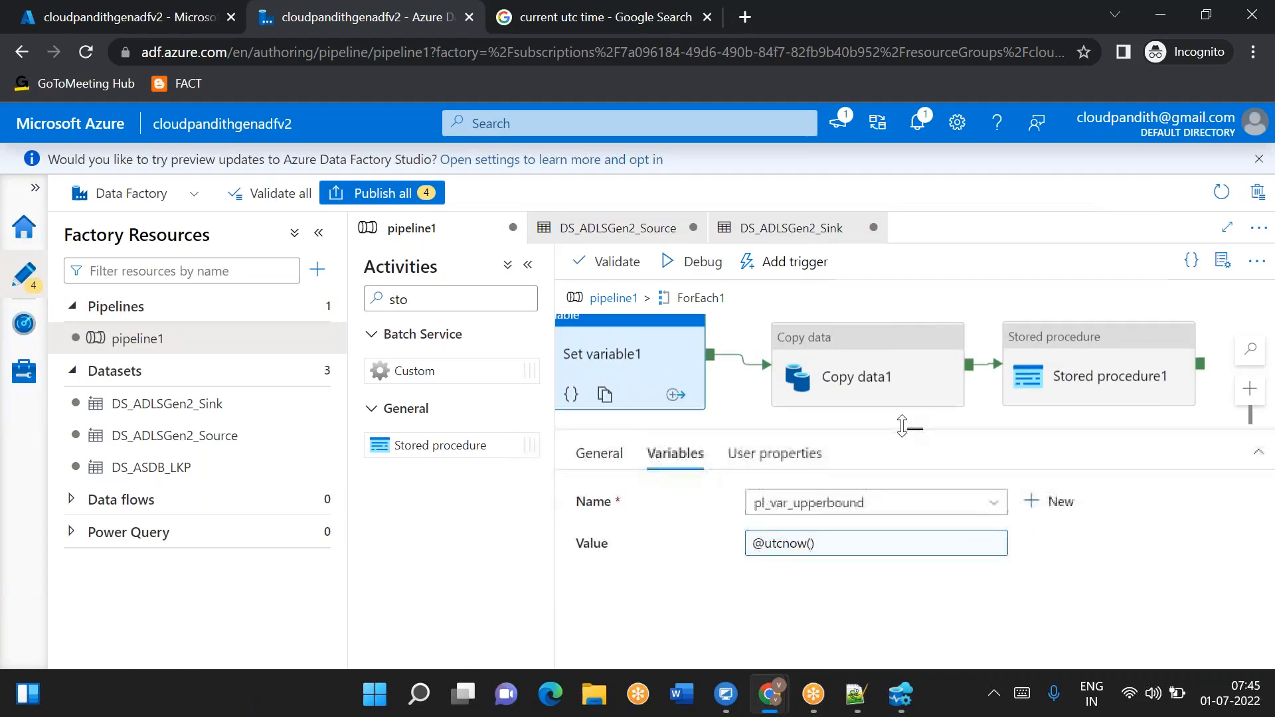
pyautogui.click(884, 372)
pyautogui.scroll(-5, 735, 560)
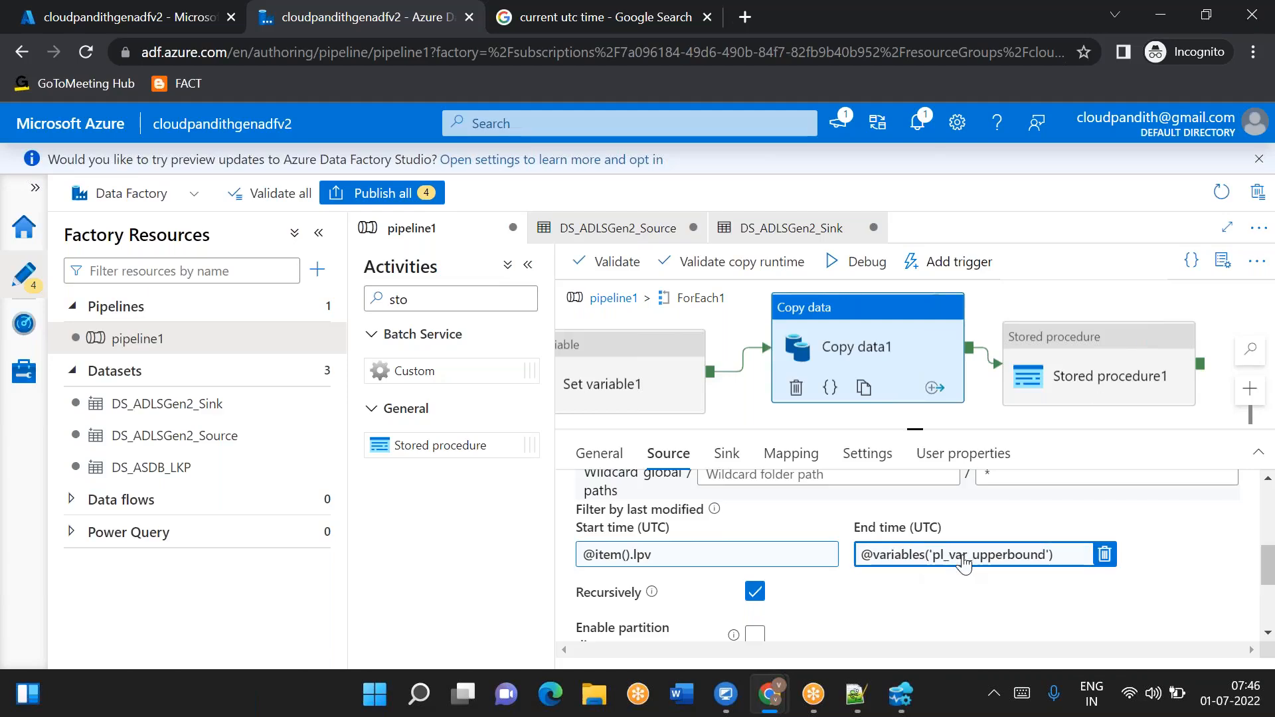
pyautogui.click(1104, 375)
pyautogui.scroll(-2, 989, 598)
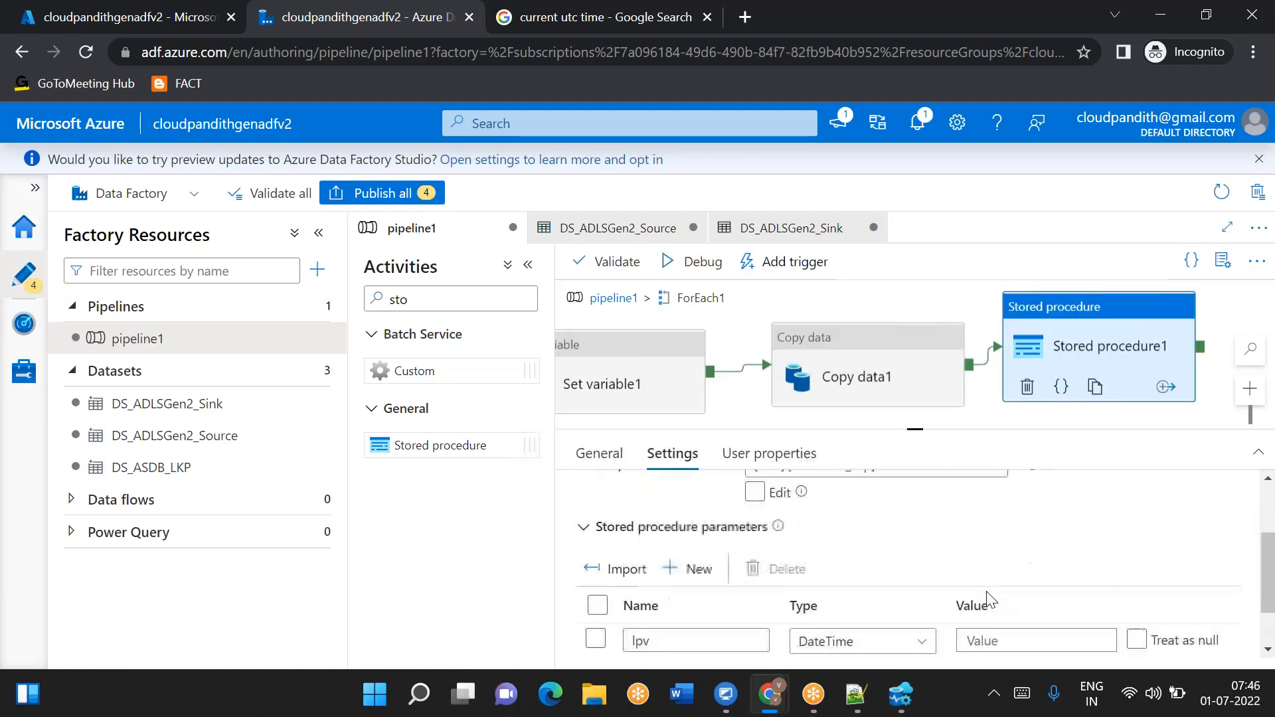
pyautogui.scroll(-1, 990, 598)
pyautogui.click(992, 560)
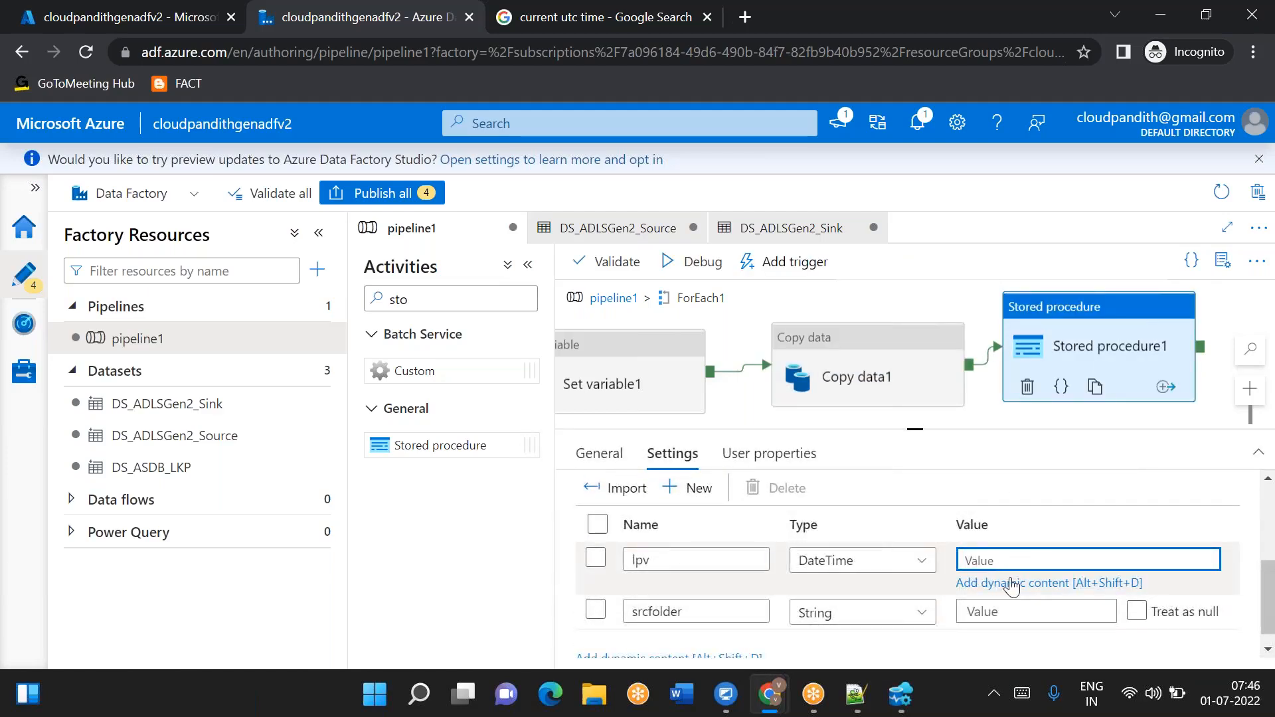
pyautogui.click(1010, 584)
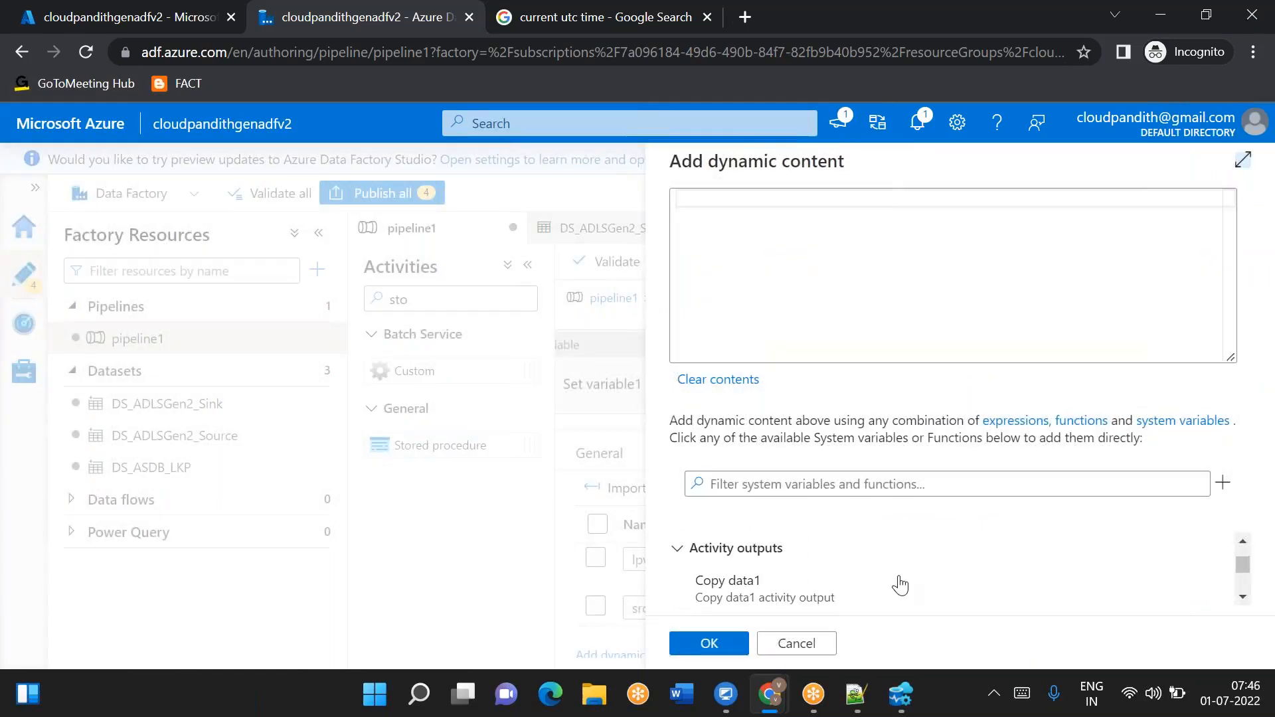
pyautogui.scroll(-3, 898, 586)
pyautogui.click(815, 599)
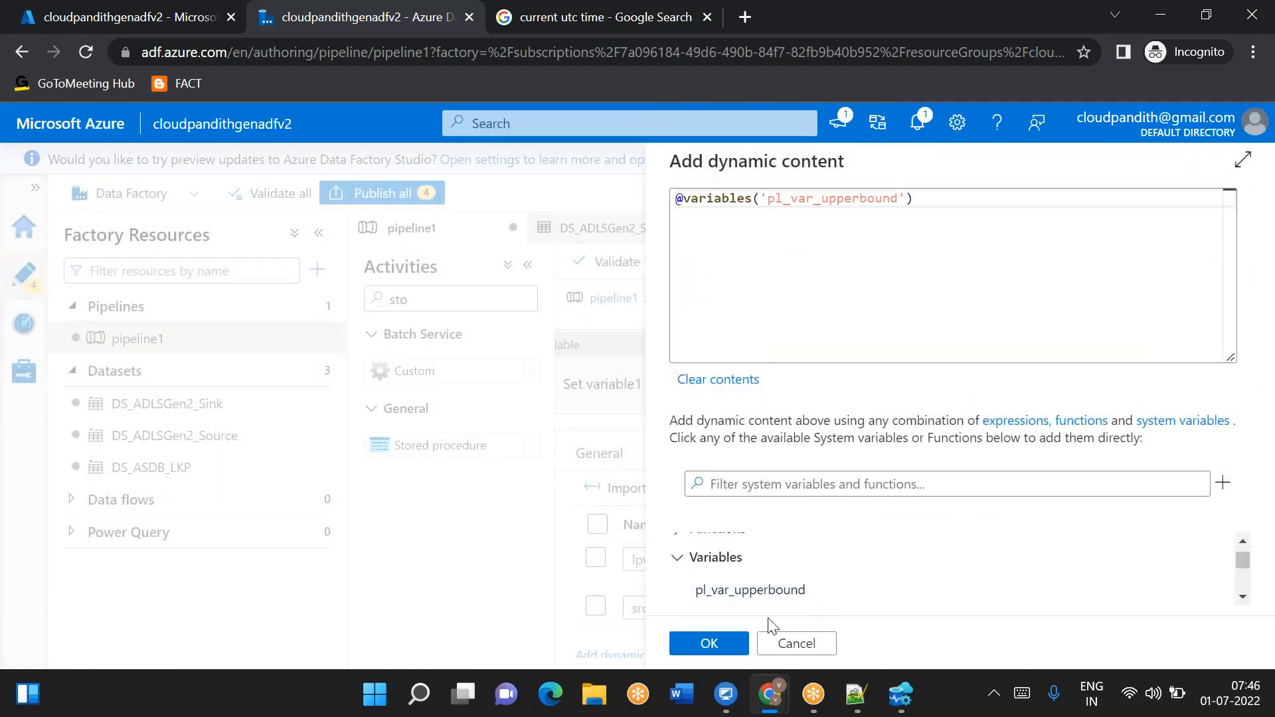
pyautogui.click(708, 642)
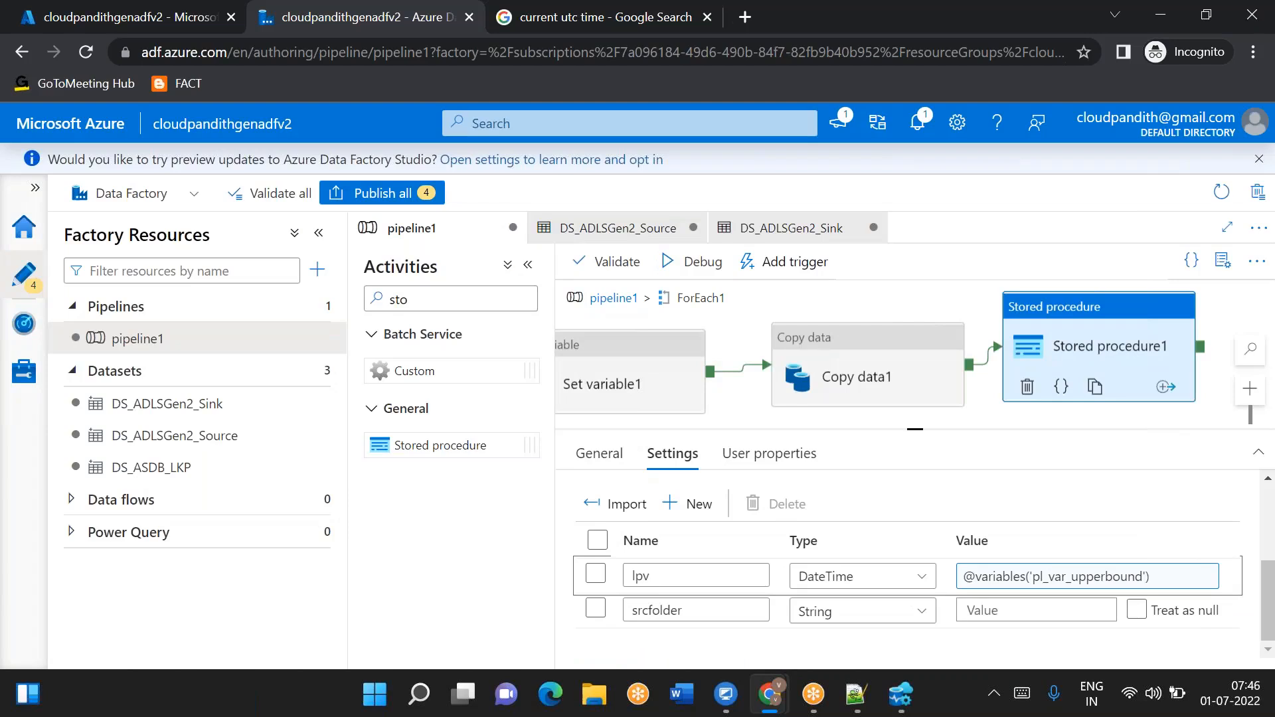
pyautogui.scroll(-1, 718, 650)
pyautogui.click(981, 601)
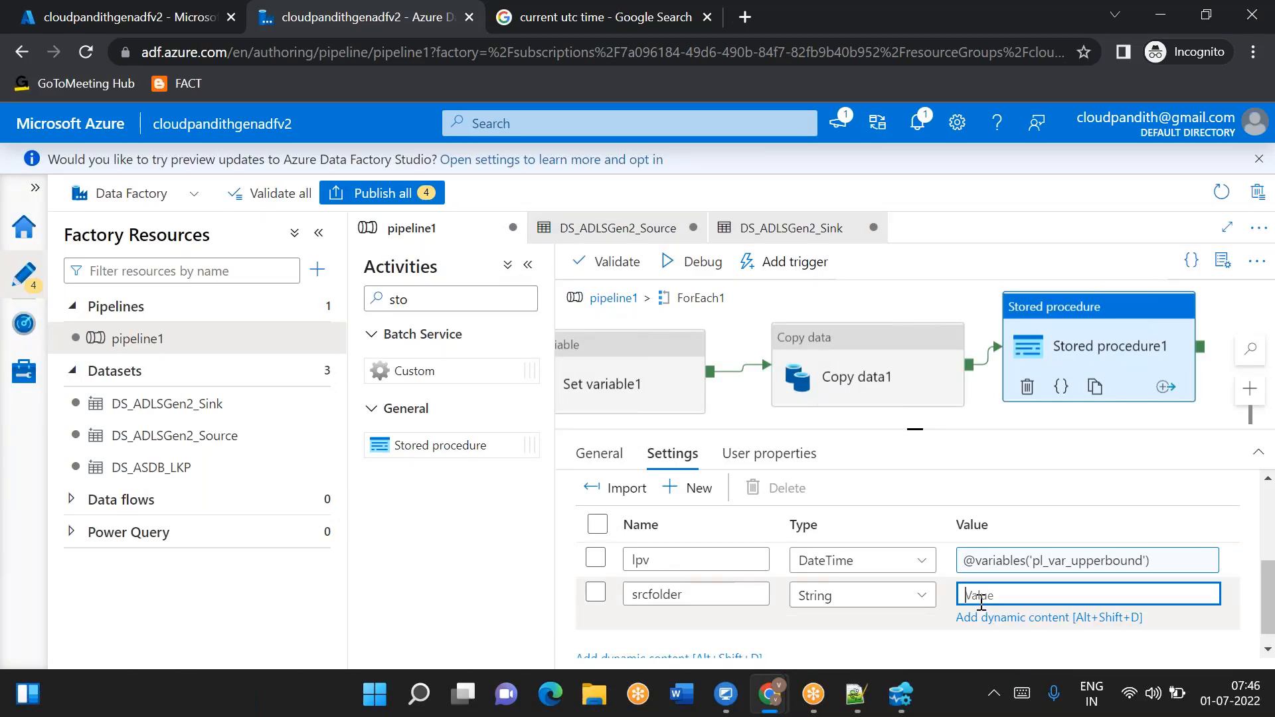
pyautogui.click(1008, 619)
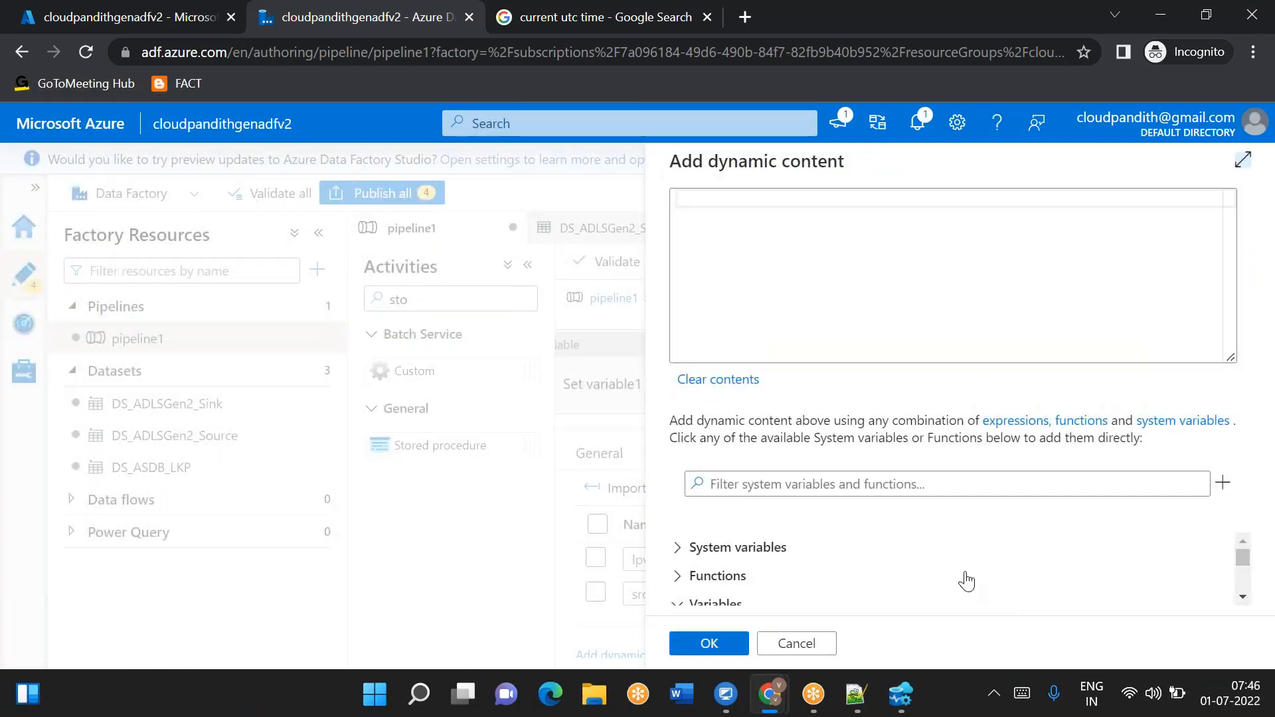
pyautogui.scroll(-2, 966, 581)
pyautogui.scroll(5, 966, 581)
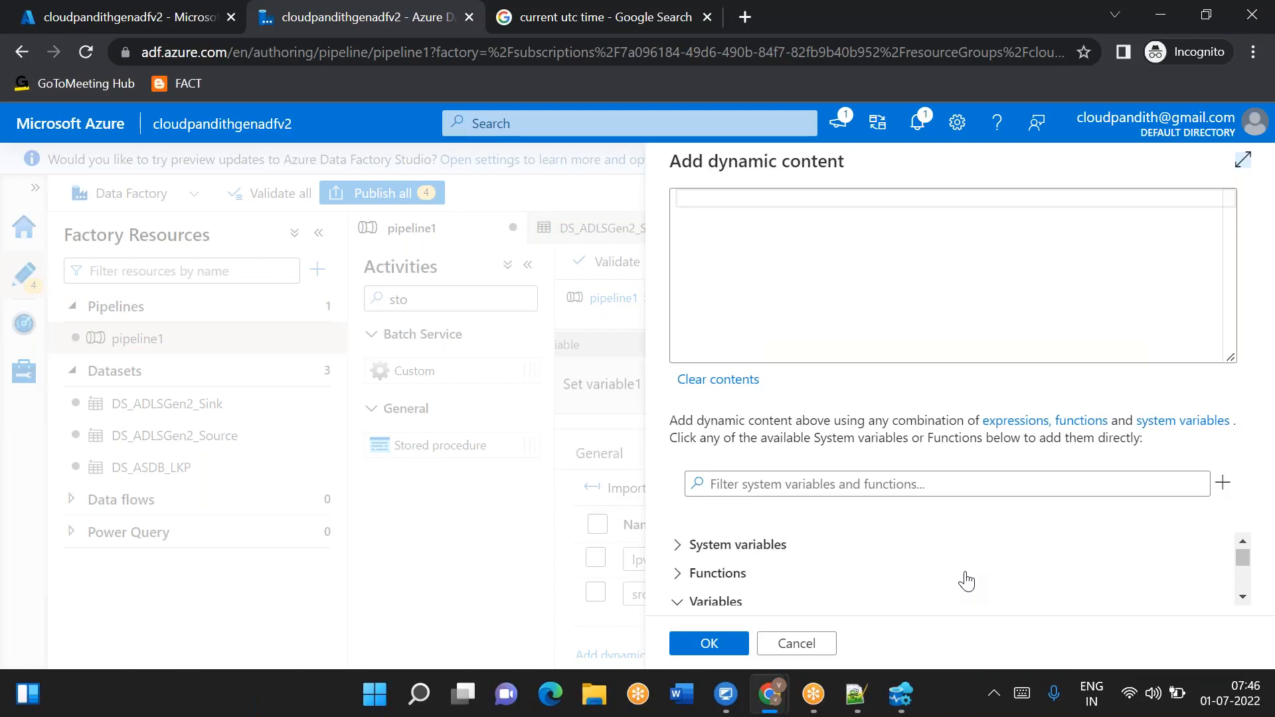
pyautogui.scroll(-4, 967, 581)
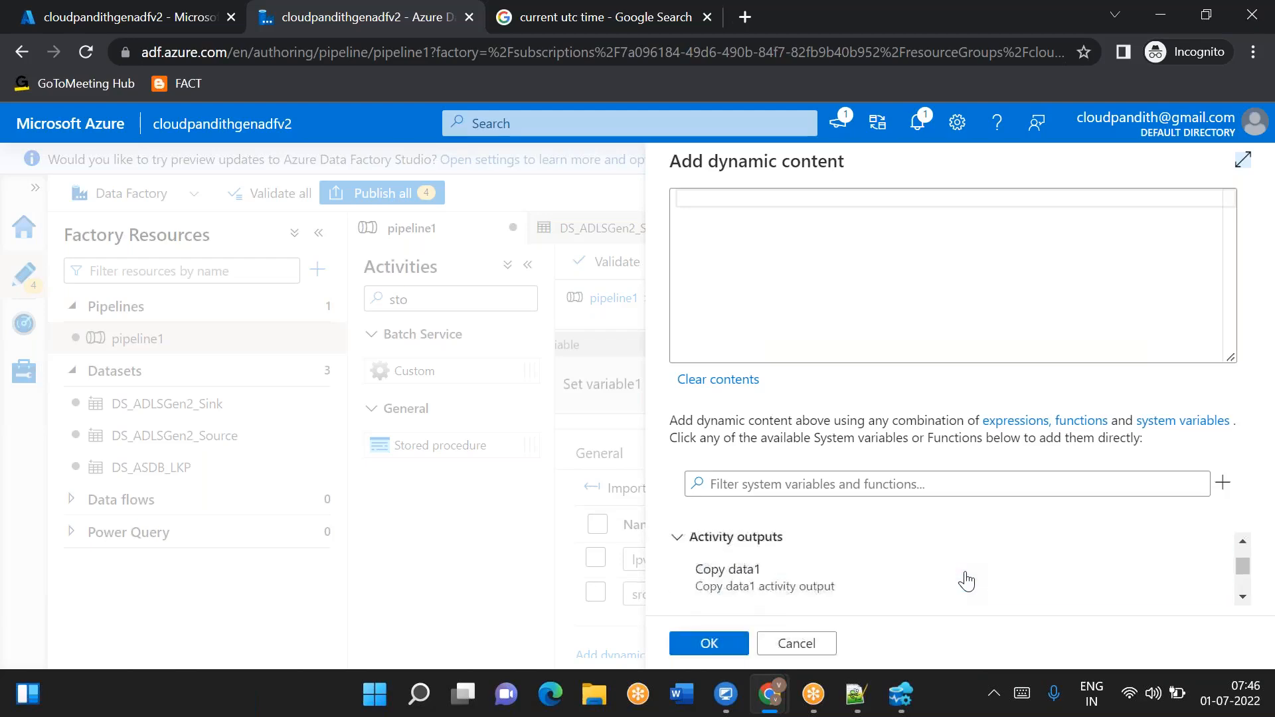
pyautogui.scroll(-3, 966, 581)
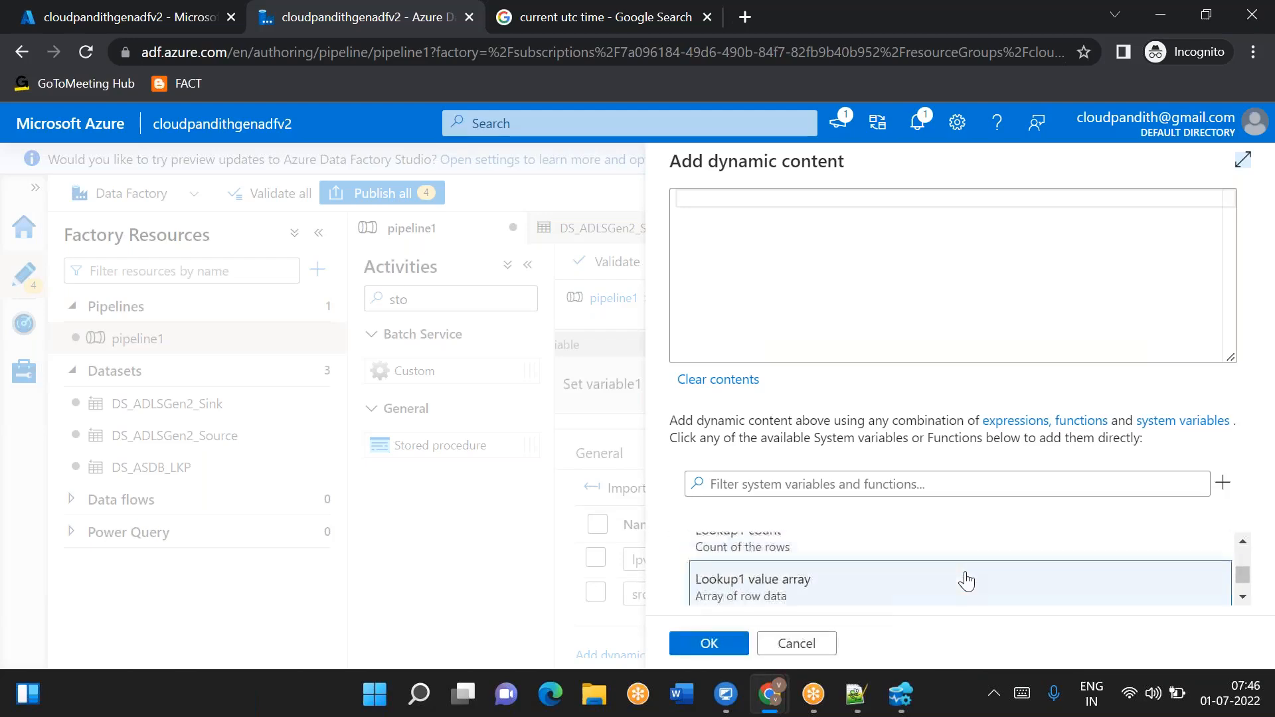
pyautogui.scroll(4, 966, 581)
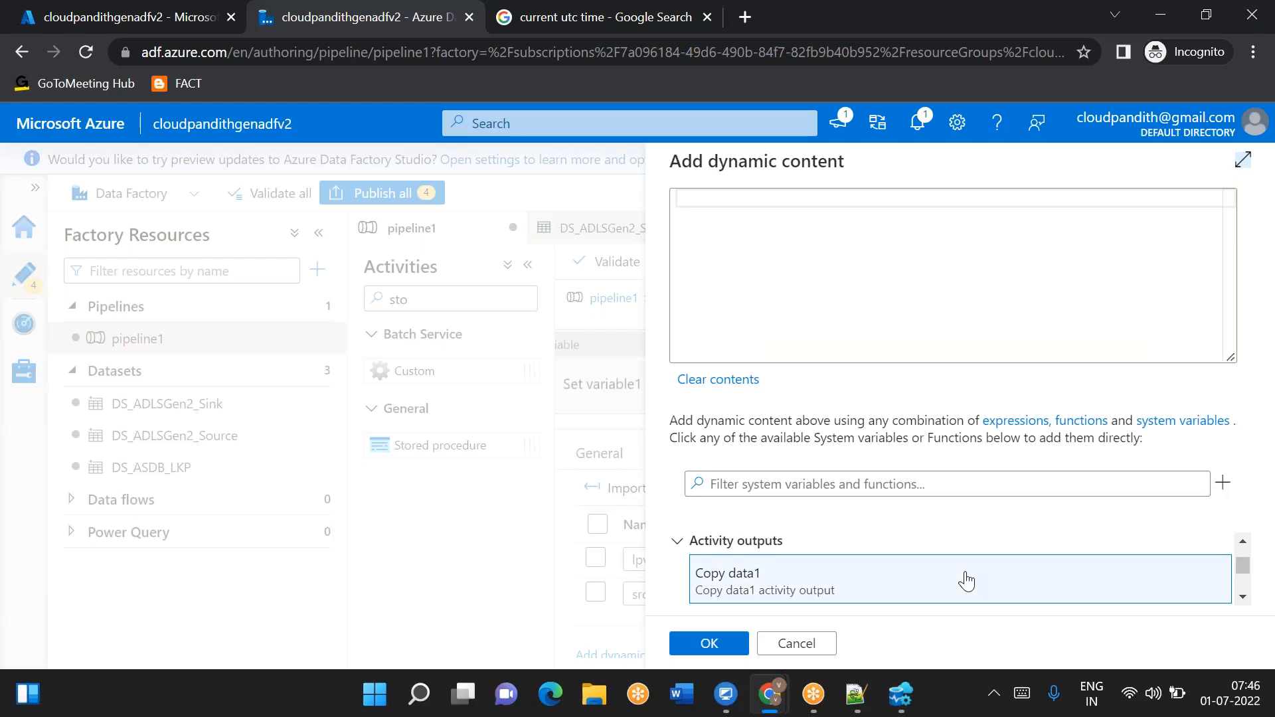
pyautogui.scroll(-5, 961, 578)
pyautogui.click(830, 587)
pyautogui.click(748, 199)
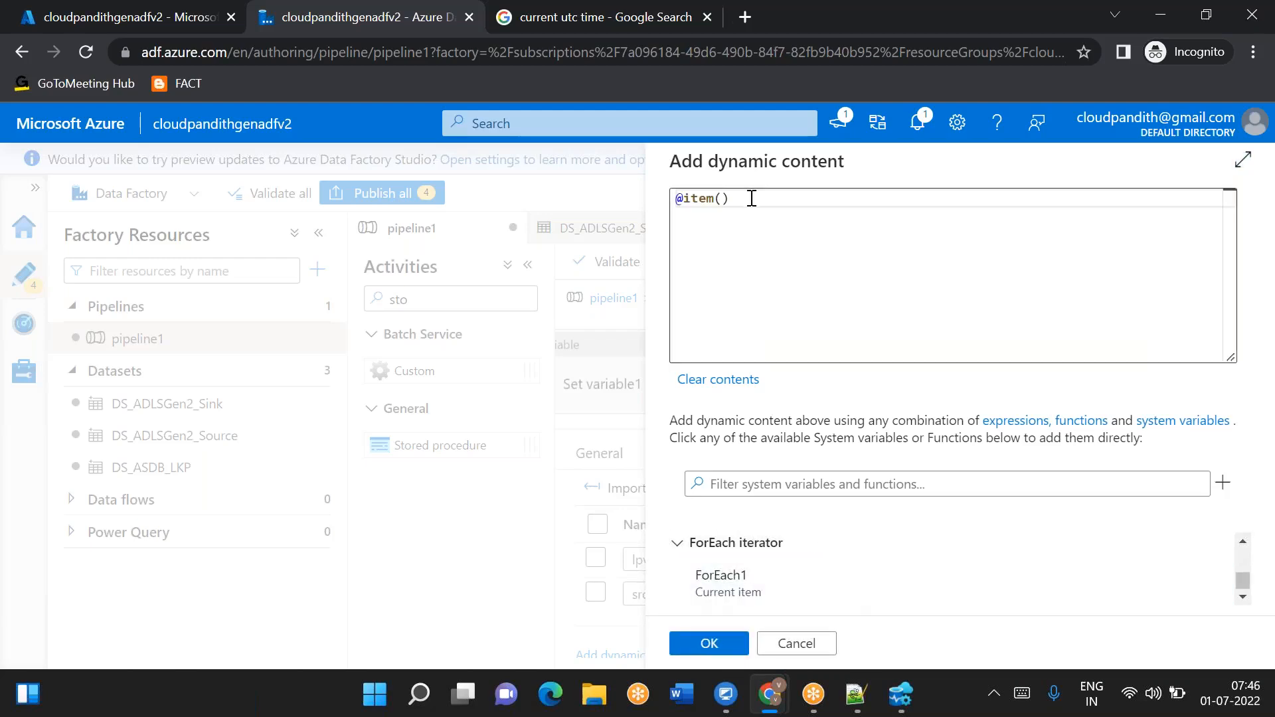
pyautogui.click(854, 708)
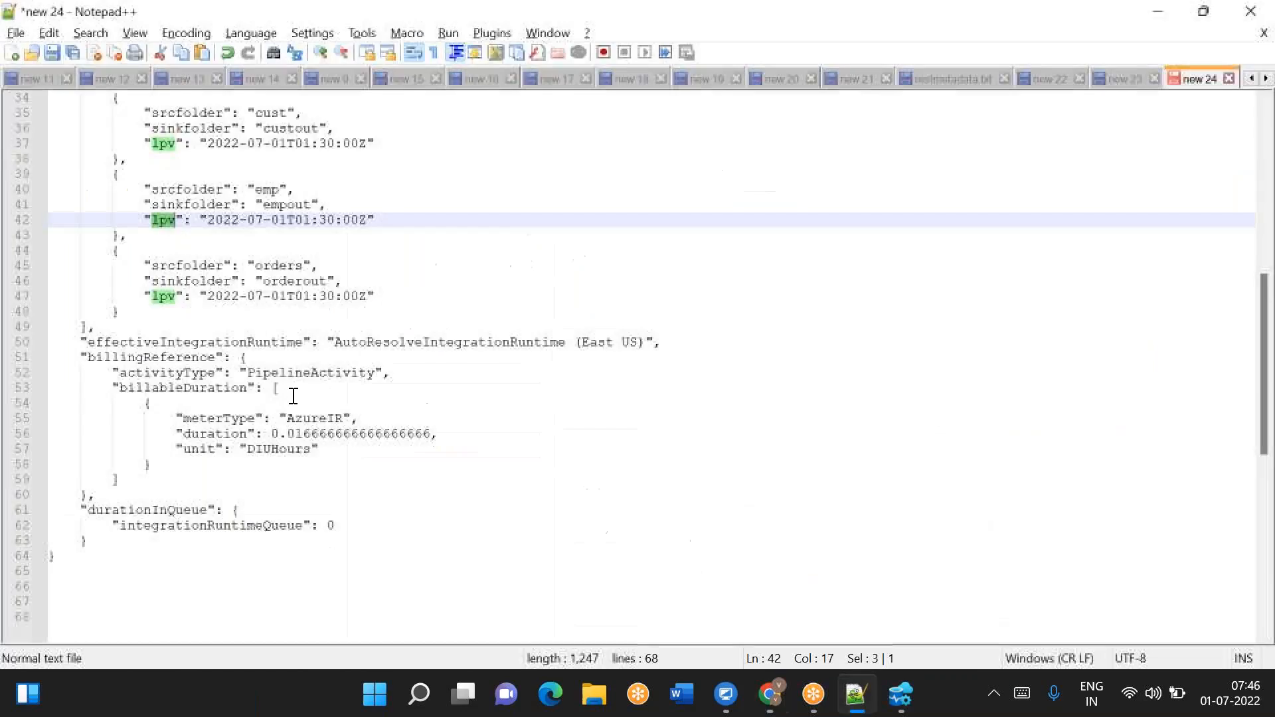
pyautogui.doubleClick(184, 282)
pyautogui.hotkey('ctrl', 'c')
pyautogui.hotkey('alt', 'Tab')
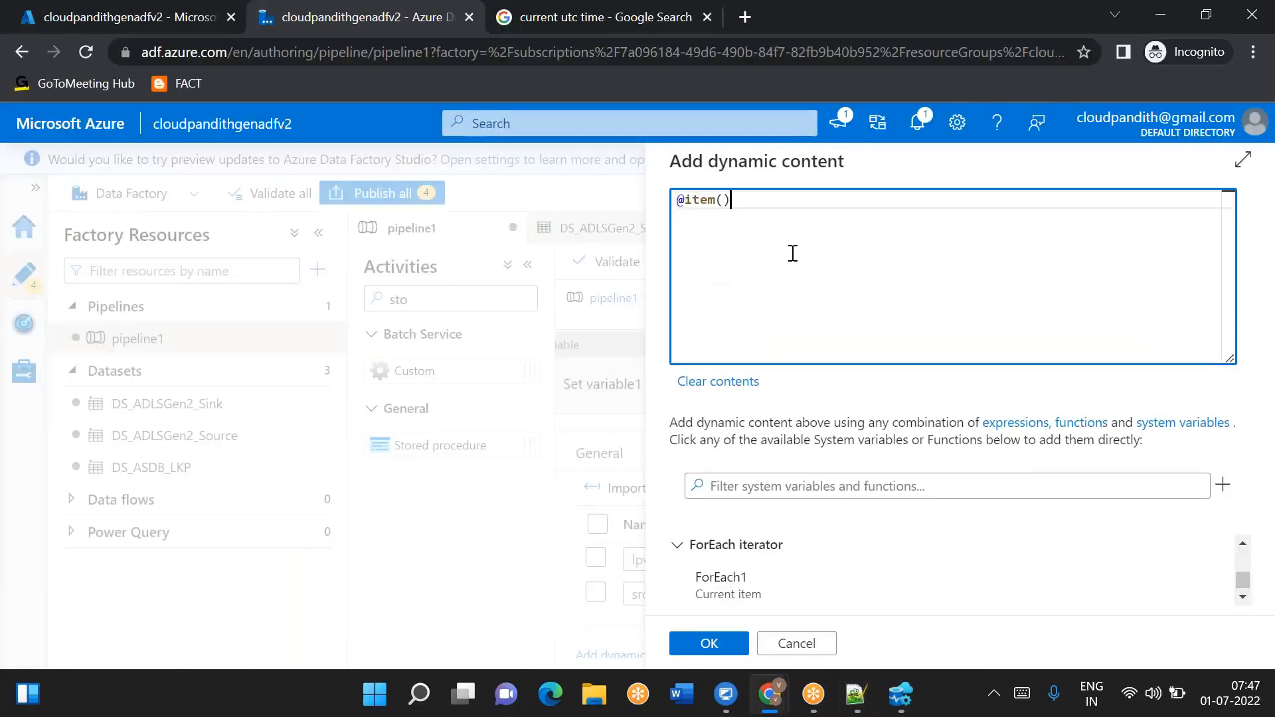
pyautogui.hotkey('ctrl', 'v')
pyautogui.click(708, 642)
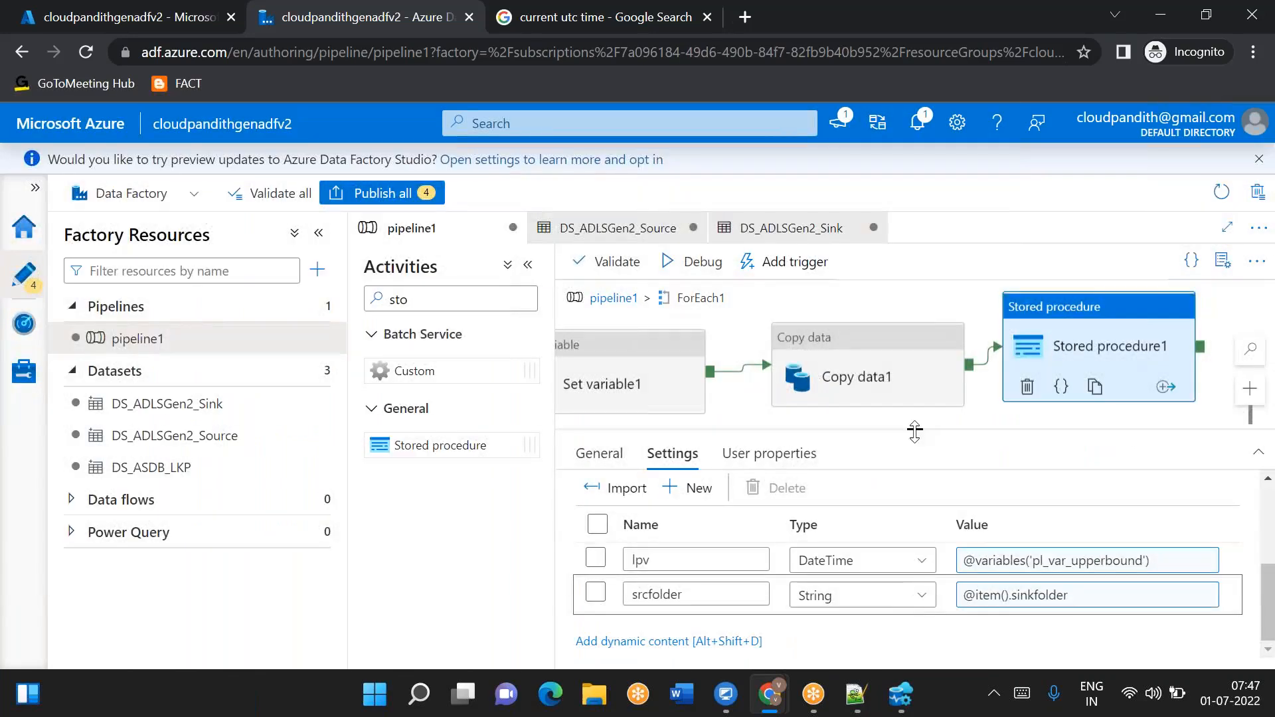
# - Return to the pipeline canvas and refresh the debug run's activity output list
pyautogui.moveTo(915, 432); pyautogui.dragTo(914, 515)
pyautogui.click(612, 298)
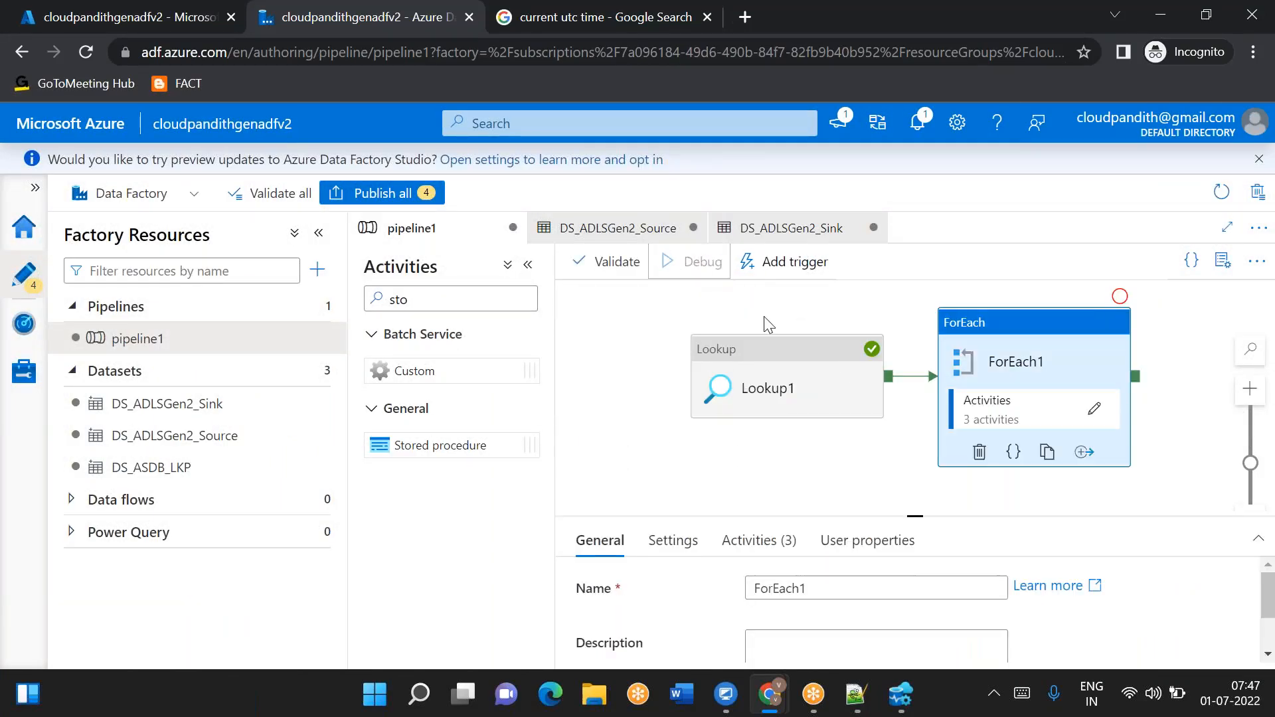
pyautogui.moveTo(915, 515); pyautogui.dragTo(915, 392)
pyautogui.click(651, 364)
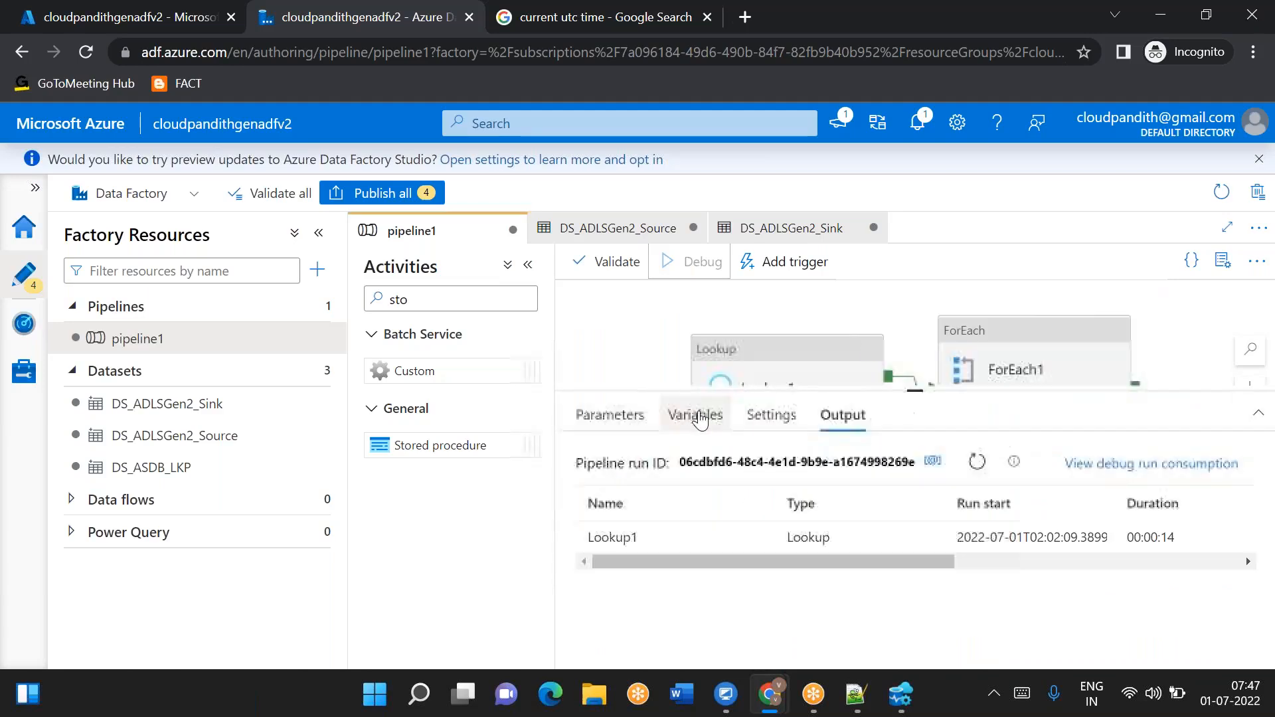
pyautogui.click(975, 462)
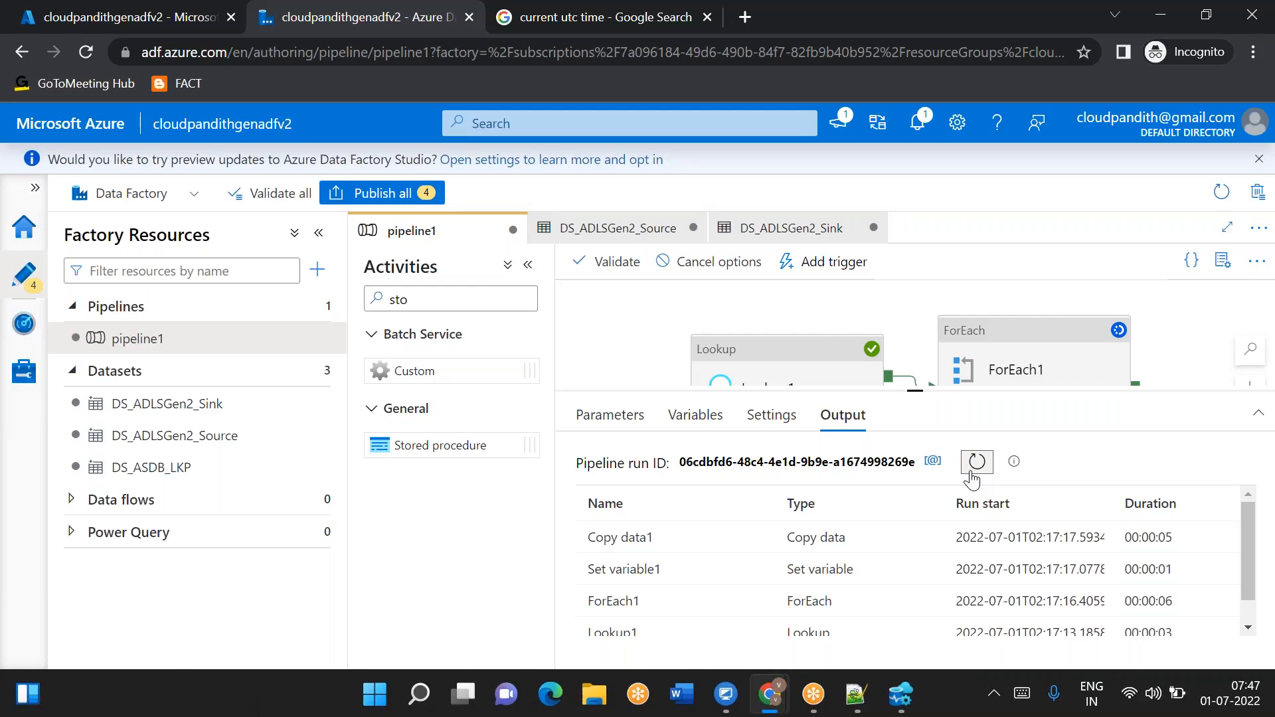
pyautogui.scroll(-1, 698, 592)
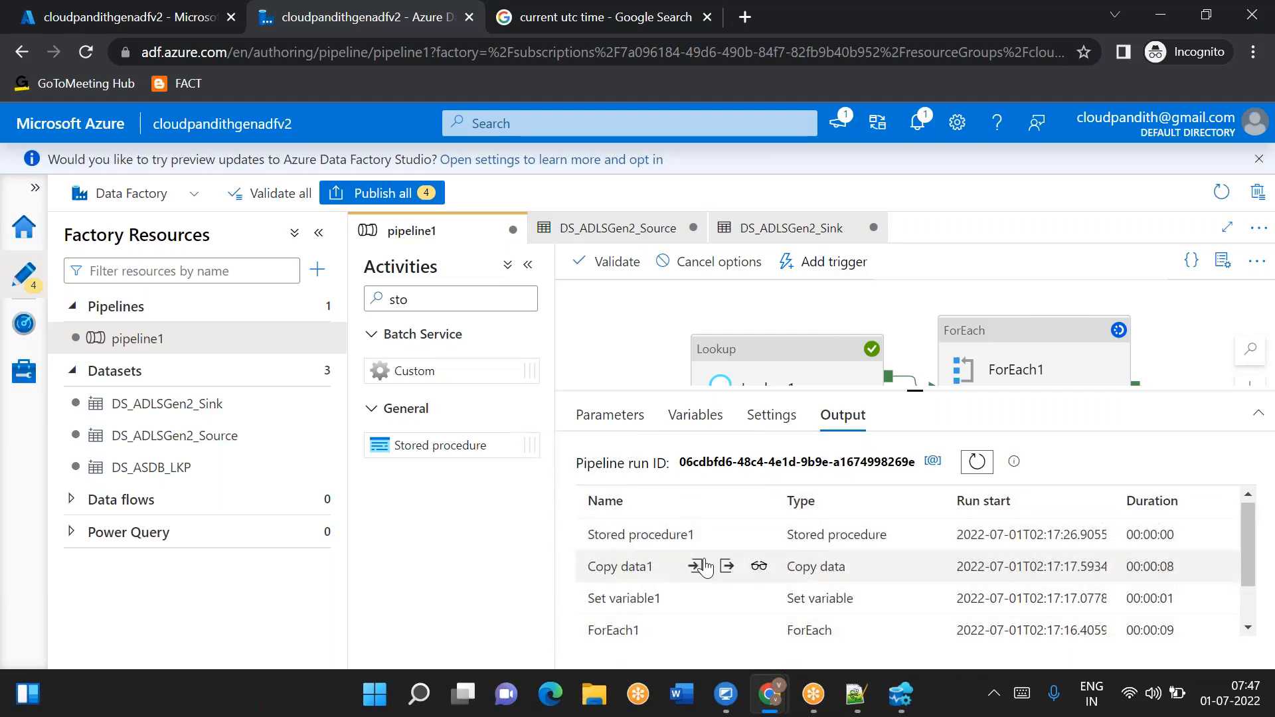
pyautogui.click(976, 462)
pyautogui.scroll(-1, 763, 569)
pyautogui.scroll(-1, 761, 578)
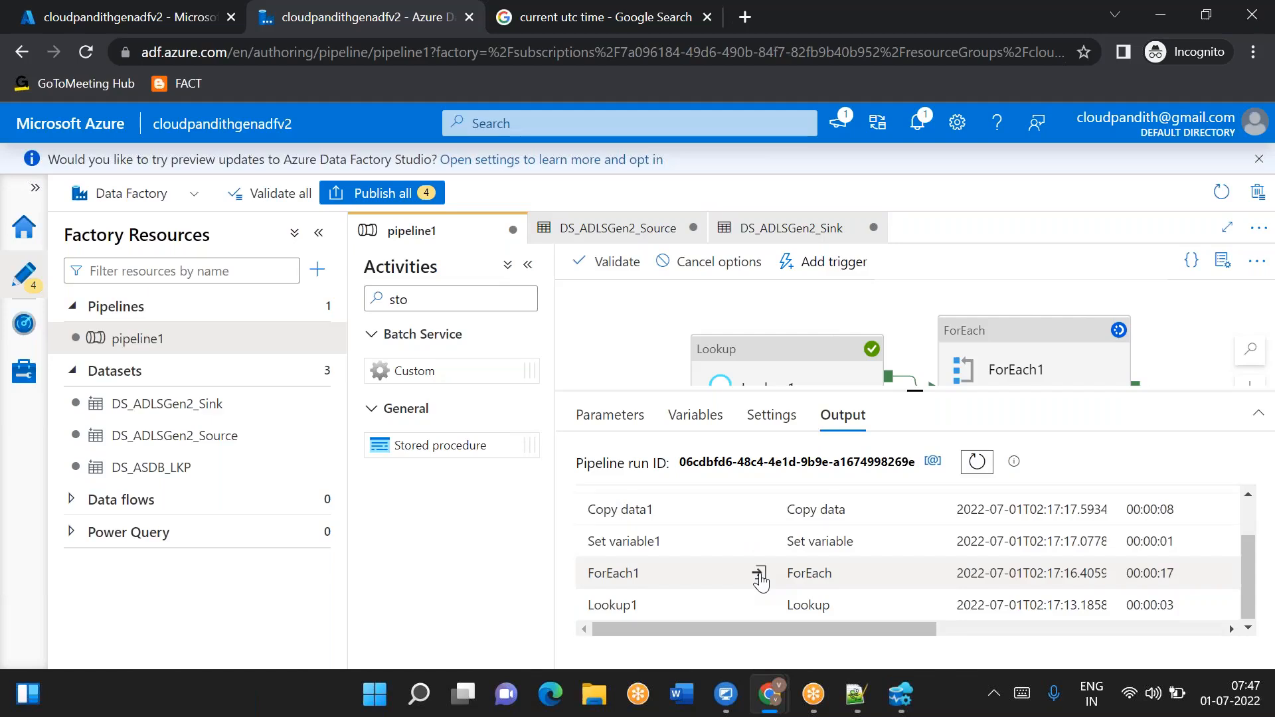
pyautogui.scroll(1, 760, 580)
pyautogui.hscroll(3, 868, 598)
pyautogui.hscroll(-3, 764, 591)
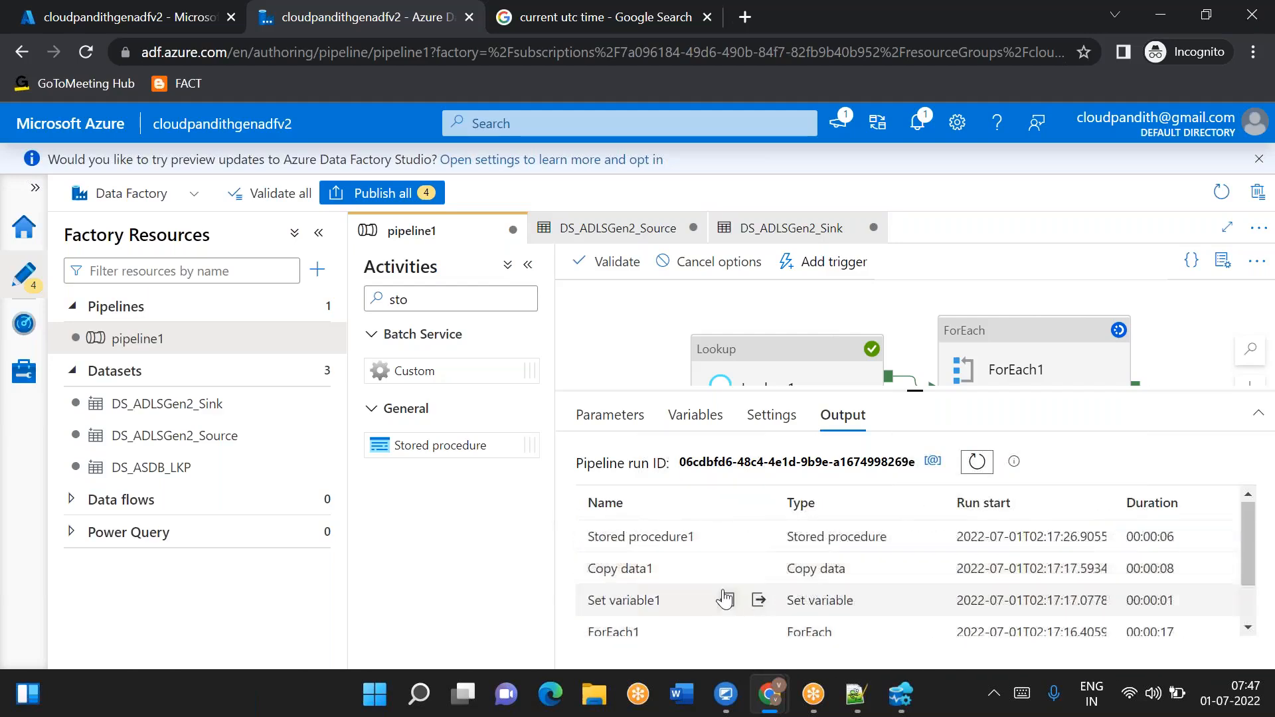
# - Inspect Copy data1's run details and the modified datetime start and end values in its input
pyautogui.click(759, 568)
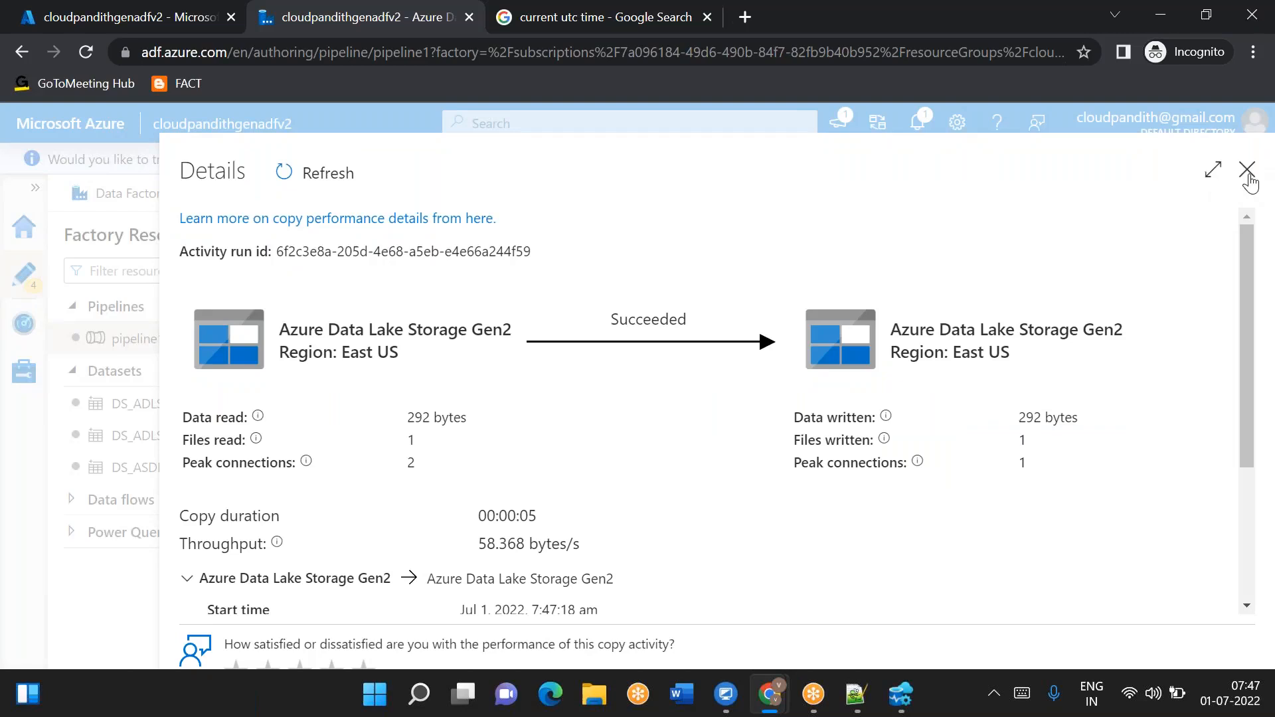
pyautogui.click(1248, 172)
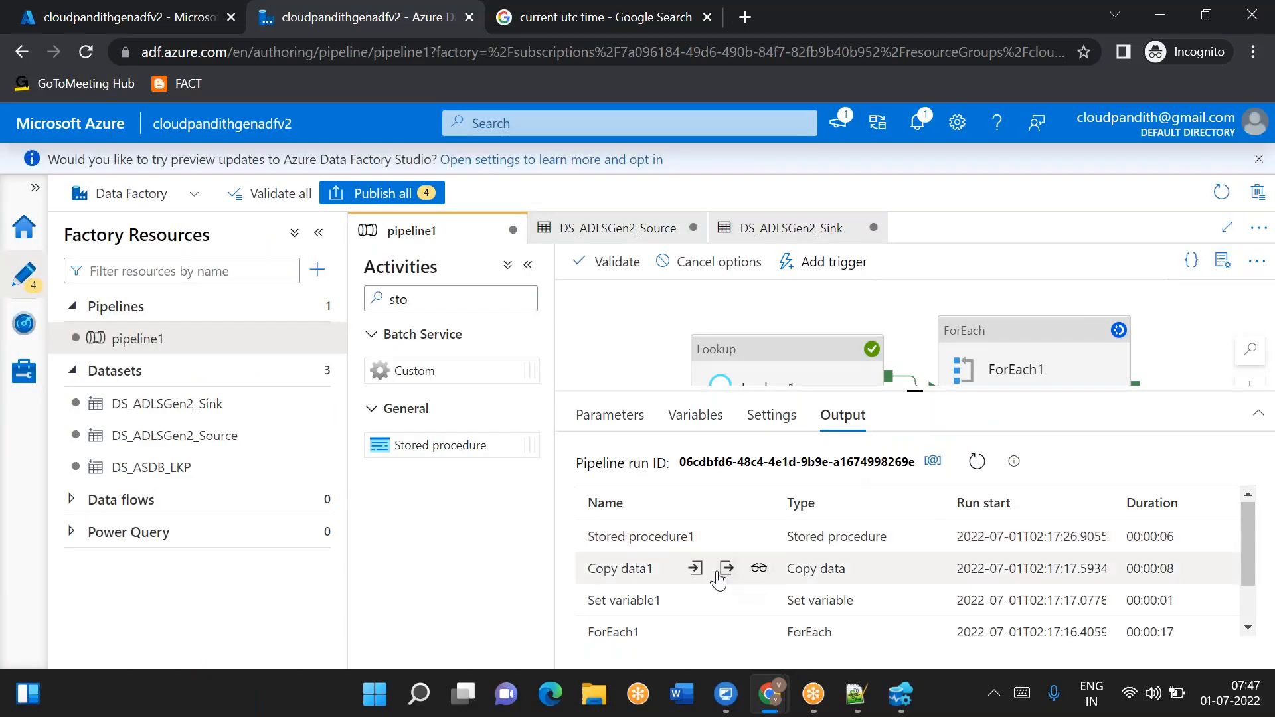
pyautogui.click(695, 568)
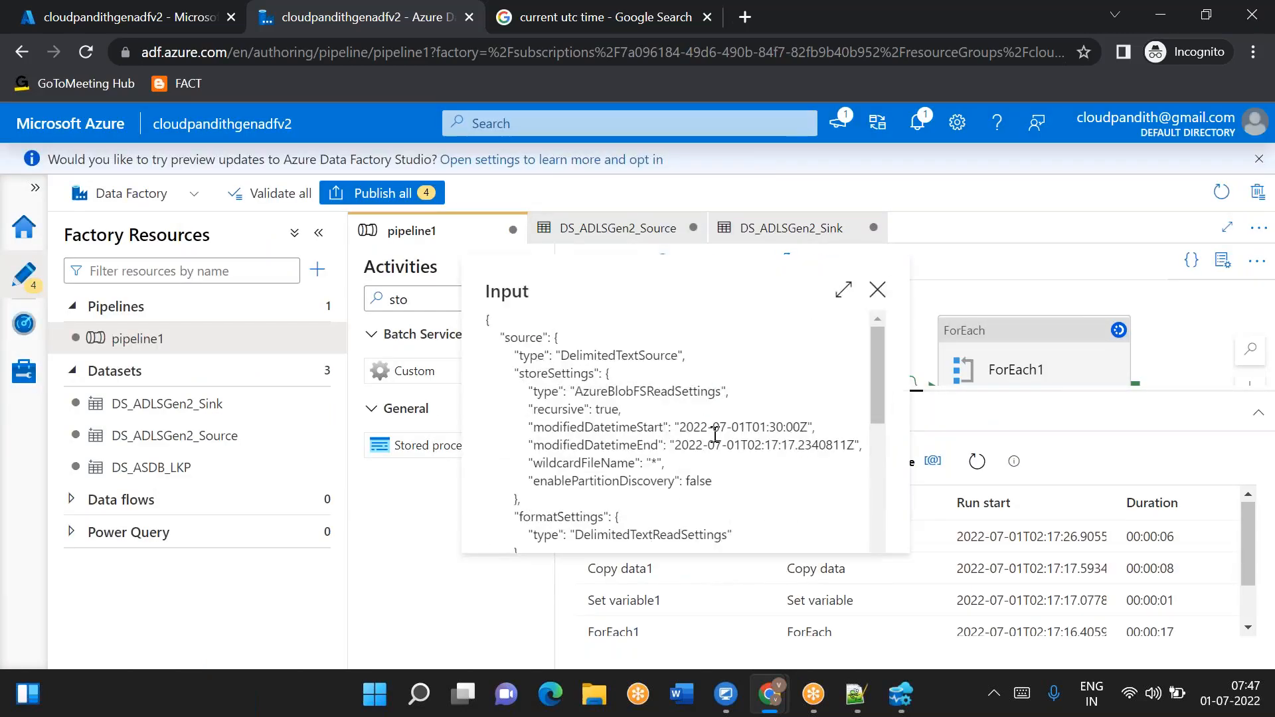
pyautogui.moveTo(744, 428); pyautogui.dragTo(832, 445)
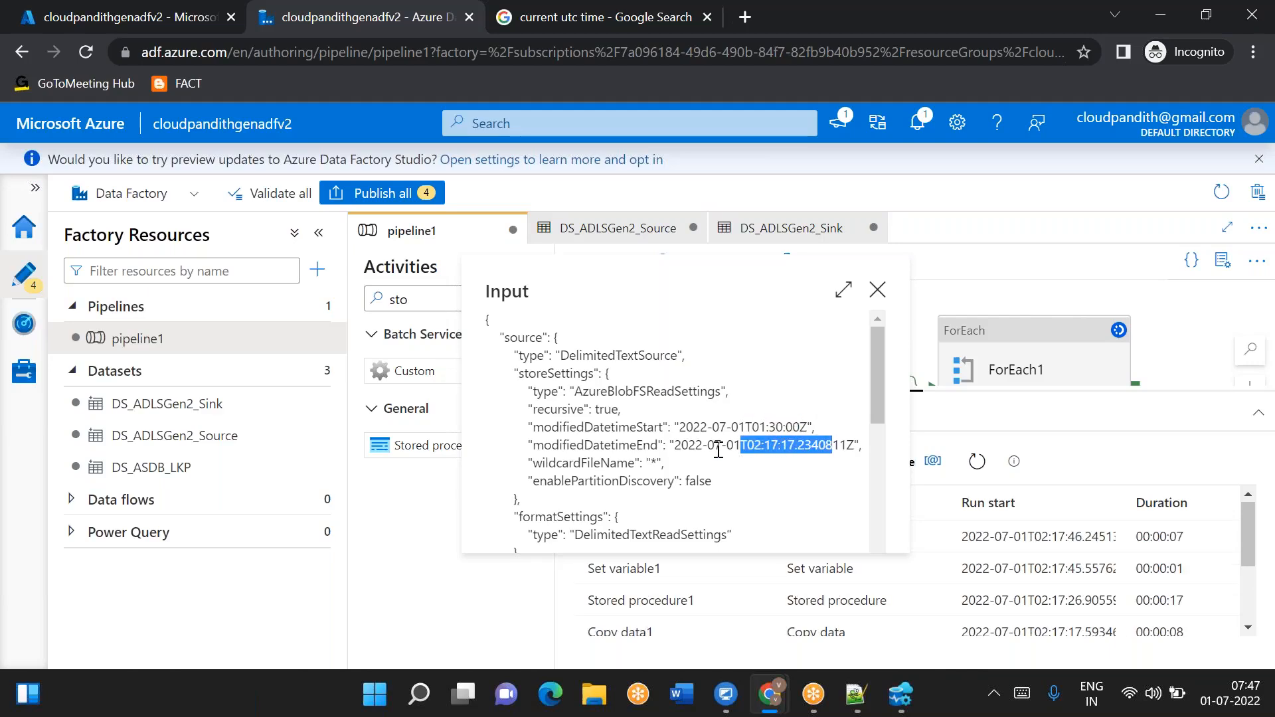
pyautogui.doubleClick(600, 445)
pyautogui.moveTo(754, 428); pyautogui.dragTo(830, 449)
pyautogui.moveTo(732, 426); pyautogui.dragTo(782, 425)
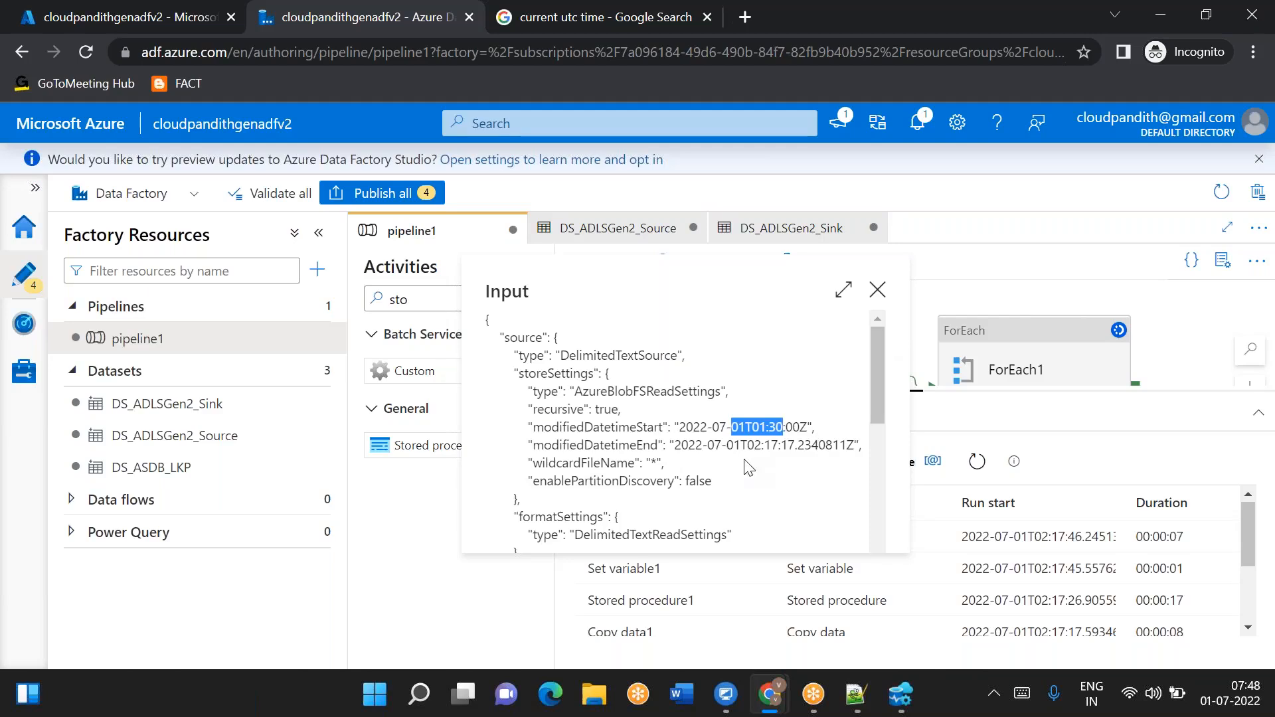
pyautogui.moveTo(762, 445); pyautogui.dragTo(818, 445)
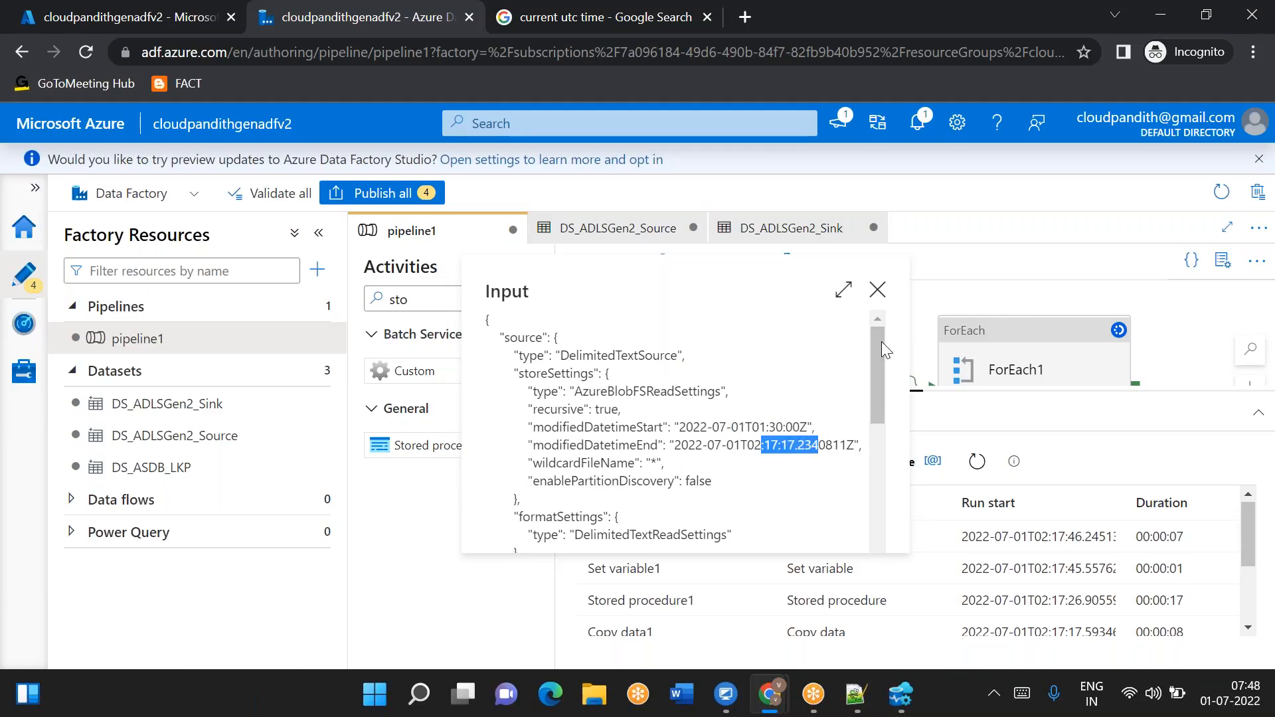
pyautogui.click(877, 290)
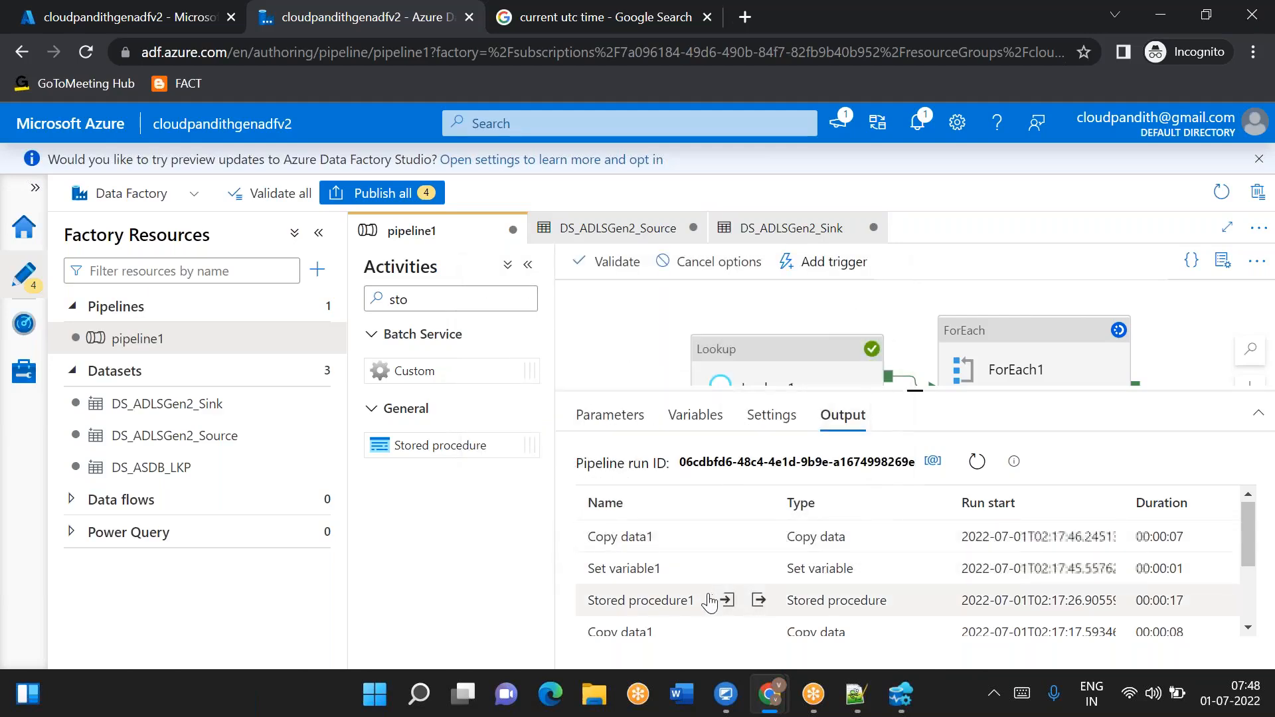
# - Inspect Stored procedure1's input to check the lpv and srcfolder parameter values passed
pyautogui.click(727, 600)
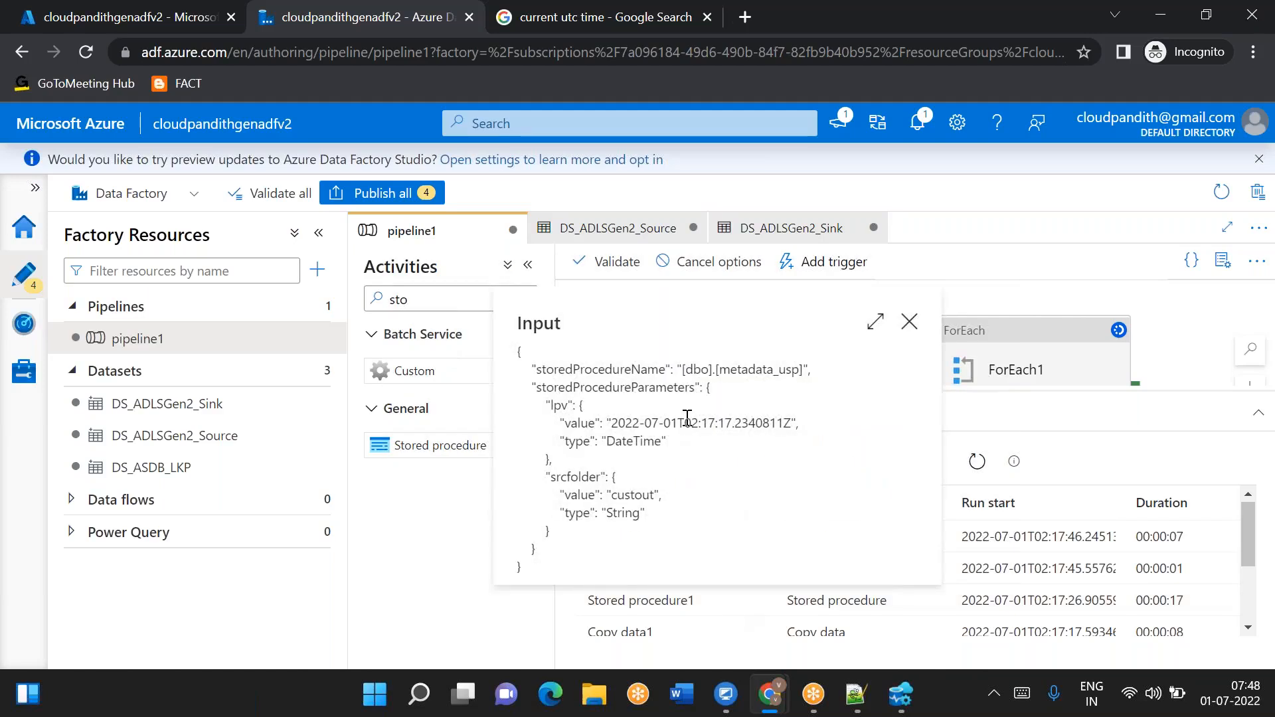
pyautogui.moveTo(692, 417); pyautogui.dragTo(770, 426)
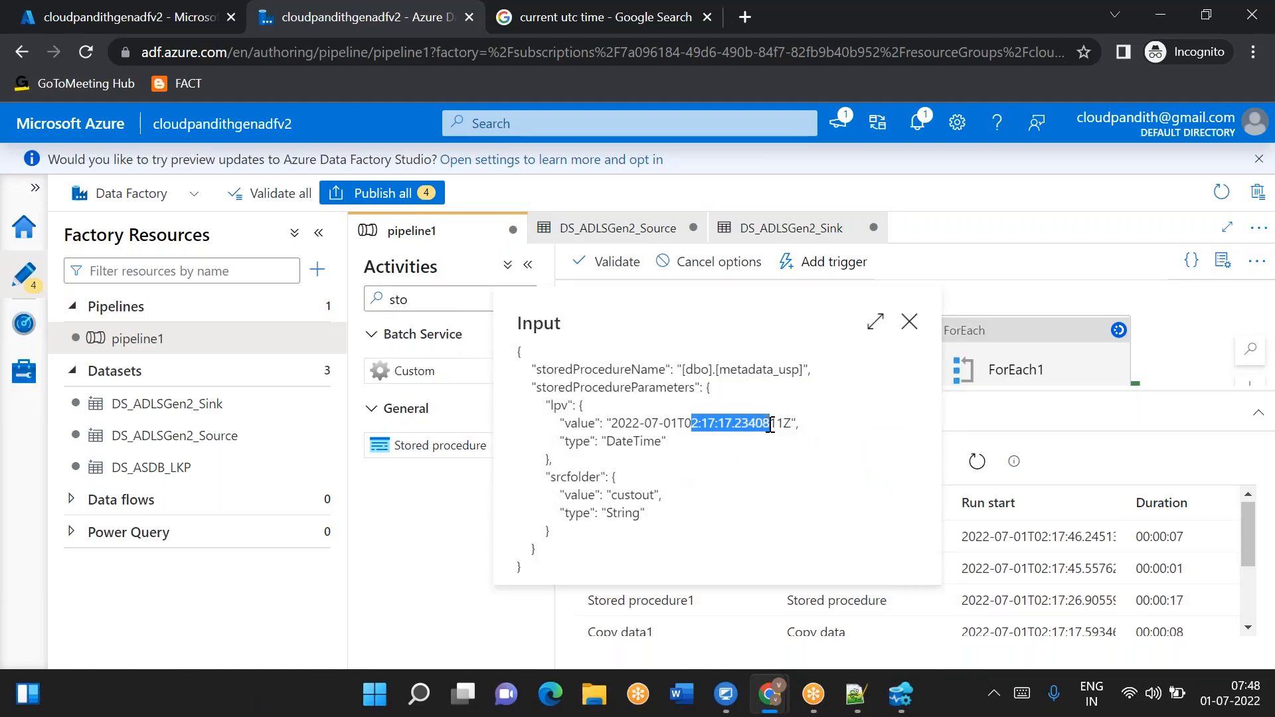
pyautogui.moveTo(612, 423); pyautogui.dragTo(765, 413)
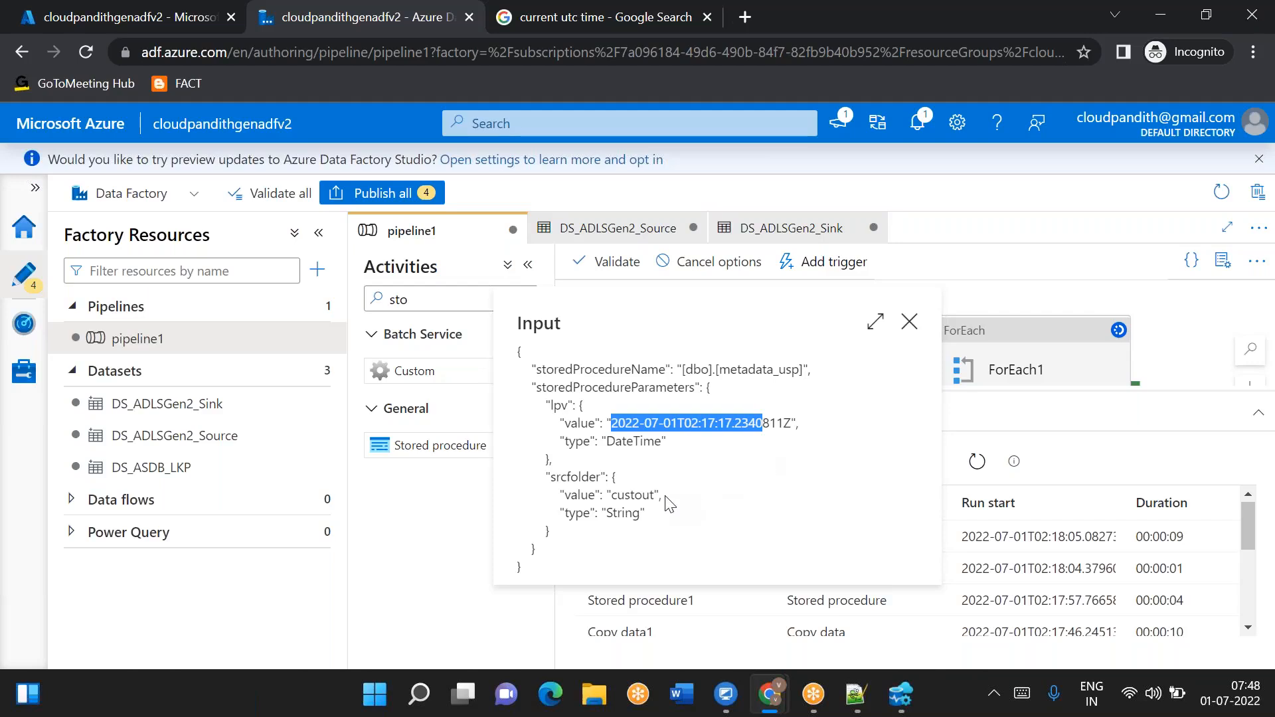
pyautogui.click(910, 322)
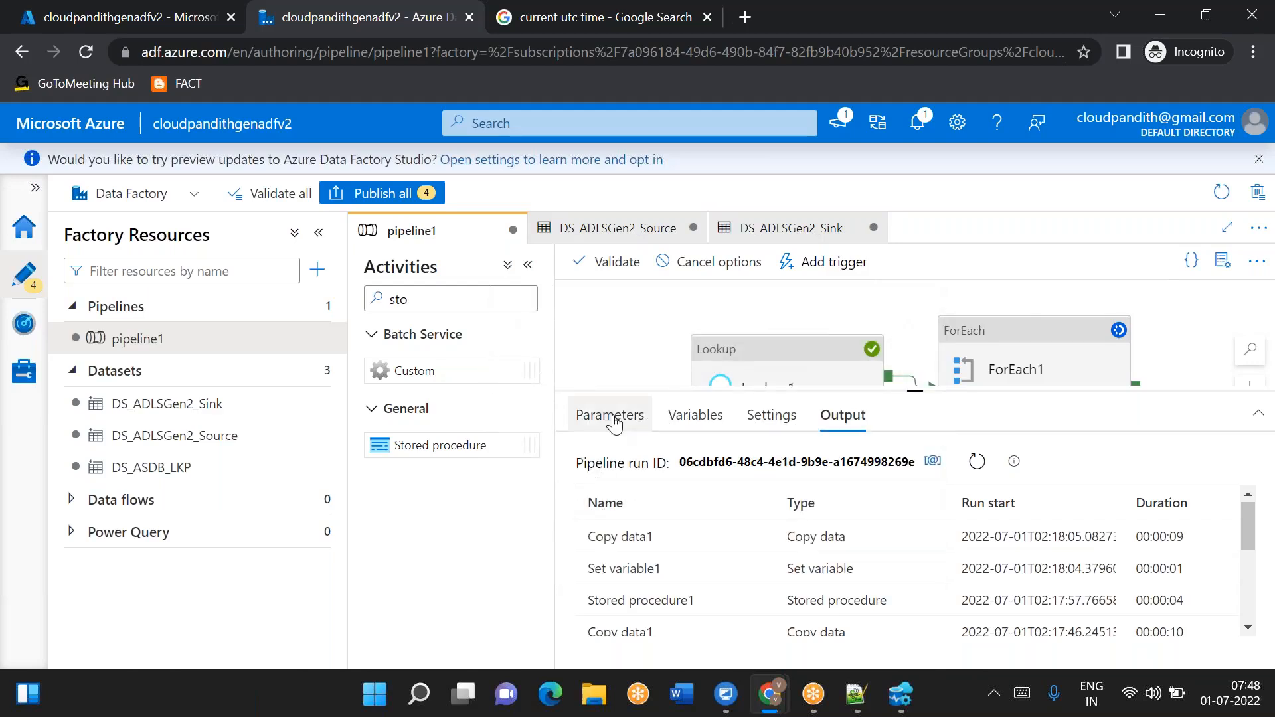
pyautogui.click(1034, 351)
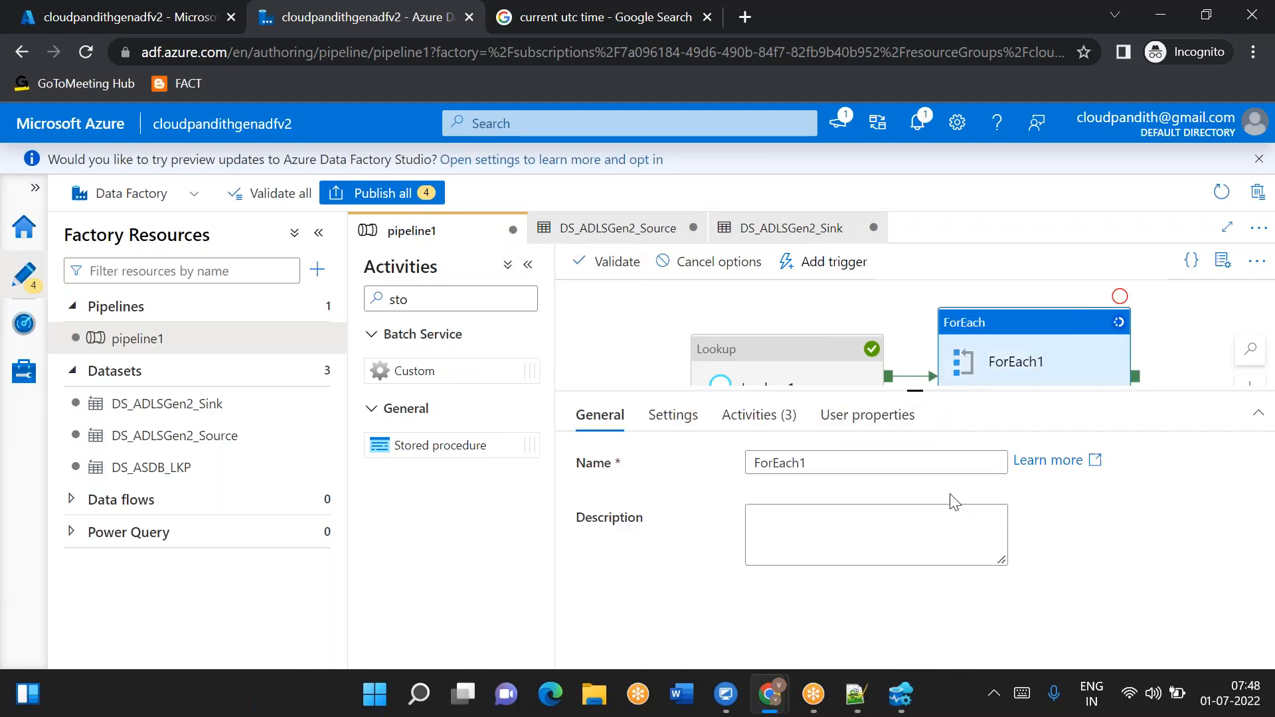
pyautogui.moveTo(914, 393); pyautogui.dragTo(914, 444)
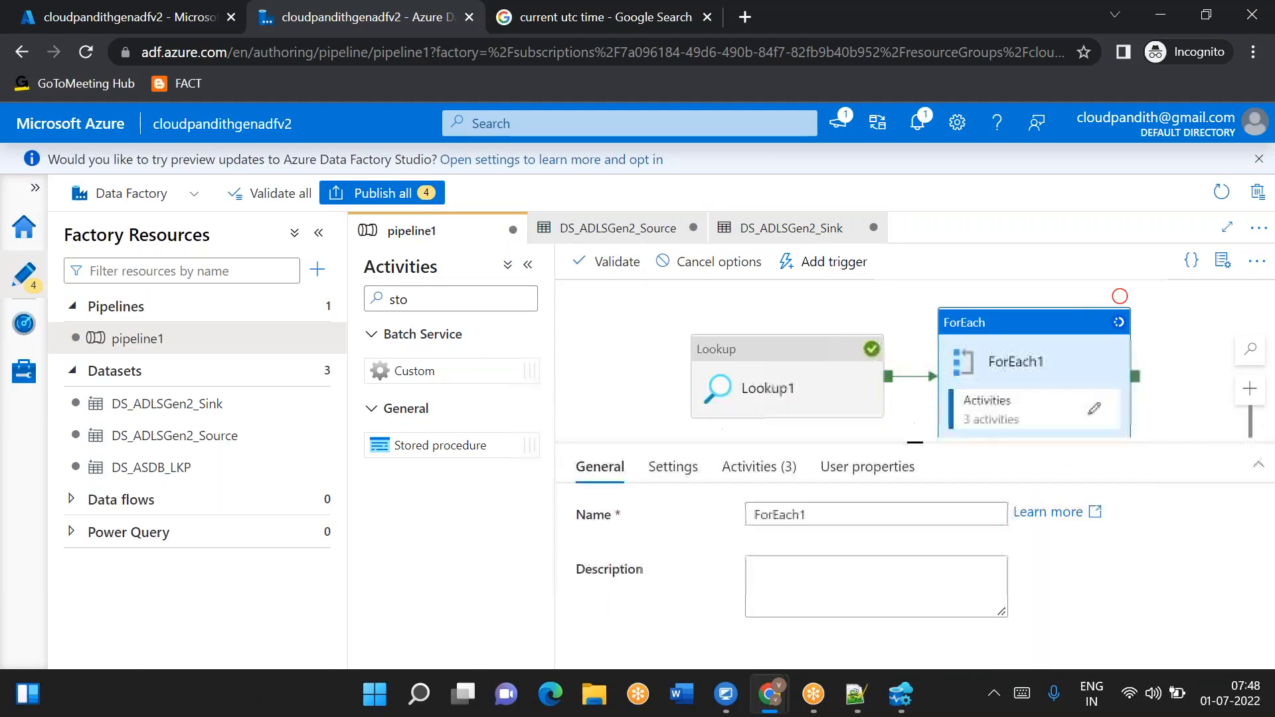
pyautogui.click(1092, 410)
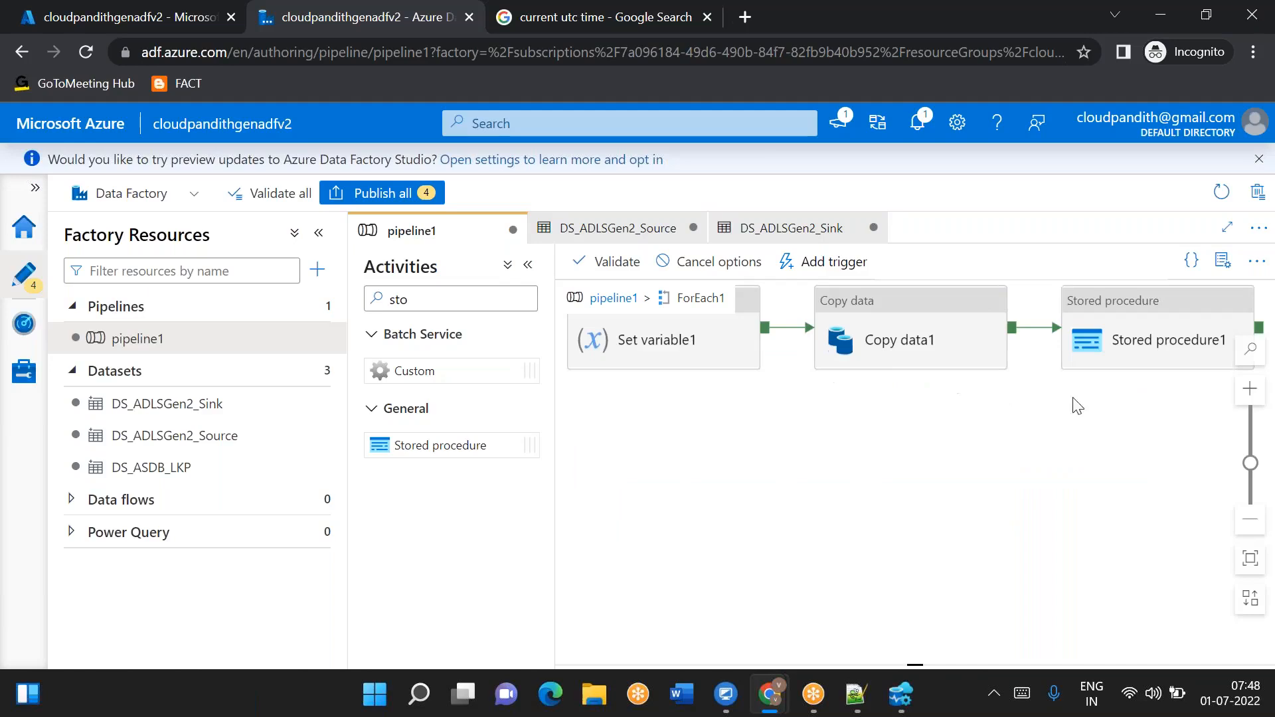
pyautogui.click(1121, 355)
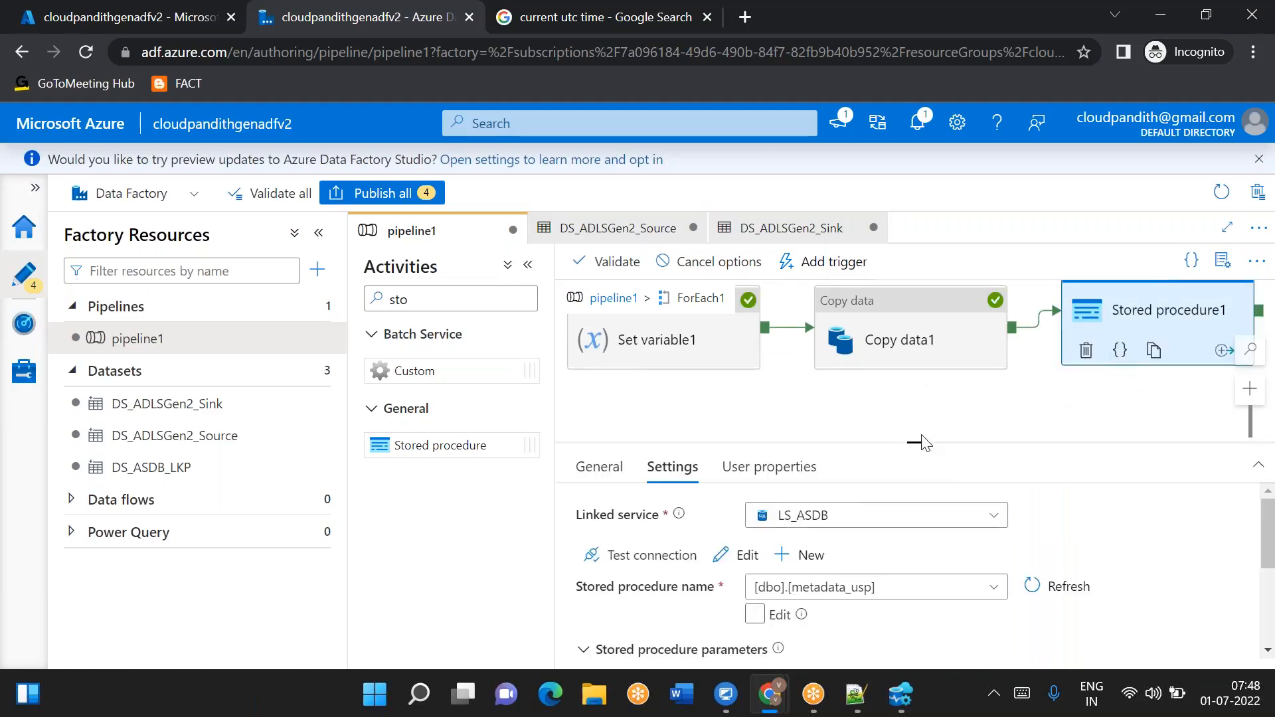
pyautogui.moveTo(916, 445); pyautogui.dragTo(915, 347)
pyautogui.scroll(-3, 888, 555)
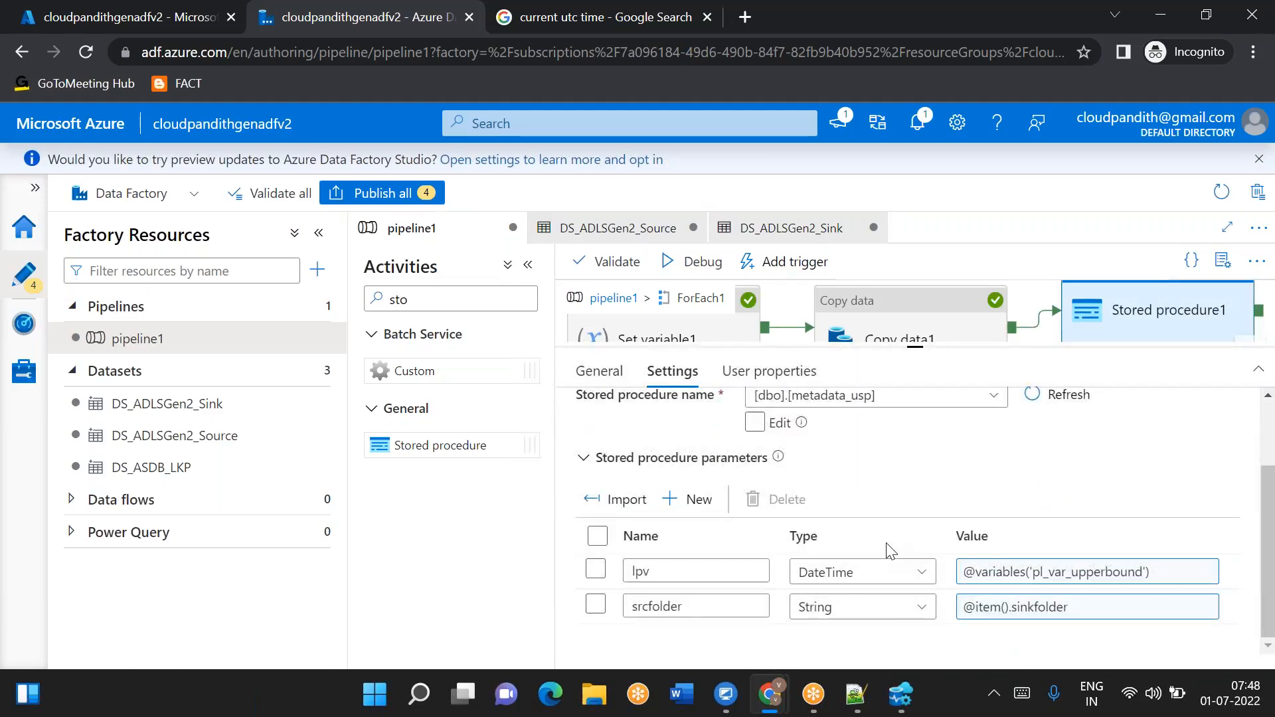
pyautogui.click(1044, 623)
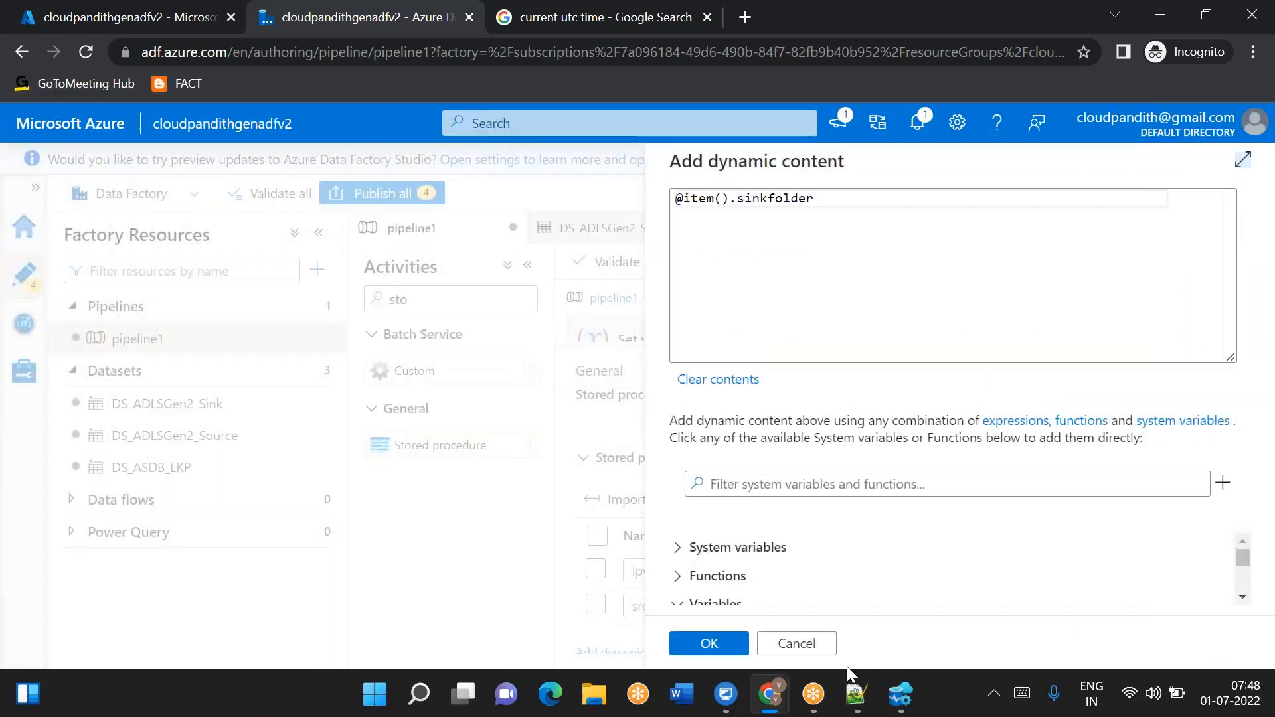
pyautogui.click(856, 708)
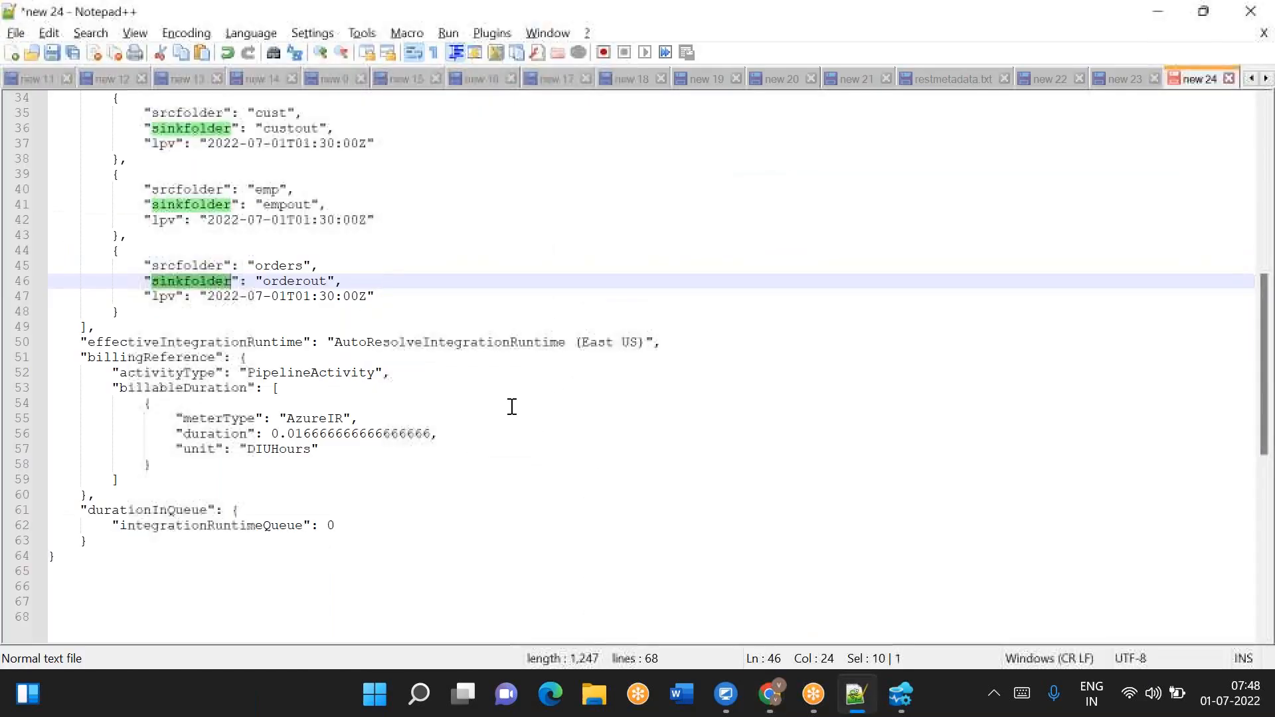
pyautogui.doubleClick(189, 266)
pyautogui.hotkey('ctrl', 'c')
pyautogui.hotkey('alt', 'Tab')
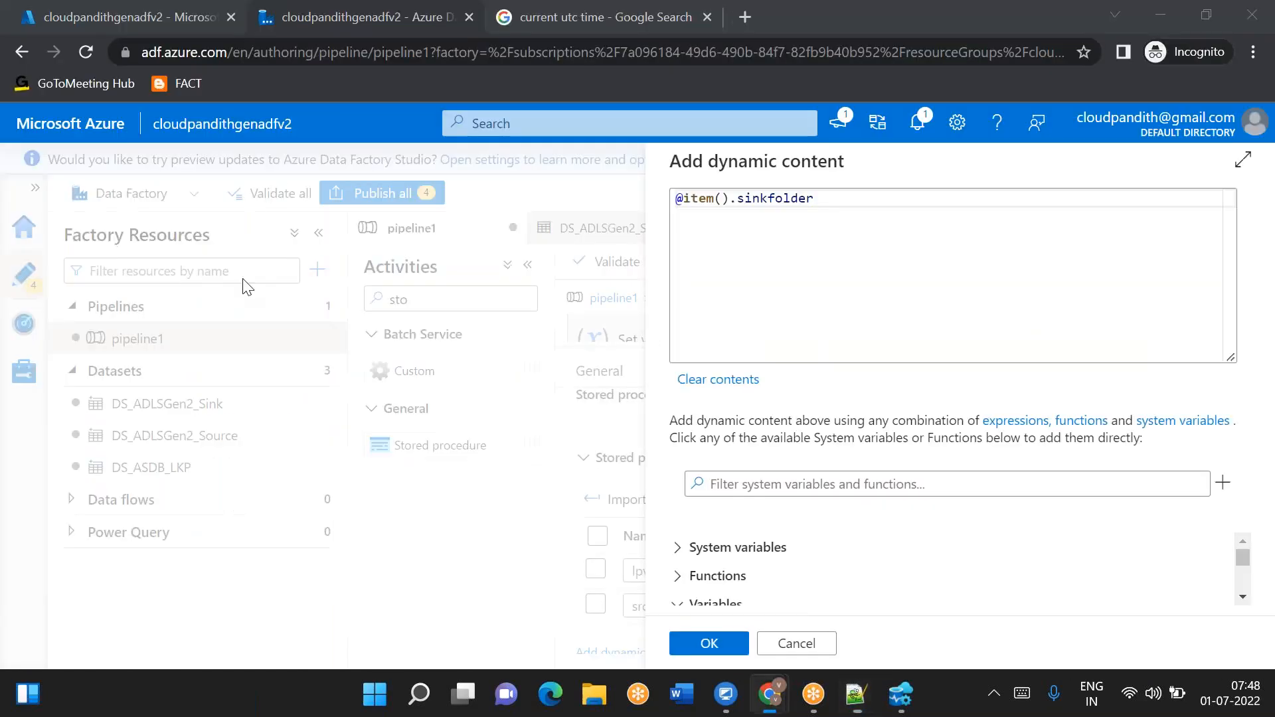
pyautogui.doubleClick(773, 199)
pyautogui.hotkey('ctrl', 'v')
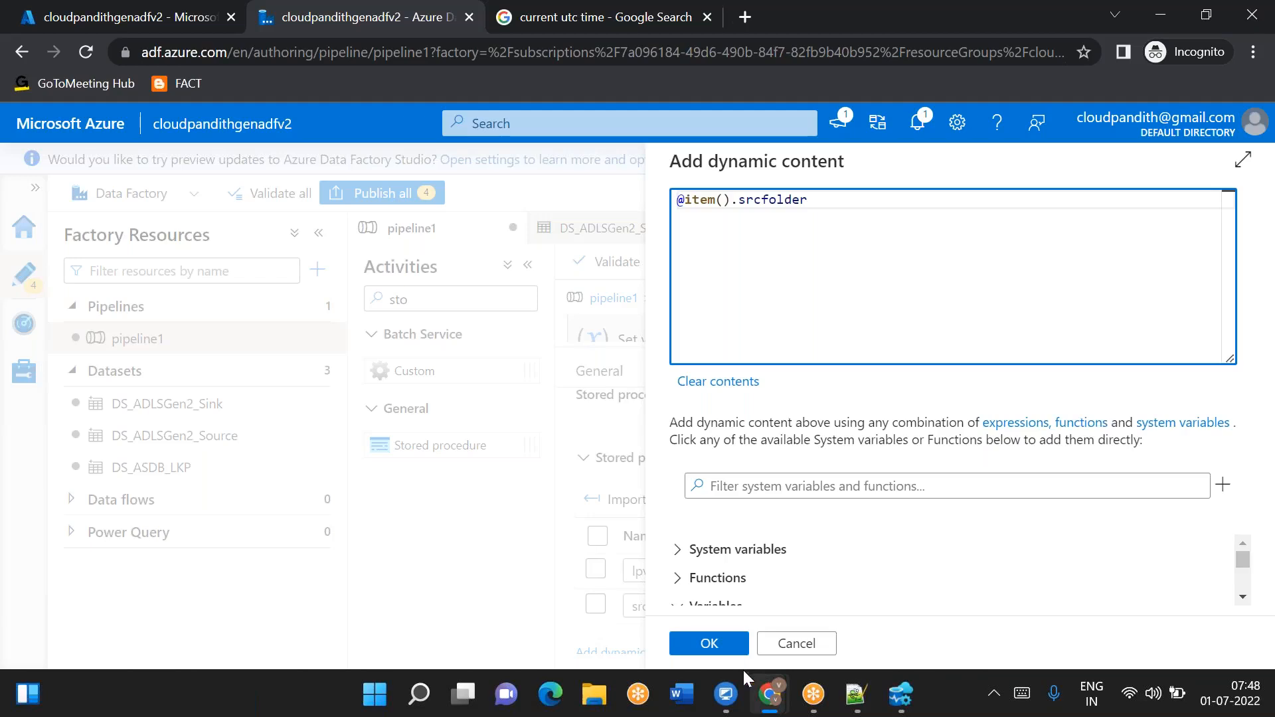
pyautogui.click(705, 658)
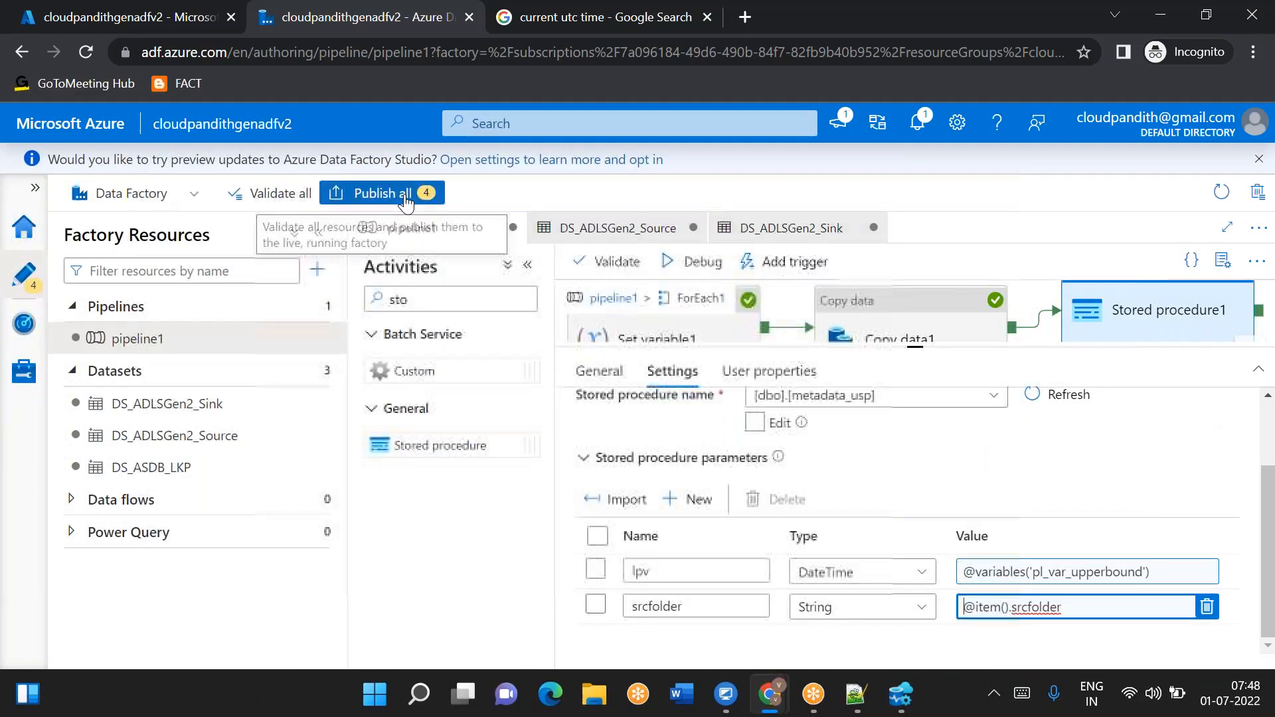
# - Publish all pending pipeline and dataset changes to the factory
pyautogui.click(382, 193)
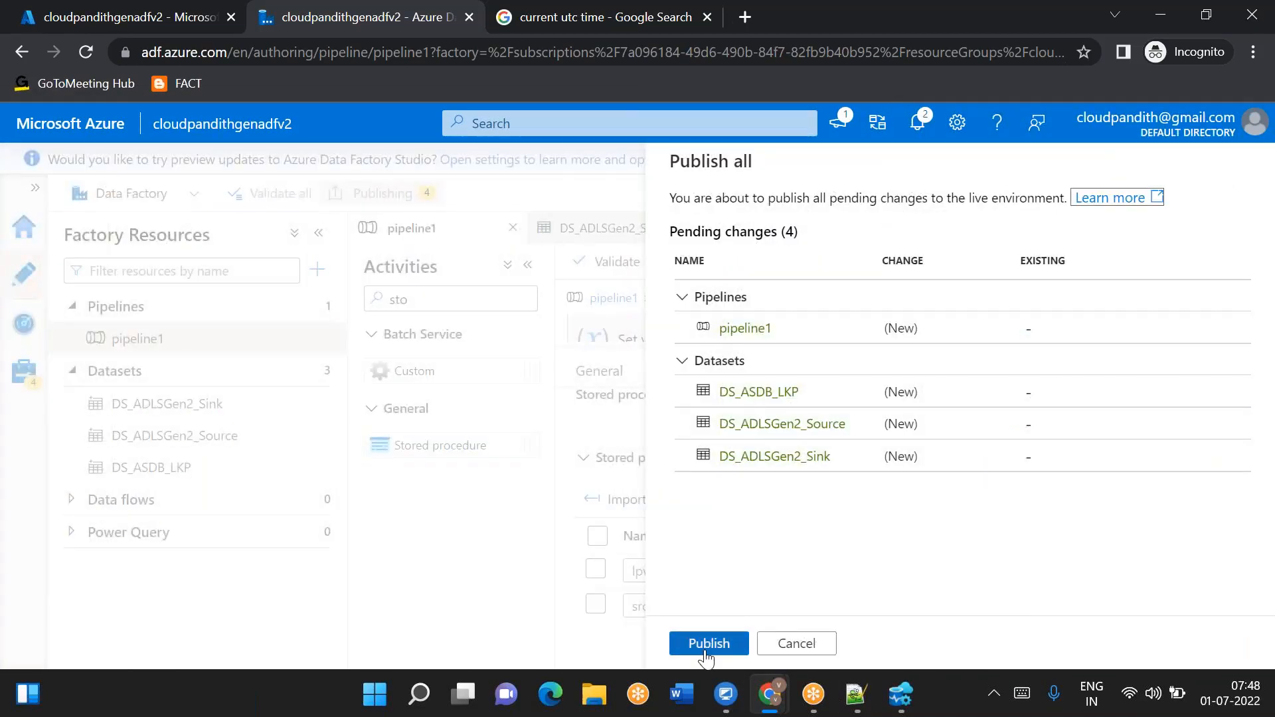
pyautogui.click(705, 645)
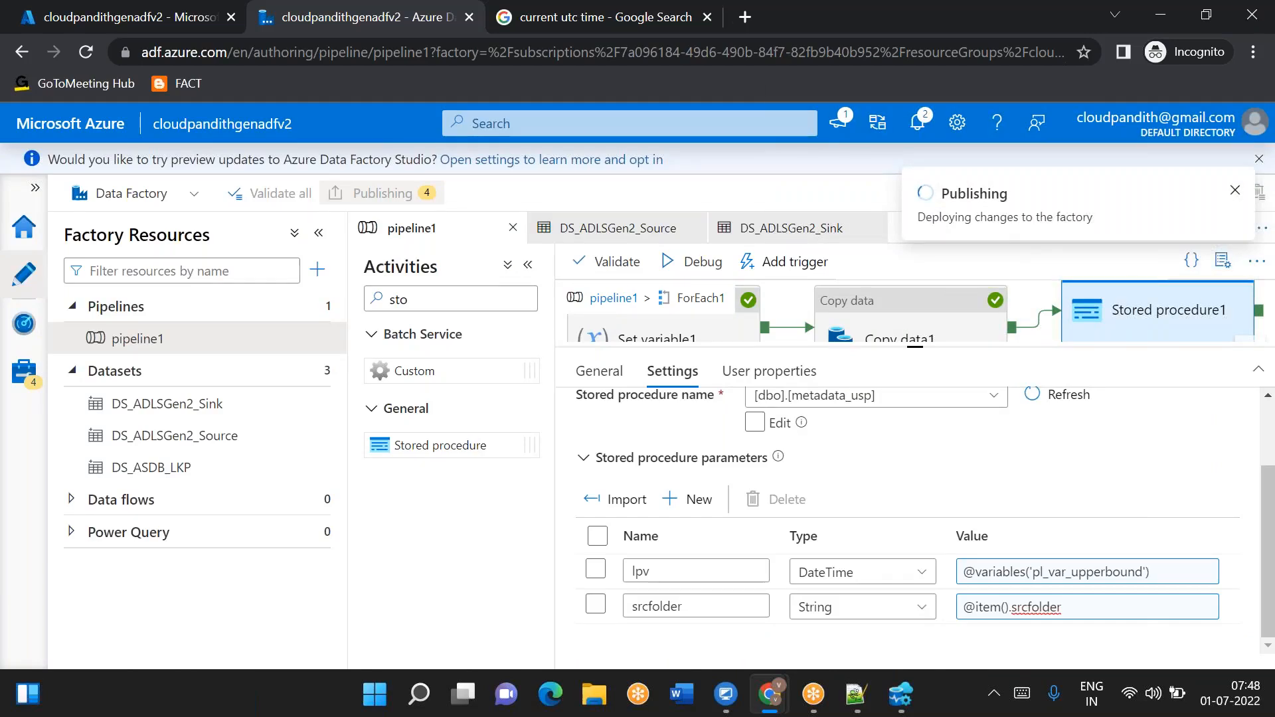
# - Review the ForEach1 inner activities and Lookup1's source dataset and query settings
pyautogui.click(613, 299)
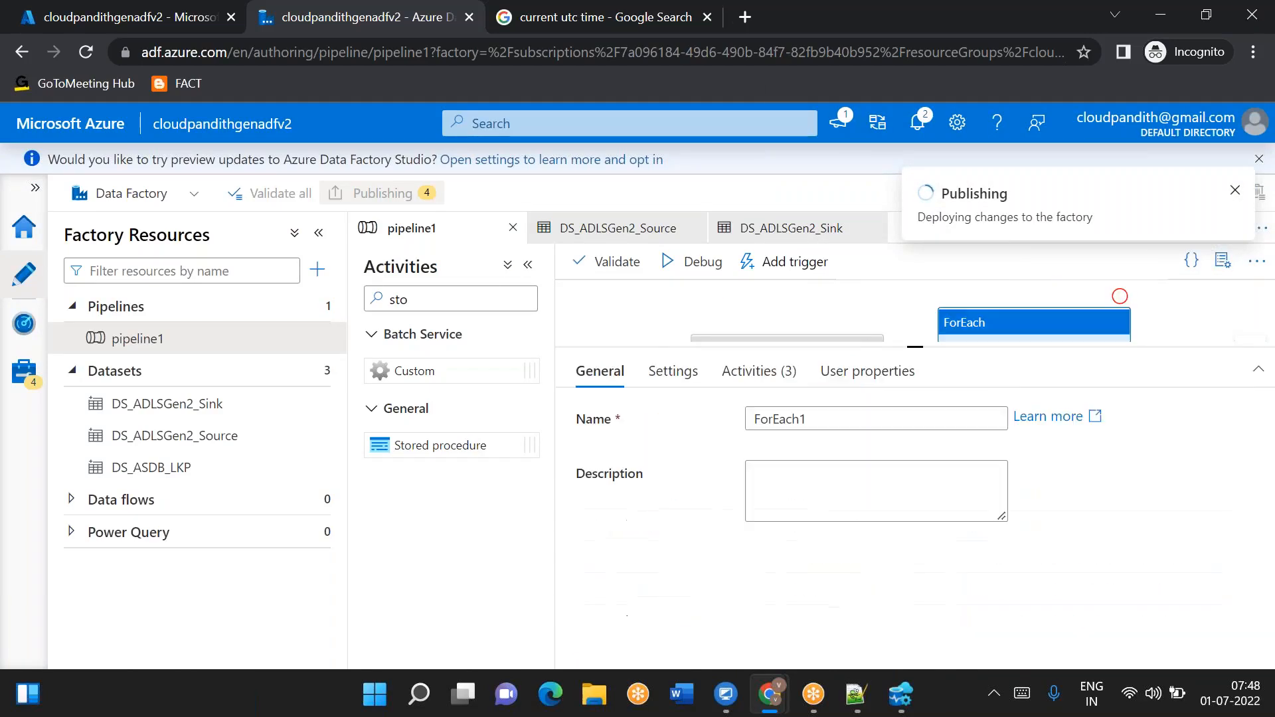
pyautogui.moveTo(943, 452); pyautogui.dragTo(824, 398)
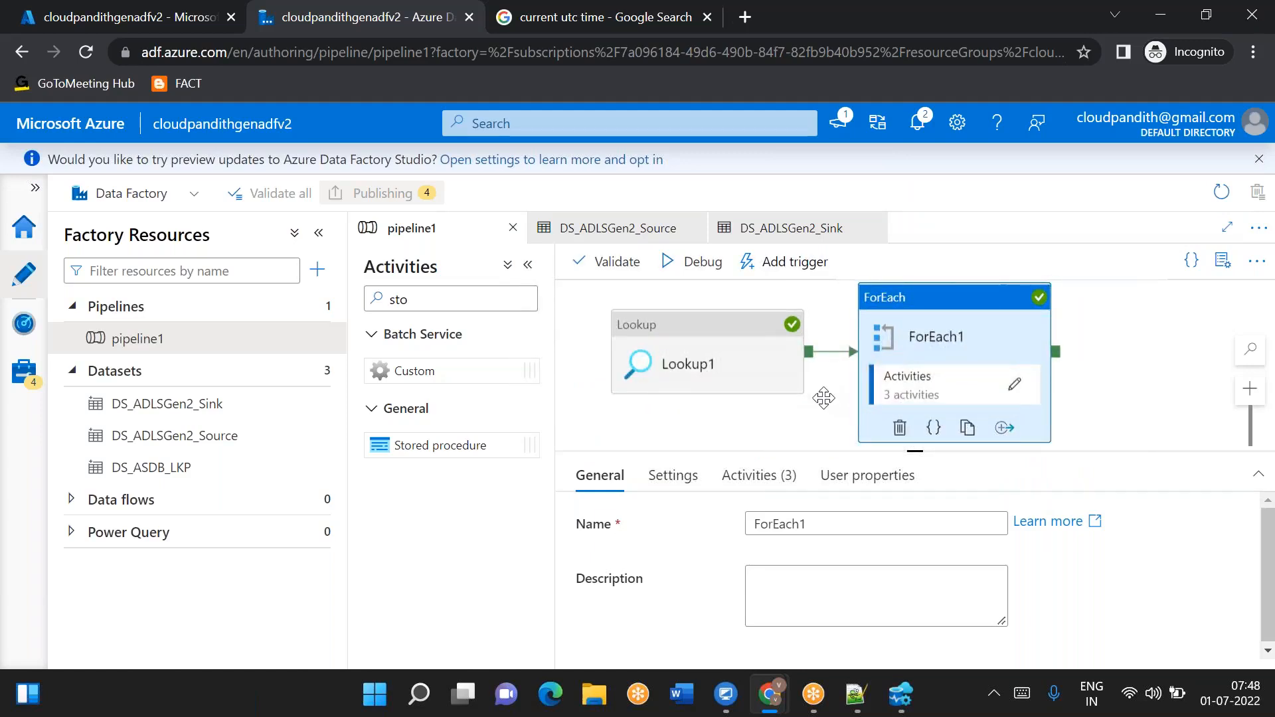
pyautogui.click(1014, 383)
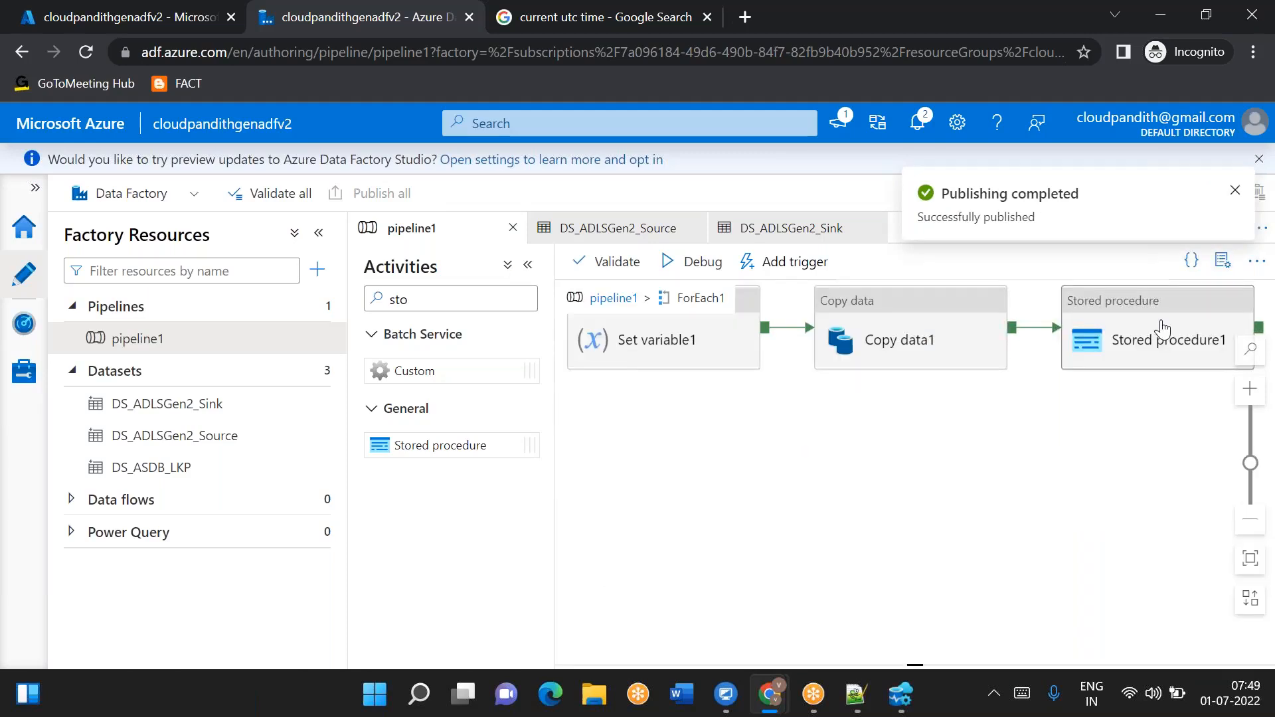
pyautogui.moveTo(799, 413); pyautogui.dragTo(866, 483)
pyautogui.click(1149, 424)
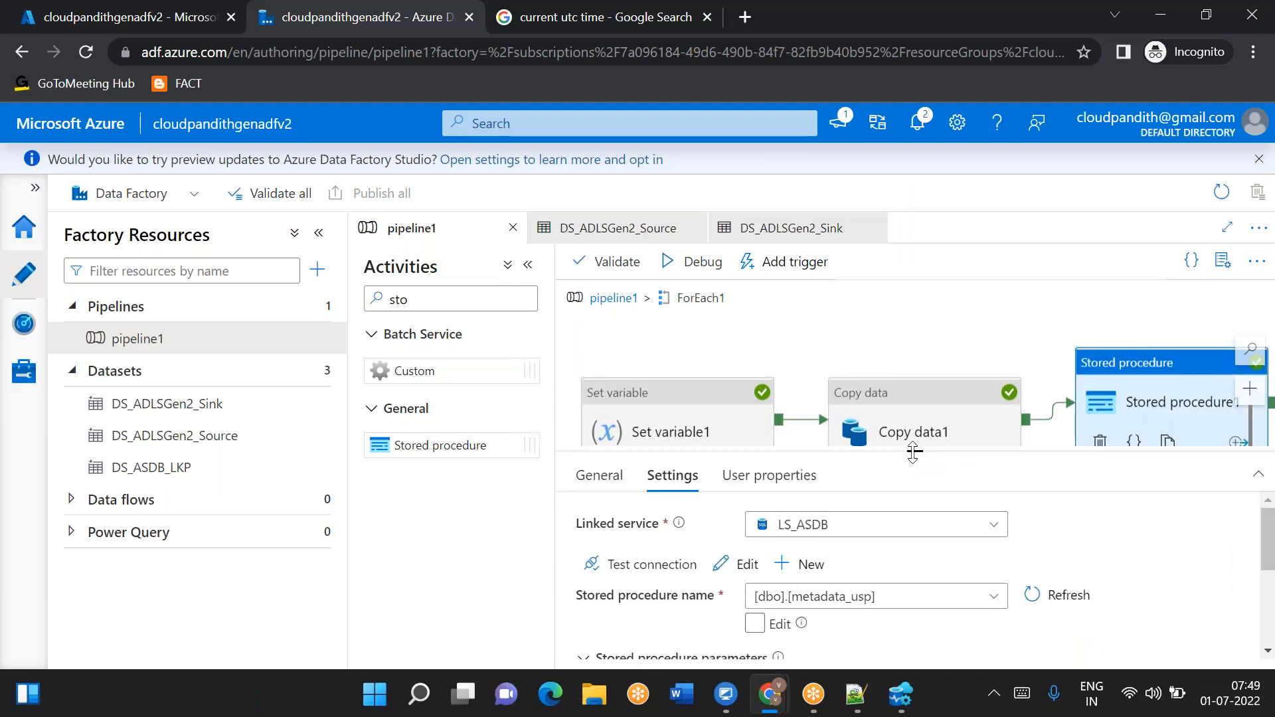
pyautogui.moveTo(914, 452); pyautogui.dragTo(915, 526)
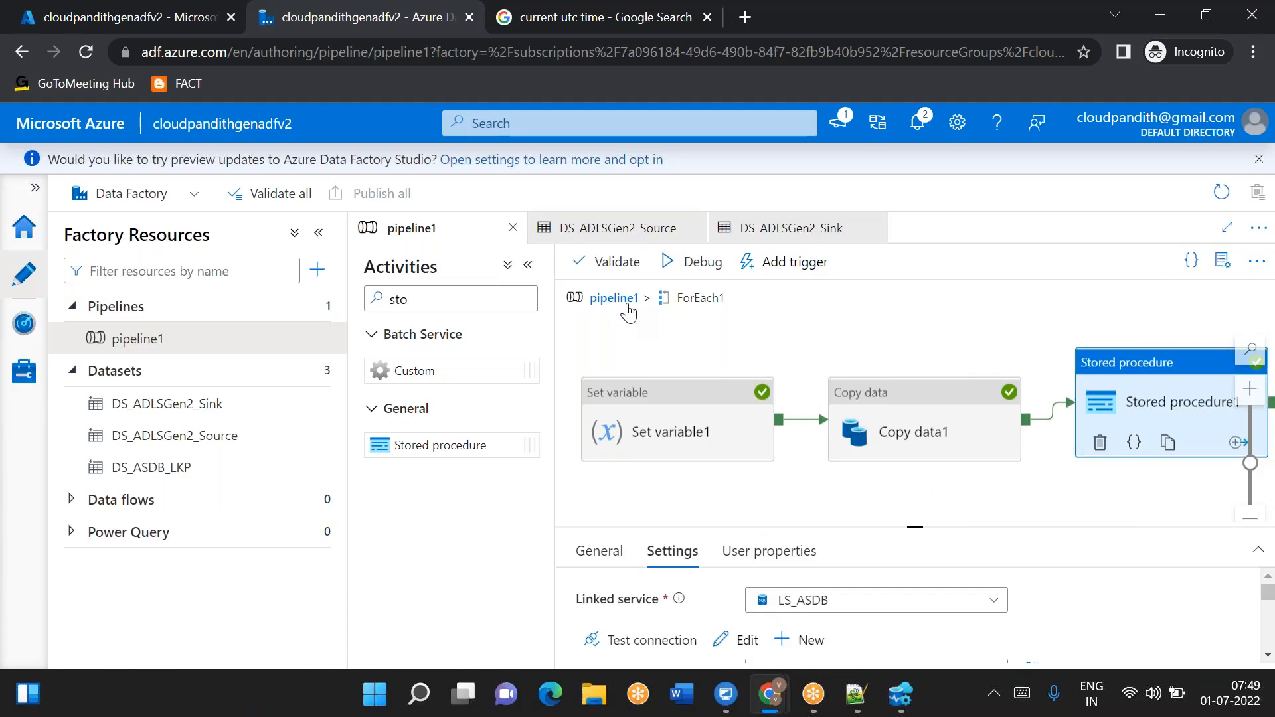
pyautogui.click(613, 298)
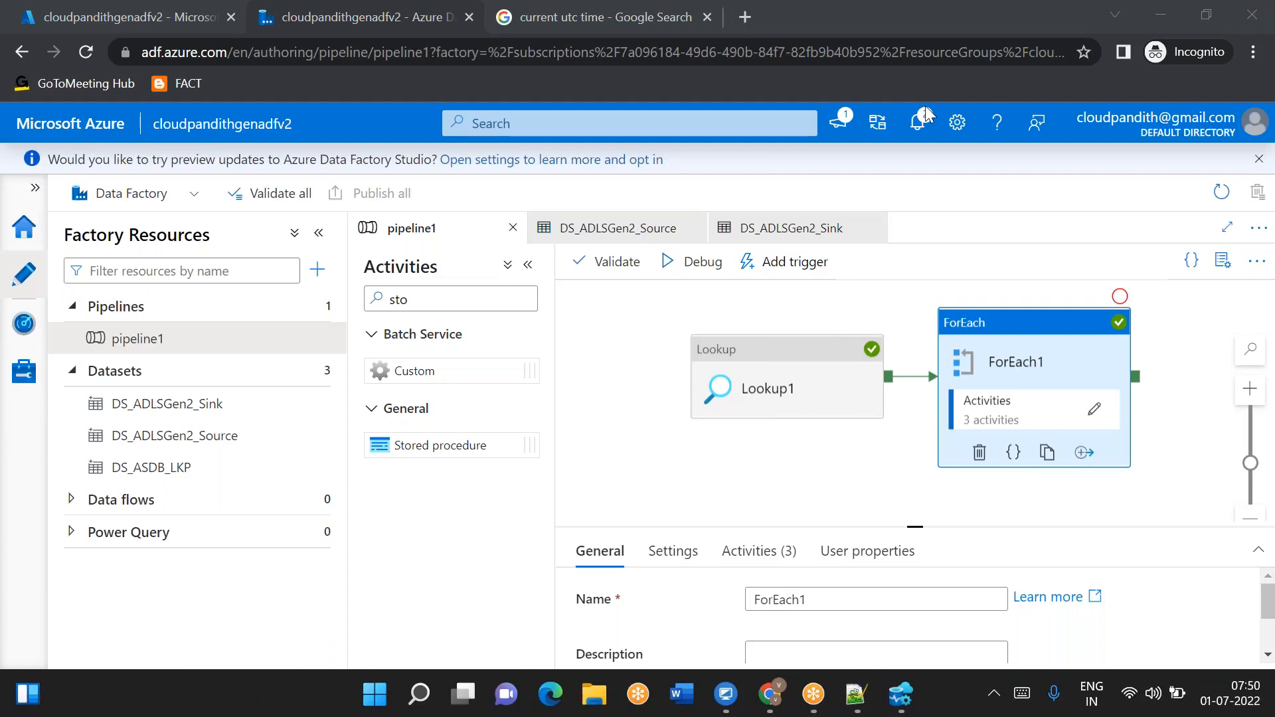
pyautogui.click(785, 371)
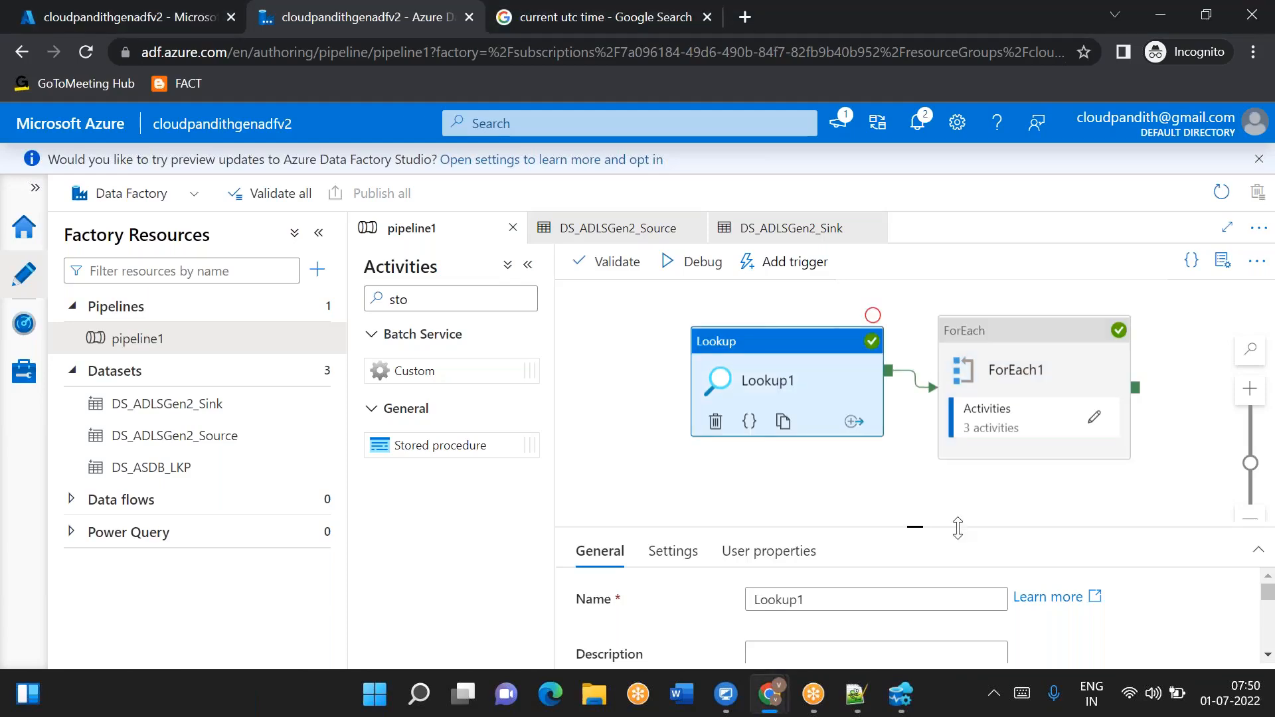
pyautogui.moveTo(915, 524); pyautogui.dragTo(915, 435)
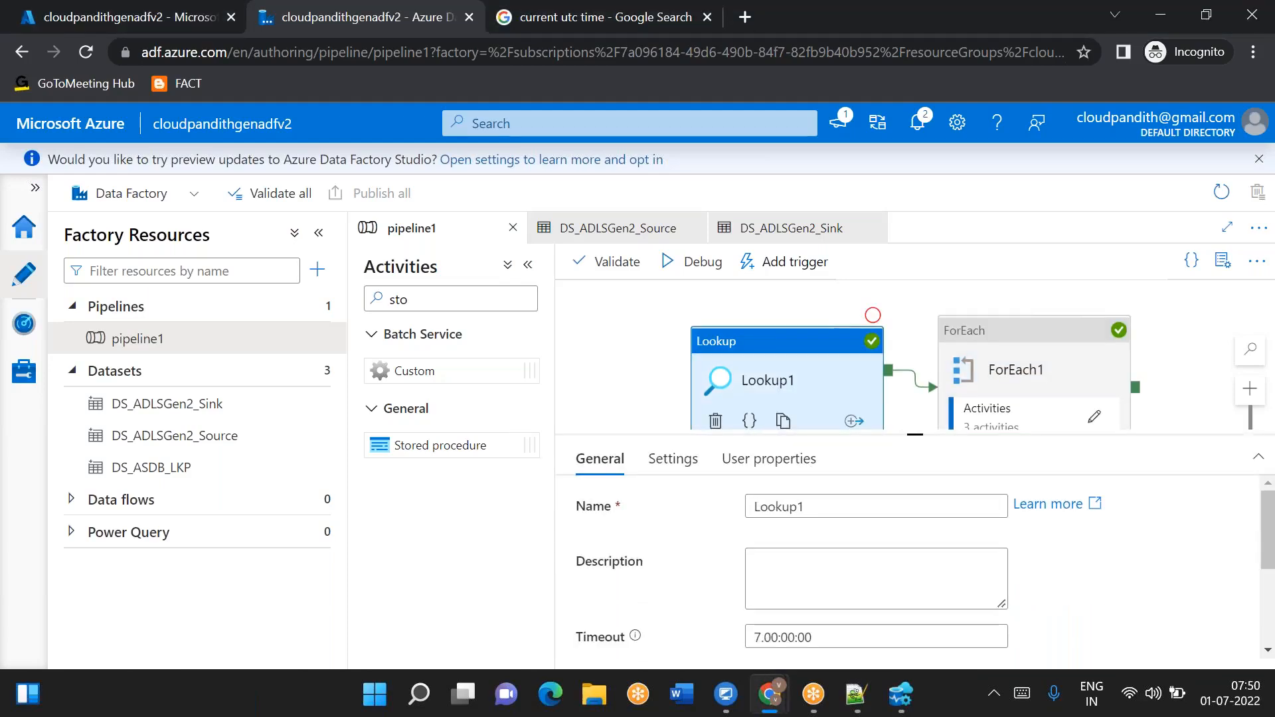
pyautogui.click(669, 460)
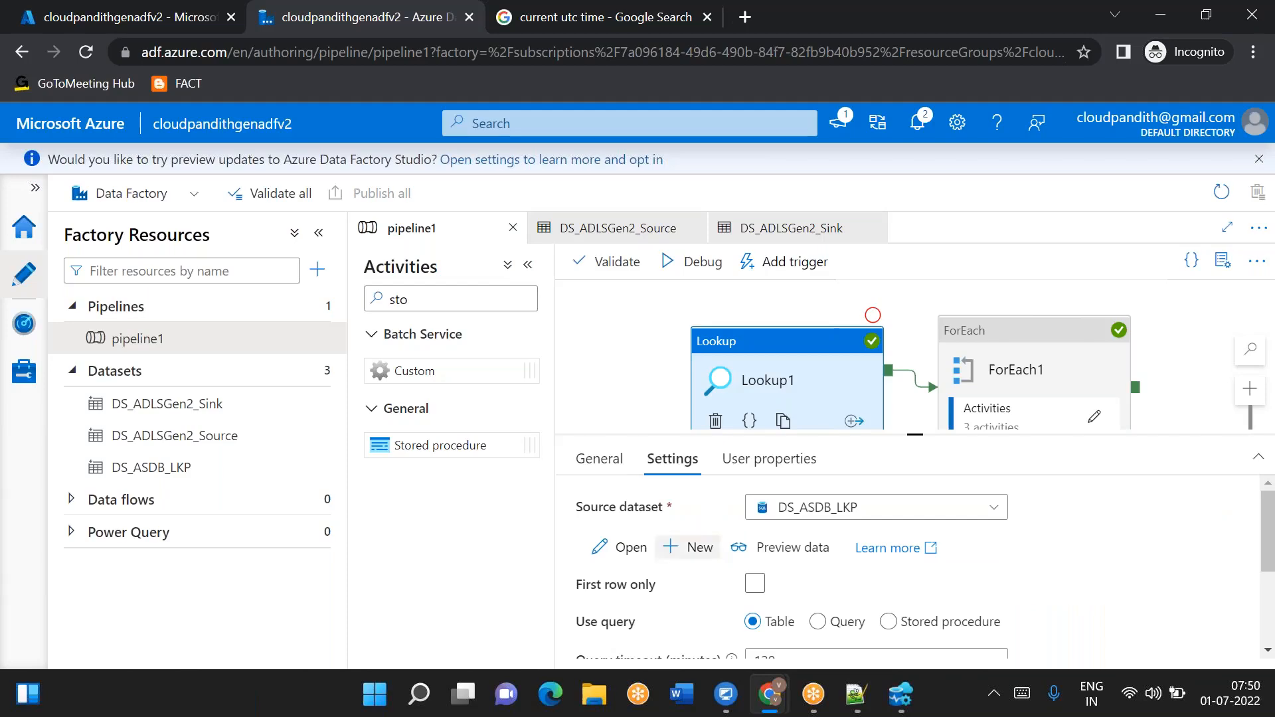
pyautogui.scroll(-3, 687, 547)
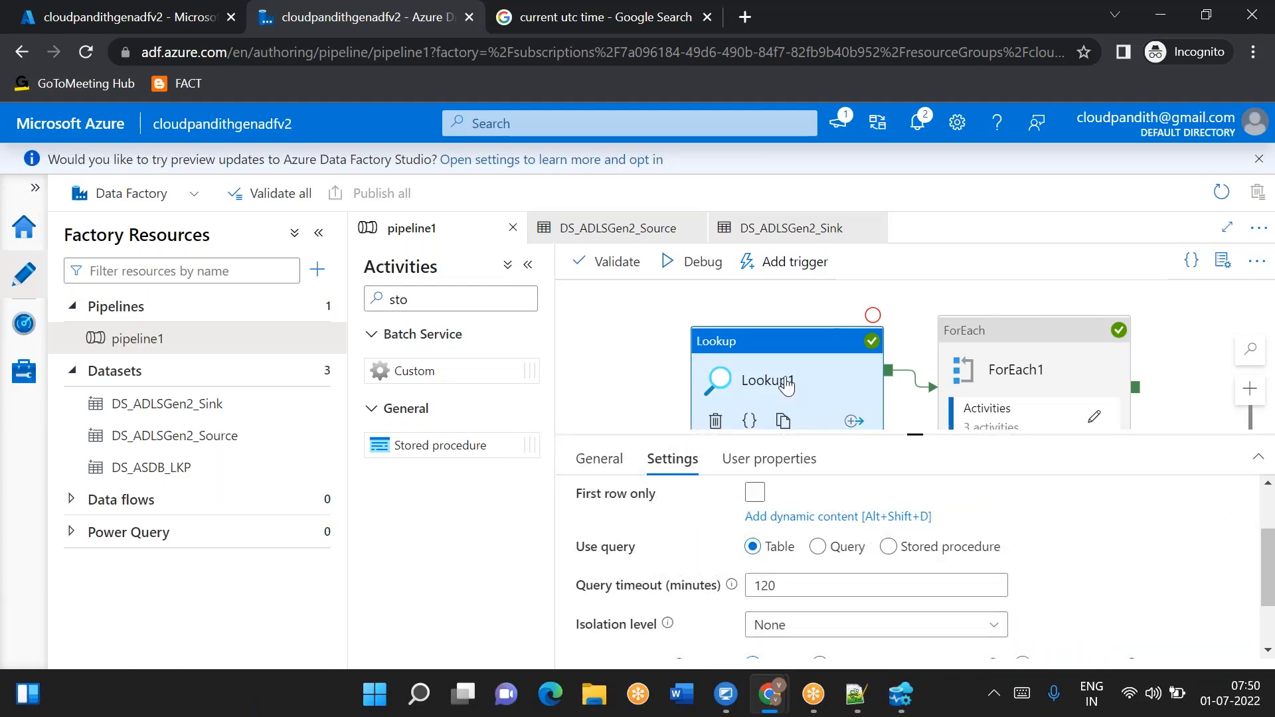
# - Switch to Notepad++ and add the note line '1 file ----cust' below the JSON output
pyautogui.moveTo(872, 712)
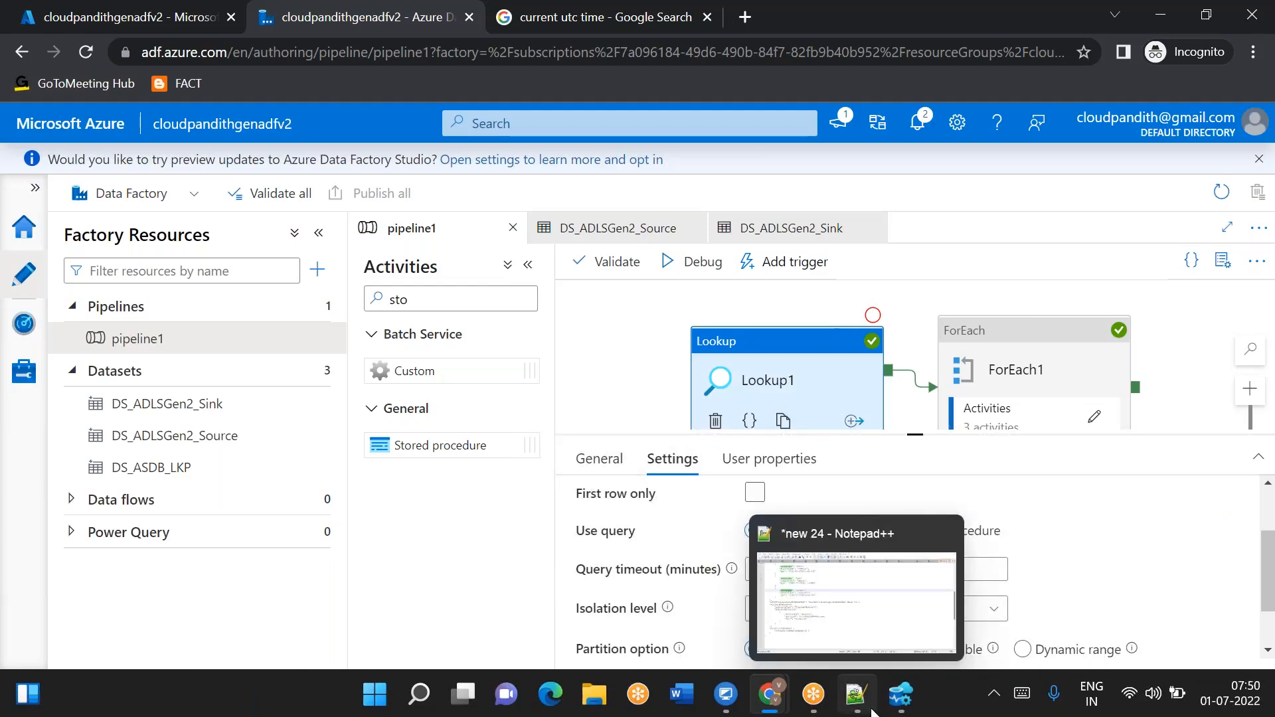
pyautogui.click(901, 695)
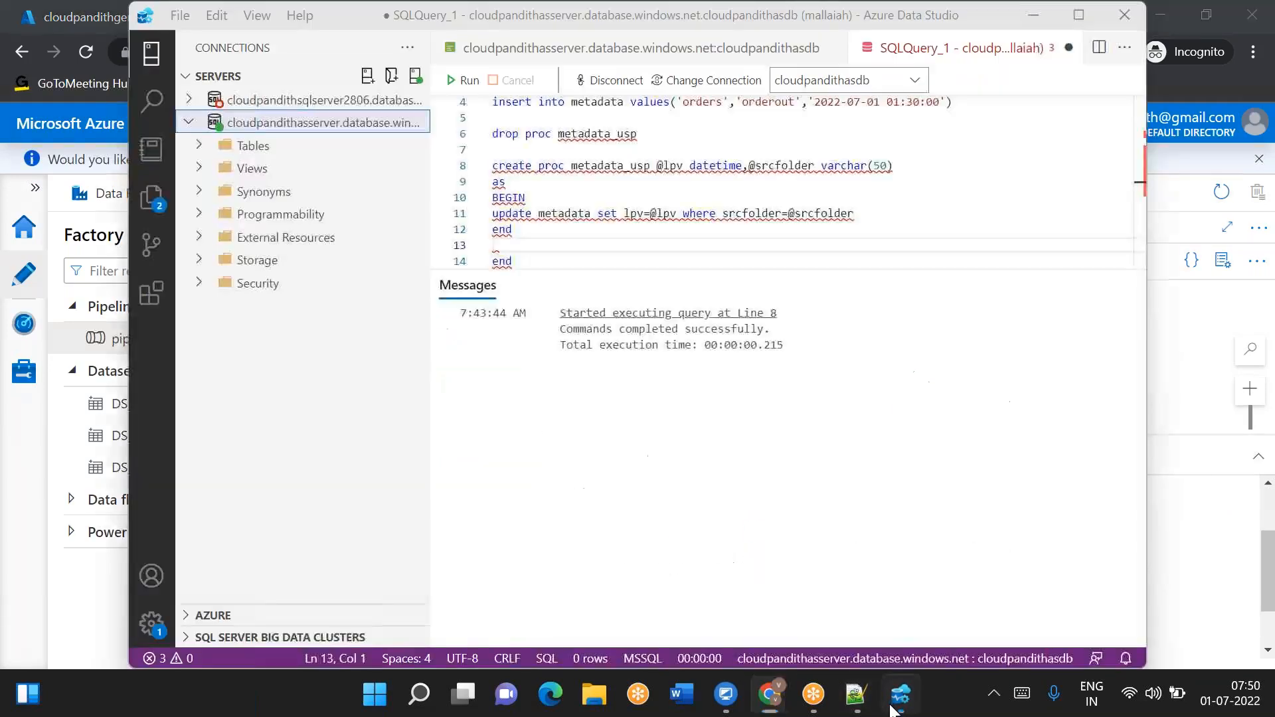
pyautogui.click(855, 695)
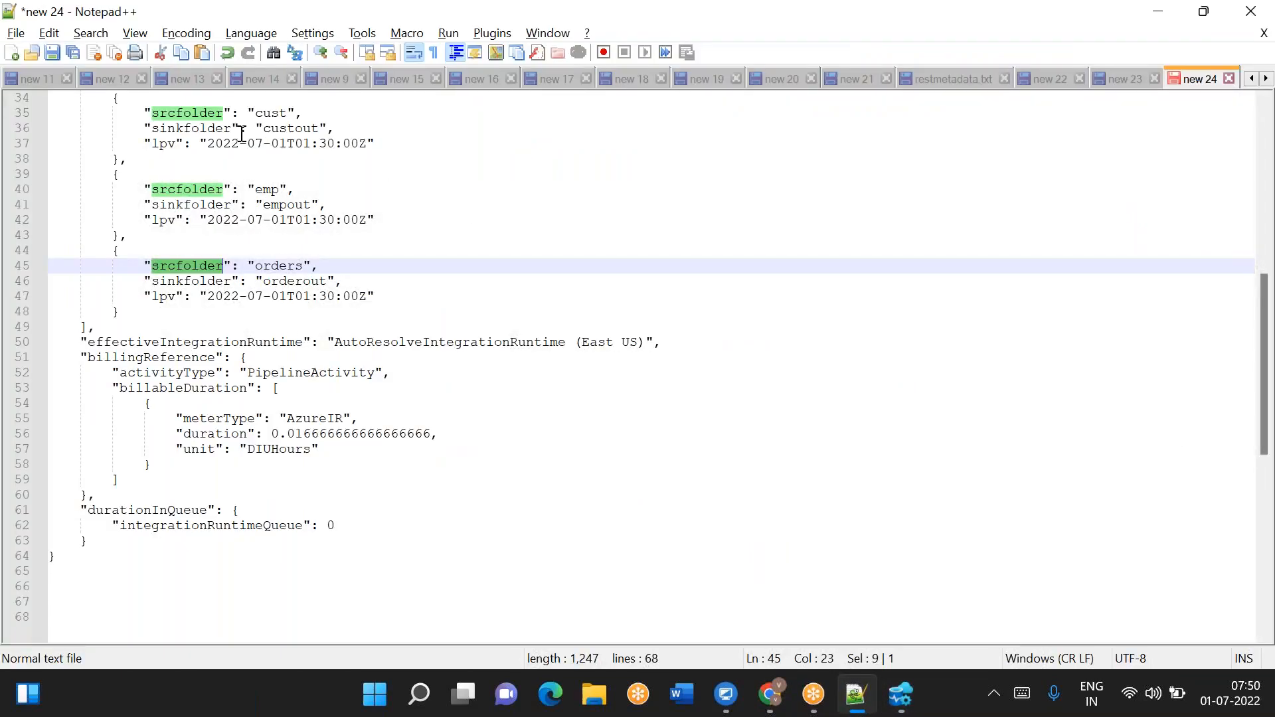
pyautogui.moveTo(201, 144); pyautogui.dragTo(207, 144)
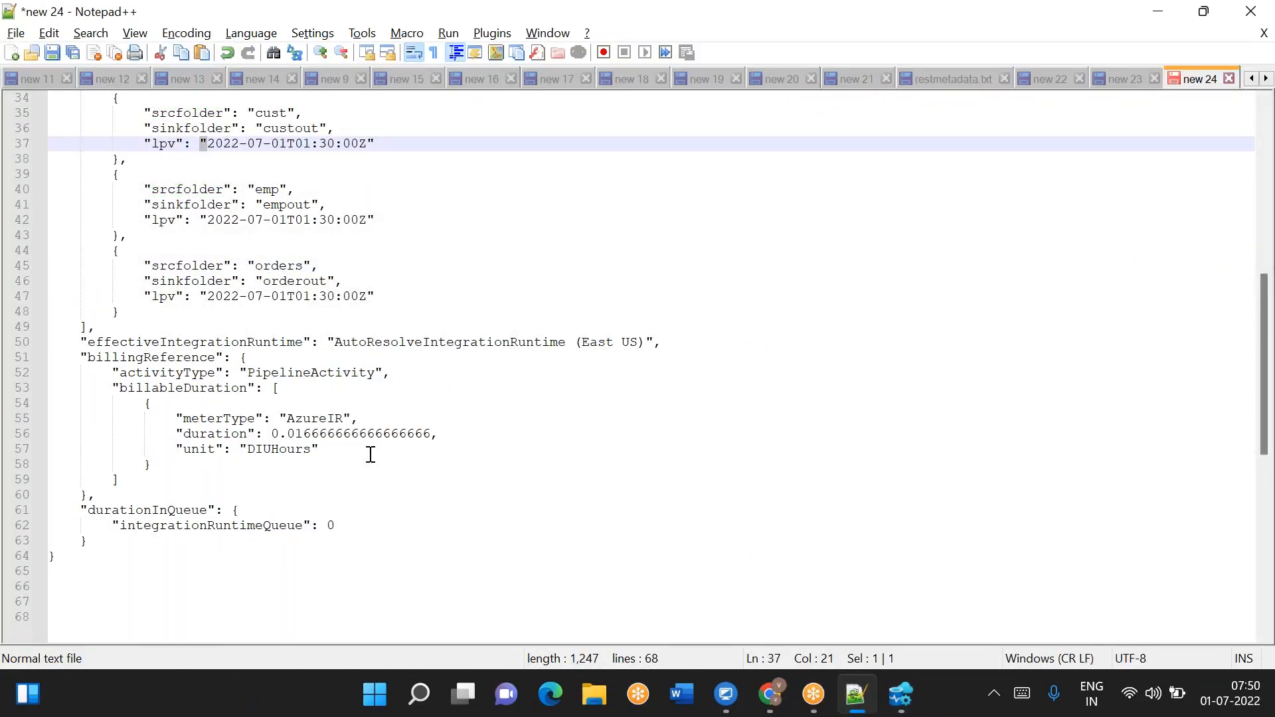
pyautogui.click(143, 553)
pyautogui.press('Return')
pyautogui.press('Return')
pyautogui.press('Return')
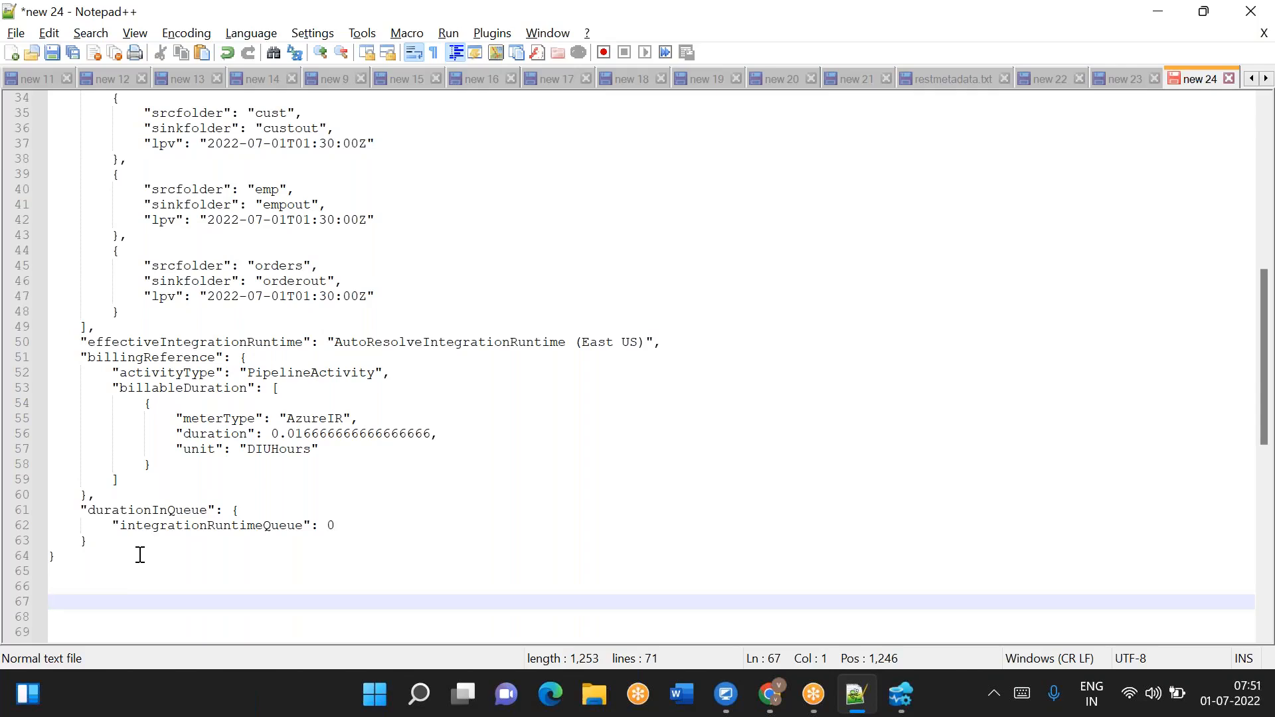
pyautogui.write('1 file ')
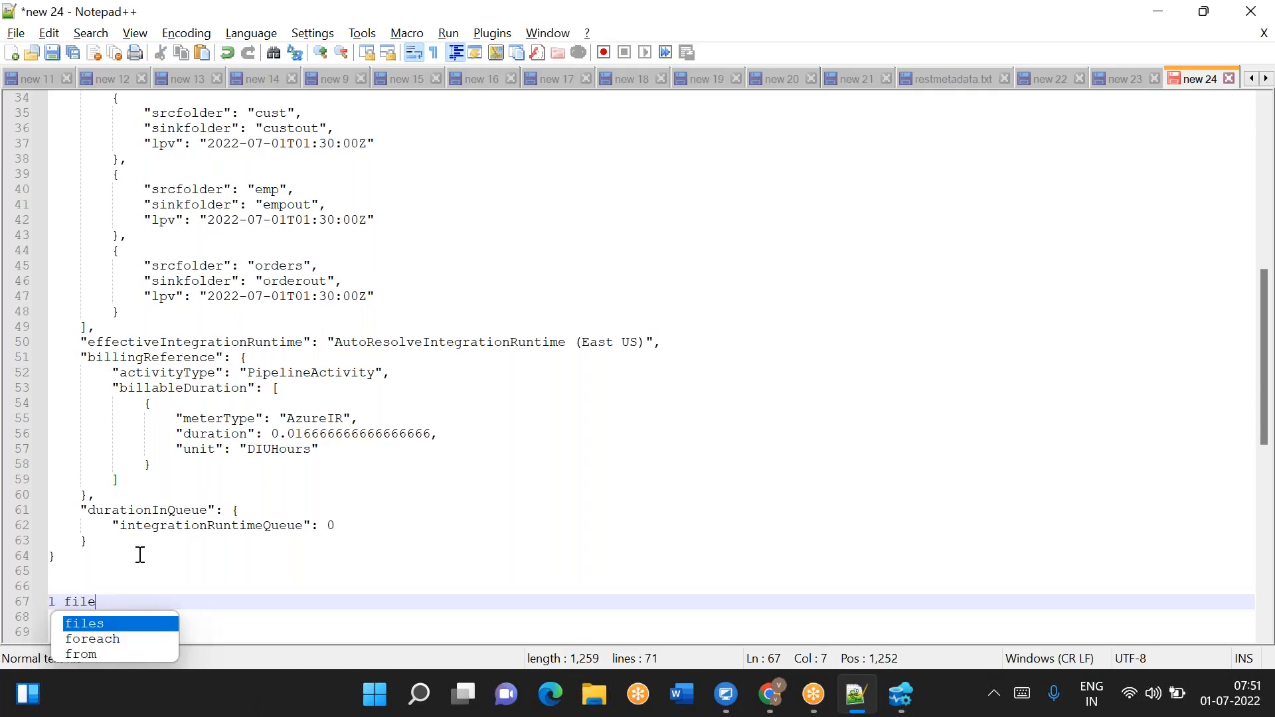
pyautogui.write('----cust')
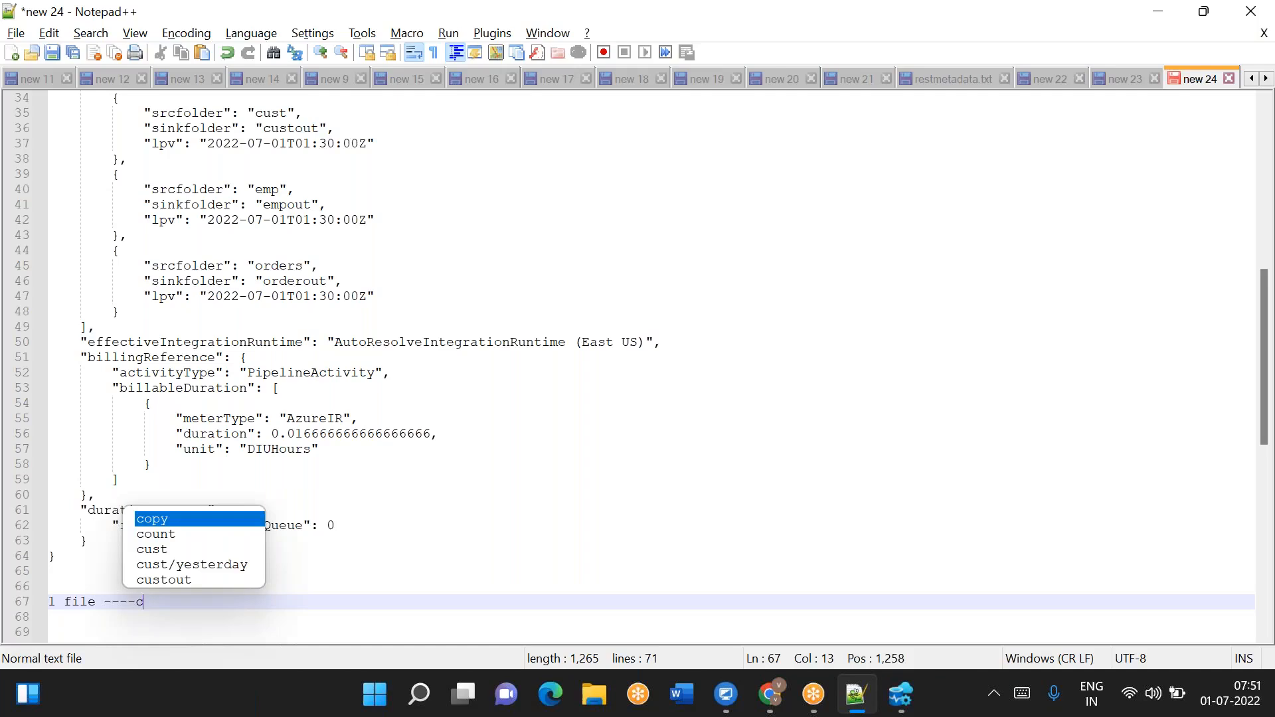
pyautogui.press('Return')
pyautogui.press('Return')
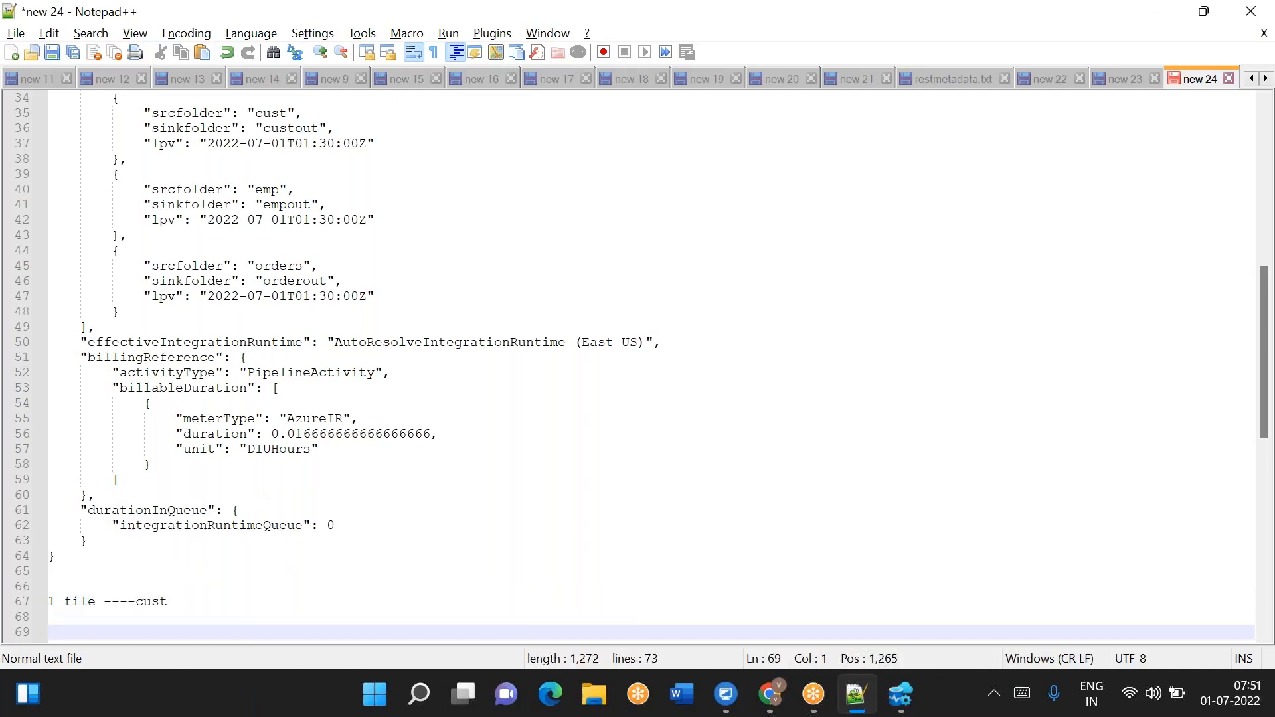
# - Add two more note lines, '1 file ----- cust' and '1 file ---- cust', below the first note
pyautogui.write('1 file')
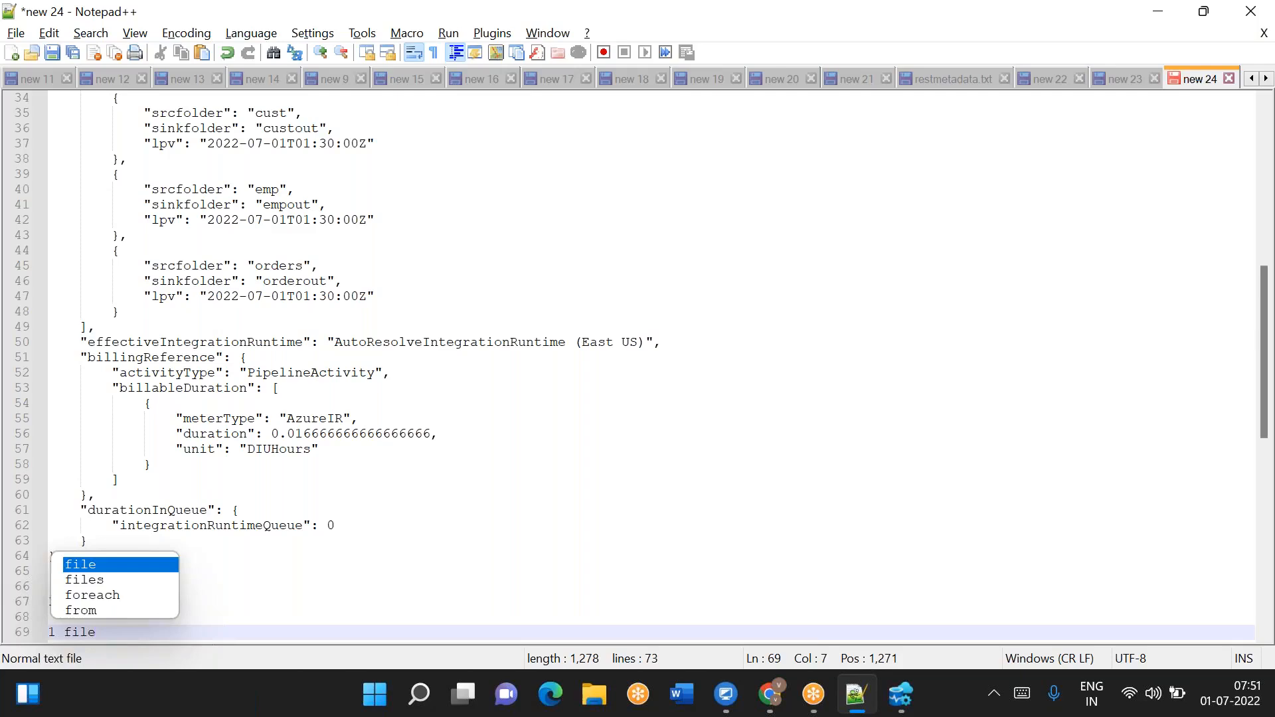
pyautogui.write(' ----- cust')
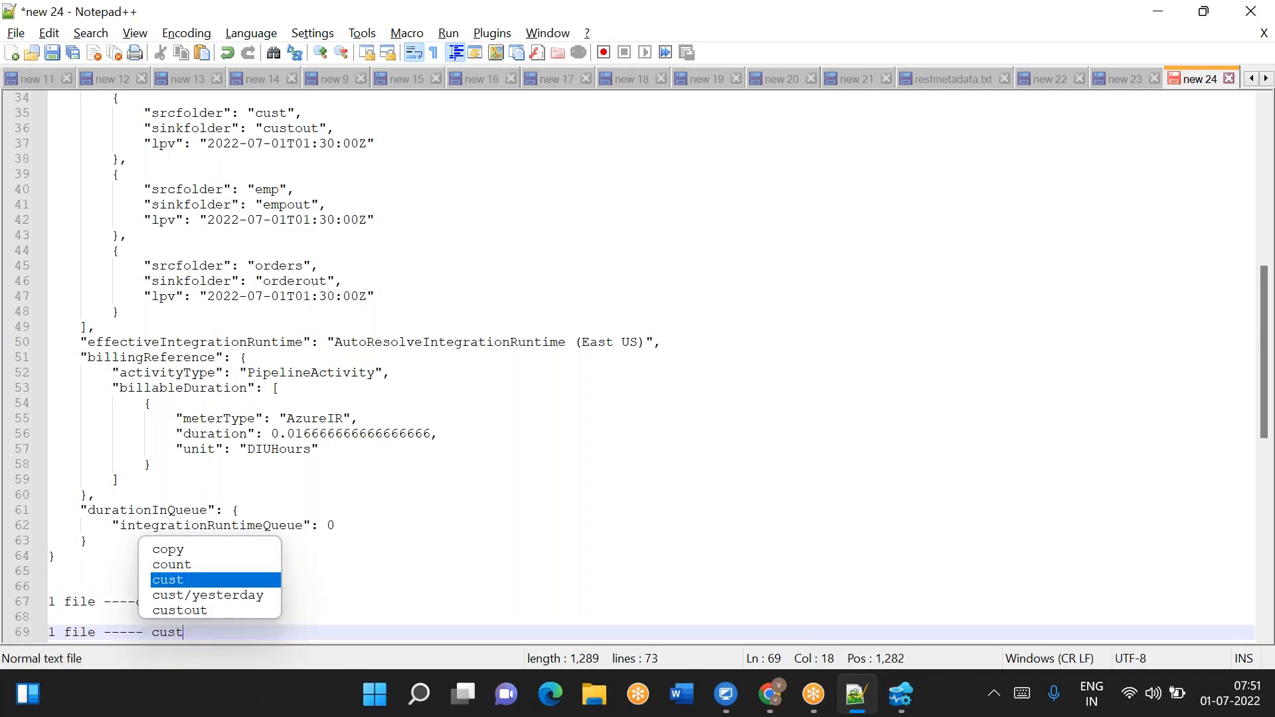
pyautogui.press('Return')
pyautogui.press('Return')
pyautogui.press('Return')
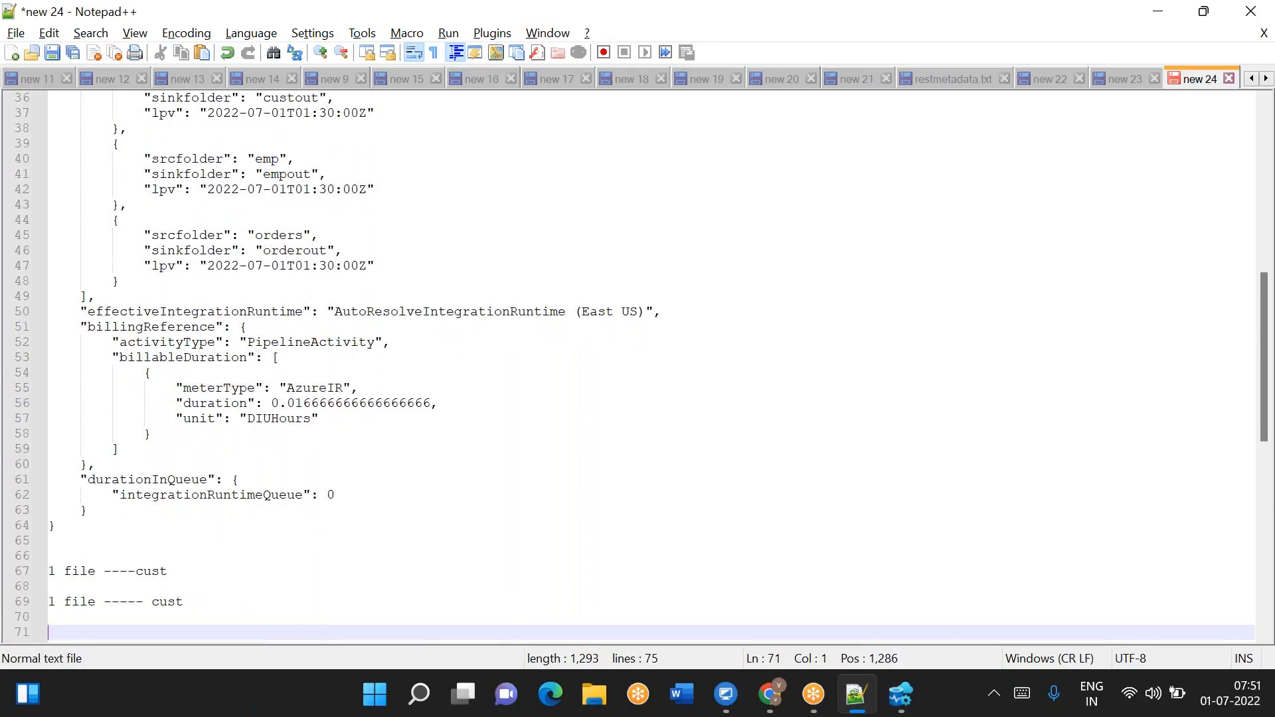
pyautogui.write('1 fi')
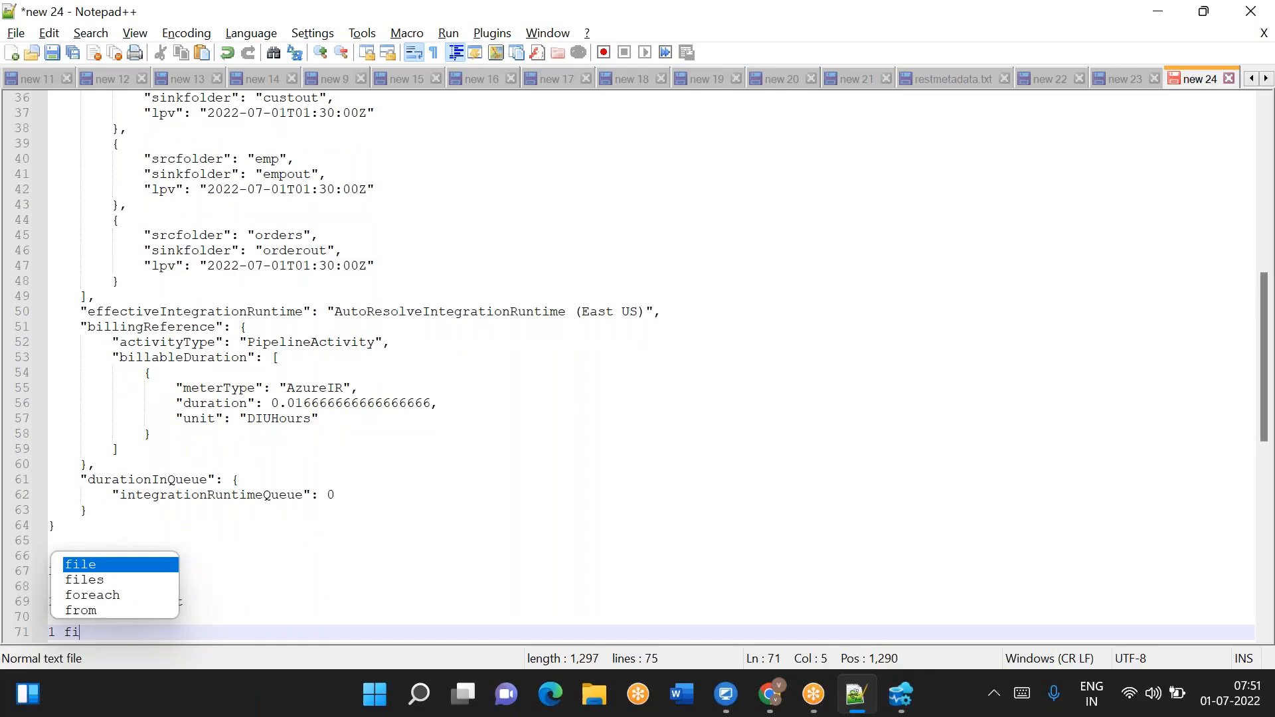
pyautogui.write('le ---- cust')
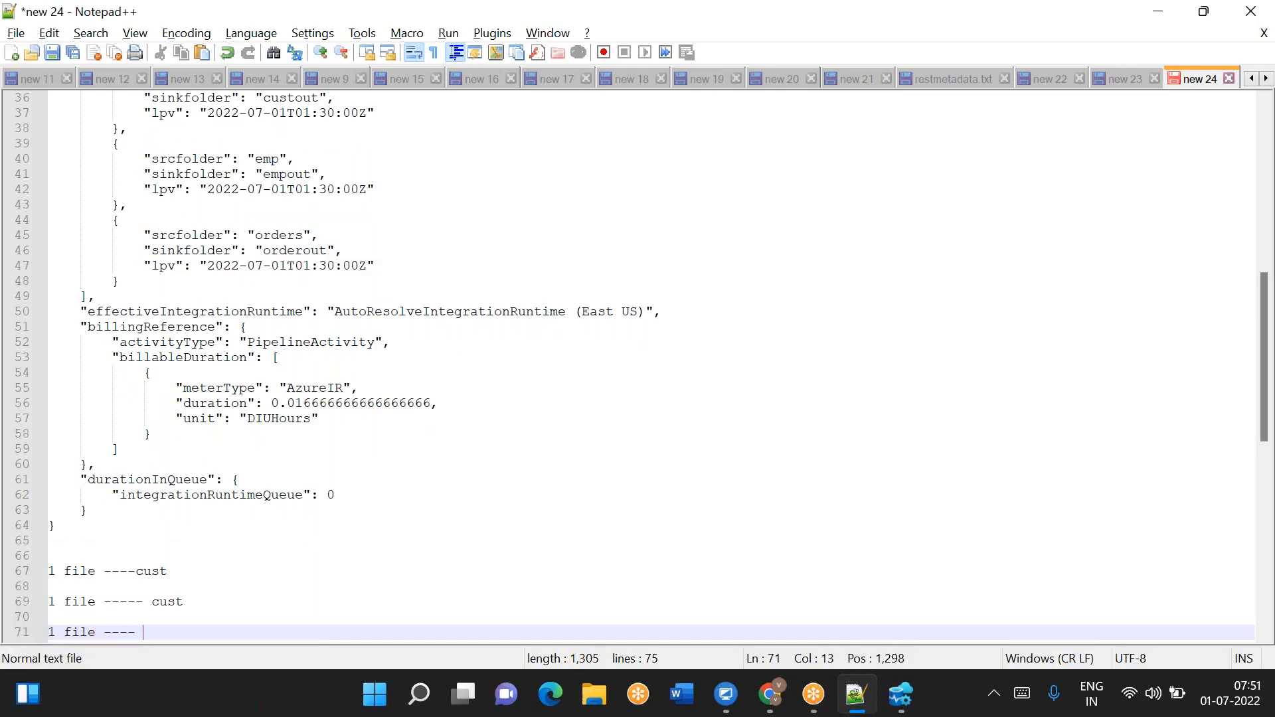
pyautogui.press('Return')
pyautogui.press('Return')
pyautogui.press('Return')
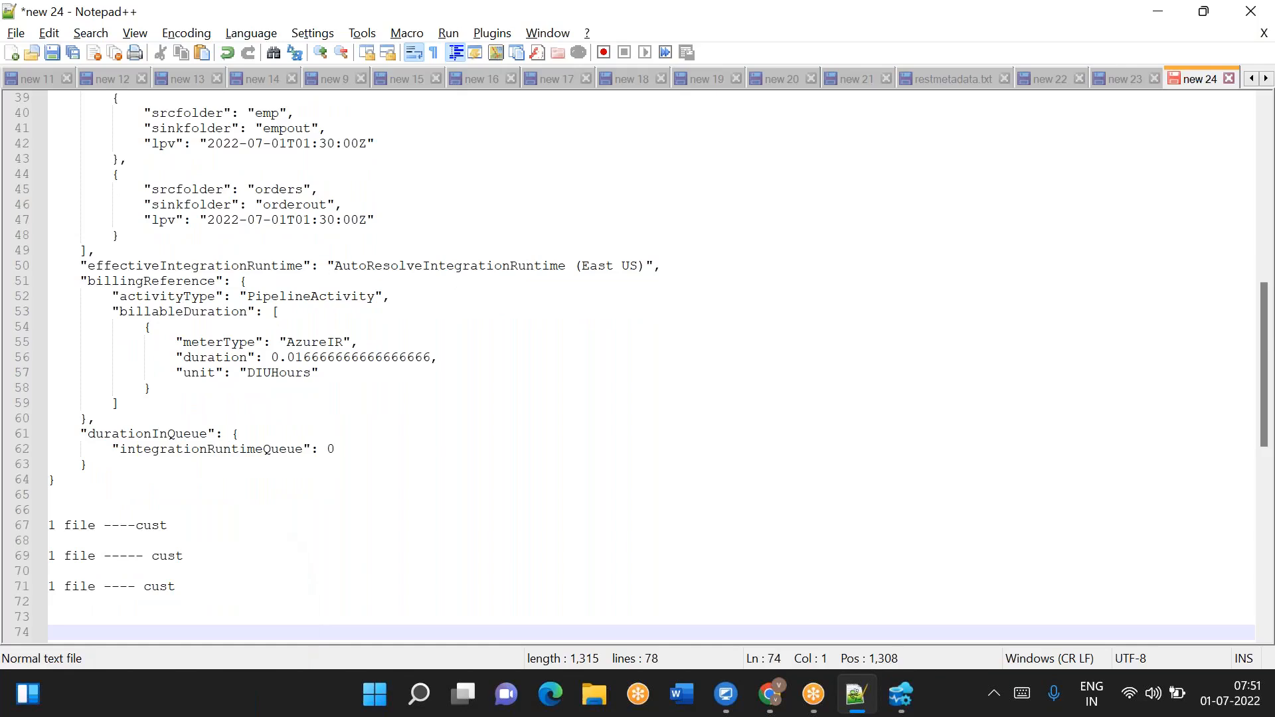
# - Append '-- yesterday' to the first '1 file ----cust' note line
pyautogui.click(182, 523)
pyautogui.write('-- yets')
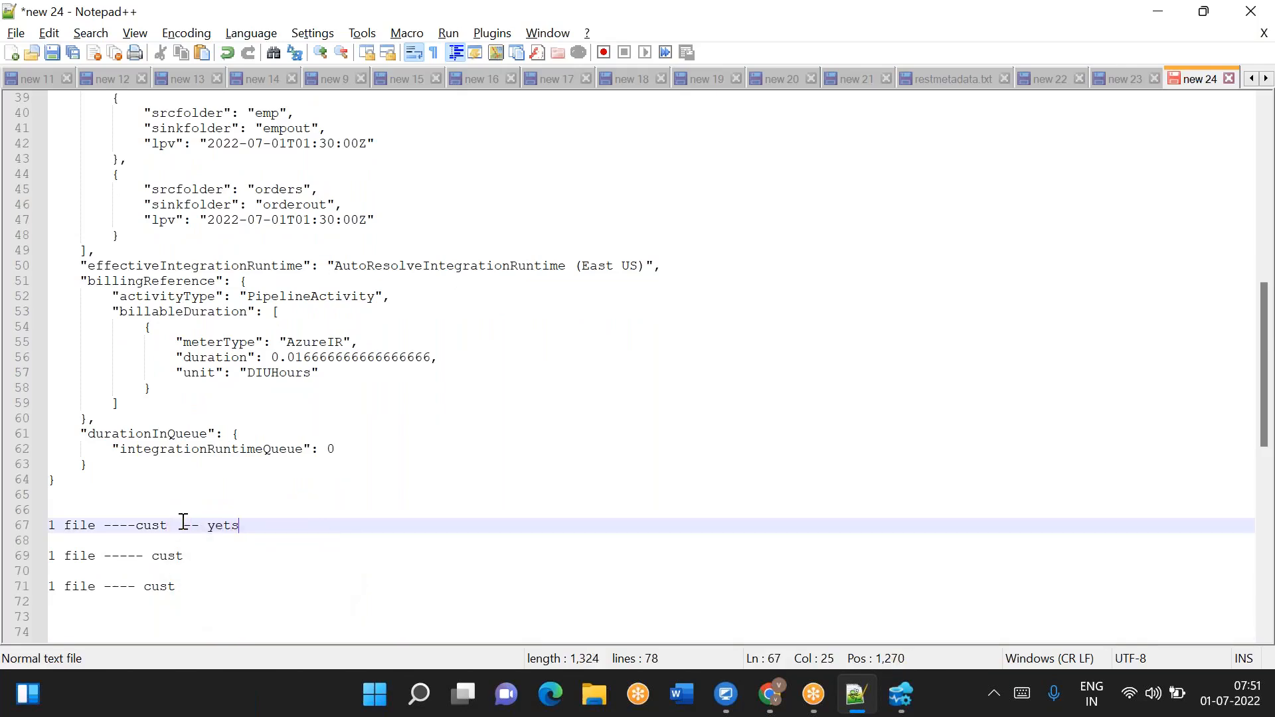
pyautogui.press('BackSpace')
pyautogui.press('BackSpace')
pyautogui.write('sterday')
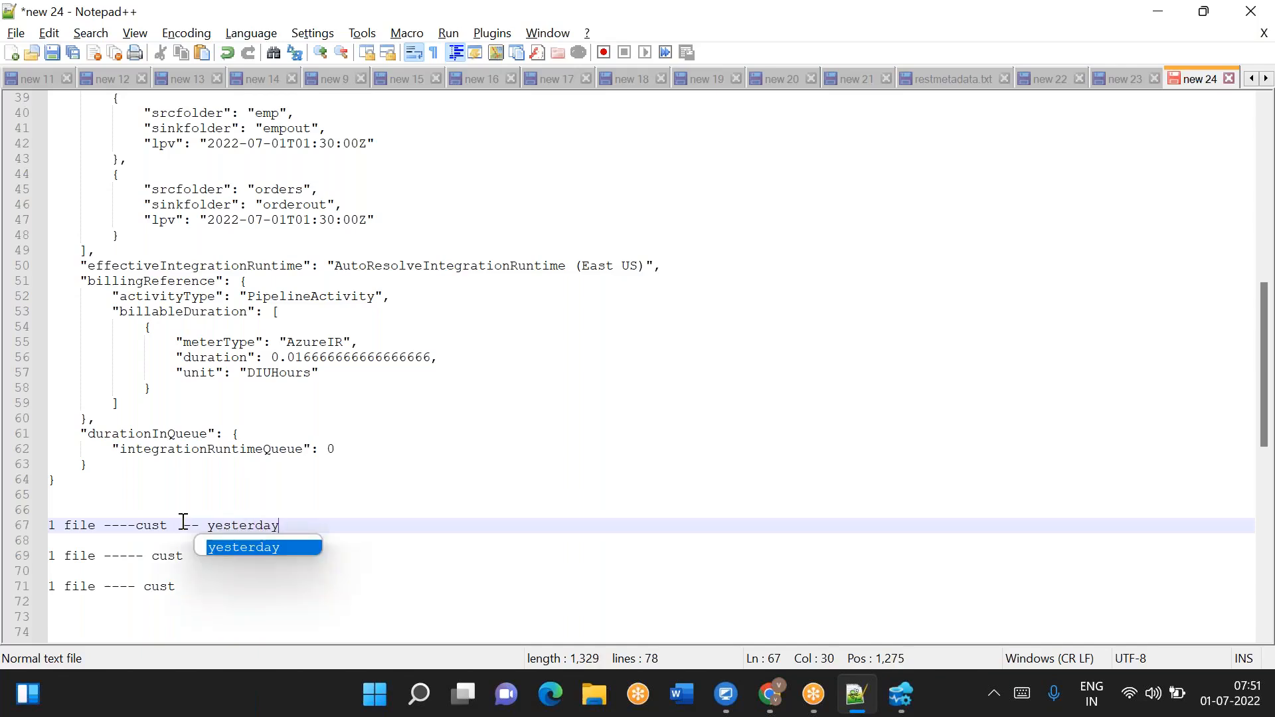
pyautogui.click(220, 587)
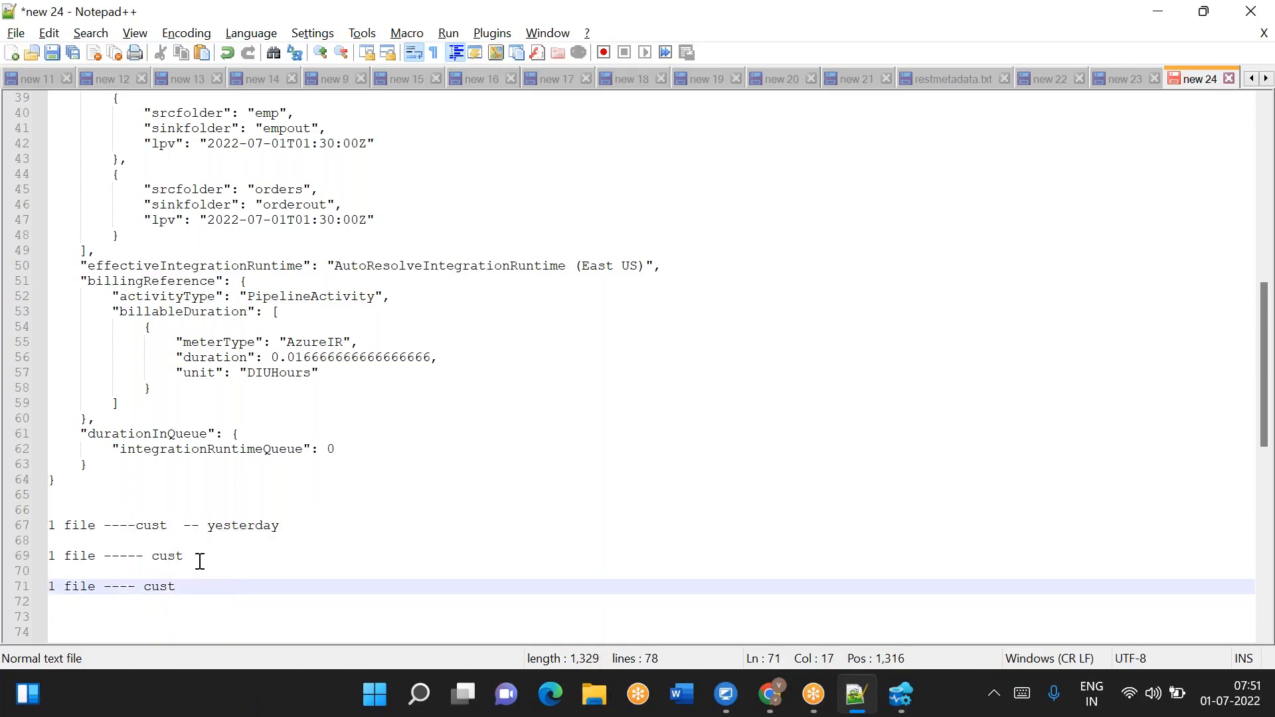
# - Append '-----' to the second '1 file ----- cust' note line
pyautogui.click(199, 560)
pyautogui.write('-----')
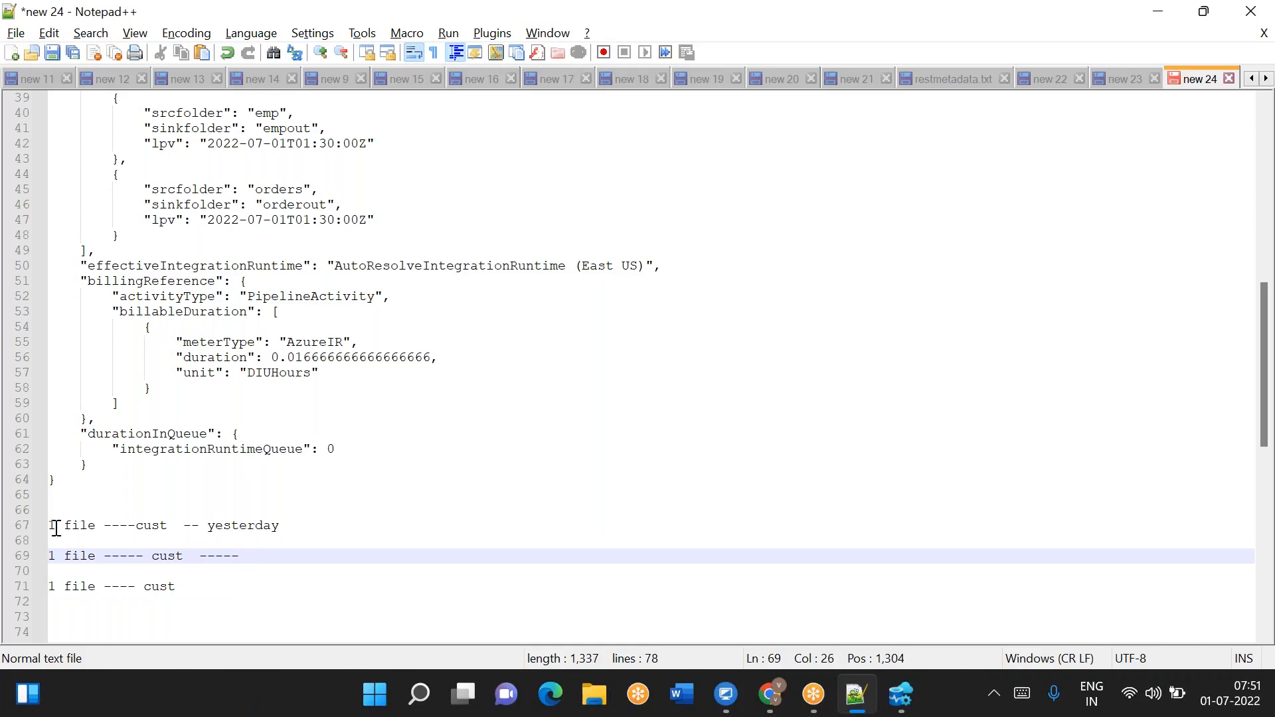
pyautogui.moveTo(50, 526); pyautogui.dragTo(96, 525)
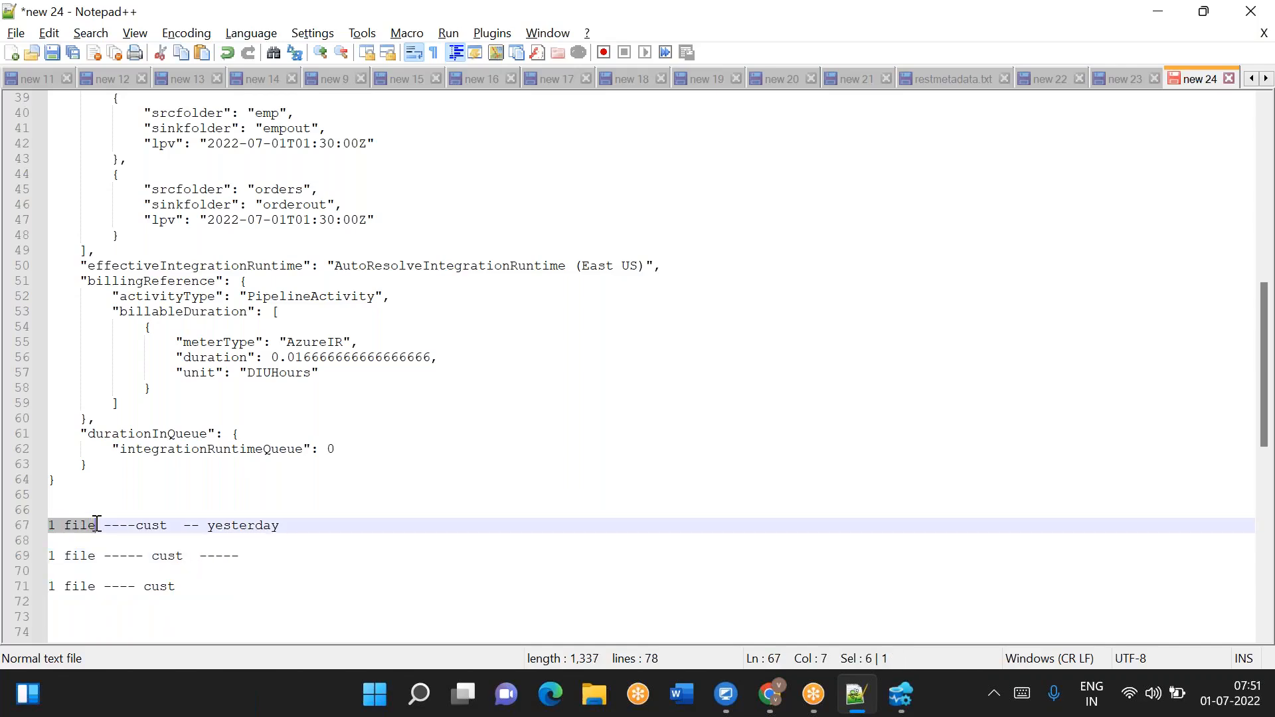
pyautogui.click(99, 525)
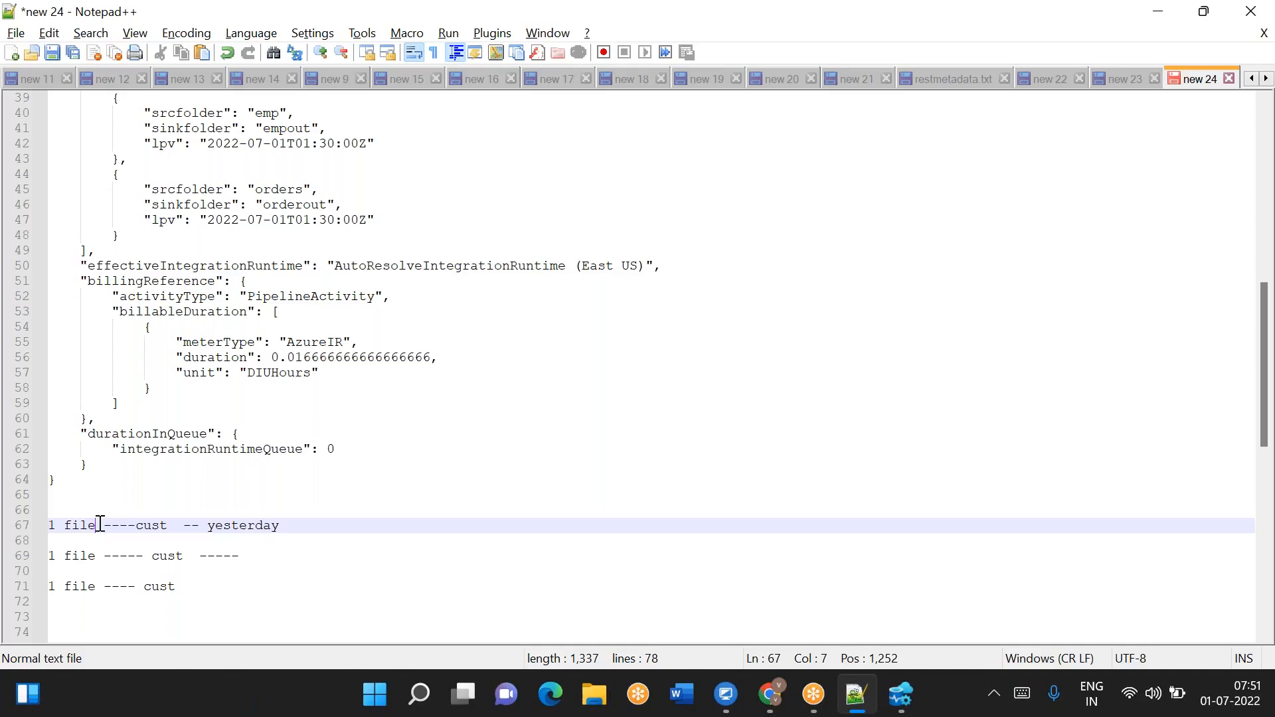
pyautogui.moveTo(99, 525); pyautogui.dragTo(49, 525)
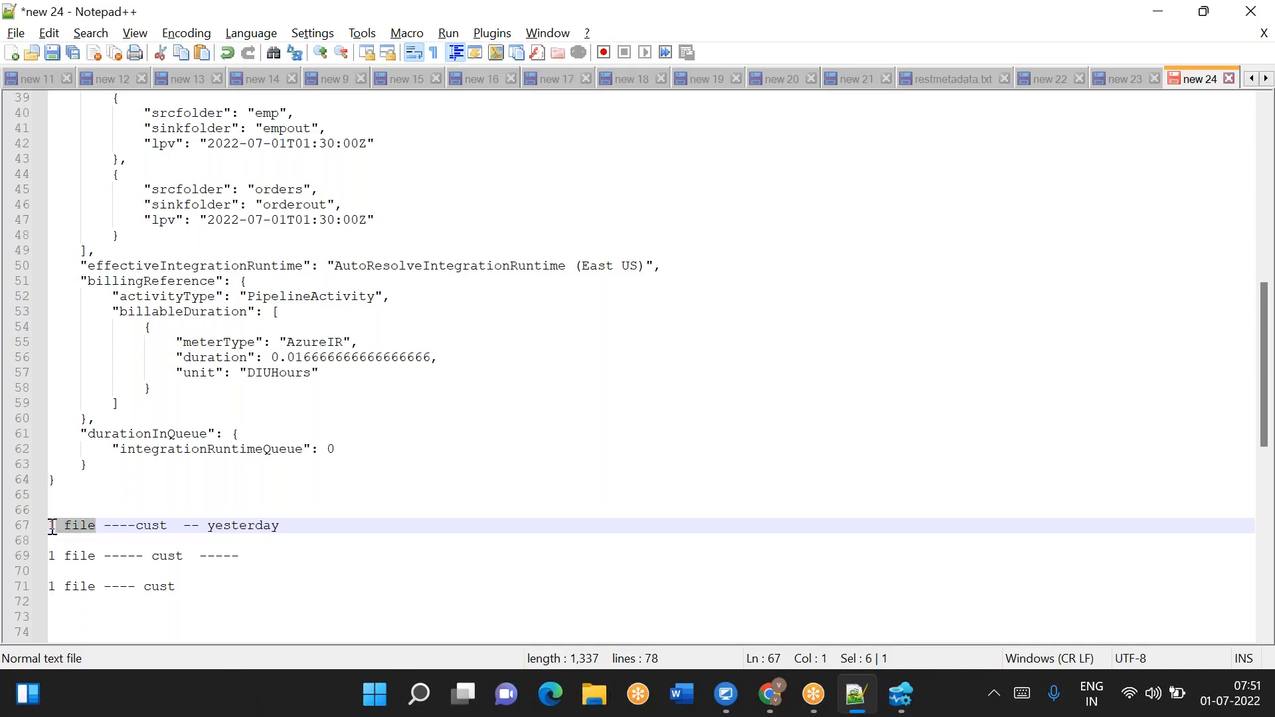
pyautogui.click(291, 532)
pyautogui.write('? ')
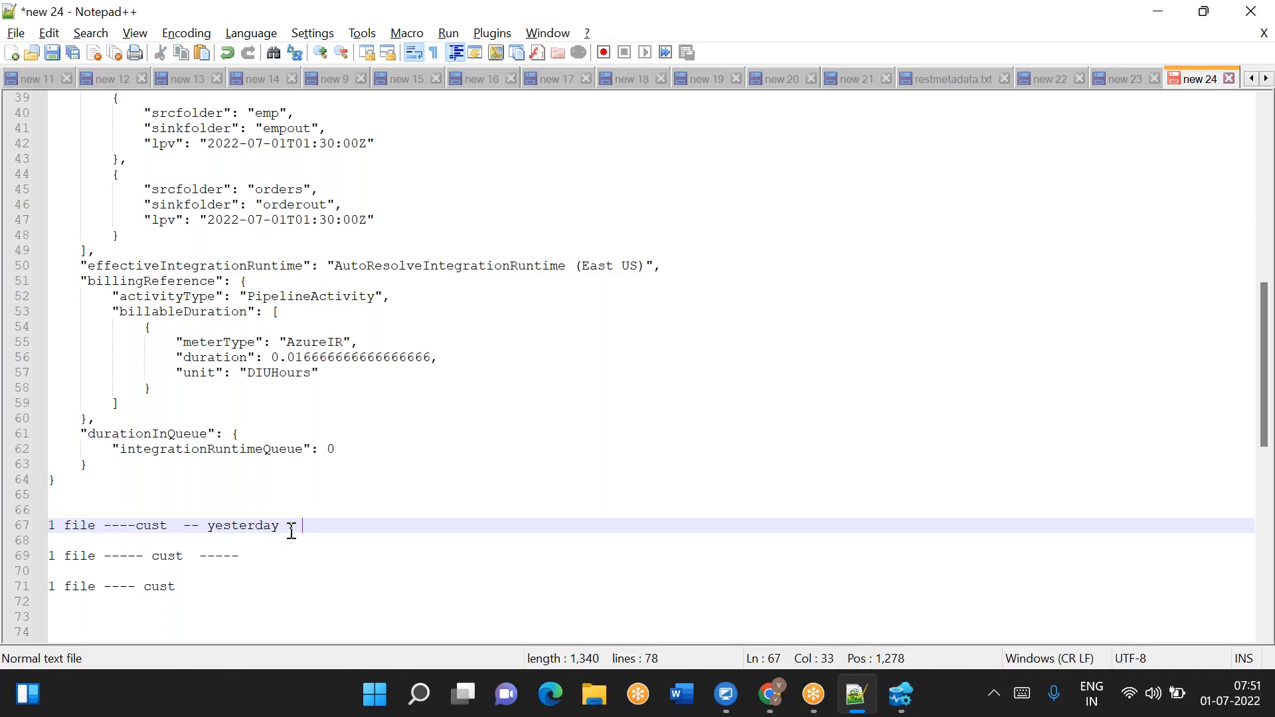
pyautogui.write('2022-06030 10:10:10')
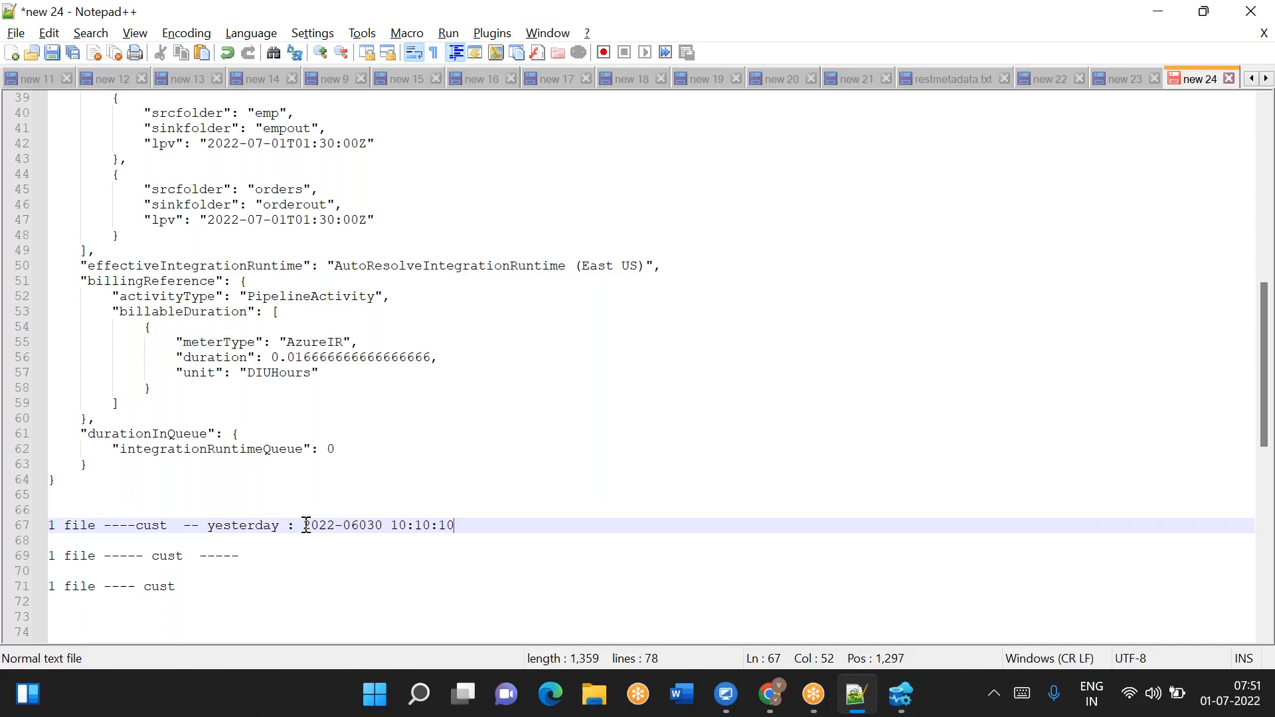
# - Examine the yesterday timestamp and the orders entry's lpv value in the output
pyautogui.moveTo(303, 525); pyautogui.dragTo(463, 528)
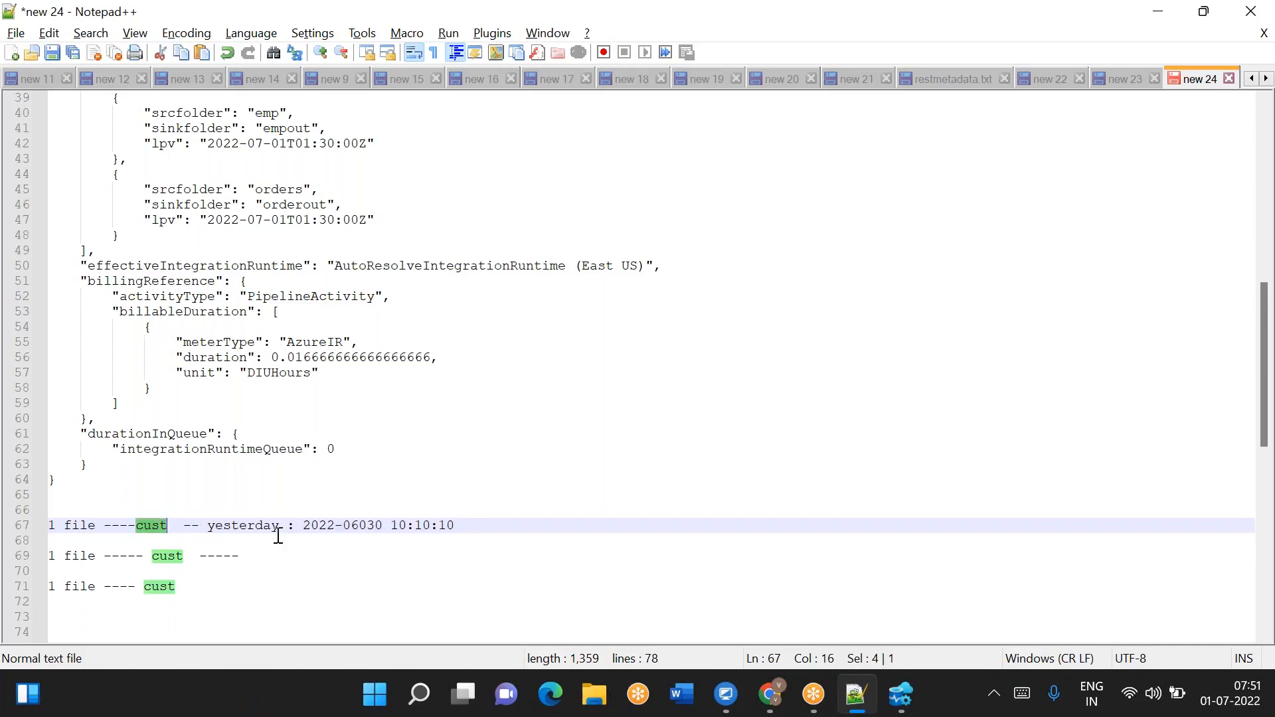
pyautogui.moveTo(302, 525); pyautogui.dragTo(457, 526)
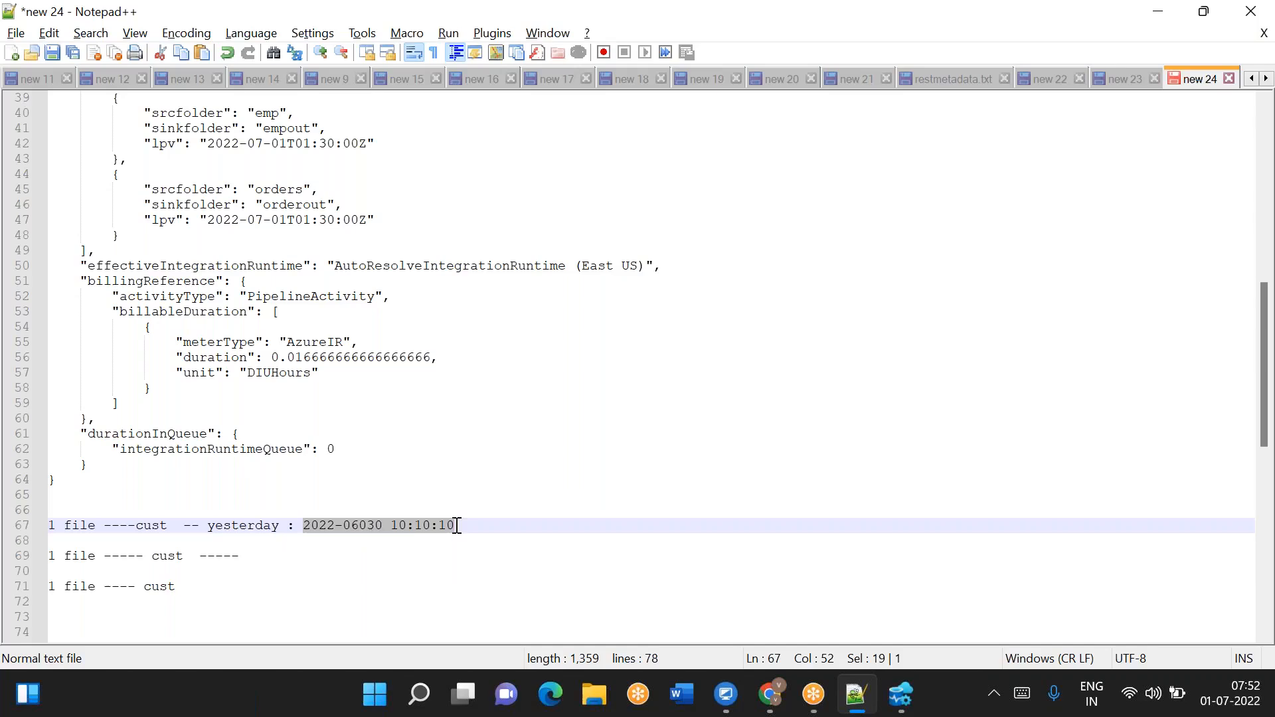
pyautogui.doubleClick(77, 525)
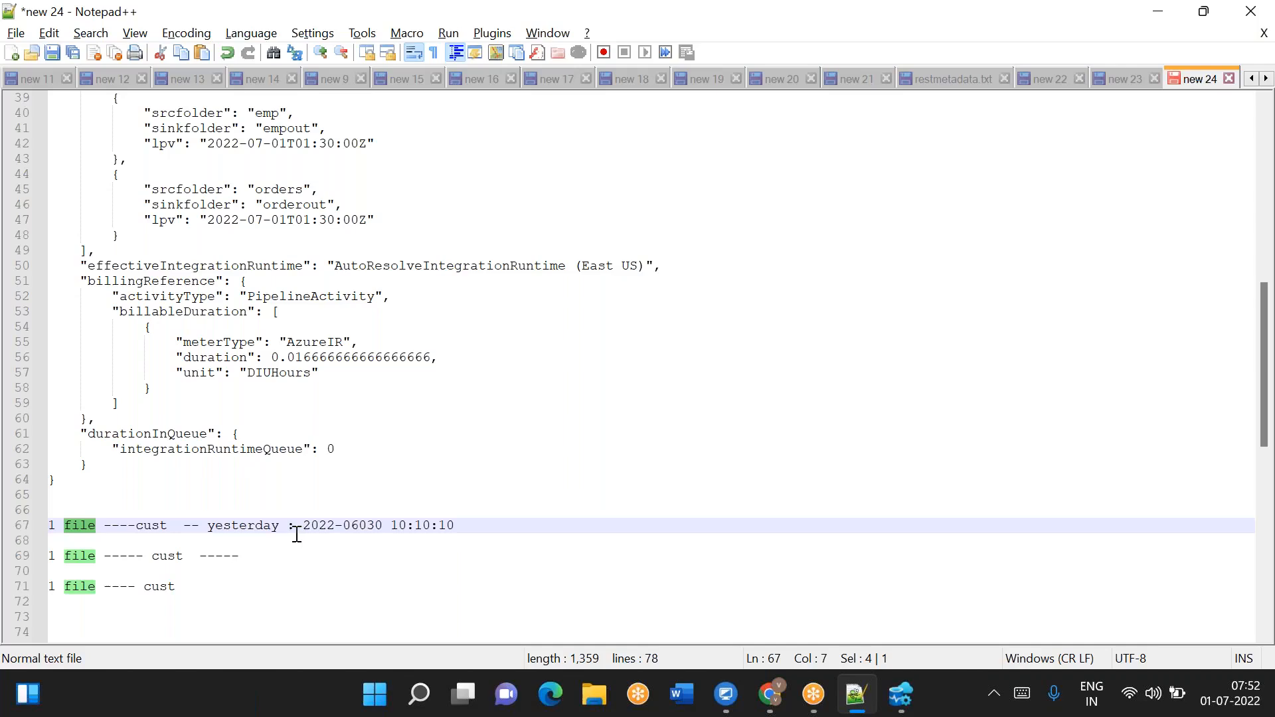
pyautogui.moveTo(302, 525); pyautogui.dragTo(457, 524)
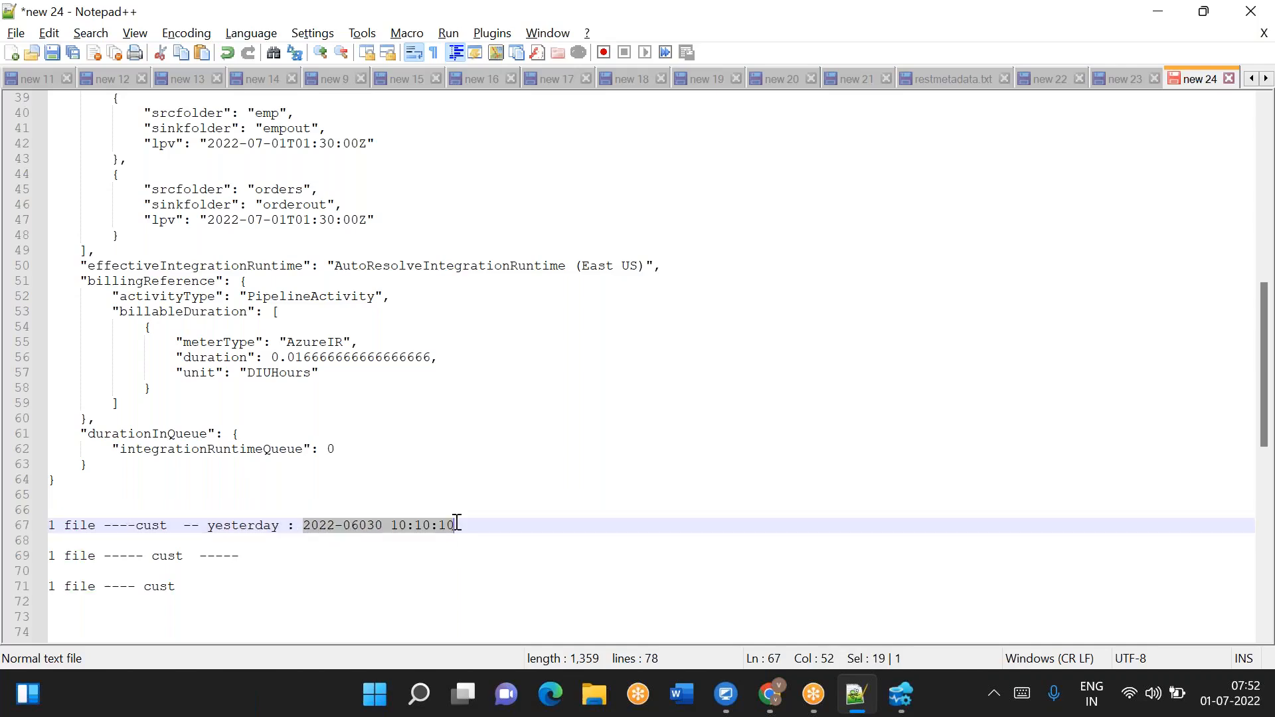
pyautogui.moveTo(207, 220); pyautogui.dragTo(370, 220)
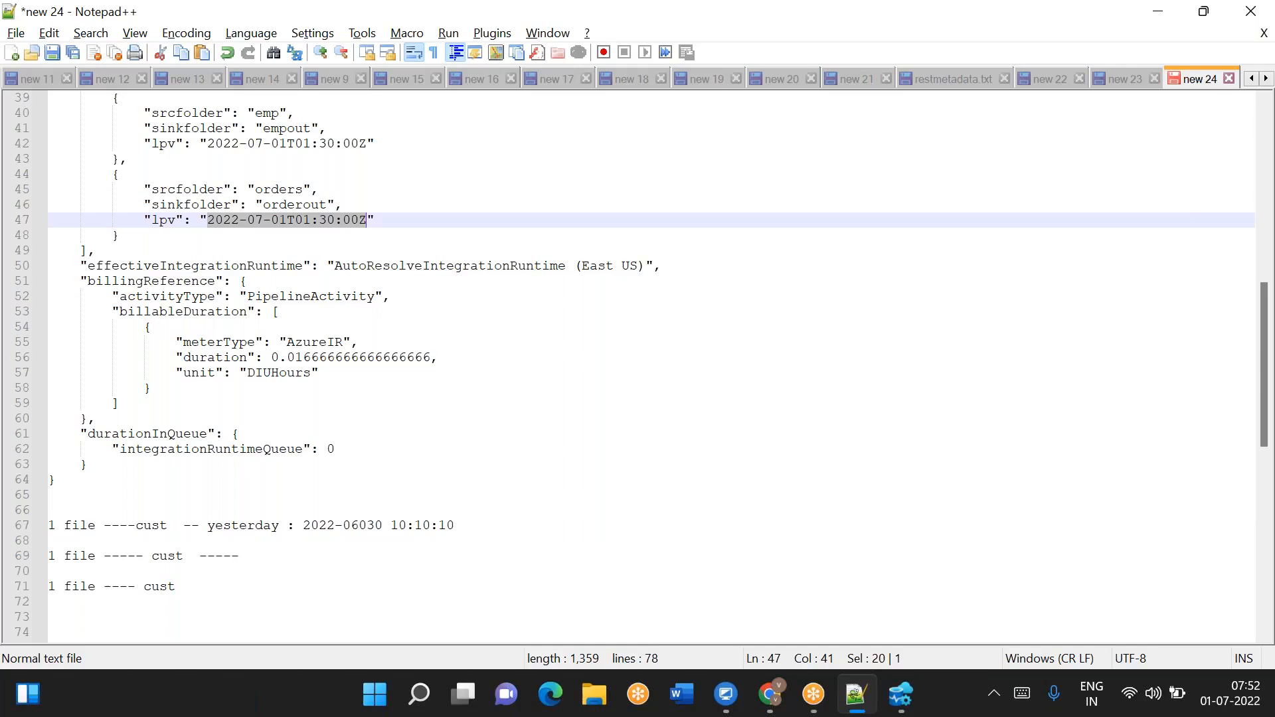
# - Append 'today :' to the end of the second note line
pyautogui.click(266, 547)
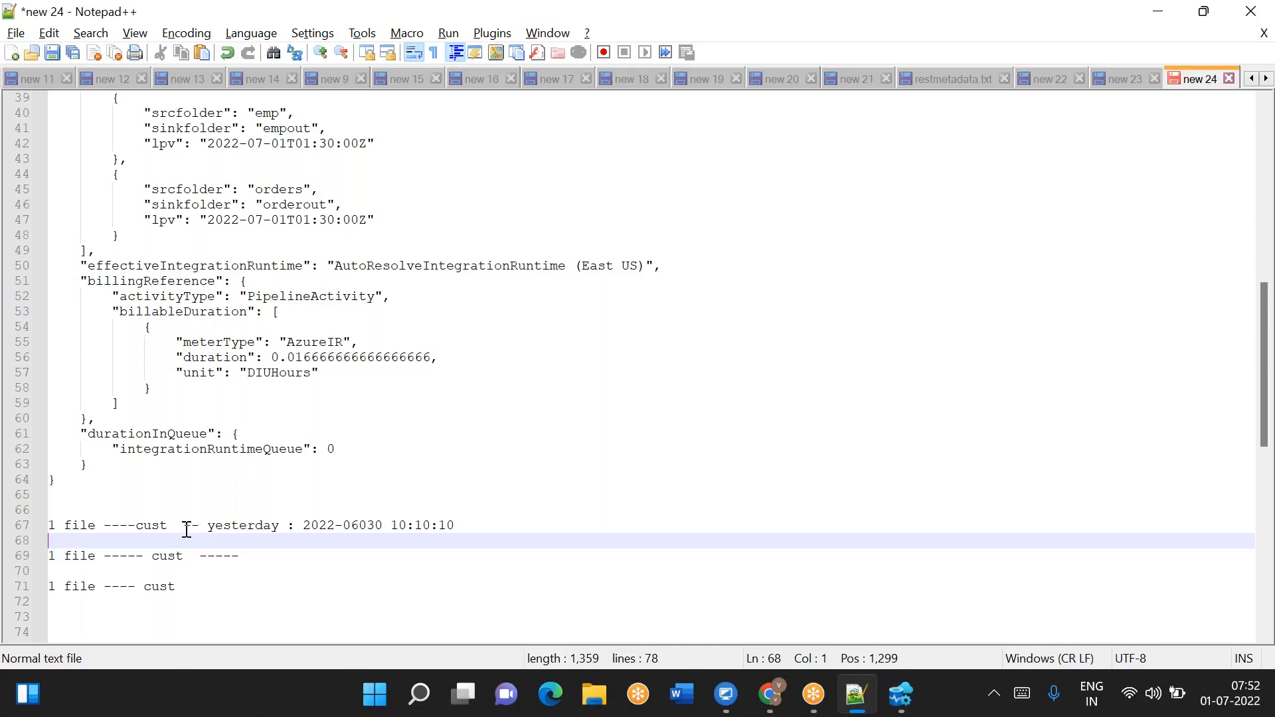
pyautogui.doubleClick(174, 557)
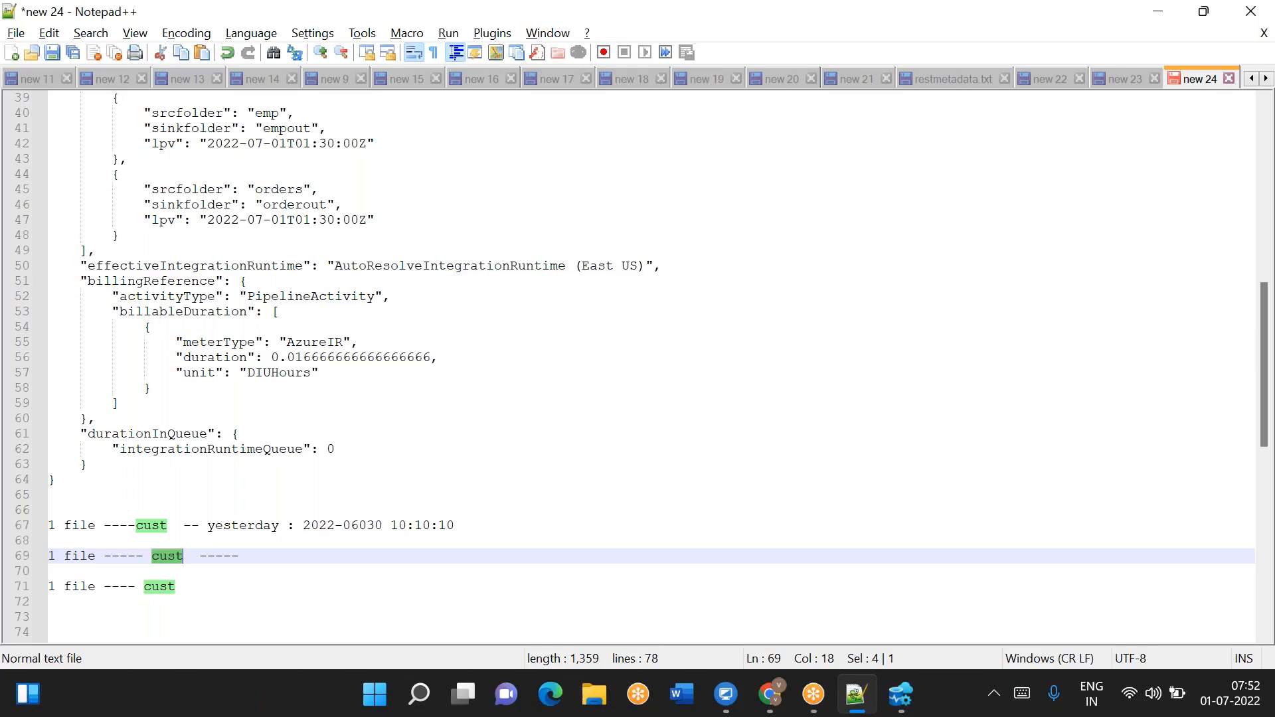
pyautogui.click(265, 553)
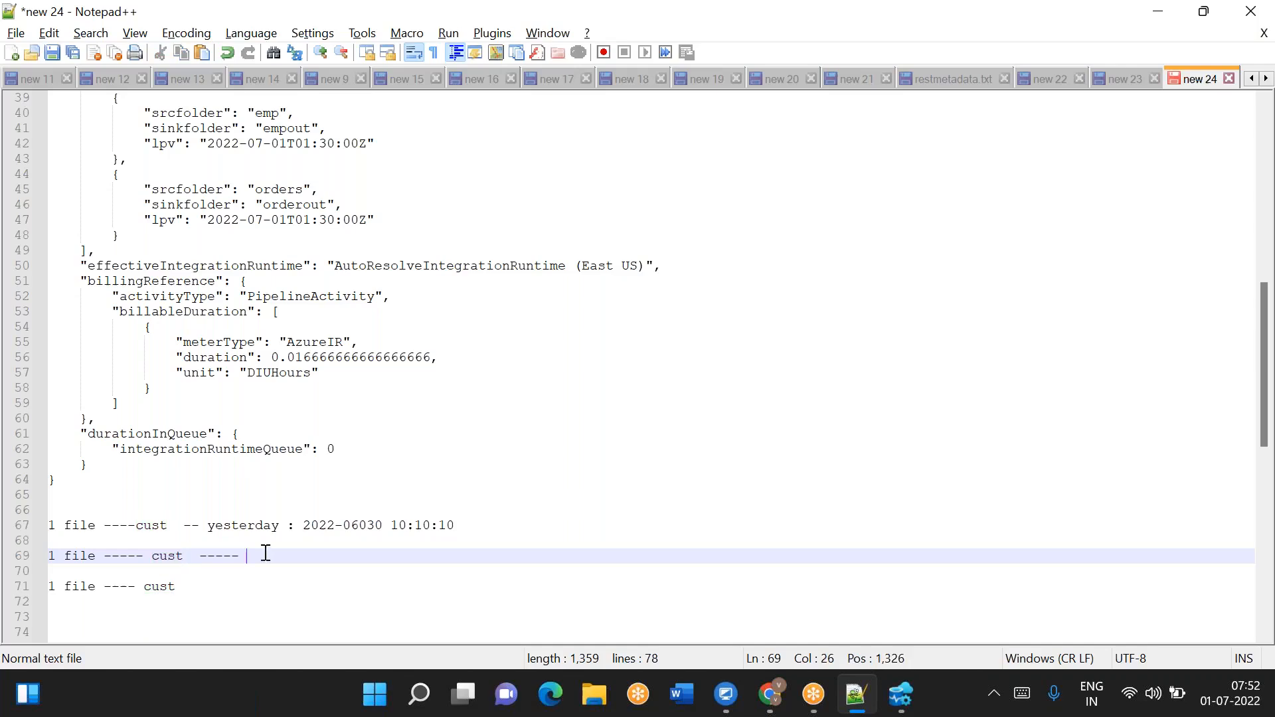
pyautogui.write('today')
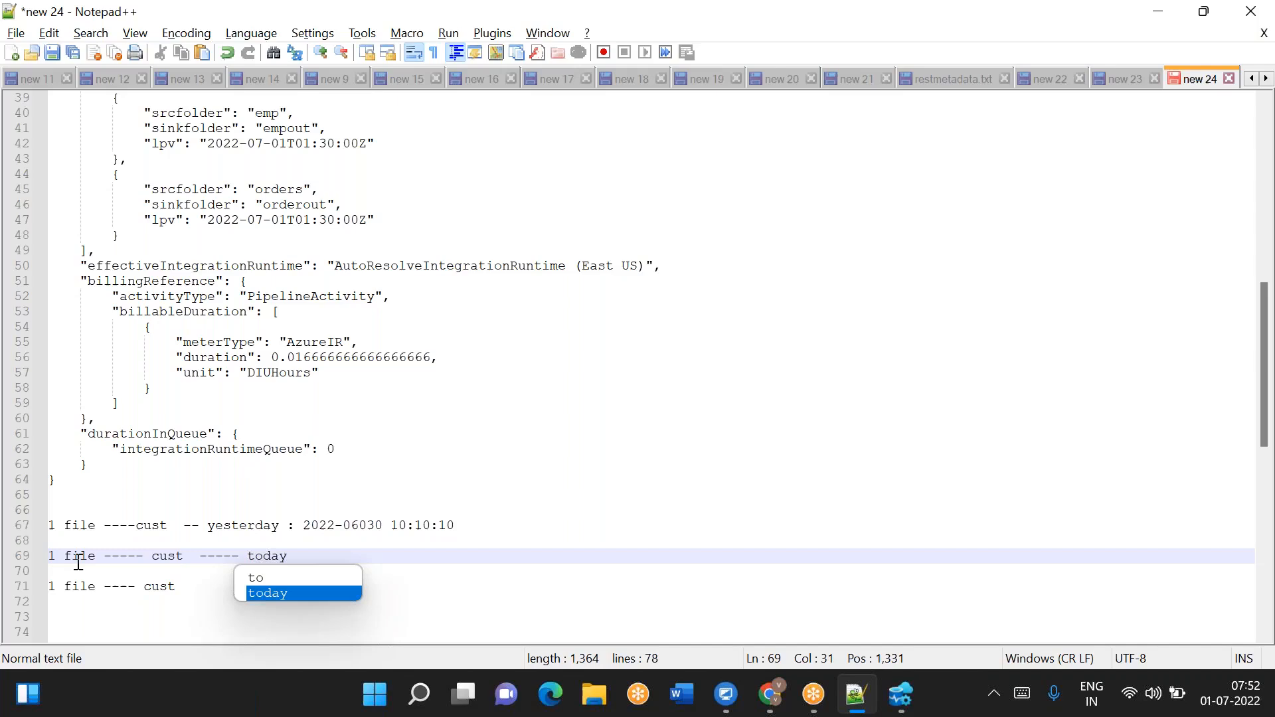
pyautogui.doubleClick(76, 560)
pyautogui.doubleClick(70, 523)
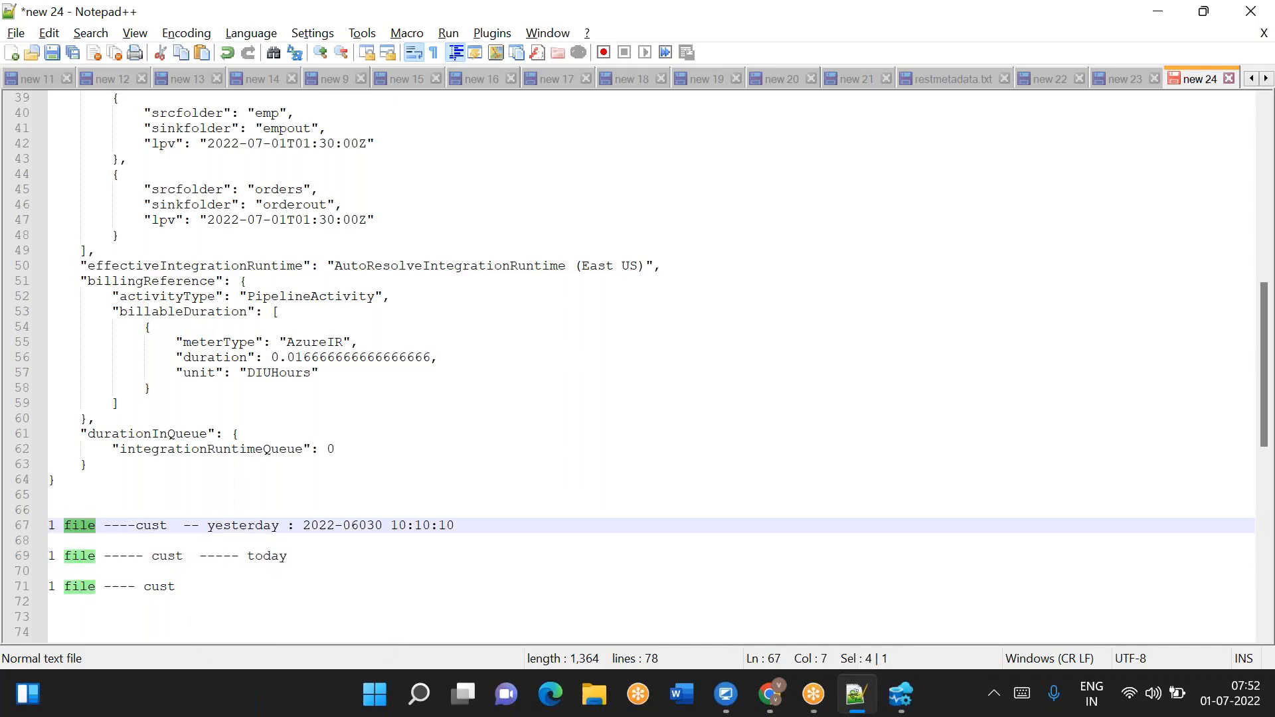
pyautogui.doubleClick(170, 555)
pyautogui.click(308, 552)
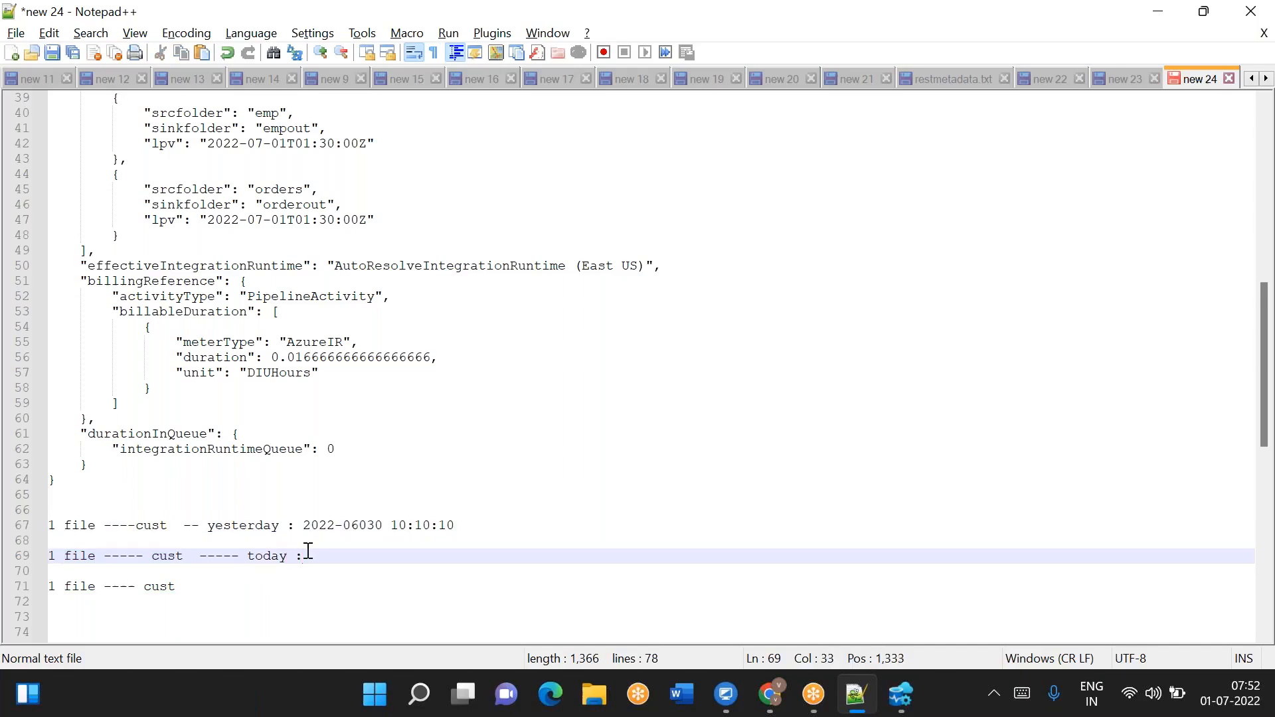
pyautogui.write(':')
pyautogui.moveTo(97, 555); pyautogui.dragTo(49, 555)
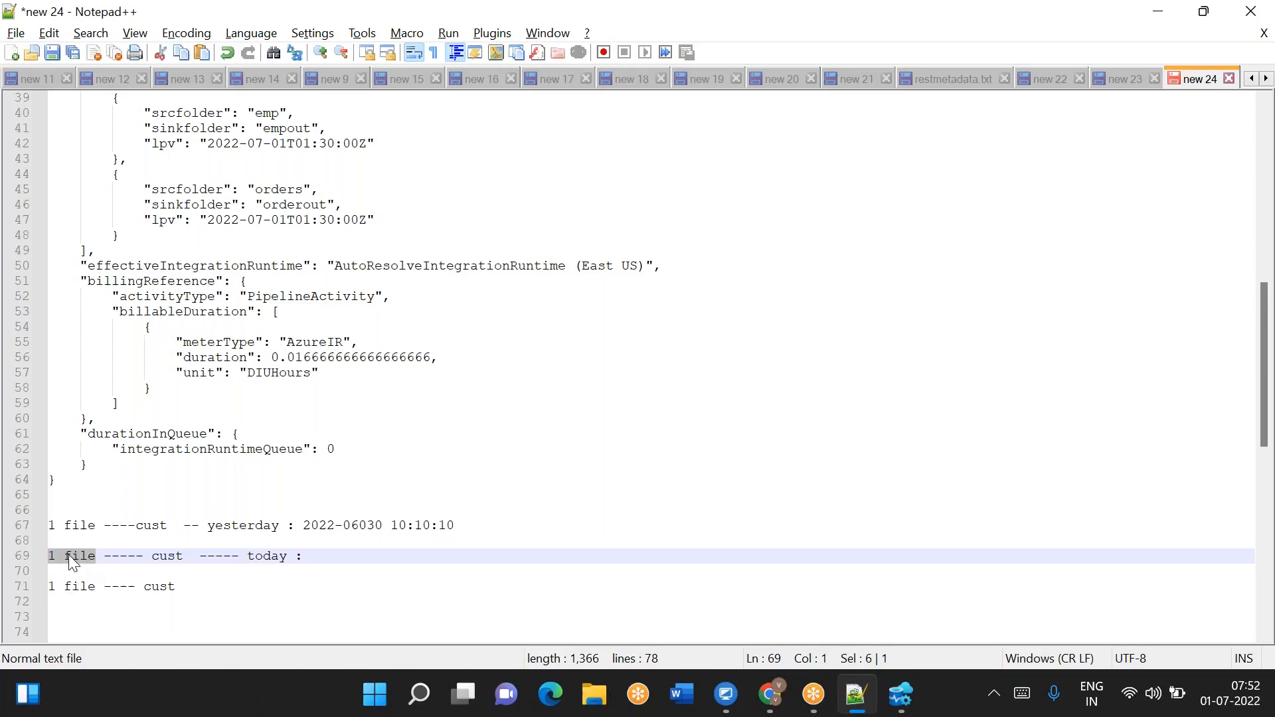
pyautogui.click(306, 557)
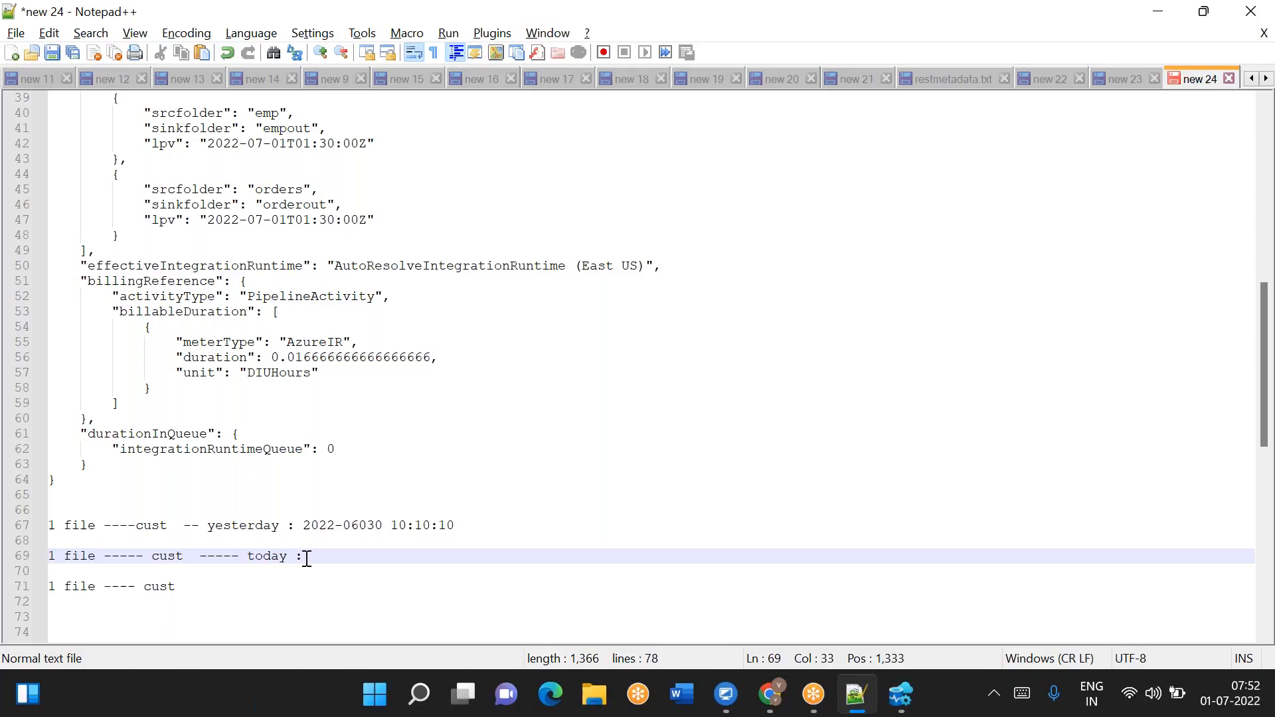
pyautogui.moveTo(304, 525); pyautogui.dragTo(457, 527)
pyautogui.hotkey('ctrl', 'c')
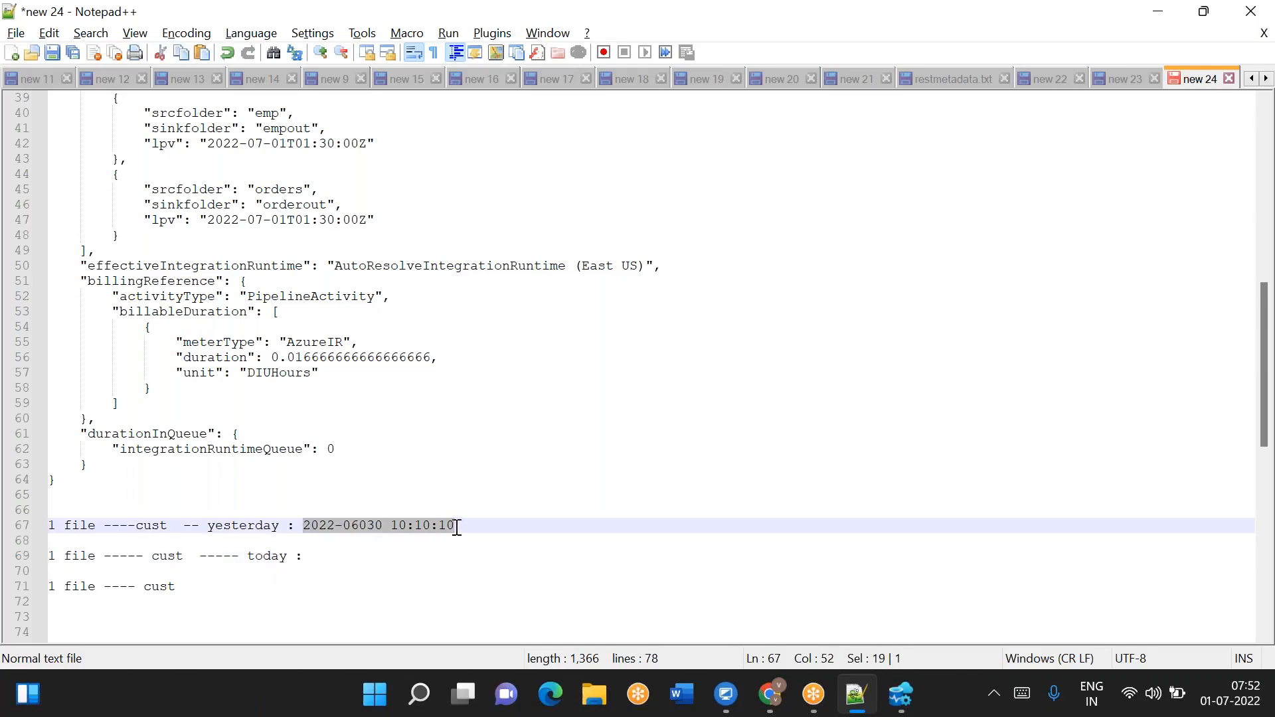
pyautogui.click(326, 559)
pyautogui.press('Return')
pyautogui.hotkey('ctrl', 'v')
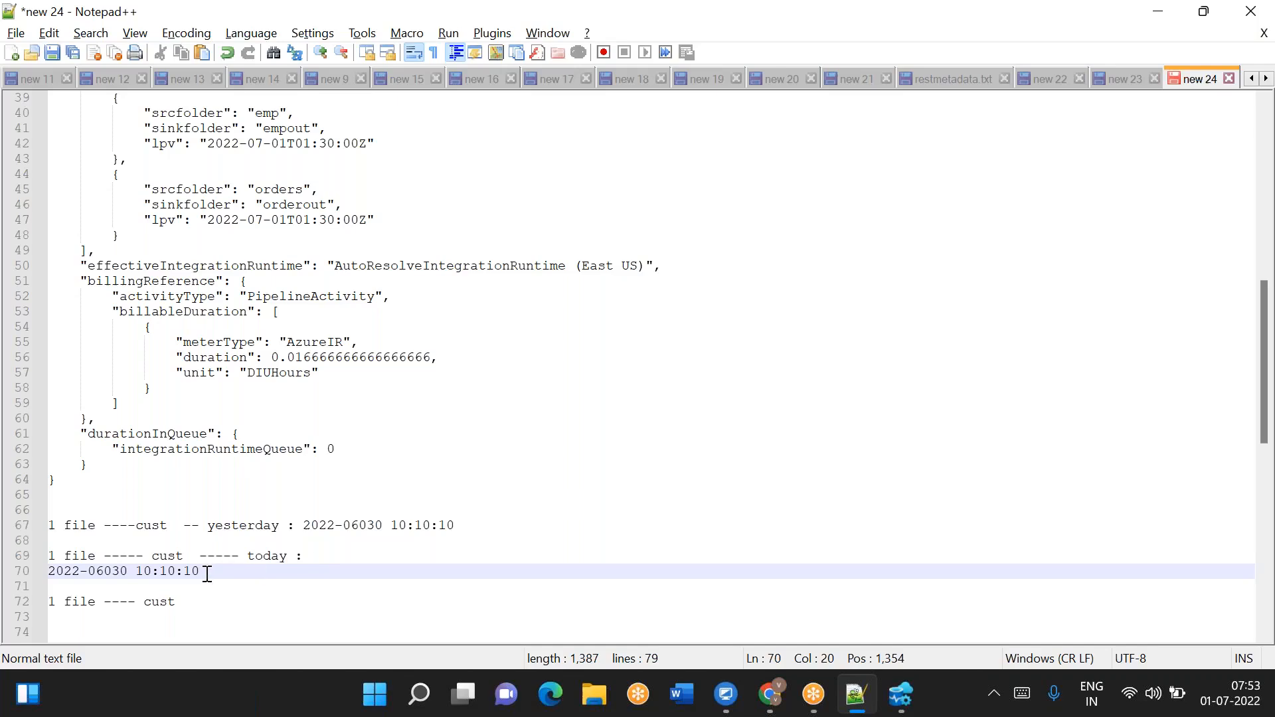
# - Review the pasted timestamp line and the today note line
pyautogui.moveTo(207, 574); pyautogui.dragTo(51, 576)
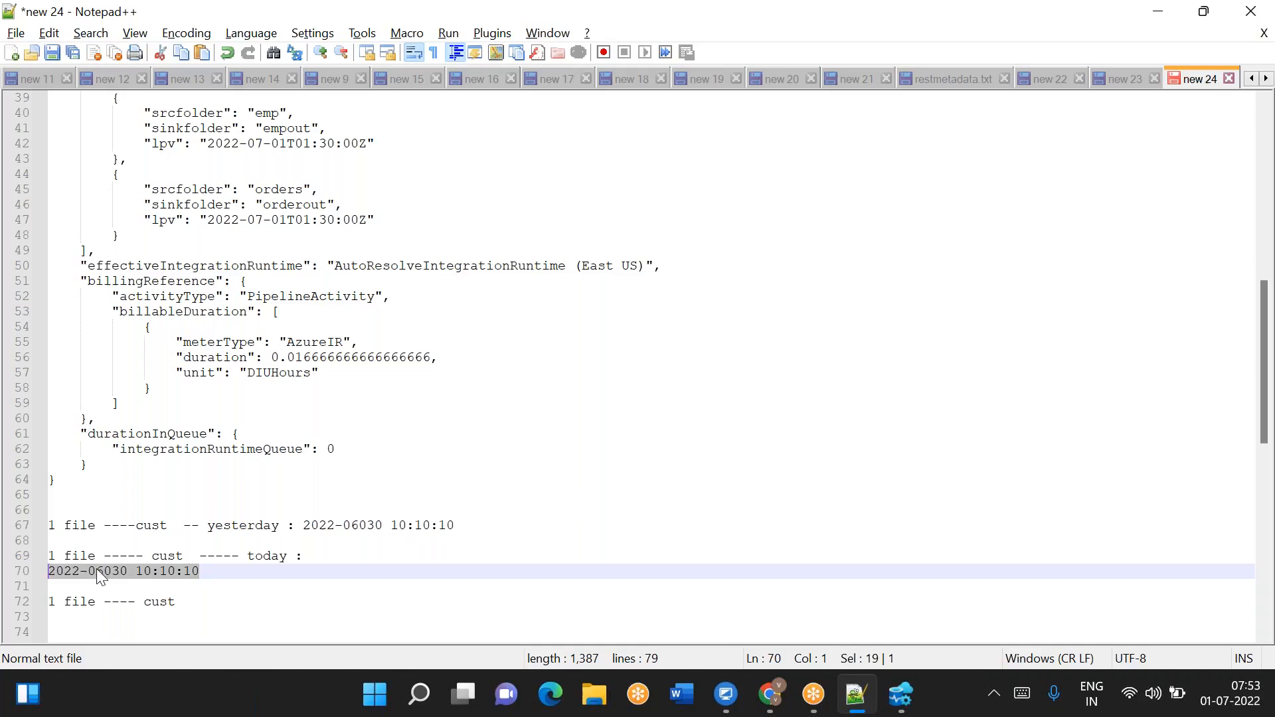
pyautogui.doubleClick(167, 555)
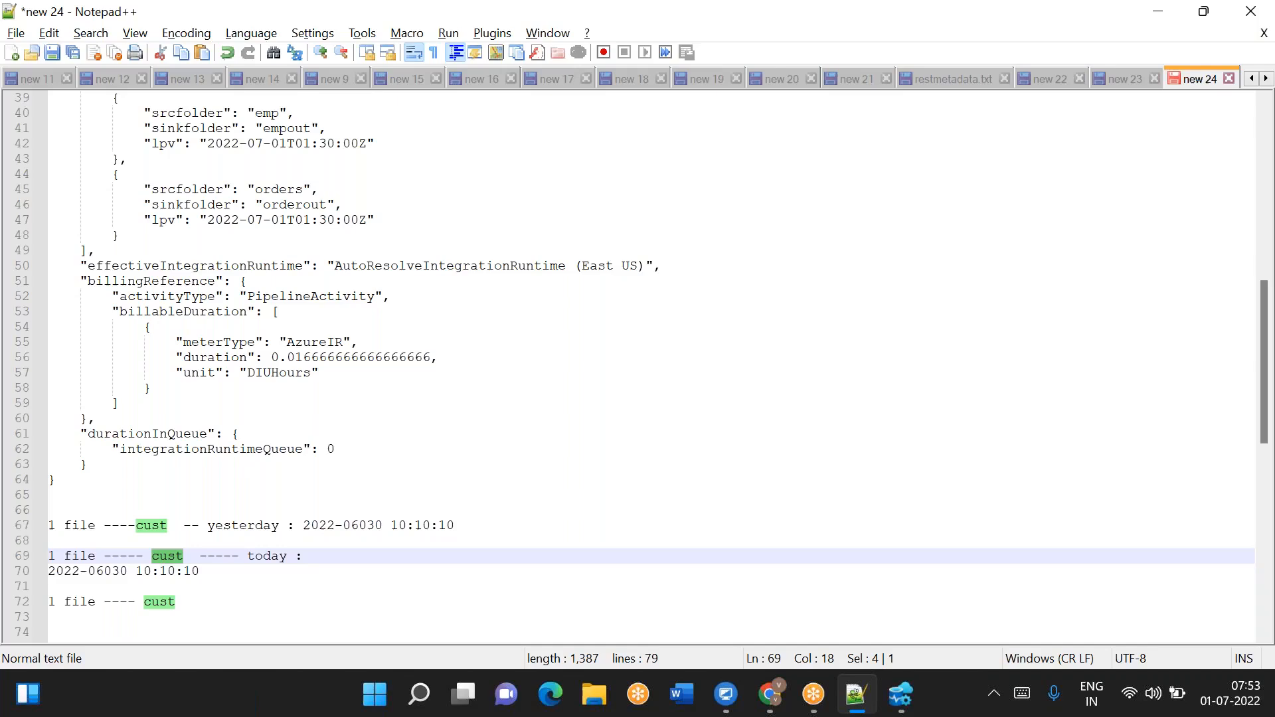
pyautogui.moveTo(201, 571); pyautogui.dragTo(53, 575)
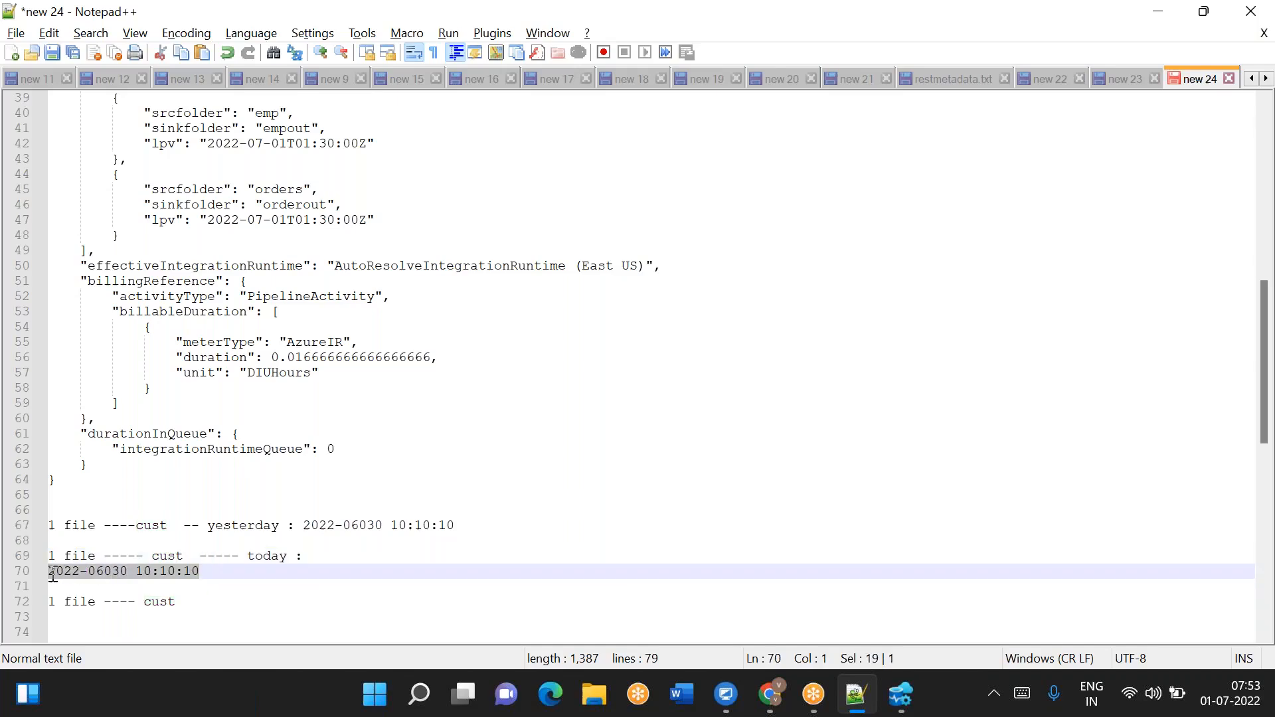
pyautogui.click(199, 573)
pyautogui.doubleClick(188, 574)
pyautogui.moveTo(199, 572); pyautogui.dragTo(21, 576)
pyautogui.click(213, 572)
pyautogui.moveTo(213, 572); pyautogui.dragTo(50, 572)
pyautogui.moveTo(103, 556); pyautogui.dragTo(49, 556)
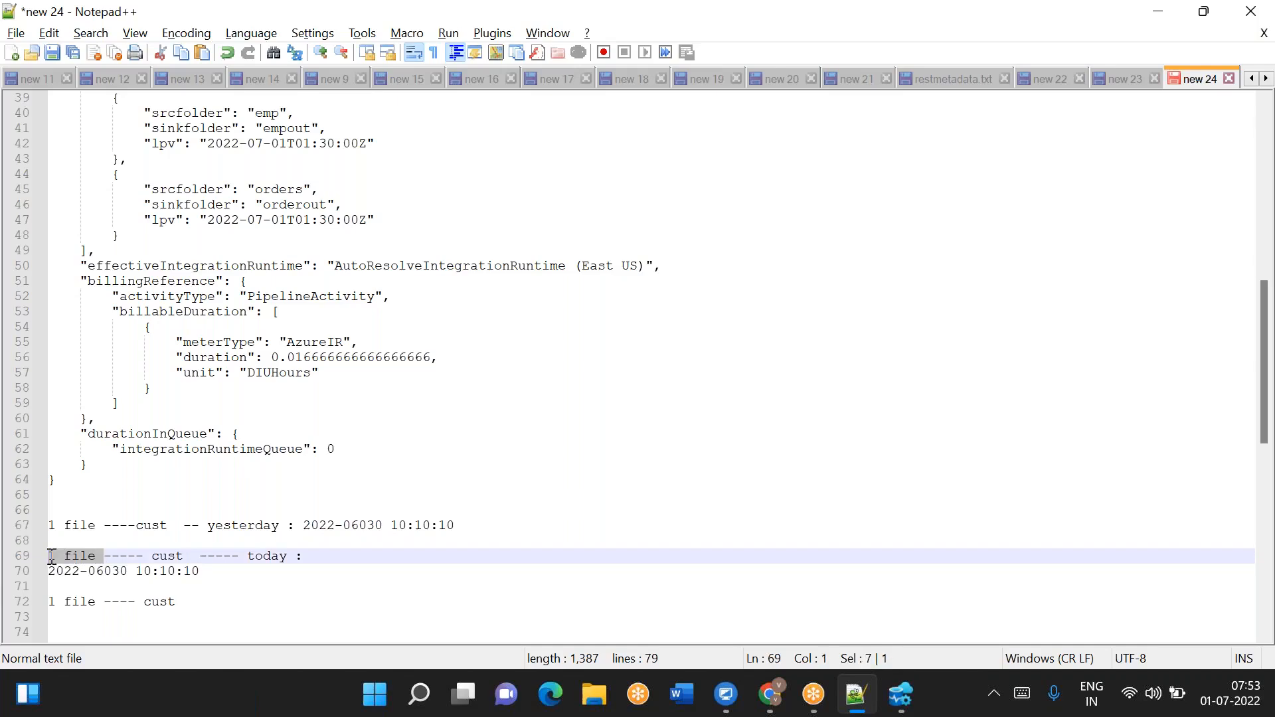
# - Append 'copied today' to the end of the today note line
pyautogui.click(219, 576)
pyautogui.moveTo(220, 577); pyautogui.dragTo(40, 578)
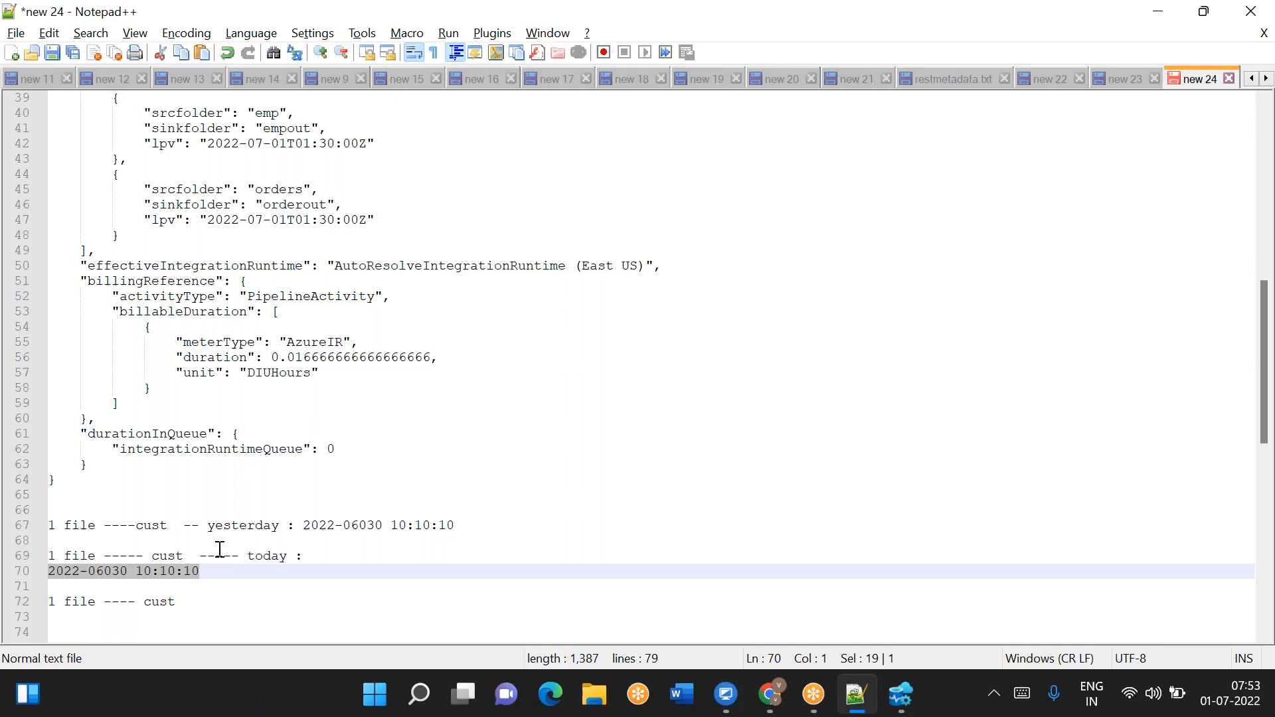
pyautogui.click(303, 557)
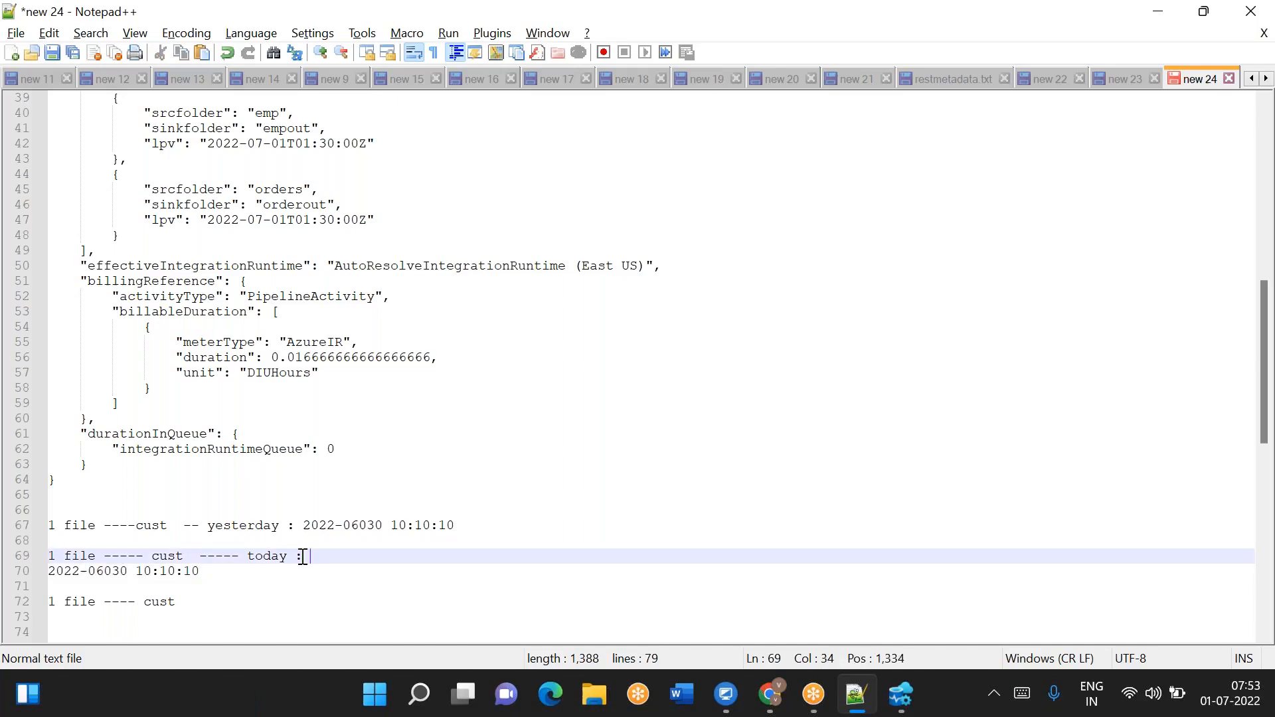
pyautogui.write('copied today')
pyautogui.click(238, 578)
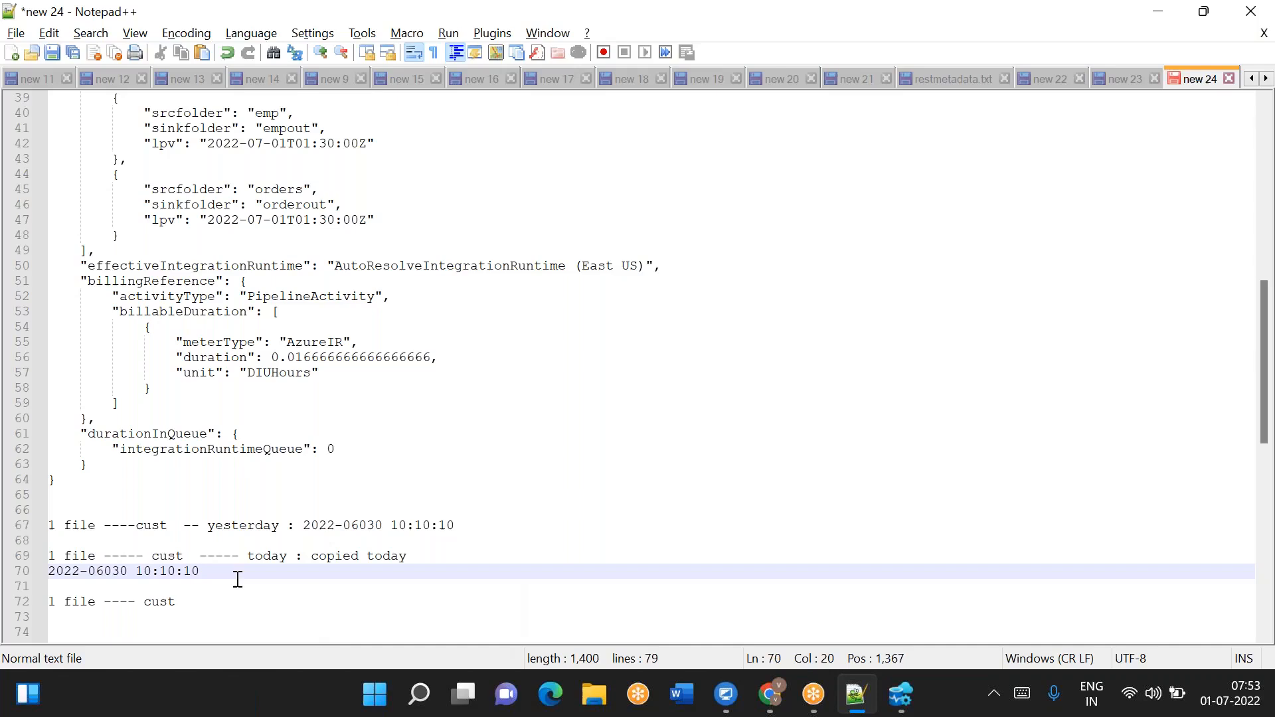
pyautogui.write('---> 2022-07-01 07:53:00')
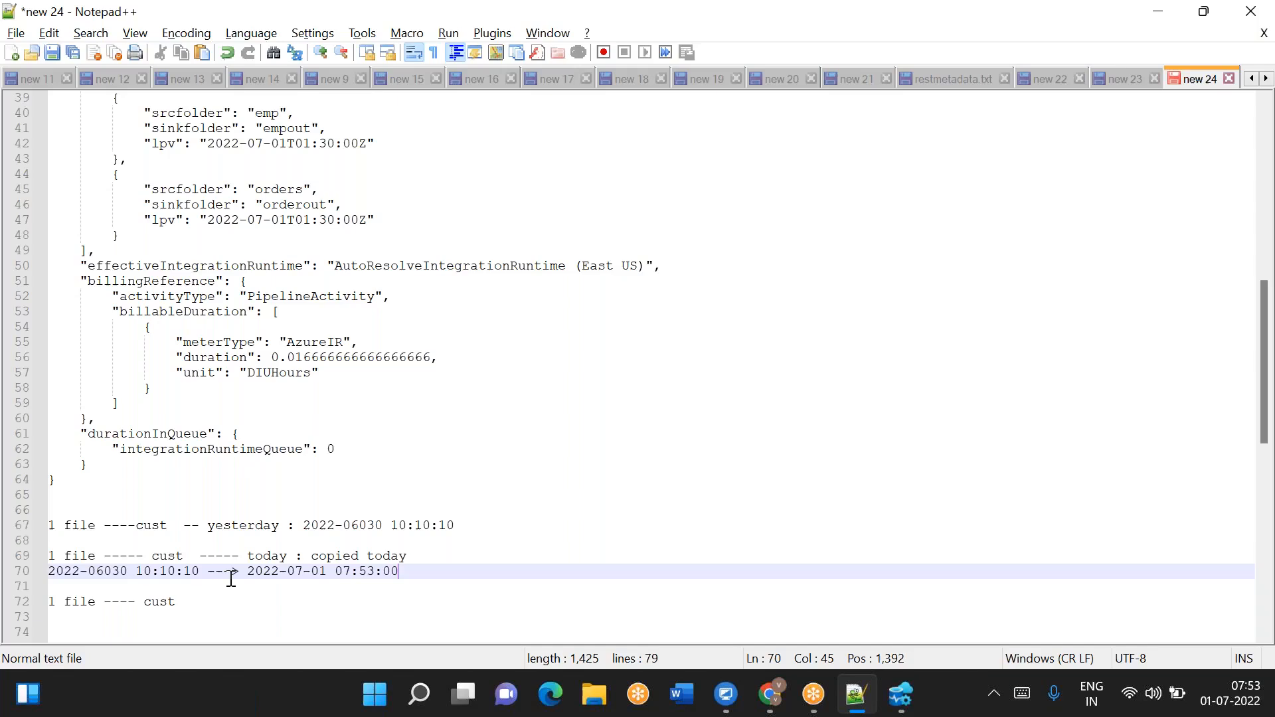
# - Append '----->' to the end of the third cust note line
pyautogui.moveTo(251, 571); pyautogui.dragTo(406, 572)
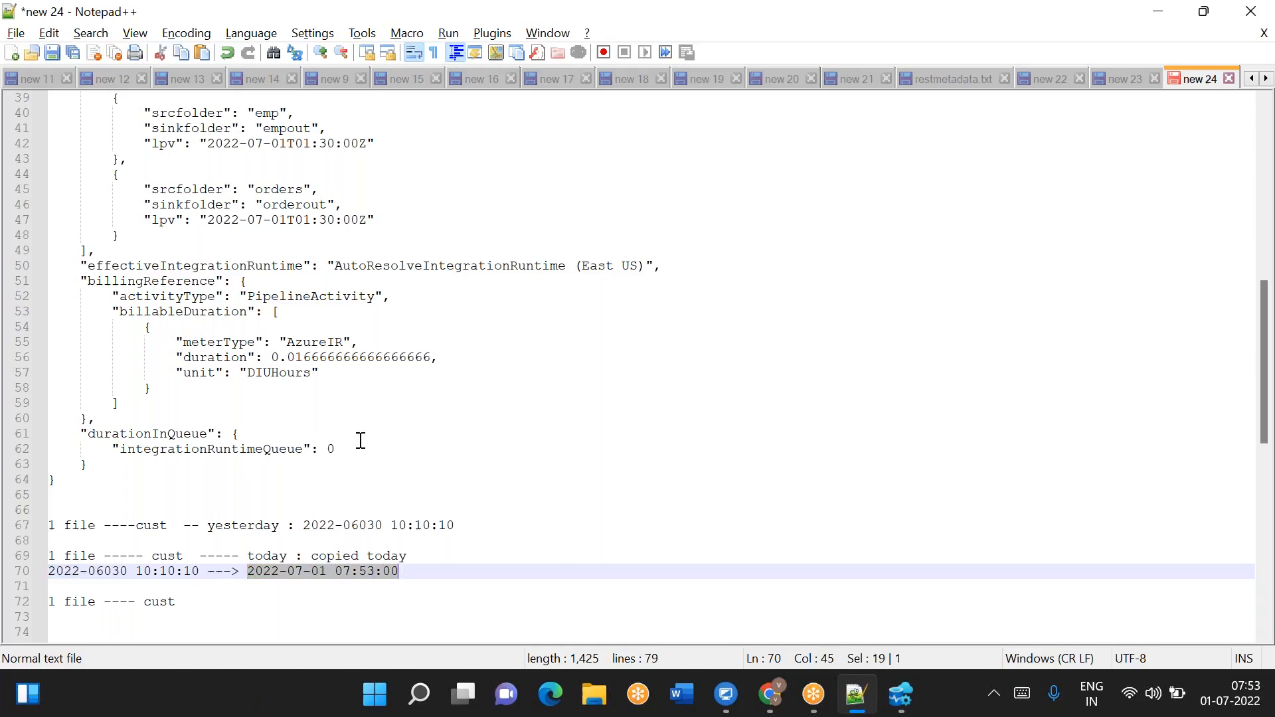
pyautogui.moveTo(208, 220); pyautogui.dragTo(366, 219)
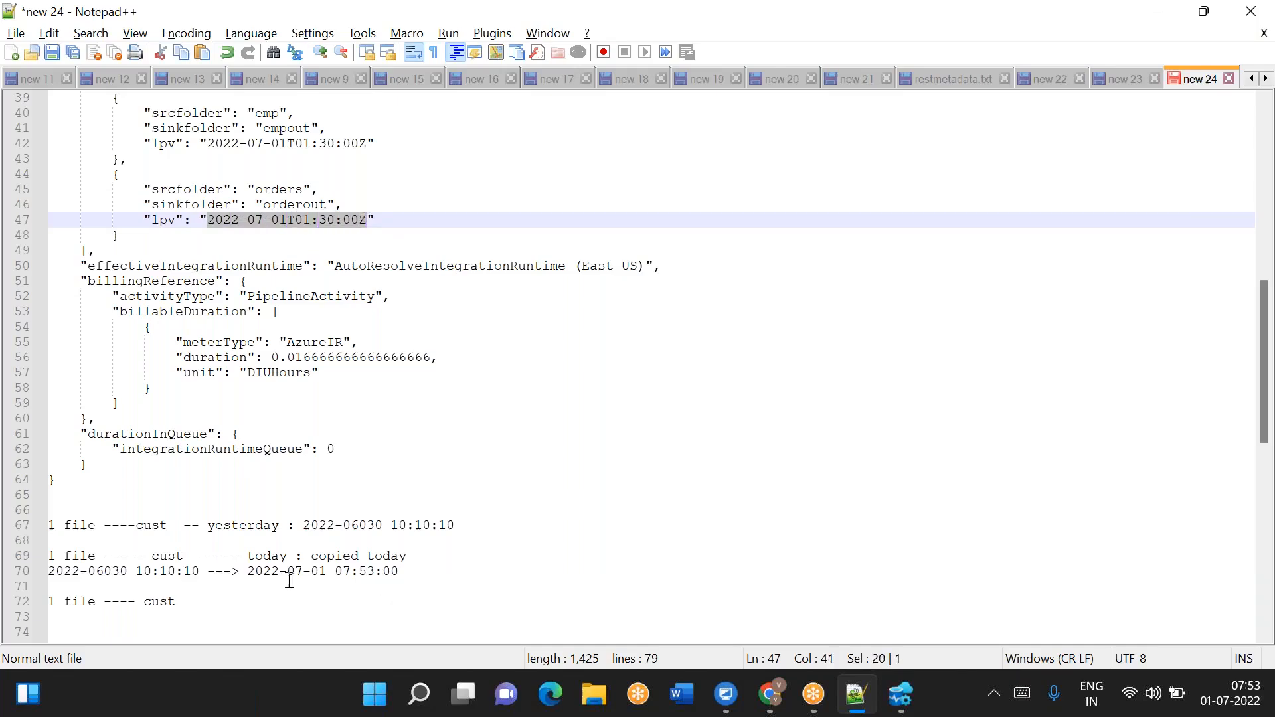
pyautogui.moveTo(248, 572); pyautogui.dragTo(404, 572)
pyautogui.click(220, 603)
pyautogui.write('----->')
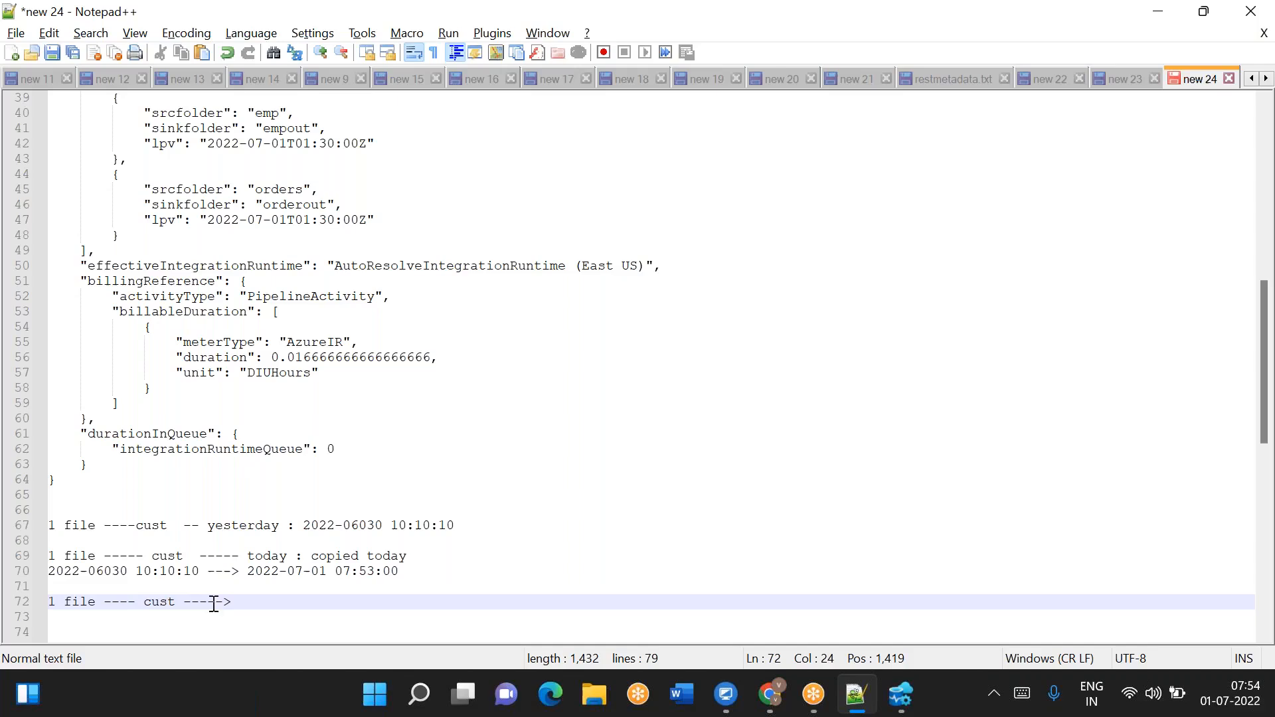
pyautogui.moveTo(95, 603); pyautogui.dragTo(51, 605)
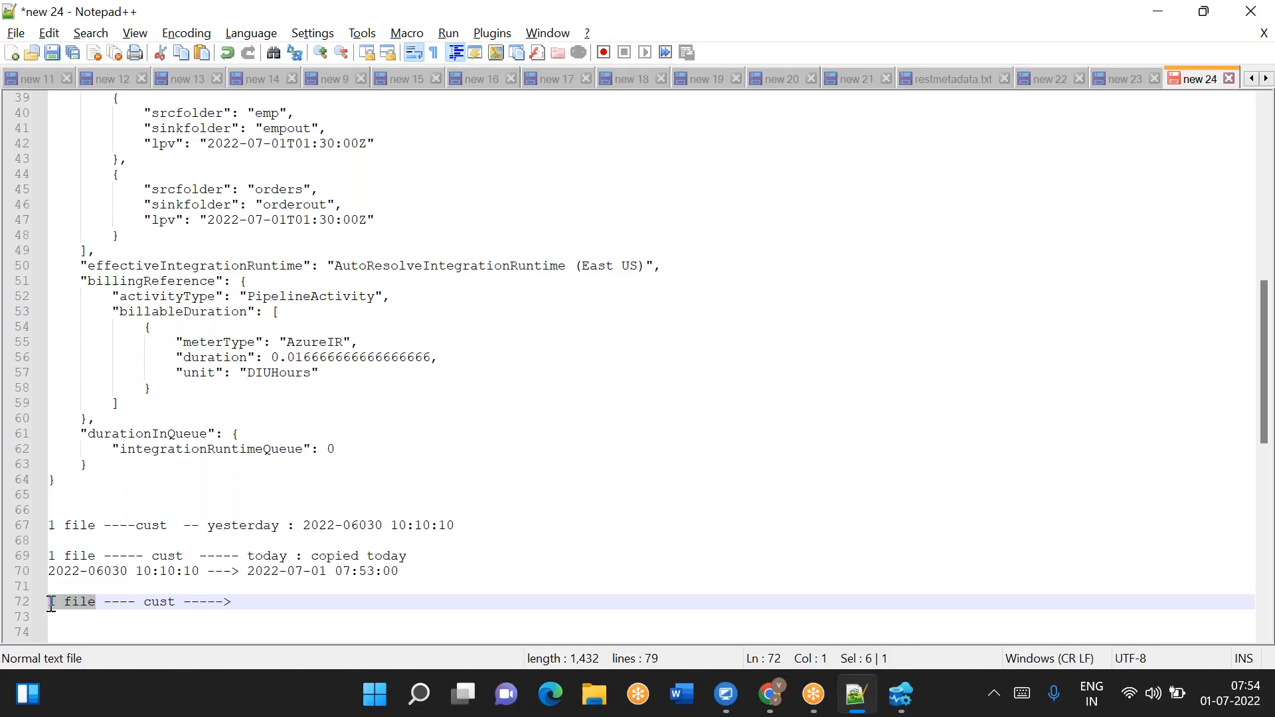
pyautogui.click(94, 602)
pyautogui.moveTo(94, 602); pyautogui.dragTo(47, 602)
pyautogui.doubleClick(160, 602)
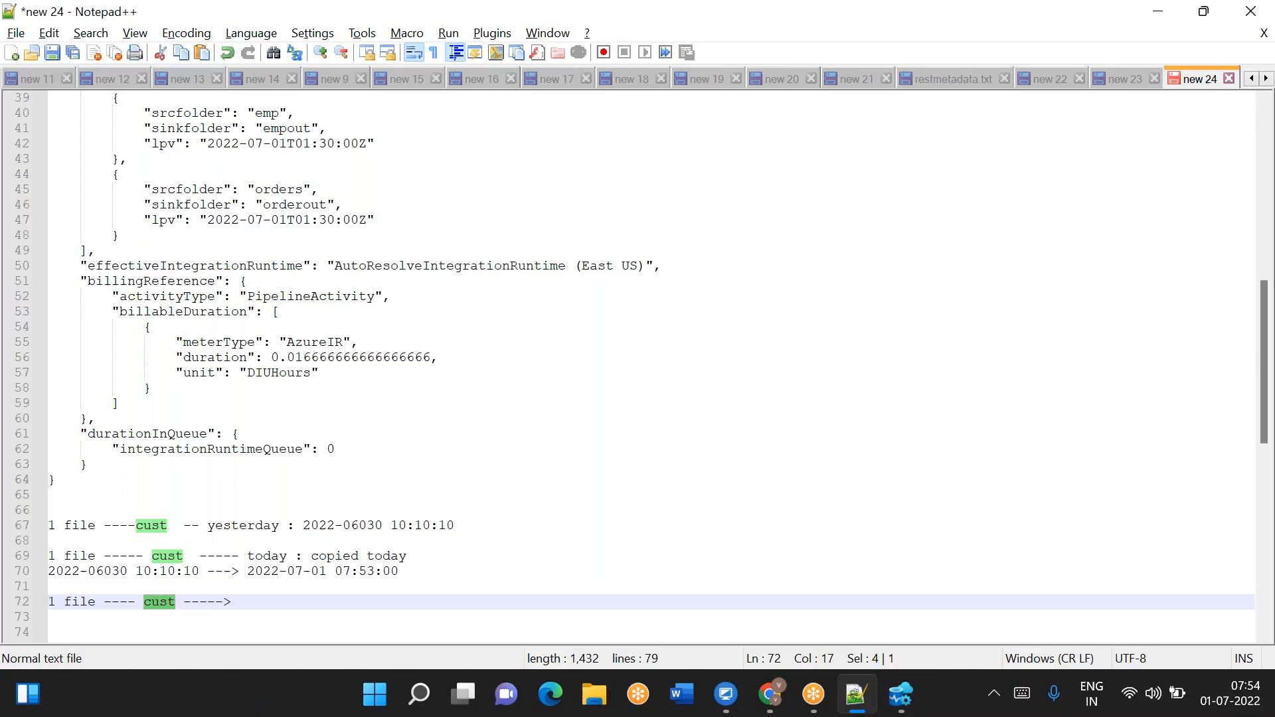
pyautogui.moveTo(247, 571); pyautogui.dragTo(409, 571)
pyautogui.hotkey('ctrl', 'c')
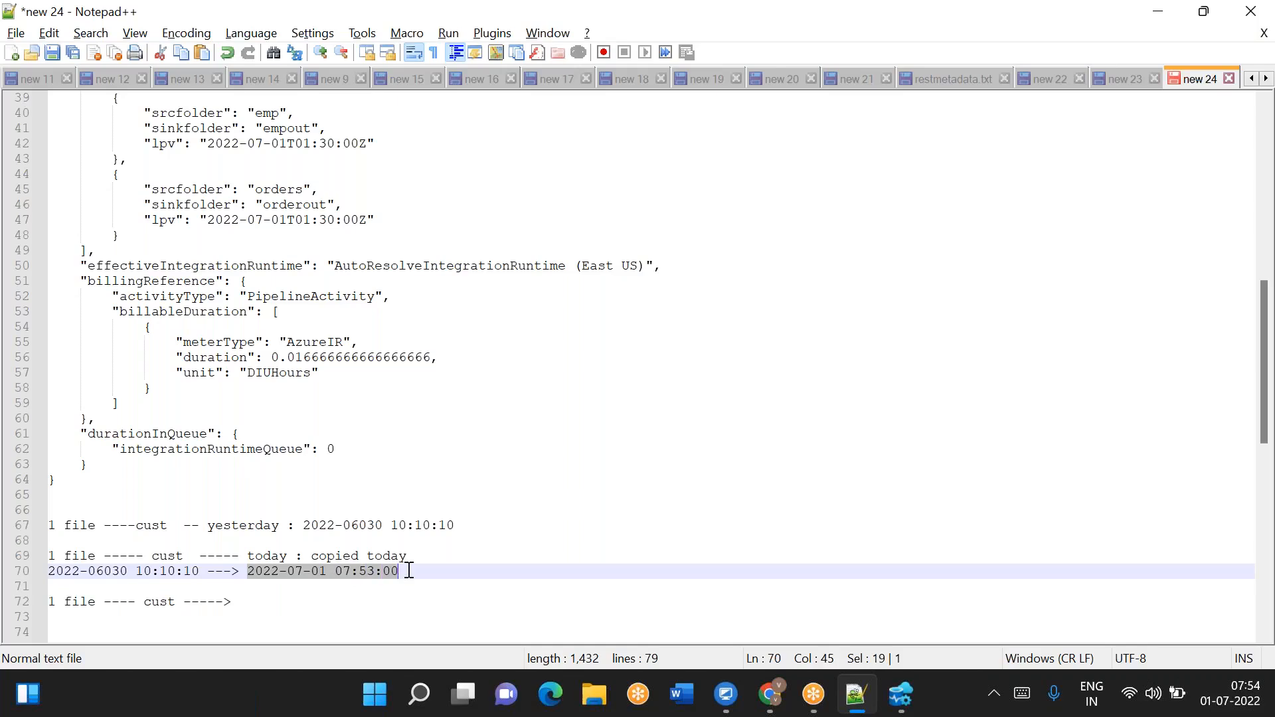
pyautogui.tripleClick(59, 602)
pyautogui.click(263, 607)
pyautogui.press('Return')
pyautogui.hotkey('ctrl', 'v')
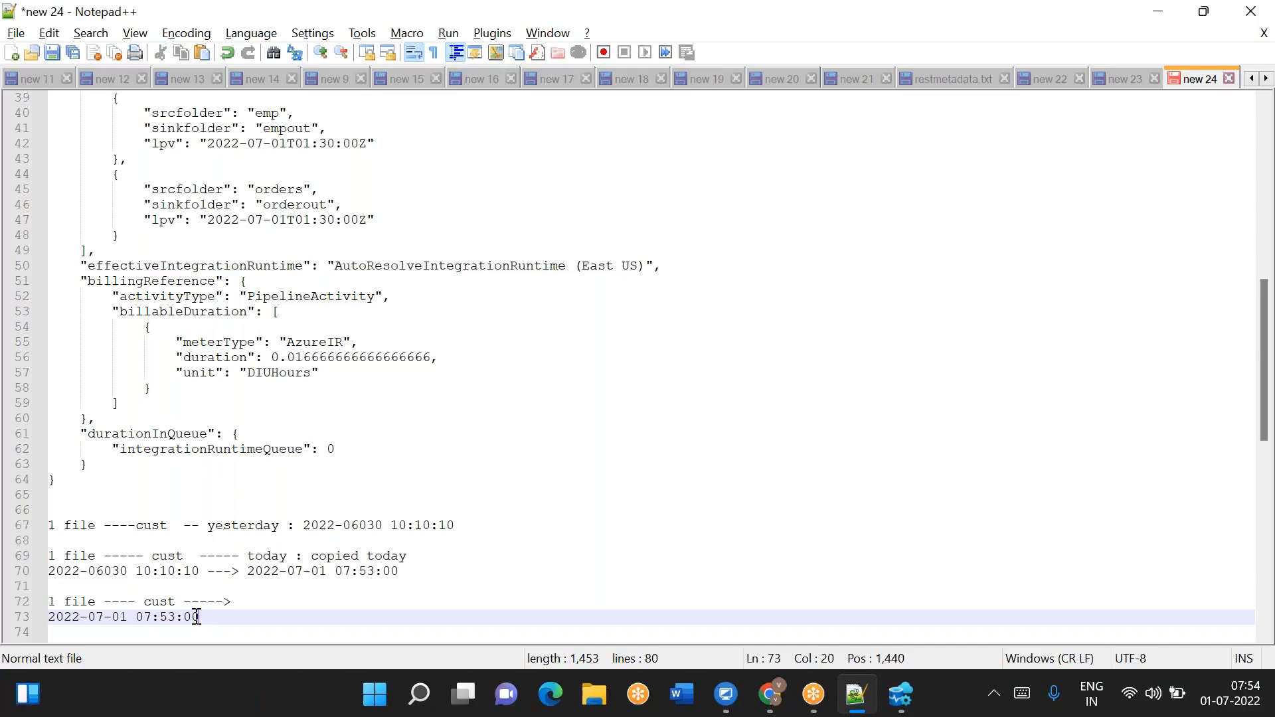
# - Append '--->' to the end of the pasted timestamp line
pyautogui.moveTo(202, 617); pyautogui.dragTo(46, 617)
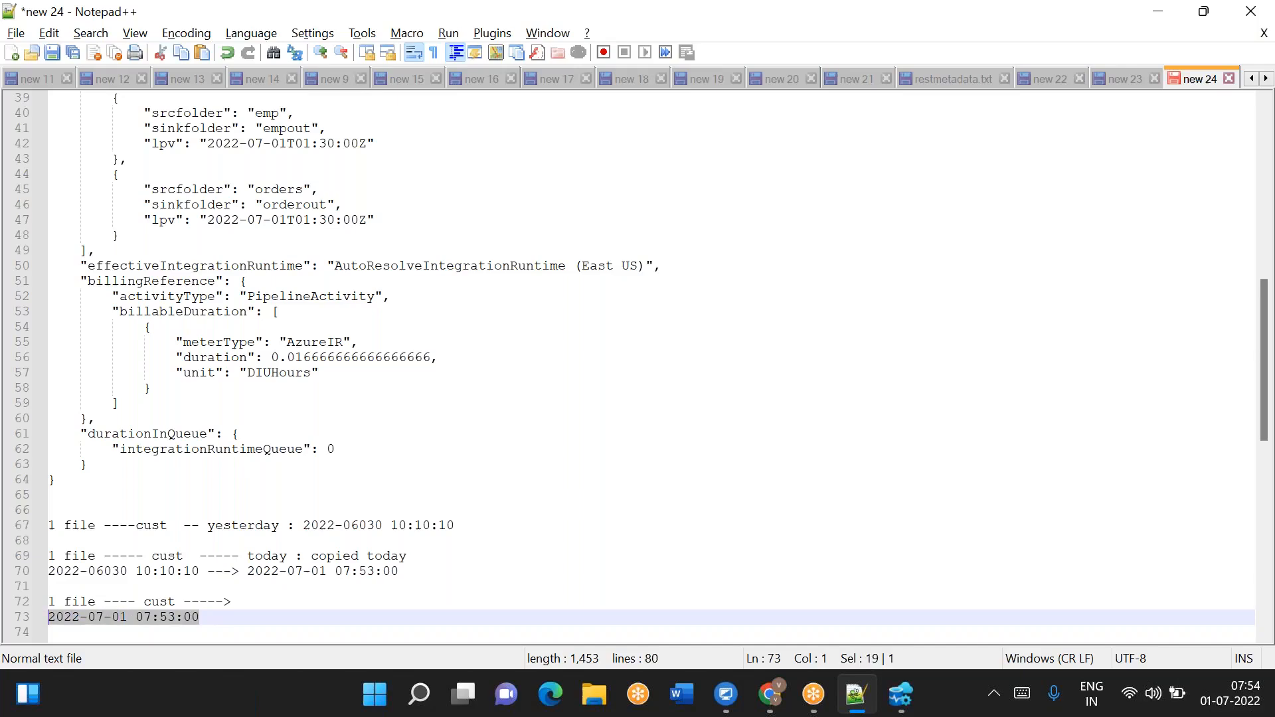
pyautogui.doubleClick(160, 603)
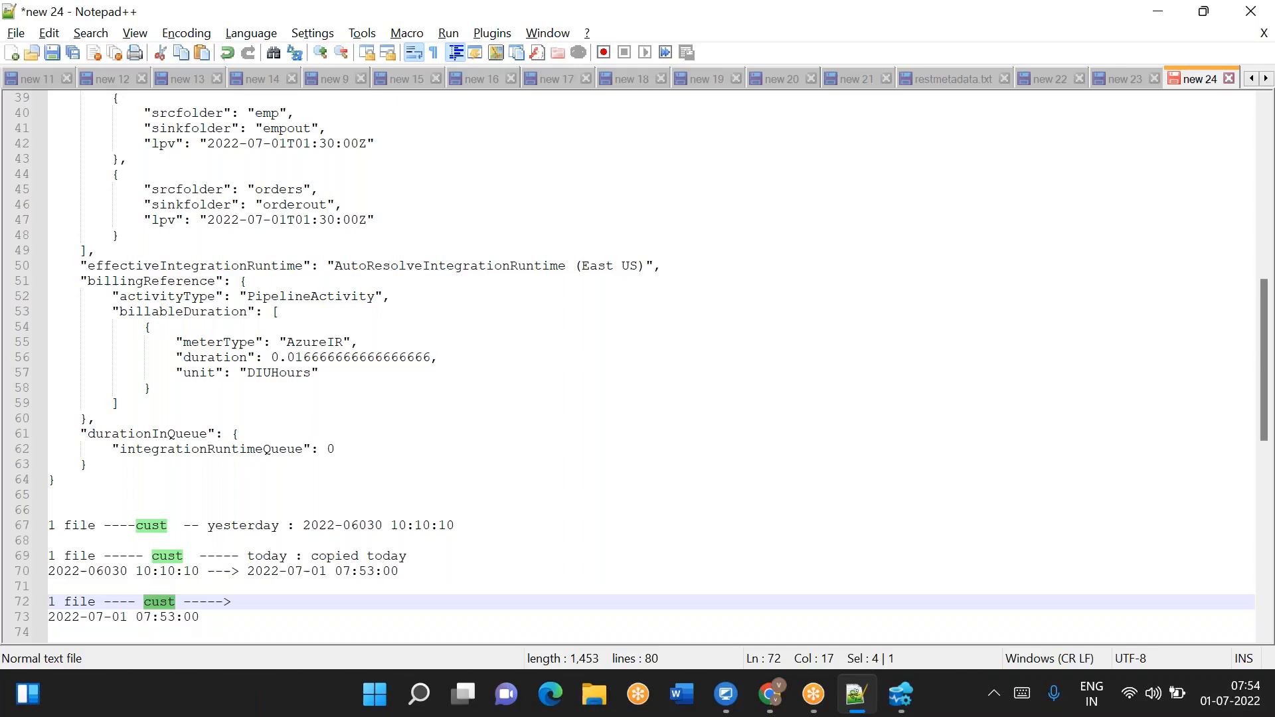
pyautogui.click(206, 617)
pyautogui.write('--->')
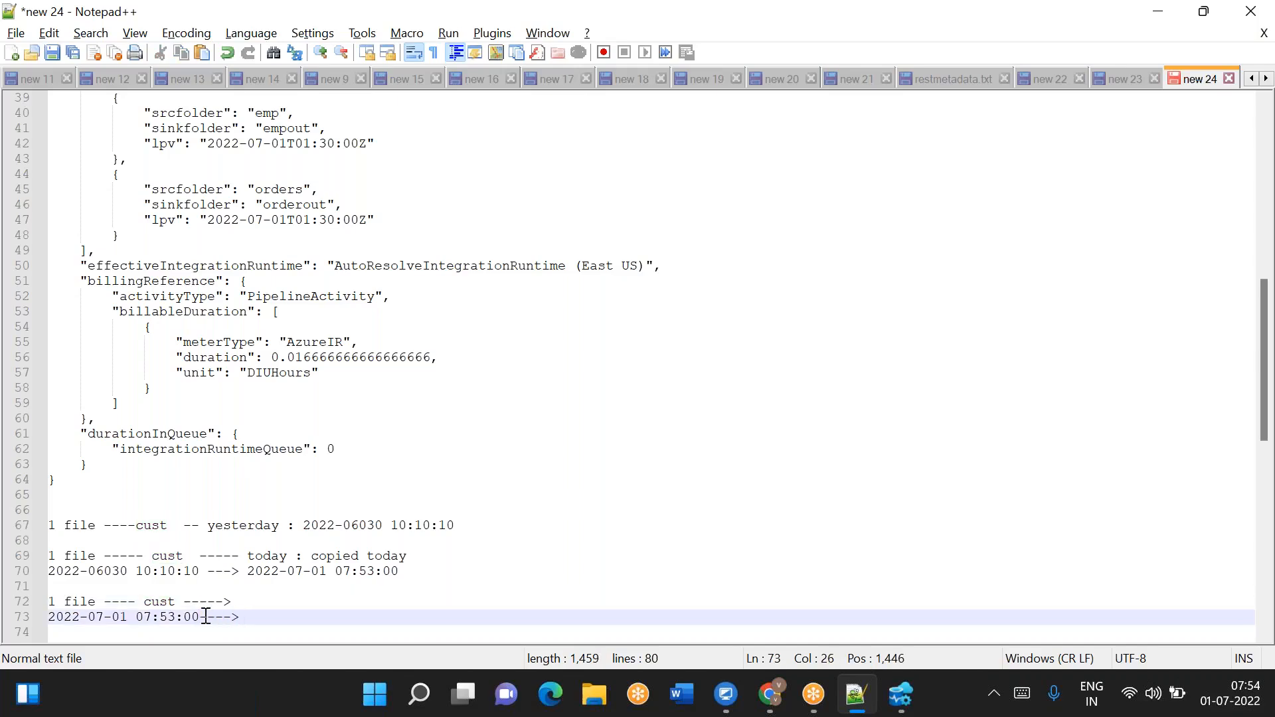
pyautogui.press('Return')
pyautogui.write('2022')
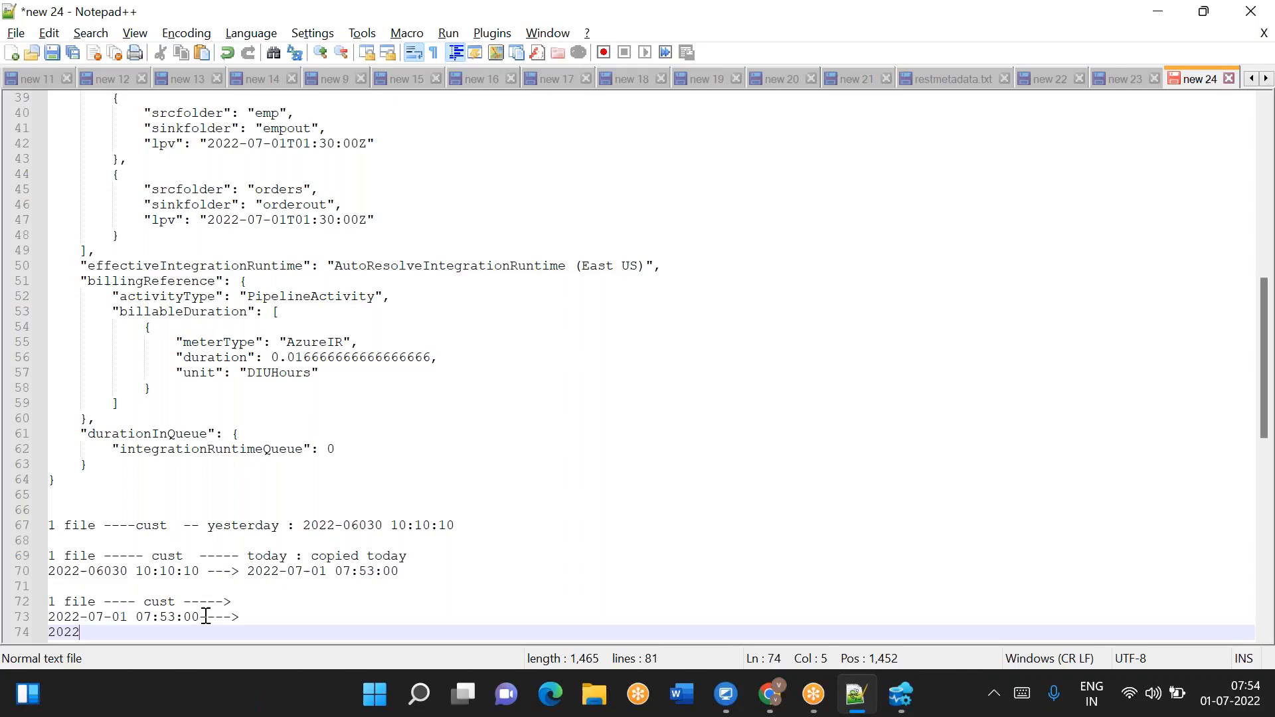
pyautogui.write('-07-01')
pyautogui.press('Left')
pyautogui.press('BackSpace')
pyautogui.write('2')
pyautogui.press('Right')
pyautogui.write('10:00:00')
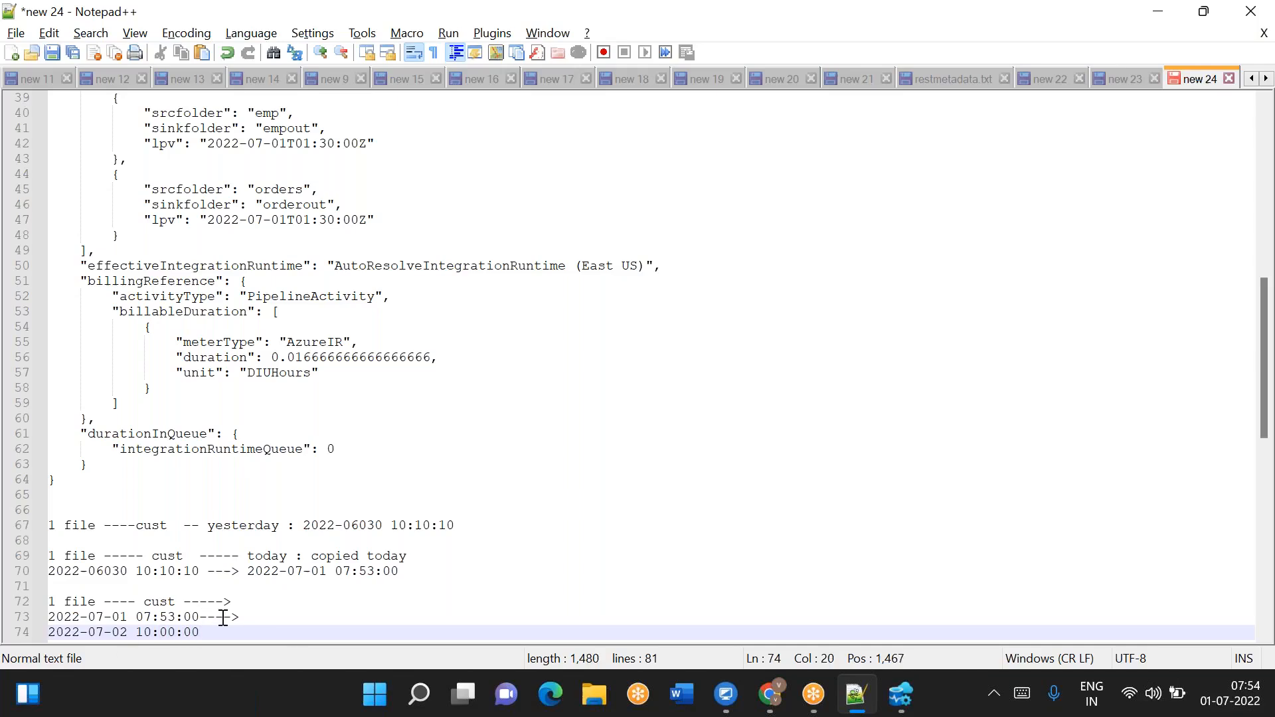
# - Compare the noted timestamps with the lpv values in the lookup output and the pipeline's Lookup settings
pyautogui.moveTo(226, 630); pyautogui.dragTo(50, 616)
pyautogui.click(210, 632)
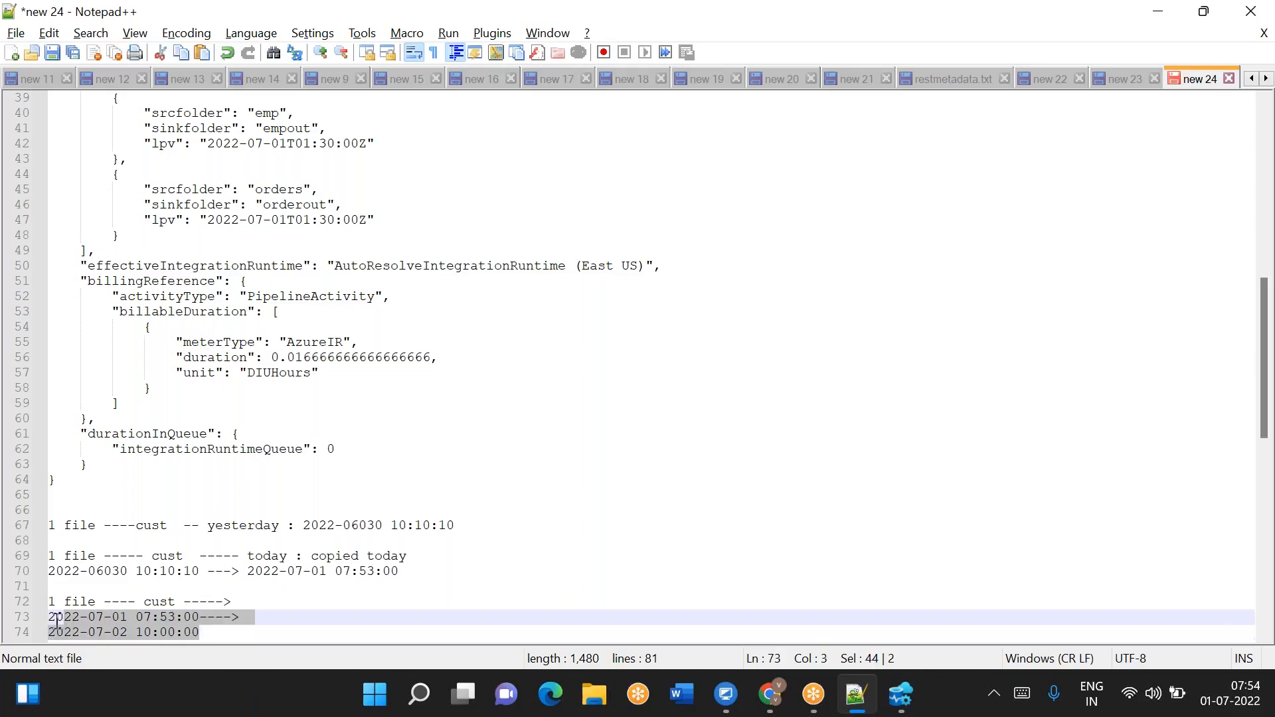
pyautogui.click(280, 615)
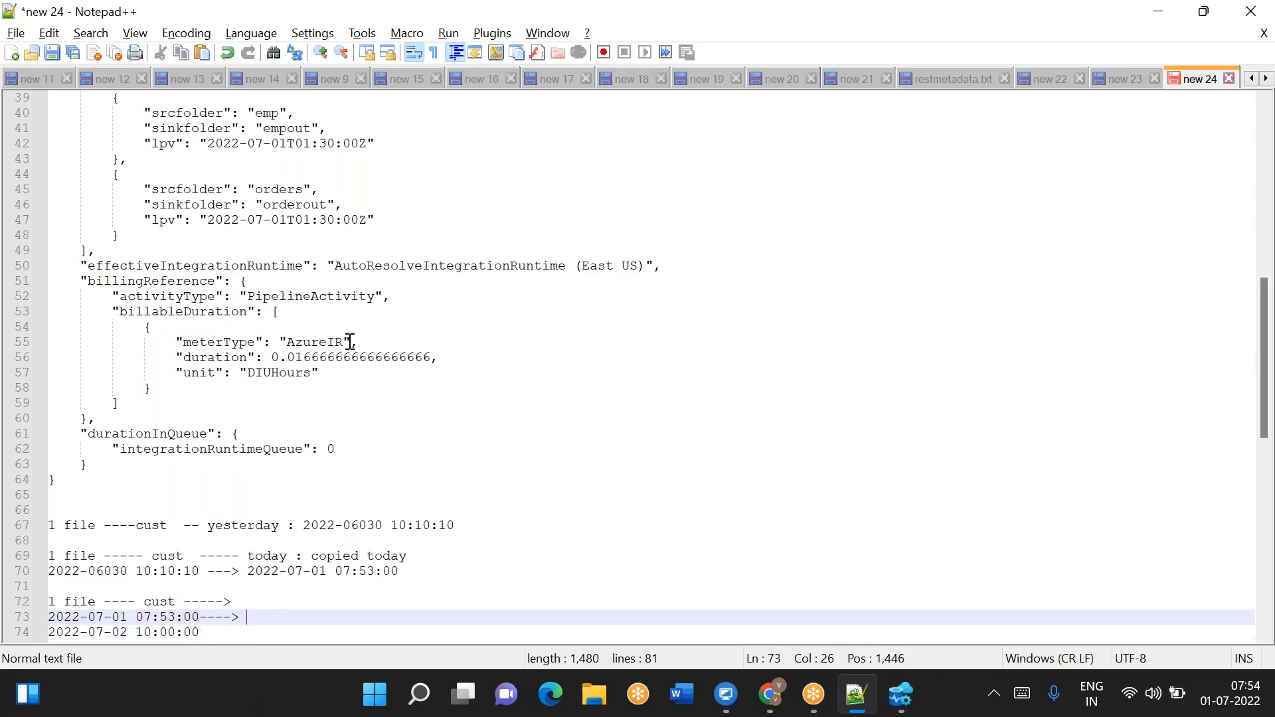
pyautogui.doubleClick(287, 220)
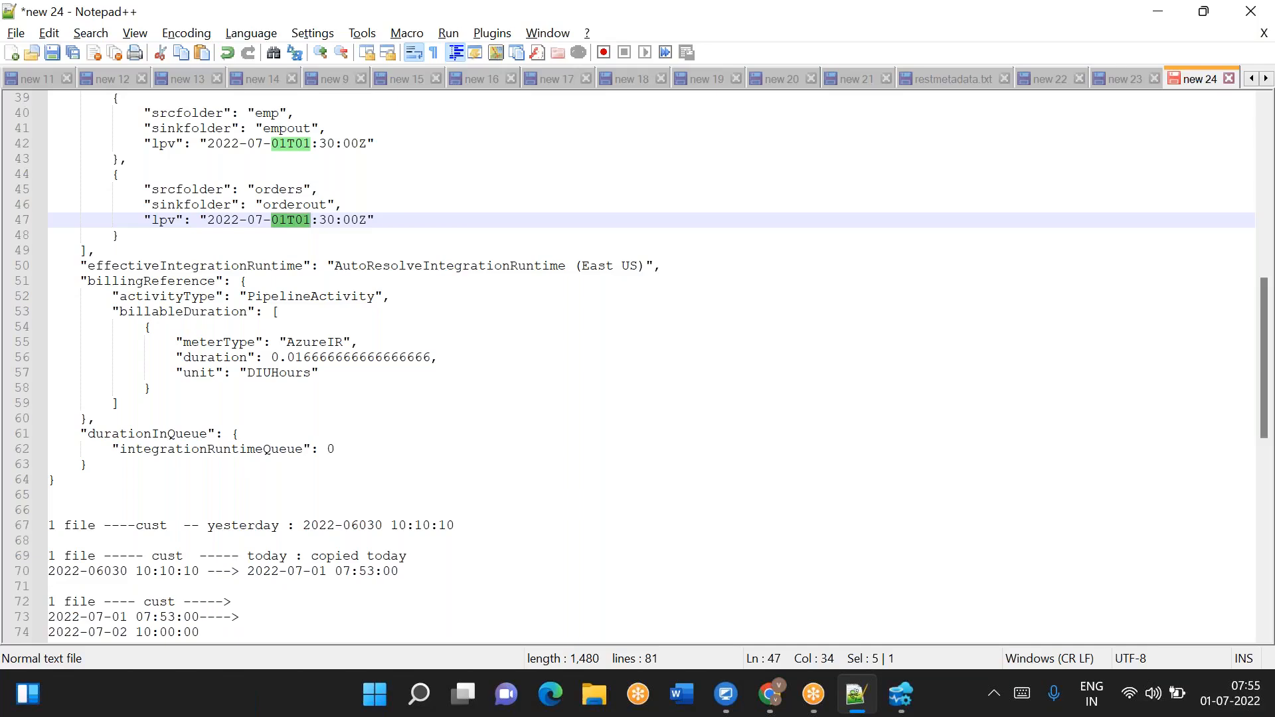
pyautogui.hotkey('alt', 'Tab')
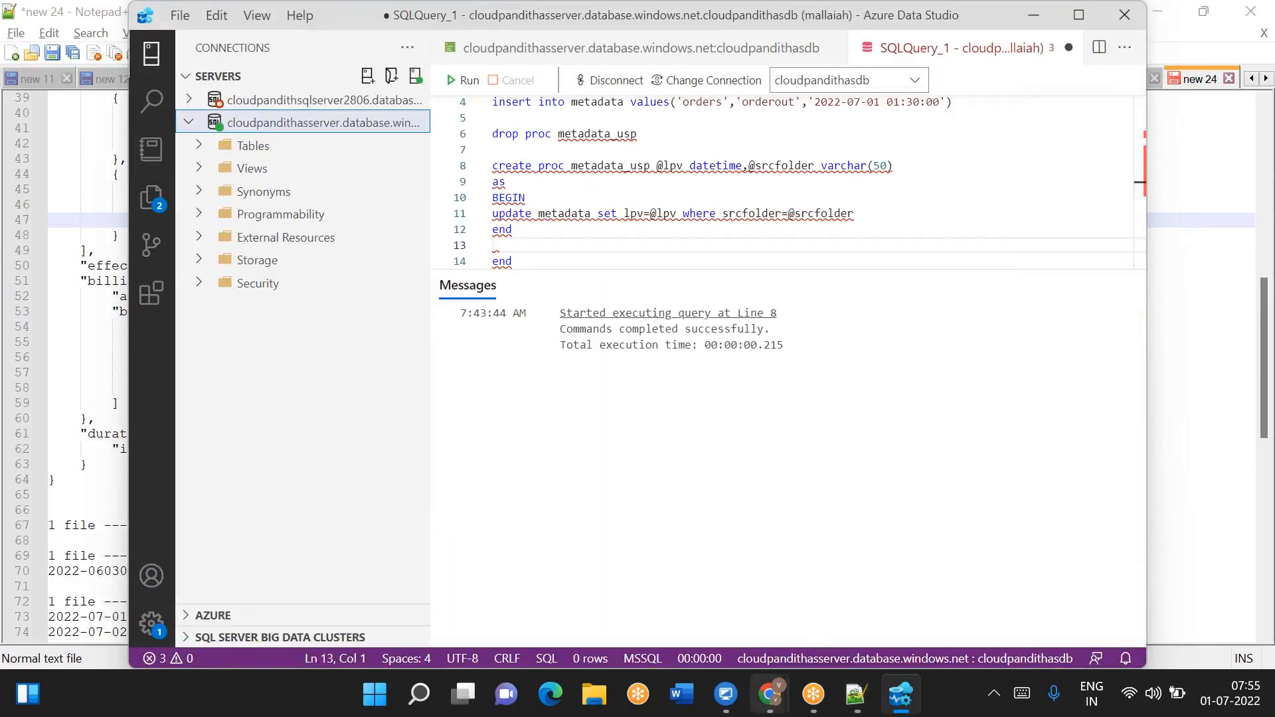
pyautogui.moveTo(769, 694)
pyautogui.click(869, 584)
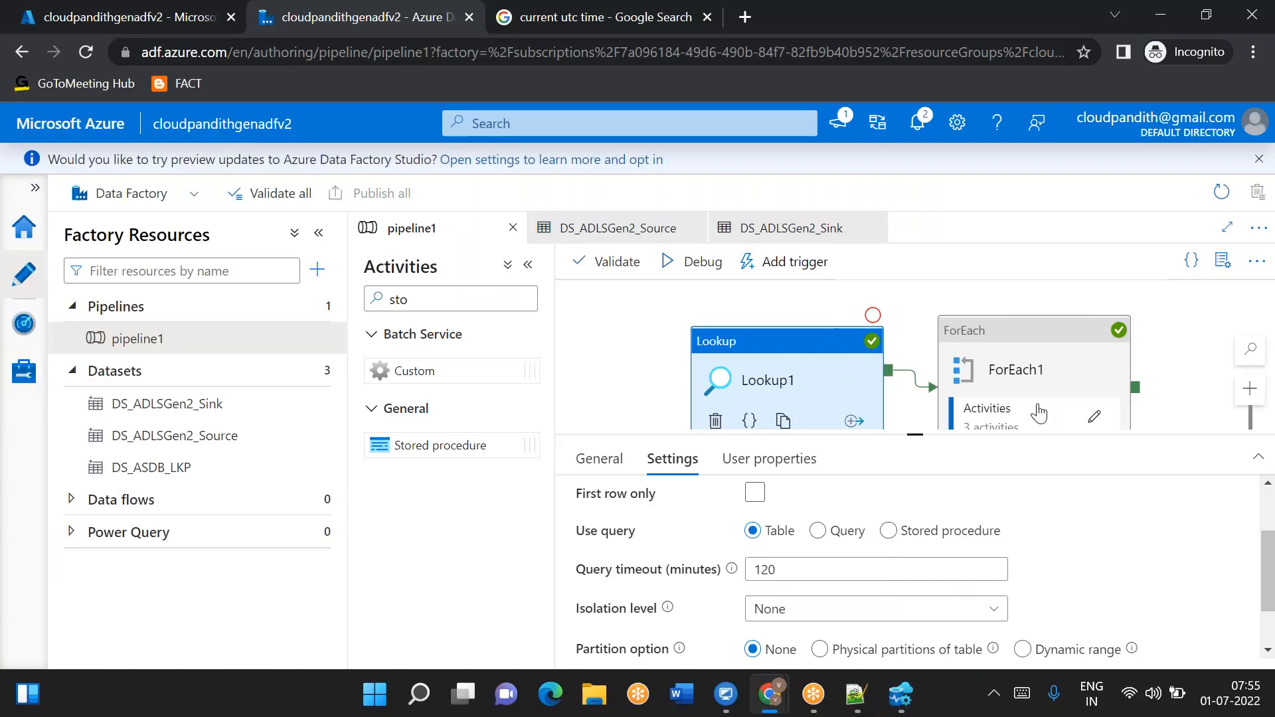
pyautogui.scroll(-1, 690, 591)
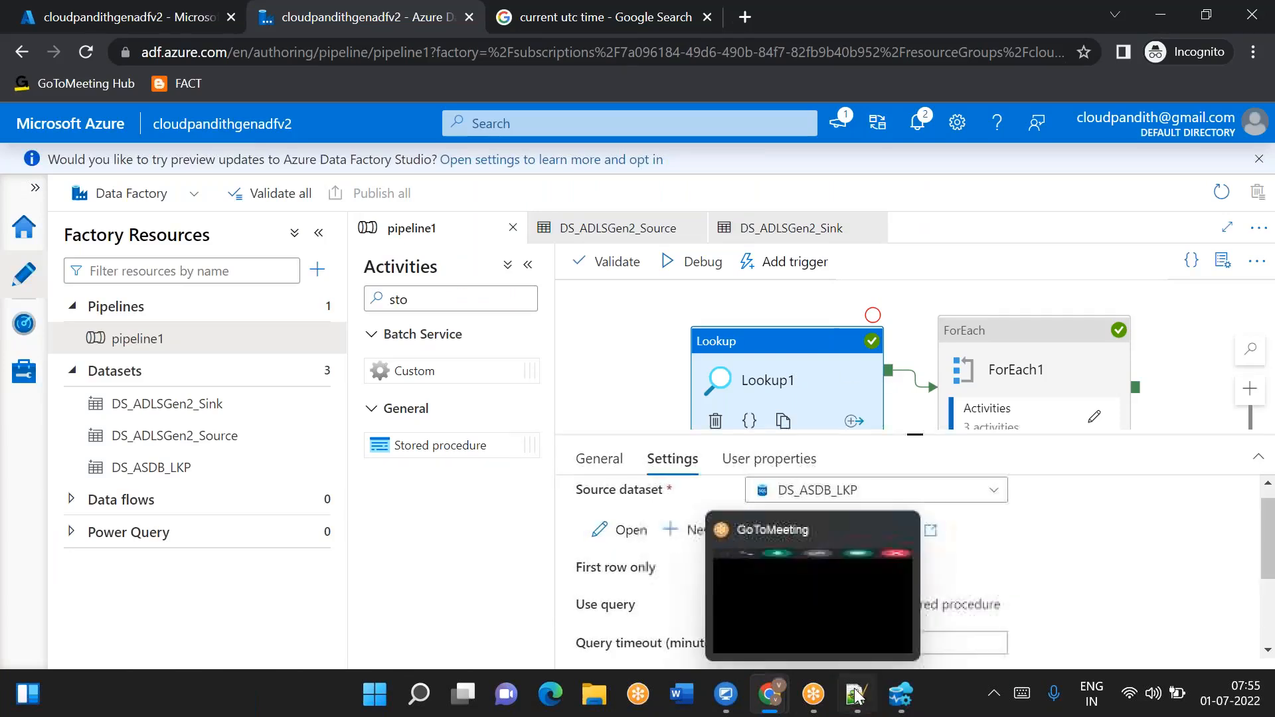
pyautogui.click(856, 693)
pyautogui.scroll(2, 375, 300)
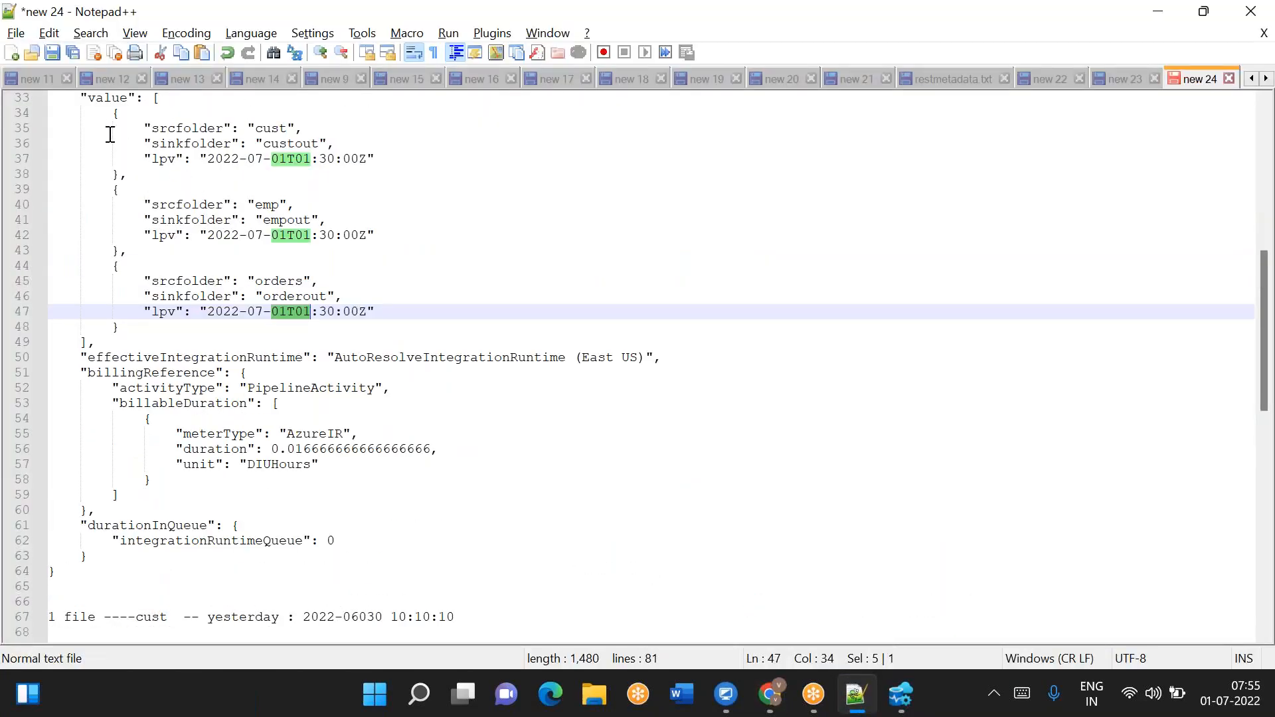
pyautogui.moveTo(106, 129); pyautogui.dragTo(144, 173)
pyautogui.hotkey('alt', 'Tab')
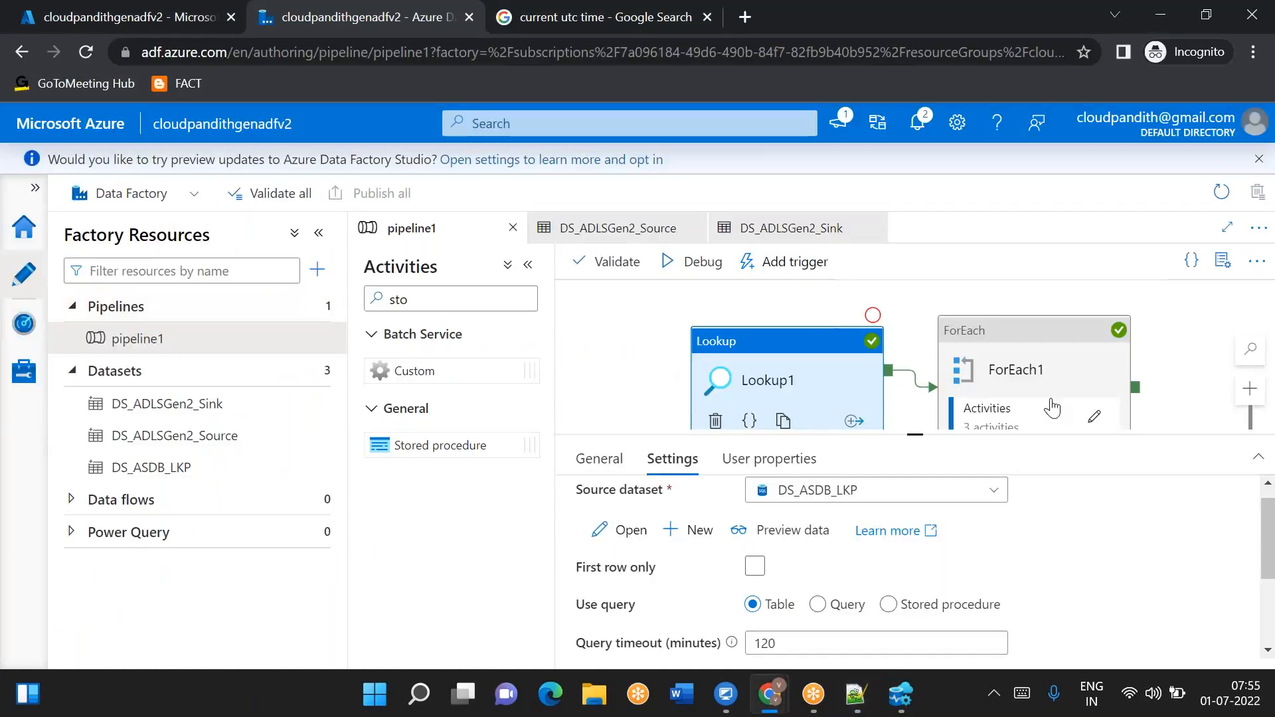
# - Open the ForEach activities and review the Set variable1 value against the lpv values in the output
pyautogui.click(1088, 417)
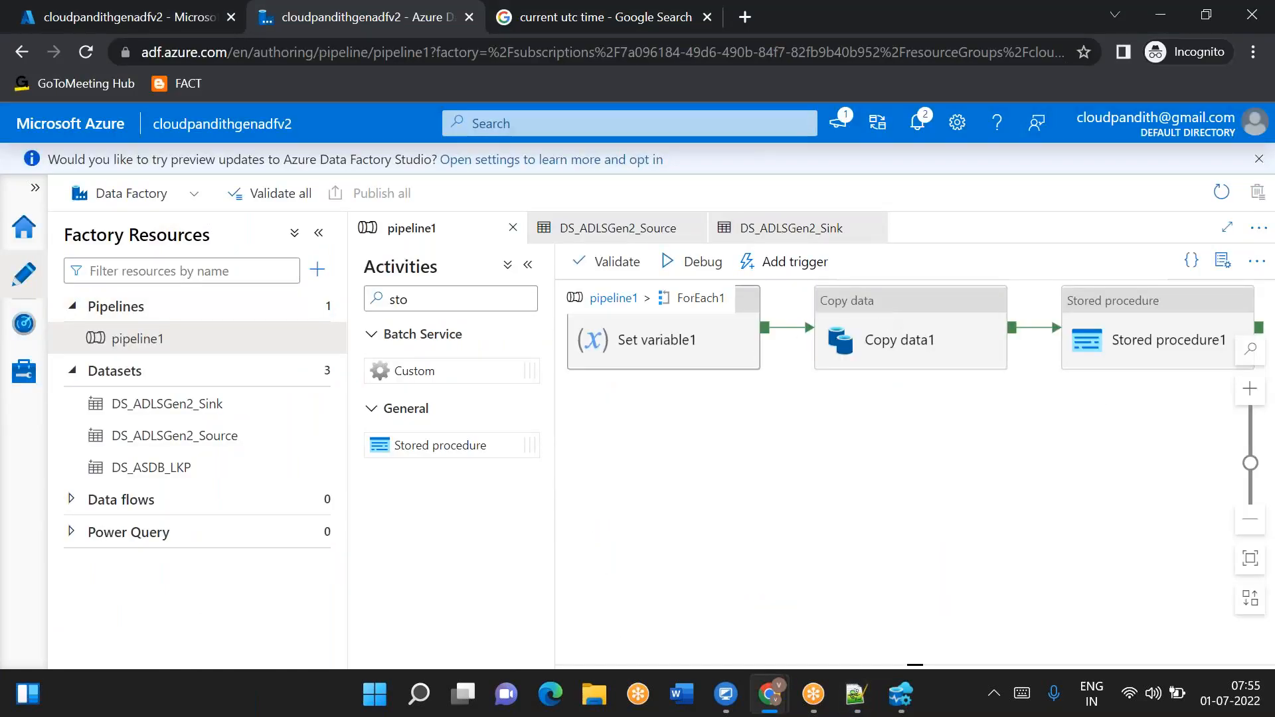
pyautogui.hotkey('alt', 'Tab')
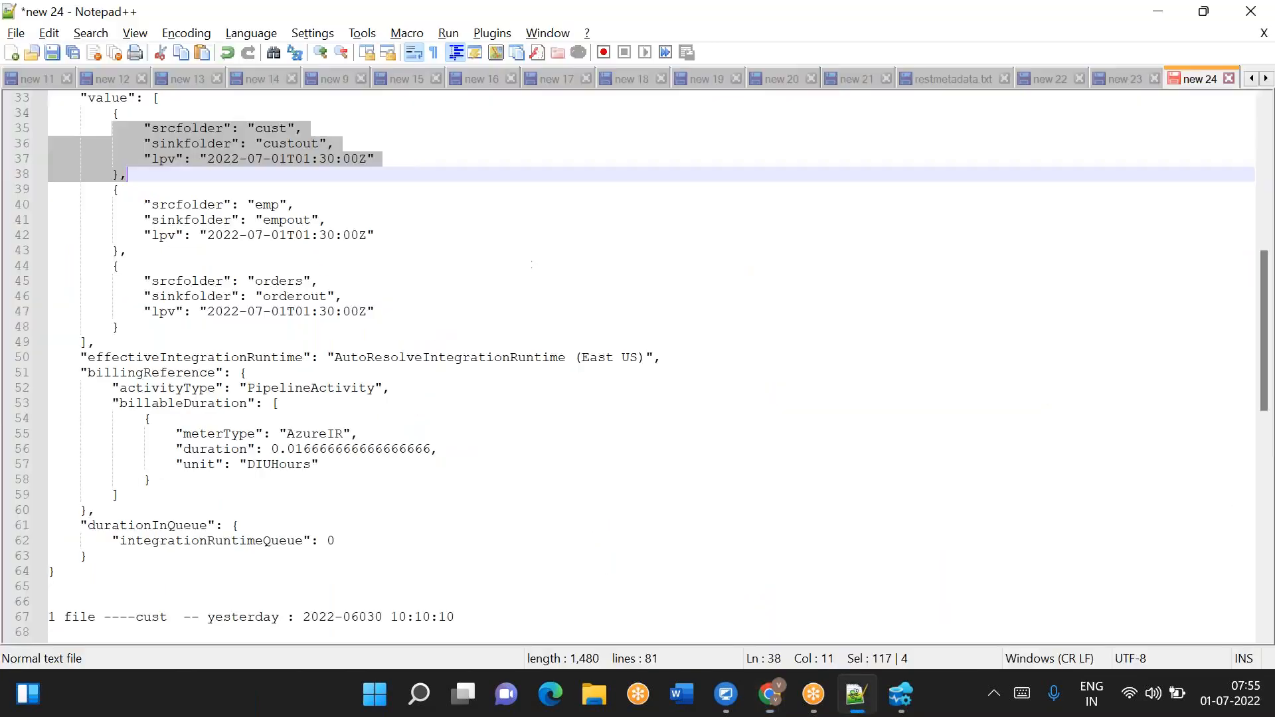
pyautogui.moveTo(207, 158); pyautogui.dragTo(370, 161)
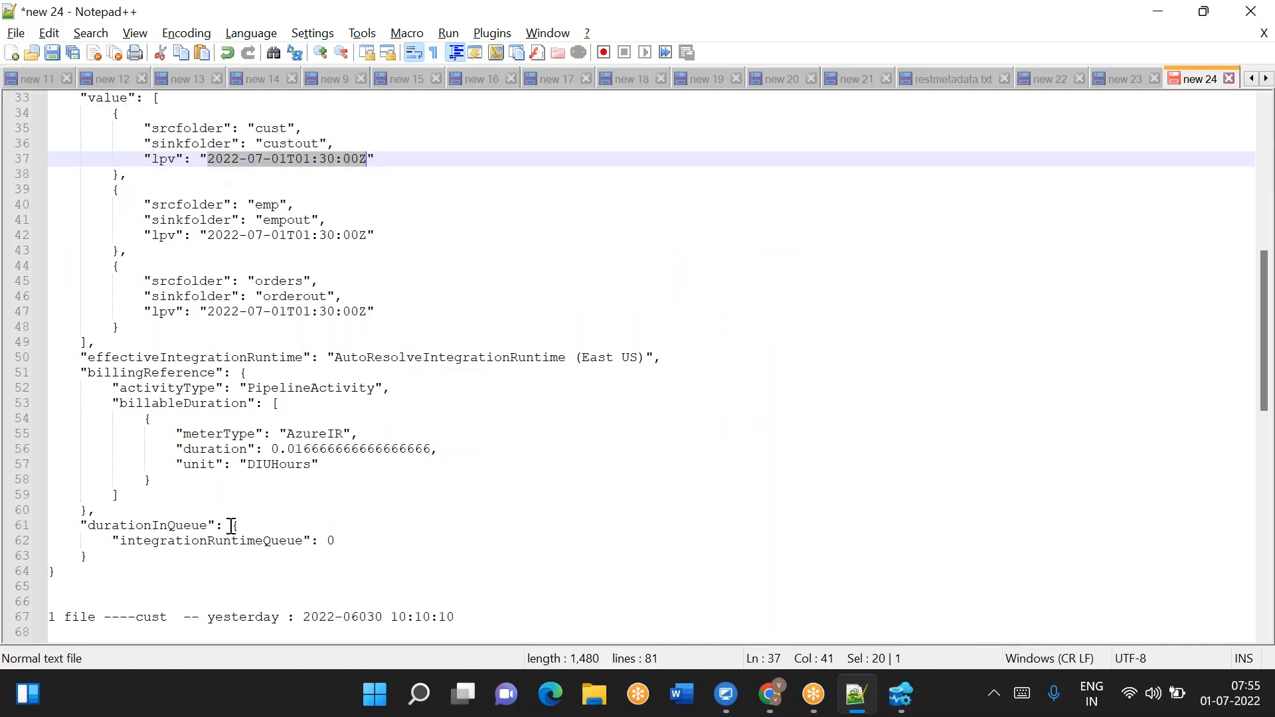
pyautogui.scroll(-5, 229, 524)
pyautogui.moveTo(210, 433); pyautogui.dragTo(50, 420)
pyautogui.moveTo(247, 434); pyautogui.dragTo(401, 436)
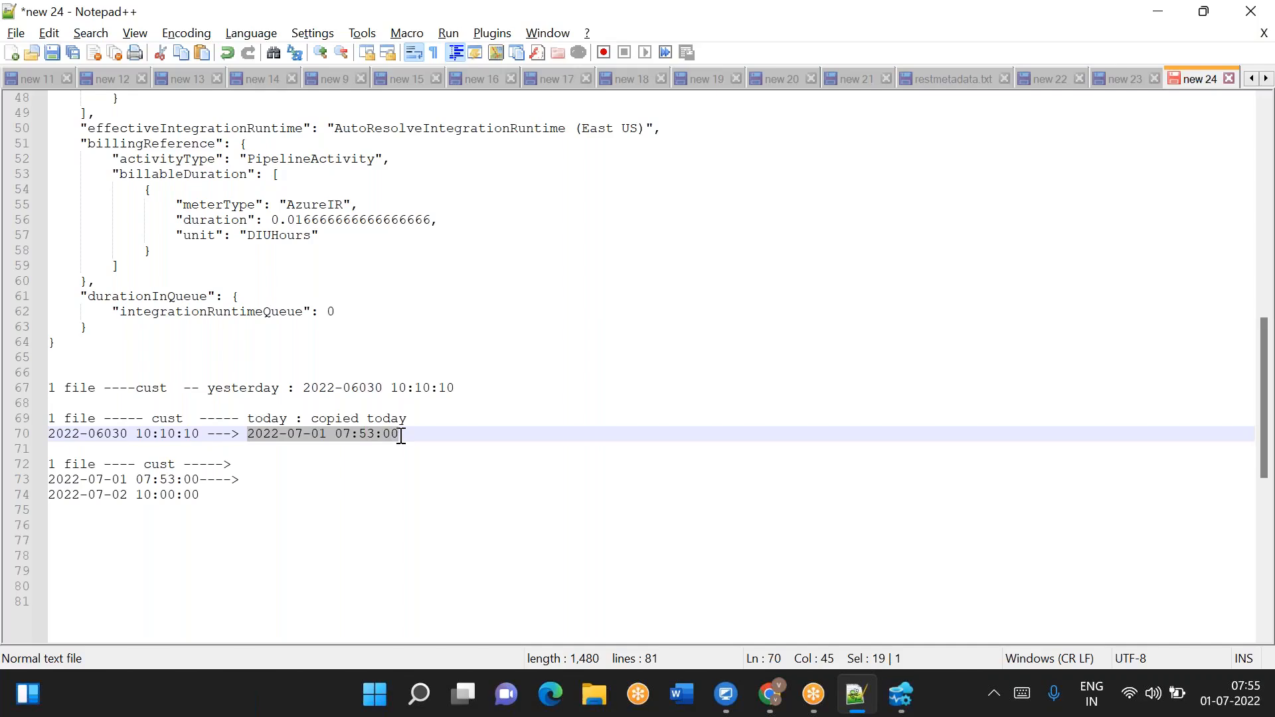
pyautogui.moveTo(198, 480); pyautogui.dragTo(95, 464)
pyautogui.moveTo(201, 499); pyautogui.dragTo(167, 495)
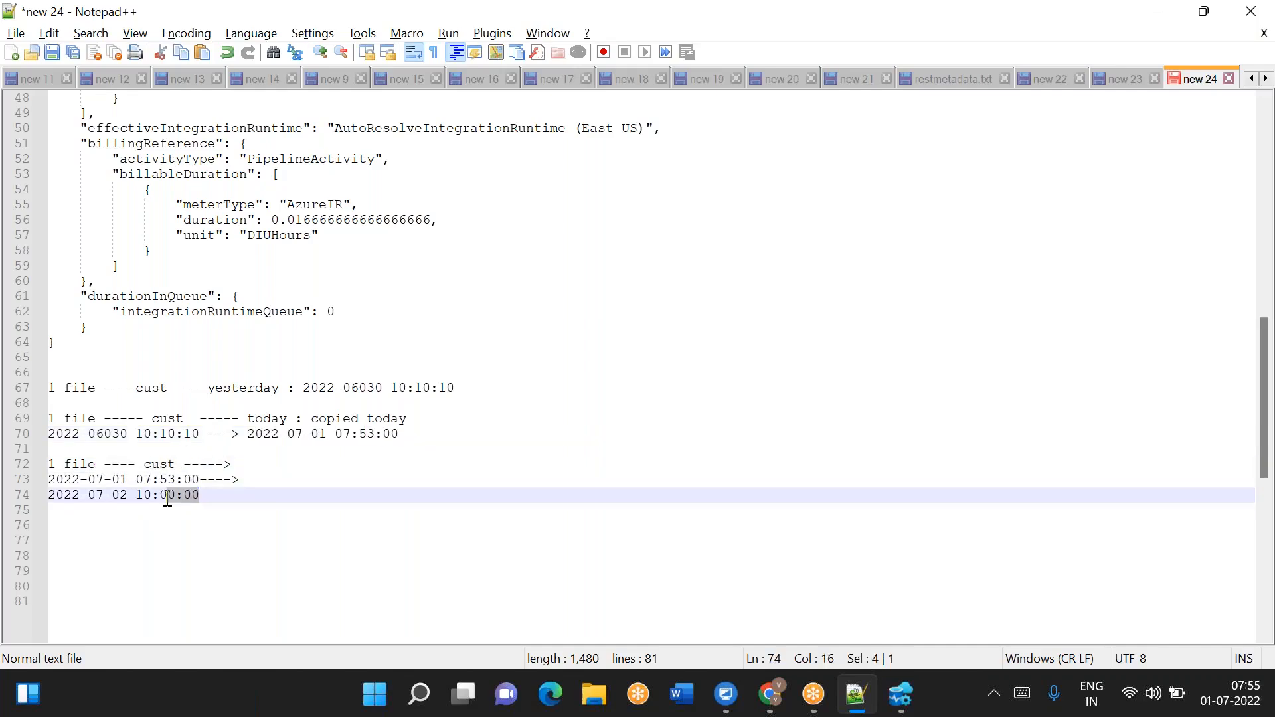
pyautogui.scroll(4, 210, 157)
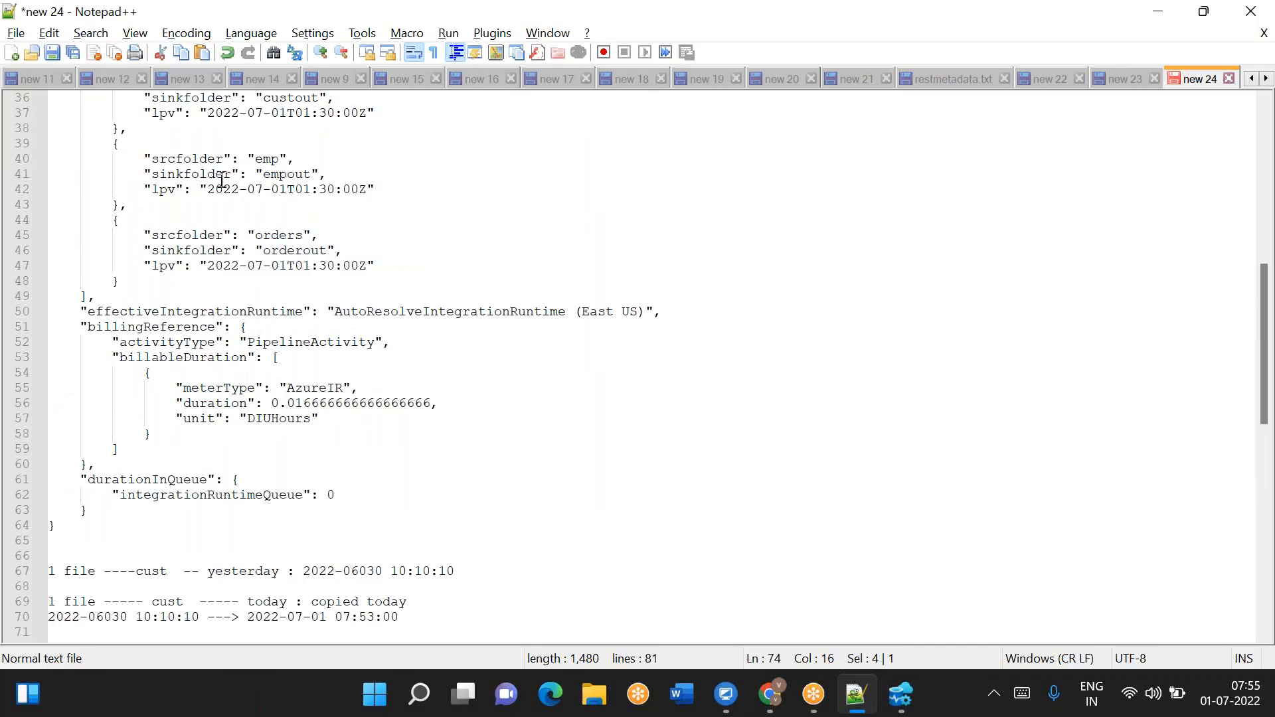
pyautogui.moveTo(207, 189); pyautogui.dragTo(379, 189)
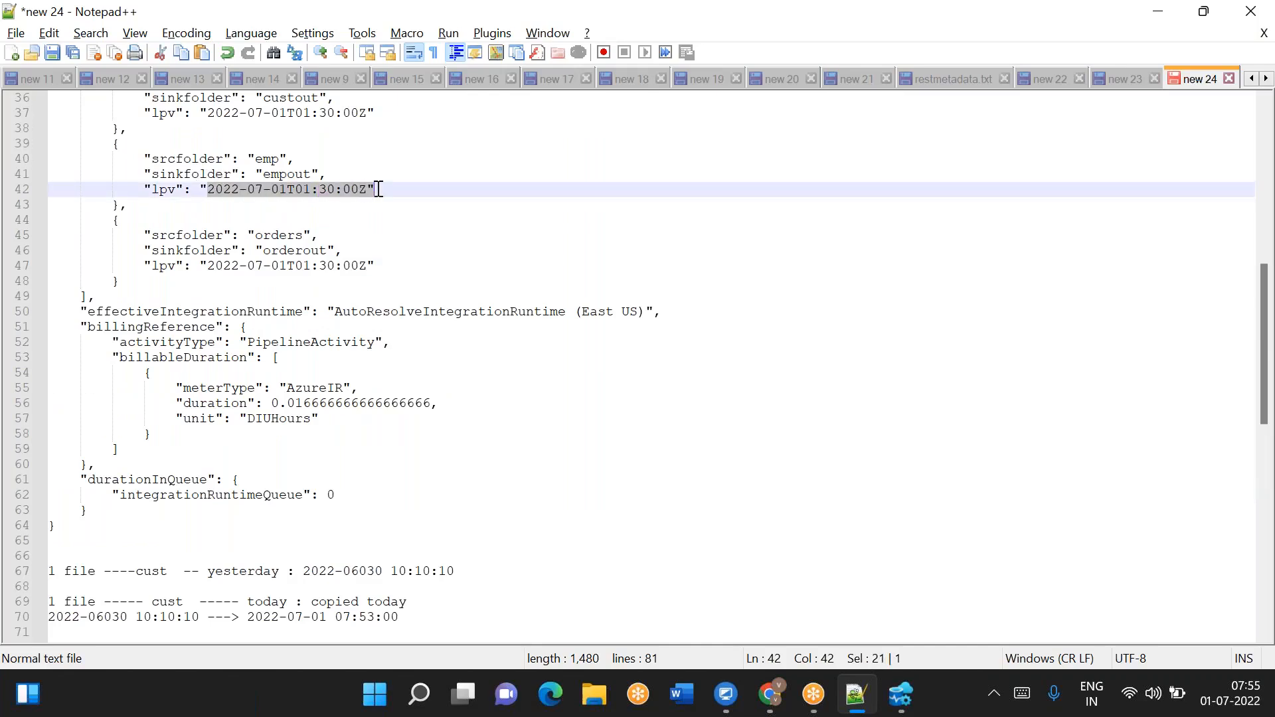
pyautogui.hotkey('alt', 'Tab')
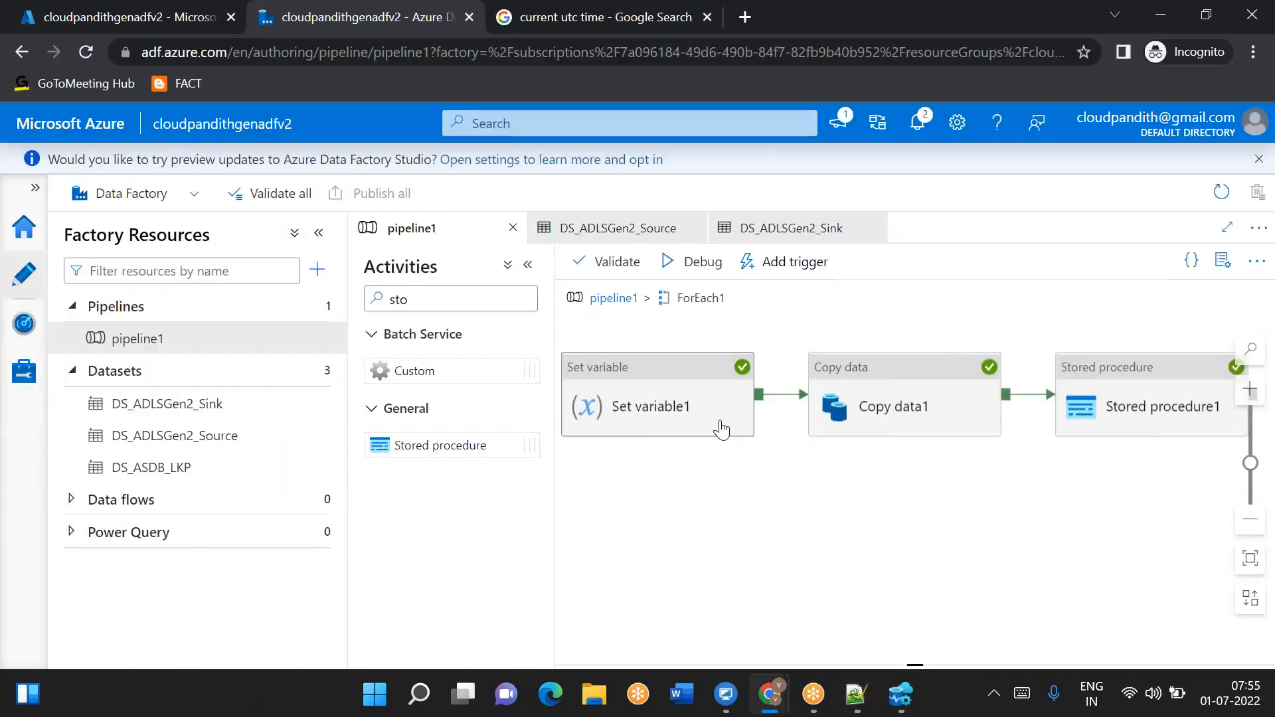
pyautogui.click(677, 413)
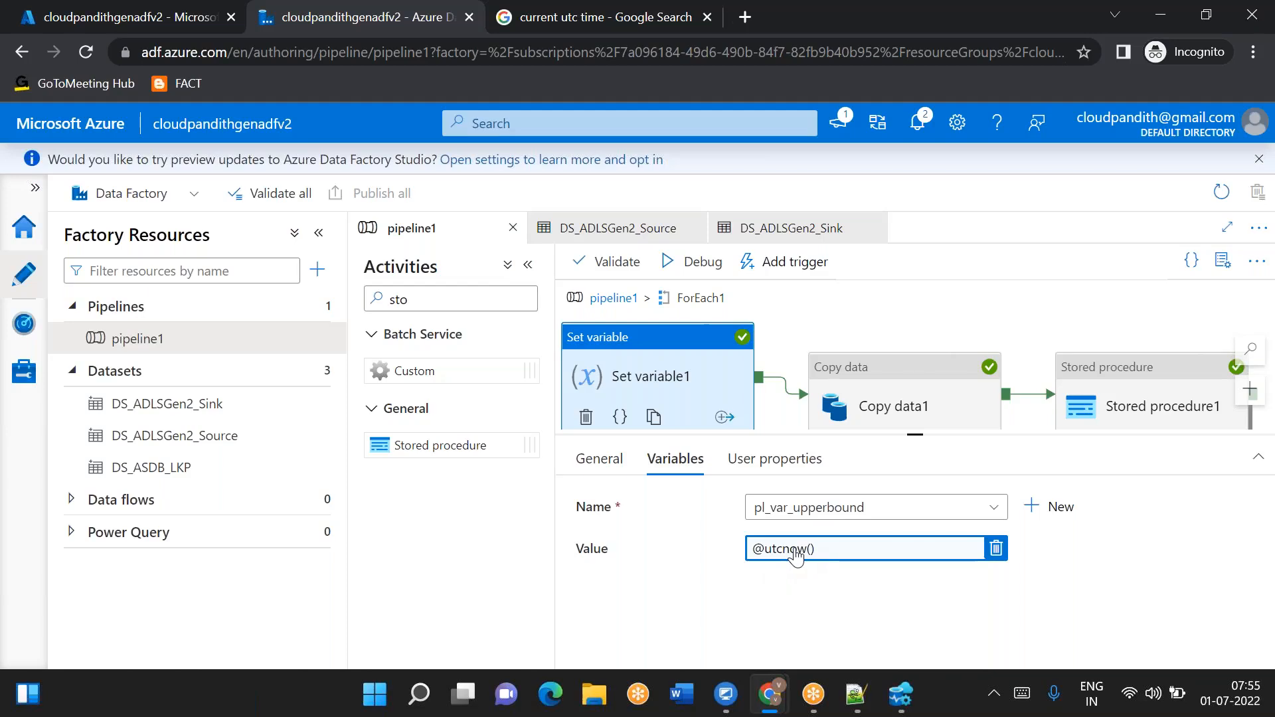
# - Add blank lines below the timestamp notes
pyautogui.hotkey('alt', 'Tab')
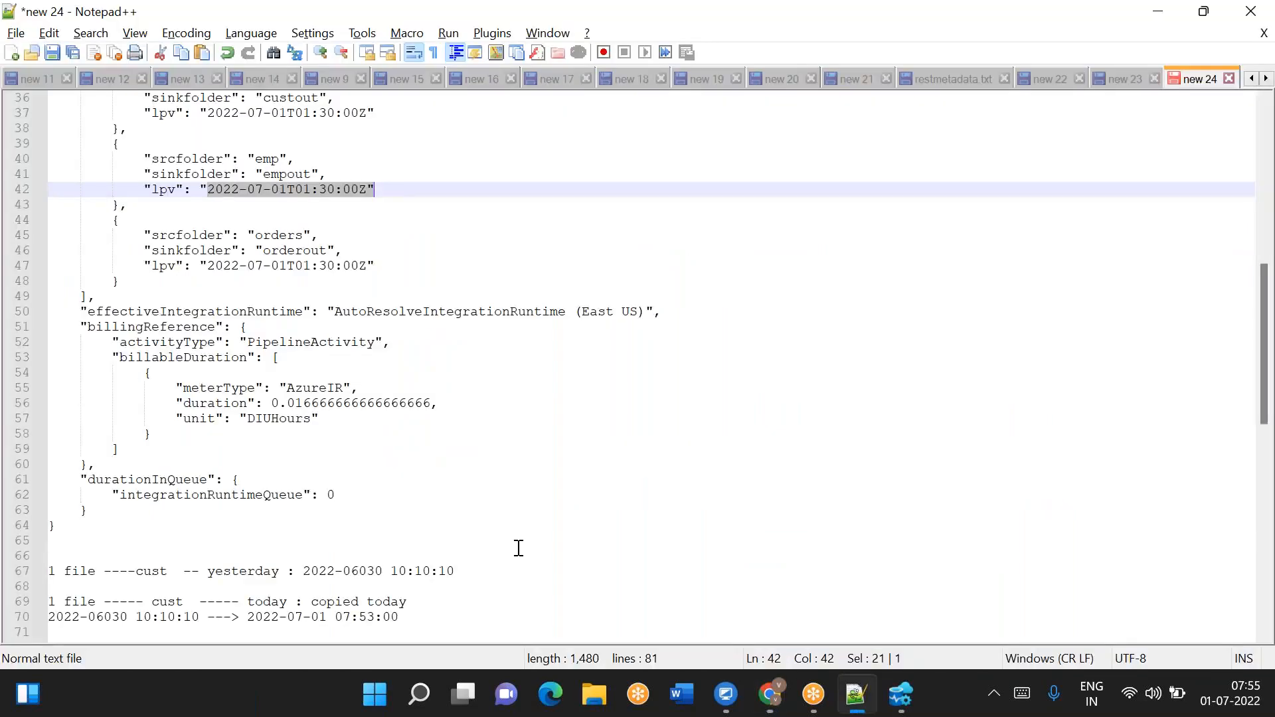
pyautogui.scroll(-5, 472, 552)
pyautogui.click(291, 466)
pyautogui.press('Return')
pyautogui.press('Return')
pyautogui.press('Return')
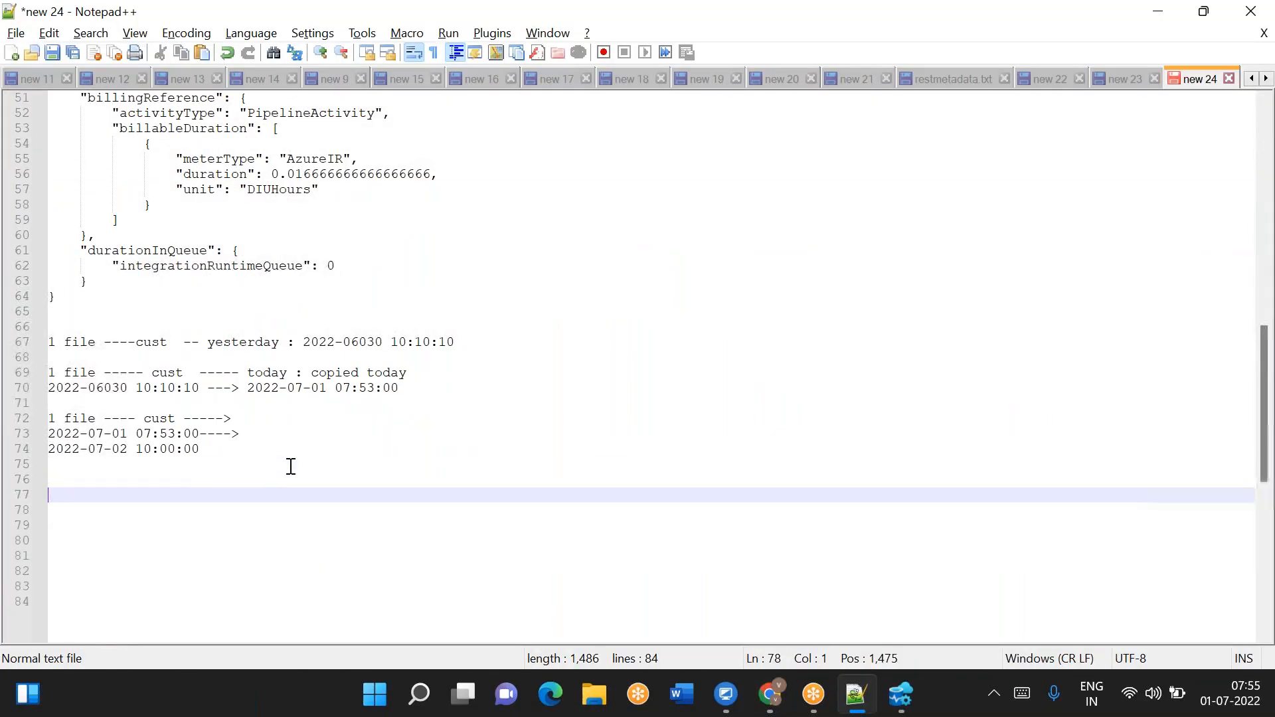
# - Add a note line '1:30 --- 2:25' below the timestamp notes
pyautogui.write('1:30')
pyautogui.press('Return')
pyautogui.press('Return')
pyautogui.press('BackSpace')
pyautogui.press('BackSpace')
pyautogui.write('--- ')
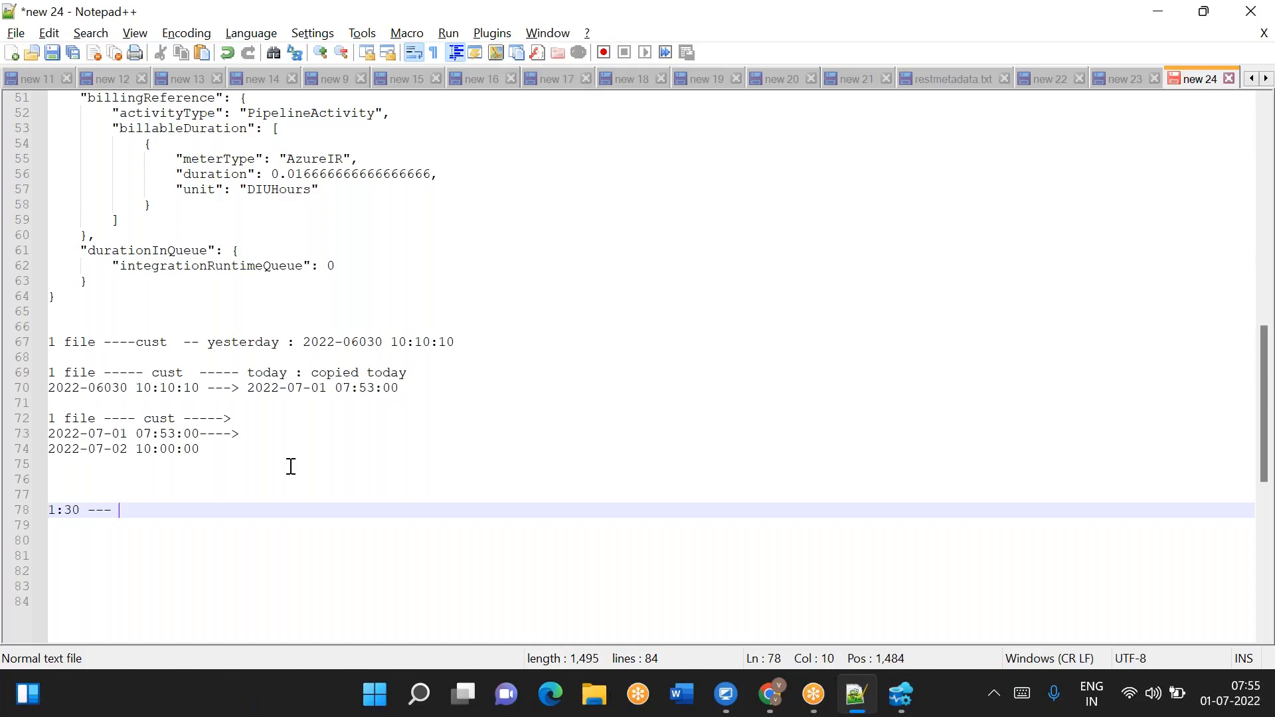
pyautogui.write('2:25')
# - Compare the time note with Set variable1's value and the lpv values in the lookup output
pyautogui.moveTo(83, 509); pyautogui.dragTo(49, 509)
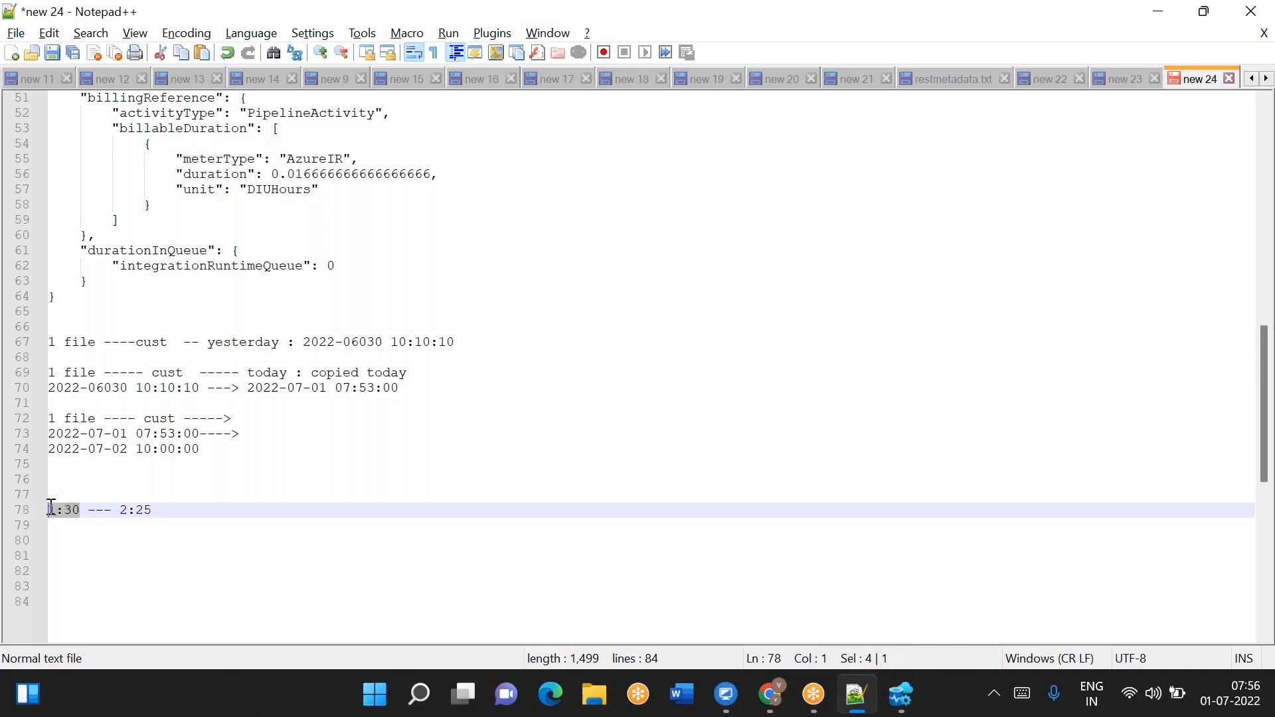
pyautogui.moveTo(156, 509); pyautogui.dragTo(49, 510)
pyautogui.moveTo(158, 509); pyautogui.dragTo(121, 509)
pyautogui.hotkey('alt', 'Tab')
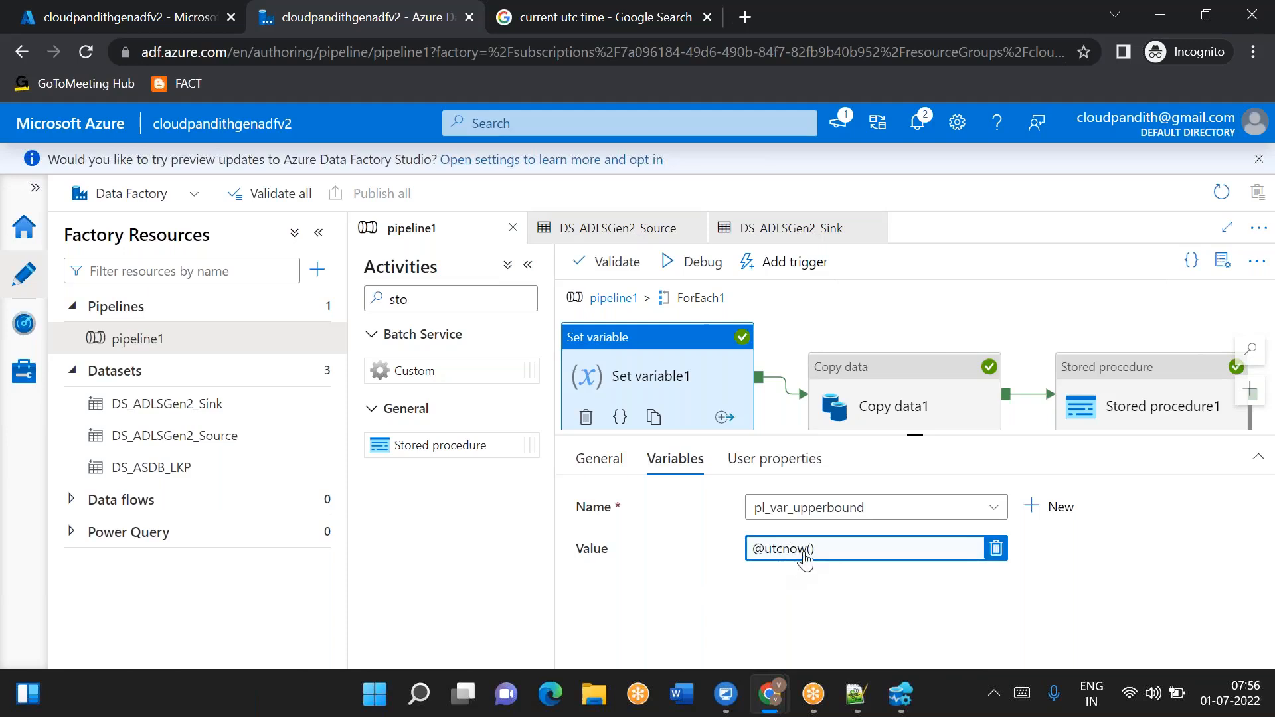
pyautogui.hotkey('alt', 'Tab')
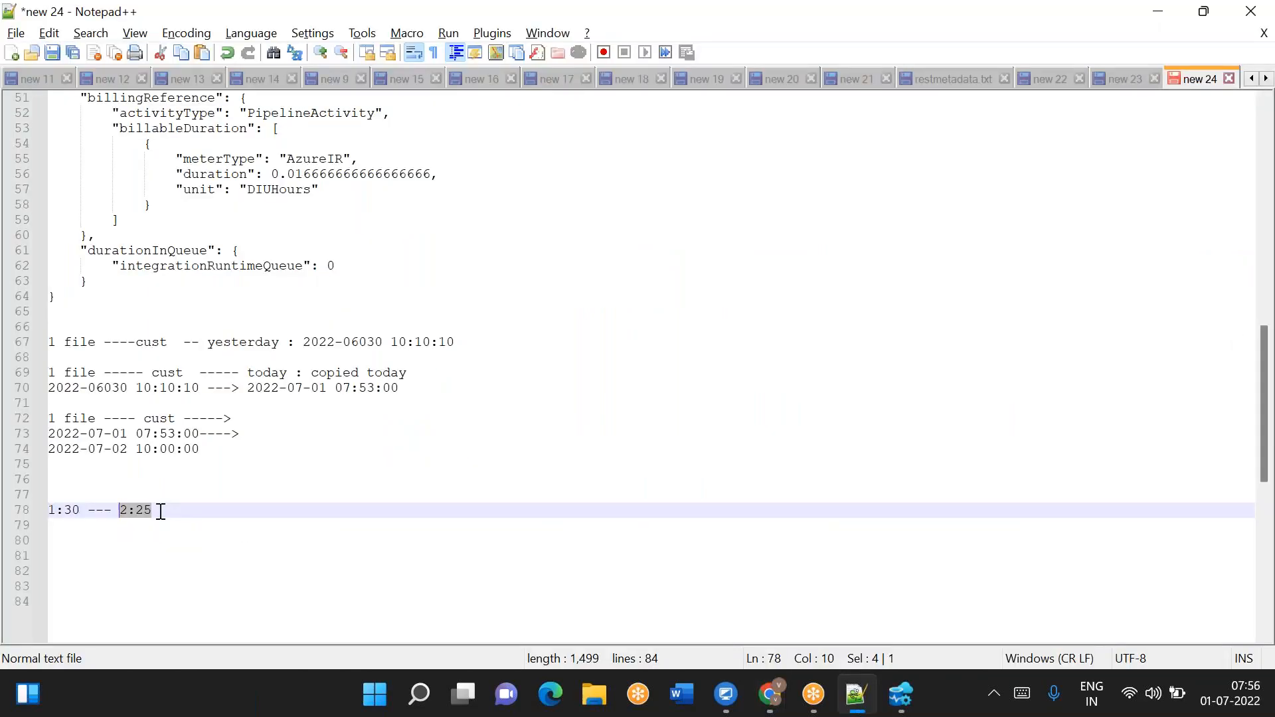
pyautogui.click(54, 499)
pyautogui.scroll(1, 53, 499)
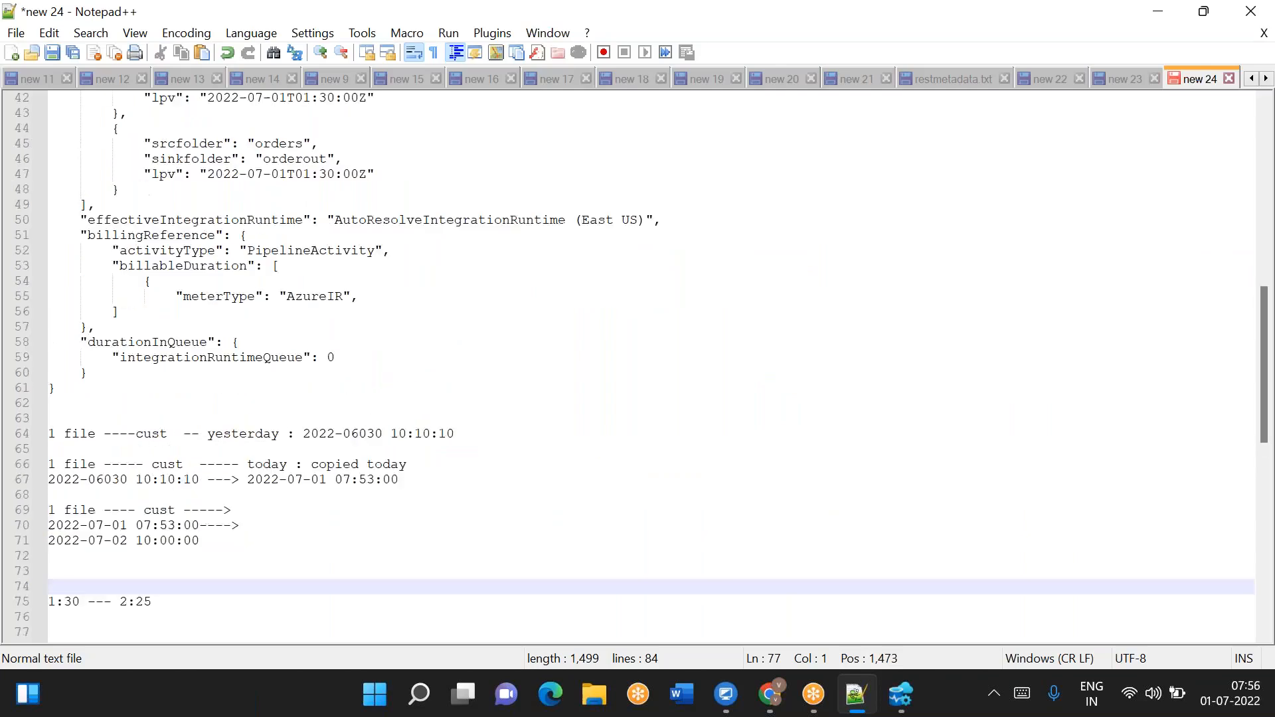
pyautogui.scroll(4, 265, 183)
pyautogui.doubleClick(313, 186)
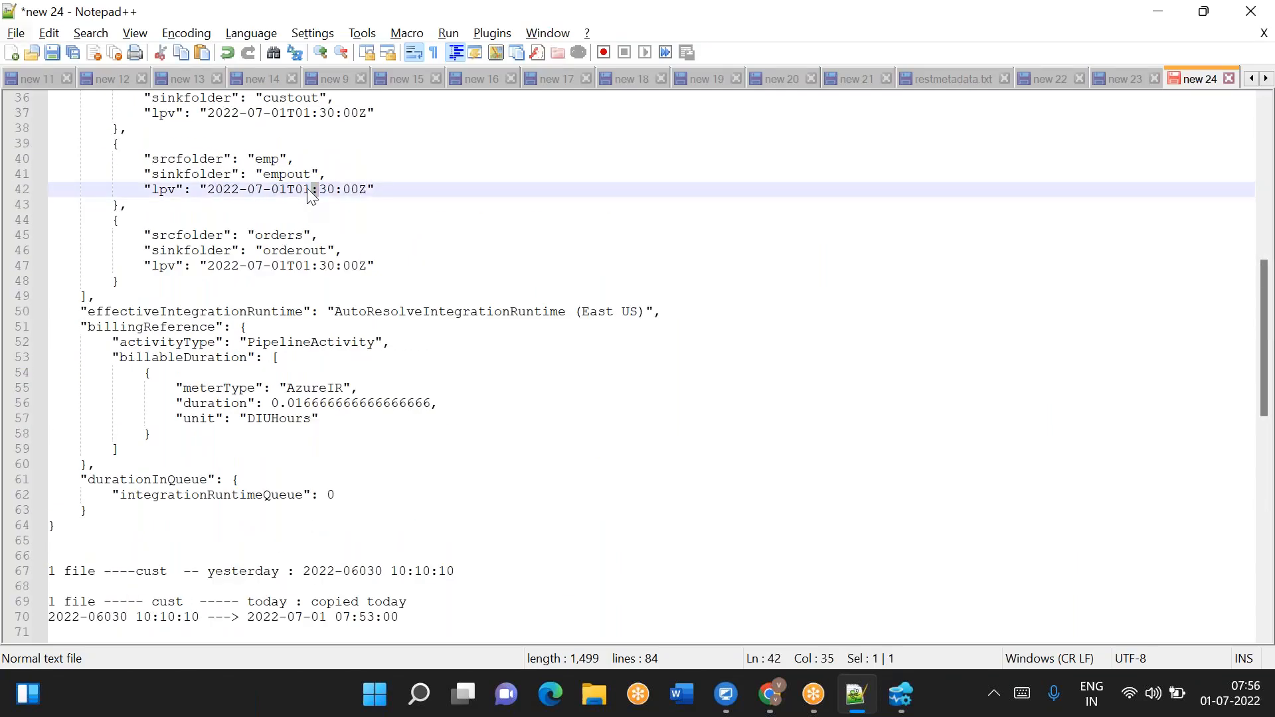
pyautogui.moveTo(288, 190); pyautogui.dragTo(370, 191)
# - Review the start and end times in Copy data1's source filter by last modified
pyautogui.hotkey('alt', 'Tab')
pyautogui.click(876, 405)
pyautogui.scroll(-3, 954, 525)
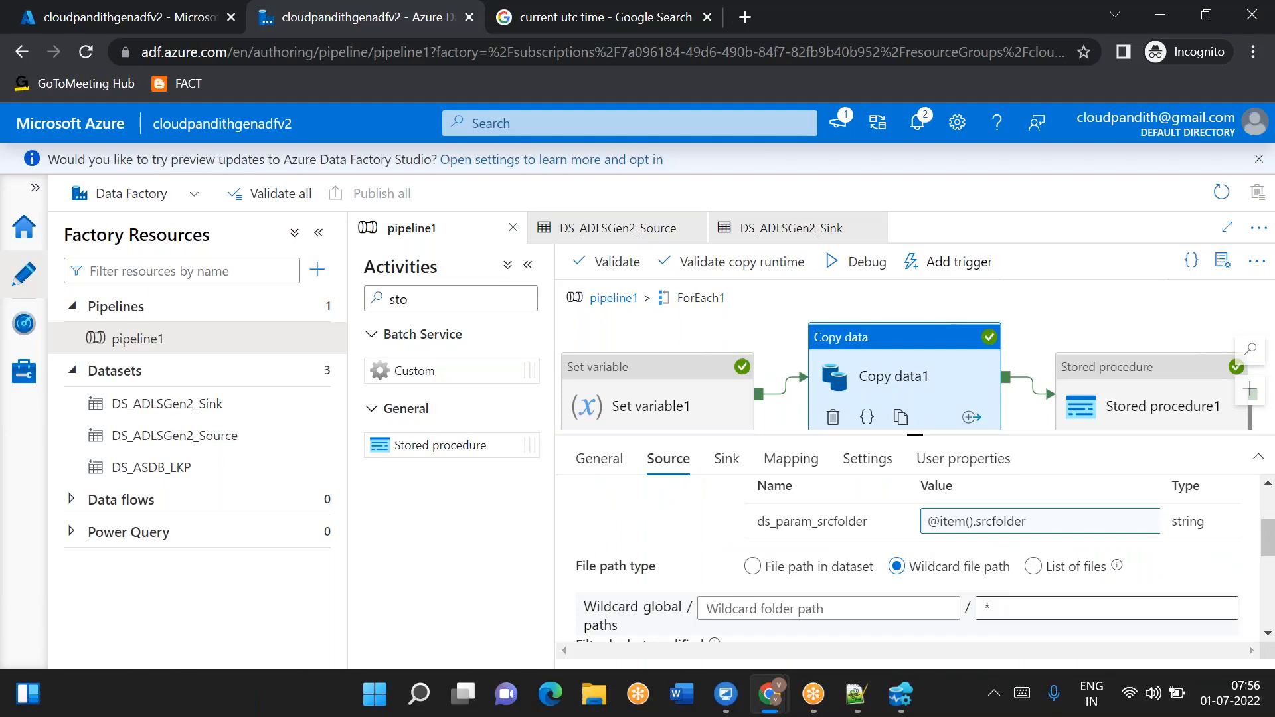
pyautogui.scroll(-2, 733, 532)
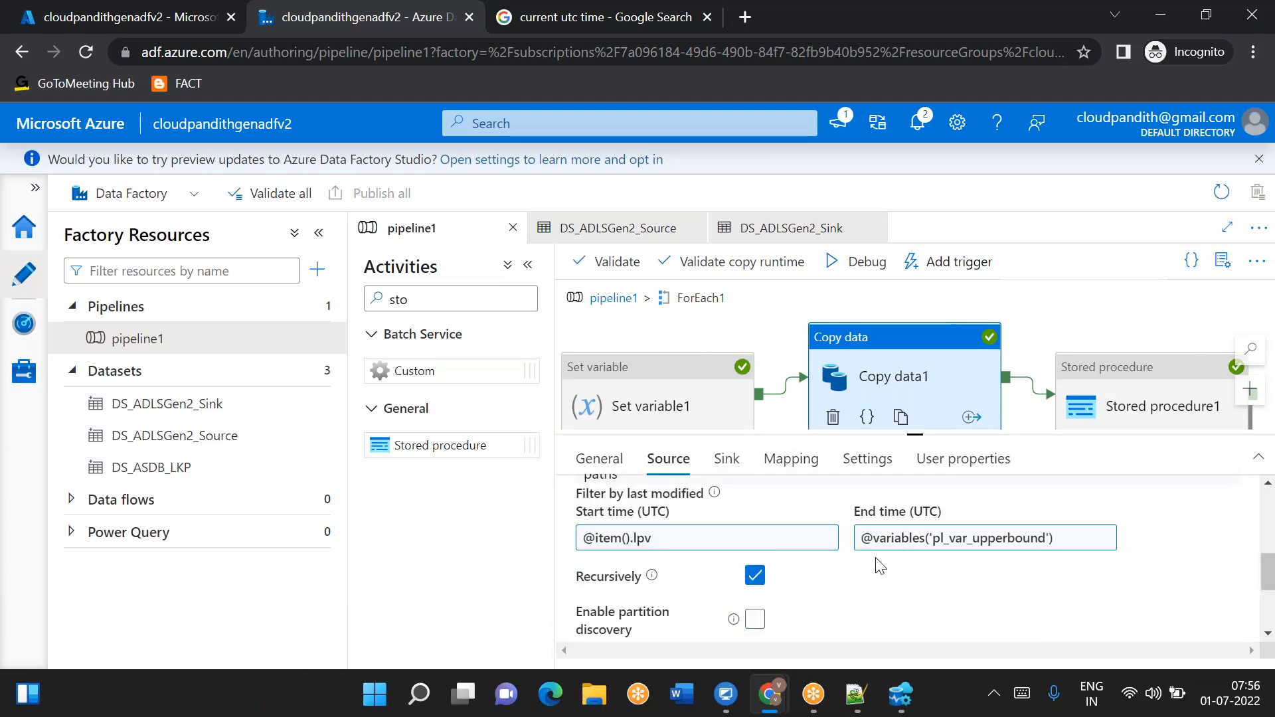
pyautogui.scroll(2, 906, 557)
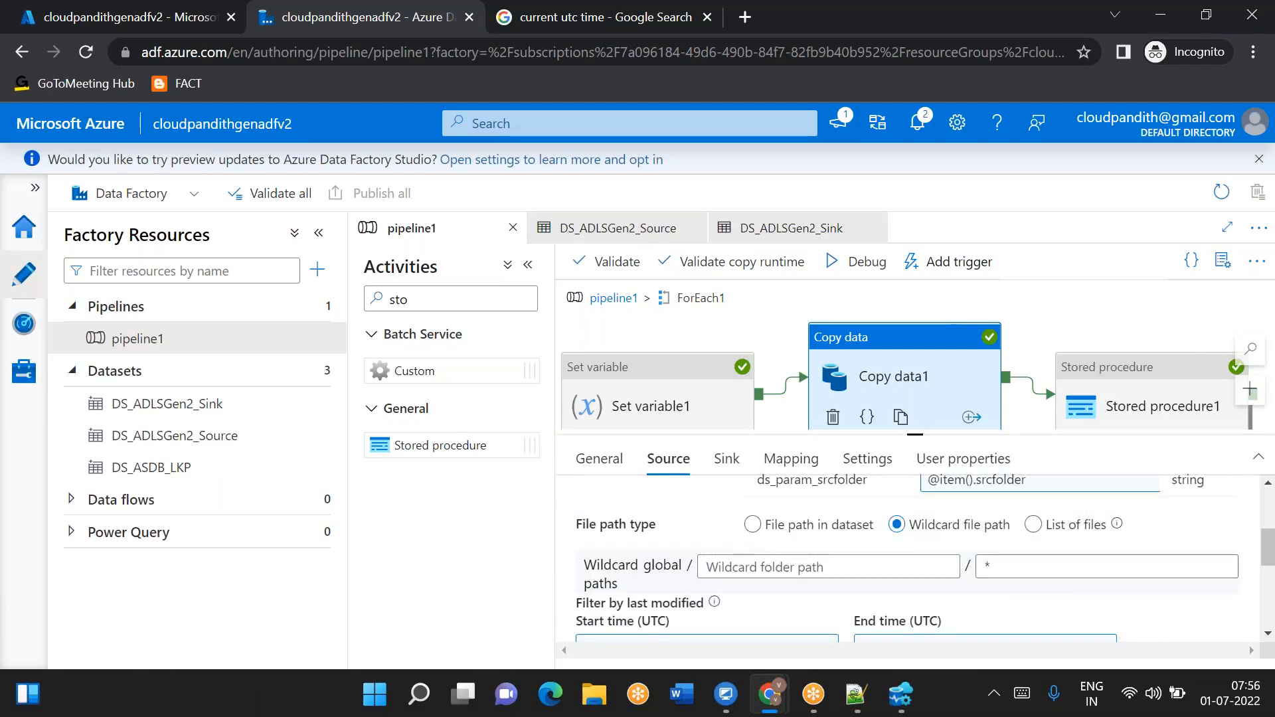
pyautogui.scroll(-3, 992, 550)
pyautogui.scroll(1, 705, 536)
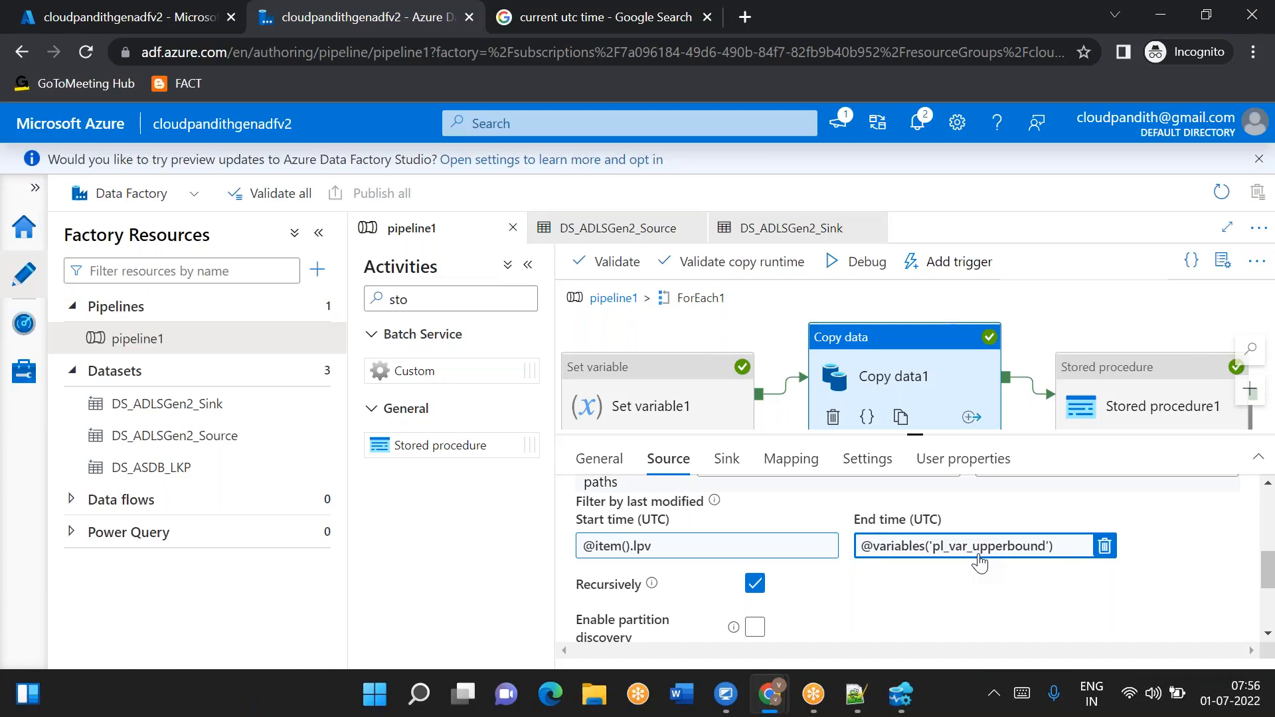
# - Review Stored procedure1's lpv and srcfolder parameters against the lpv values in the lookup output
pyautogui.moveTo(1257, 700)
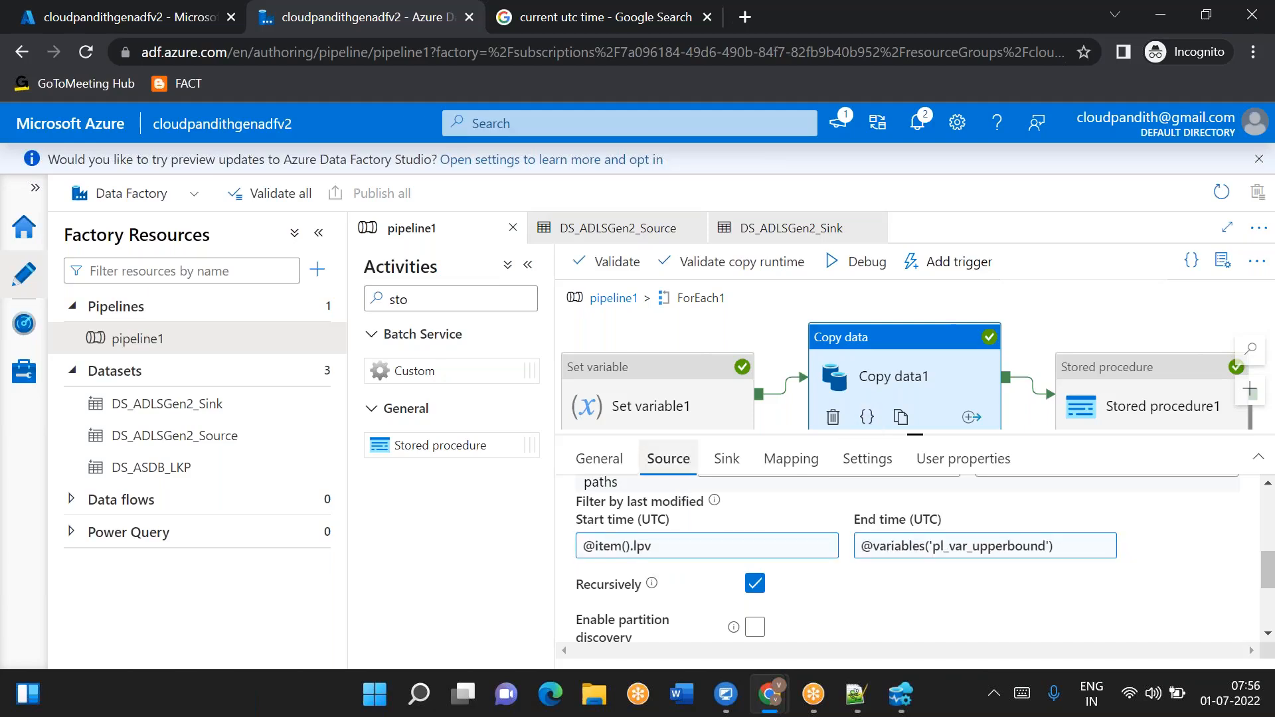
pyautogui.click(1169, 402)
pyautogui.scroll(-3, 969, 550)
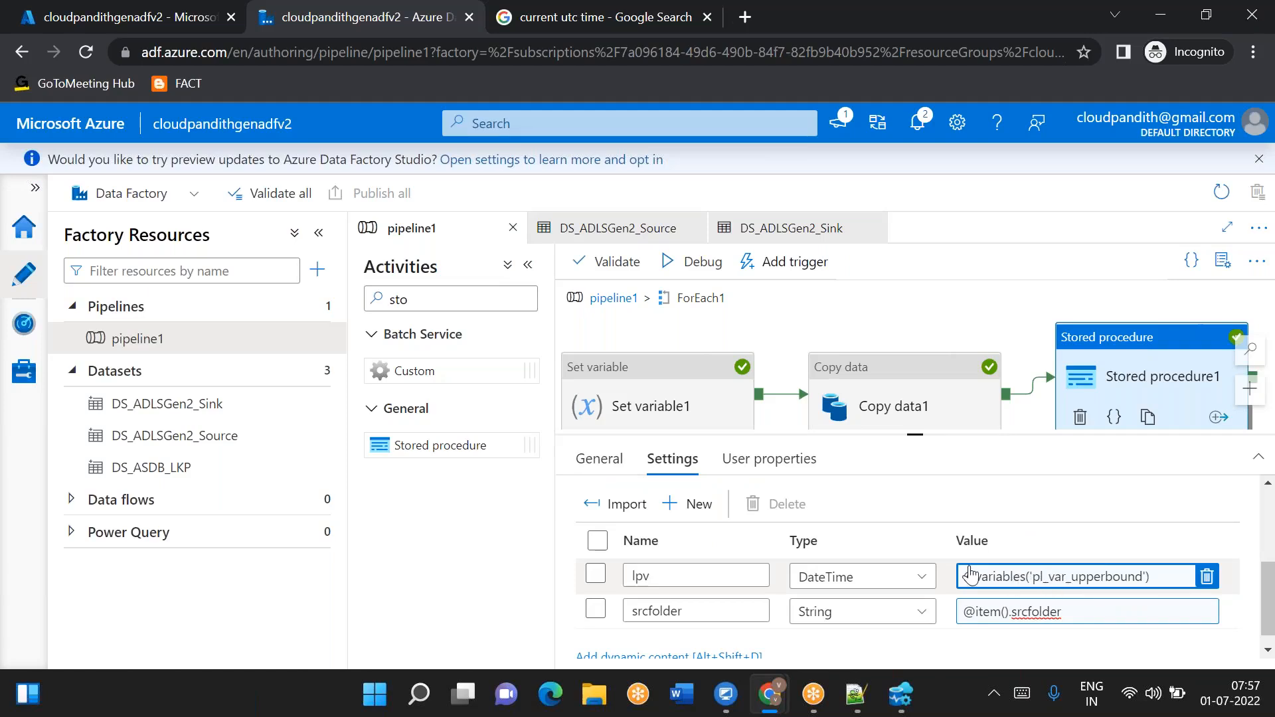
pyautogui.click(641, 576)
pyautogui.doubleClick(641, 575)
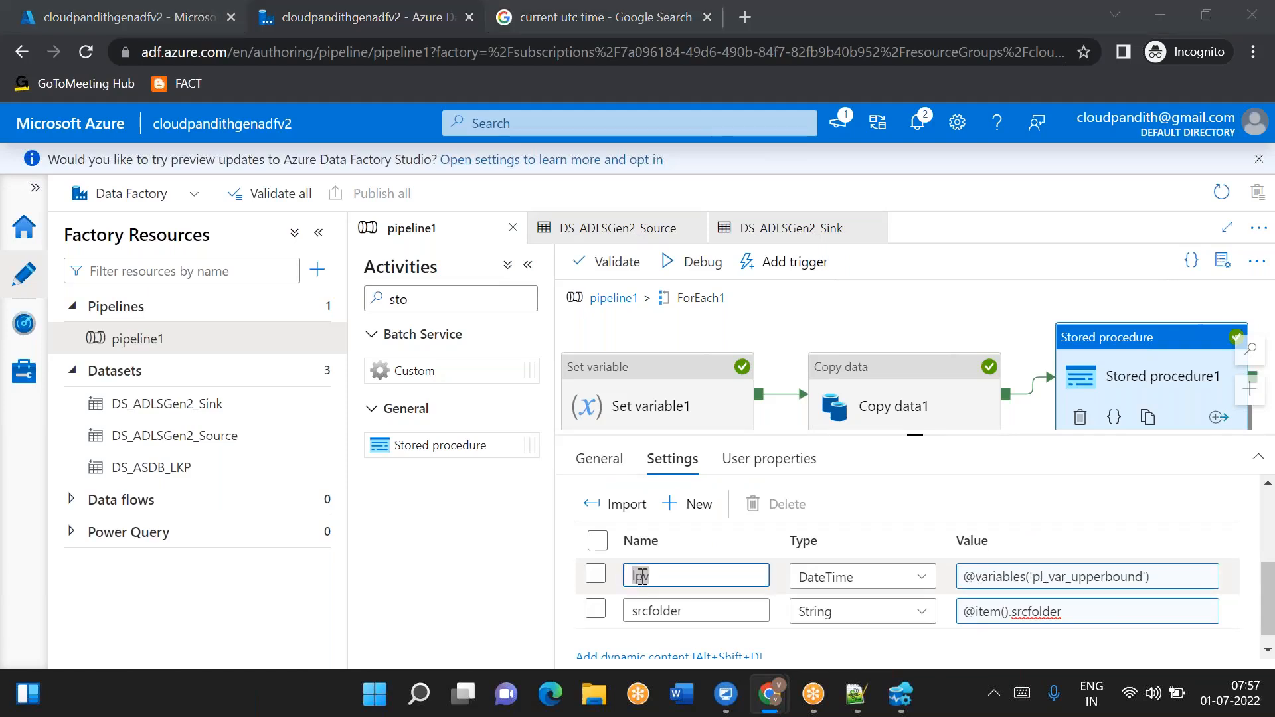
pyautogui.hotkey('alt', 'Tab')
pyautogui.doubleClick(326, 189)
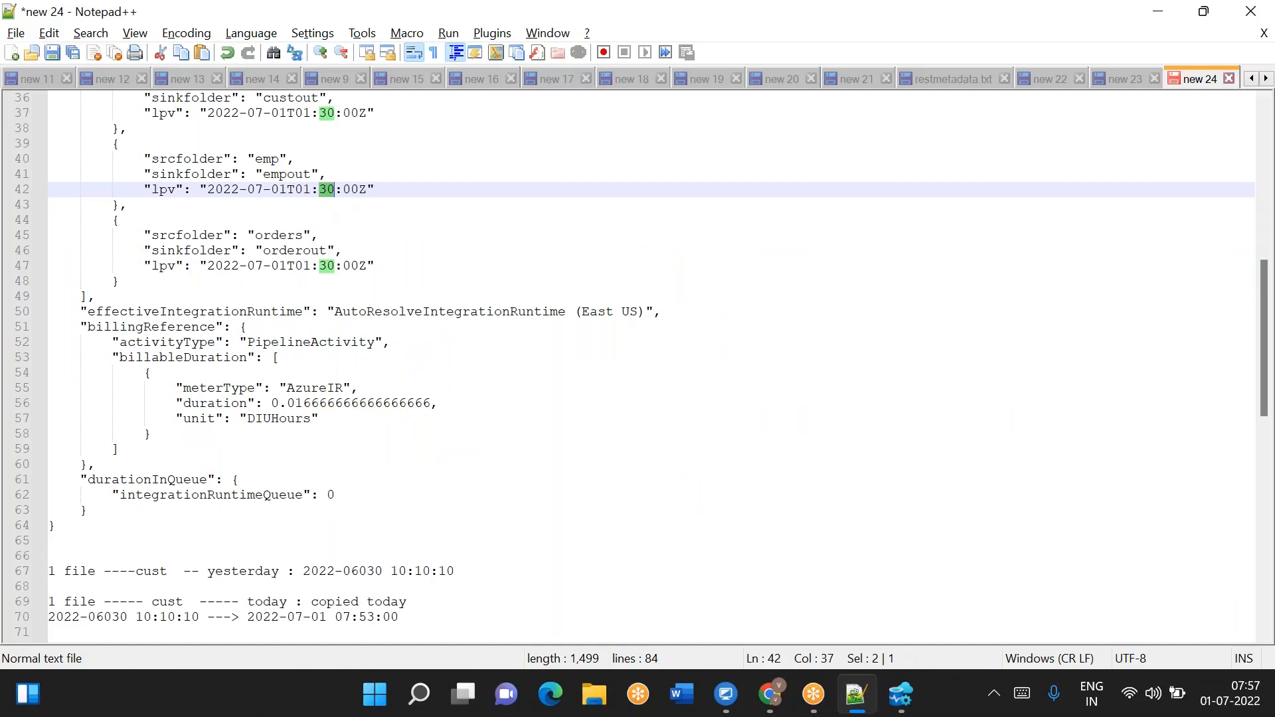
pyautogui.hotkey('alt', 'Tab')
pyautogui.click(1076, 611)
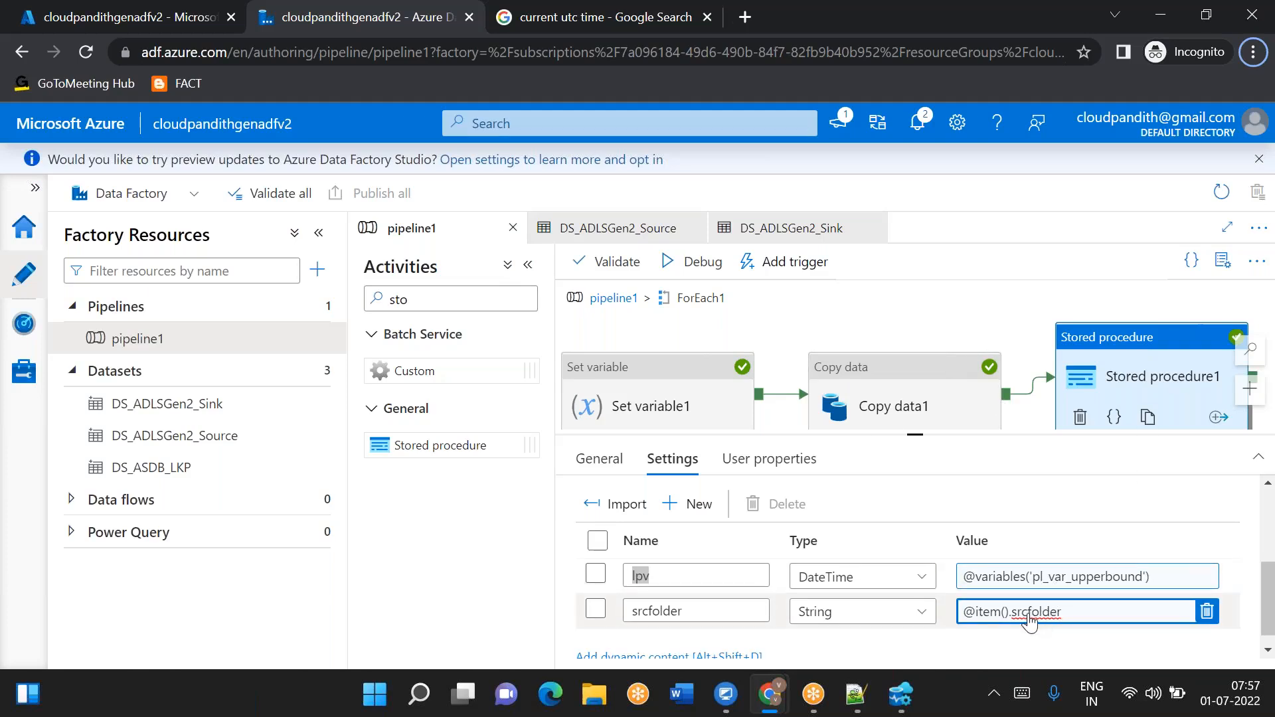
pyautogui.hotkey('alt', 'Tab')
pyautogui.scroll(4, 512, 279)
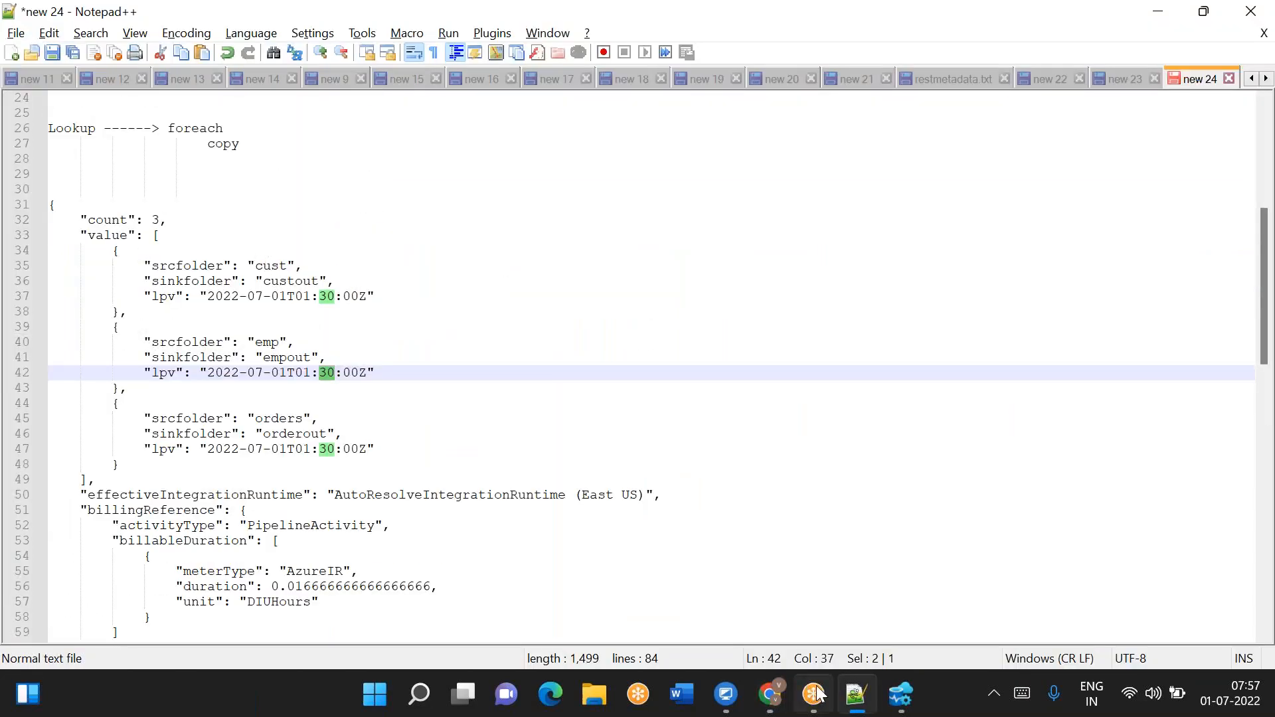
# - Switch to Azure Data Studio and run select * from metadata below the stored procedure script
pyautogui.click(900, 694)
pyautogui.scroll(1, 645, 170)
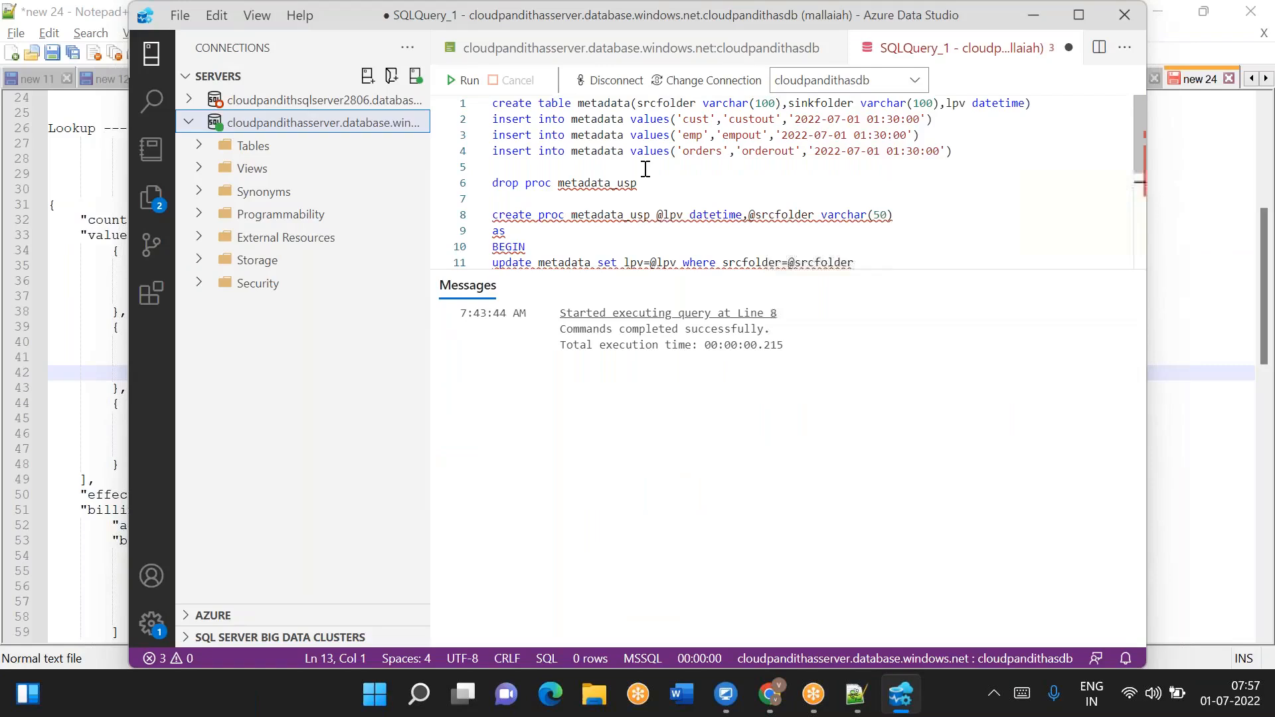
pyautogui.doubleClick(698, 119)
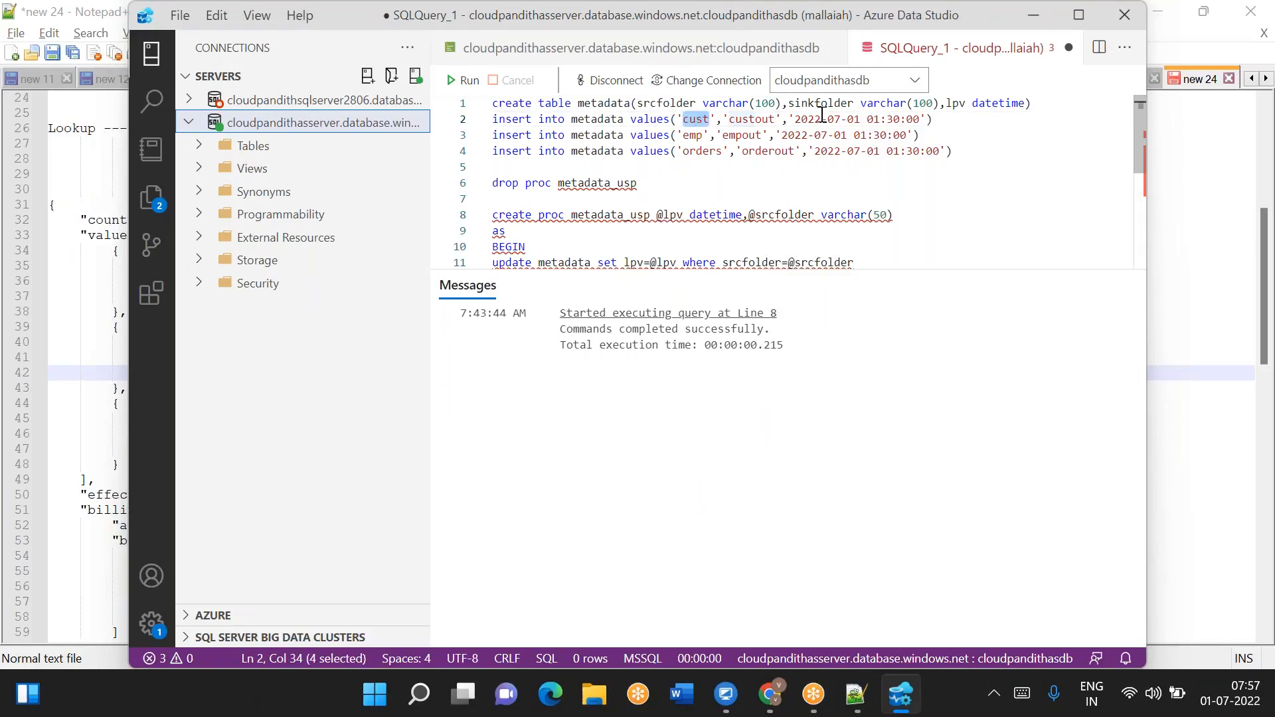
pyautogui.moveTo(801, 120); pyautogui.dragTo(920, 119)
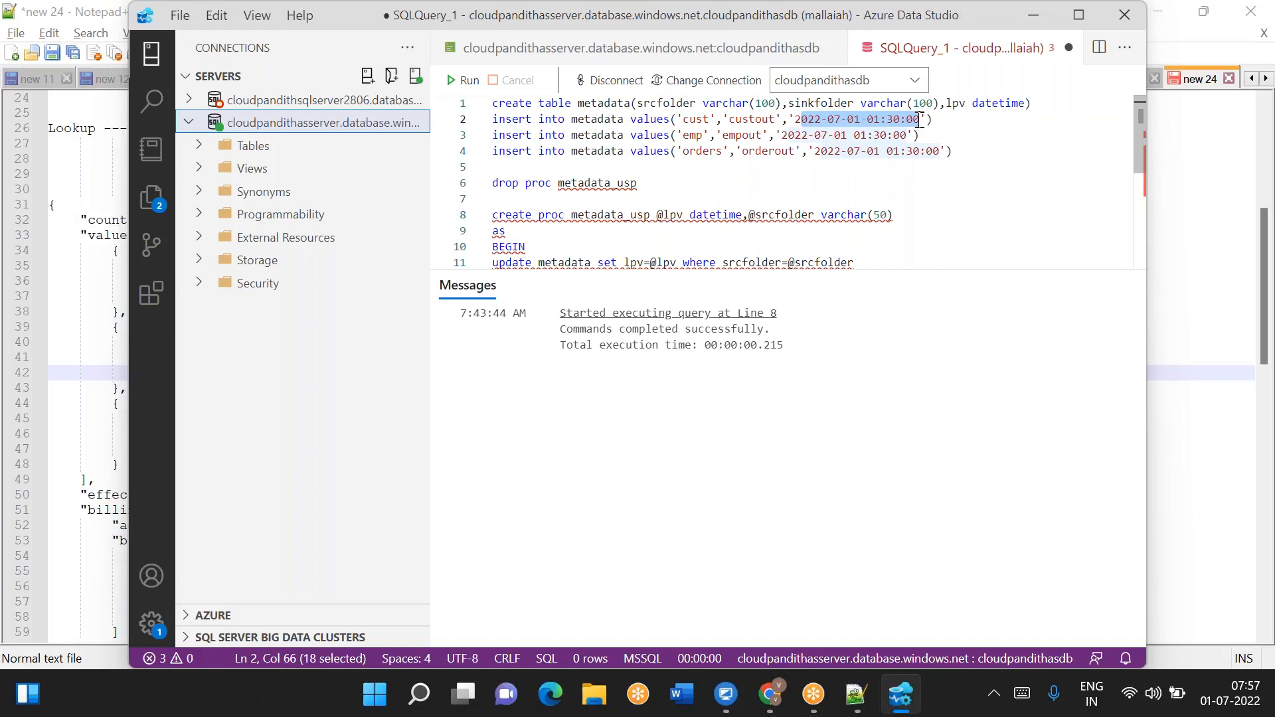
pyautogui.scroll(-3, 567, 204)
pyautogui.click(541, 213)
pyautogui.press('Return')
pyautogui.press('Return')
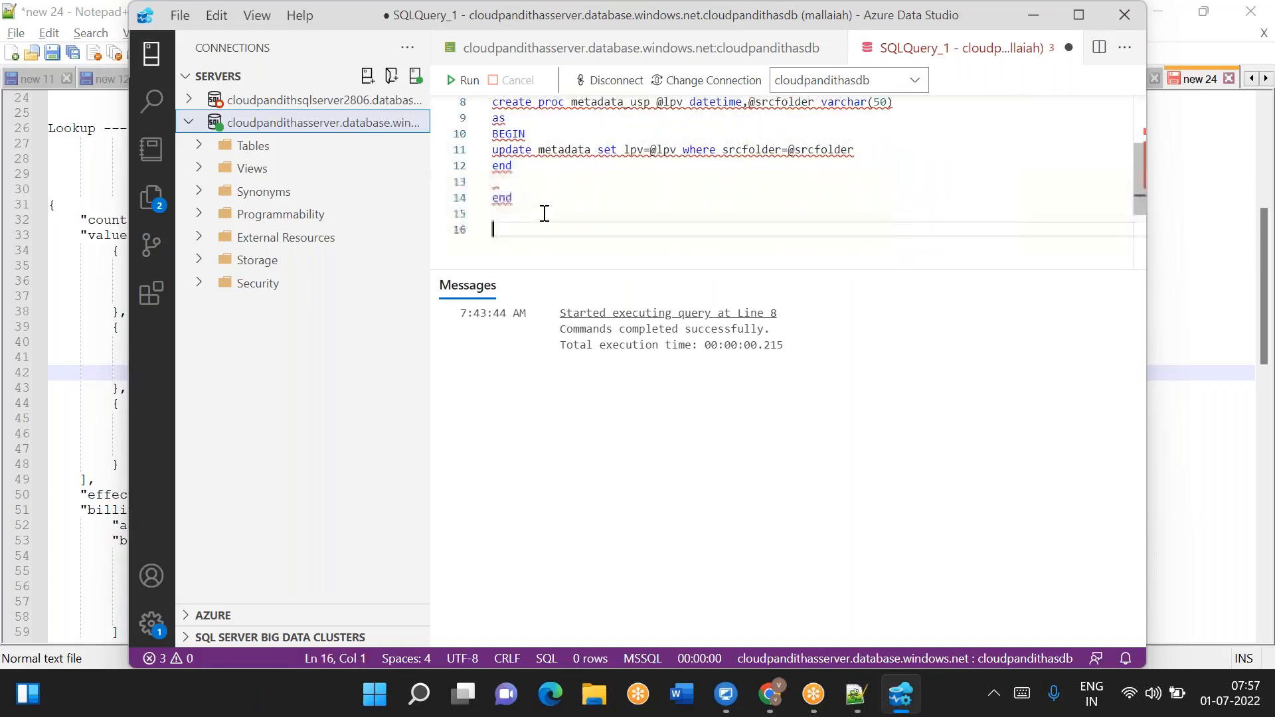
pyautogui.press('Return')
pyautogui.write('select * from metadata')
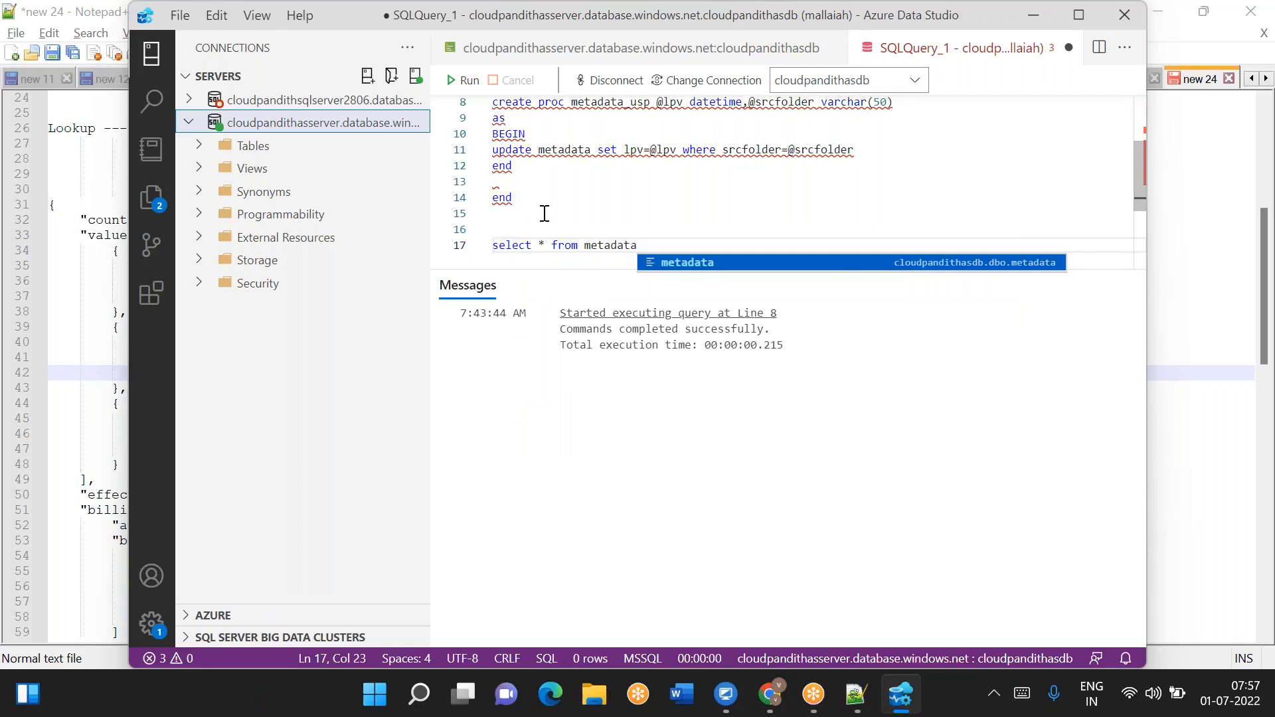
pyautogui.hotkey('shift', 'Home')
pyautogui.click(464, 80)
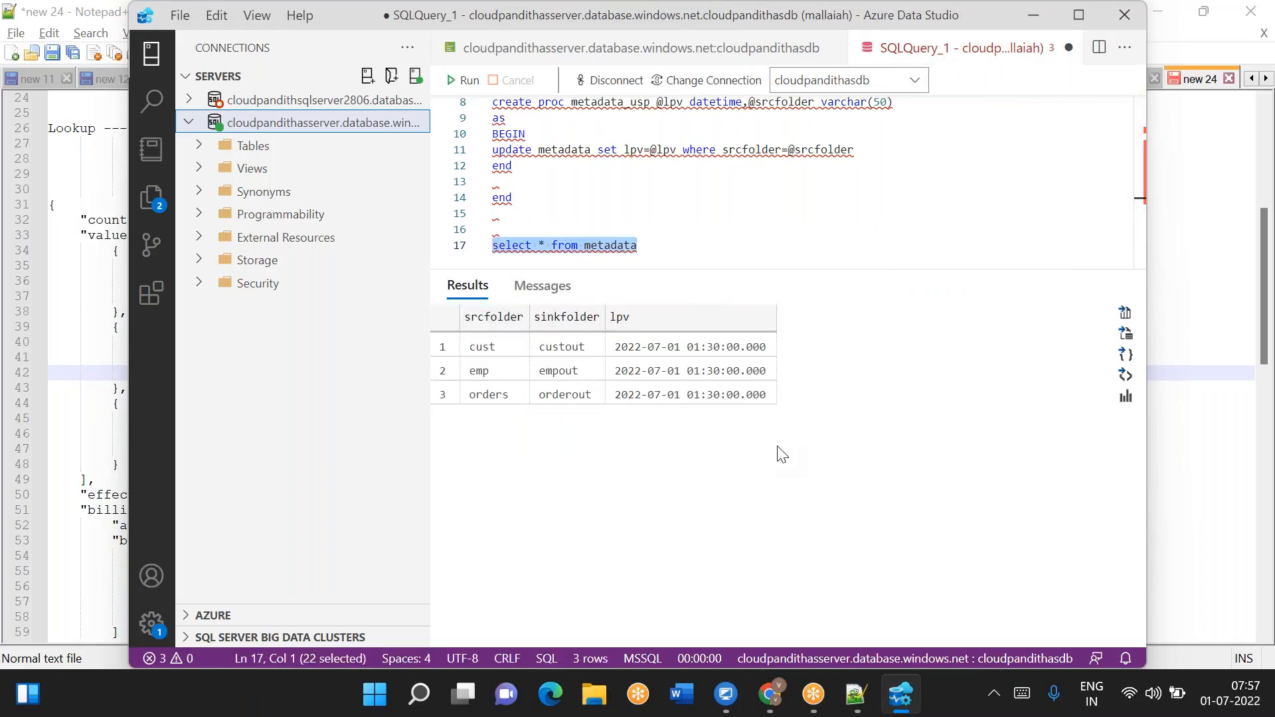
pyautogui.click(677, 250)
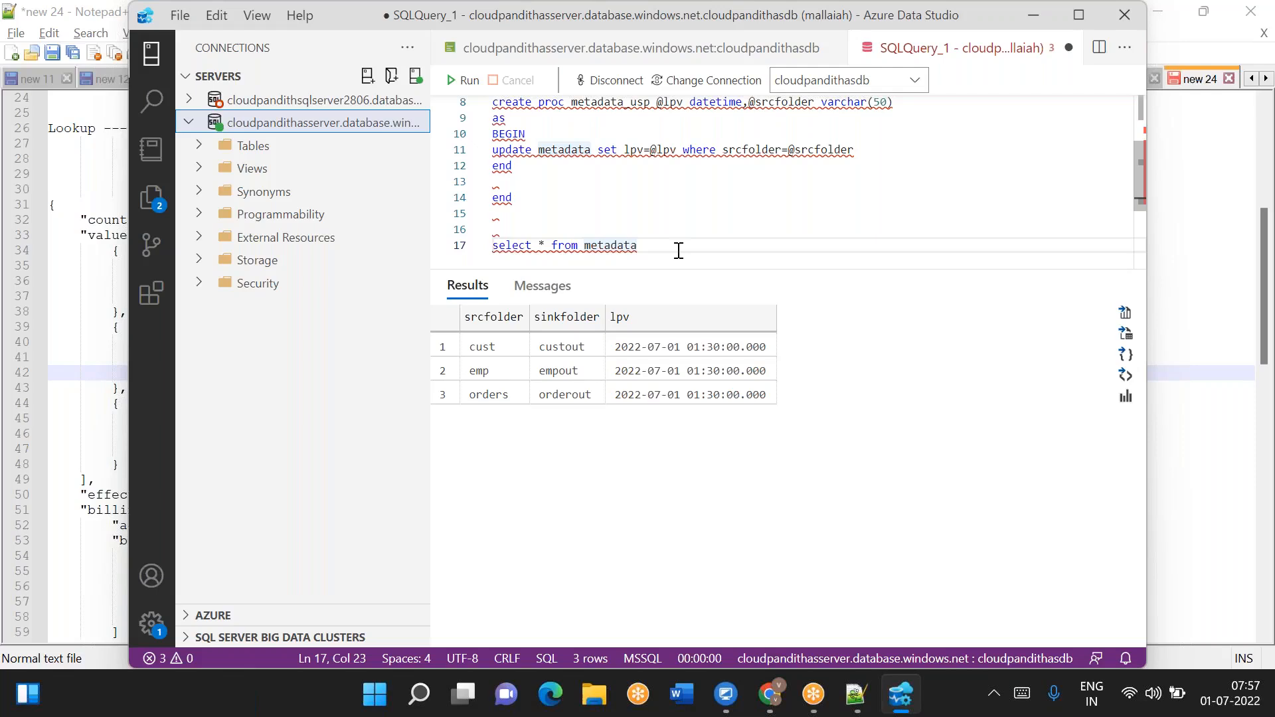
# - Compare the metadata table's lpv values with the lookup output and the Copy data1 settings
pyautogui.click(856, 694)
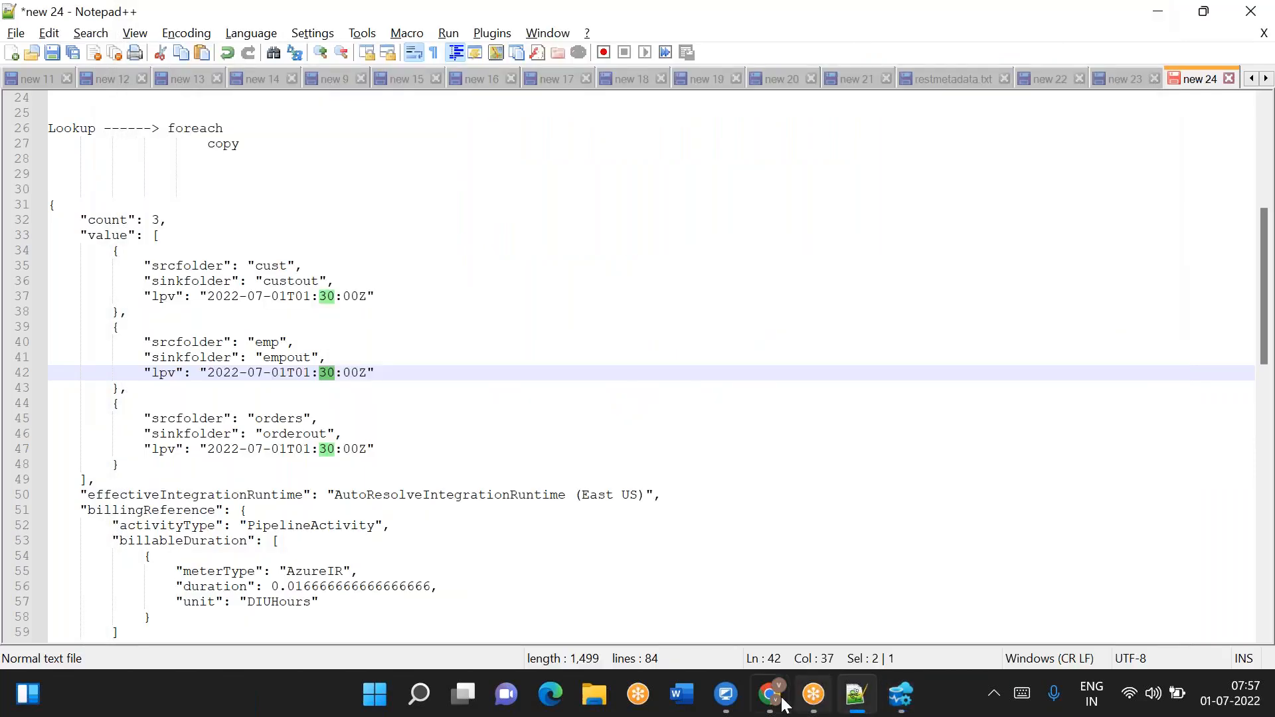
pyautogui.moveTo(779, 705)
pyautogui.click(843, 587)
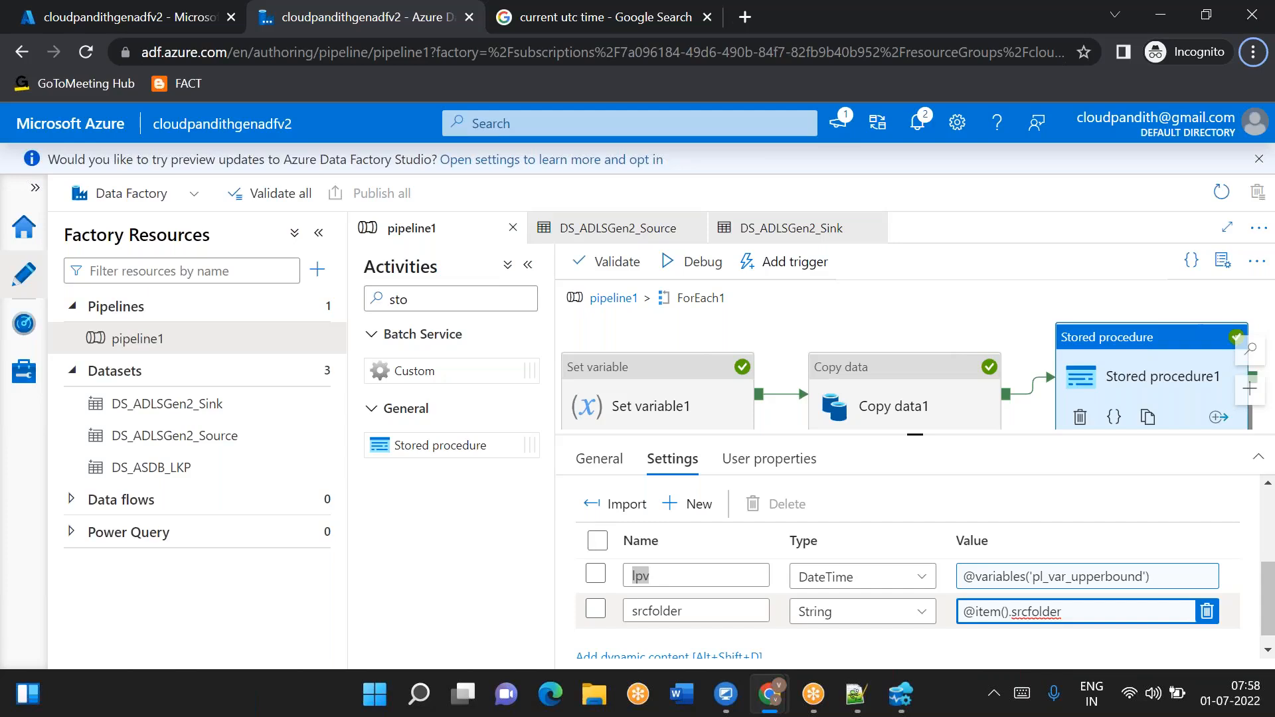
pyautogui.hotkey('alt', 'Tab')
pyautogui.moveTo(216, 296); pyautogui.dragTo(329, 297)
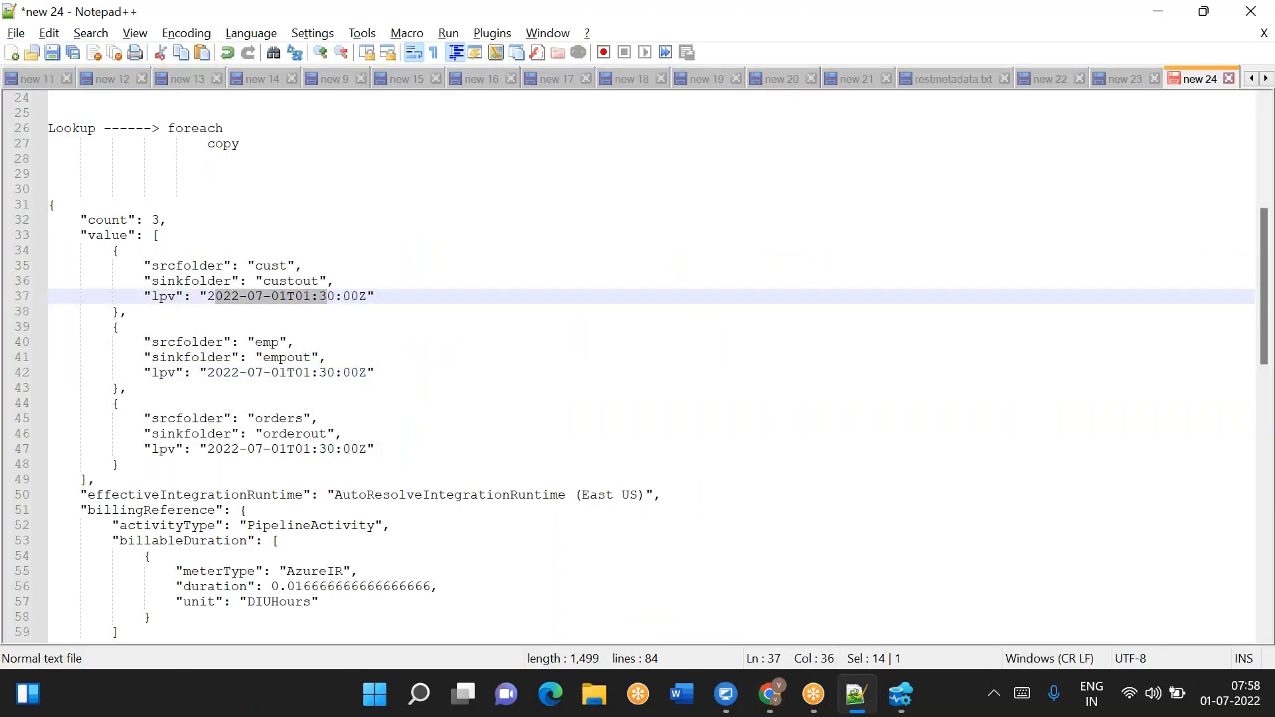
pyautogui.hotkey('alt', 'Tab')
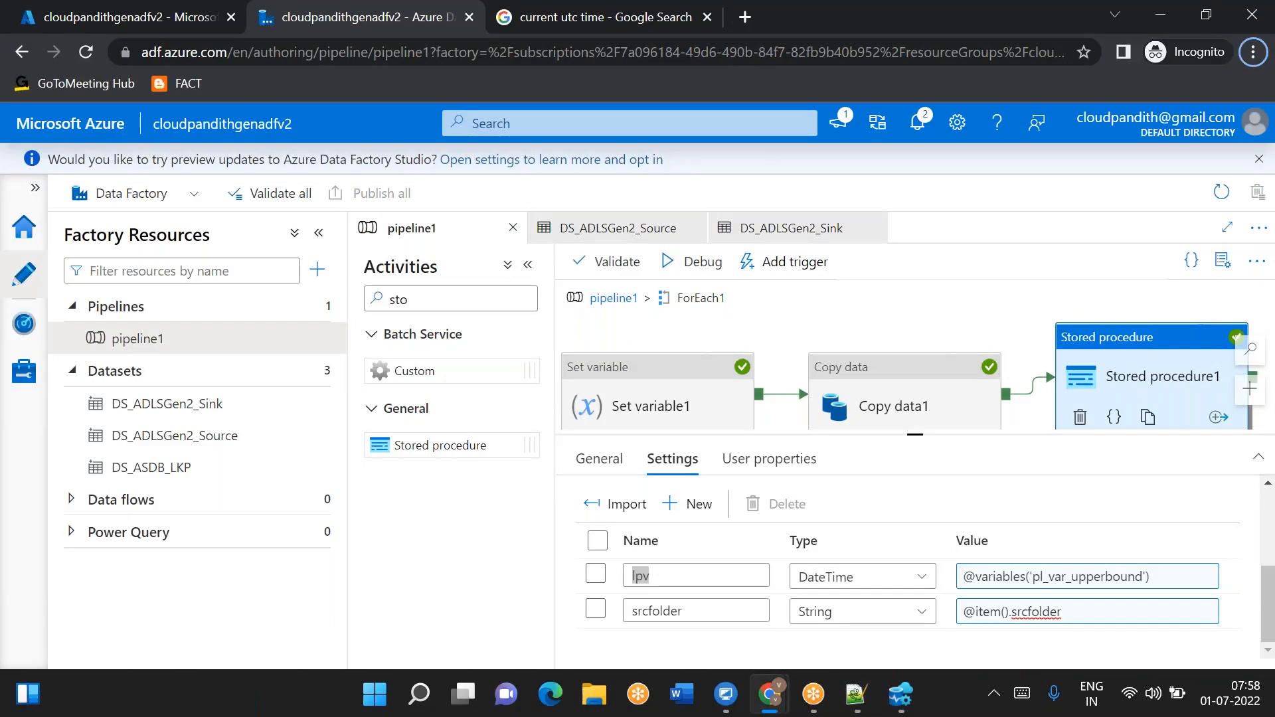
pyautogui.click(898, 402)
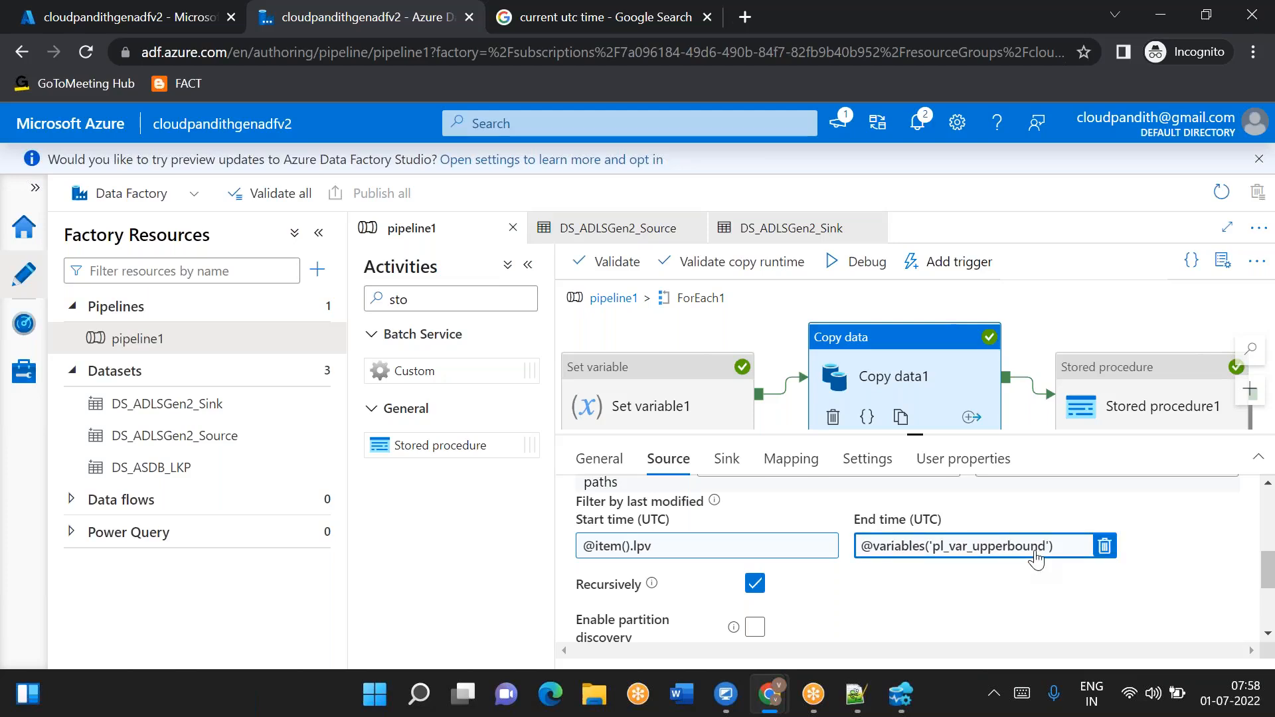
# - Add note lines '1:30 -----', '2:25----------->' and '2:35' at the end of the notes
pyautogui.click(856, 694)
pyautogui.scroll(-8, 434, 578)
pyautogui.scroll(-10, 434, 578)
pyautogui.click(193, 347)
pyautogui.write('1:30 -----')
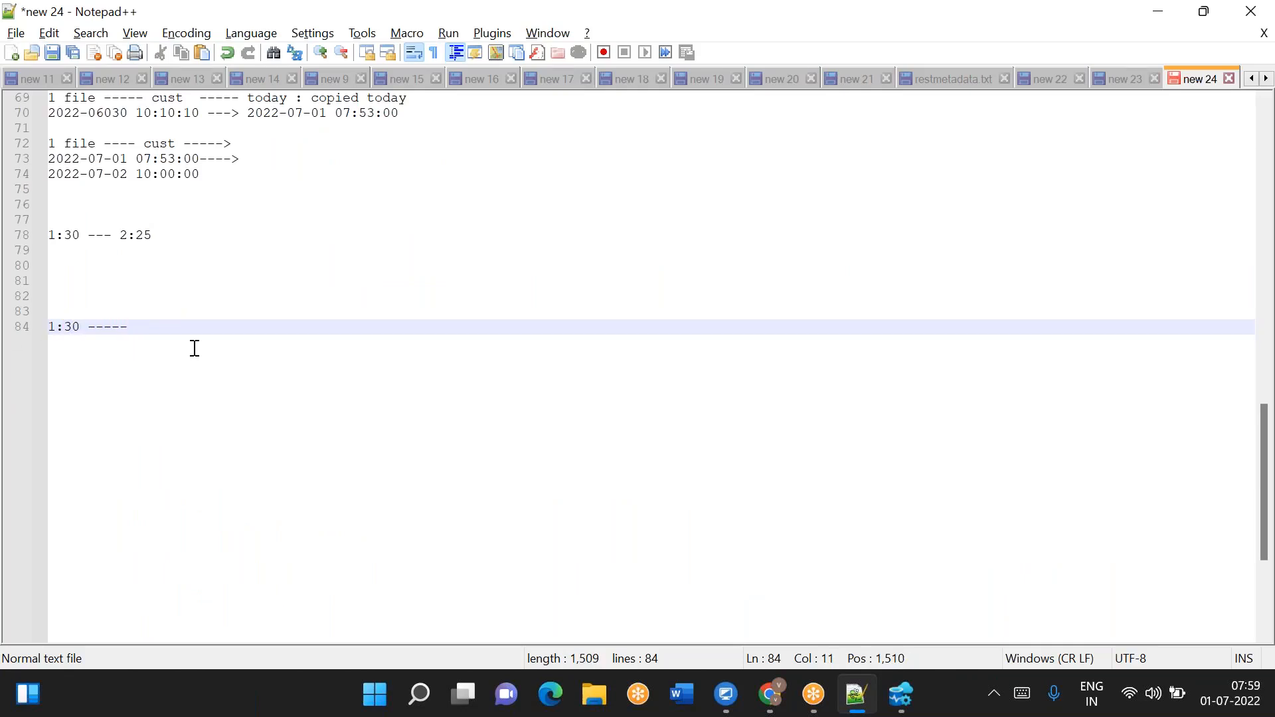
pyautogui.press('Return')
pyautogui.press('Return')
pyautogui.press('Return')
pyautogui.write('2:25')
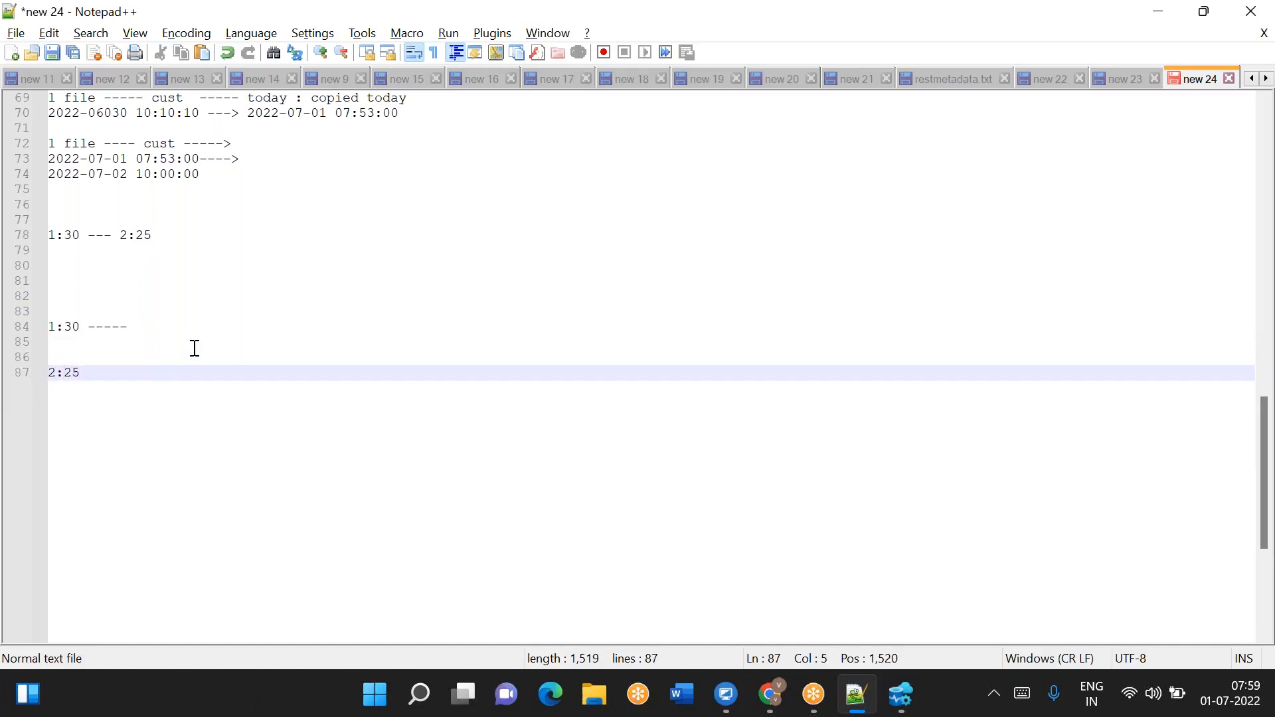
pyautogui.write('----------->')
pyautogui.press('Return')
pyautogui.press('Return')
pyautogui.press('Return')
pyautogui.press('Return')
pyautogui.press('Return')
pyautogui.press('Return')
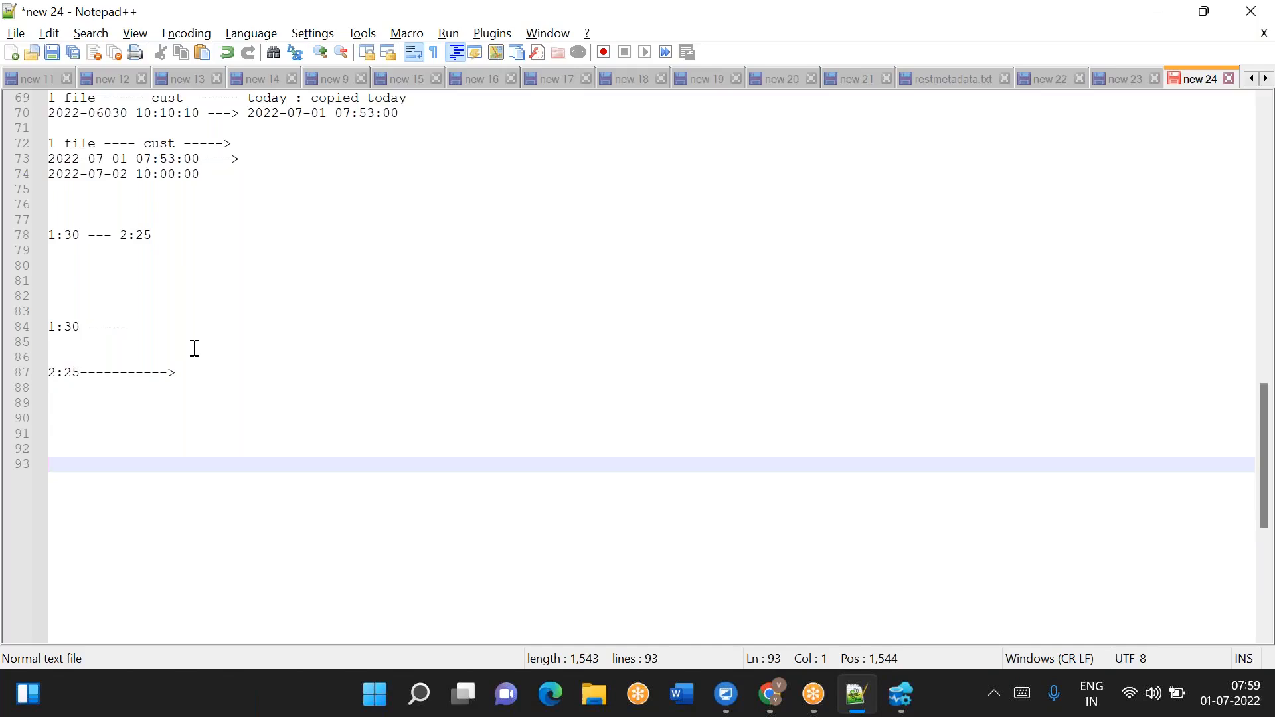
pyautogui.write('2:36')
pyautogui.press('BackSpace')
pyautogui.write('5')
# - Select the 2:35 note and return to Copy data1's end time setting
pyautogui.doubleClick(67, 463)
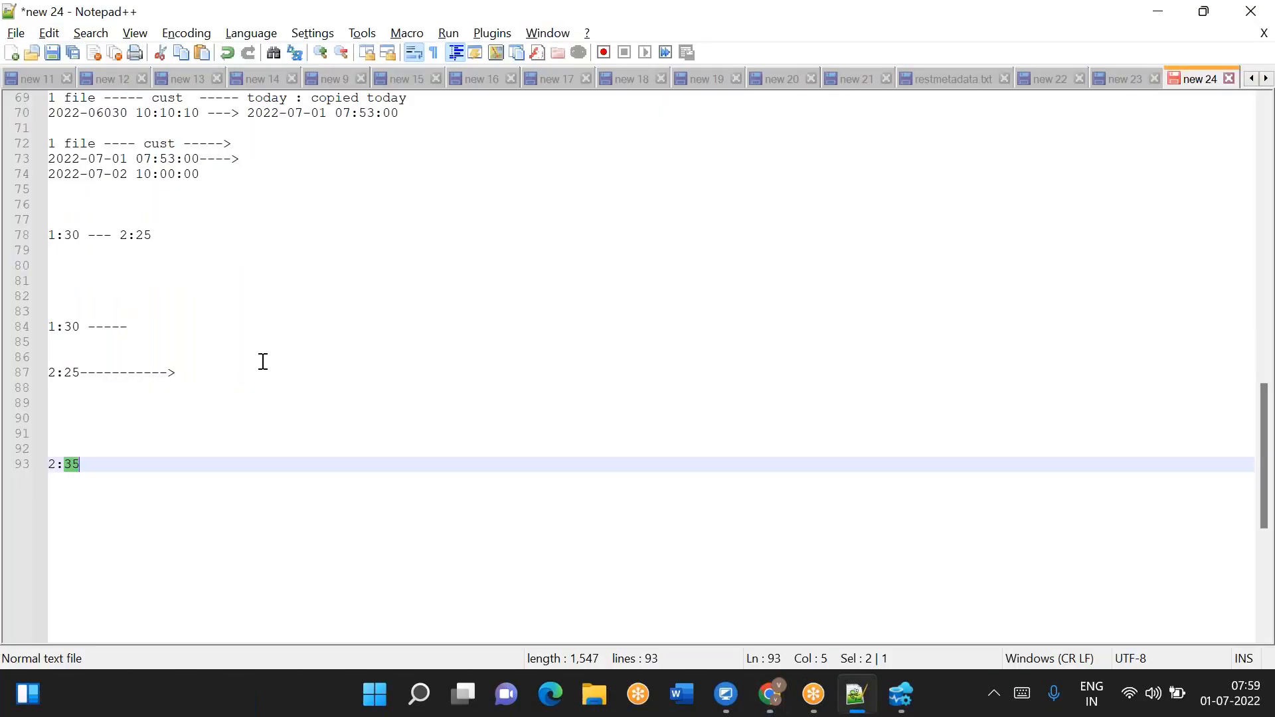
pyautogui.click(81, 463)
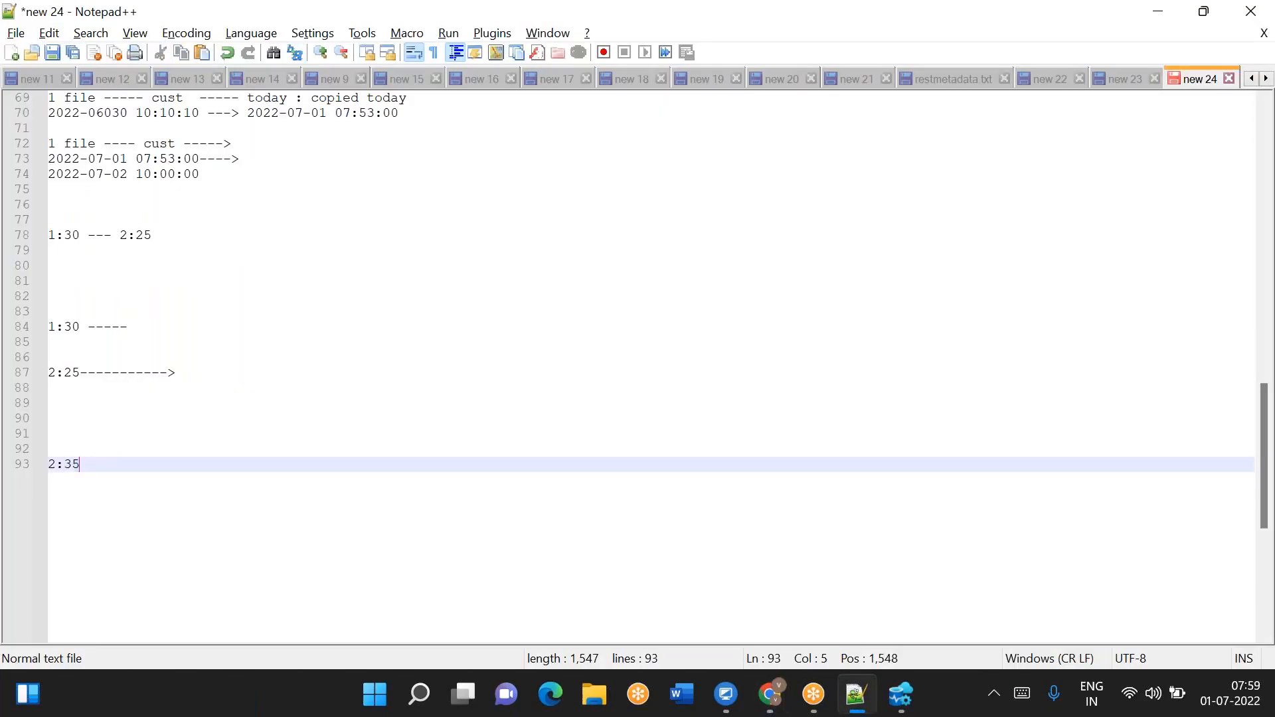
pyautogui.tripleClick(66, 466)
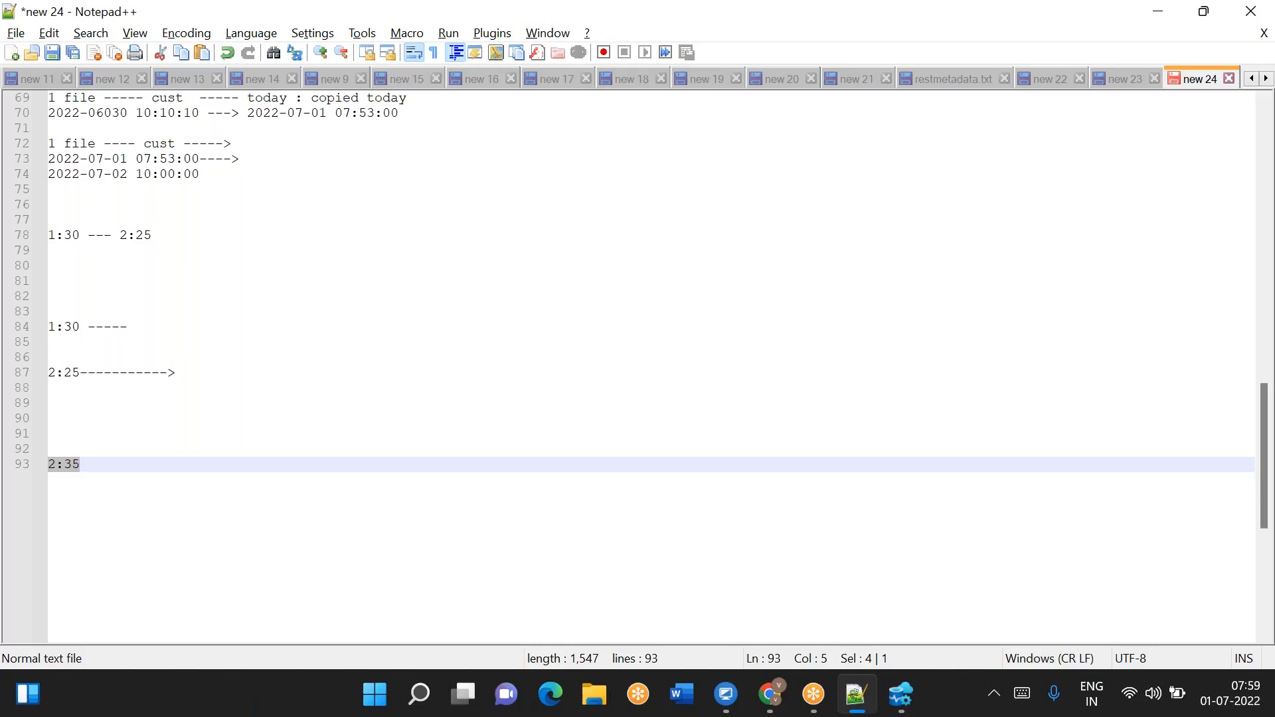
pyautogui.hotkey('alt', 'Tab')
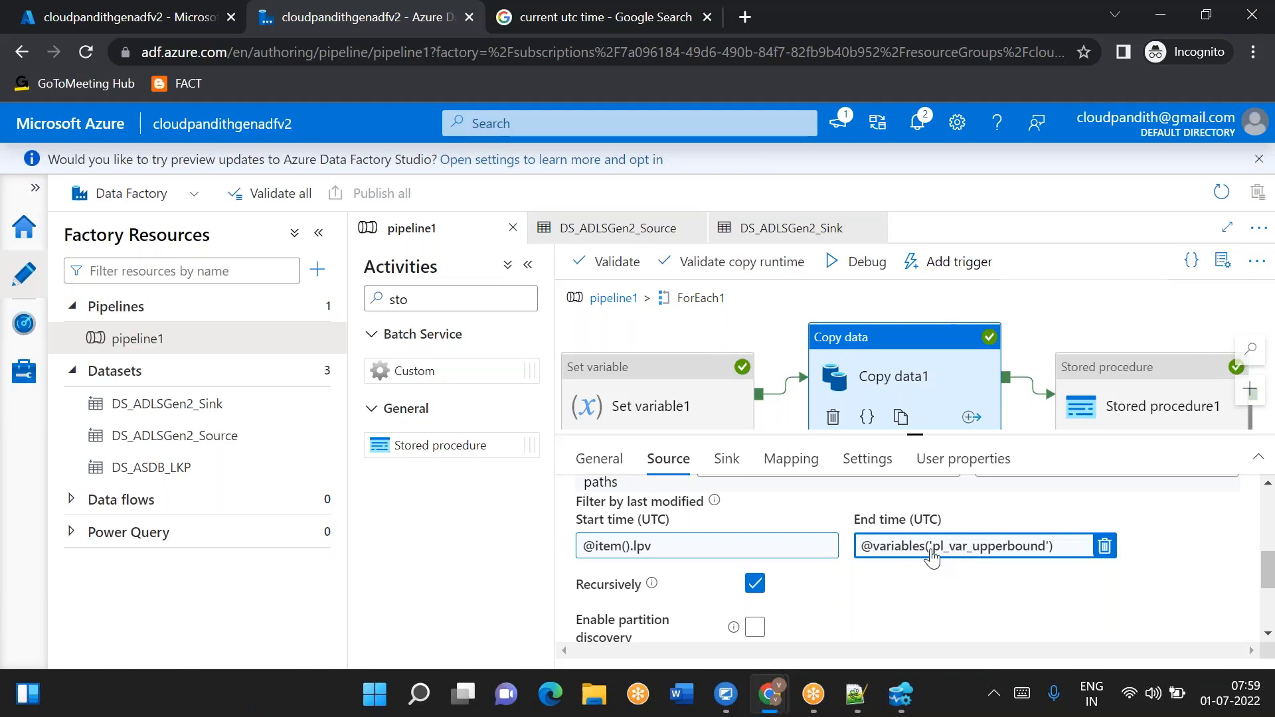
# - Switch to the notes and replace the '2:25----------->' line with 2:26
pyautogui.hotkey('alt', 'Tab')
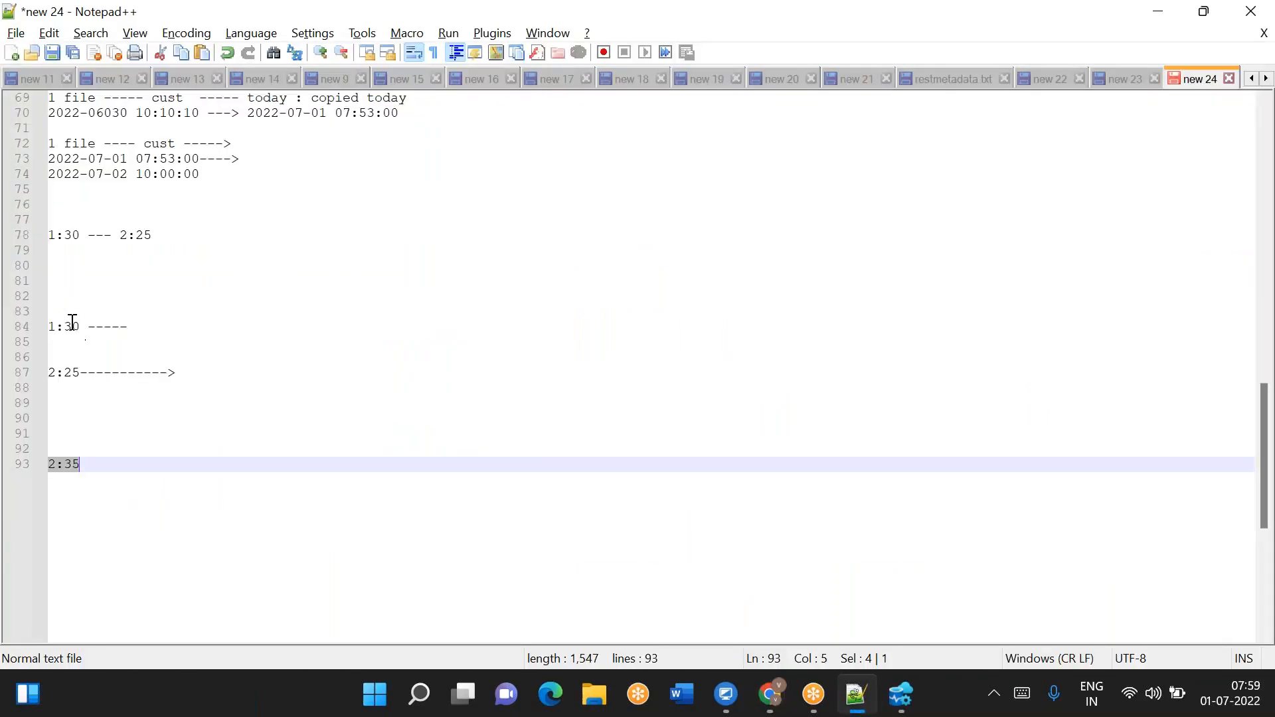
pyautogui.click(81, 375)
pyautogui.press('End')
pyautogui.hotkey('shift', 'Home')
pyautogui.press('BackSpace')
pyautogui.write('2:26')
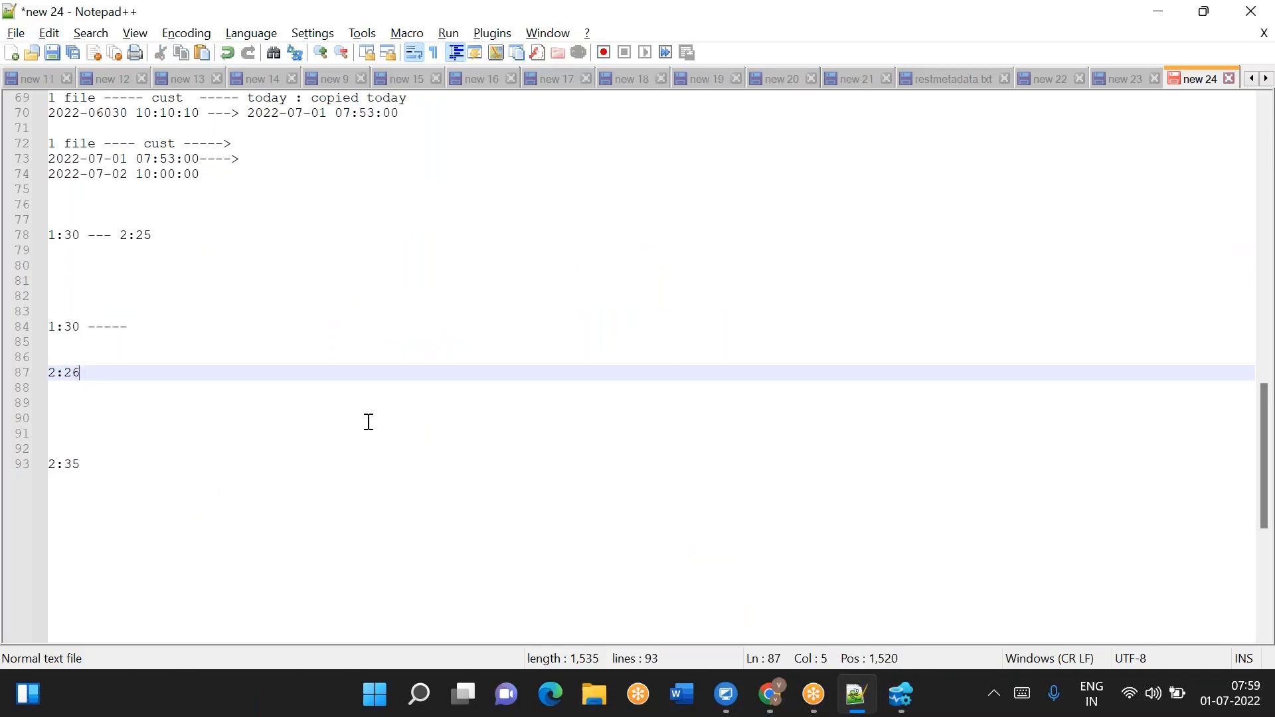
# - Compare Set variable1's utcnow value with Copy data1's start and end time filters in the Source settings
pyautogui.hotkey('alt', 'Tab')
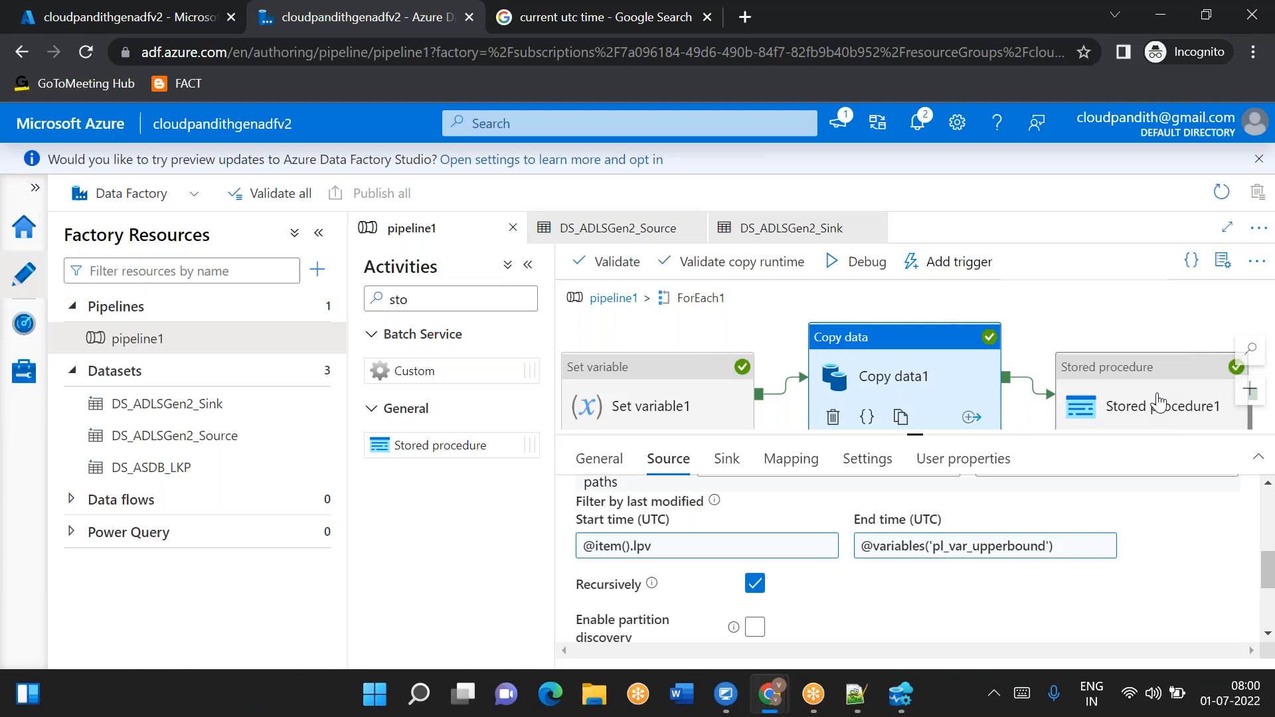
pyautogui.click(649, 407)
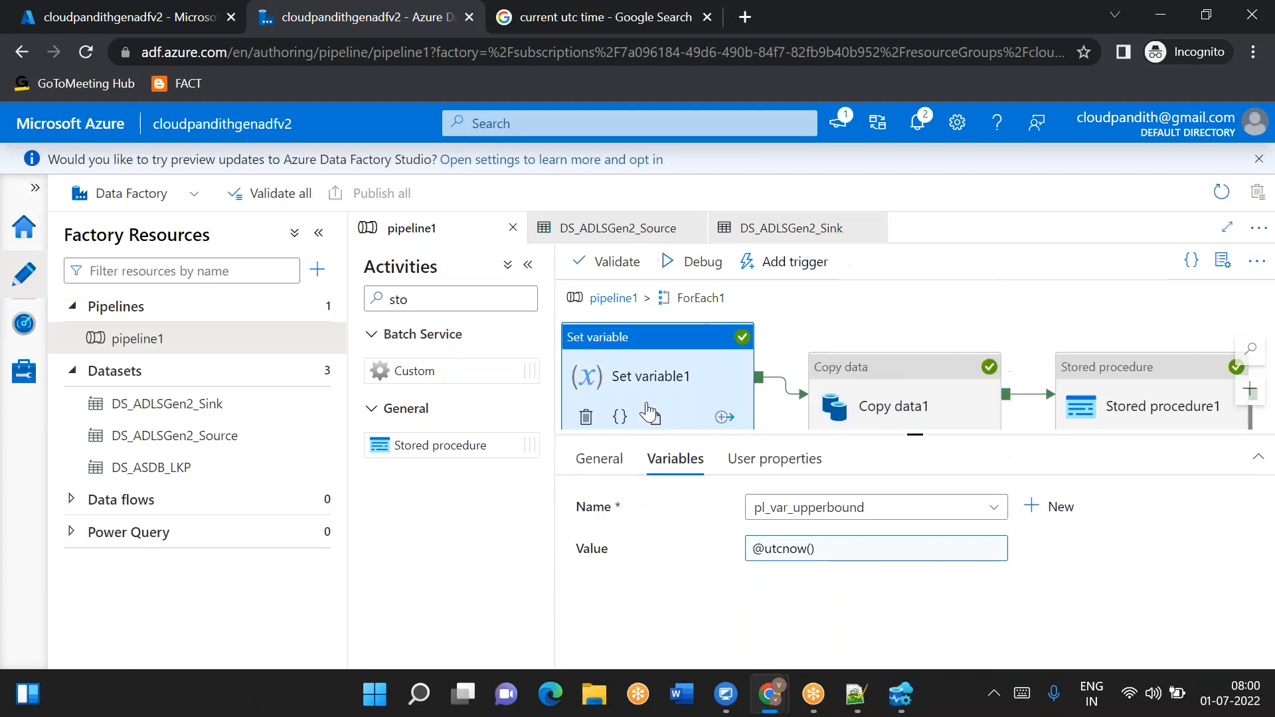
pyautogui.click(893, 402)
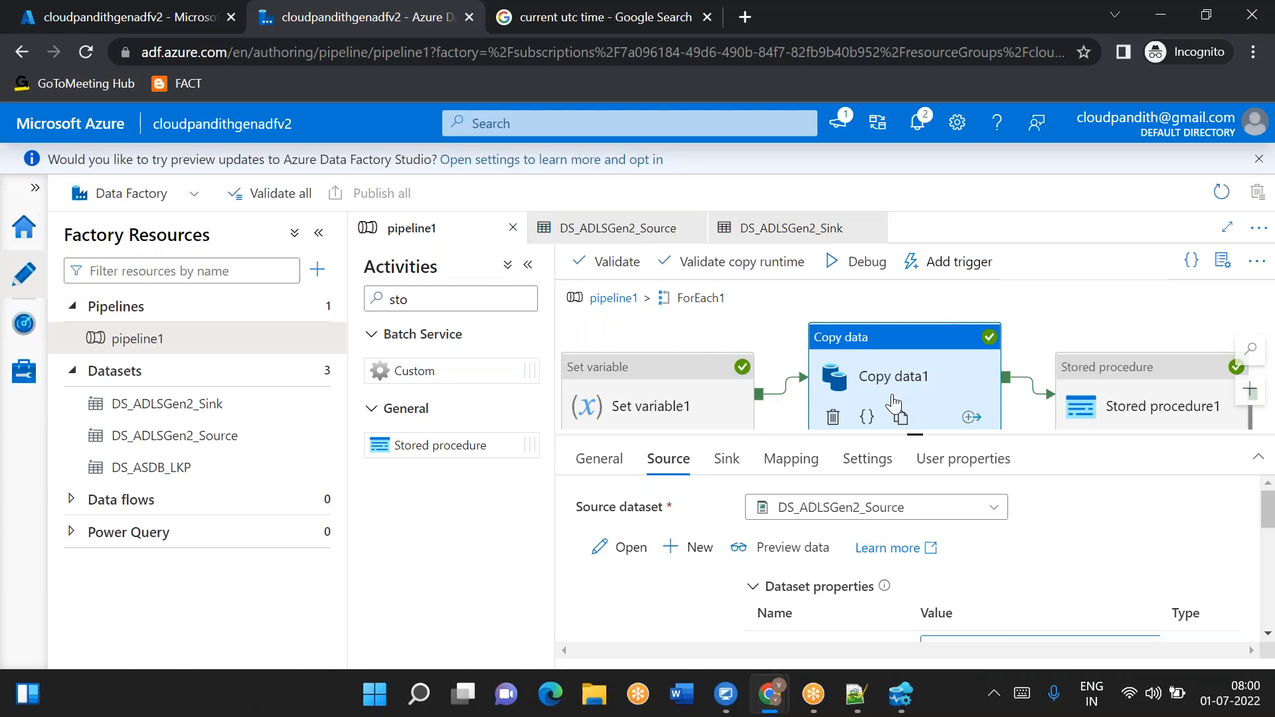
pyautogui.click(663, 393)
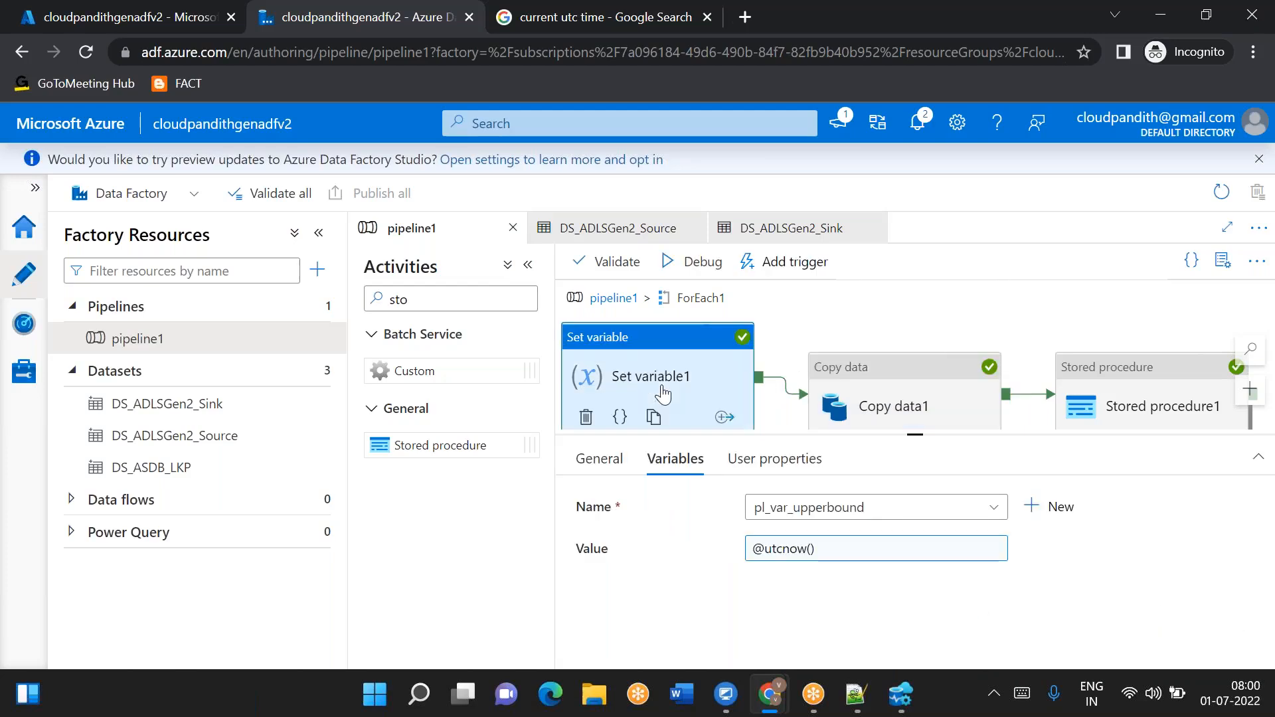
pyautogui.click(915, 404)
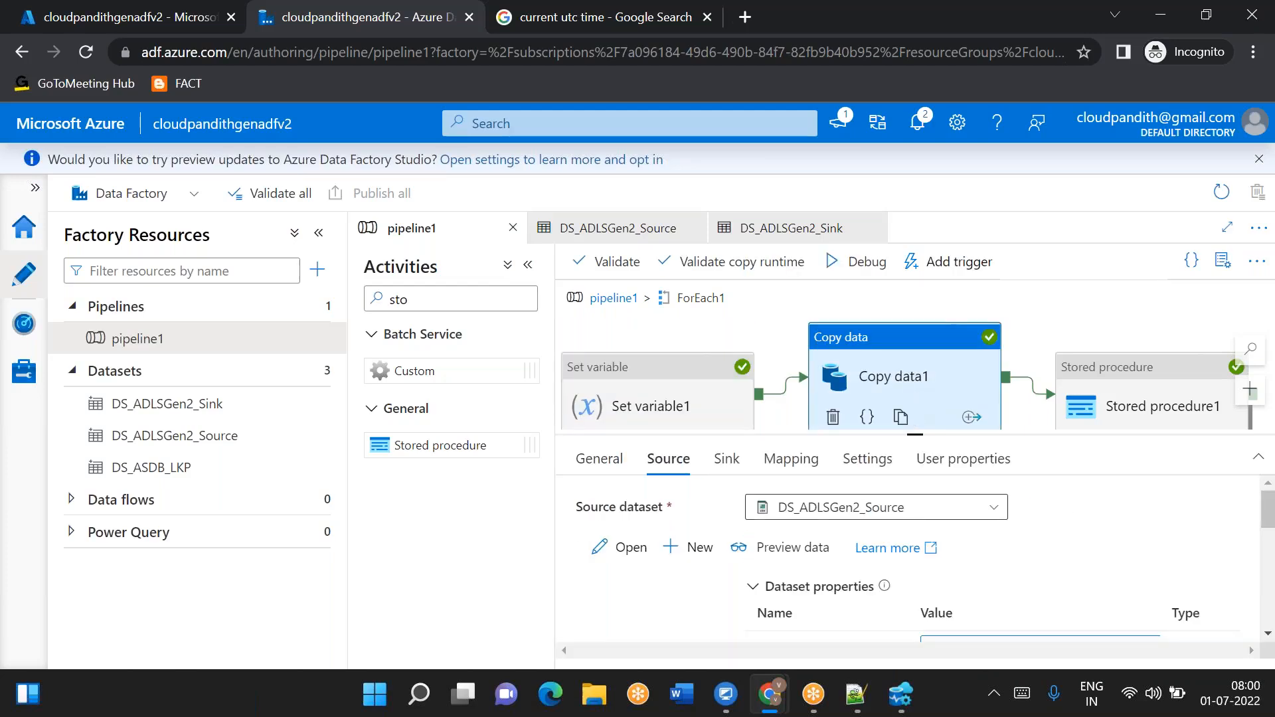
pyautogui.scroll(-3, 1049, 569)
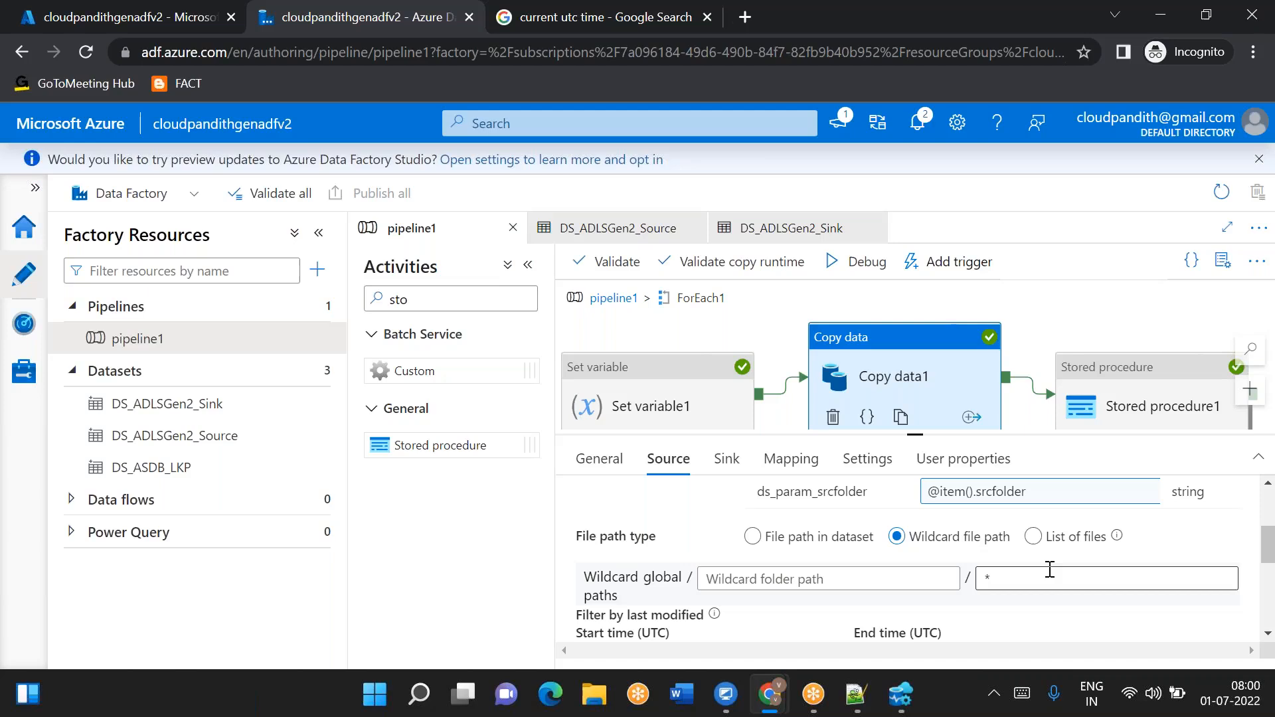
pyautogui.scroll(-3, 996, 574)
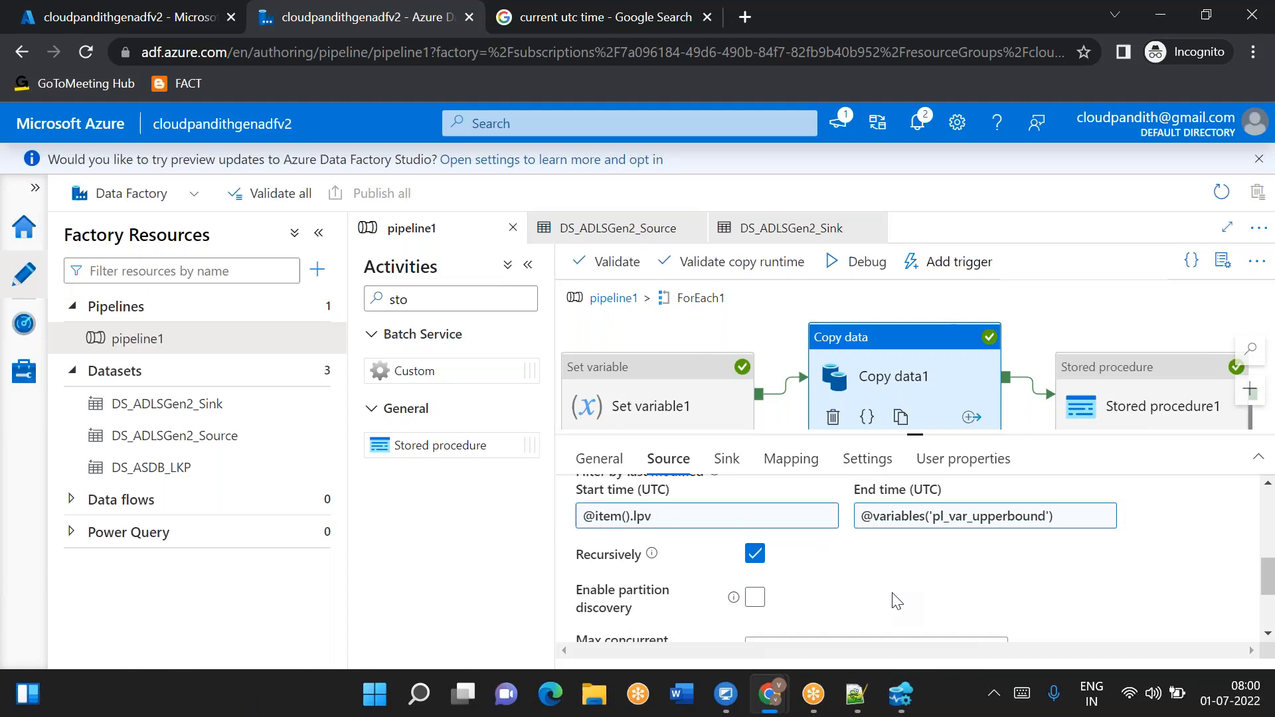
# - Switch to the notes and delete the lines from '1:30 -----' down to '2:35'
pyautogui.hotkey('alt', 'Tab')
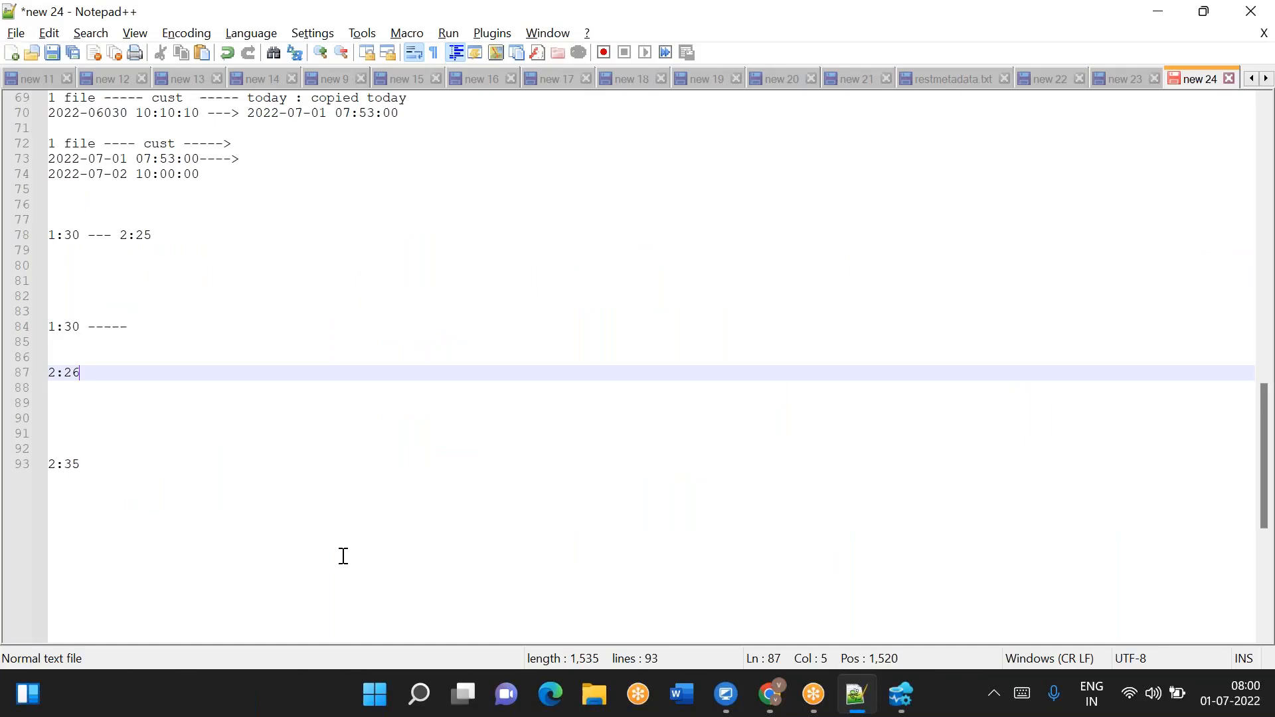
pyautogui.moveTo(105, 467); pyautogui.dragTo(31, 322)
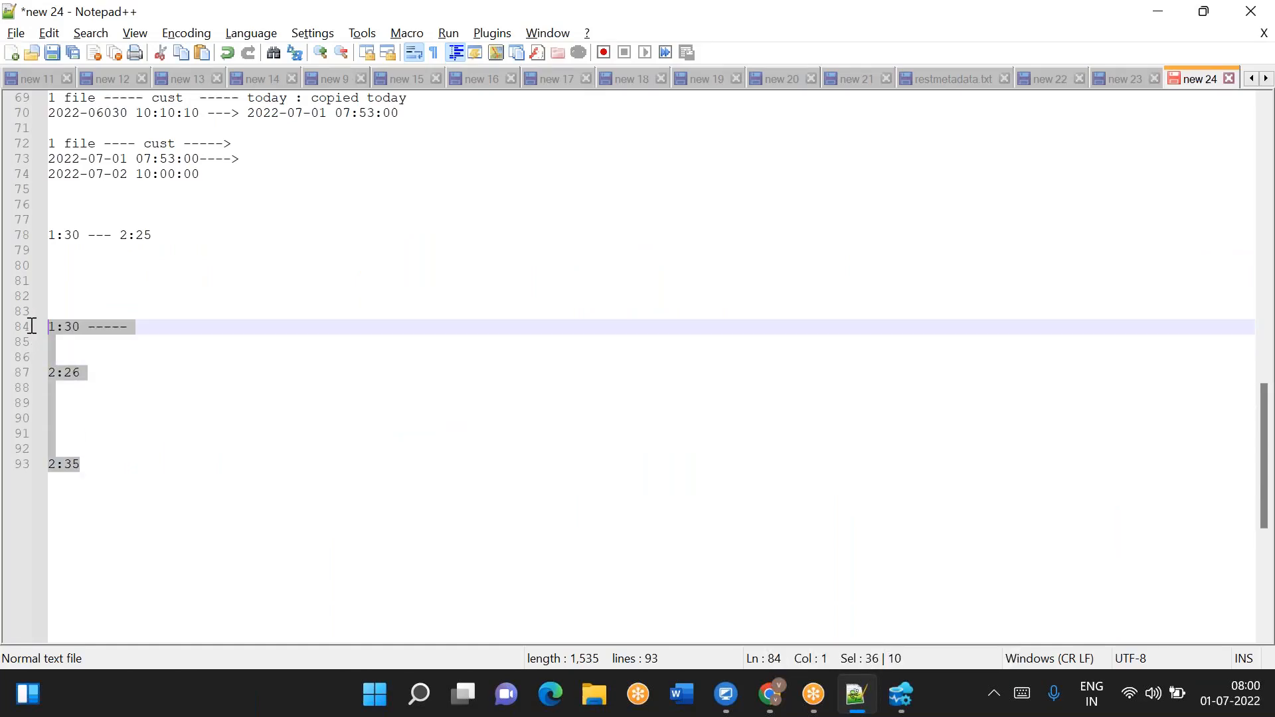
pyautogui.press('BackSpace')
pyautogui.press('BackSpace')
pyautogui.press('BackSpace')
pyautogui.press('BackSpace')
pyautogui.press('BackSpace')
pyautogui.press('BackSpace')
pyautogui.press('BackSpace')
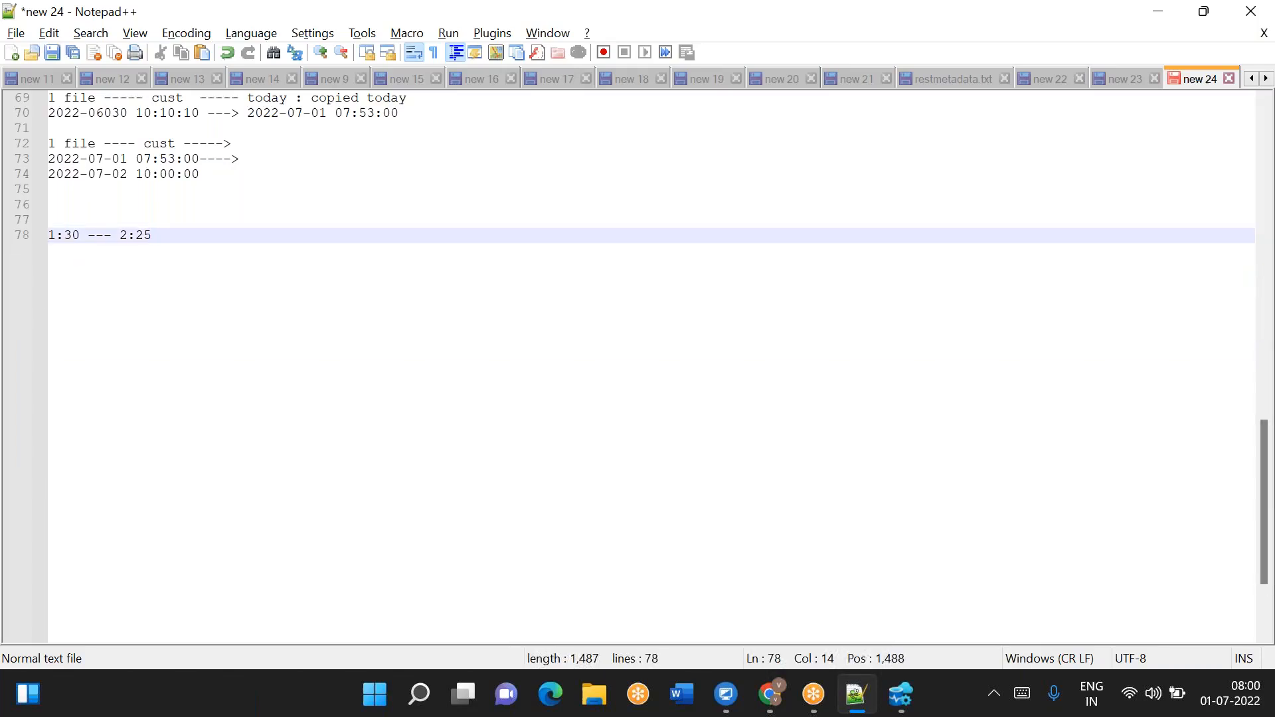
# - Review Set variable1's value and Copy data1's last-modified filter settings once more
pyautogui.hotkey('alt', 'Tab')
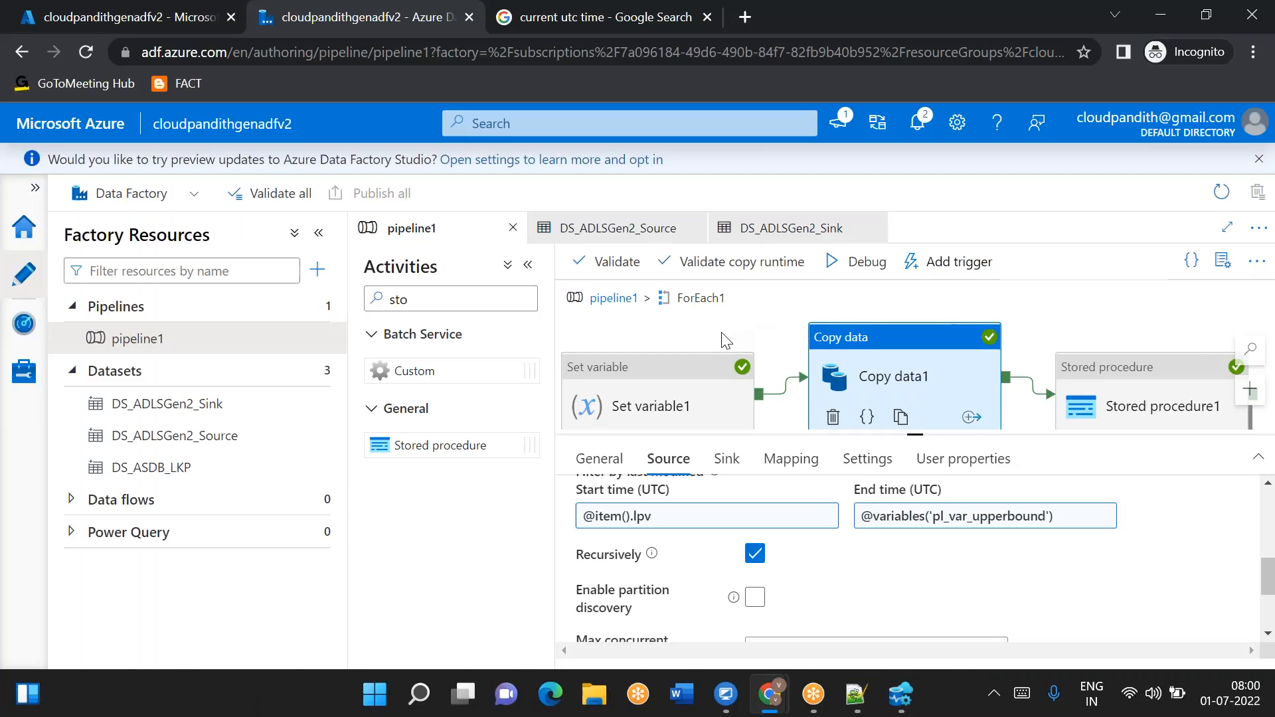
pyautogui.click(676, 405)
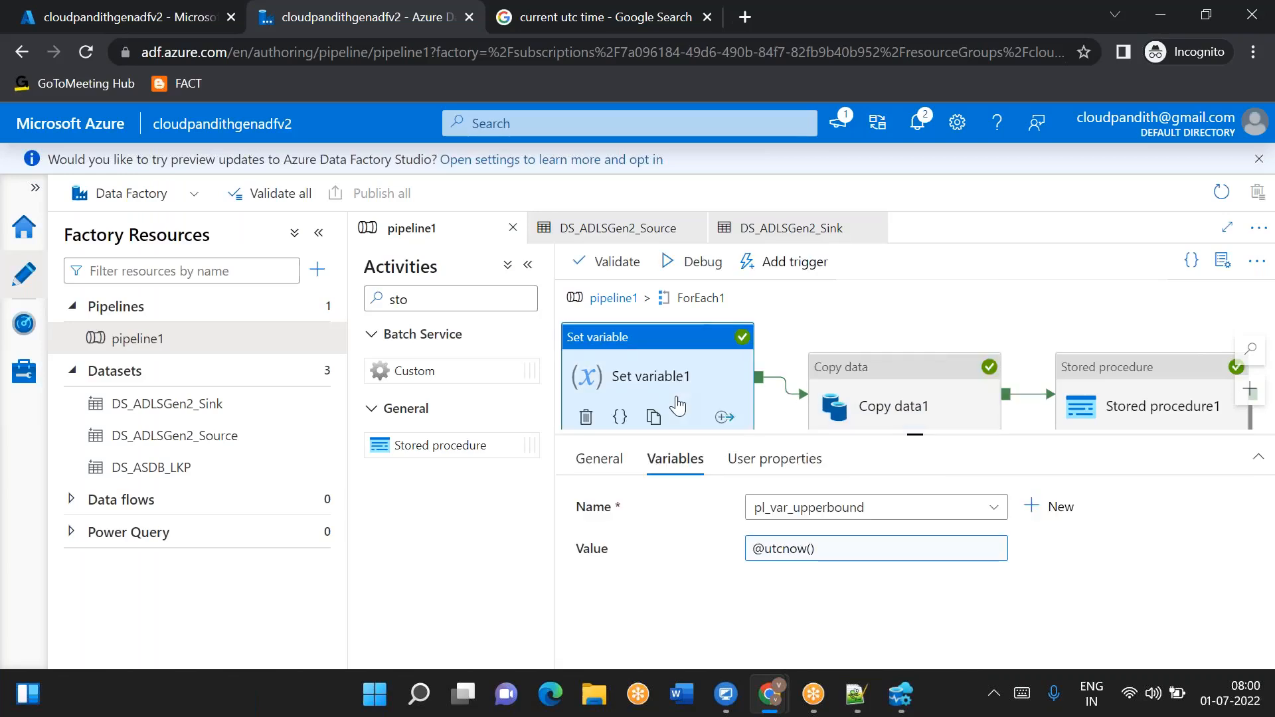
pyautogui.click(886, 415)
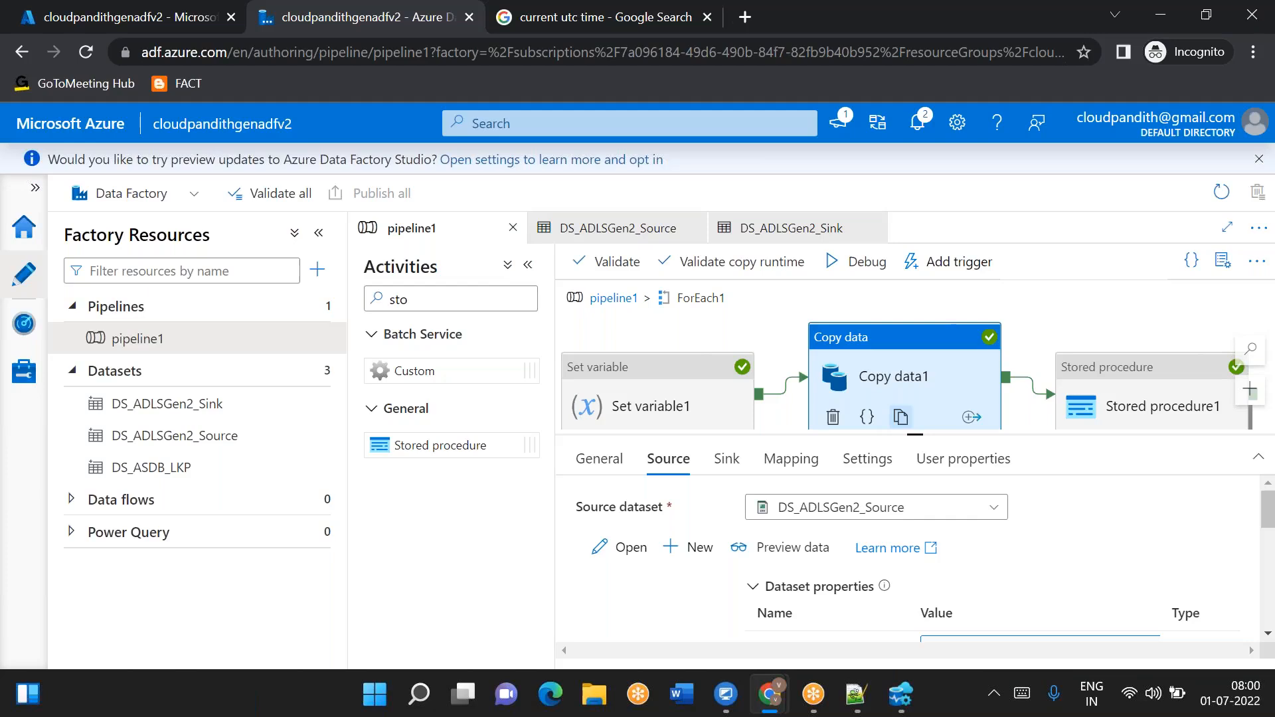
pyautogui.scroll(-1, 981, 555)
pyautogui.scroll(-3, 978, 558)
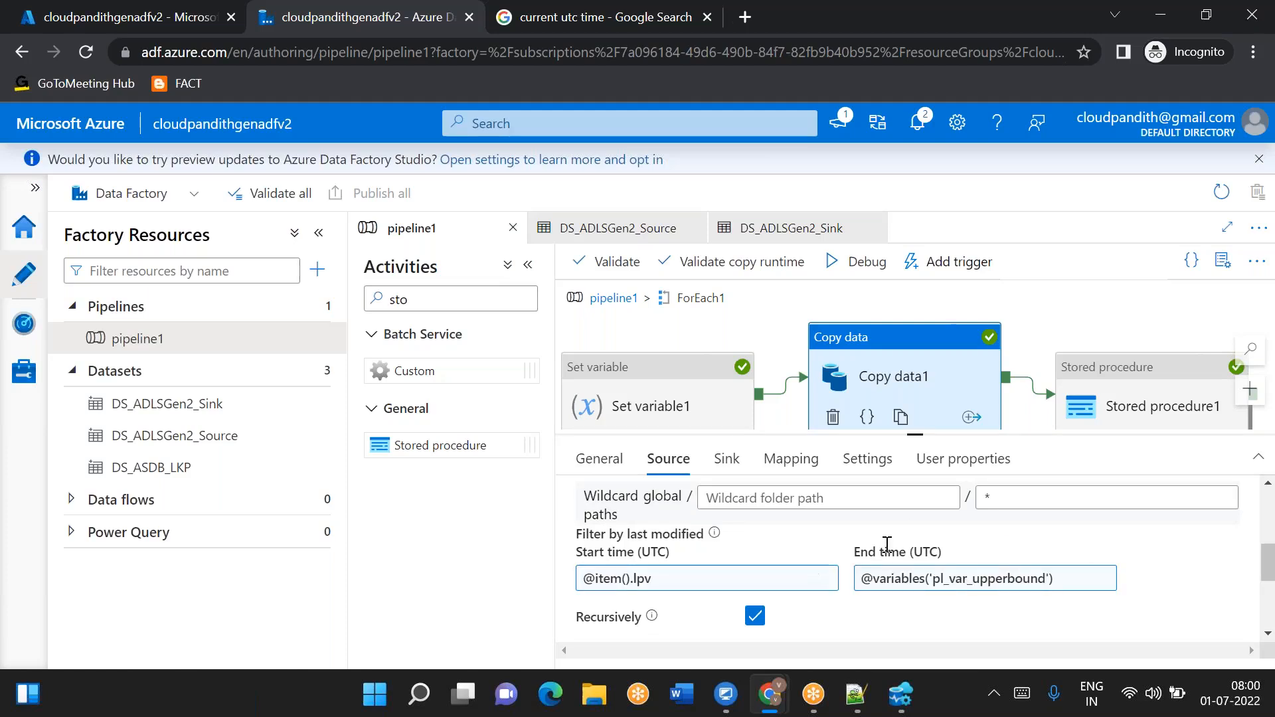
pyautogui.scroll(1, 887, 545)
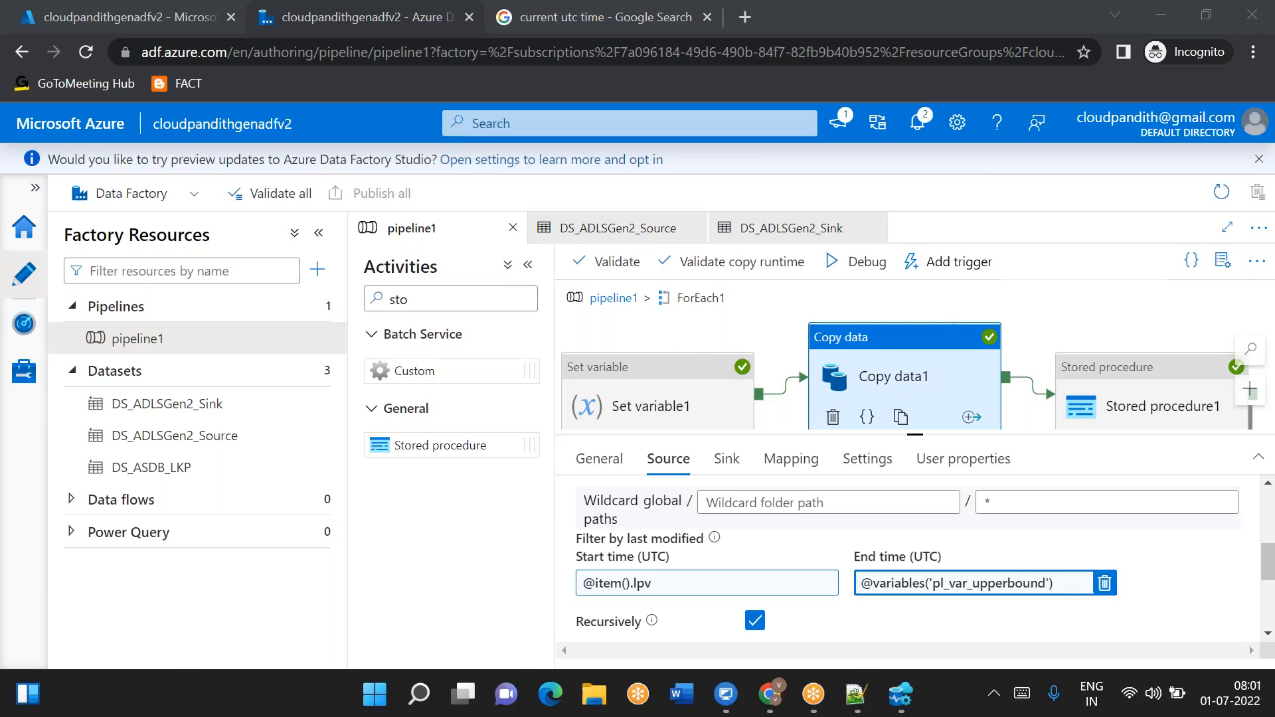
pyautogui.scroll(1, 903, 562)
pyautogui.moveTo(915, 435); pyautogui.dragTo(928, 474)
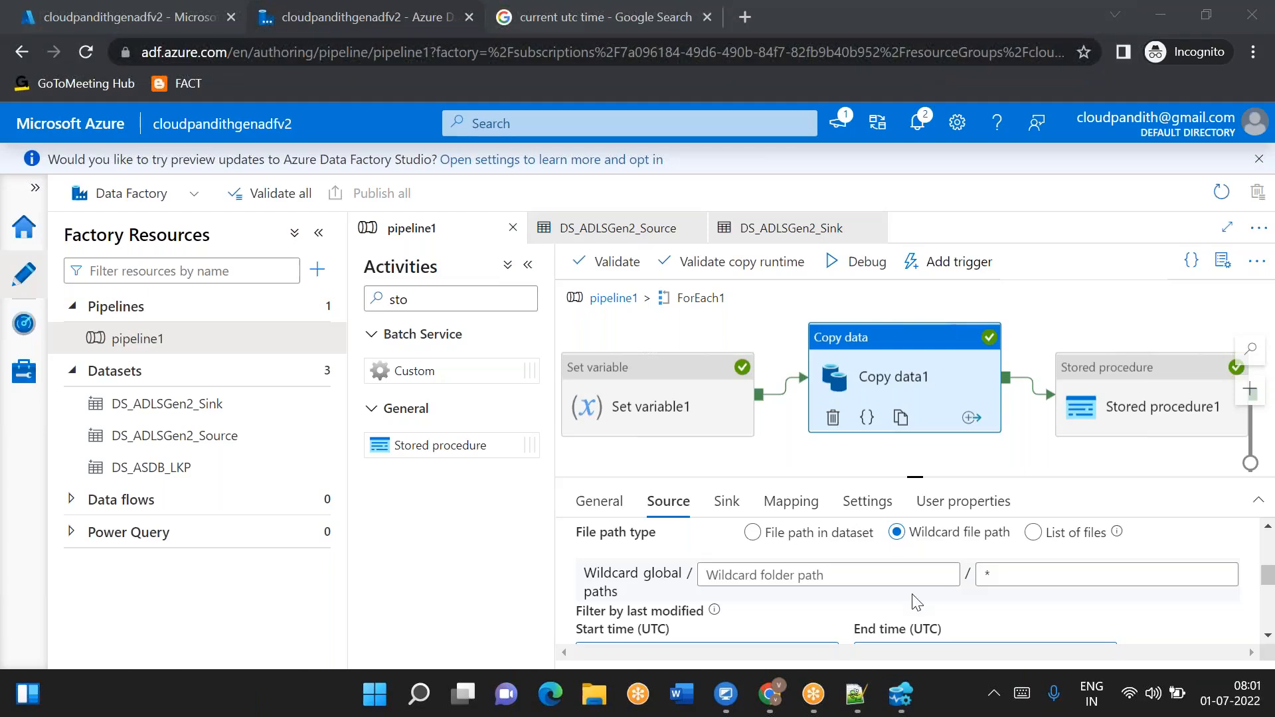
pyautogui.scroll(-3, 911, 619)
pyautogui.scroll(2, 911, 619)
pyautogui.scroll(5, 911, 619)
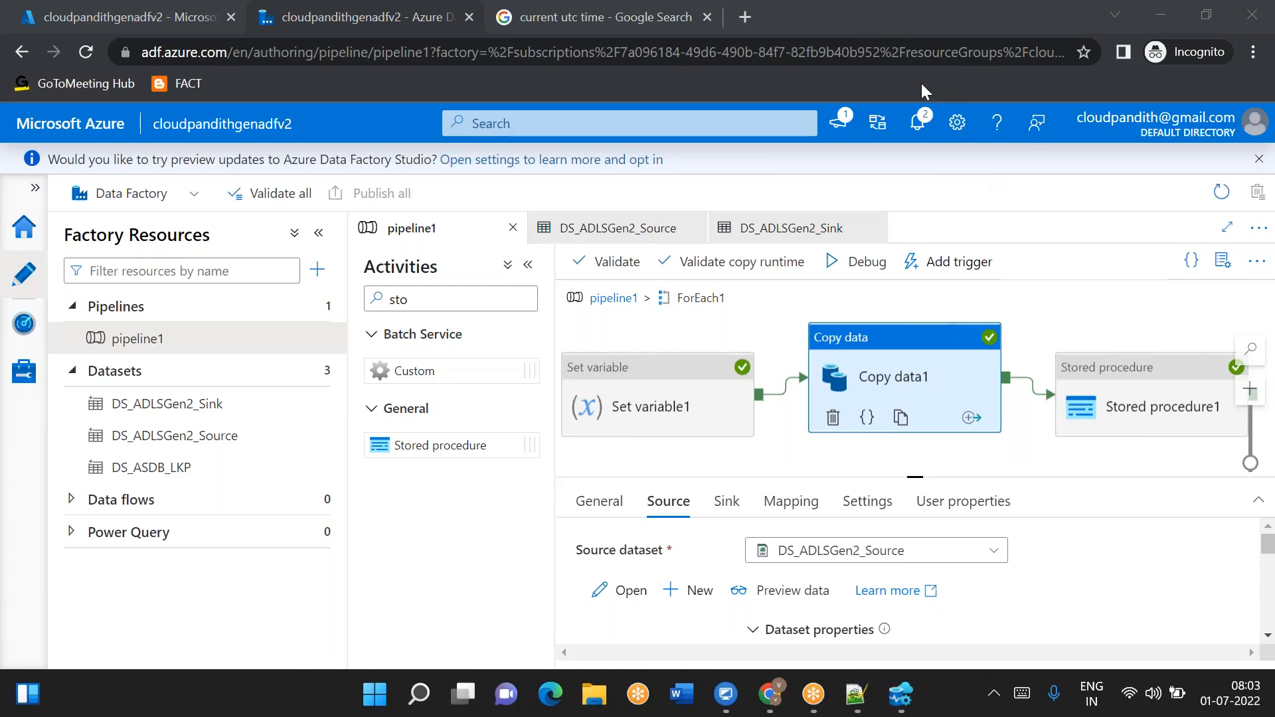
# - Switch to Azure Data Studio, run the select * from metadata query, and minimize the window again
pyautogui.click(901, 694)
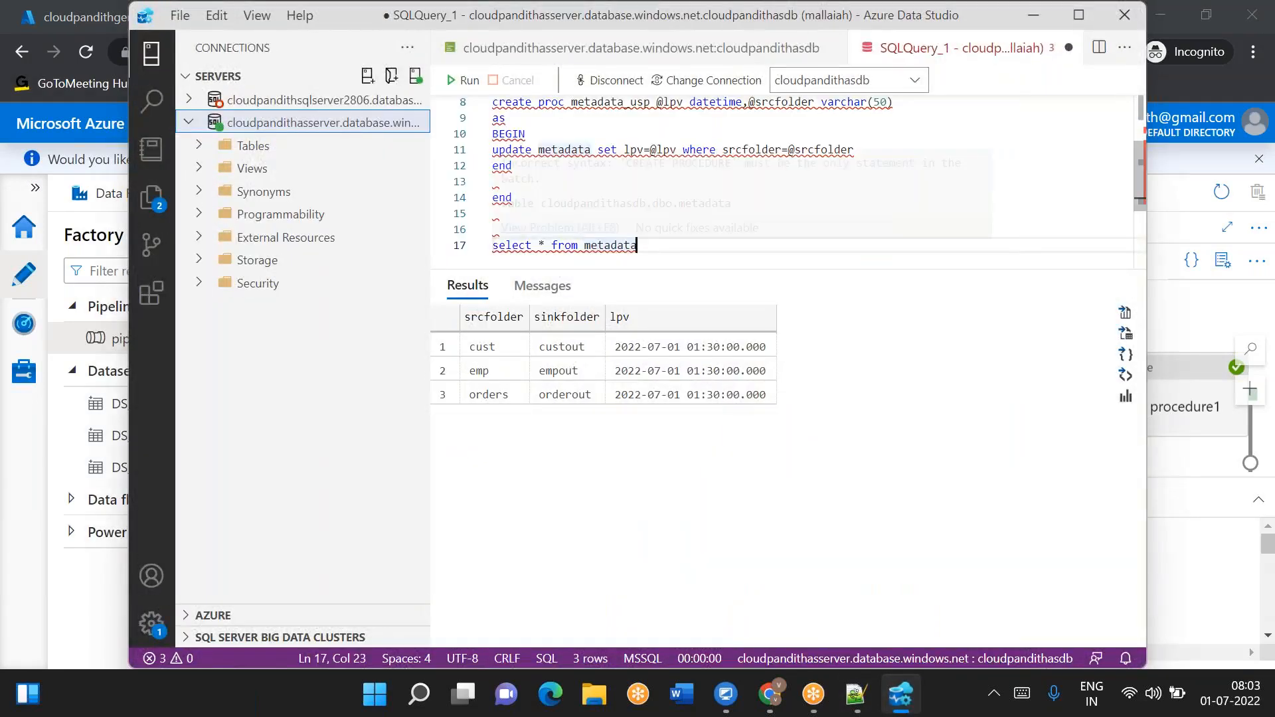
pyautogui.moveTo(639, 247); pyautogui.dragTo(476, 252)
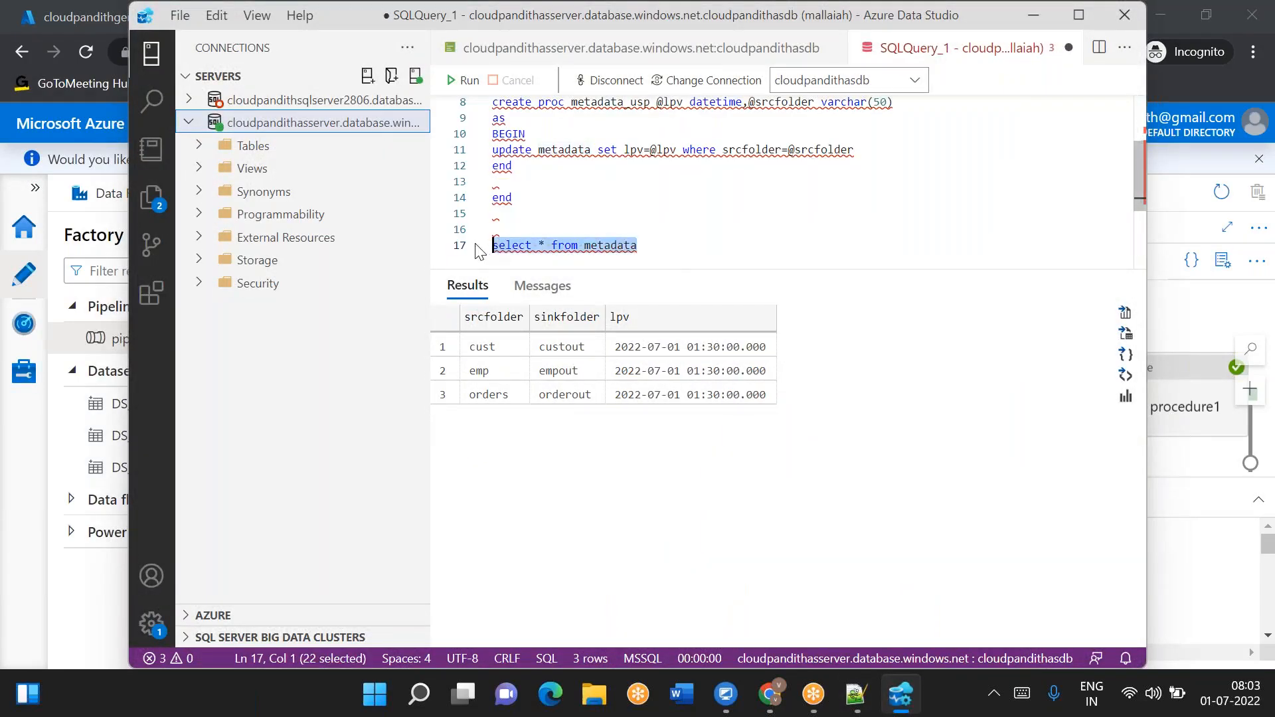
pyautogui.click(463, 80)
pyautogui.click(658, 247)
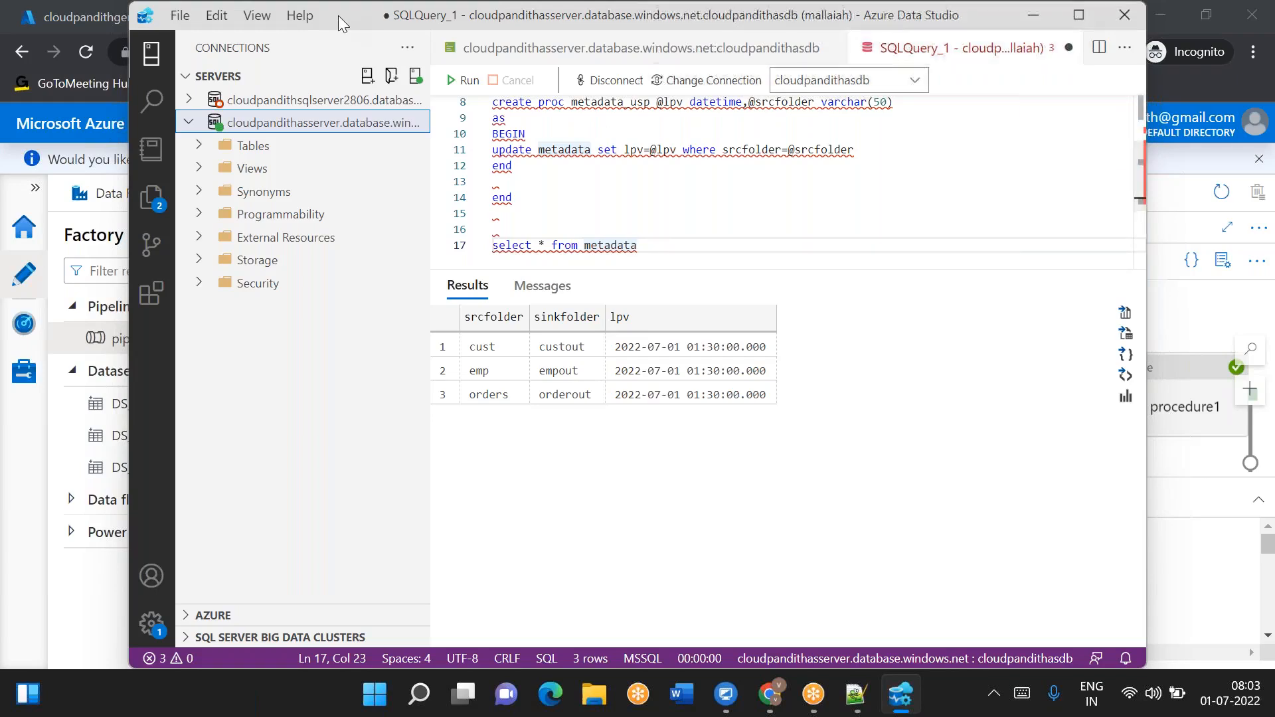
pyautogui.moveTo(336, 17); pyautogui.dragTo(283, 165)
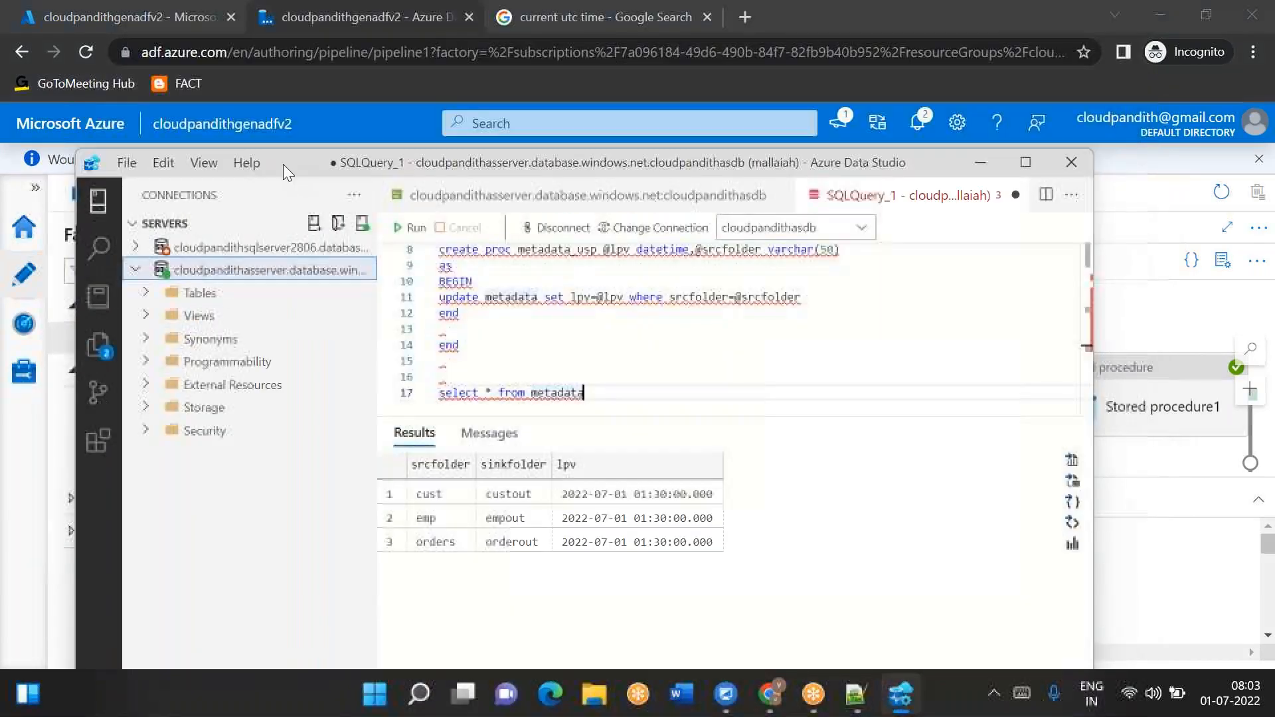
pyautogui.click(978, 163)
# - Open the dynamic content editor for Copy data1's Start time (UTC) filter and search the functions for 'form'
pyautogui.scroll(-10, 706, 586)
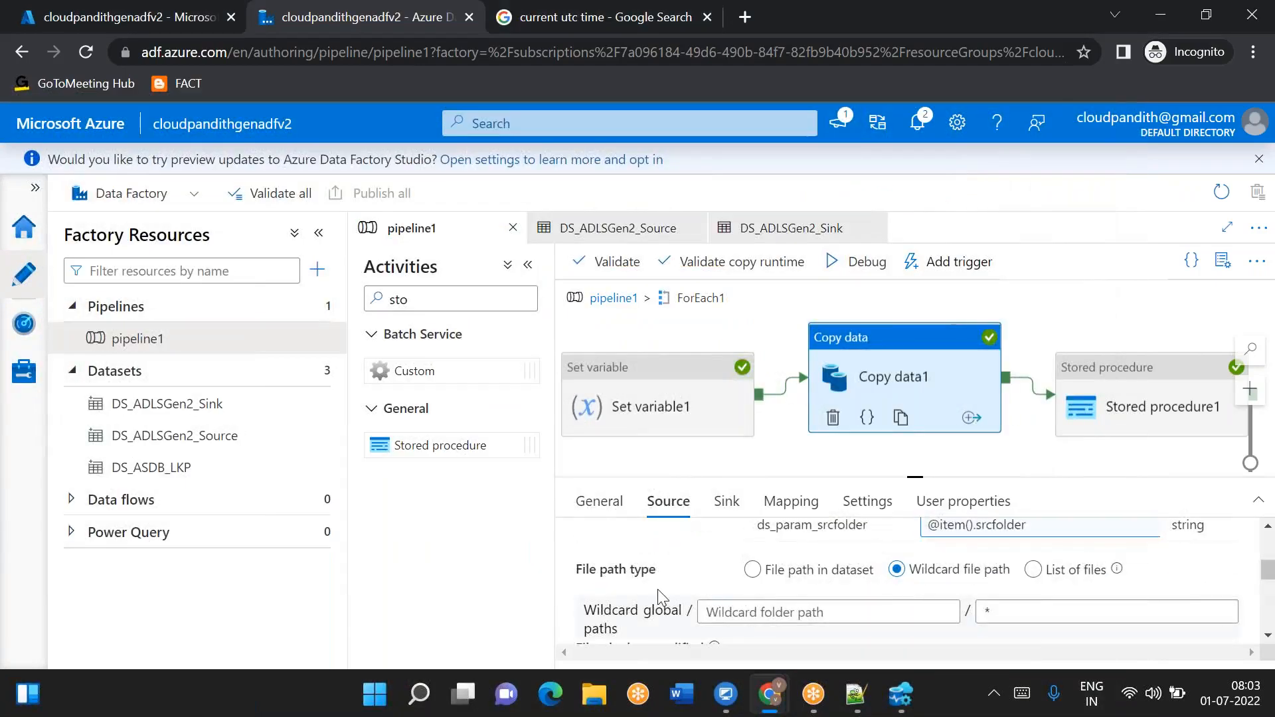
pyautogui.scroll(1, 635, 579)
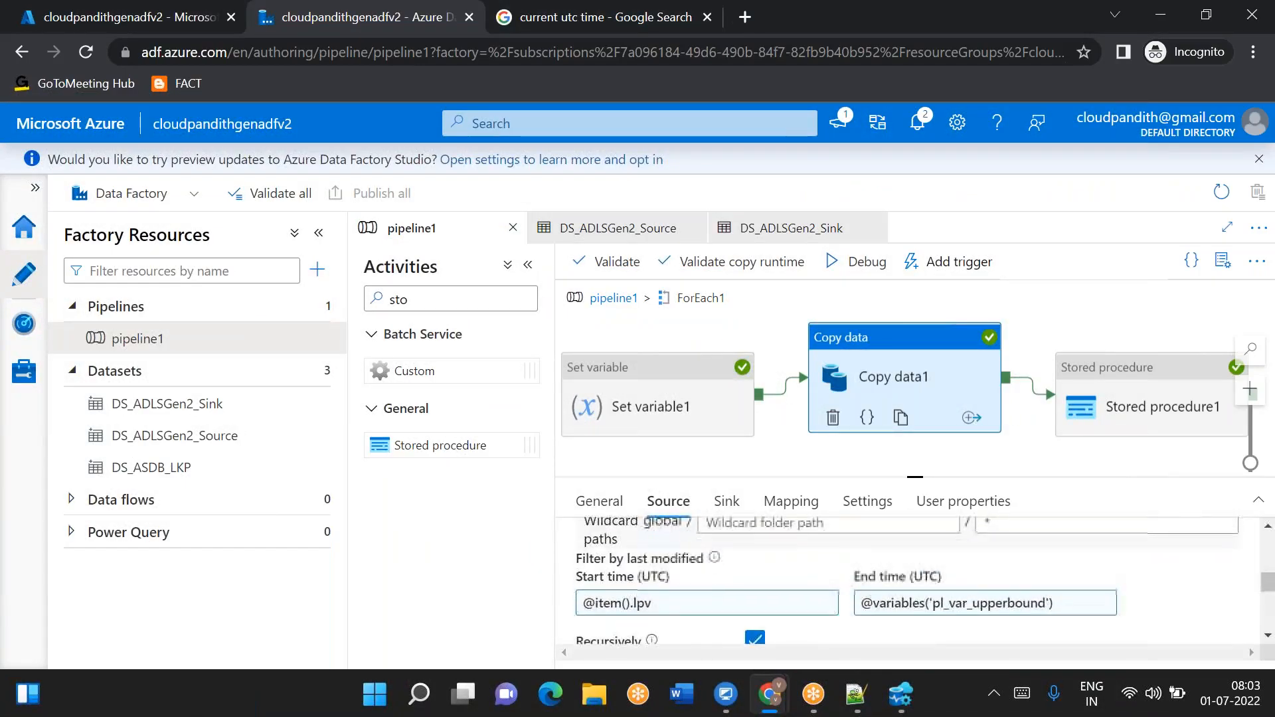
pyautogui.doubleClick(667, 576)
pyautogui.moveTo(669, 577); pyautogui.dragTo(671, 576)
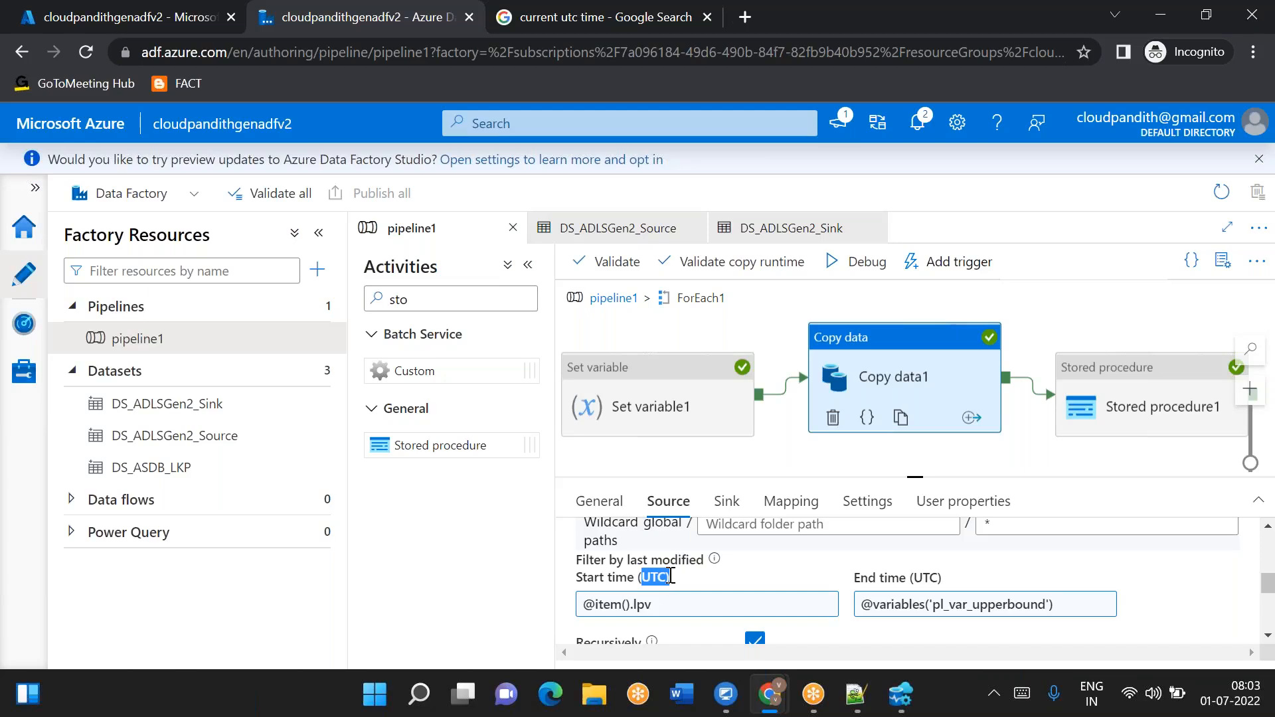
pyautogui.click(661, 604)
pyautogui.scroll(-5, 819, 558)
pyautogui.click(752, 482)
pyautogui.write('form')
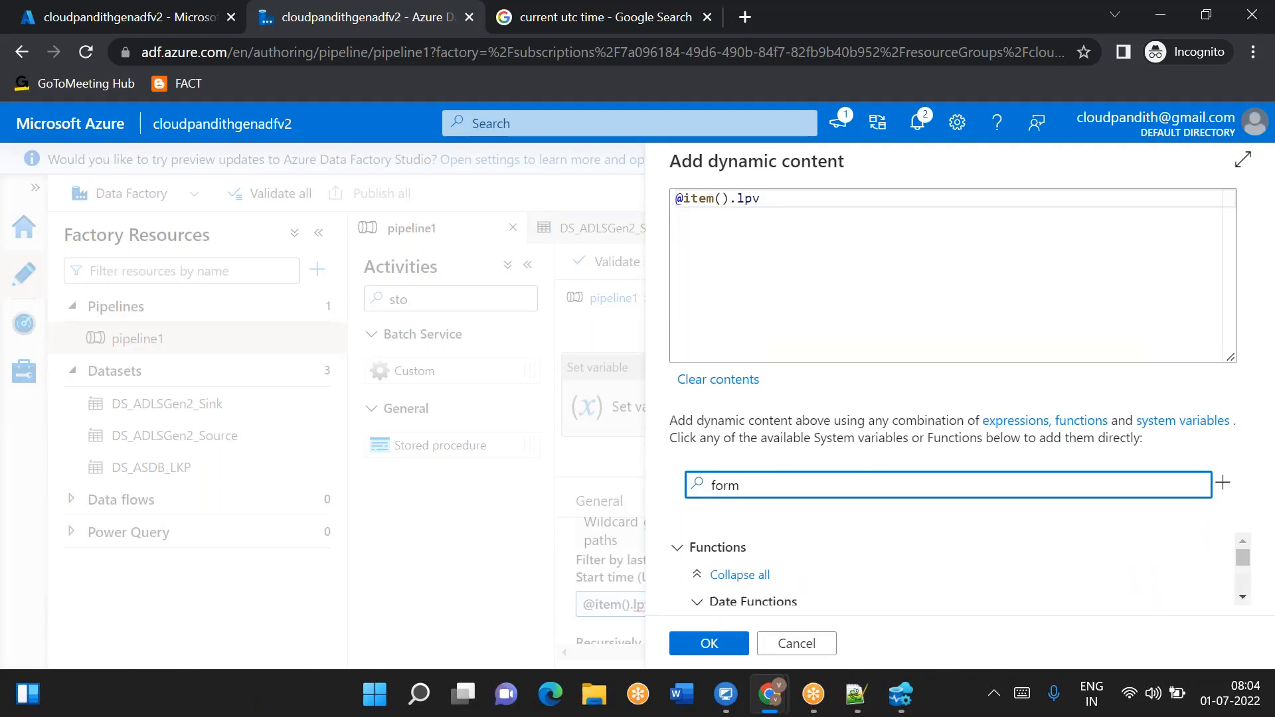
# - Browse the Date Functions list in the expression builder, then cancel it without changing the expression
pyautogui.scroll(-1, 783, 608)
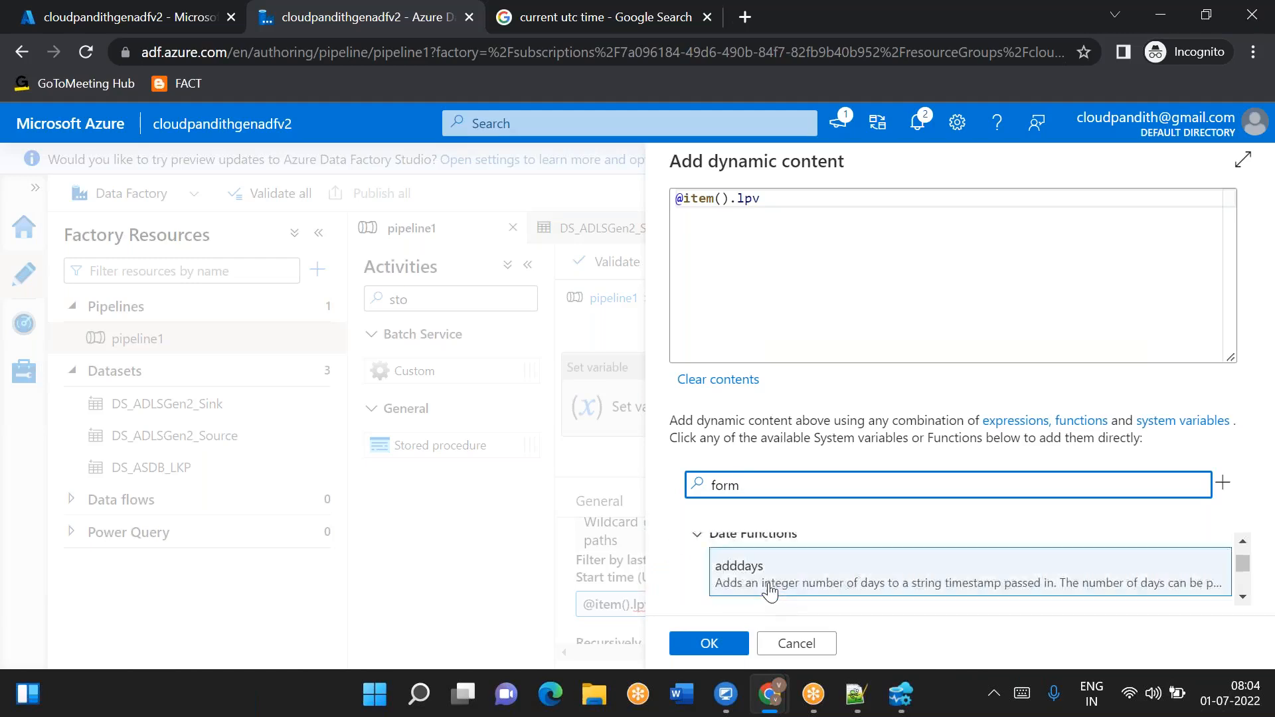
pyautogui.scroll(-4, 769, 589)
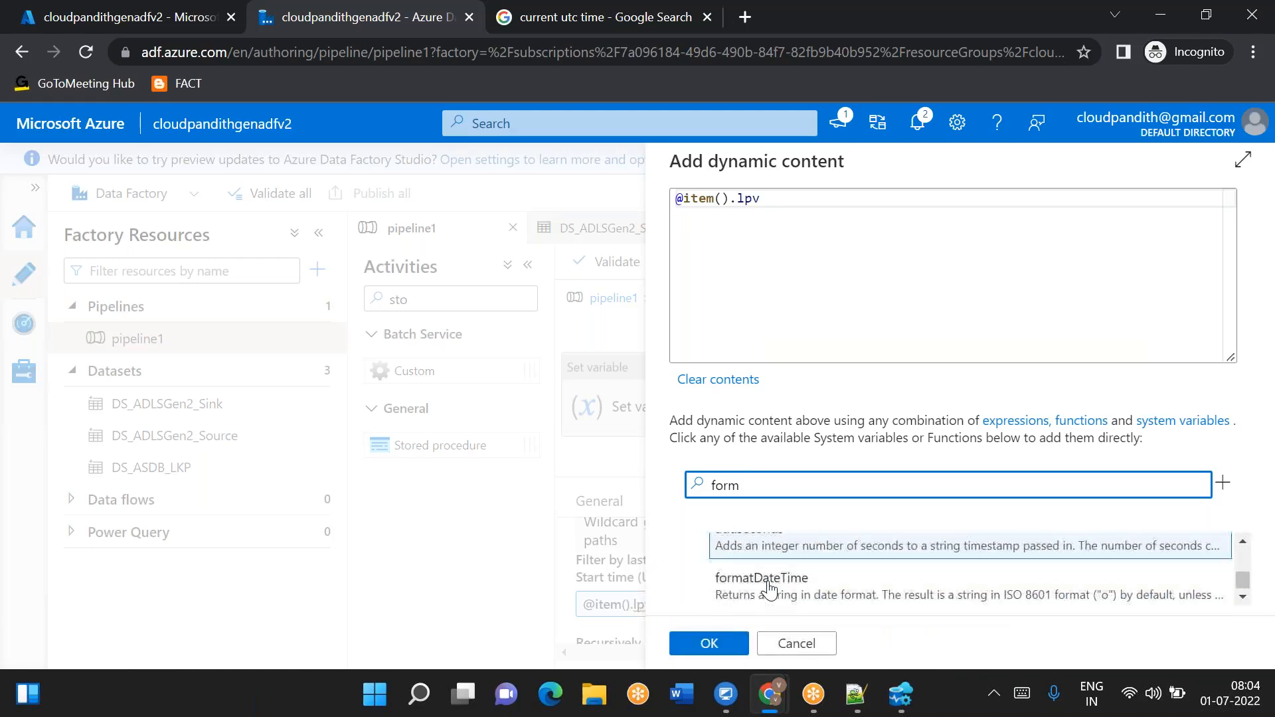
pyautogui.moveTo(759, 619); pyautogui.dragTo(798, 591)
pyautogui.scroll(1, 799, 591)
pyautogui.moveTo(749, 479); pyautogui.dragTo(698, 483)
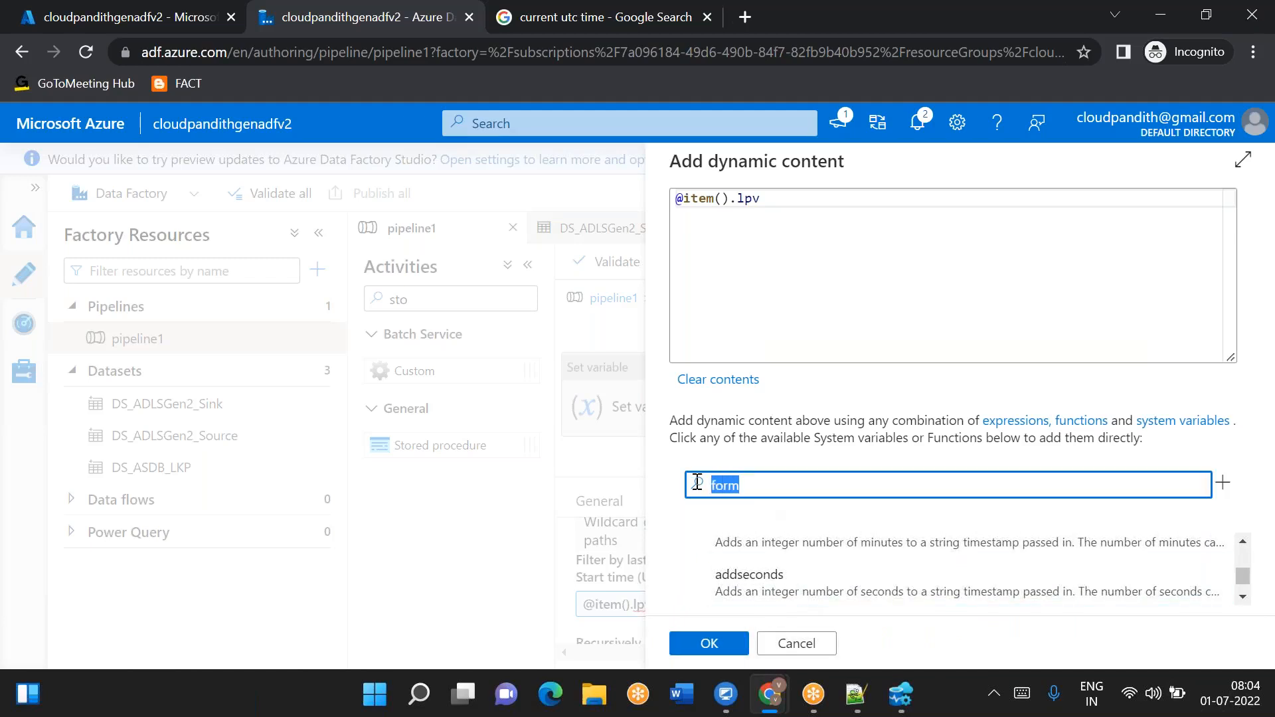
pyautogui.press('BackSpace')
pyautogui.scroll(5, 789, 556)
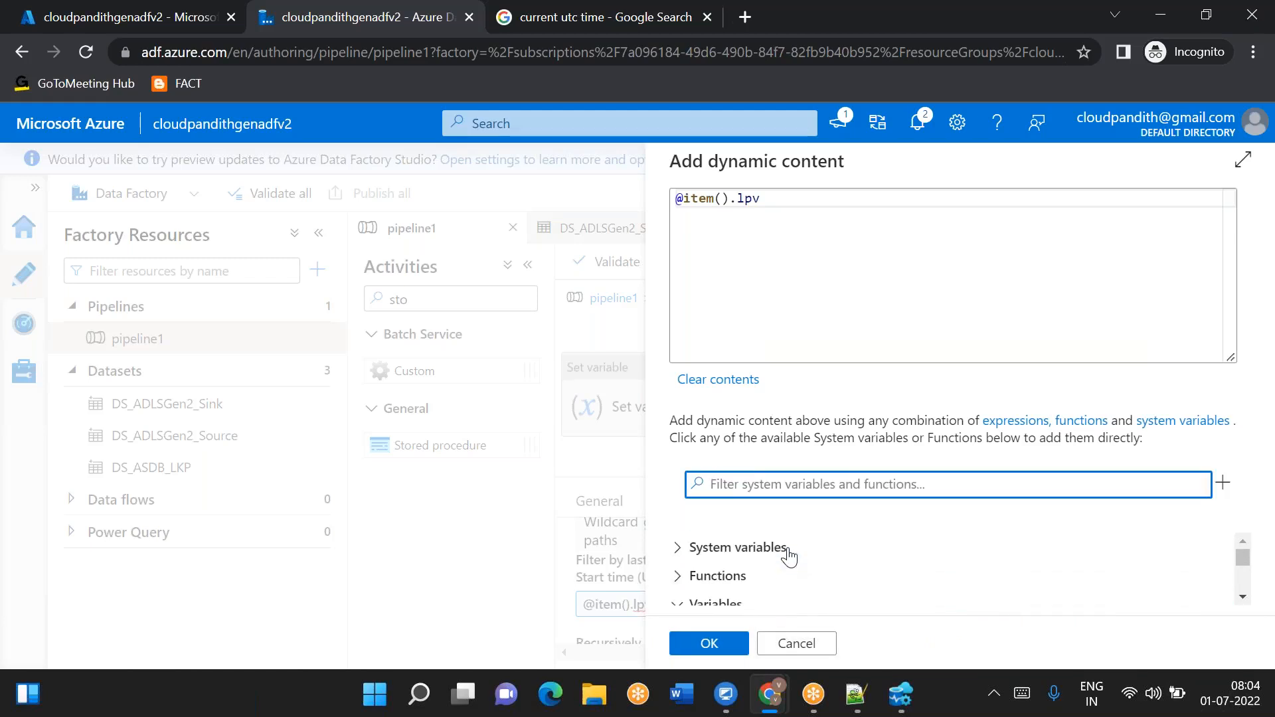
pyautogui.click(687, 583)
pyautogui.scroll(-3, 800, 584)
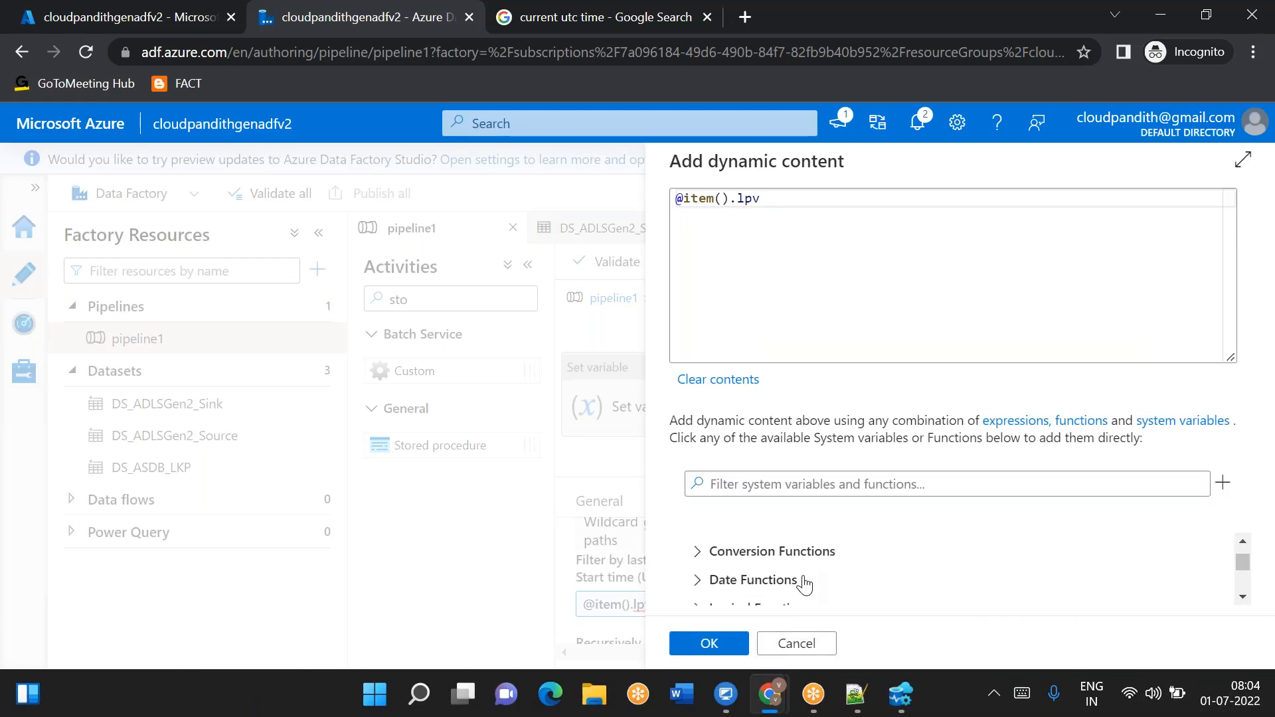
pyautogui.click(704, 562)
pyautogui.scroll(-4, 855, 588)
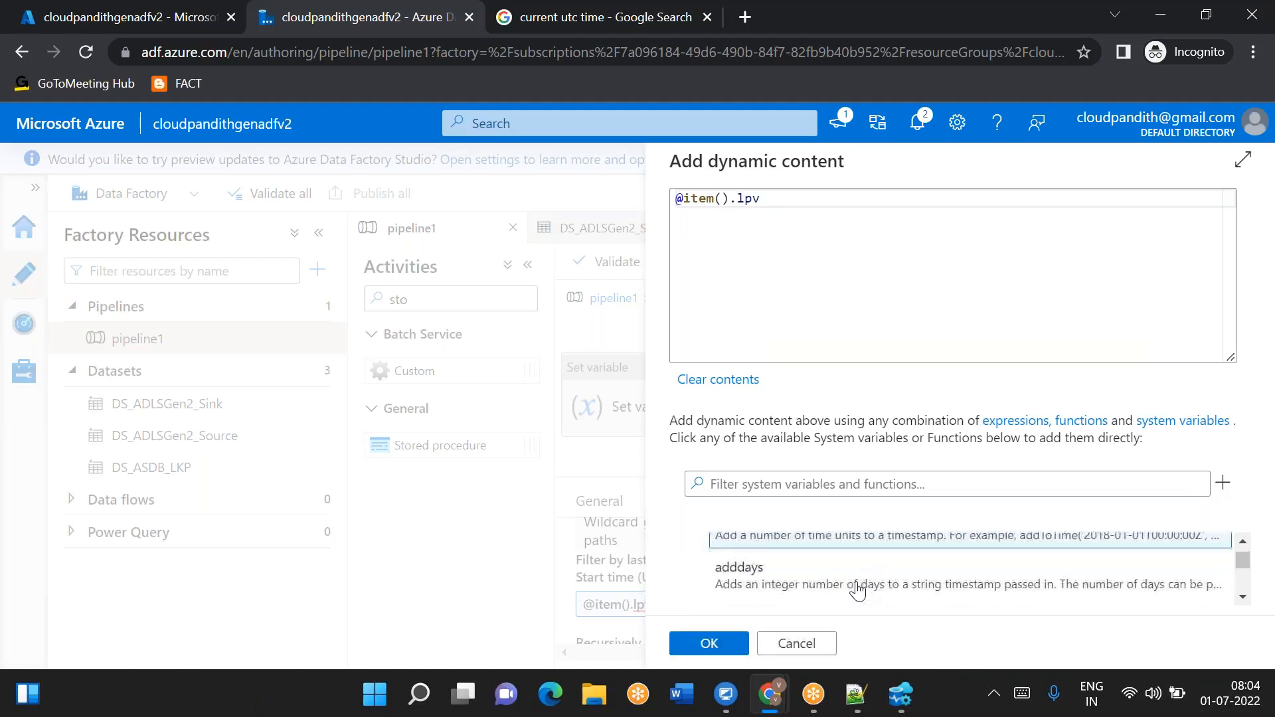
pyautogui.scroll(-3, 856, 589)
pyautogui.scroll(1, 797, 581)
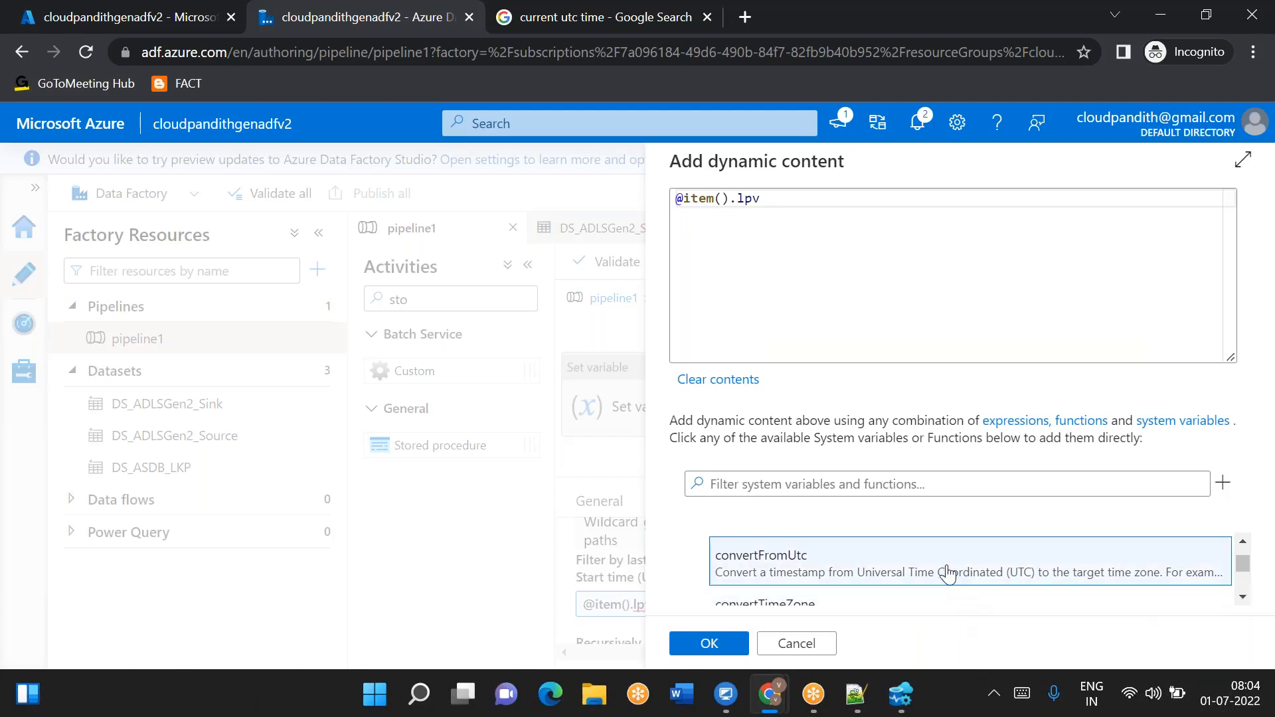
pyautogui.scroll(-1, 947, 573)
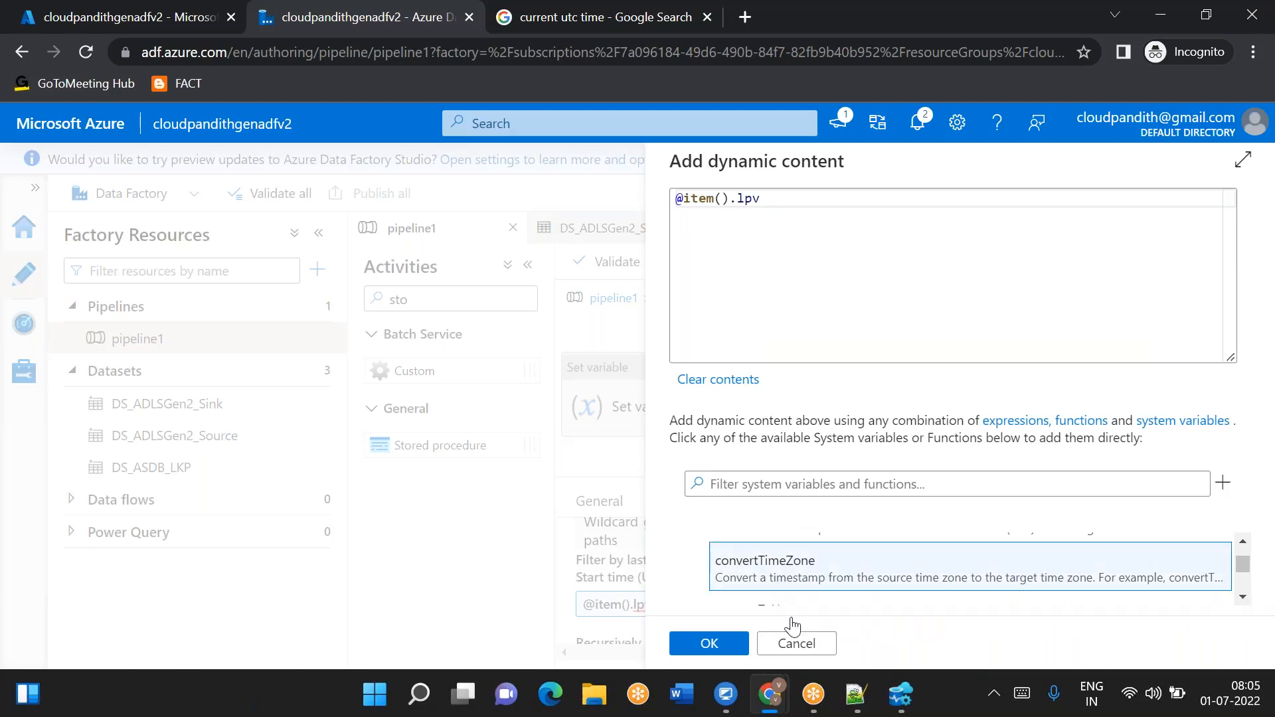
pyautogui.click(793, 643)
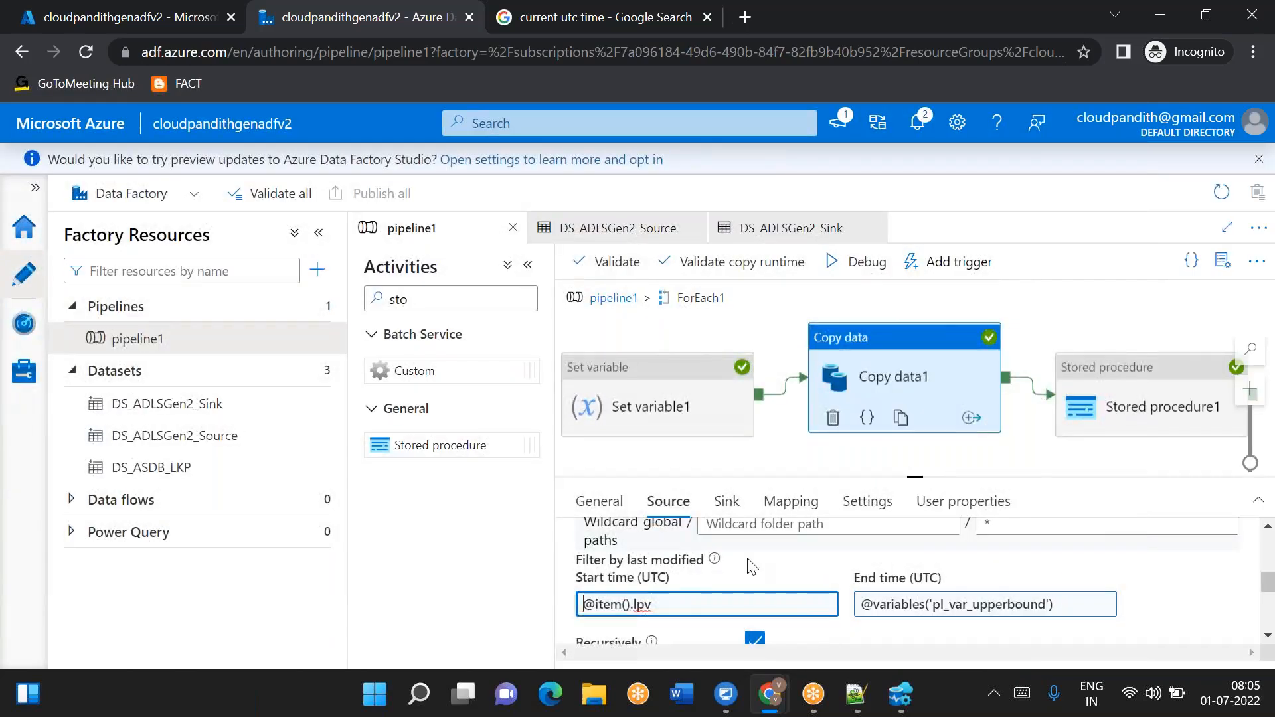
# - Run the pipeline in Debug mode and return to the pipeline1 canvas
pyautogui.scroll(5, 916, 577)
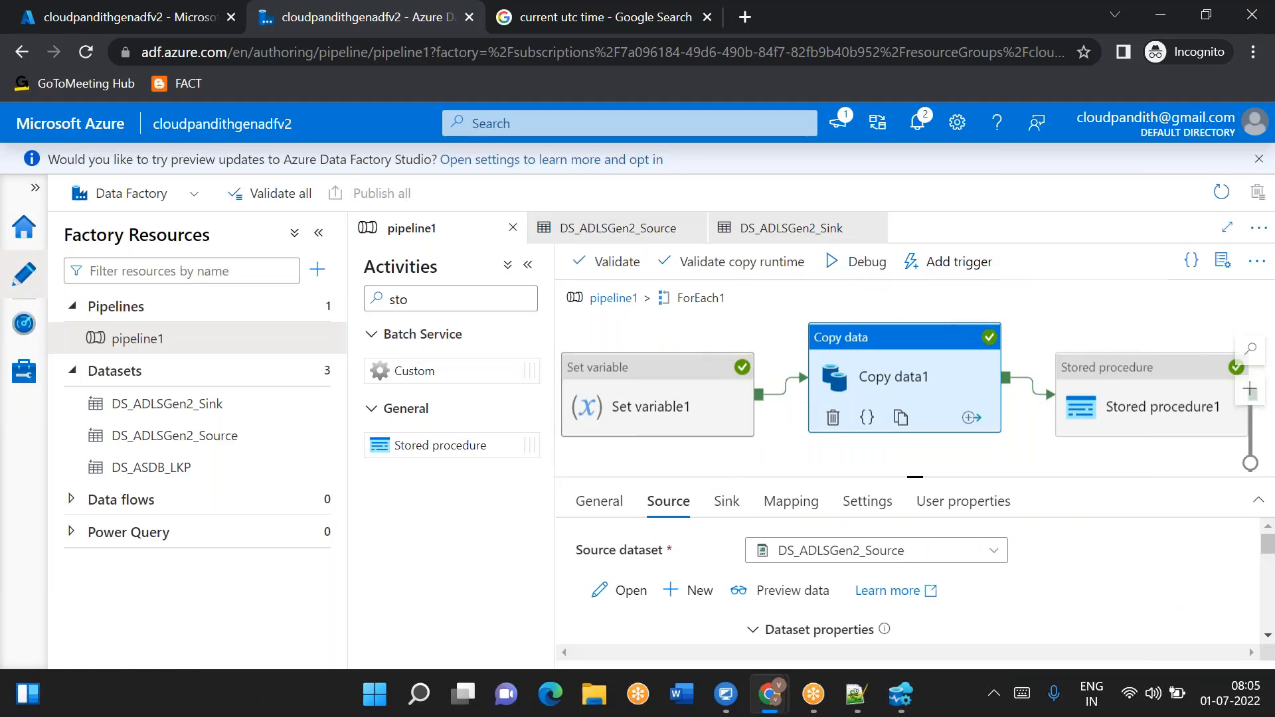
pyautogui.scroll(-1, 765, 571)
pyautogui.scroll(-5, 766, 571)
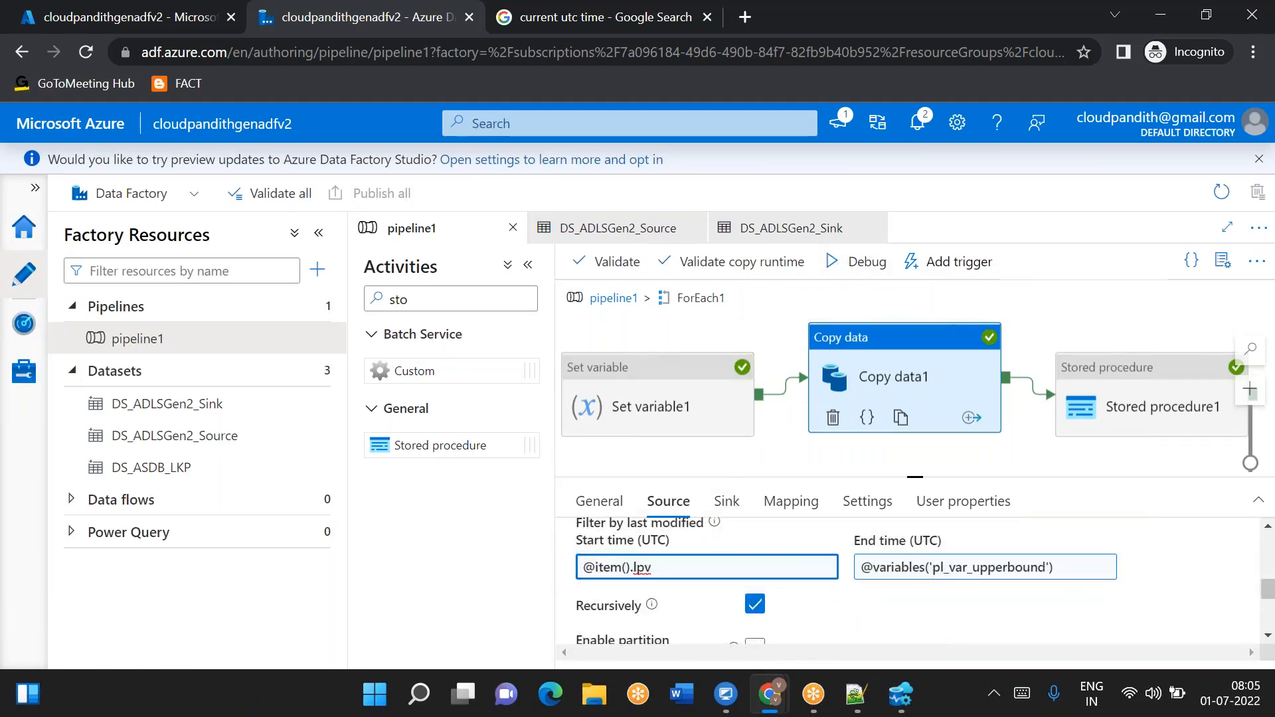
pyautogui.click(860, 261)
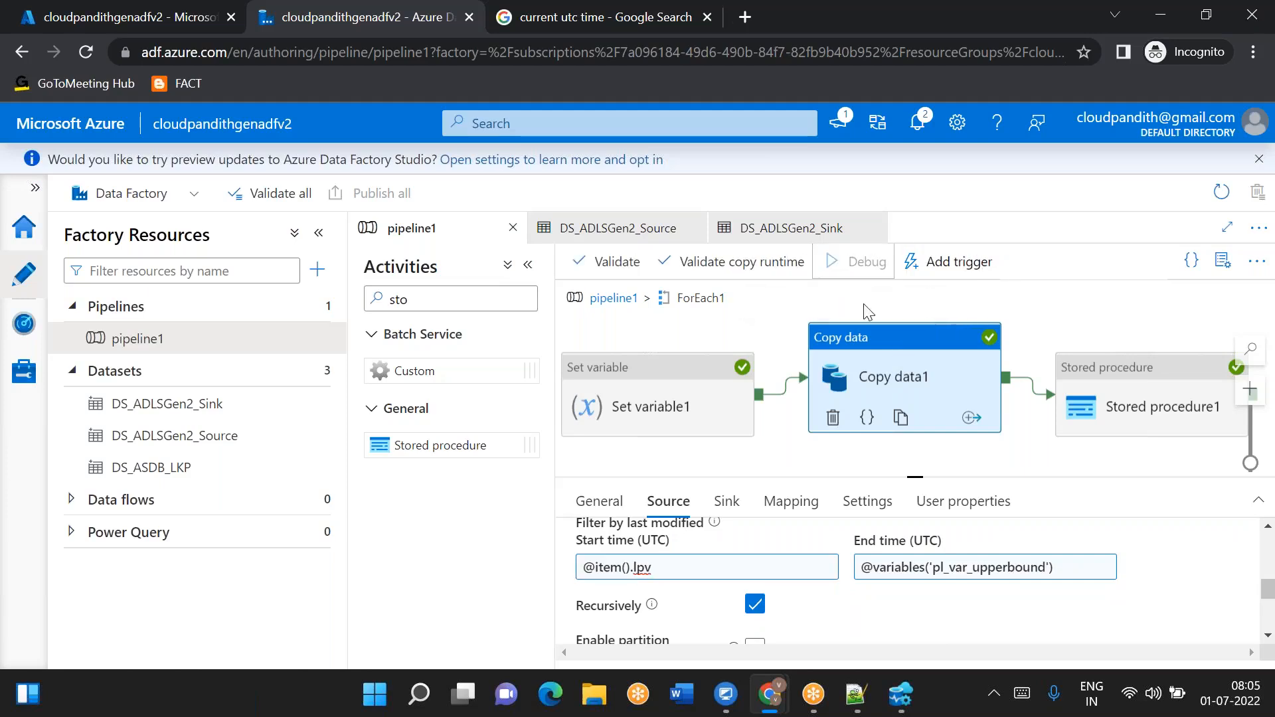
pyautogui.click(620, 304)
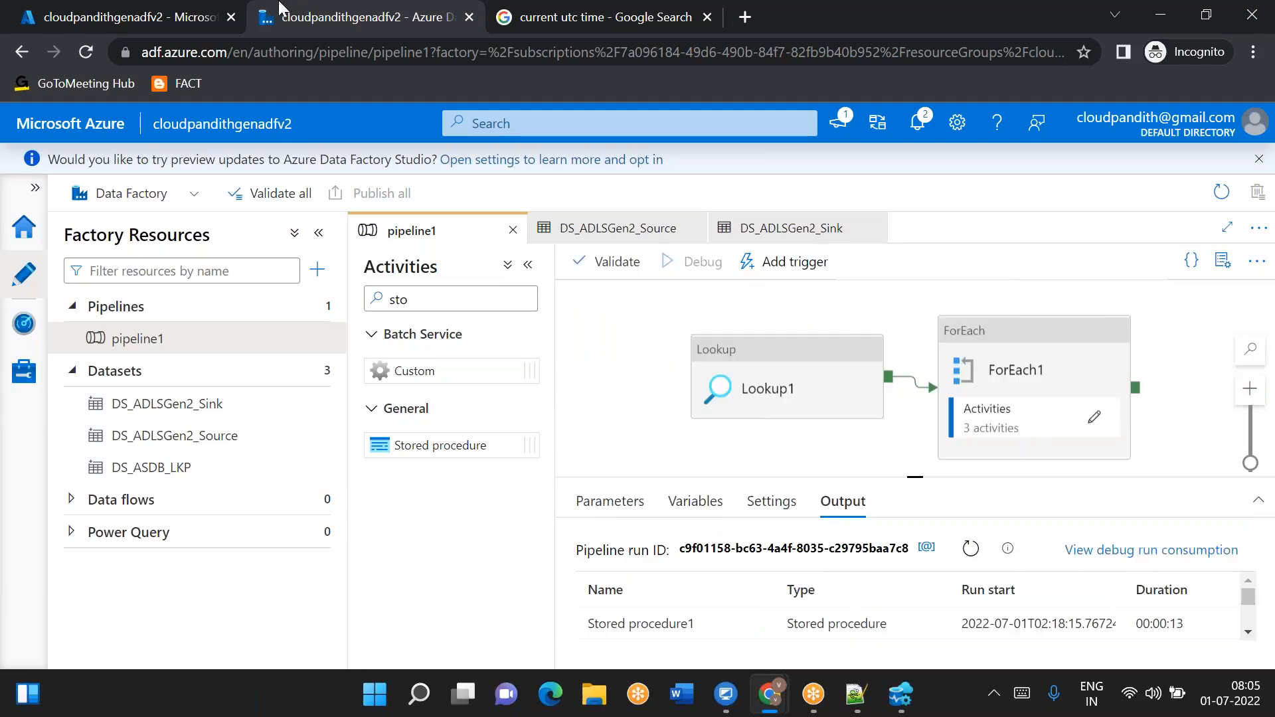
# - Check the current UTC time in the Google search tab and return to the Data Factory tab
pyautogui.click(141, 17)
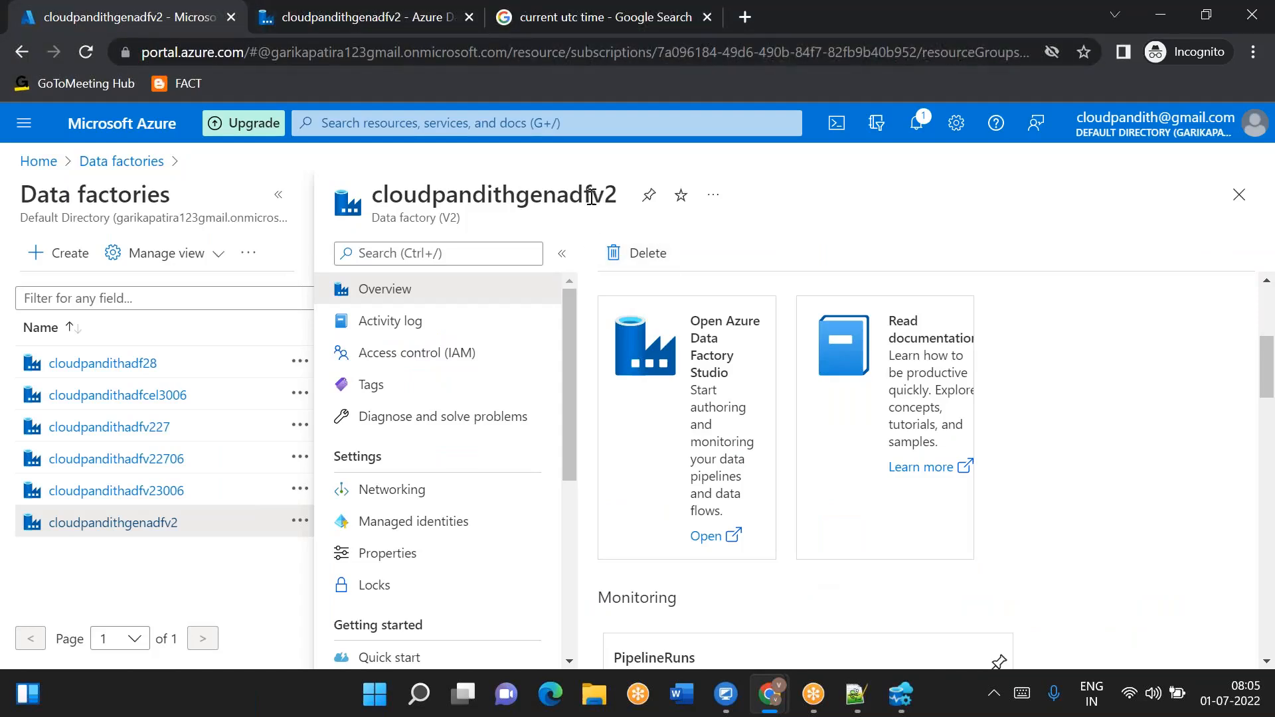
pyautogui.click(519, 27)
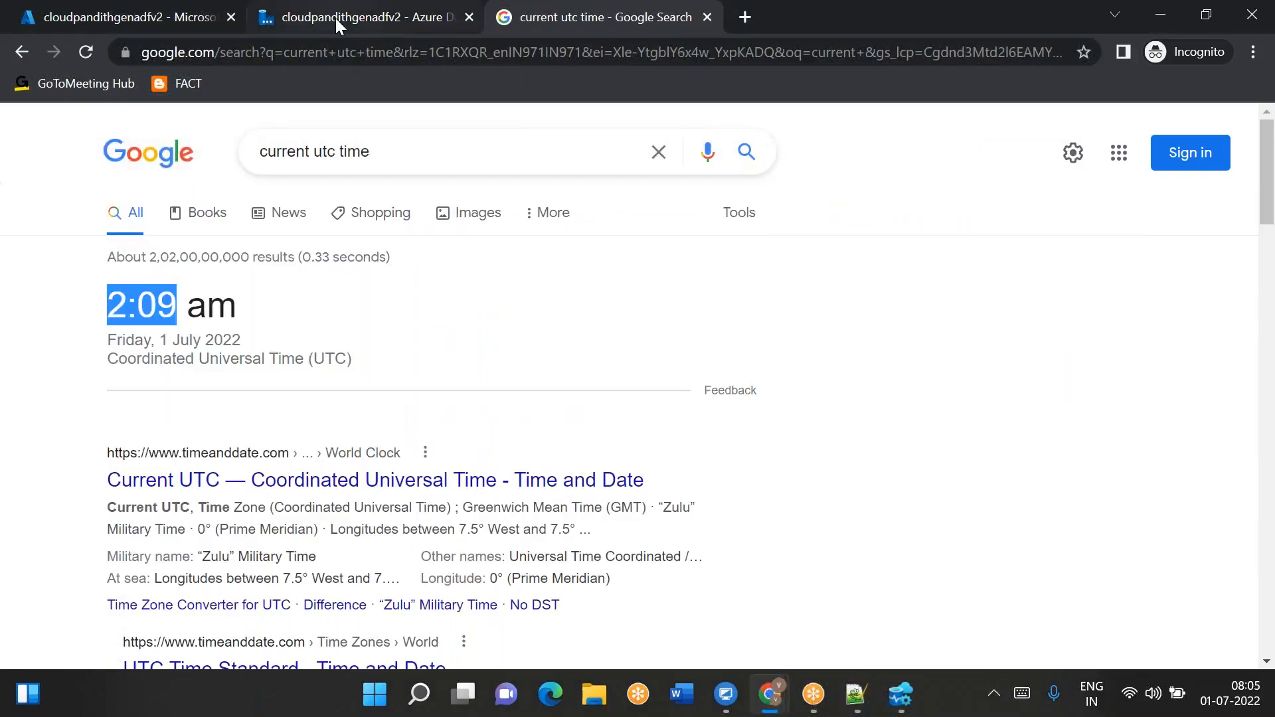
pyautogui.click(336, 18)
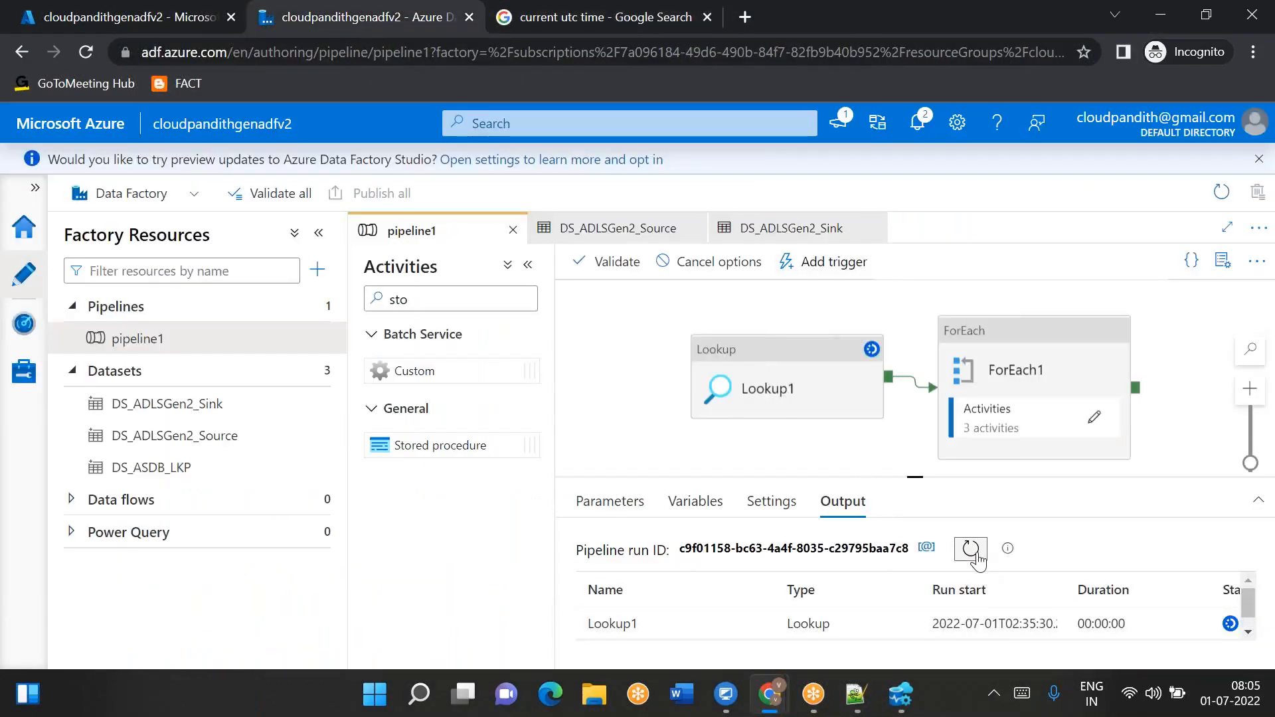
# - Enlarge the Output pane and inspect Copy data1's input for its modified datetime start and end values
pyautogui.moveTo(916, 482); pyautogui.dragTo(916, 332)
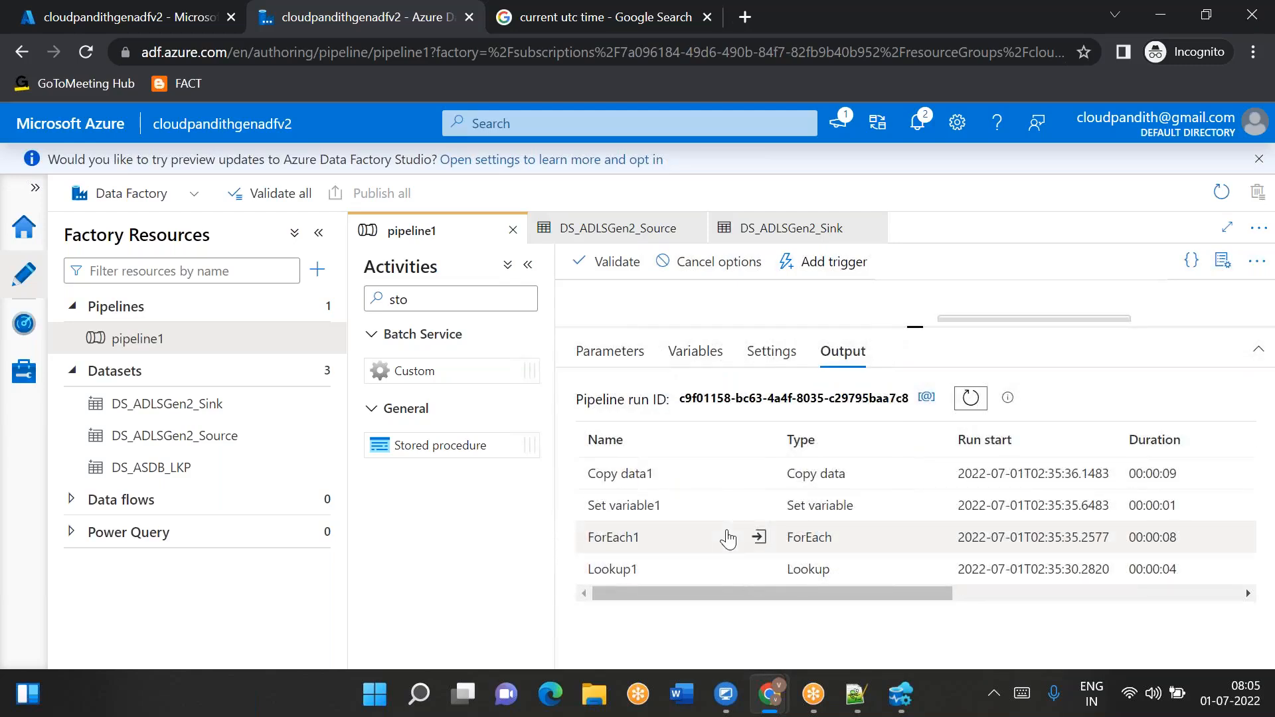
pyautogui.click(695, 473)
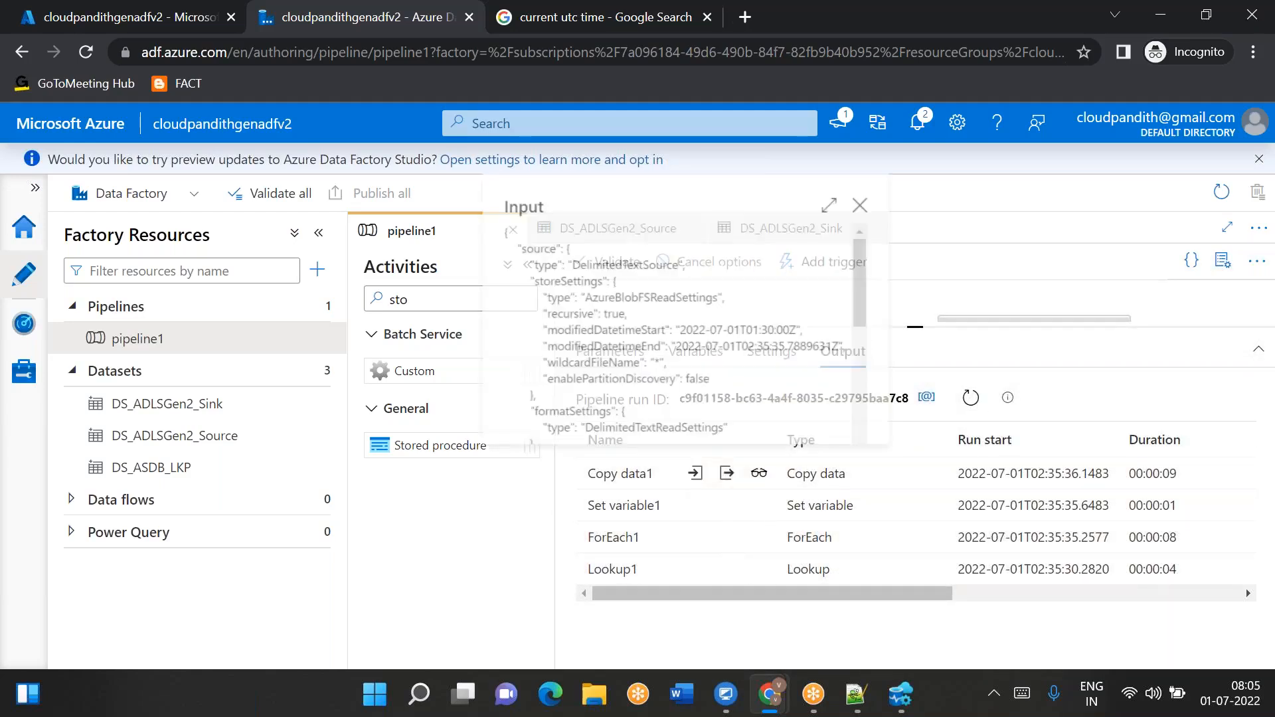
pyautogui.moveTo(751, 335); pyautogui.dragTo(830, 334)
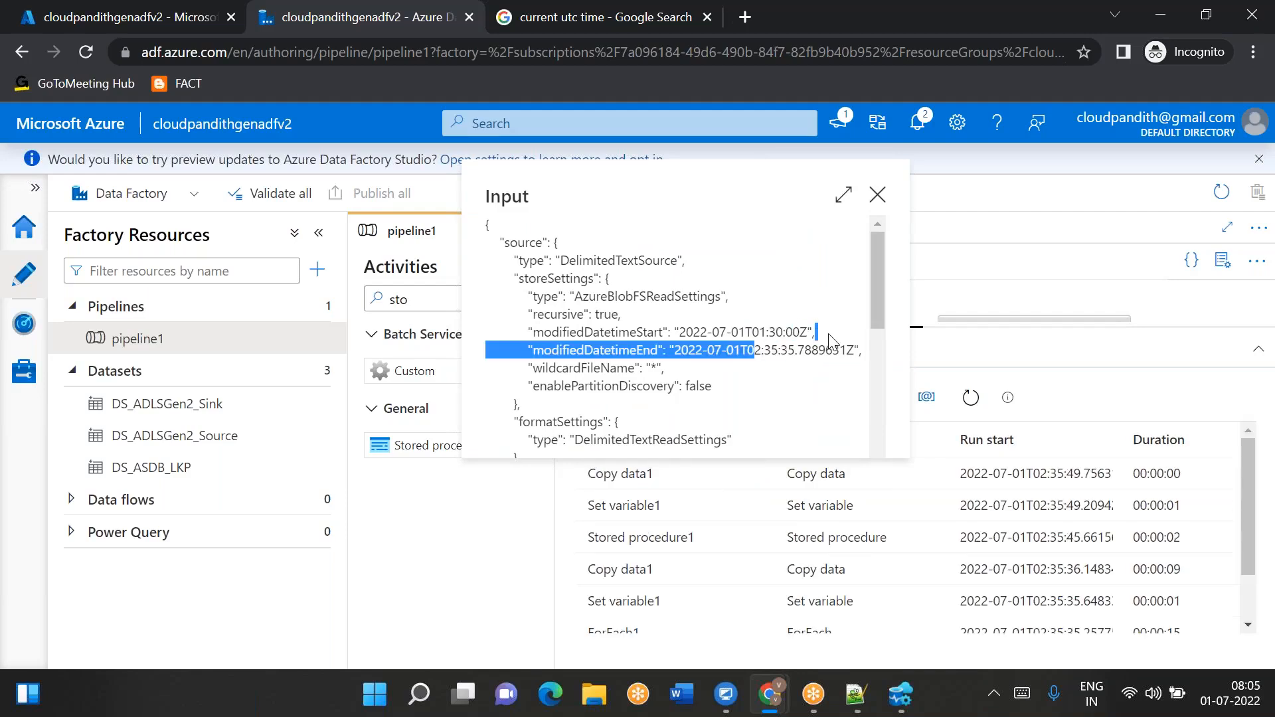
pyautogui.click(878, 195)
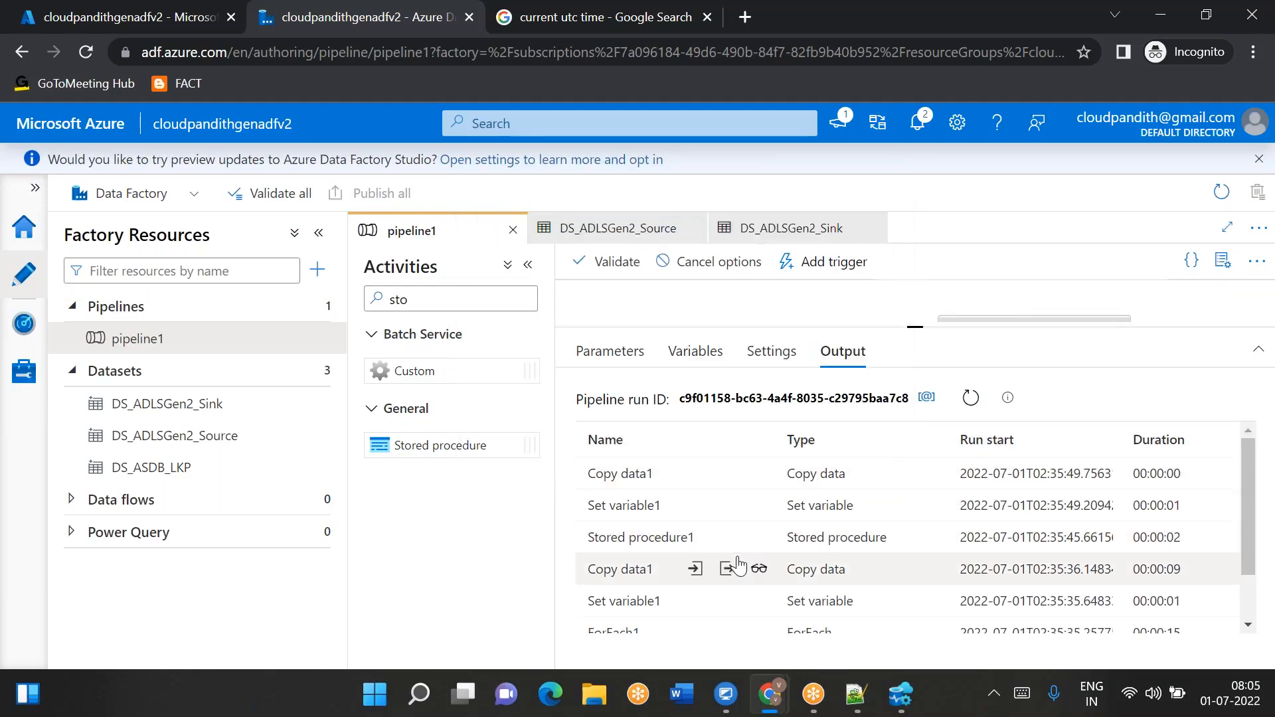
# - Open the copy performance details of the earlier Copy data1 run and close them
pyautogui.click(759, 570)
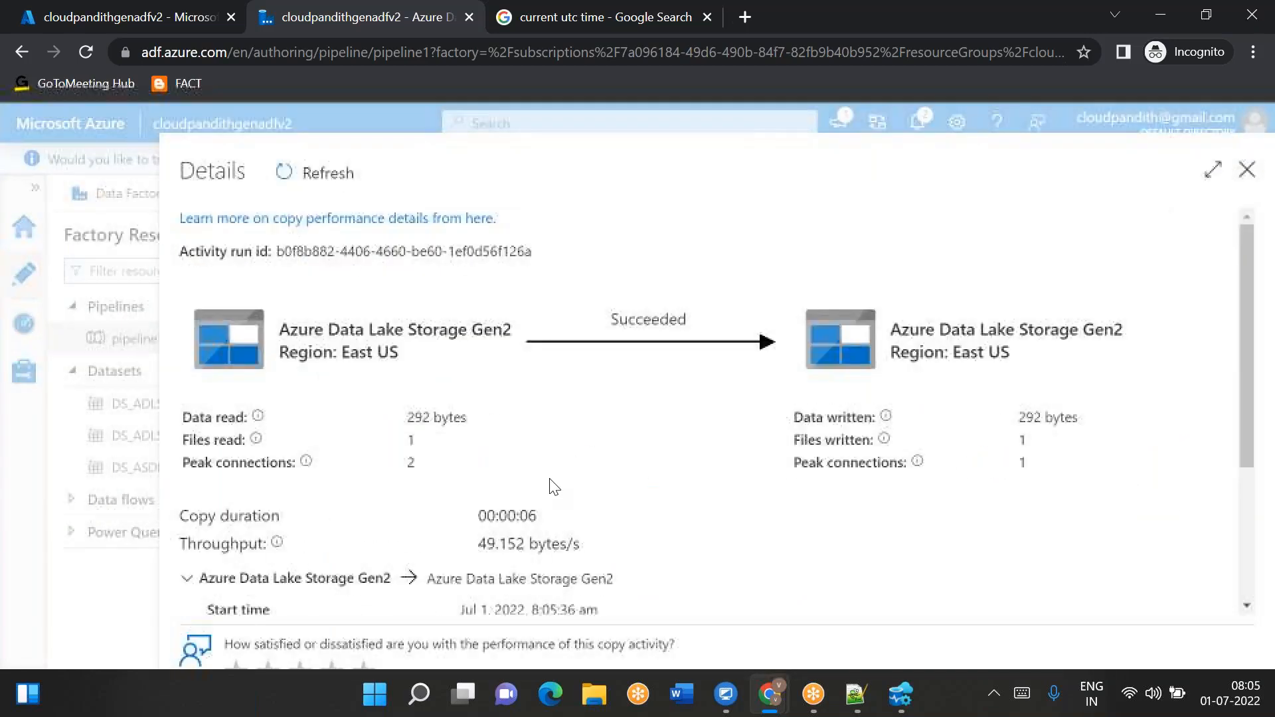
pyautogui.click(1029, 441)
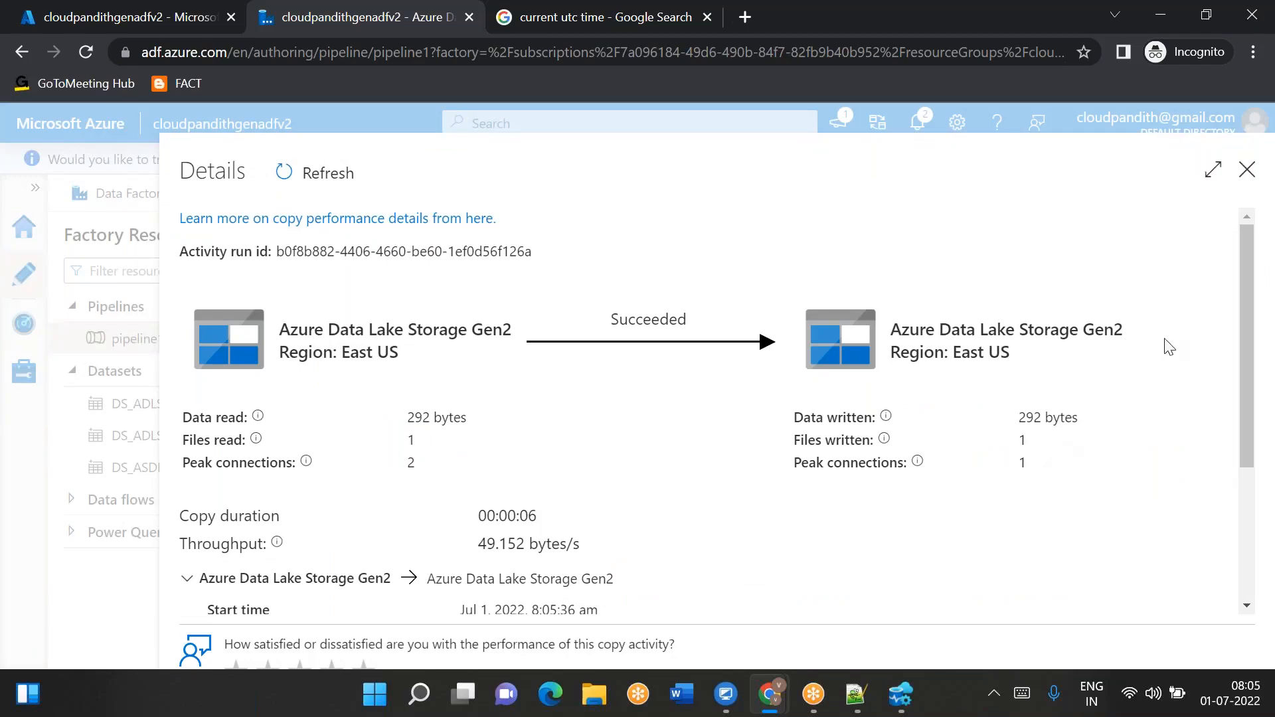
pyautogui.click(1248, 173)
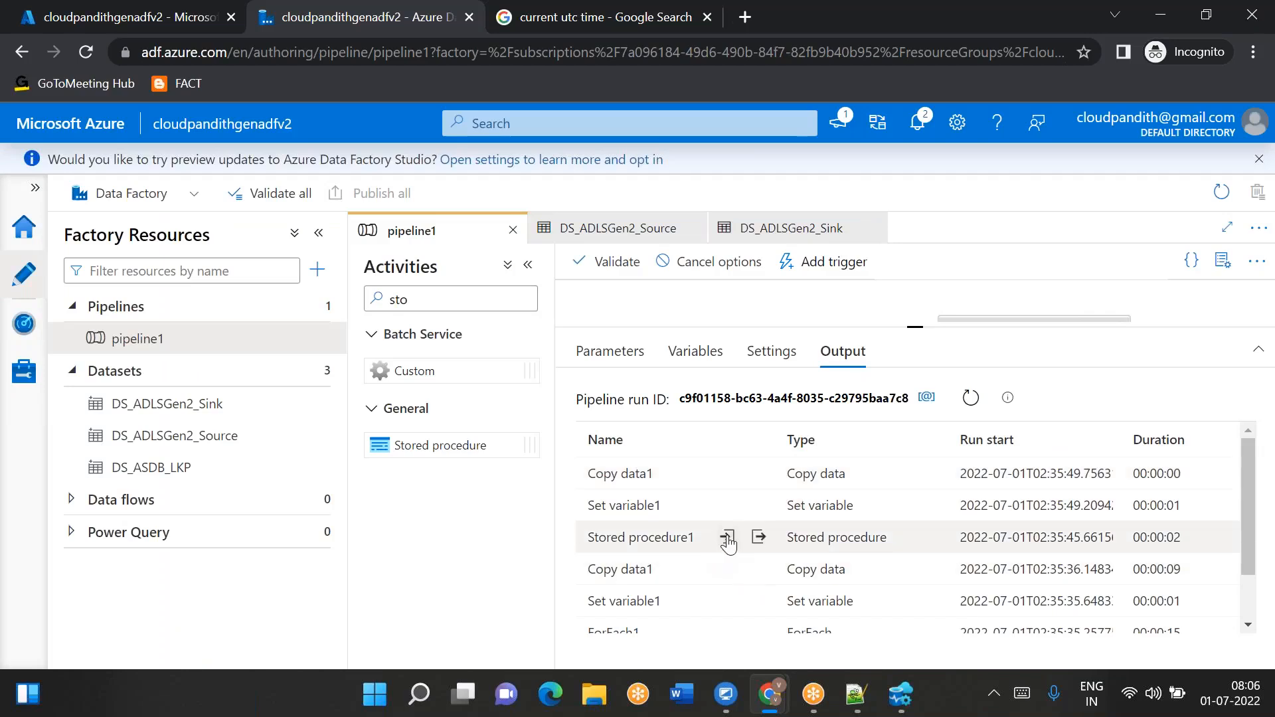
# - Inspect Stored procedure1's input and the latest Copy data1 run's modifiedDatetimeEnd value in its input
pyautogui.click(727, 537)
pyautogui.moveTo(655, 358); pyautogui.dragTo(741, 359)
pyautogui.click(910, 260)
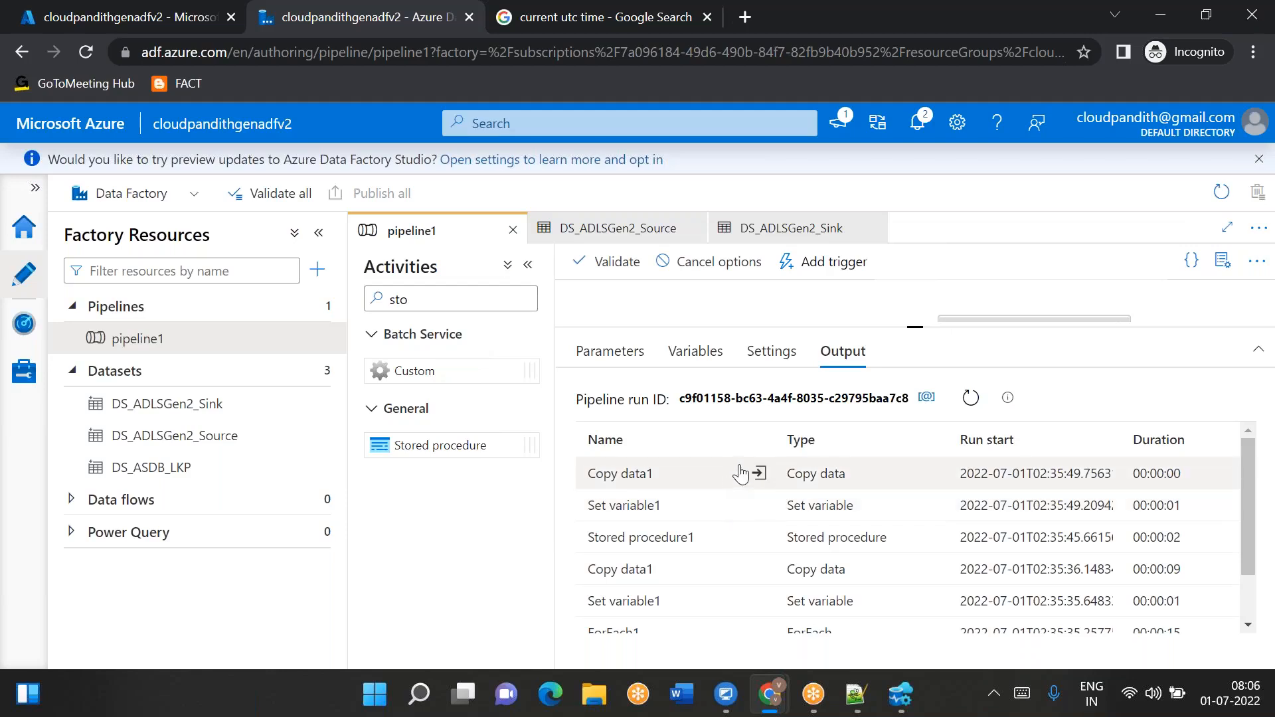
pyautogui.click(757, 474)
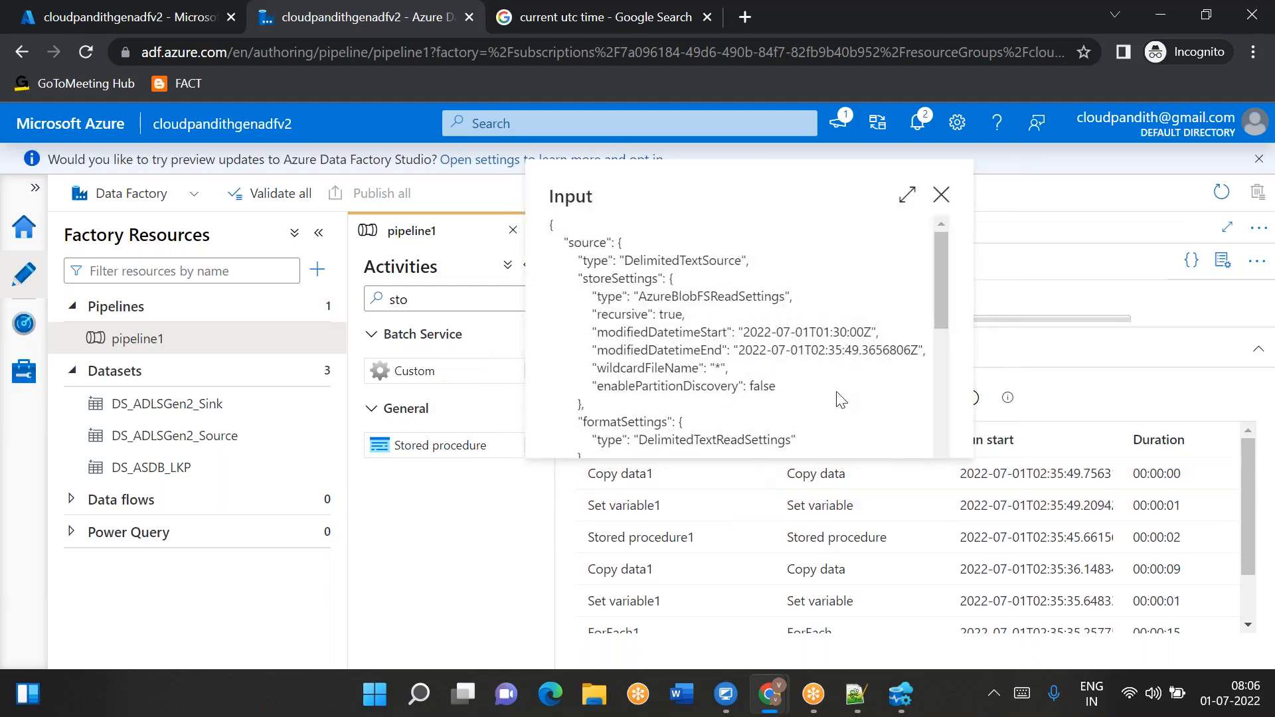
pyautogui.moveTo(801, 332); pyautogui.dragTo(861, 350)
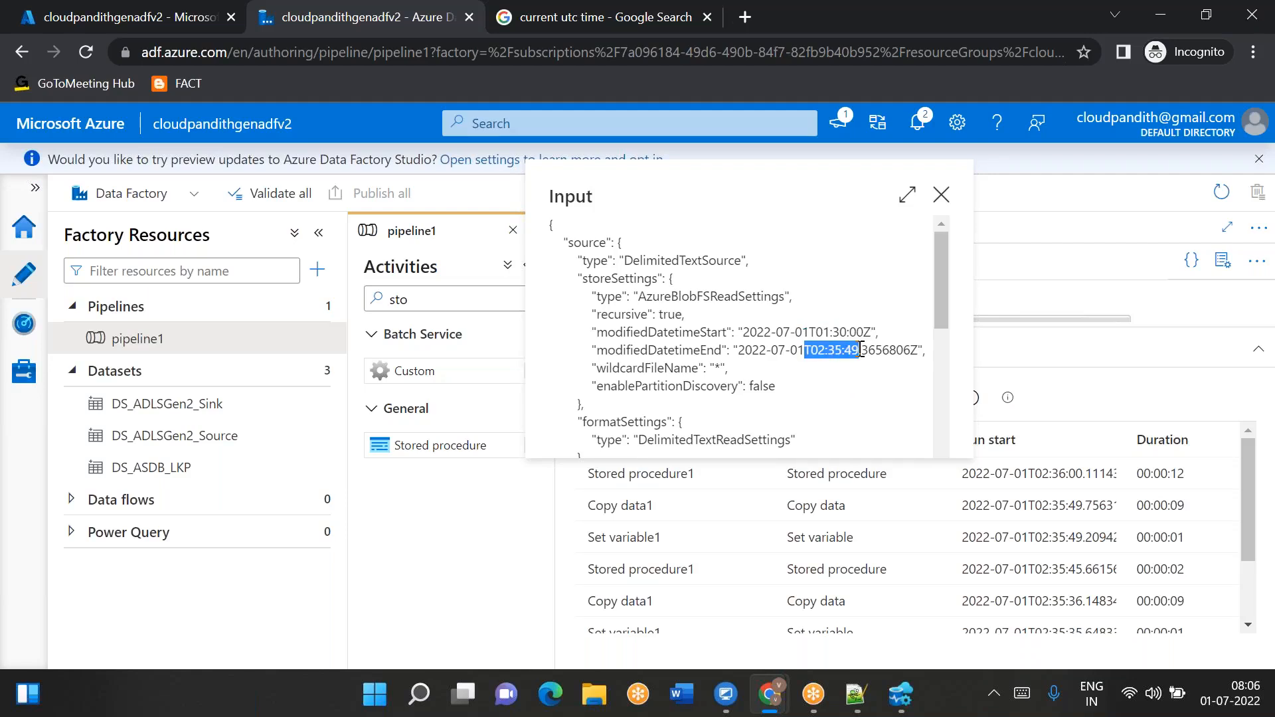
pyautogui.click(941, 194)
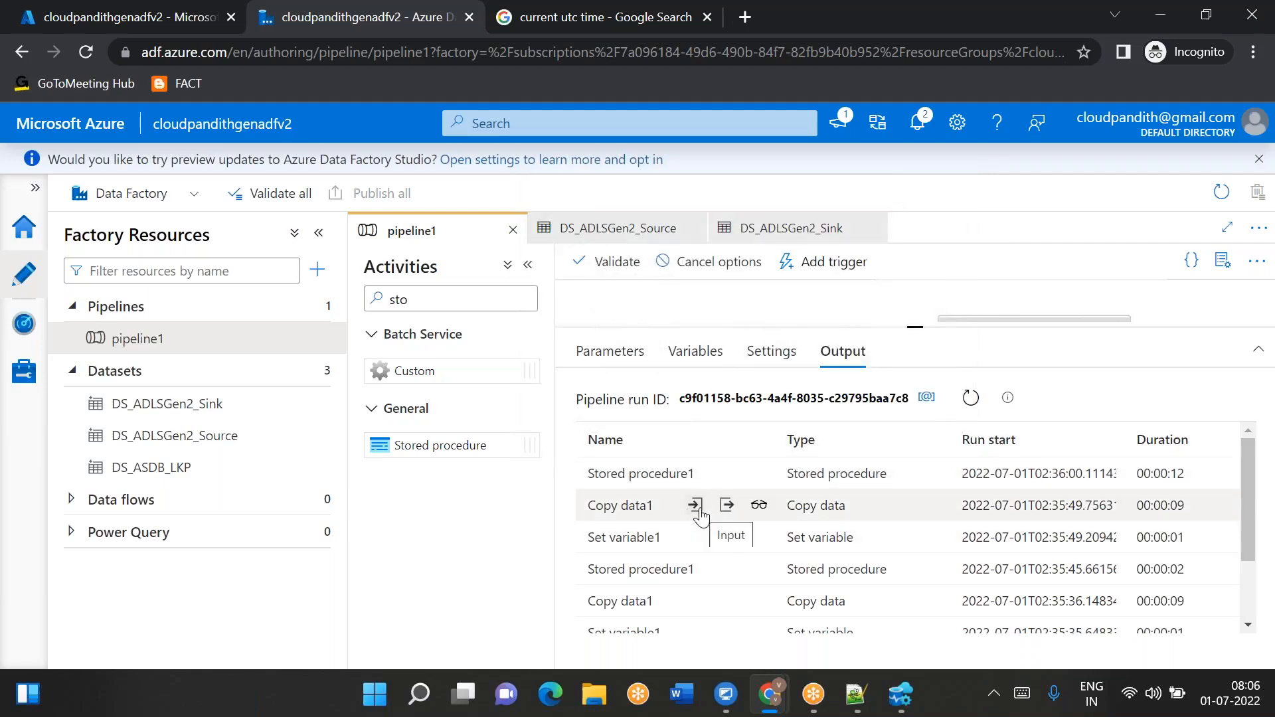
# - Review the copy performance details of the latest Copy data1 run and close them
pyautogui.click(758, 506)
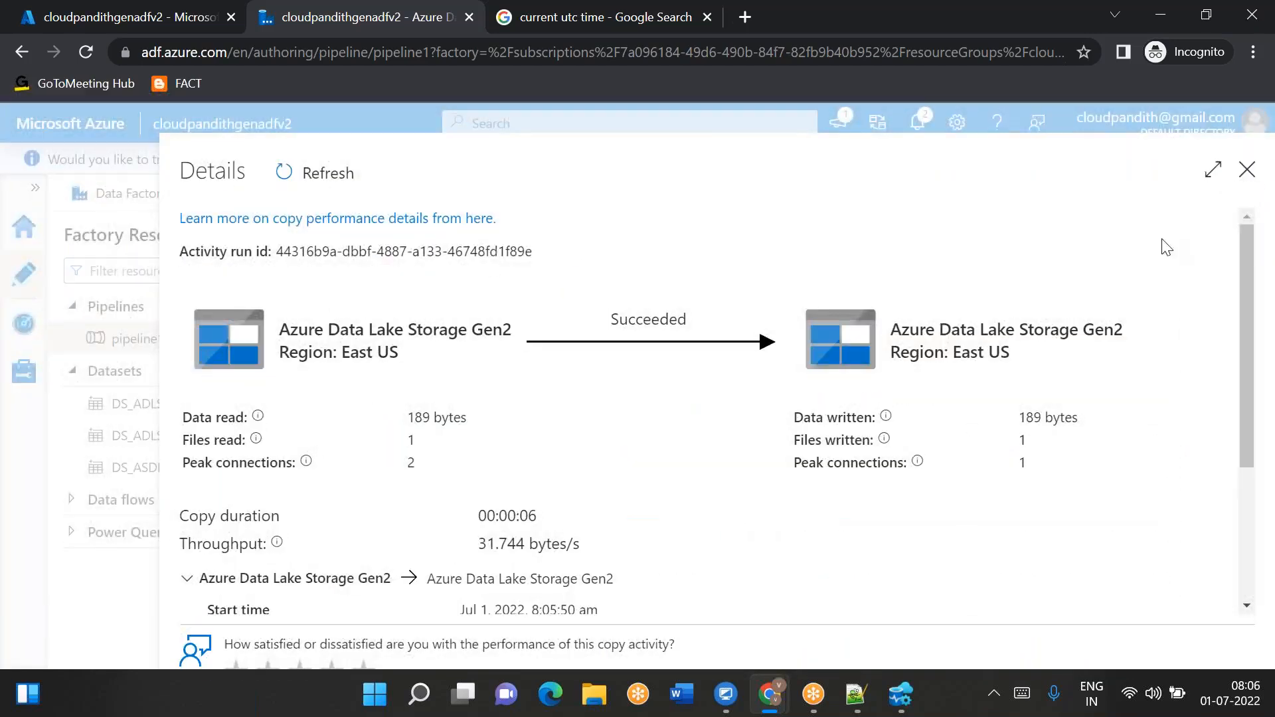
pyautogui.click(1248, 174)
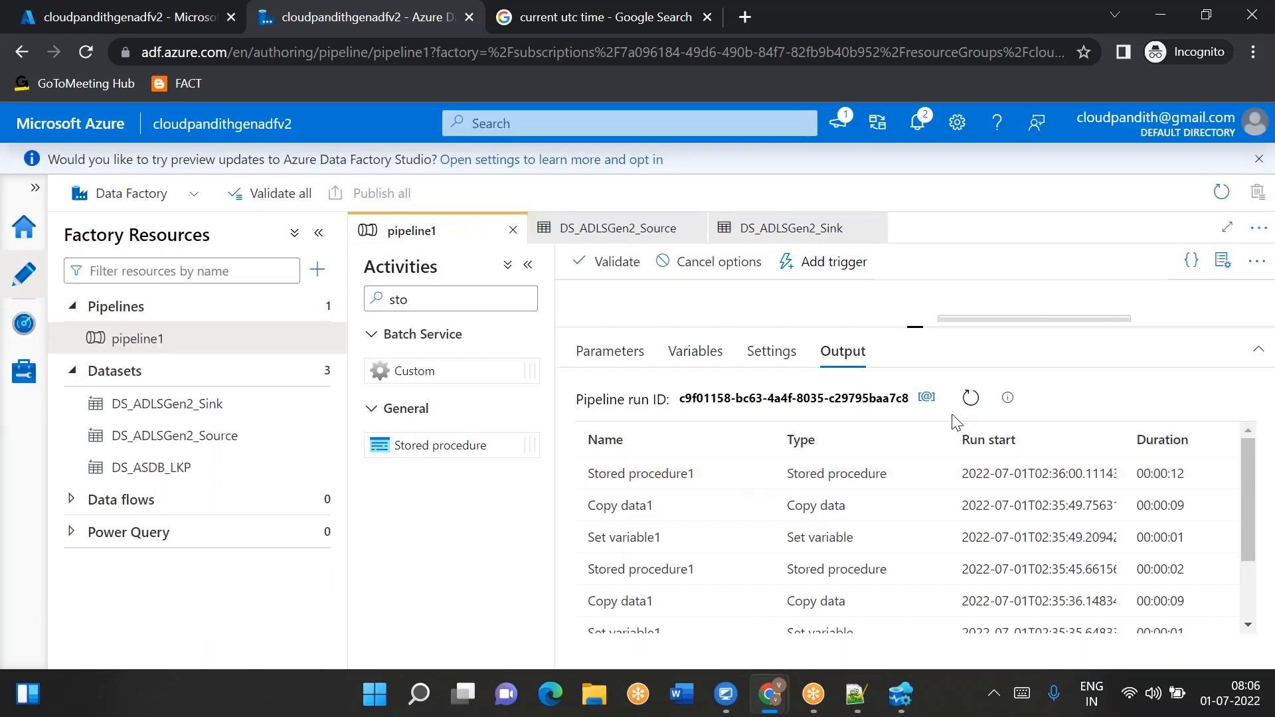
# - Switch to Azure Data Studio, rerun the select query on the metadata table and inspect each folder's lpv value
pyautogui.click(901, 695)
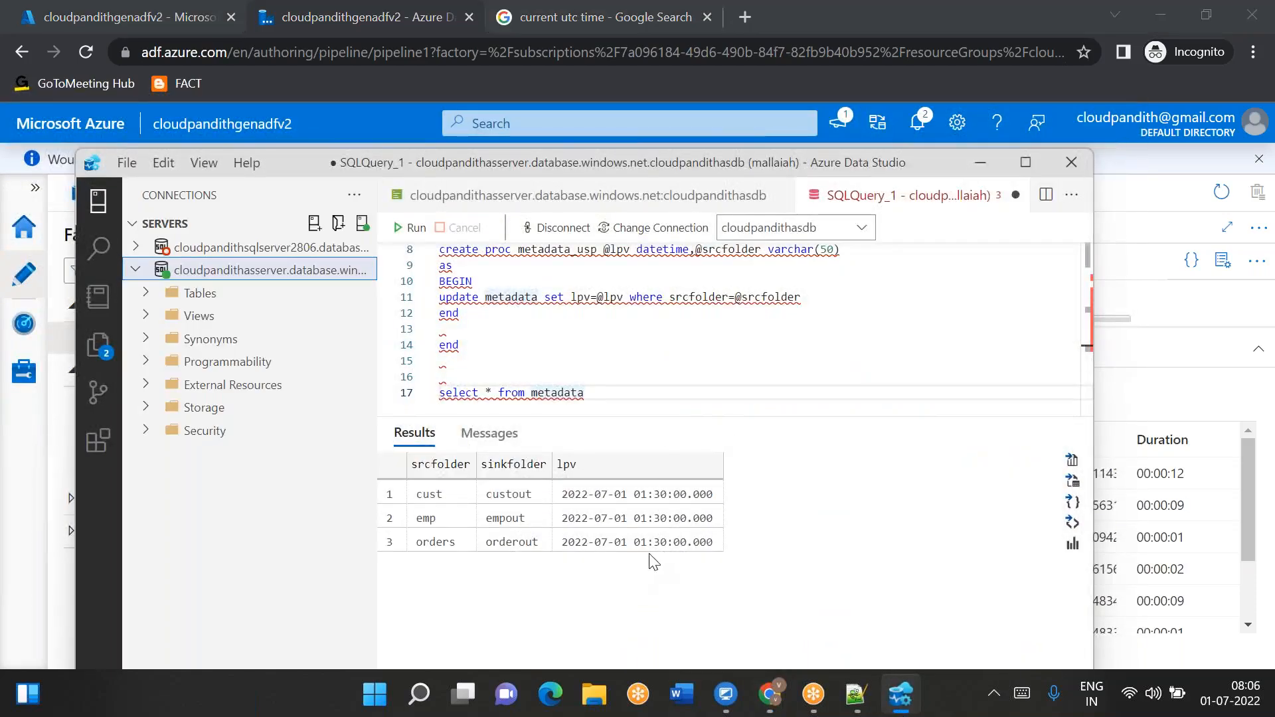
pyautogui.moveTo(581, 392); pyautogui.dragTo(464, 383)
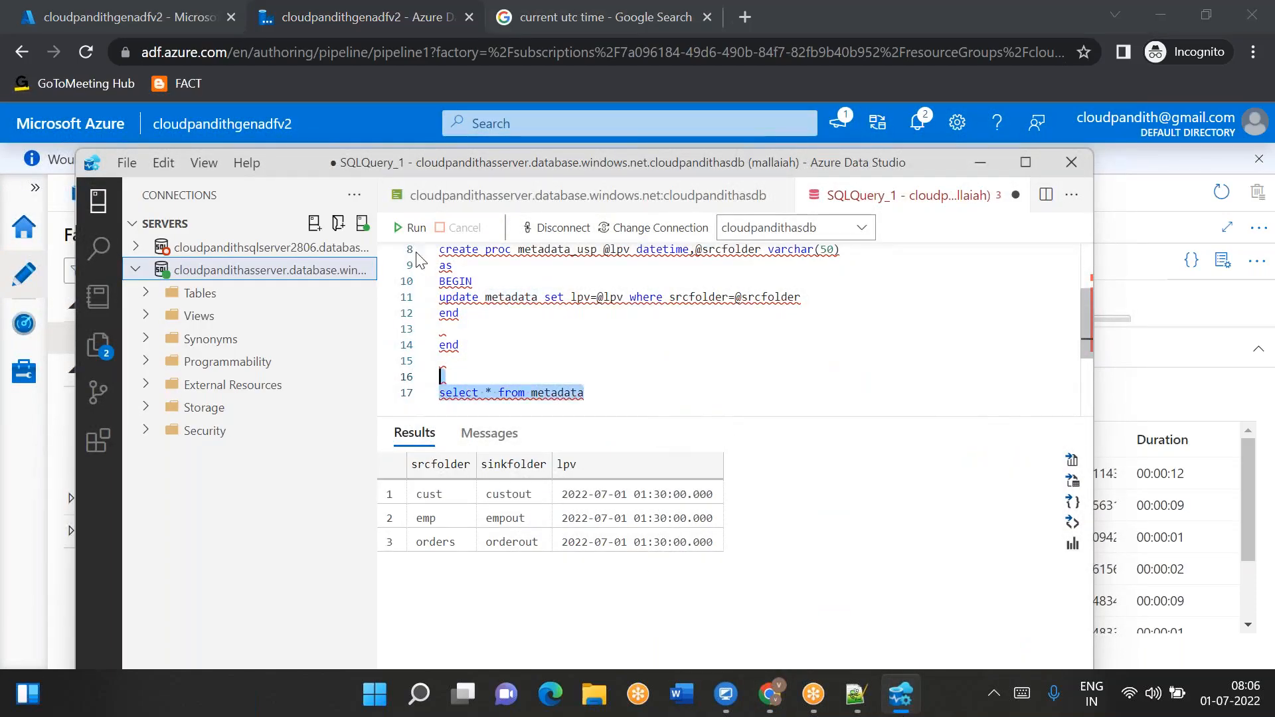
pyautogui.click(413, 227)
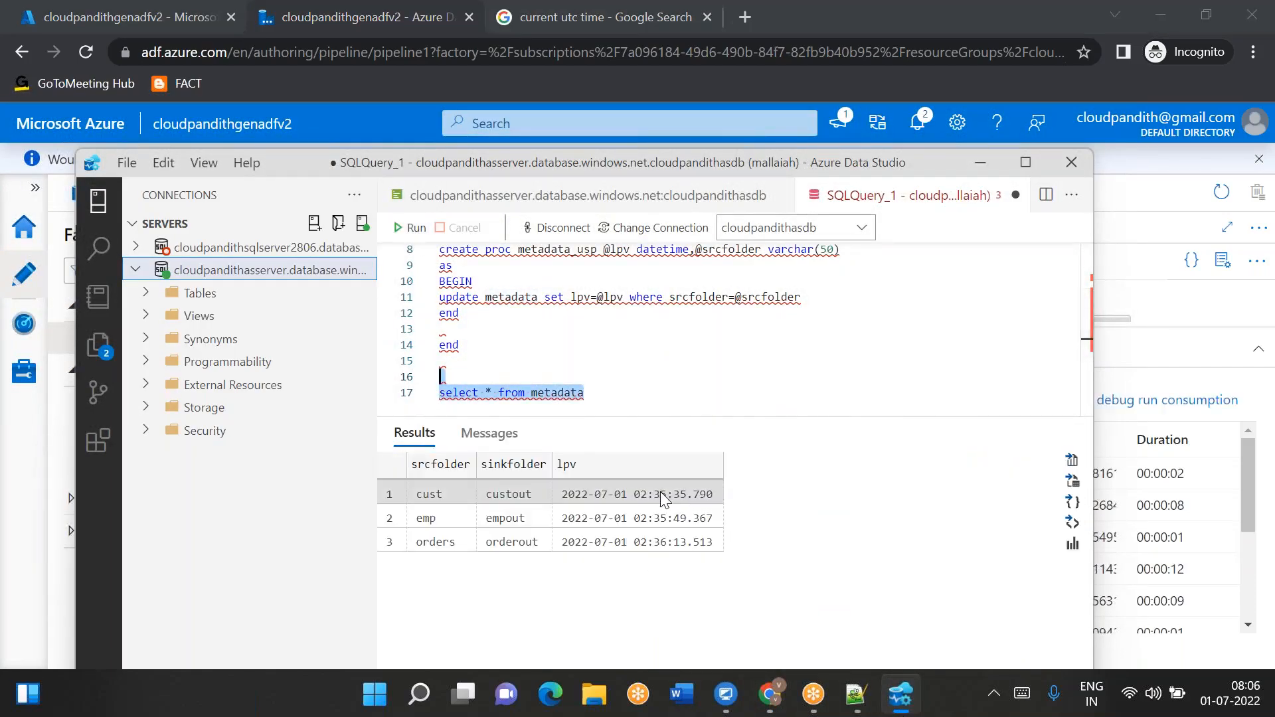
pyautogui.click(661, 492)
pyautogui.click(655, 515)
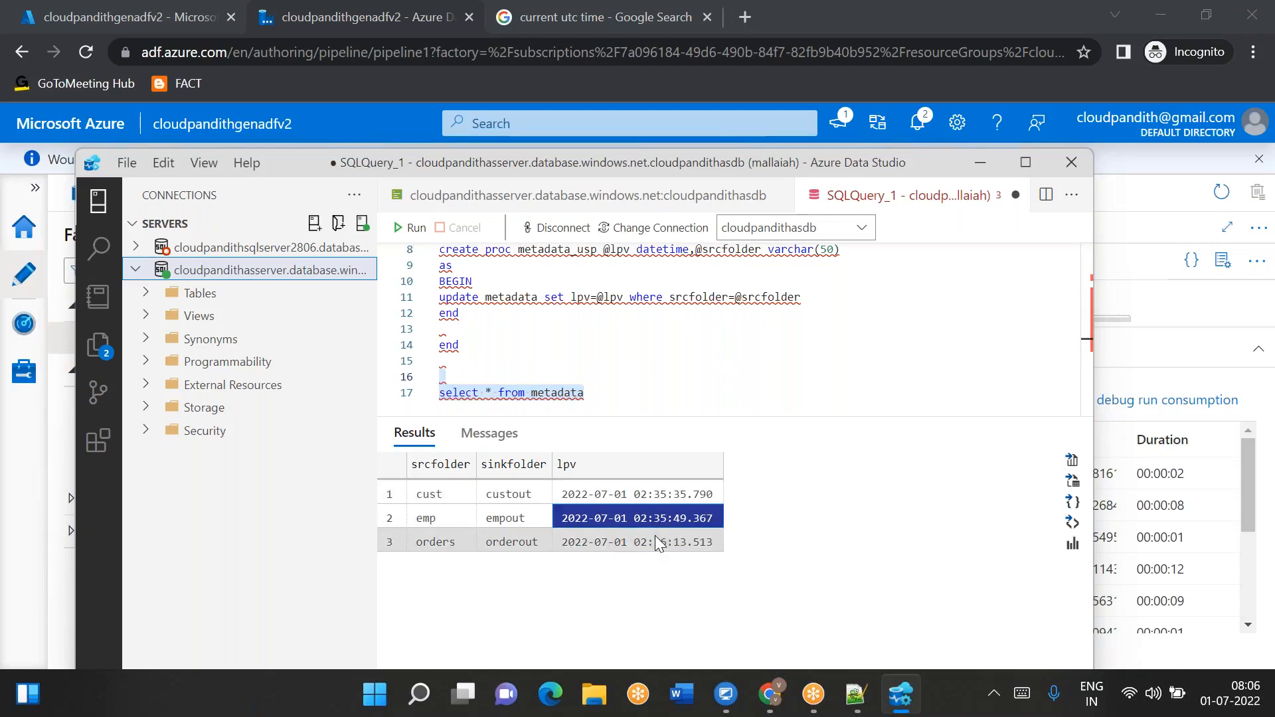
pyautogui.click(655, 542)
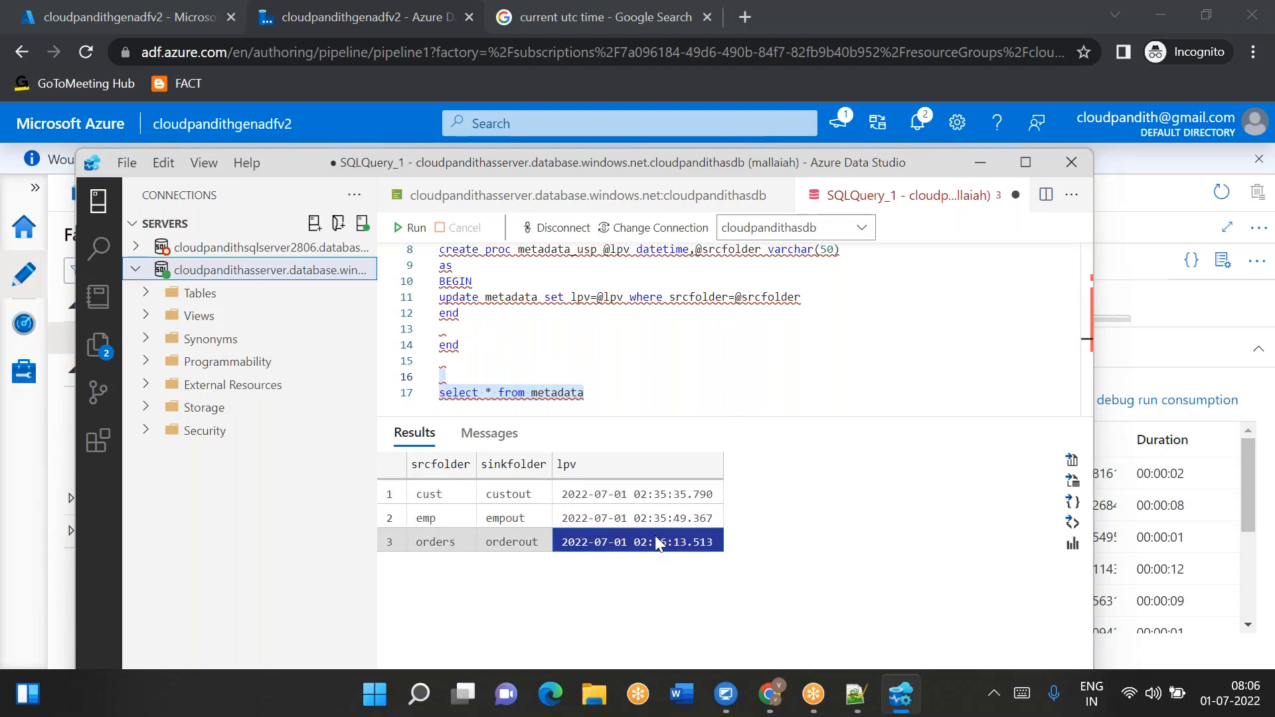
pyautogui.click(613, 509)
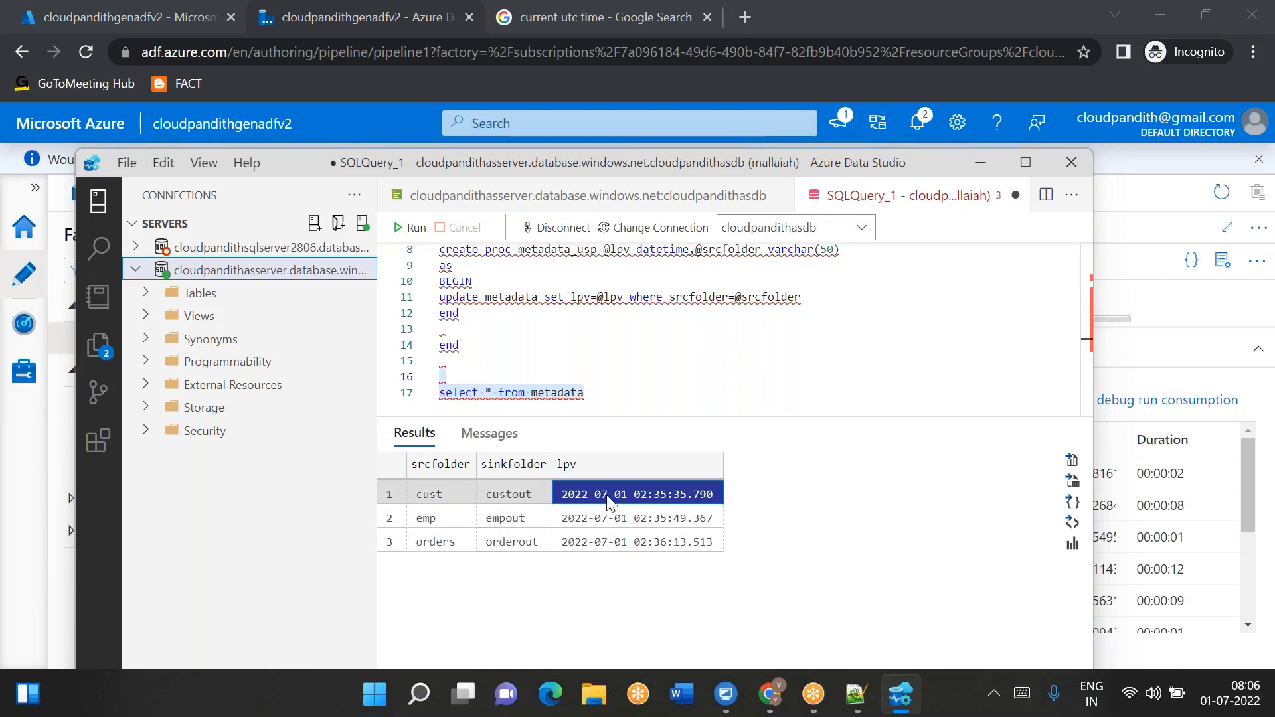
pyautogui.click(606, 495)
pyautogui.click(614, 520)
pyautogui.click(612, 542)
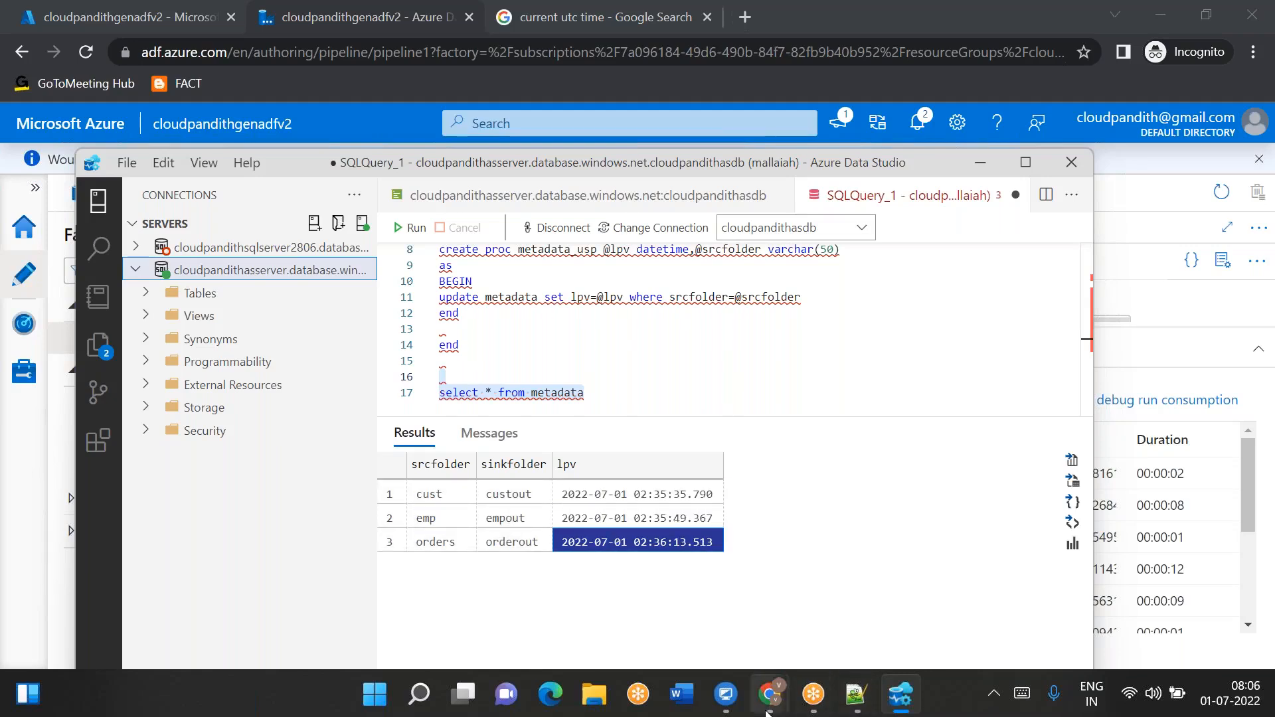
# - Return to the Data Factory tab, restore the pipeline canvas and start another Debug run of pipeline1
pyautogui.click(767, 708)
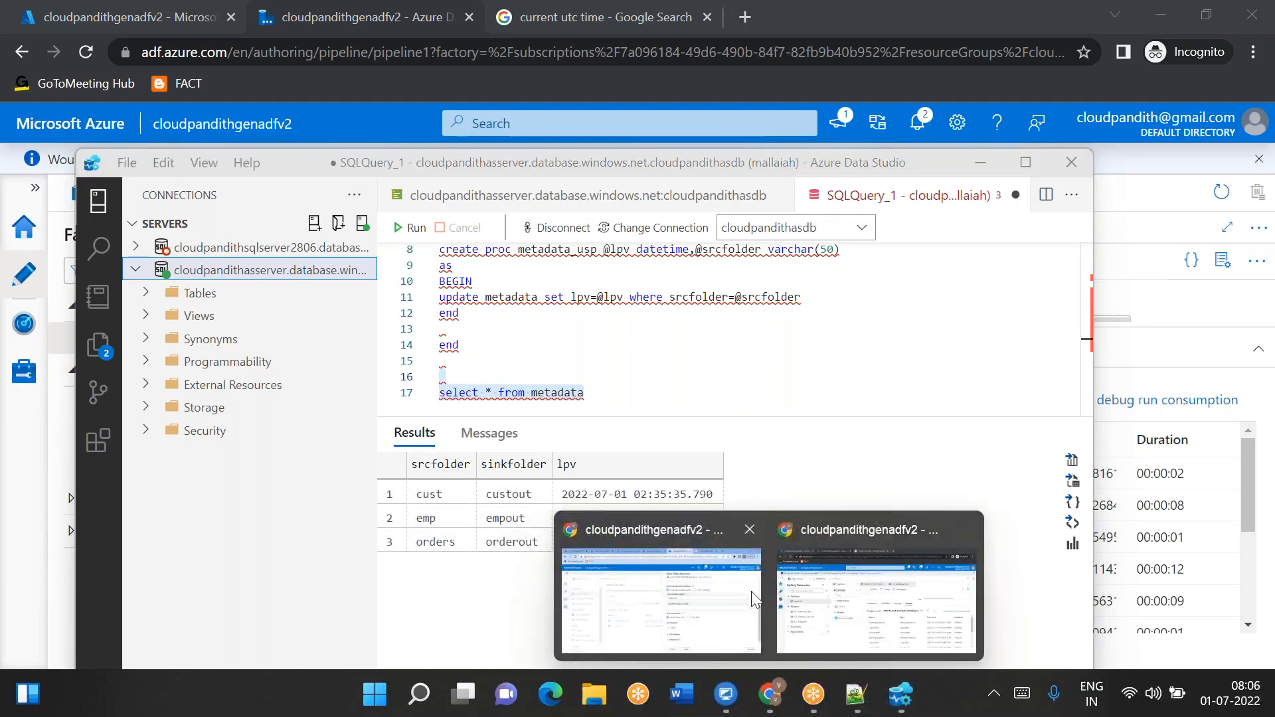
pyautogui.click(867, 634)
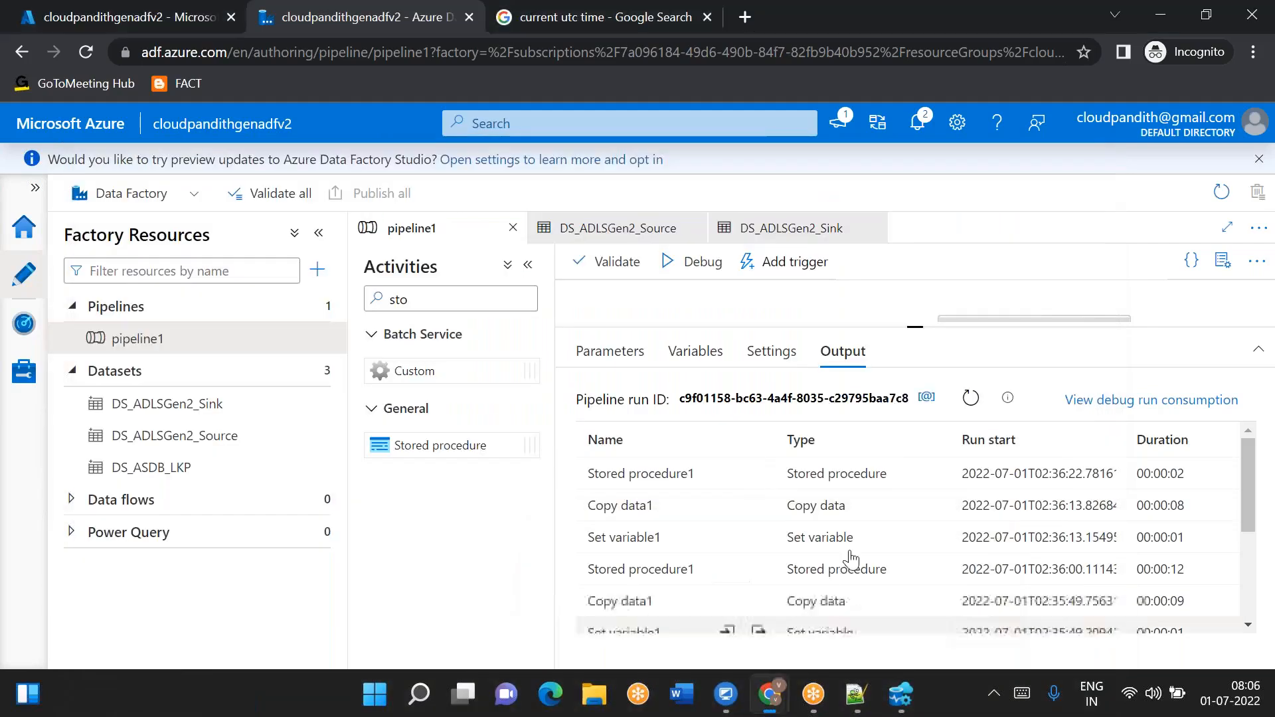
pyautogui.moveTo(926, 328); pyautogui.dragTo(917, 447)
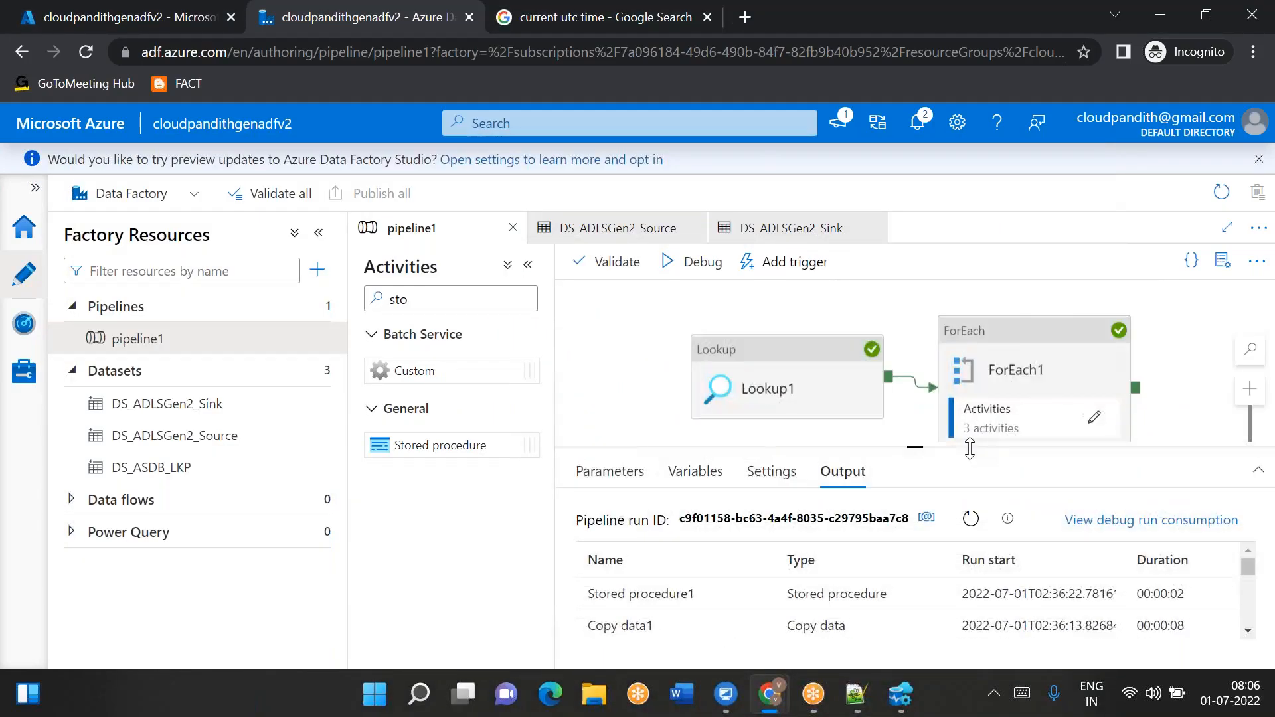
pyautogui.click(971, 519)
pyautogui.click(696, 261)
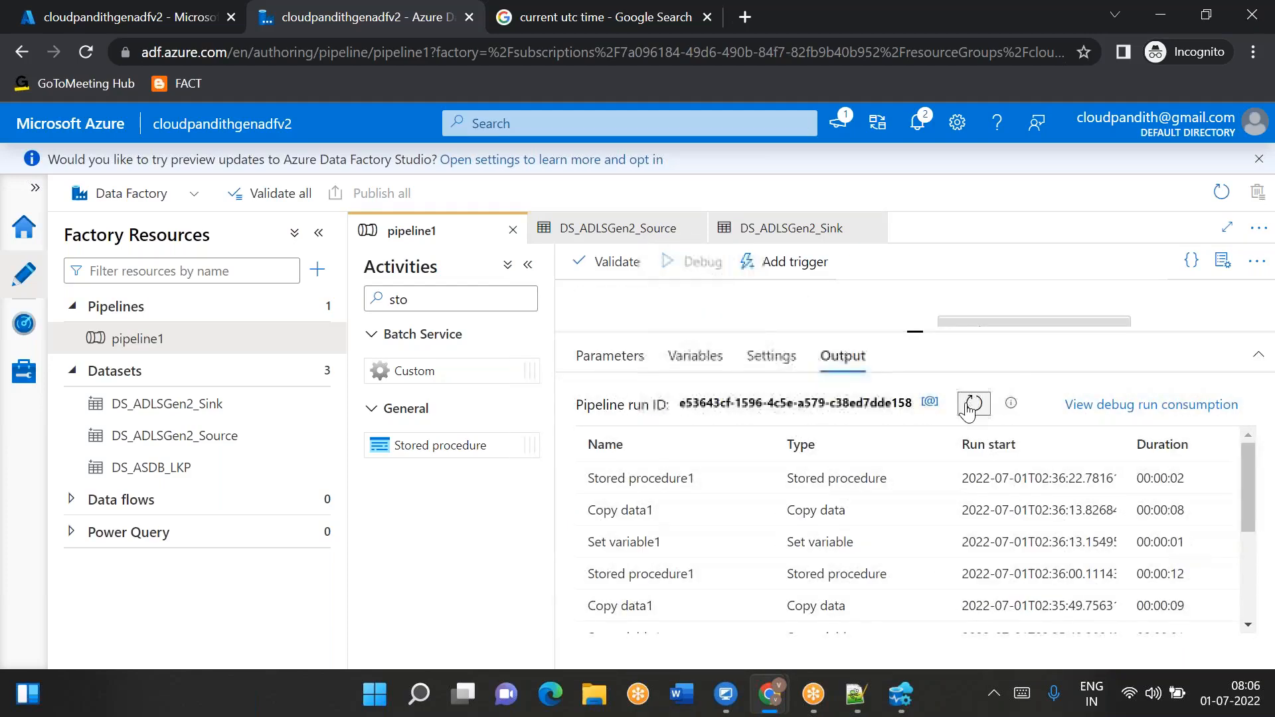
# - Refresh the run output and inspect the new Copy data1 run's modifiedDatetimeStart and modifiedDatetimeEnd input values
pyautogui.click(972, 403)
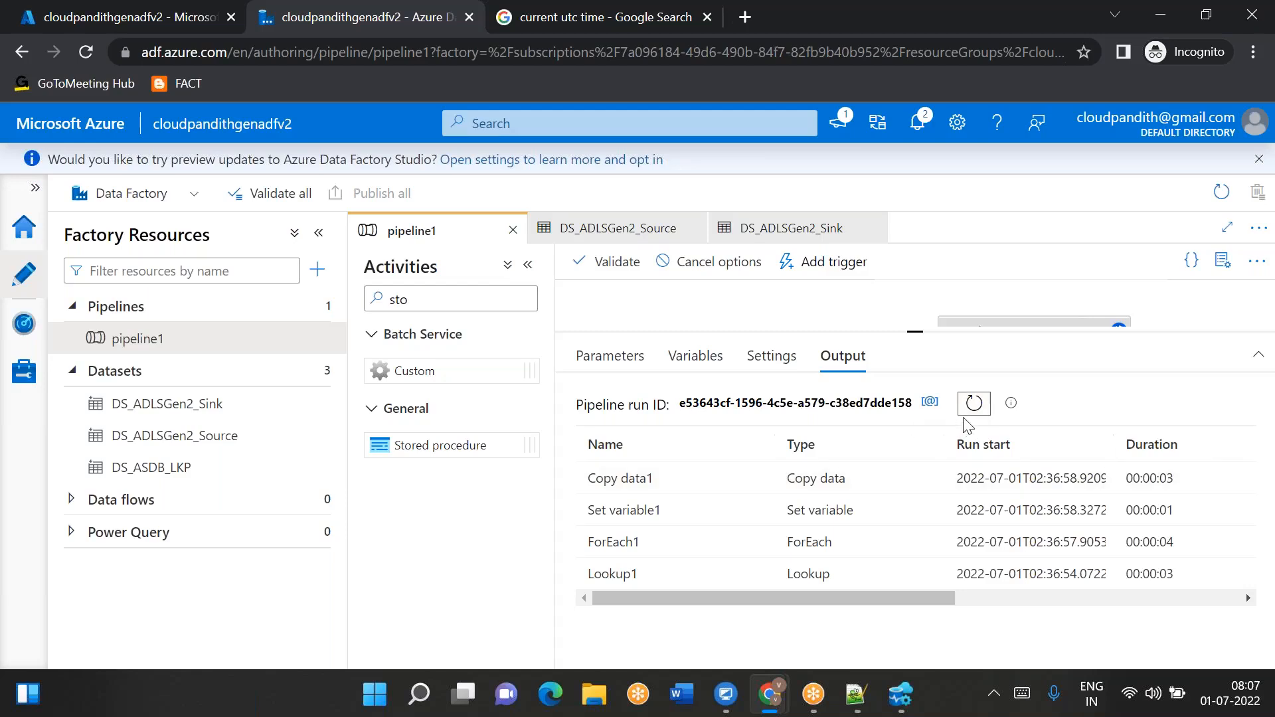
pyautogui.moveTo(737, 486)
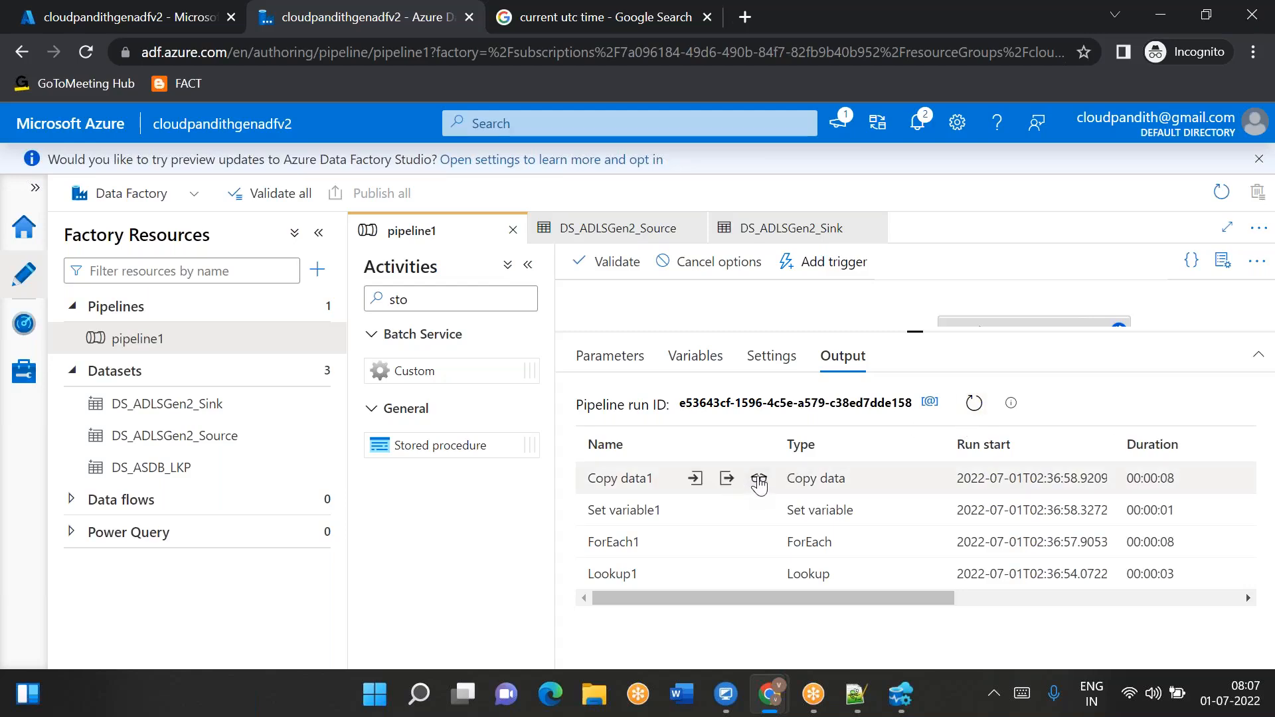
pyautogui.click(695, 478)
pyautogui.moveTo(748, 336); pyautogui.dragTo(828, 337)
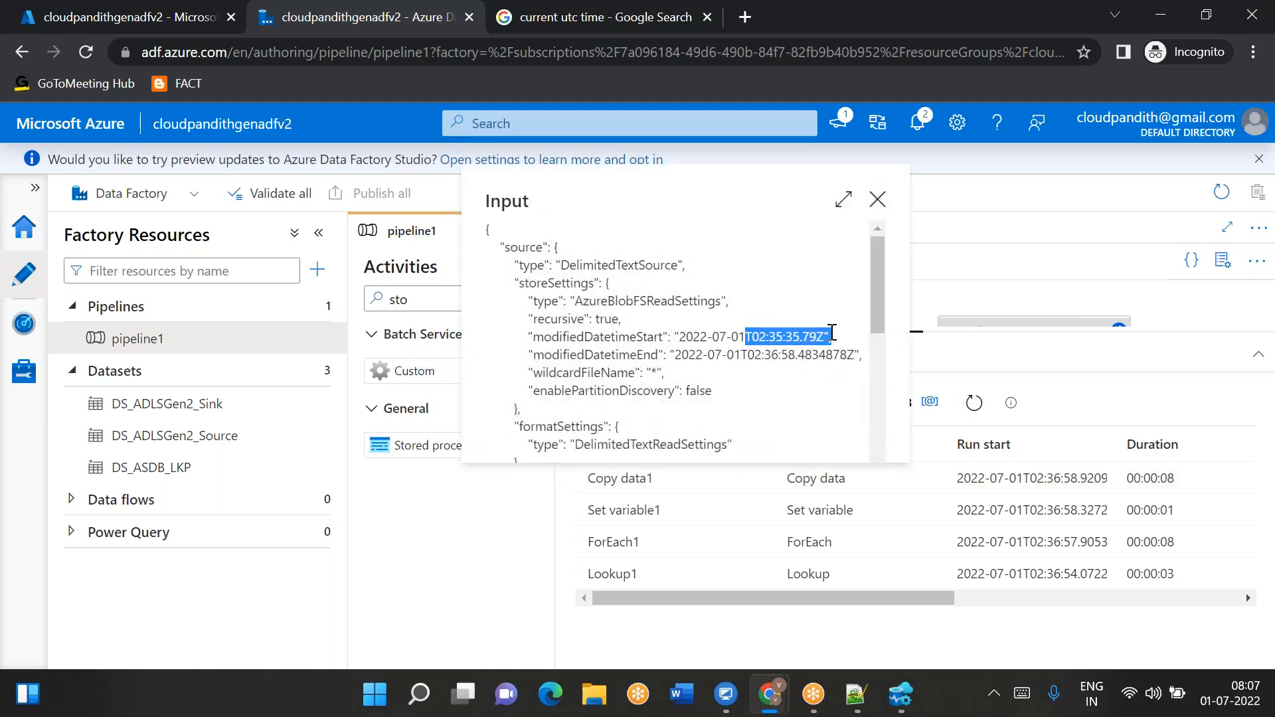
pyautogui.moveTo(747, 355); pyautogui.dragTo(823, 352)
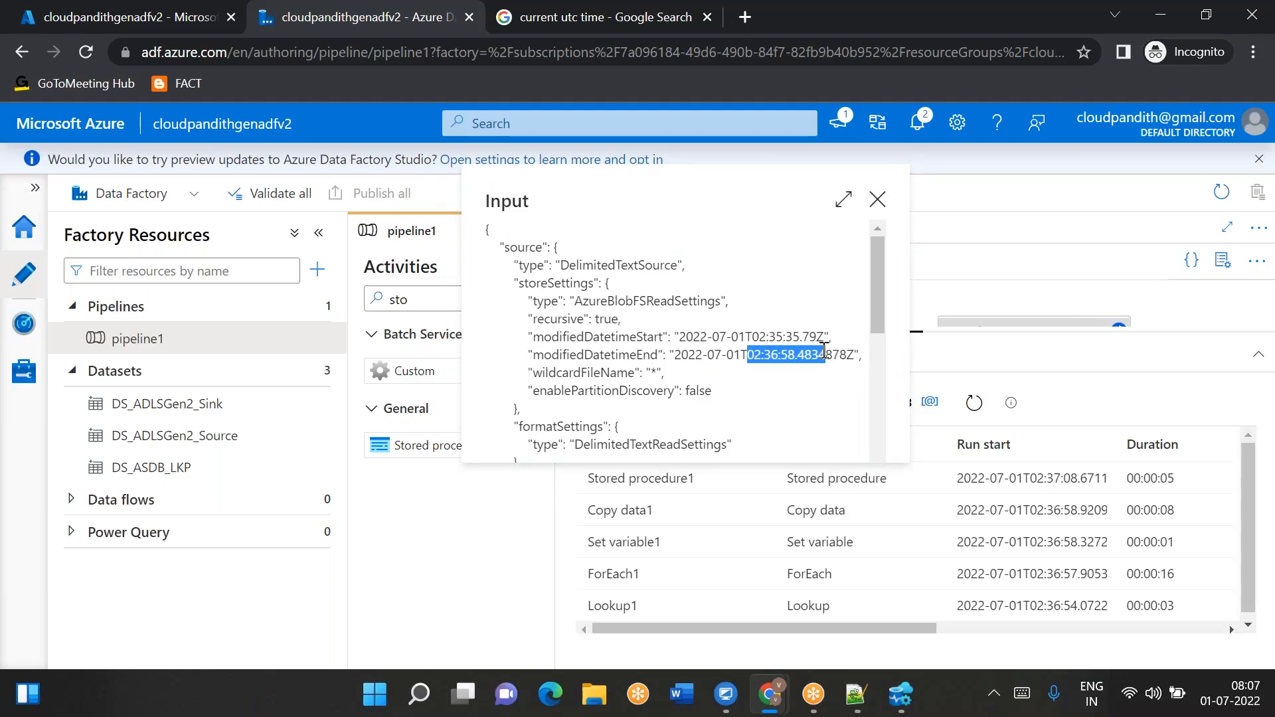
pyautogui.click(877, 199)
pyautogui.scroll(-1, 755, 566)
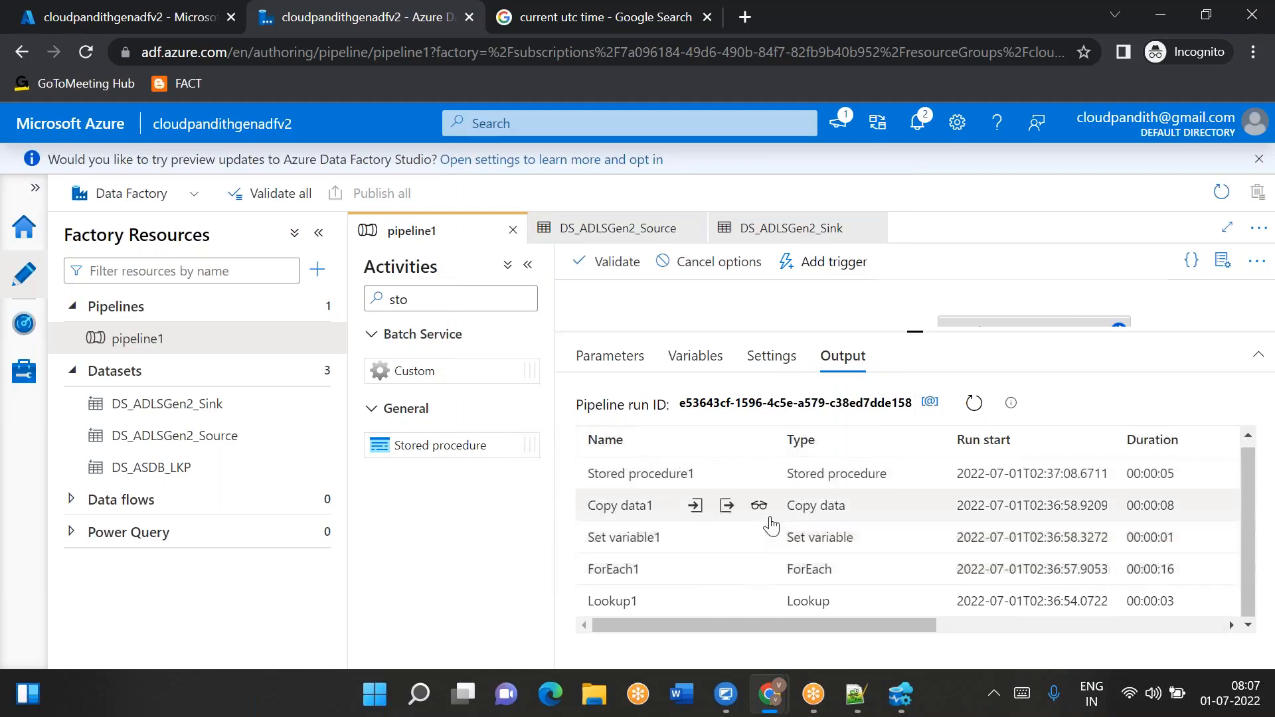
# - Open the new Copy data1 run's copy performance details, check the files read and written, and close them
pyautogui.click(759, 507)
pyautogui.moveTo(484, 450); pyautogui.dragTo(447, 442)
pyautogui.moveTo(1084, 443); pyautogui.dragTo(1029, 444)
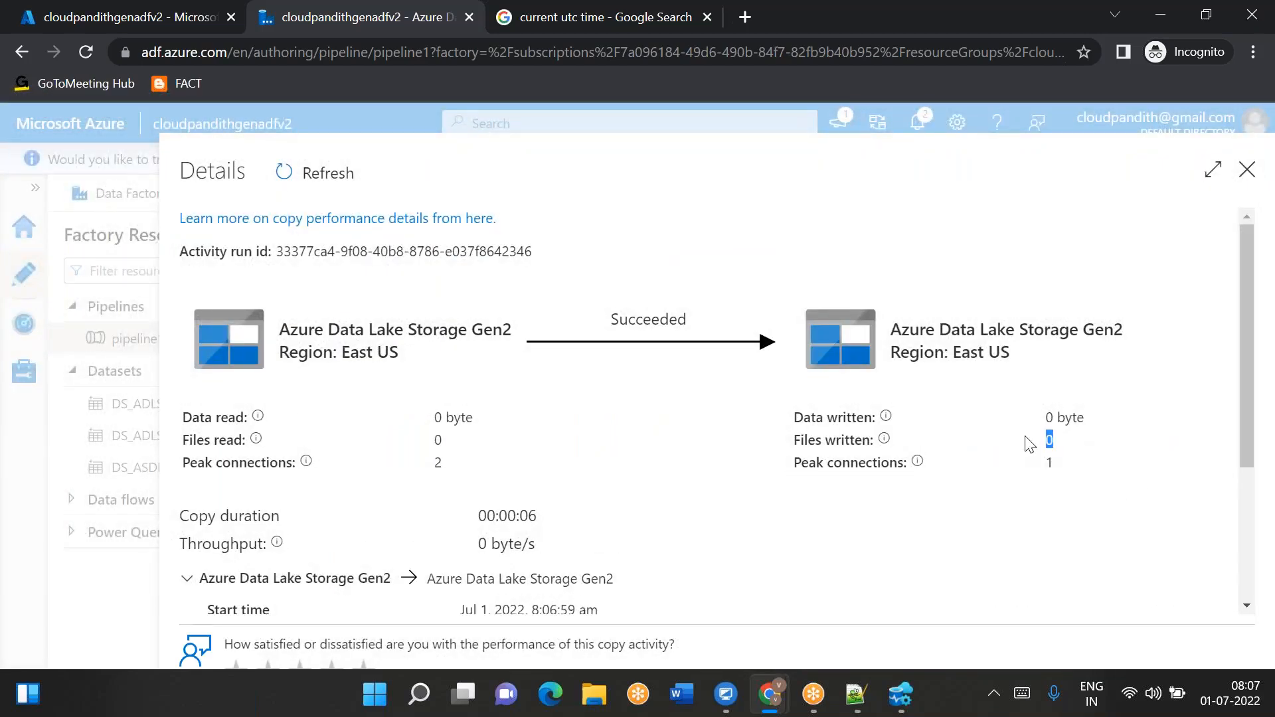
pyautogui.click(1247, 170)
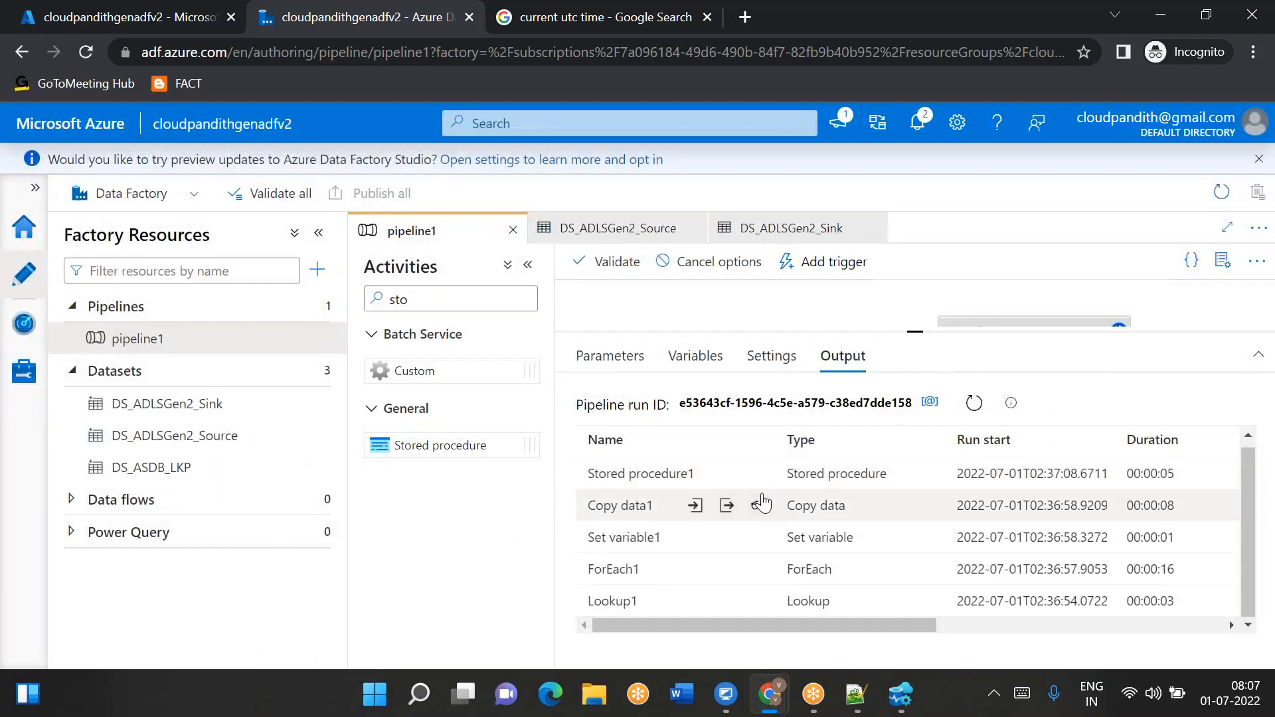
# - Inspect the lpv parameter value in the cust Stored procedure1 run's input
pyautogui.click(758, 474)
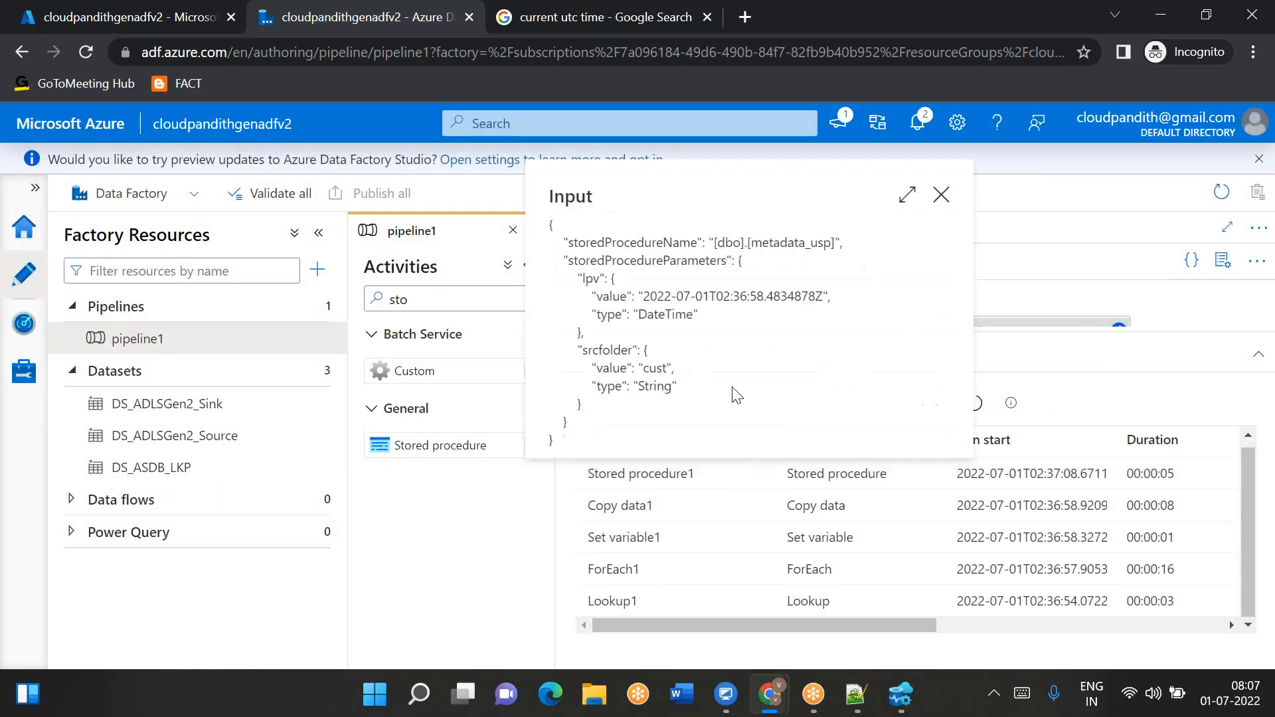
pyautogui.moveTo(692, 294); pyautogui.dragTo(833, 297)
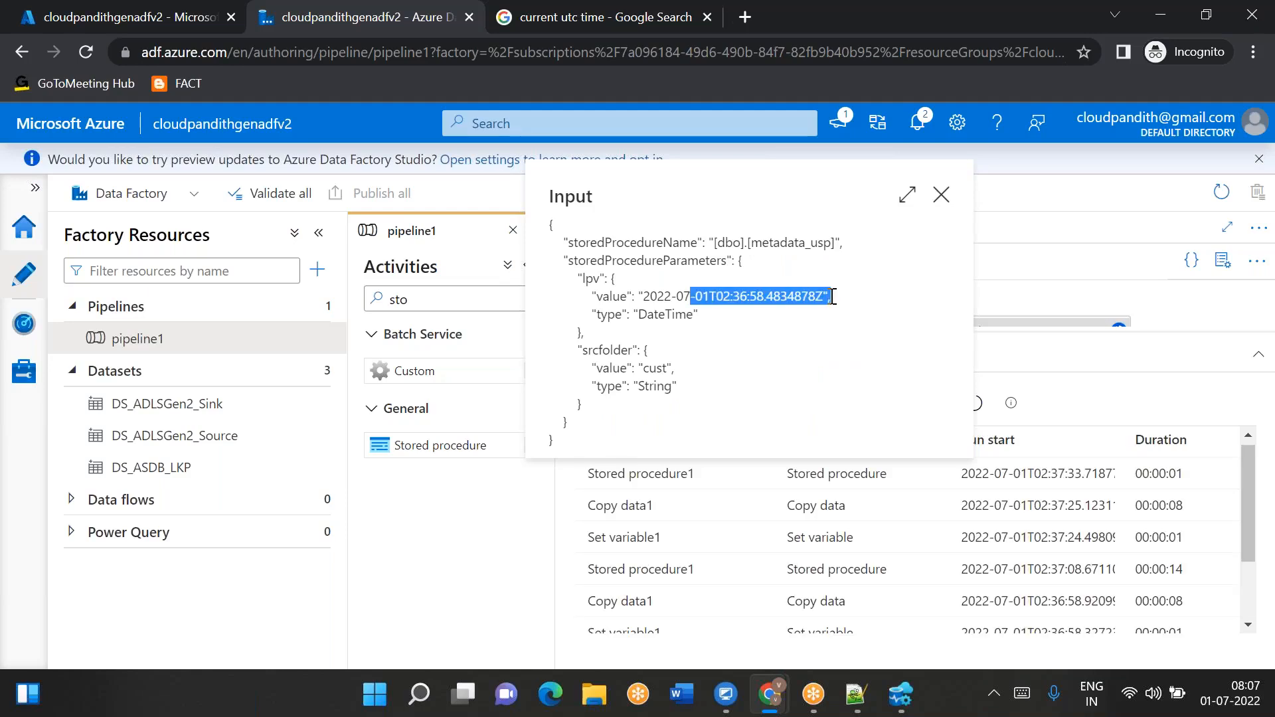
pyautogui.click(941, 195)
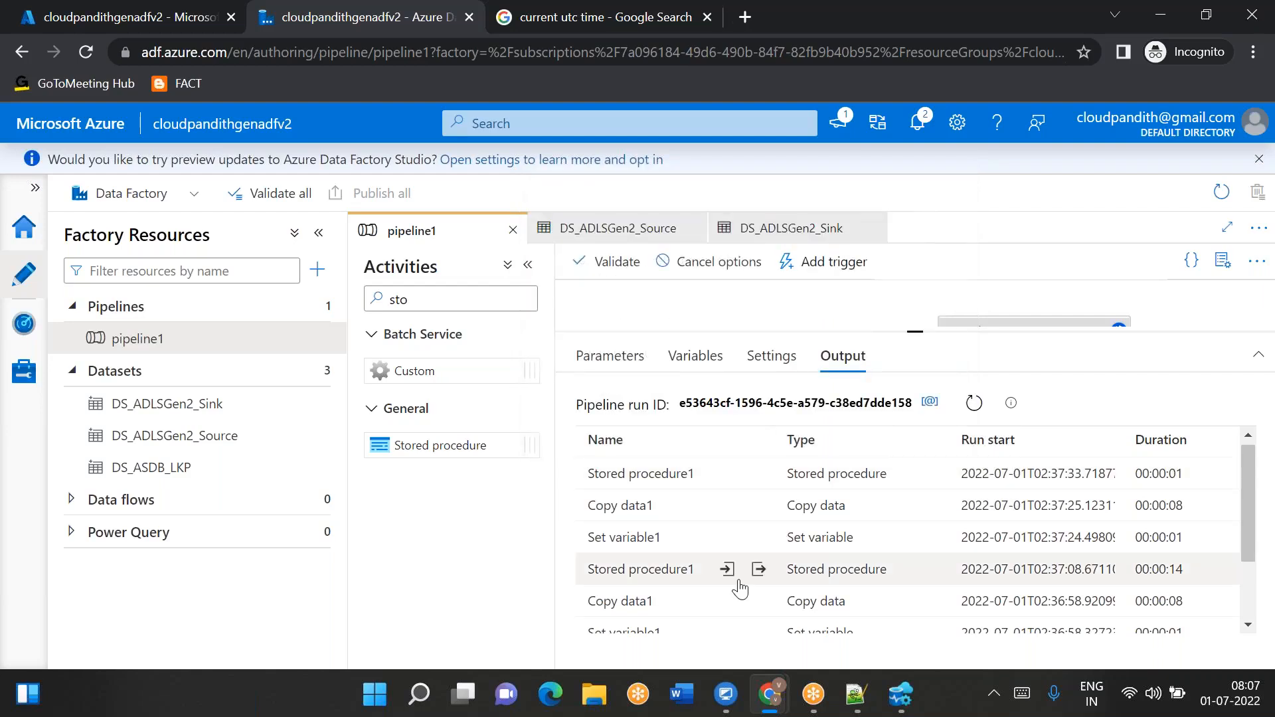
# - Inspect the next Copy data1 run's modifiedDatetimeStart and modifiedDatetimeEnd values in its input
pyautogui.click(695, 506)
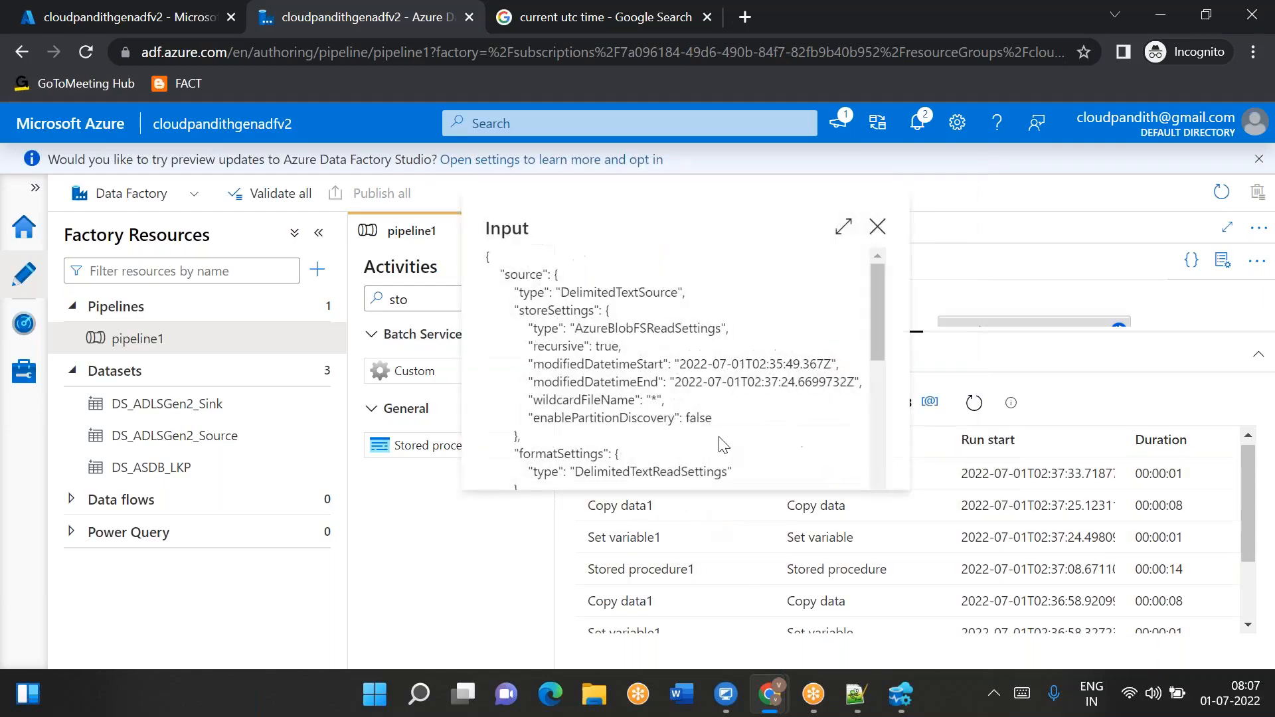
pyautogui.moveTo(741, 362); pyautogui.dragTo(825, 360)
pyautogui.moveTo(747, 382); pyautogui.dragTo(811, 380)
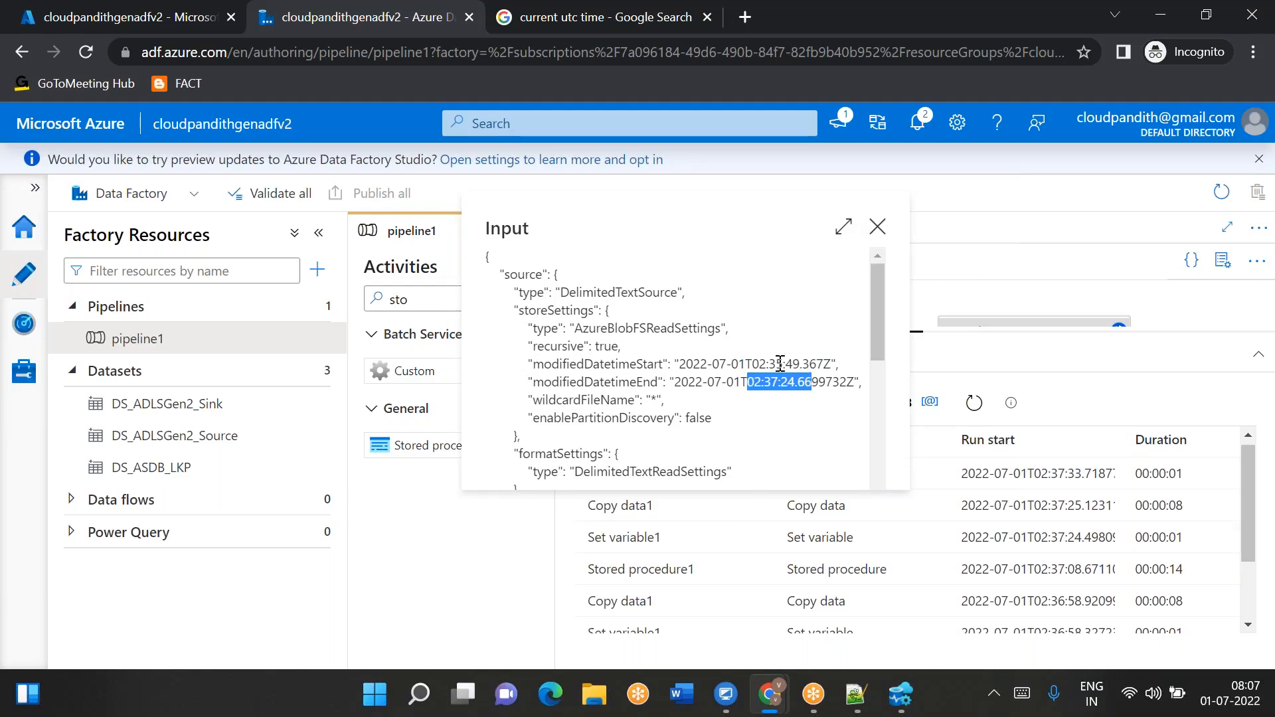
pyautogui.click(875, 226)
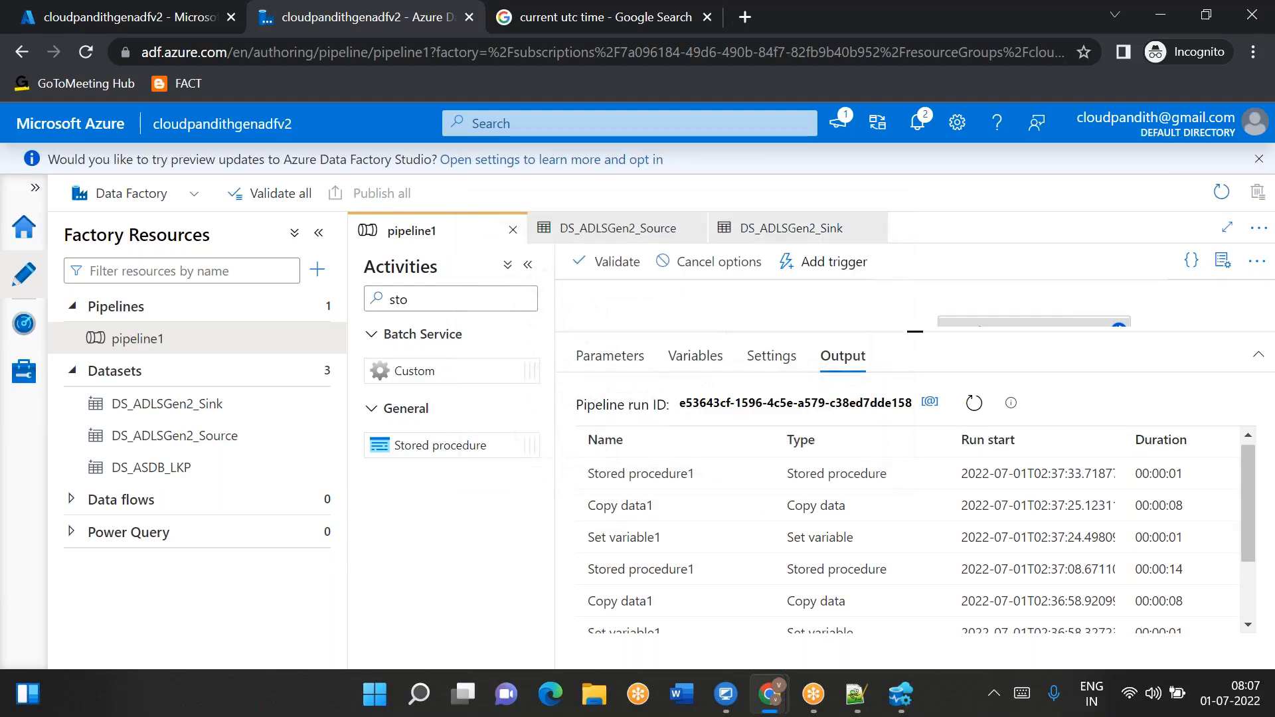
# - Open that Copy data1 run's copy performance details, check files read and written, and close them
pyautogui.click(758, 508)
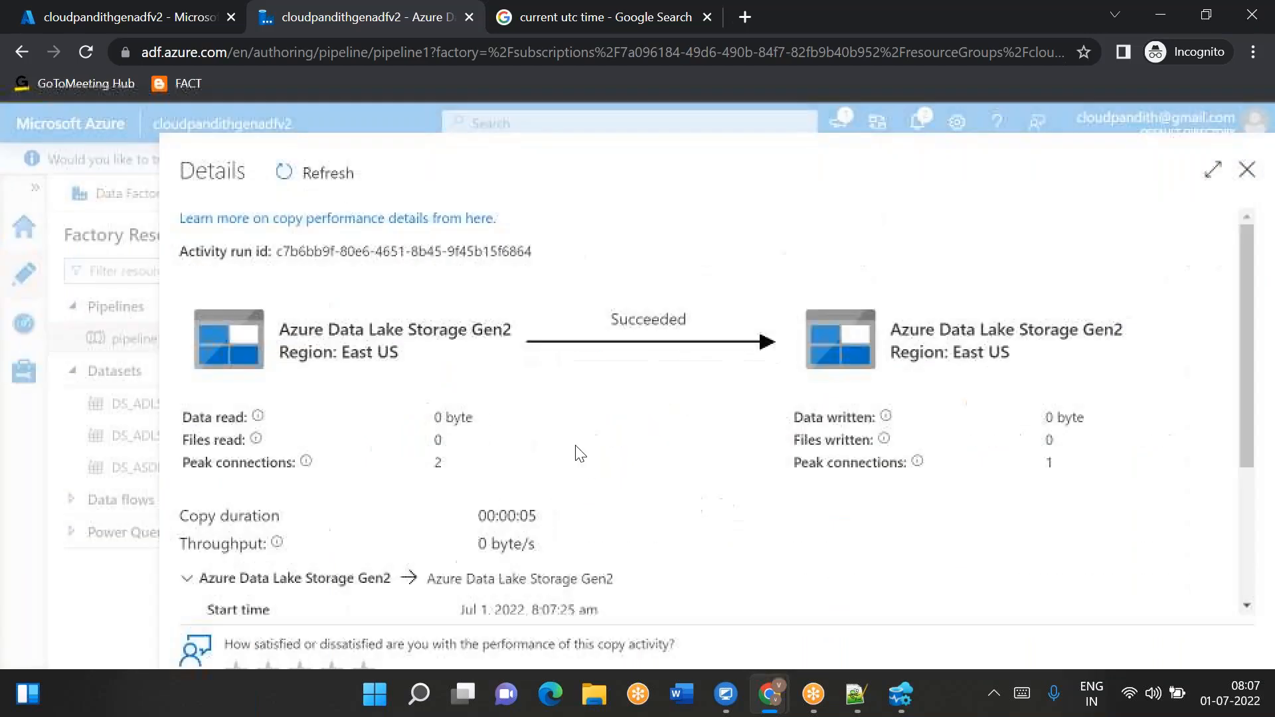
pyautogui.doubleClick(435, 442)
pyautogui.doubleClick(1045, 439)
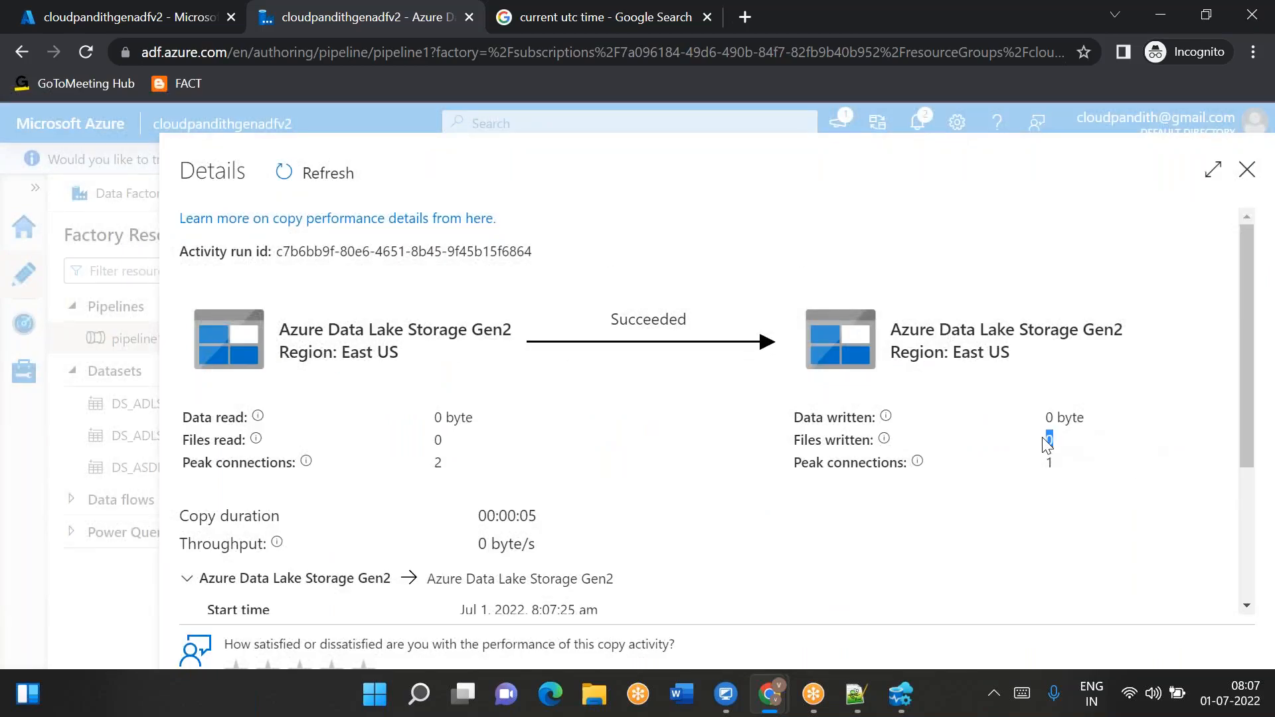
pyautogui.click(1247, 170)
pyautogui.scroll(-1, 730, 492)
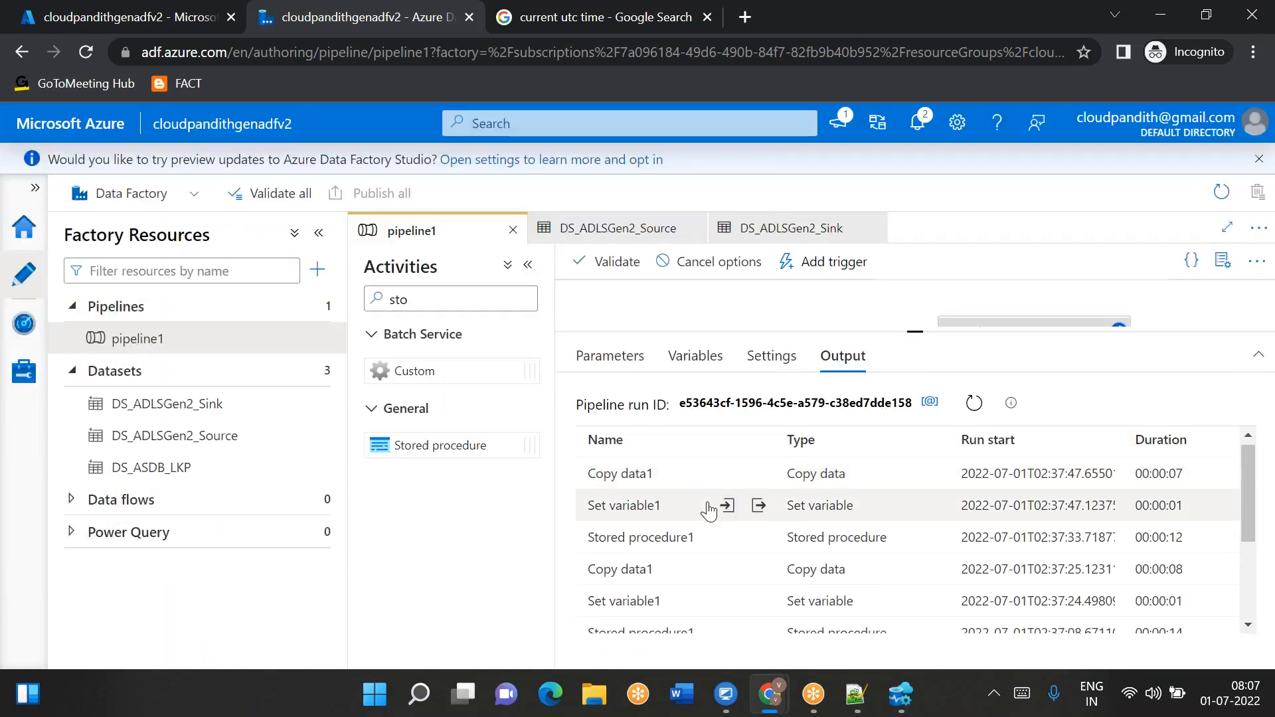
# - Inspect the lpv parameter value in the emp Stored procedure1 run's input
pyautogui.click(727, 538)
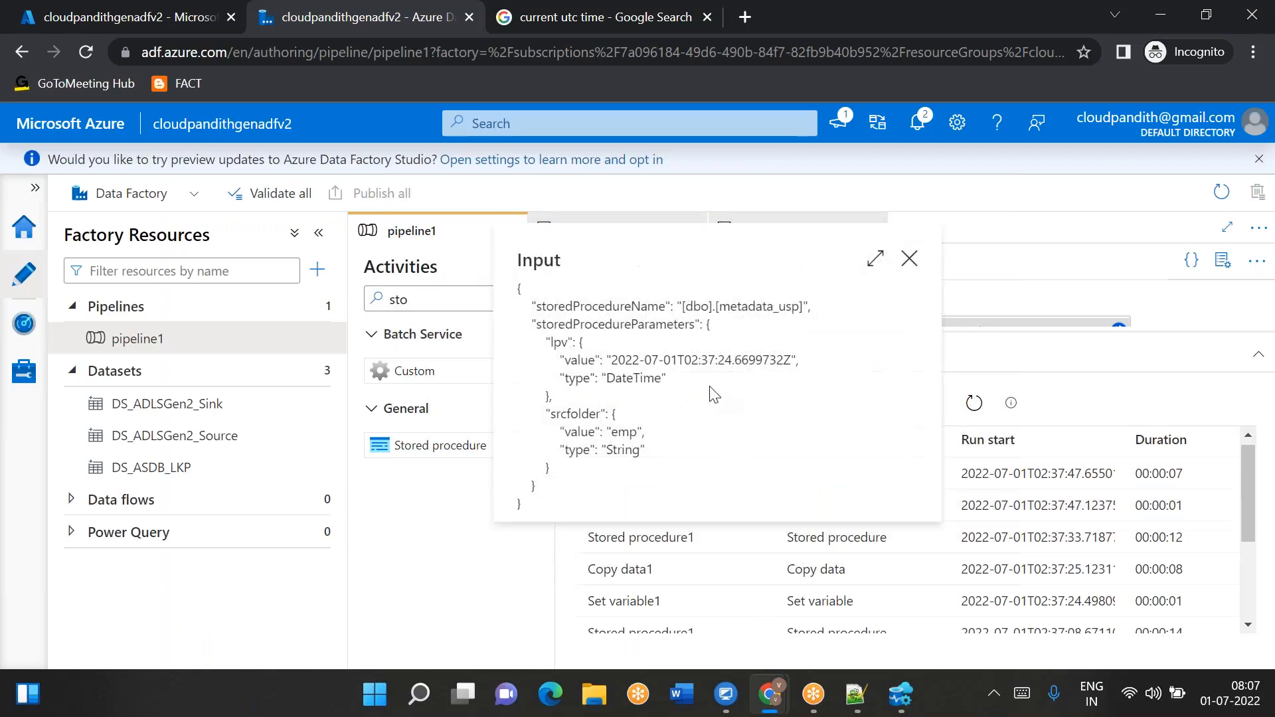
pyautogui.moveTo(654, 362); pyautogui.dragTo(752, 360)
pyautogui.click(906, 259)
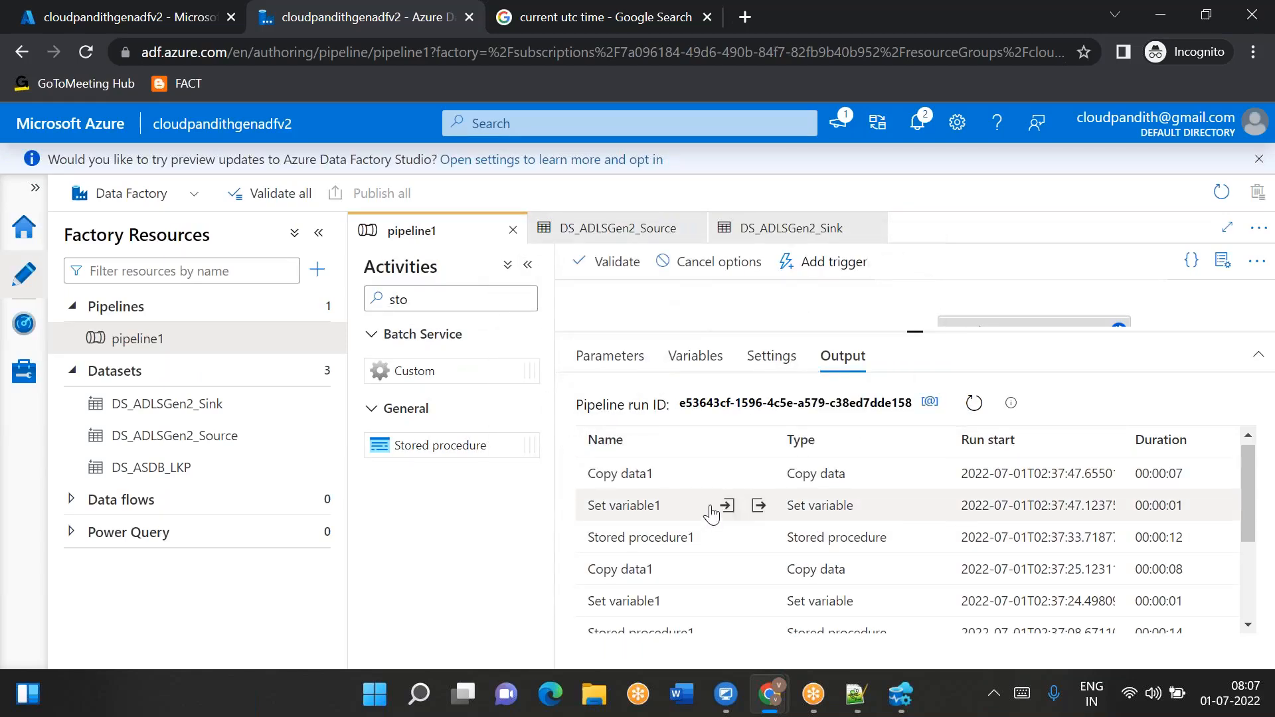
# - Review the latest Copy data1 run's copy performance details and the modified datetime range in its input
pyautogui.click(758, 476)
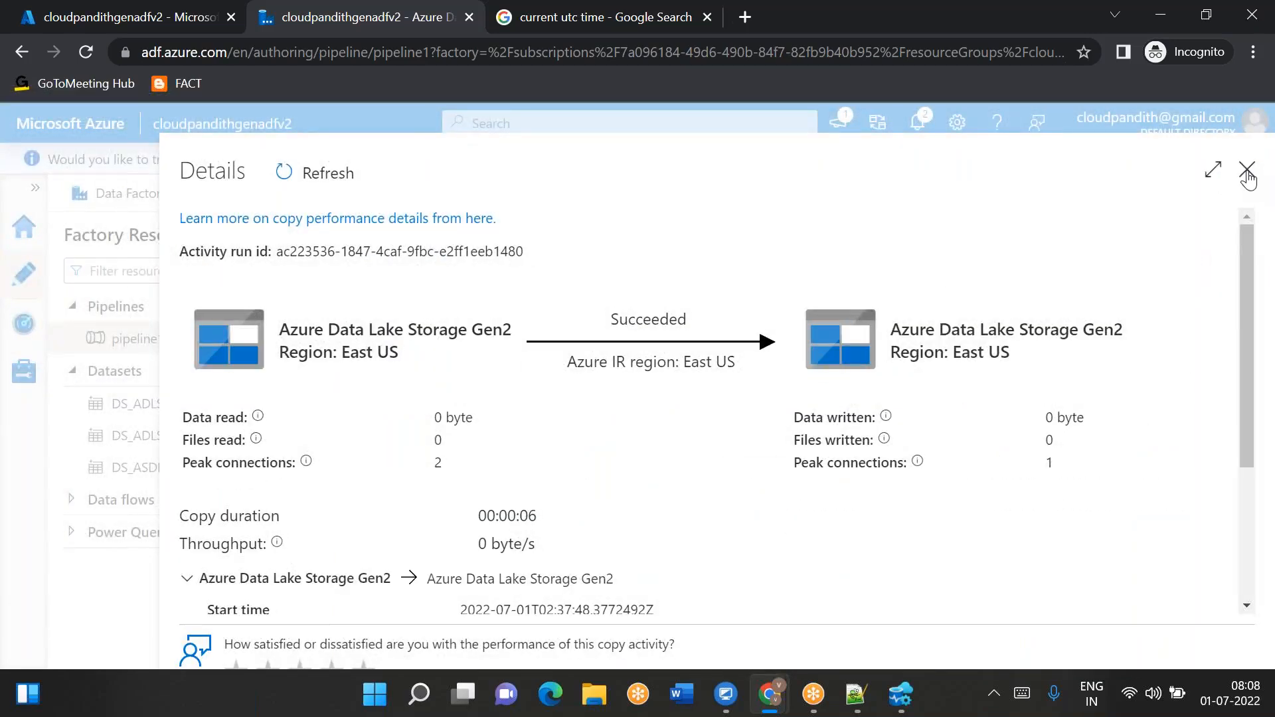
pyautogui.click(1247, 171)
pyautogui.click(727, 474)
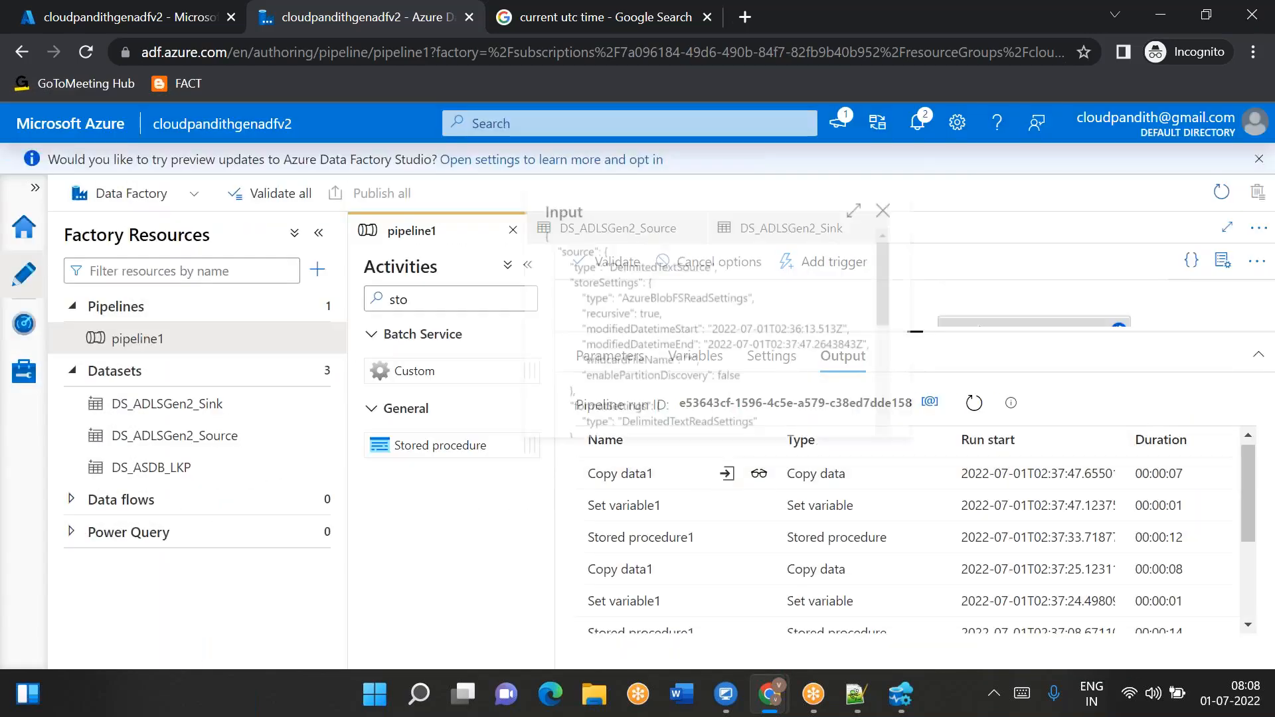
pyautogui.moveTo(748, 332); pyautogui.dragTo(836, 350)
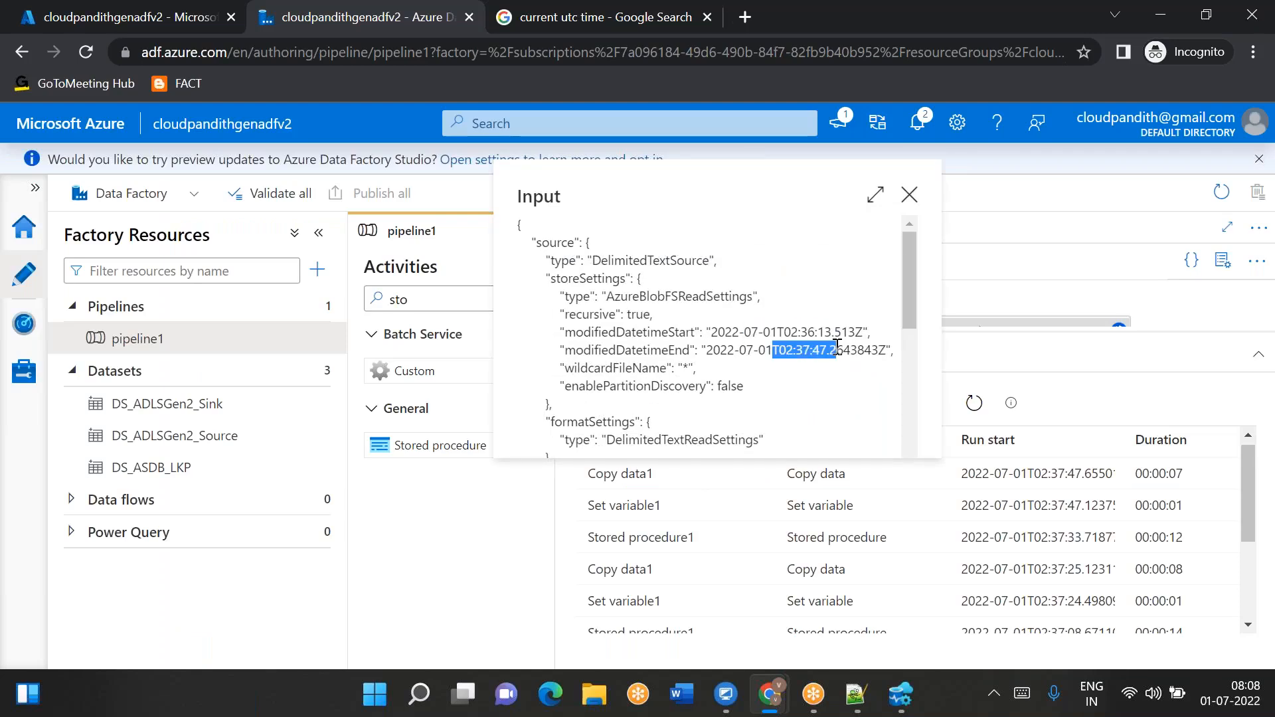
pyautogui.click(909, 199)
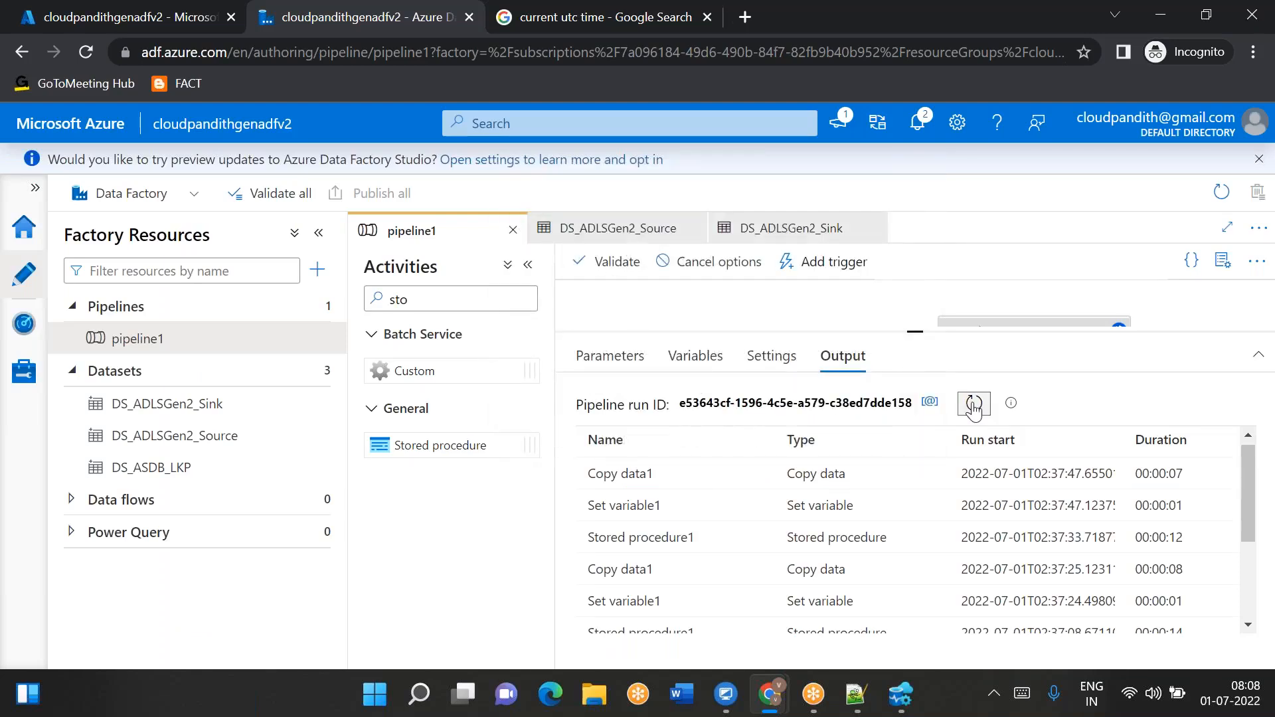
# - Refresh the debug run output and rerun the metadata query in Azure Data Studio to review the lpv values
pyautogui.click(973, 407)
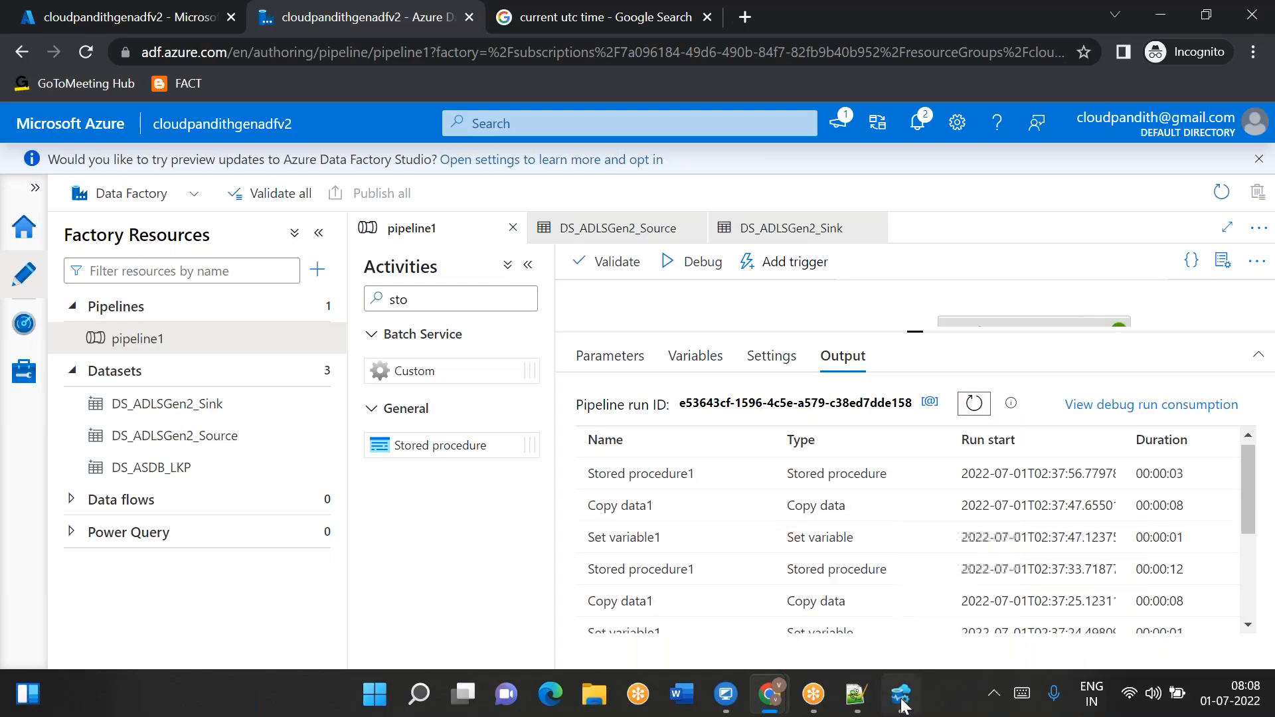
pyautogui.click(901, 694)
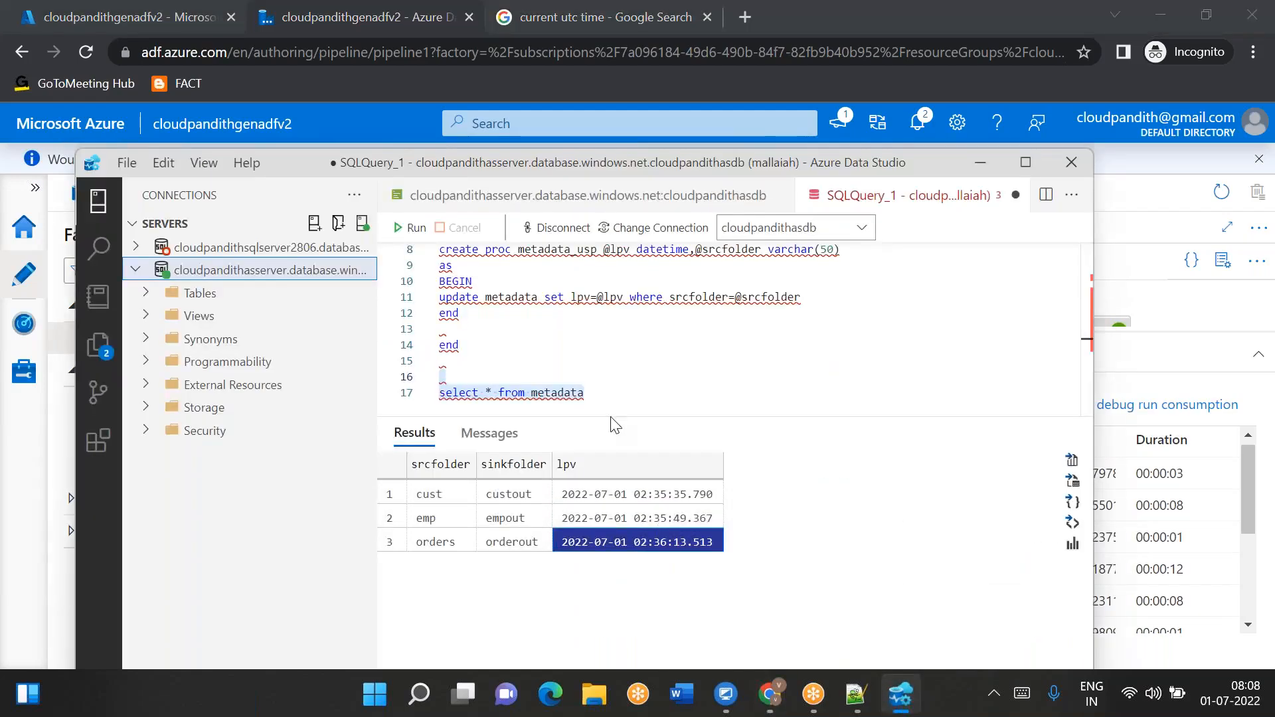
pyautogui.click(408, 228)
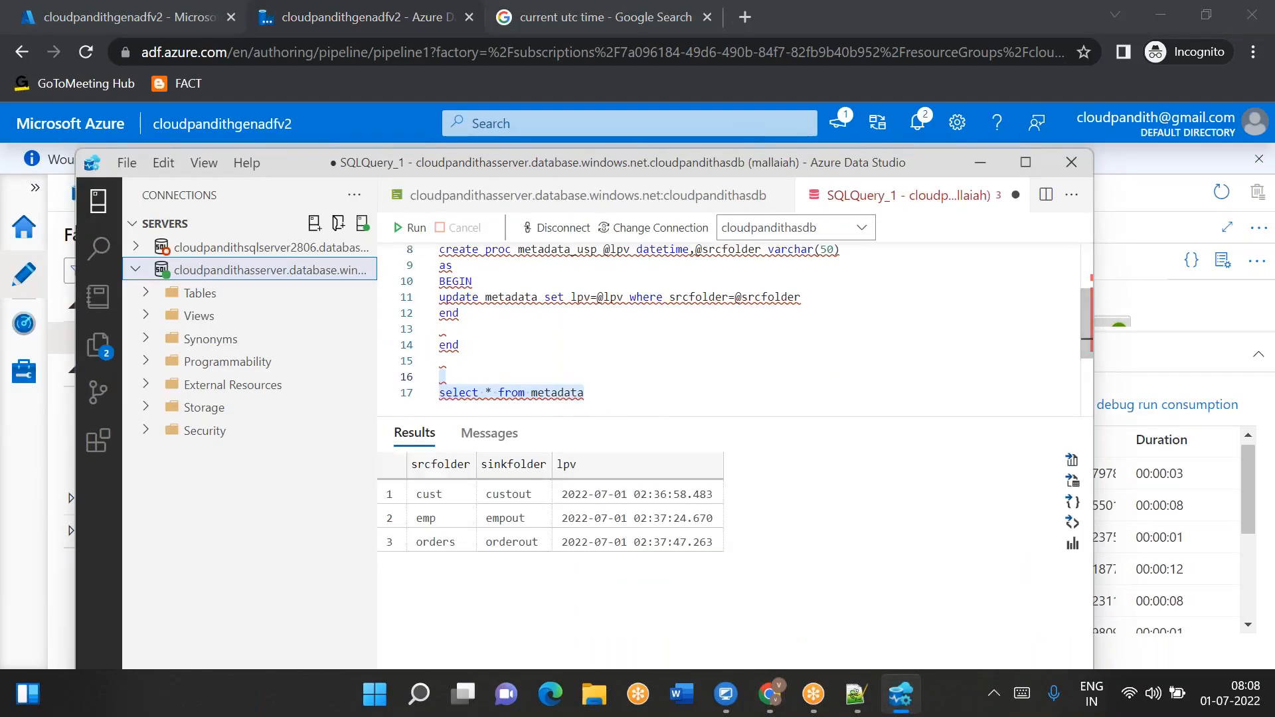
pyautogui.click(639, 494)
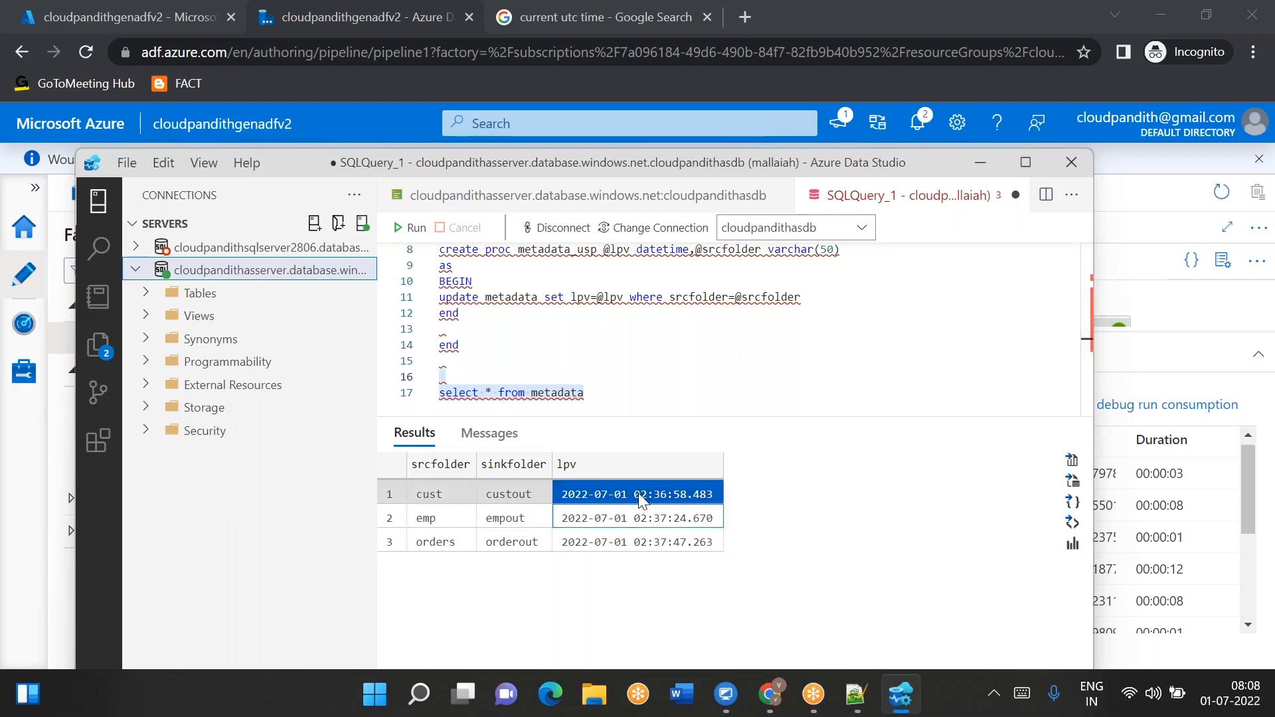
pyautogui.click(652, 515)
pyautogui.click(648, 541)
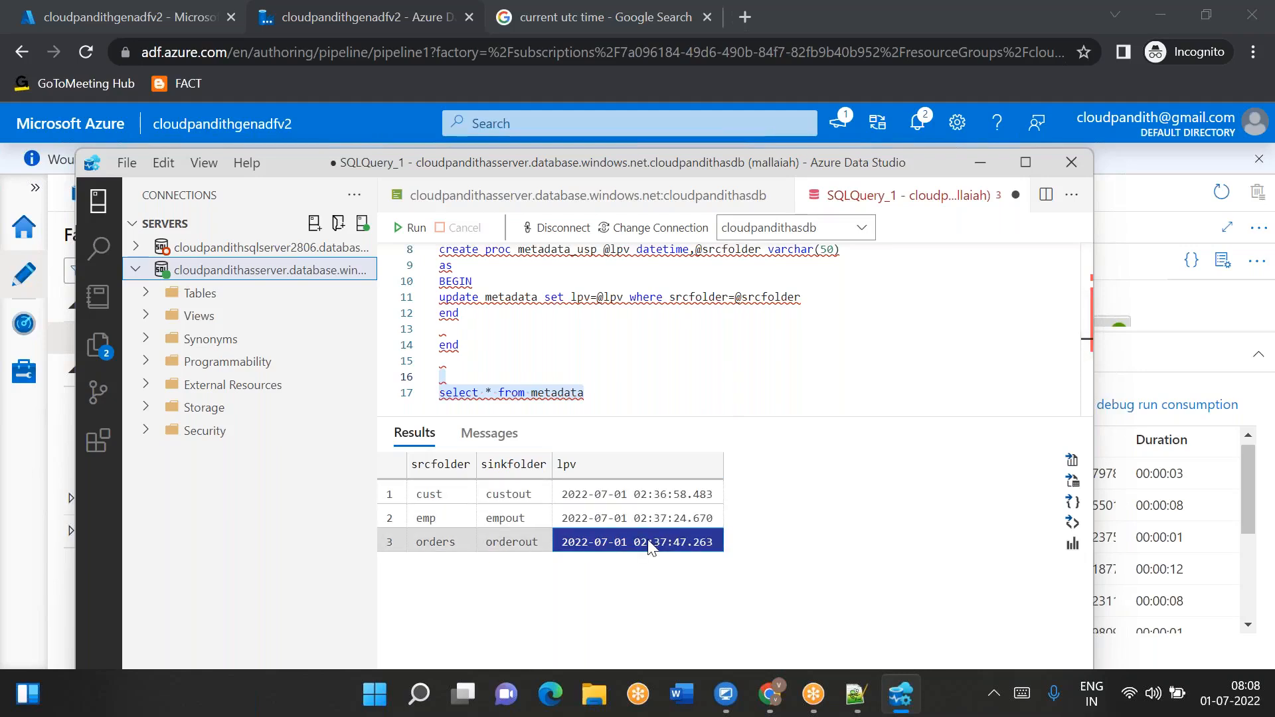
# - Upload cust6.csv, cust8.csv and dataquality.csv into the global container's orders folder
pyautogui.click(769, 694)
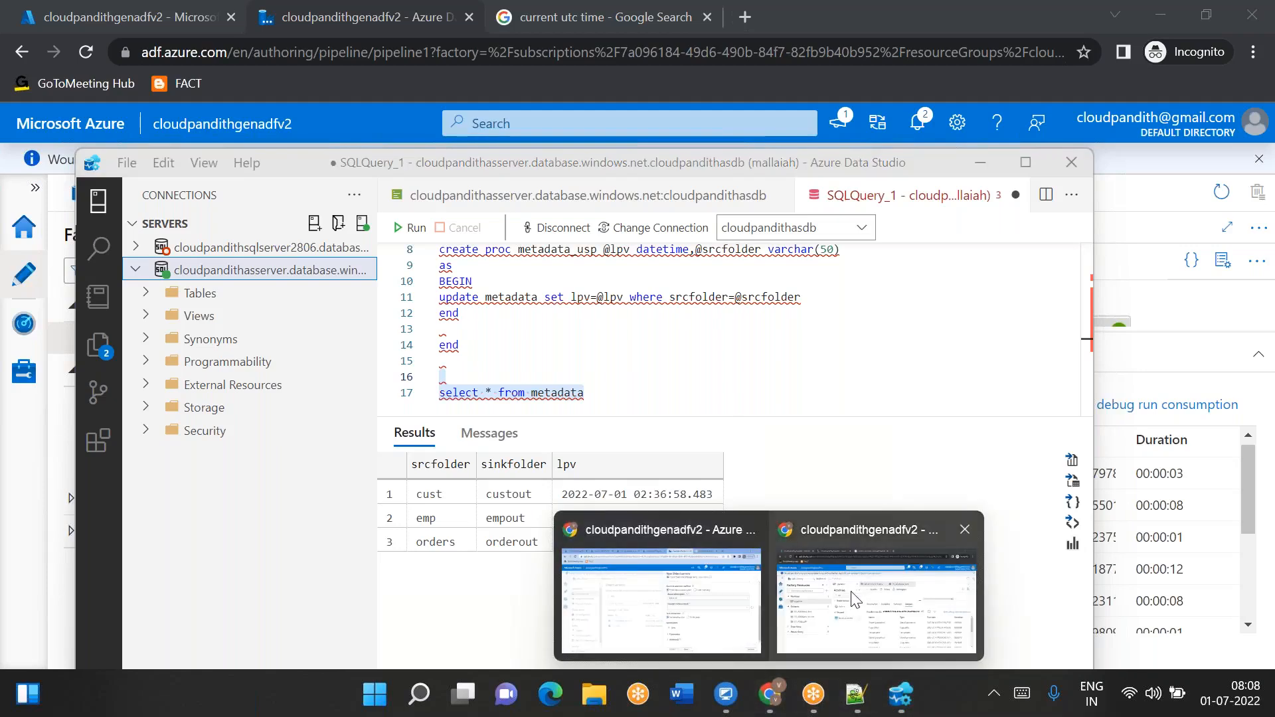
pyautogui.click(675, 595)
pyautogui.click(263, 25)
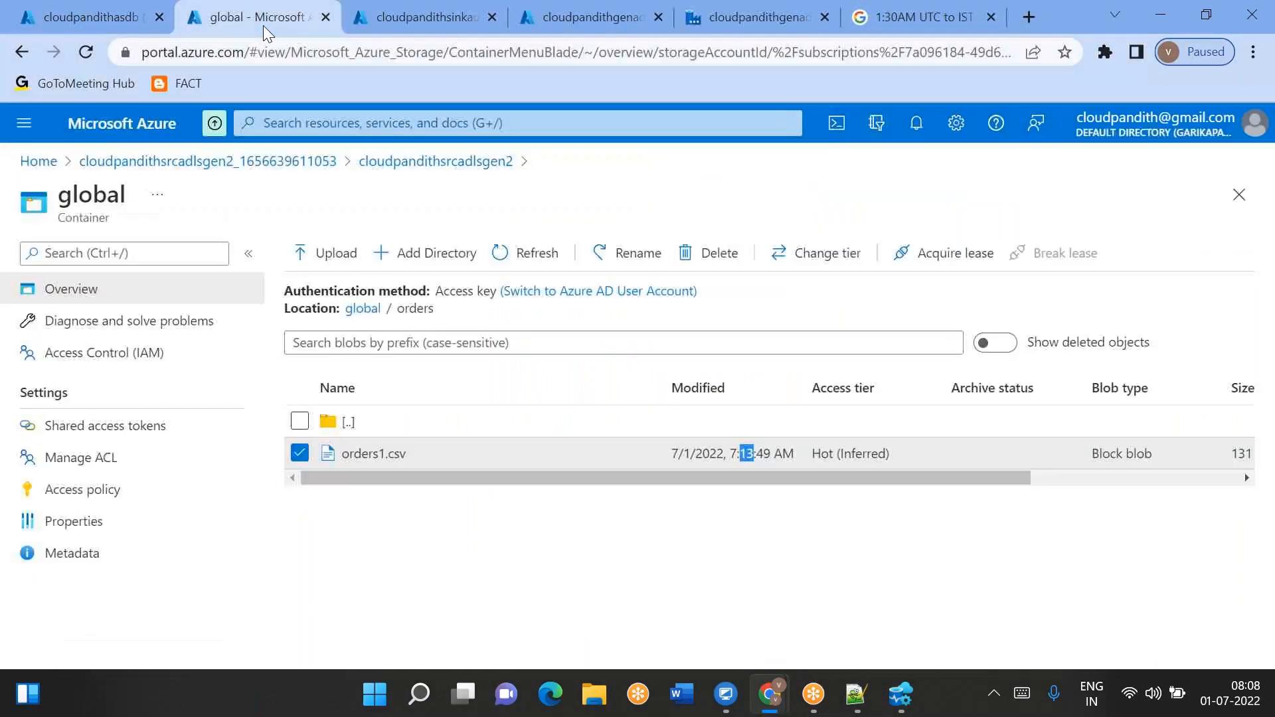
pyautogui.click(297, 465)
pyautogui.click(296, 463)
pyautogui.click(323, 256)
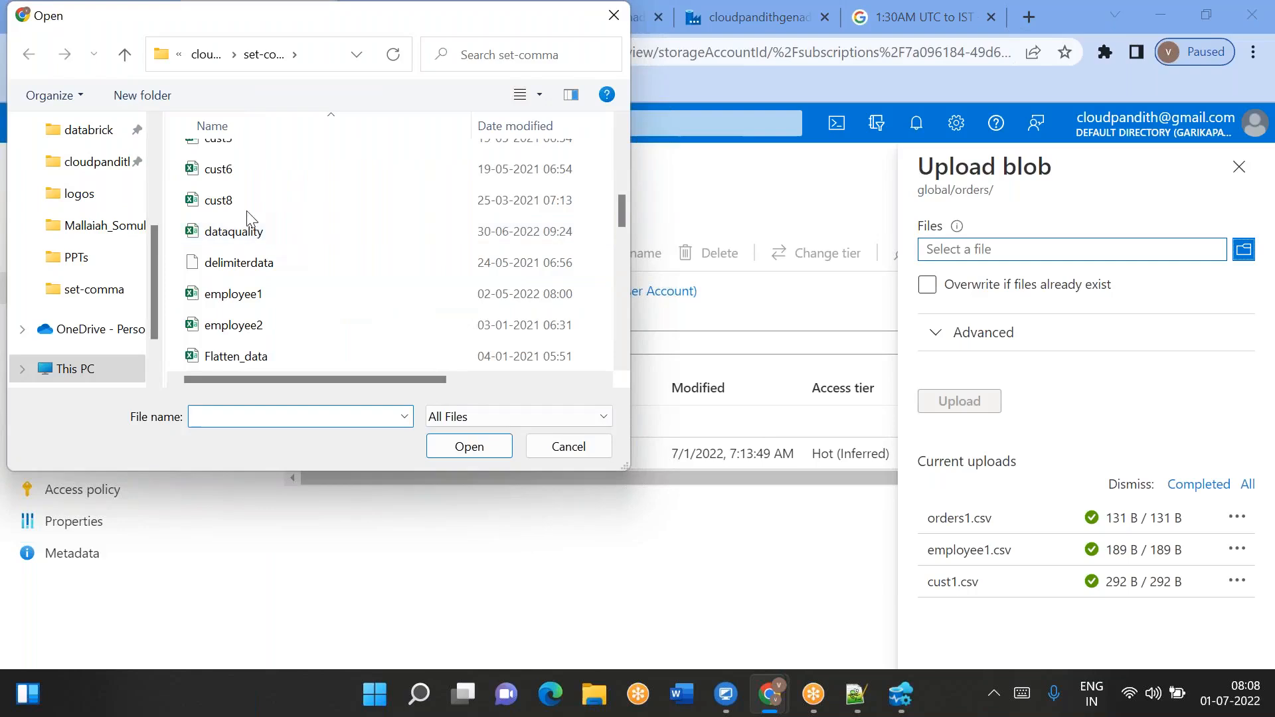
pyautogui.click(229, 161)
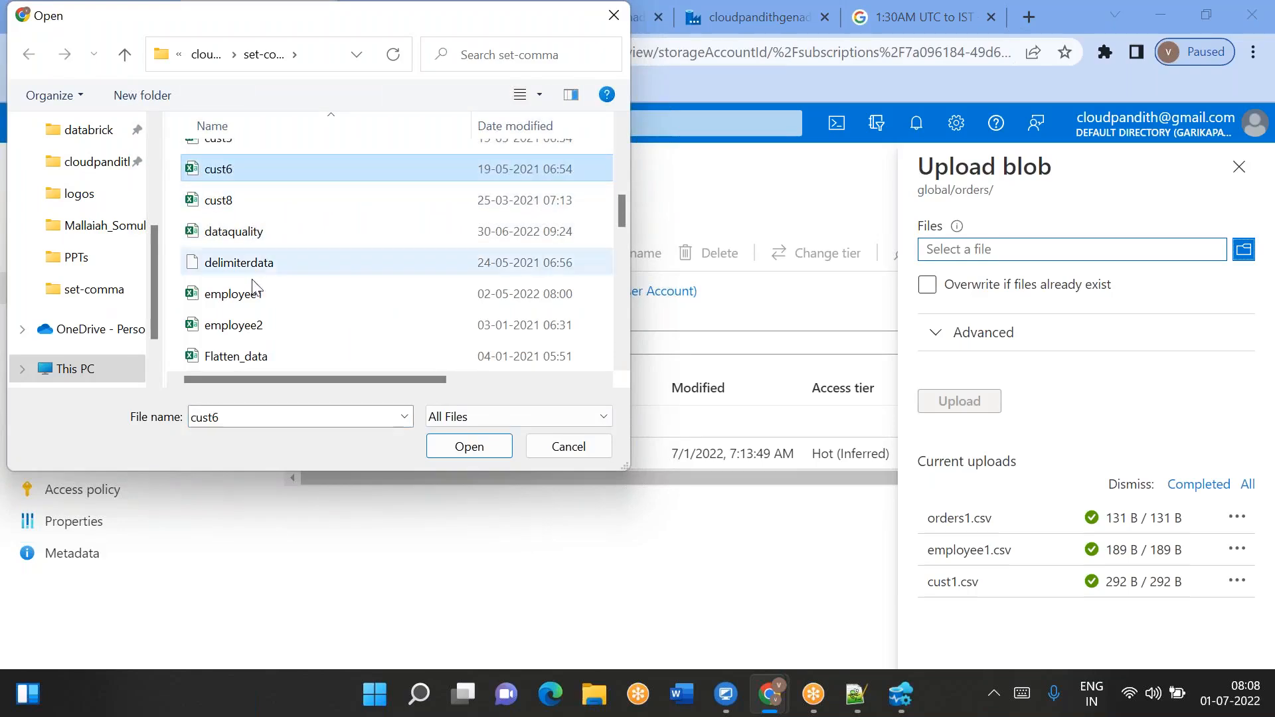
pyautogui.keyDown('shift'); pyautogui.click(236, 231); pyautogui.keyUp('shift')
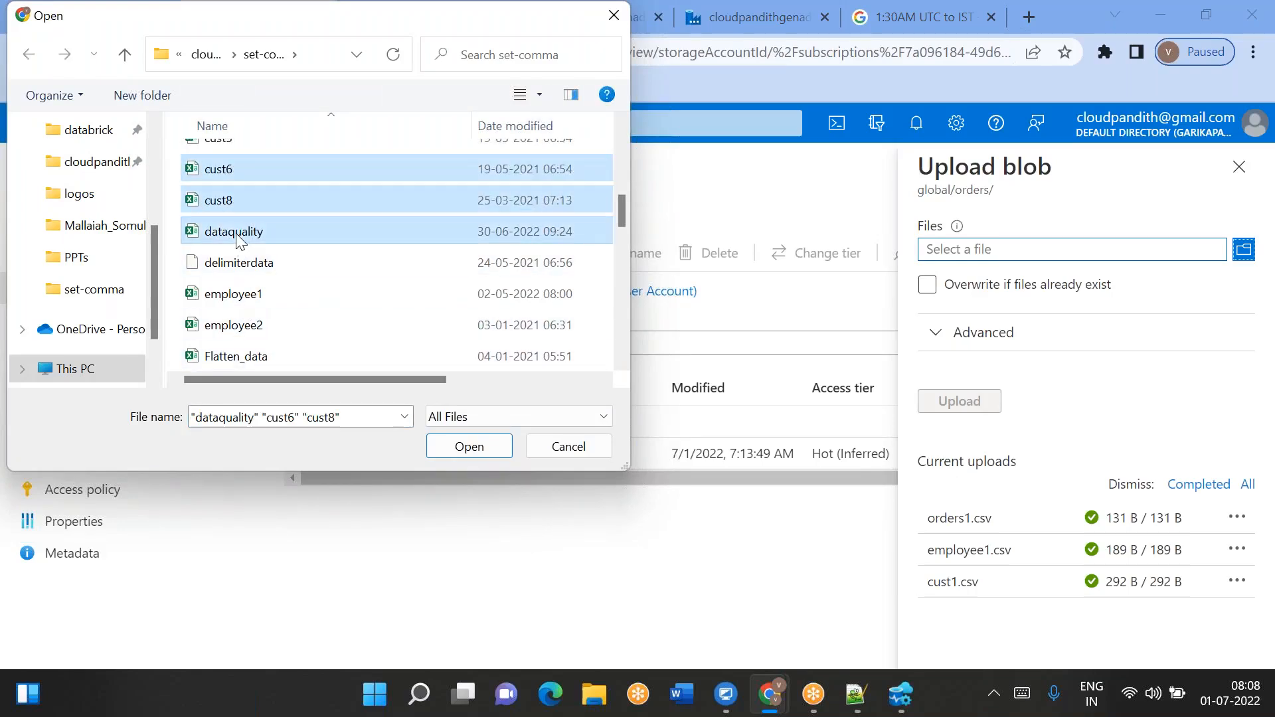
pyautogui.click(469, 446)
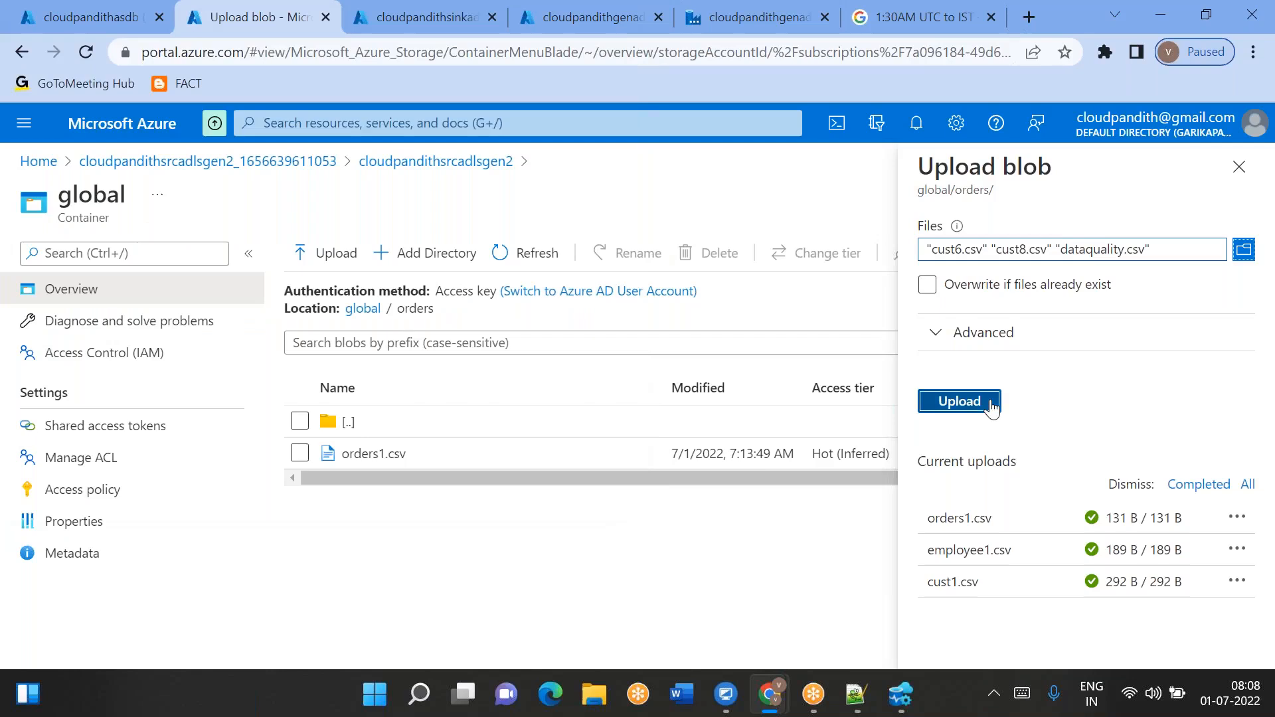
pyautogui.click(992, 406)
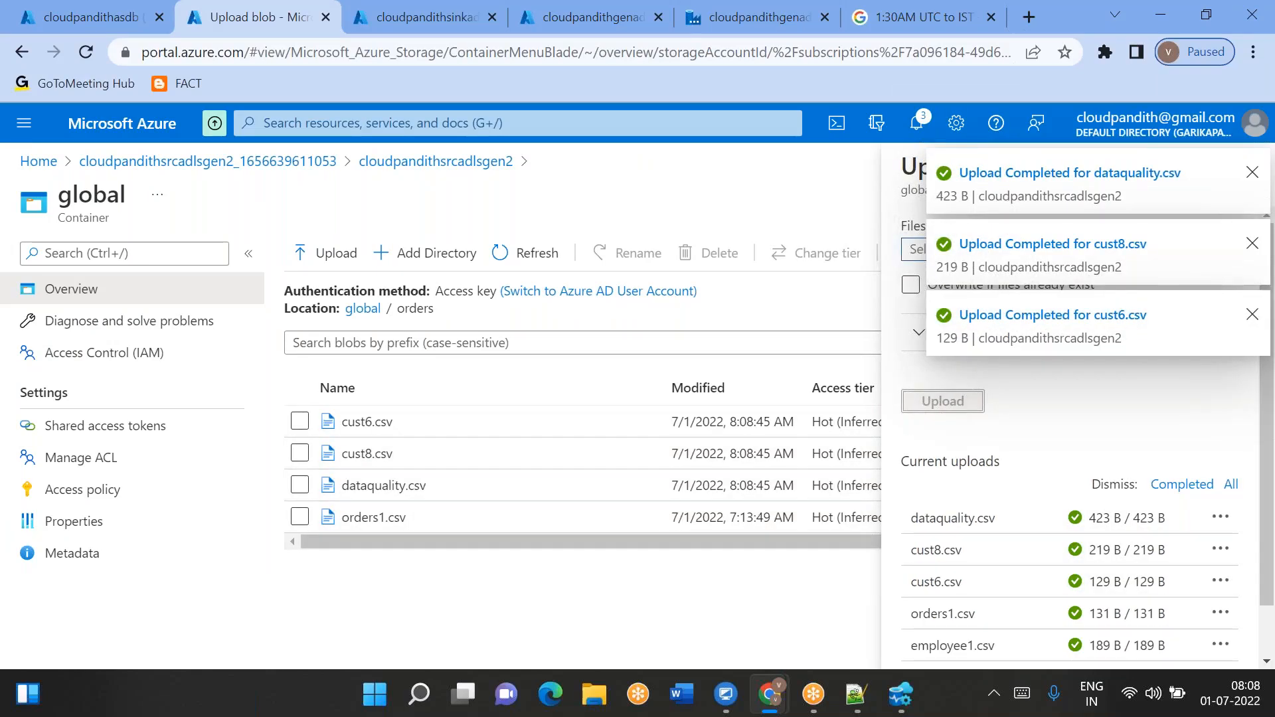
# - Upload results1.csv into the global container's emp folder
pyautogui.click(357, 314)
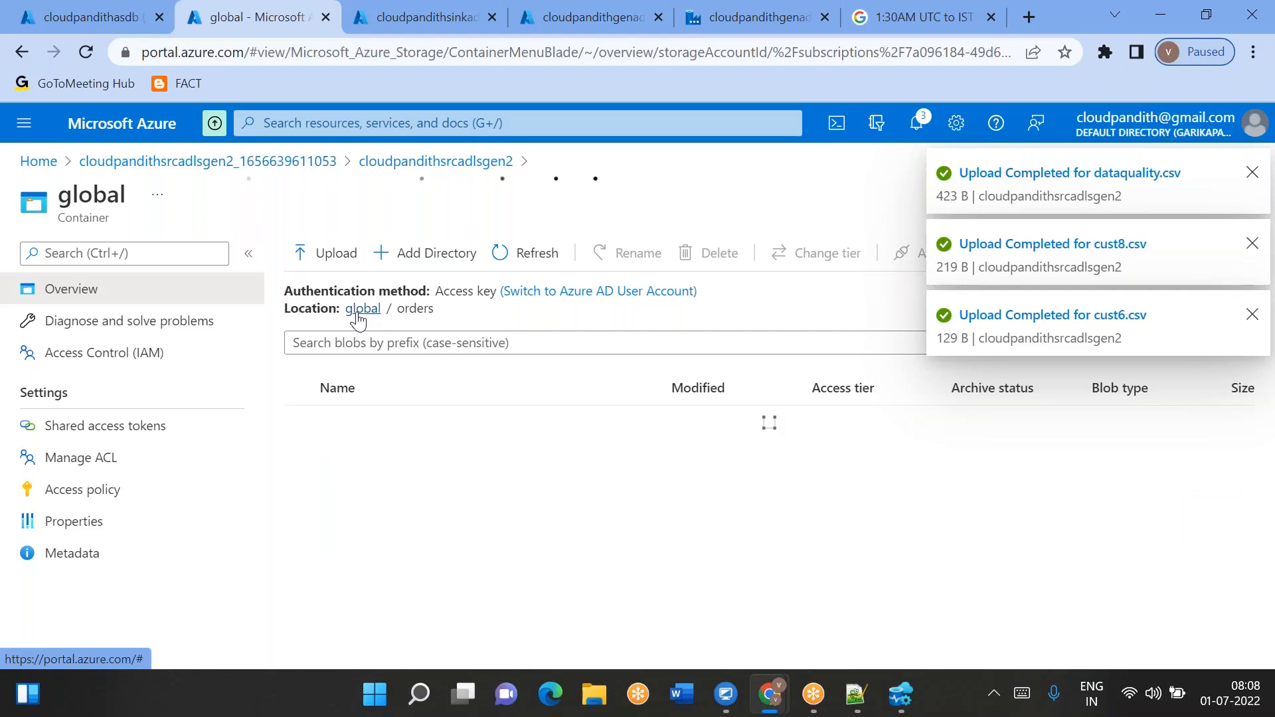
pyautogui.click(354, 453)
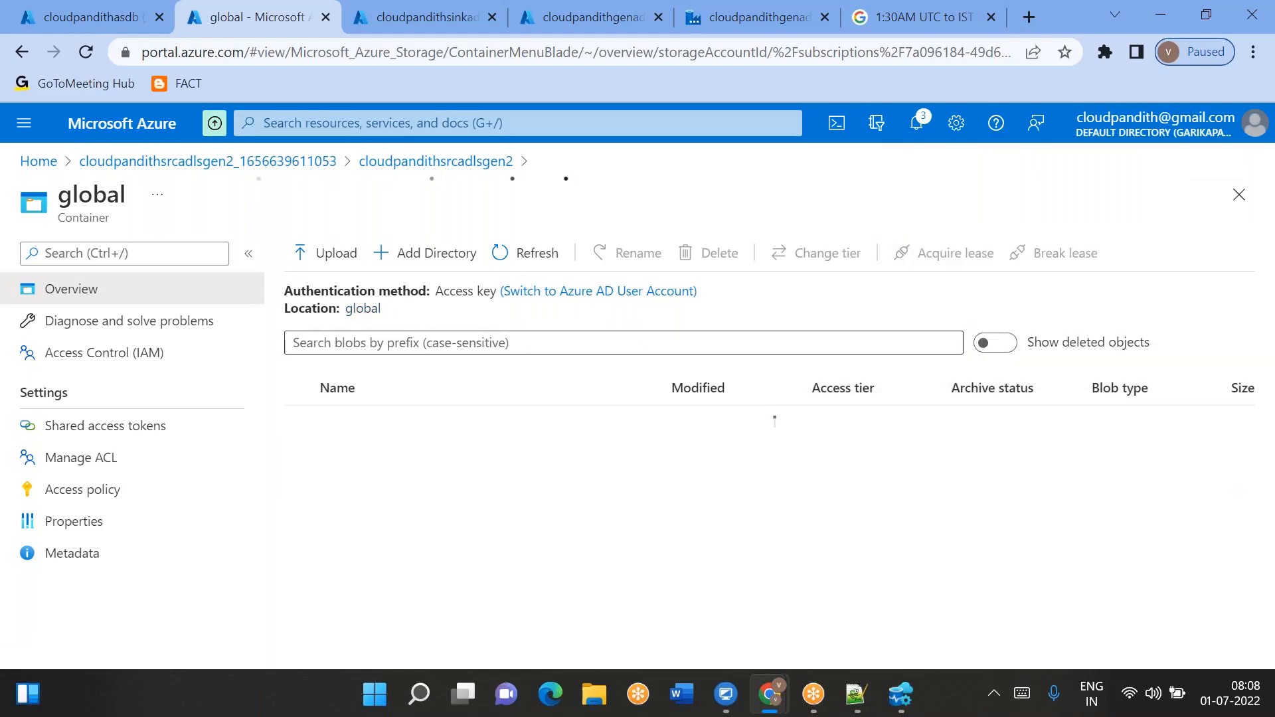
pyautogui.click(332, 253)
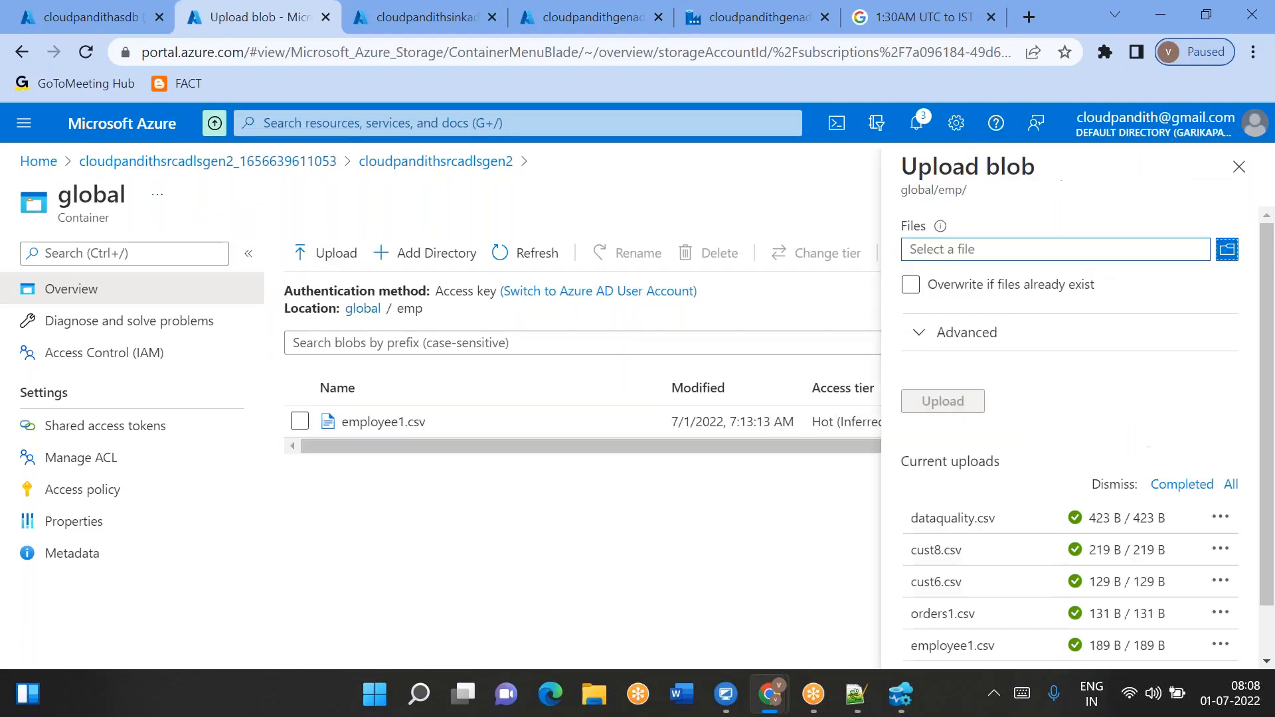
pyautogui.click(1227, 249)
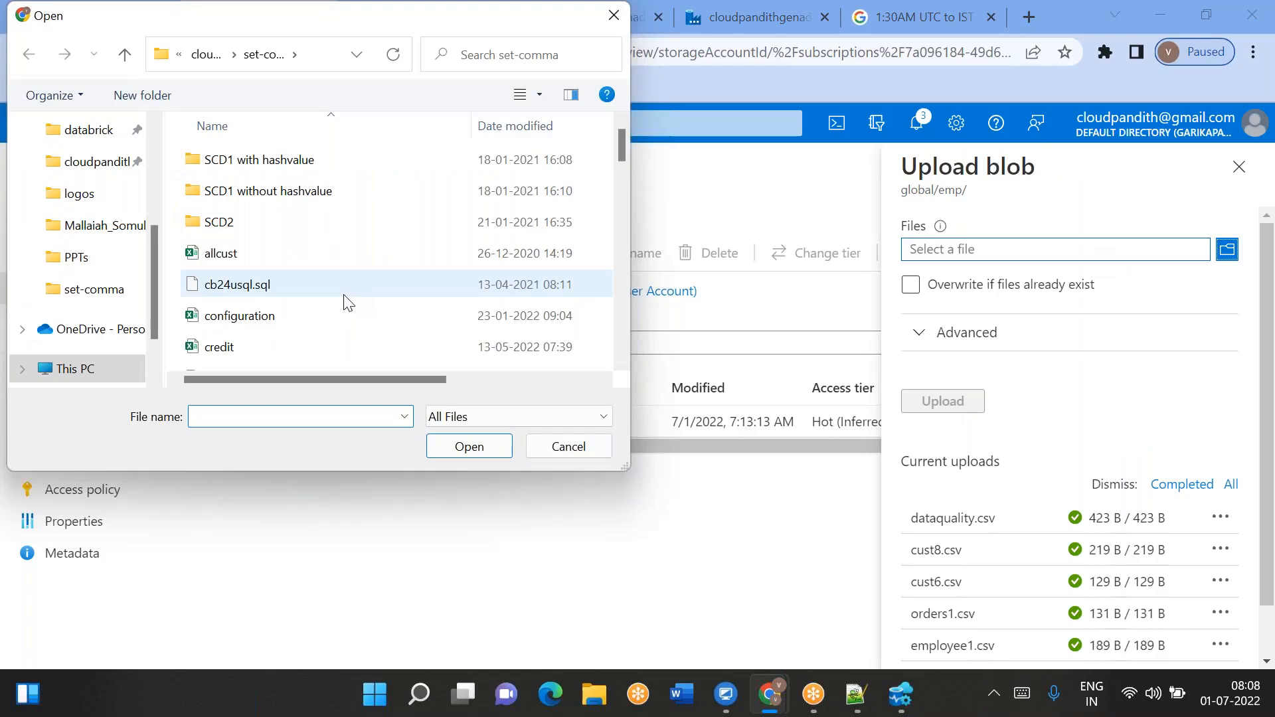
pyautogui.scroll(-3, 278, 328)
pyautogui.scroll(-9, 259, 343)
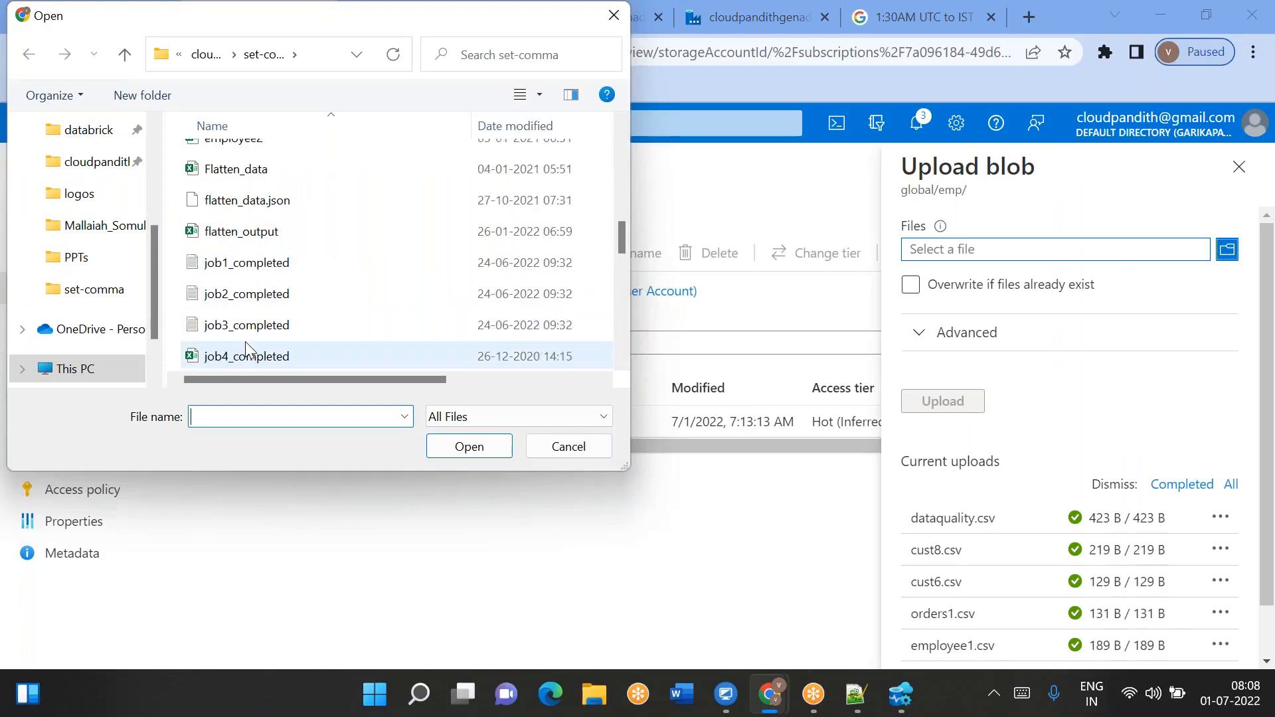
pyautogui.click(239, 201)
pyautogui.click(483, 449)
pyautogui.click(943, 401)
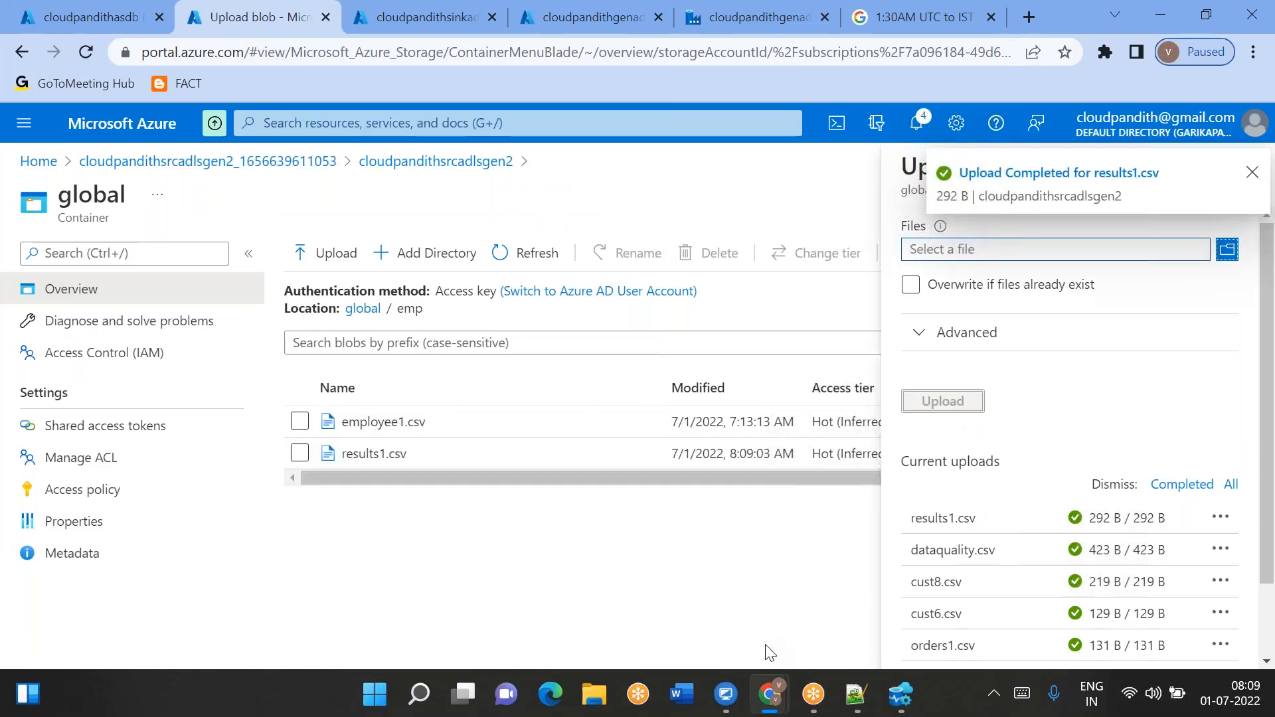
# - Start a new debug run of pipeline1 and refresh its output
pyautogui.click(900, 697)
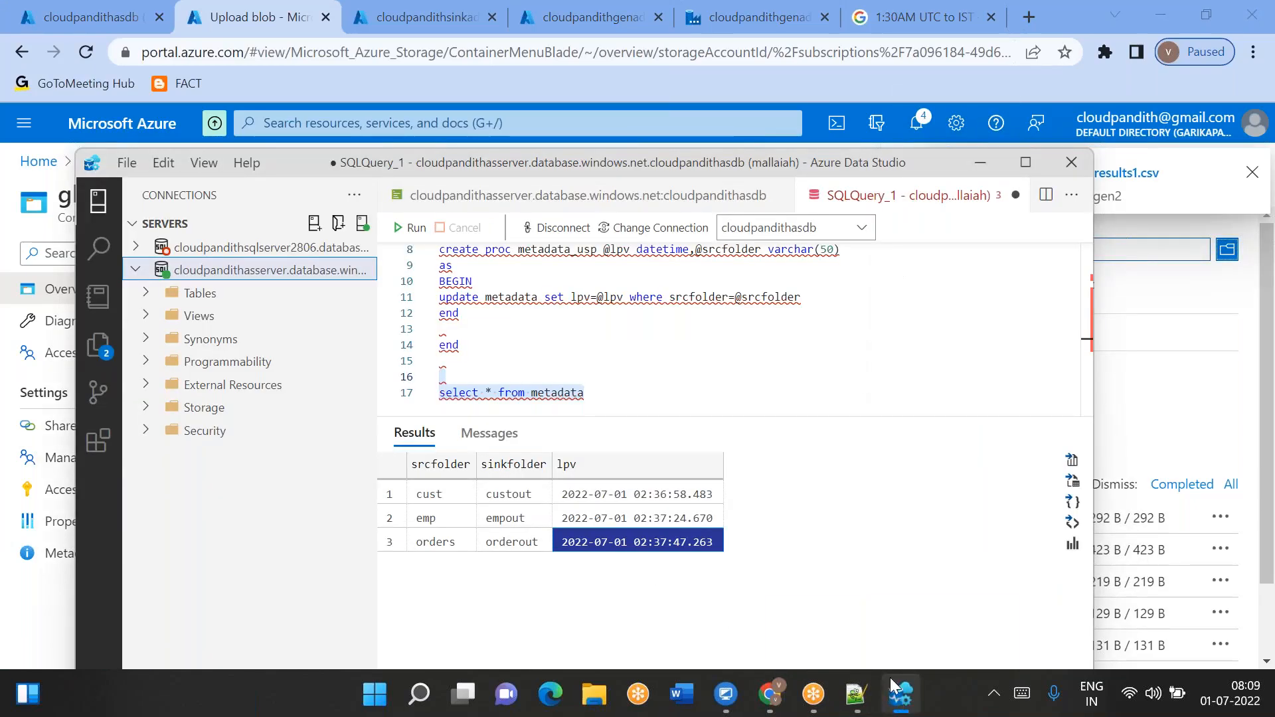
pyautogui.click(769, 694)
pyautogui.click(828, 600)
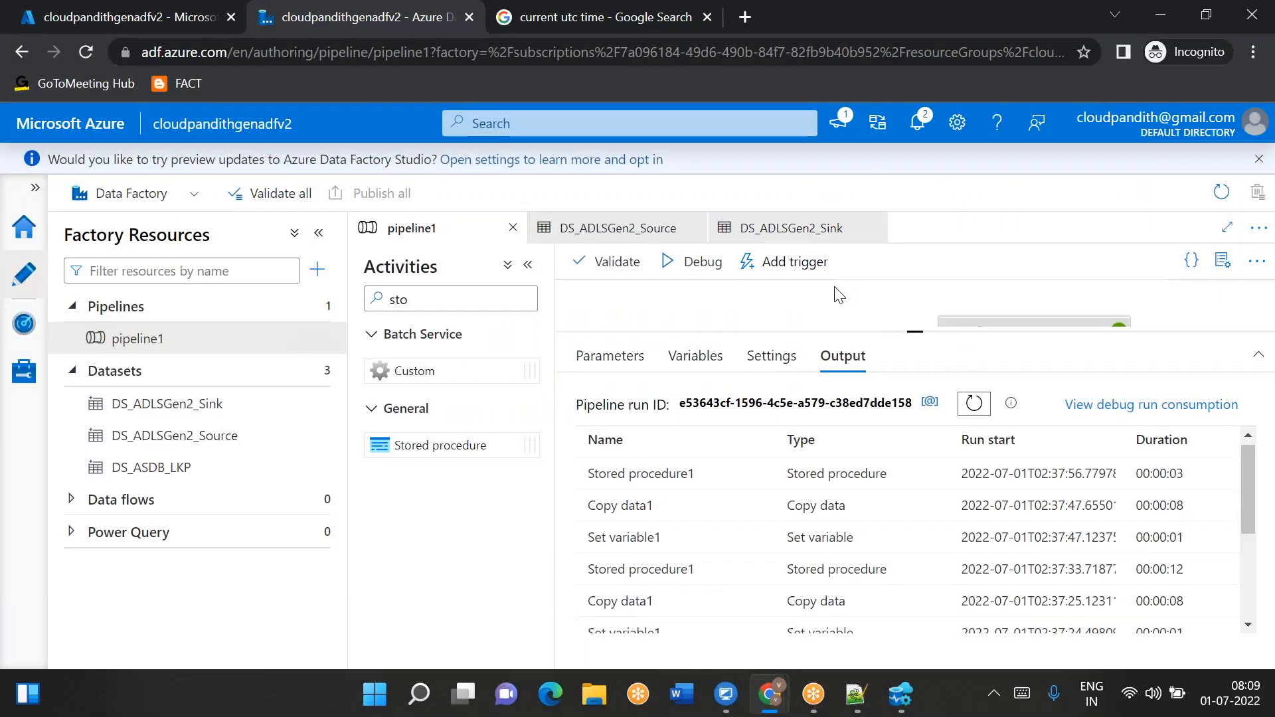
pyautogui.click(705, 262)
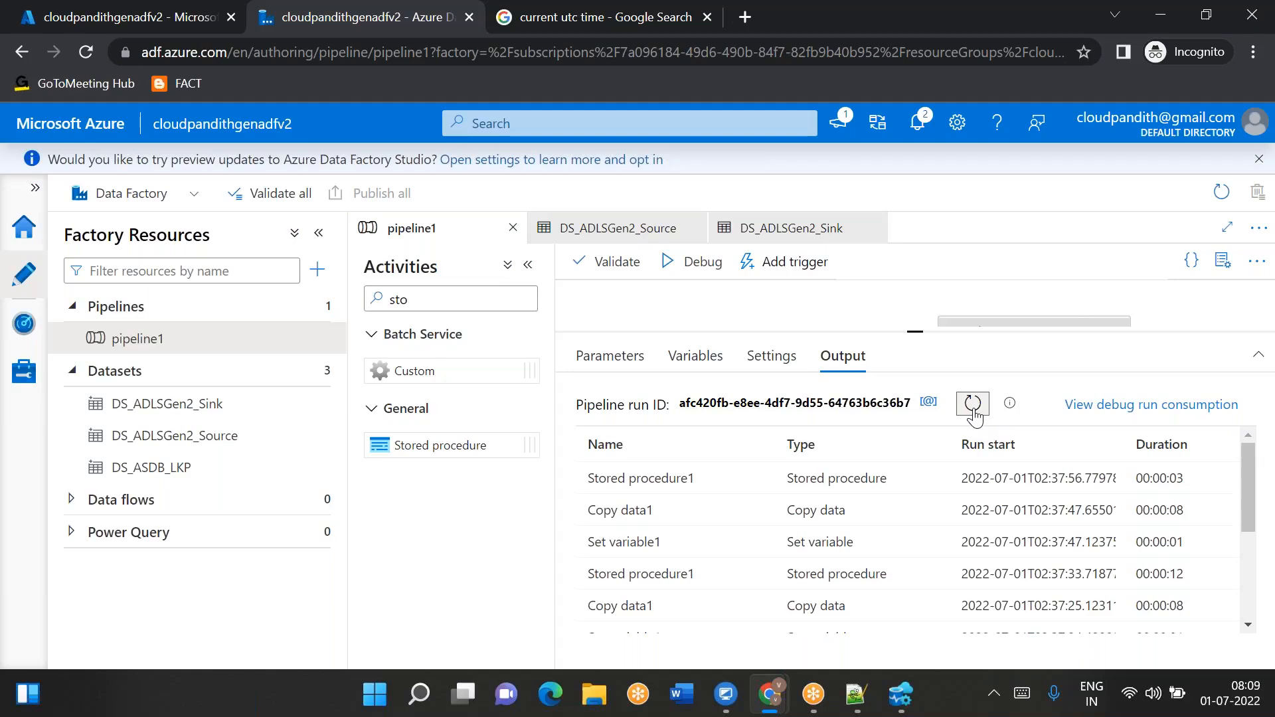
pyautogui.click(963, 414)
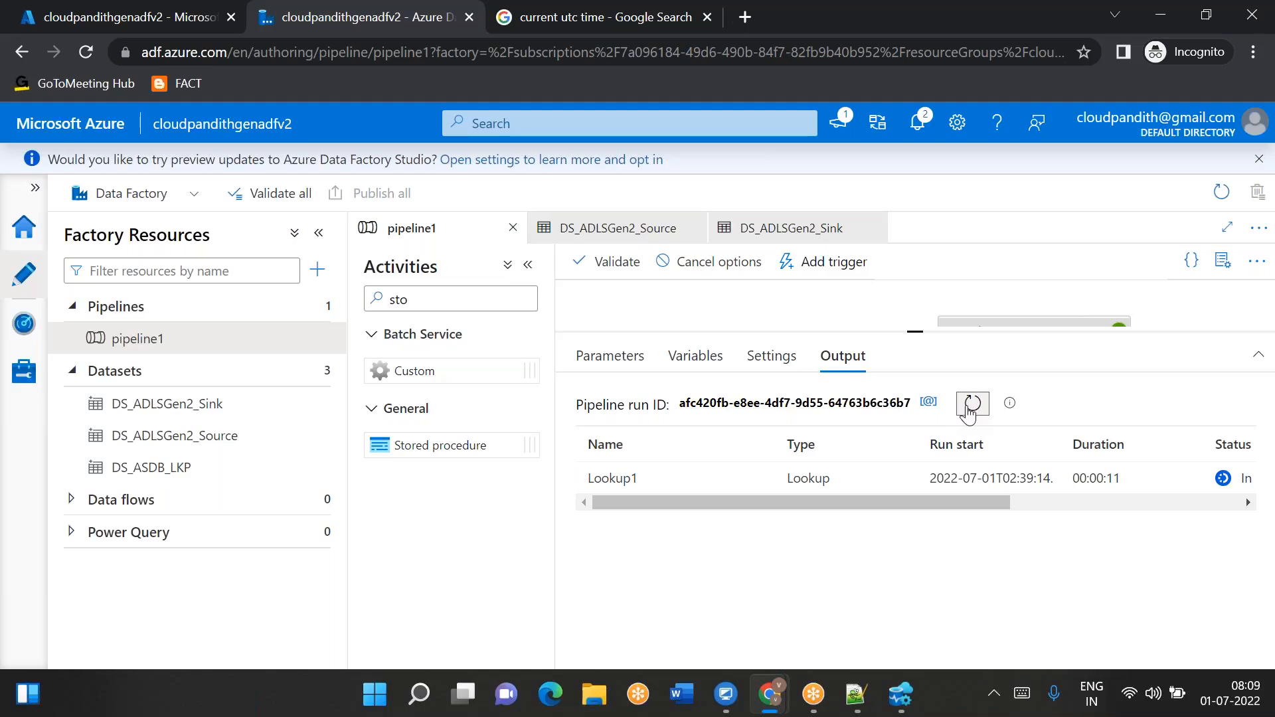
# - Inspect the first Copy data1 run's modified datetime range in its input and its copy performance details
pyautogui.moveTo(764, 479)
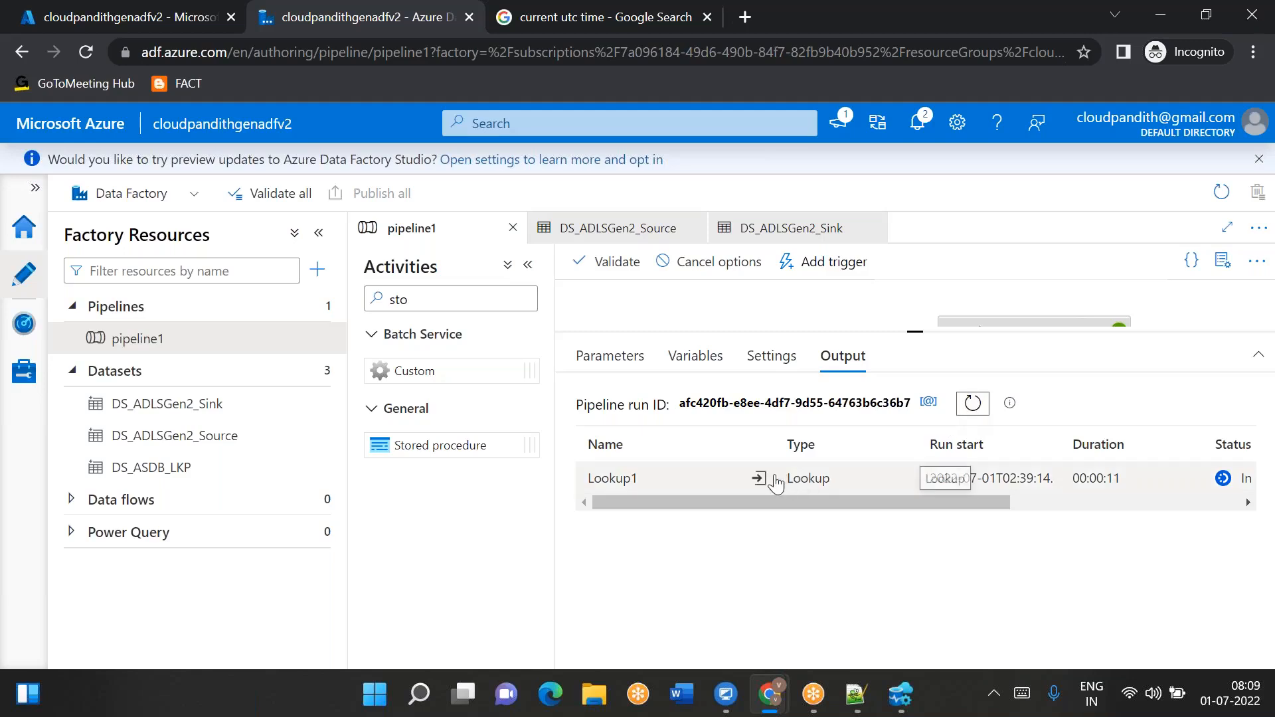
pyautogui.click(974, 404)
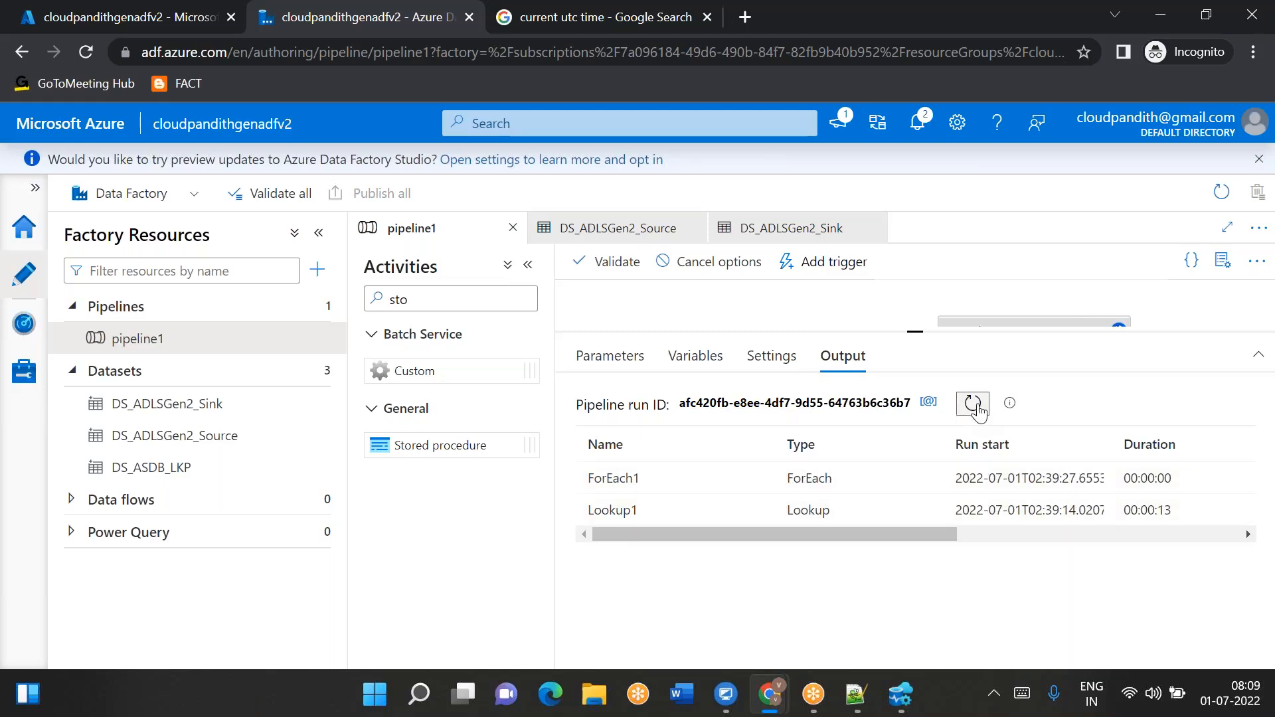
pyautogui.moveTo(780, 555)
pyautogui.click(973, 403)
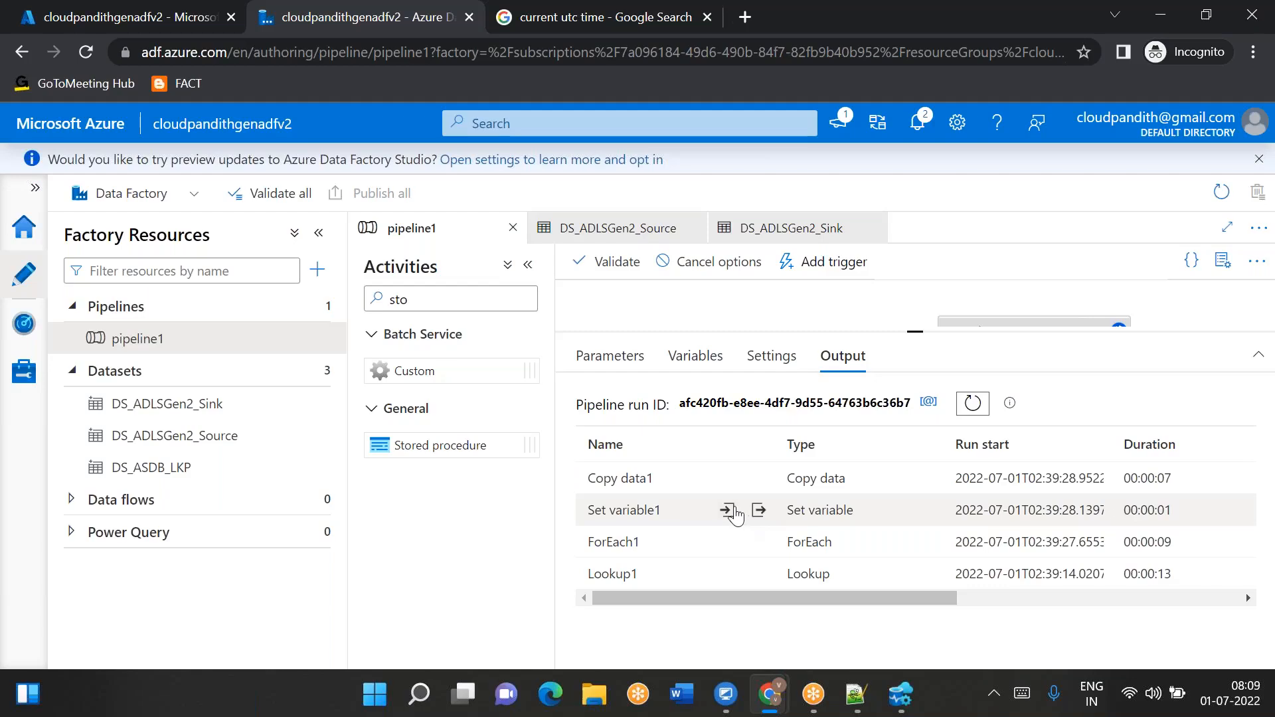
pyautogui.click(727, 480)
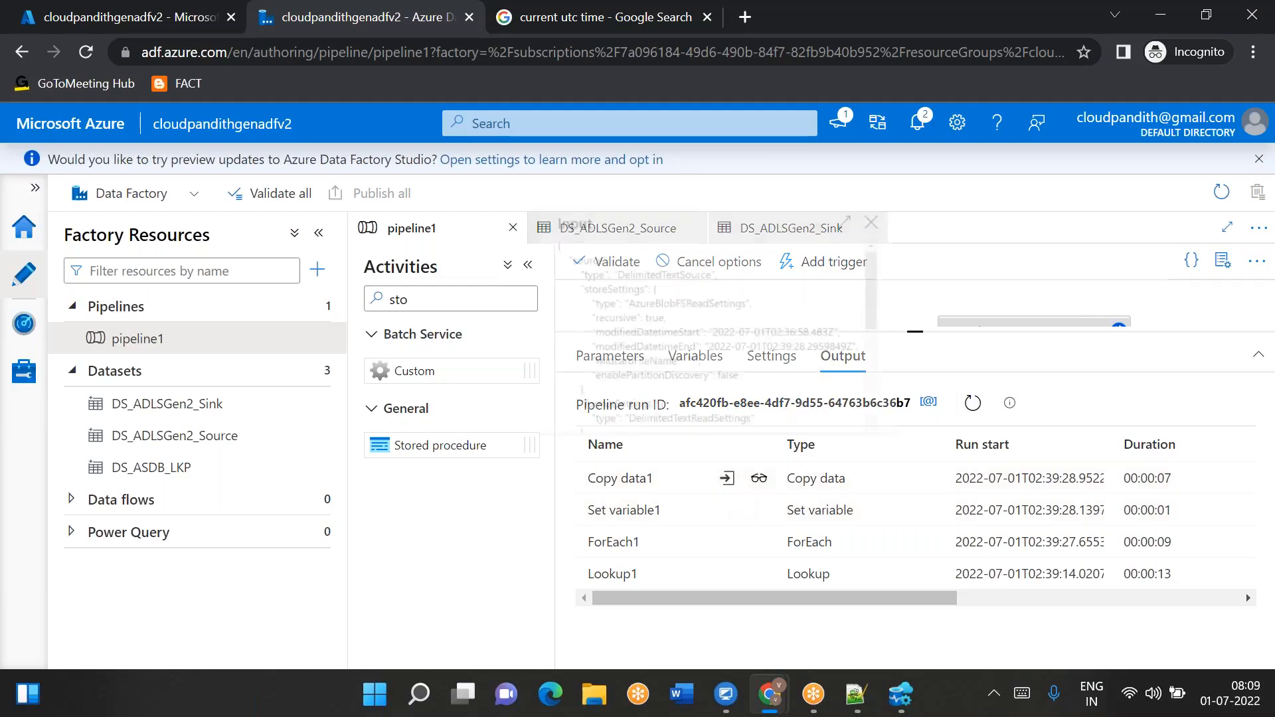
pyautogui.moveTo(784, 334); pyautogui.dragTo(854, 347)
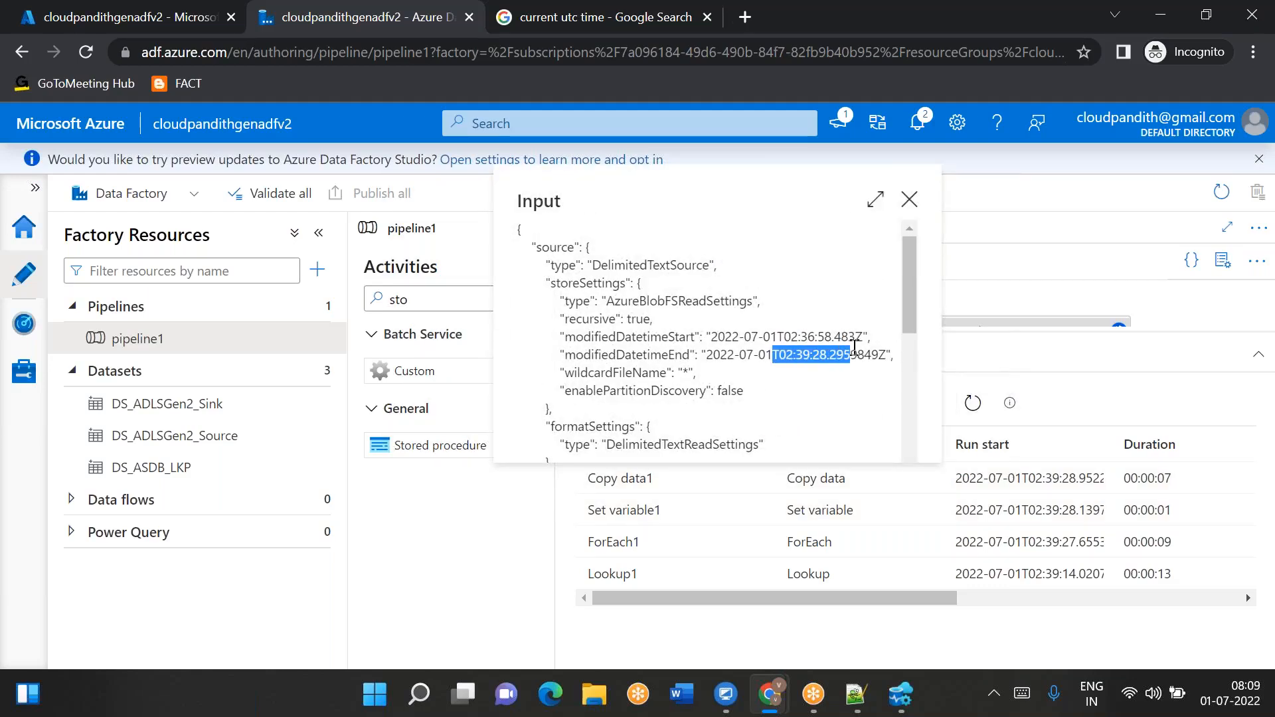
pyautogui.click(909, 199)
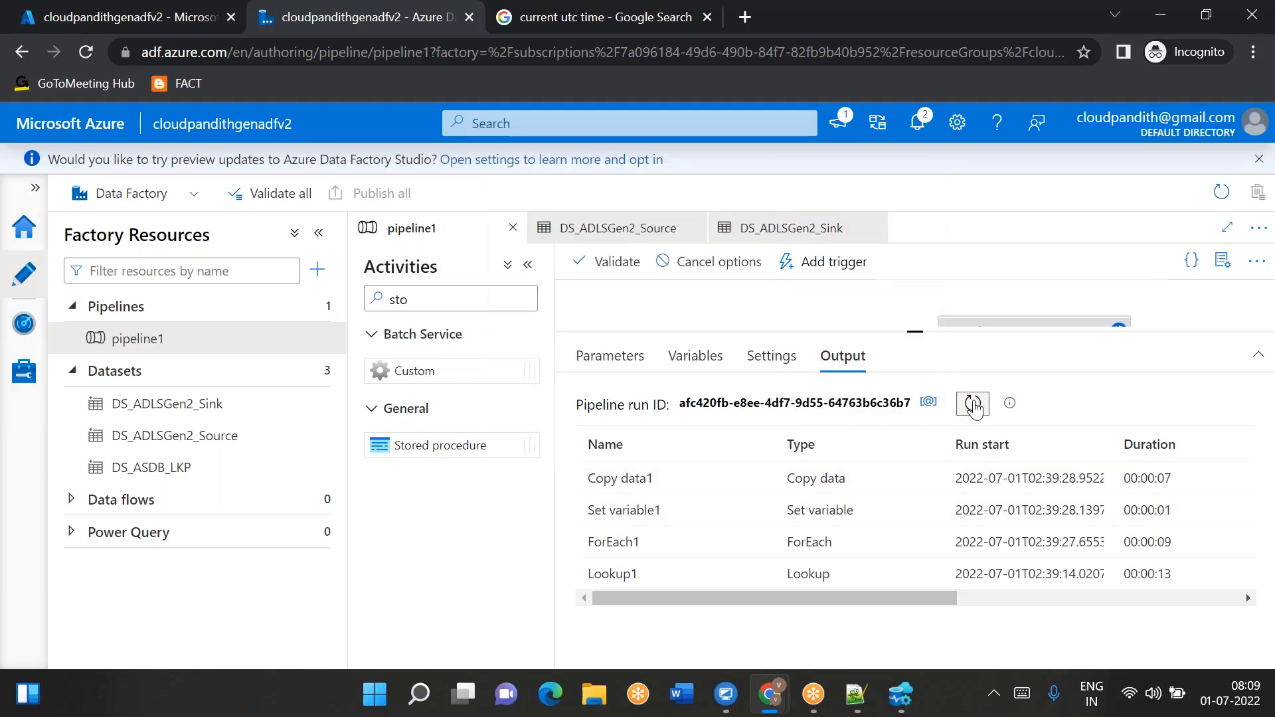
pyautogui.click(757, 480)
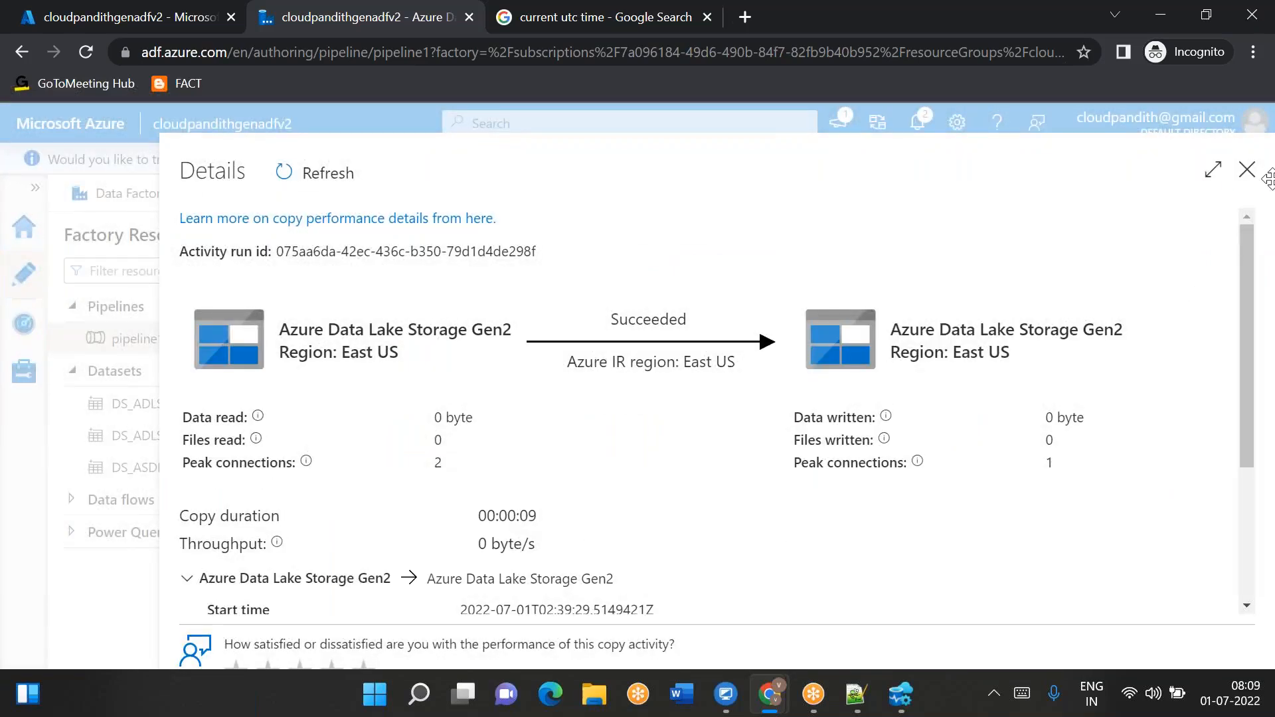
pyautogui.click(1247, 173)
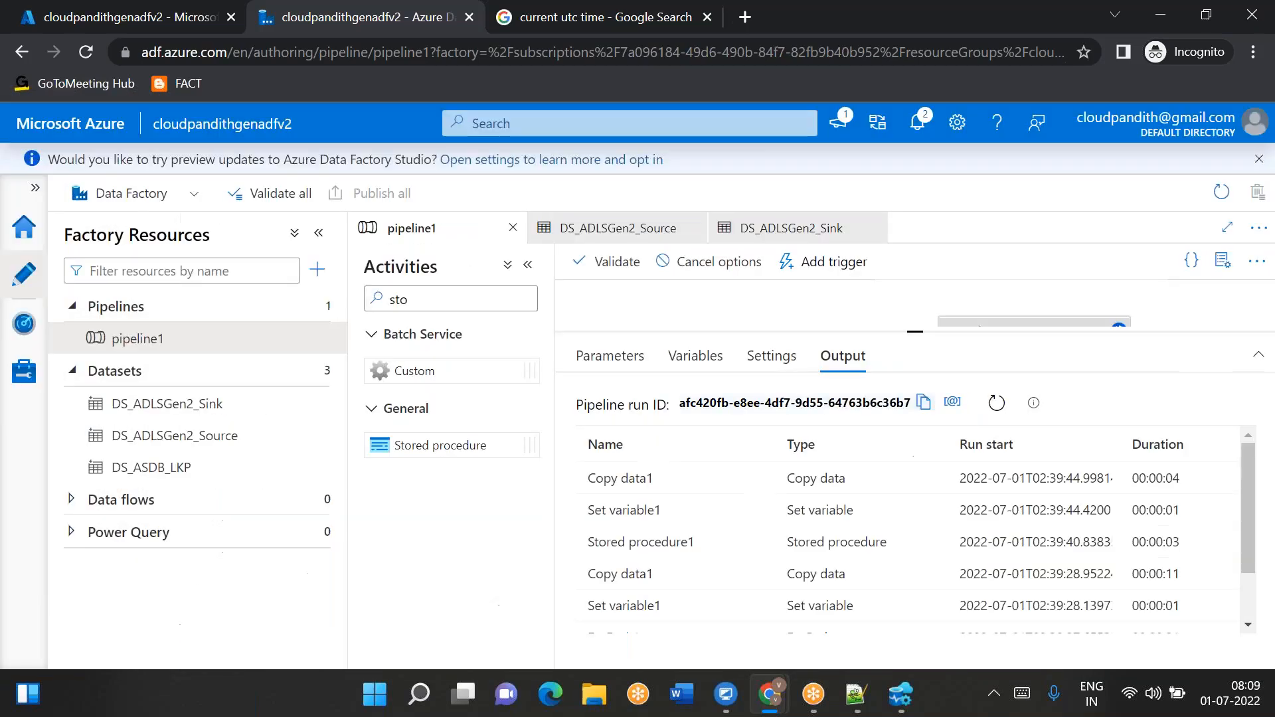
# - Refresh the run list and review the newer runs' output, Copy data1 copy performance details and latest Copy data1 input
pyautogui.click(973, 404)
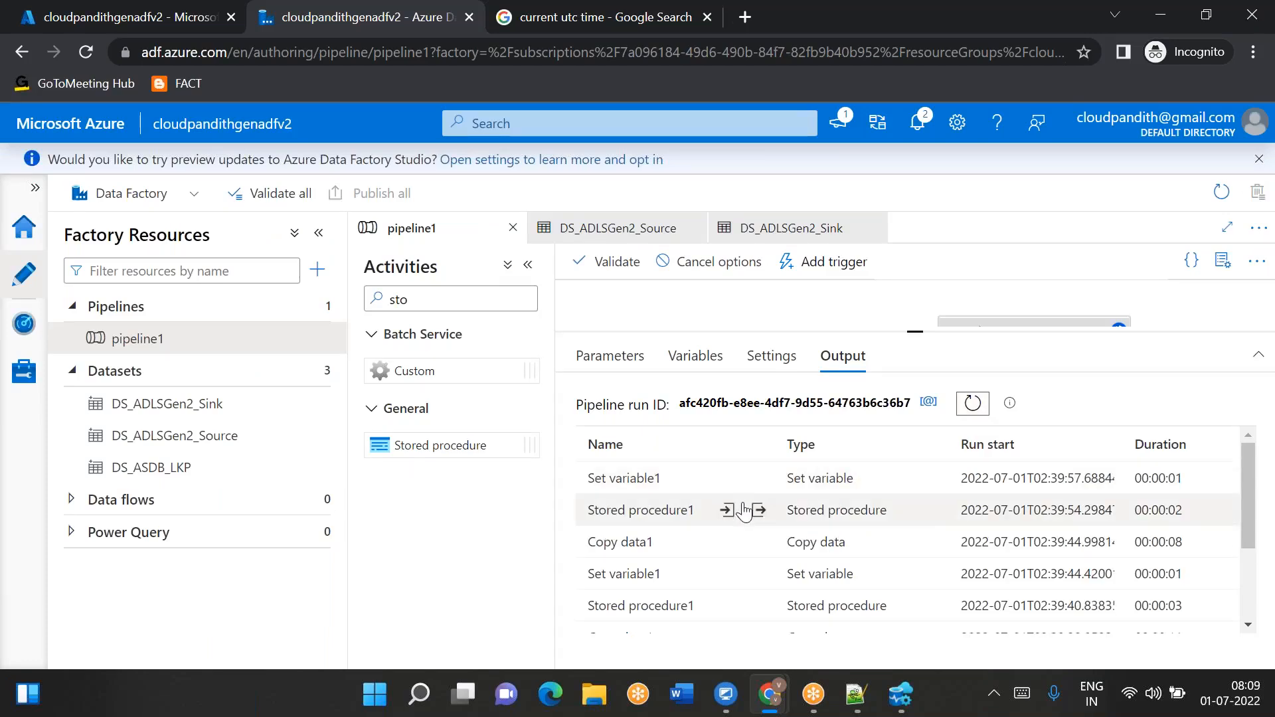
pyautogui.click(758, 541)
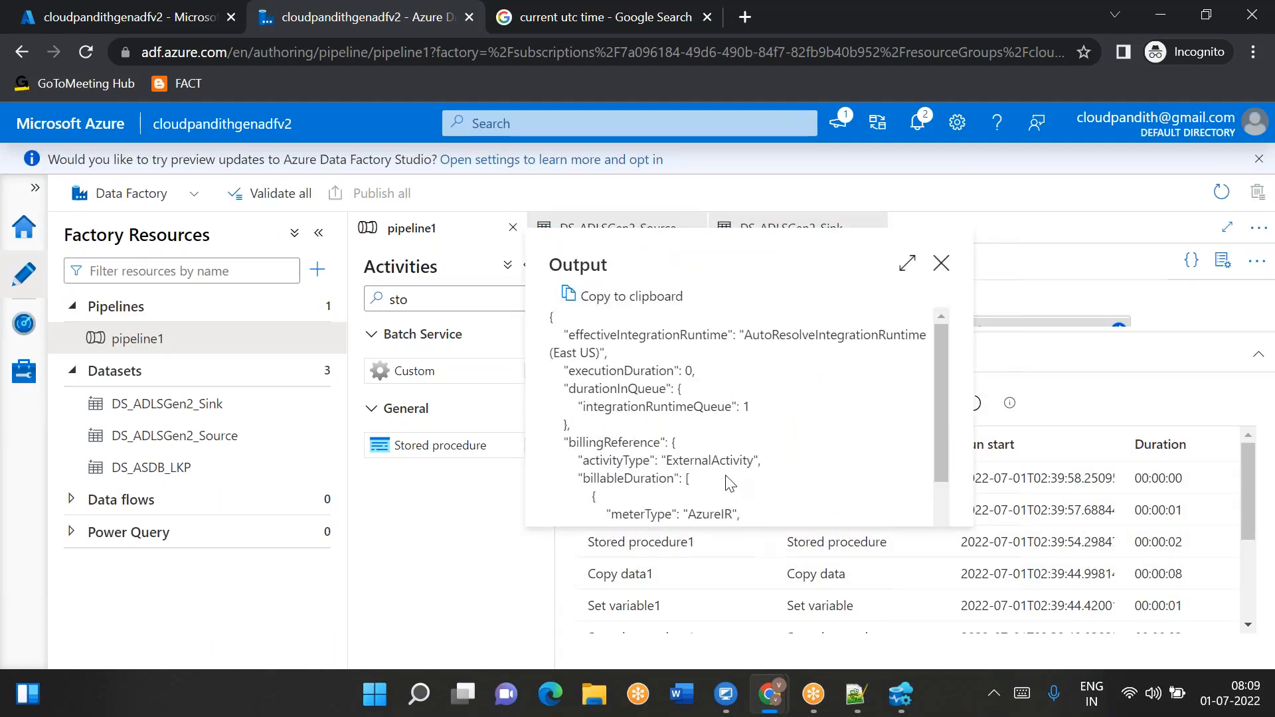
pyautogui.click(941, 263)
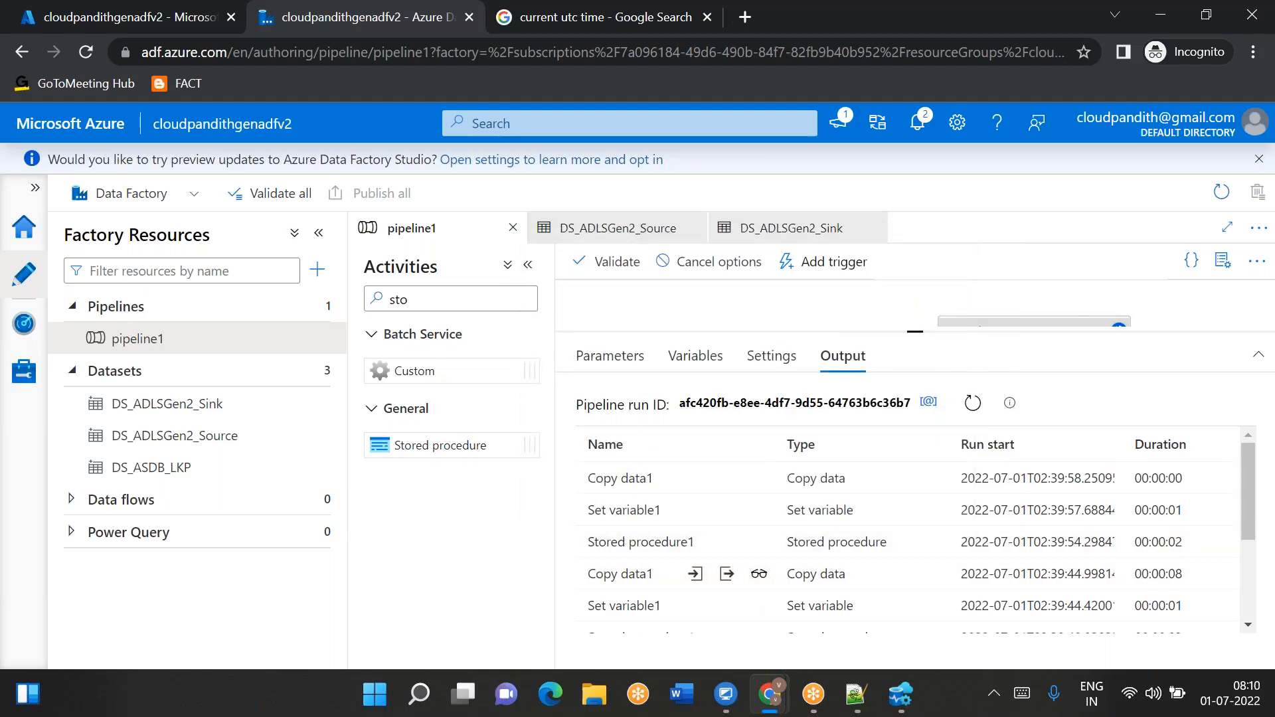
pyautogui.click(759, 575)
pyautogui.moveTo(395, 445); pyautogui.dragTo(438, 446)
pyautogui.moveTo(1108, 441); pyautogui.dragTo(994, 446)
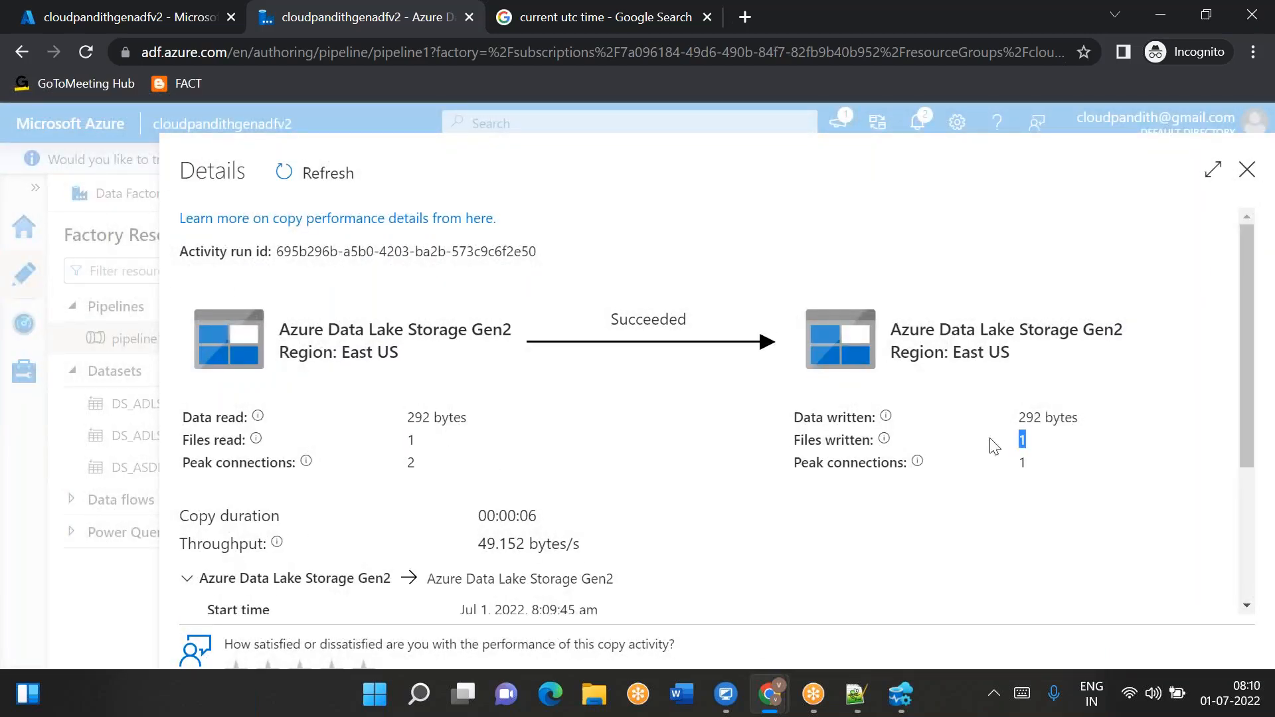
pyautogui.click(1247, 172)
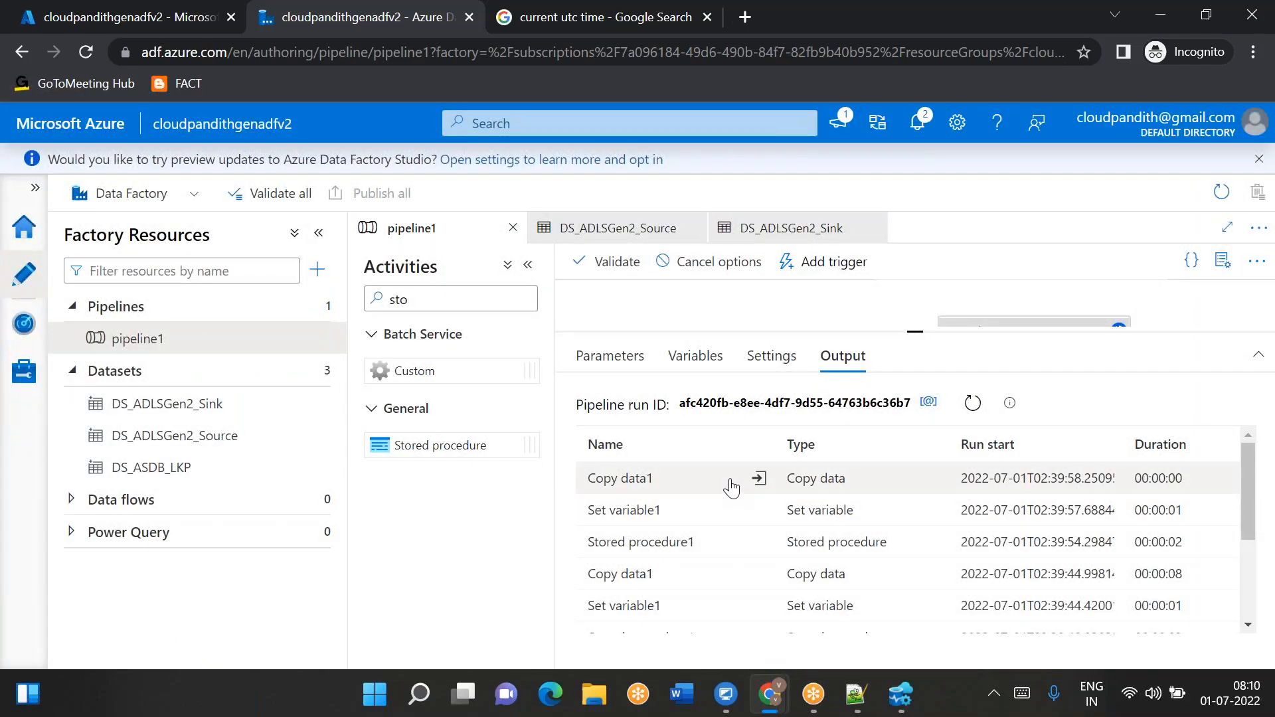
pyautogui.click(758, 478)
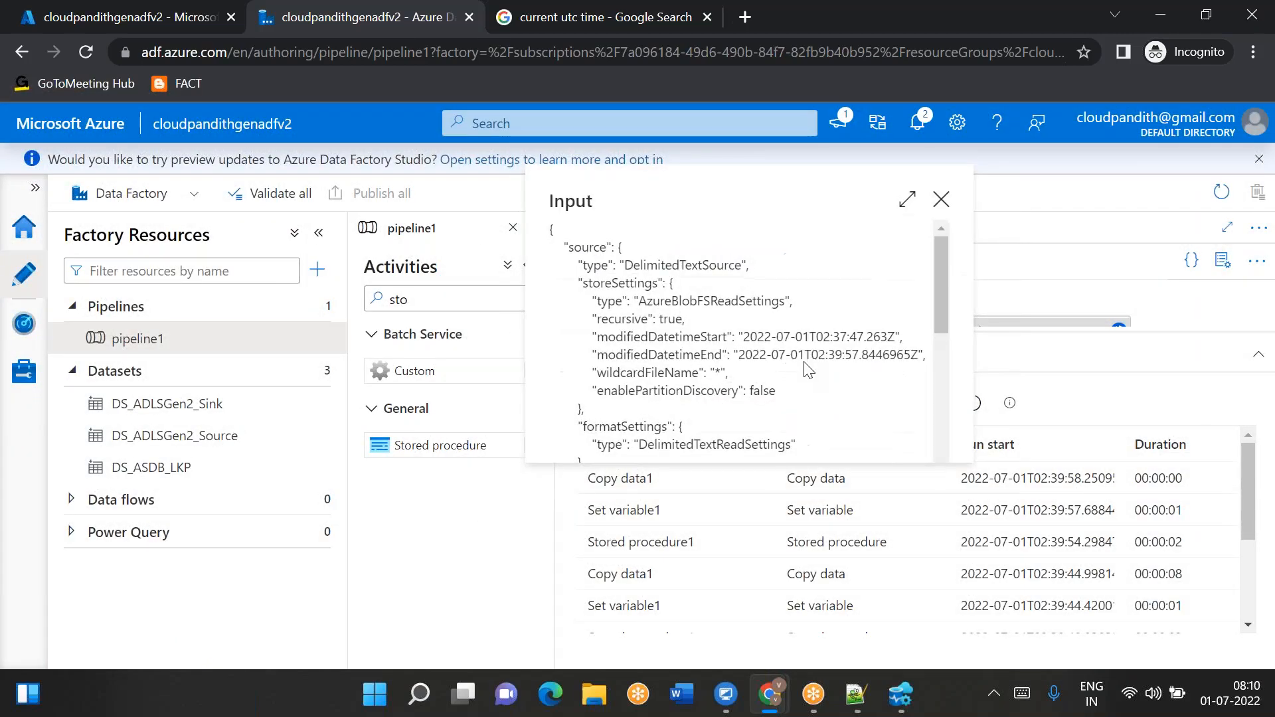
# - Close the Copy data1 input, refresh the output and inspect the newest Copy data1 run's copy performance details
pyautogui.moveTo(800, 339); pyautogui.dragTo(889, 350)
pyautogui.click(941, 199)
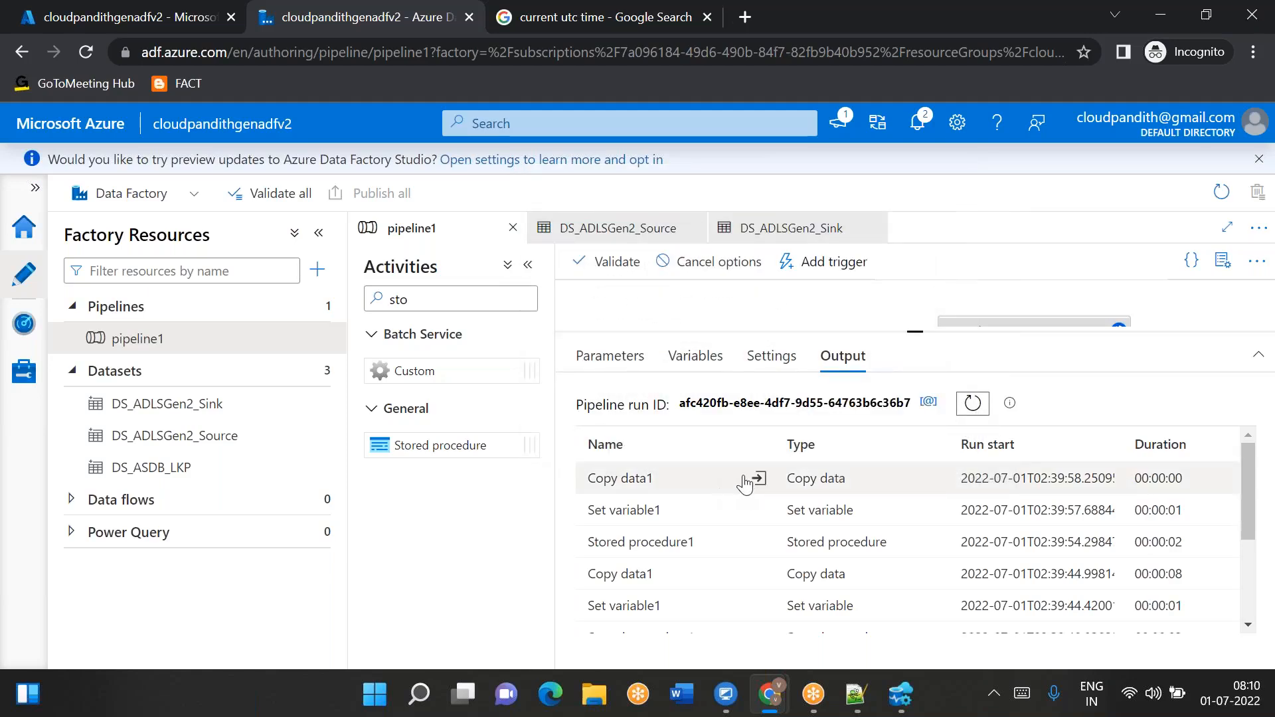
pyautogui.click(966, 412)
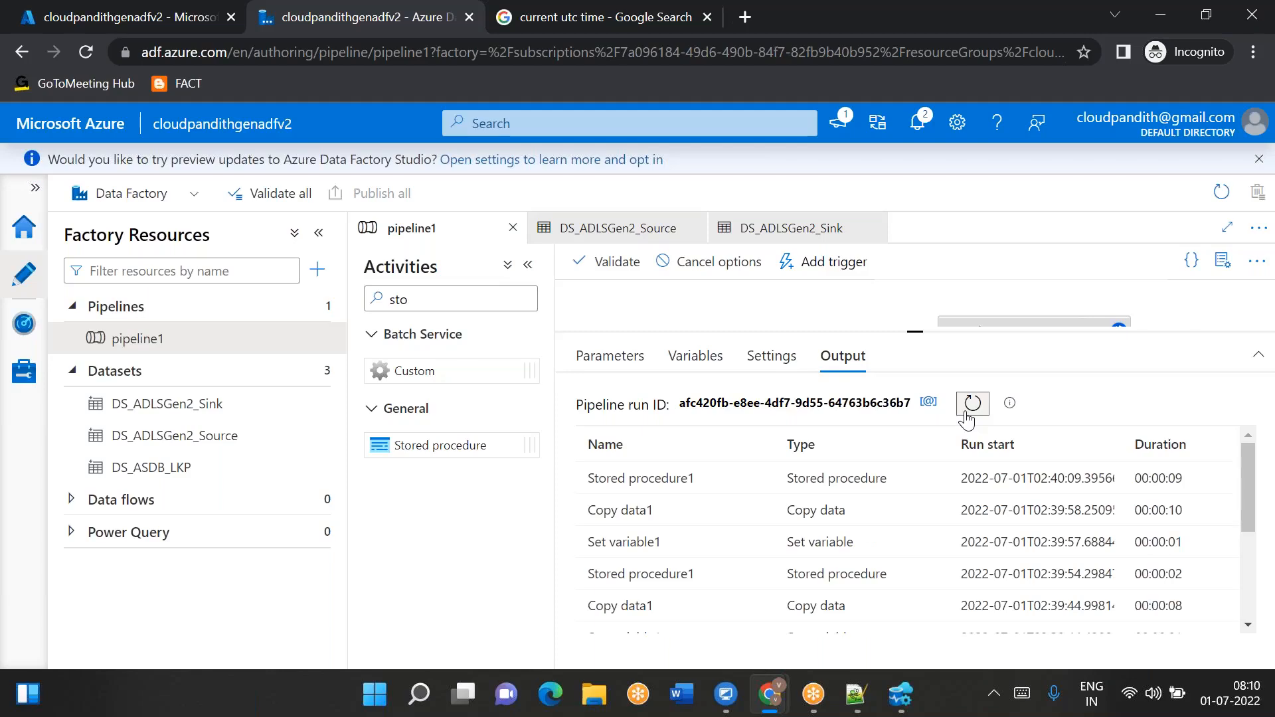
pyautogui.click(763, 510)
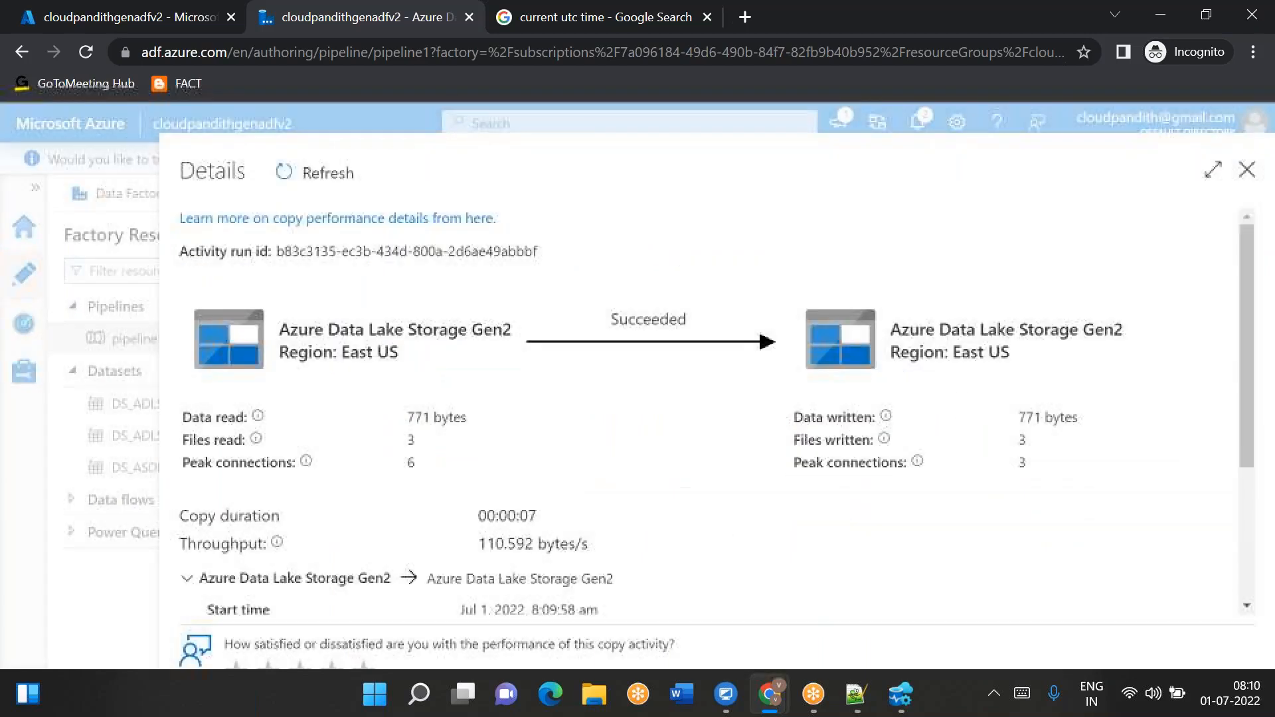
pyautogui.moveTo(401, 440); pyautogui.dragTo(449, 443)
pyautogui.moveTo(1033, 441); pyautogui.dragTo(1006, 439)
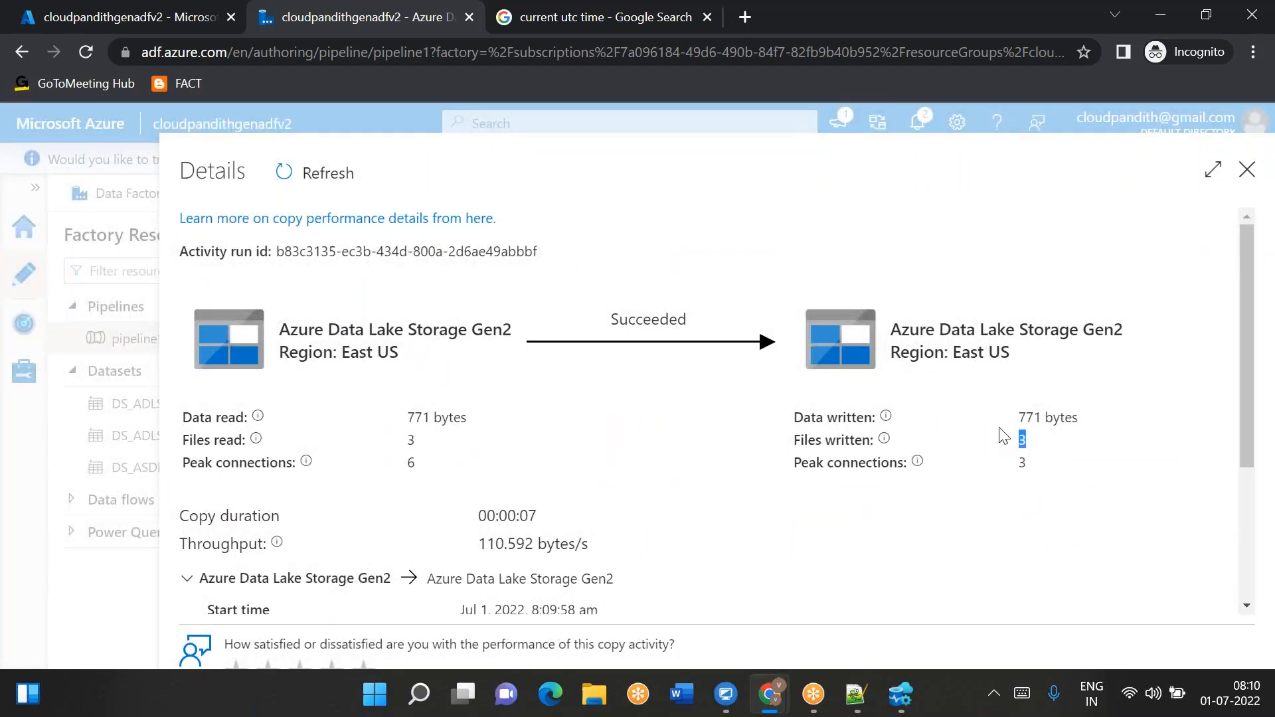
pyautogui.click(1247, 172)
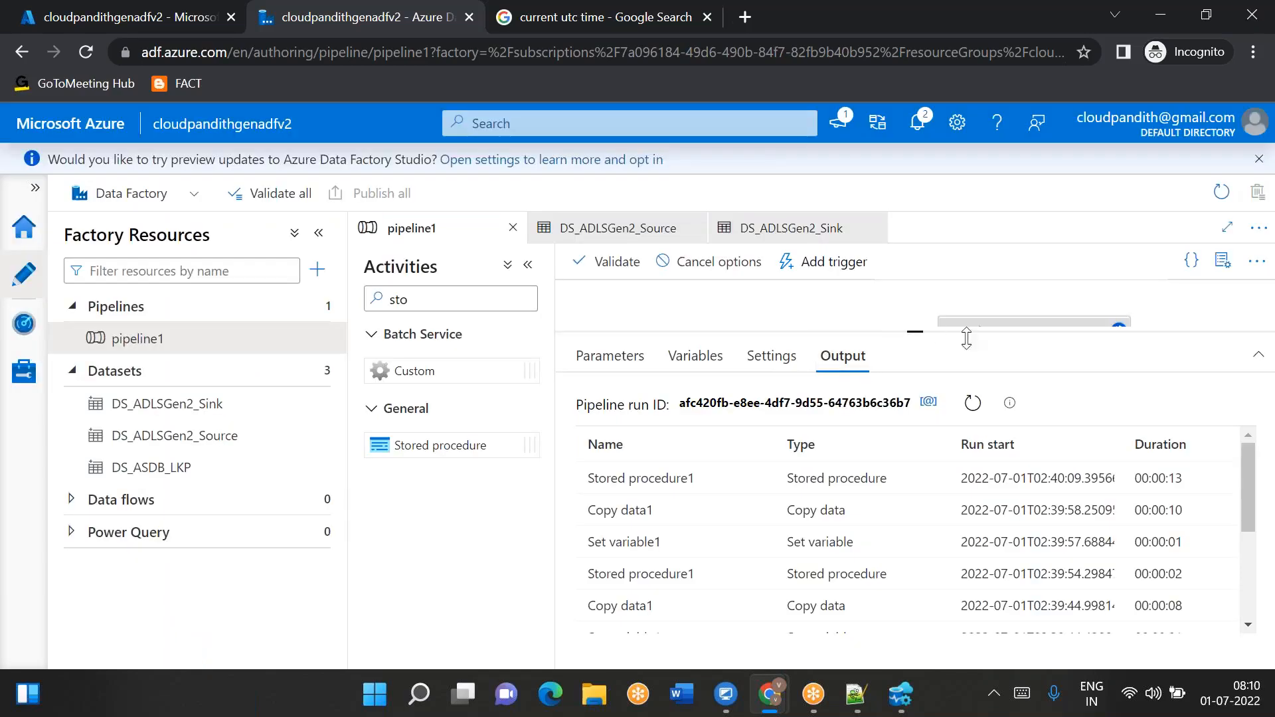
# - Refresh the debug output and review the activities' status column
pyautogui.moveTo(925, 333); pyautogui.dragTo(926, 359)
pyautogui.hscroll(5, 796, 535)
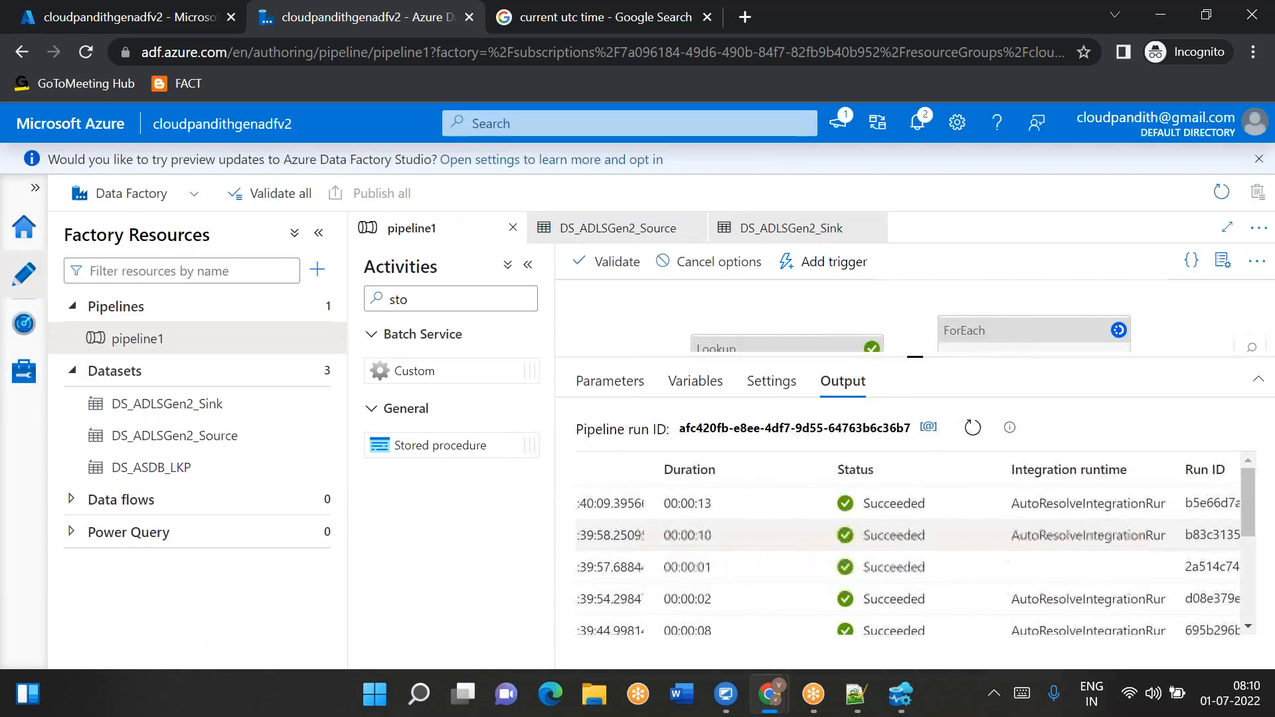
pyautogui.click(974, 435)
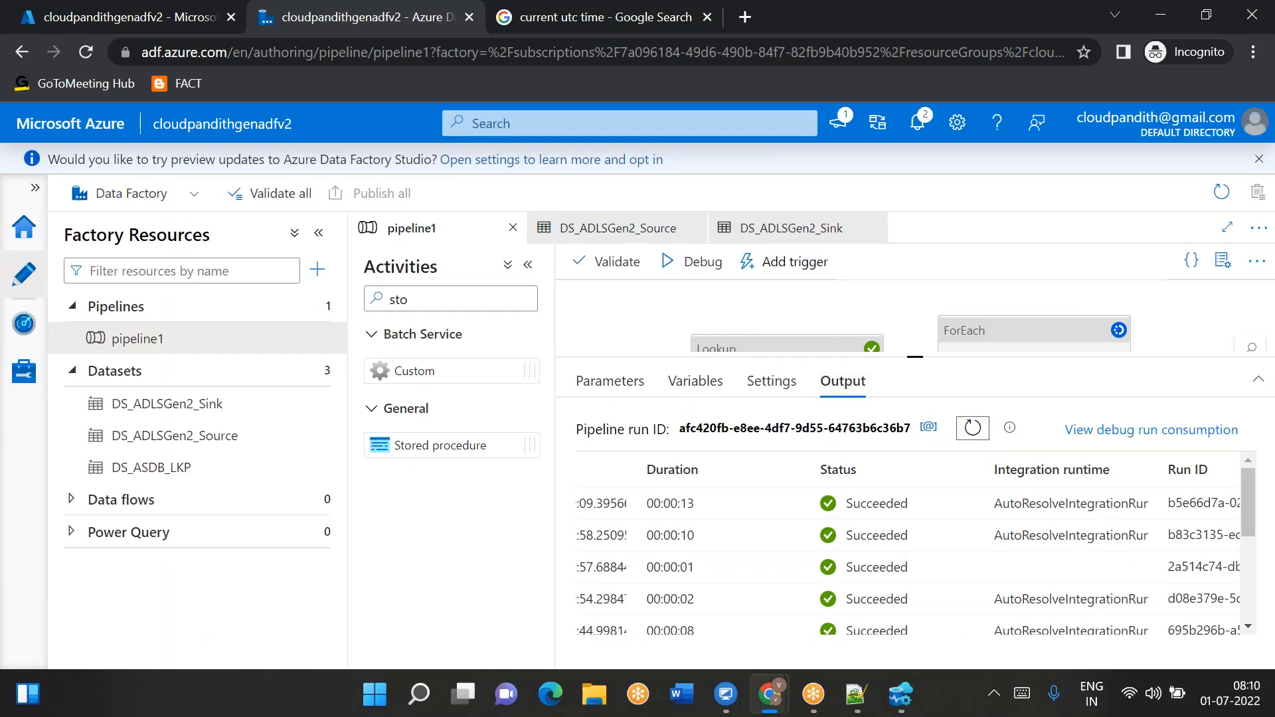
# - Switch to Azure Data Studio and rerun the select on metadata to review each folder's lpv, then return to the browser
pyautogui.click(913, 699)
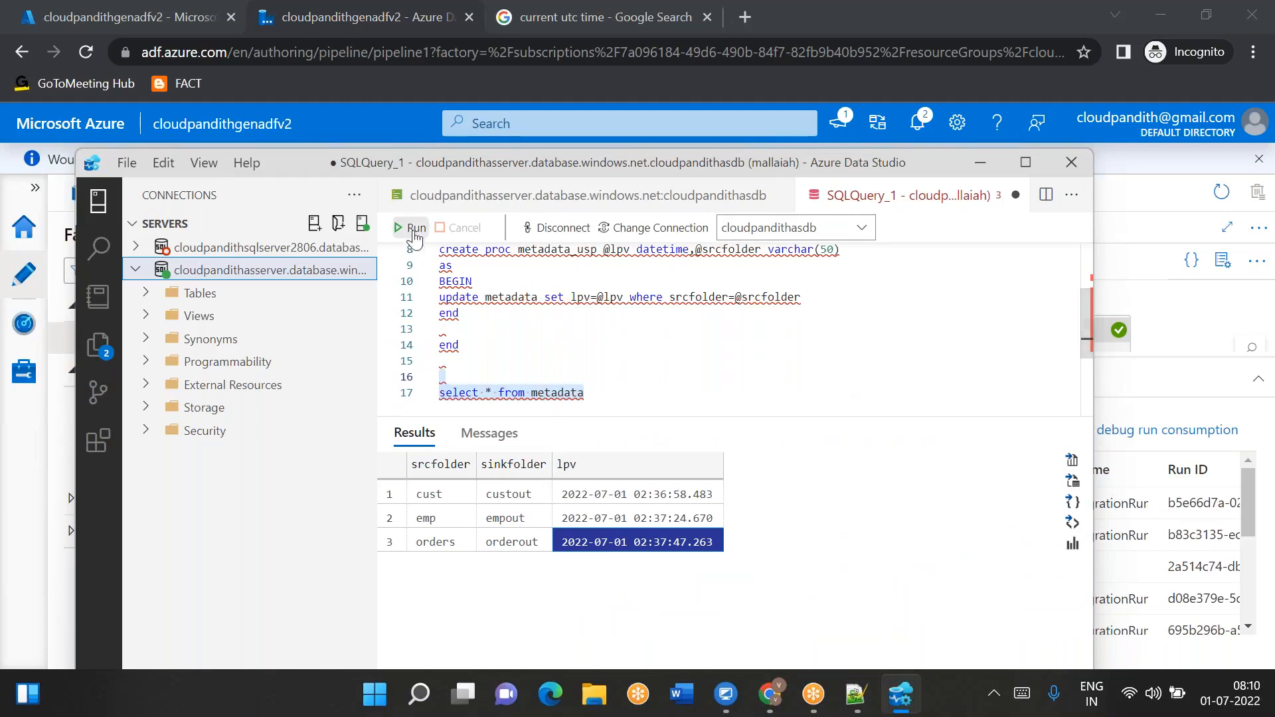
pyautogui.press('F5')
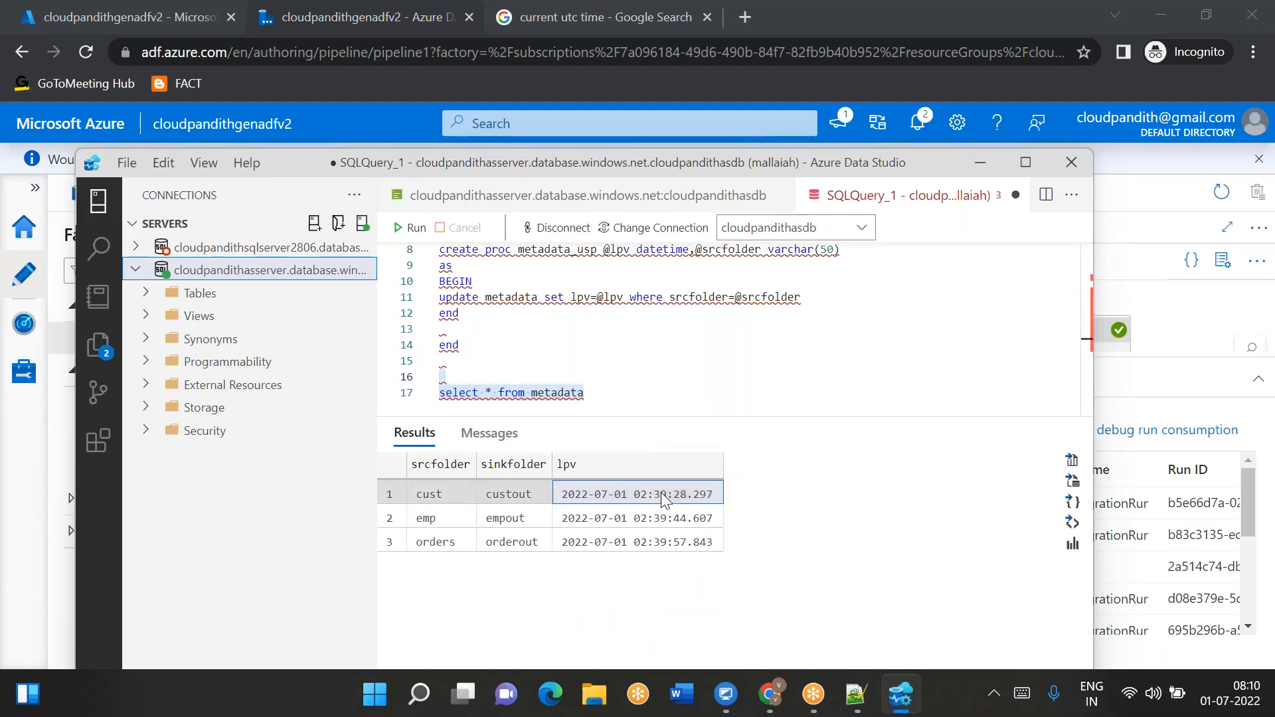
pyautogui.click(664, 498)
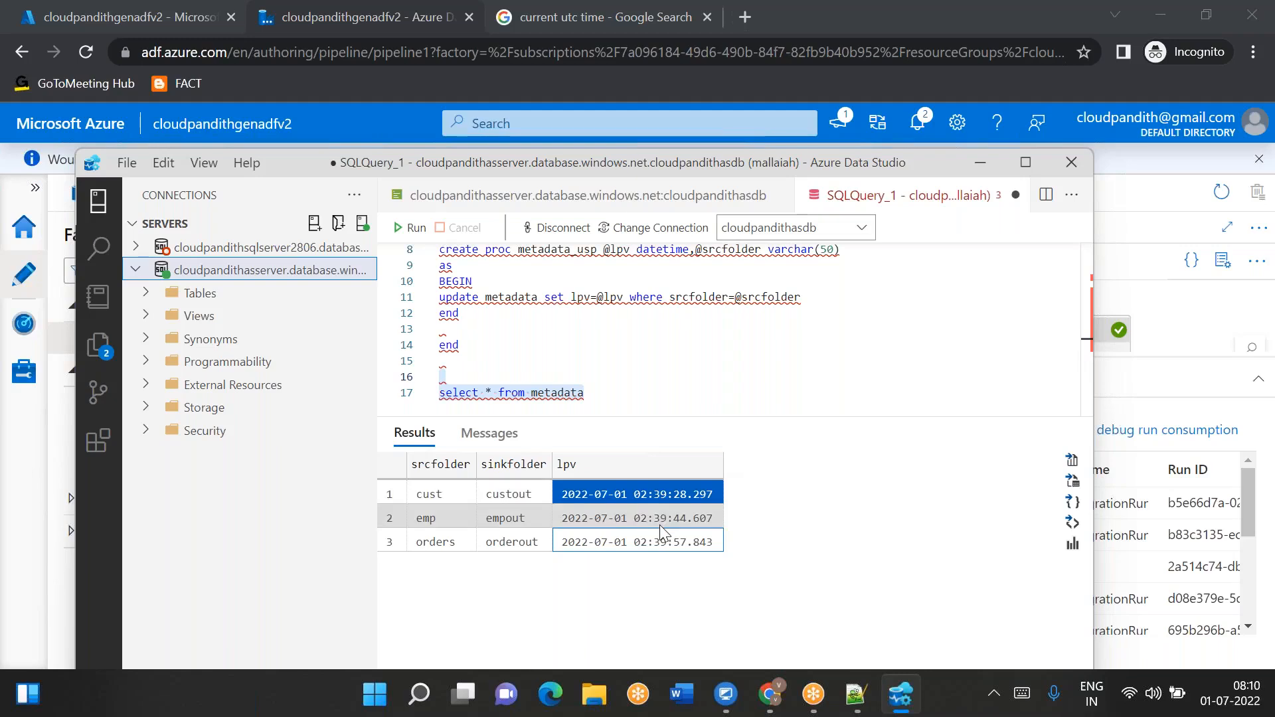
pyautogui.click(661, 518)
pyautogui.click(660, 535)
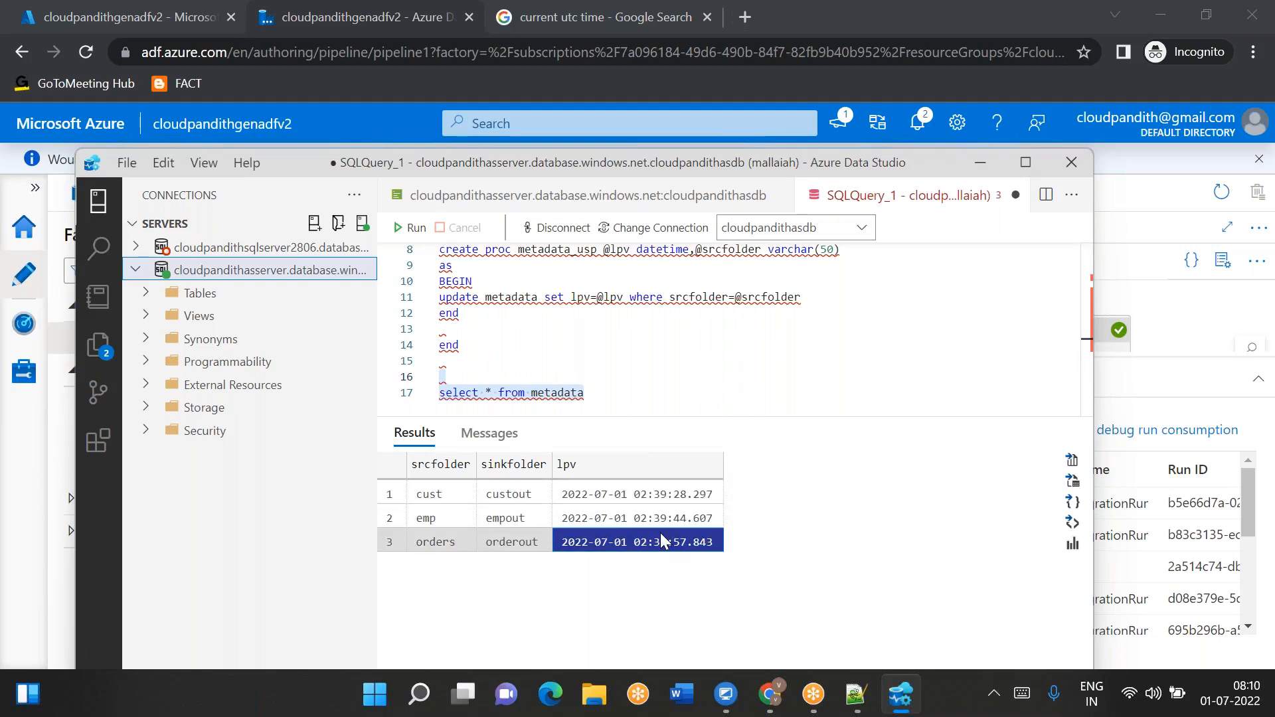
pyautogui.click(770, 694)
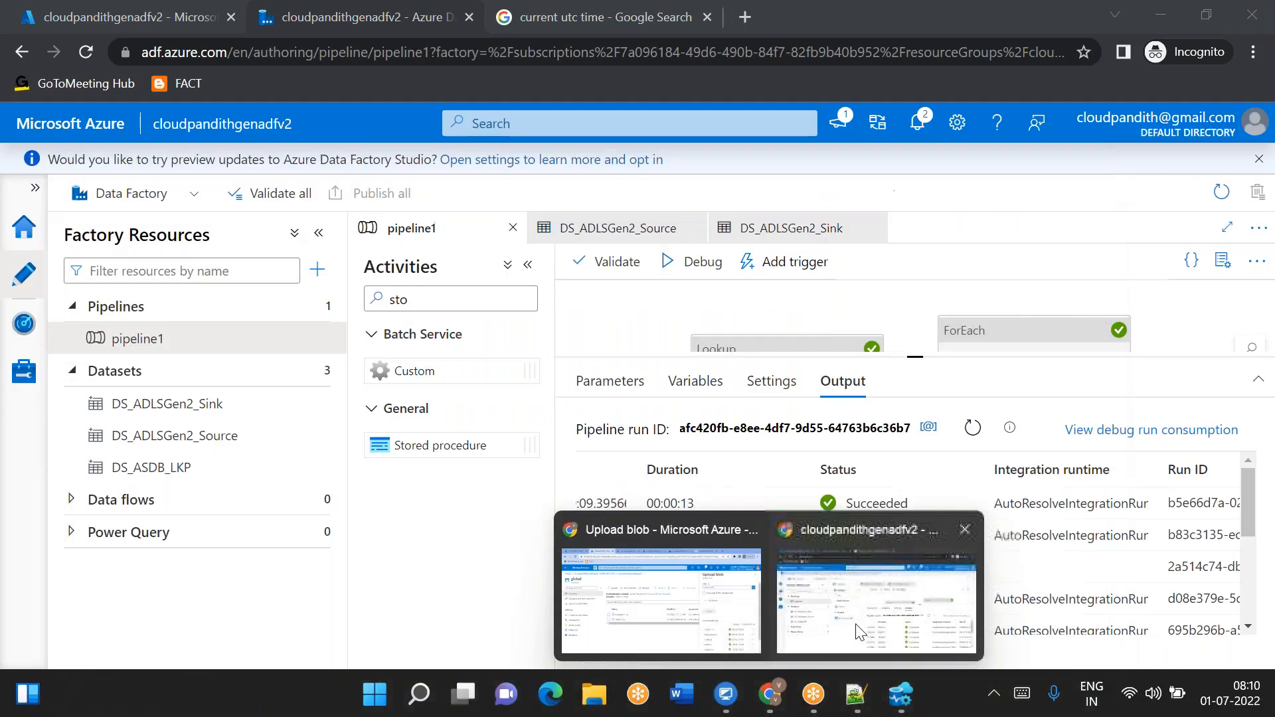
pyautogui.click(860, 631)
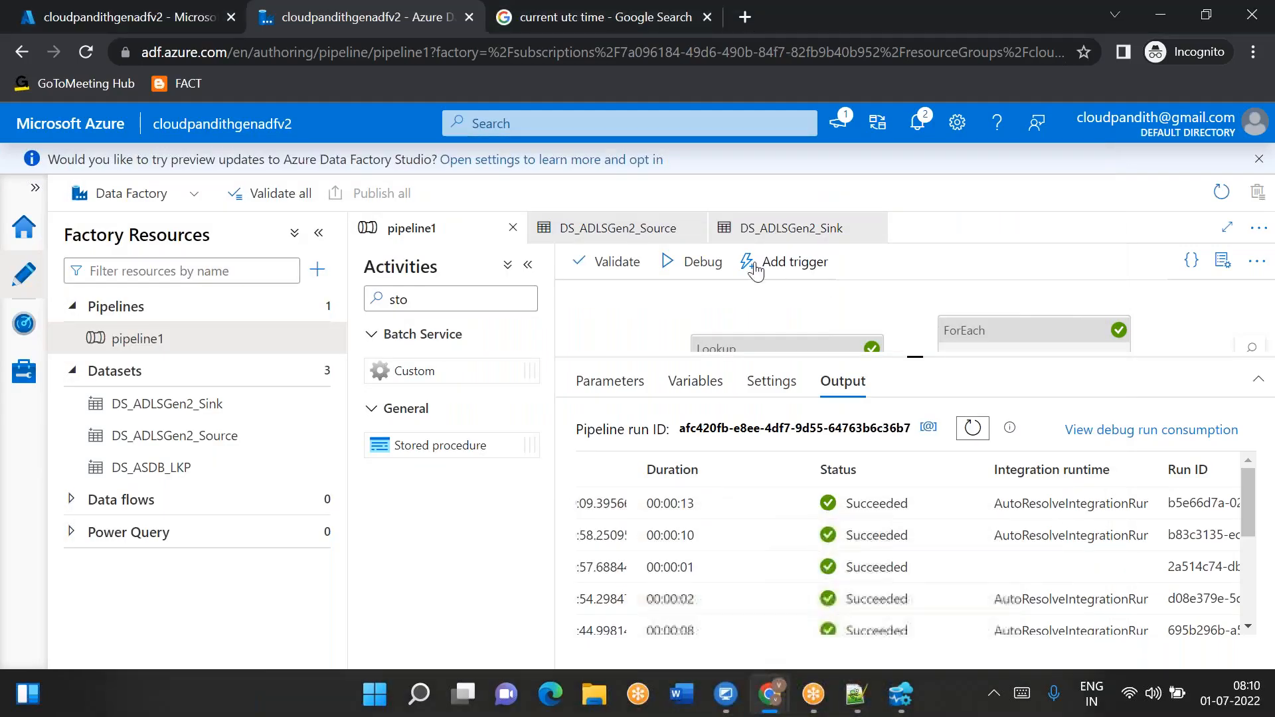
# - Debug pipeline1 again without new files and refresh its output repeatedly as activities run
pyautogui.click(694, 261)
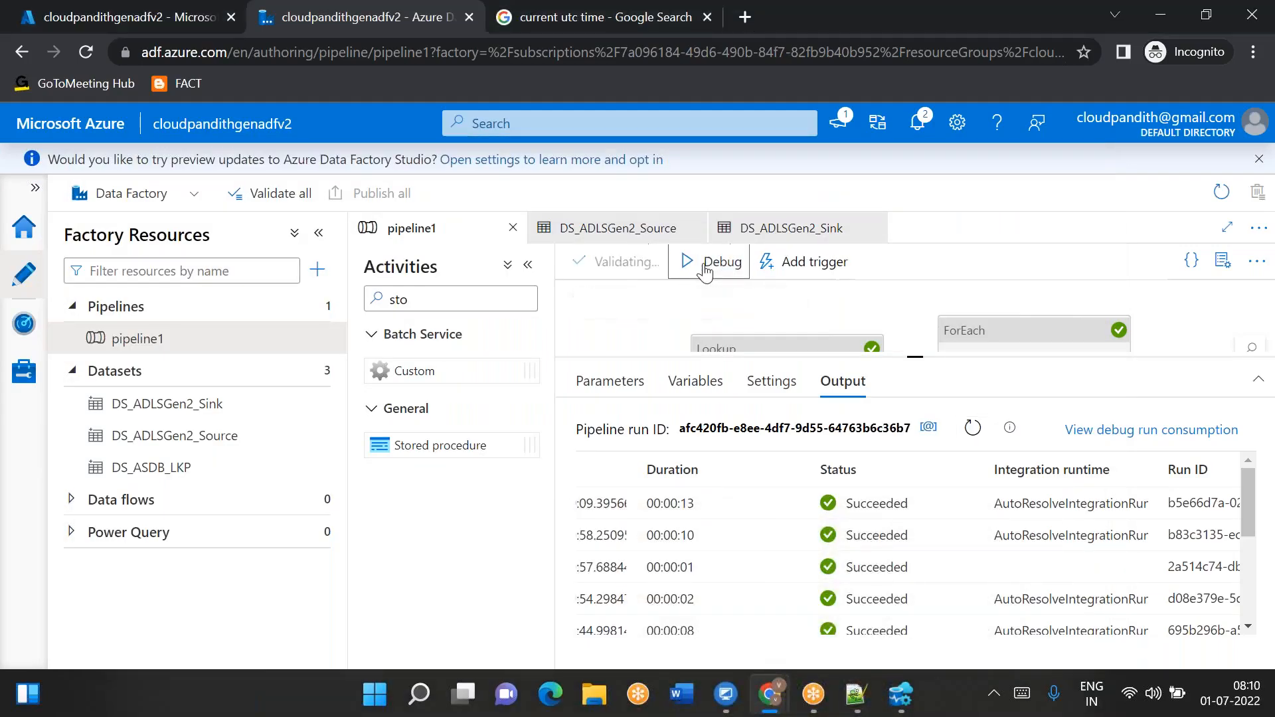
pyautogui.click(972, 430)
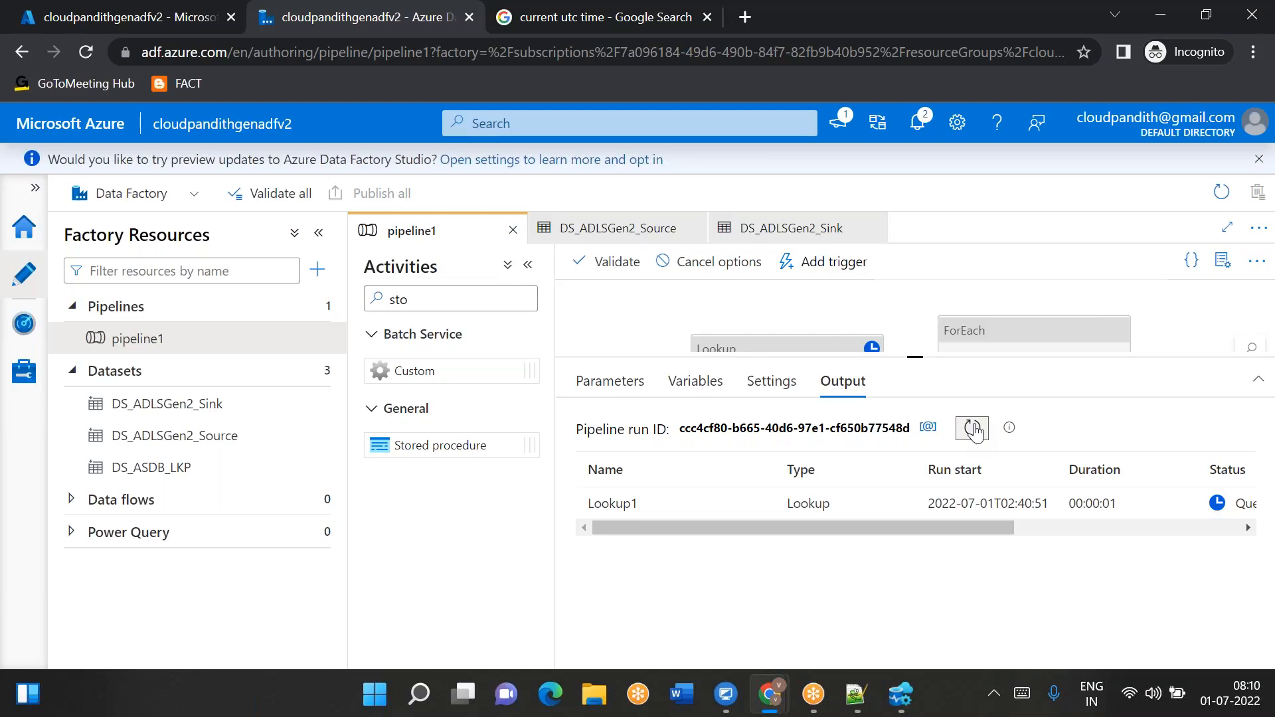
pyautogui.click(973, 429)
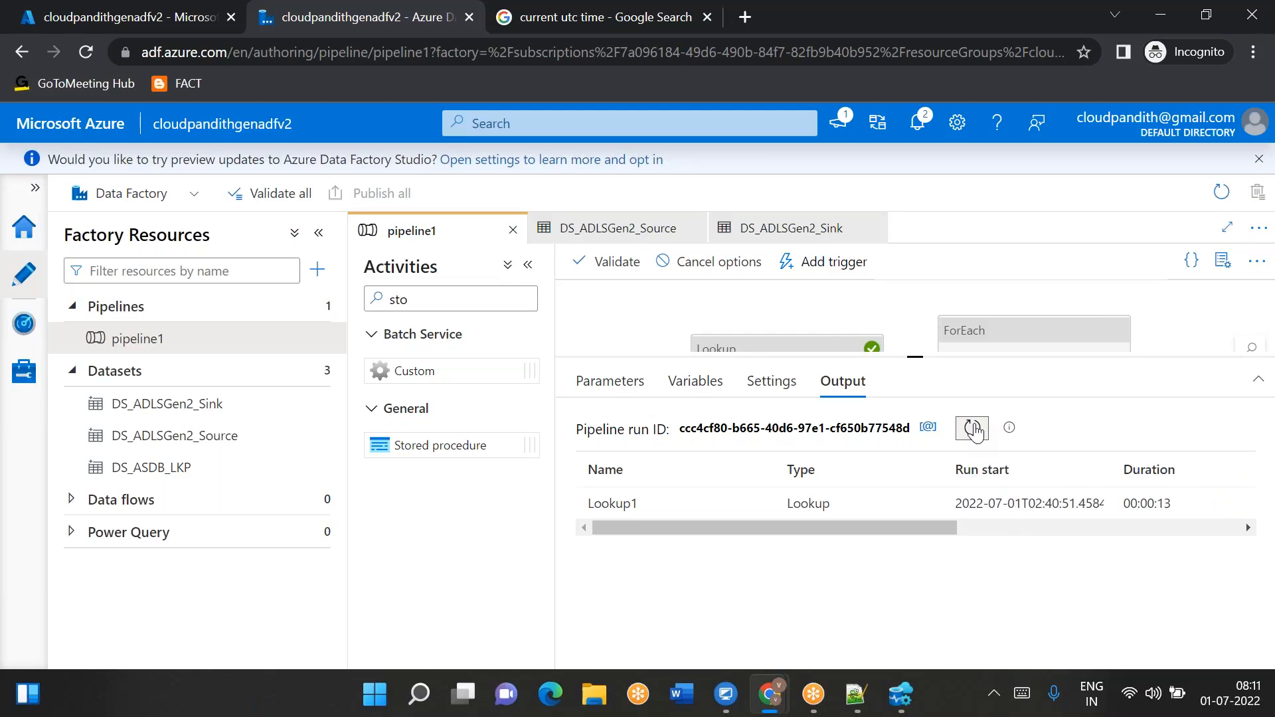
pyautogui.click(975, 431)
pyautogui.click(972, 429)
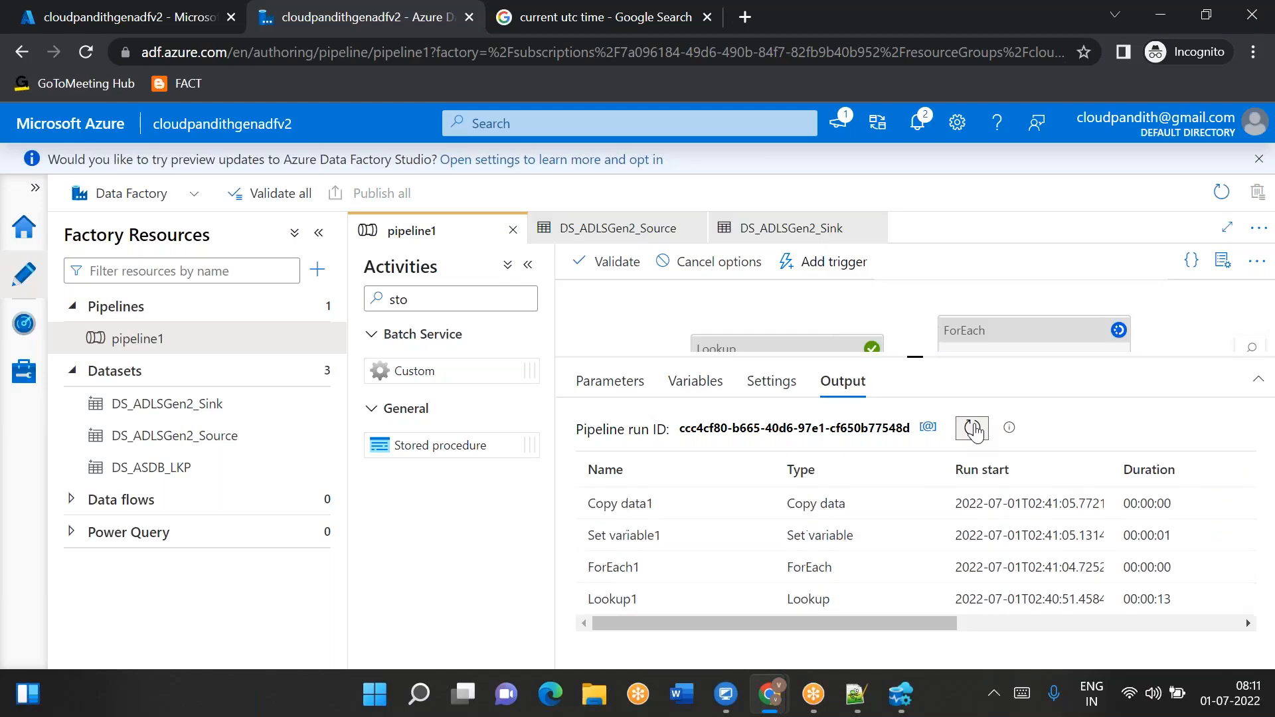
pyautogui.click(973, 429)
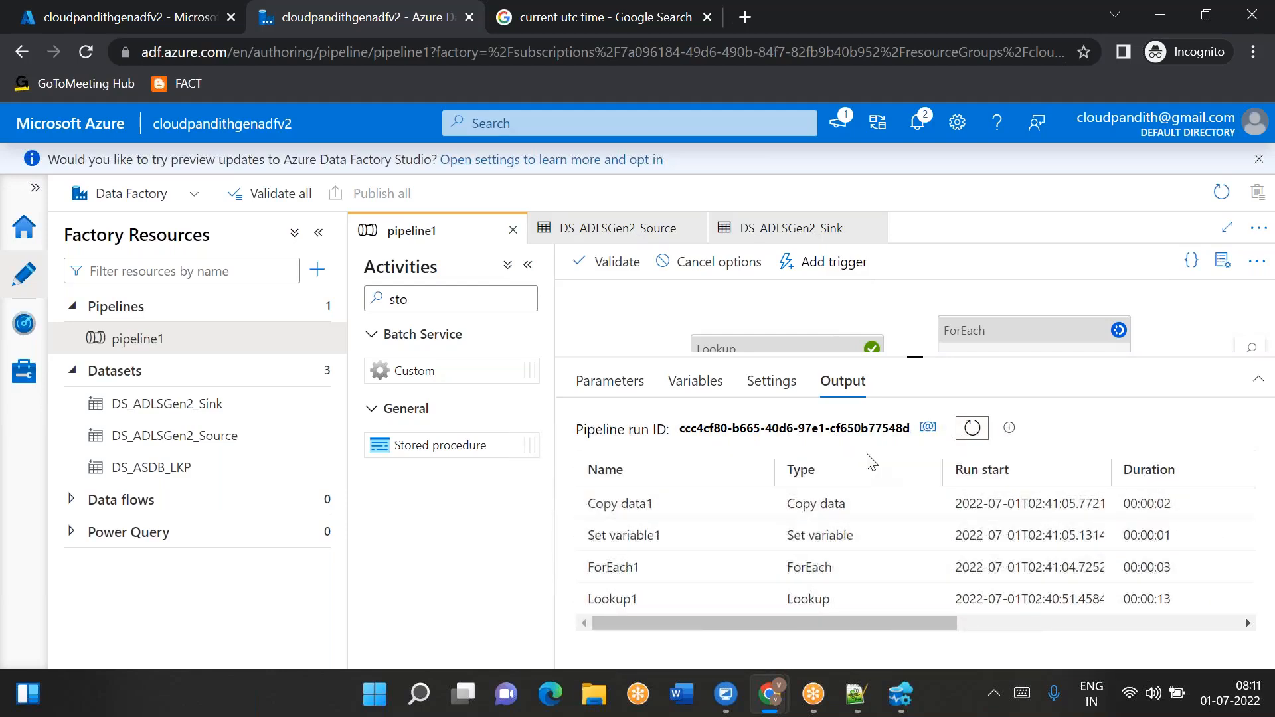
pyautogui.click(972, 428)
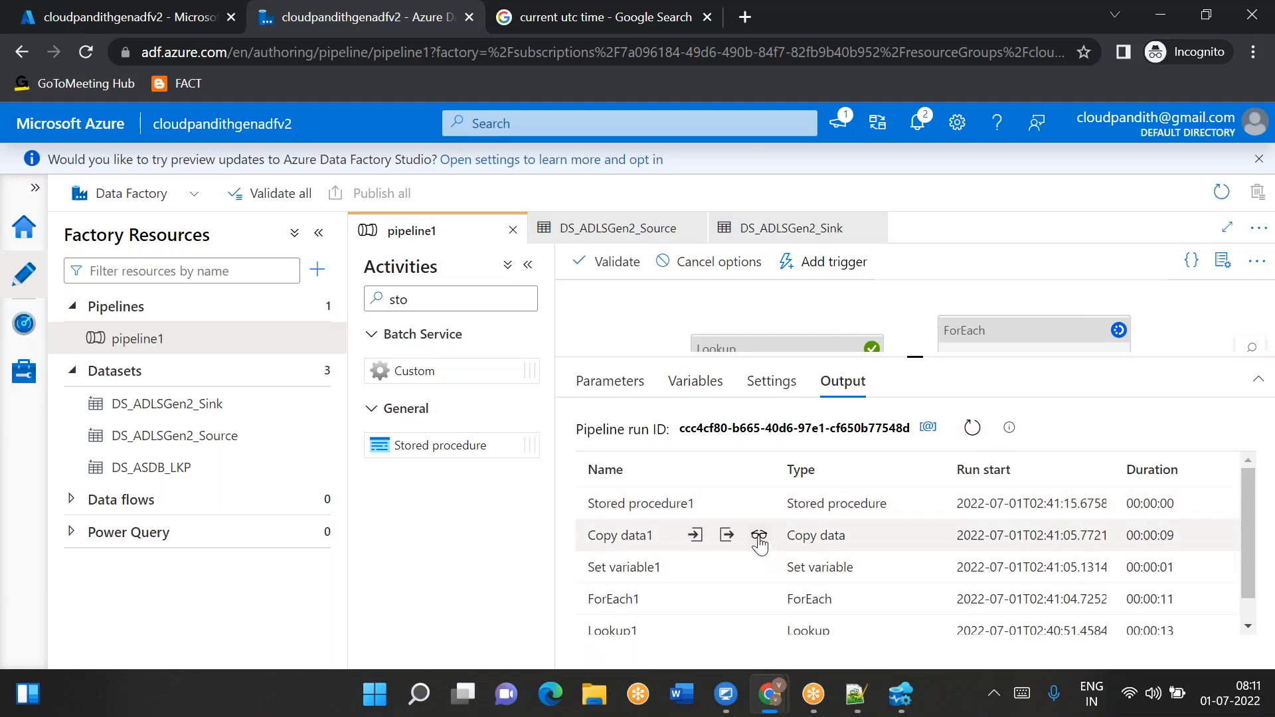
# - Inspect each new Copy data1 run's copy performance details, refreshing the output between them
pyautogui.click(759, 537)
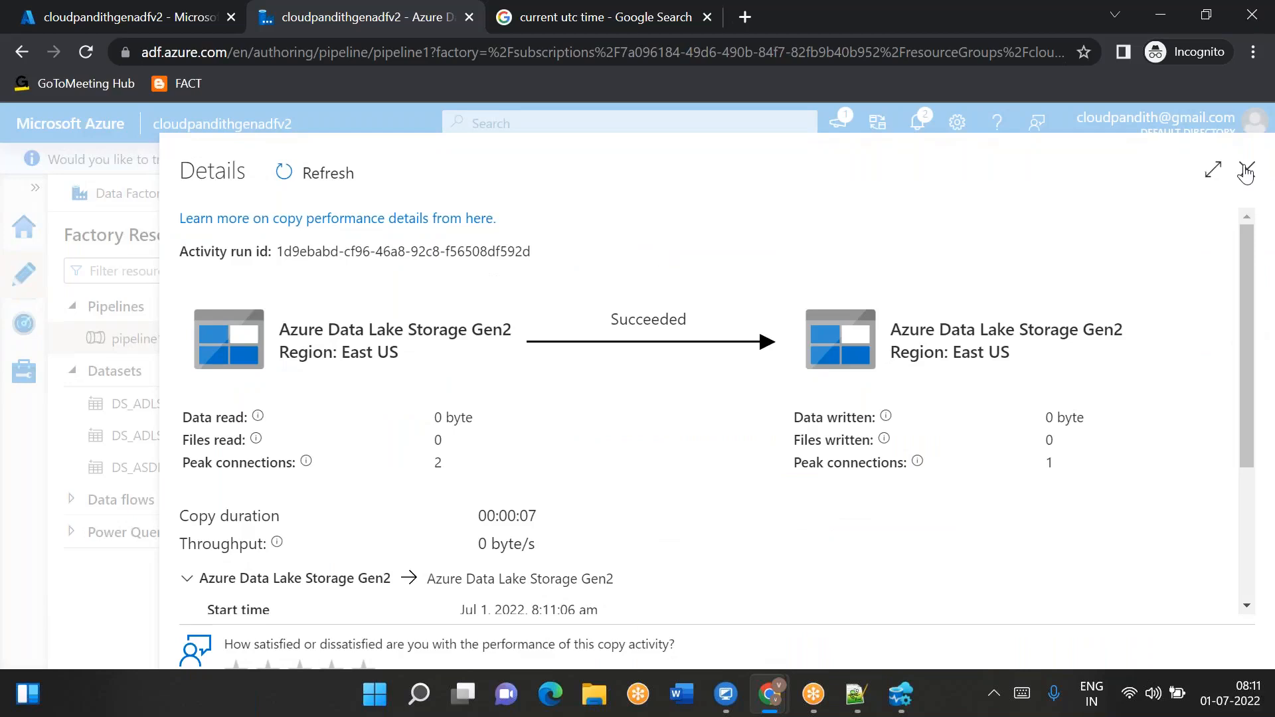
pyautogui.click(1246, 170)
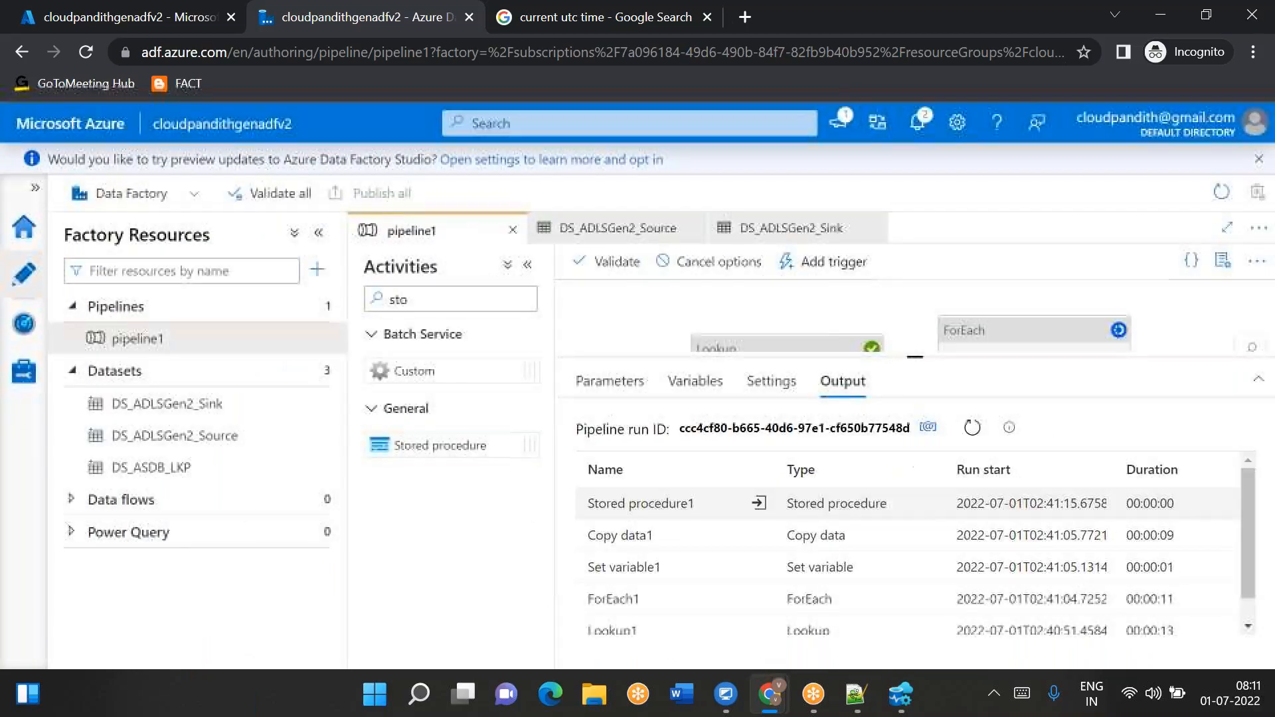
pyautogui.click(972, 428)
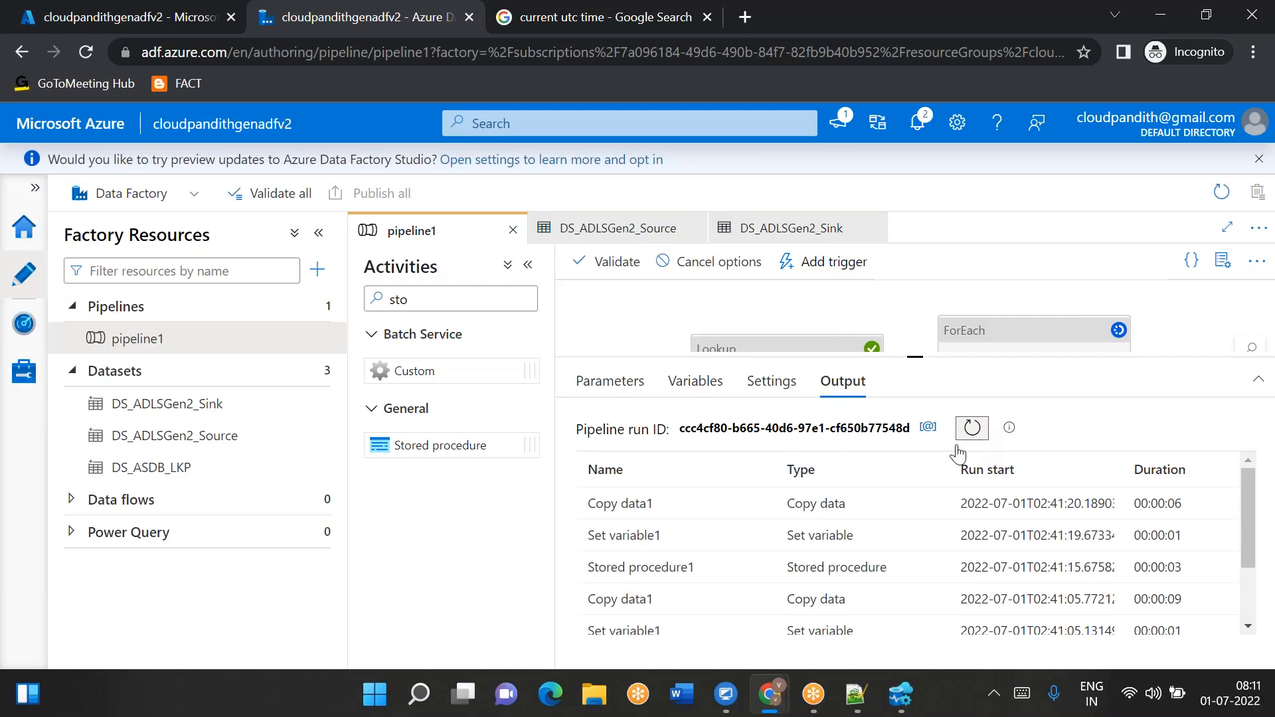
pyautogui.scroll(-3, 768, 566)
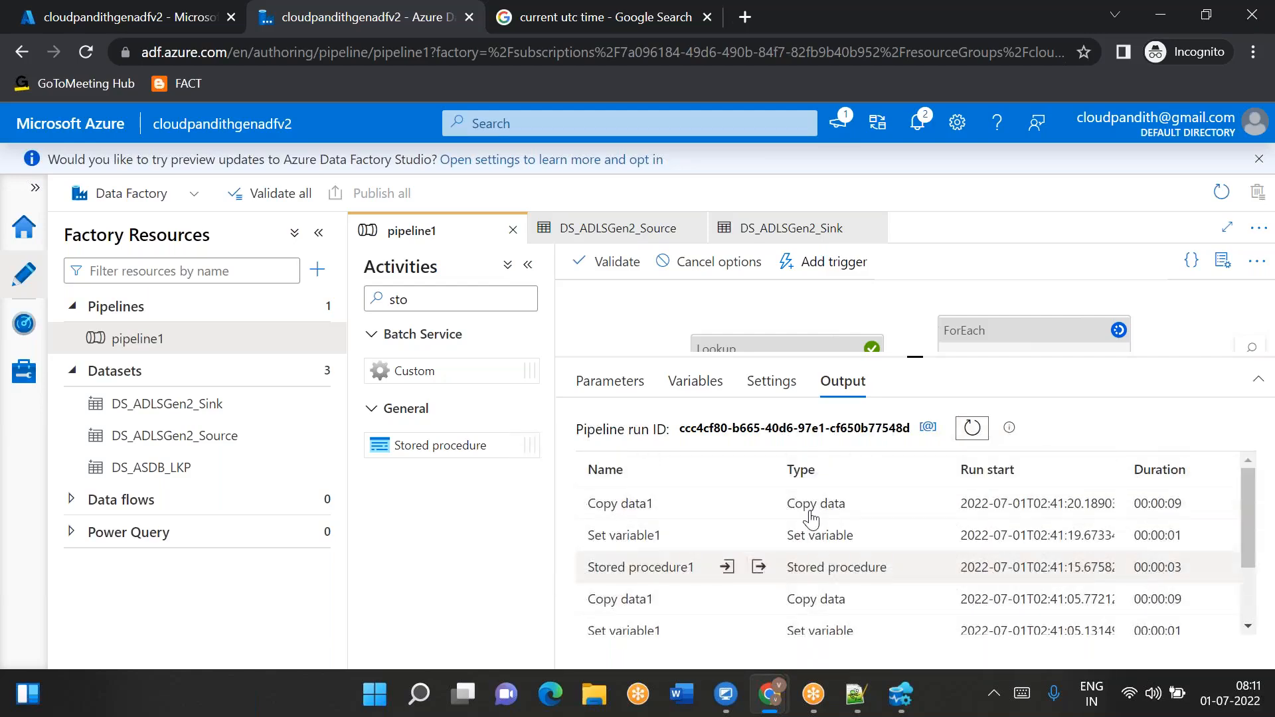
pyautogui.click(757, 503)
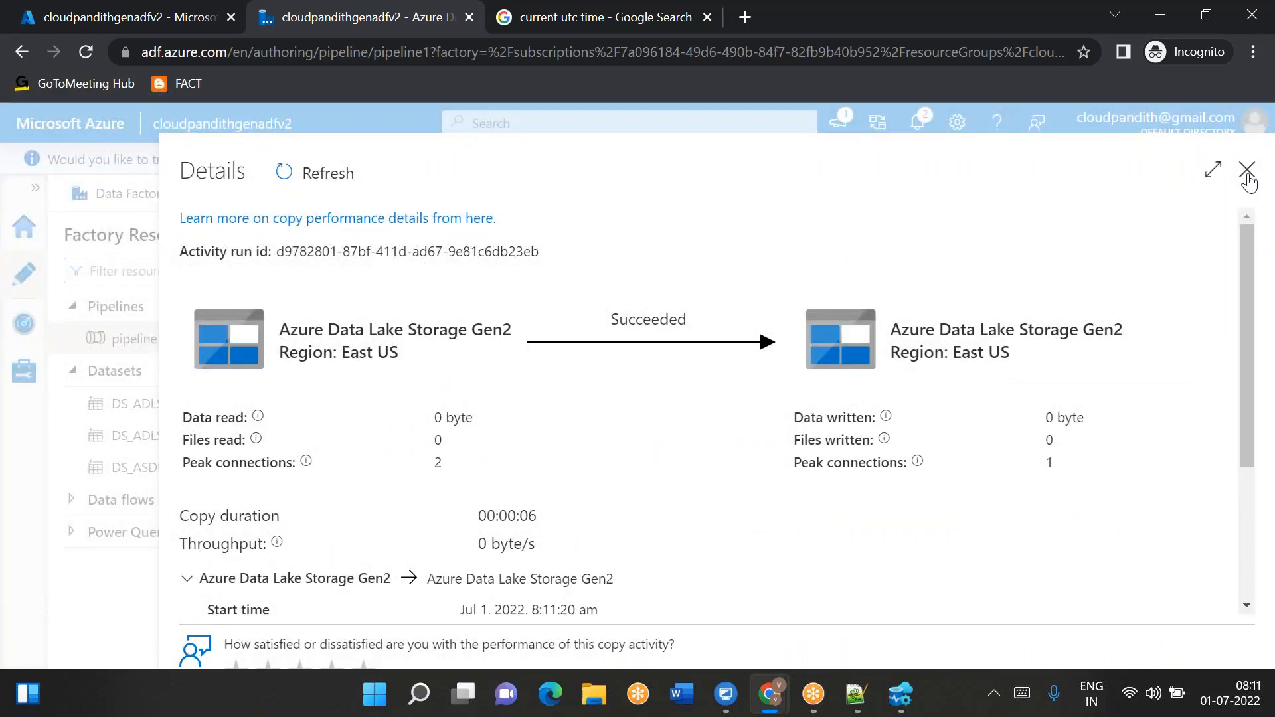
pyautogui.click(1247, 174)
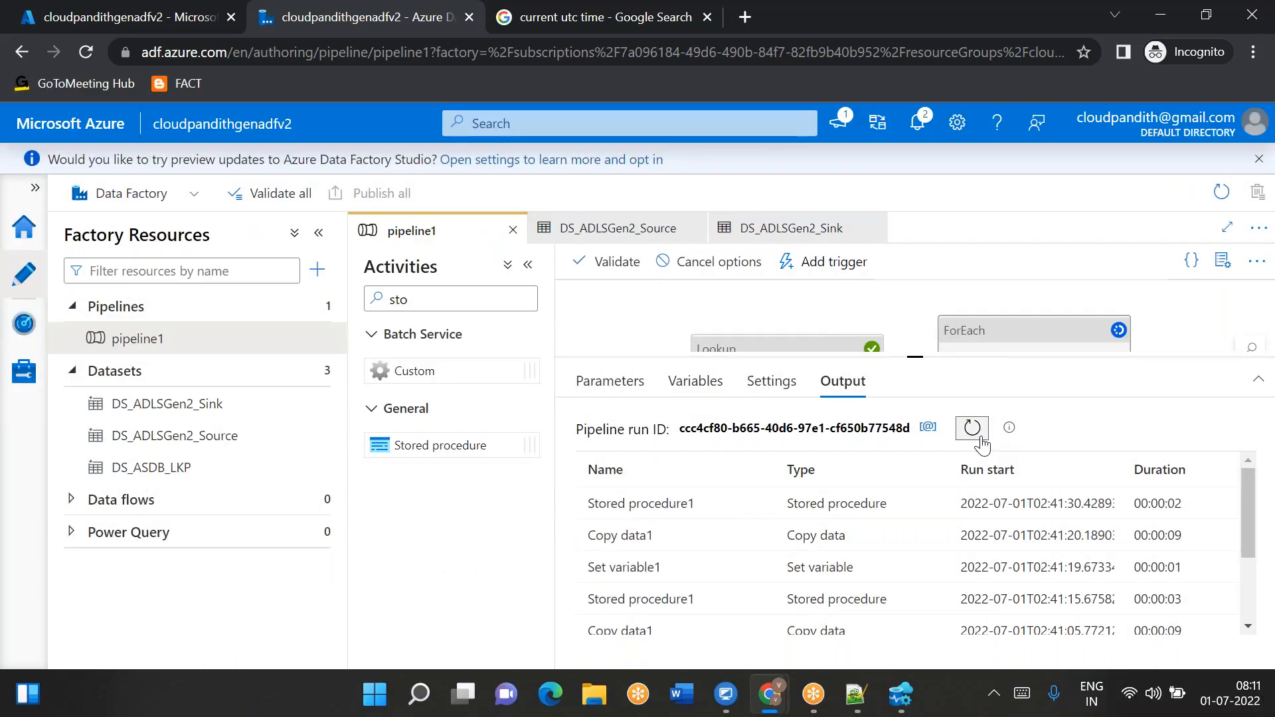
pyautogui.click(973, 427)
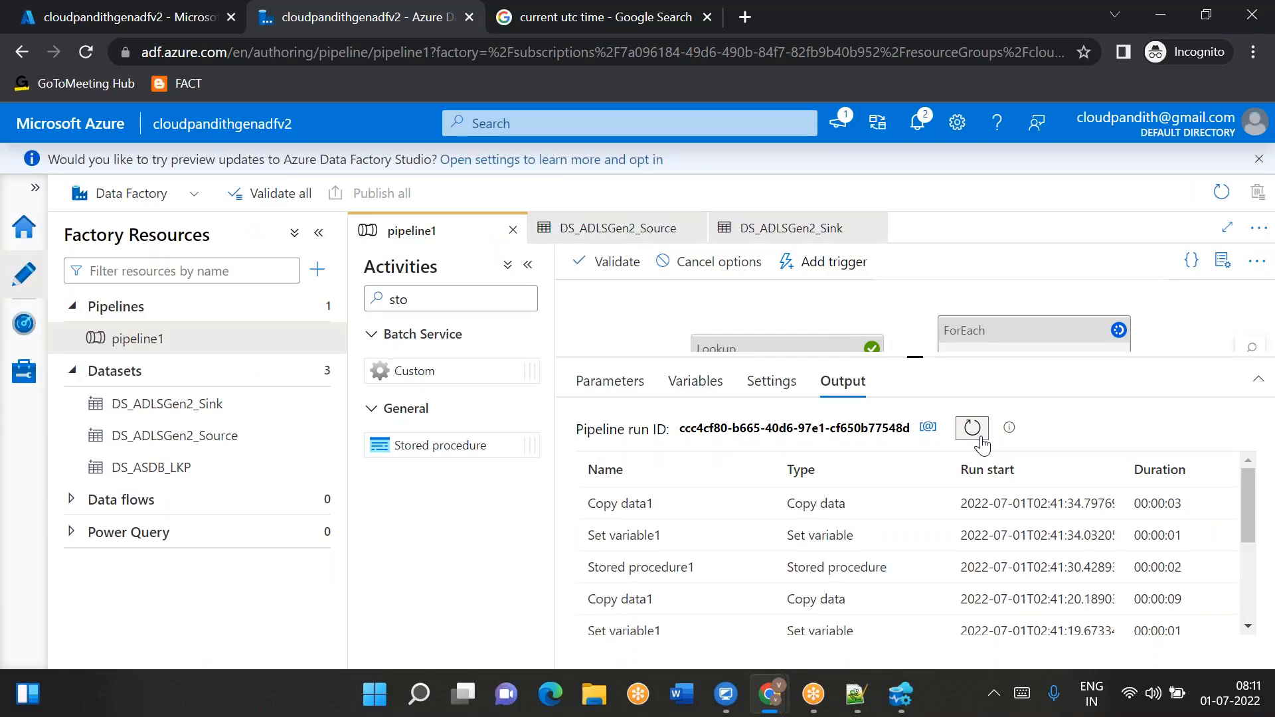
pyautogui.moveTo(762, 501)
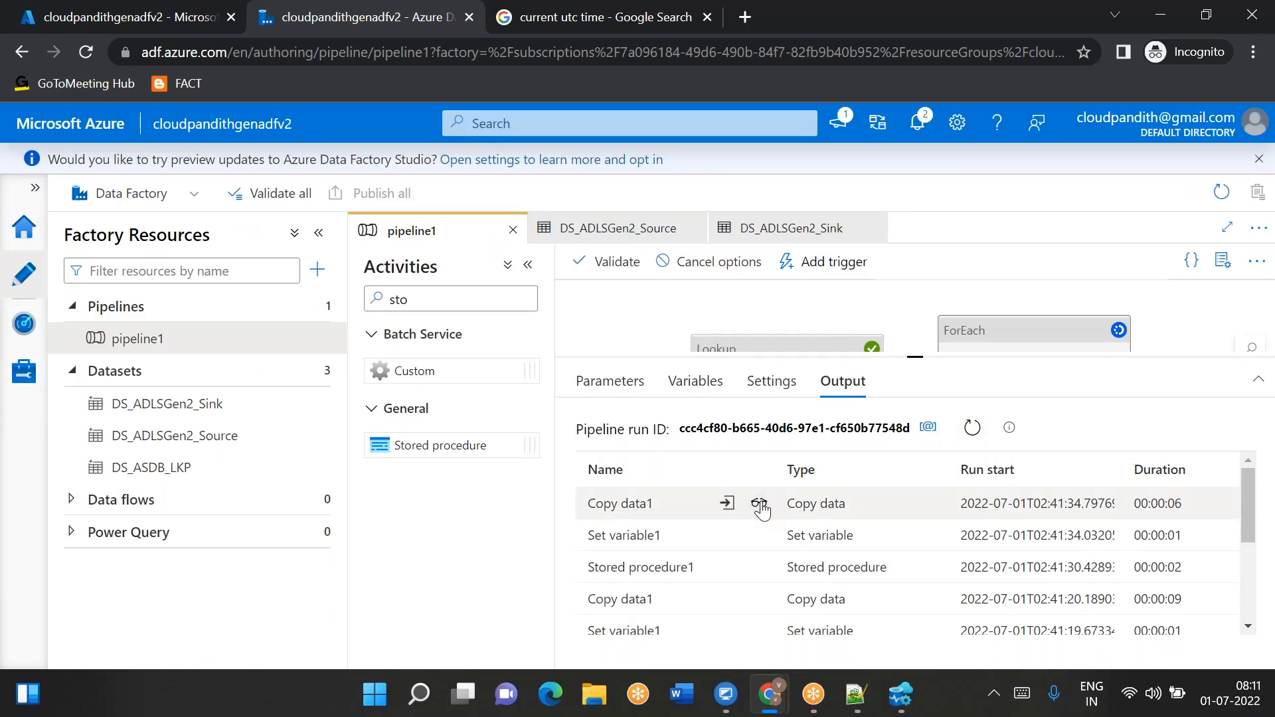
pyautogui.click(759, 505)
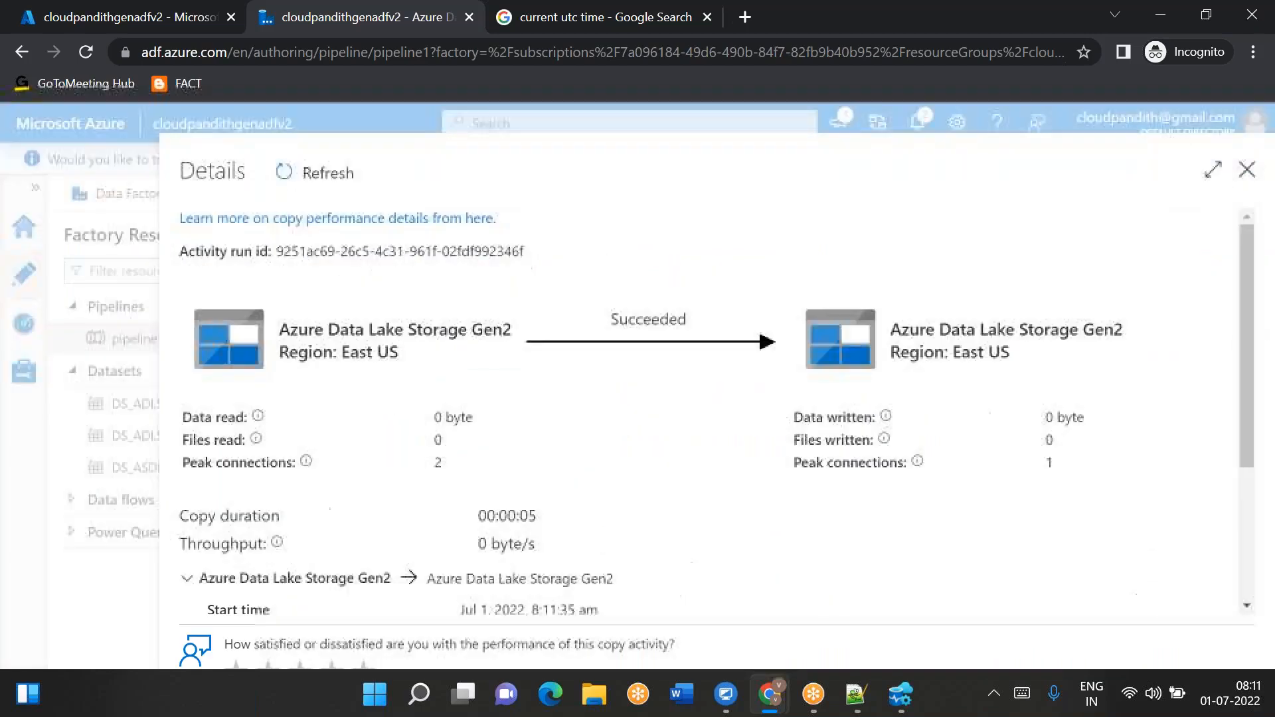
pyautogui.click(1247, 171)
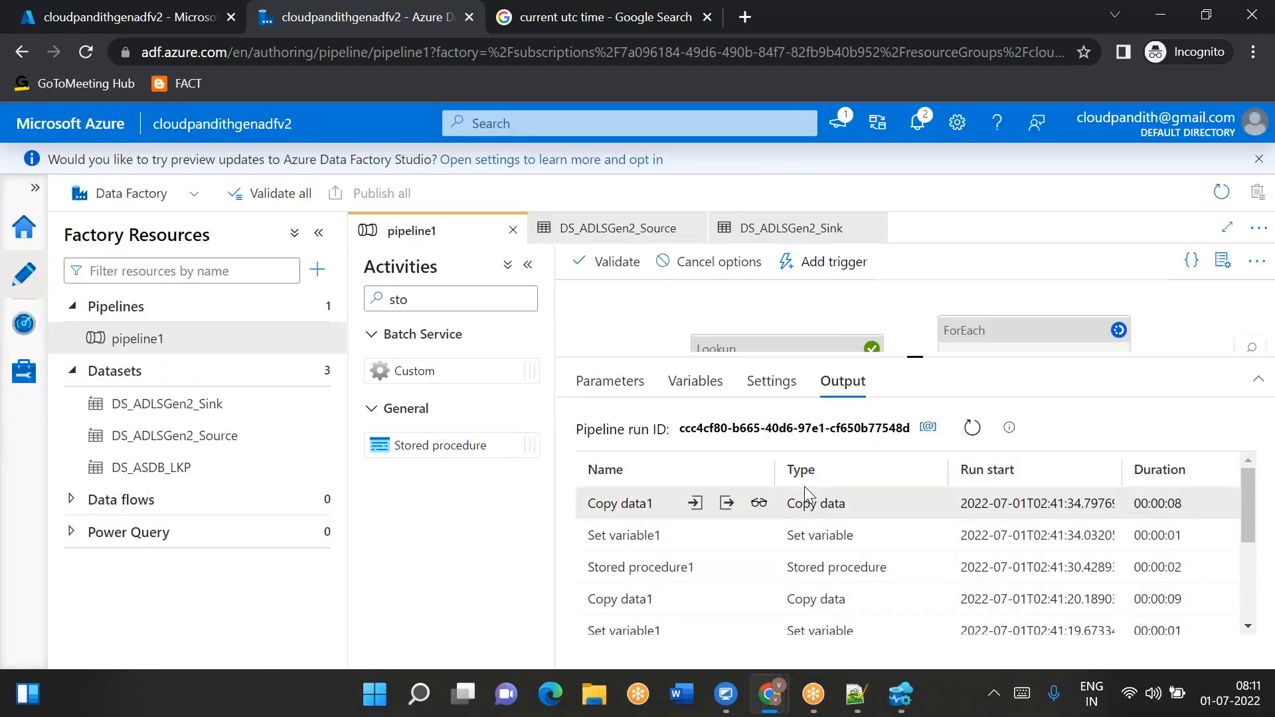
# - Run the metadata select query again in Azure Data Studio and check each srcfolder's lpv
pyautogui.click(901, 694)
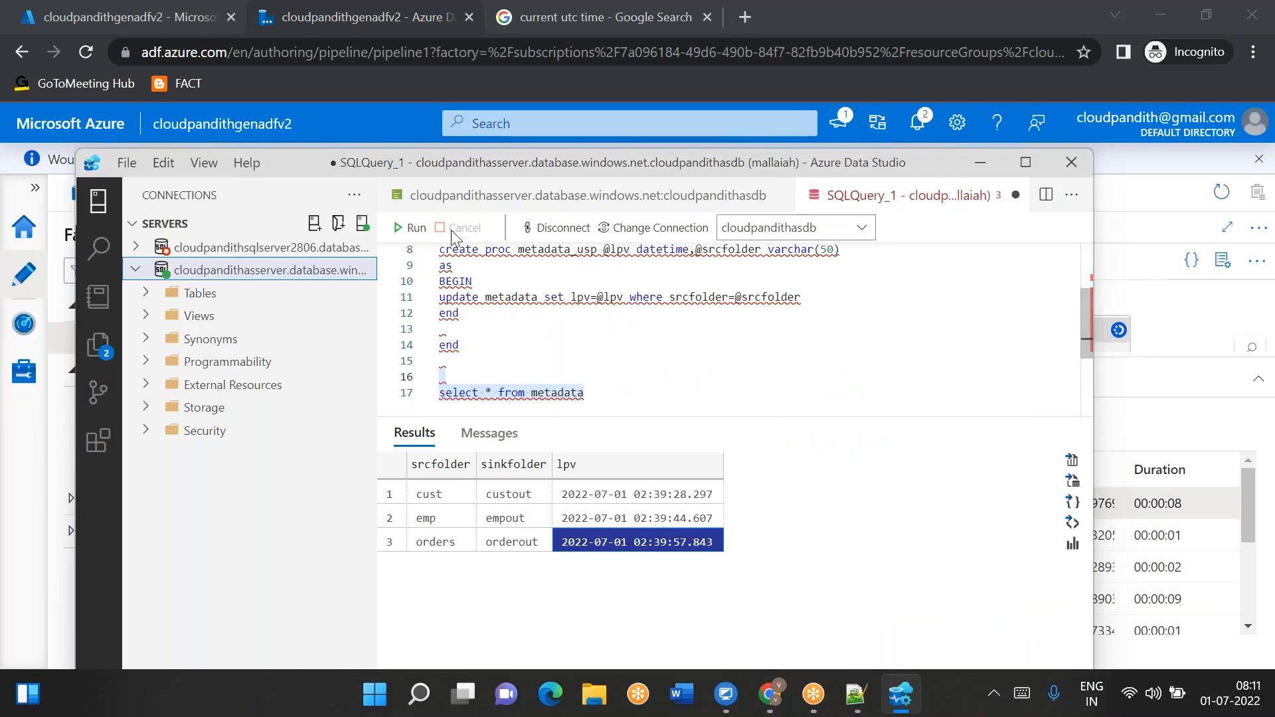
pyautogui.click(416, 228)
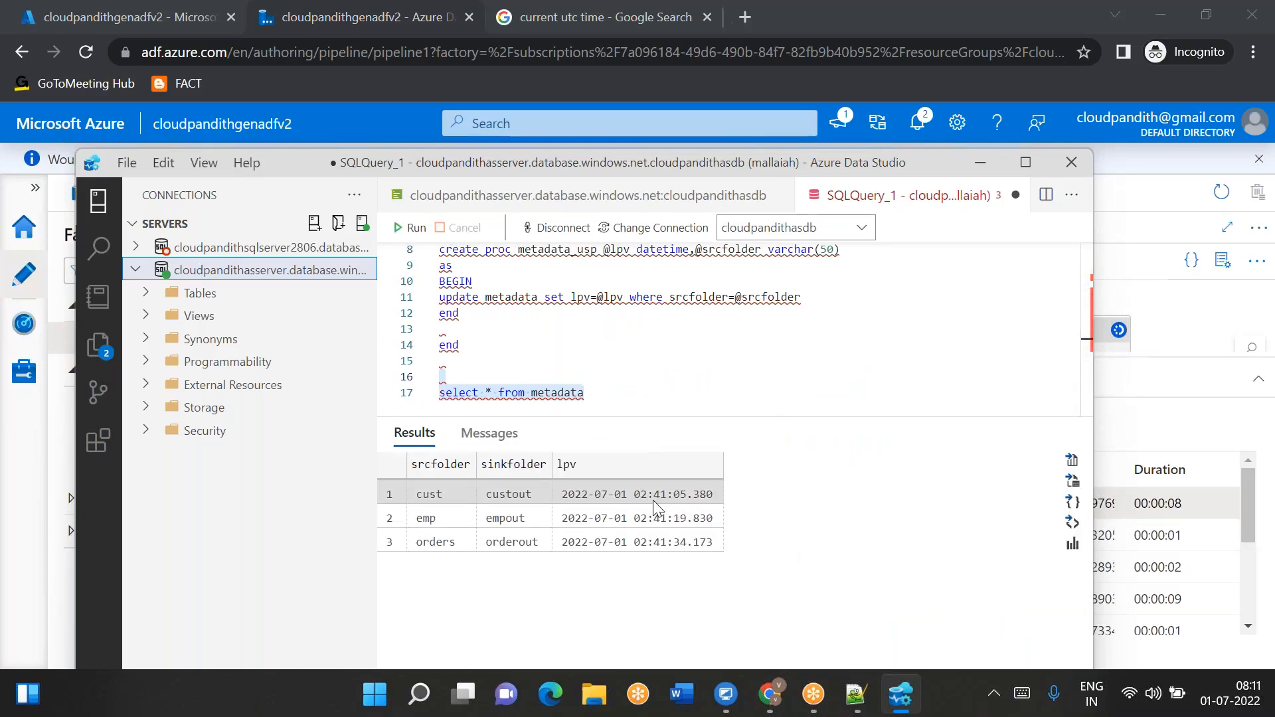
pyautogui.click(652, 500)
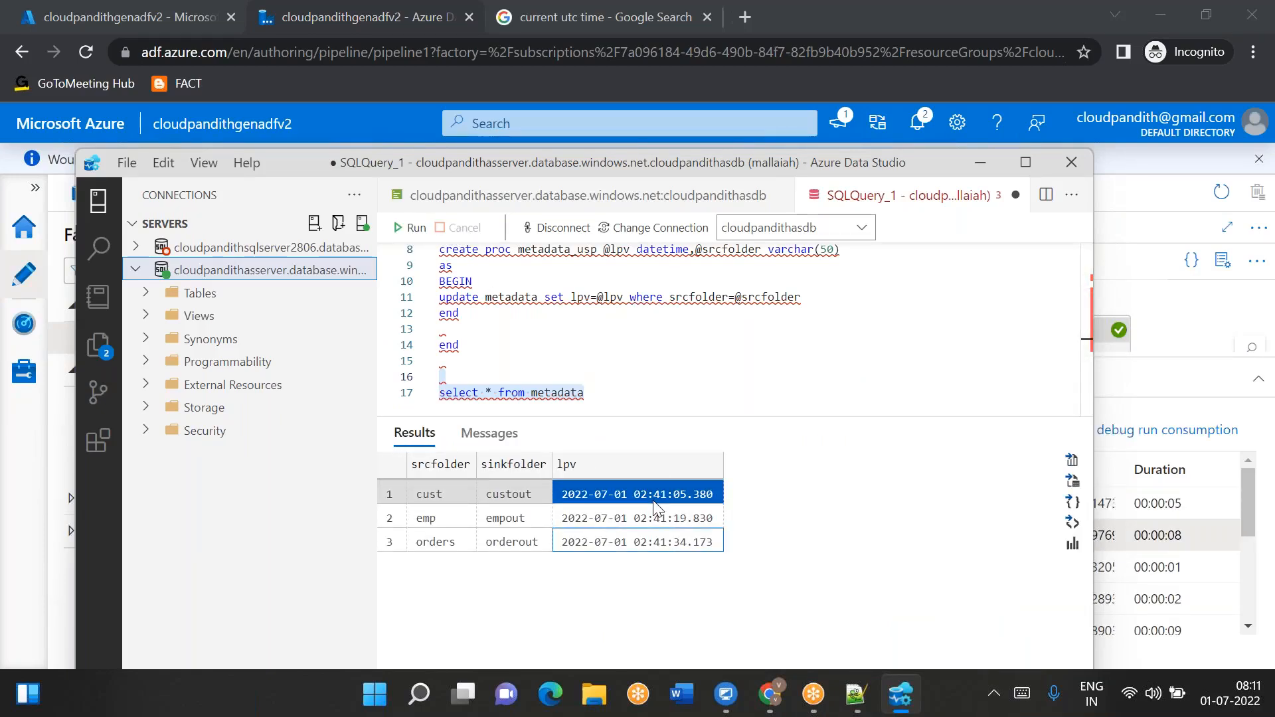
pyautogui.click(656, 508)
pyautogui.click(644, 545)
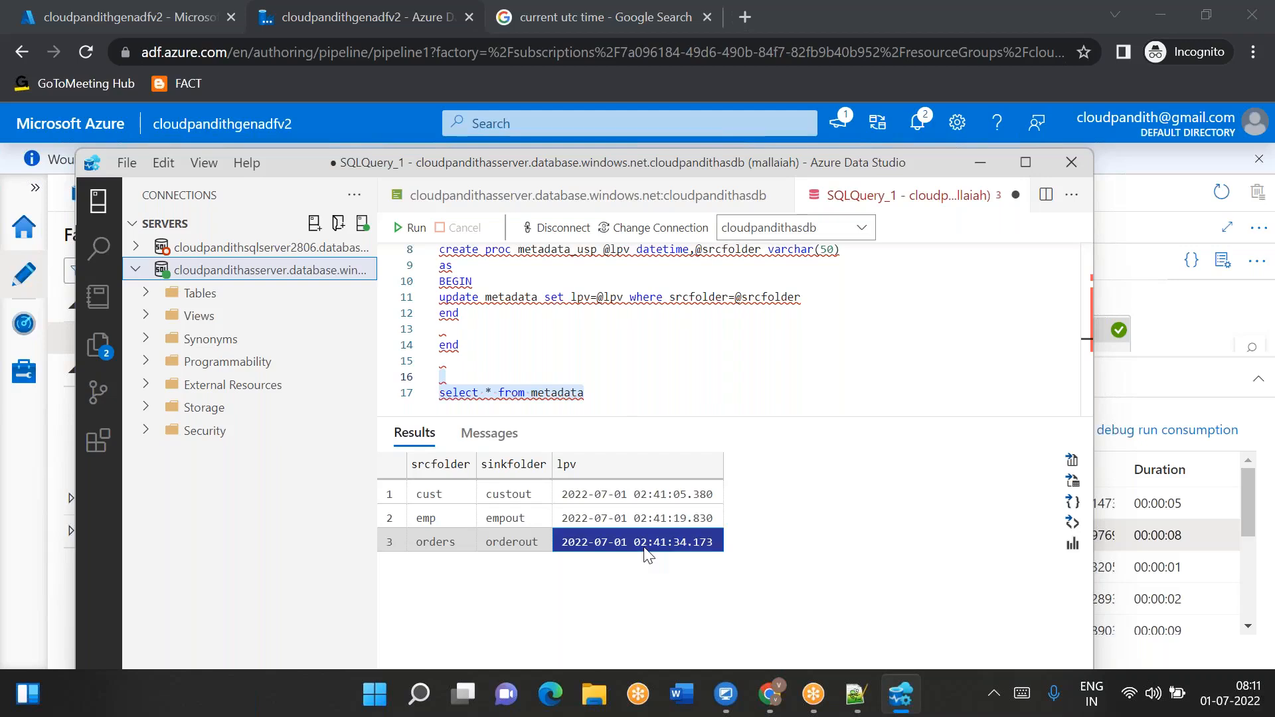
pyautogui.click(981, 163)
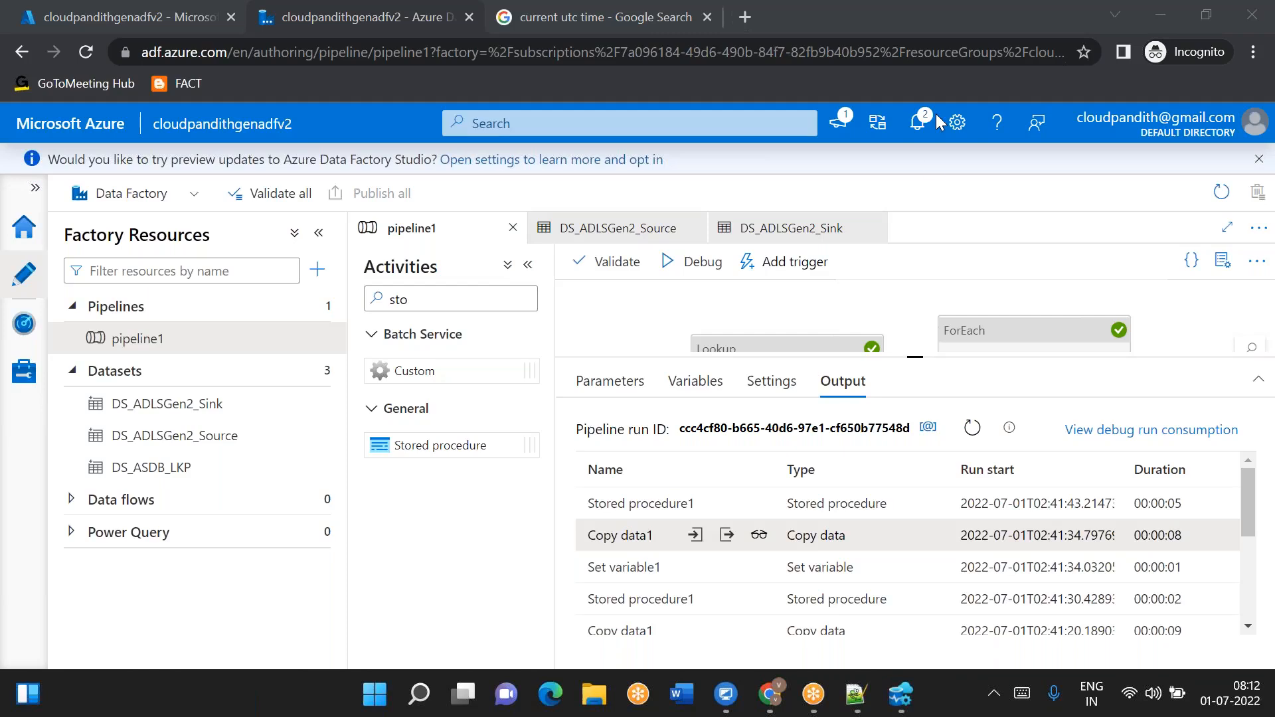
# - Enlarge the pipeline canvas and open the ForEach1 activity's inner activities
pyautogui.click(914, 357)
pyautogui.moveTo(915, 400); pyautogui.dragTo(915, 468)
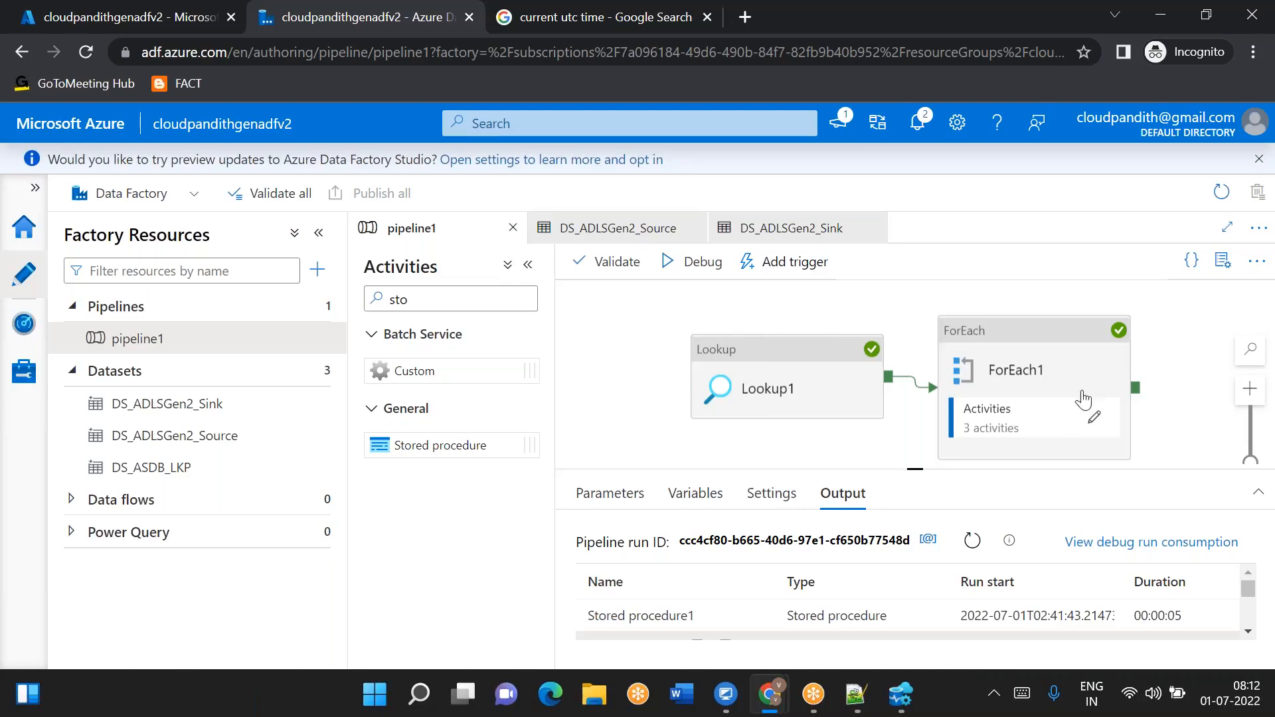
pyautogui.click(1093, 418)
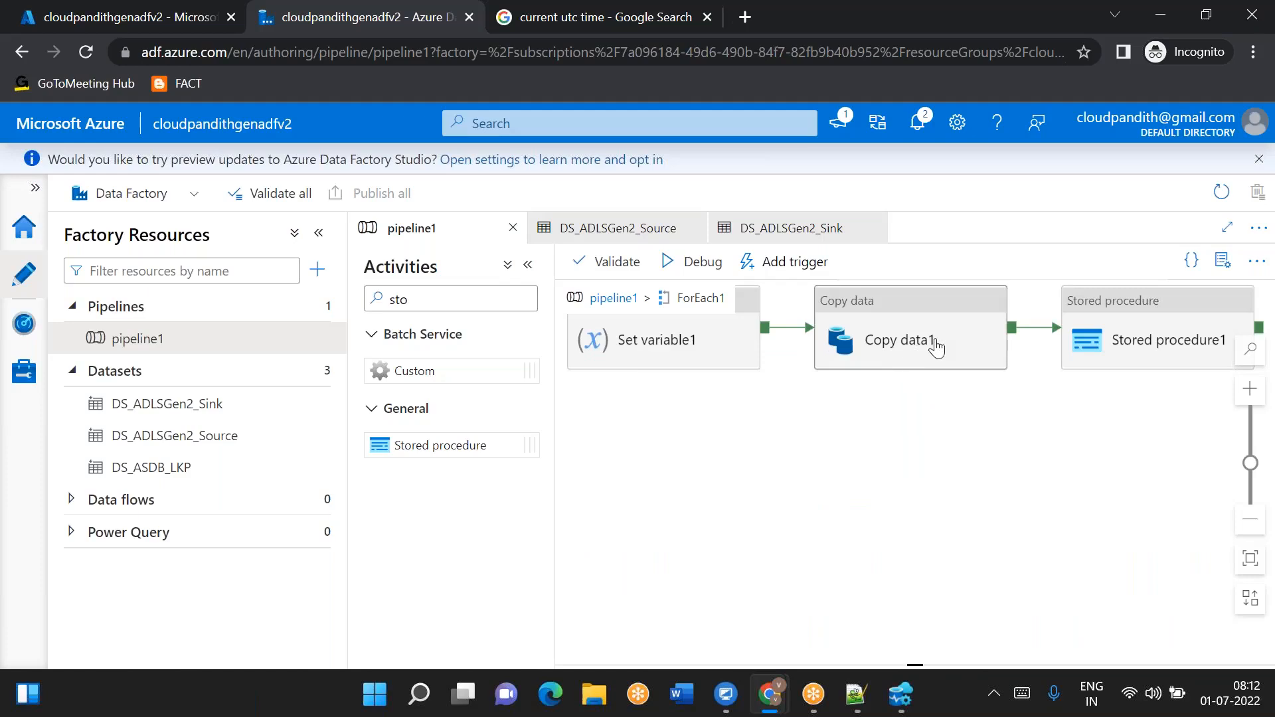